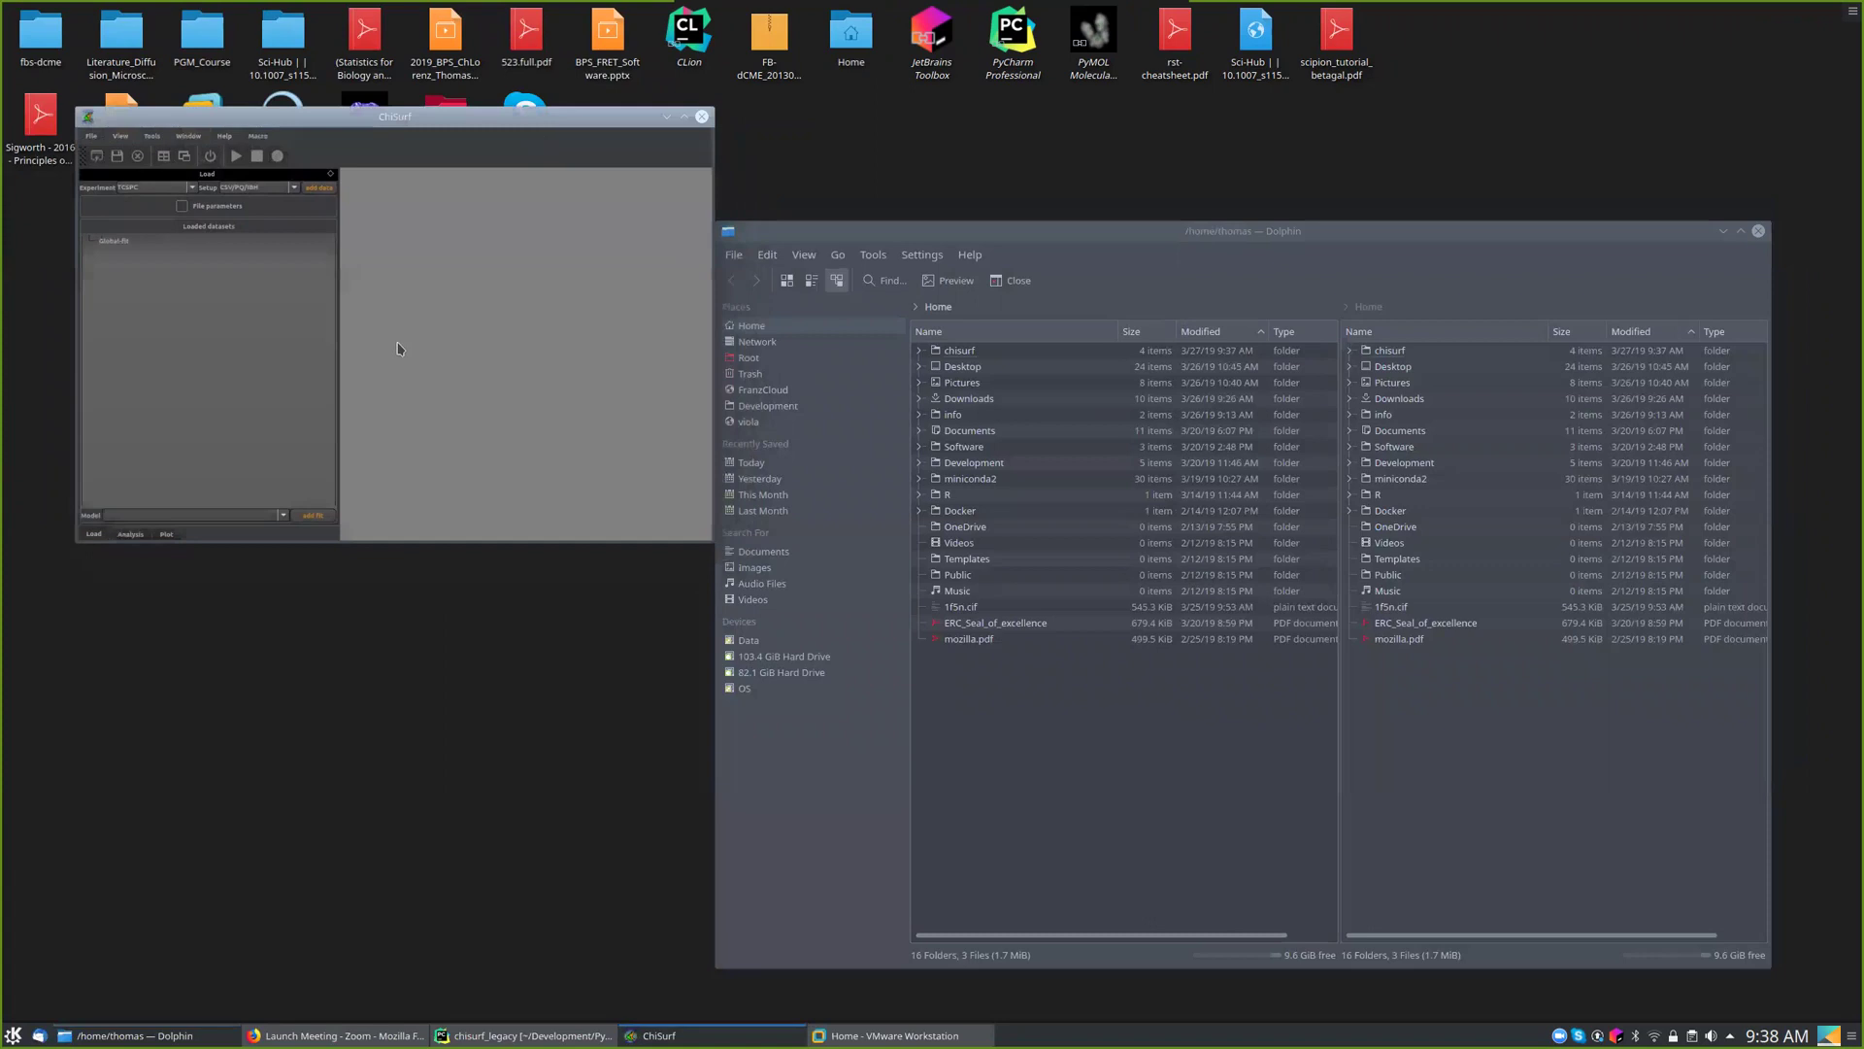
- Widen the Load panel in ChiSurf, and shrink and move the Dolphin window so it sits beside the ChiSurf window
drag(340, 320, 376, 321)
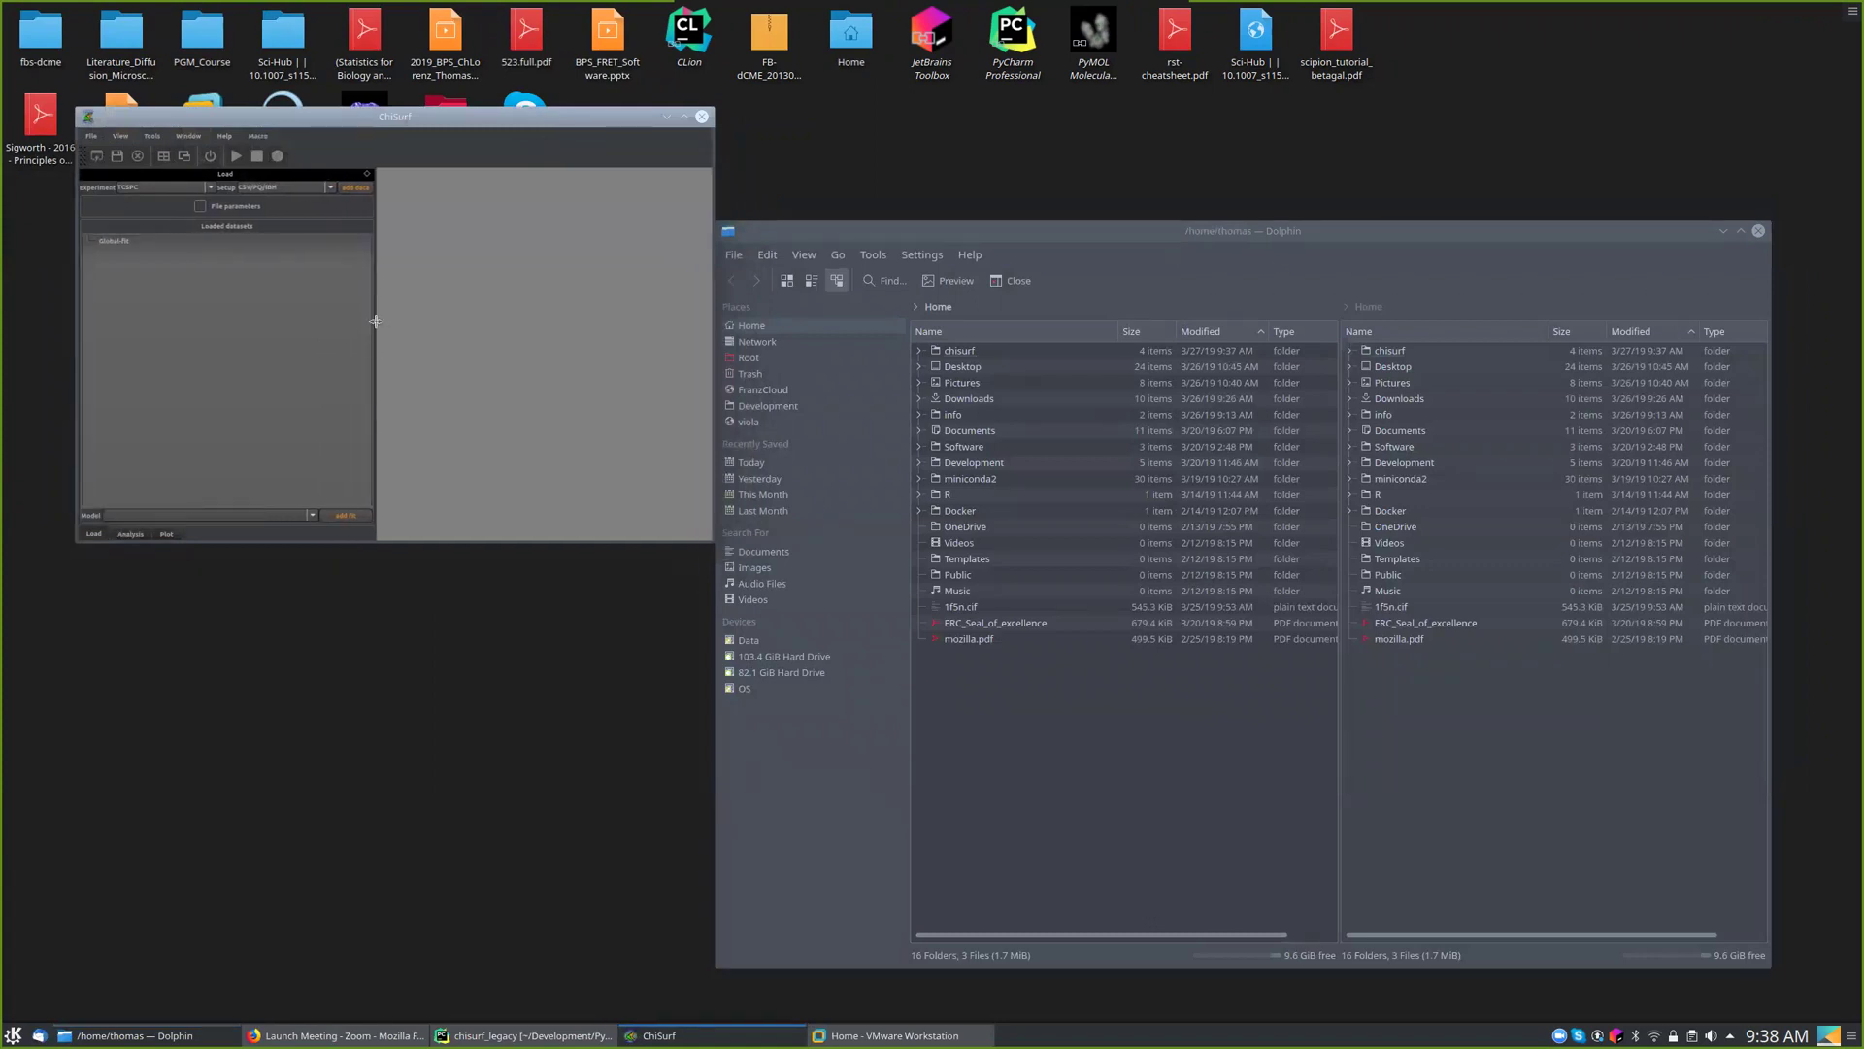
drag(822, 239, 881, 189)
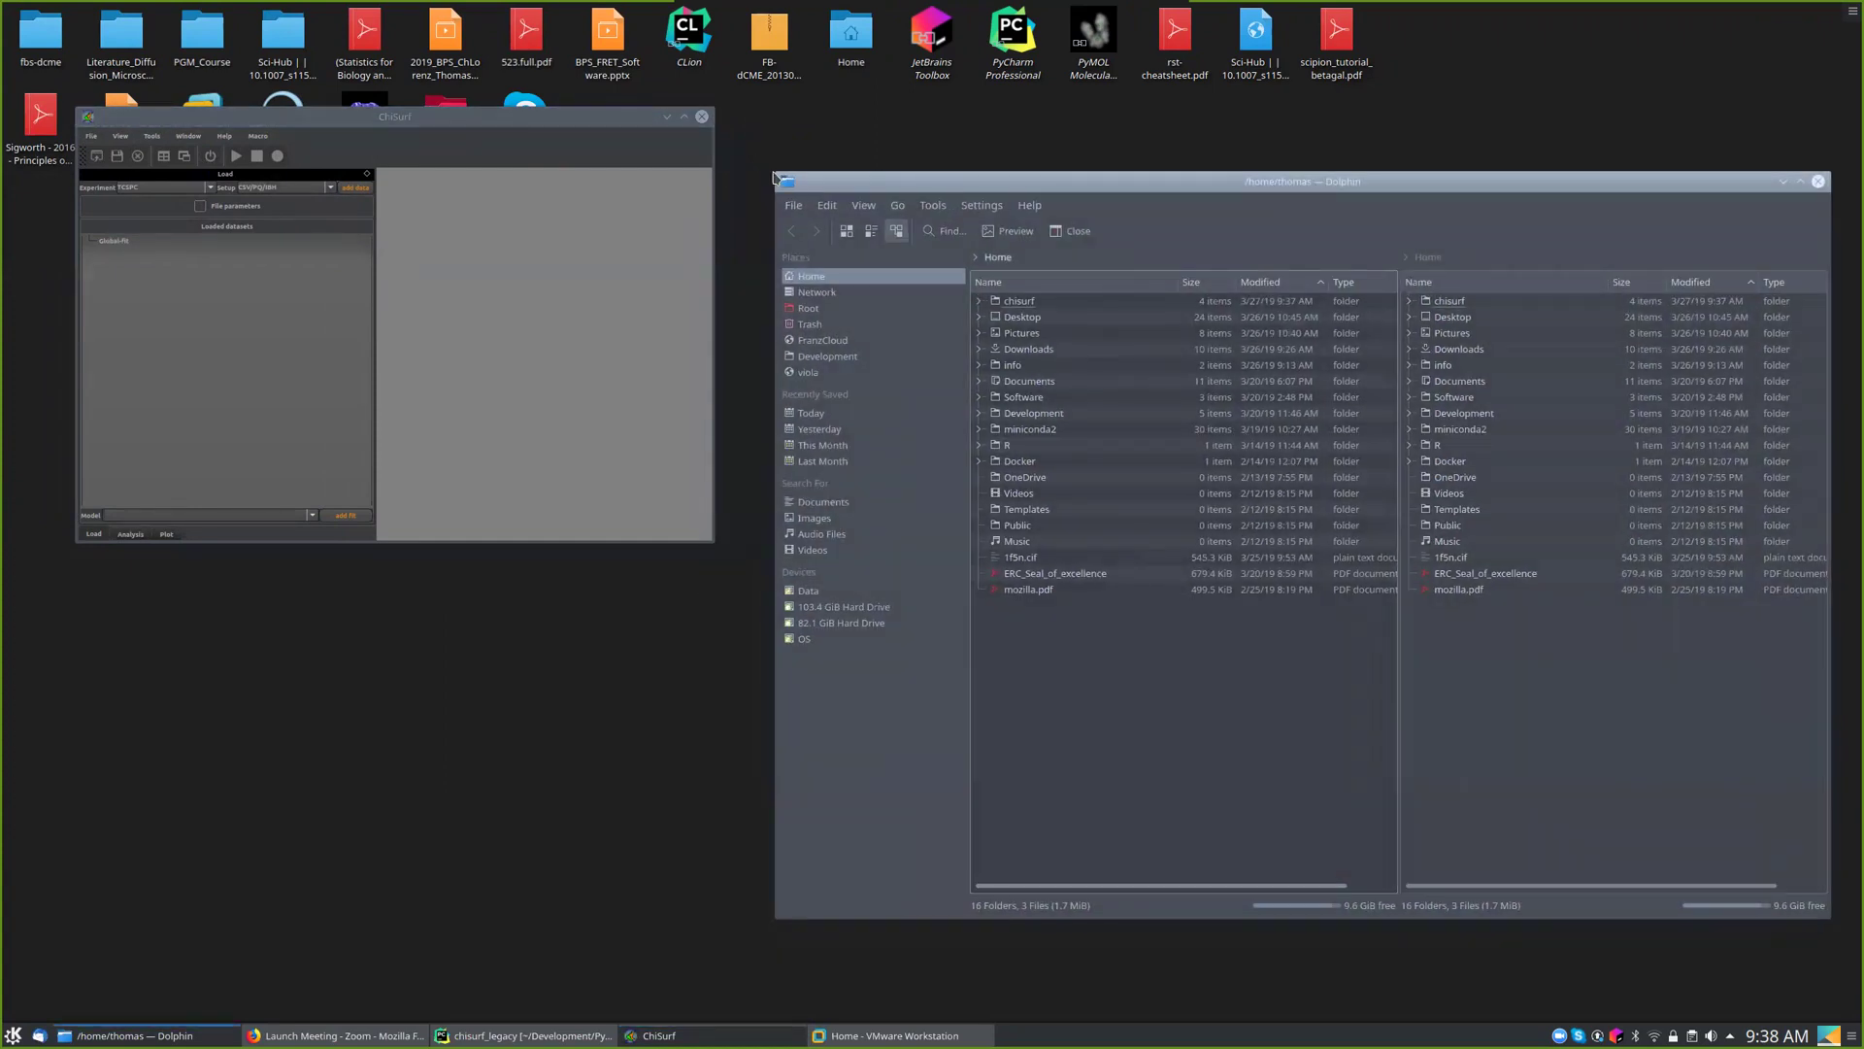
drag(772, 167, 896, 206)
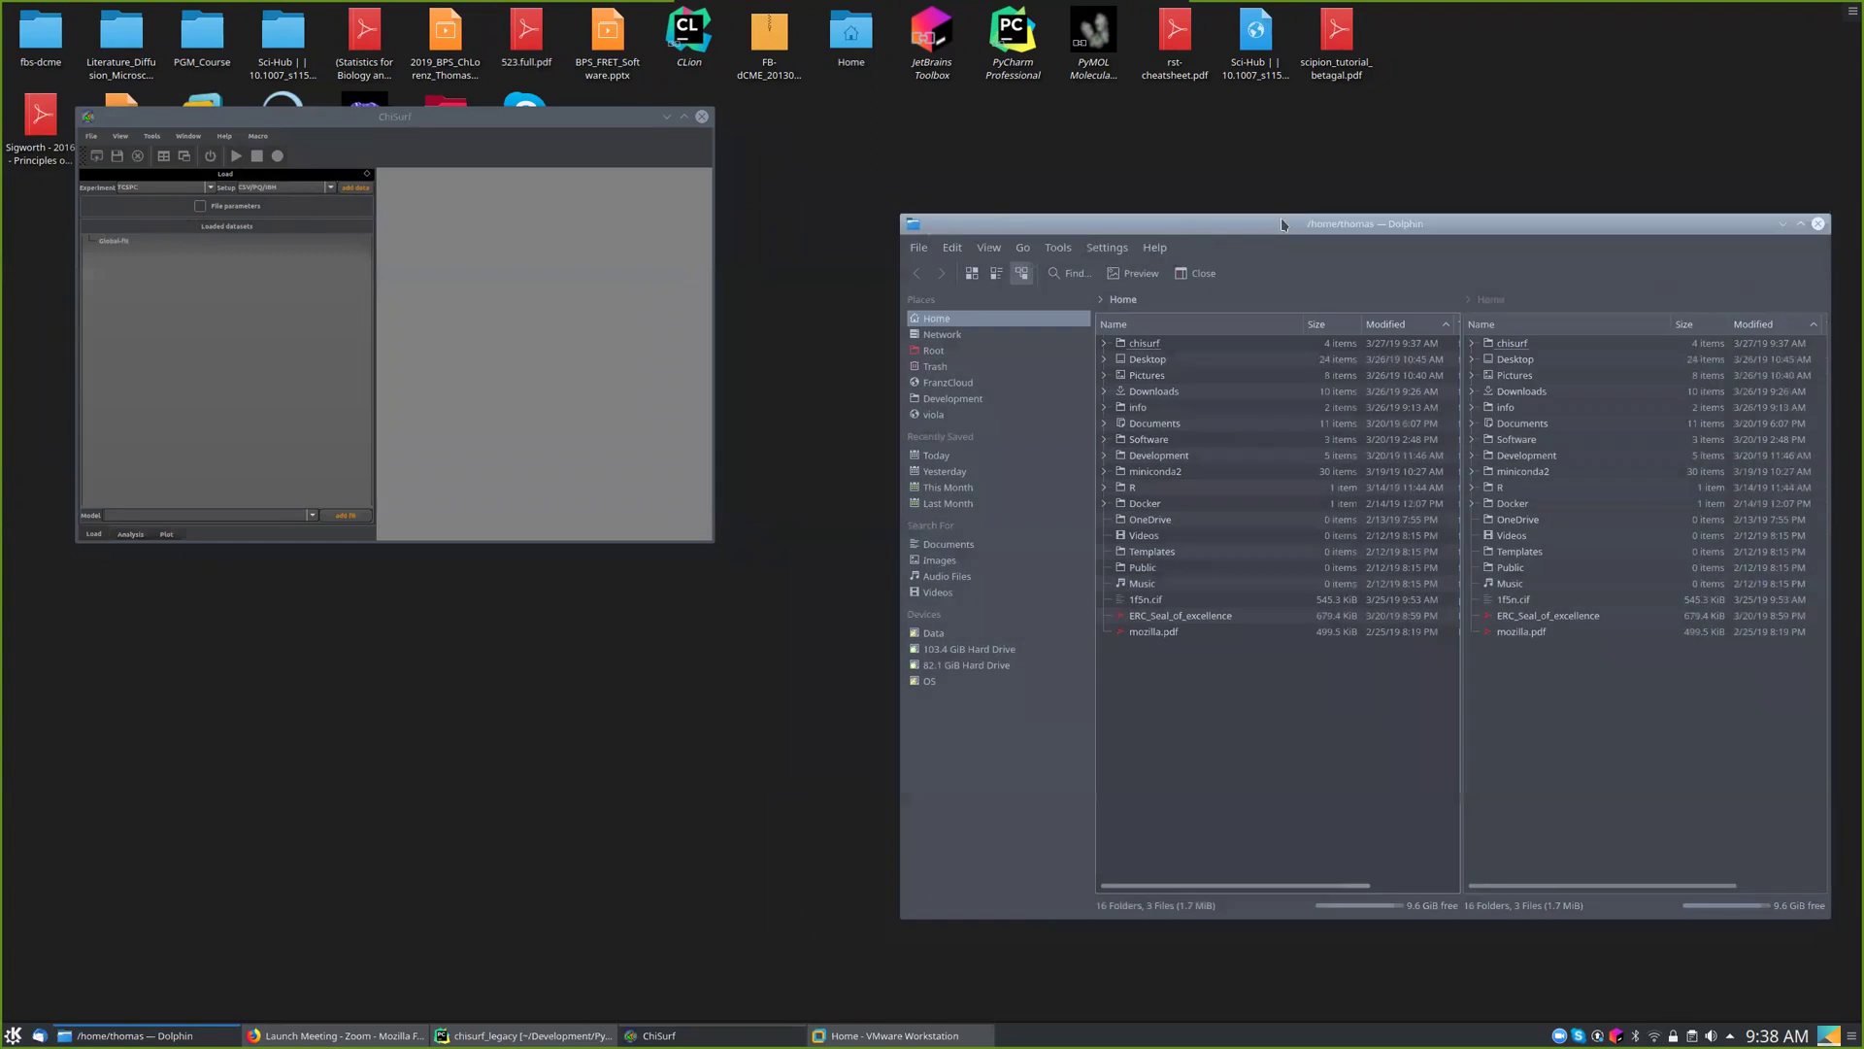
drag(1262, 219, 1216, 183)
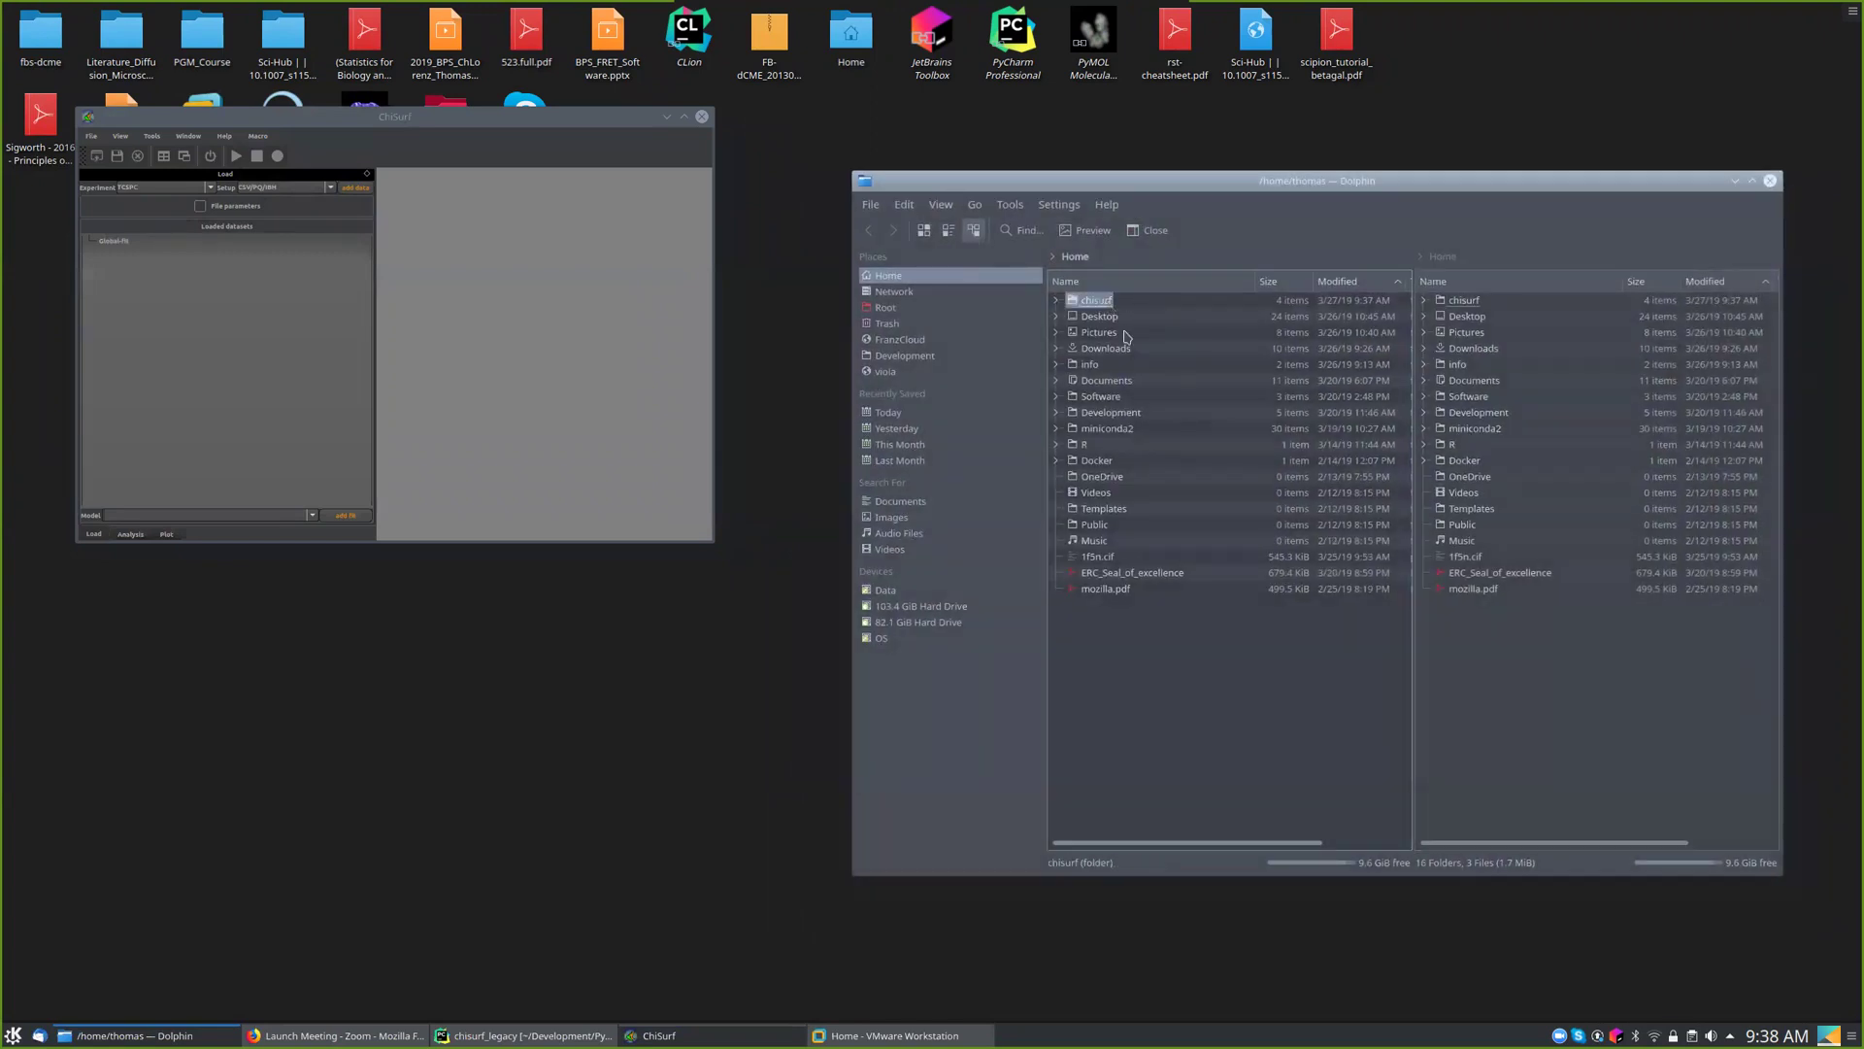
- Browse the second file pane to the Development/PycharmProjects/ChiSurf folder
click(1105, 381)
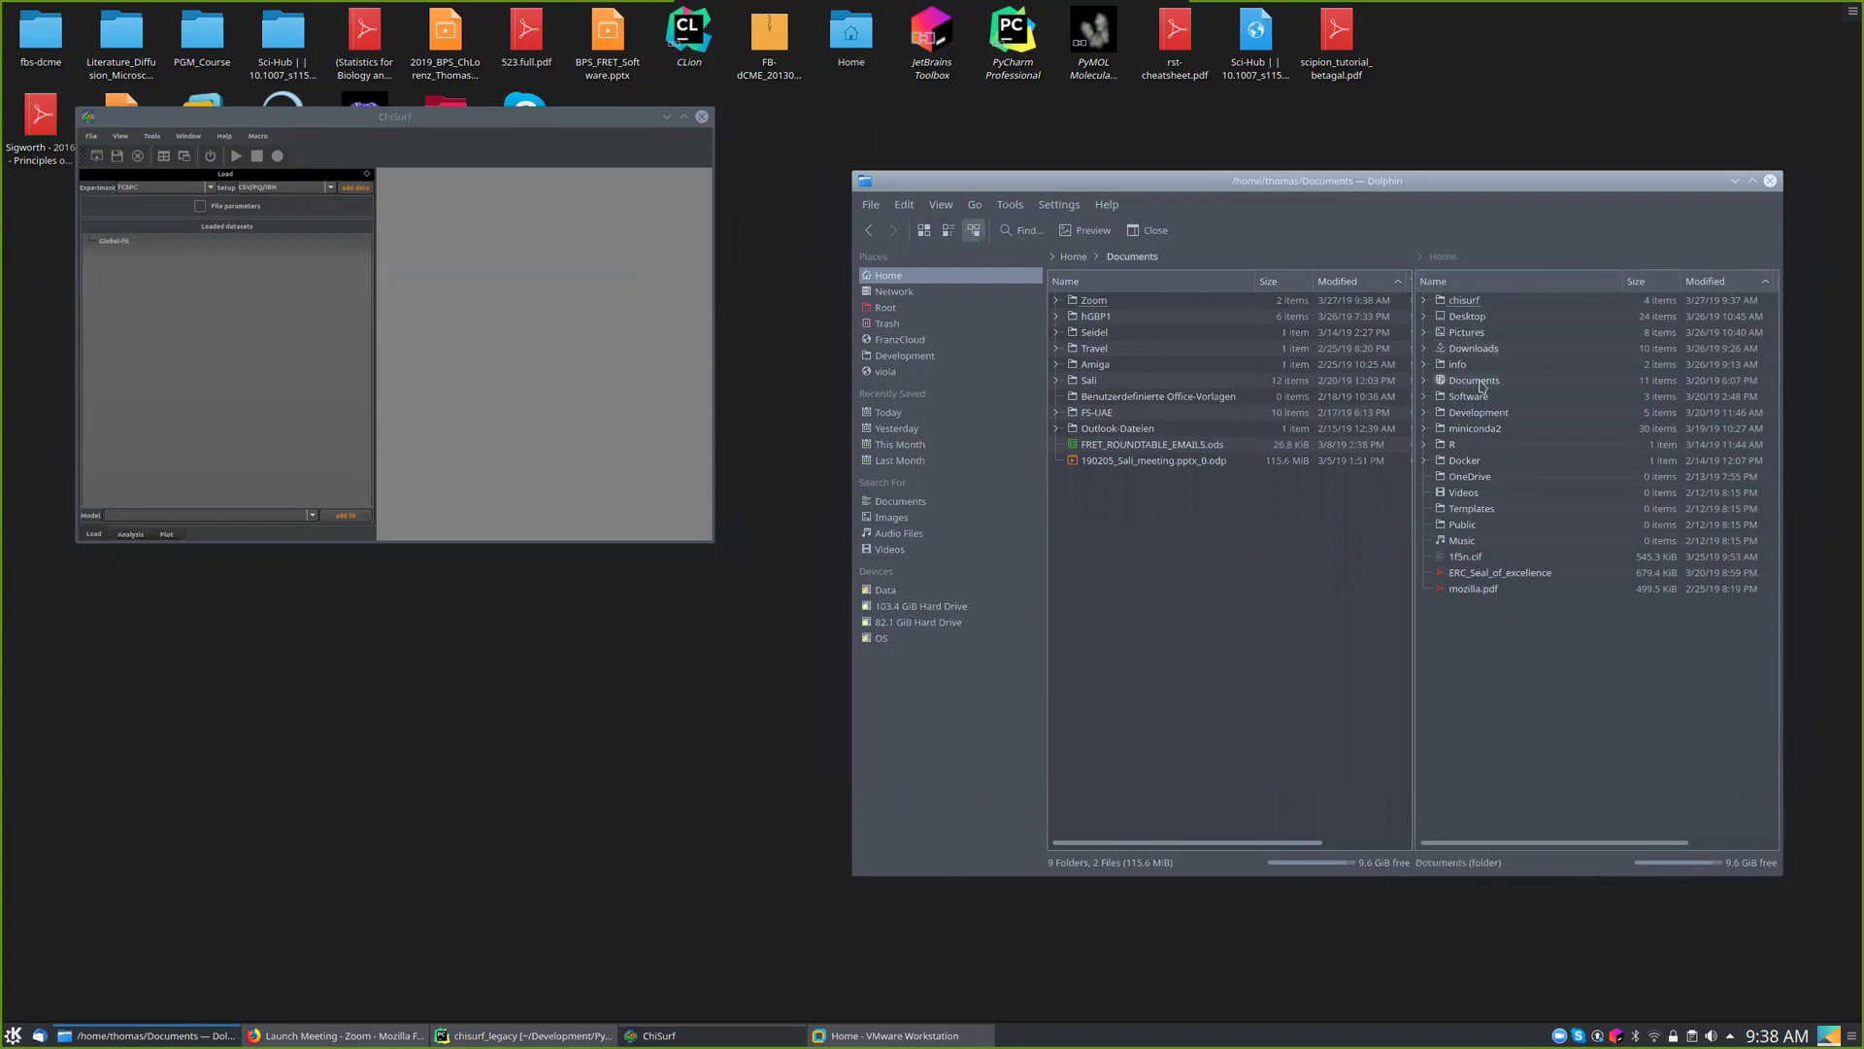
click(1475, 380)
click(1441, 256)
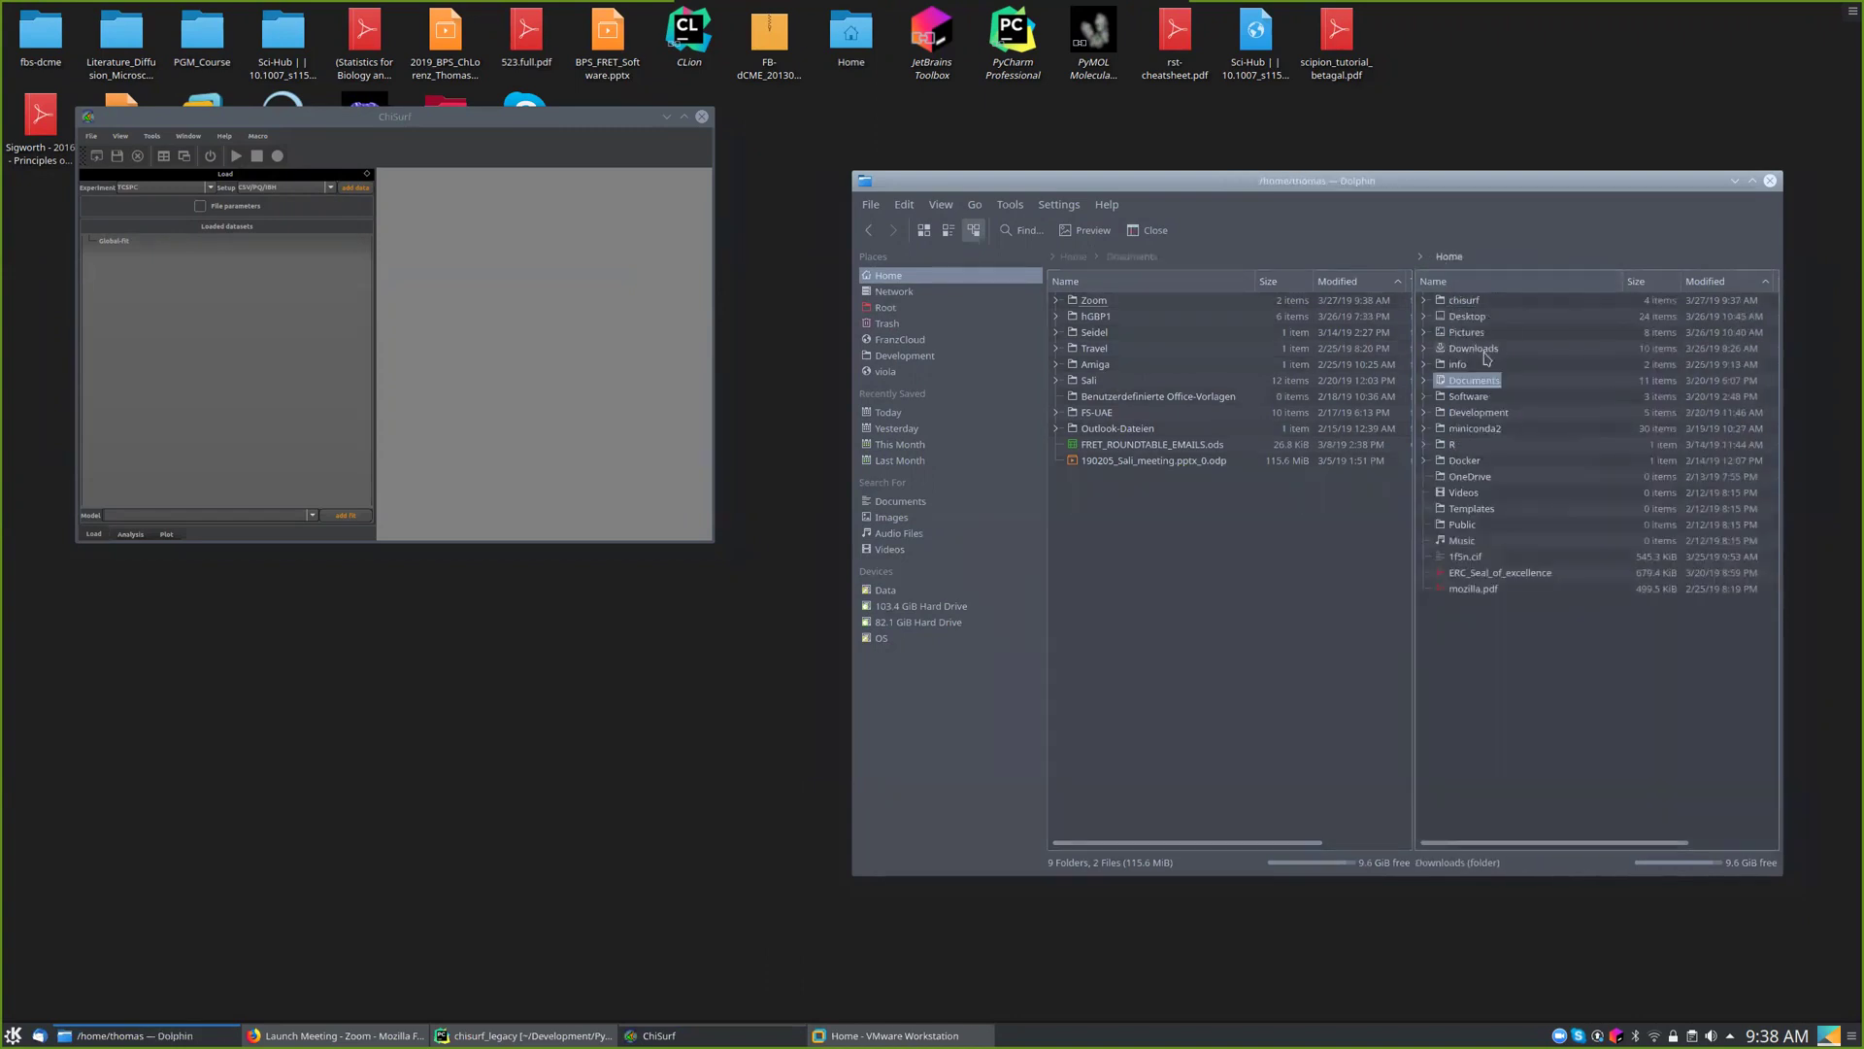
click(1478, 414)
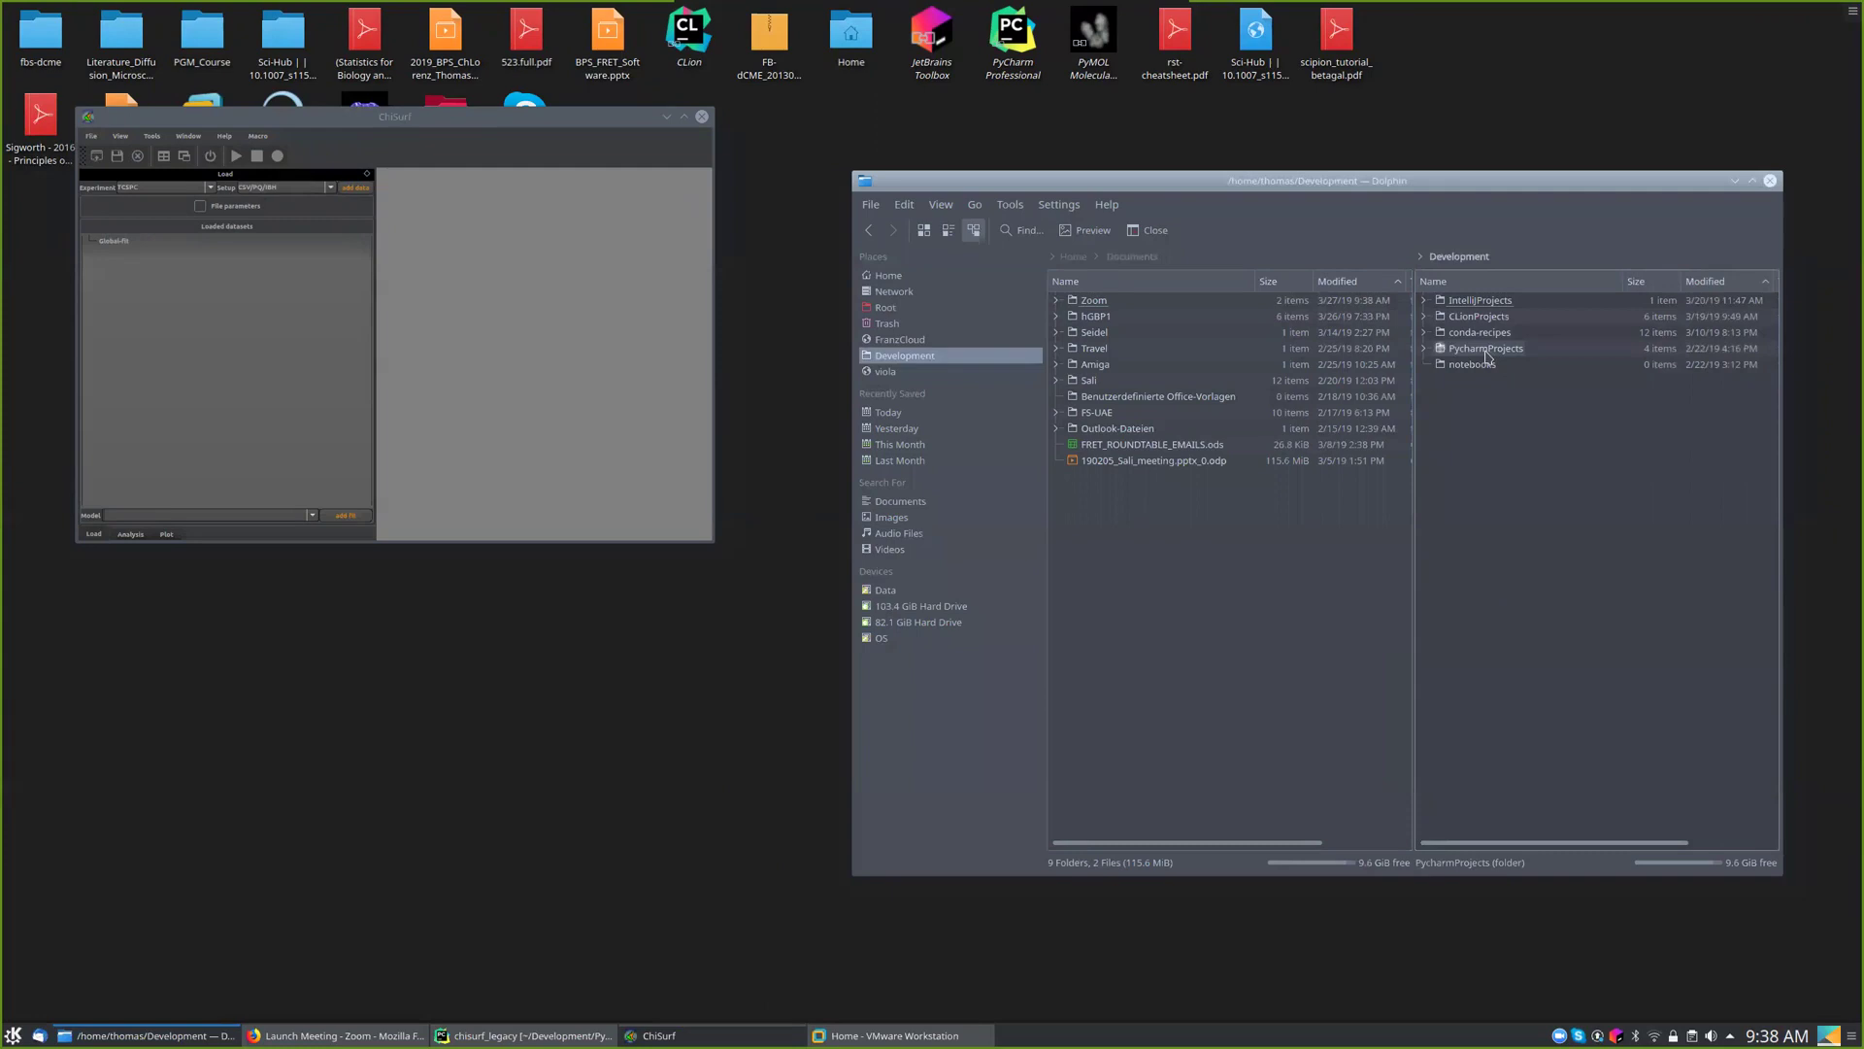
click(1482, 349)
click(1505, 335)
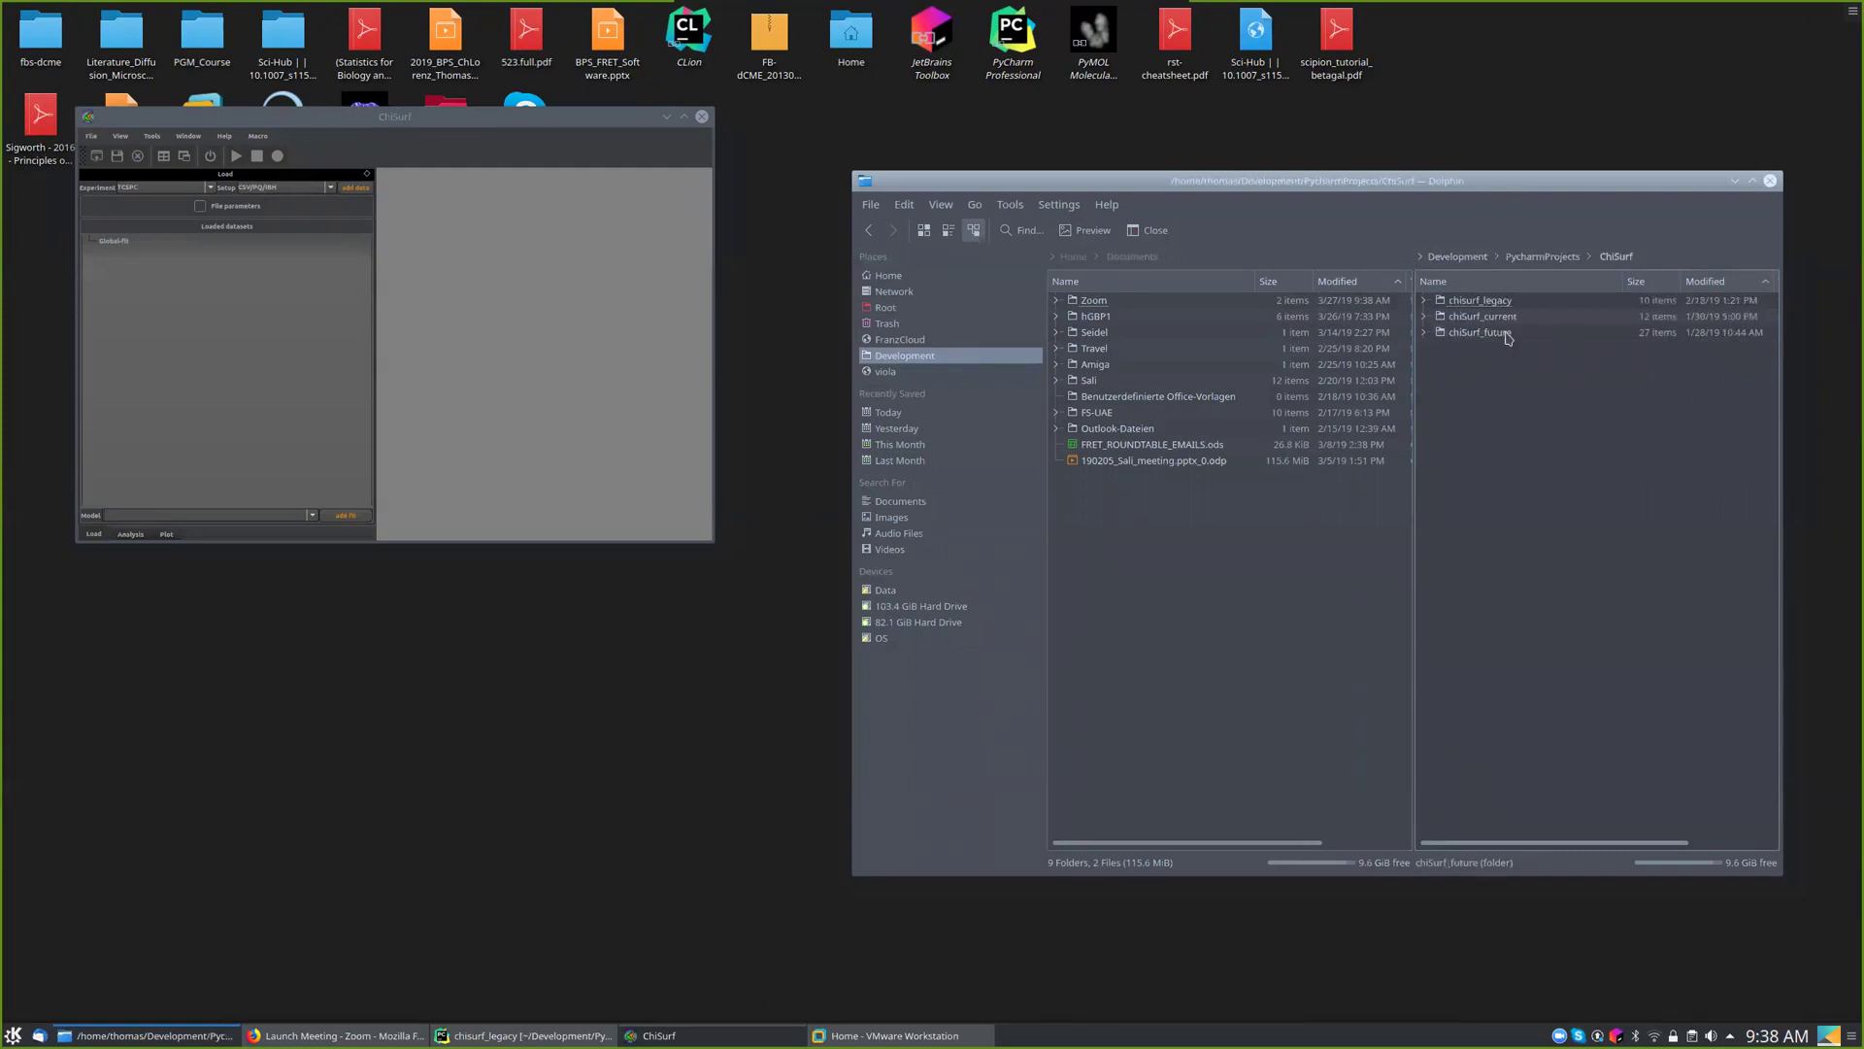
click(1493, 317)
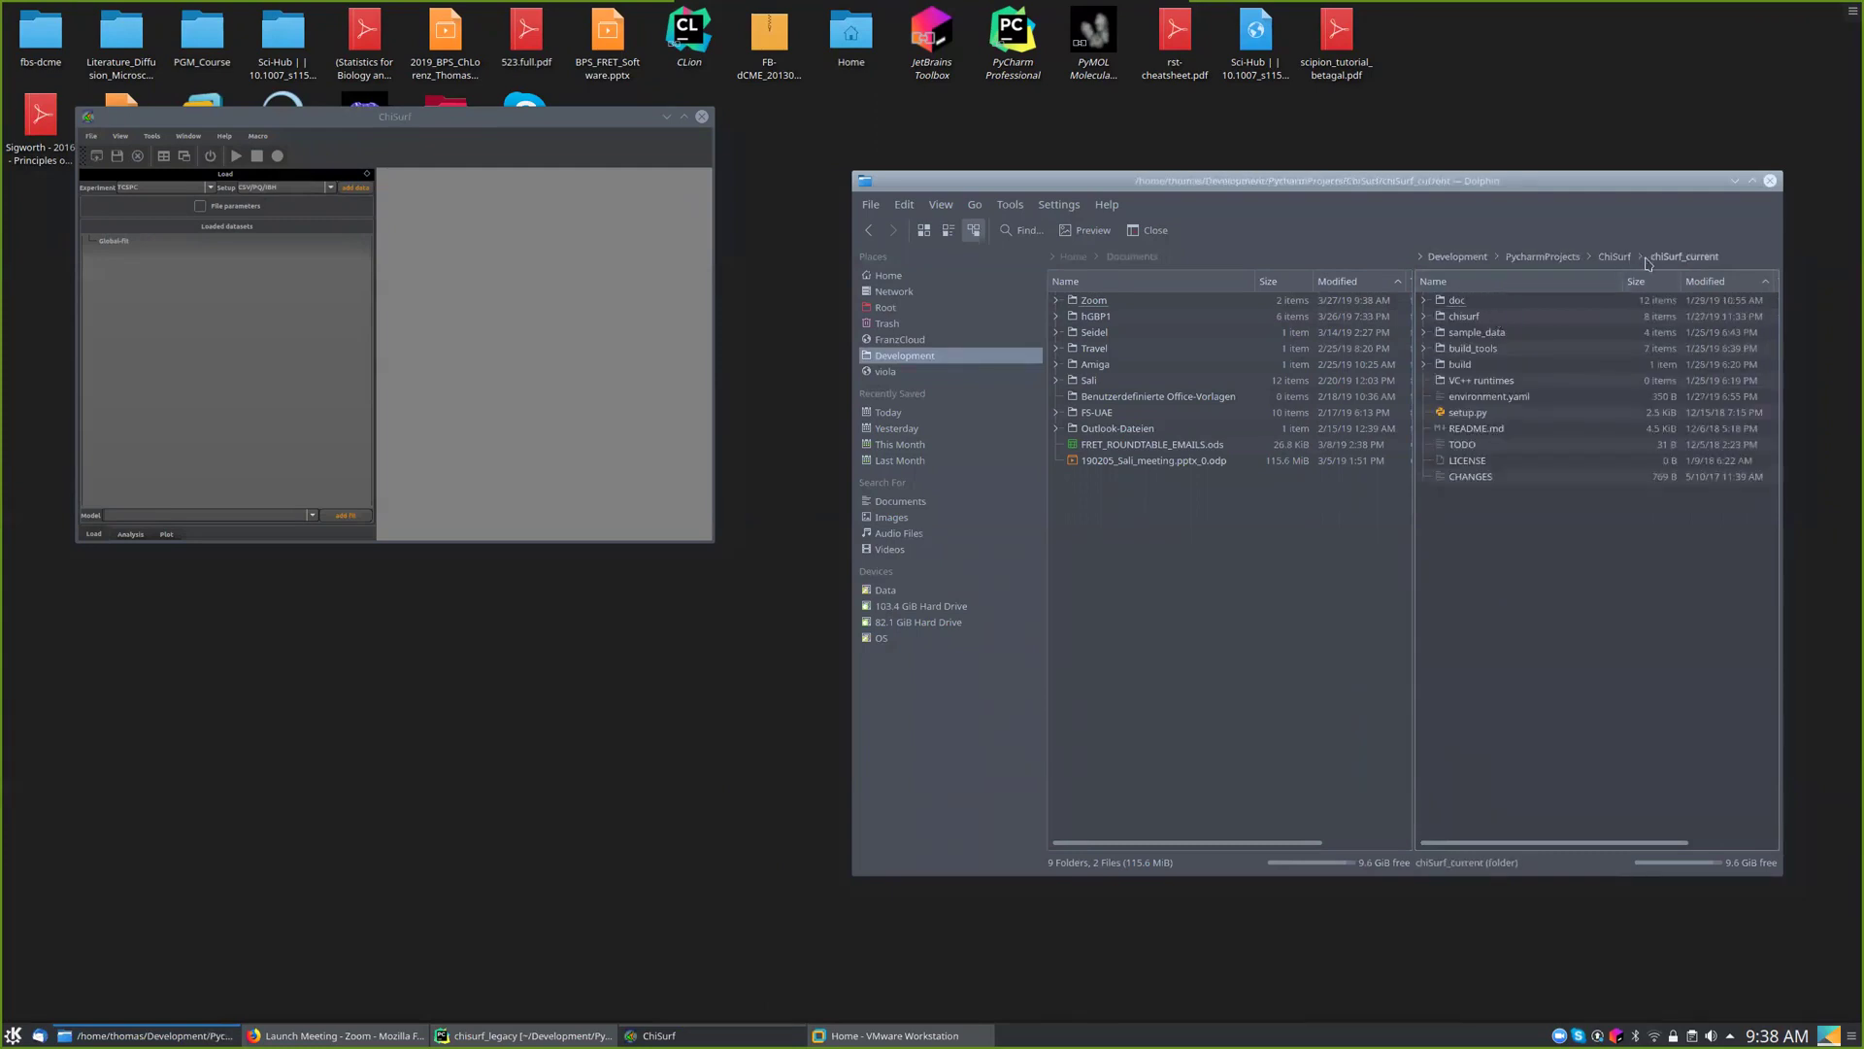
click(1615, 256)
click(1490, 332)
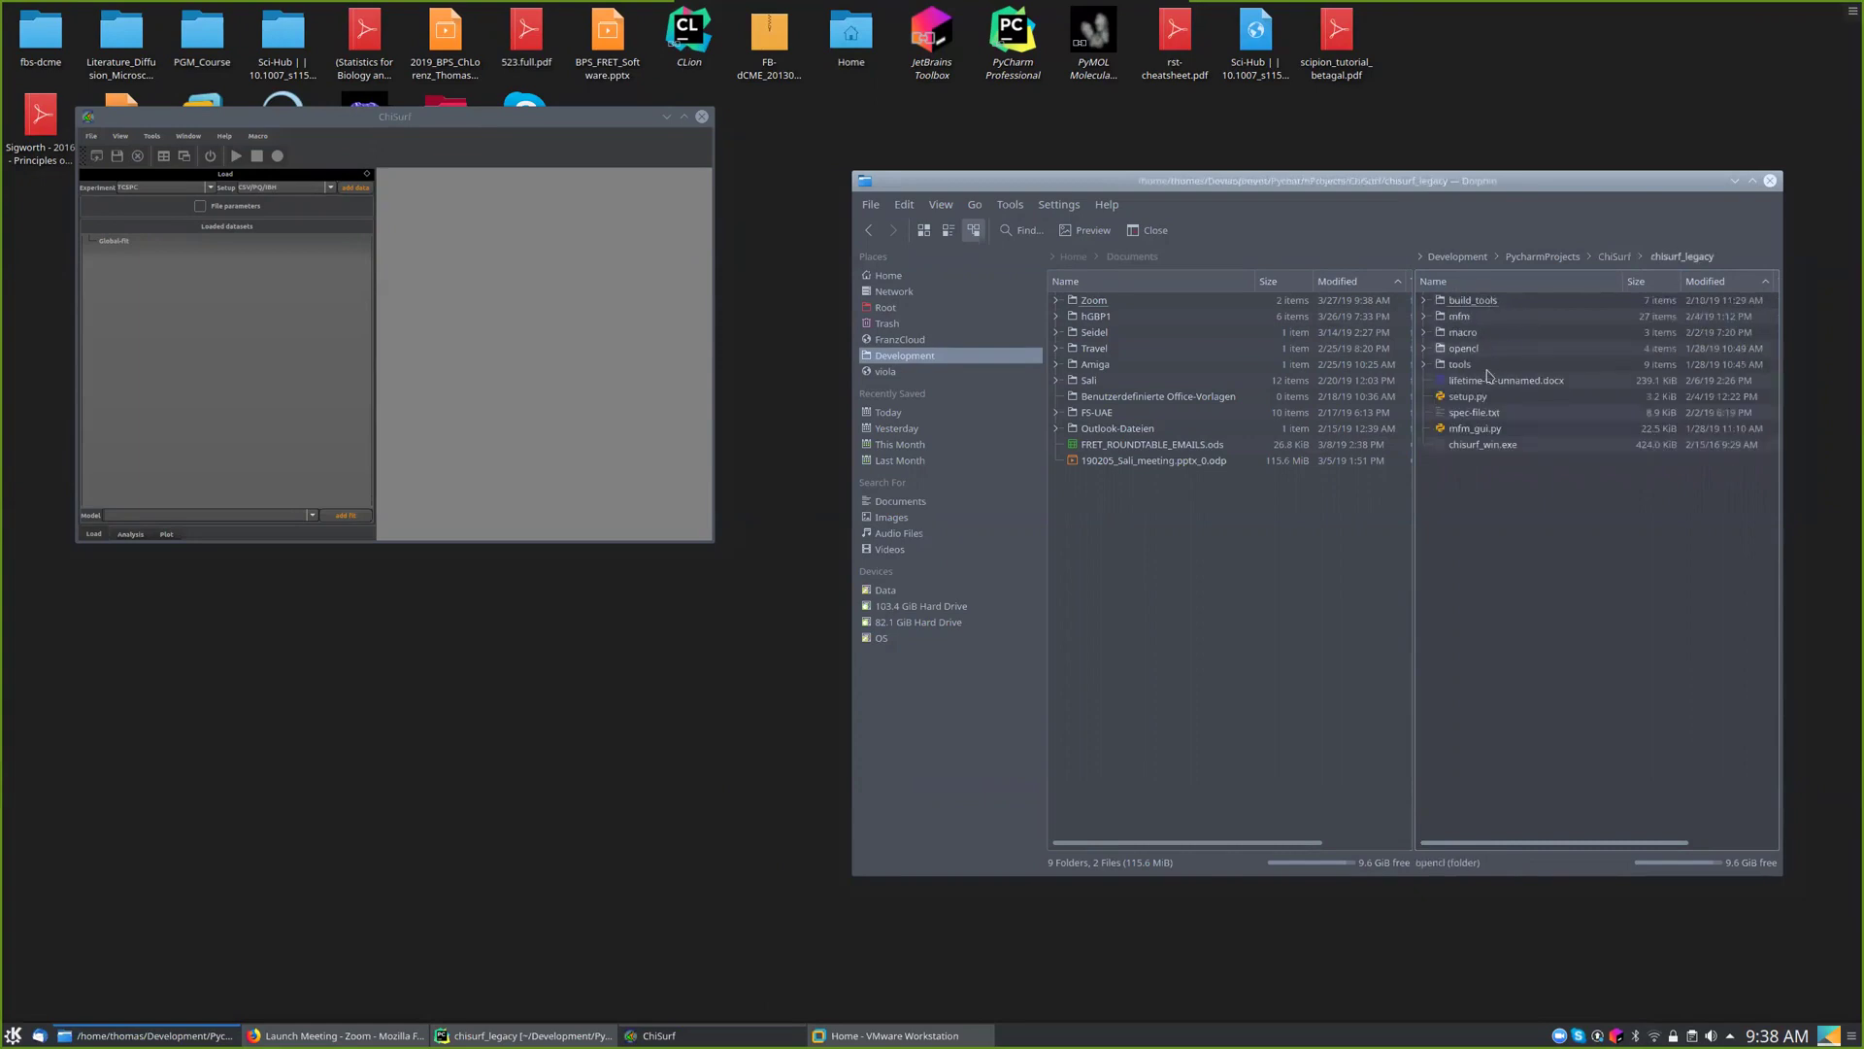
click(1614, 256)
- Open the chiSurf_current/sample_data/tcspc/Jordi_FRETsens folder in the second file pane
click(1495, 316)
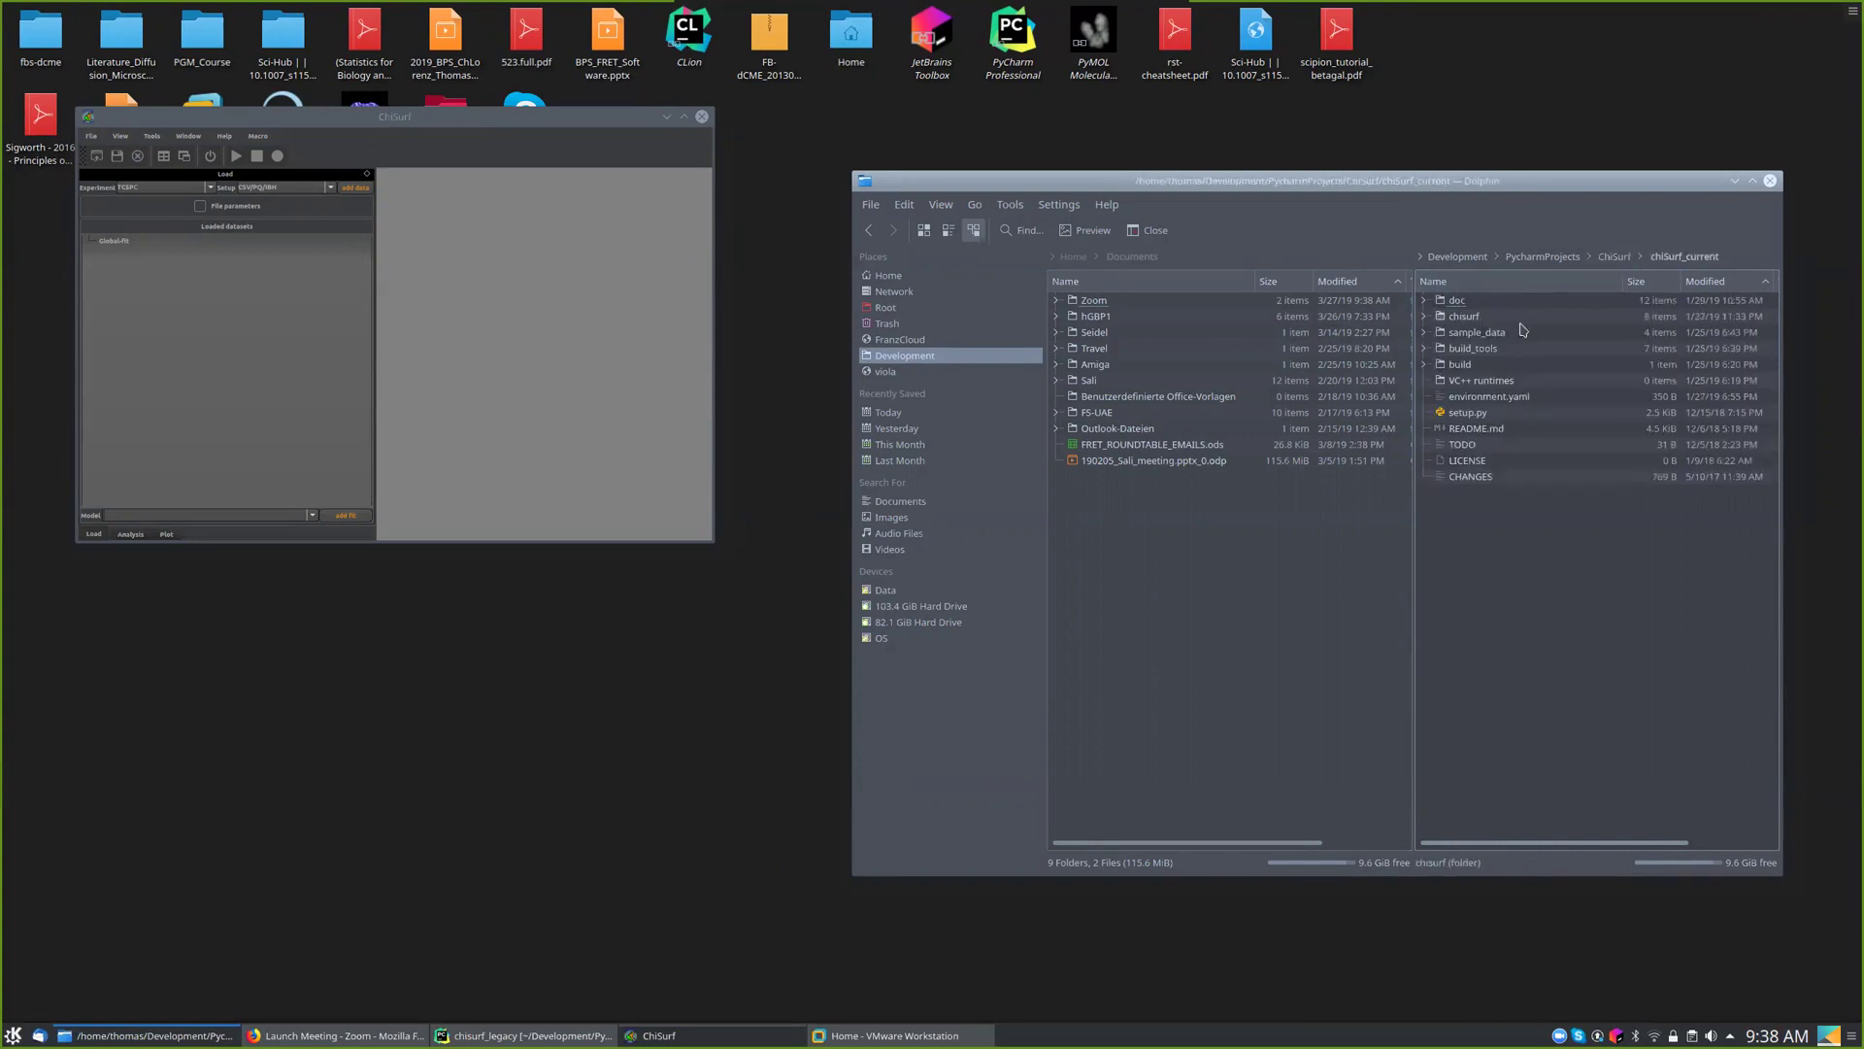
click(1480, 333)
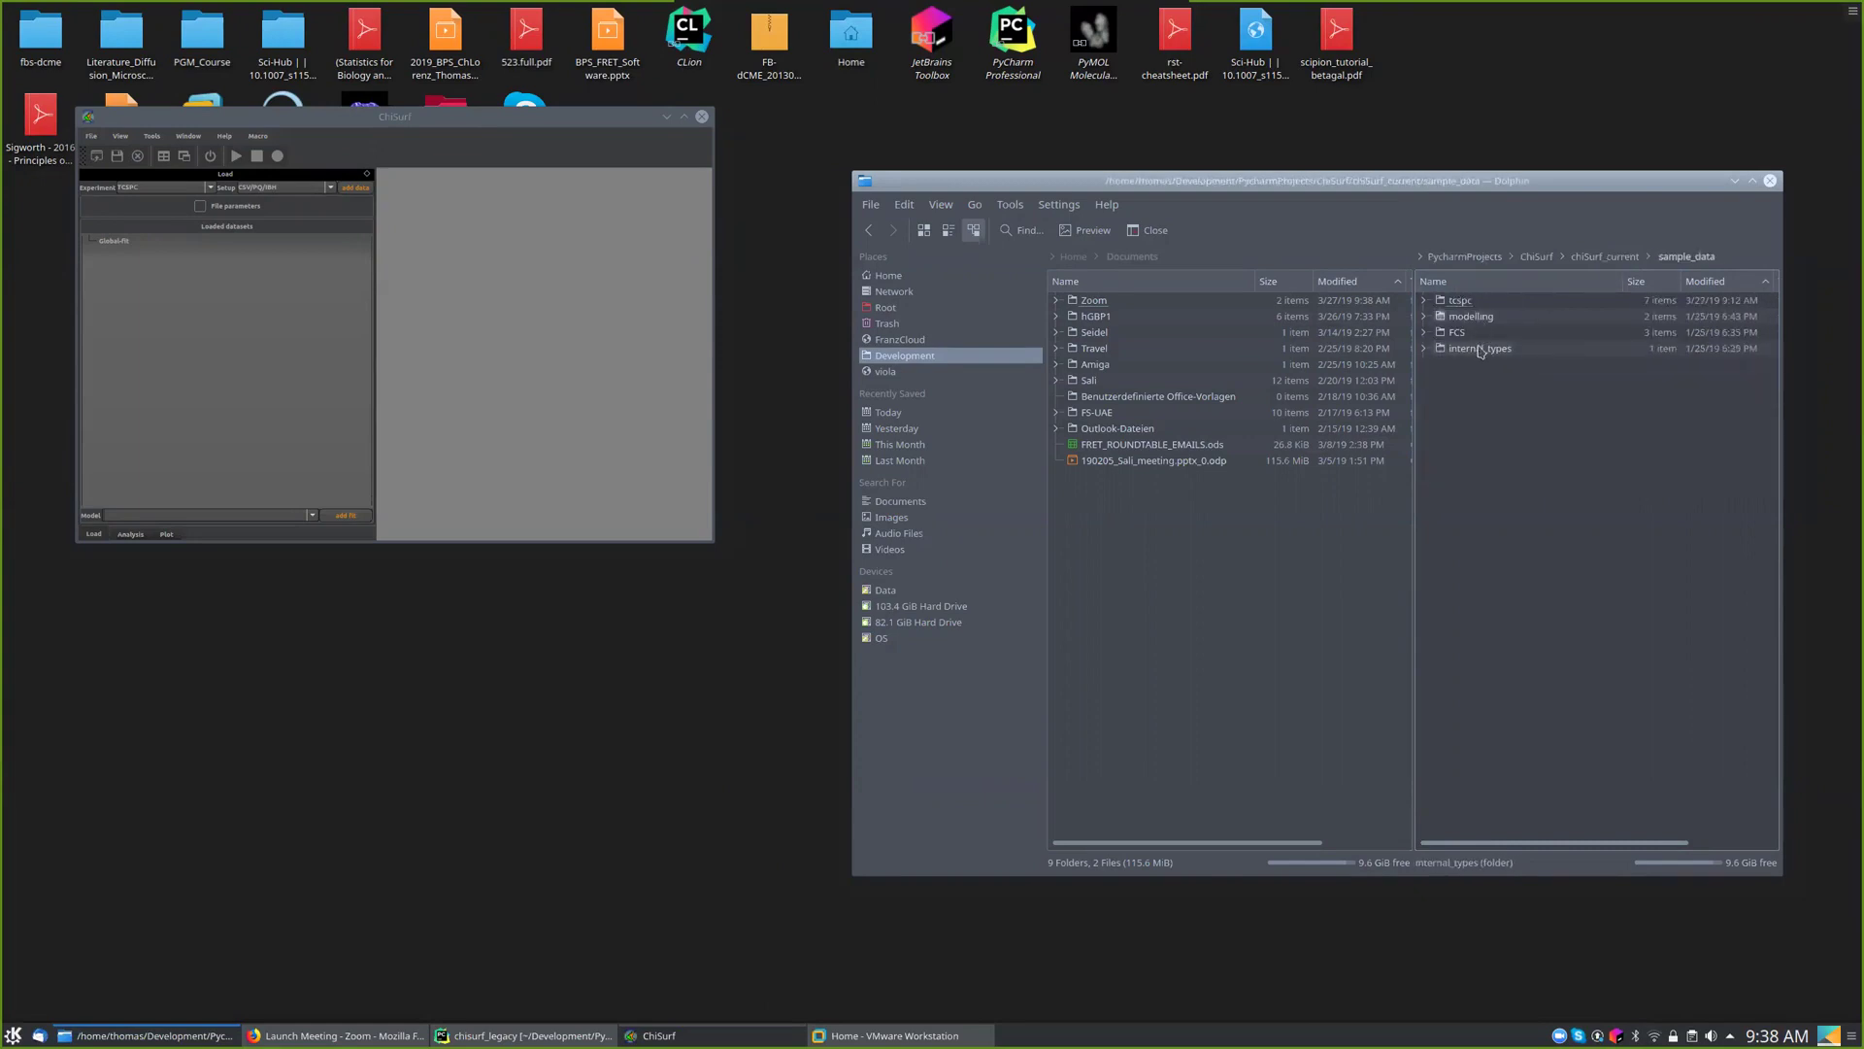
click(1464, 301)
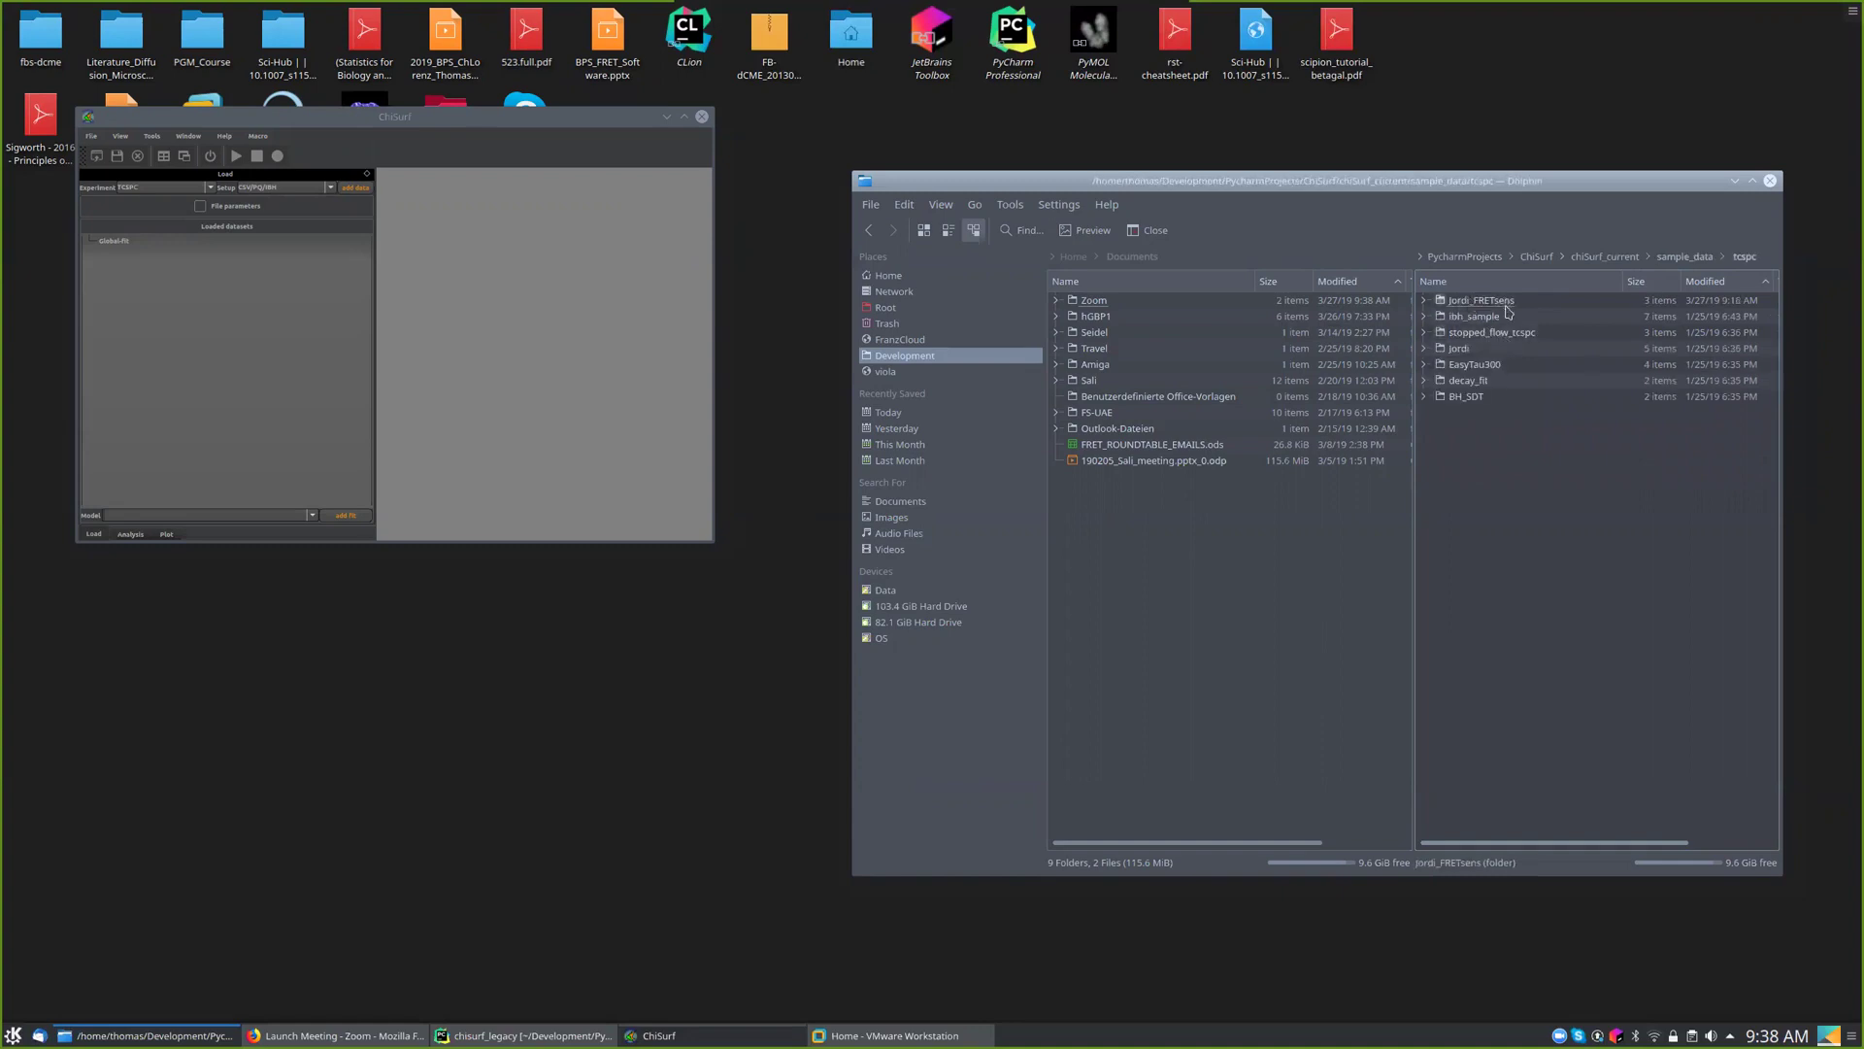
click(1493, 301)
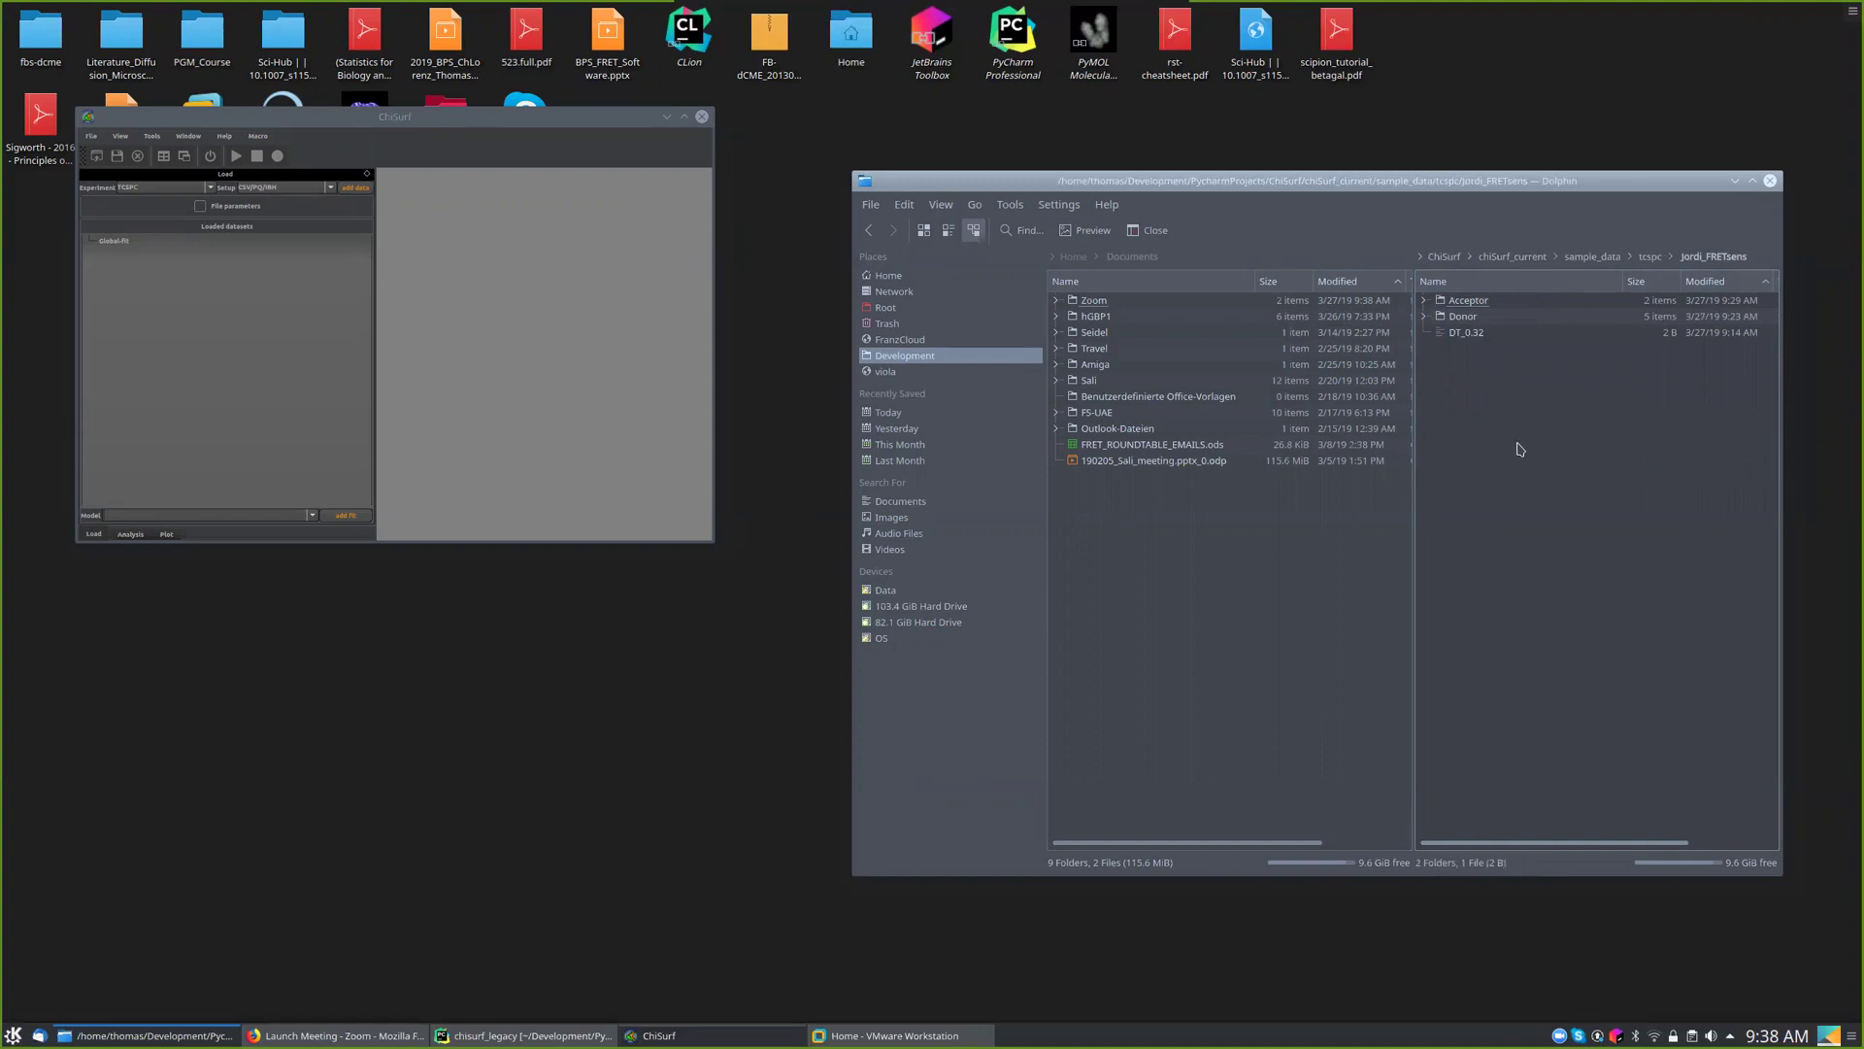
click(215, 245)
click(1168, 24)
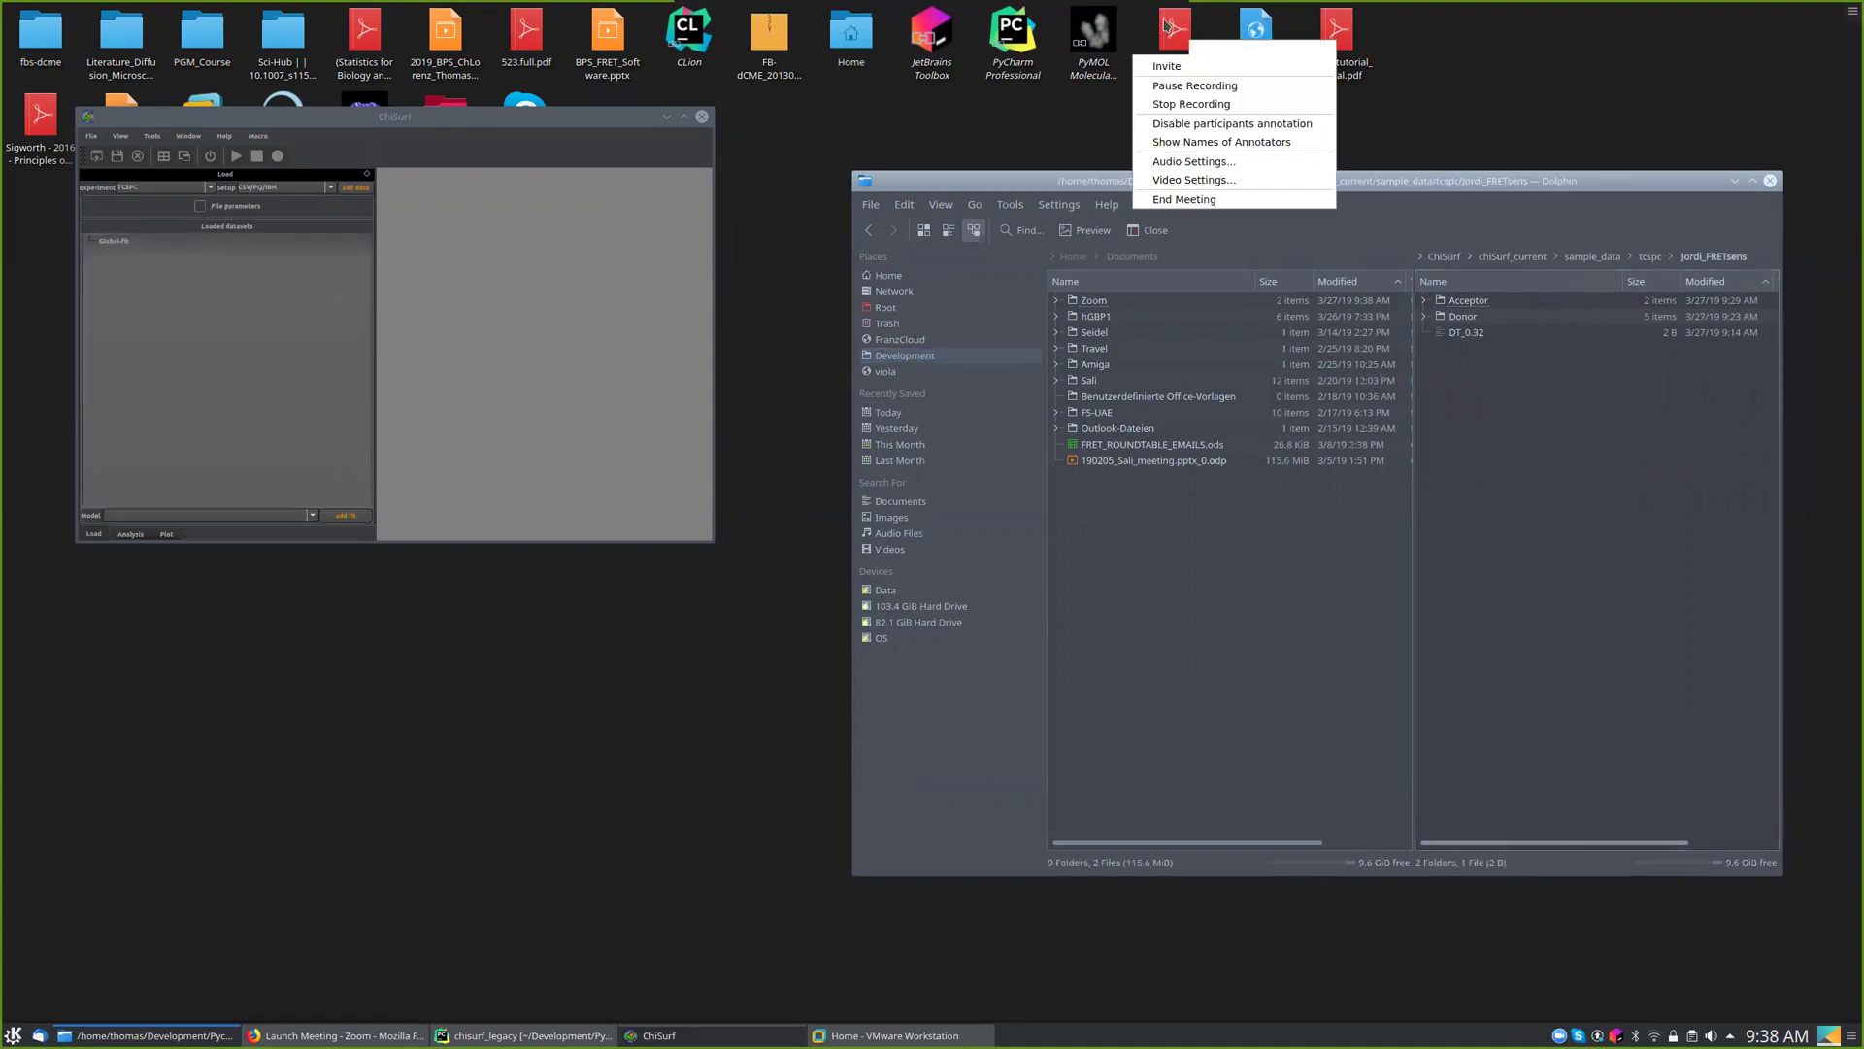
click(1168, 25)
click(561, 347)
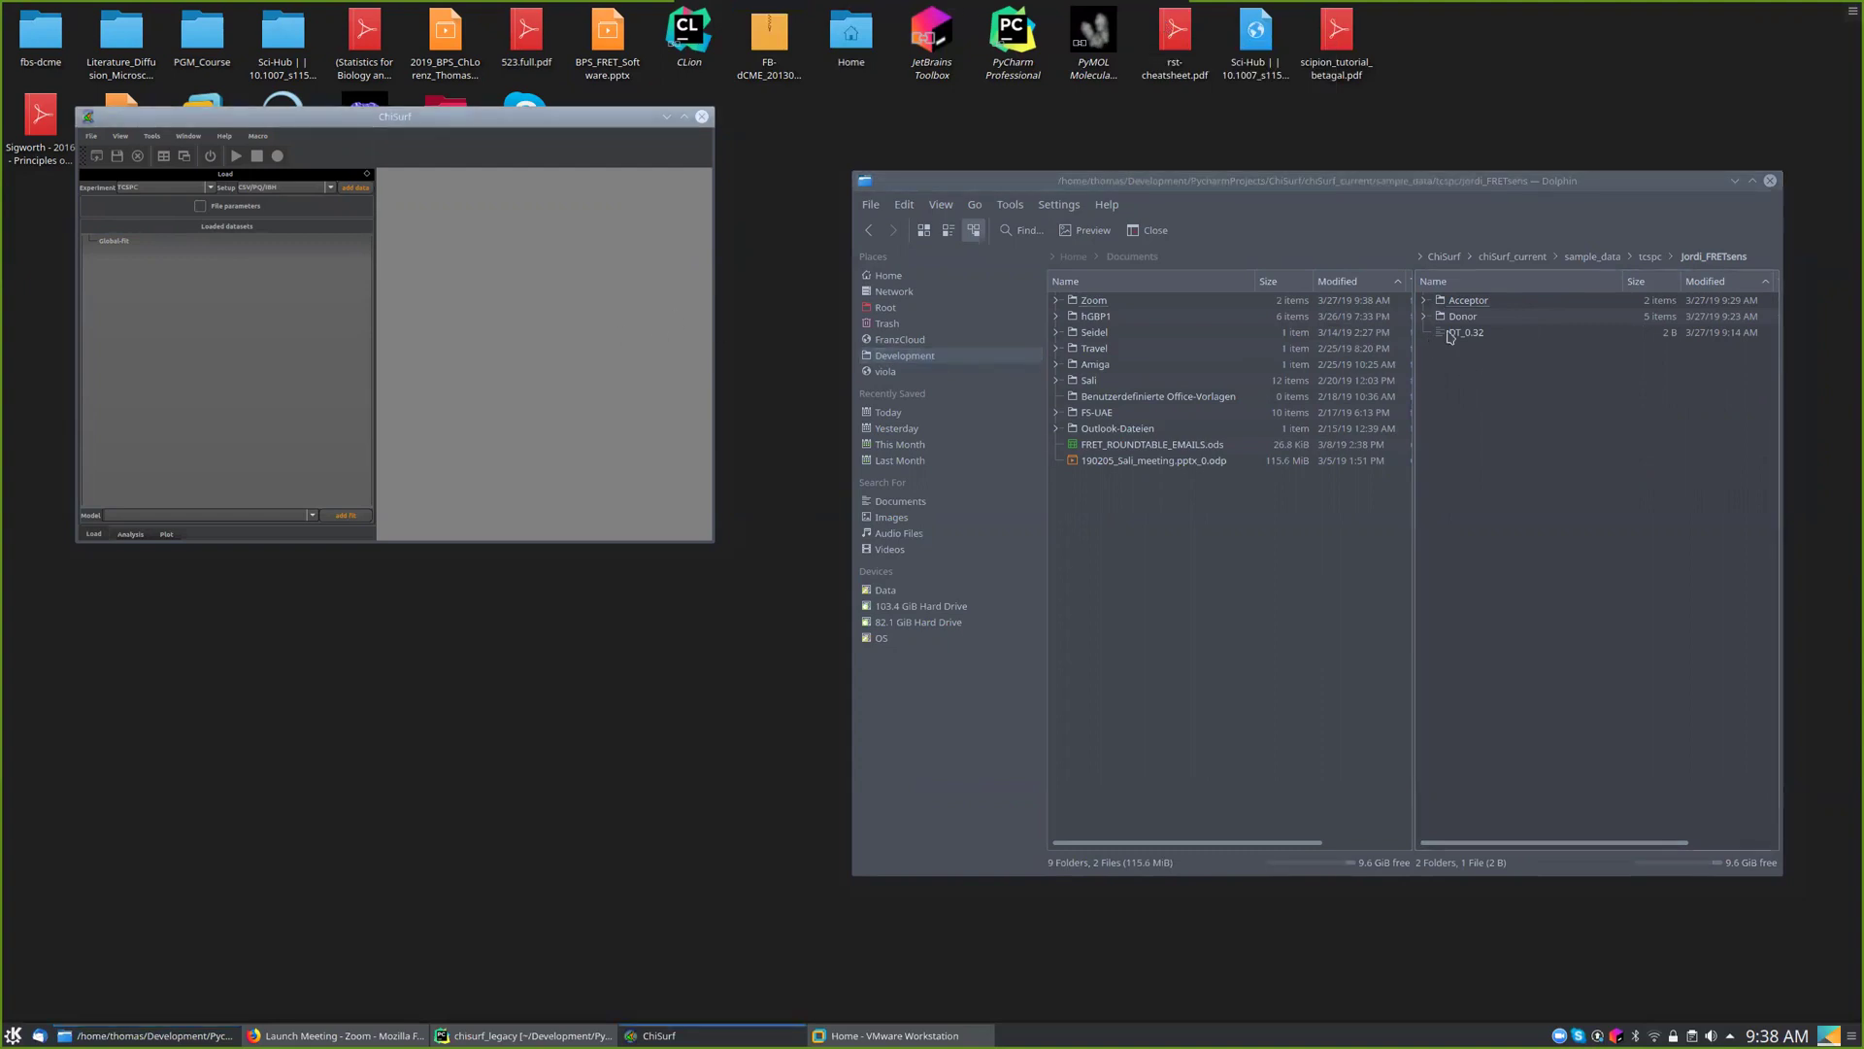
click(1527, 495)
click(537, 346)
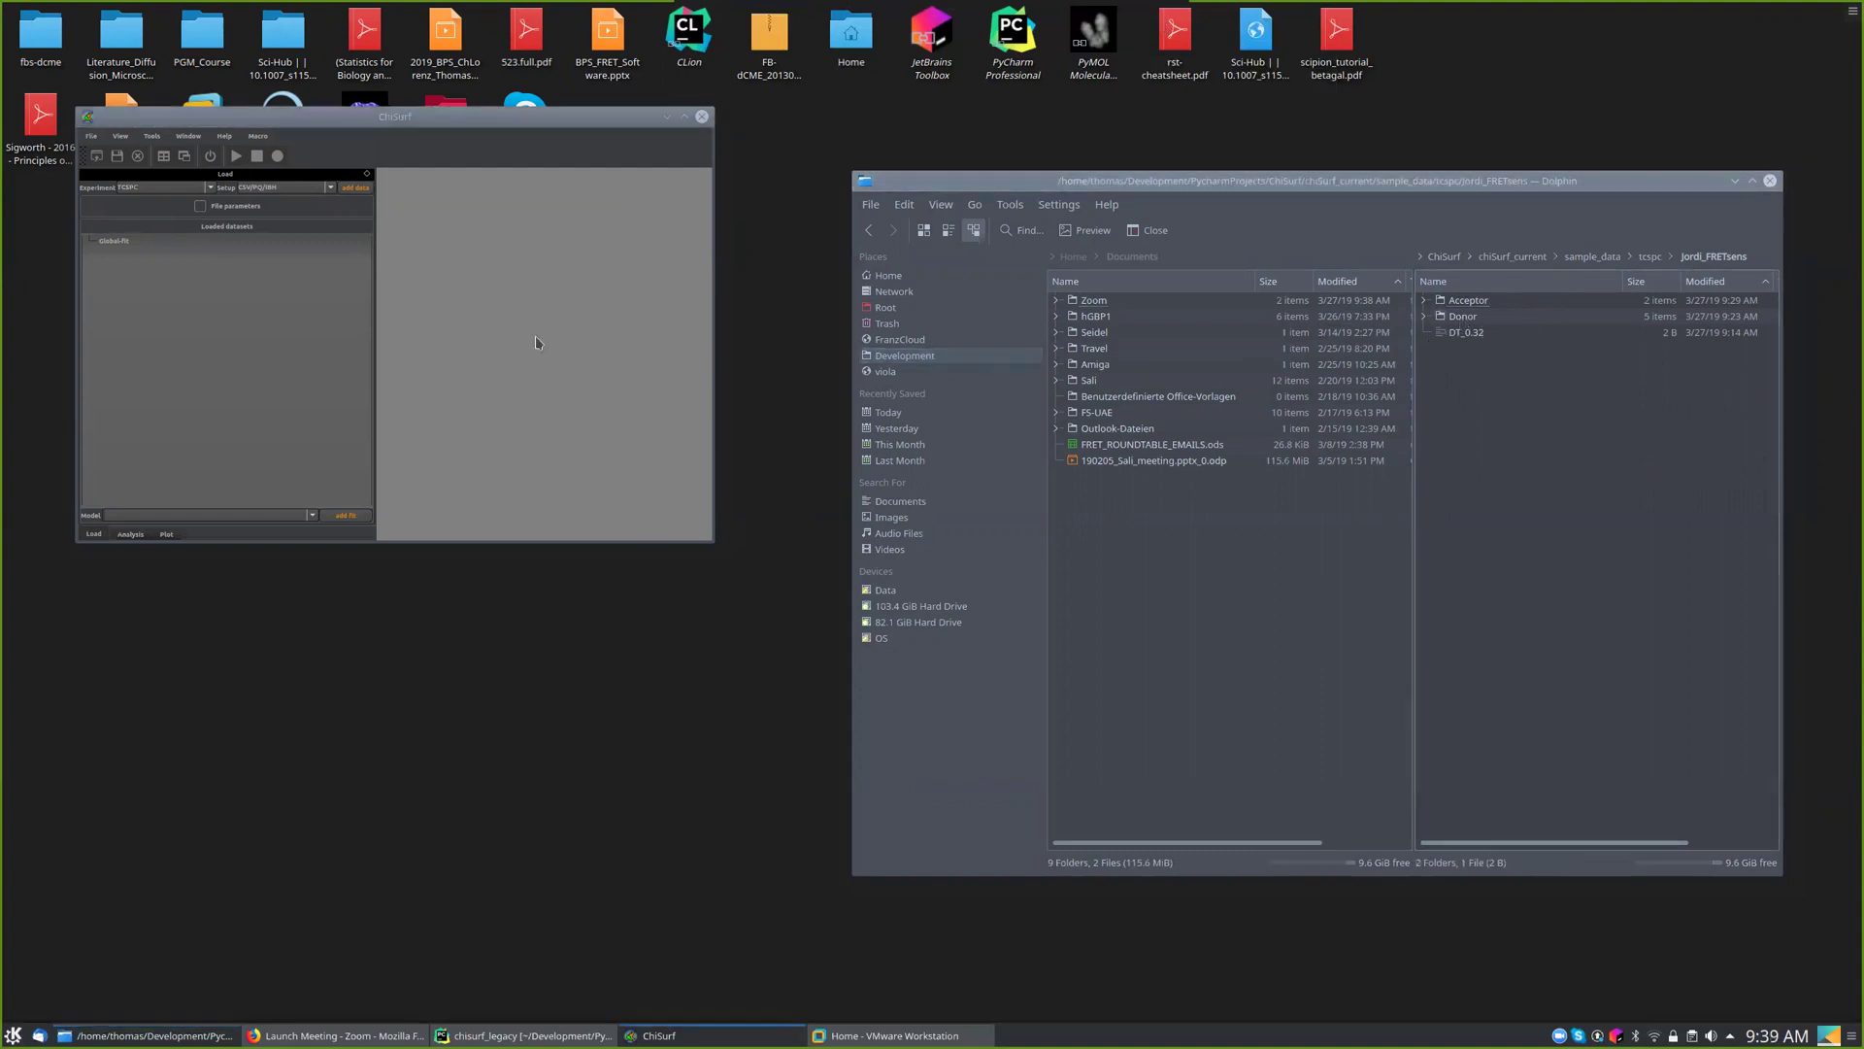
- Reposition the ChiSurf window and display its file parameters for loading data
drag(340, 134, 389, 185)
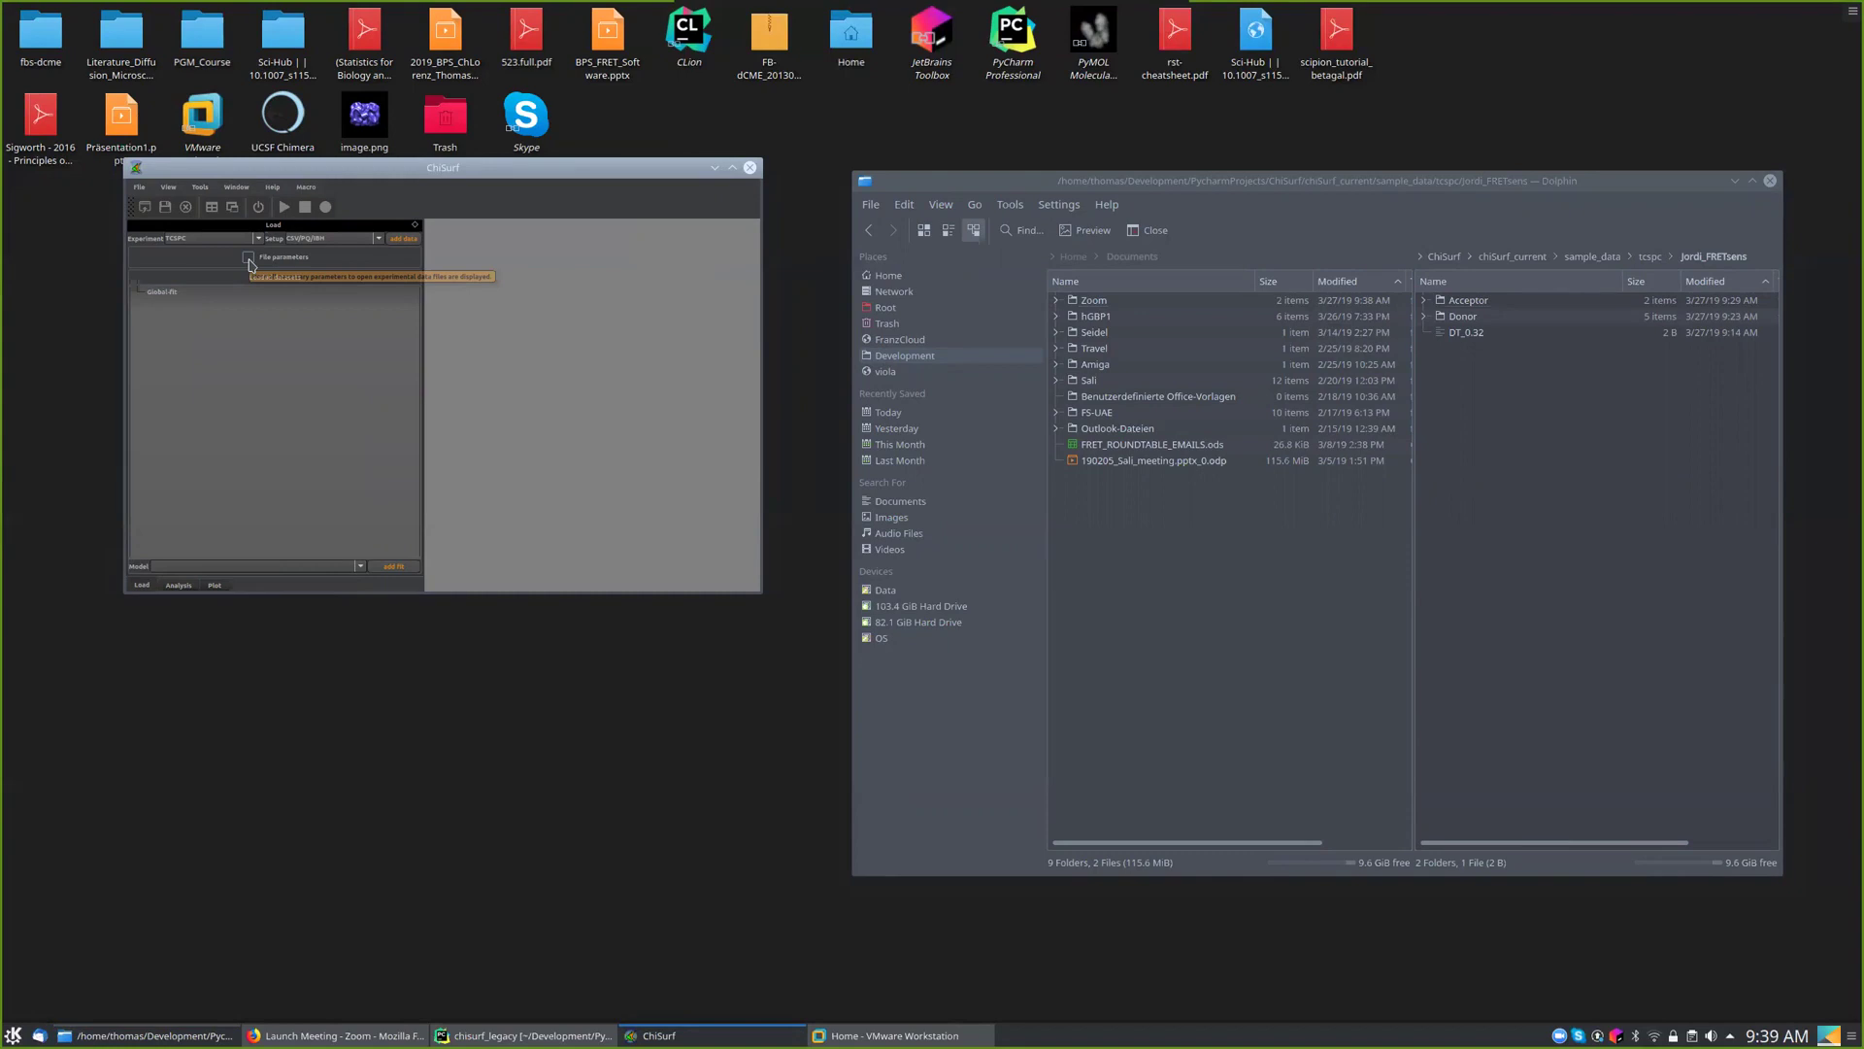
click(1563, 389)
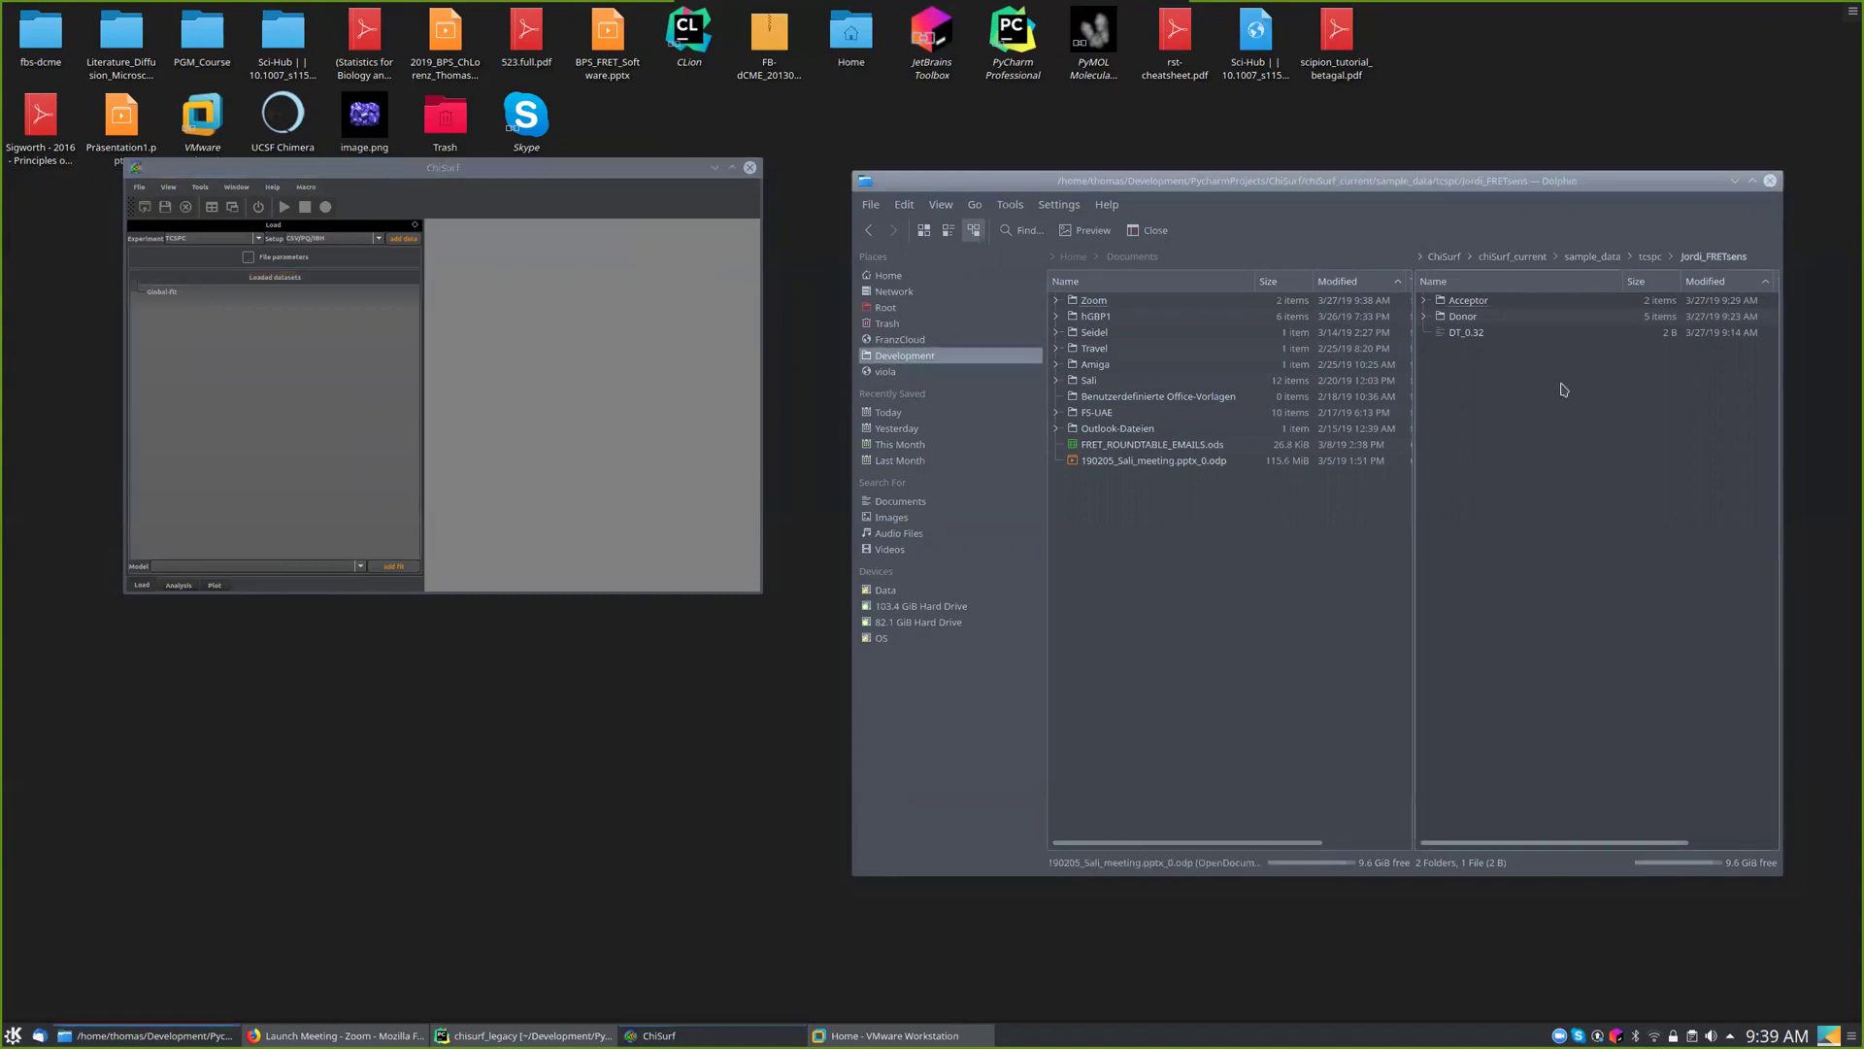
click(249, 260)
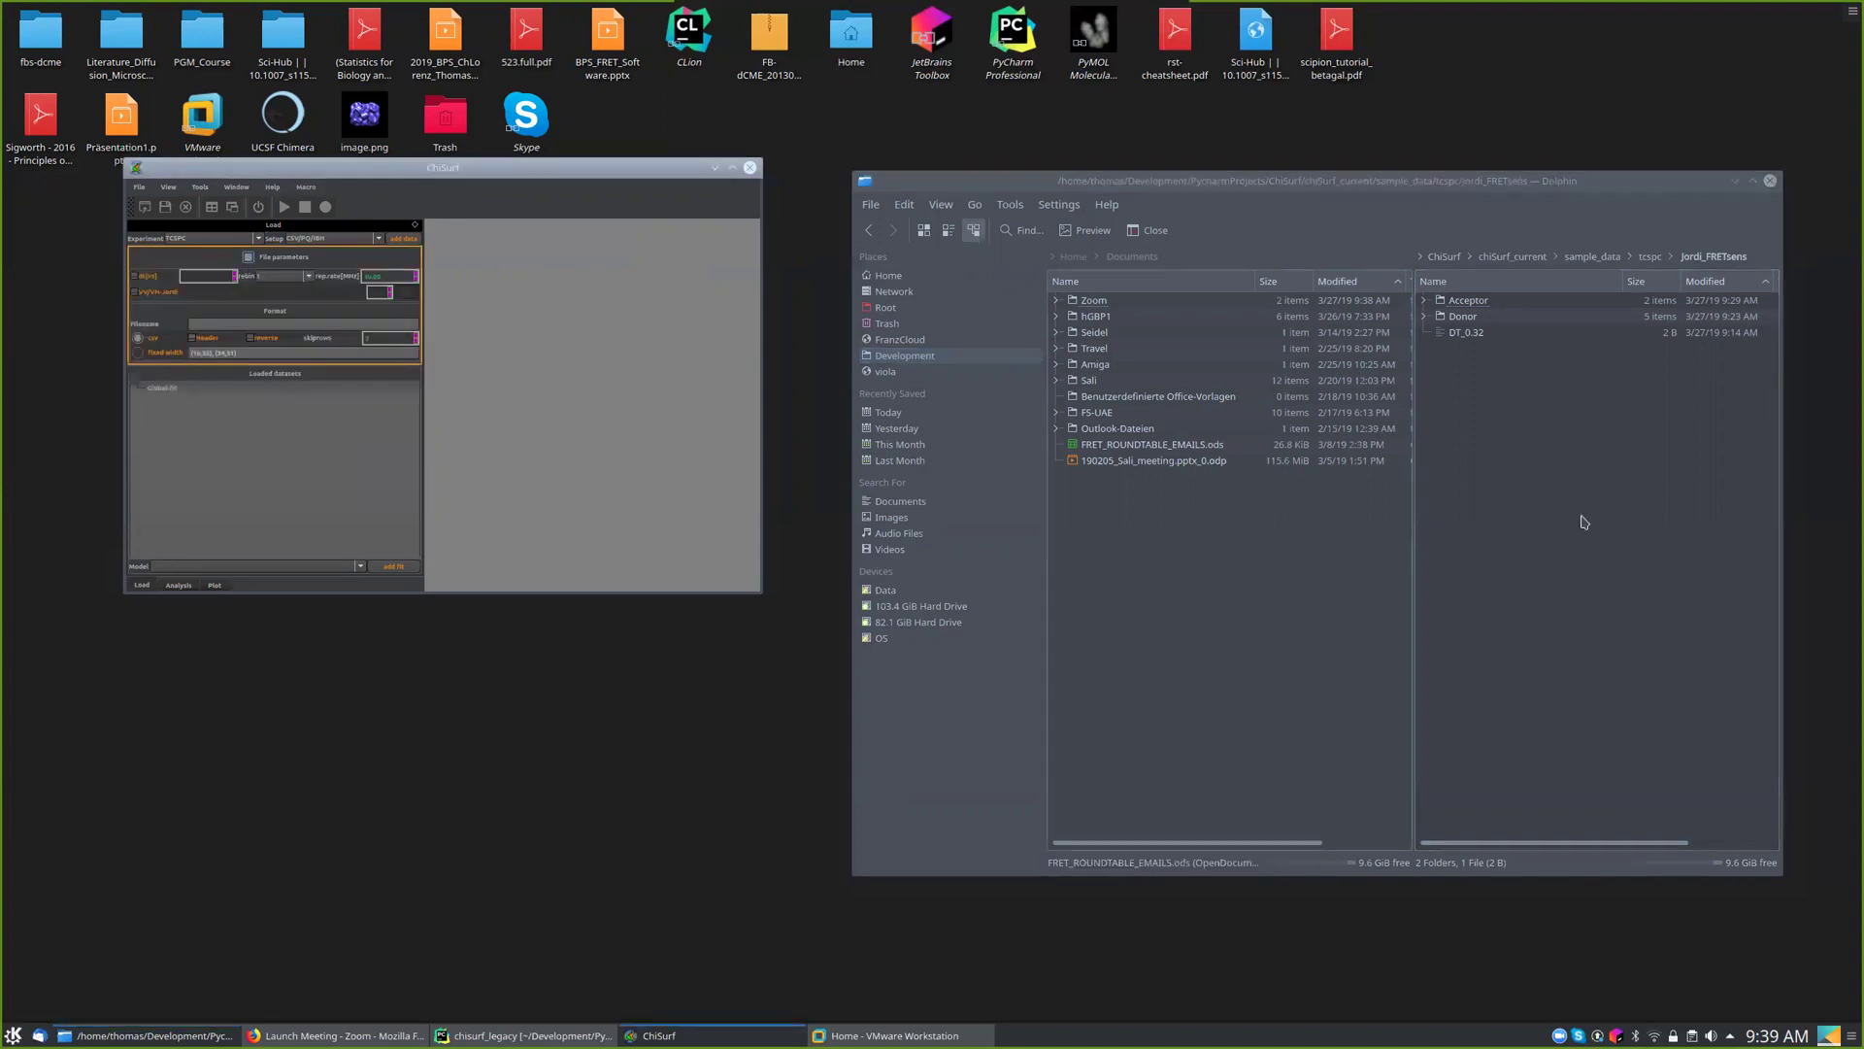
- Open the Donor folder in Dolphin and compare the D0_14 and DA_14 decay files, DexDem and DexAem
click(1466, 322)
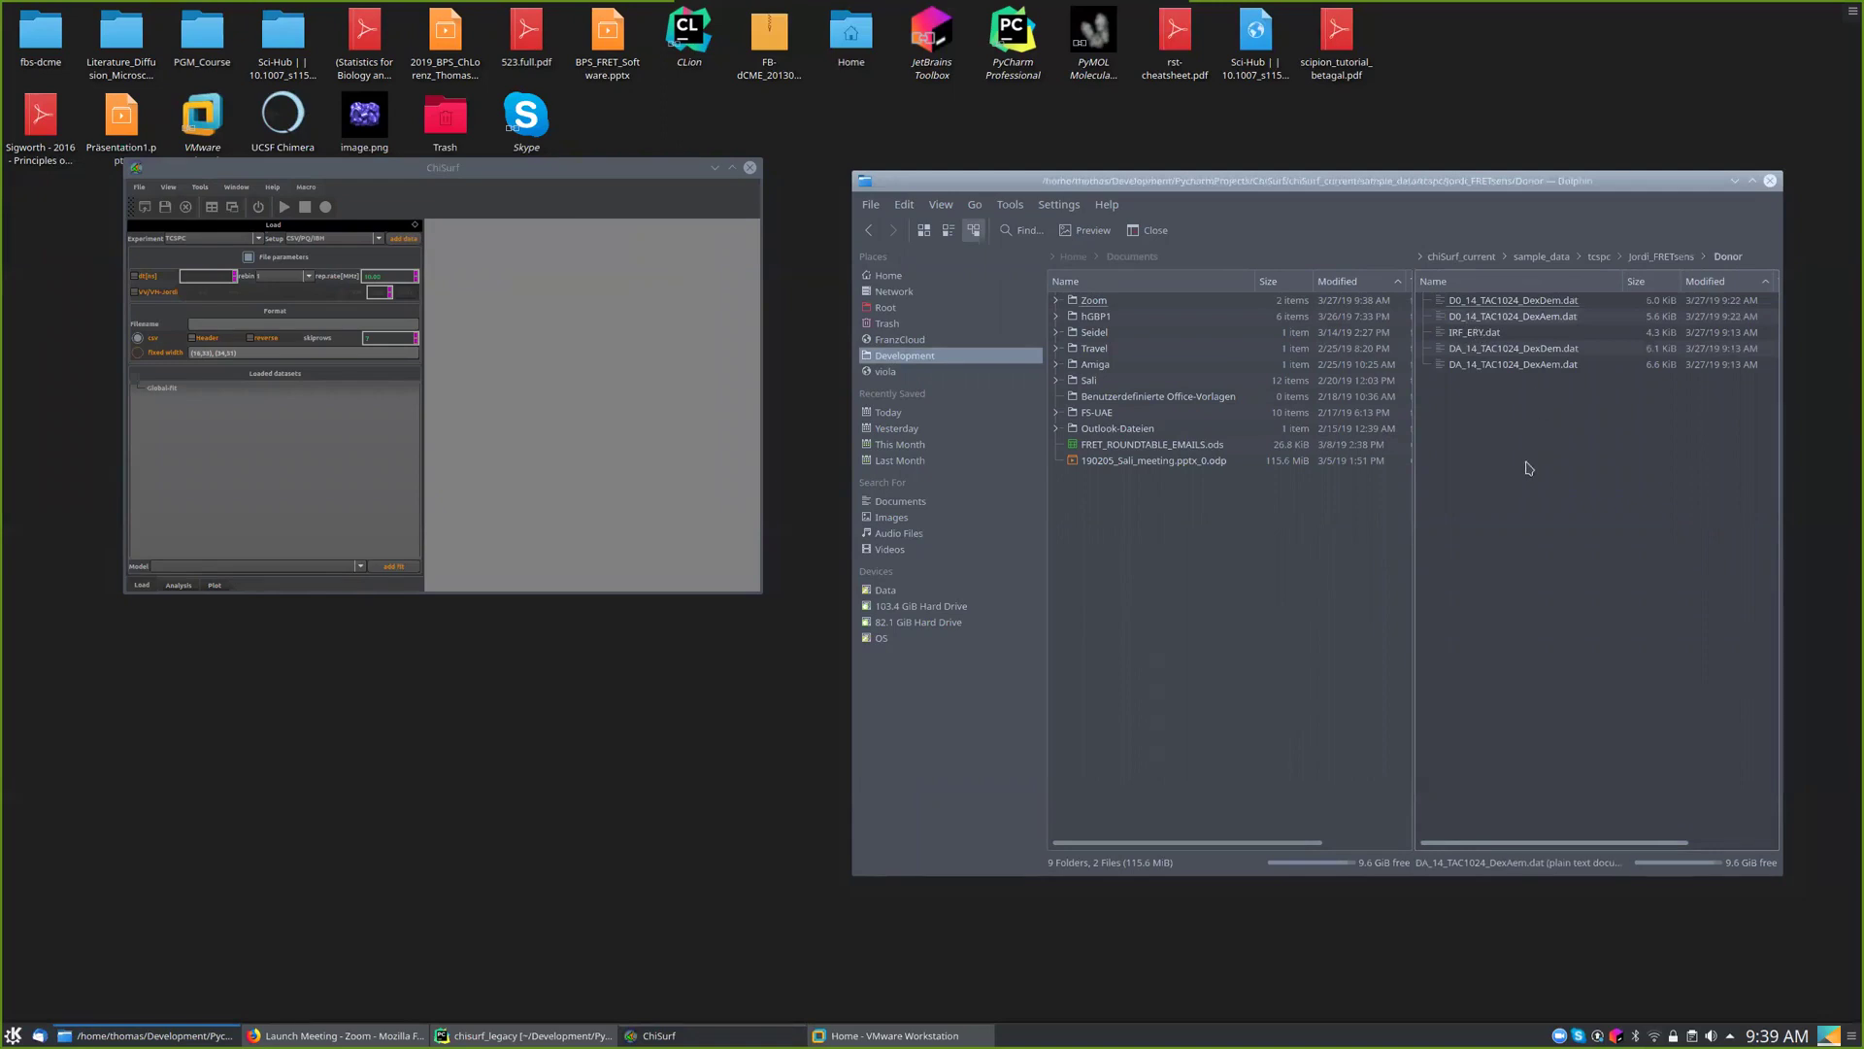
drag(1614, 204, 1525, 205)
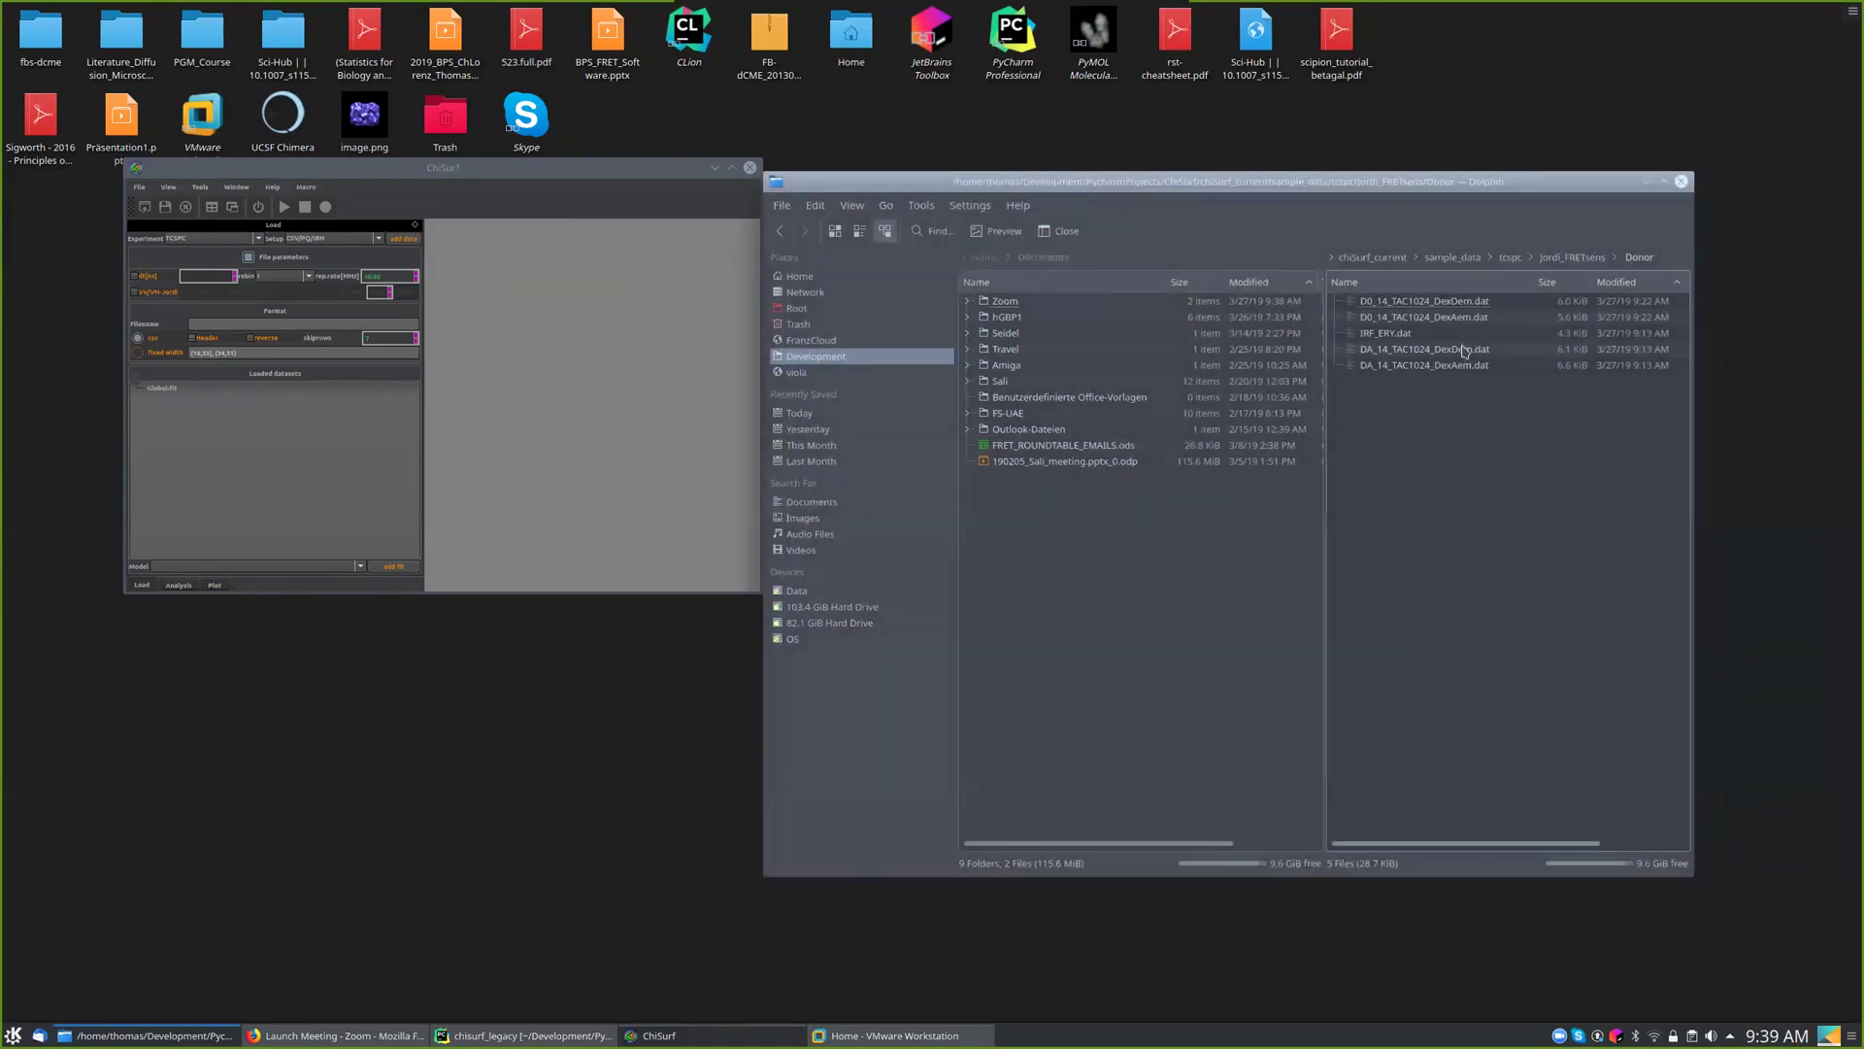
click(1389, 309)
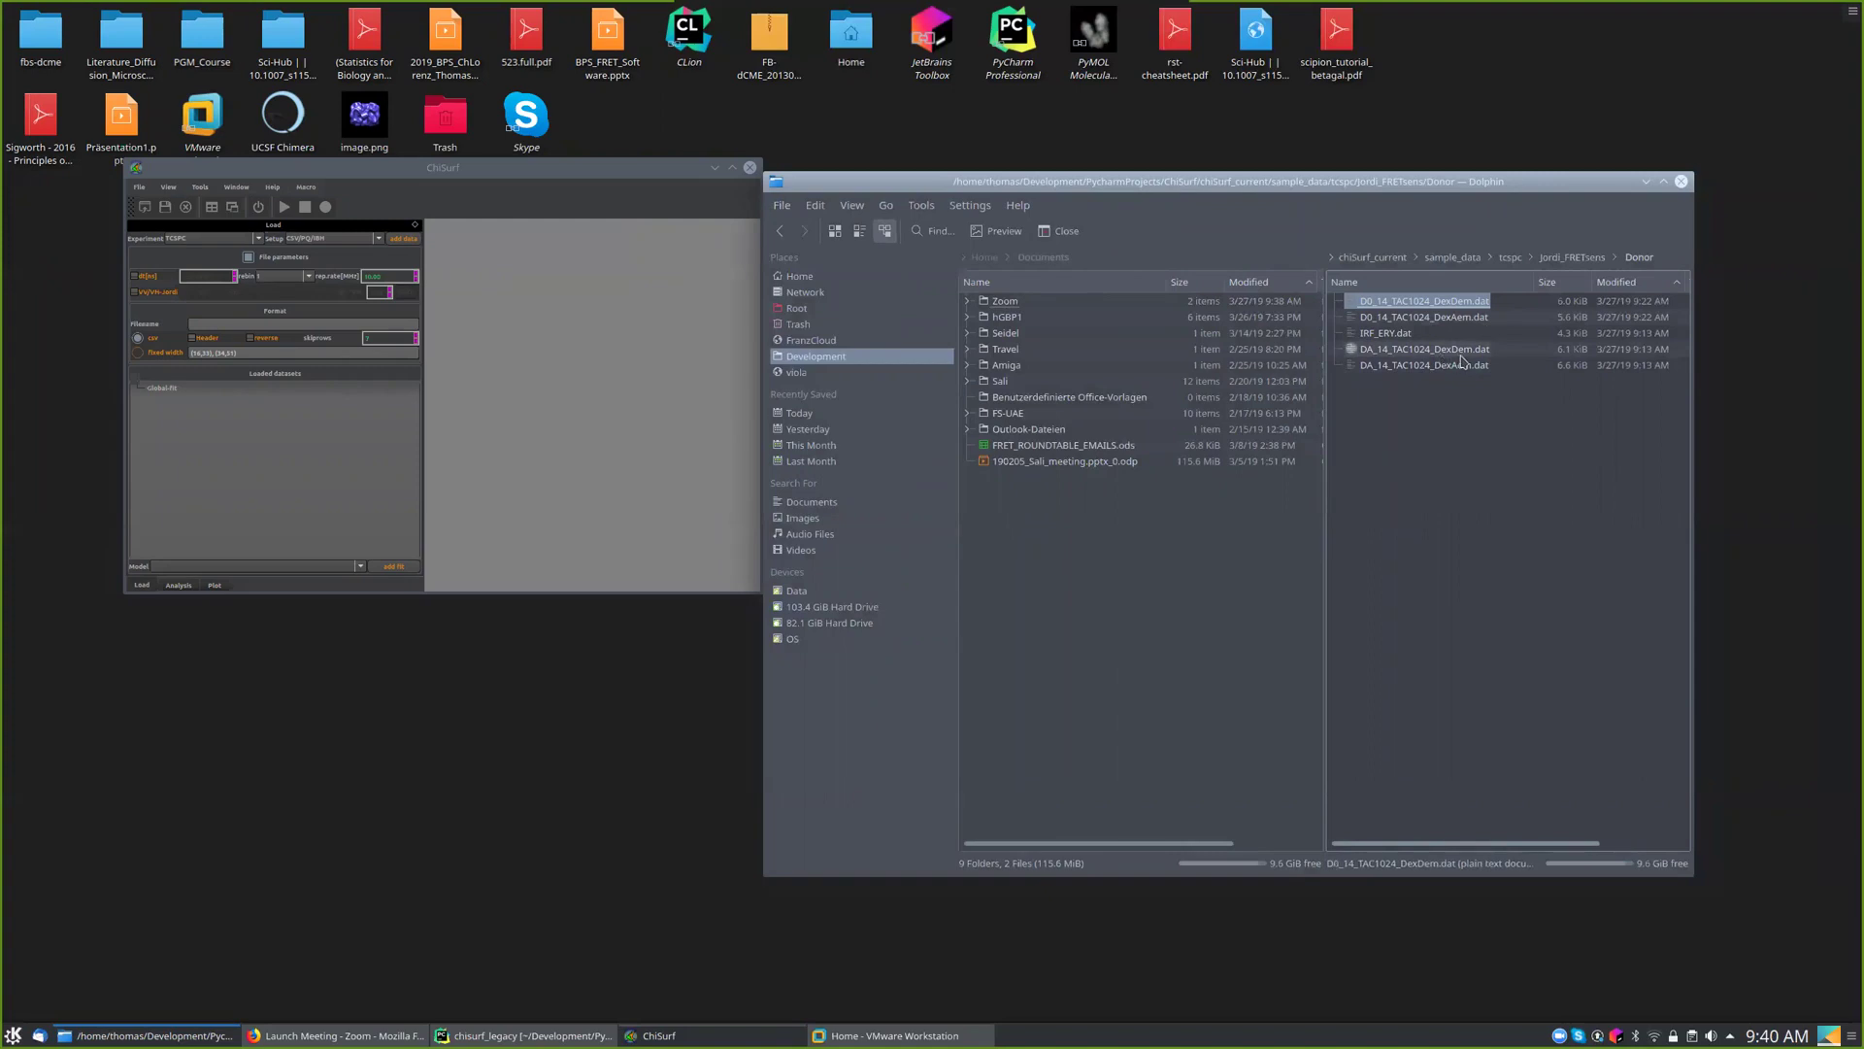
click(1398, 367)
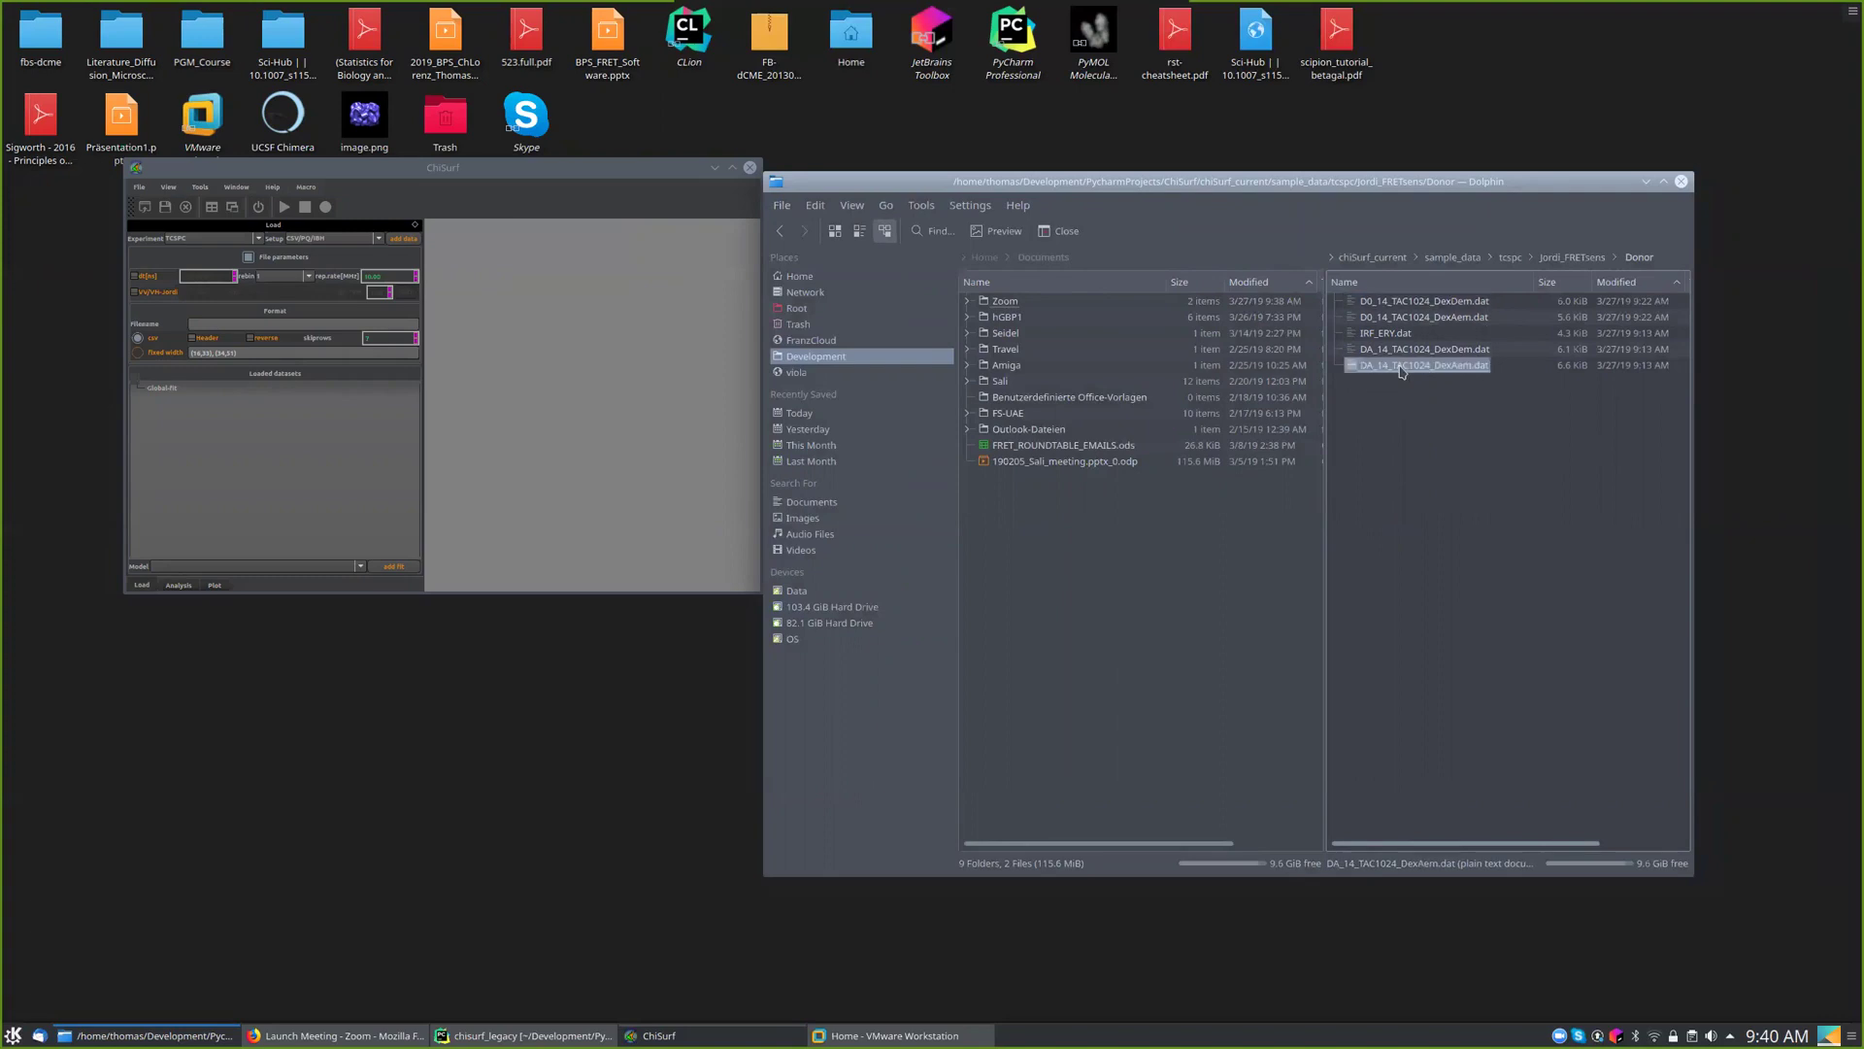
click(1461, 320)
click(1456, 365)
click(1461, 320)
click(1438, 369)
click(1465, 320)
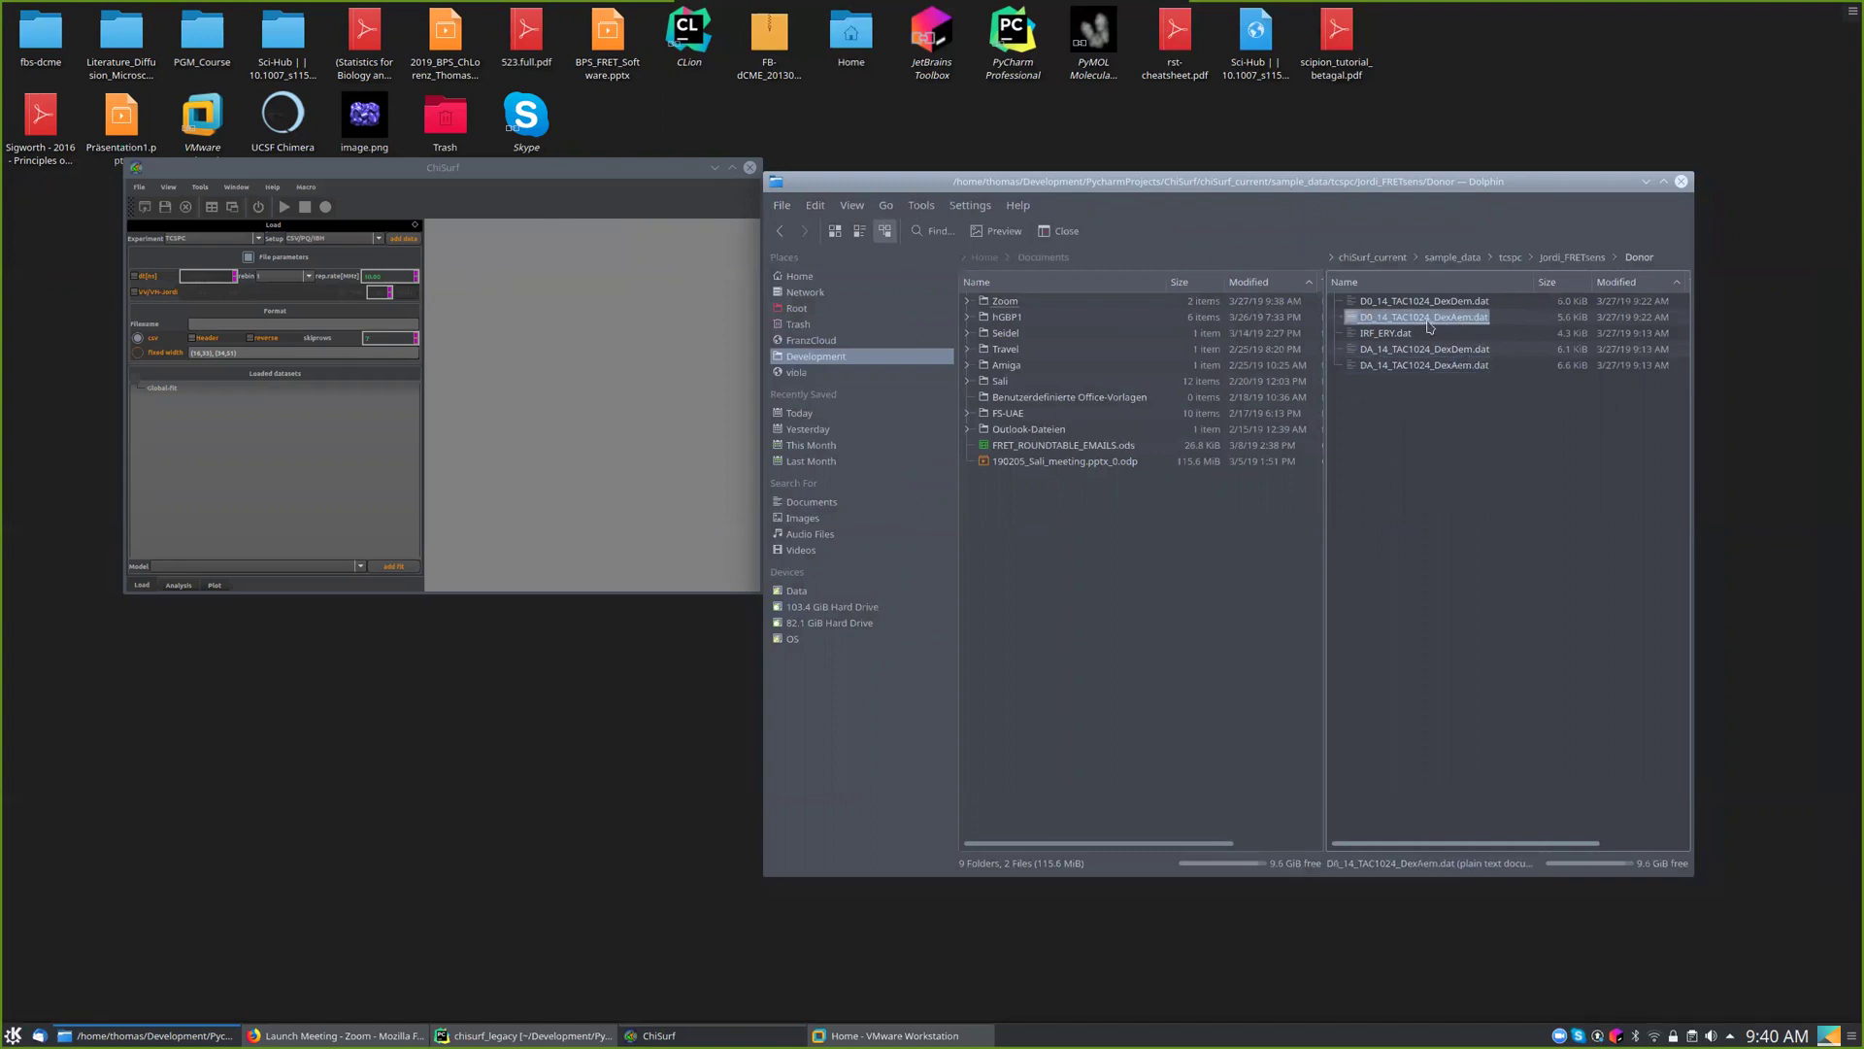
click(1472, 367)
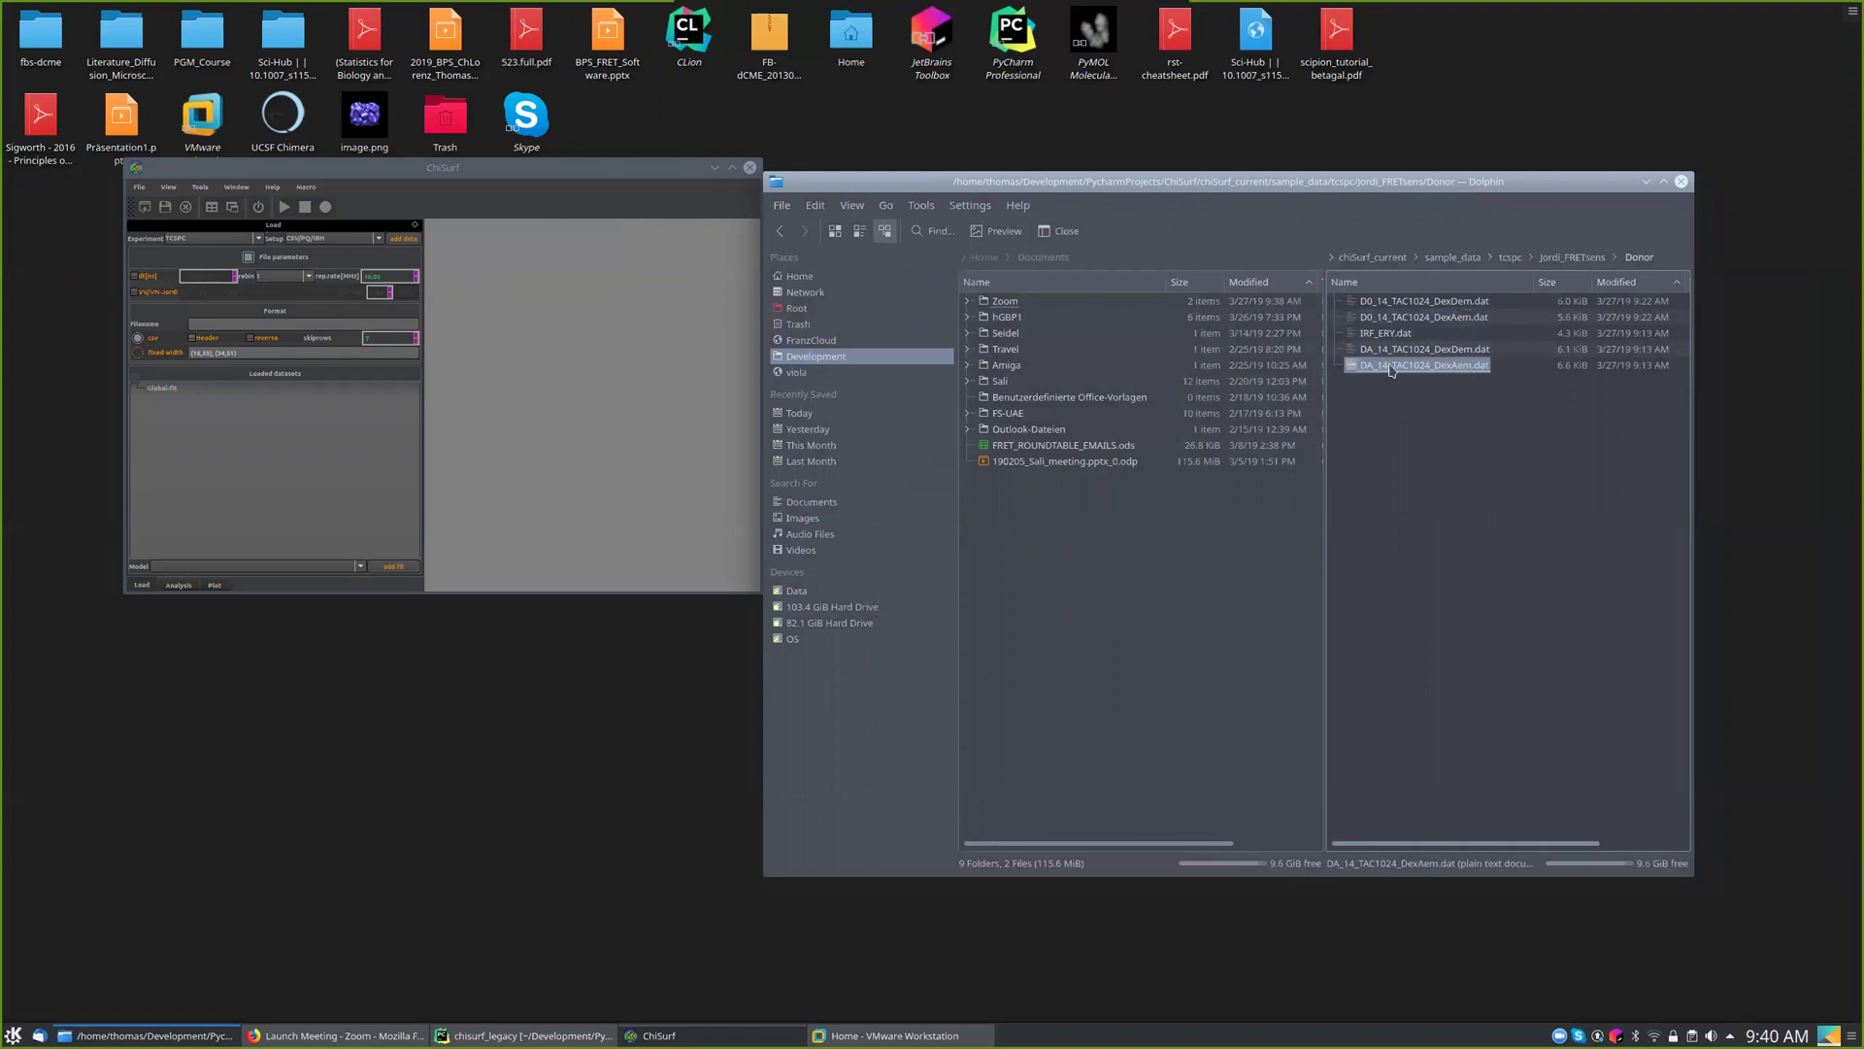
- Go to the Acceptor folder in Jordi_FRETsens and select DA_14_TAC1024_AexAem.dat
key(BackSpace)
key(Up)
key(Return)
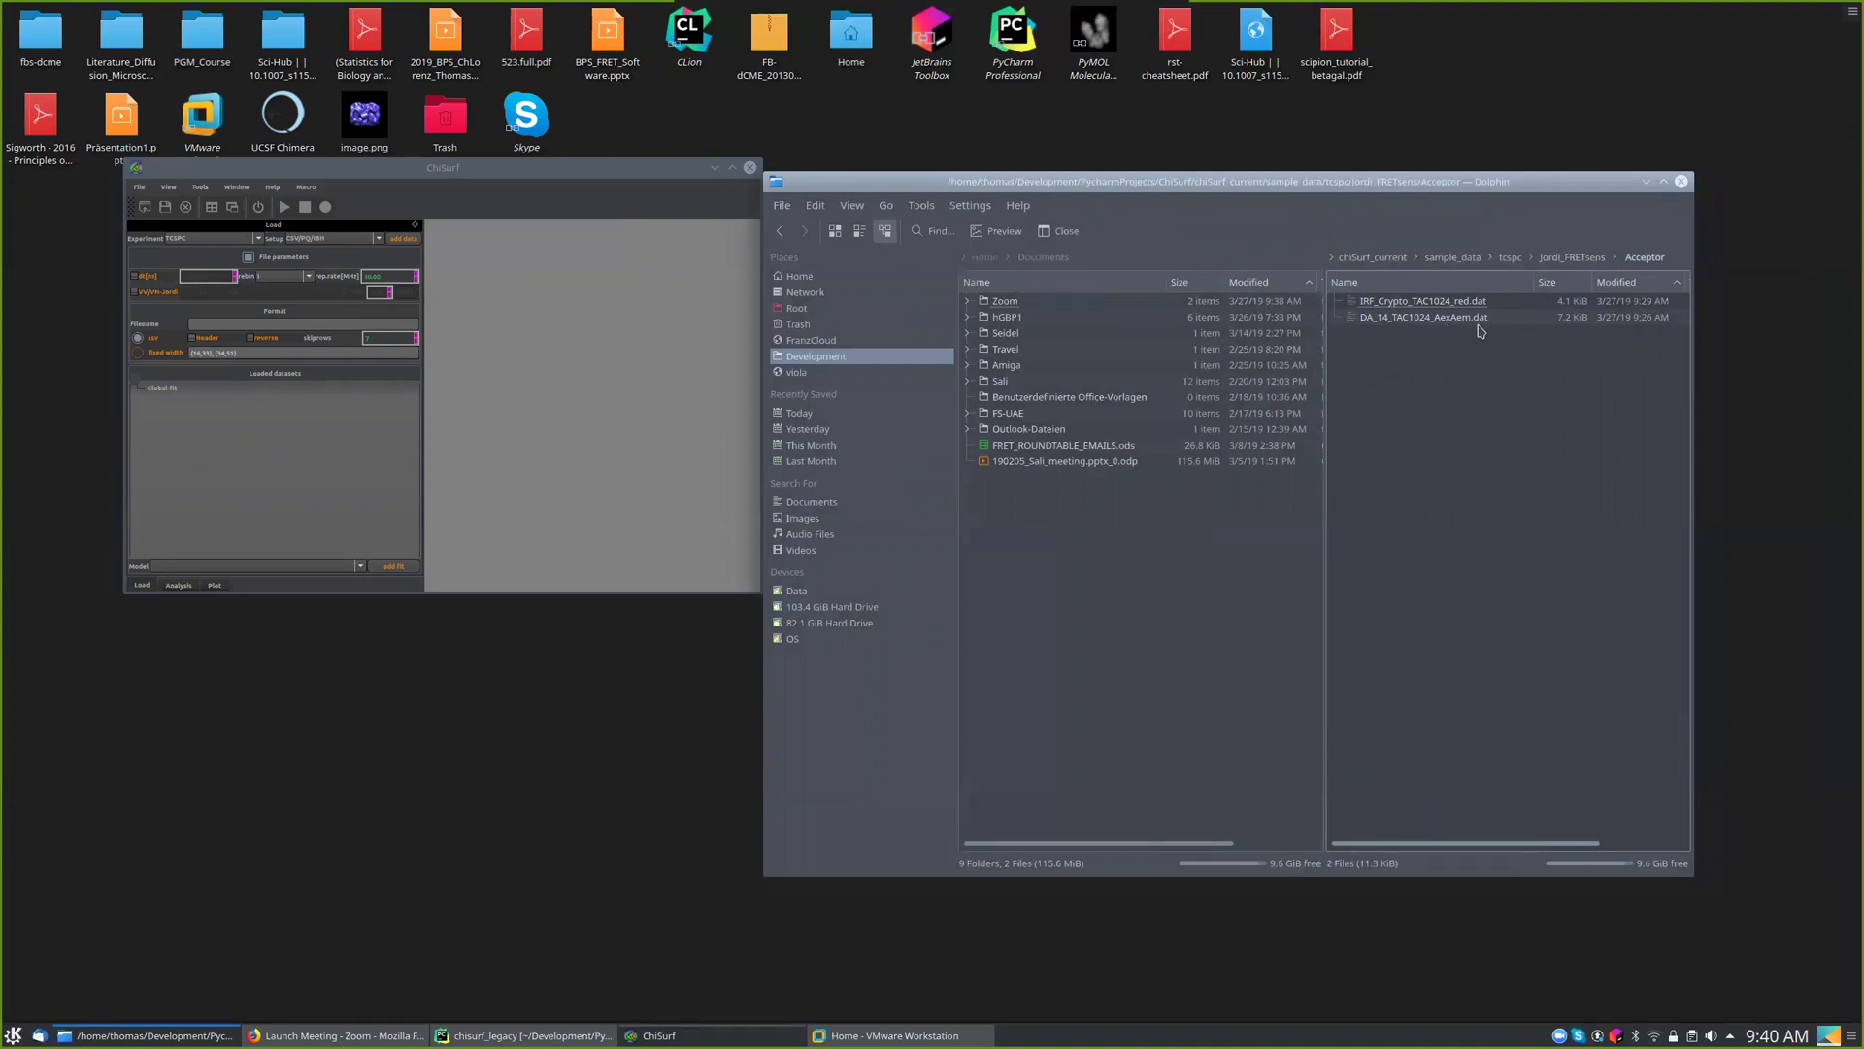
click(1399, 321)
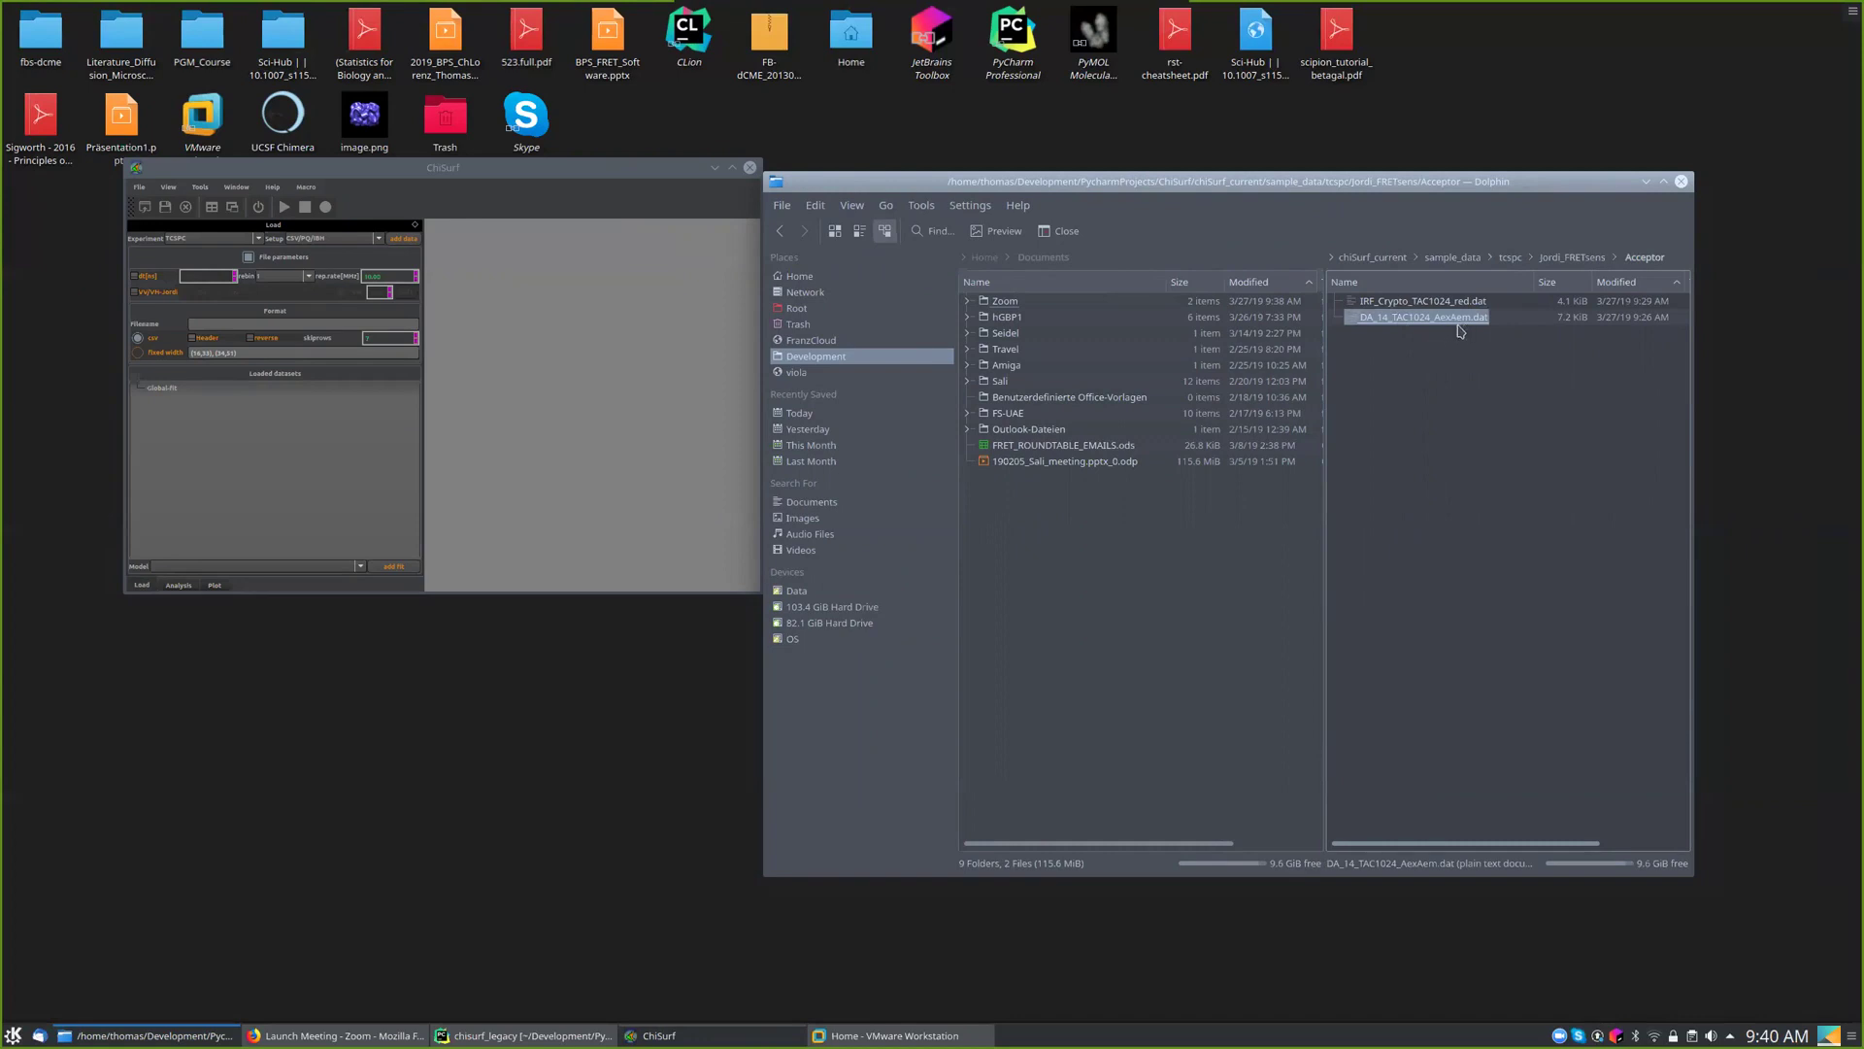
- Return to the Donor folder and move the ChiSurf window farther away from the file manager
click(1583, 259)
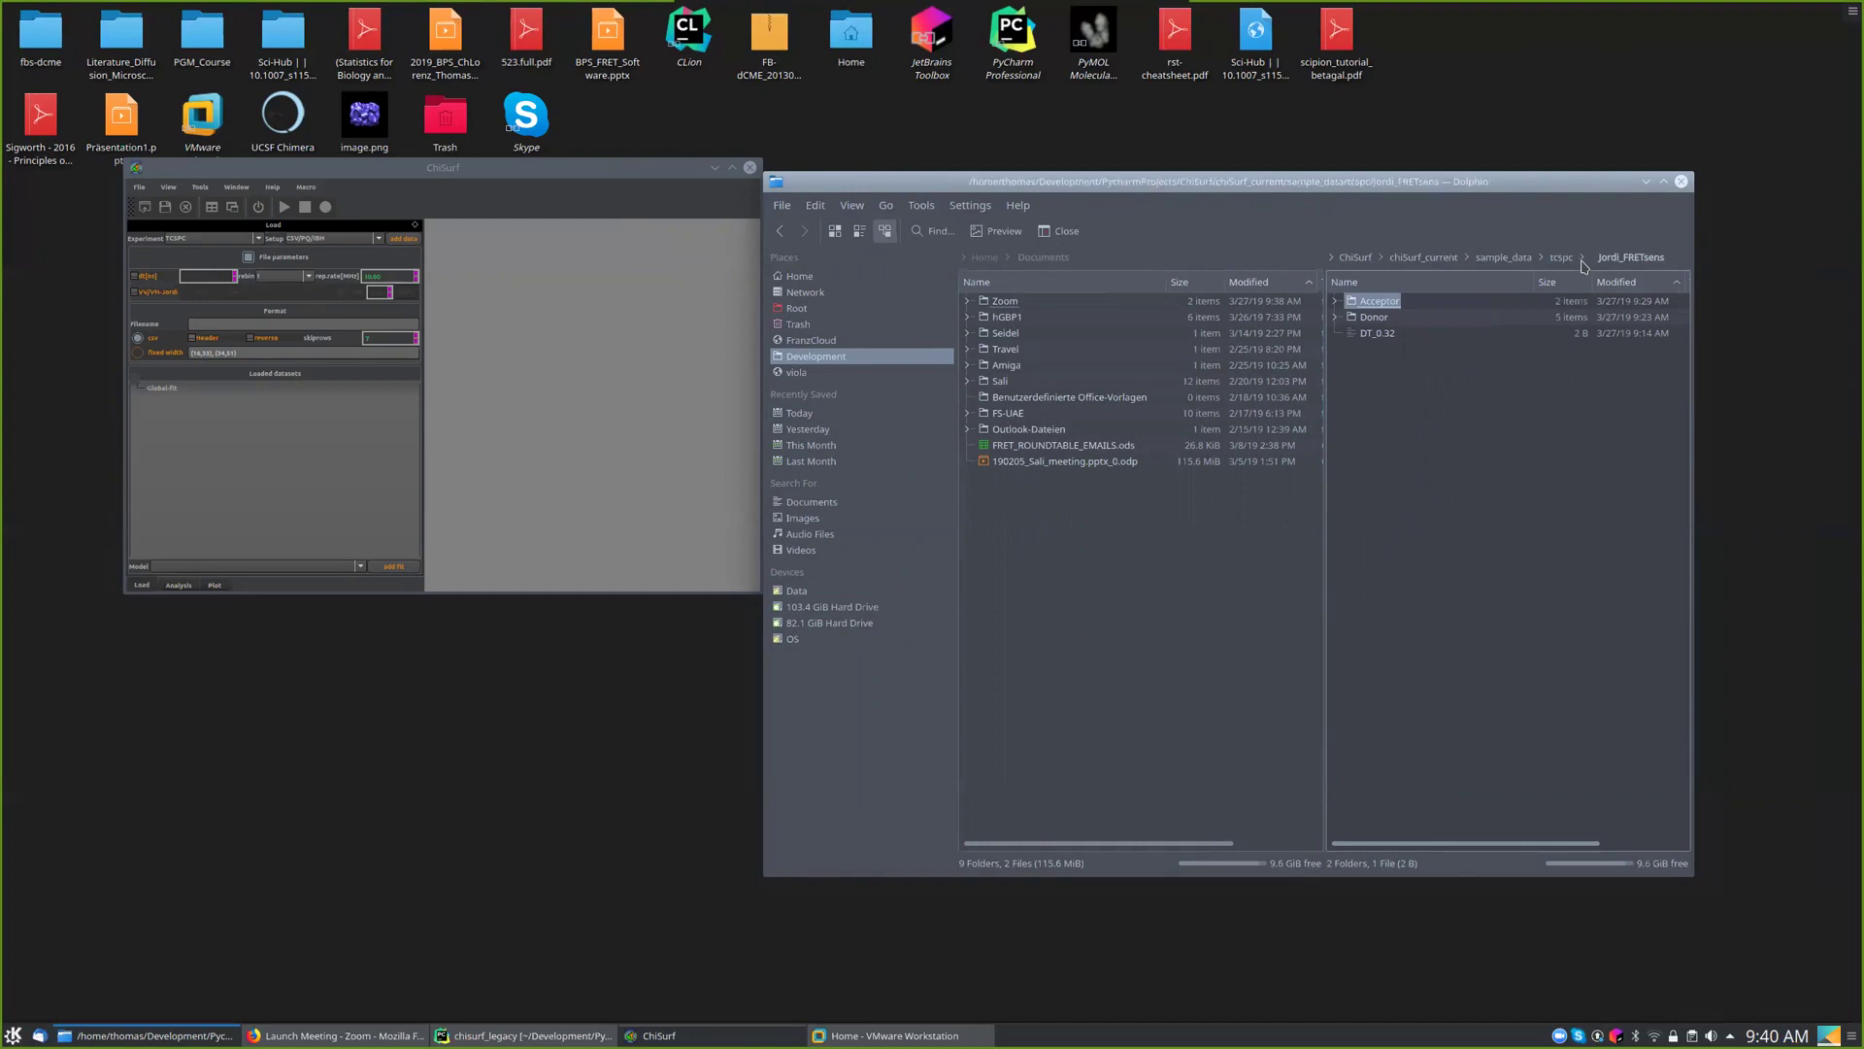
click(1377, 318)
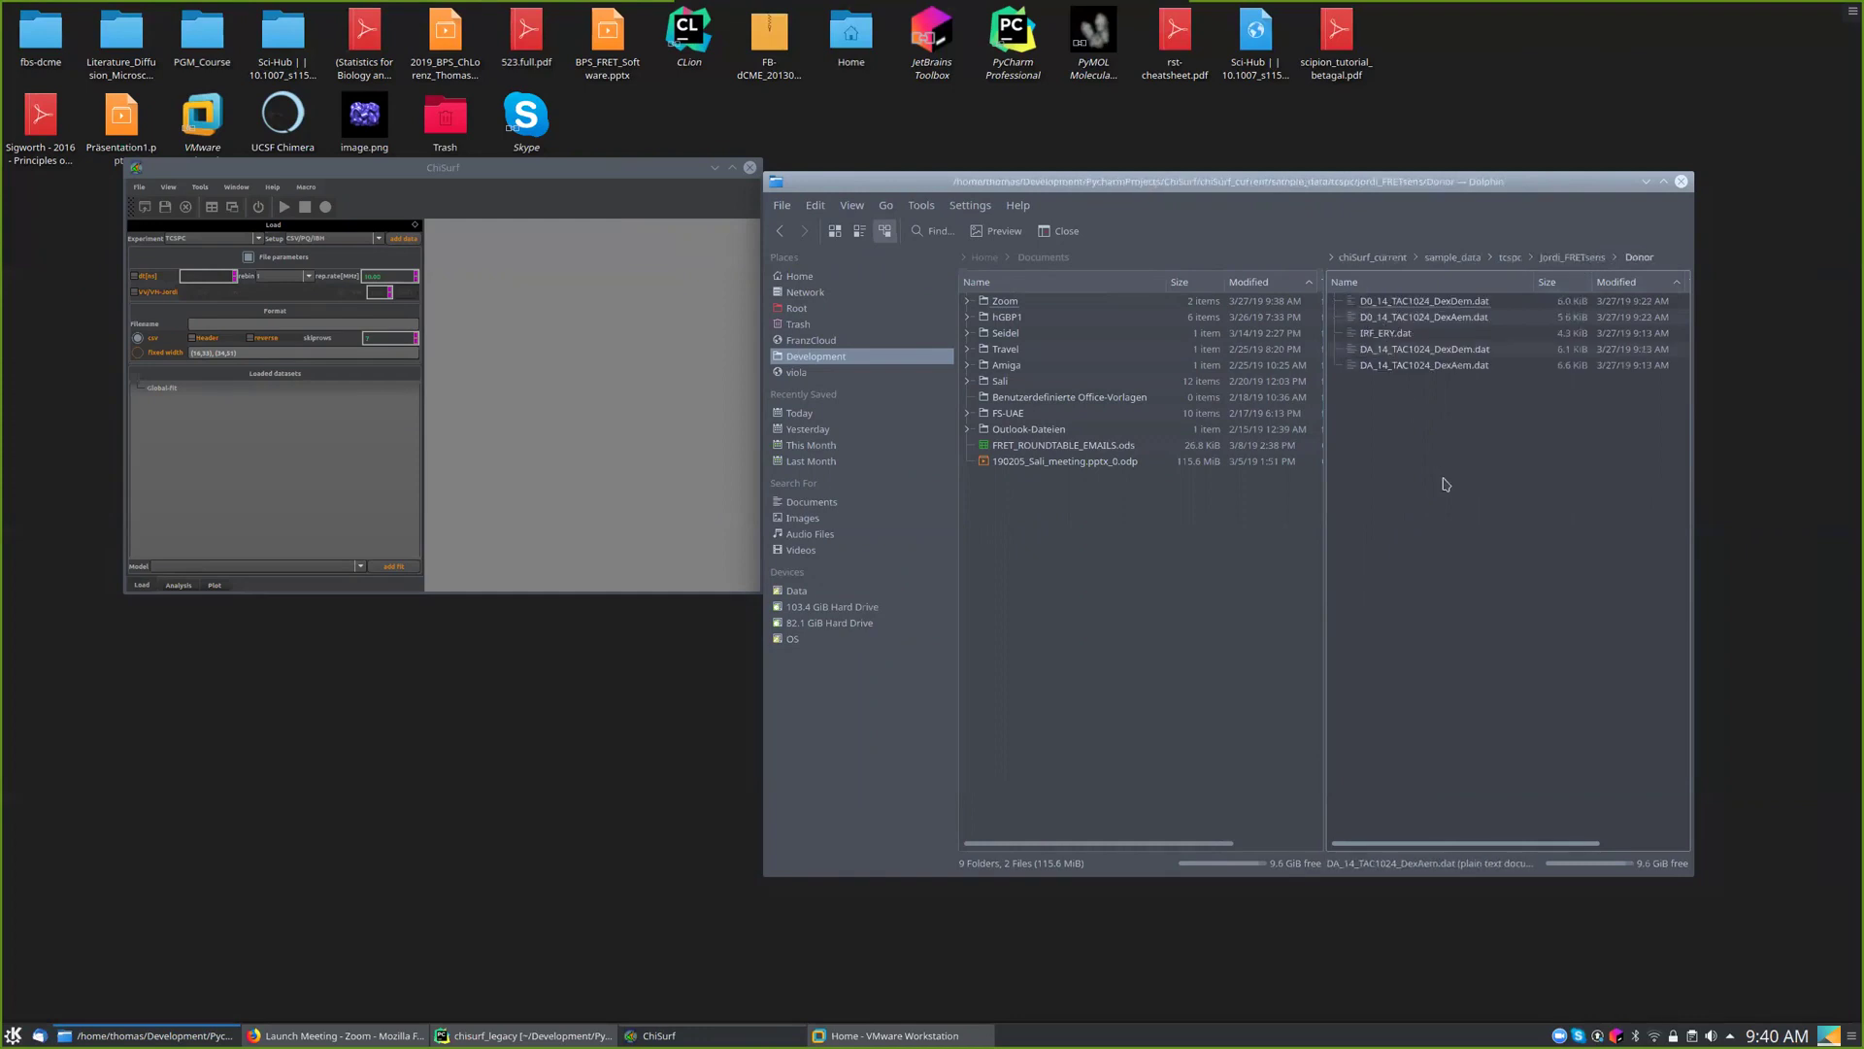
drag(506, 164, 460, 93)
click(1458, 415)
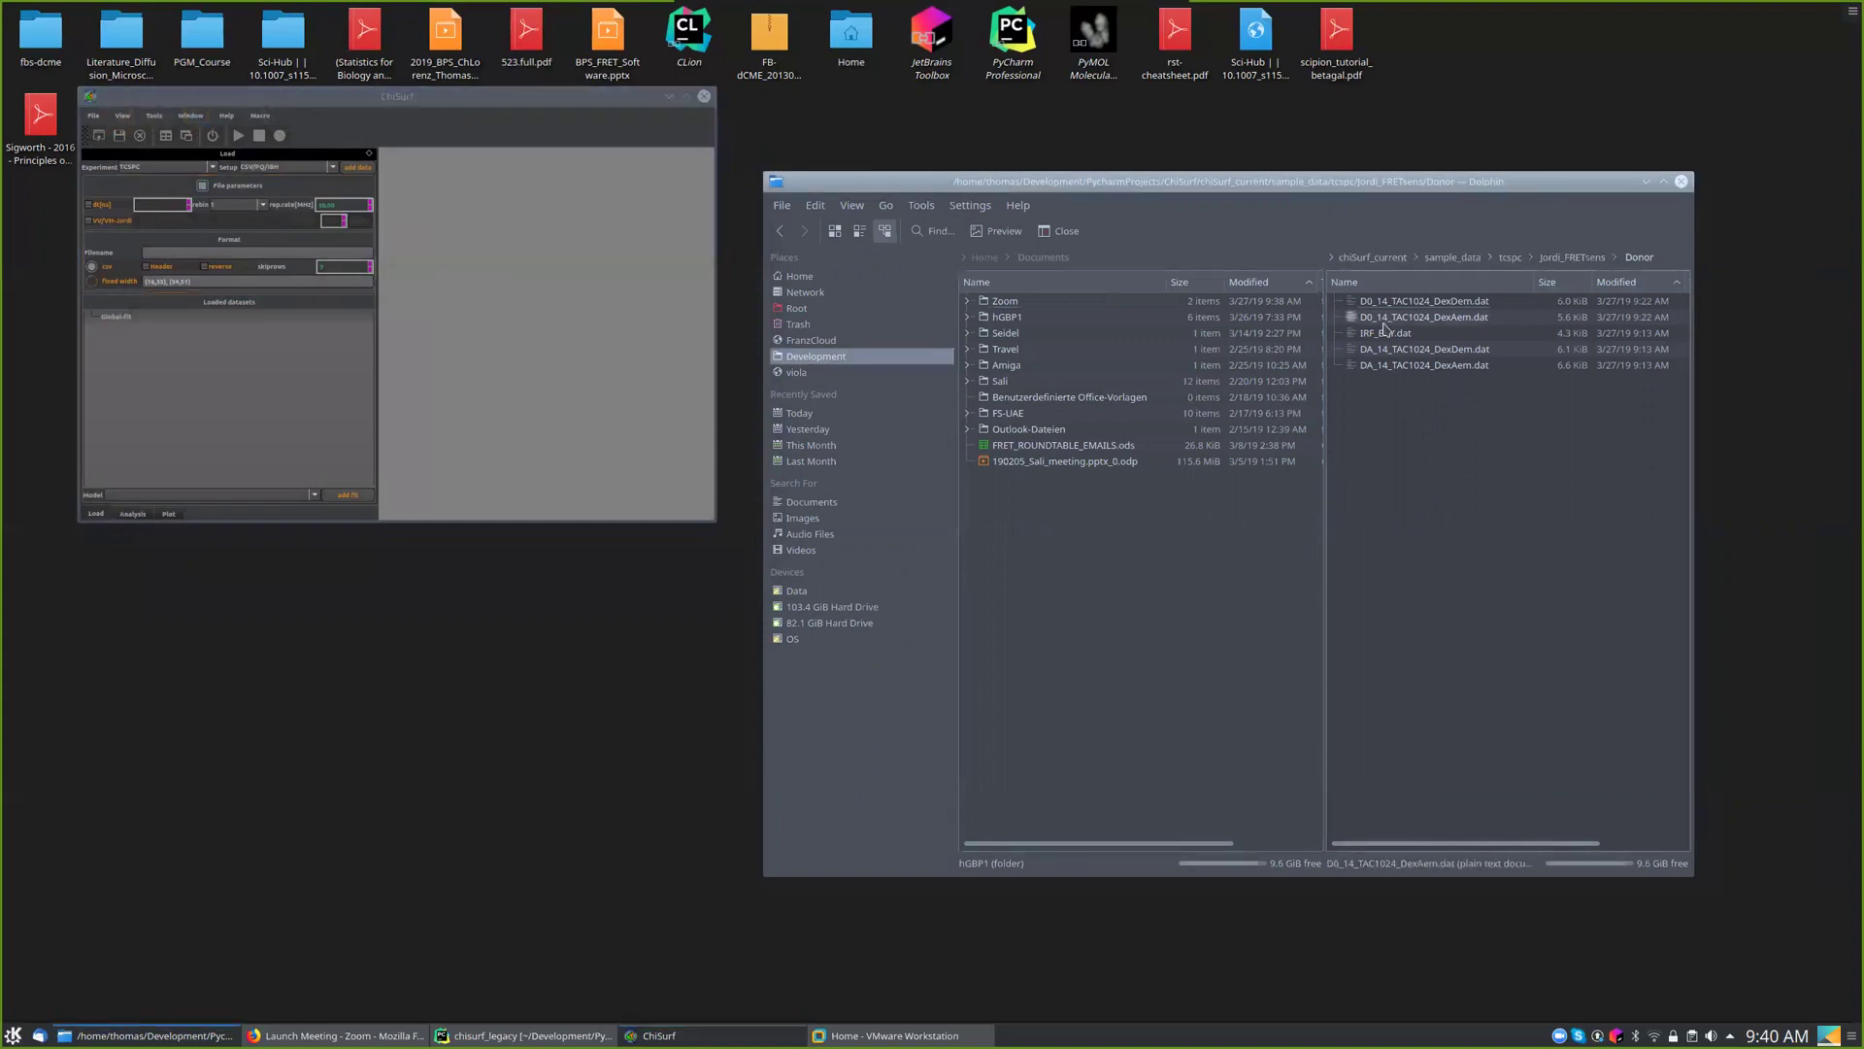
- Inspect the contents of IRF_ERY.dat from start to end in the Kate text editor and close the file
click(1387, 333)
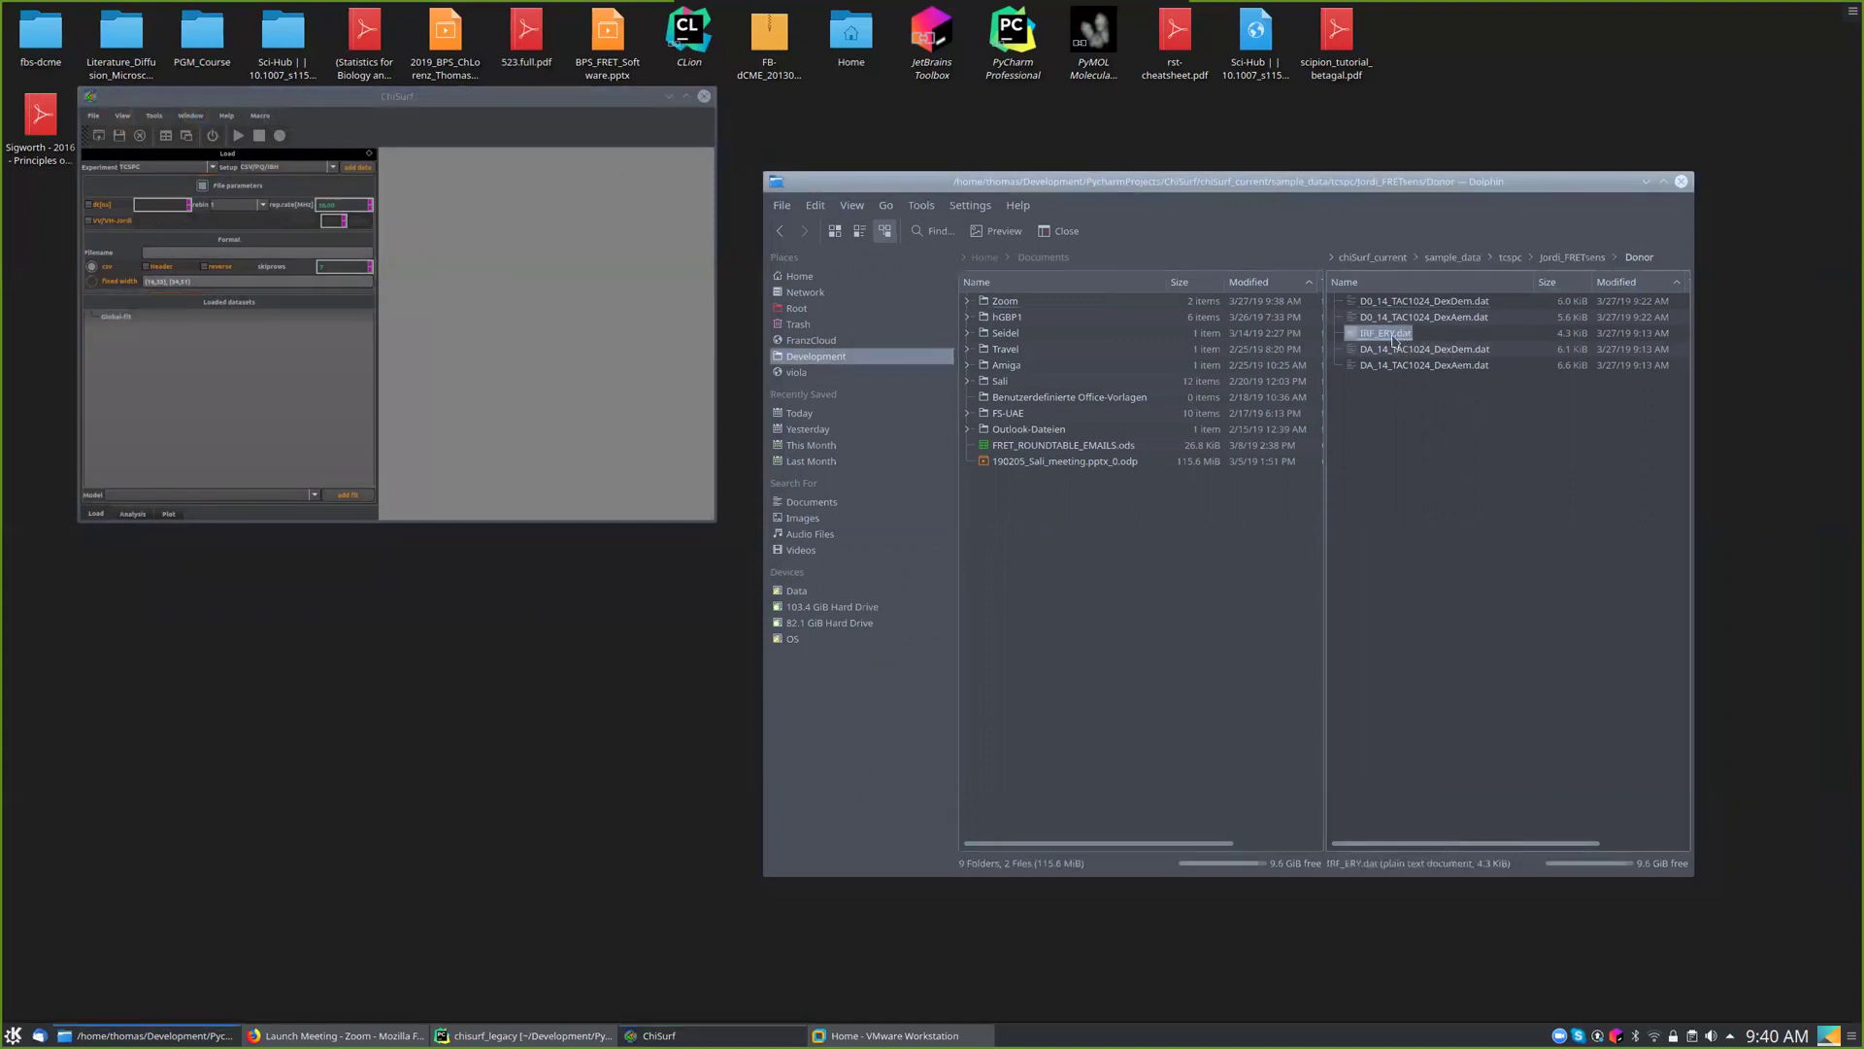
drag(1393, 337, 279, 366)
key(F2)
click(1436, 463)
drag(1385, 333, 1418, 462)
key(Escape)
click(1387, 339)
drag(530, 323, 1332, 194)
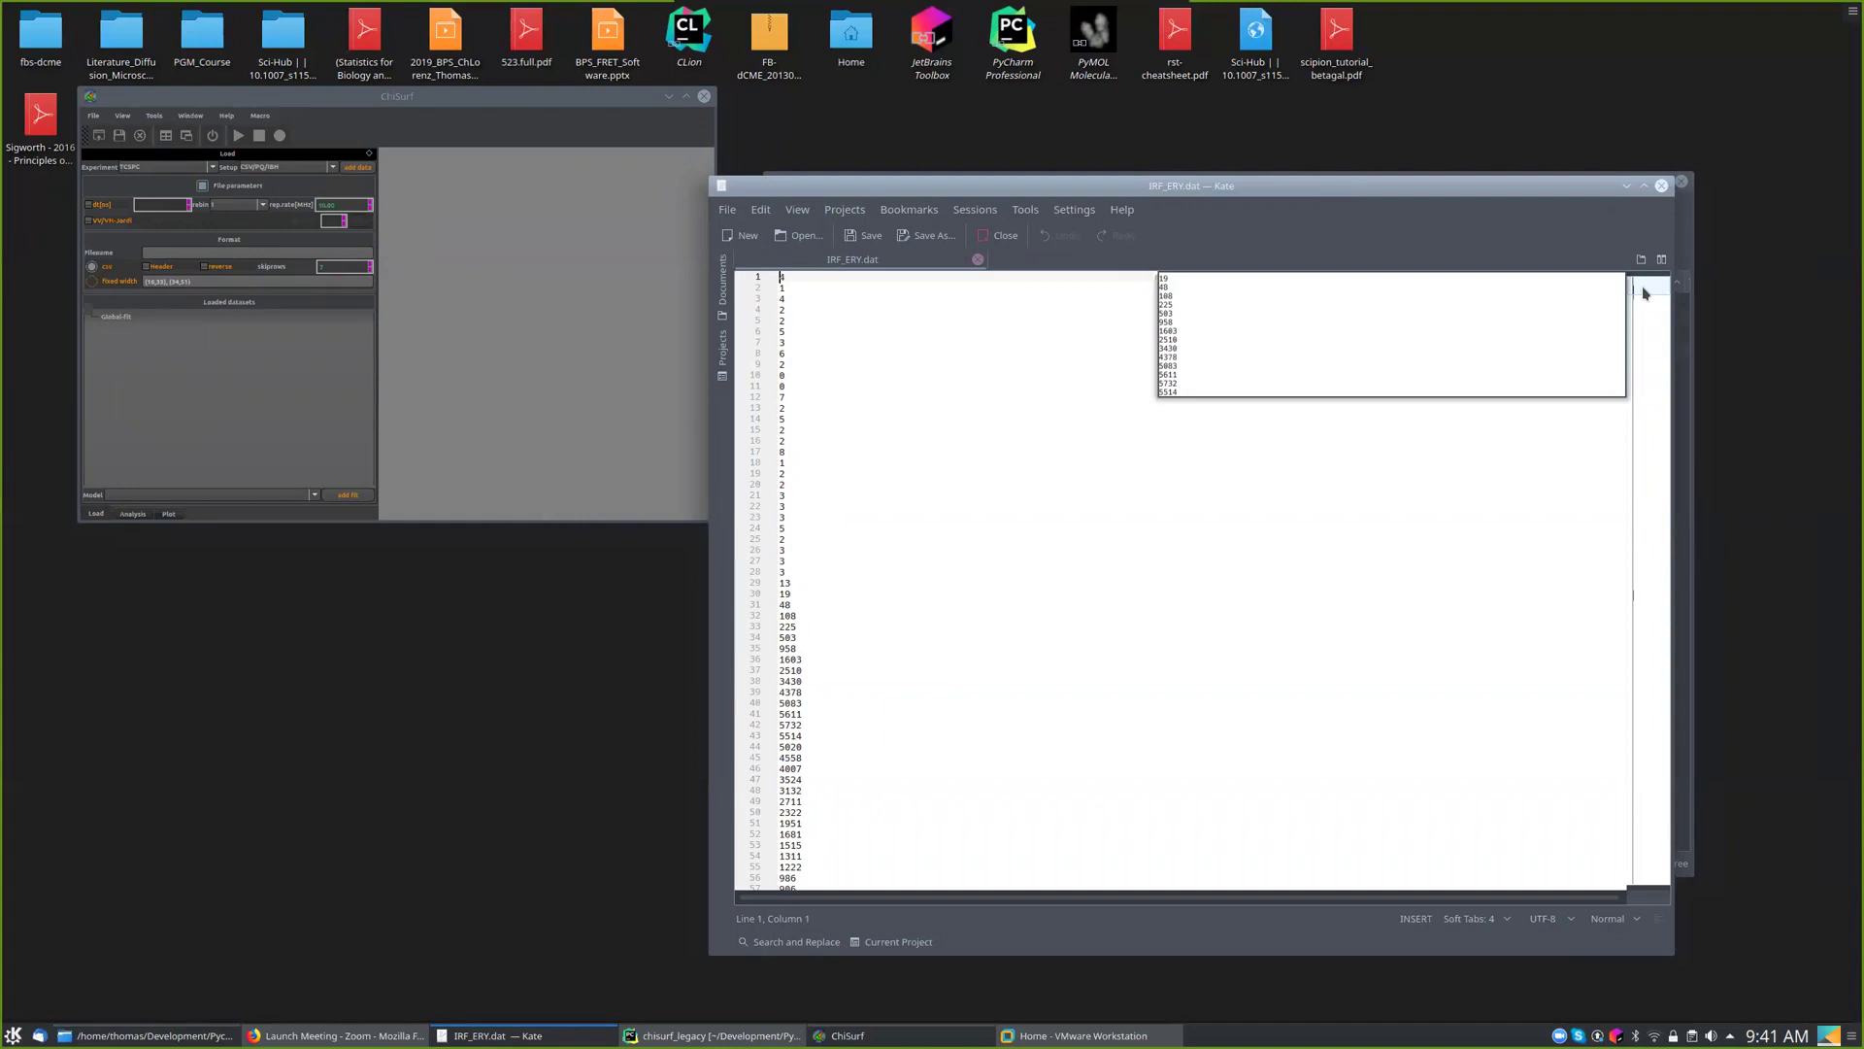
drag(1643, 293, 1654, 906)
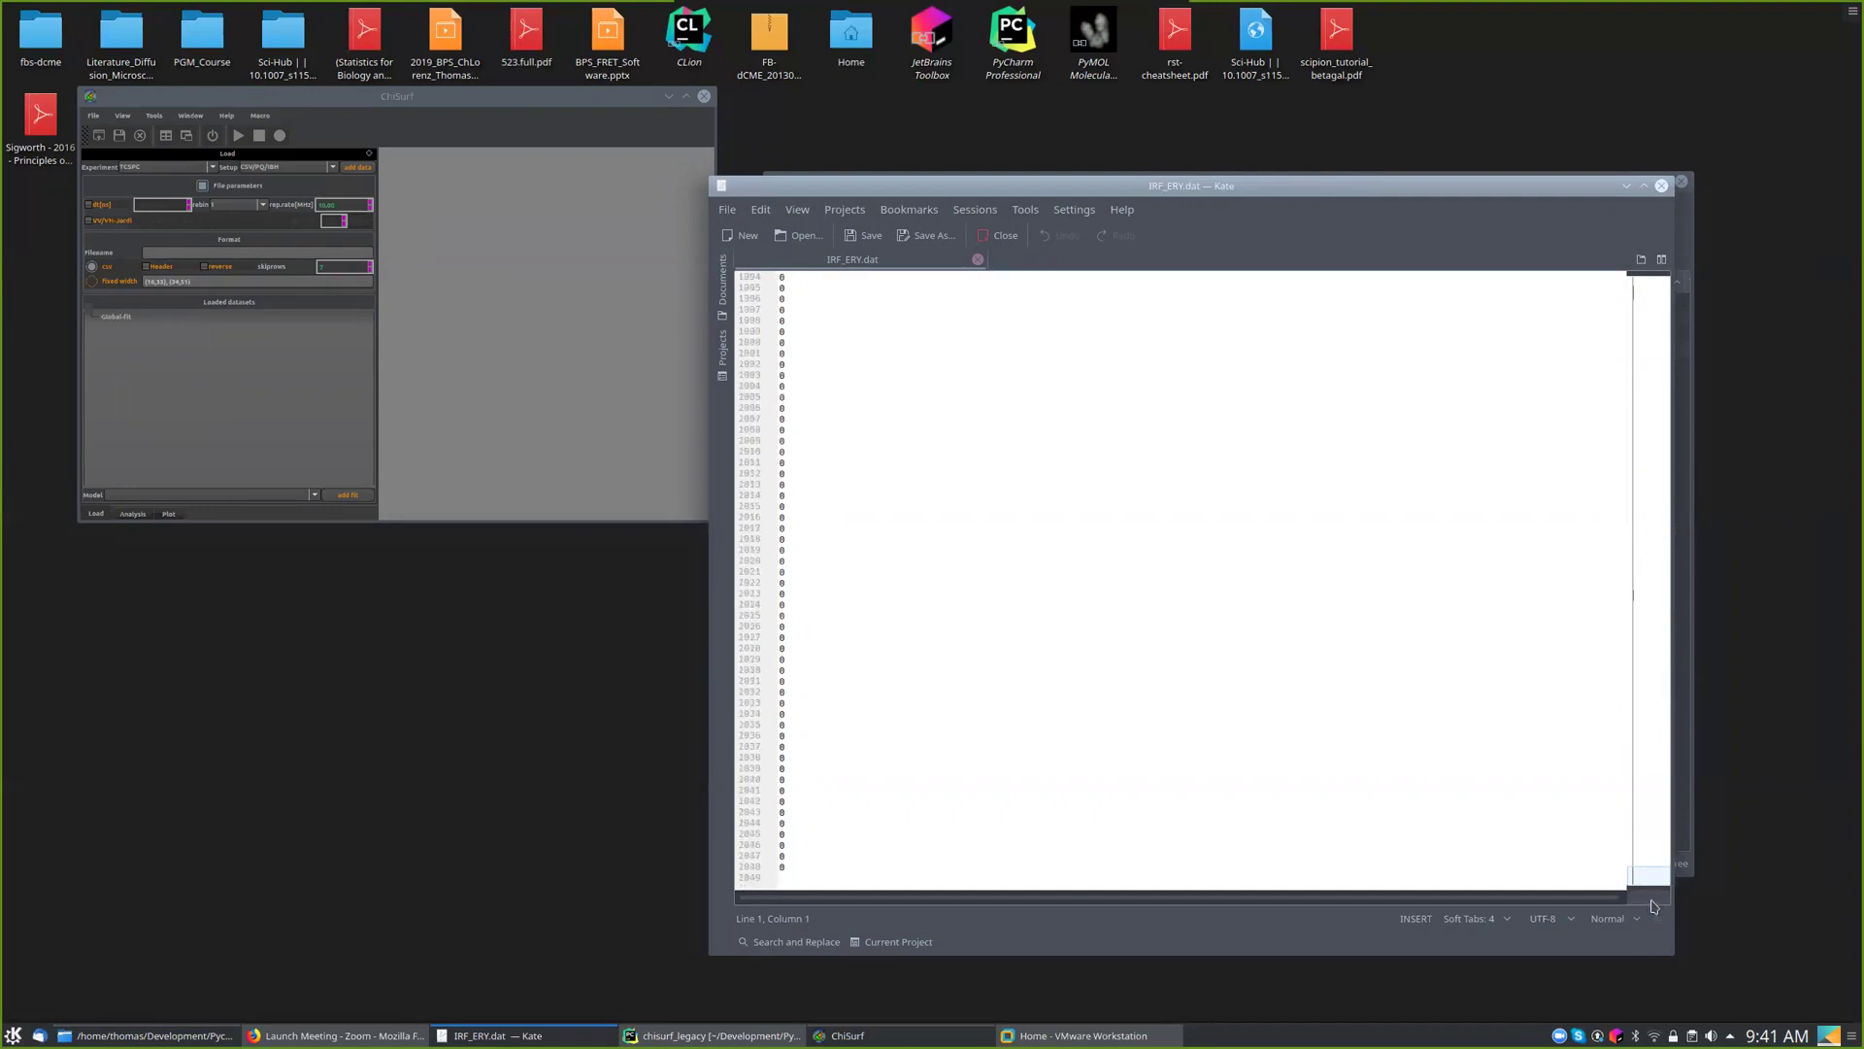
click(978, 260)
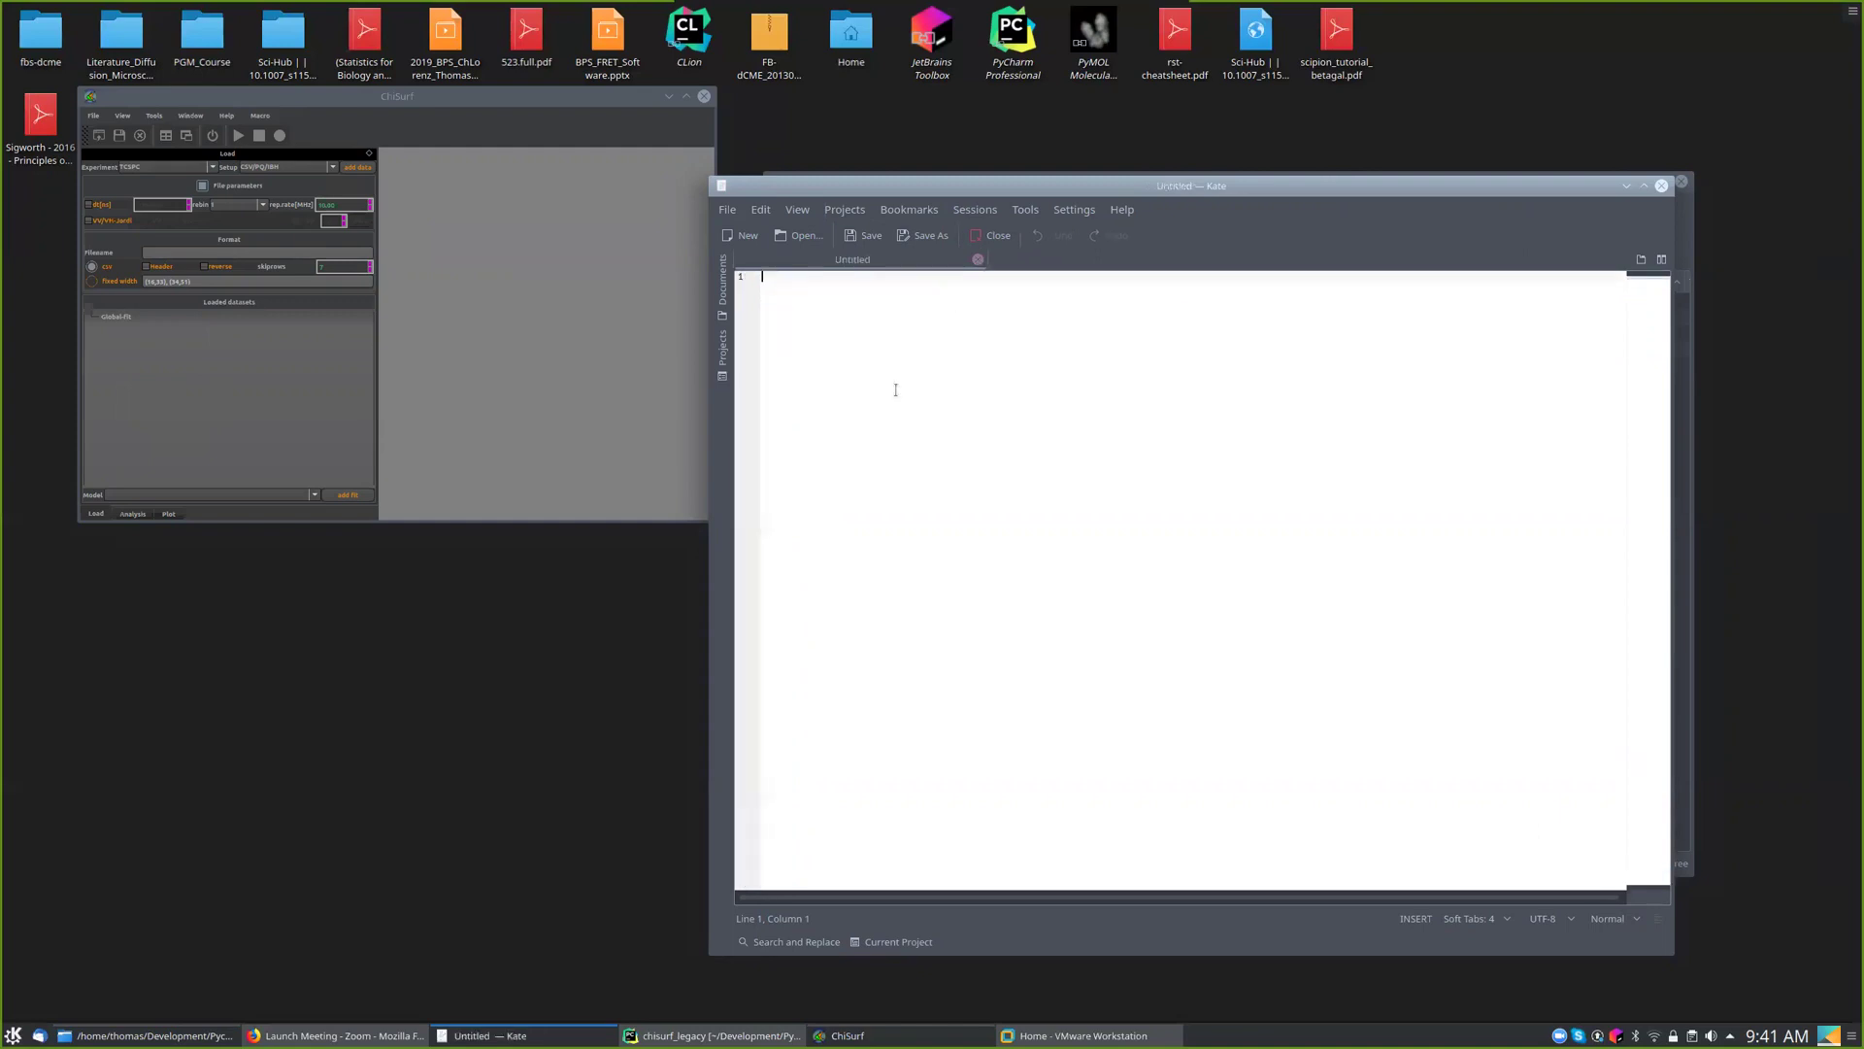
- Reopen IRF_ERY.dat in Kate, look through its counts around the peak, and close the editor
key(ctrl+o)
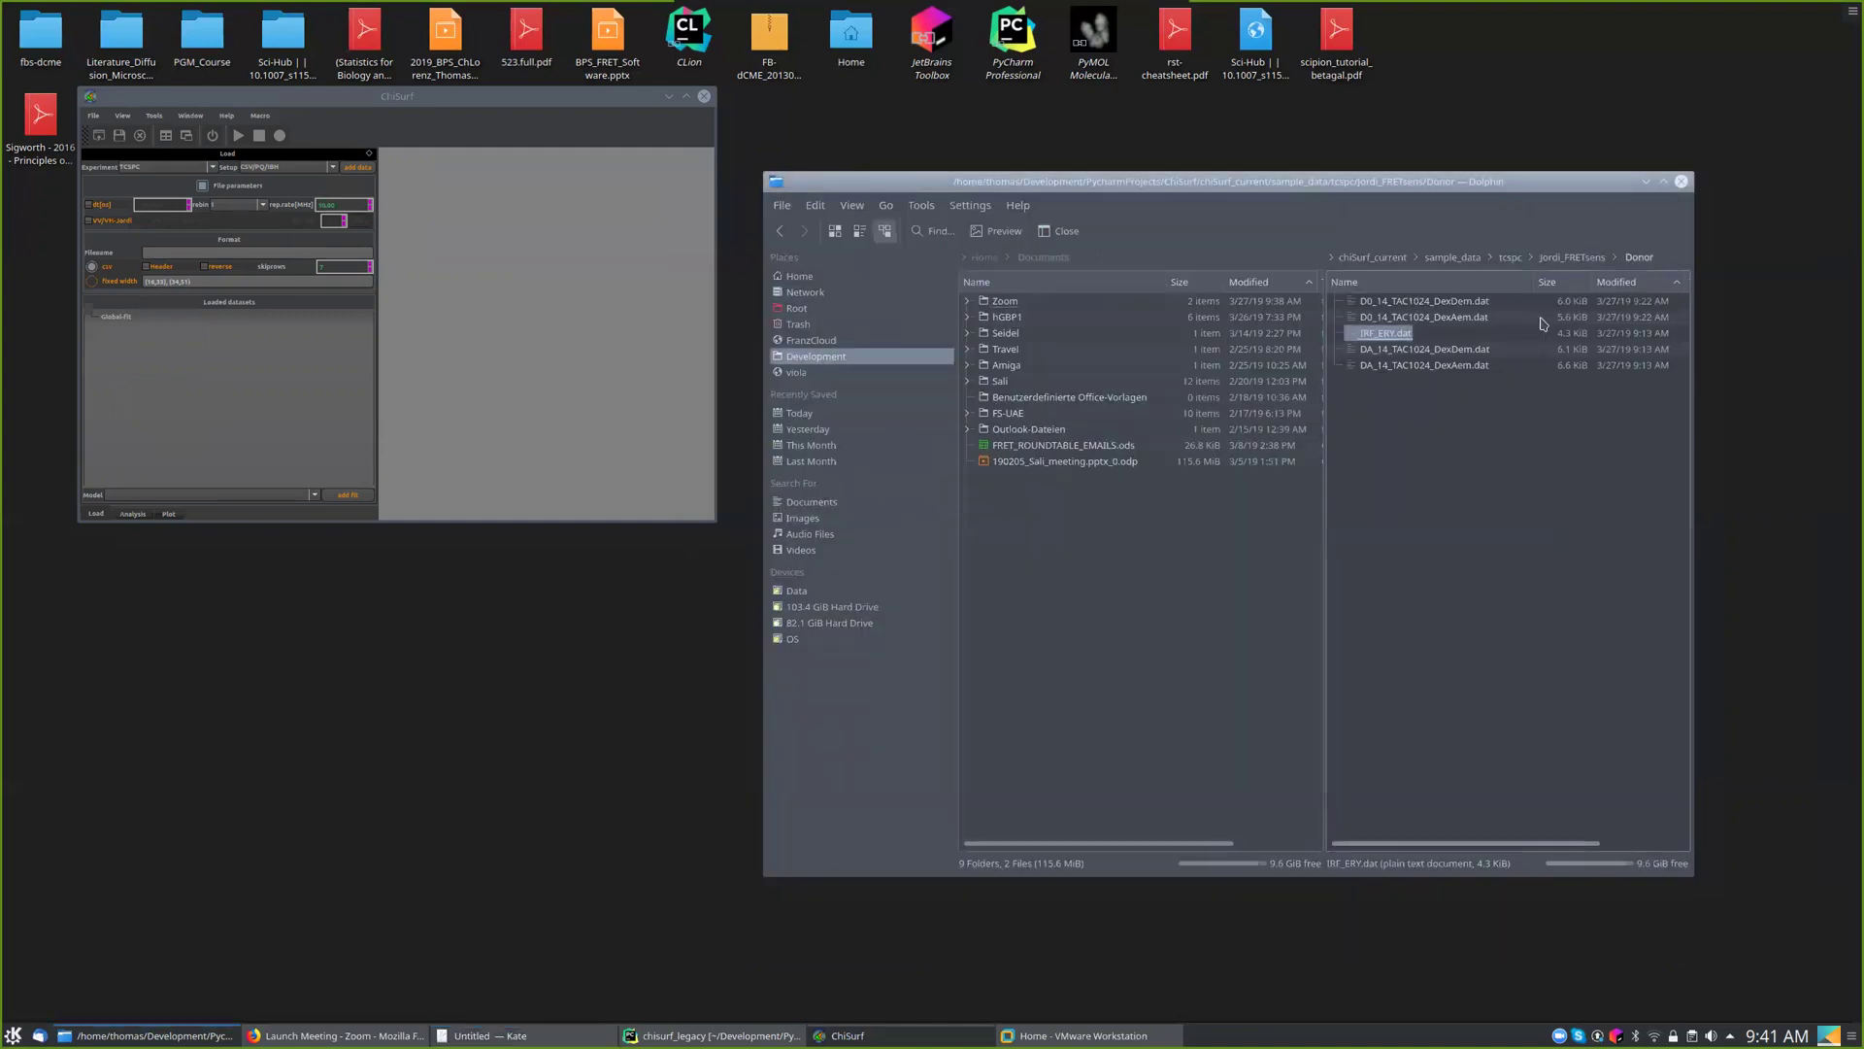
double_click(1394, 332)
mouse_move(1647, 287)
mouse_down()
mouse_move(1648, 335)
mouse_move(1651, 302)
mouse_up()
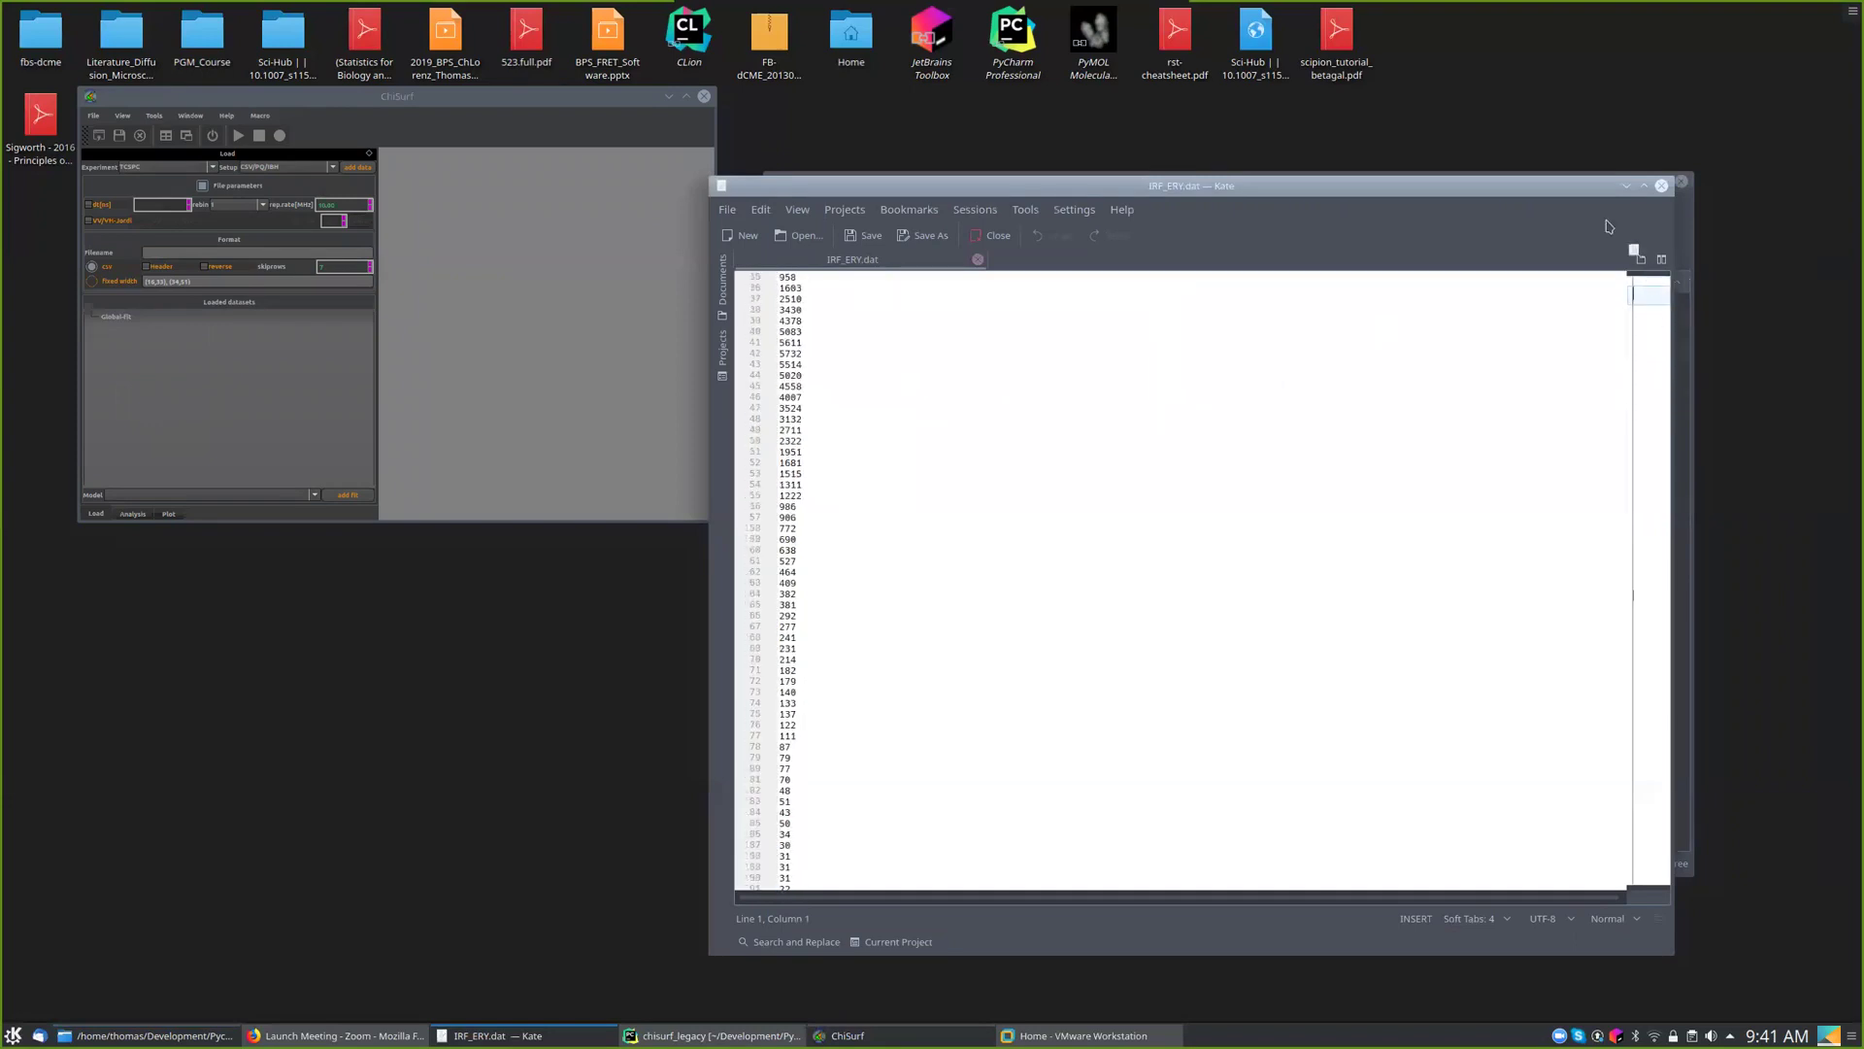
click(1661, 185)
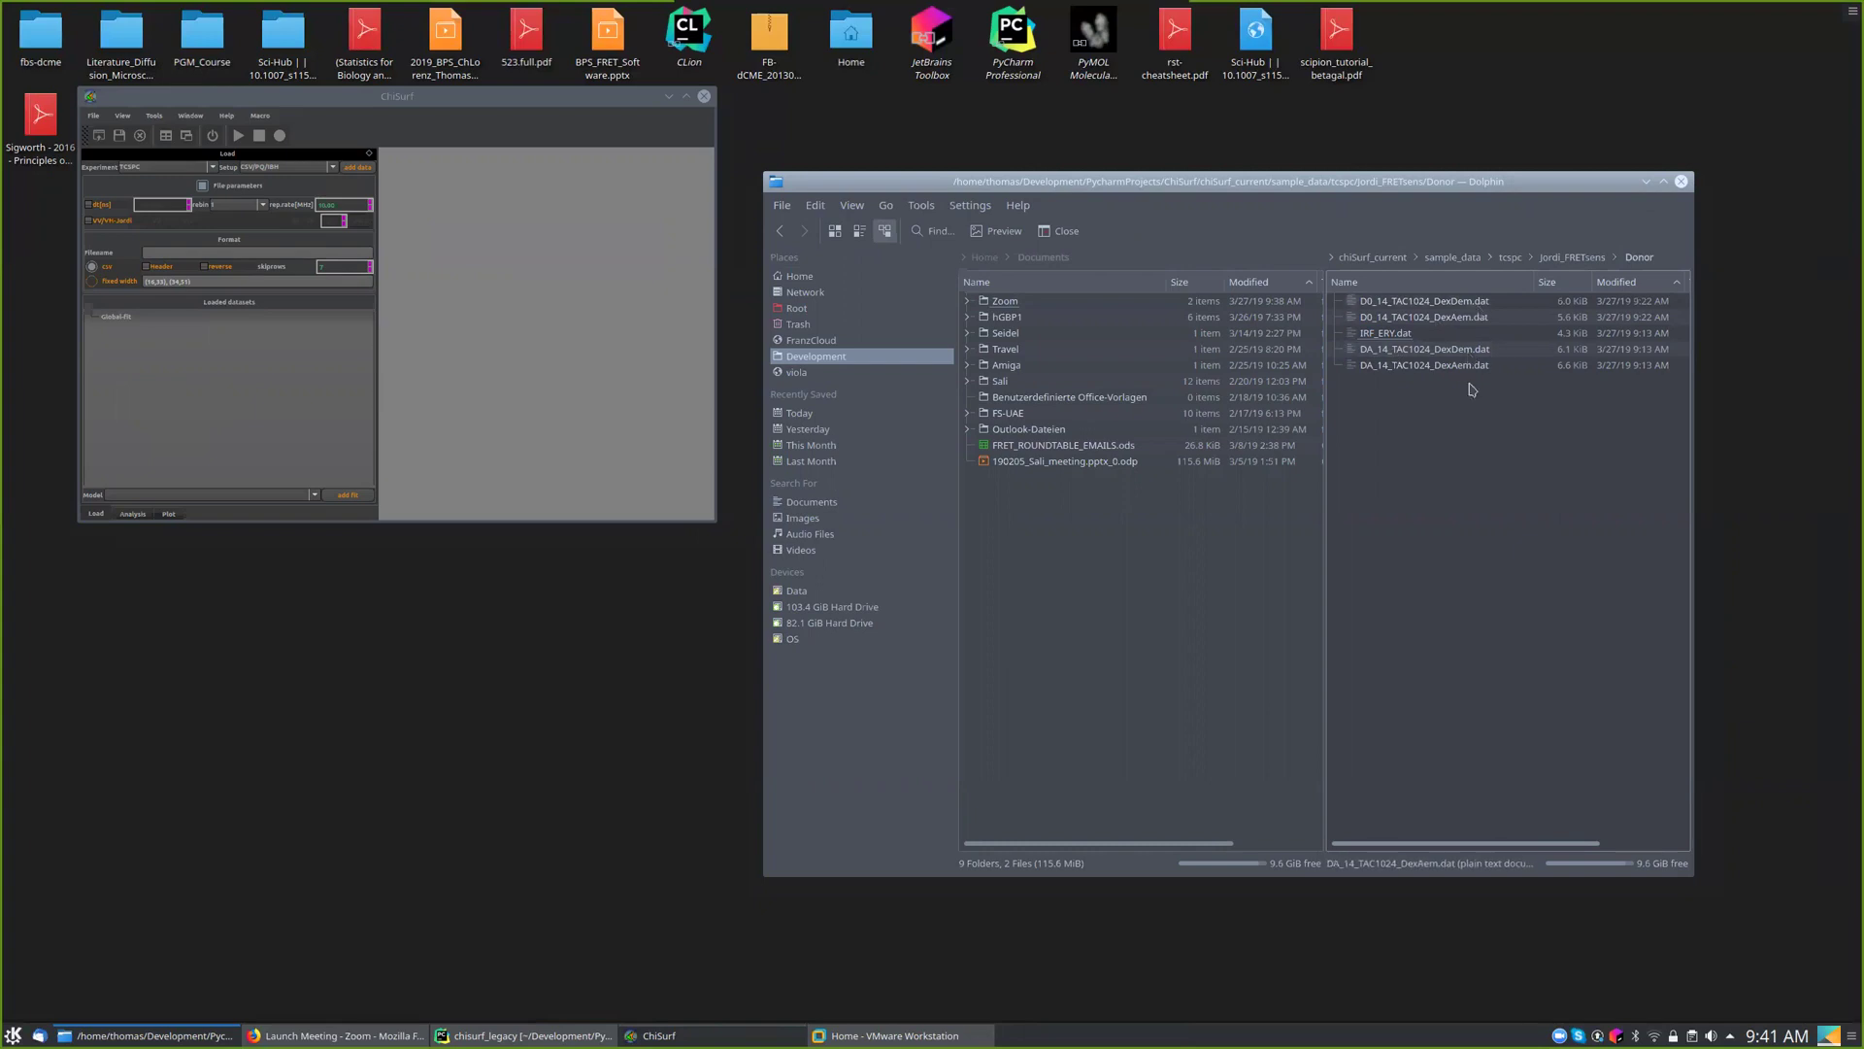
- Check the DT_0.32 file in the parent Jordi_FRETsens folder and return to the Donor folder
click(1571, 257)
click(1391, 340)
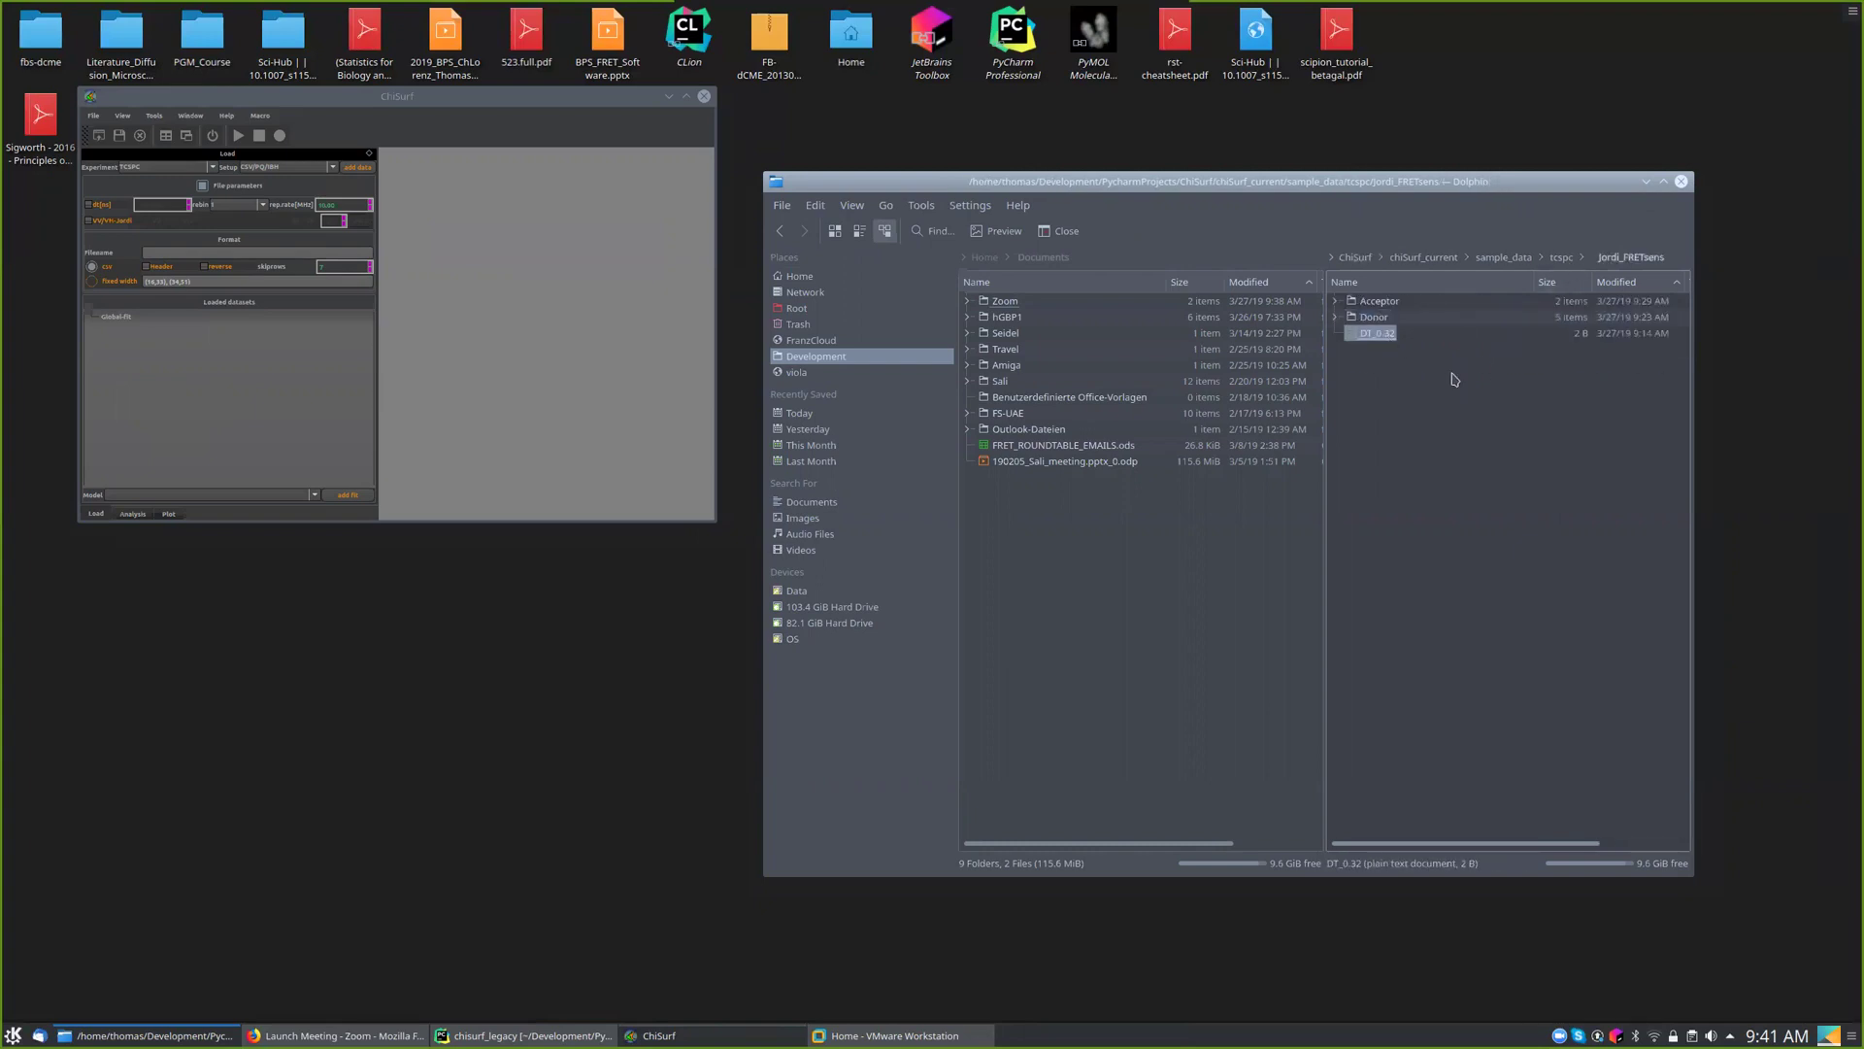
click(1384, 316)
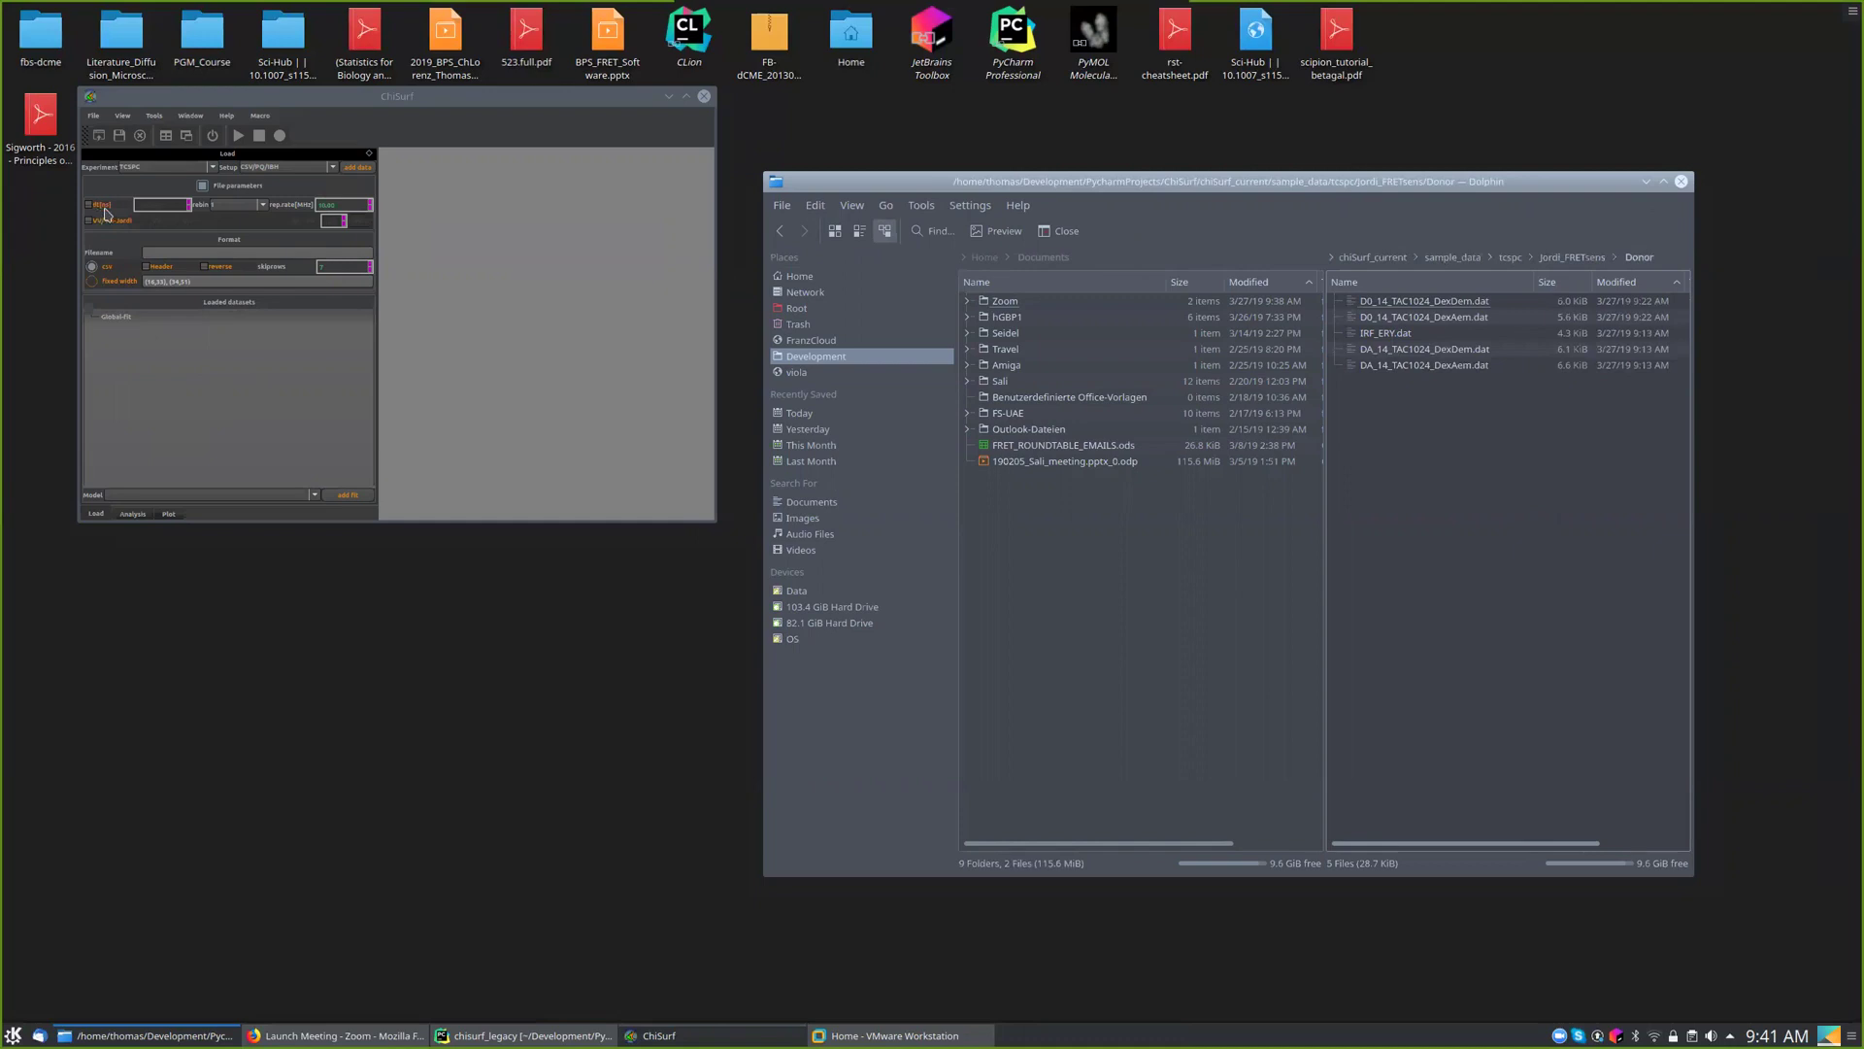
- In ChiSurf, enable the dt file parameter, set it to 0.032 ns, and set the repetition rate to 50 MHz
click(90, 205)
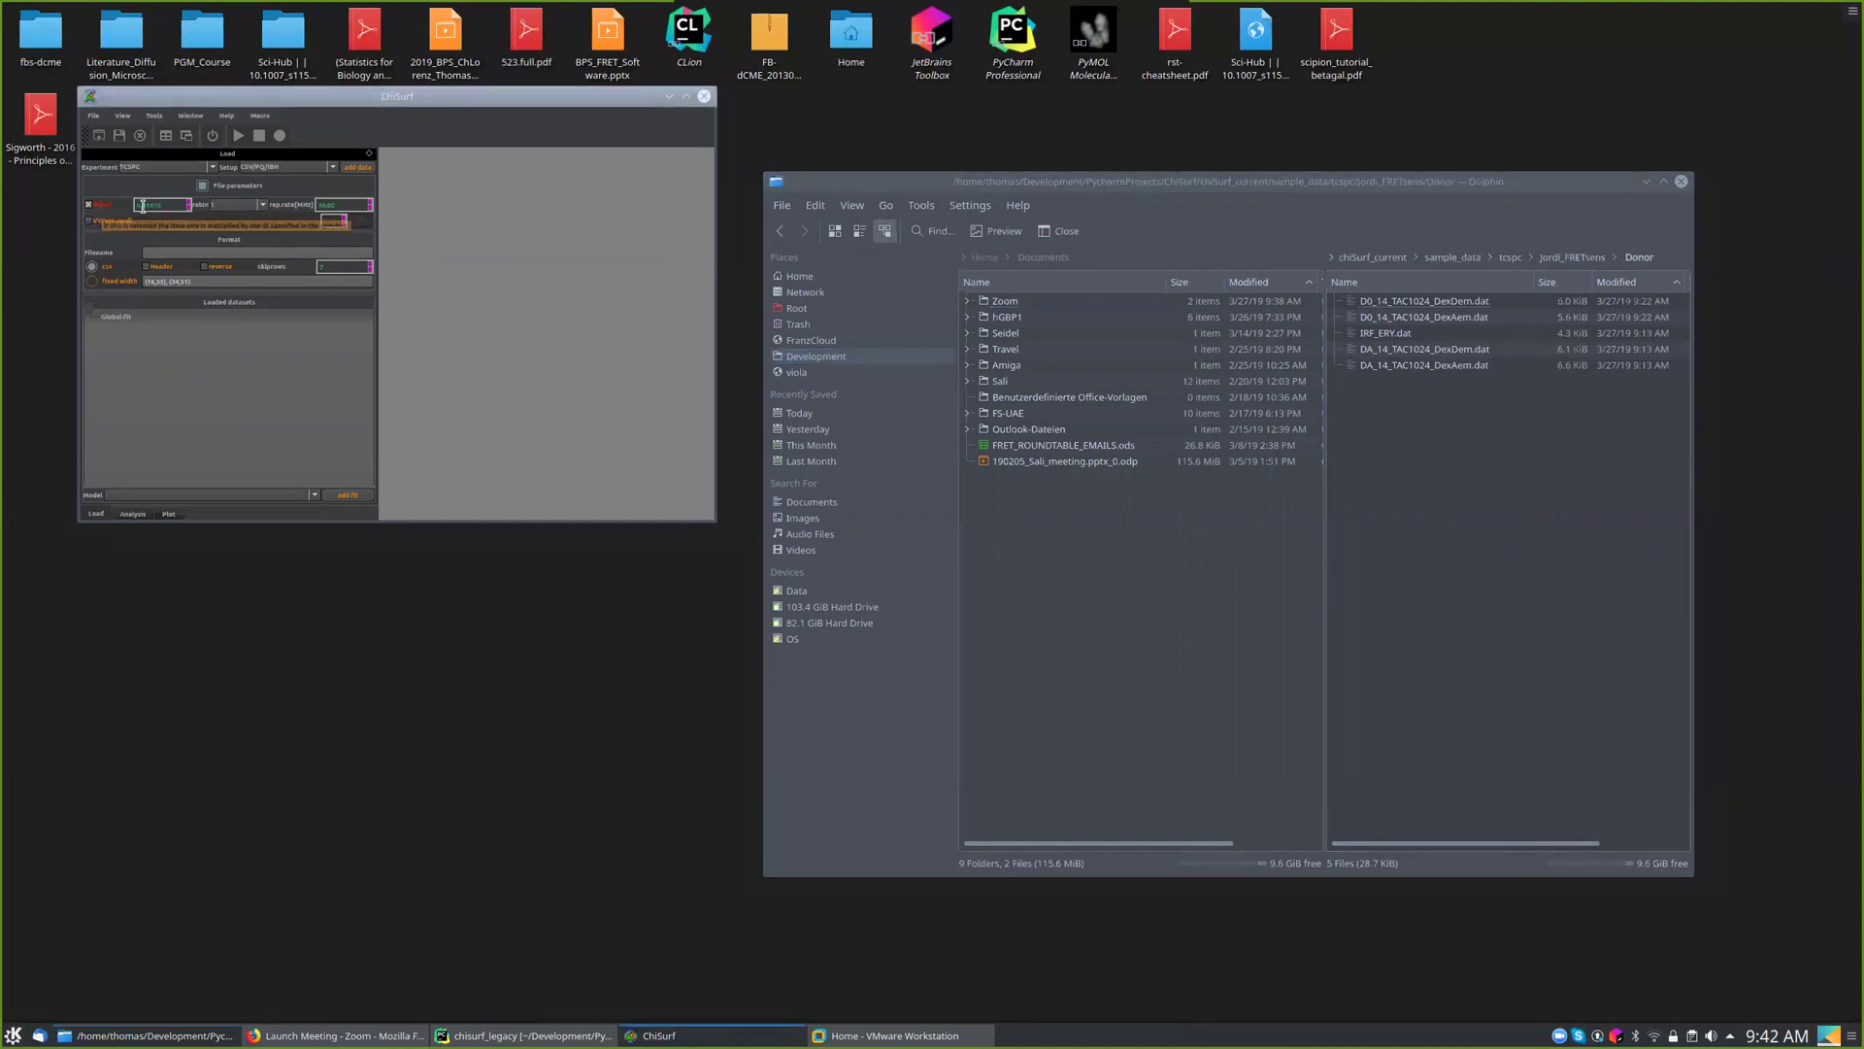
drag(146, 207, 163, 207)
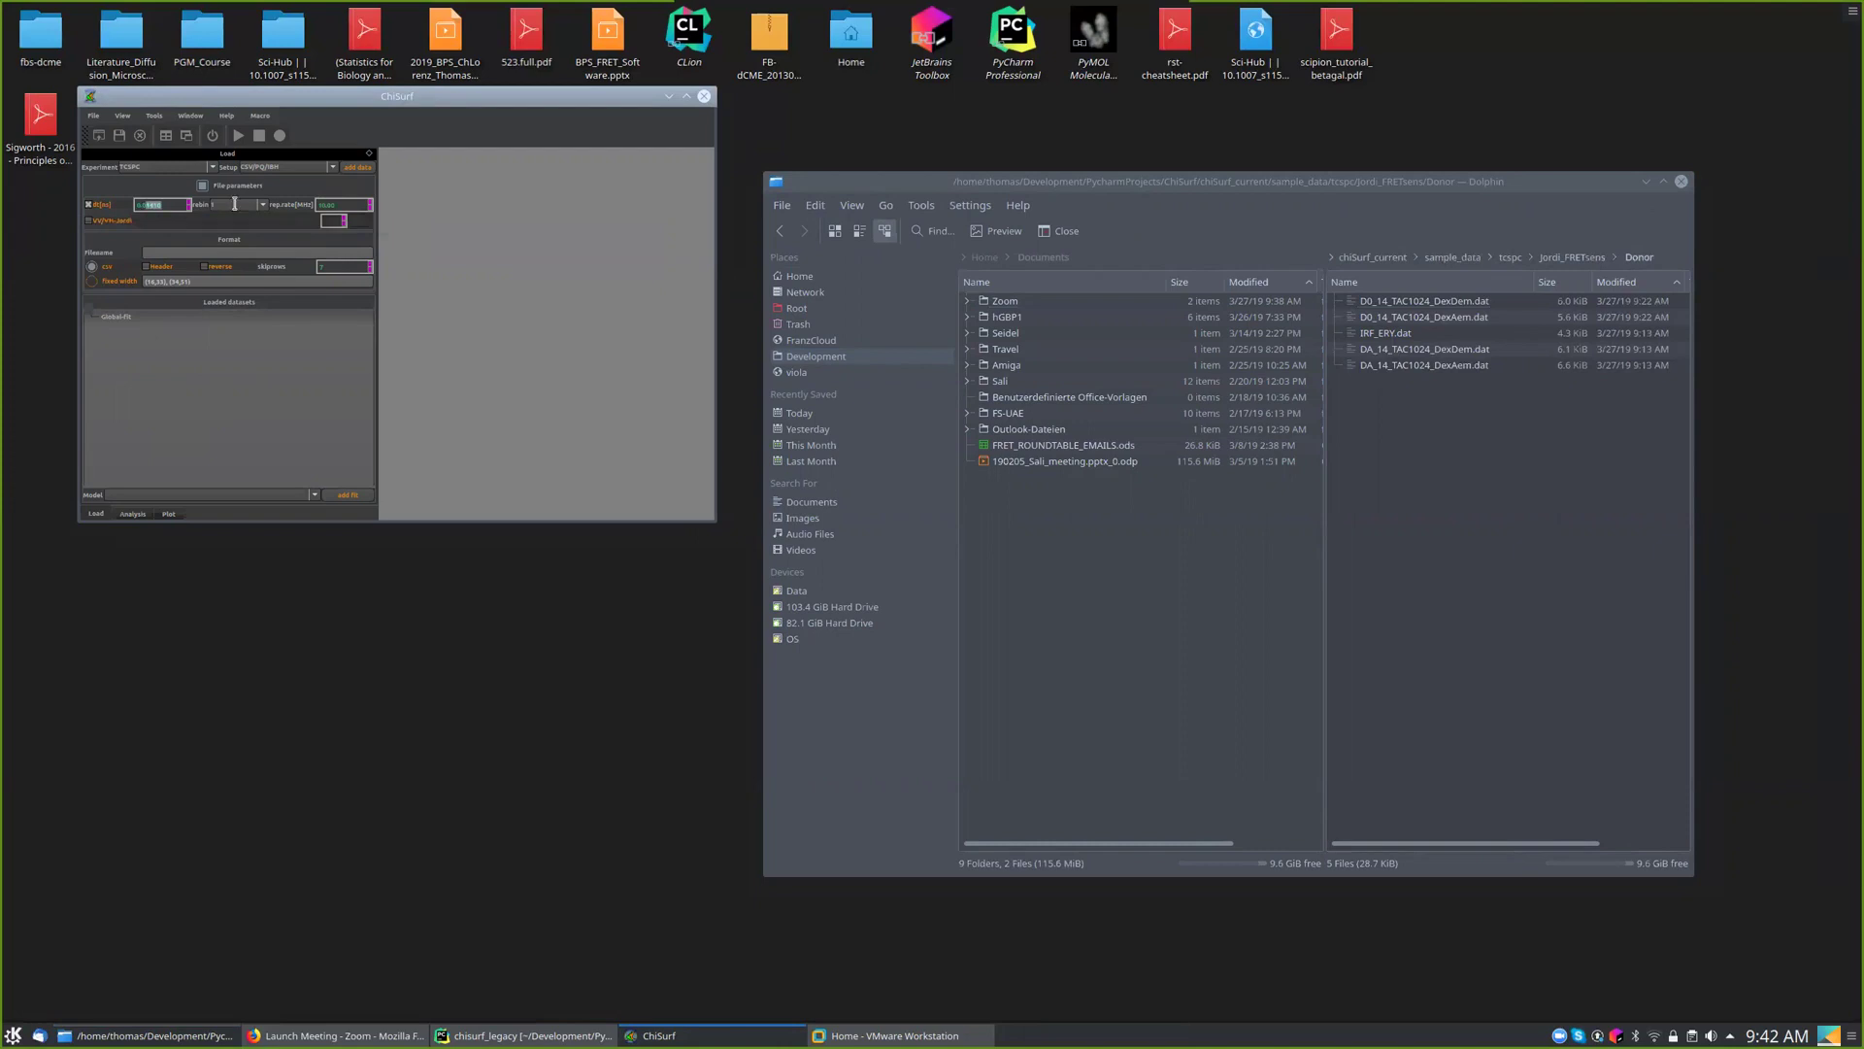
text(32)
double_click(355, 205)
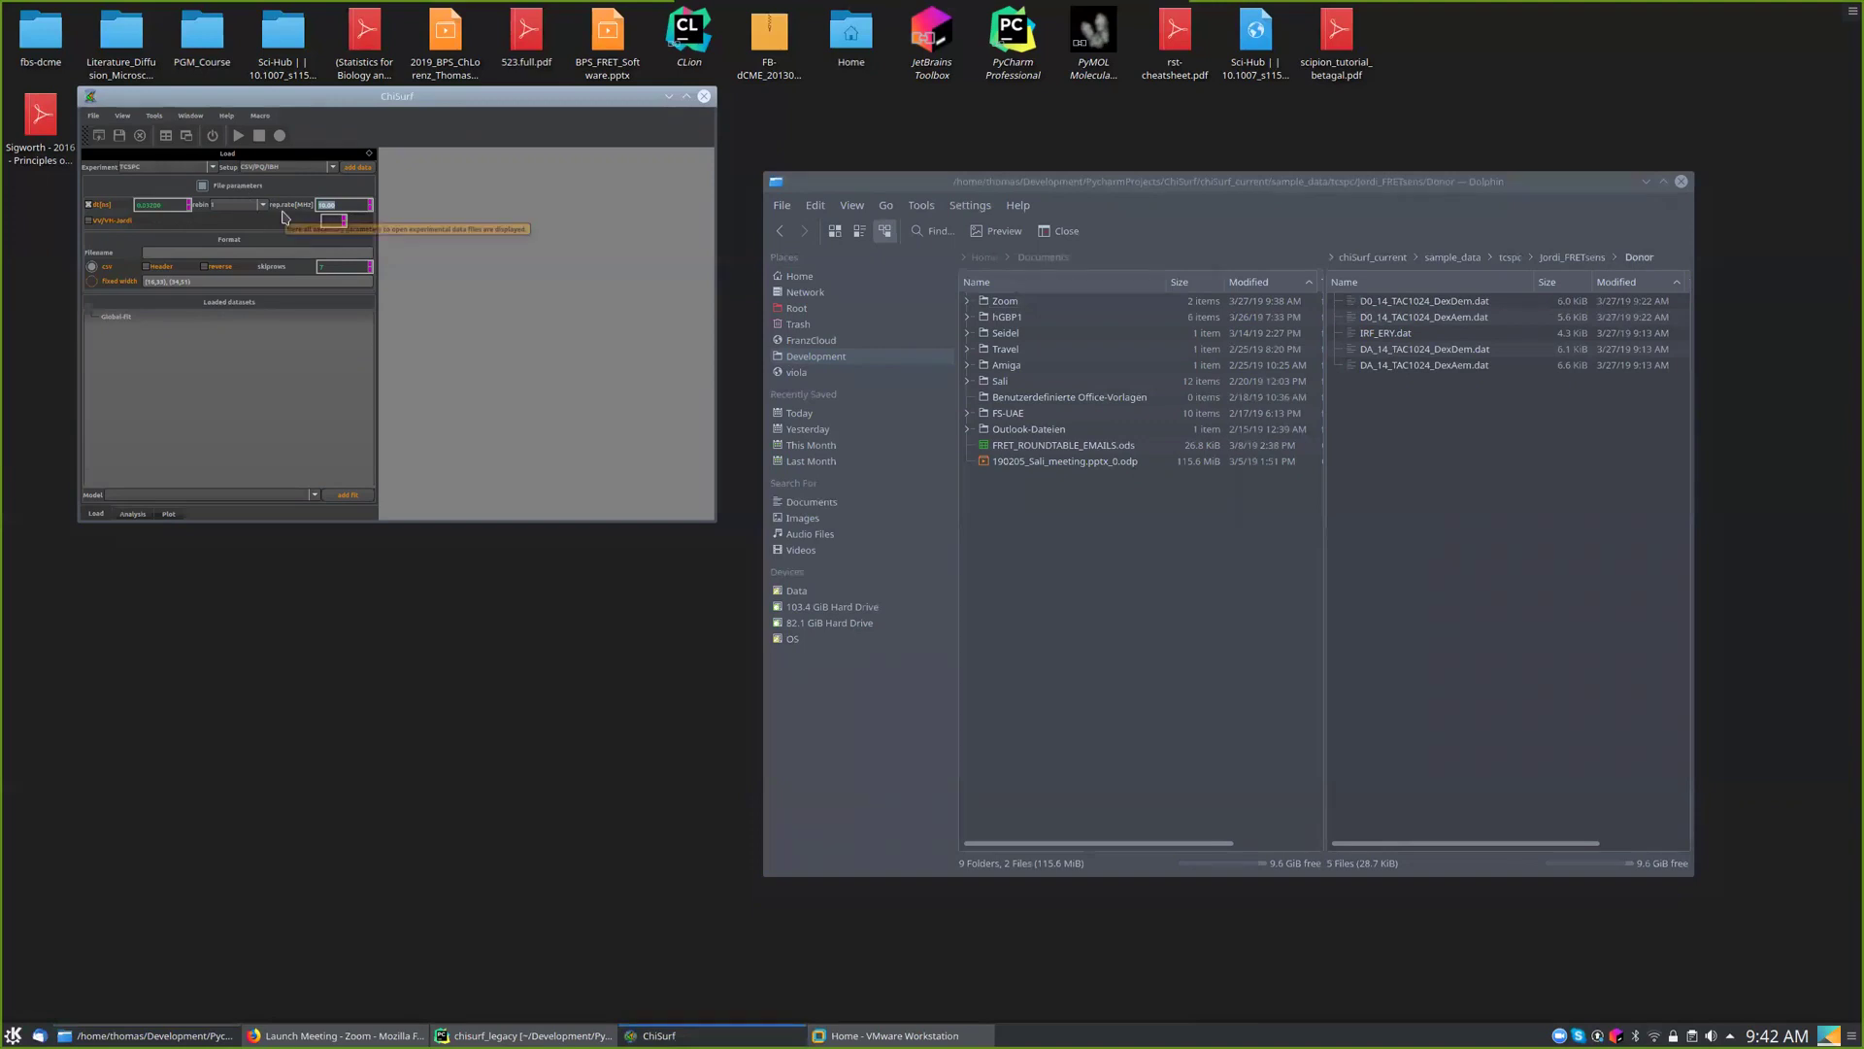
text(50)
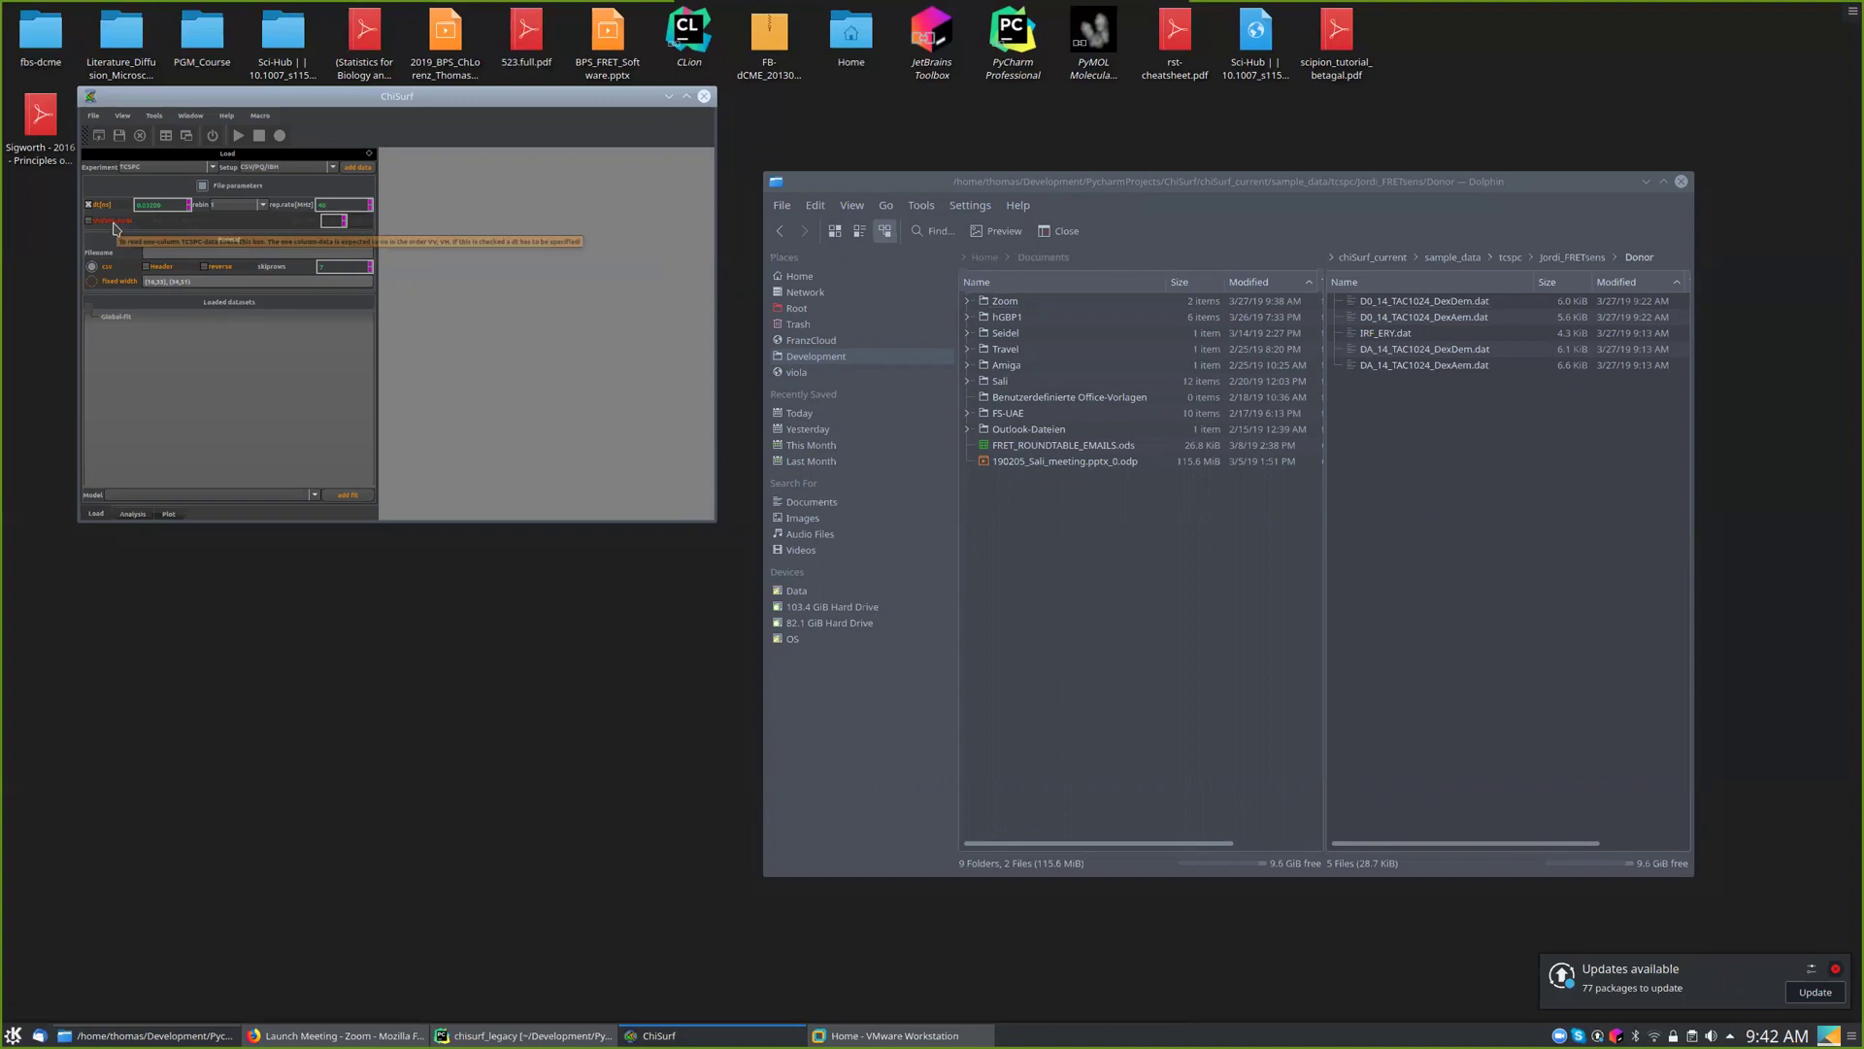
- Enable the stacked polarization data format and set its G-factor to 0.1
click(122, 223)
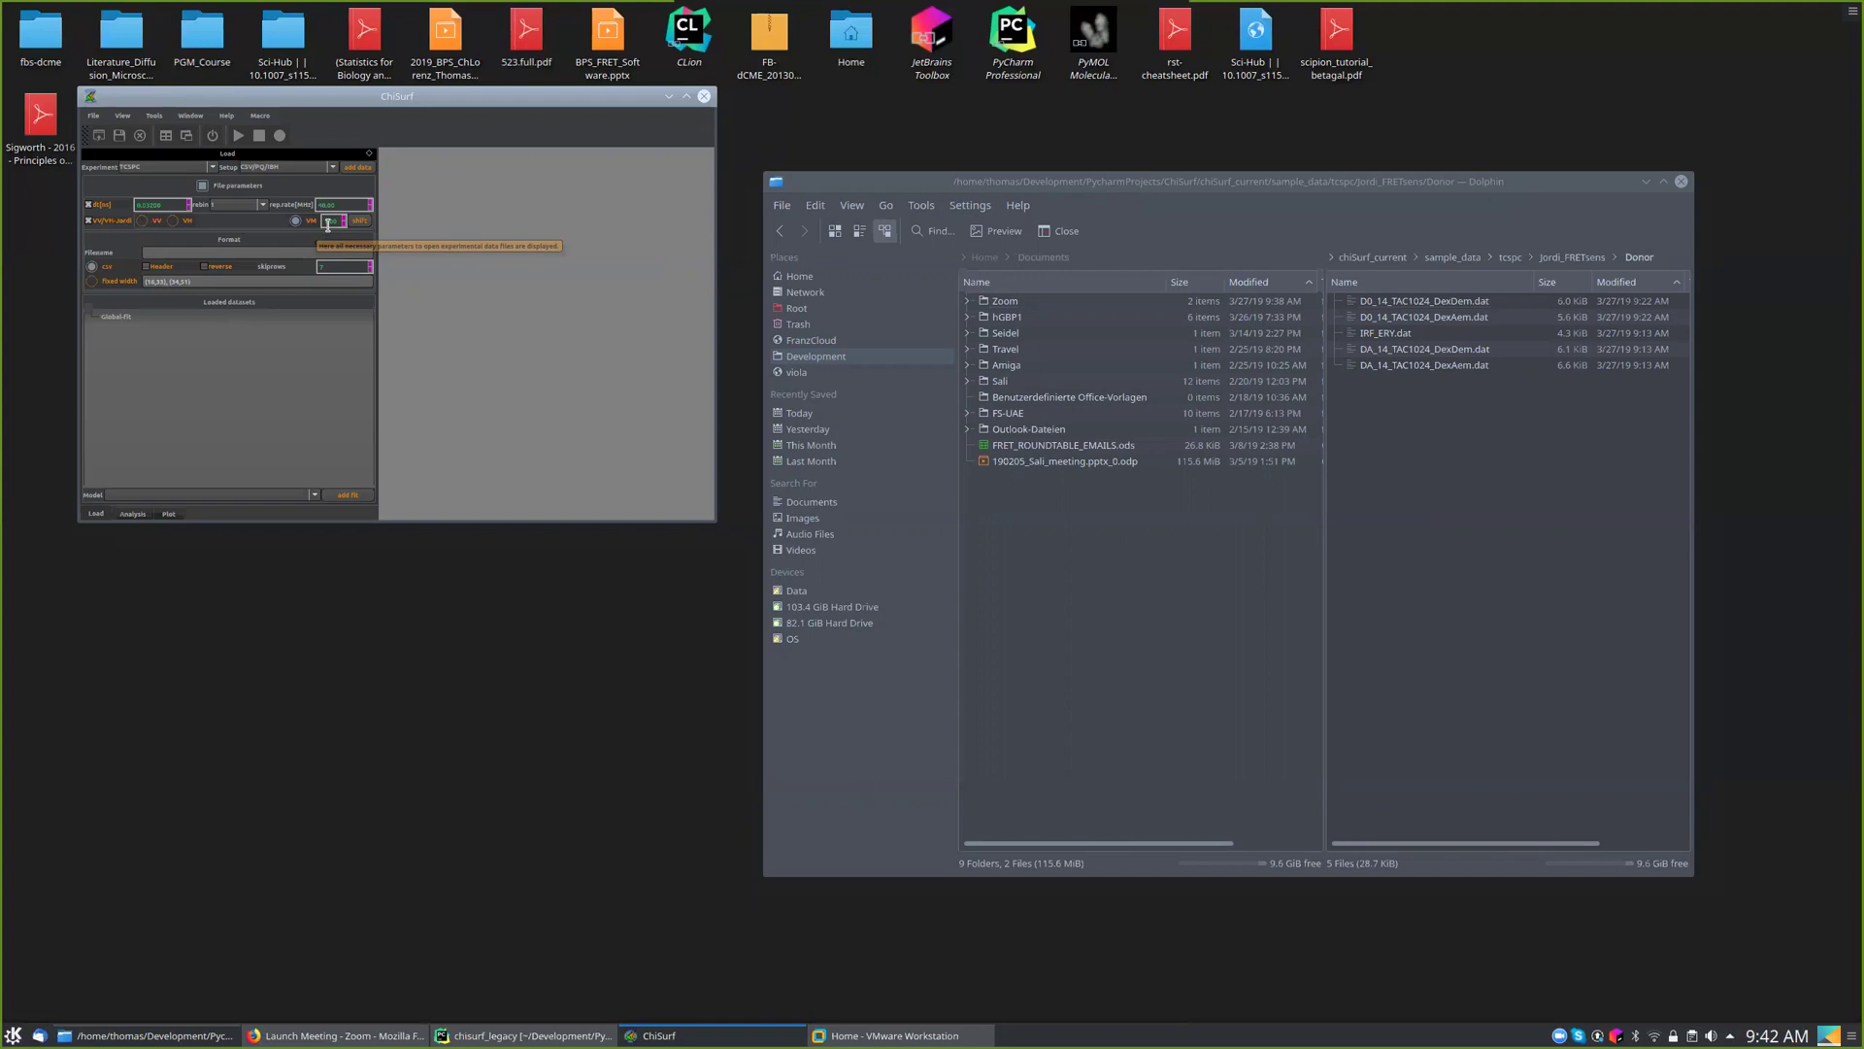
double_click(331, 222)
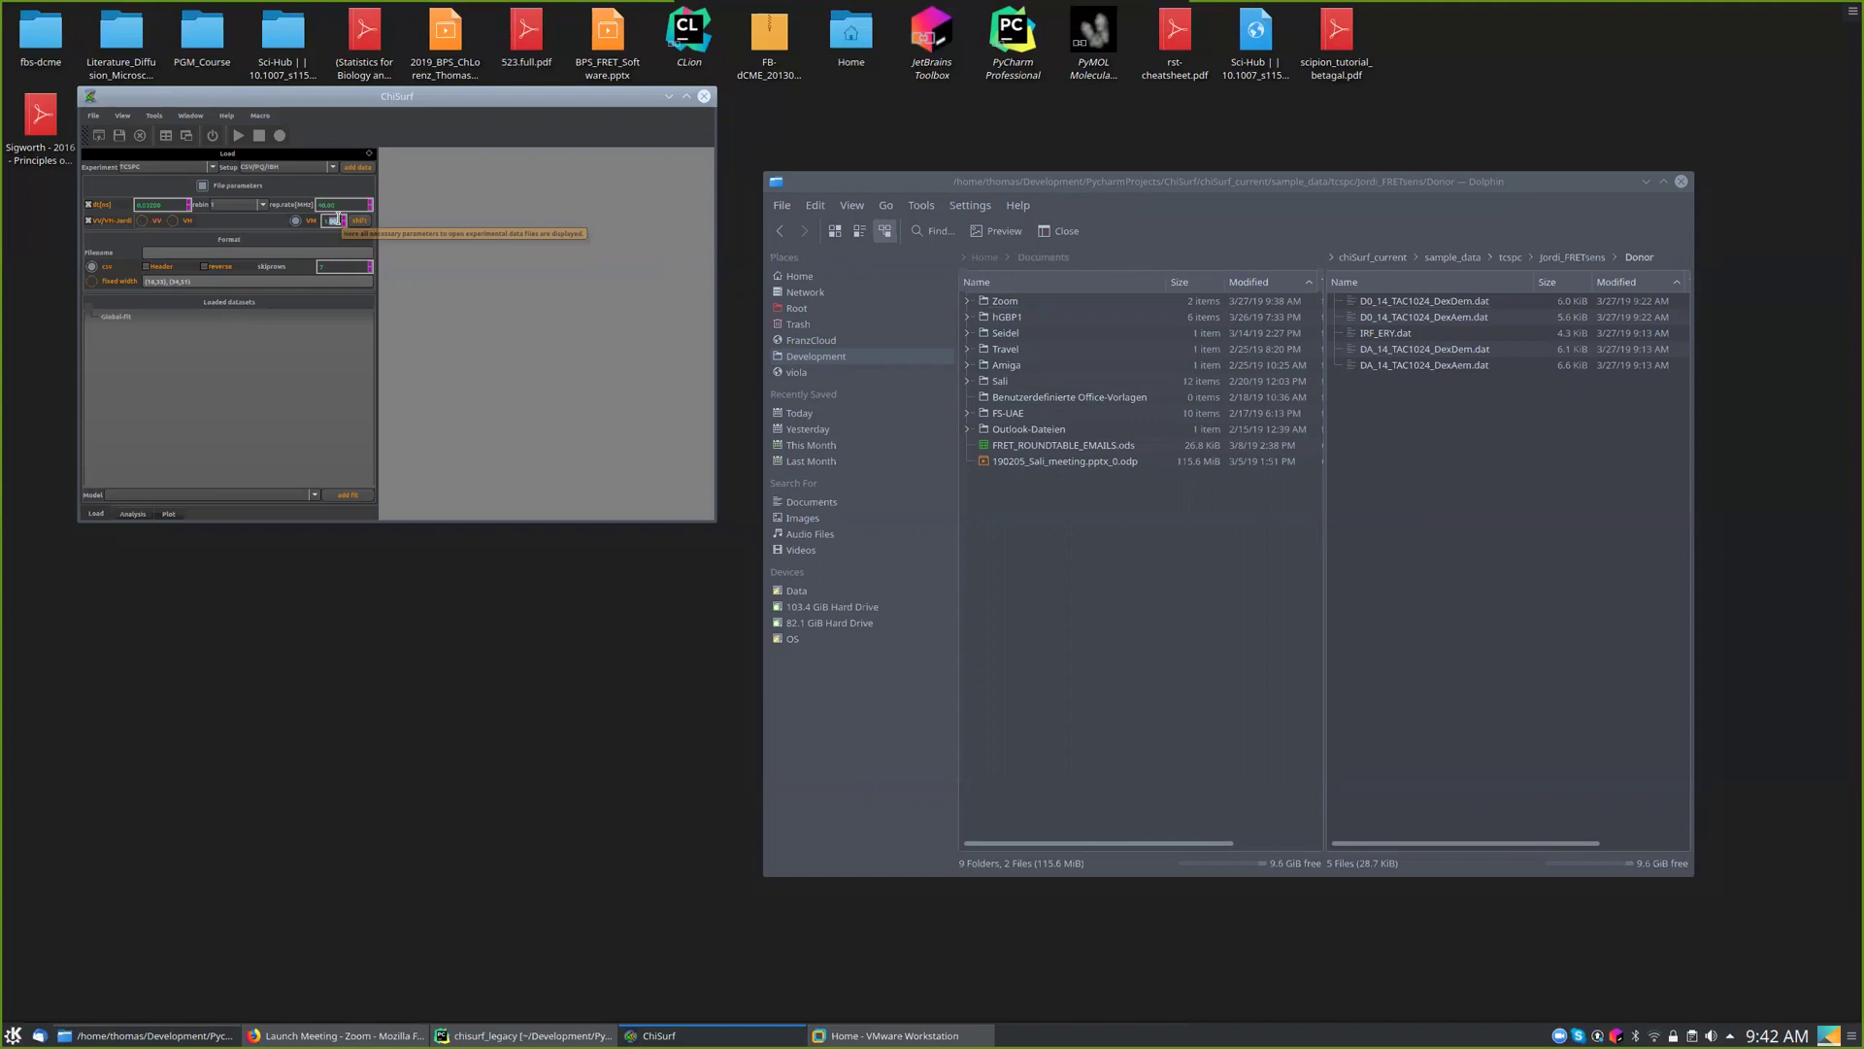
double_click(330, 221)
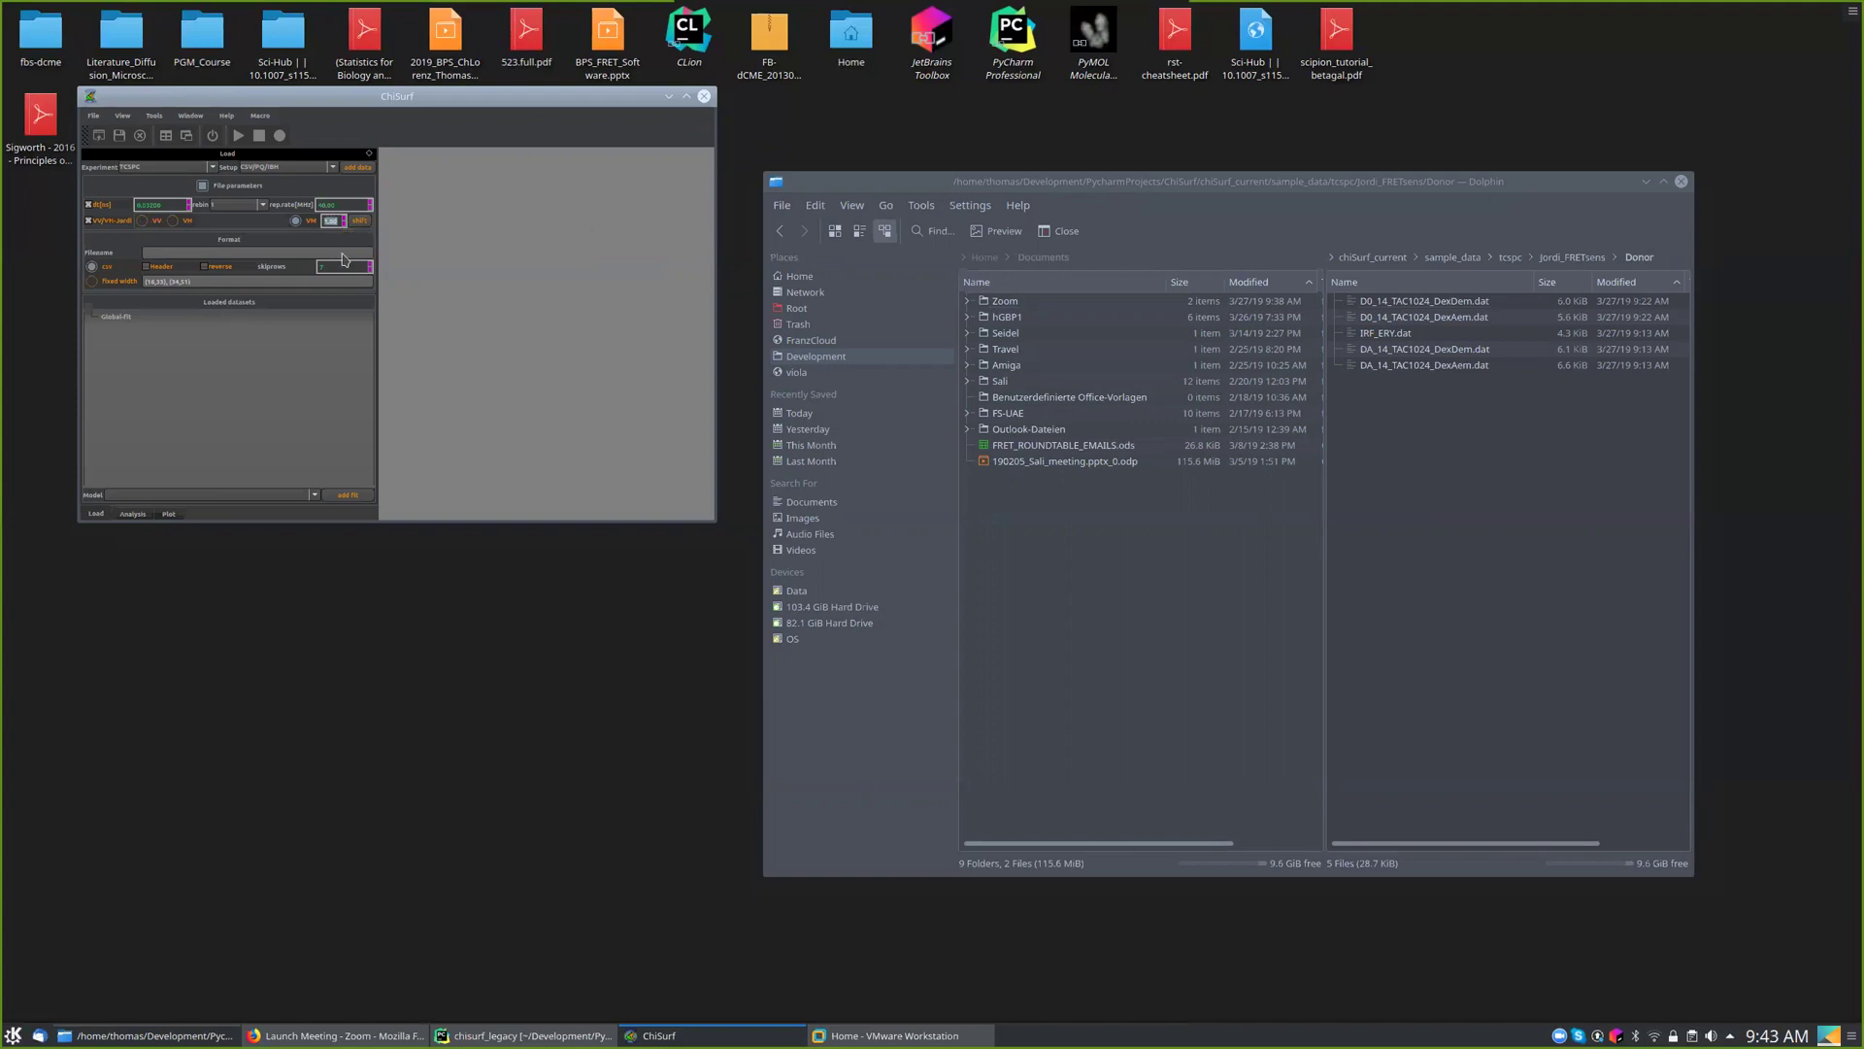
text(0.1)
key(Return)
- Load IRF_ERY.dat from the Donor folder into ChiSurf's loaded datasets
click(1520, 475)
click(1385, 333)
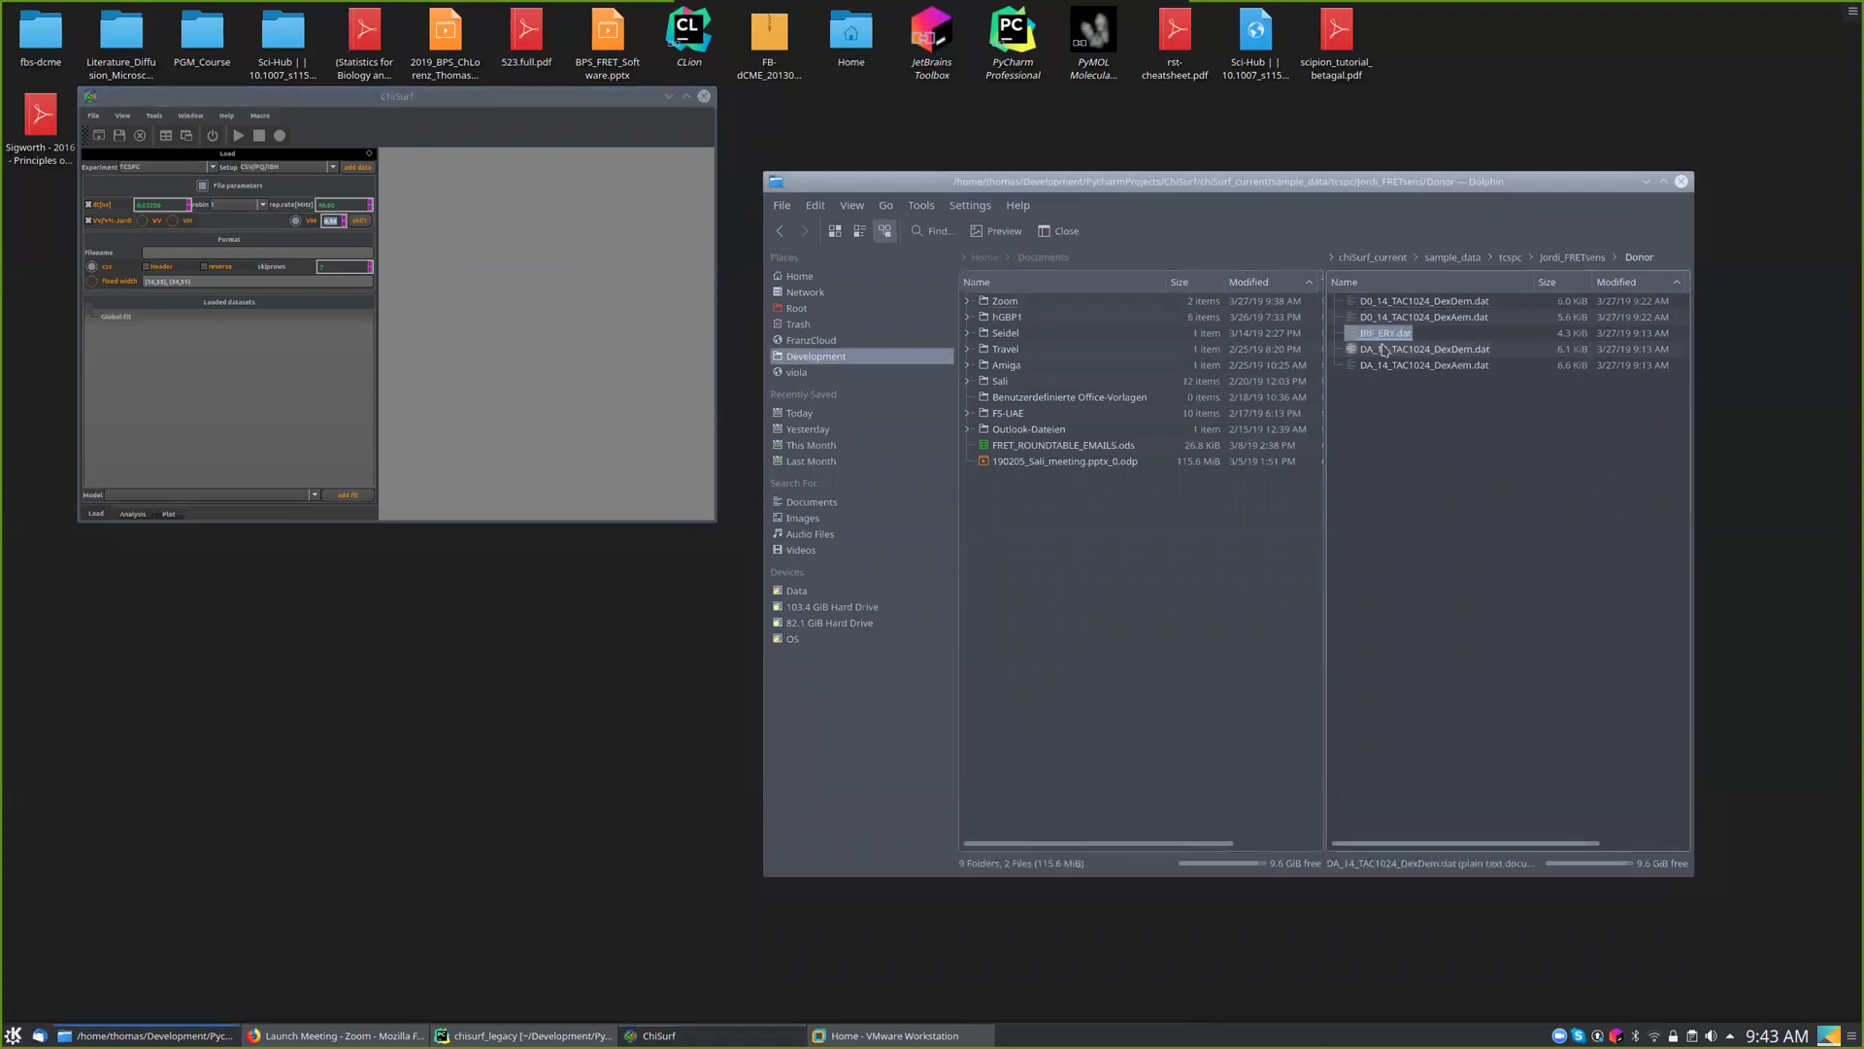
drag(1379, 334, 180, 380)
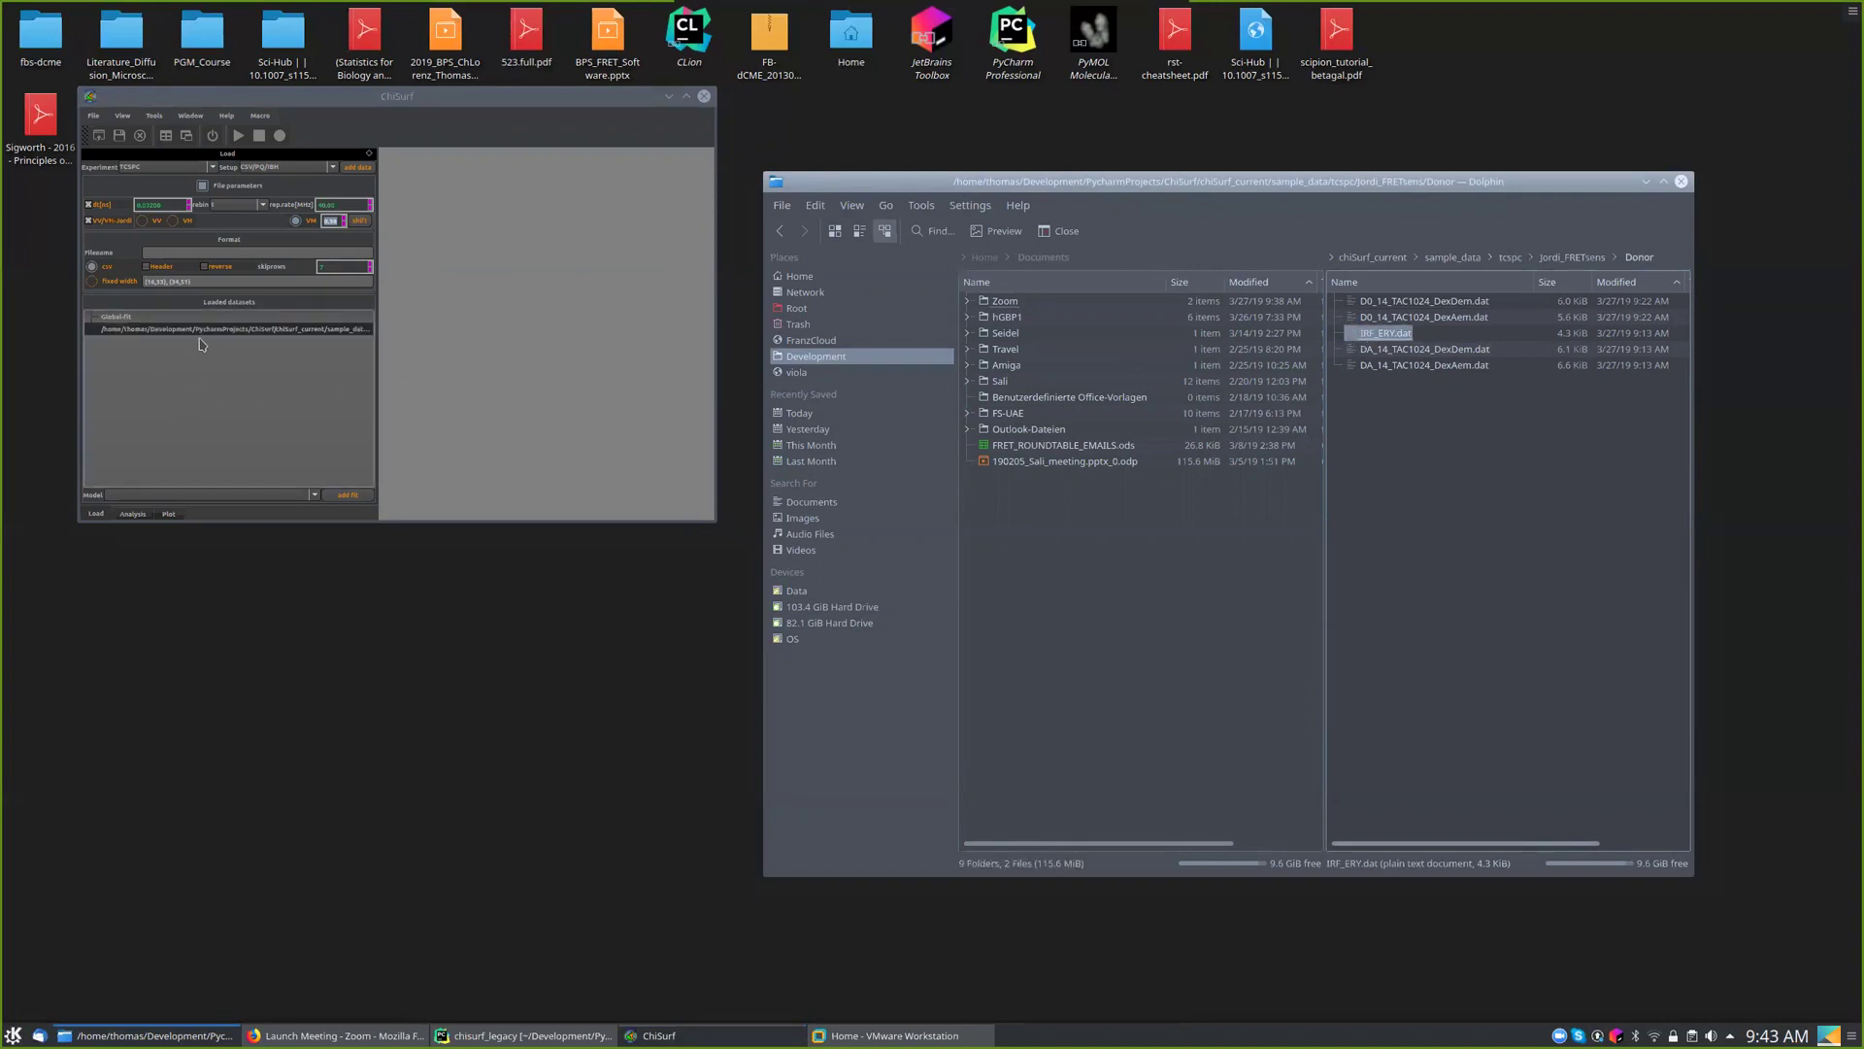
- Load the donor-only decay D0_14_TAC1024_DexDem.dat into ChiSurf's loaded datasets
click(1527, 466)
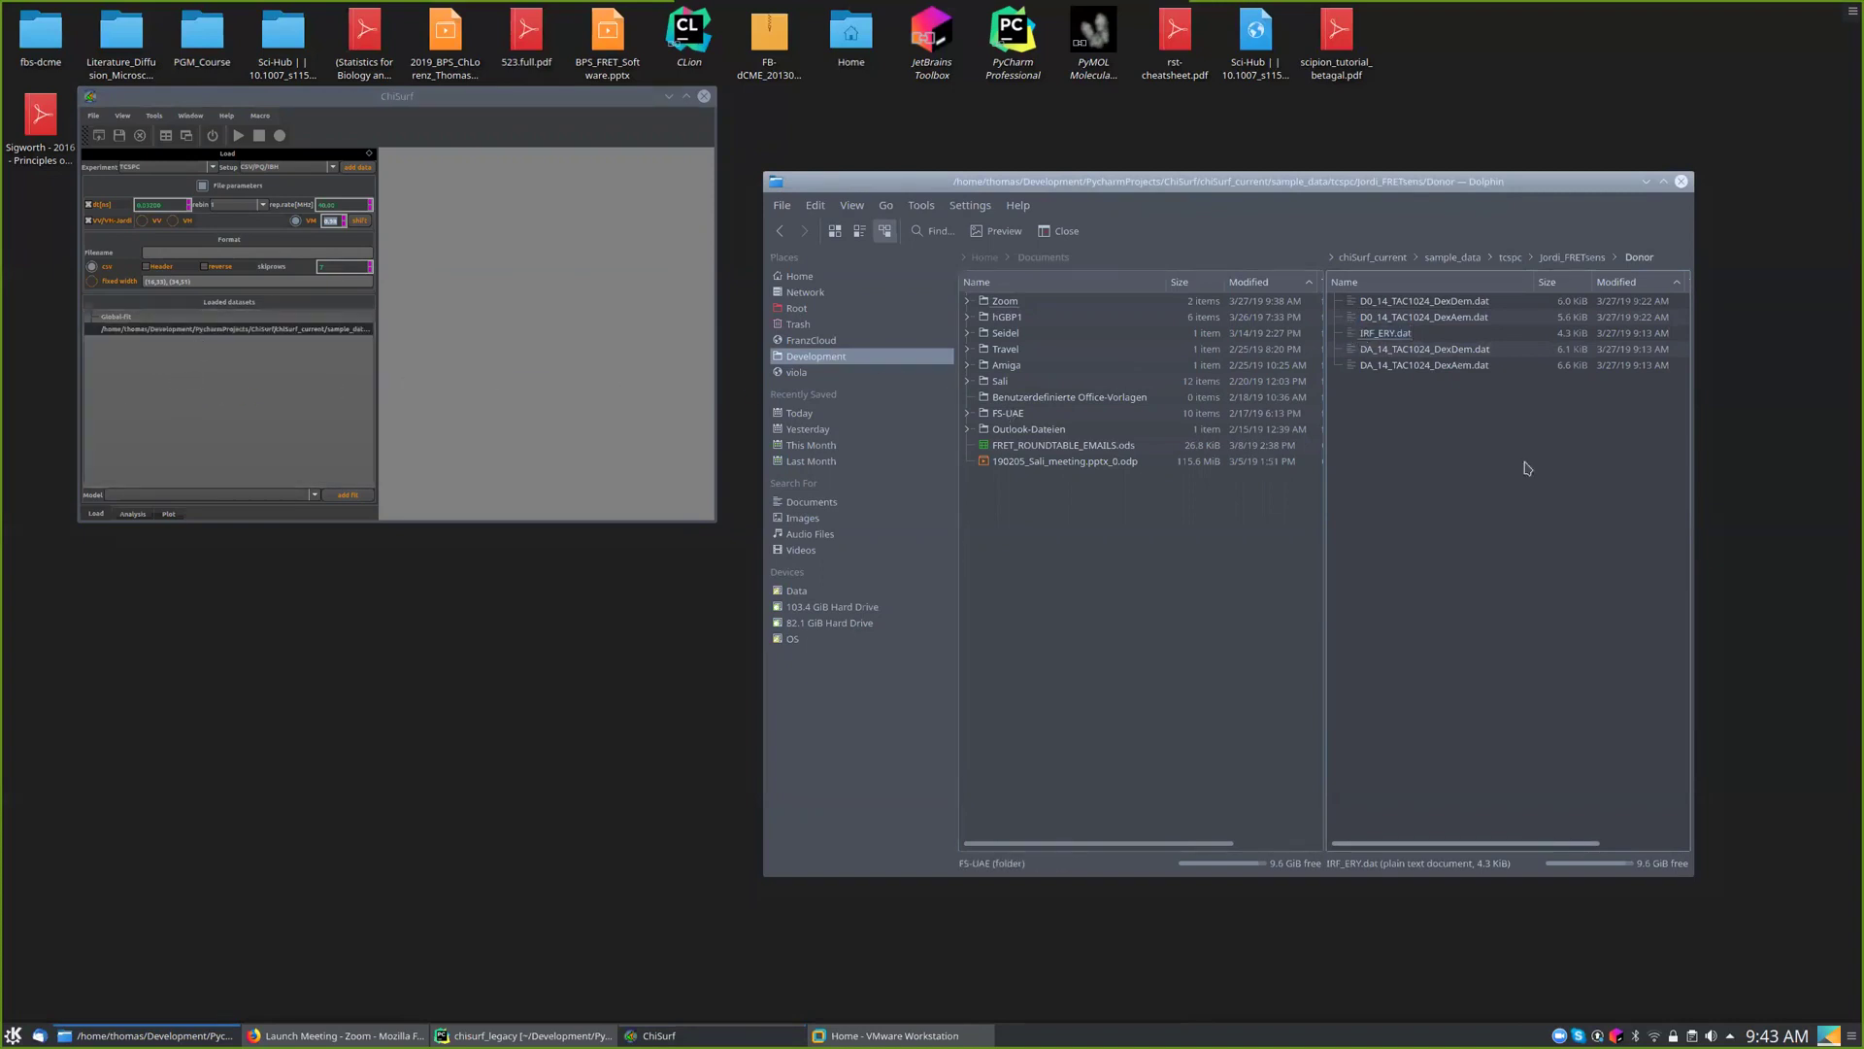
click(1408, 308)
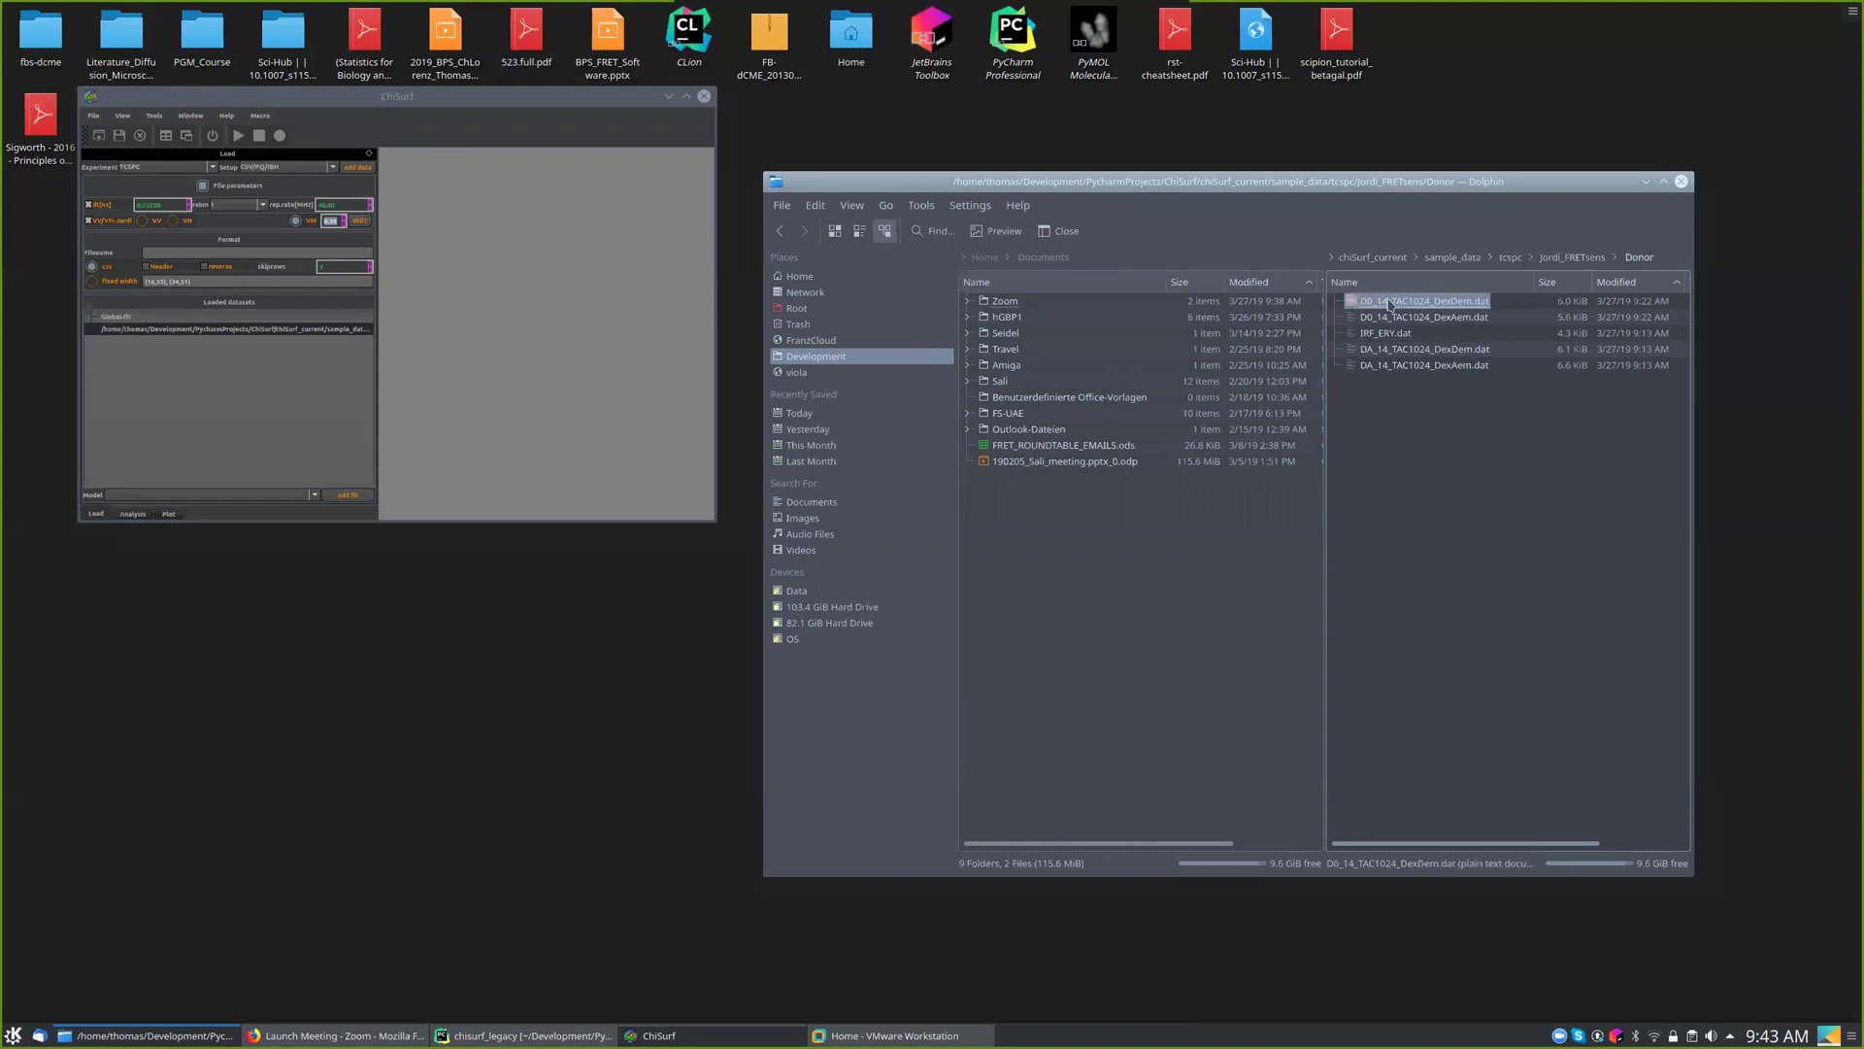
drag(1466, 309, 282, 421)
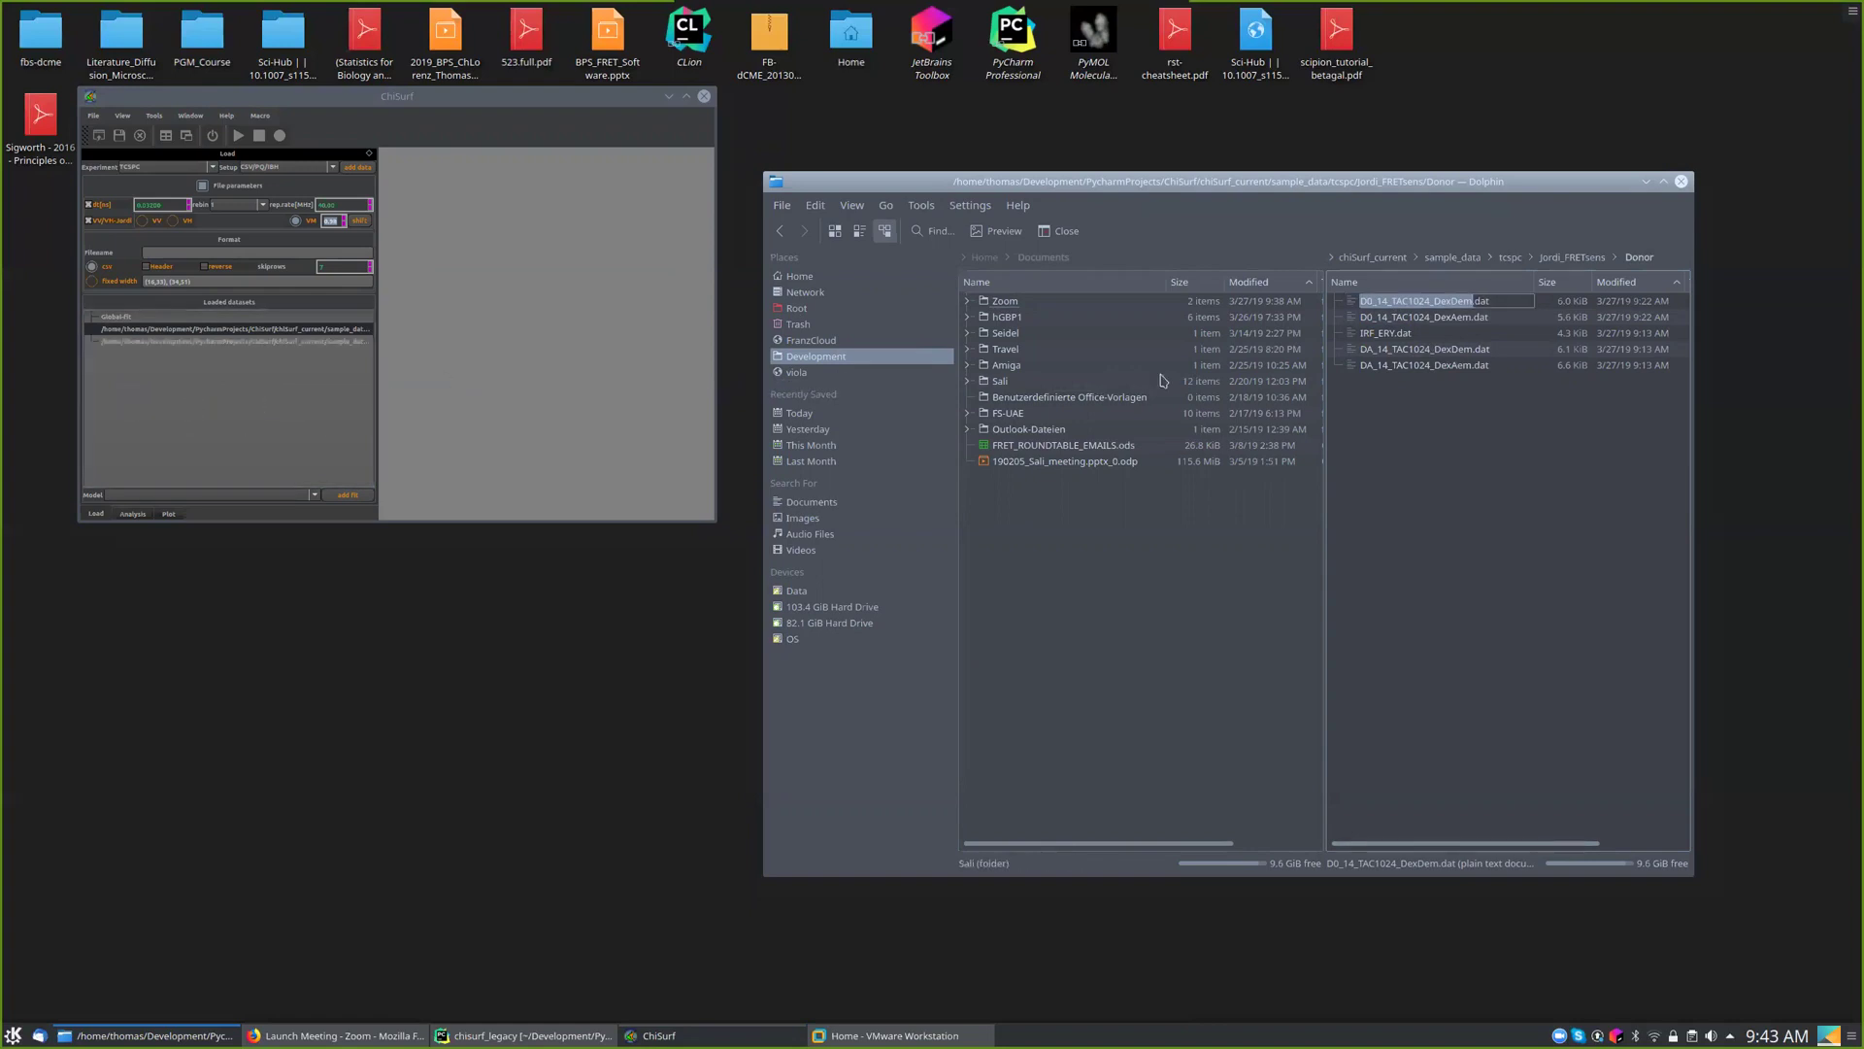
- Compare the loaded datasets with the files in the Donor folder and select the D0_14_TAC1024_DexDem.dat dataset for fitting
click(1422, 320)
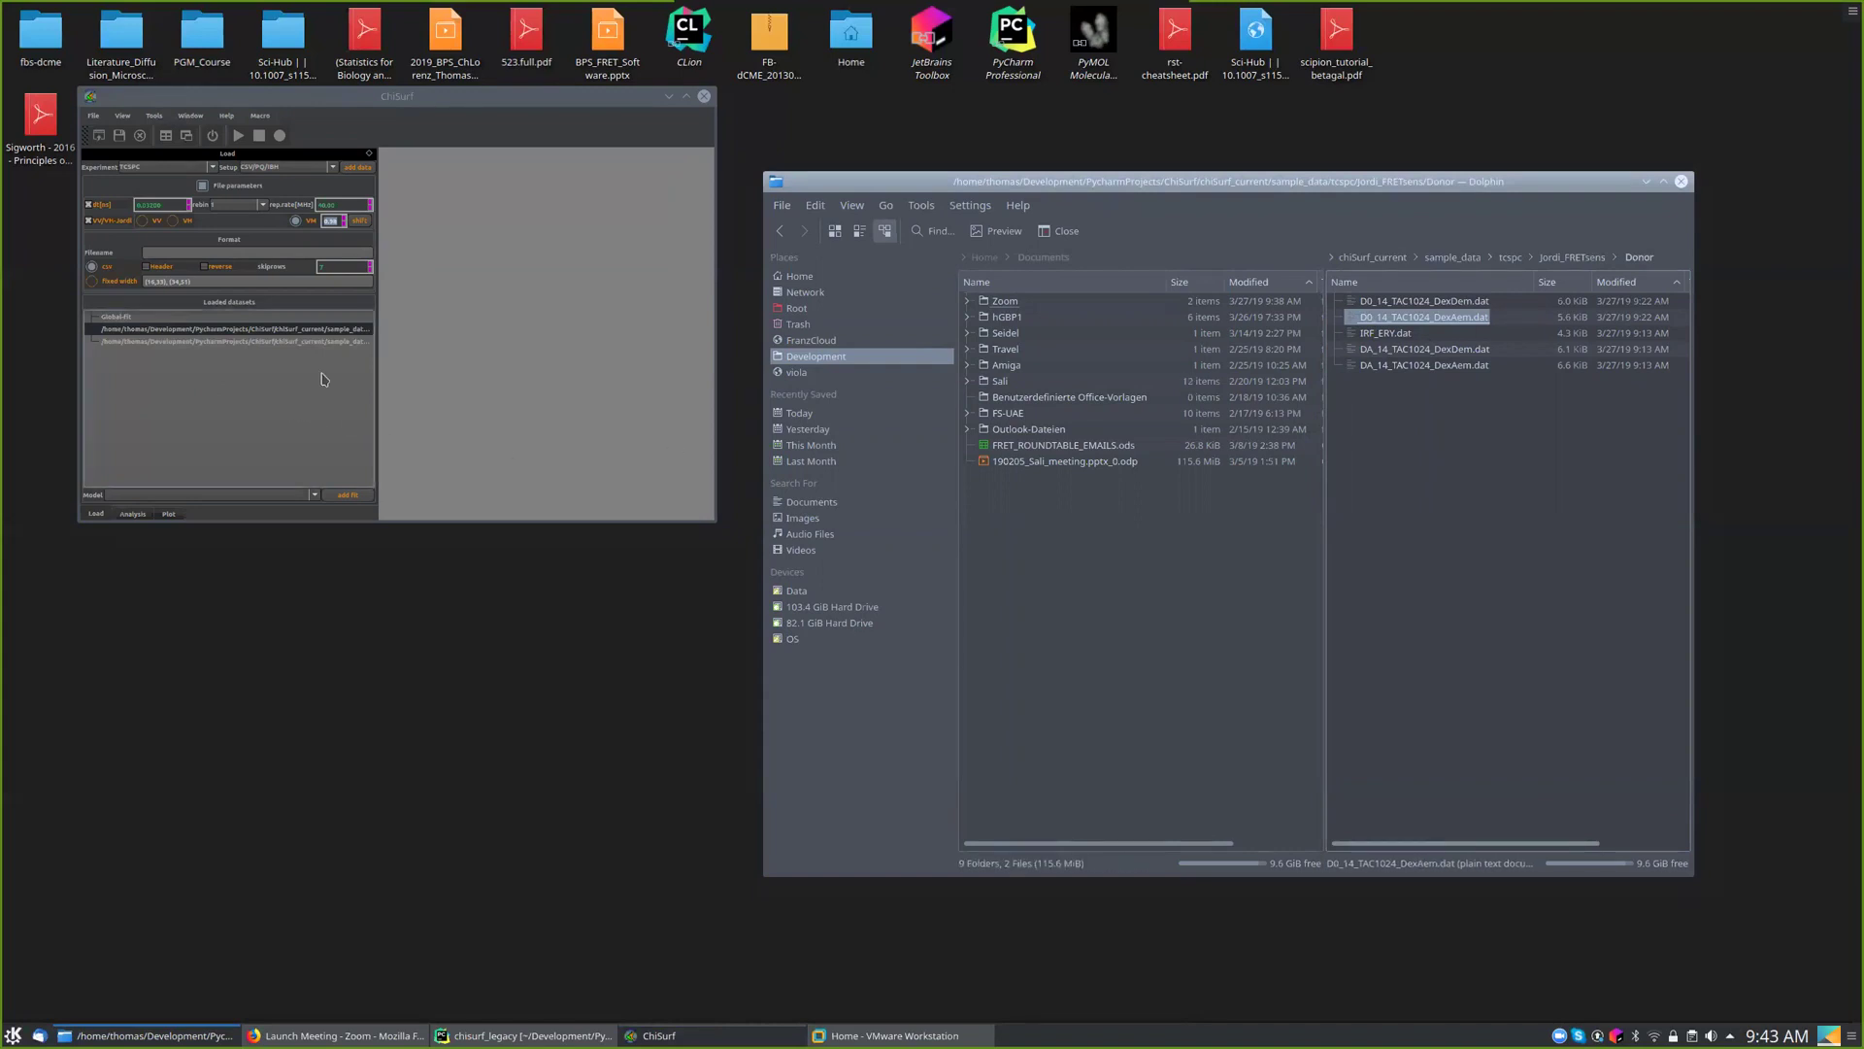
click(243, 343)
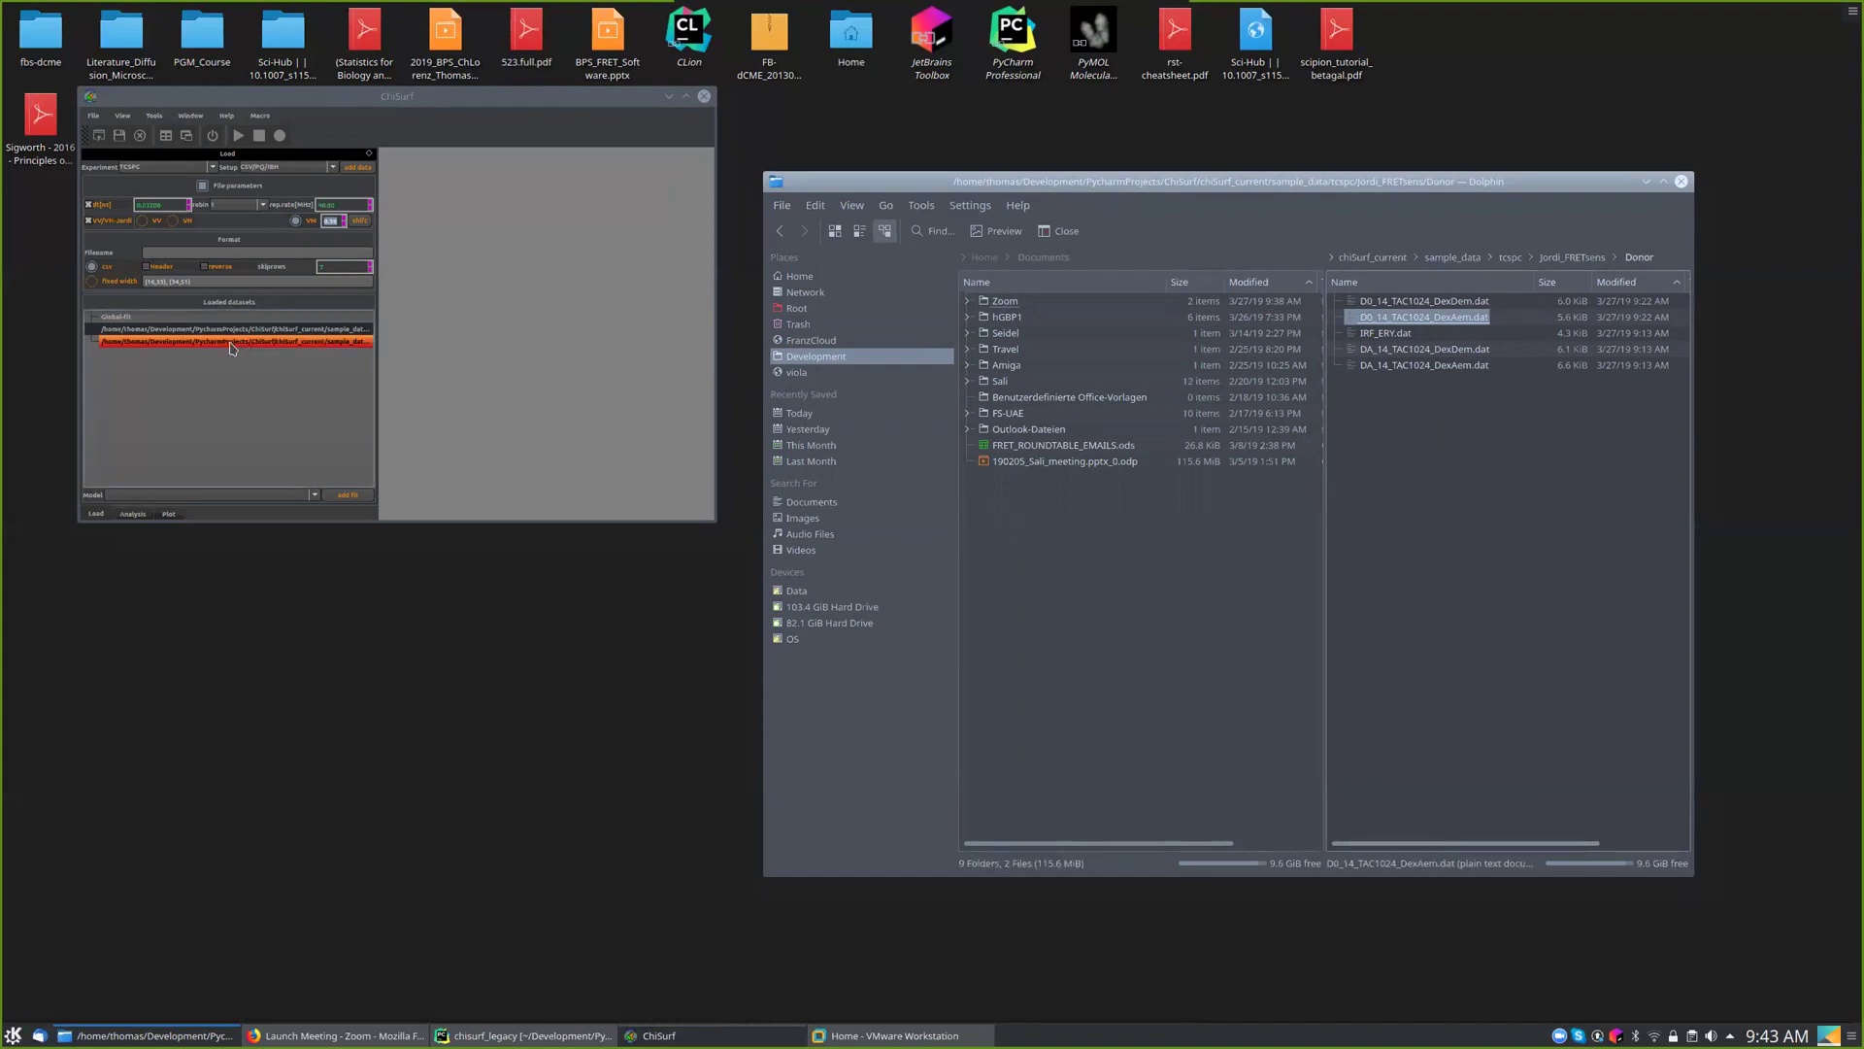
click(1417, 301)
click(305, 342)
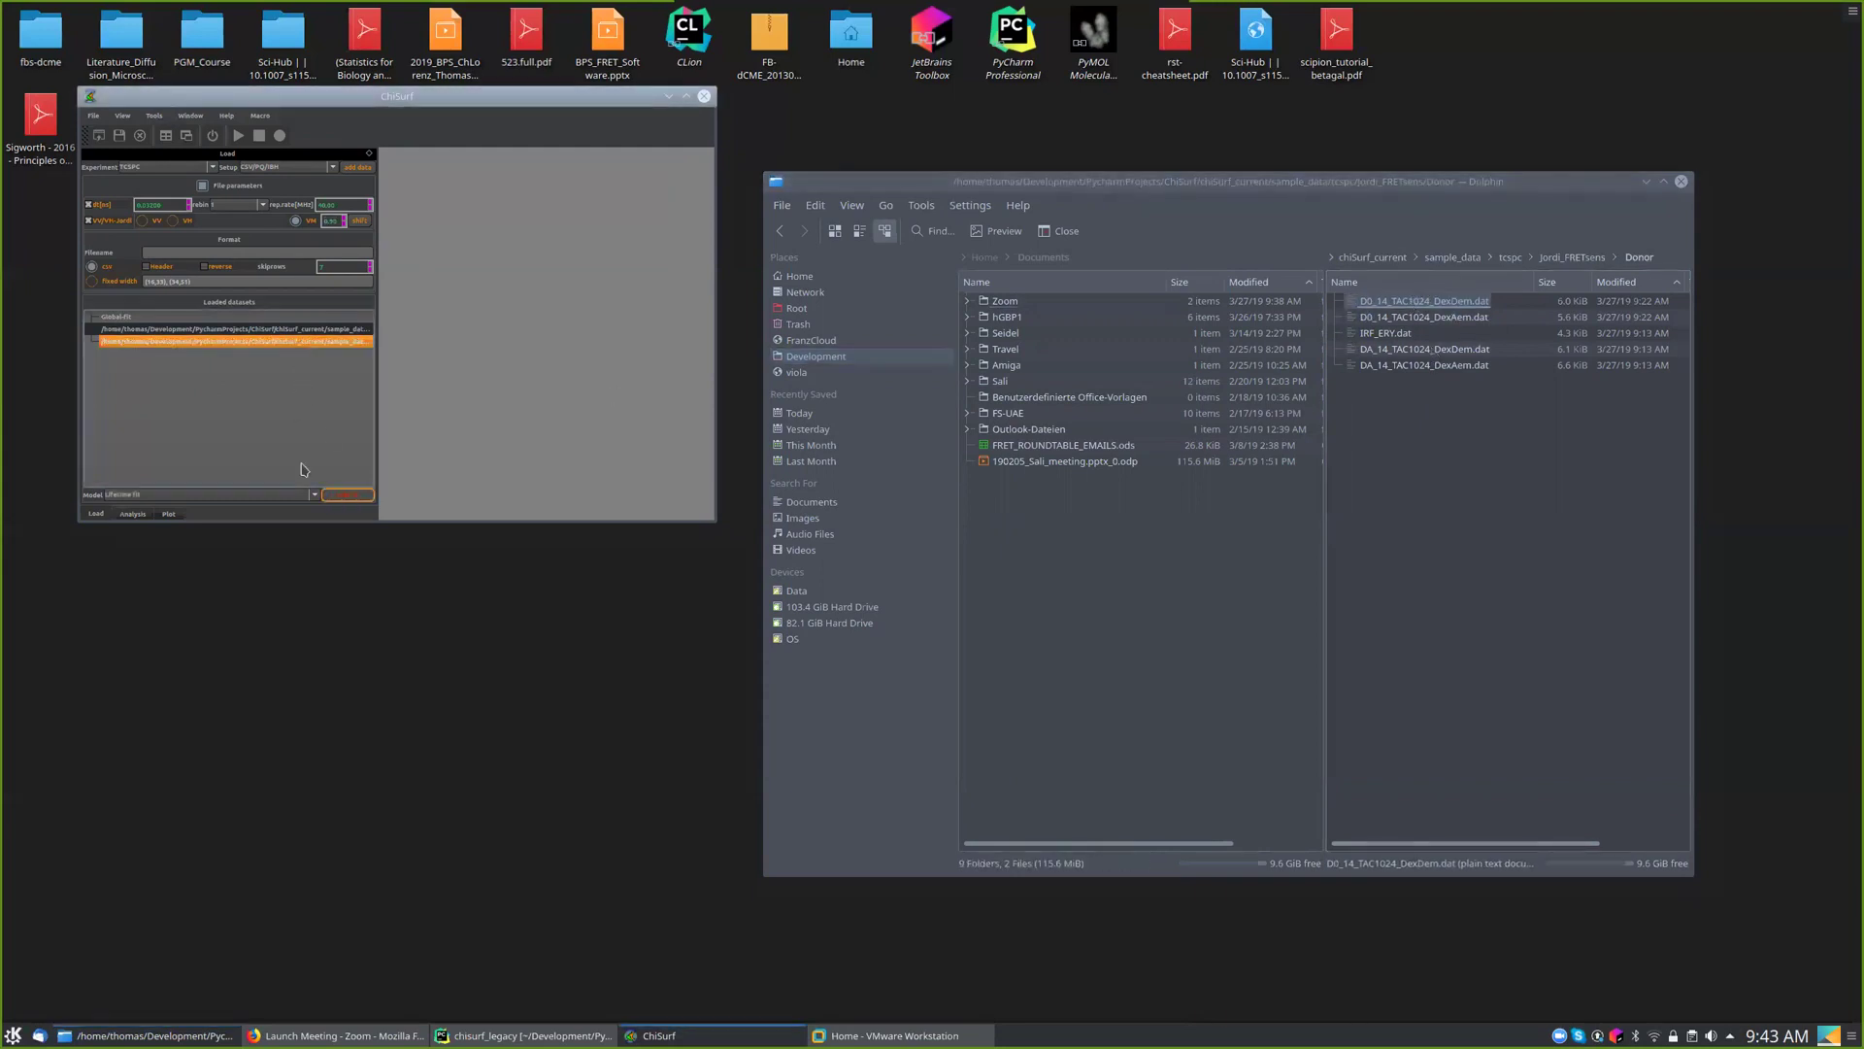
click(232, 330)
ctrl+click(225, 342)
click(223, 347)
- Narrow the dataset pane and review the available fit models, keeping Lifetime fit as the model
drag(378, 352, 207, 367)
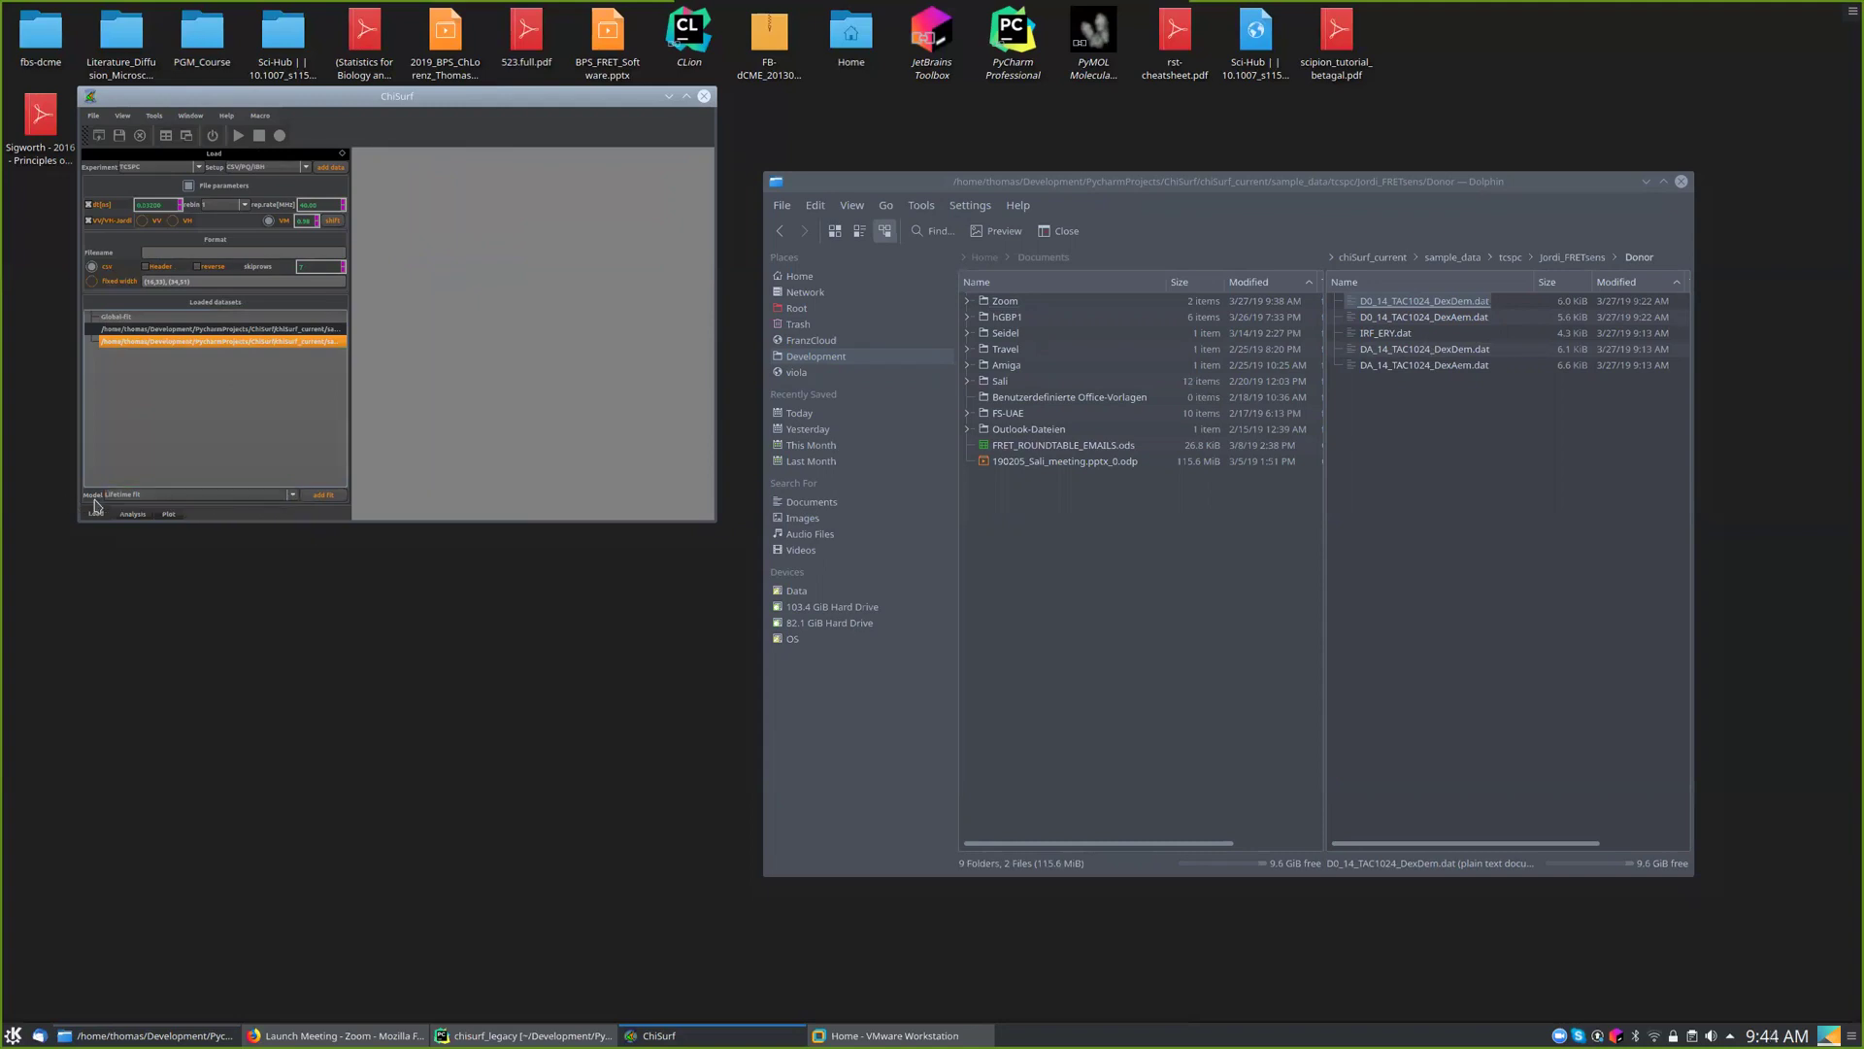
click(145, 496)
click(166, 476)
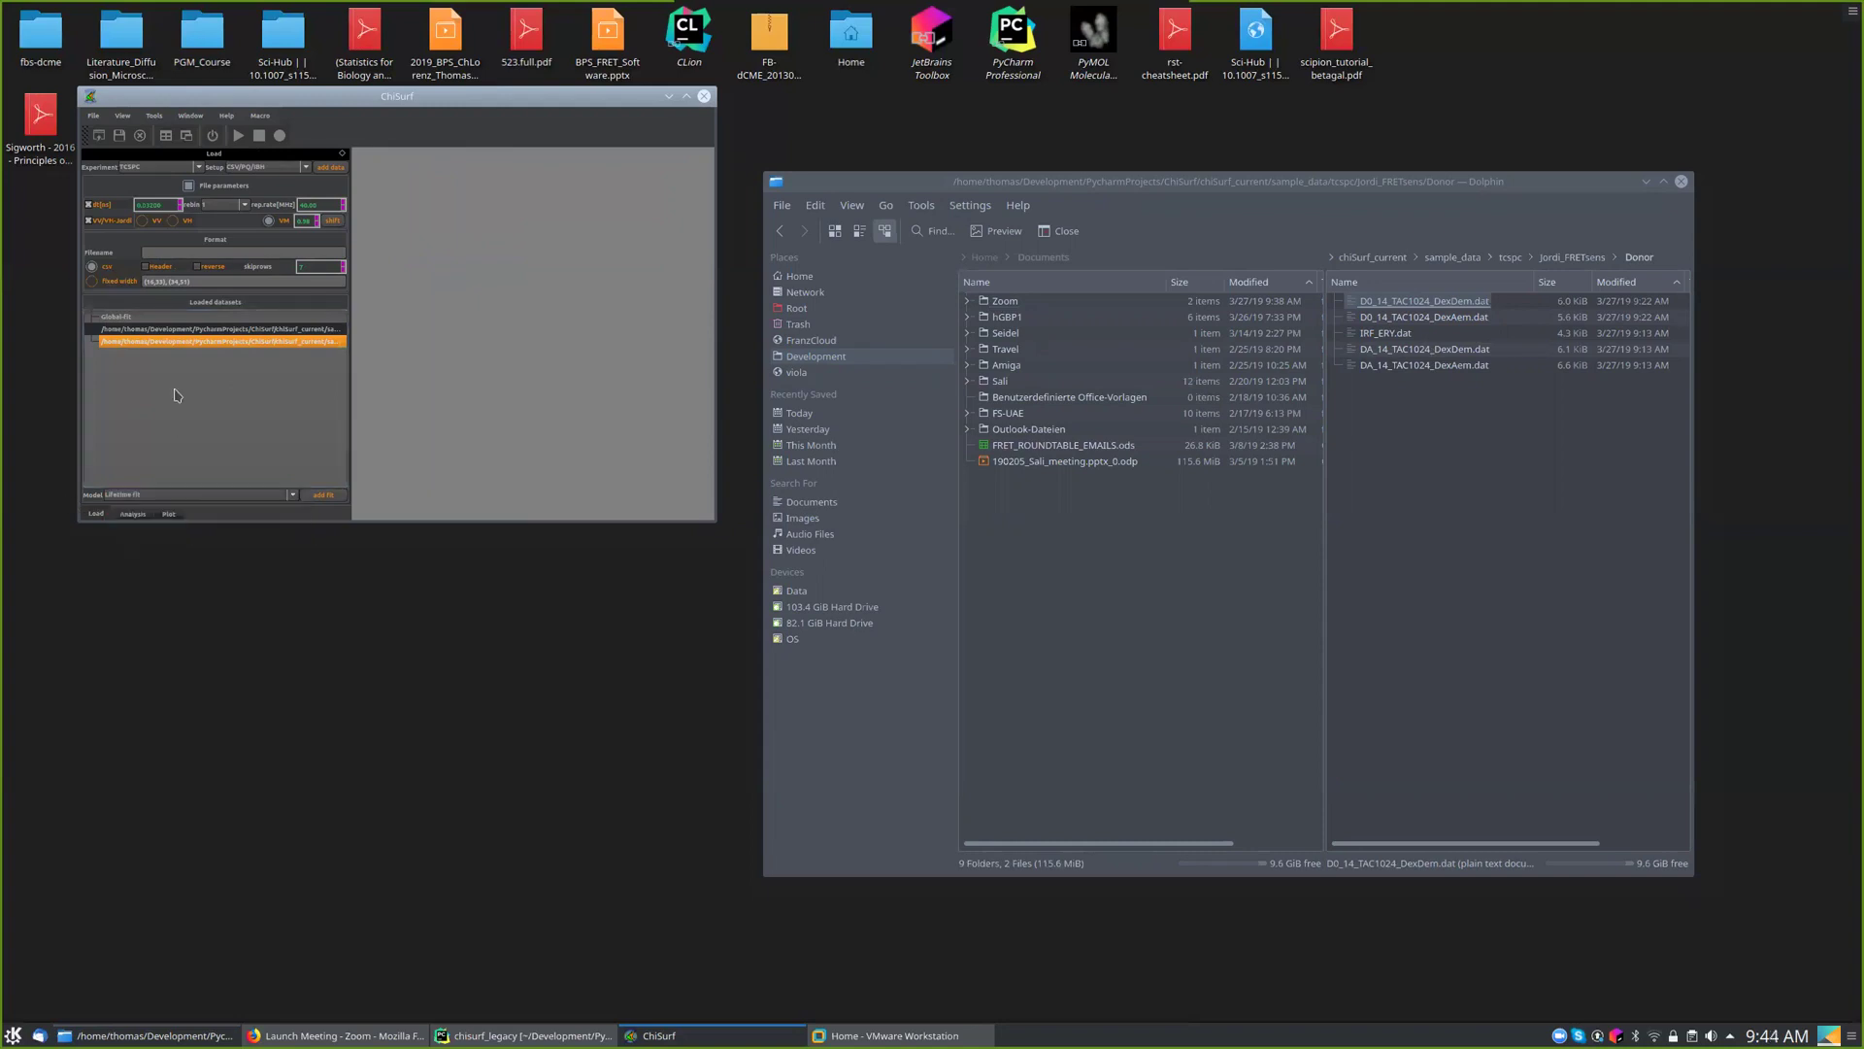
click(137, 497)
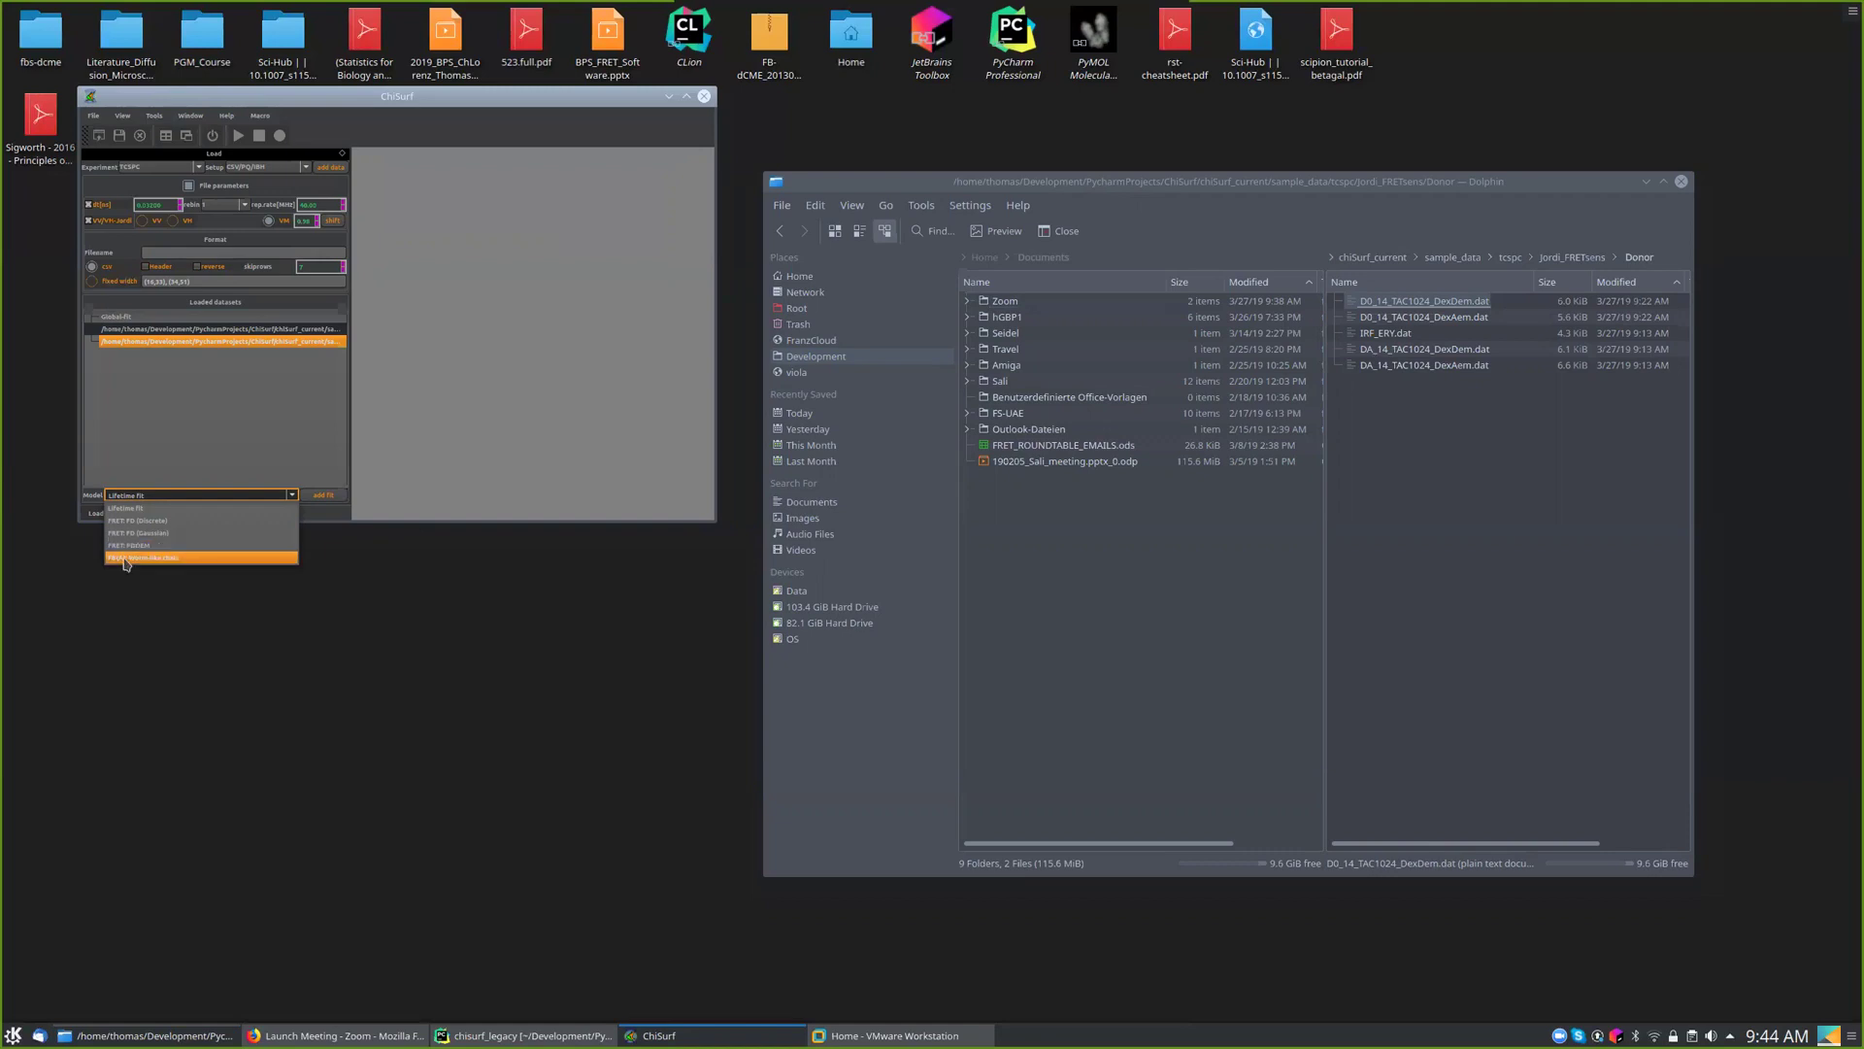
click(183, 460)
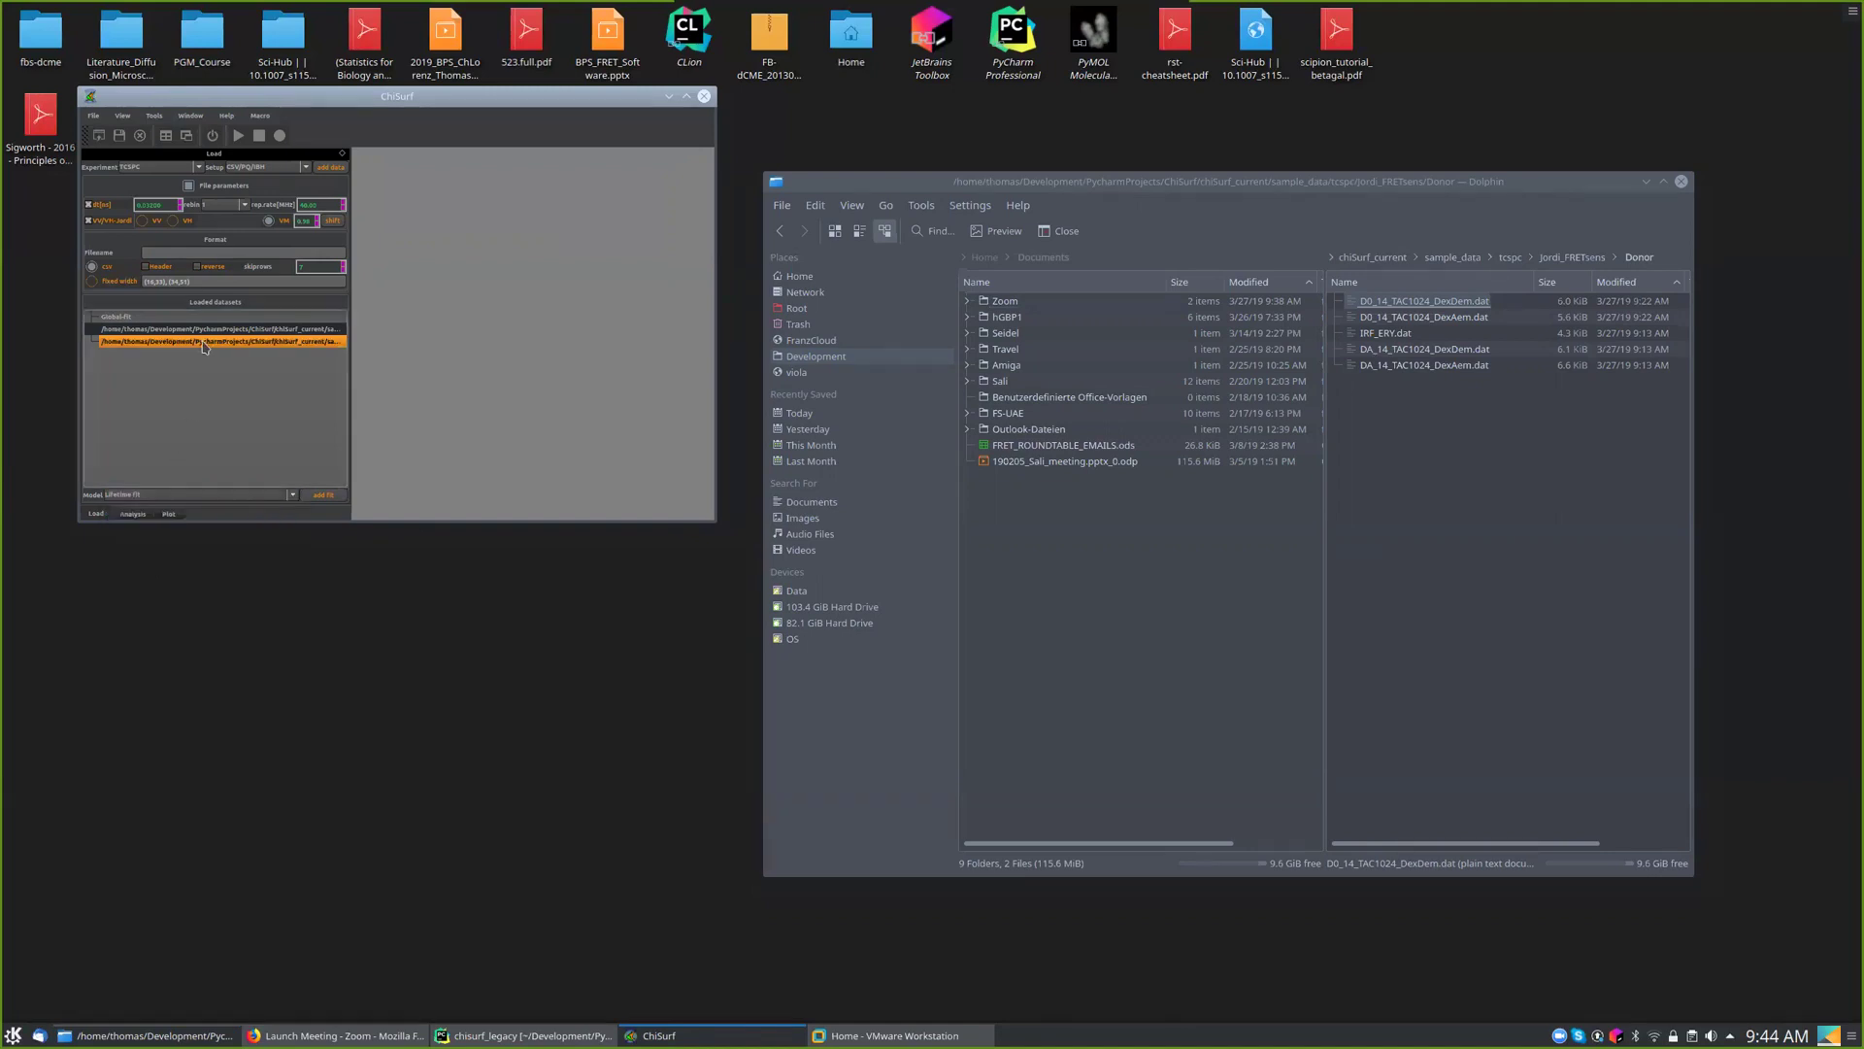
- Add a Lifetime fit for the D0_14_TAC1024_DexDem.dat dataset, look at its analysis settings, and return to the loaded datasets
click(325, 495)
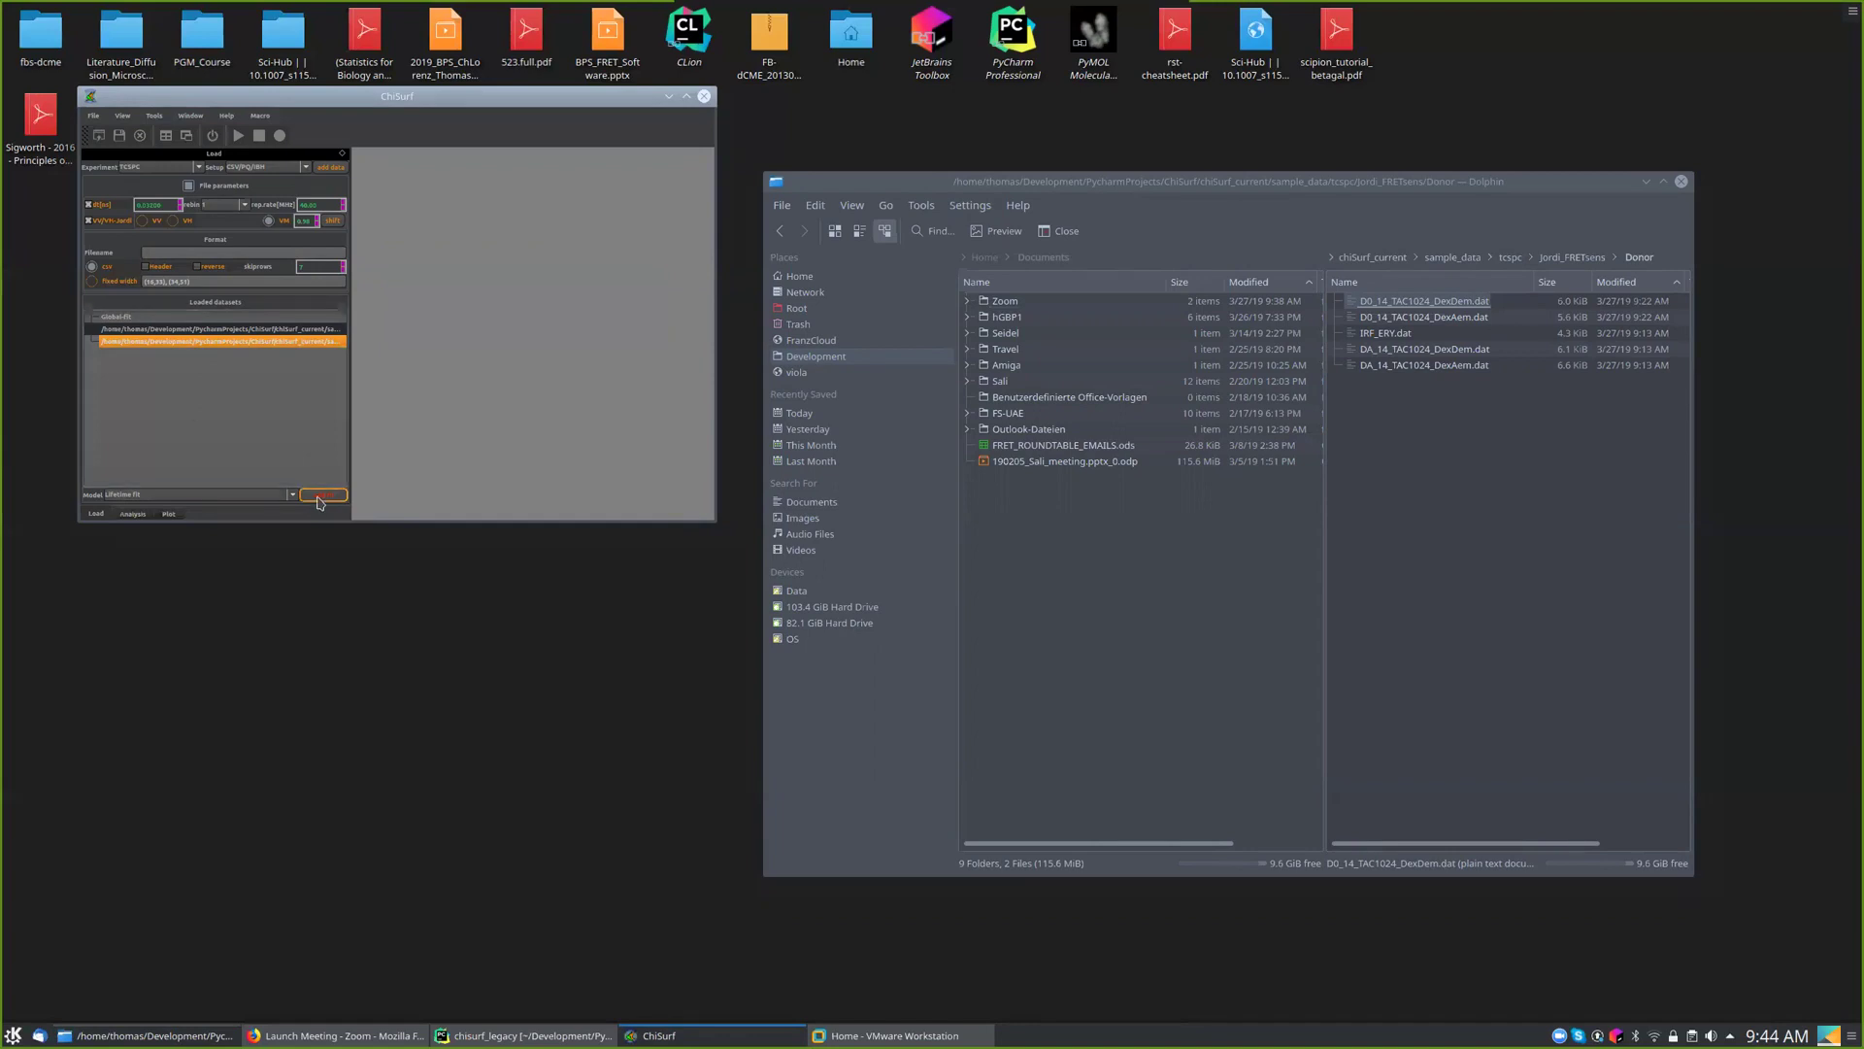
click(141, 516)
drag(468, 158, 517, 176)
click(96, 514)
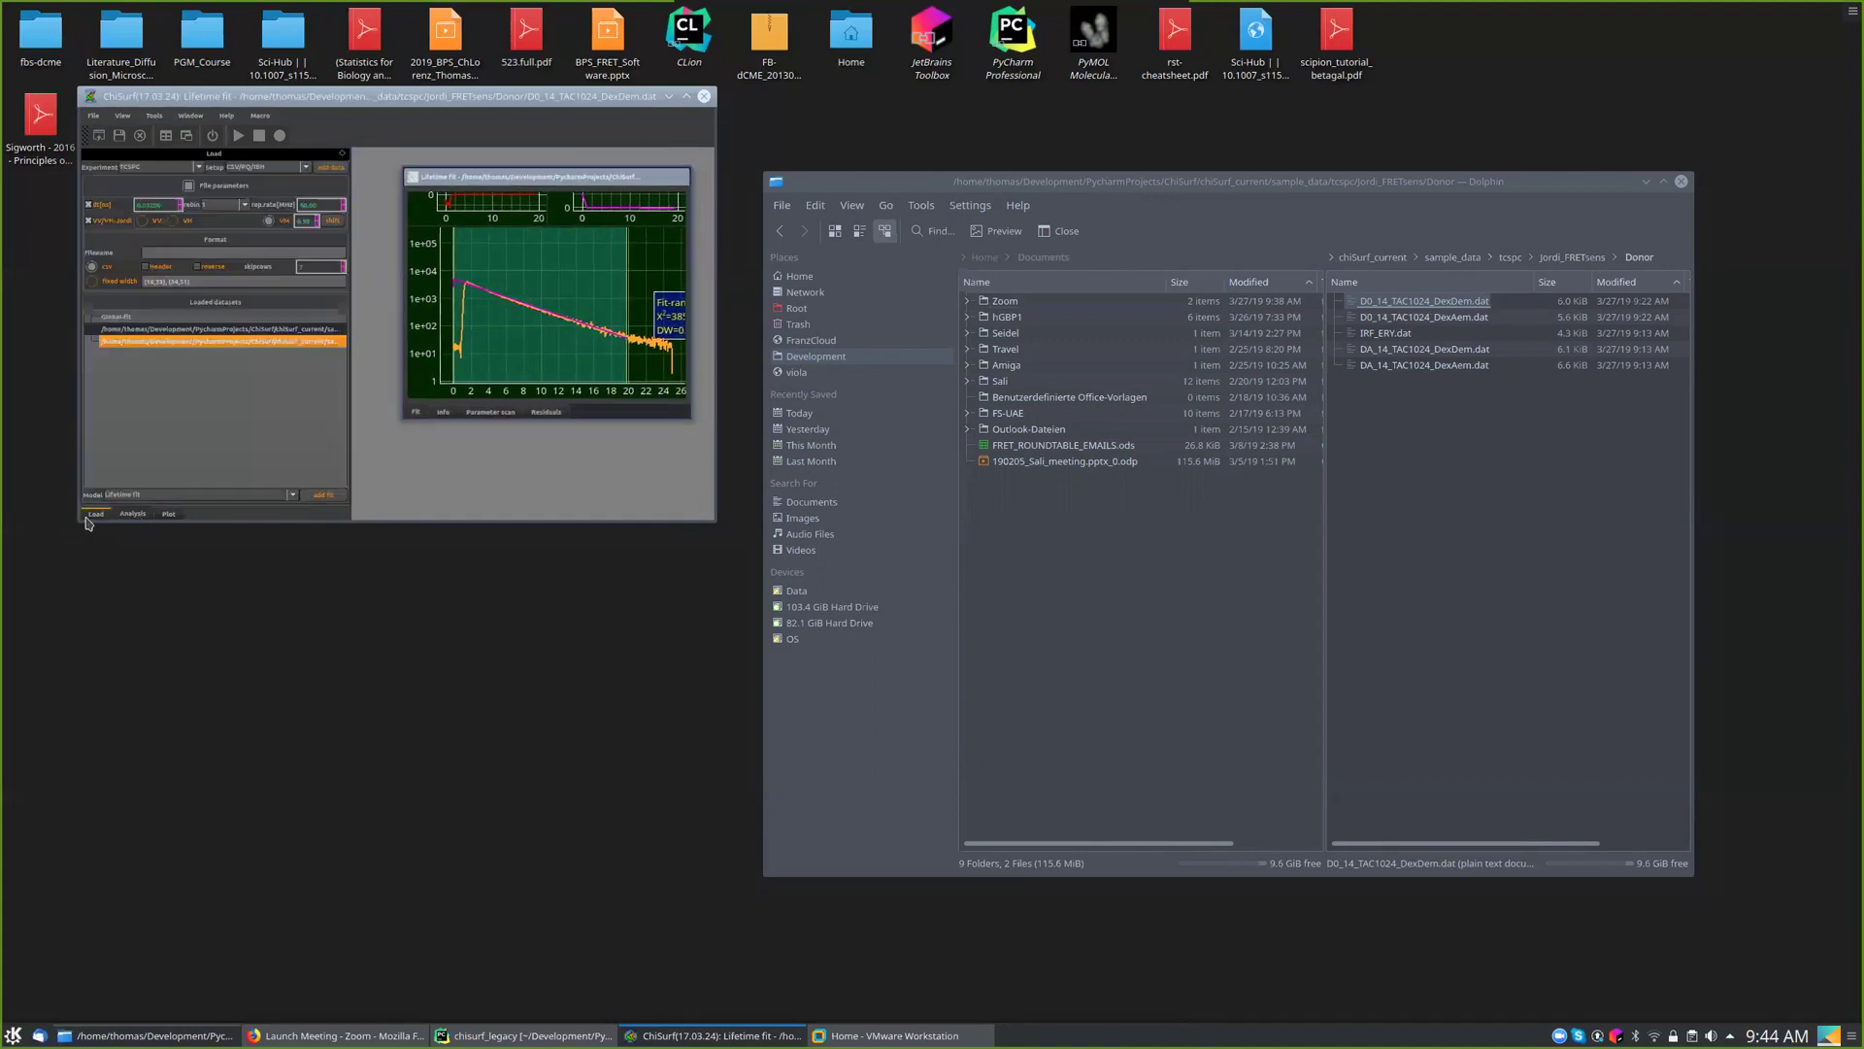
click(153, 341)
- Enlarge the ChiSurf window, reposition the fit window in the workspace, and widen the dataset pane
drag(716, 522, 1280, 806)
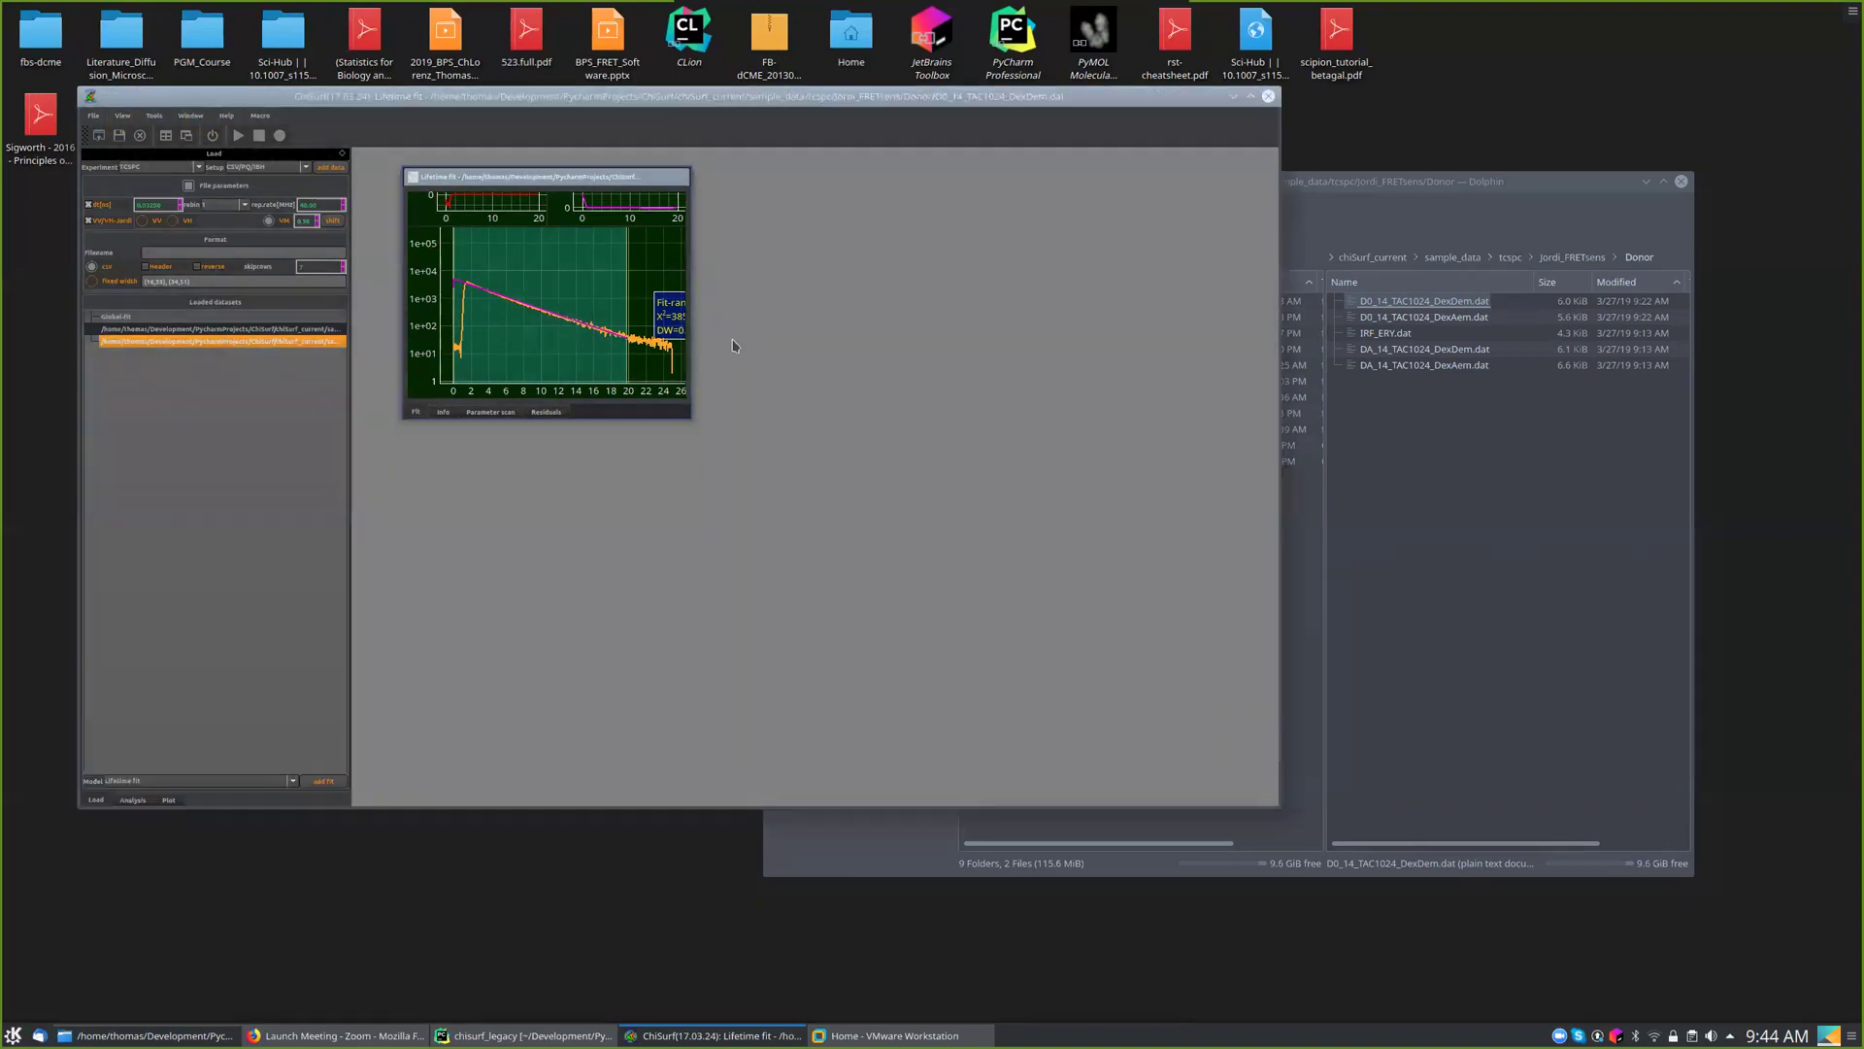
drag(607, 175, 897, 308)
mouse_move(735, 288)
mouse_down()
mouse_move(670, 254)
mouse_move(754, 267)
mouse_up()
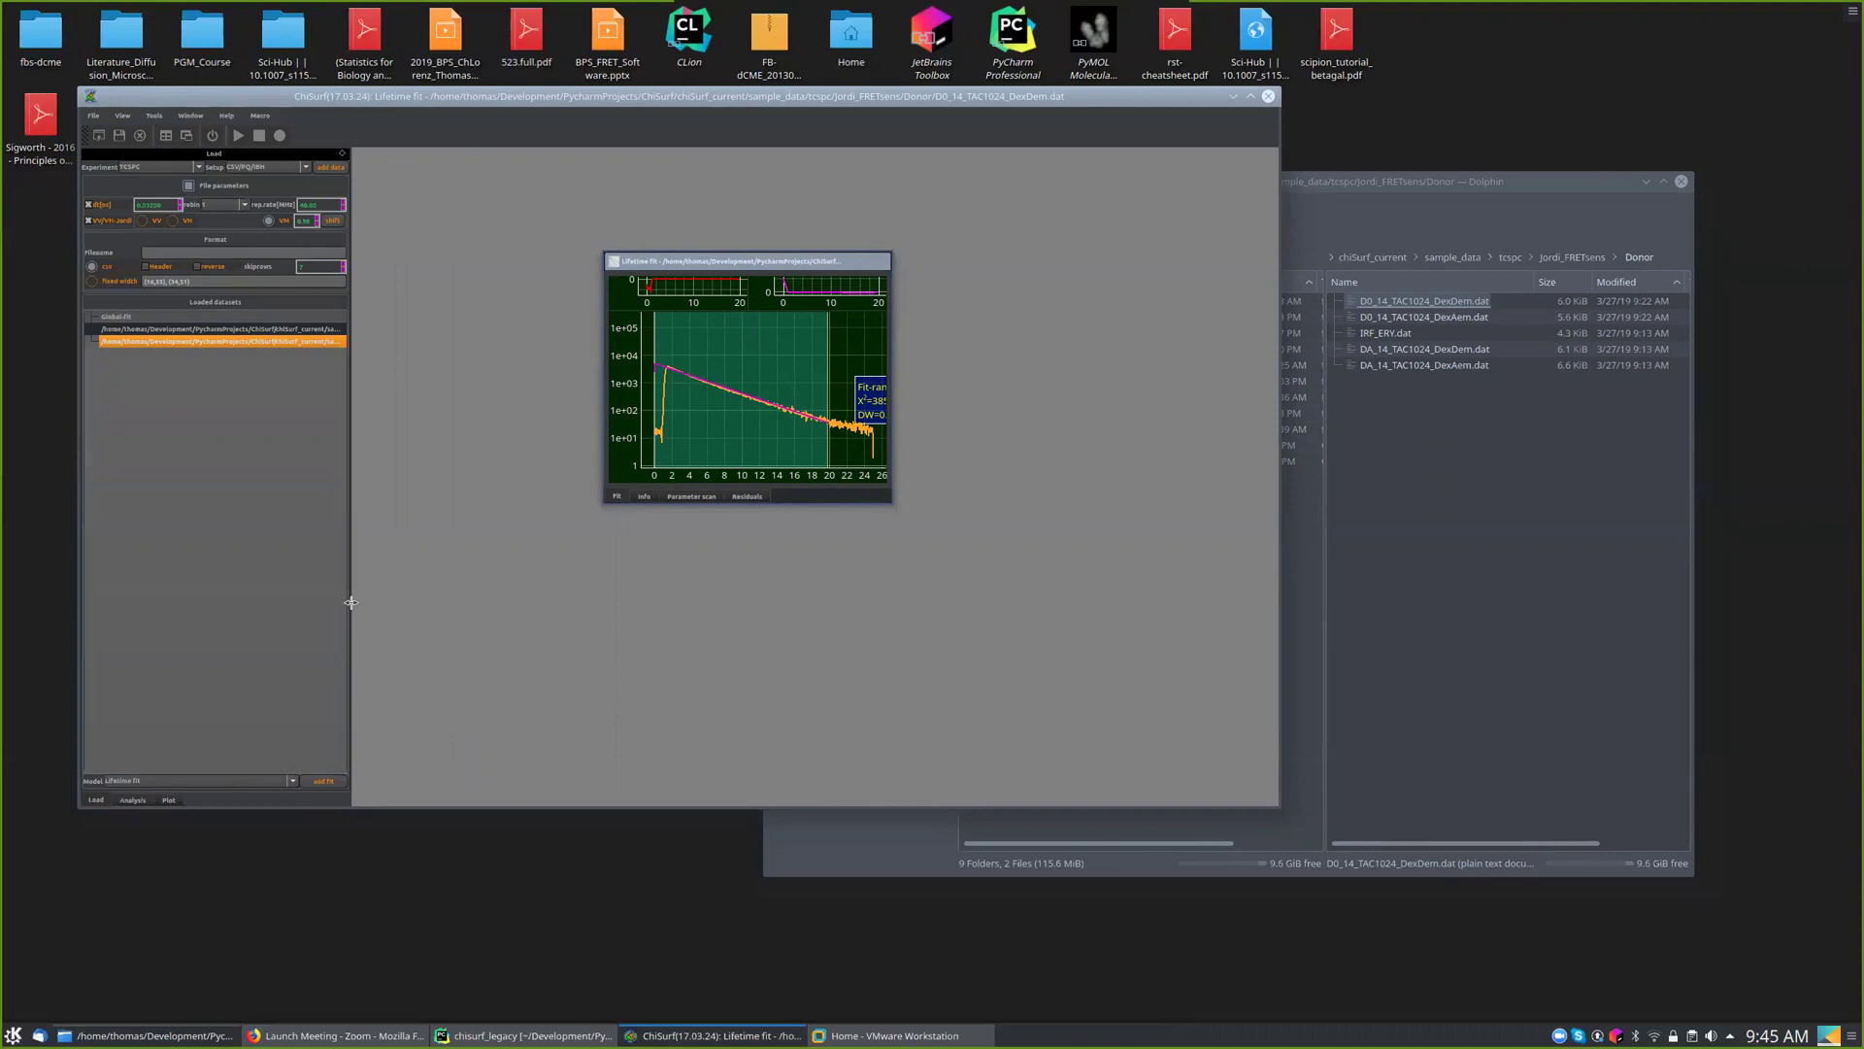
drag(350, 612, 470, 539)
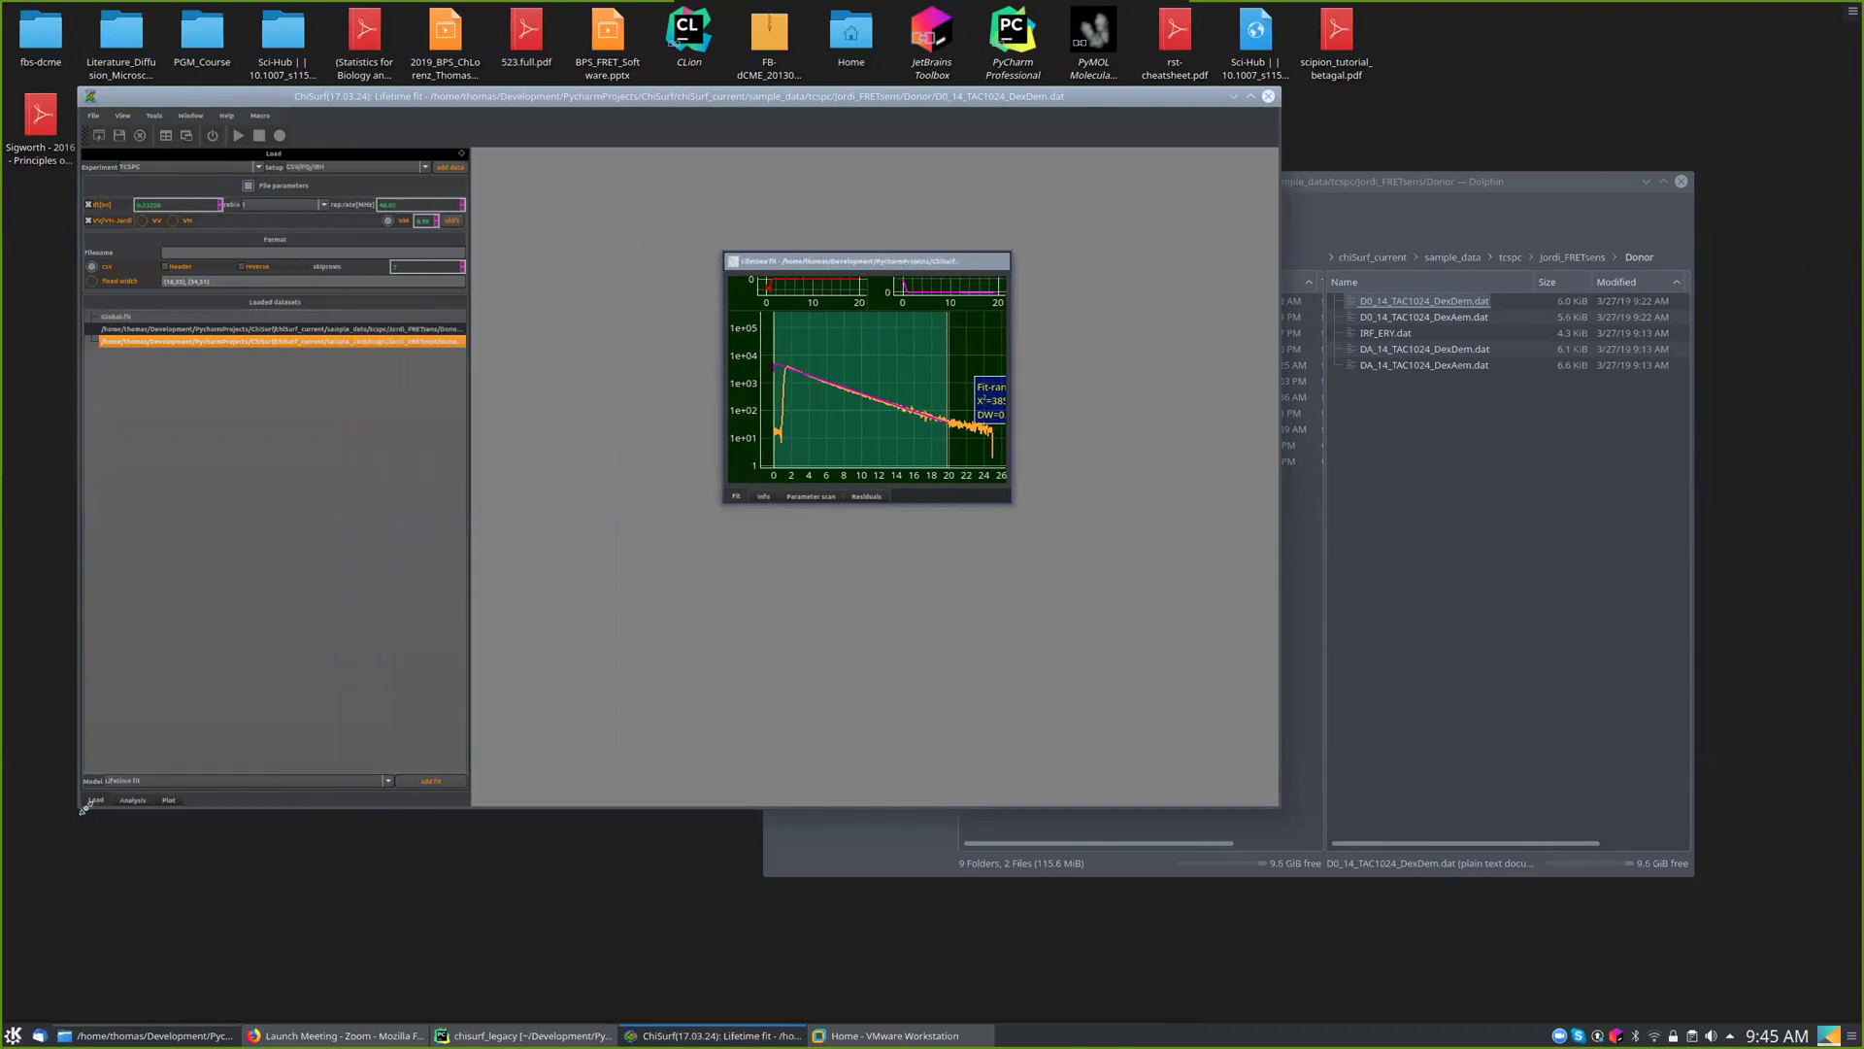
- Compare the data loading settings with the lifetime fit's analysis settings
click(132, 800)
click(95, 800)
click(132, 801)
click(95, 800)
click(132, 800)
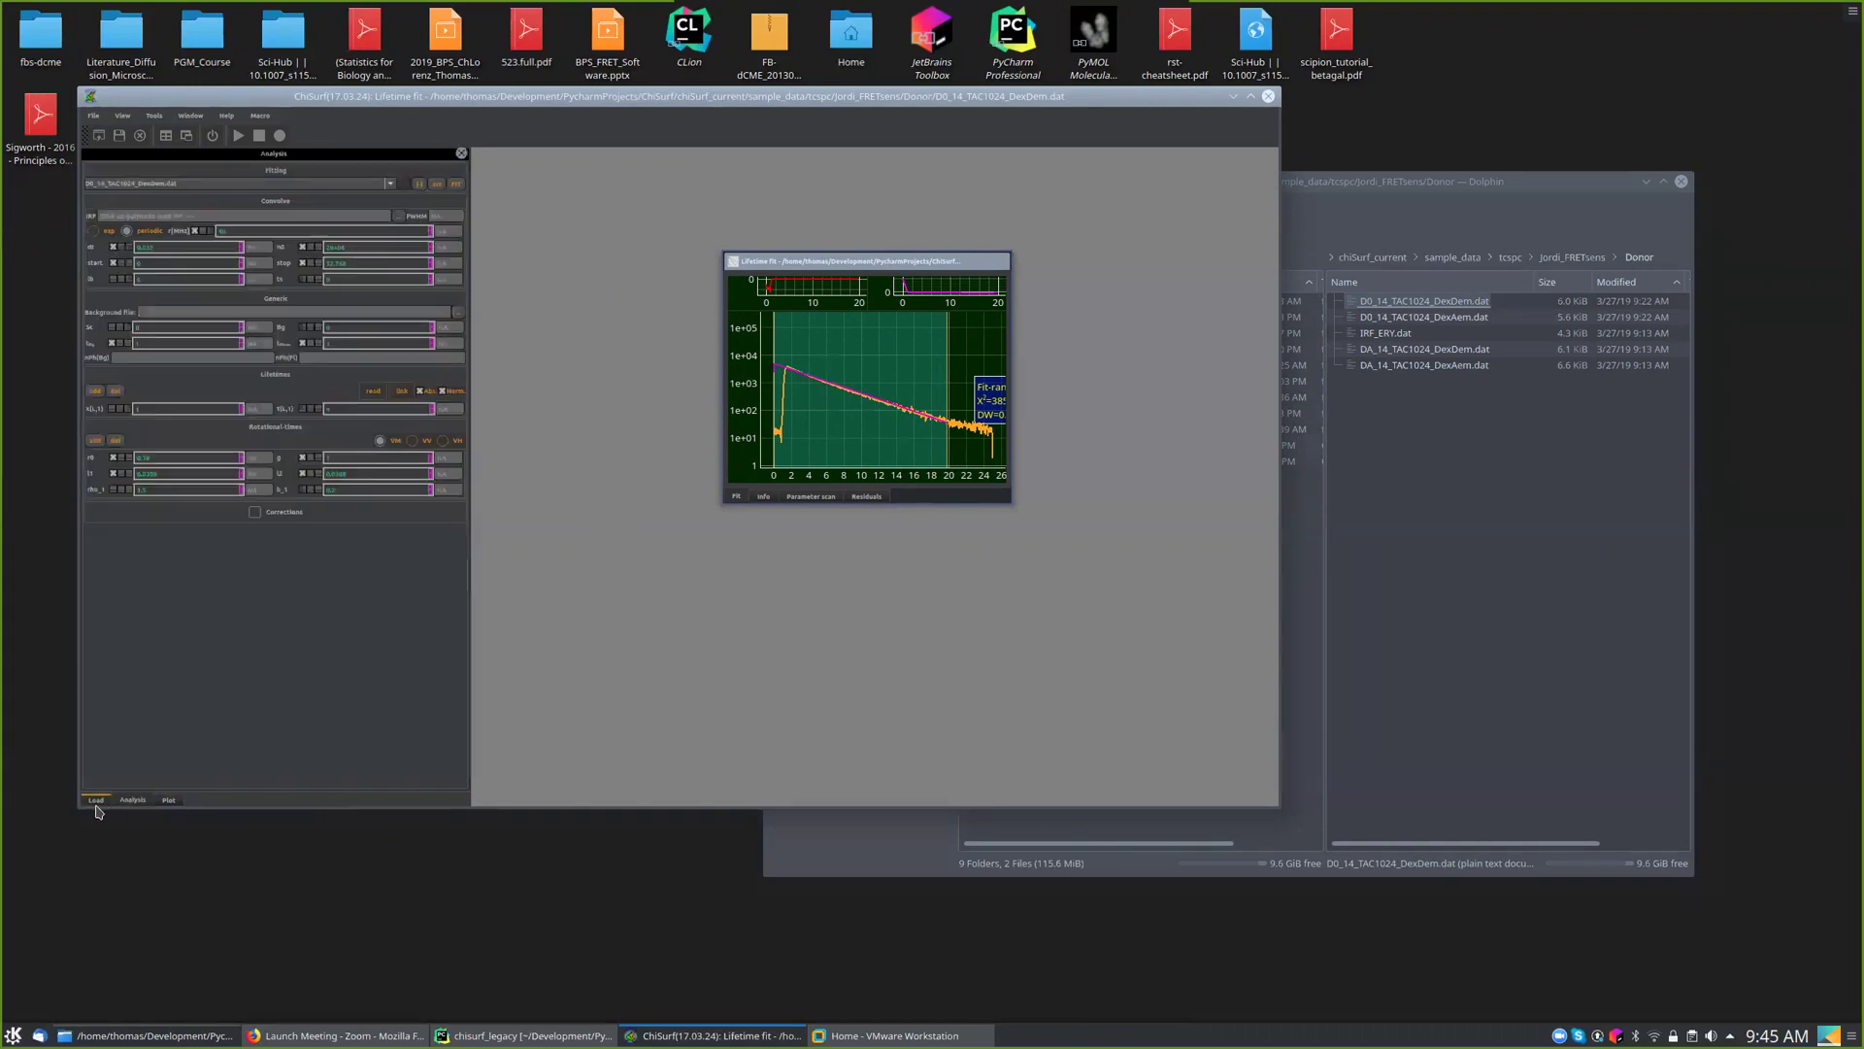
click(97, 800)
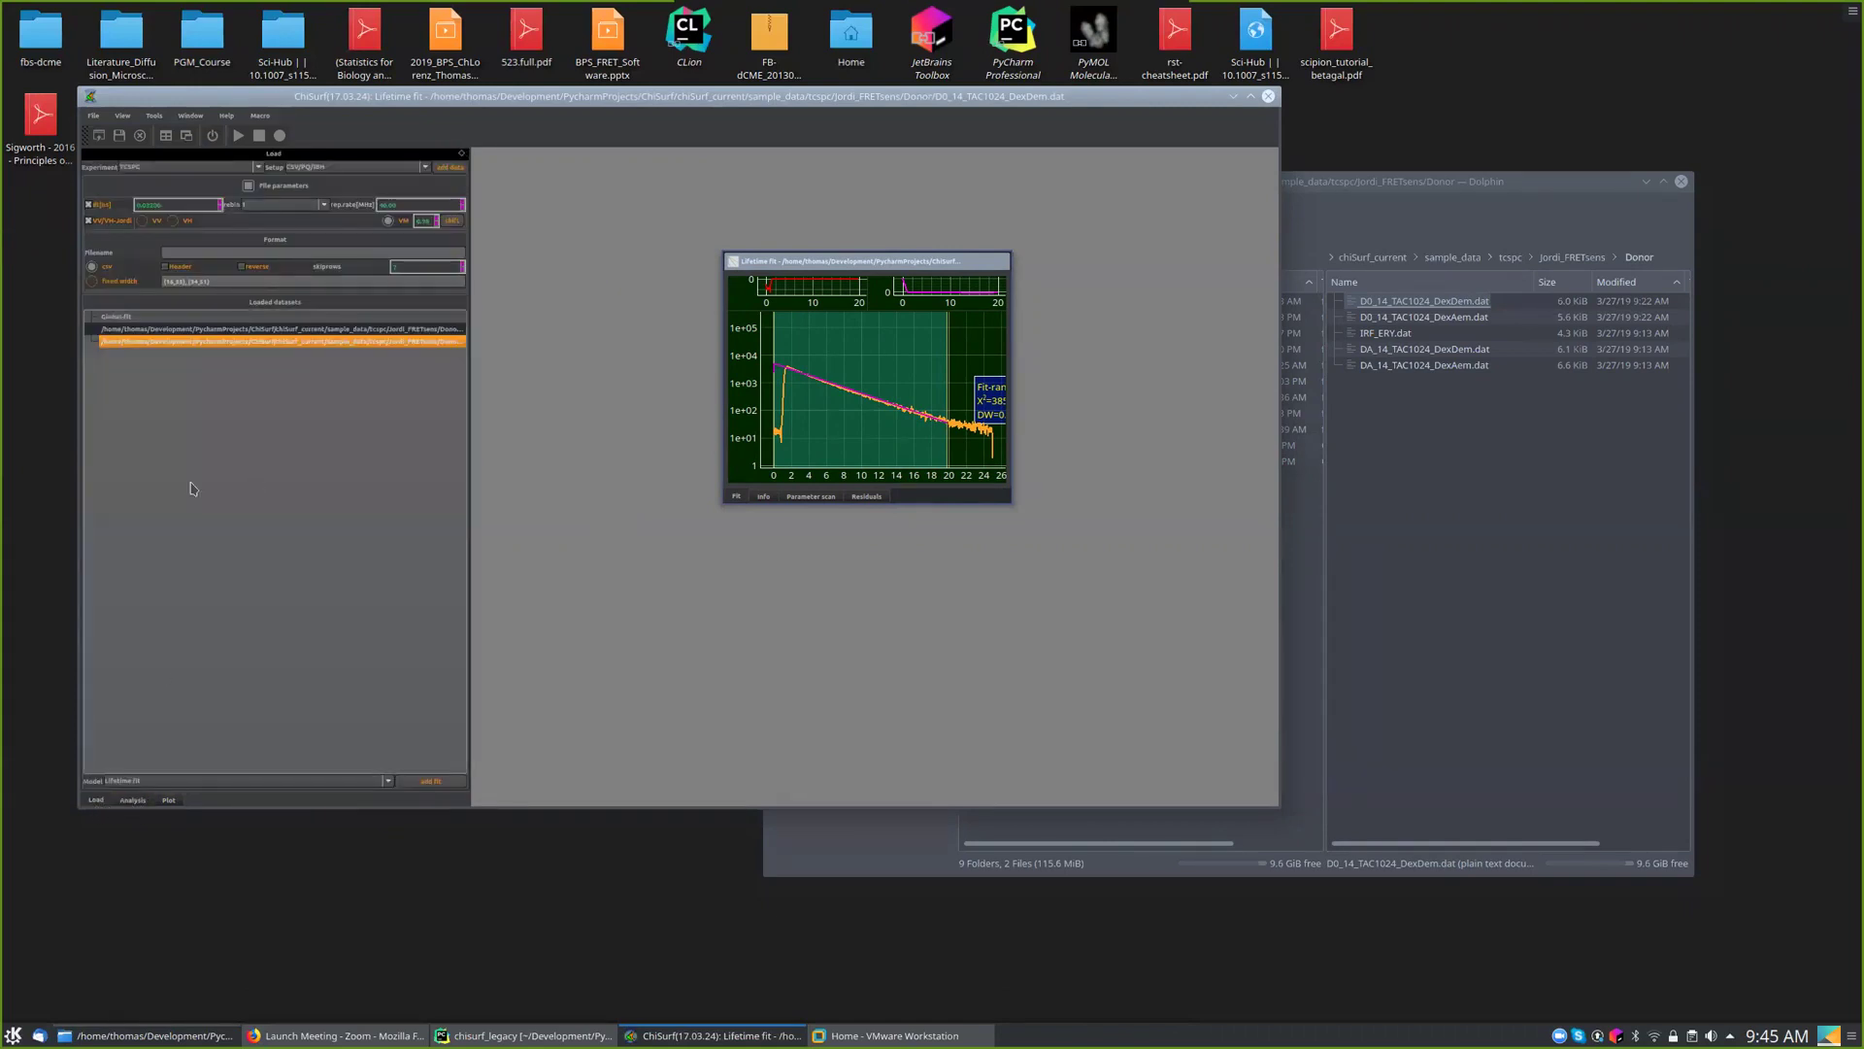
drag(233, 153, 292, 161)
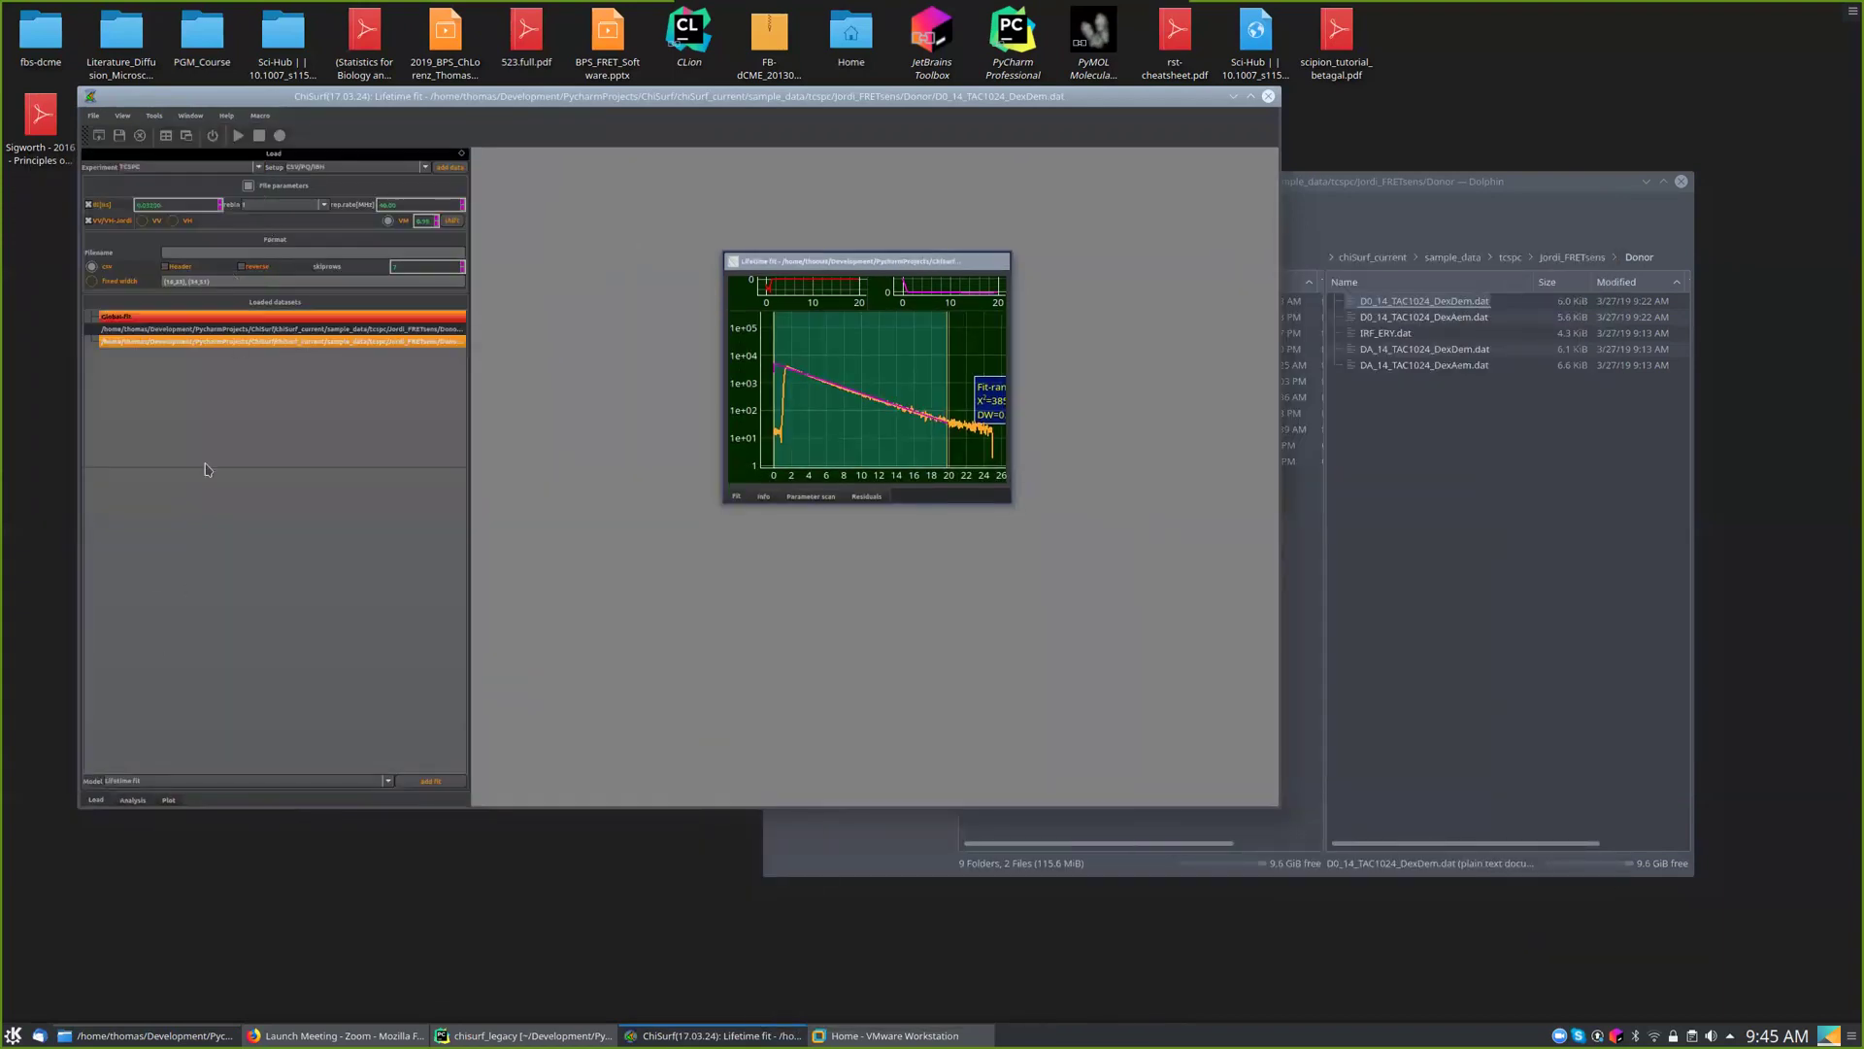
- Show the fit's analysis settings, shift the fit window closer to them, and display the plot options
click(132, 799)
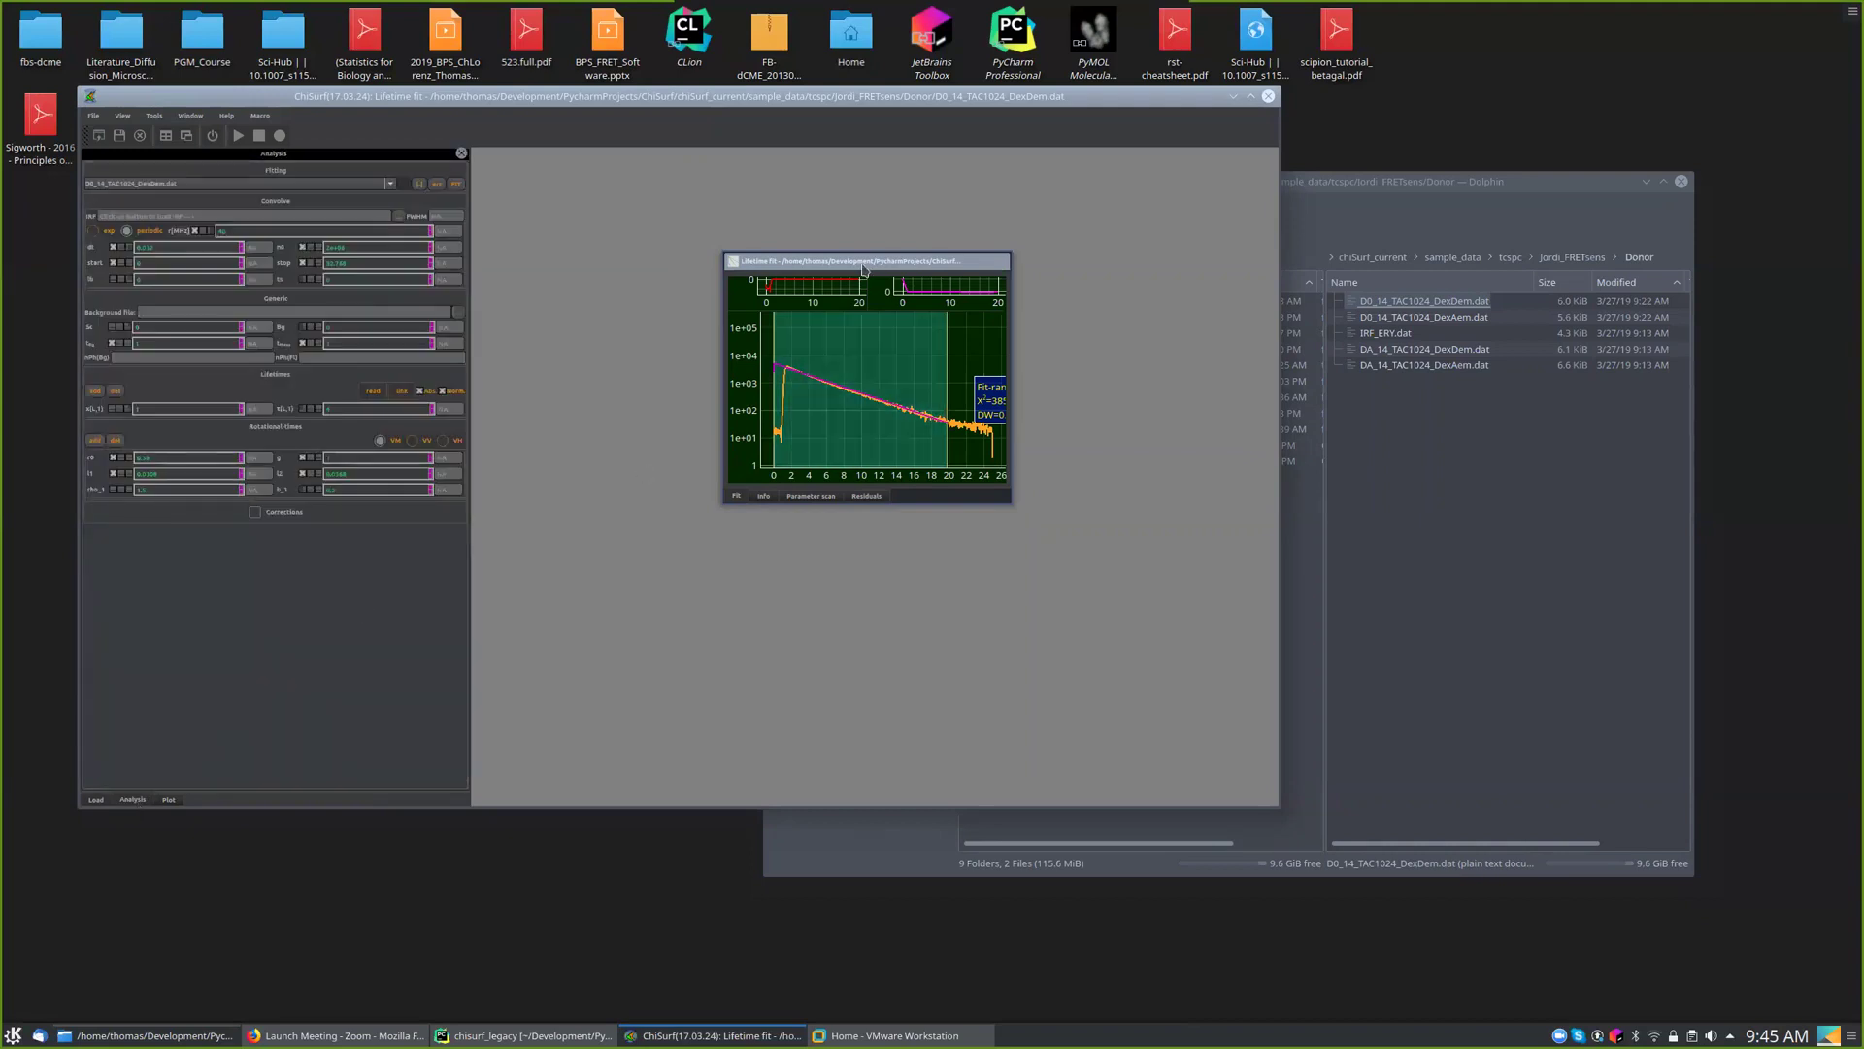
drag(828, 264, 733, 257)
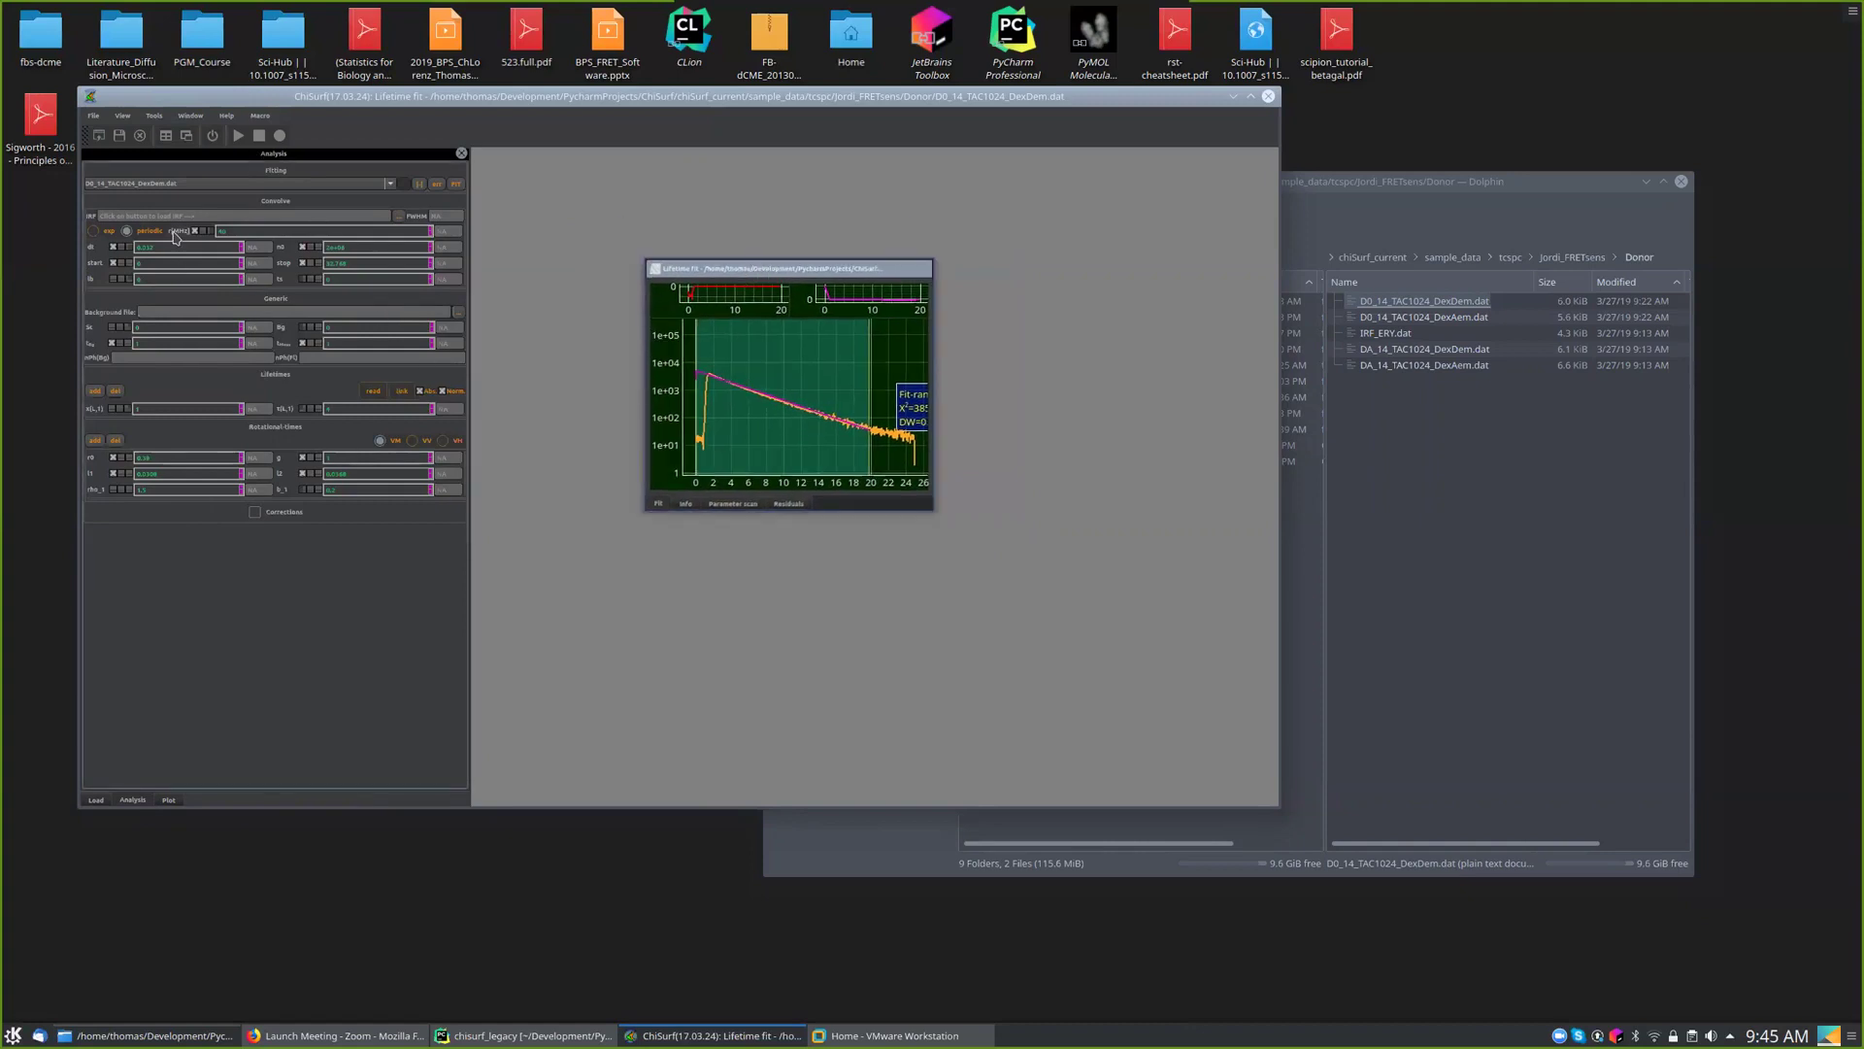
click(168, 800)
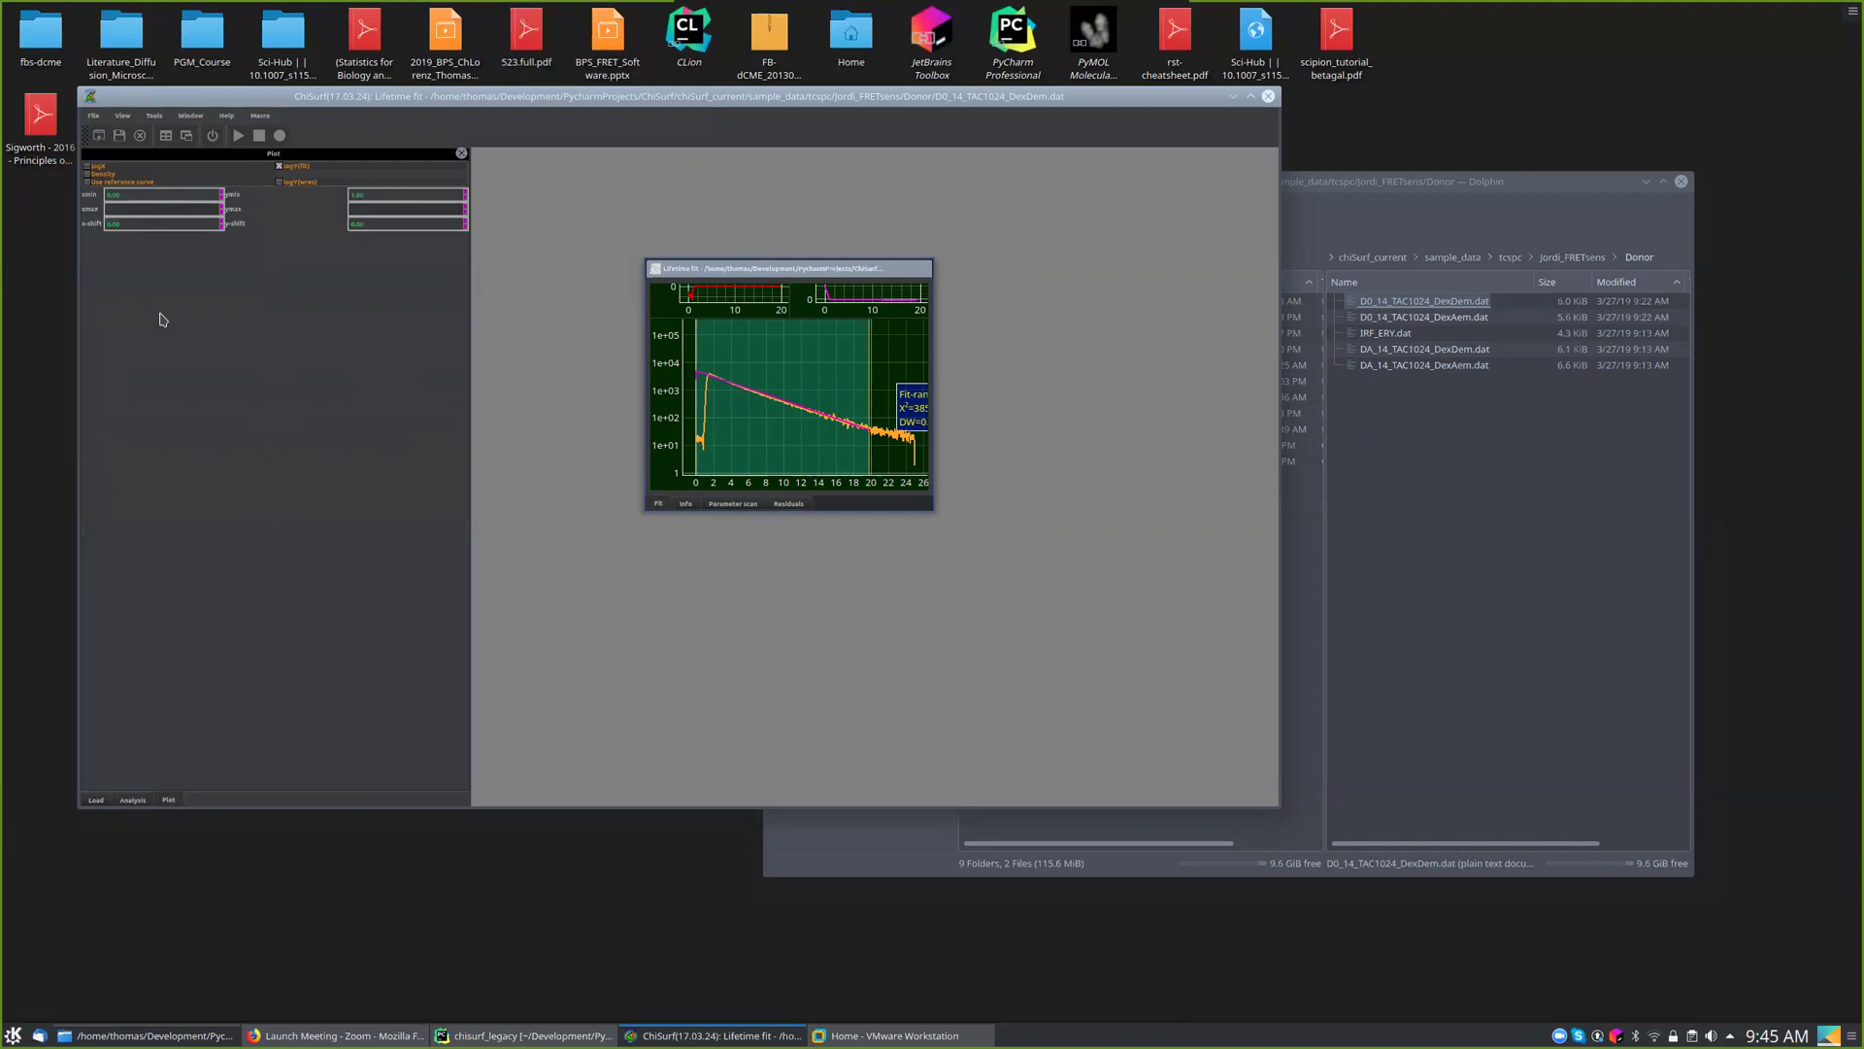
- Try the decay plot's logarithmic and linear axis scaling, and return to the fit's analysis settings
click(87, 167)
click(88, 167)
click(88, 167)
click(87, 167)
click(280, 167)
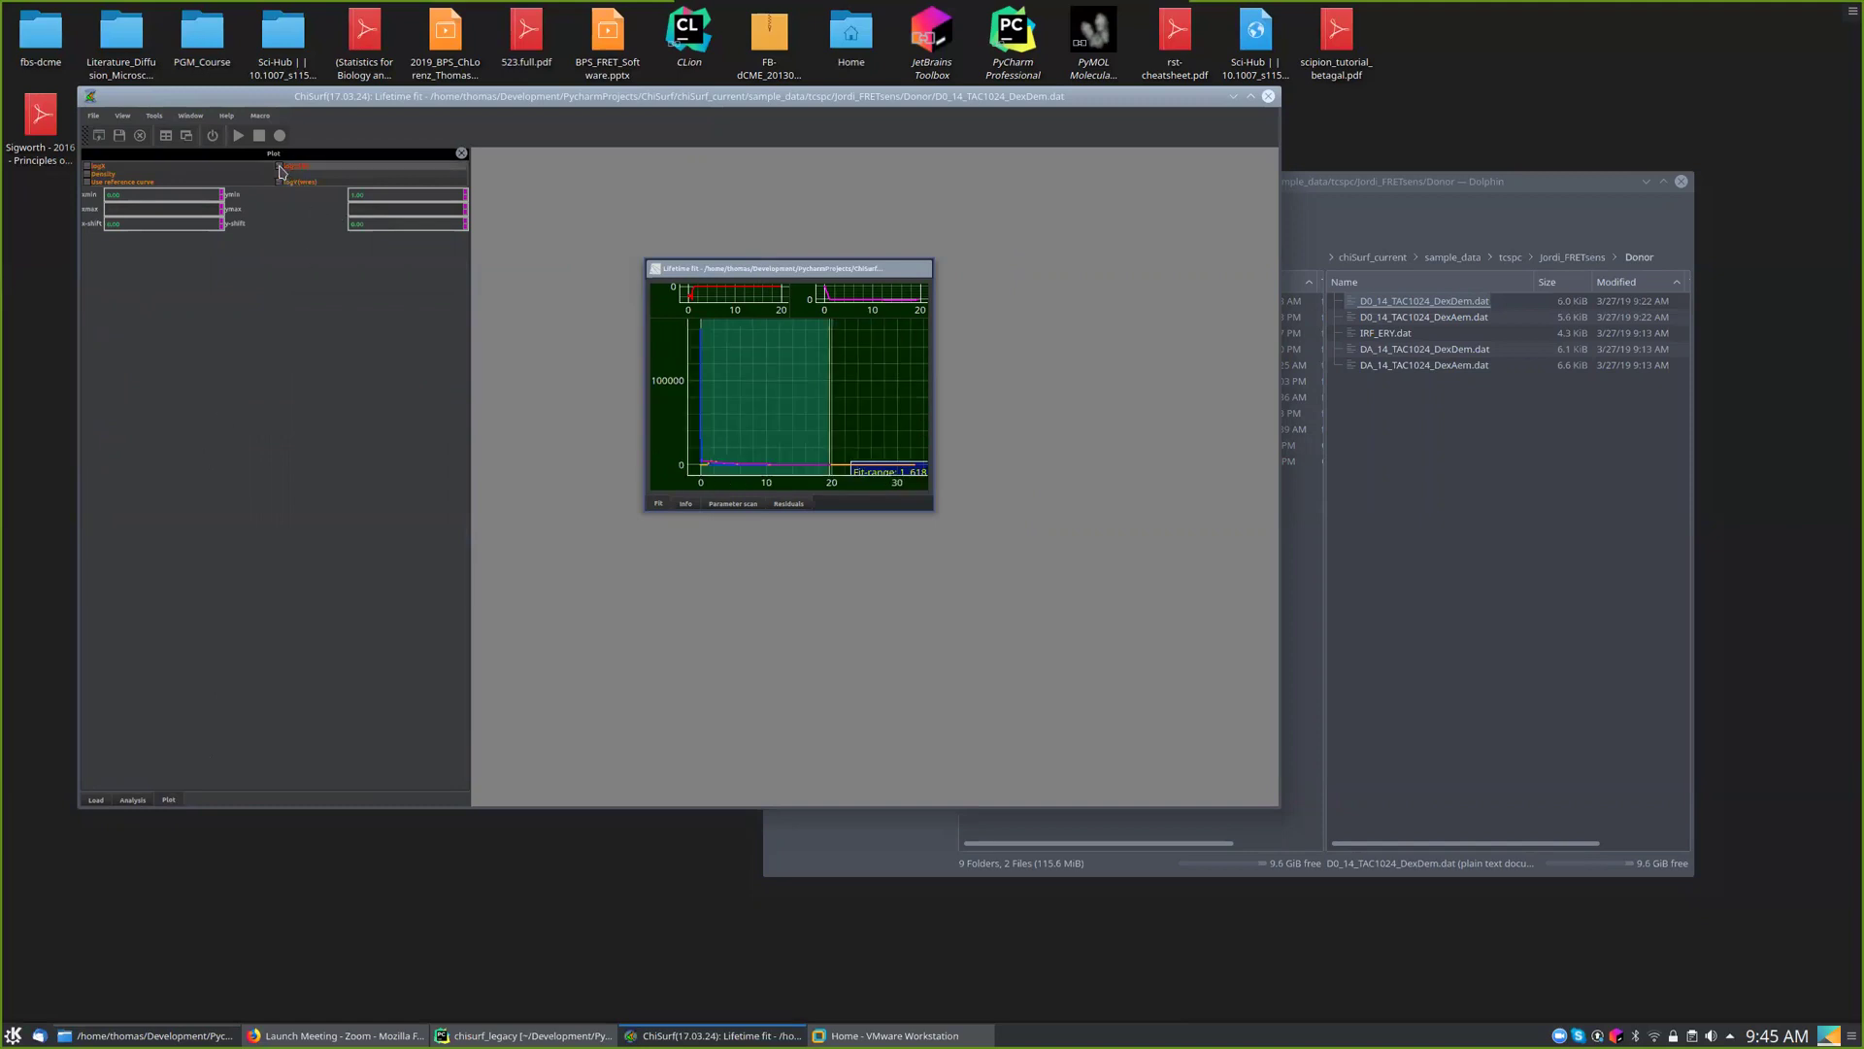
click(134, 800)
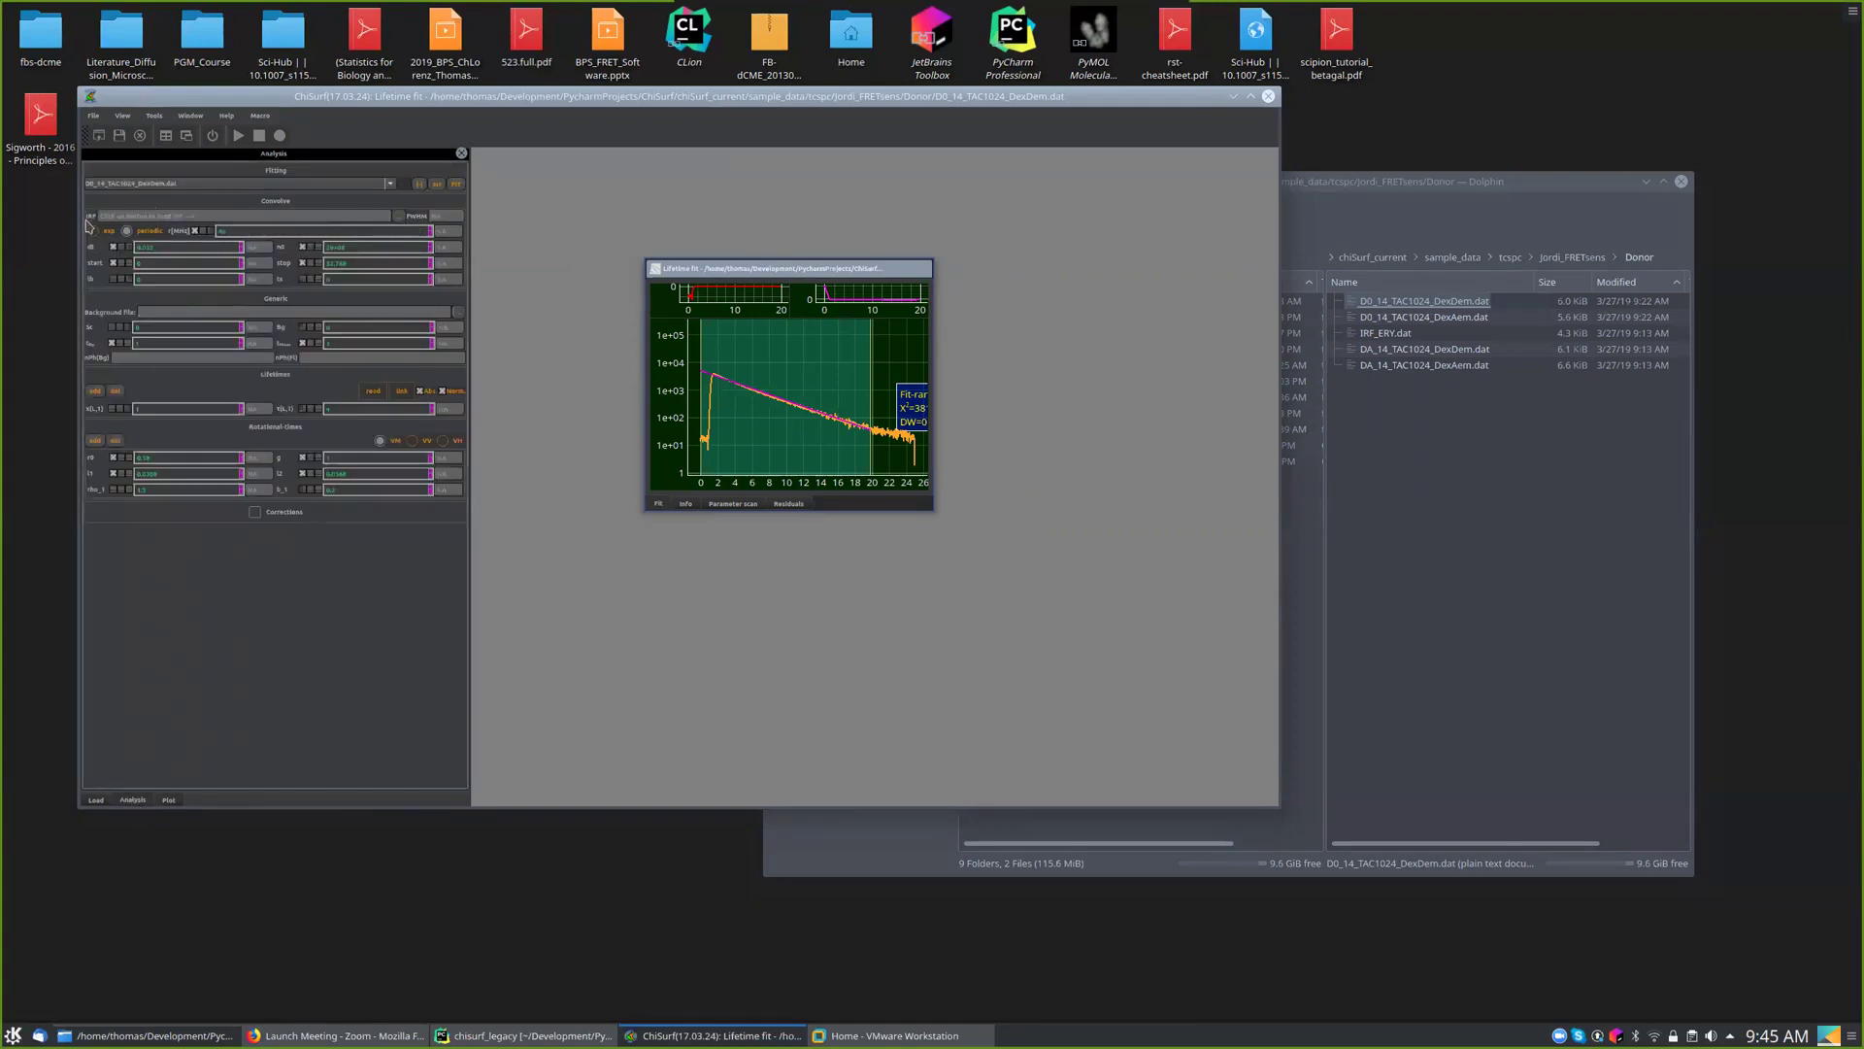
- Shift the fit window slightly and adjust both limits of the decay plot's fit range to about channels 19 to 680
drag(763, 273, 779, 294)
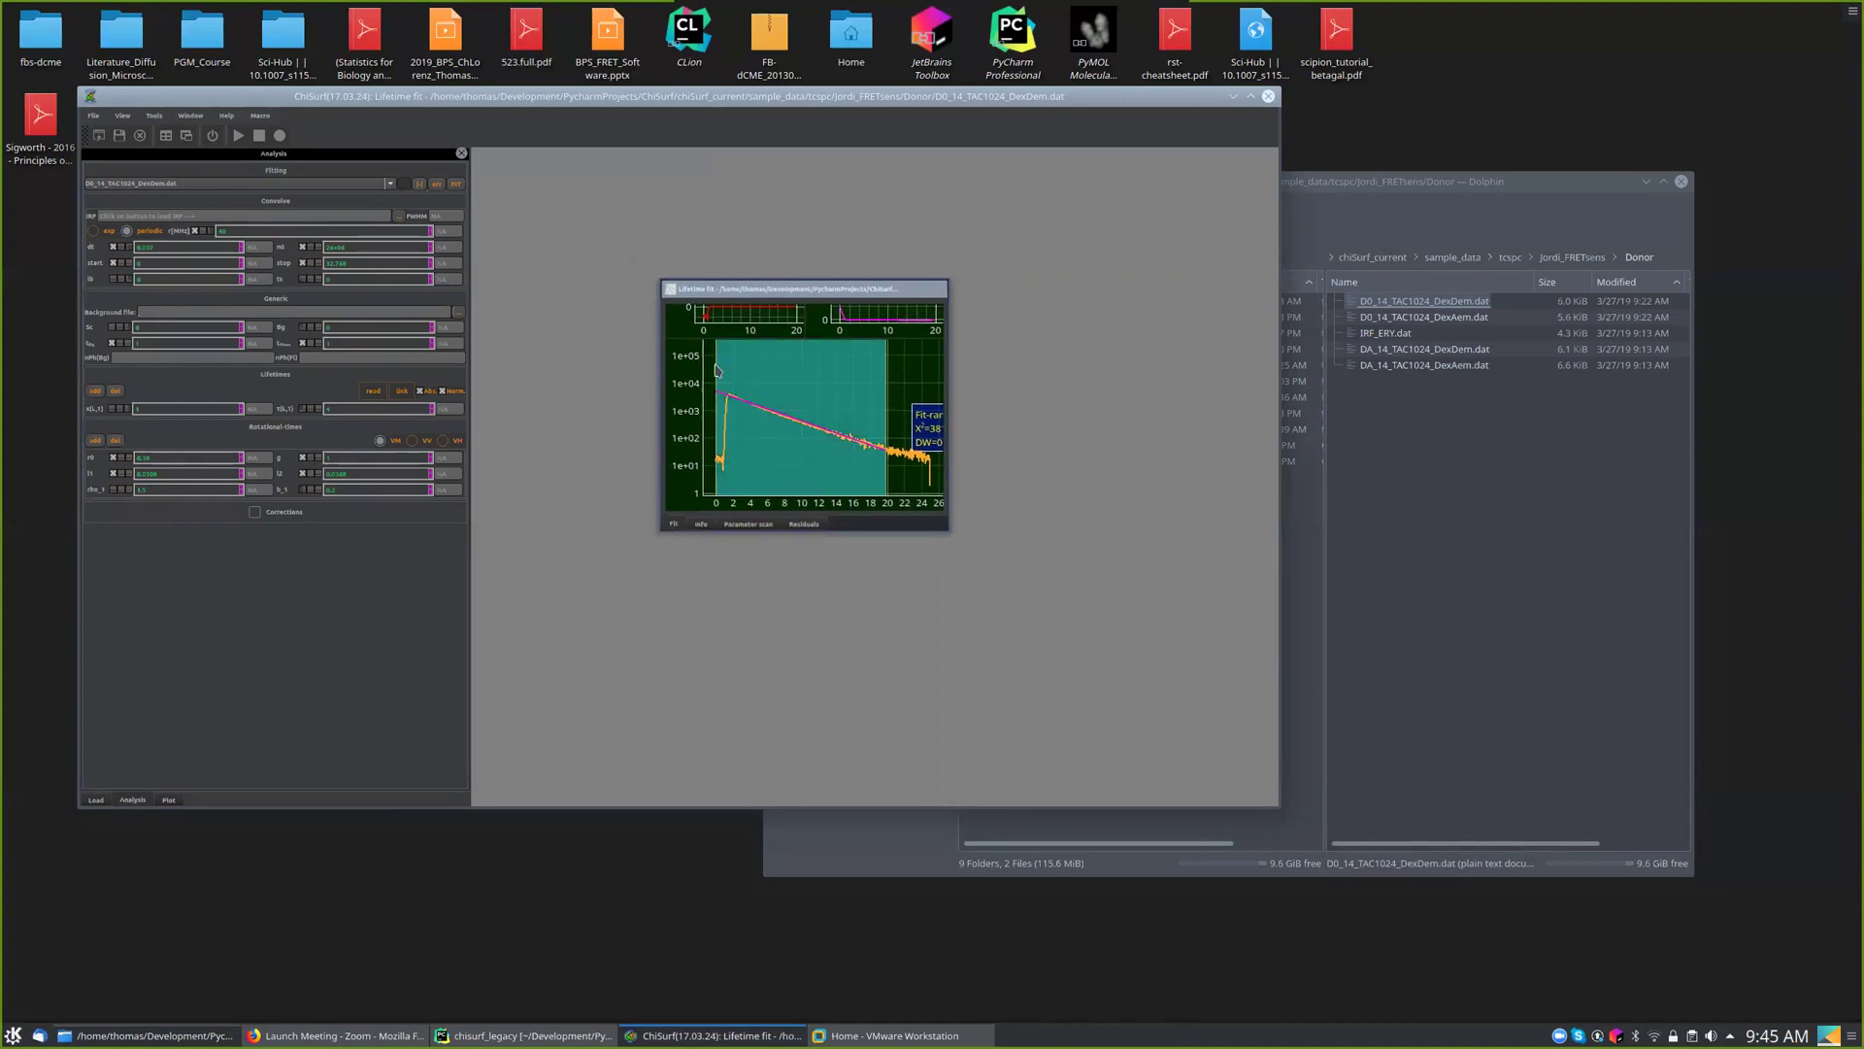
drag(886, 442, 902, 442)
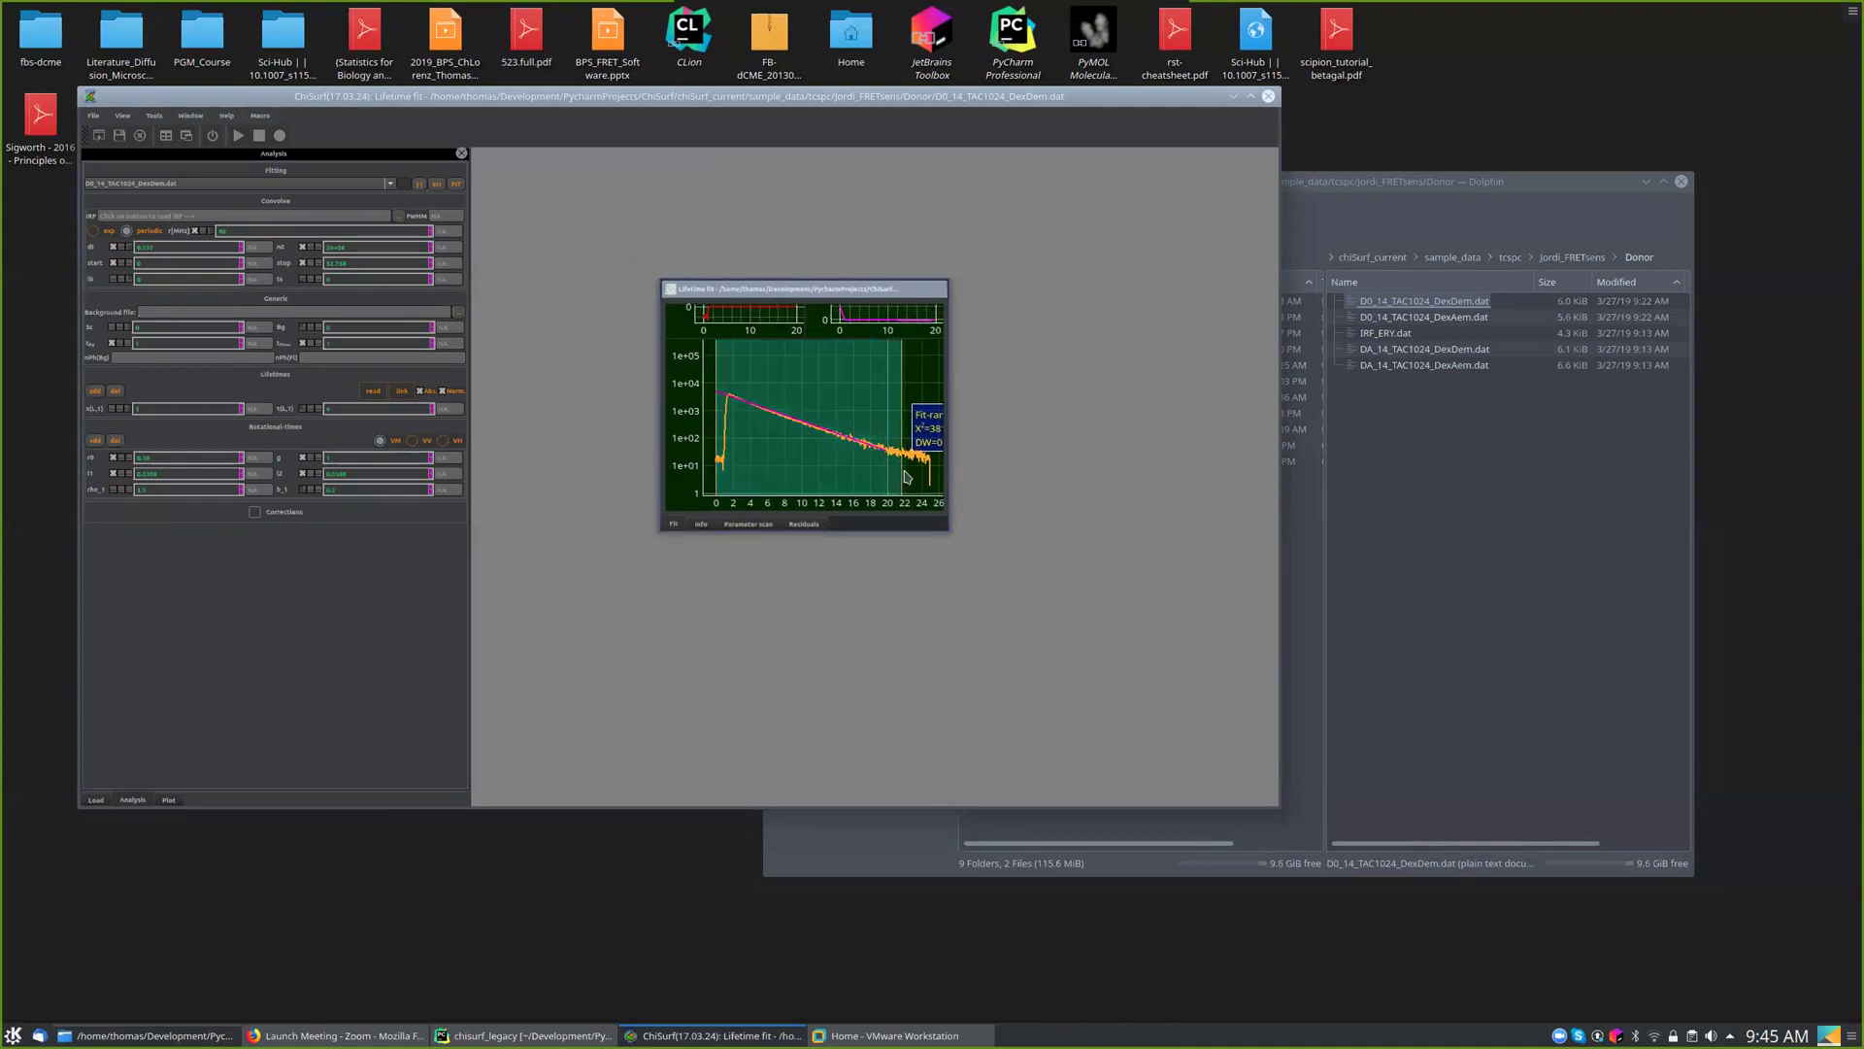
drag(715, 447, 721, 446)
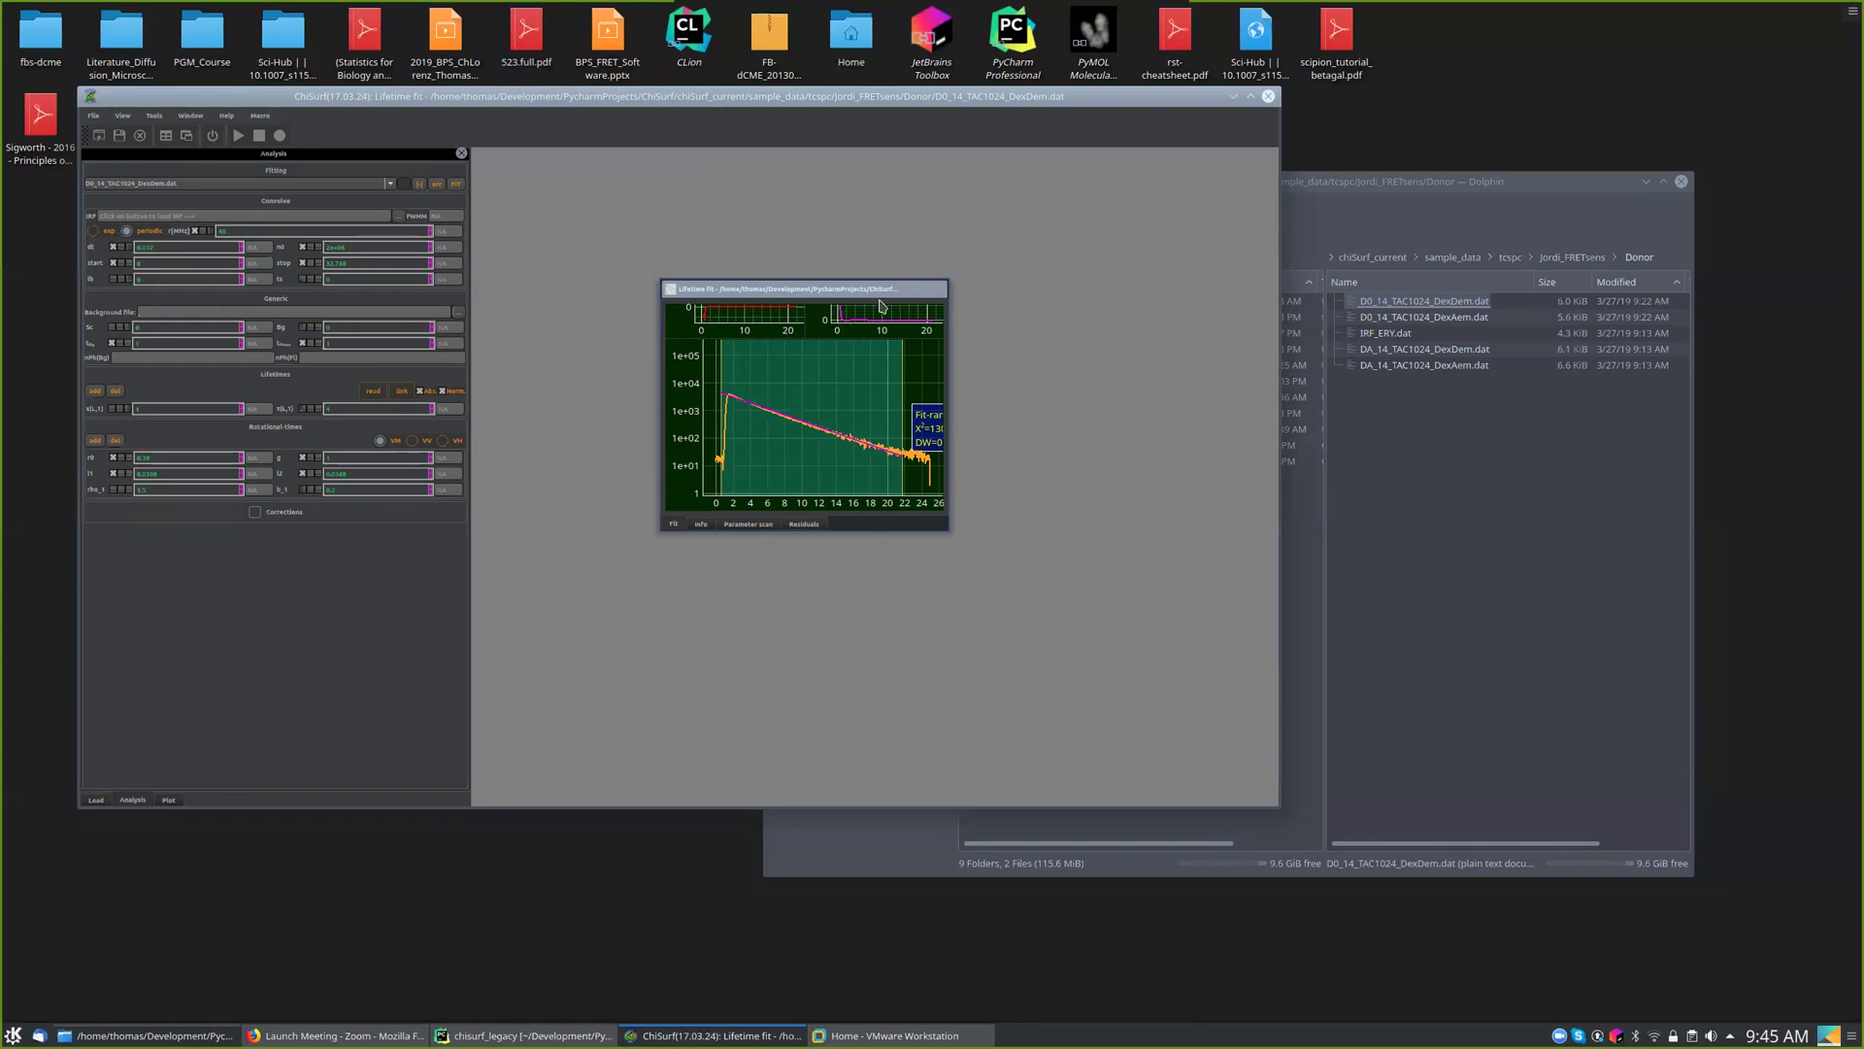
- Enlarge the fit window and rescale the decay plot so the whole decay and the fit statistics are in view
drag(947, 532, 1091, 585)
scroll(1048, 518, down, 2)
scroll(1048, 518, up, 4)
scroll(1048, 502, down, 2)
scroll(1053, 500, up, 2)
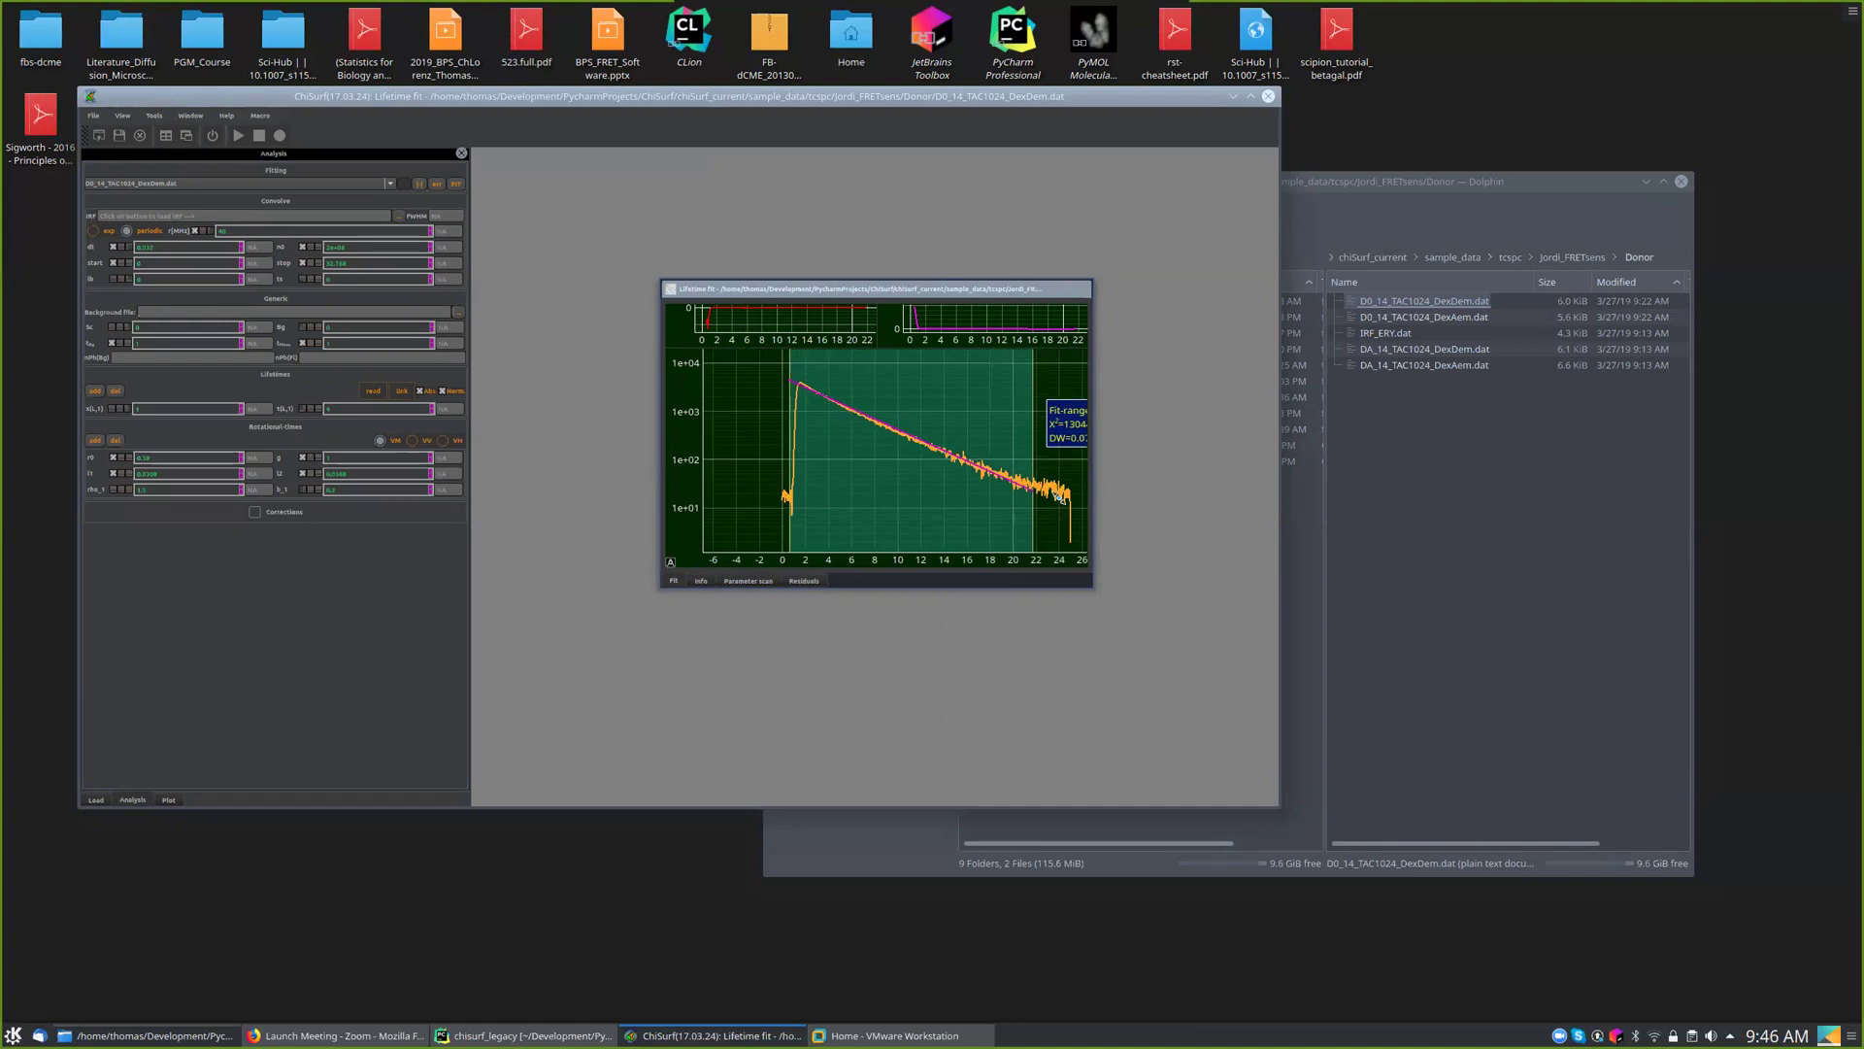
drag(1063, 491, 1018, 540)
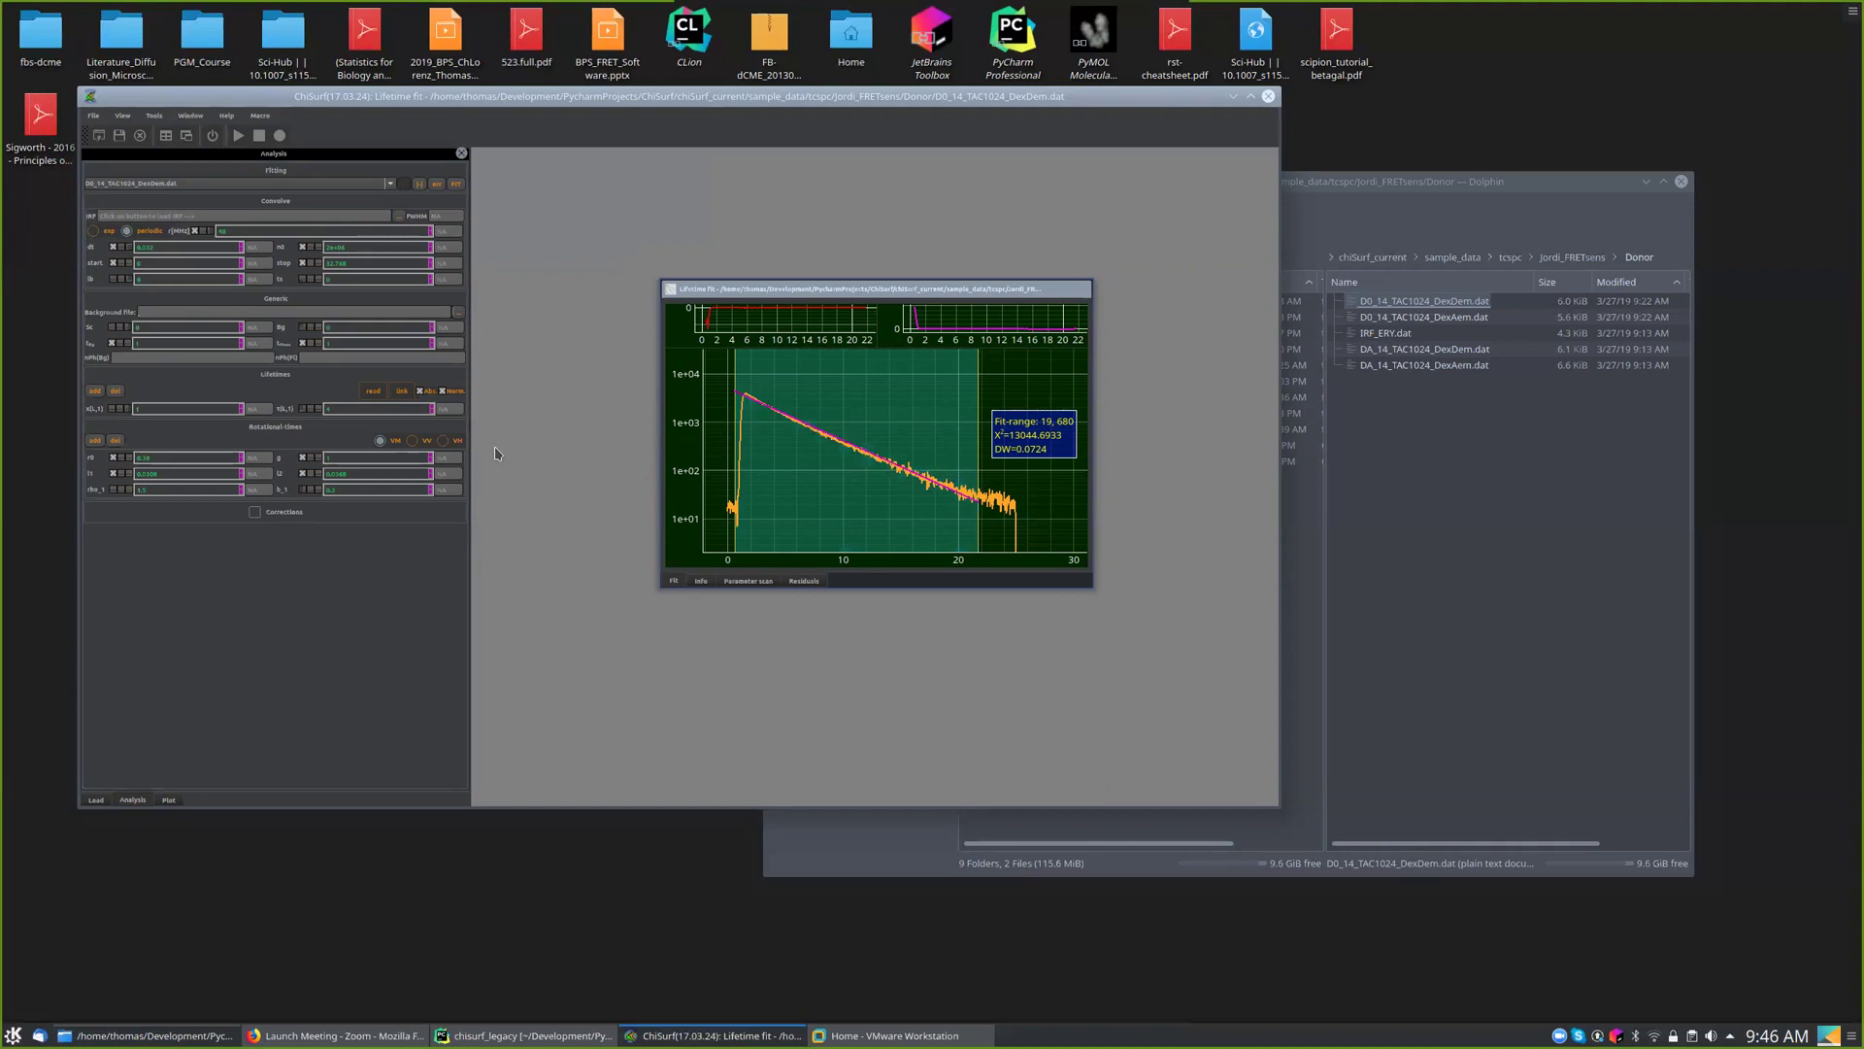
- Look through the available fits, keeping D0_14_TAC1024_DexDem.dat as the selected fit
click(389, 187)
click(389, 187)
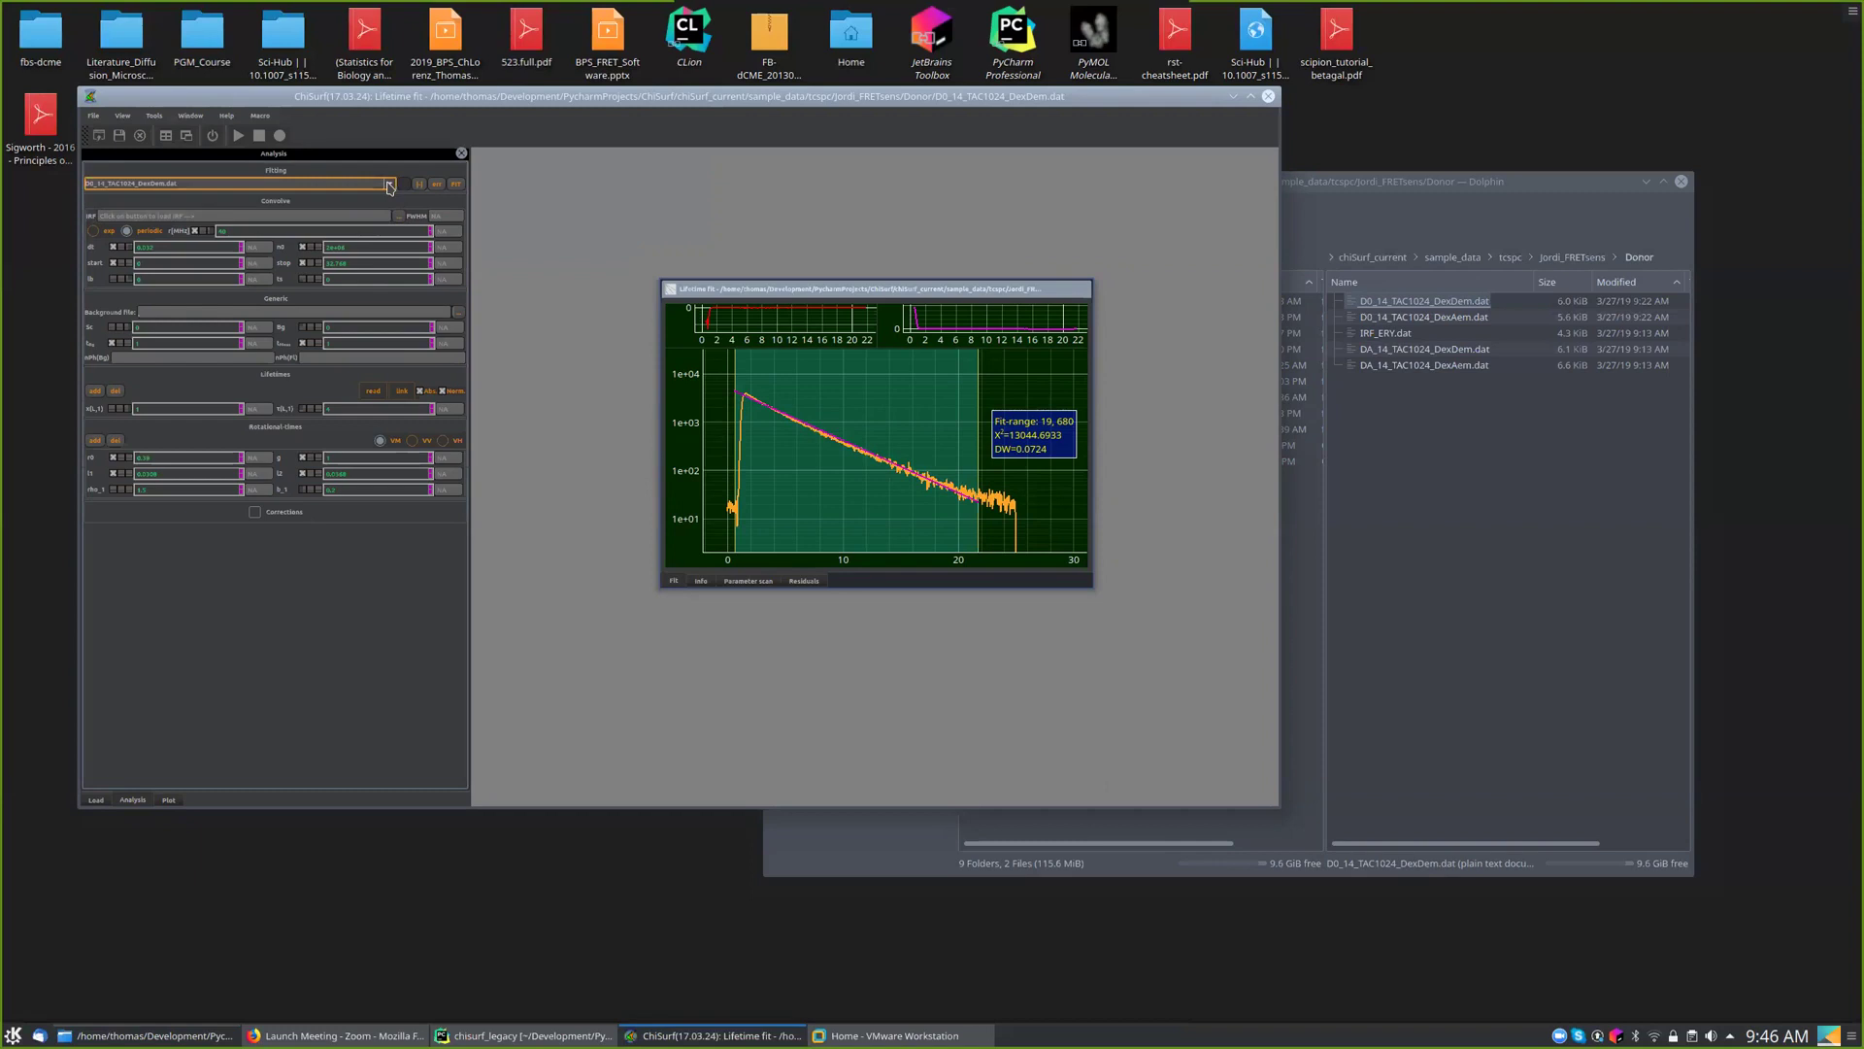
click(390, 188)
click(389, 188)
click(390, 188)
click(389, 187)
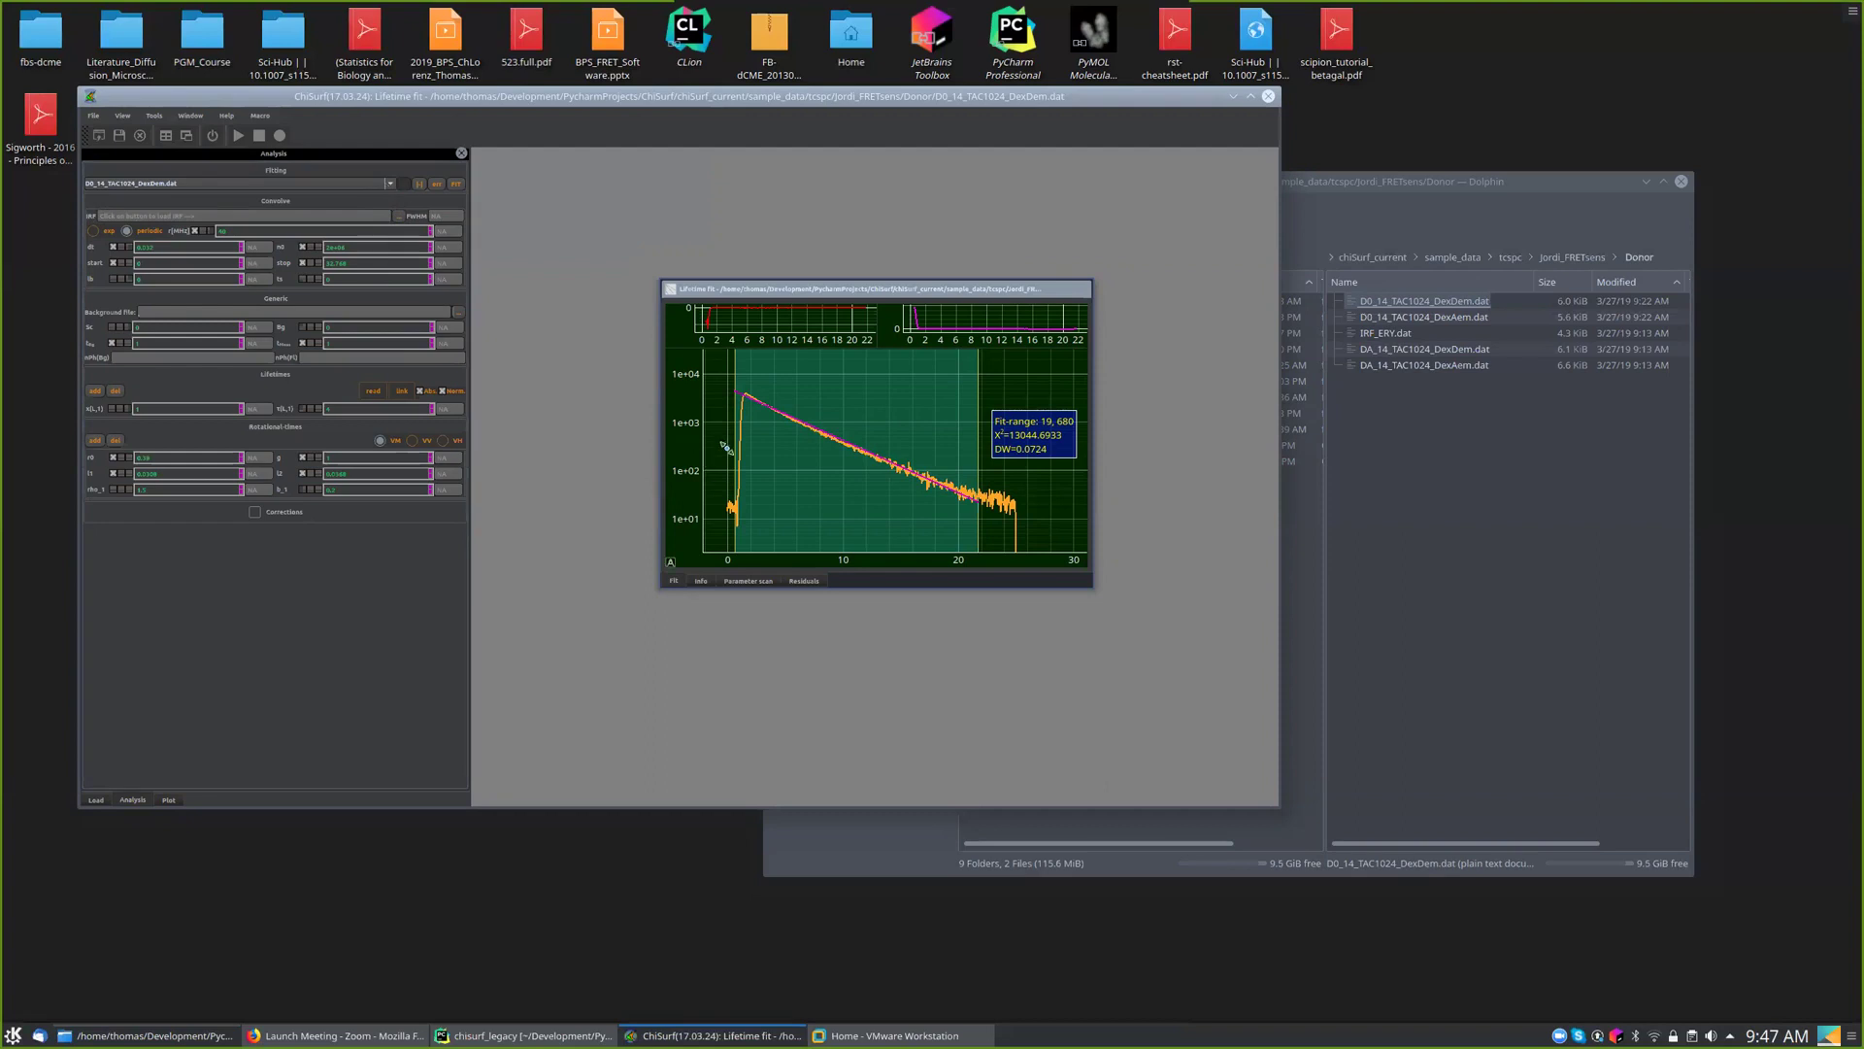
click(365, 187)
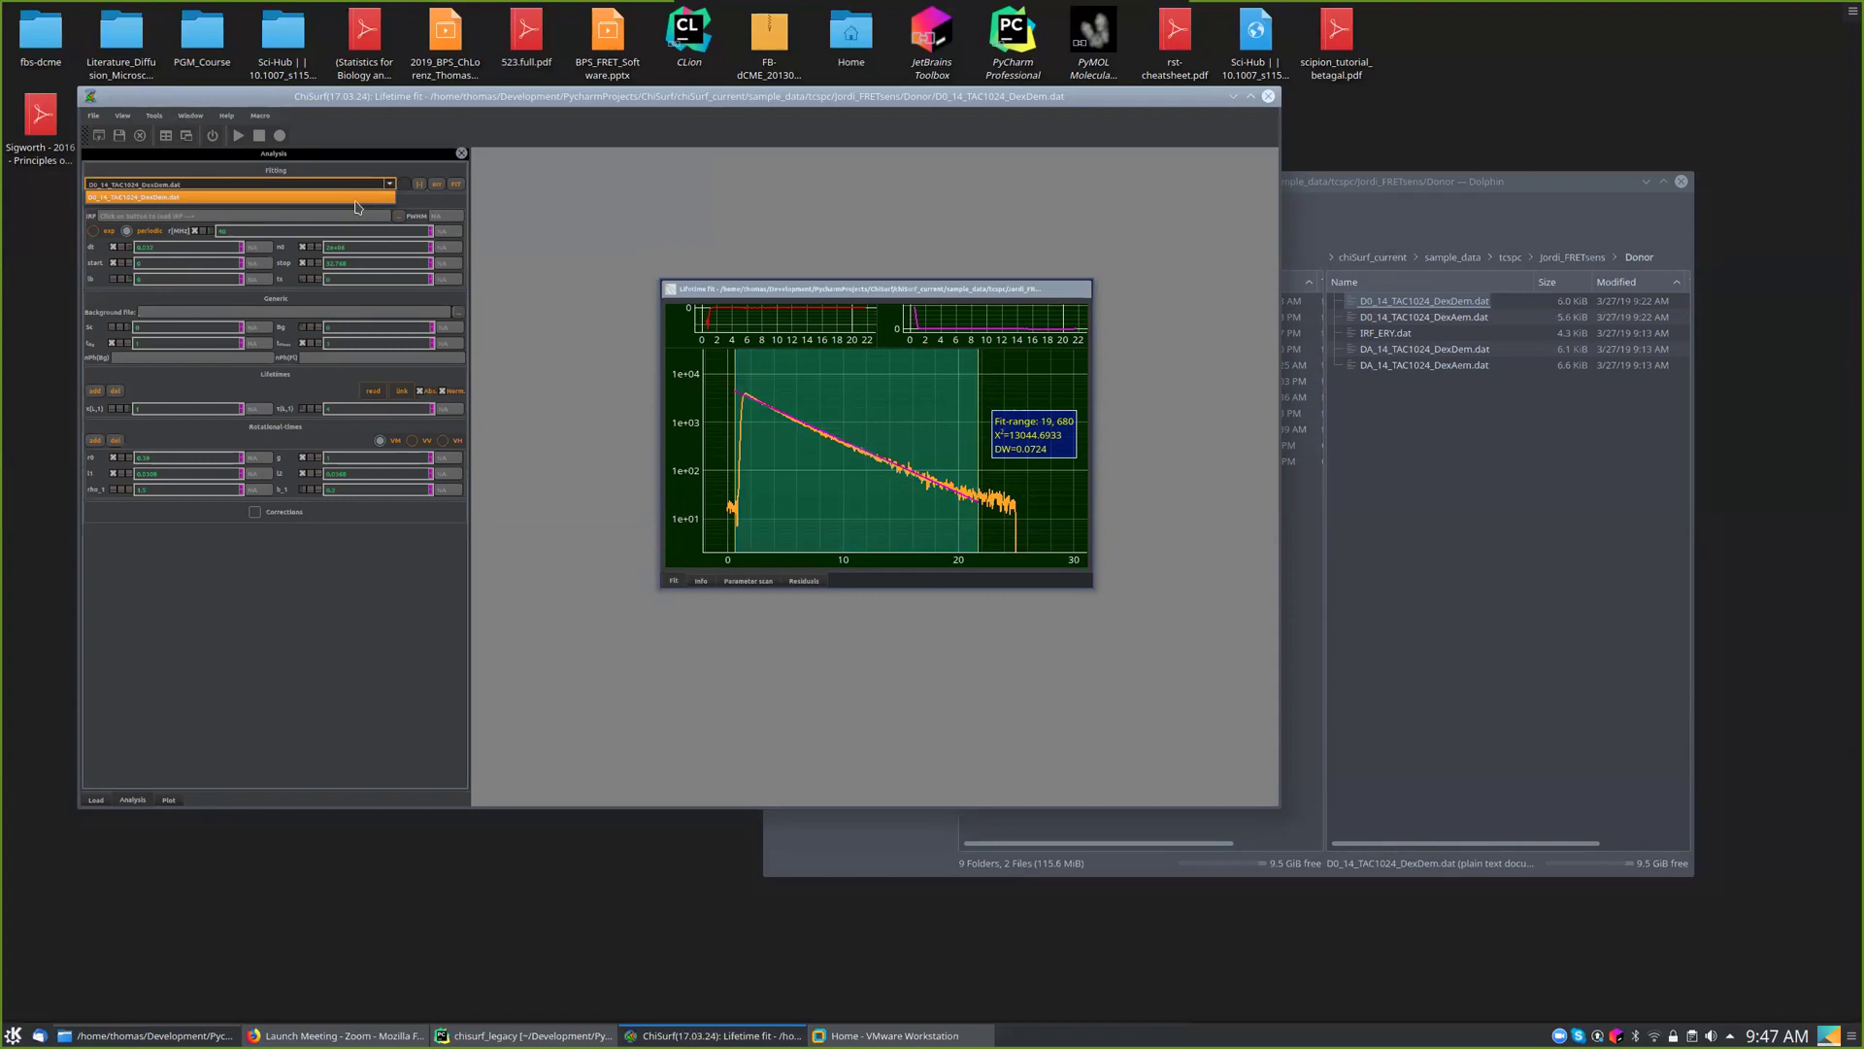
click(378, 194)
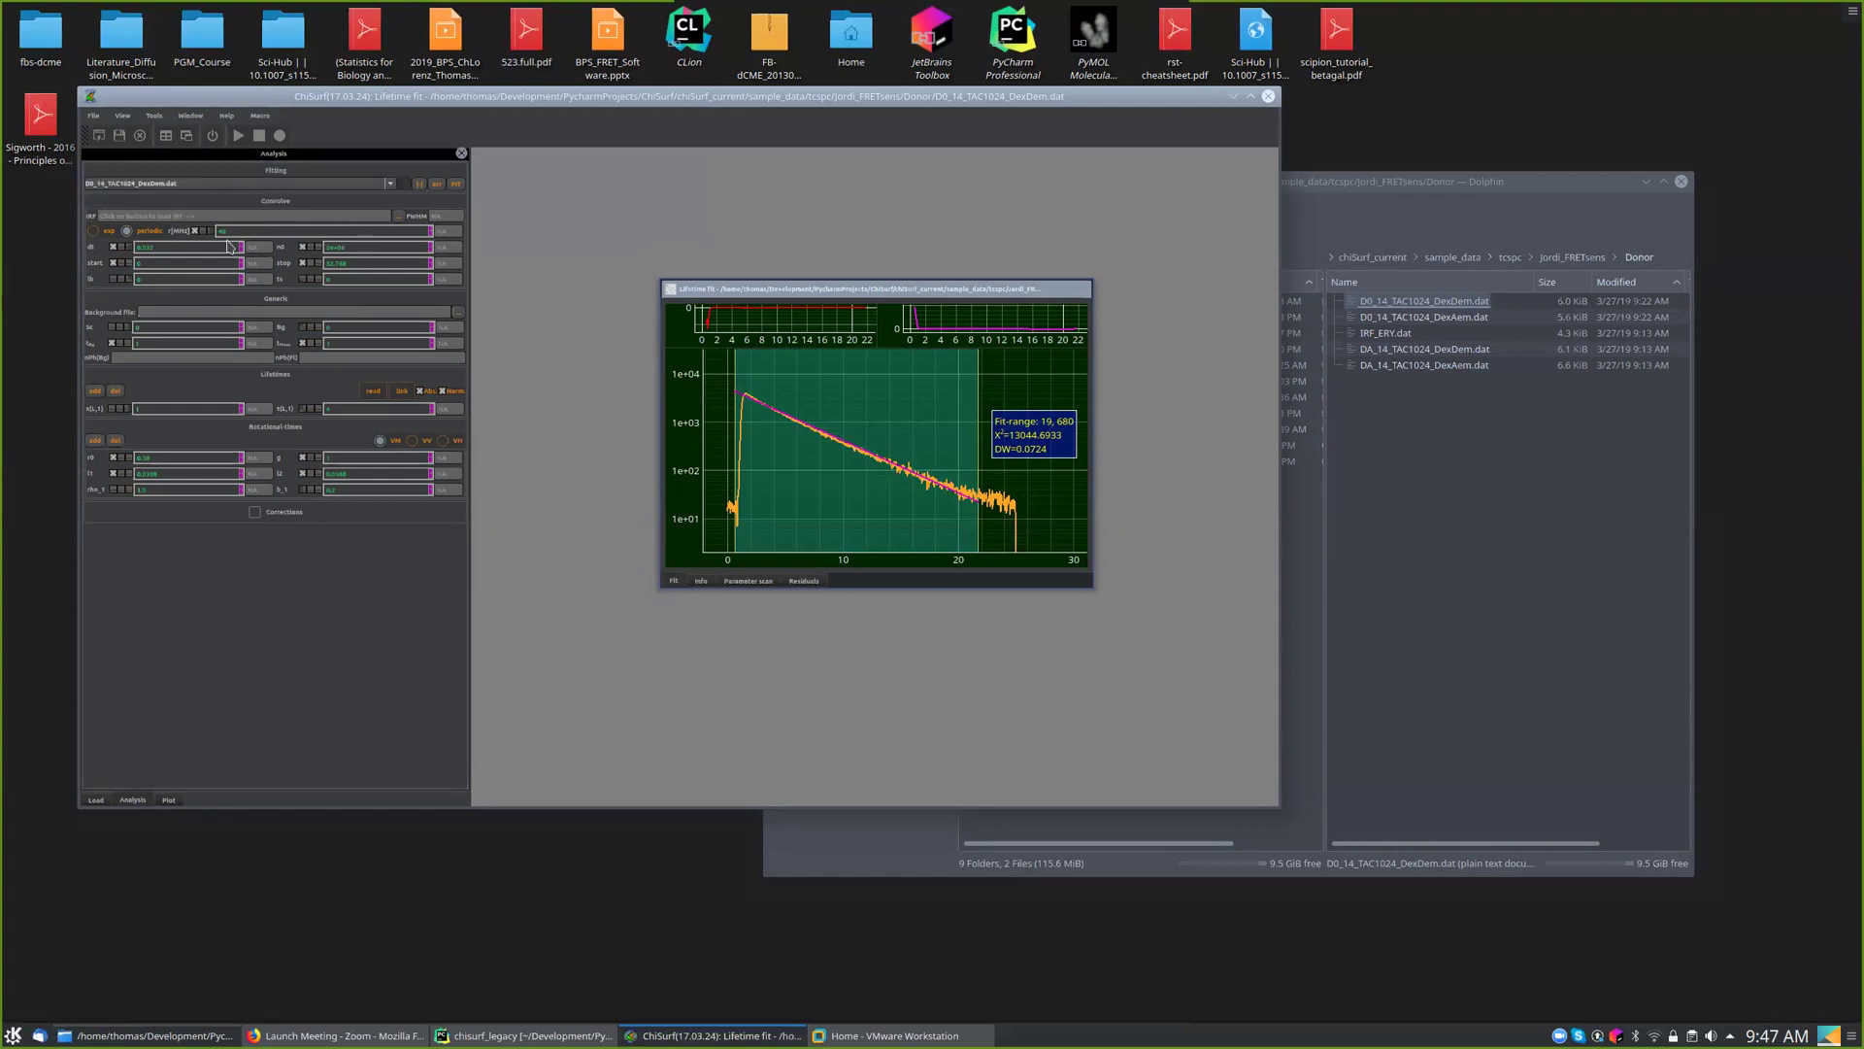
- Assign IRF_ERY.dat as the instrument response function of the donor lifetime fit
click(399, 225)
drag(1347, 11, 554, 205)
drag(677, 356, 1323, 476)
click(729, 236)
click(718, 224)
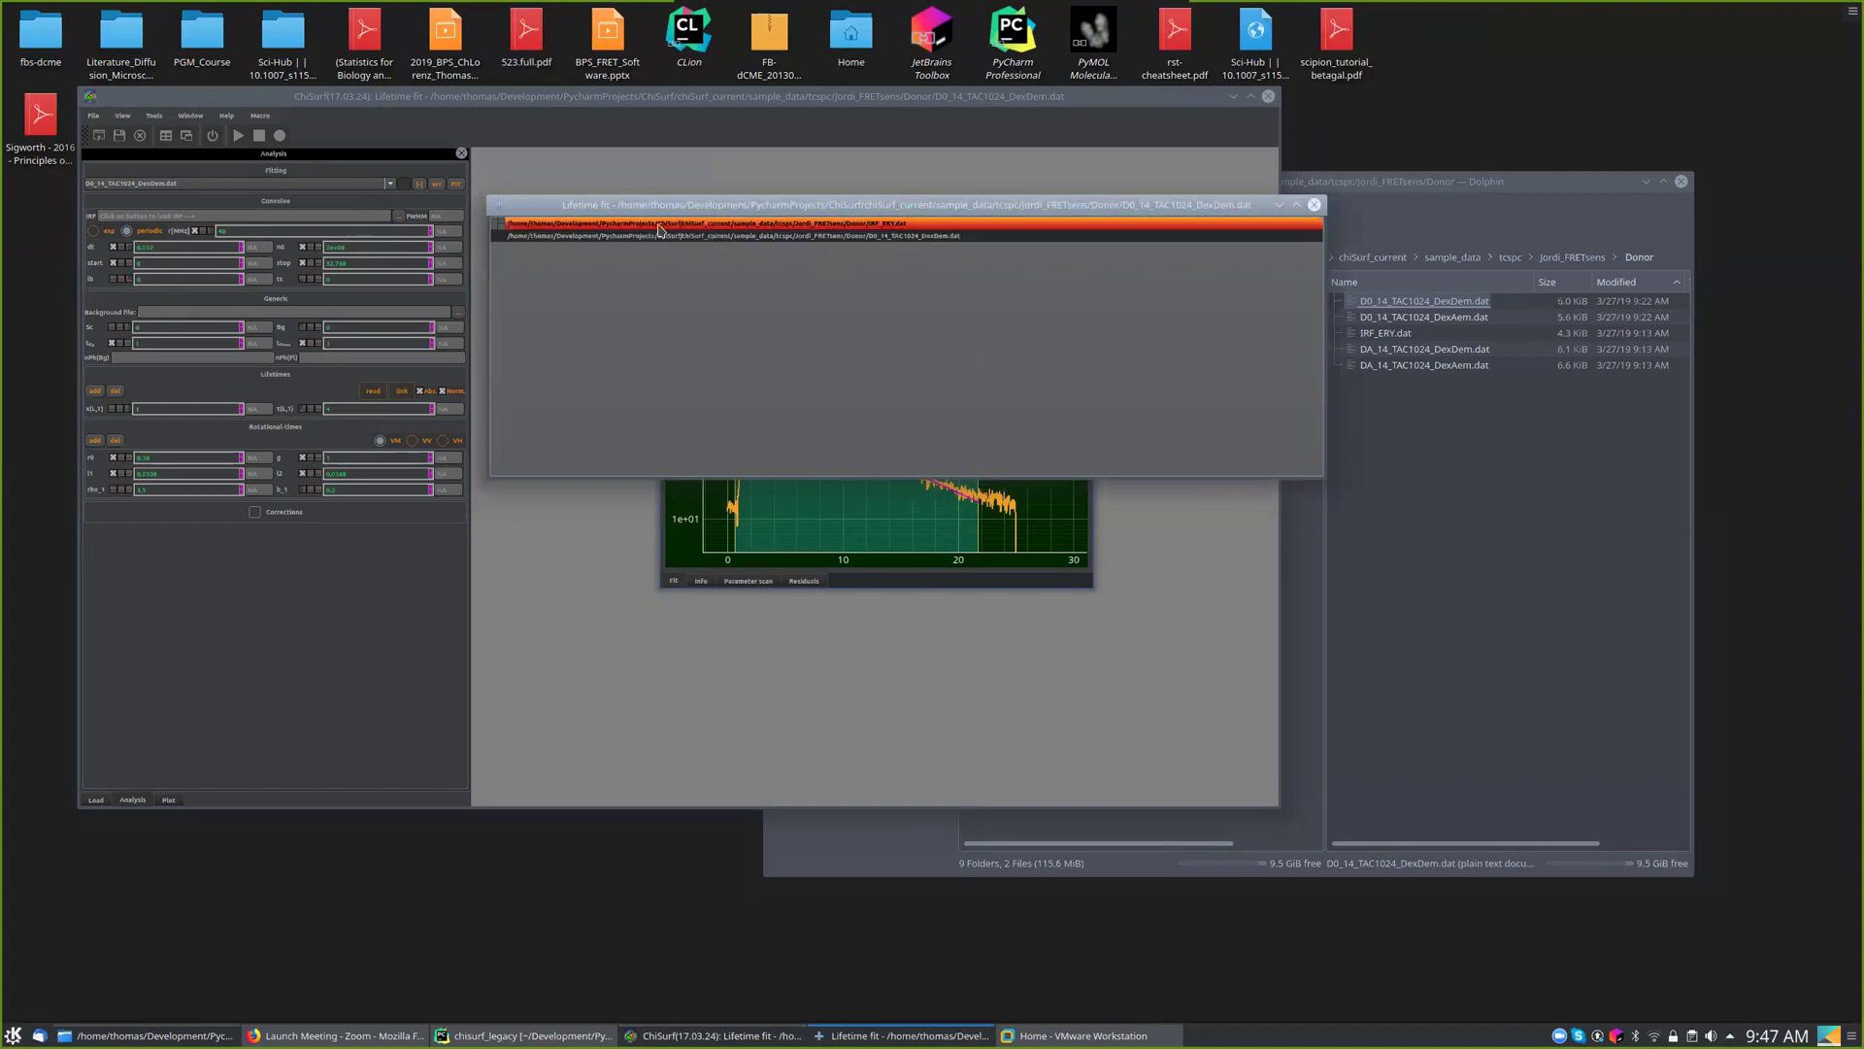
double_click(720, 226)
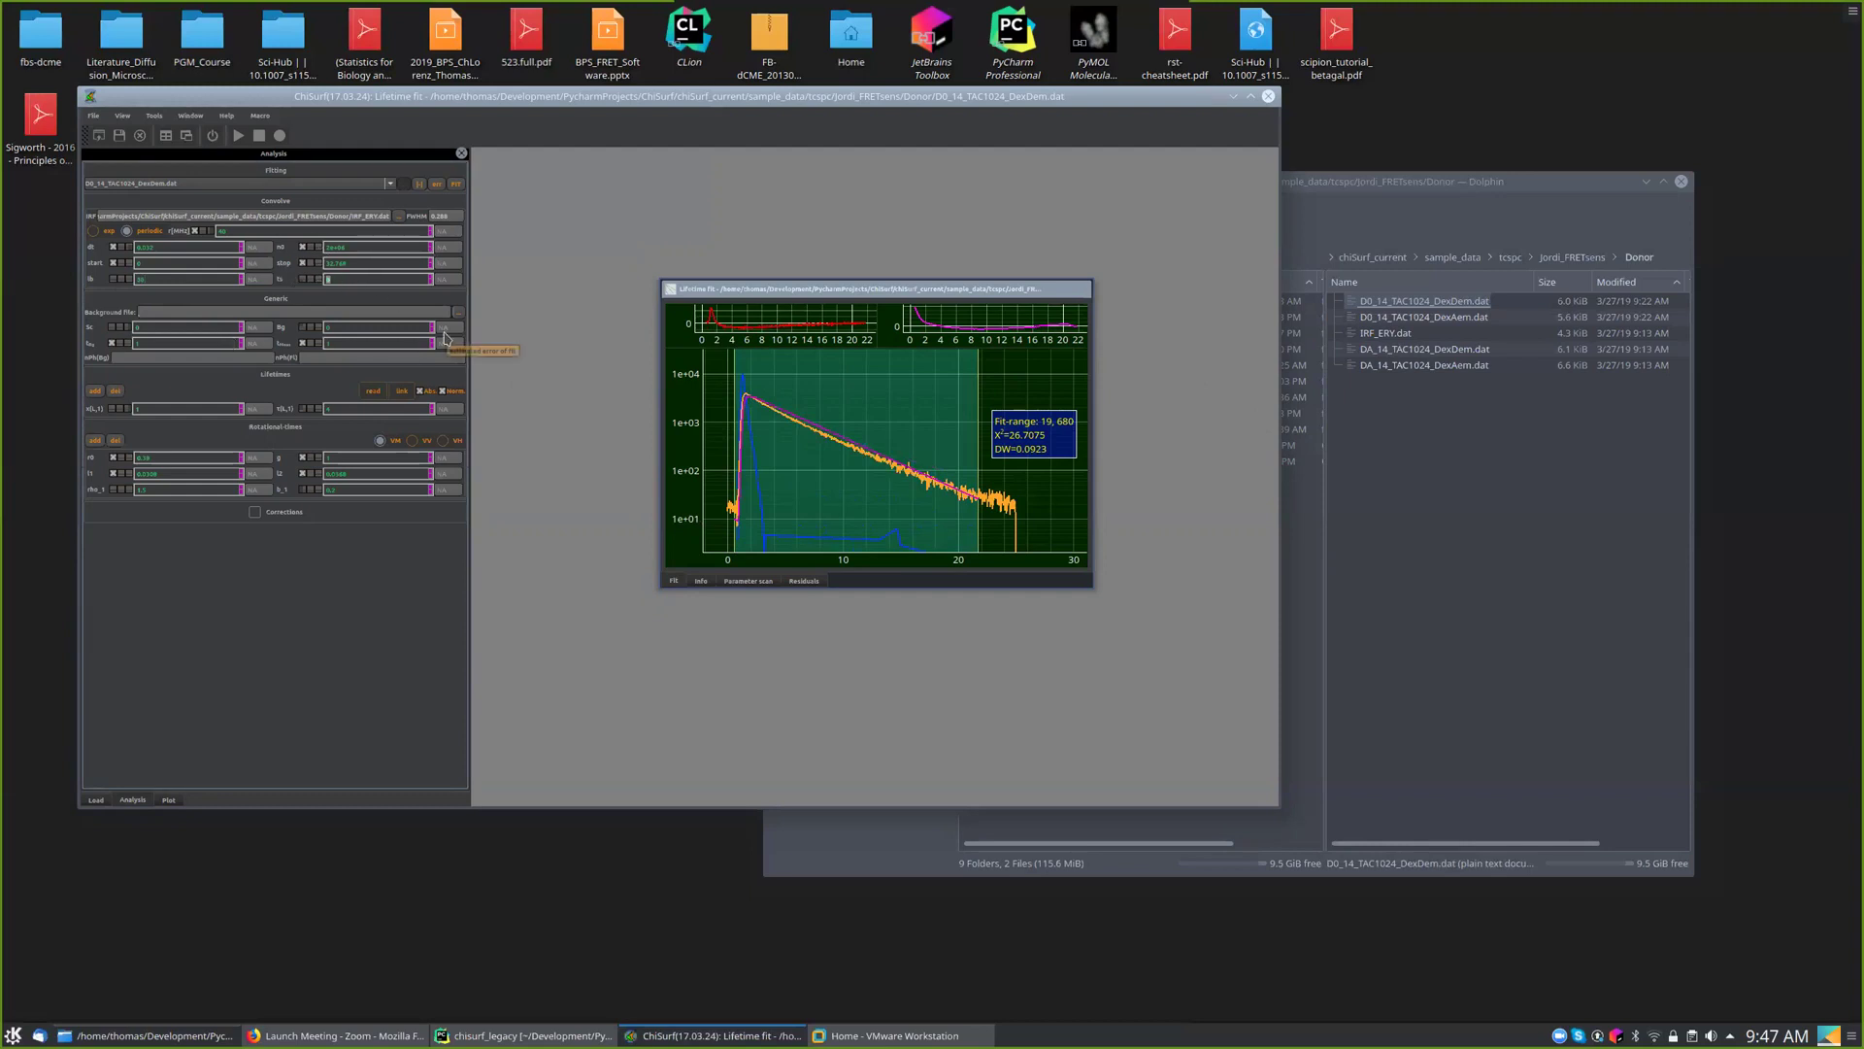
- Try larger values for the time shift and the background, restoring each one after viewing its effect
text(0)
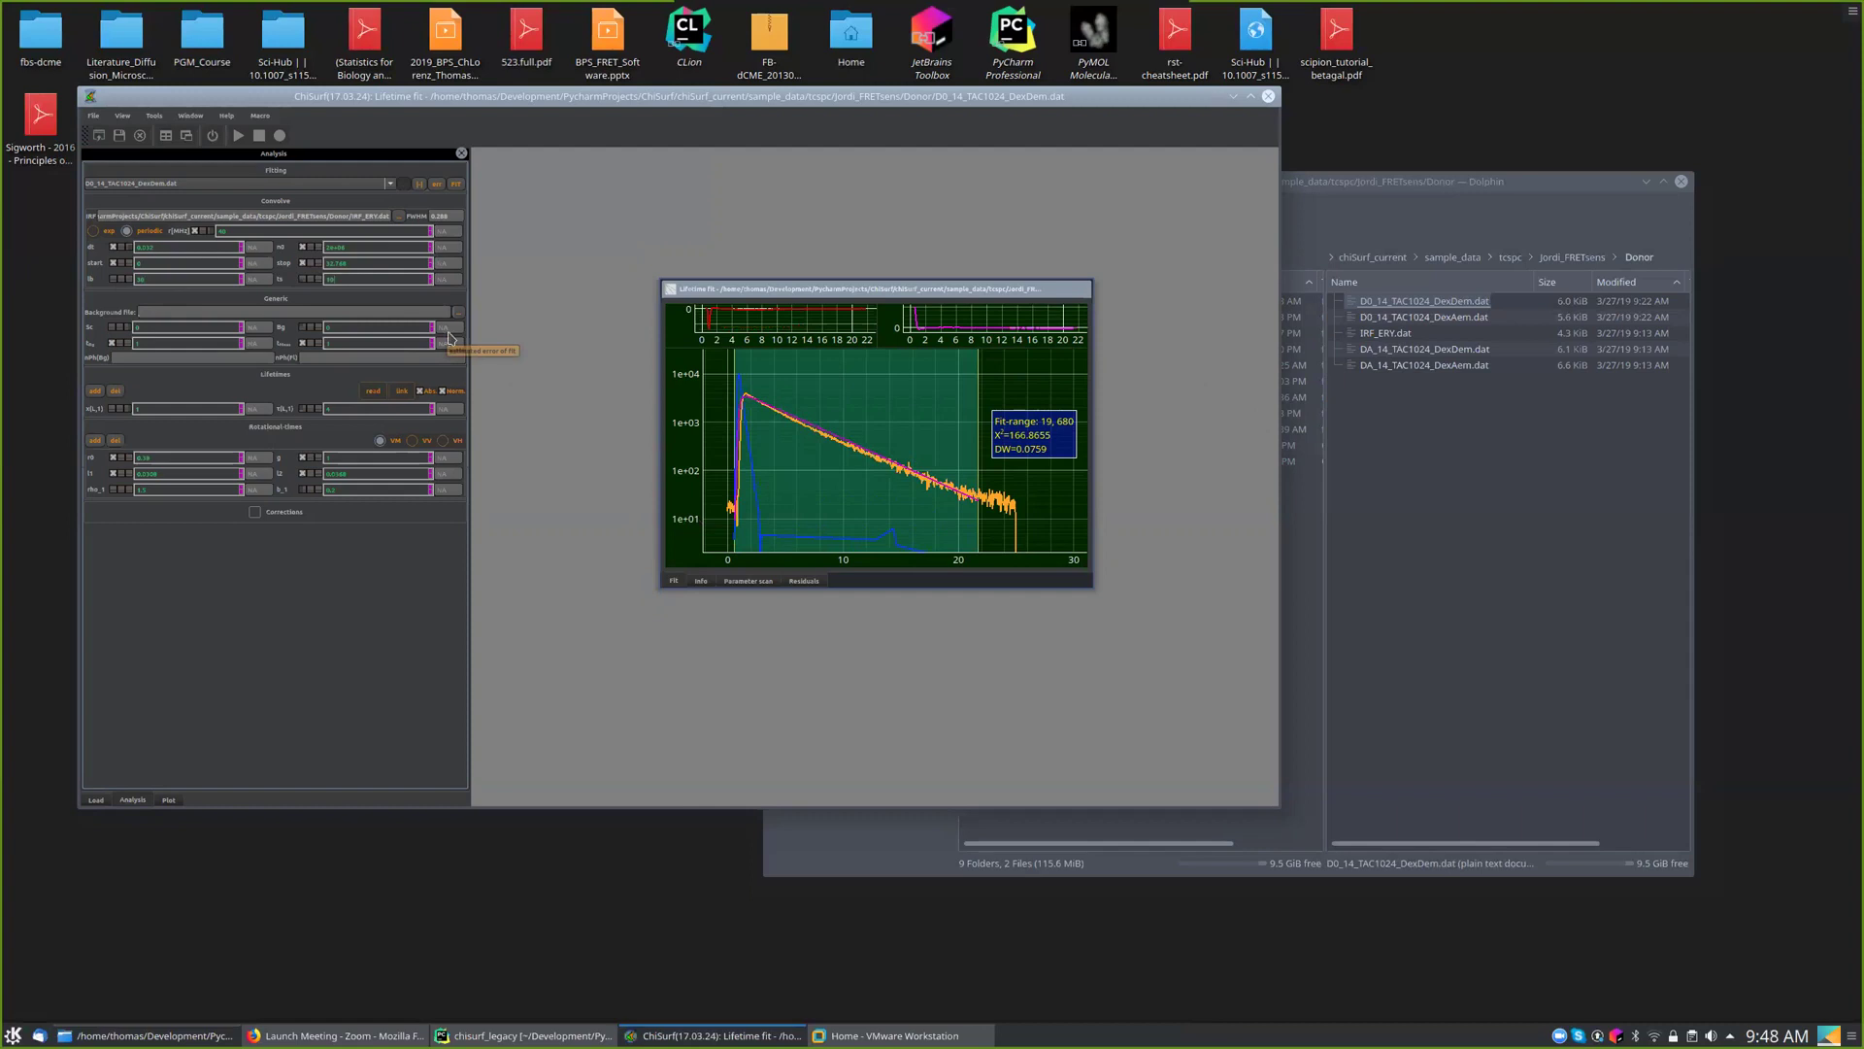
key(BackSpace)
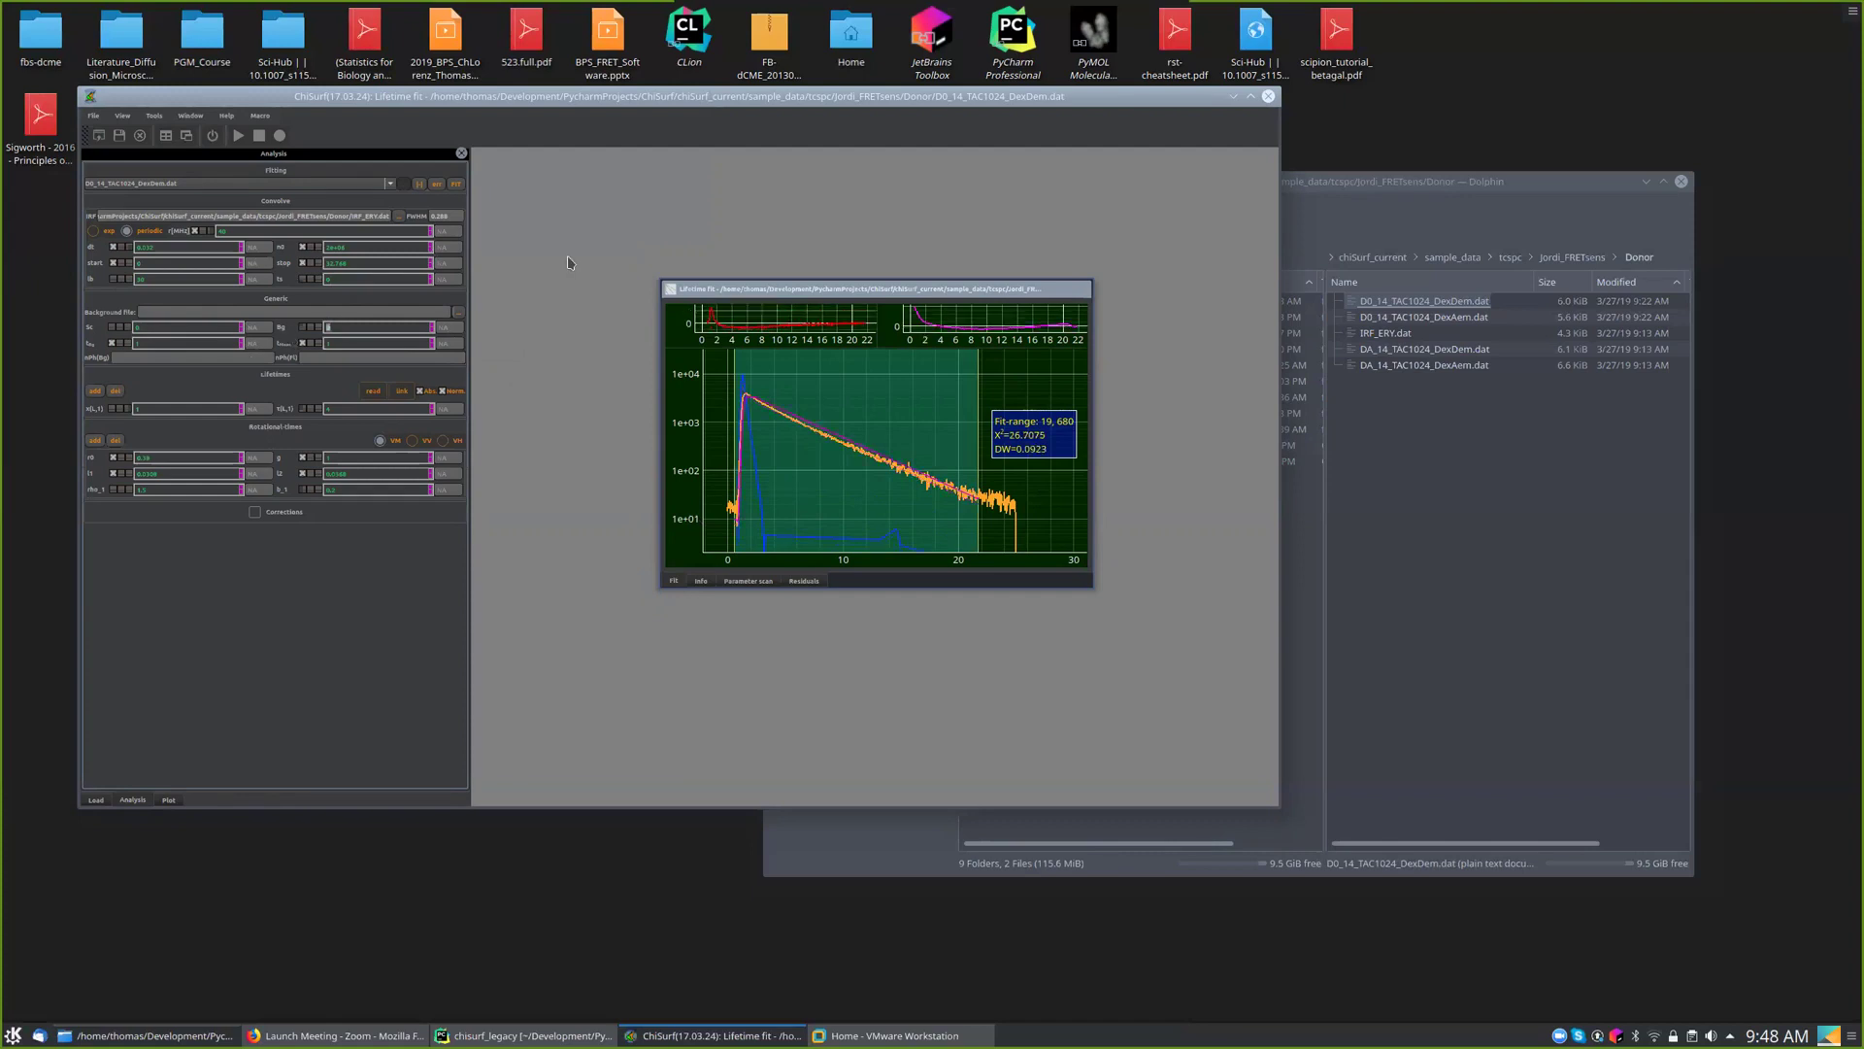
text(00)
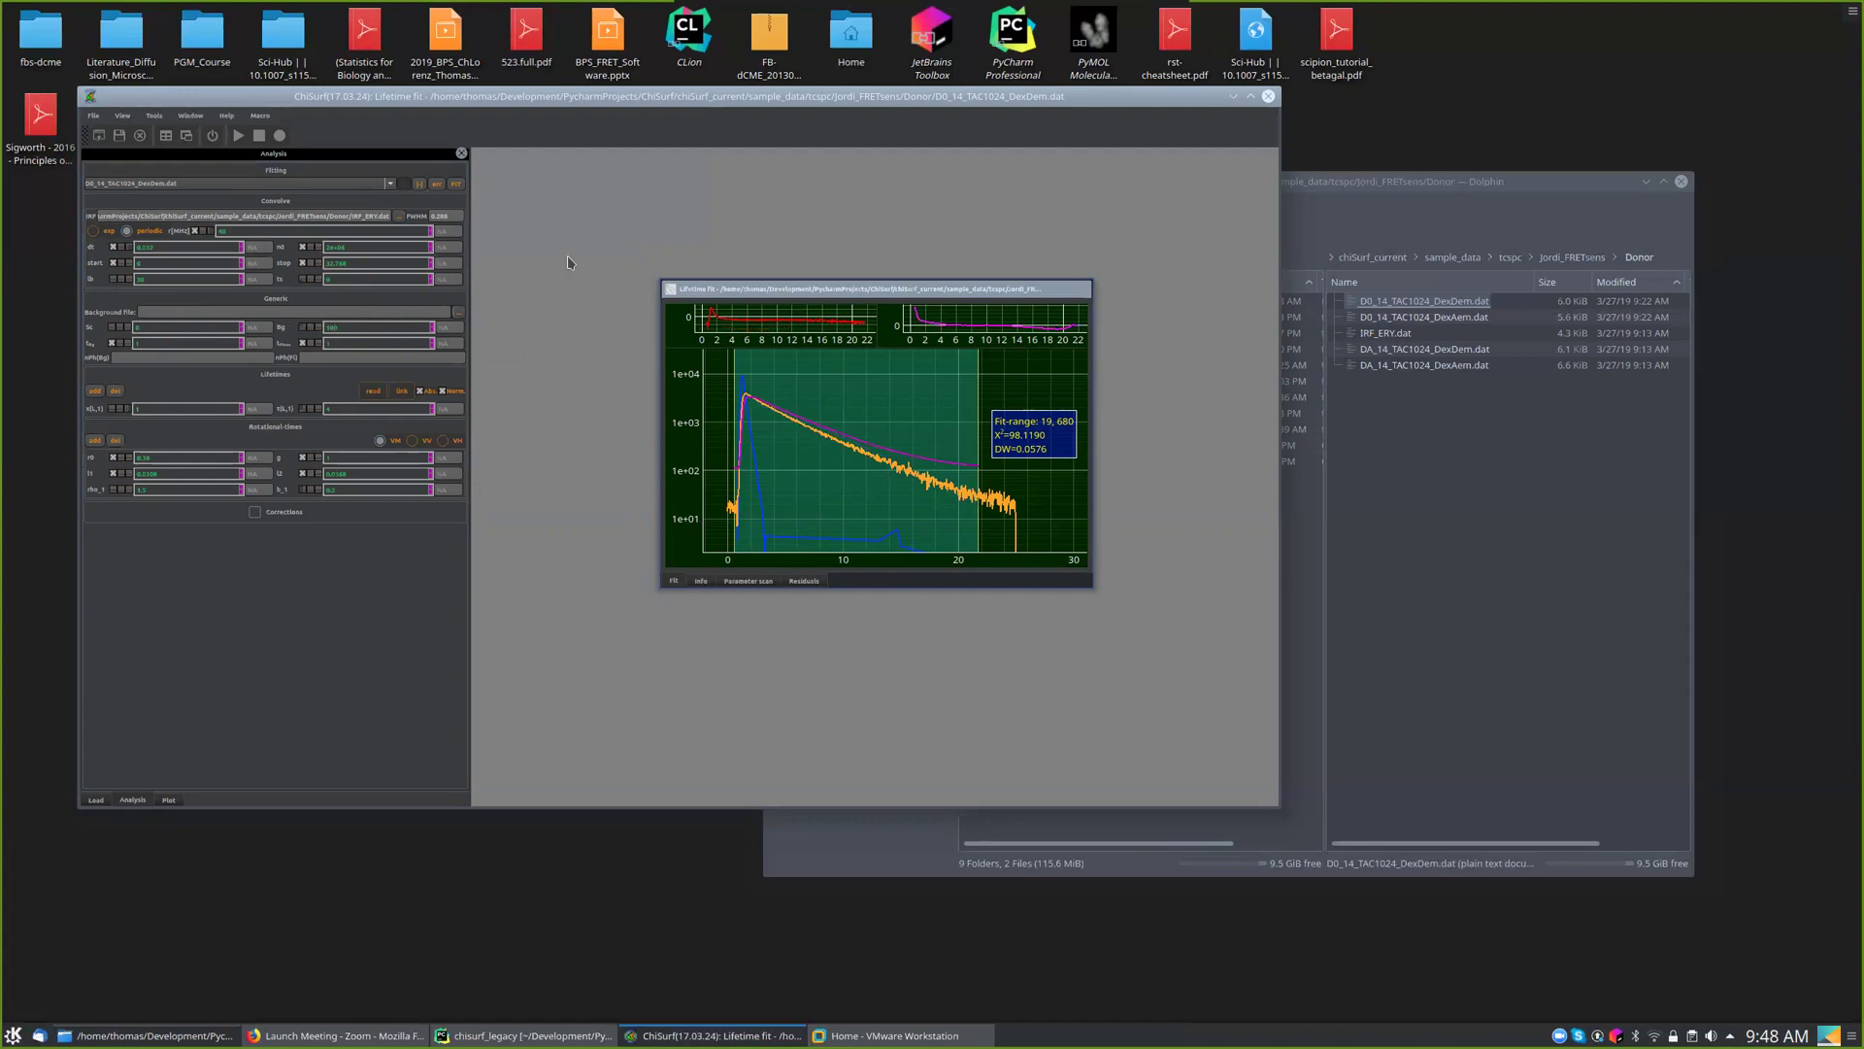
key(BackSpace)
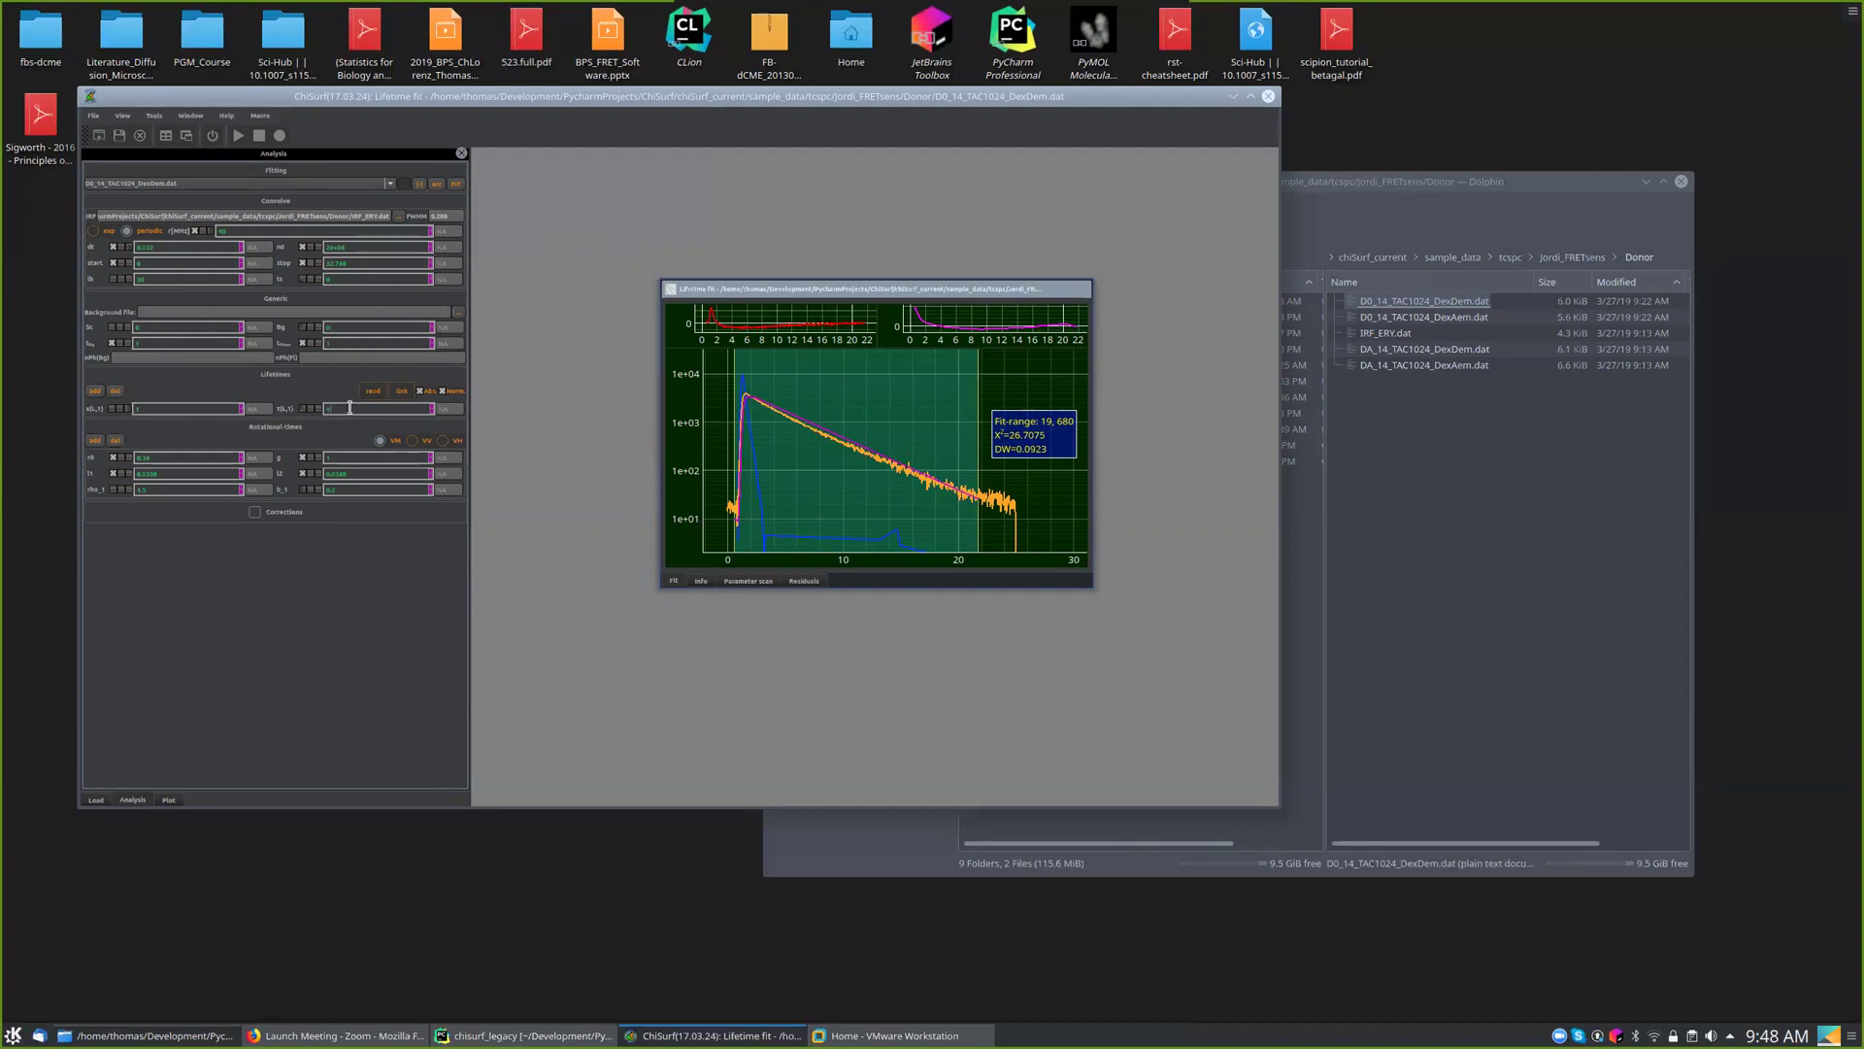
- Try adding a second lifetime component to the donor fit and remove it again
click(95, 390)
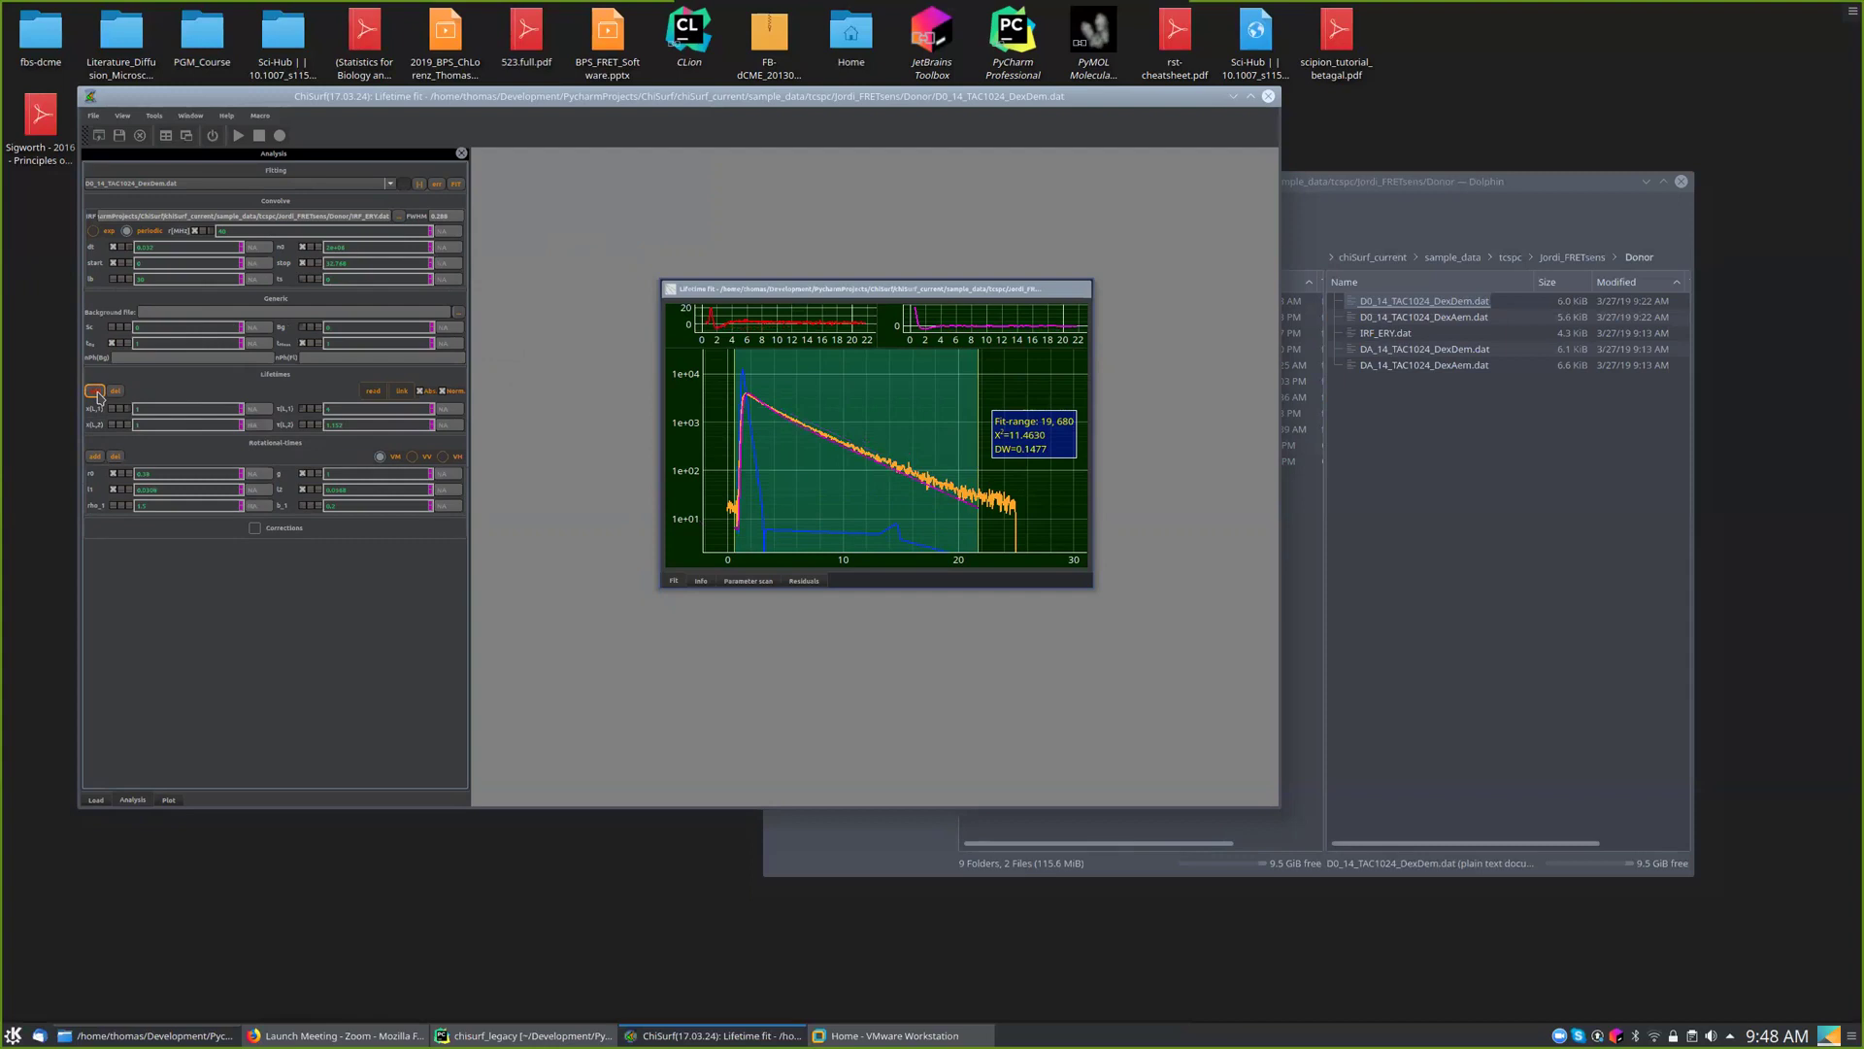
click(116, 390)
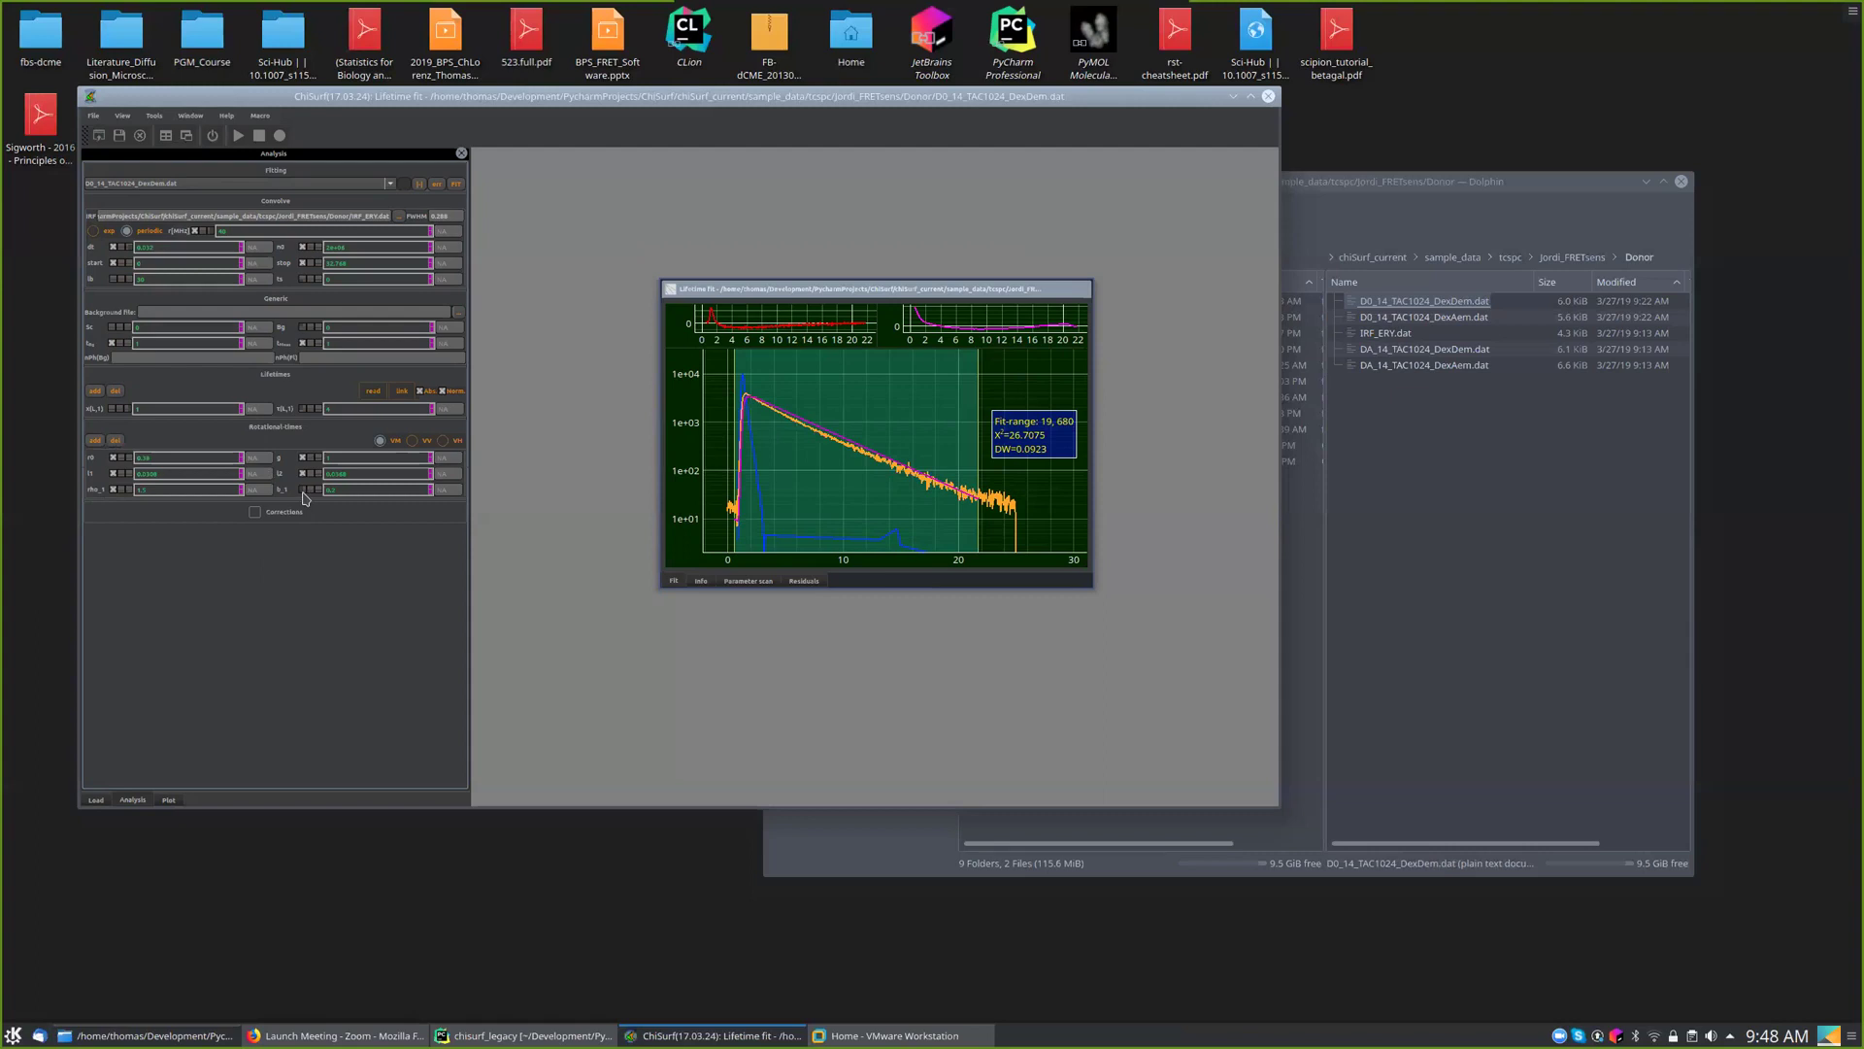
- Remove the rotational time component from the donor fit, and look at the available corrections before hiding them
click(117, 441)
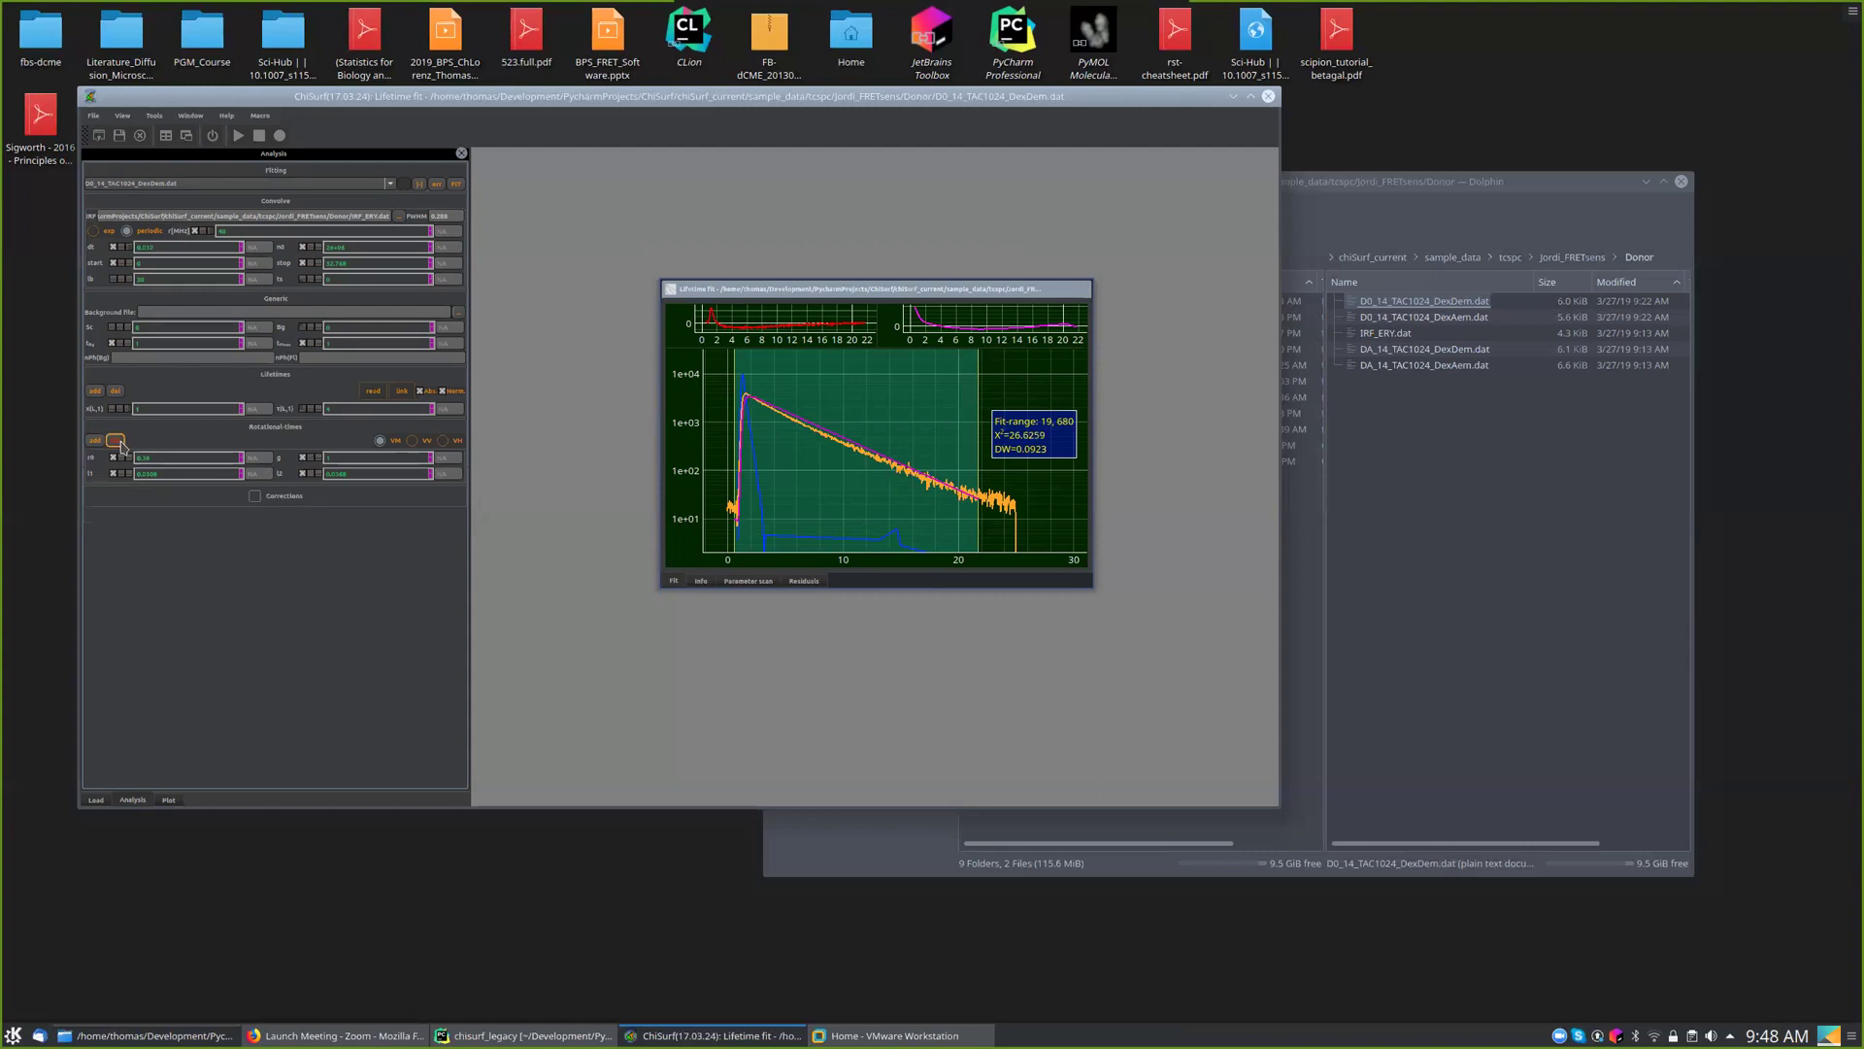
click(254, 496)
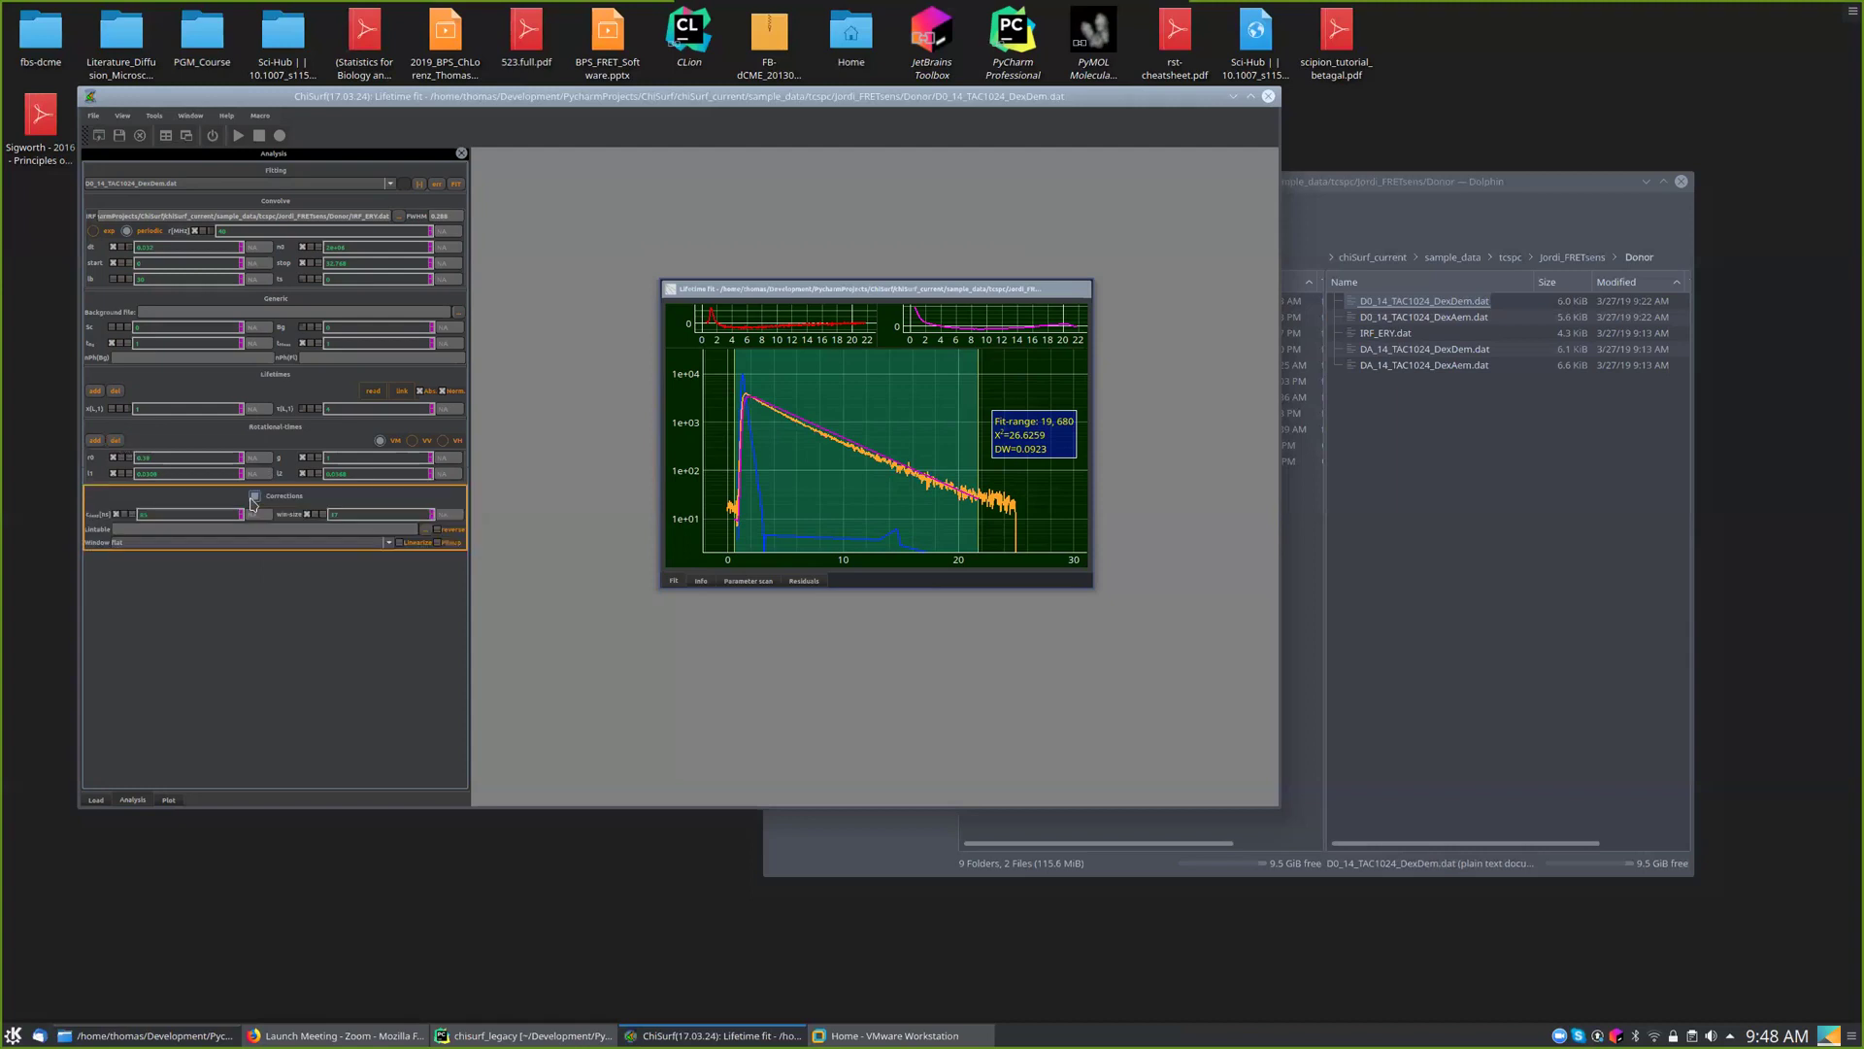
click(254, 496)
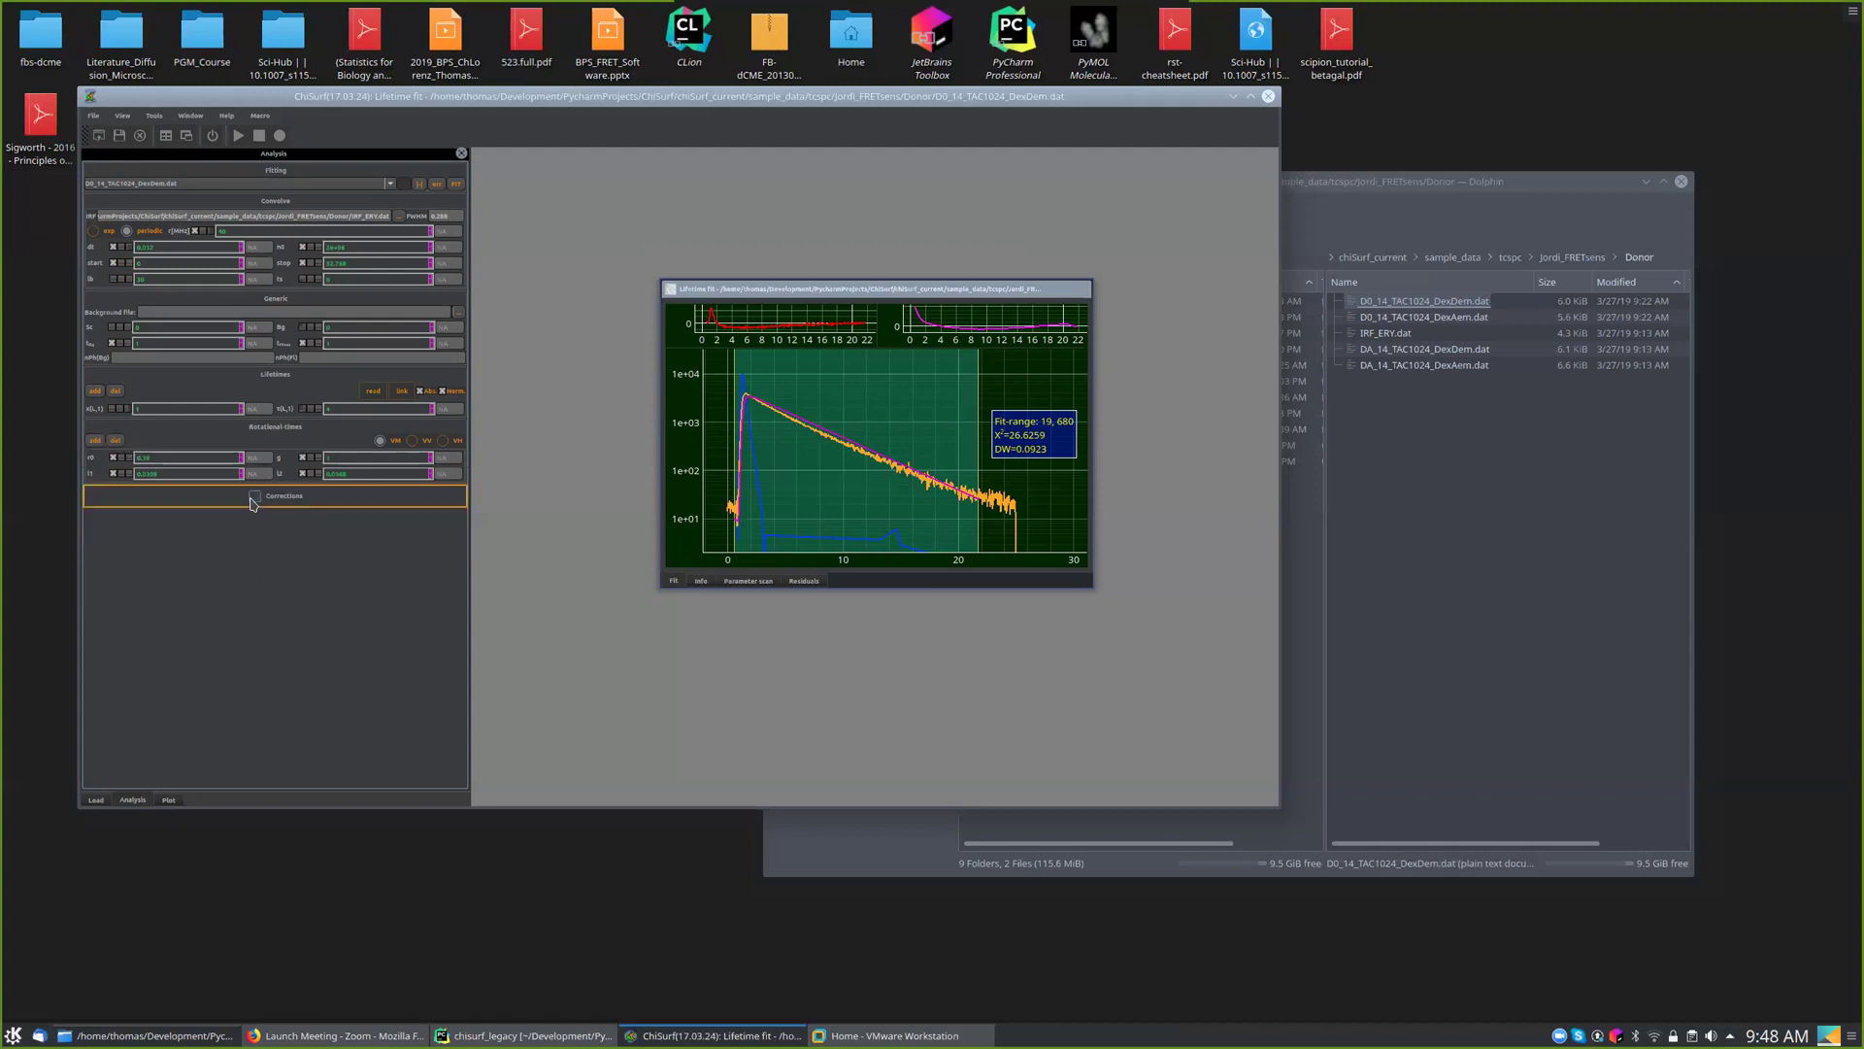
click(254, 497)
click(255, 497)
- Check the bounds options of the lb parameter, and run the donor fit with a single lifetime
click(437, 186)
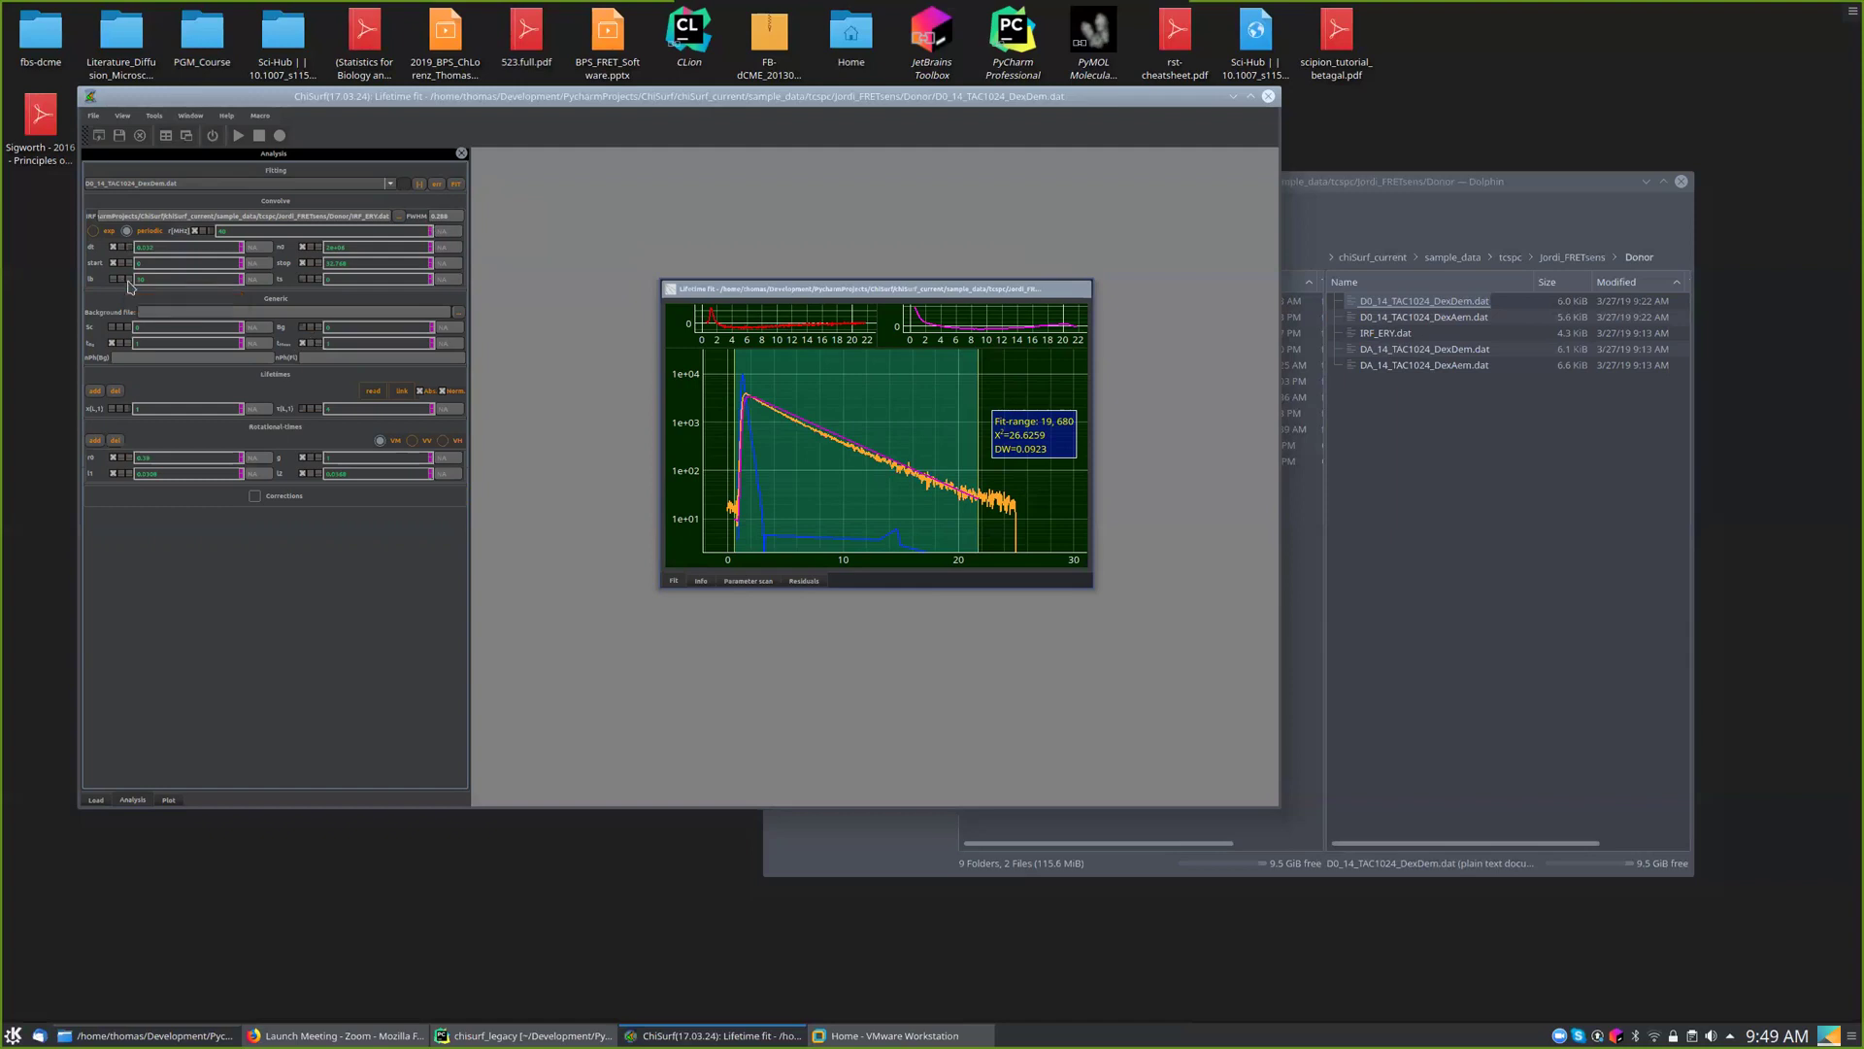
click(129, 280)
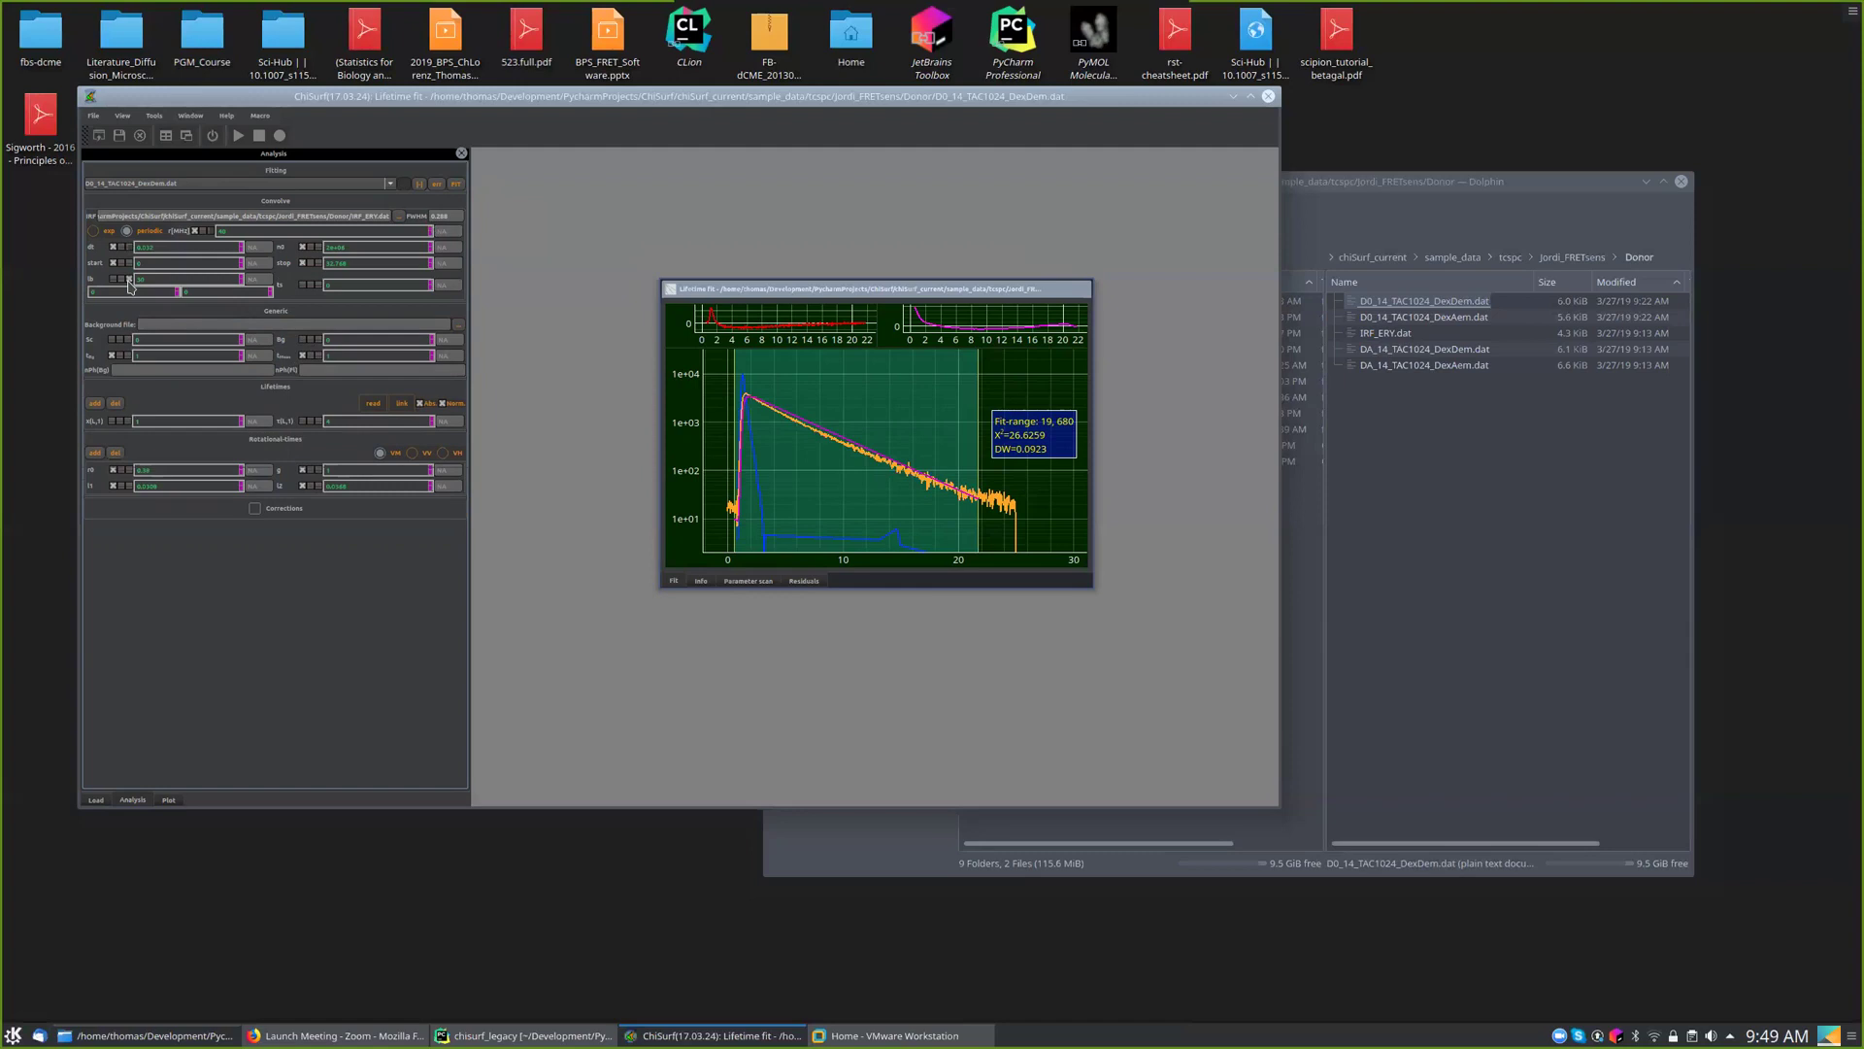
click(129, 279)
click(455, 185)
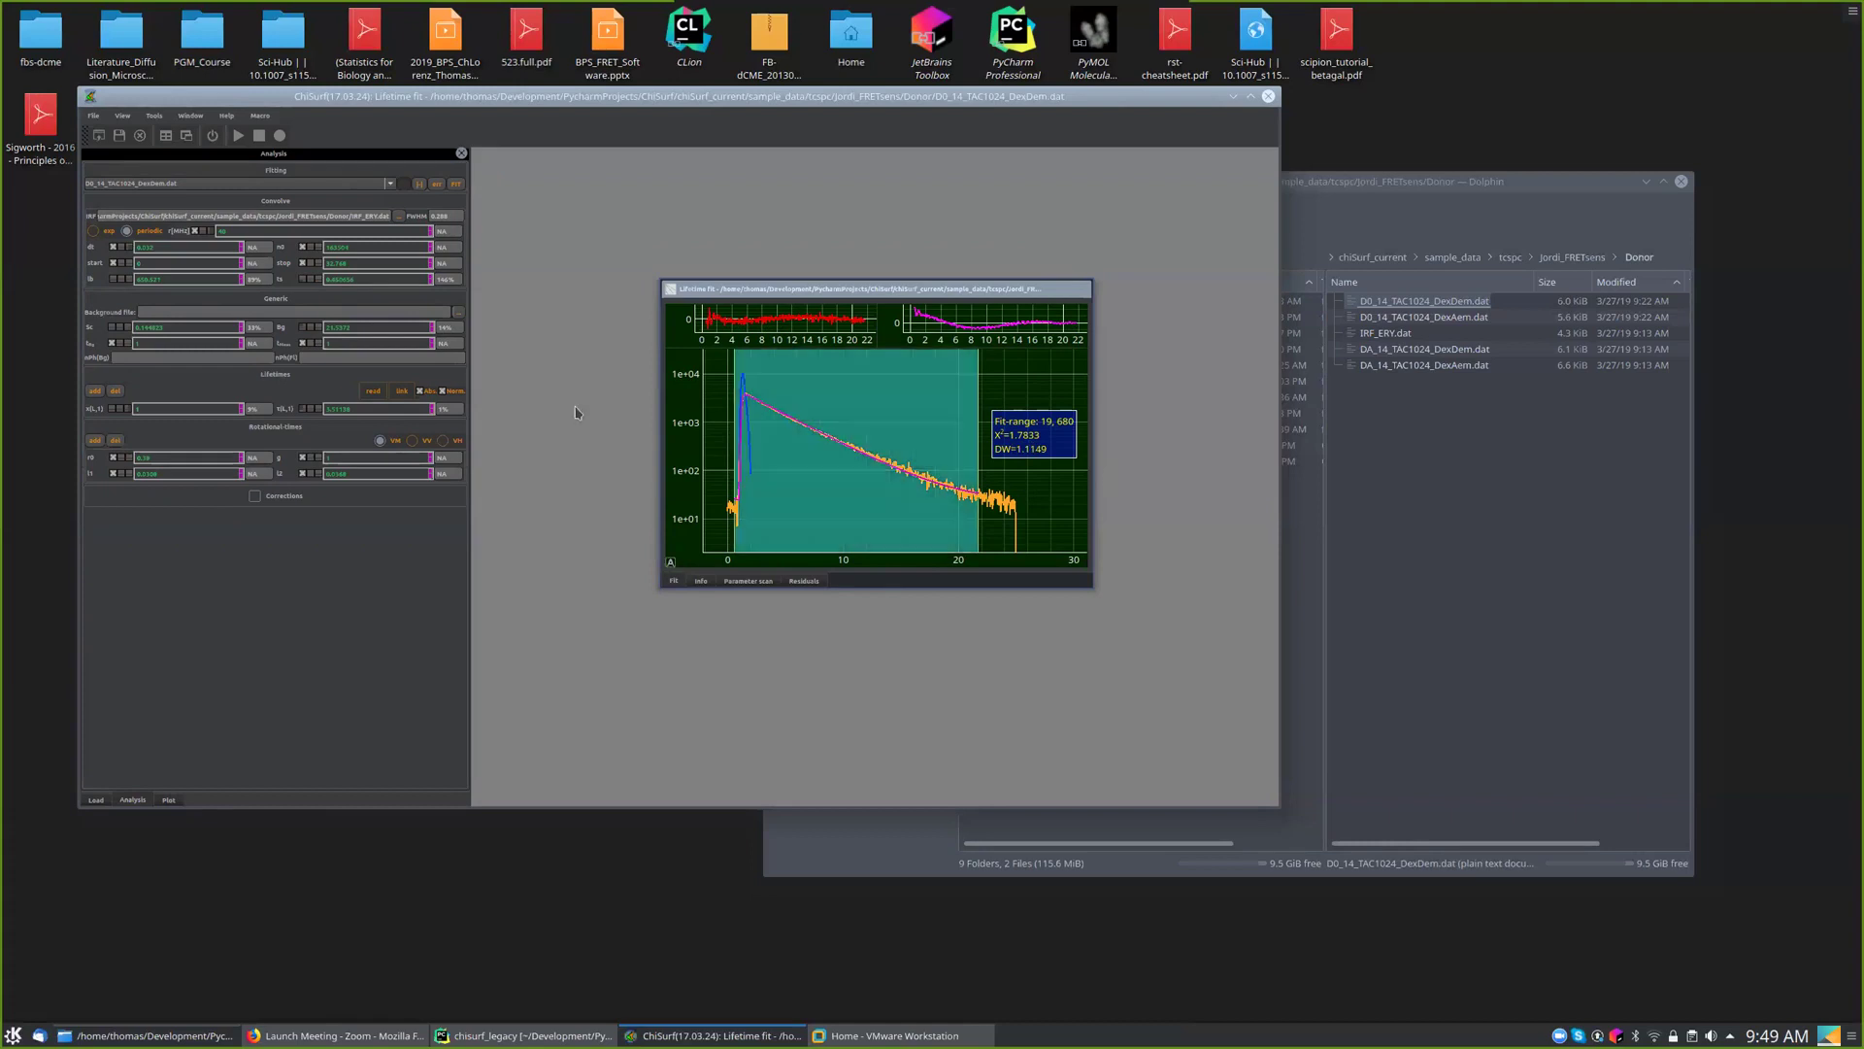
- Add a second lifetime component, rerun the donor fit, and move the fit window to free workspace
click(95, 392)
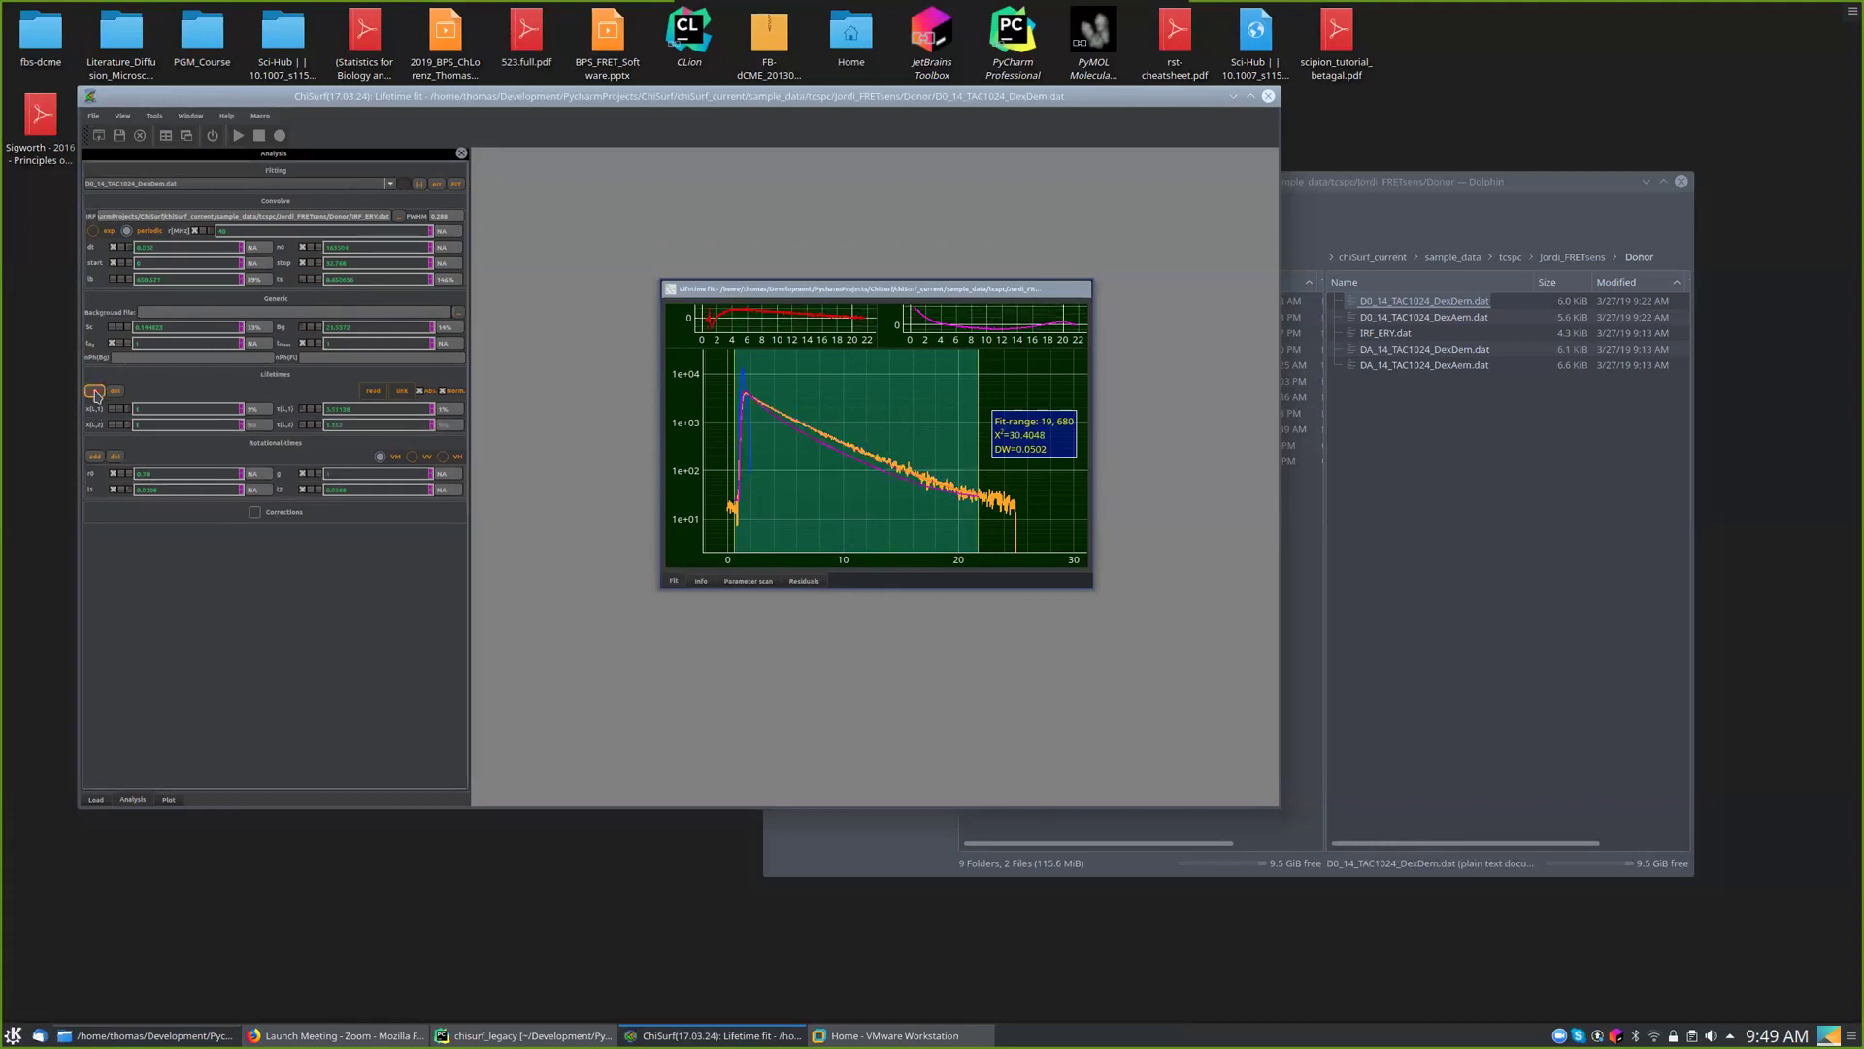
click(457, 190)
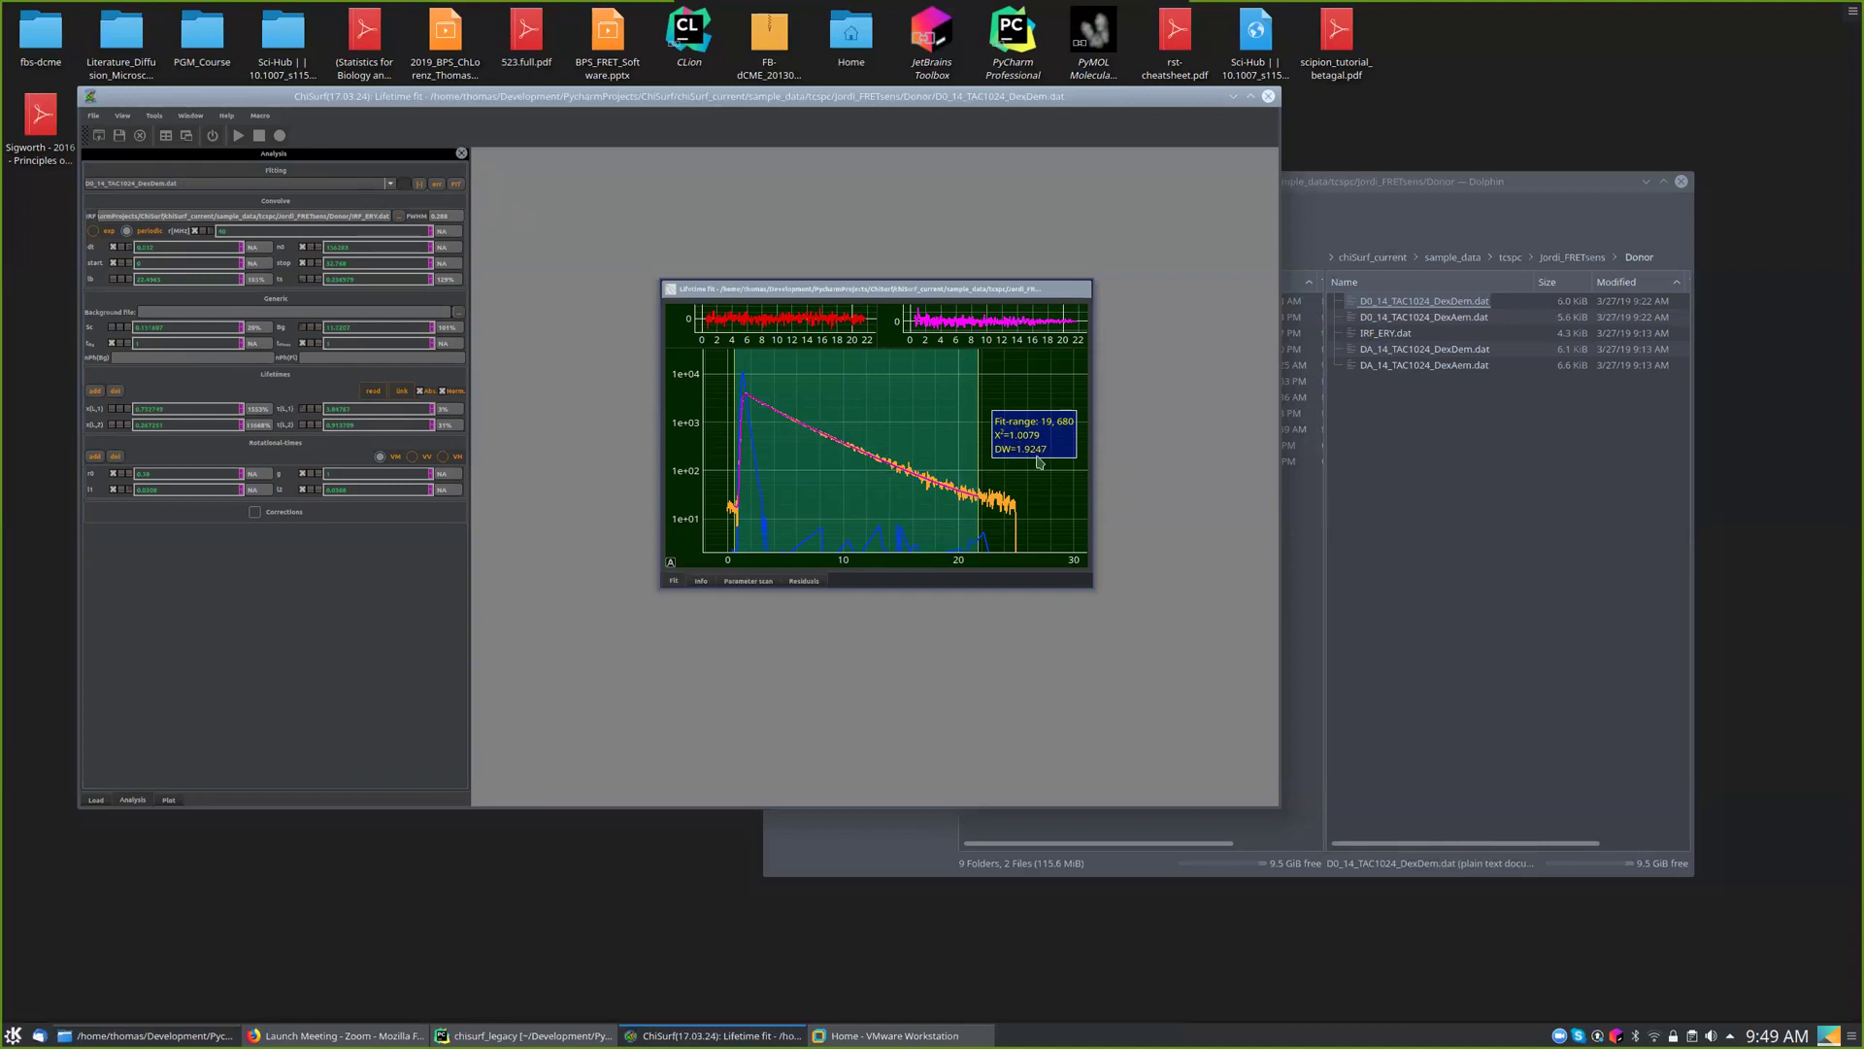
drag(900, 288, 823, 219)
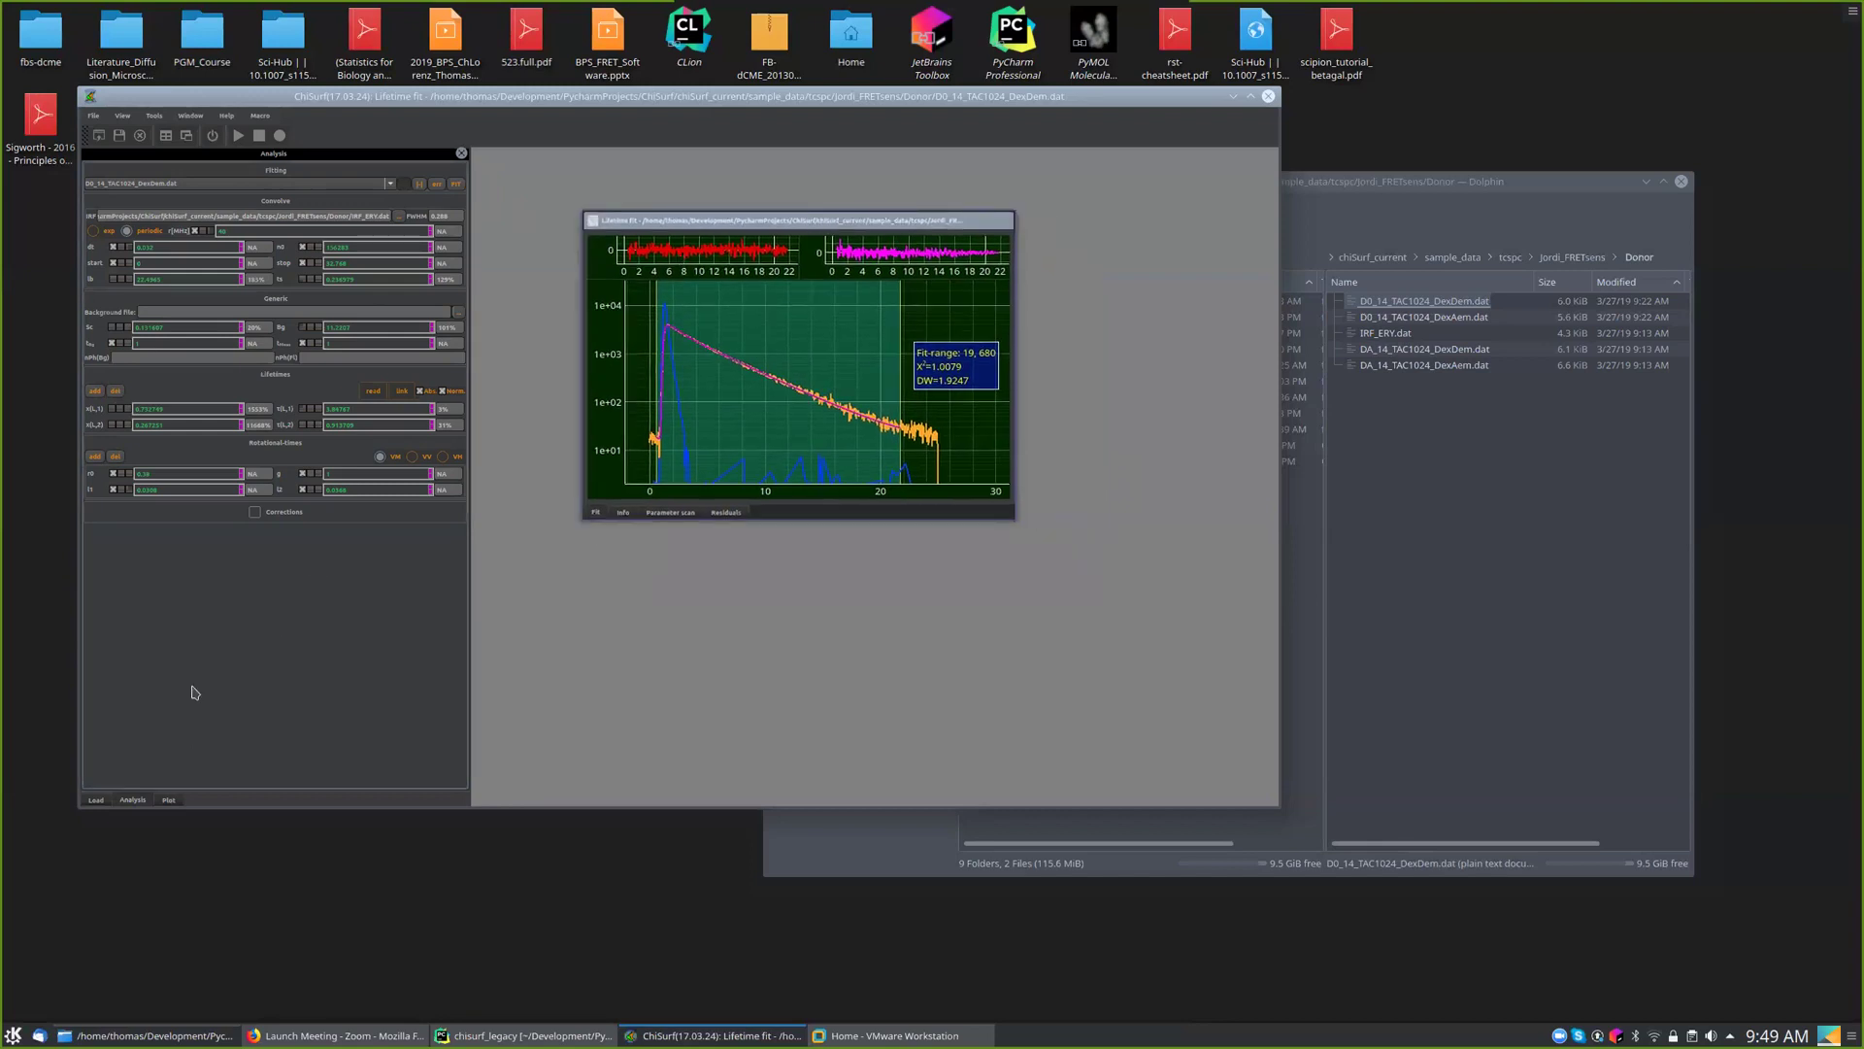
- Load DA_14_TAC1024_DexDem.dat from the Donor folder into the ChiSurf datasets
click(96, 800)
click(1476, 549)
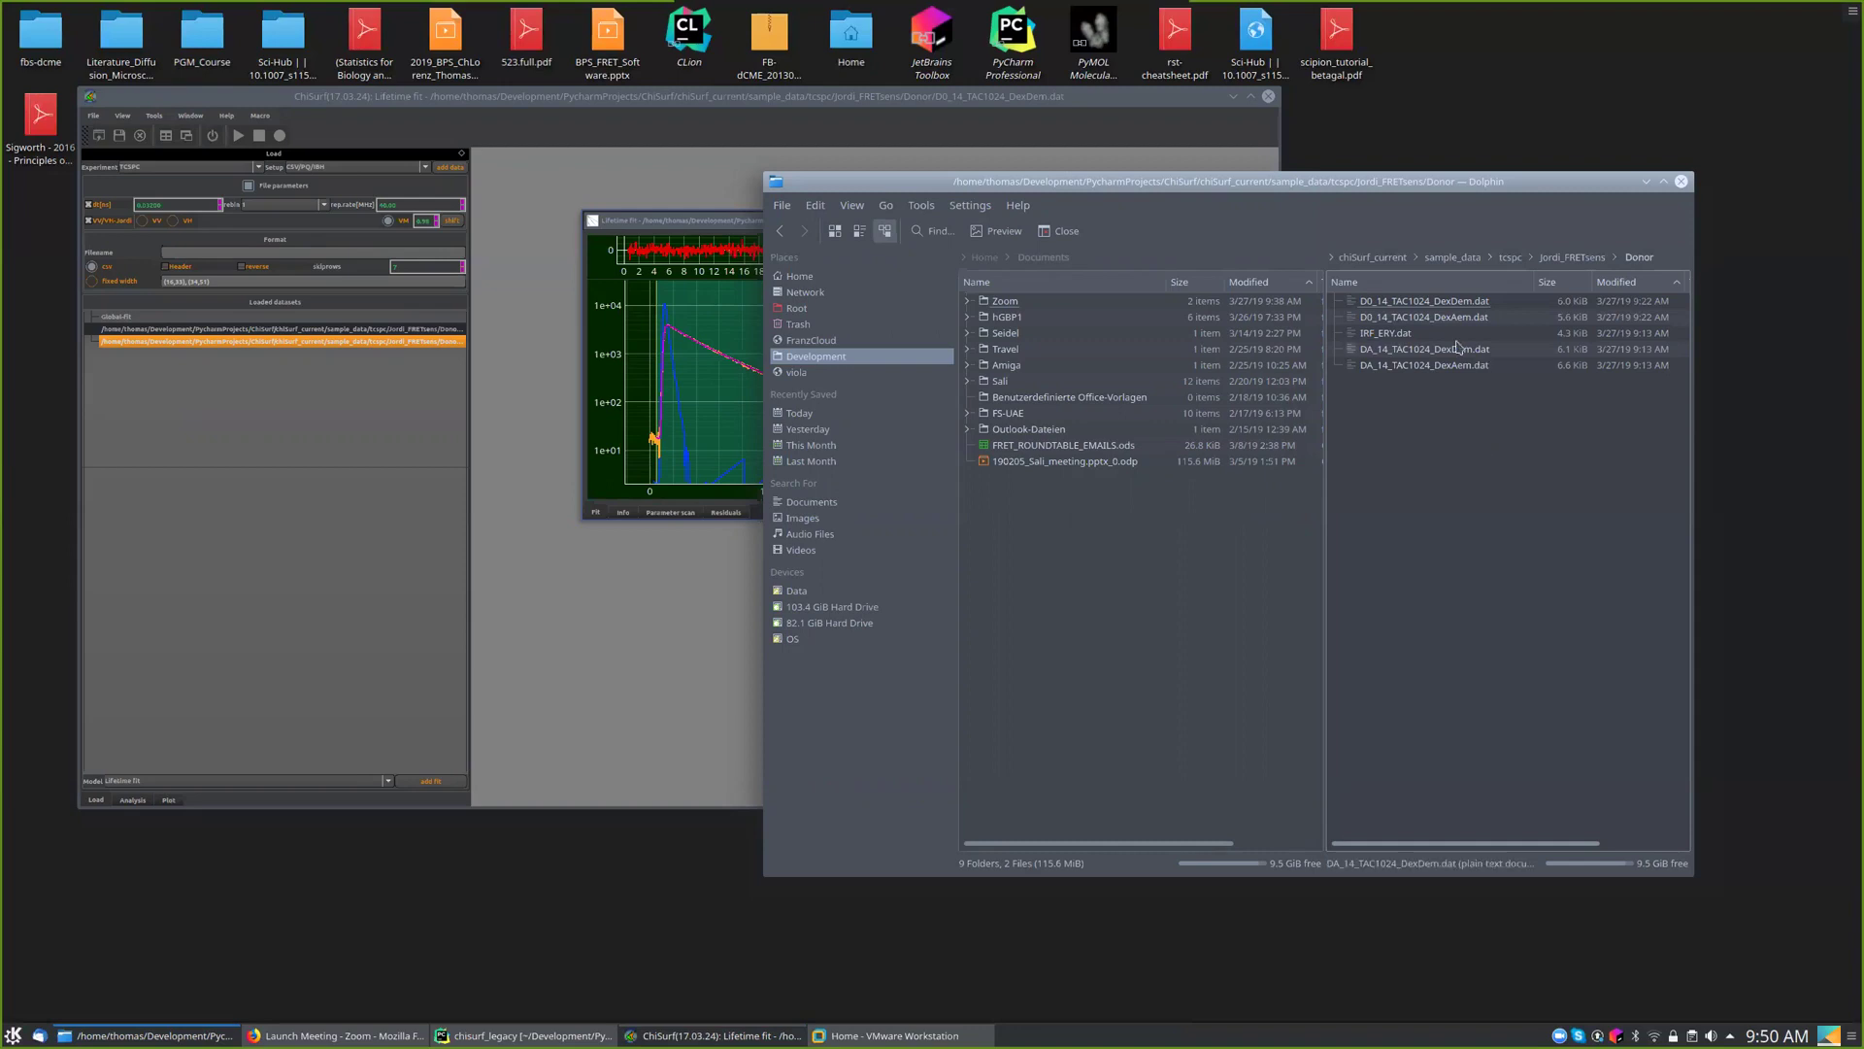
click(1399, 351)
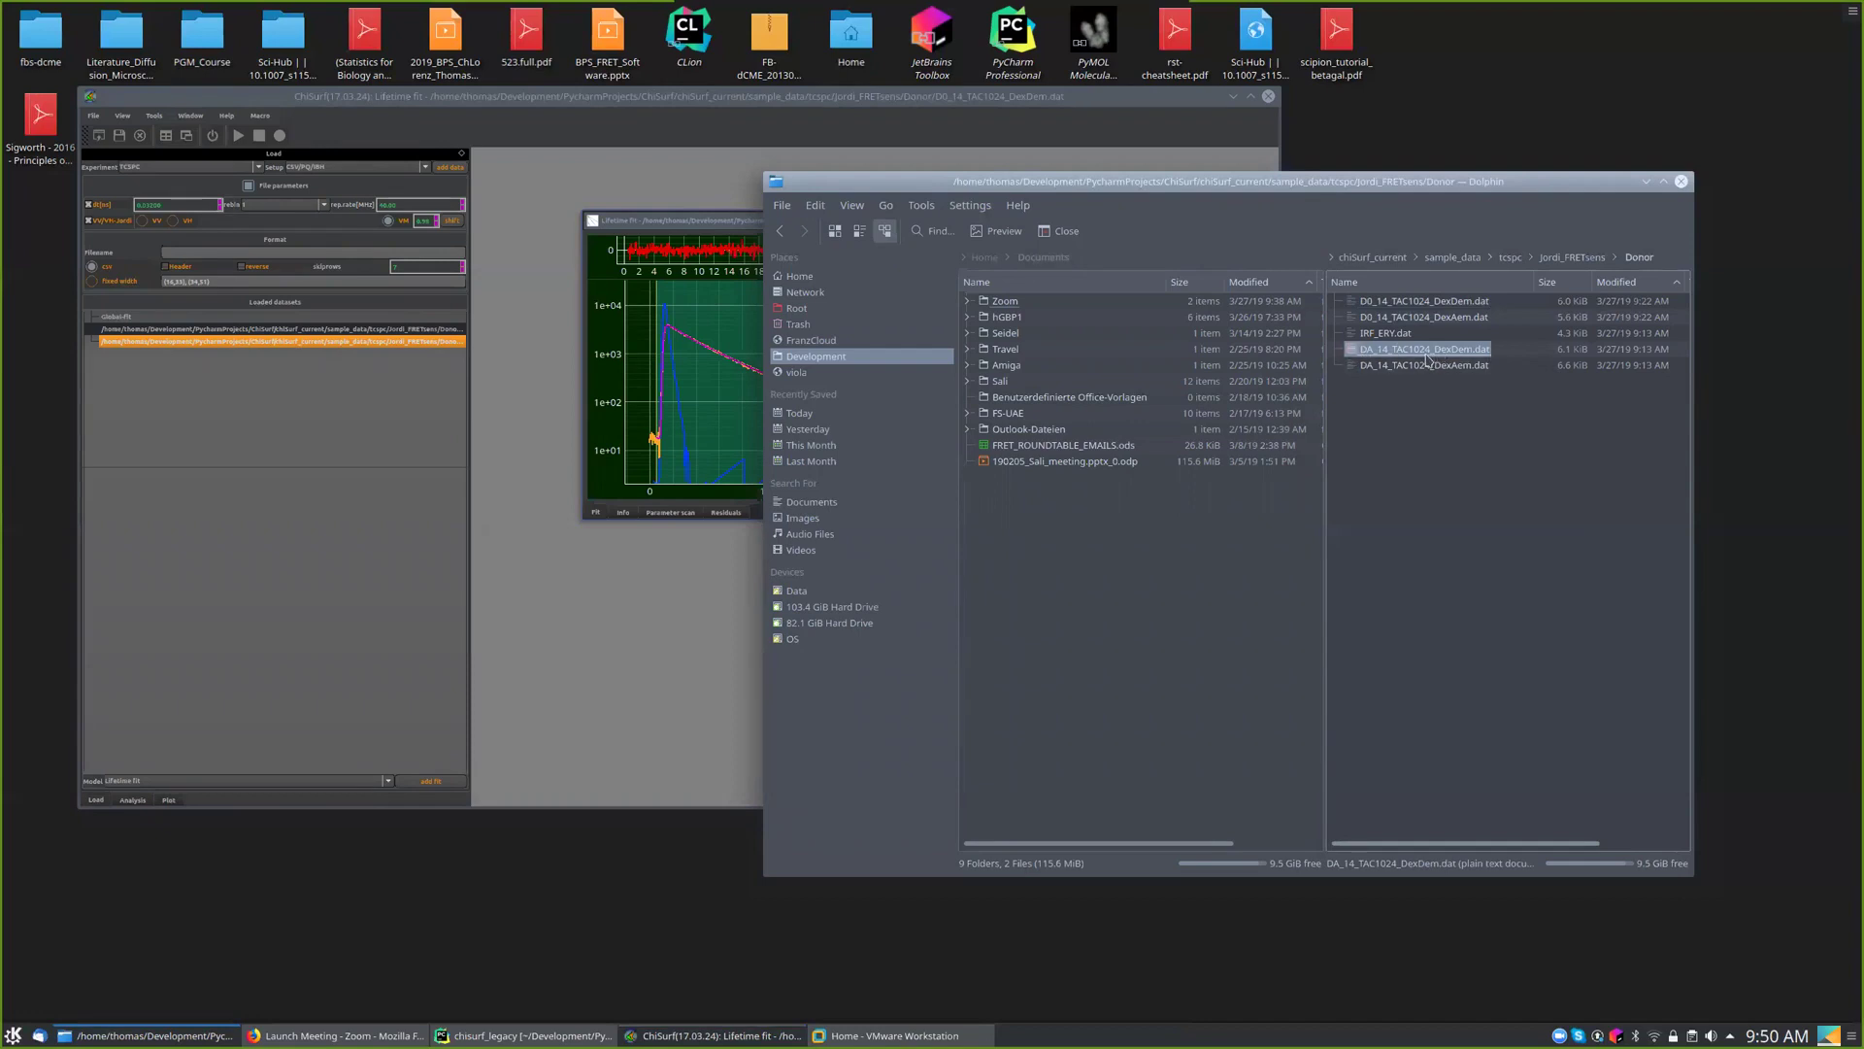
drag(1373, 356, 160, 418)
- Add a FRET: FD (Gaussian) fit for the newly loaded DA_14_TAC1024_DexDem.dat dataset
click(231, 355)
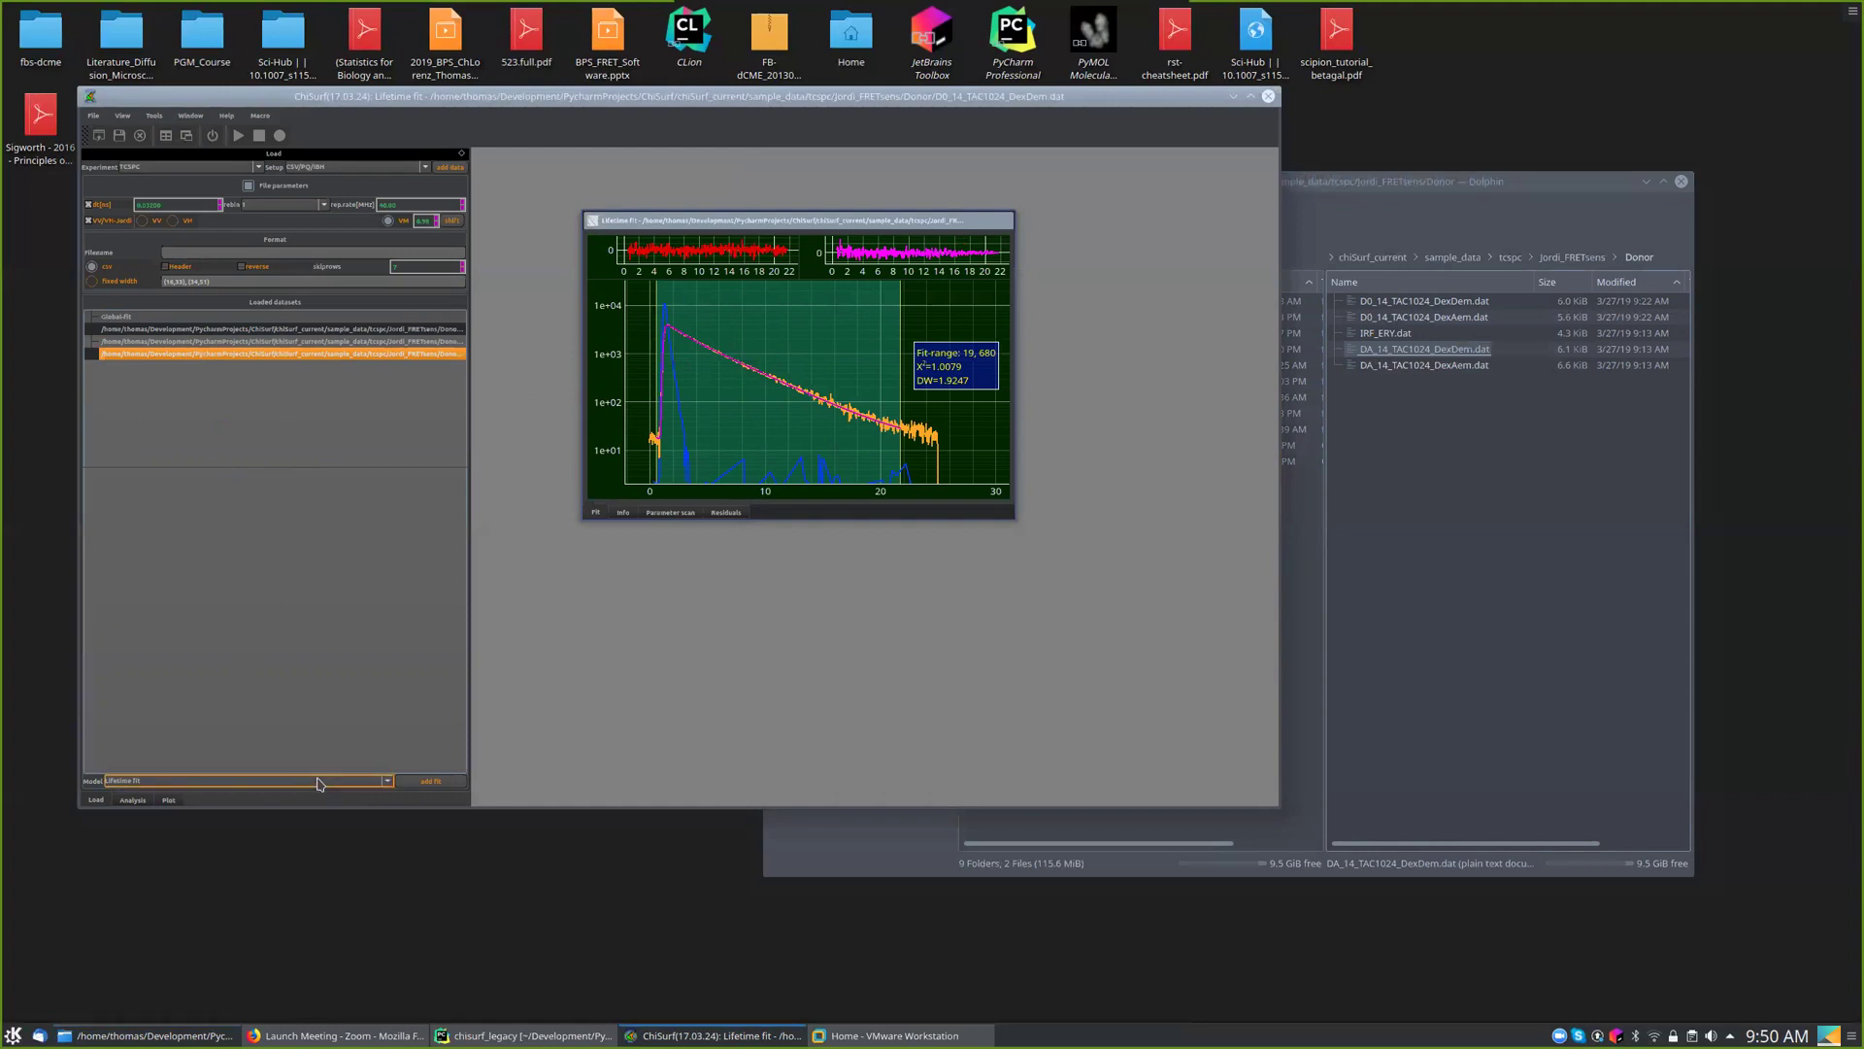
click(161, 784)
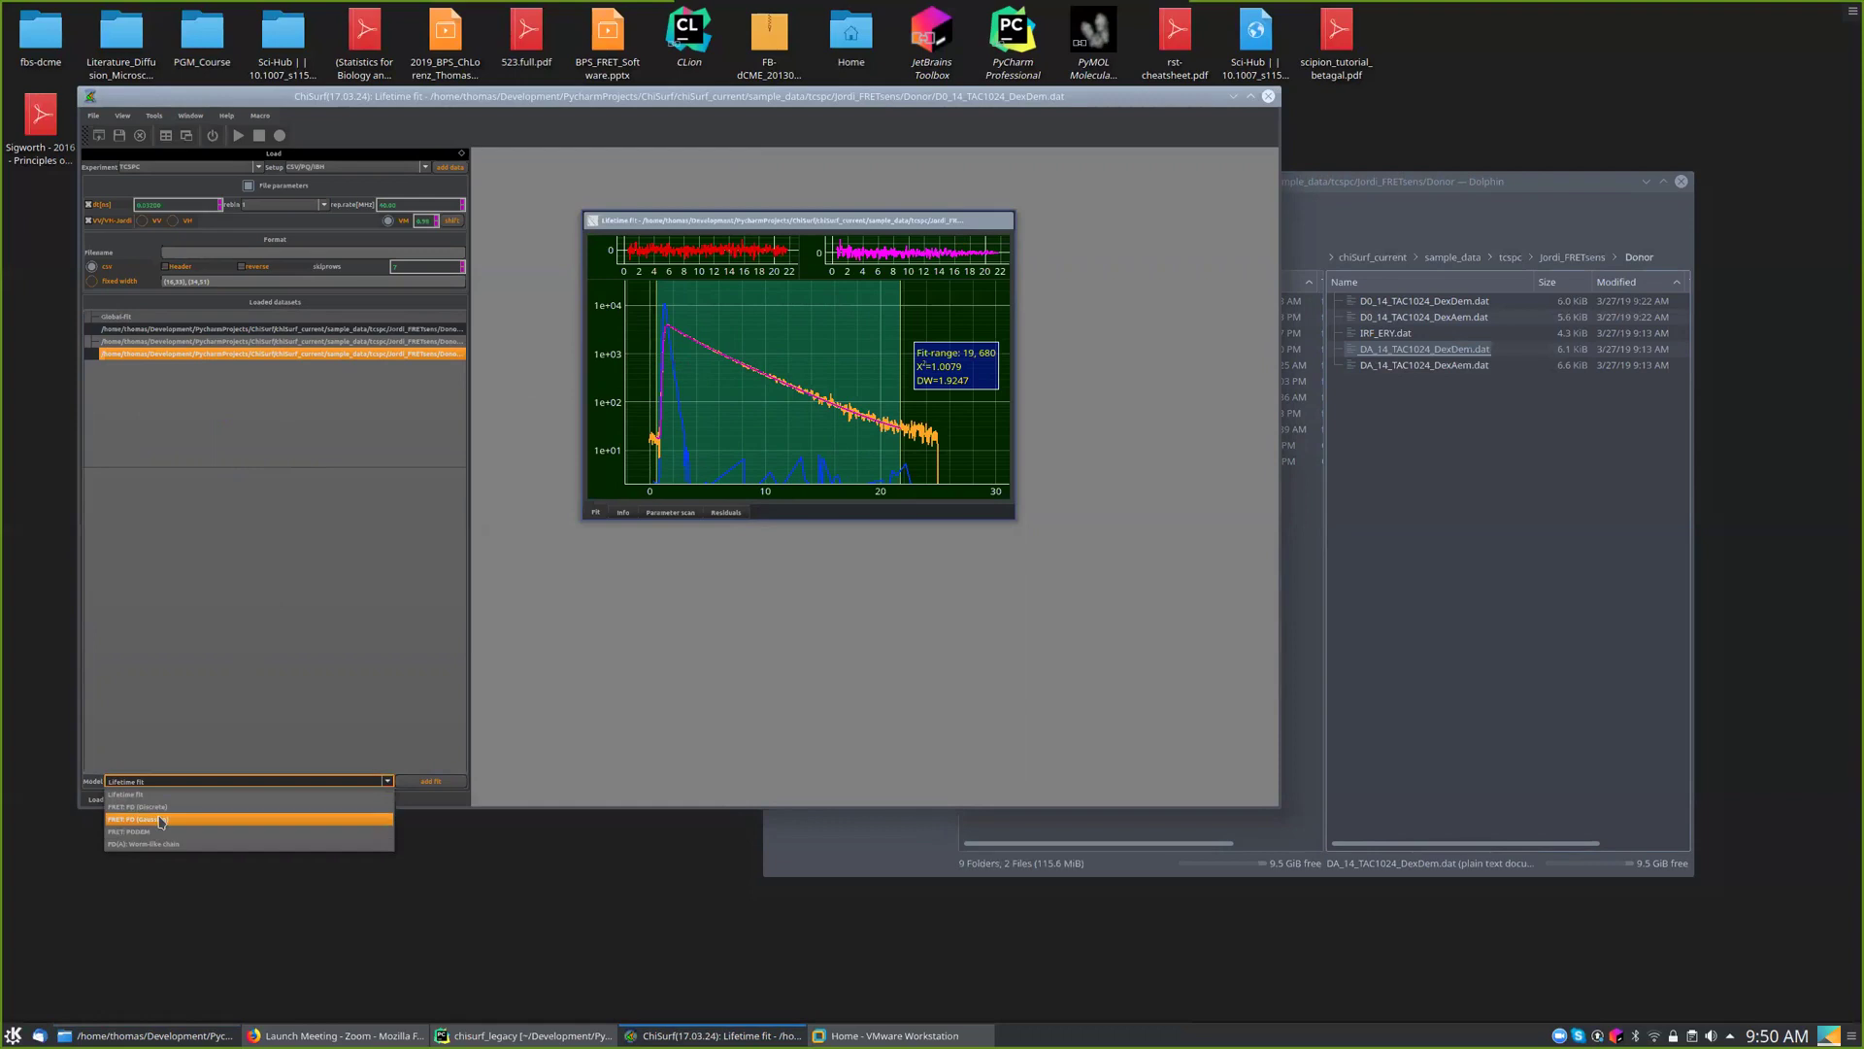
click(161, 822)
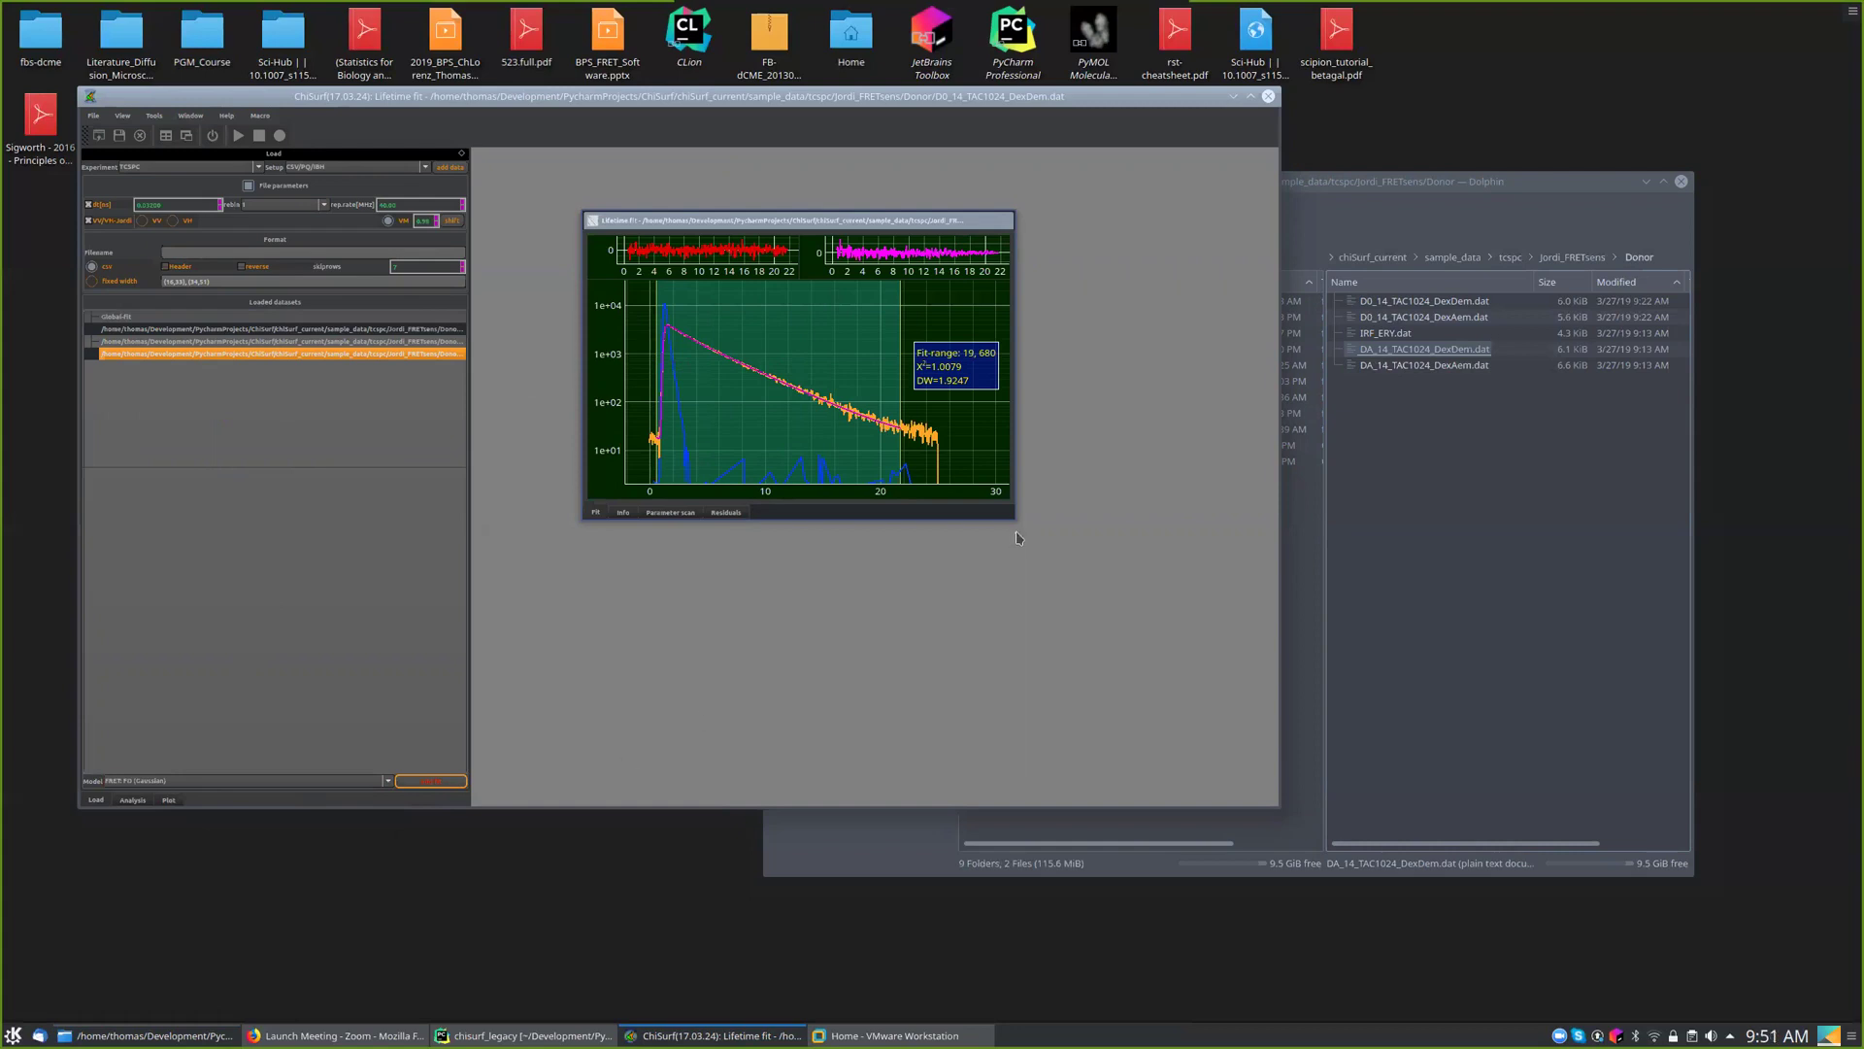
- Resize the FRET fit window, arrange it beside the donor fit, and show the FRET fit's analysis settings
drag(631, 160, 610, 454)
drag(788, 695, 959, 774)
drag(658, 465, 985, 391)
drag(818, 221, 749, 176)
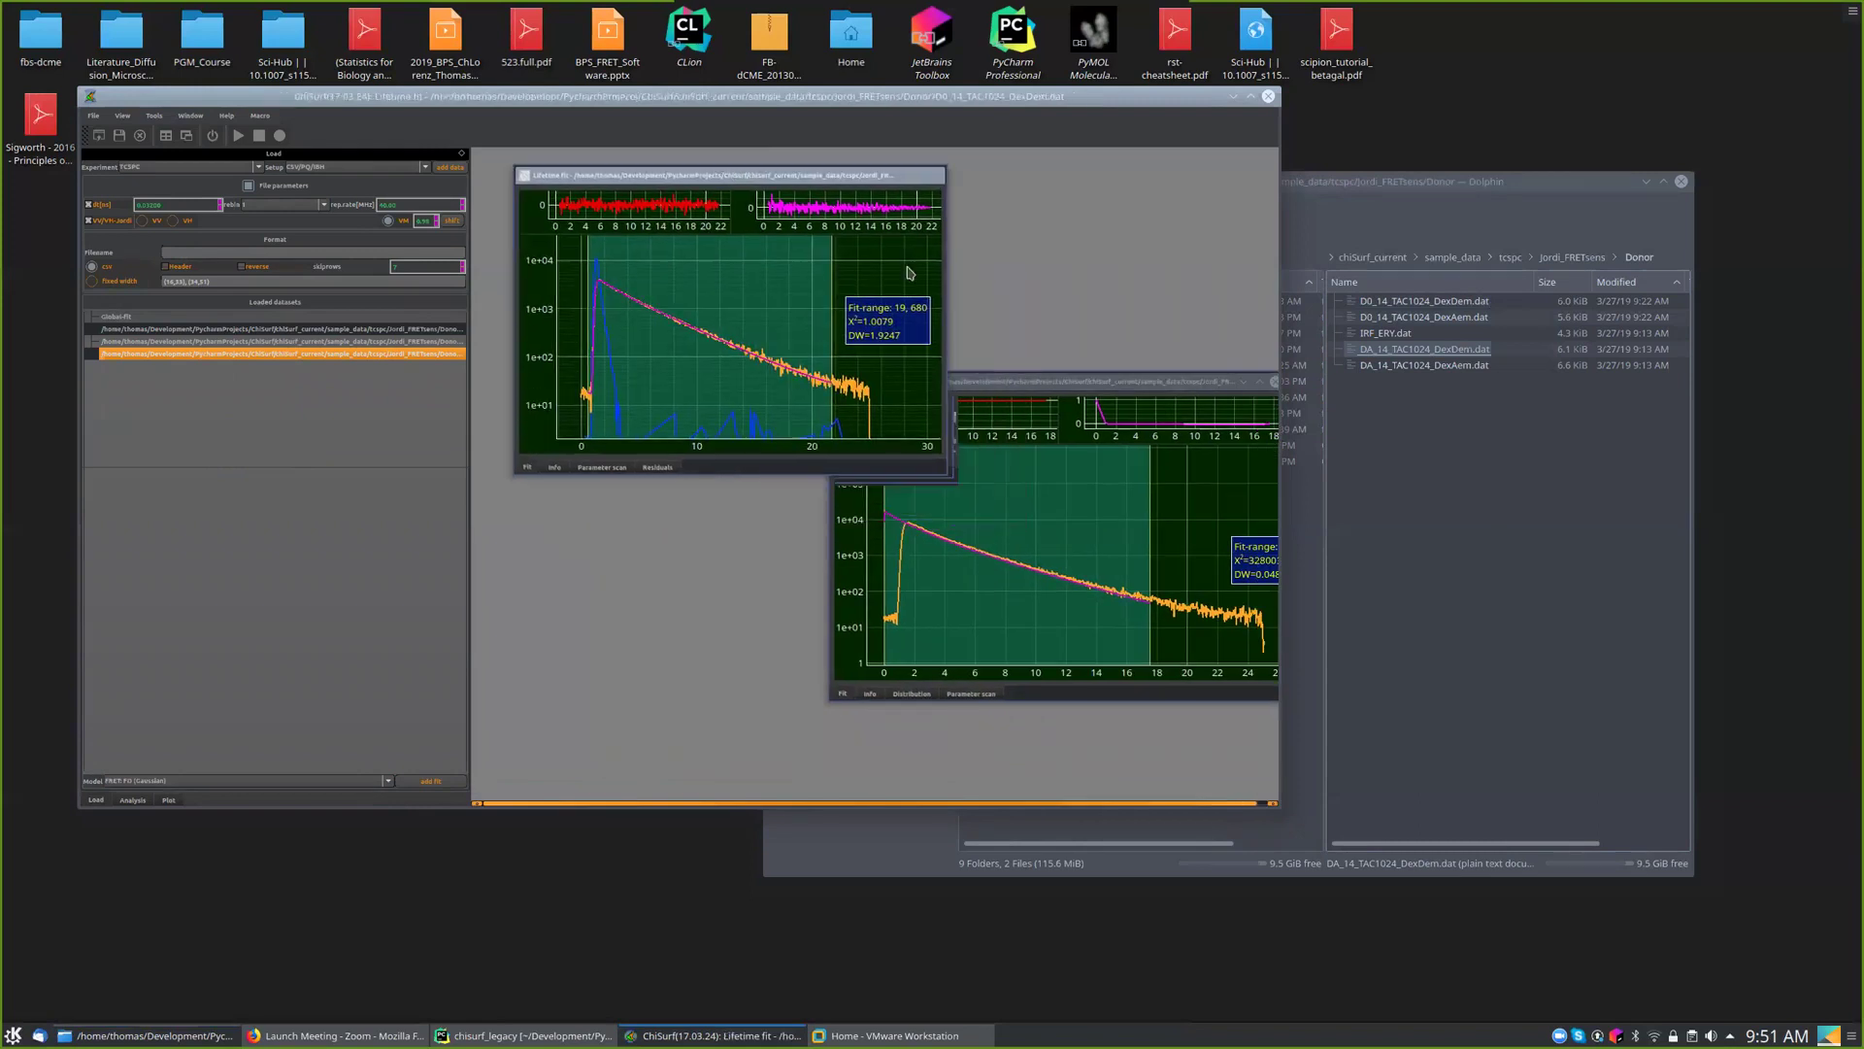
drag(1052, 381, 916, 324)
click(133, 800)
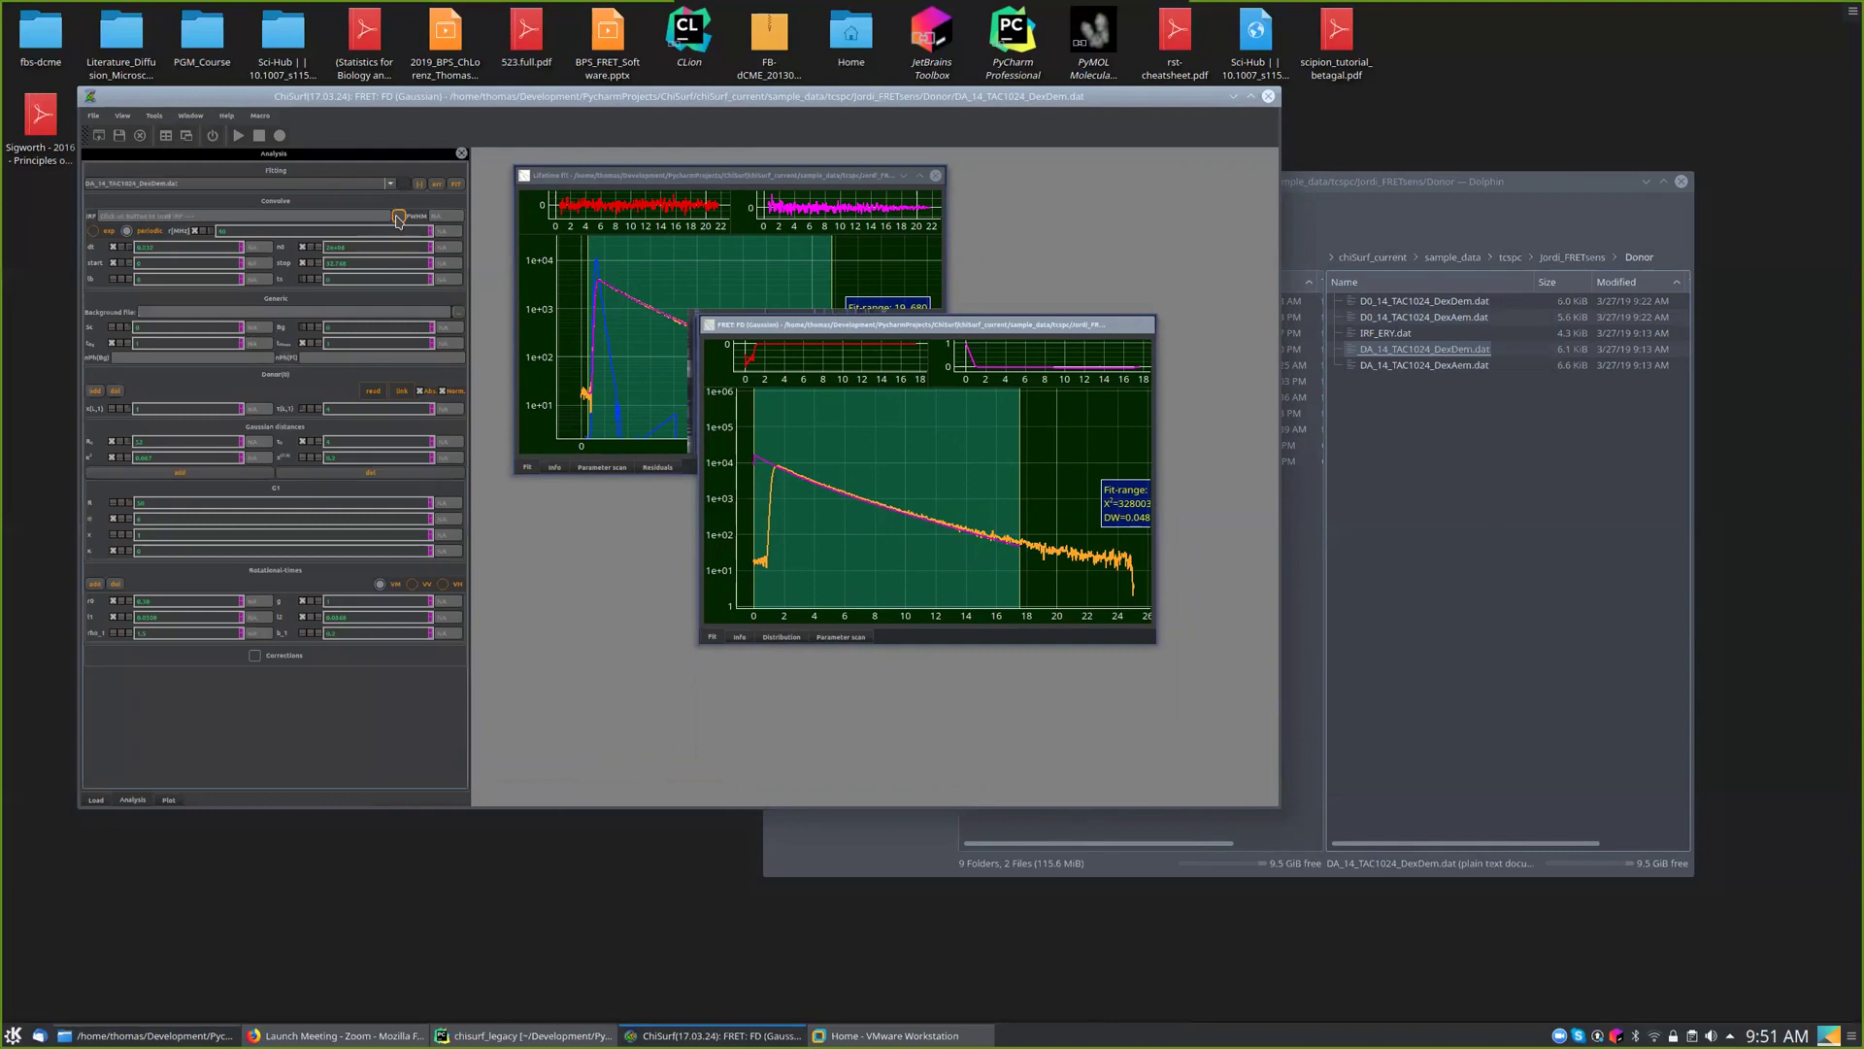
- Load IRF_ERY.dat as the FRET fit's instrument response and remove the last rotational time component
click(398, 216)
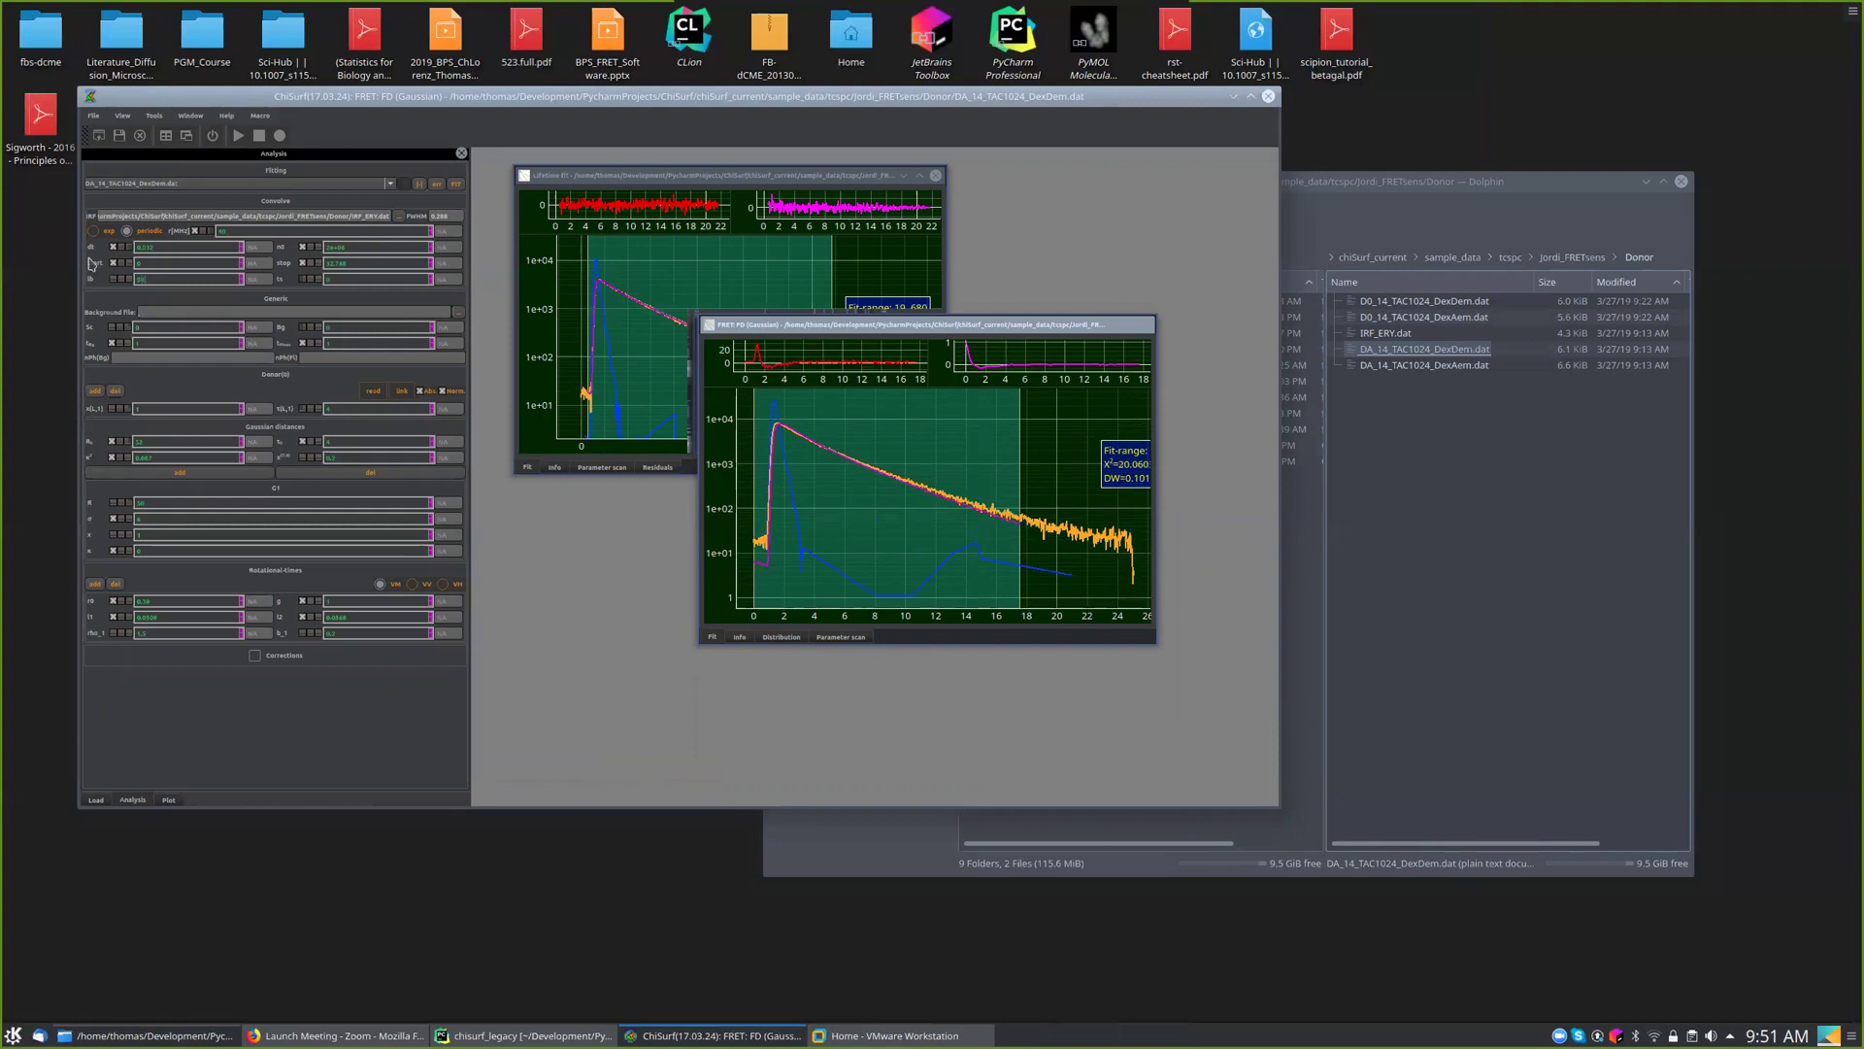
click(115, 584)
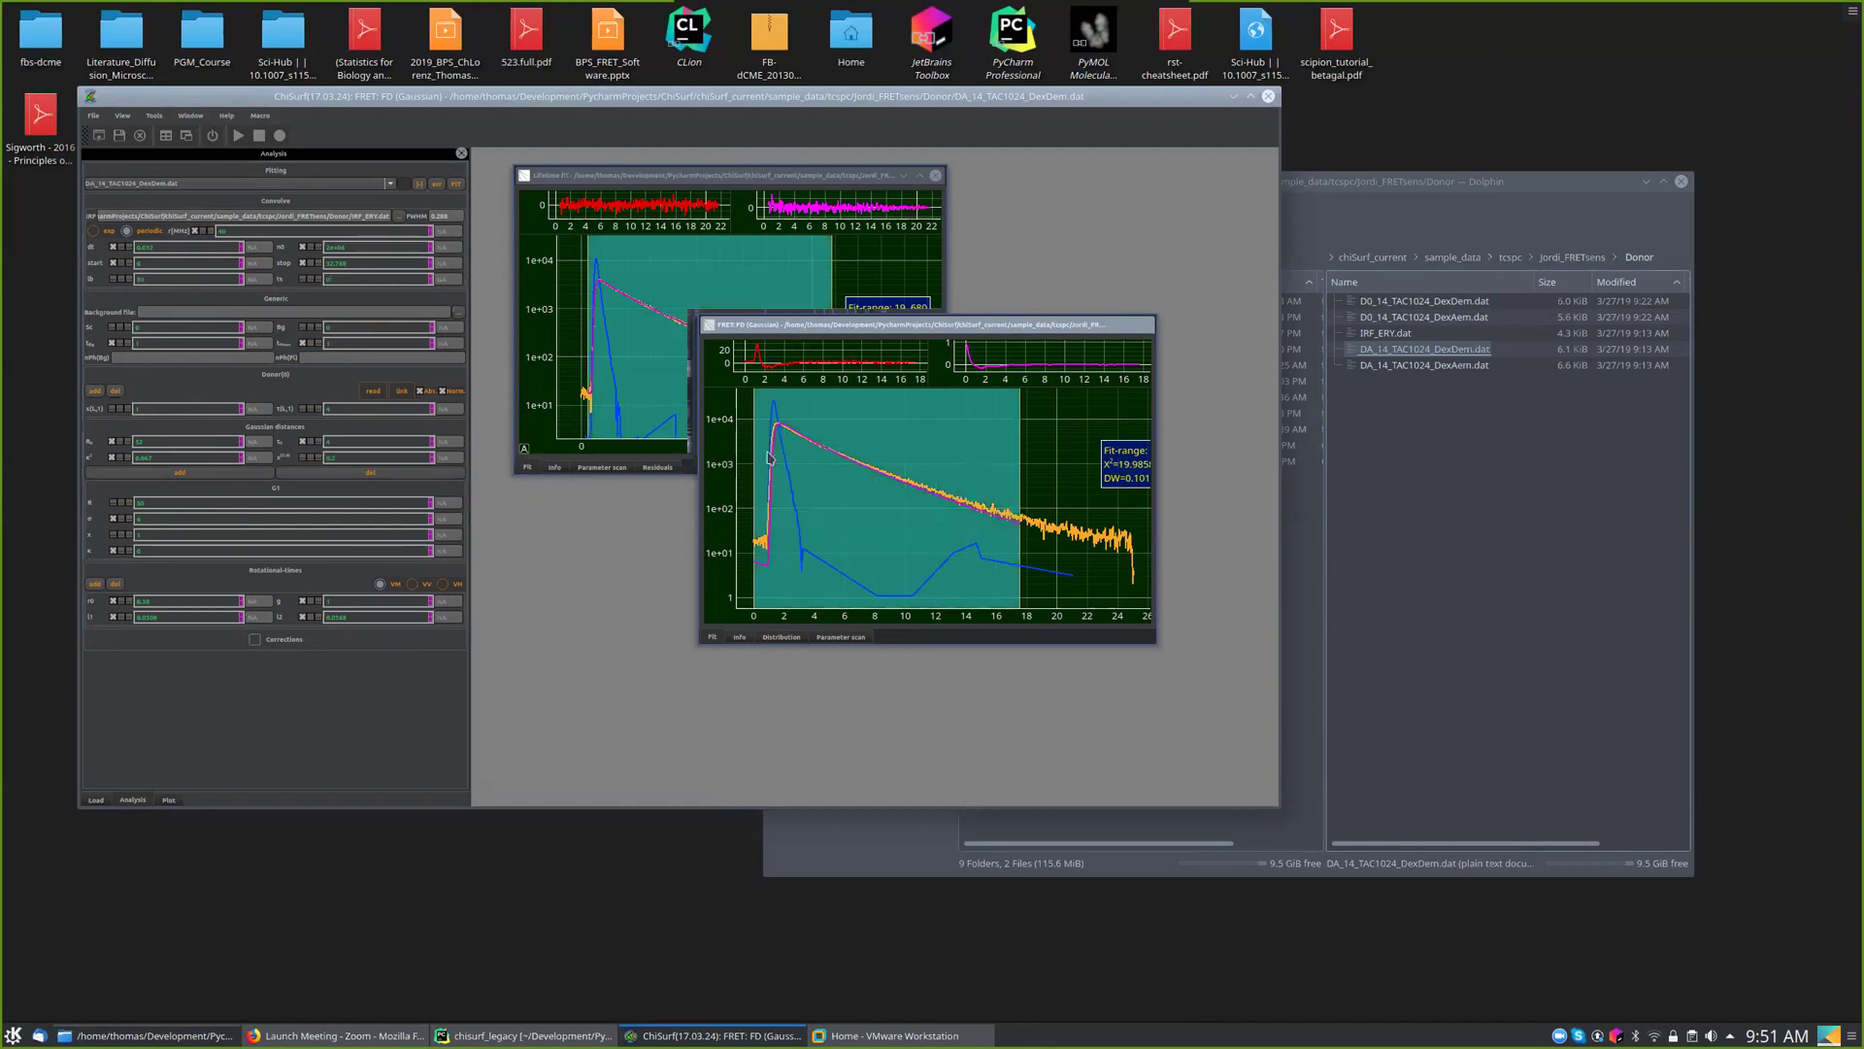
click(650, 181)
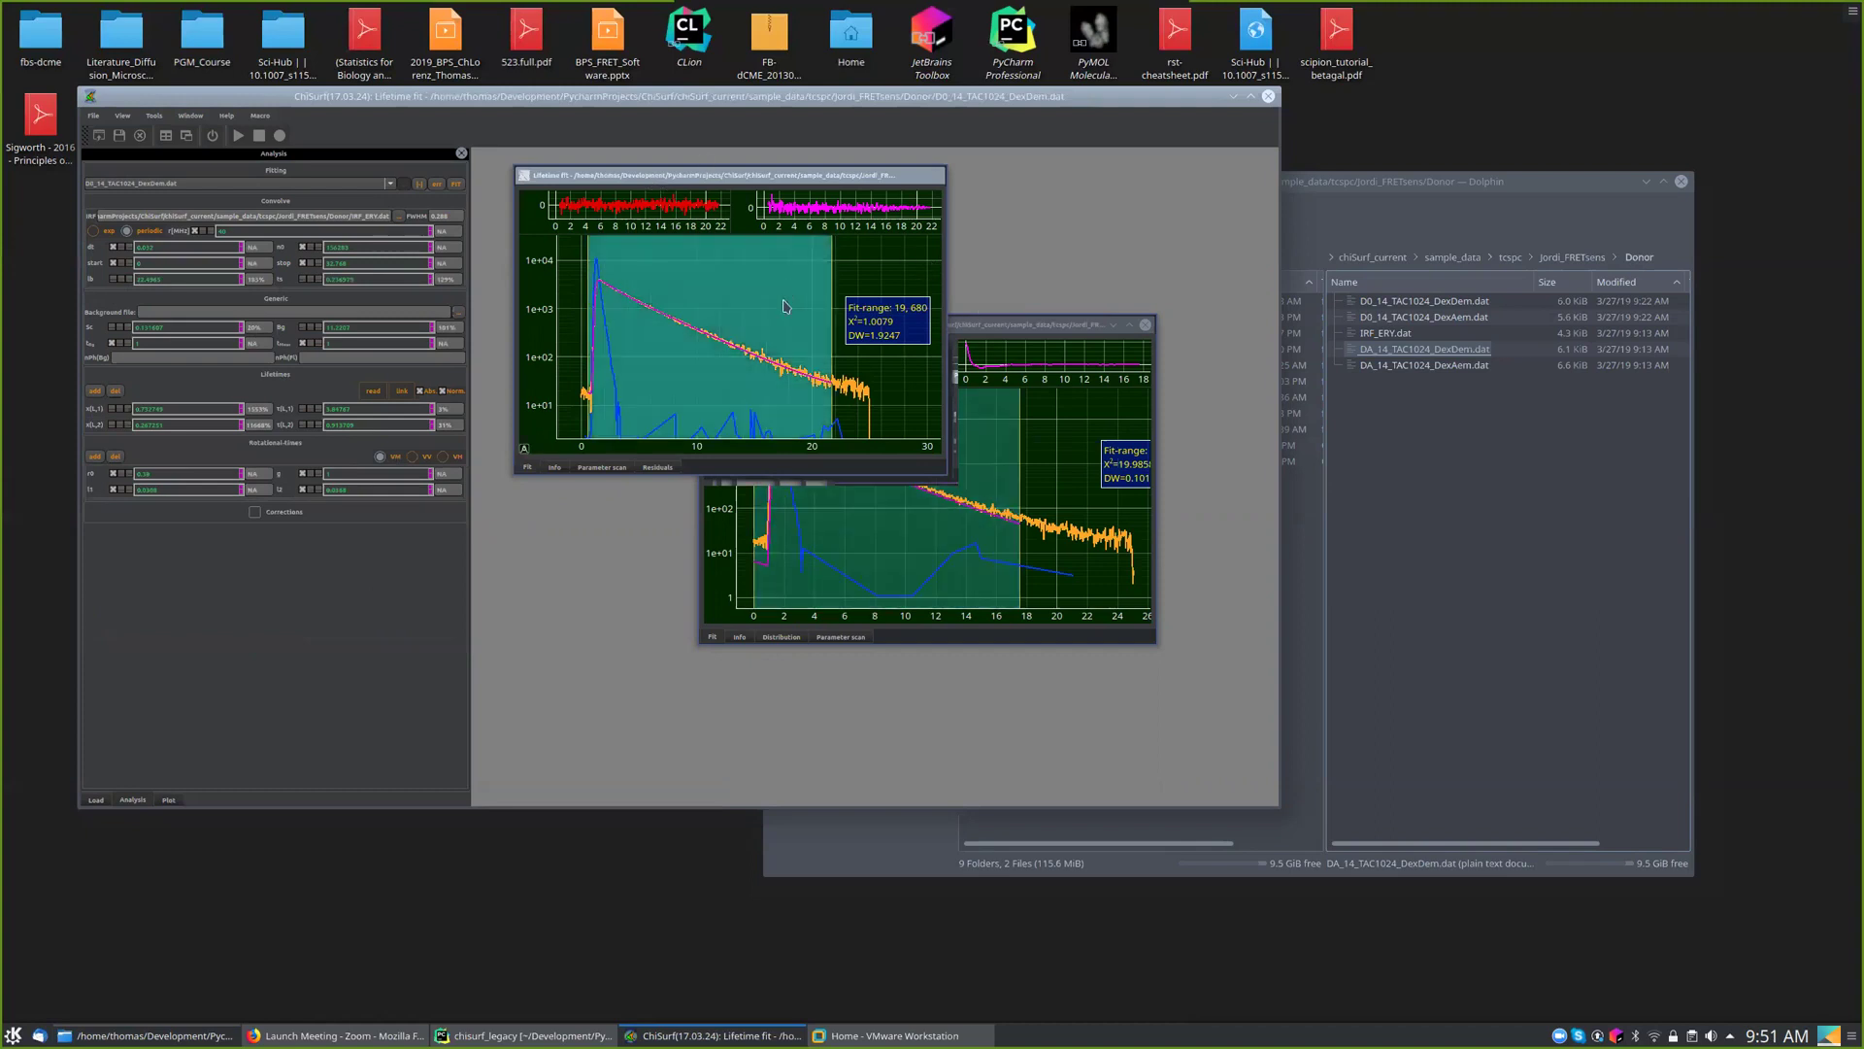
click(1013, 327)
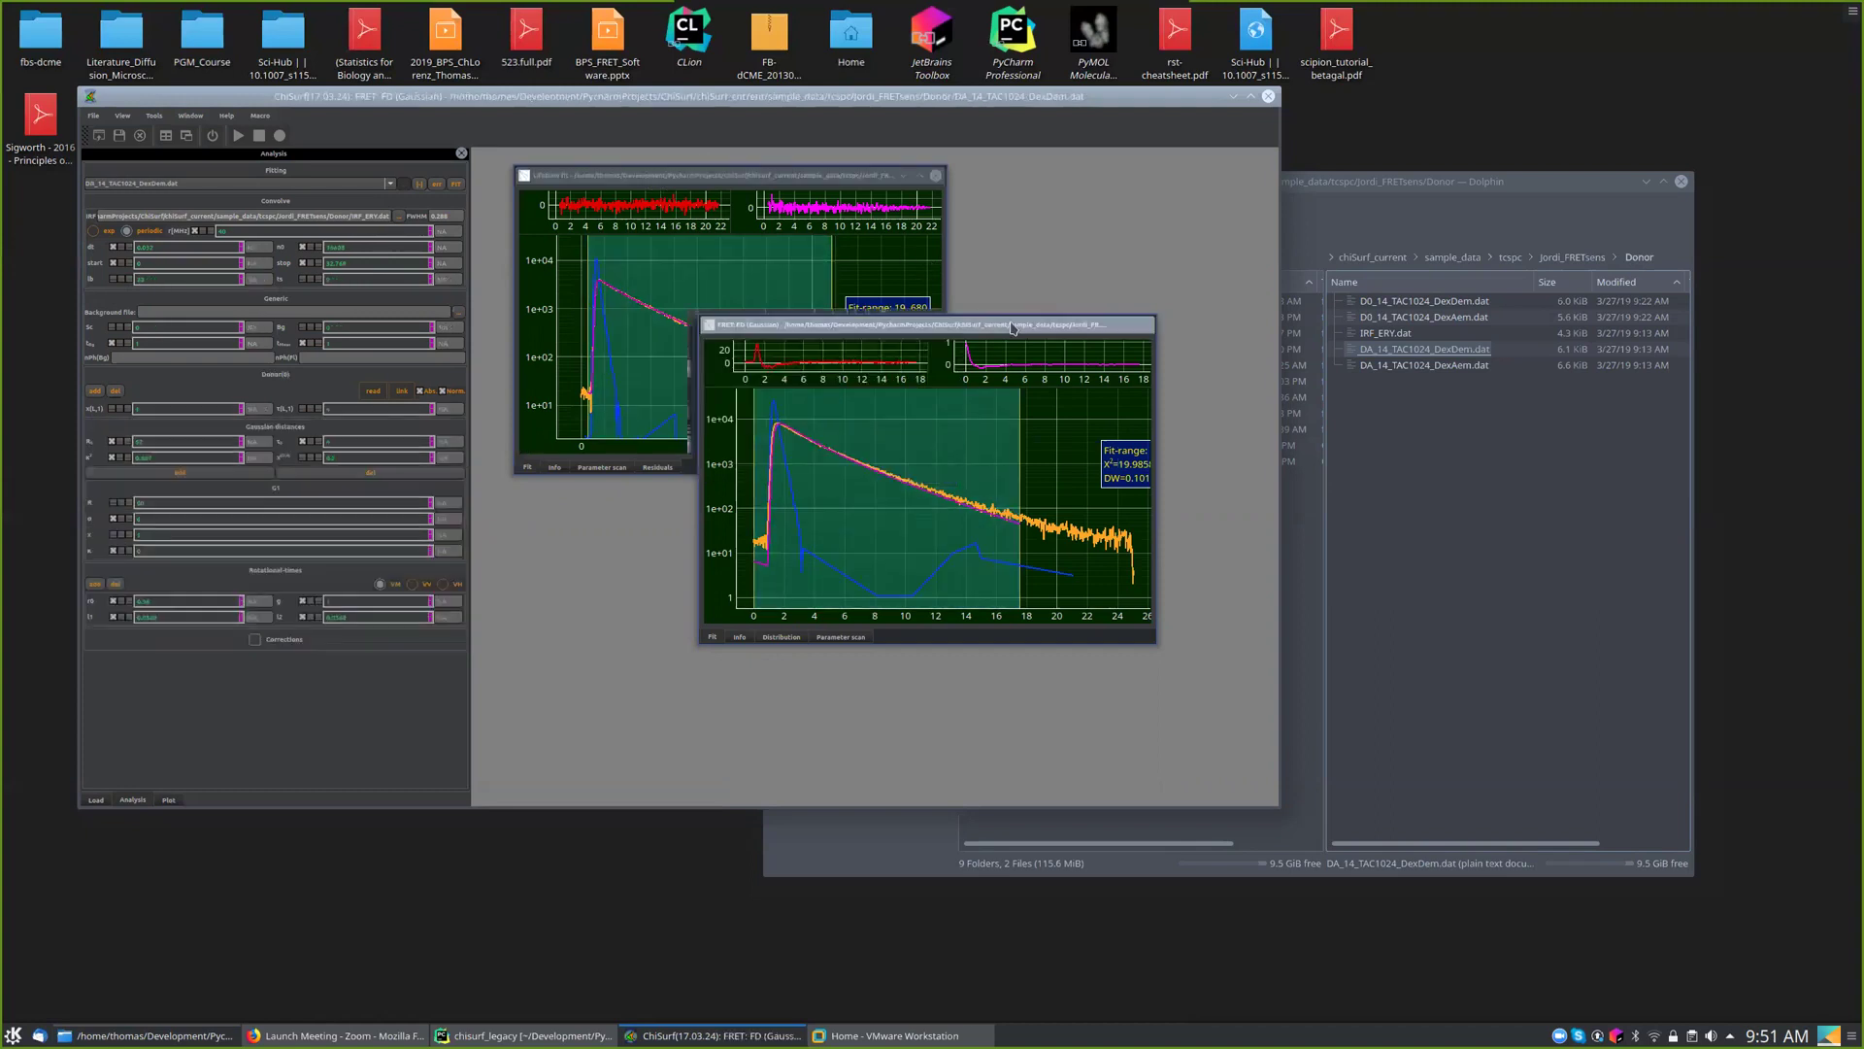
- Link the FRET fit's time shift ts to the convolution ts of the donor Lifetime fit and refresh both fits
right_click(312, 286)
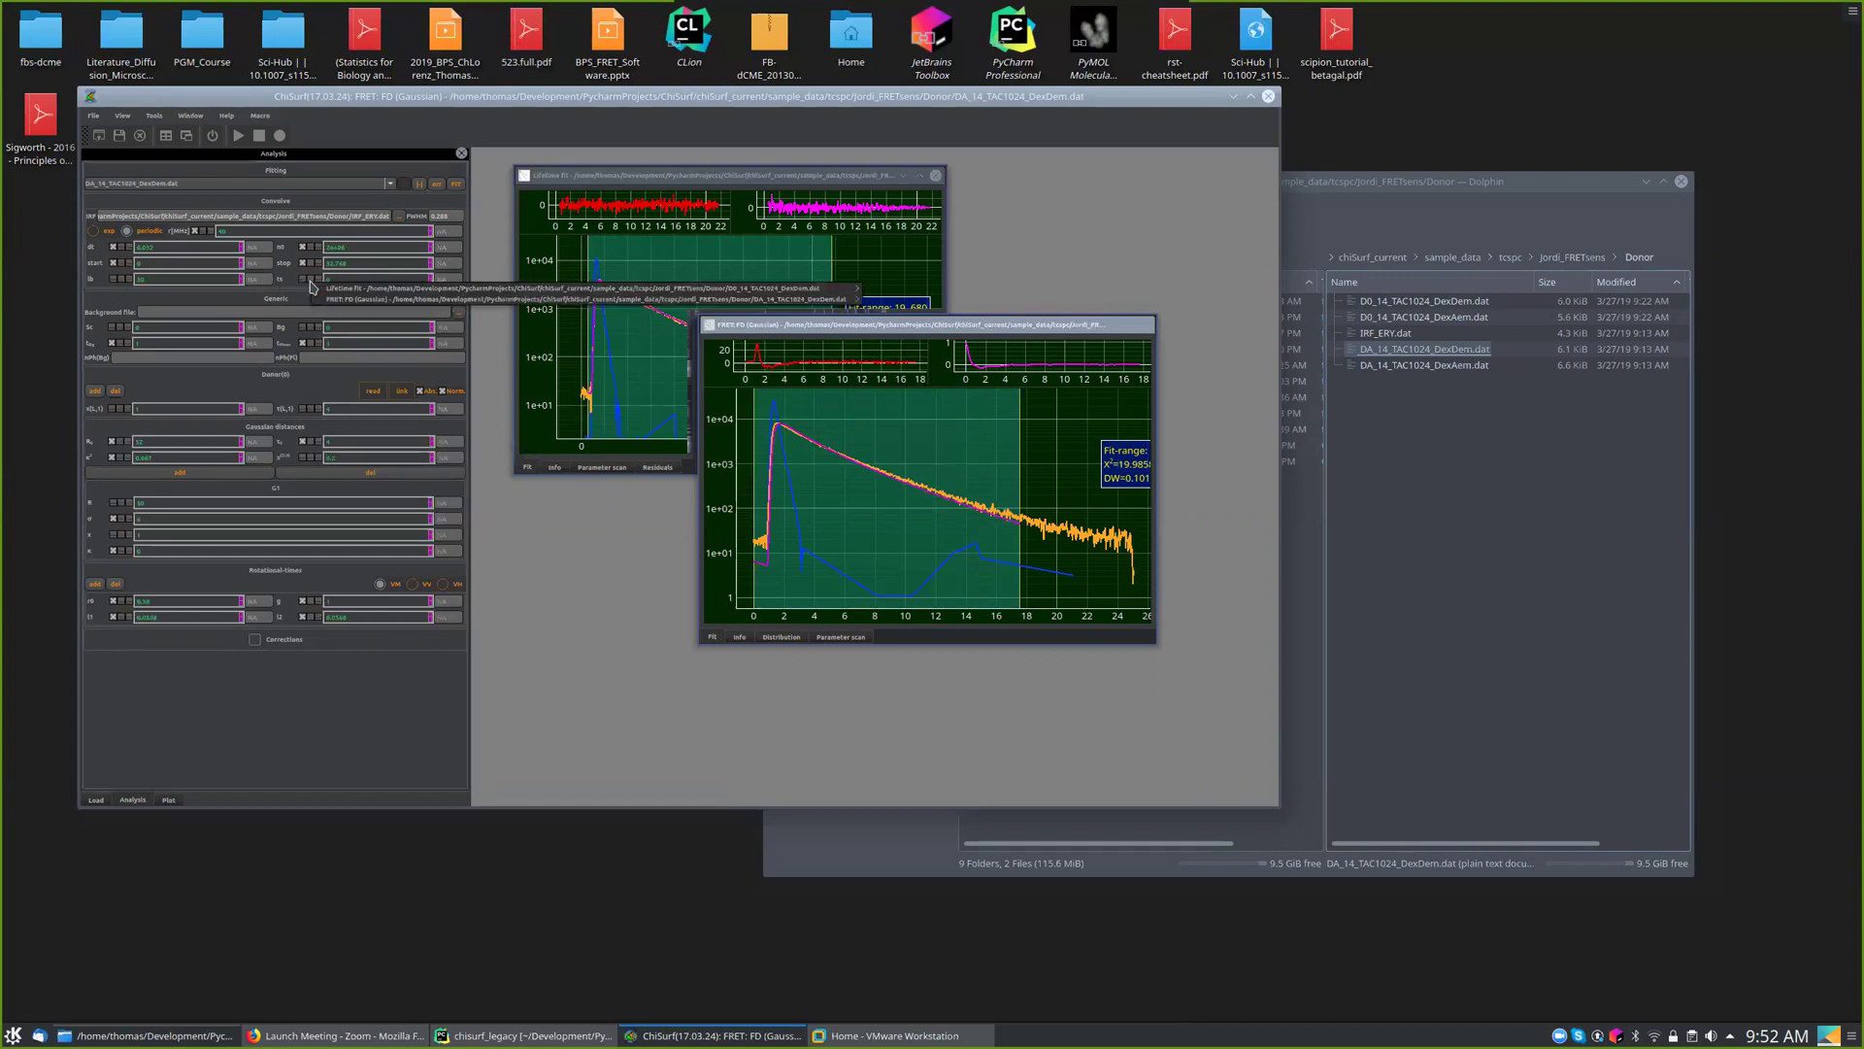
mouse_move(335, 291)
mouse_move(906, 291)
mouse_move(886, 335)
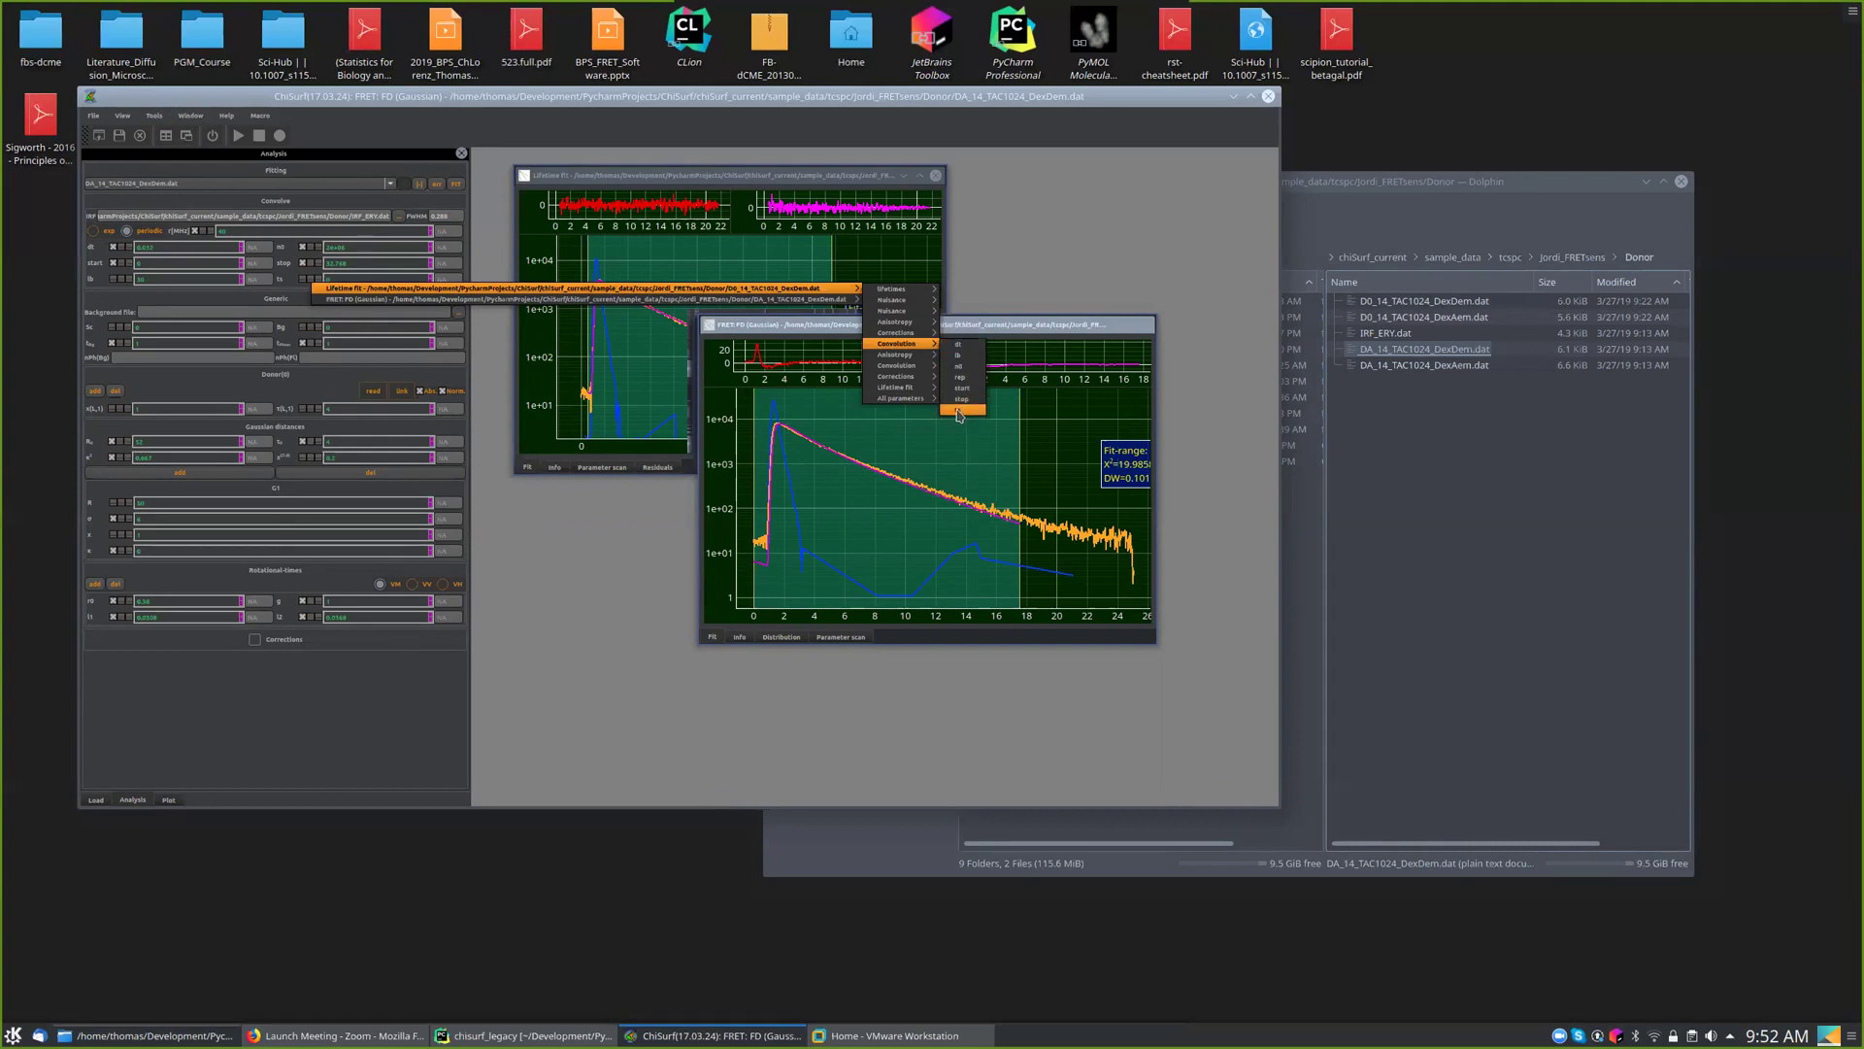
click(960, 410)
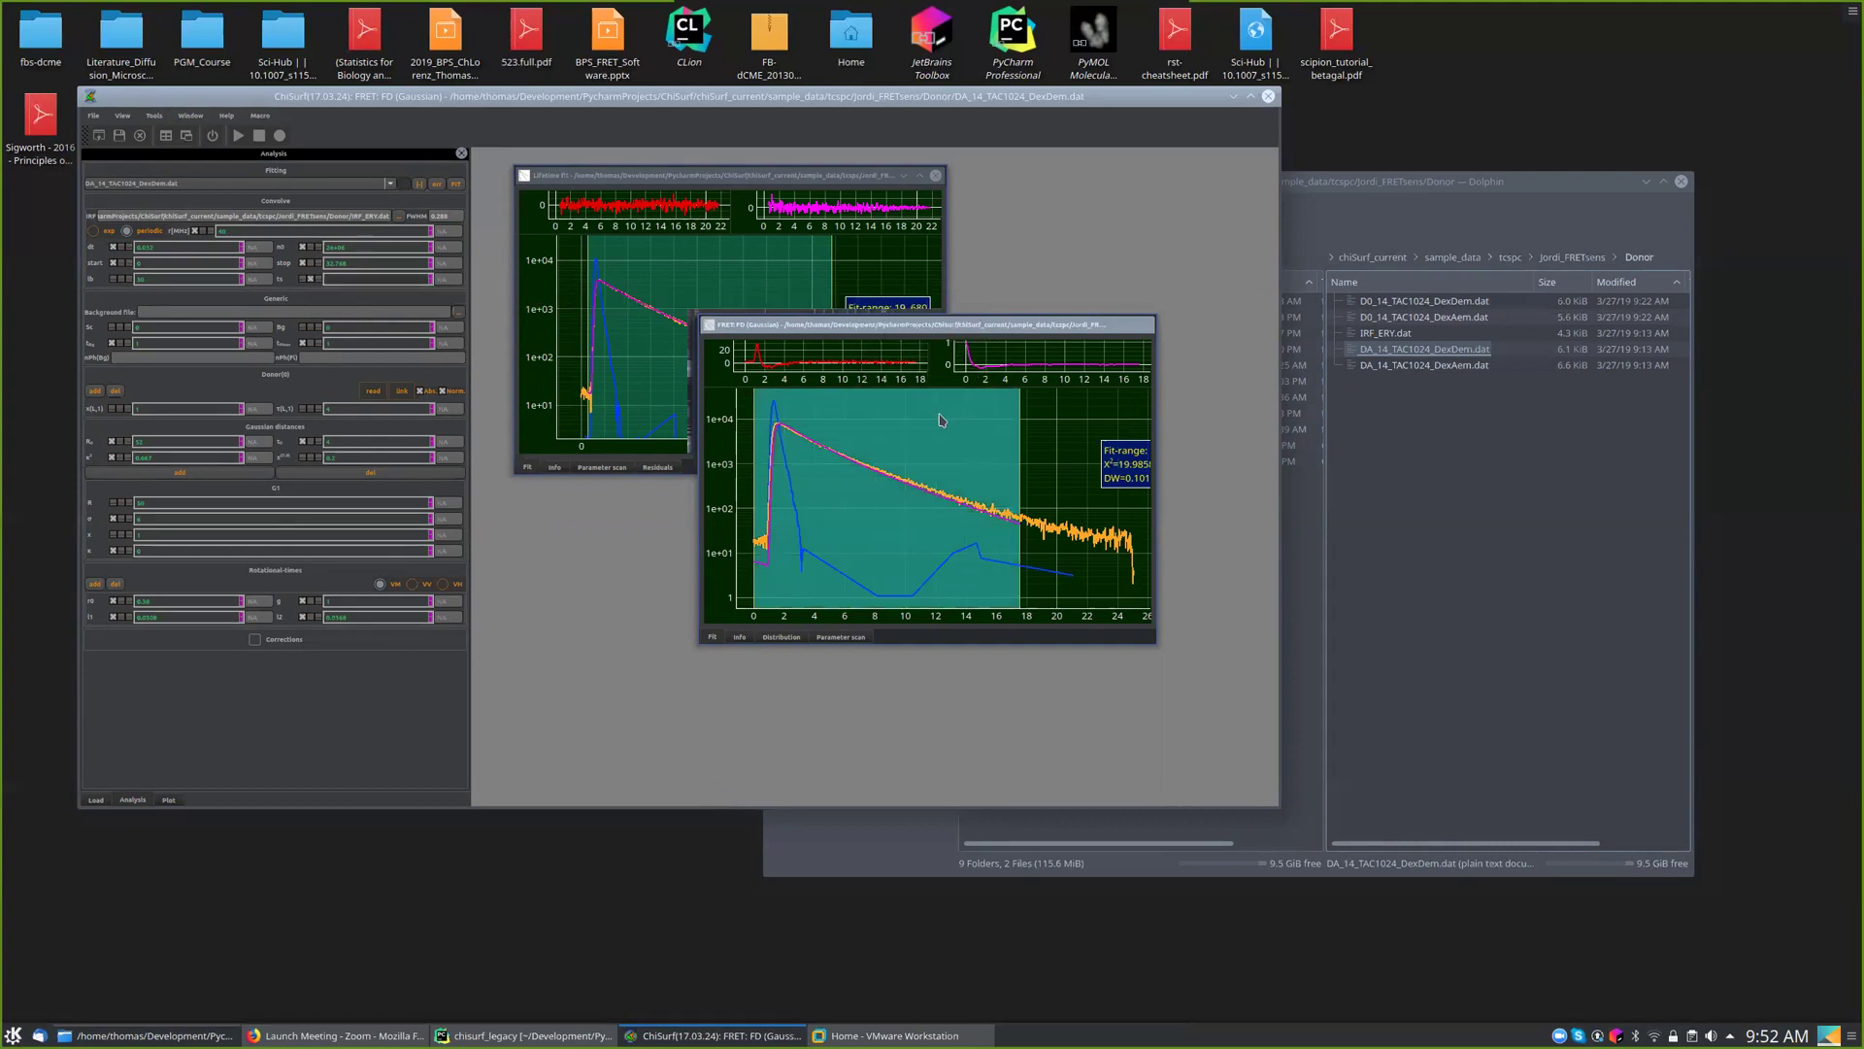
click(650, 181)
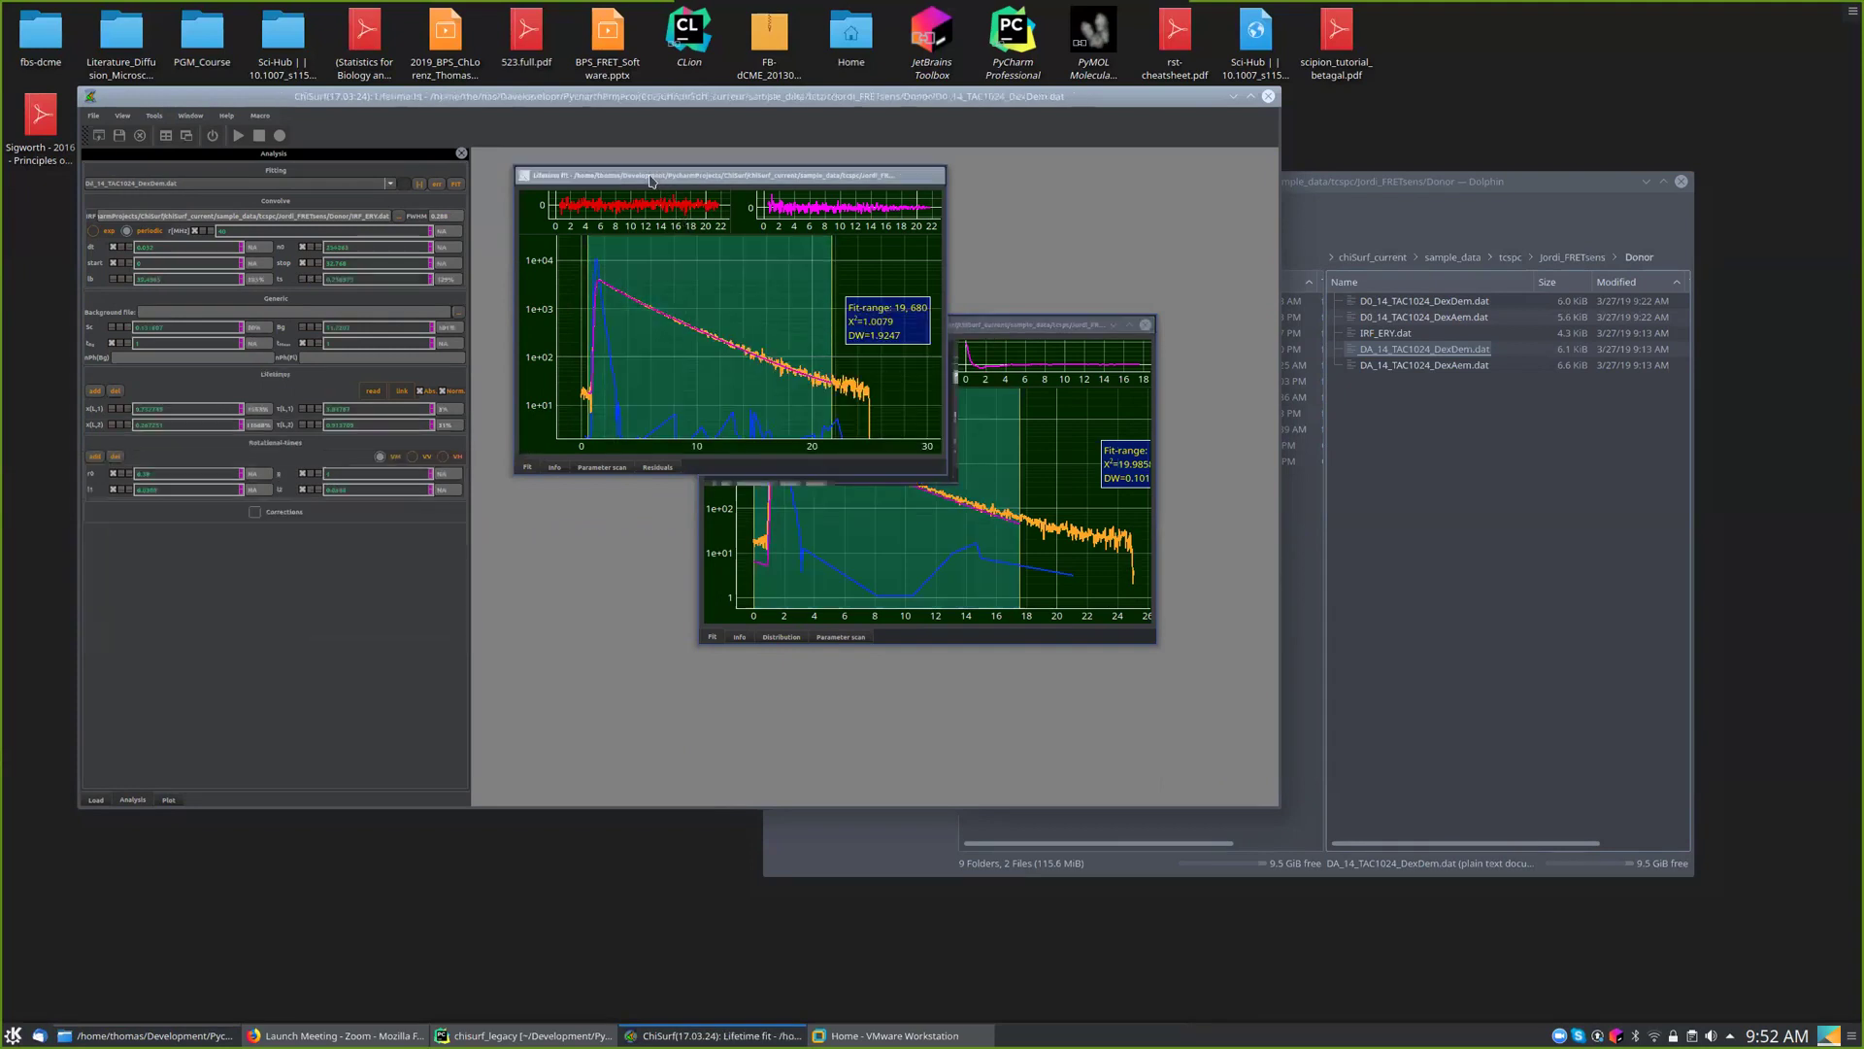
click(1011, 326)
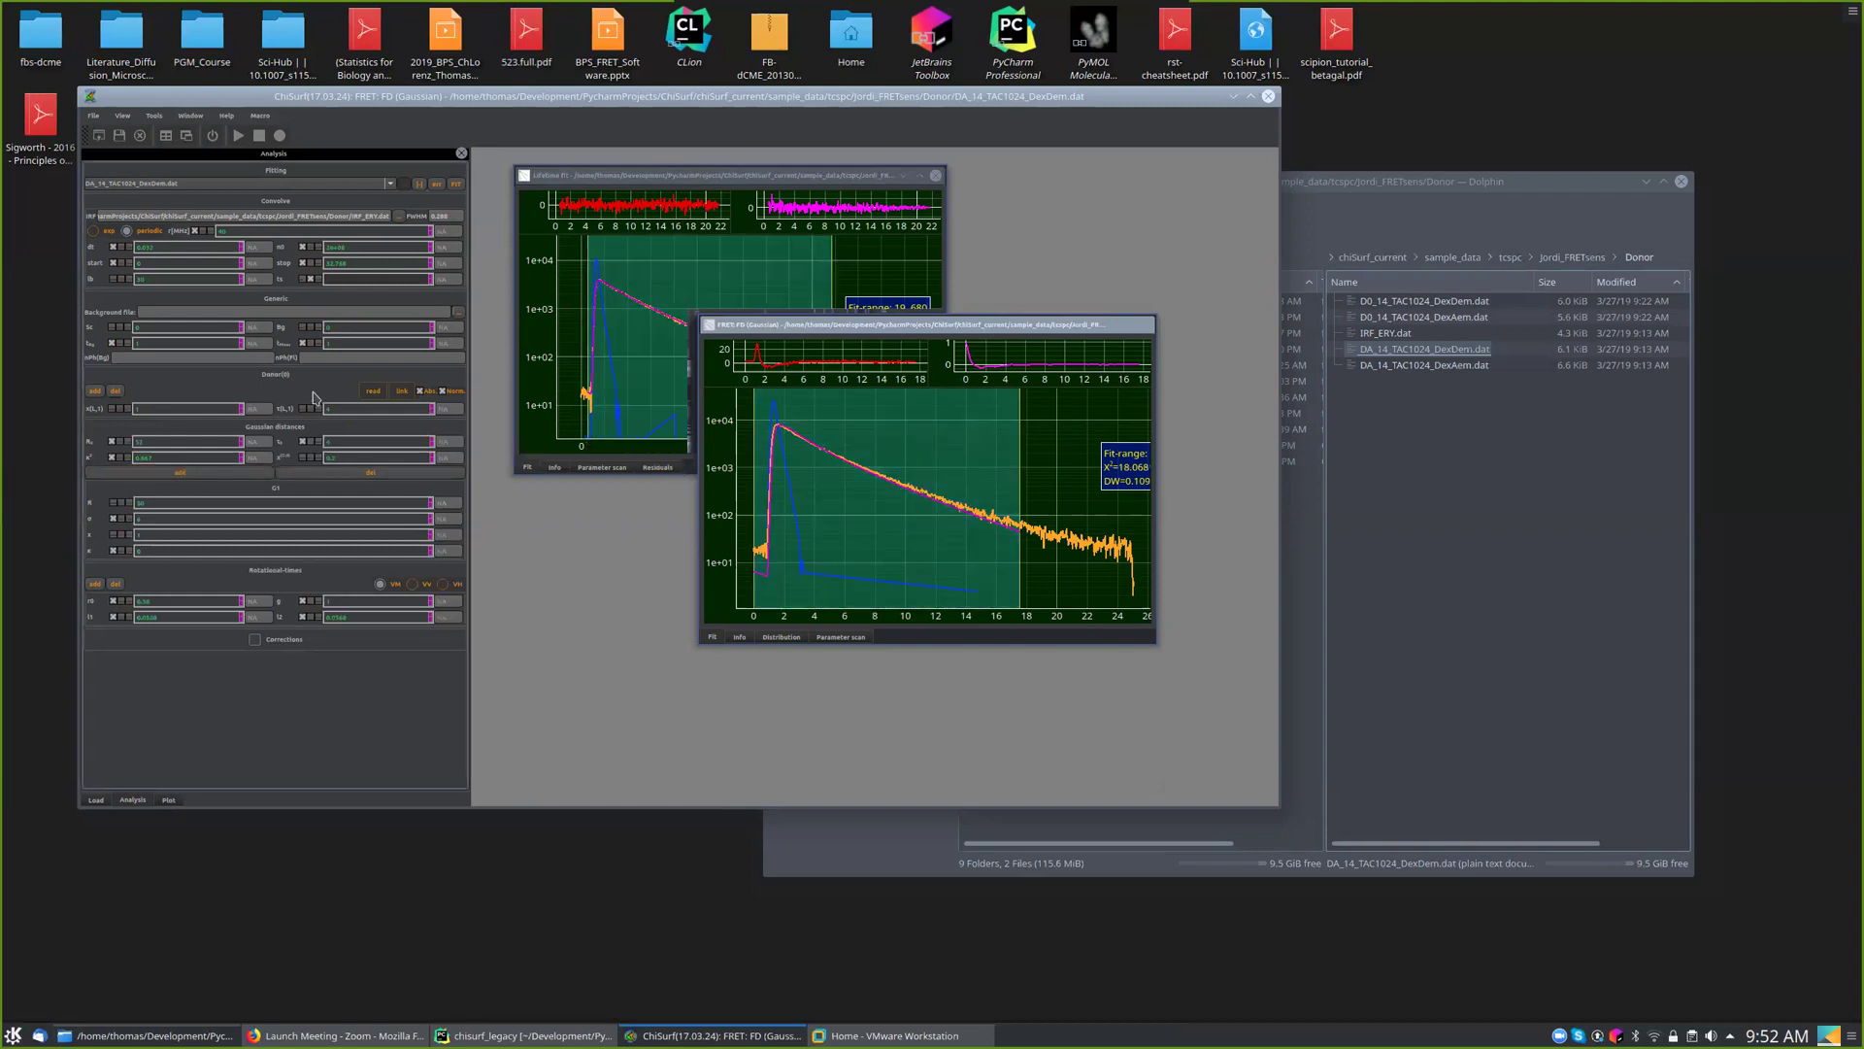
click(653, 181)
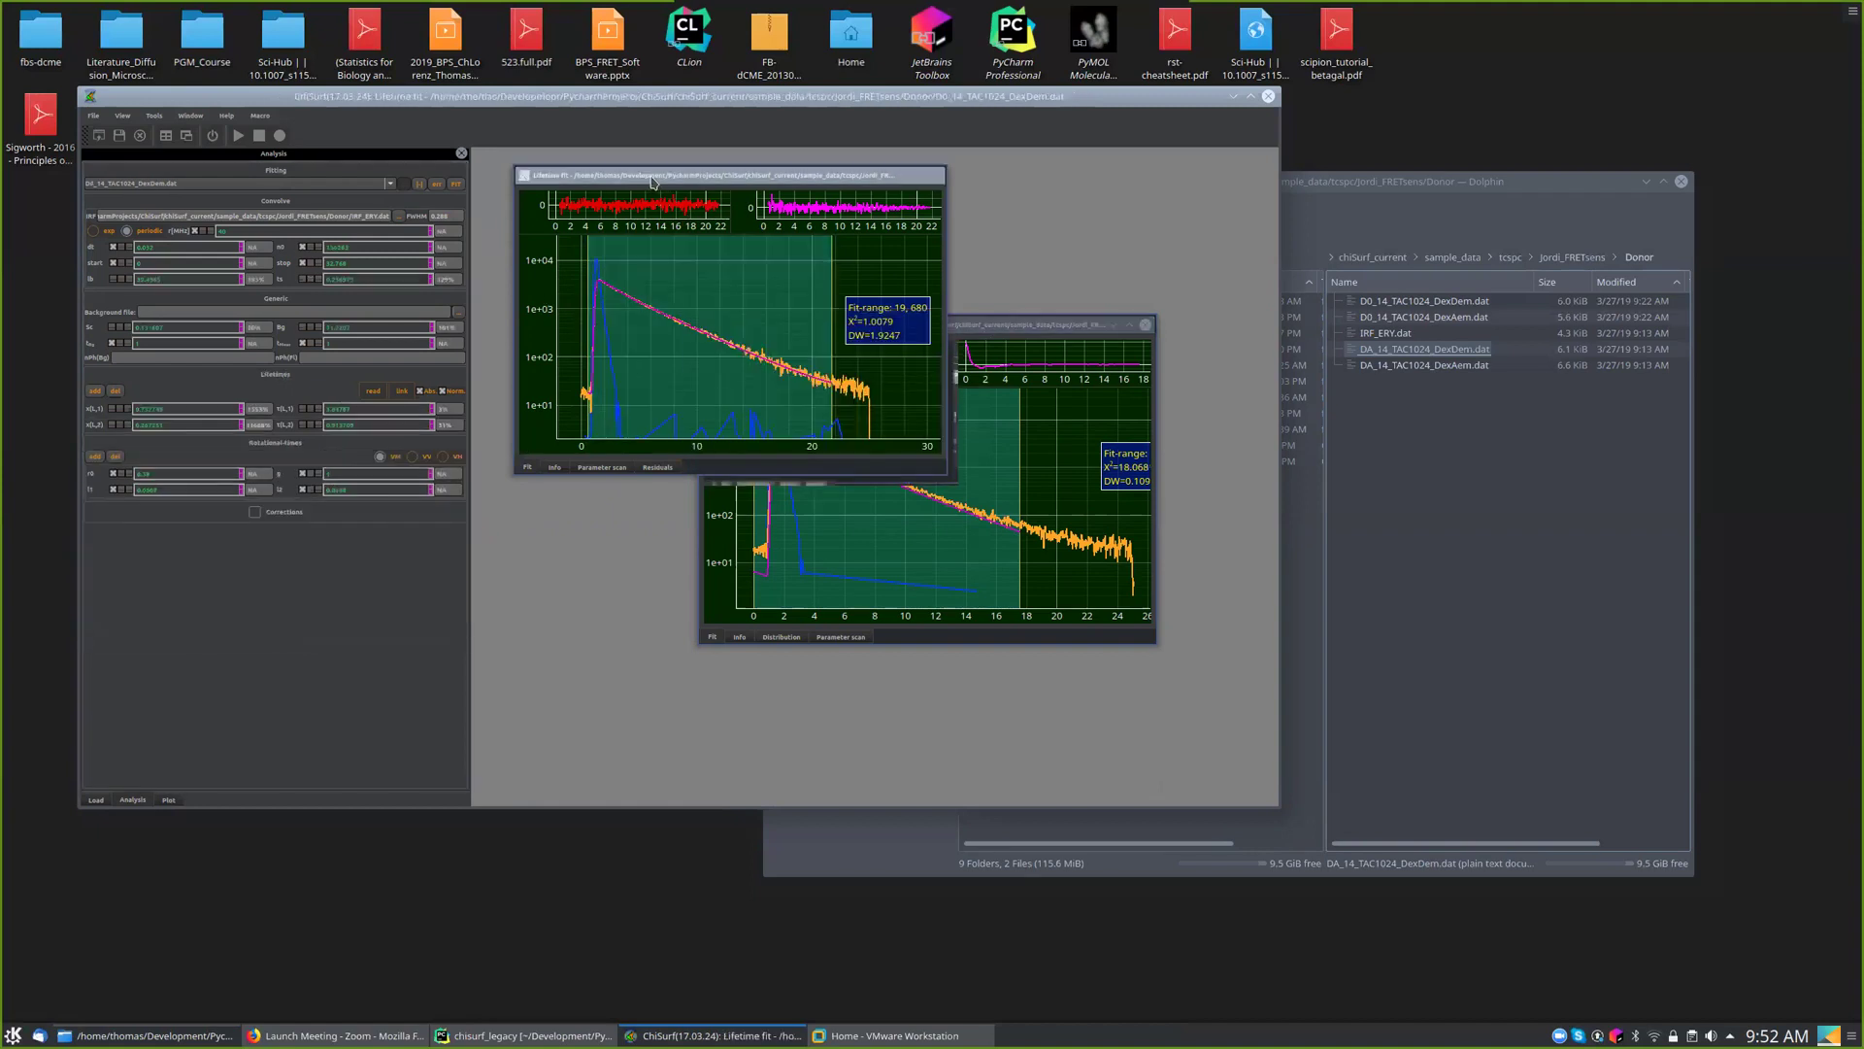
click(978, 326)
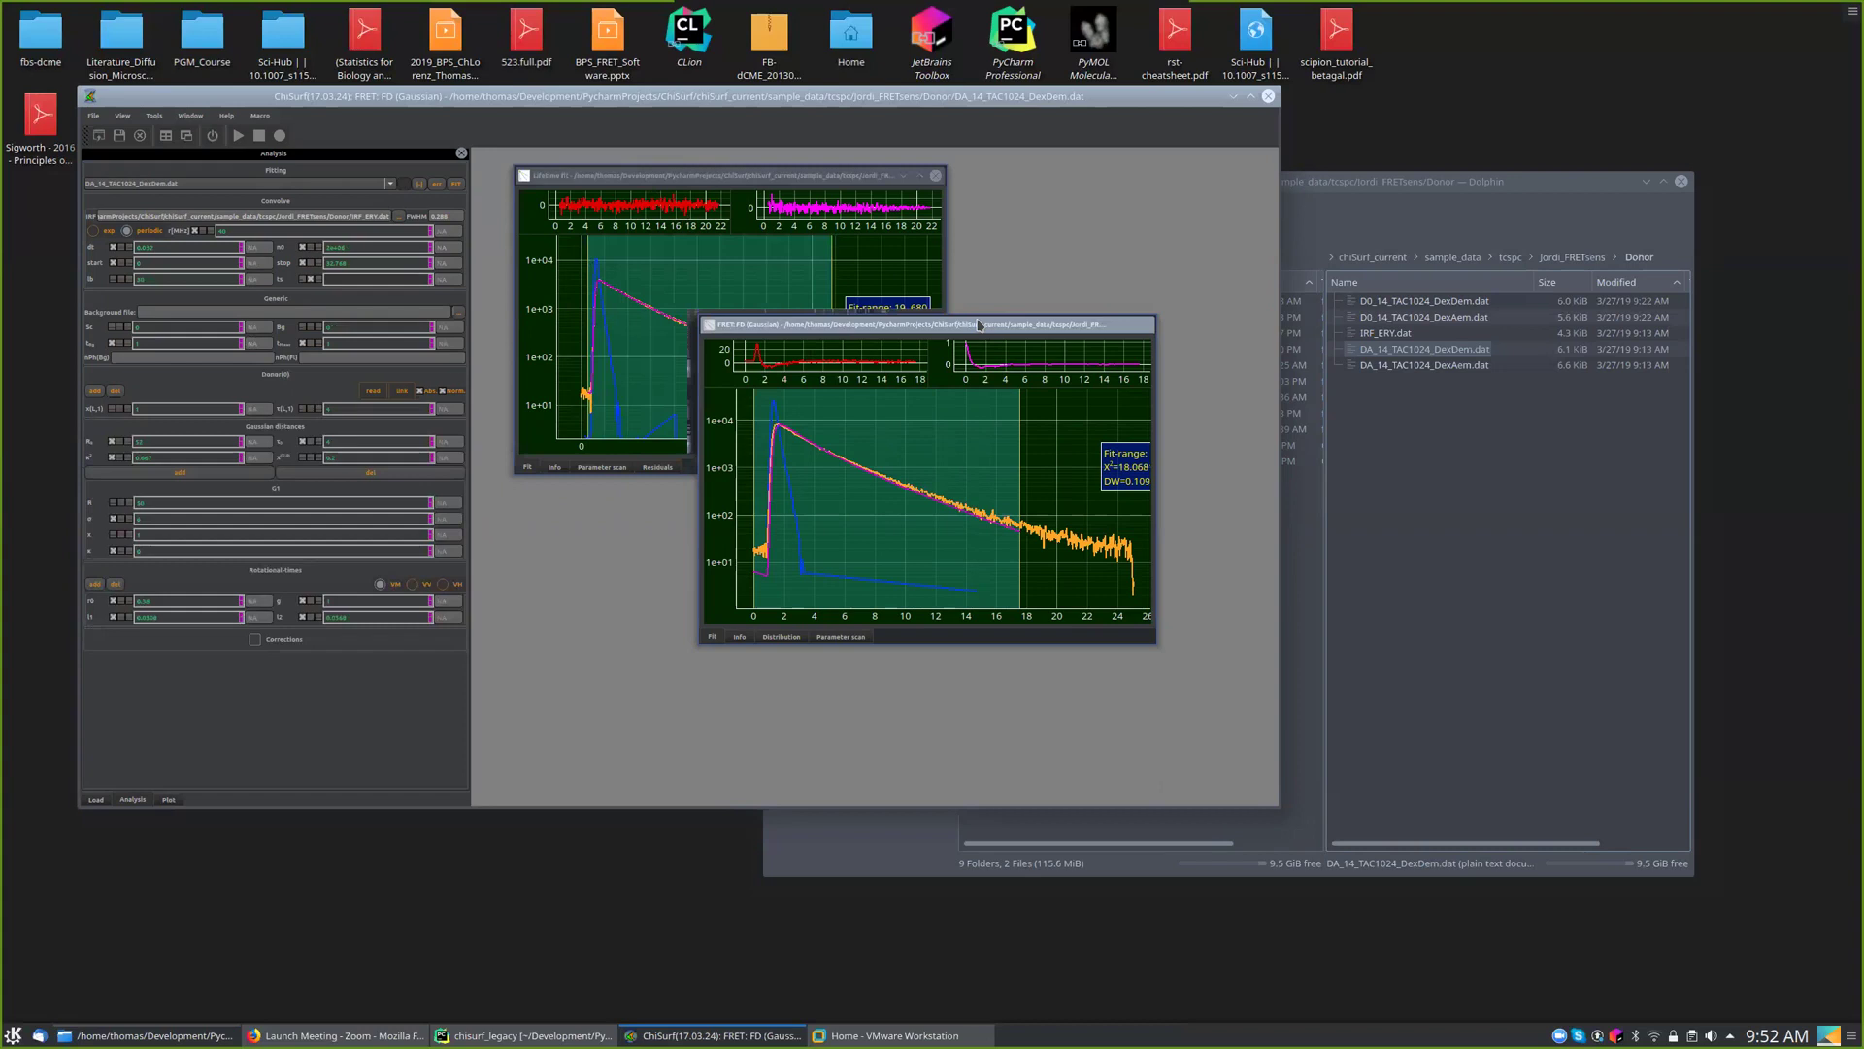
- Add a second donor lifetime to the FRET fit and link both donor amplitudes to xL1 and xL2 of the Lifetime fit
click(94, 390)
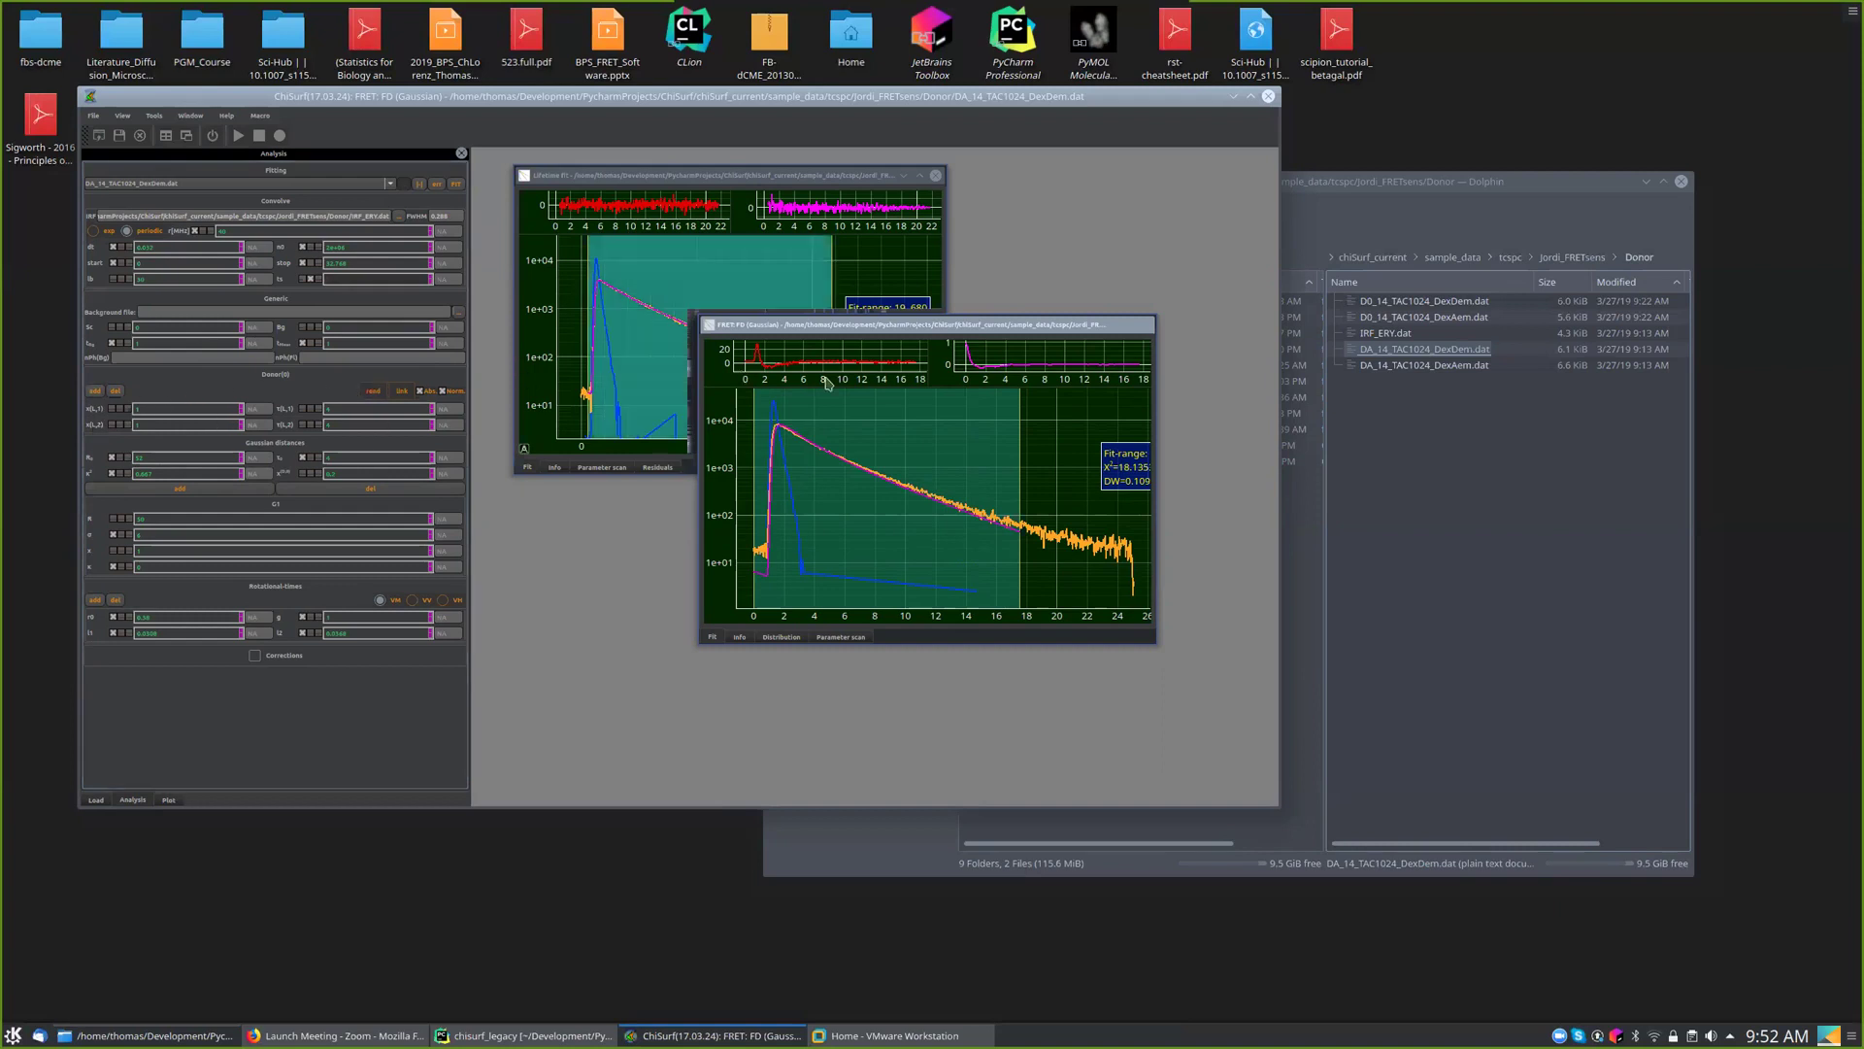
right_click(121, 412)
mouse_move(589, 433)
mouse_move(738, 418)
click(769, 447)
right_click(122, 428)
mouse_move(655, 430)
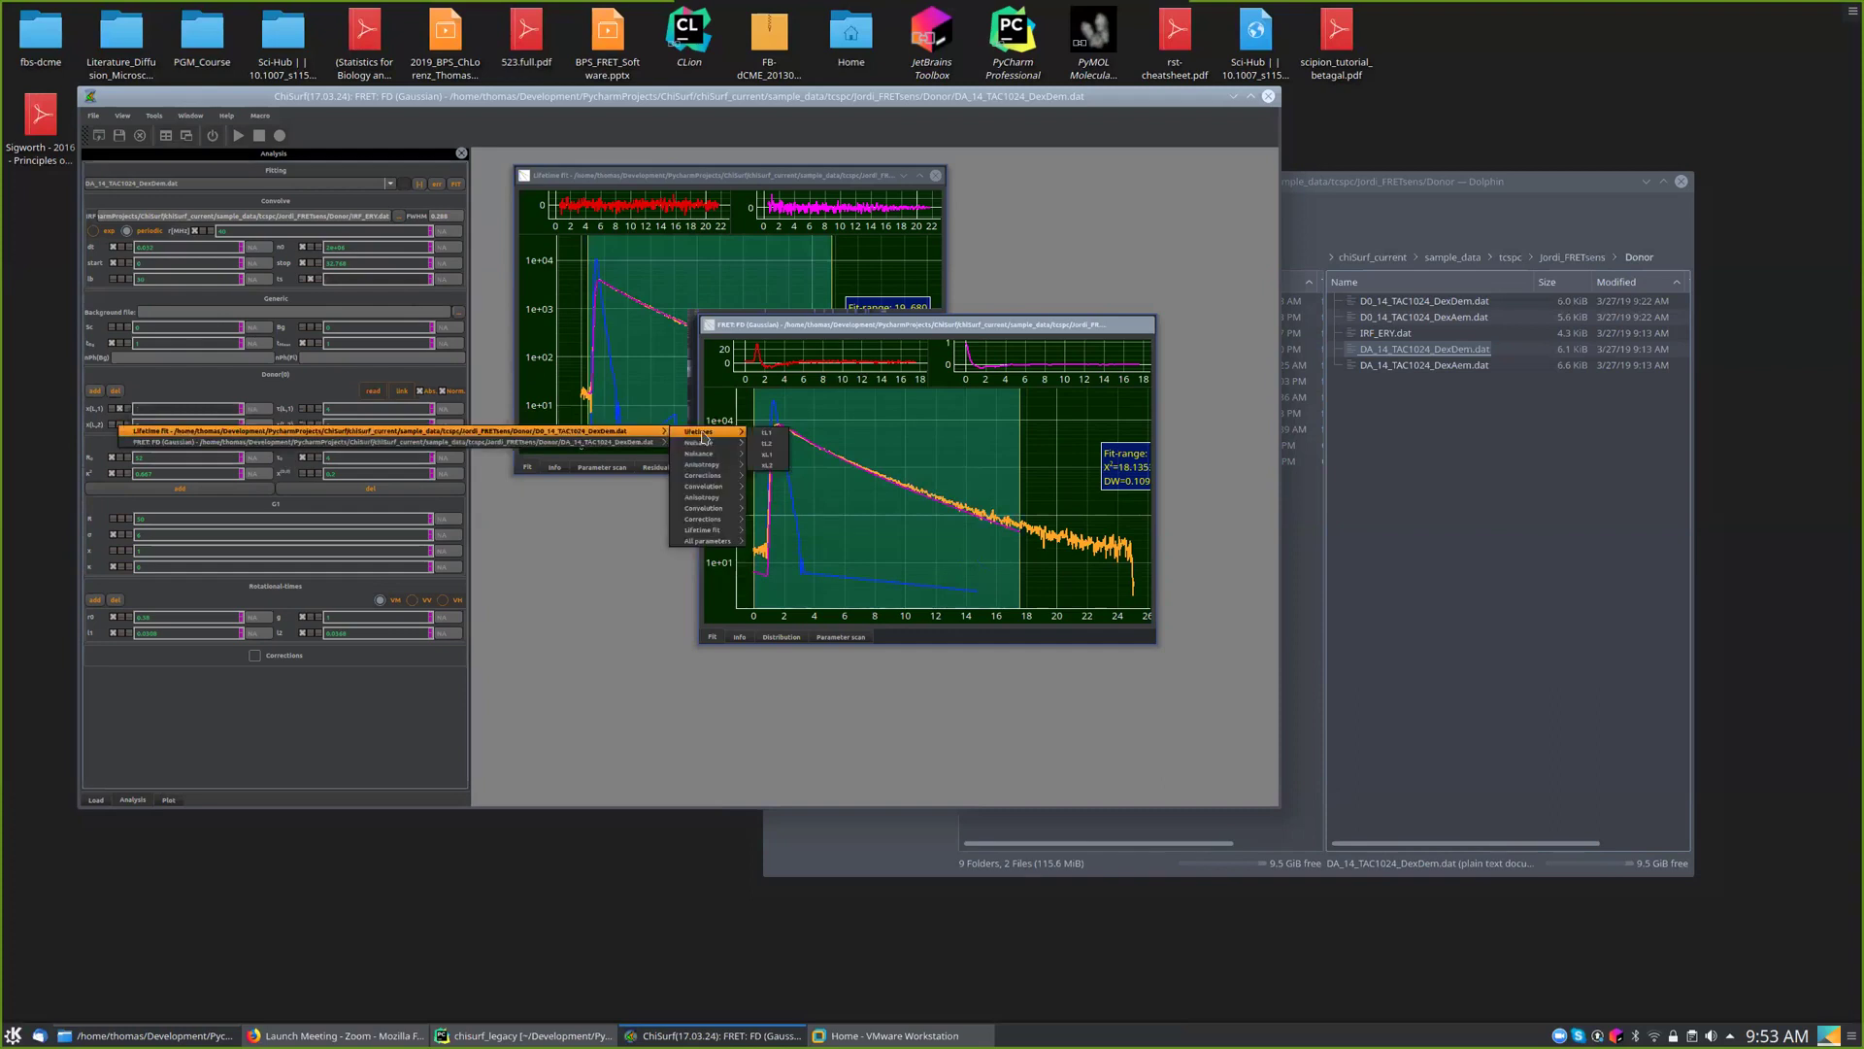
click(767, 466)
- Link the FRET fit's two donor lifetimes to tL1 and tL2 of the Lifetime fit and refresh both fits
right_click(313, 414)
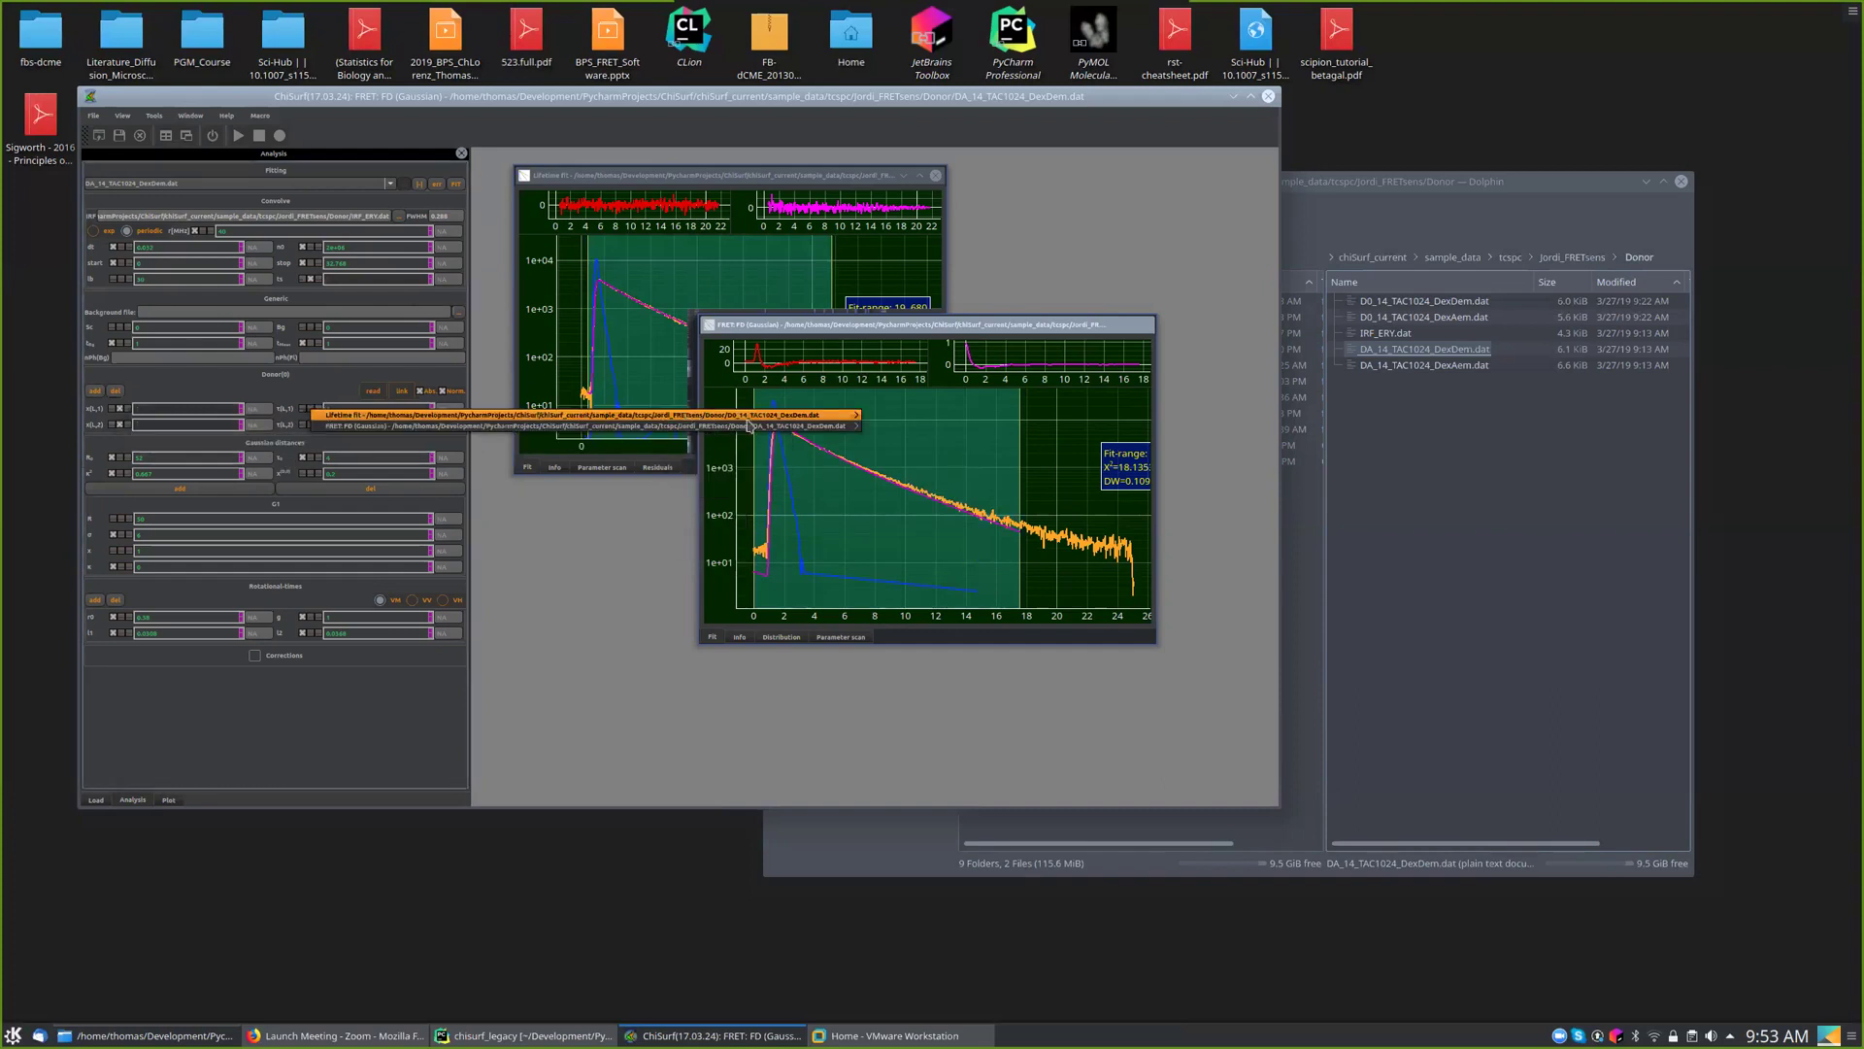
mouse_move(752, 417)
click(959, 417)
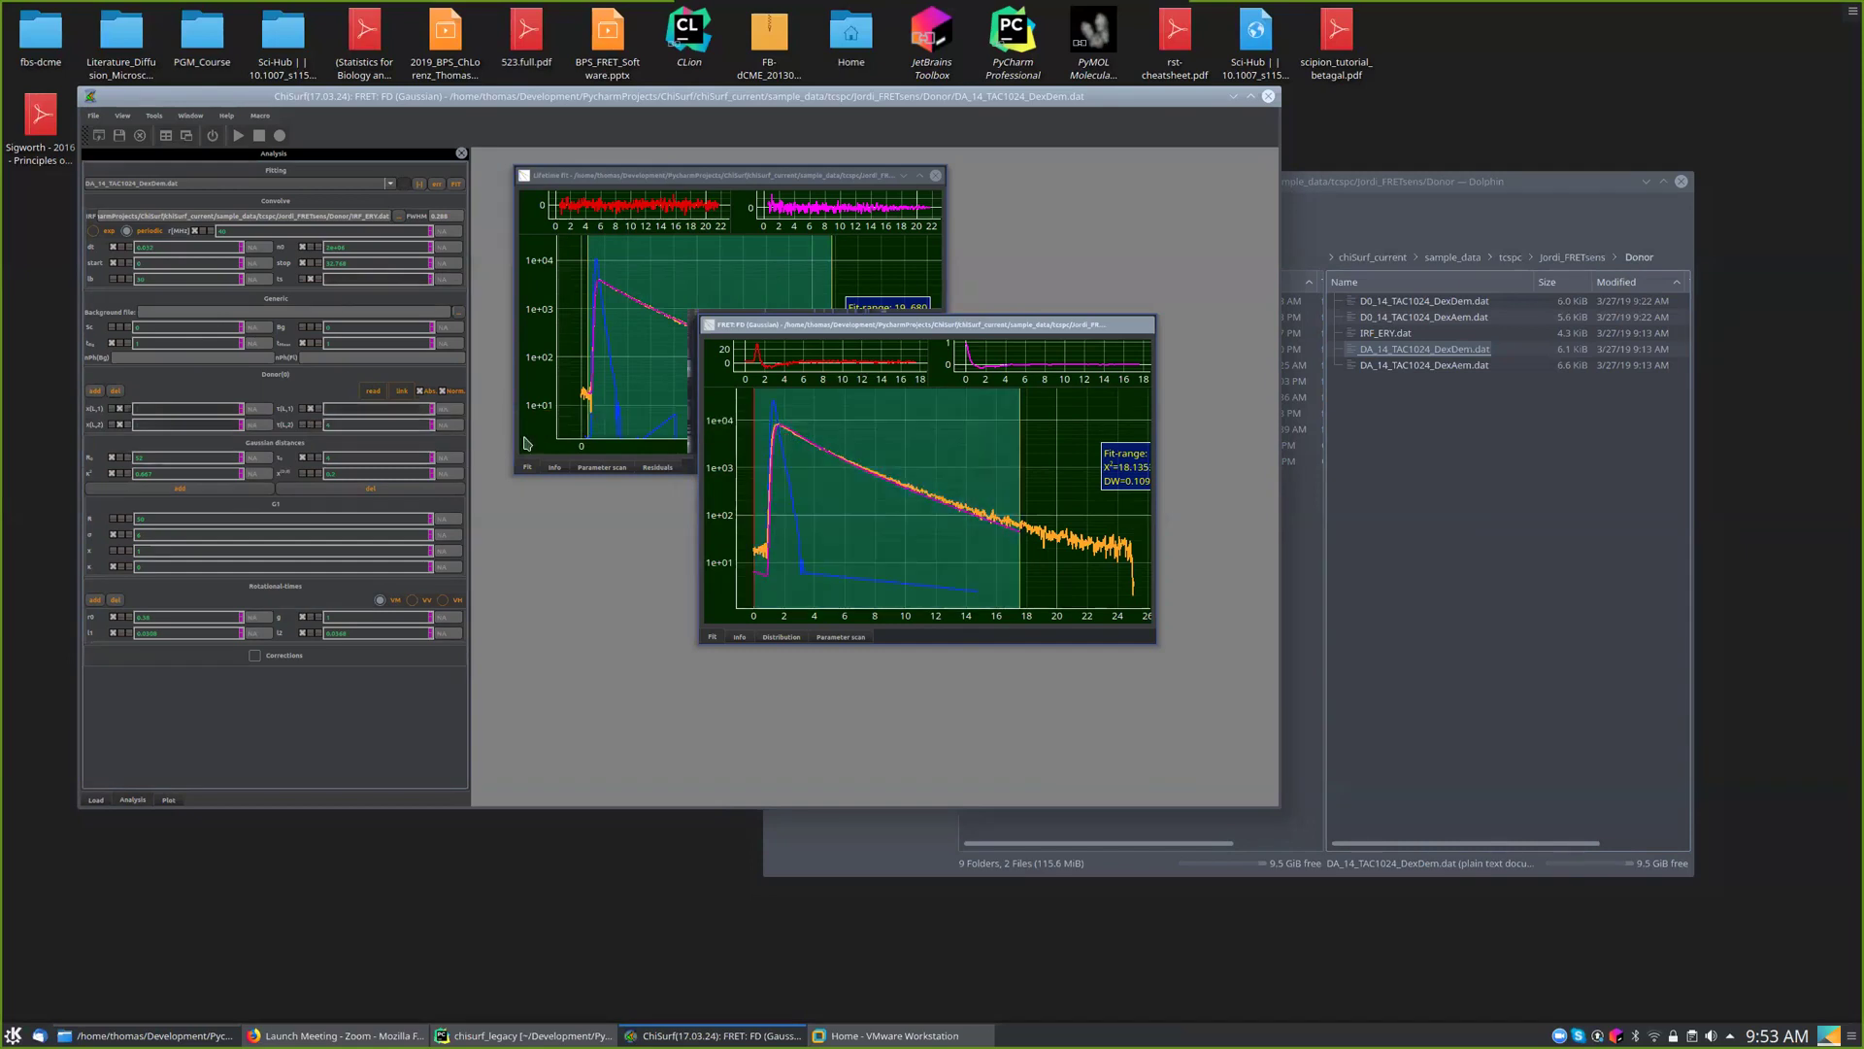
right_click(314, 427)
mouse_move(871, 442)
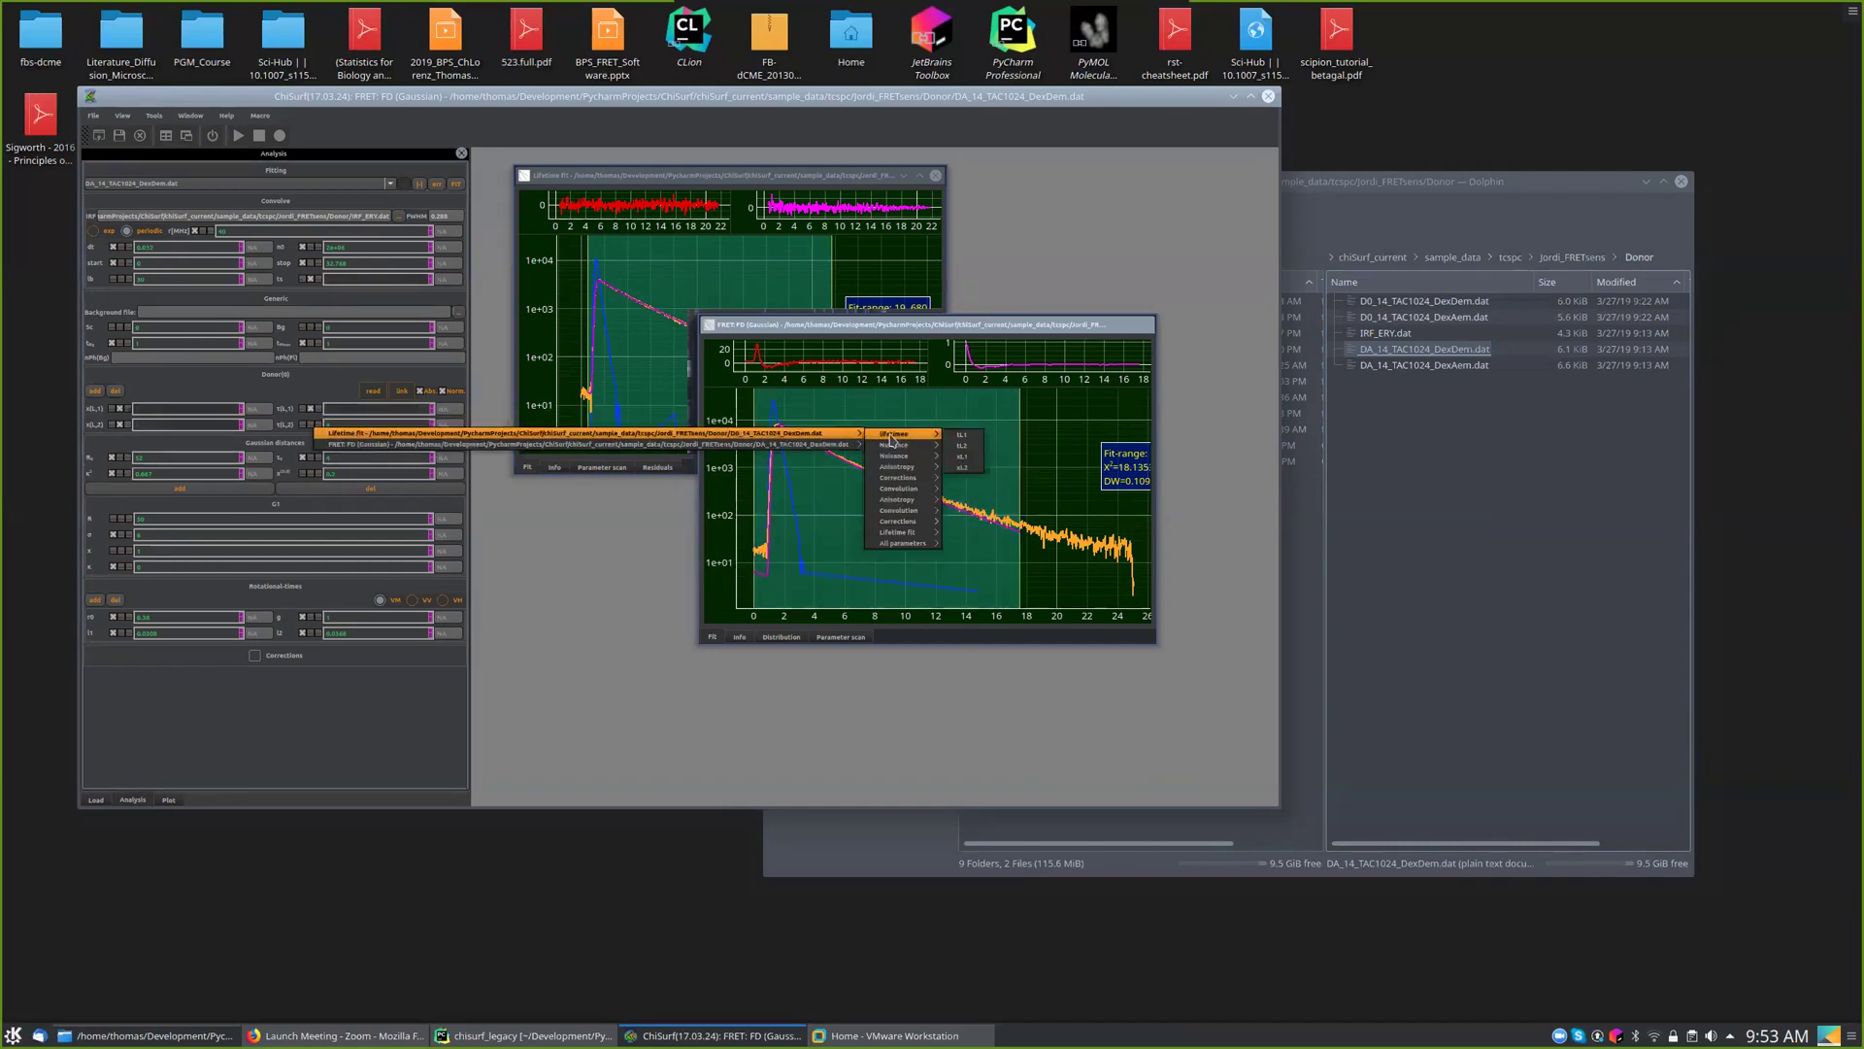
click(959, 451)
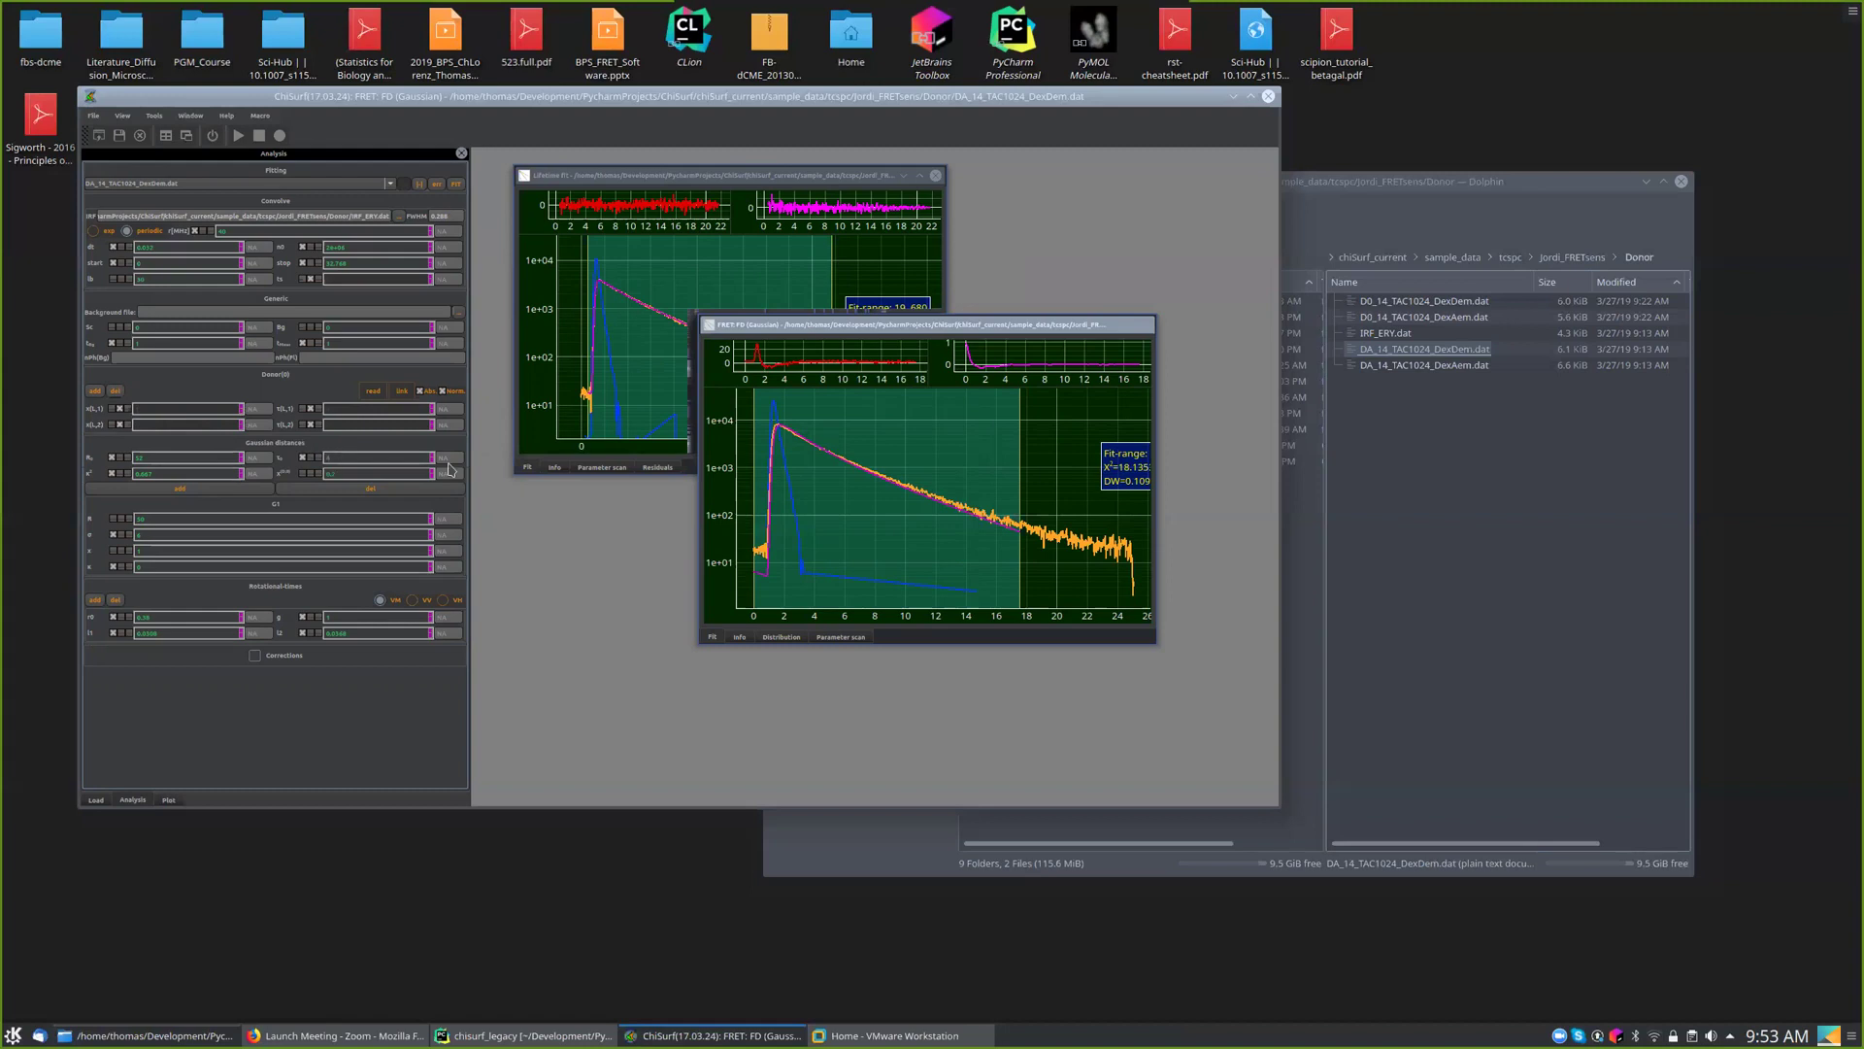
click(718, 190)
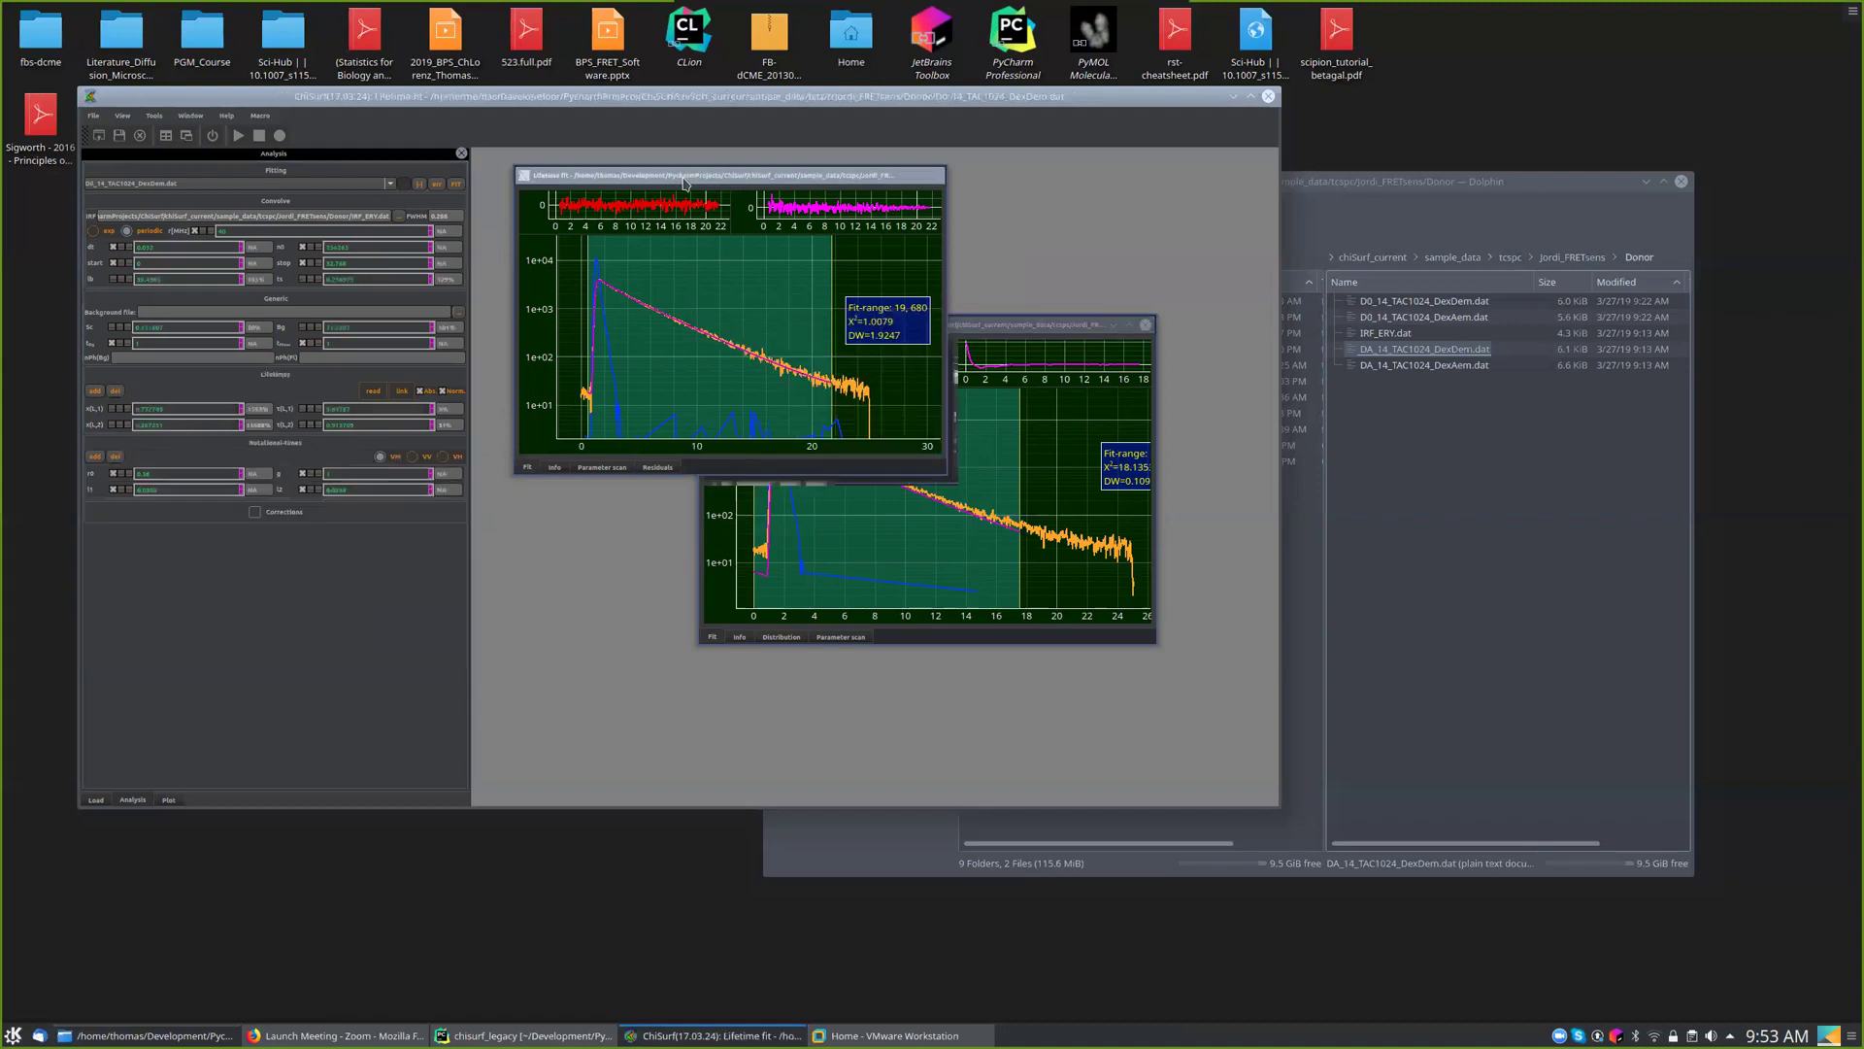
click(1031, 325)
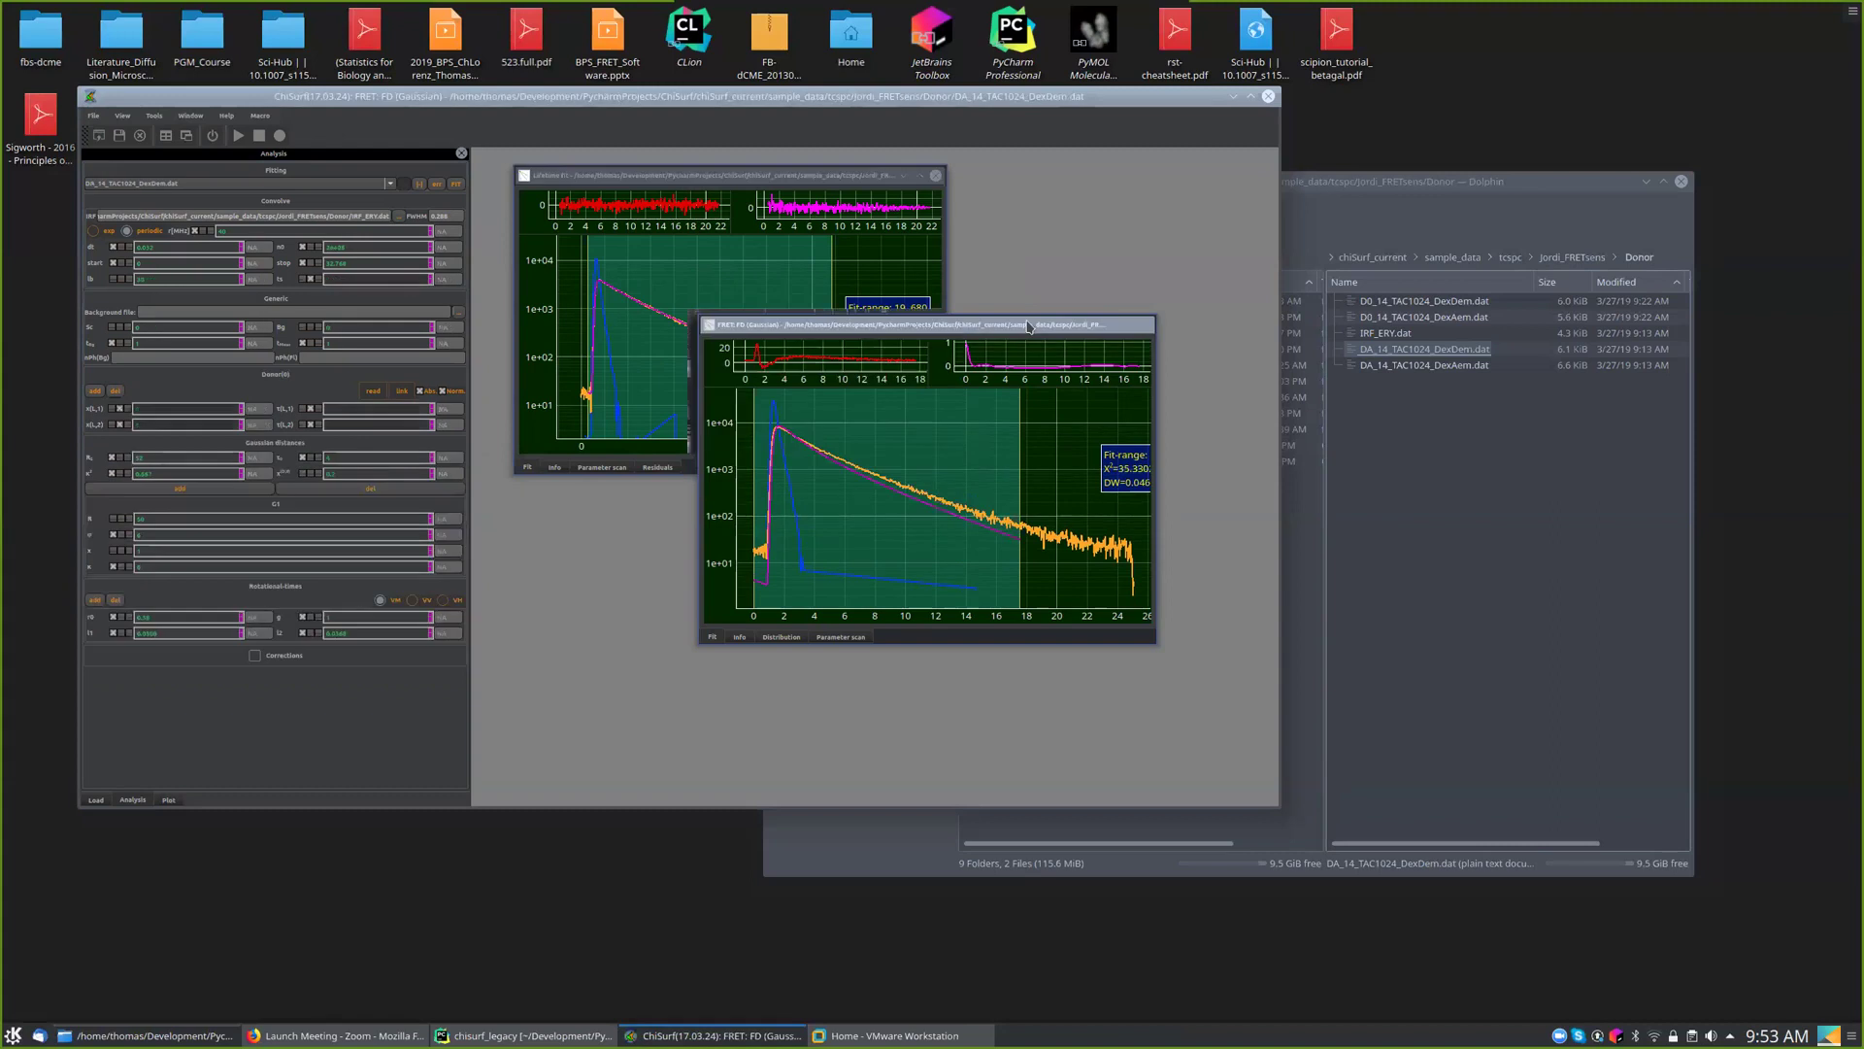
- Run the FRET fit, check its Gaussian distance parameters, and shift its window away from the donor plot
click(457, 186)
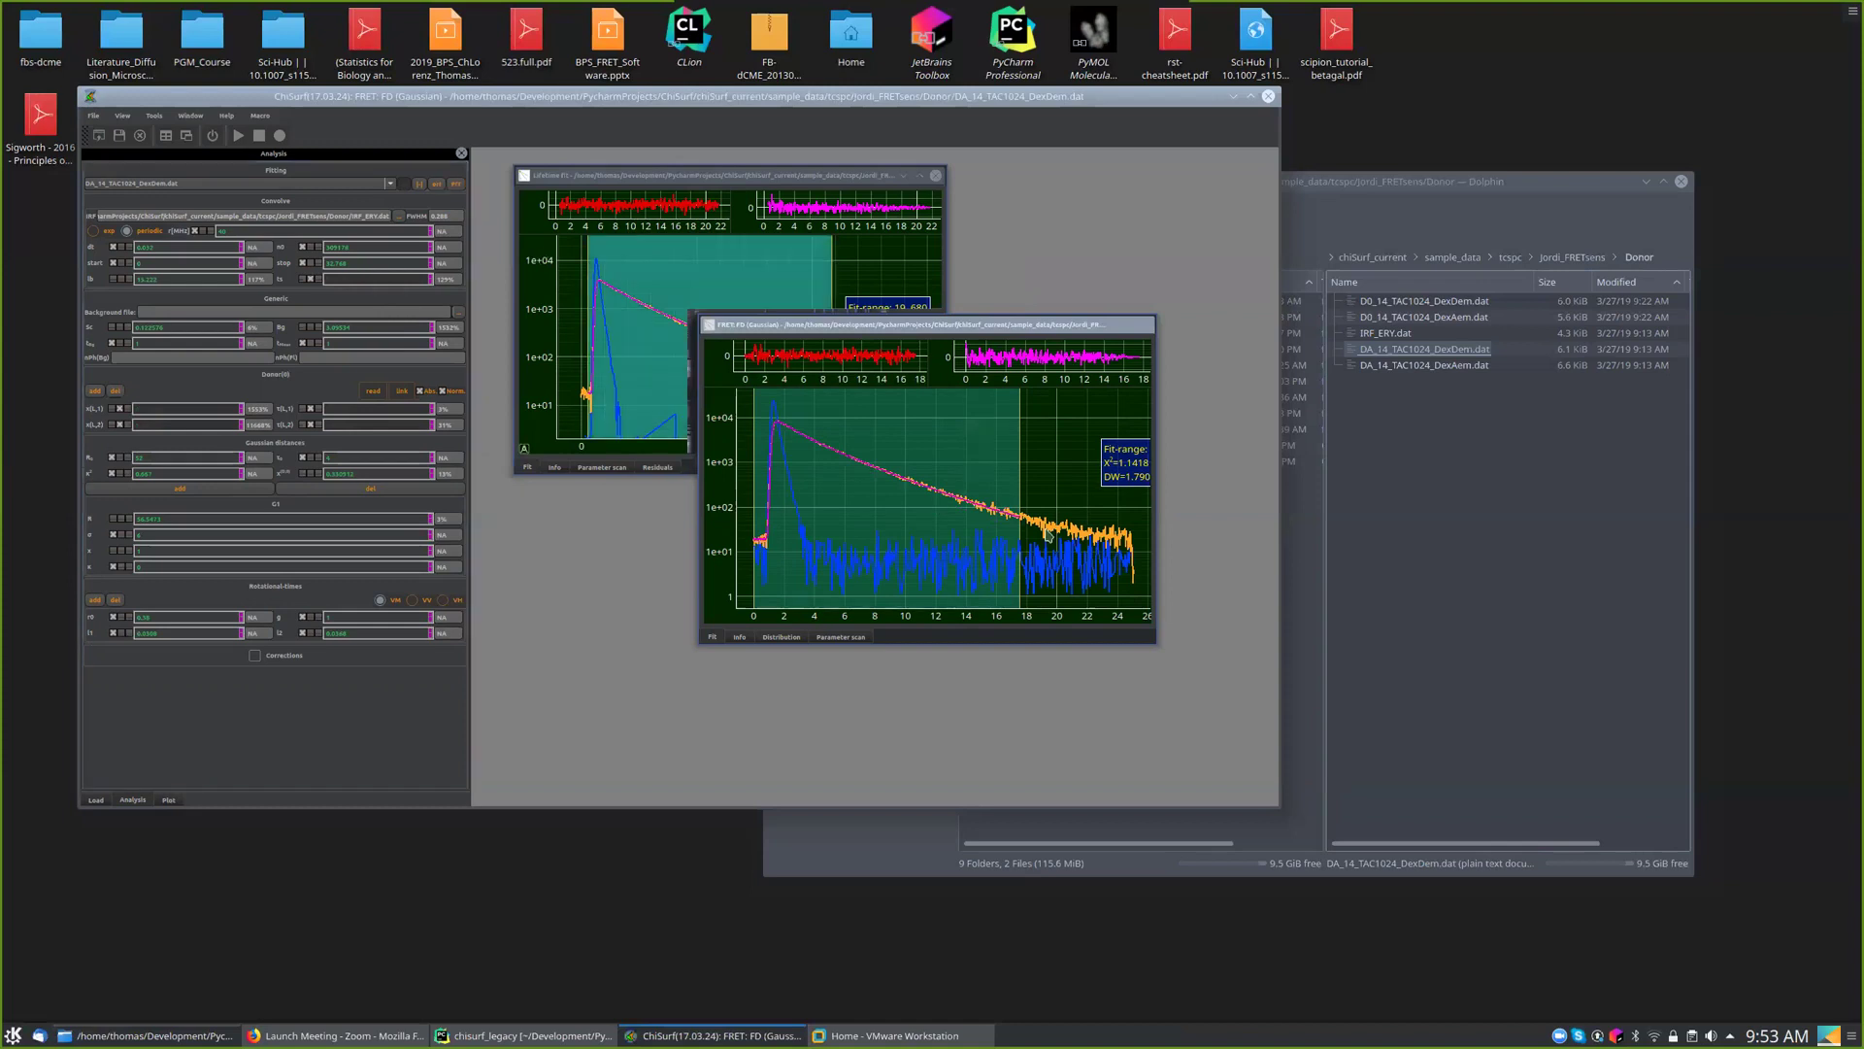
double_click(133, 515)
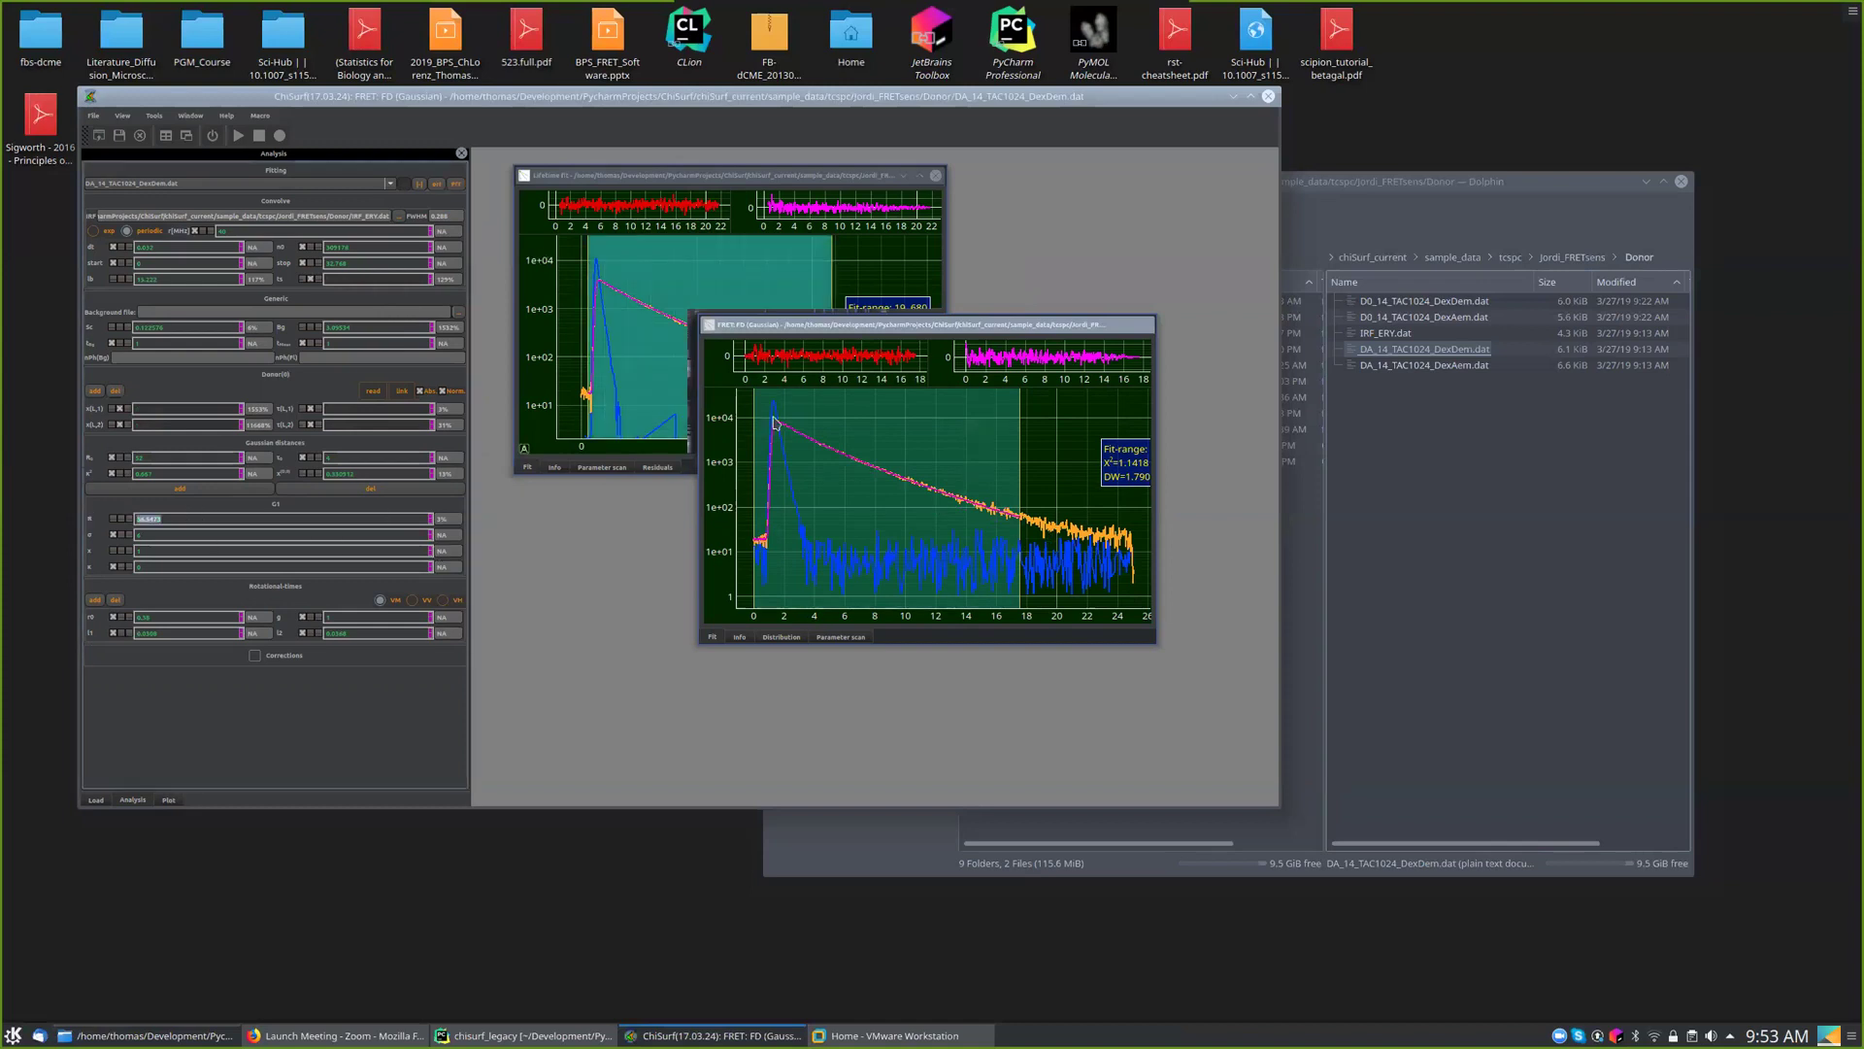
drag(857, 316, 892, 335)
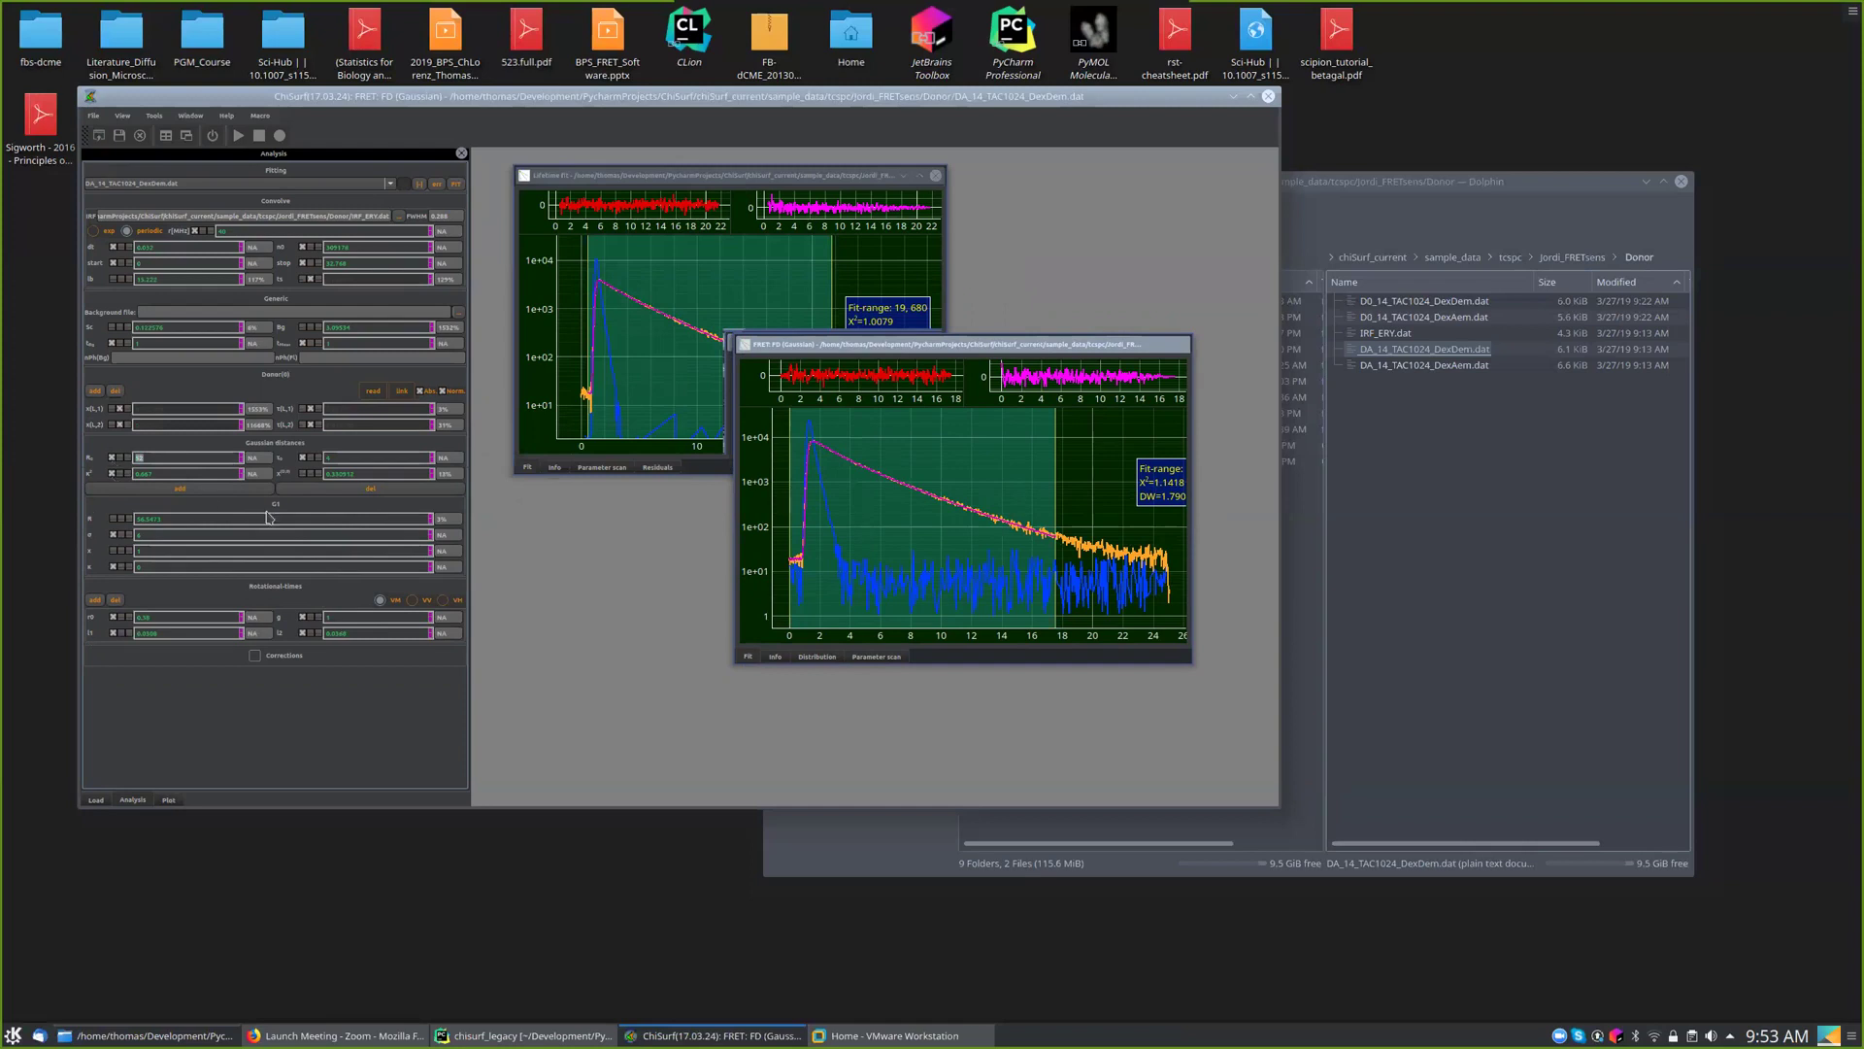
key(Tab)
key(Tab)
key(Tab)
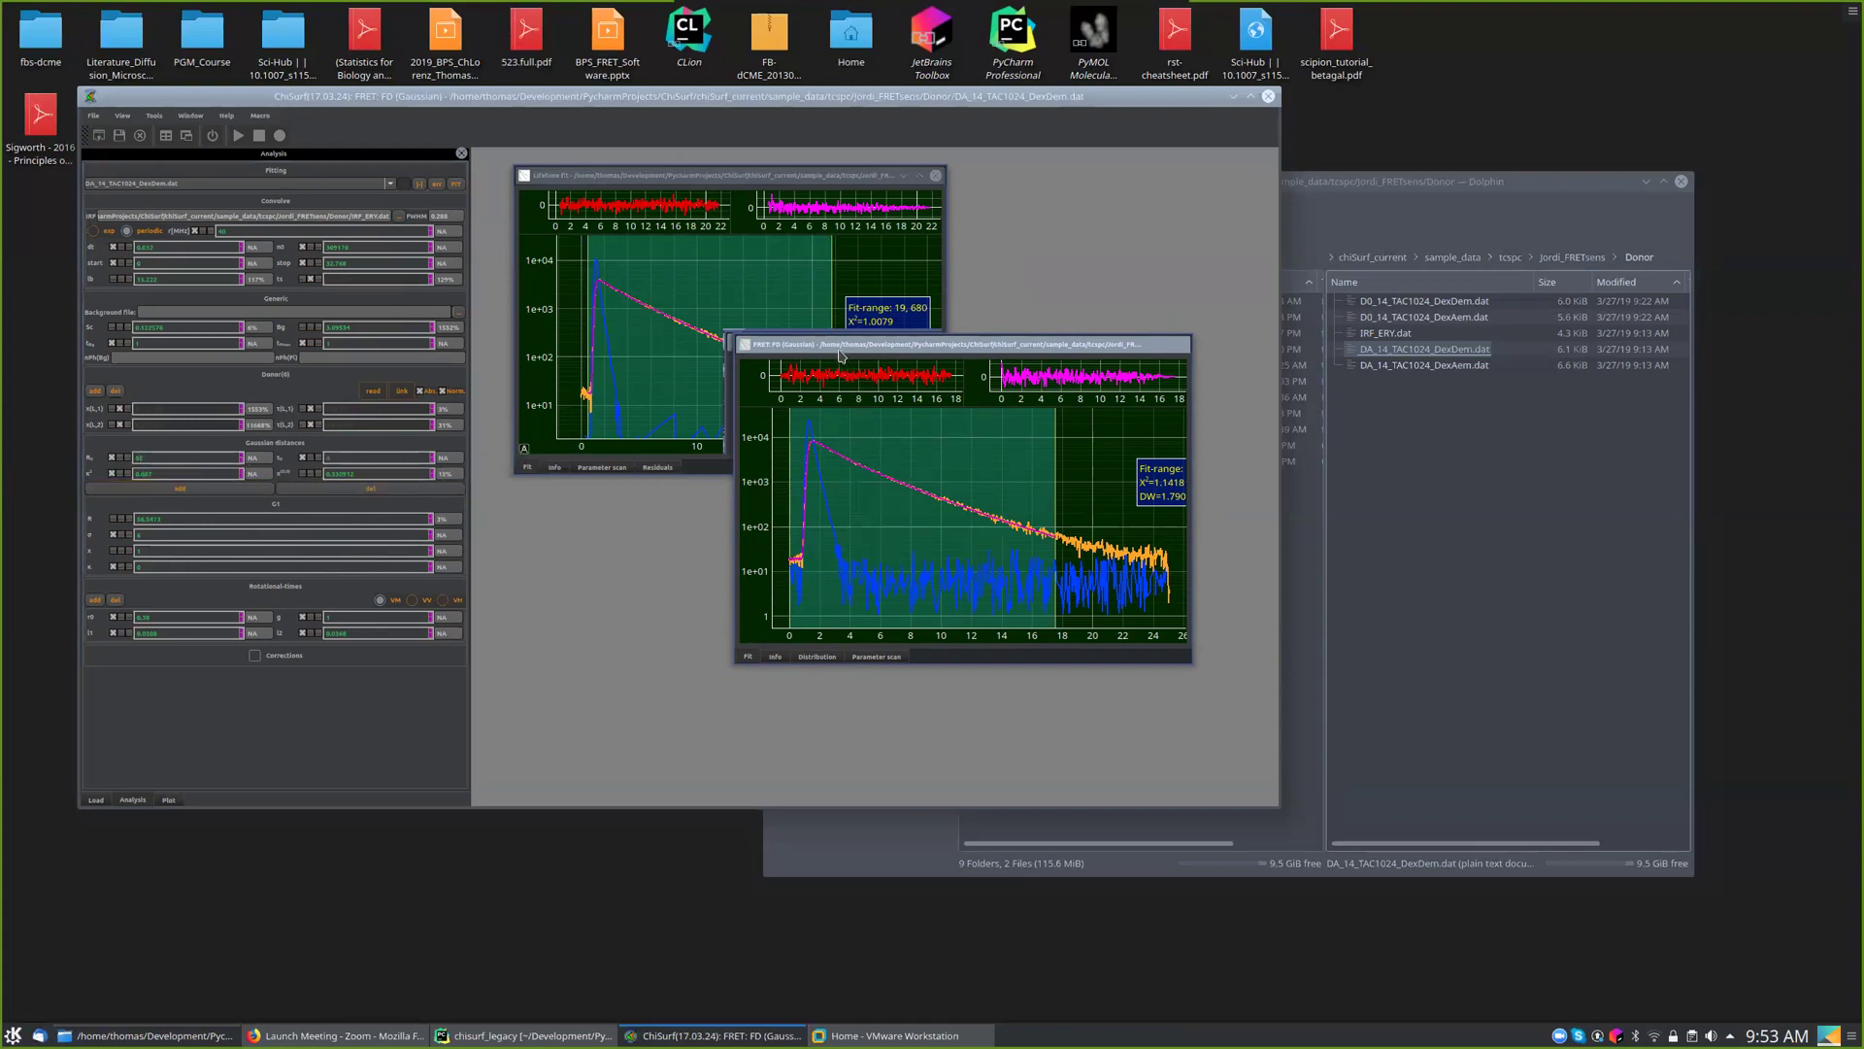
drag(833, 352, 877, 361)
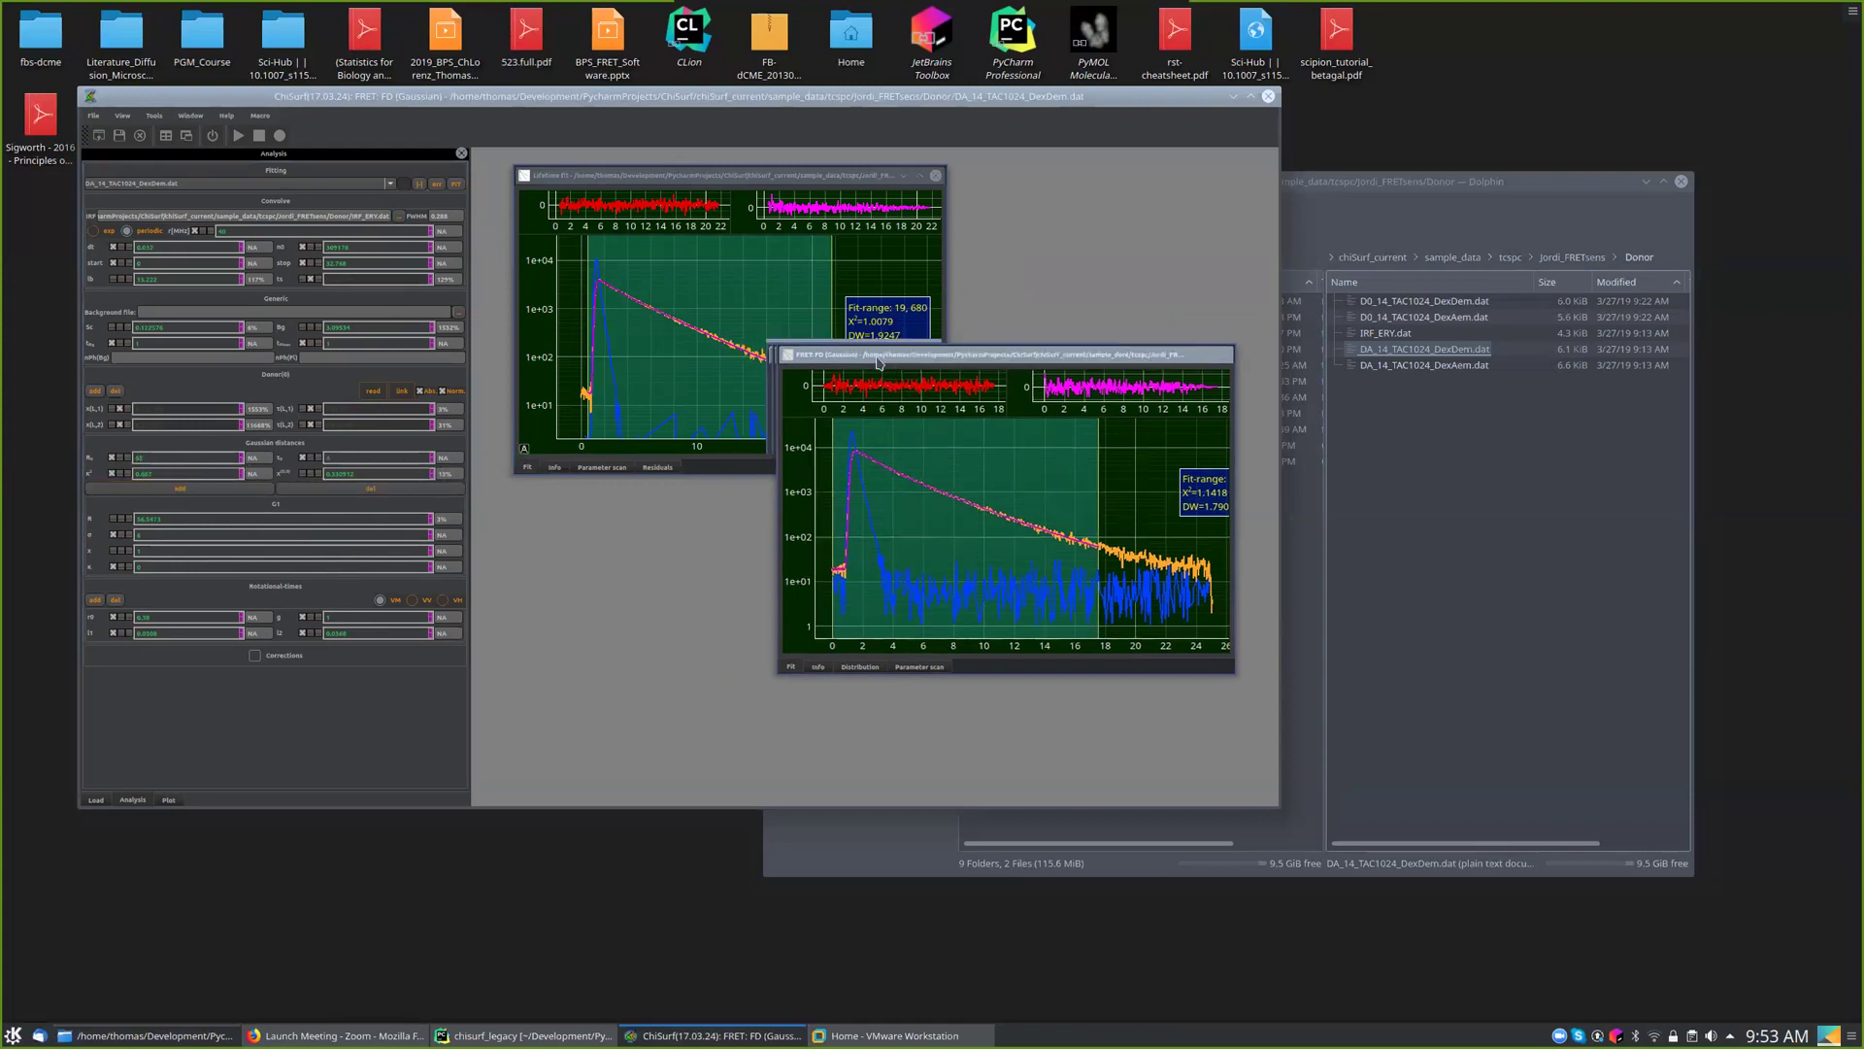
- Link the FRET fit's lb parameter to the donor Lifetime fit's convolution lb and rerun the FRET fit
click(122, 282)
mouse_move(668, 286)
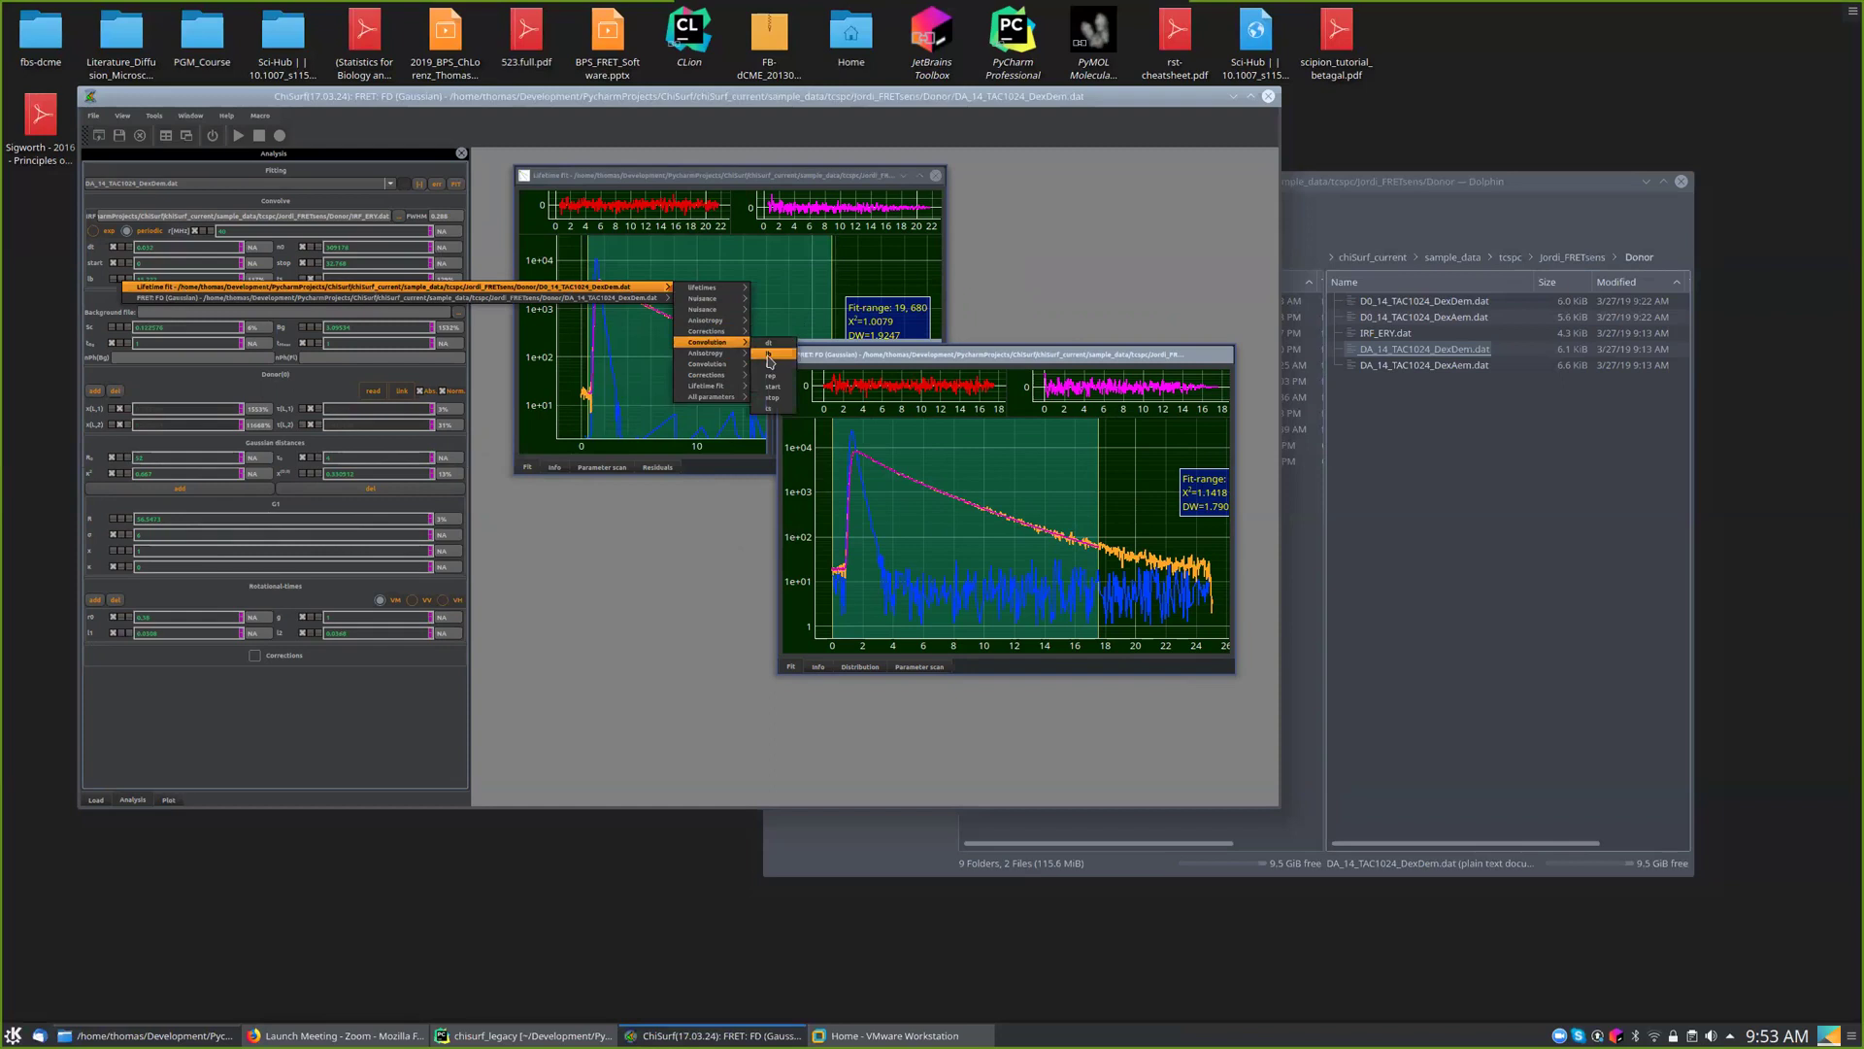
click(769, 358)
click(456, 184)
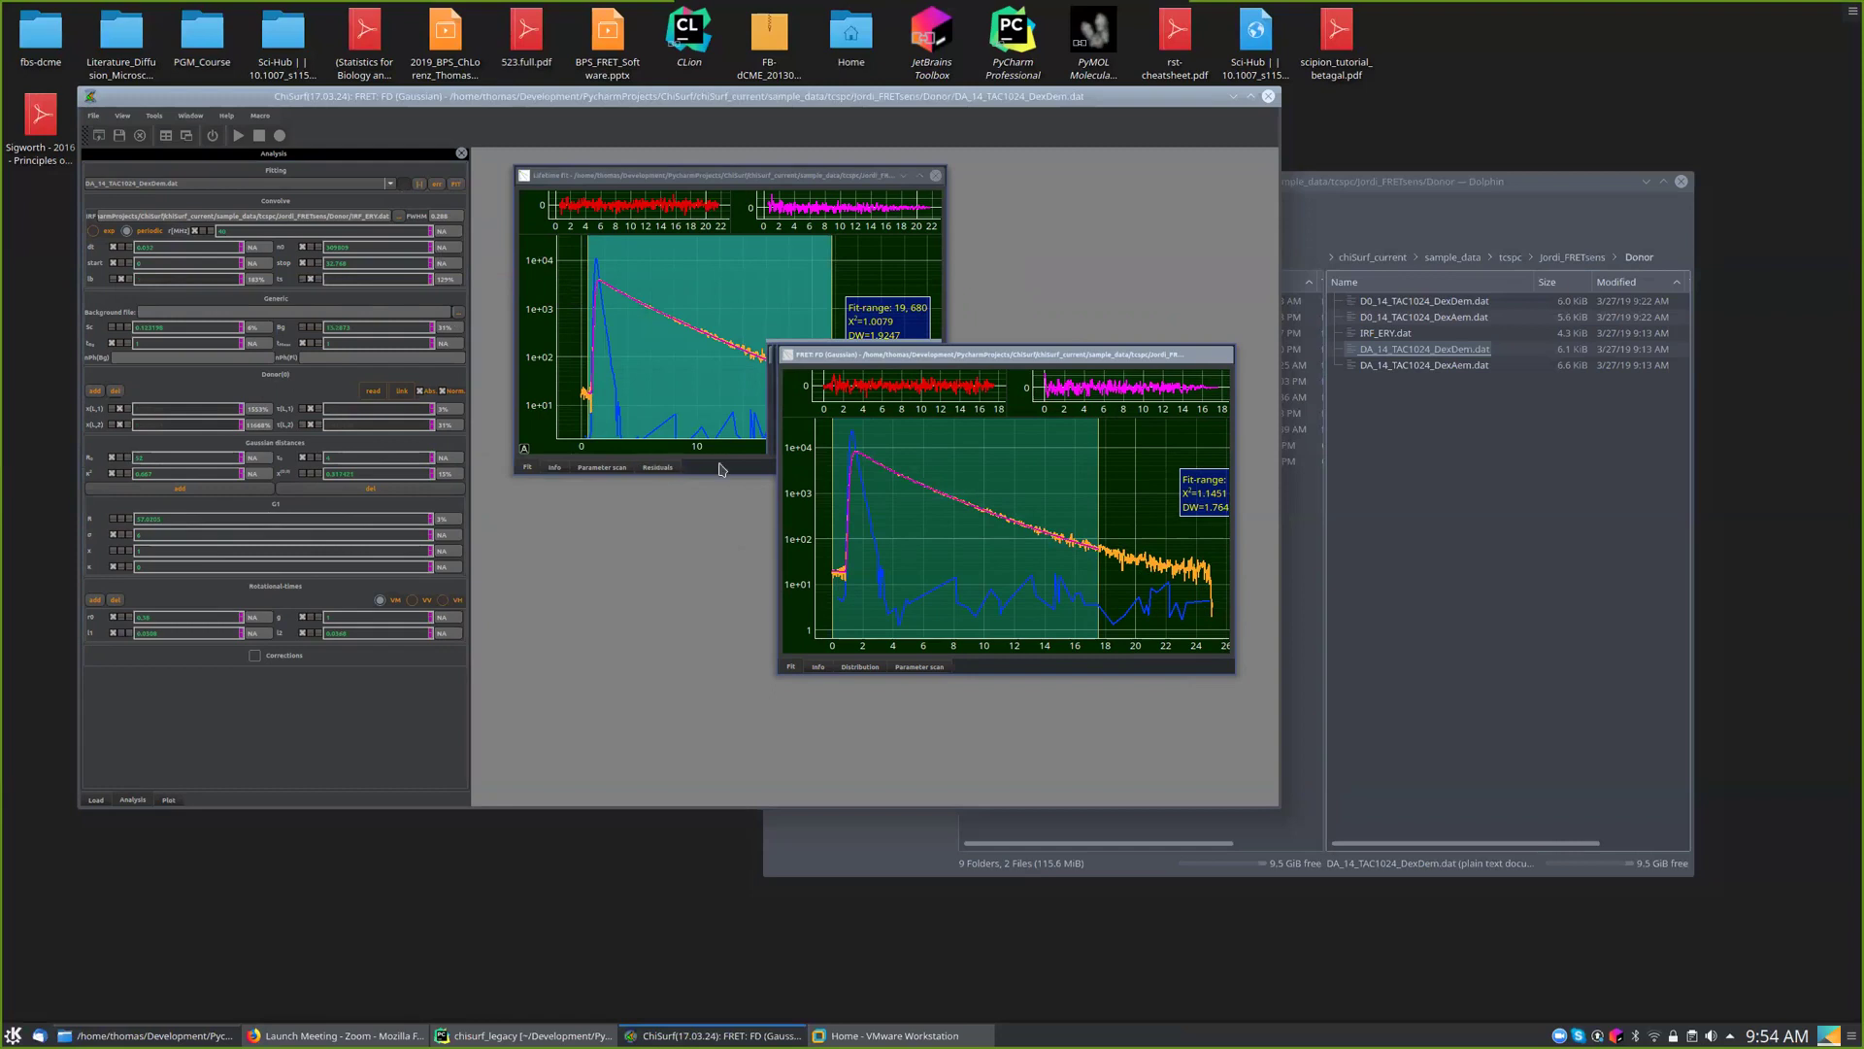
- Shift the start of the FRET fit range slightly past 0, arrange both fit windows side by side, and rerun the FRET fit
drag(832, 506, 840, 506)
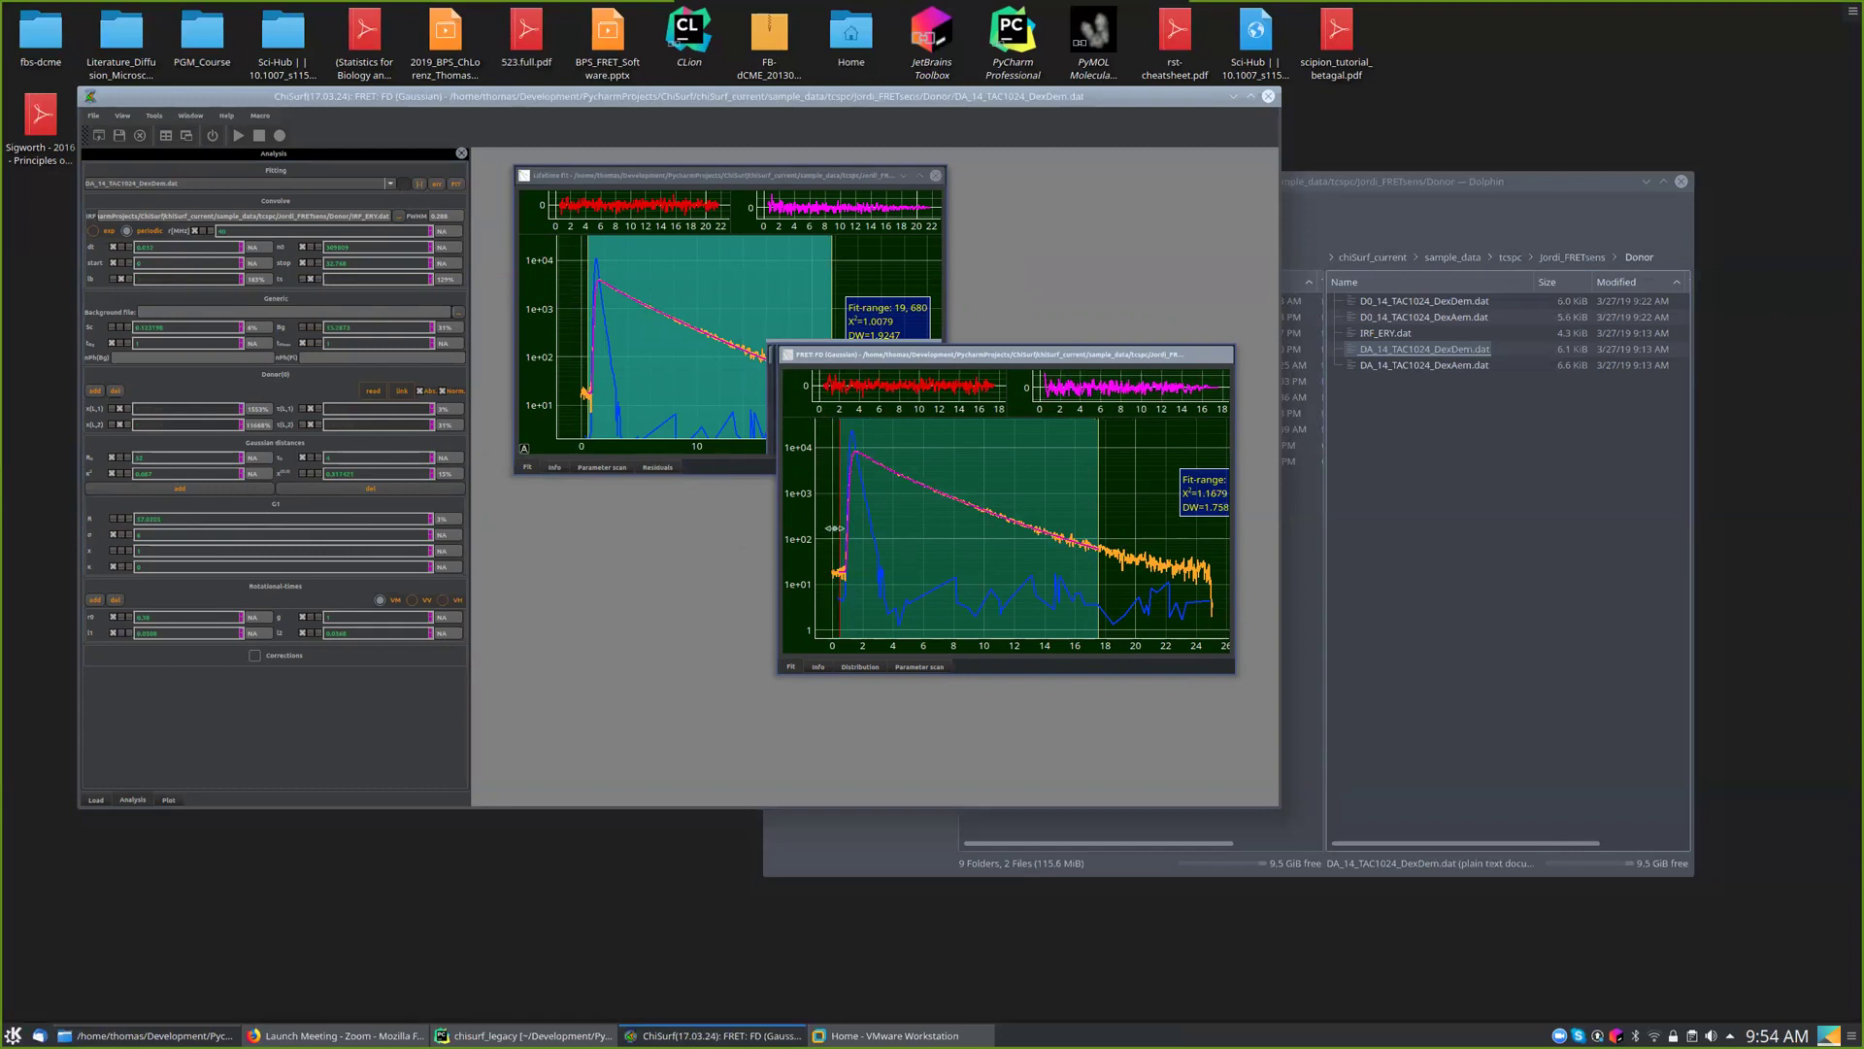
drag(917, 355, 955, 186)
click(656, 173)
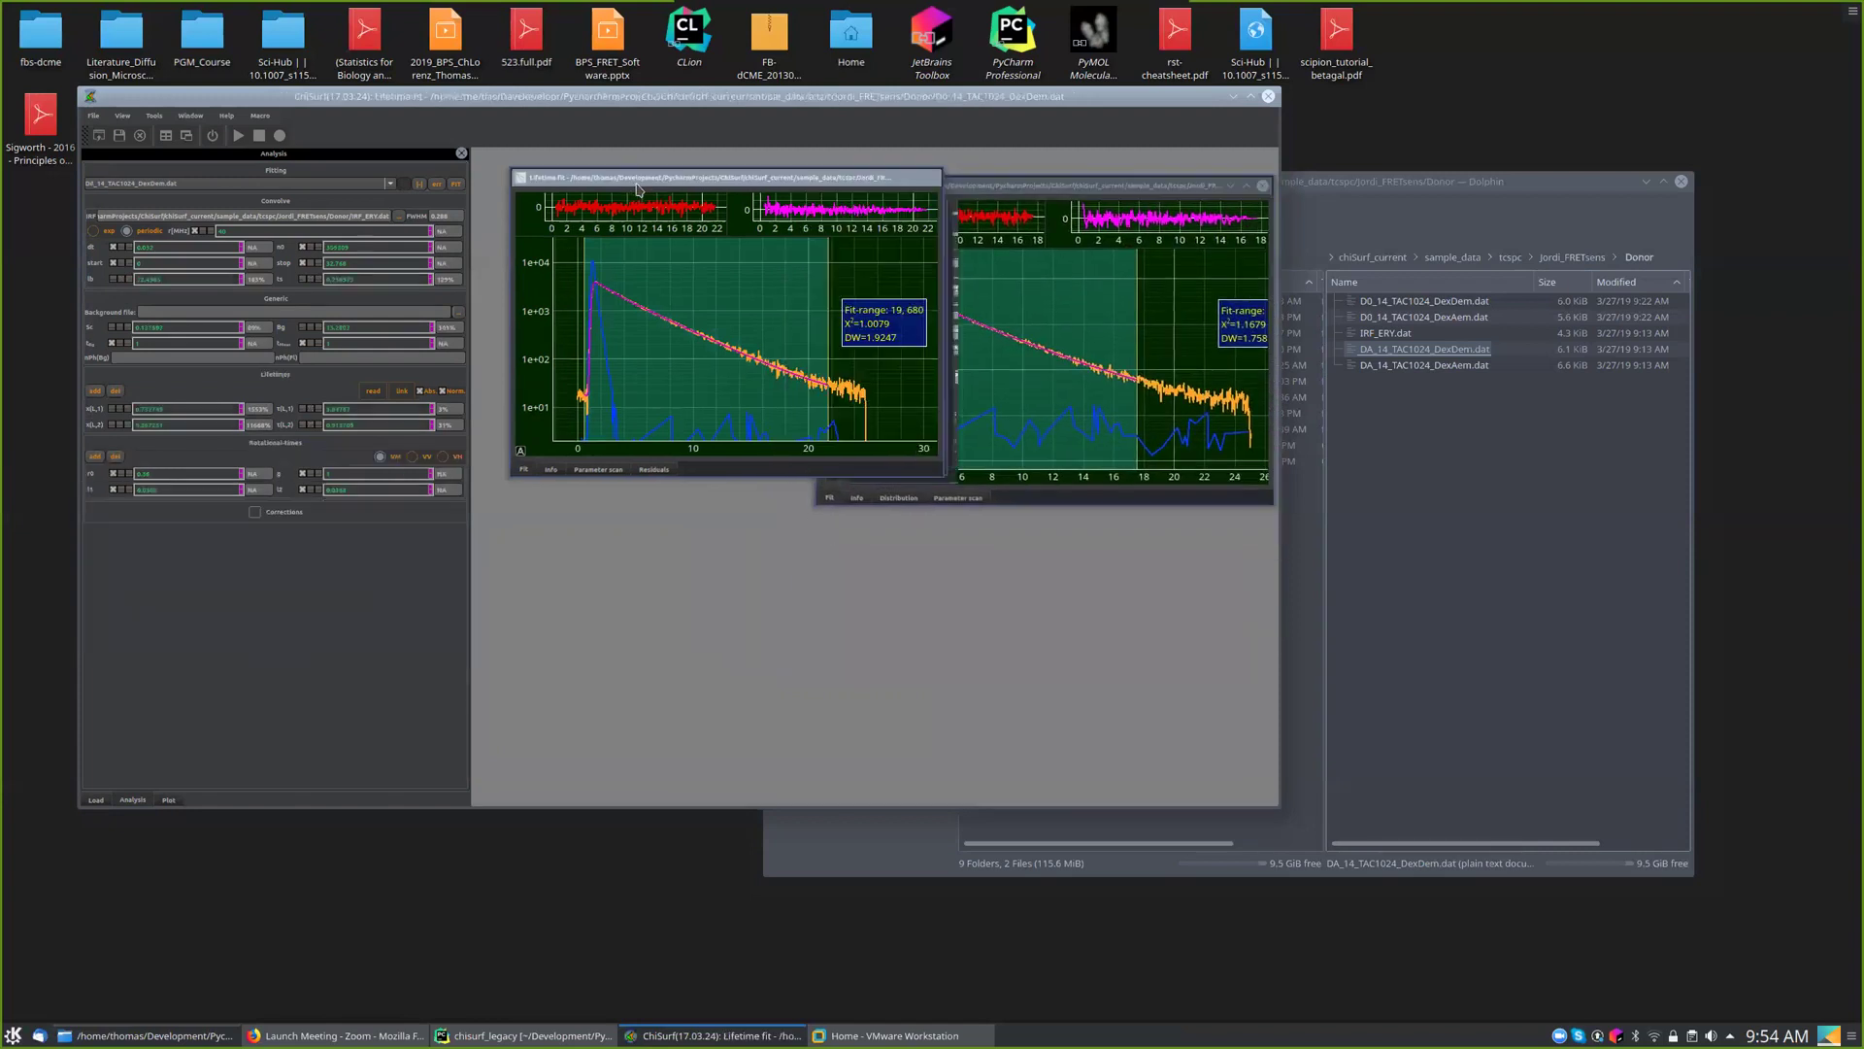
drag(656, 173, 639, 181)
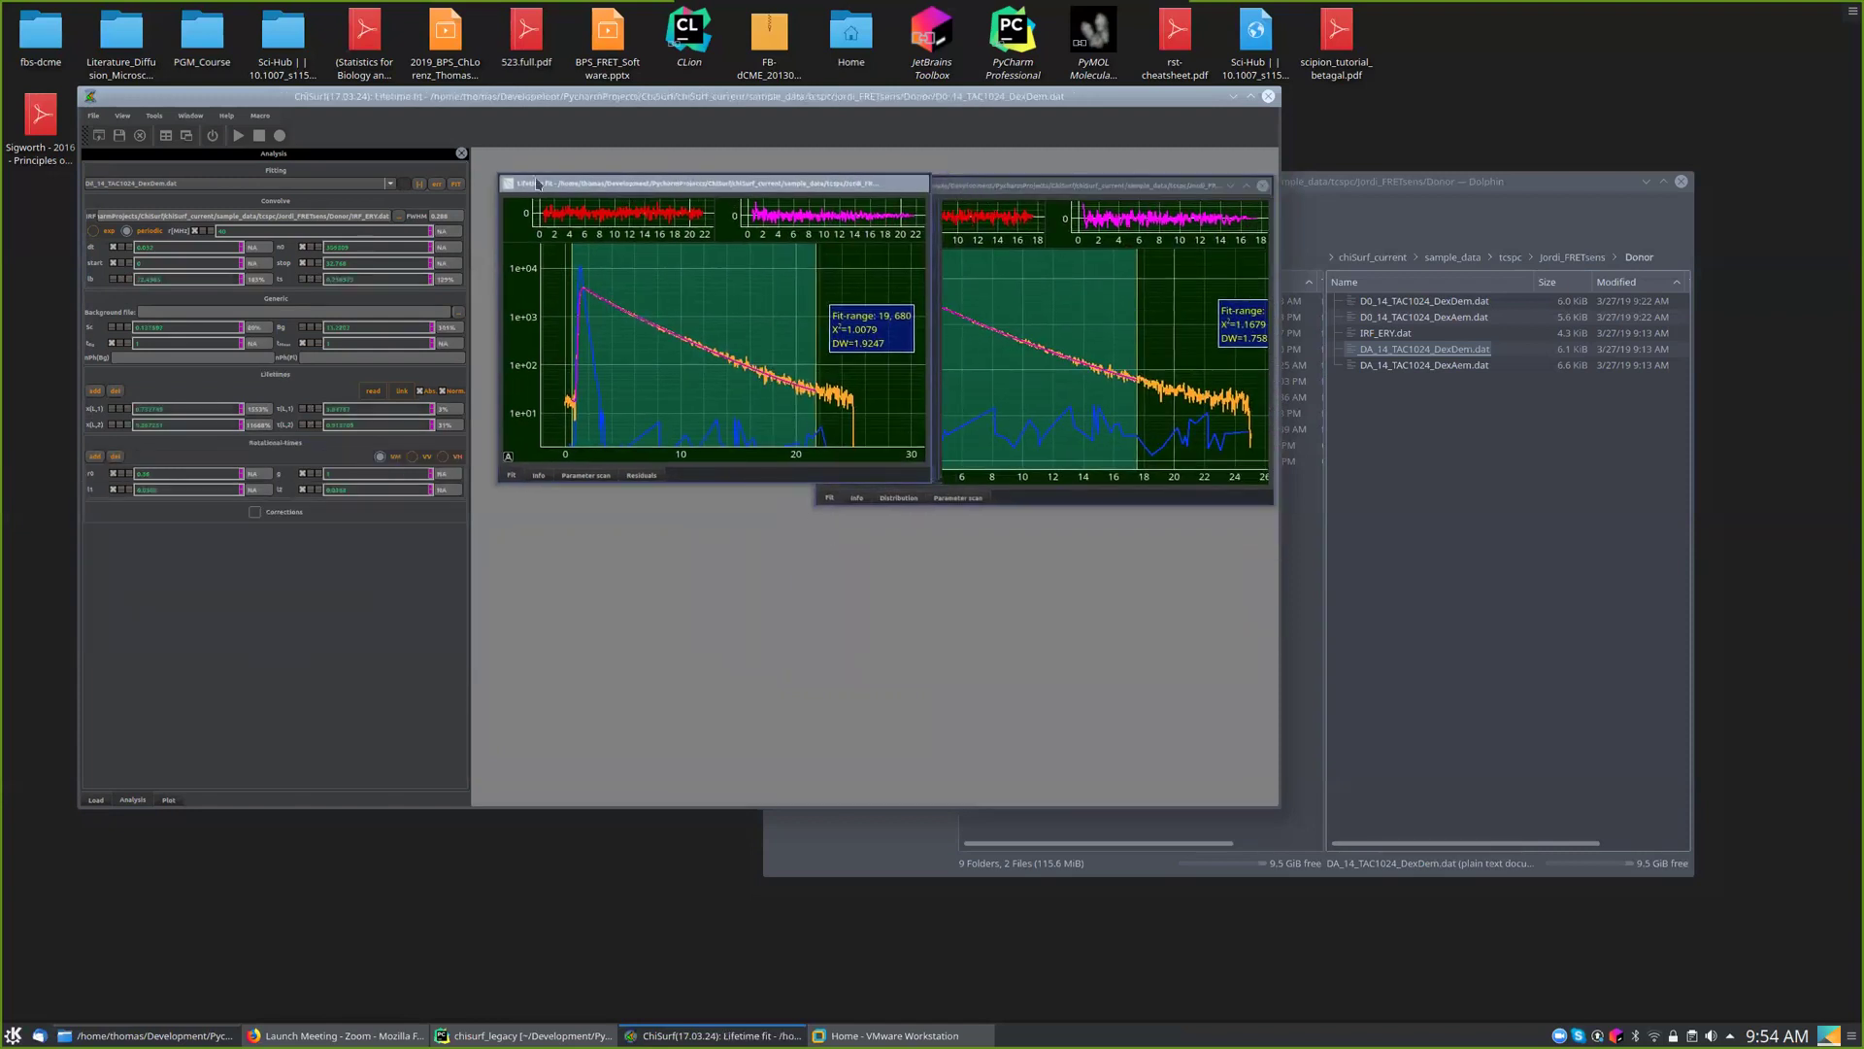
click(1006, 188)
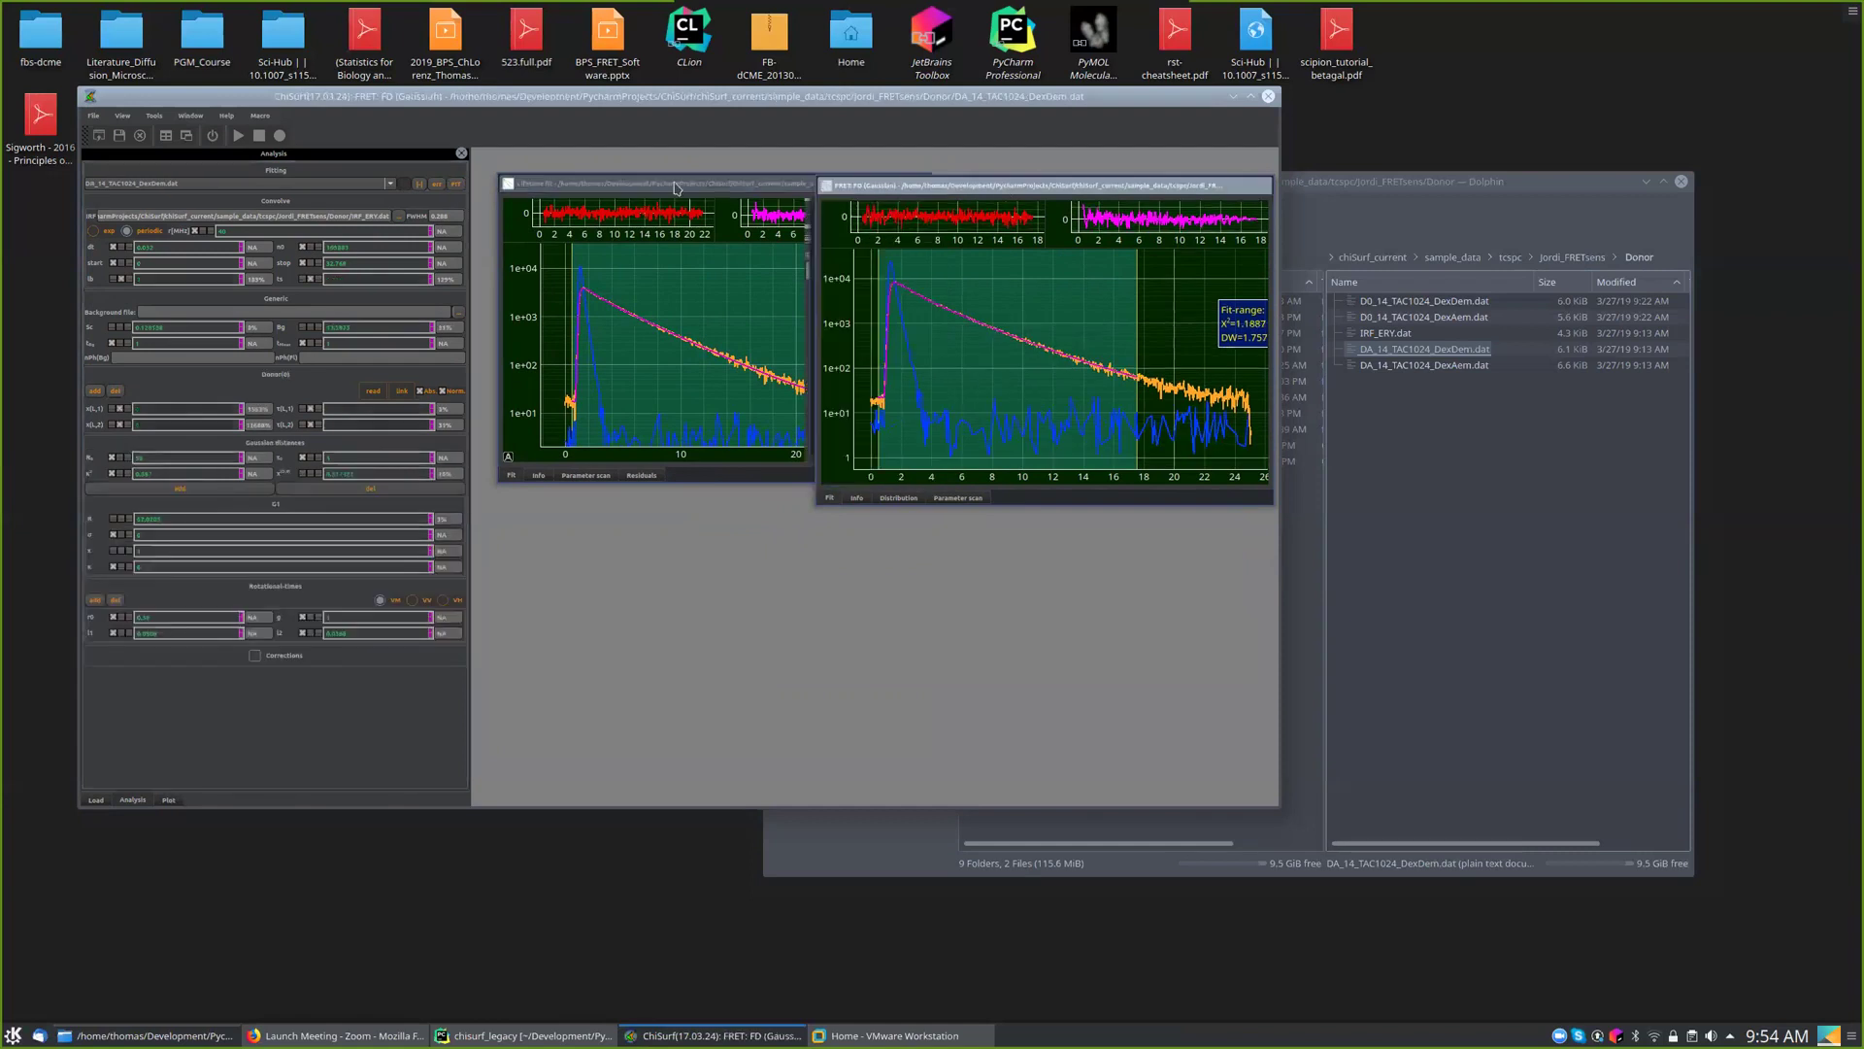
click(453, 184)
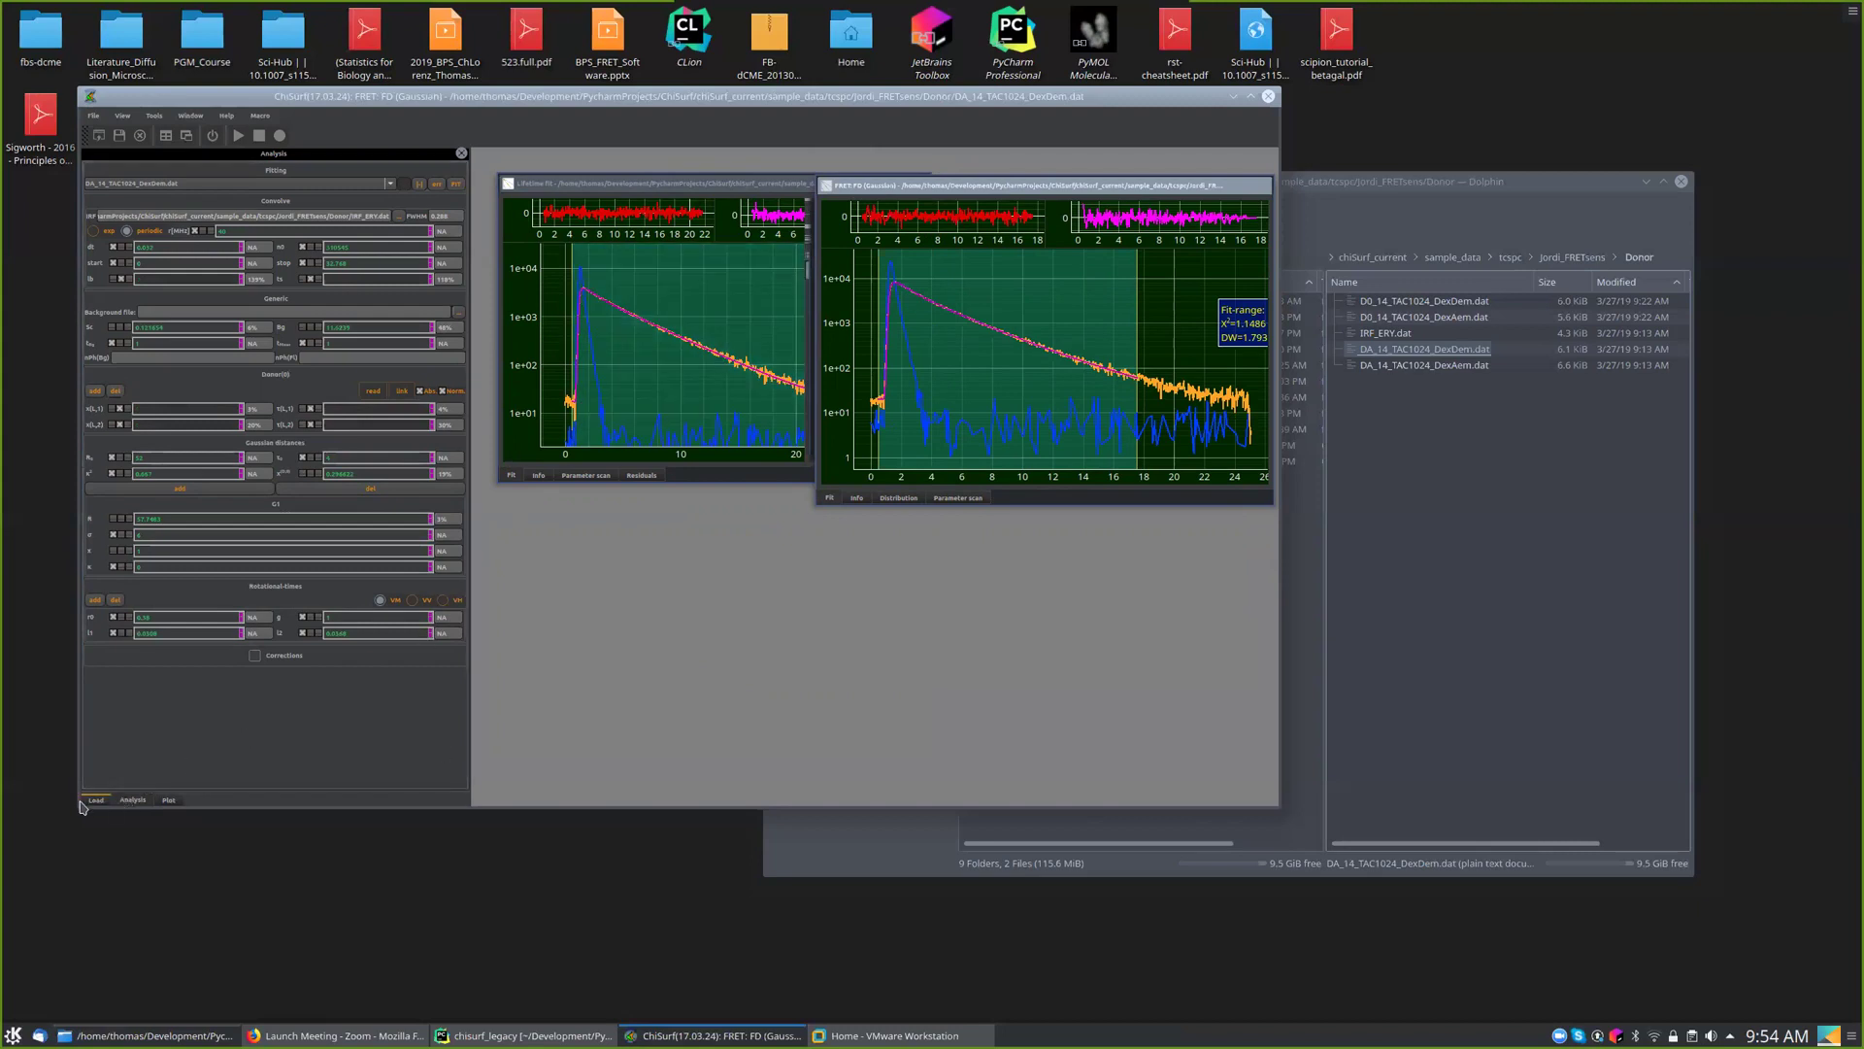
- Add a Global fit from the Global-fit dataset and place its window in the free workspace below the donor fit
click(94, 800)
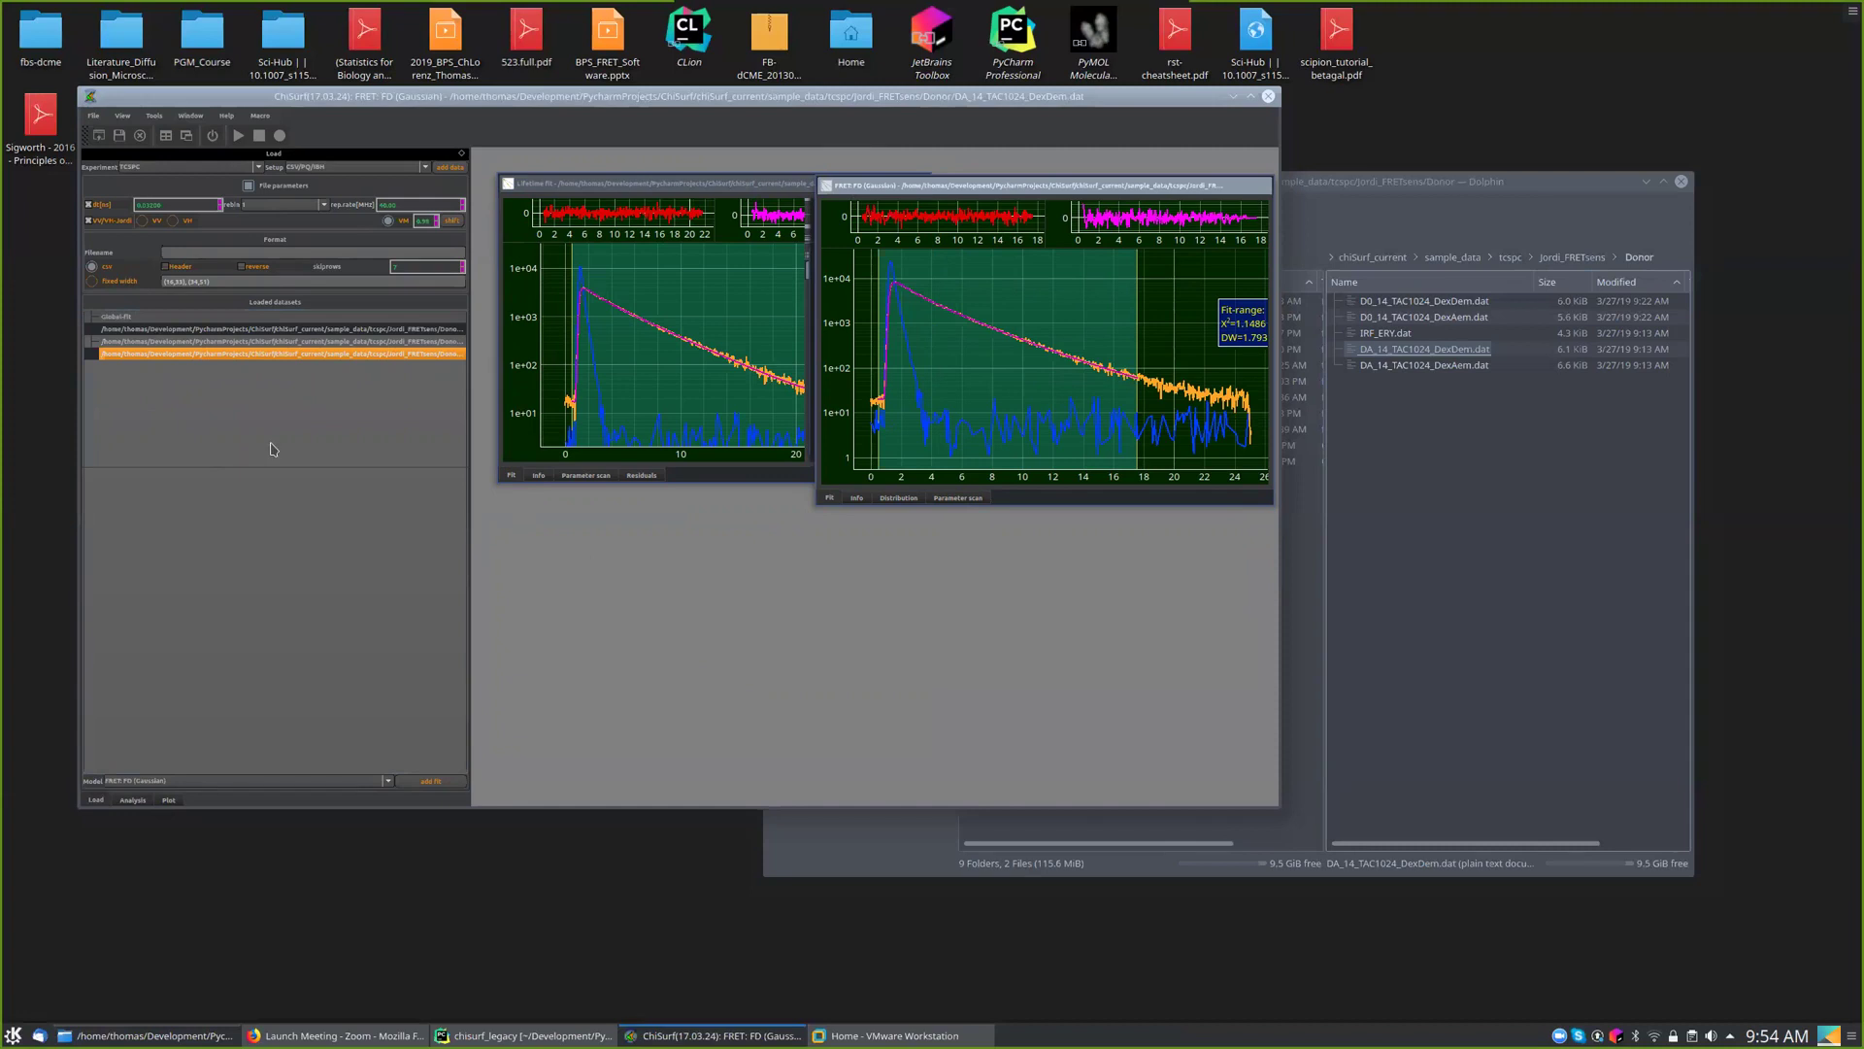
click(142, 318)
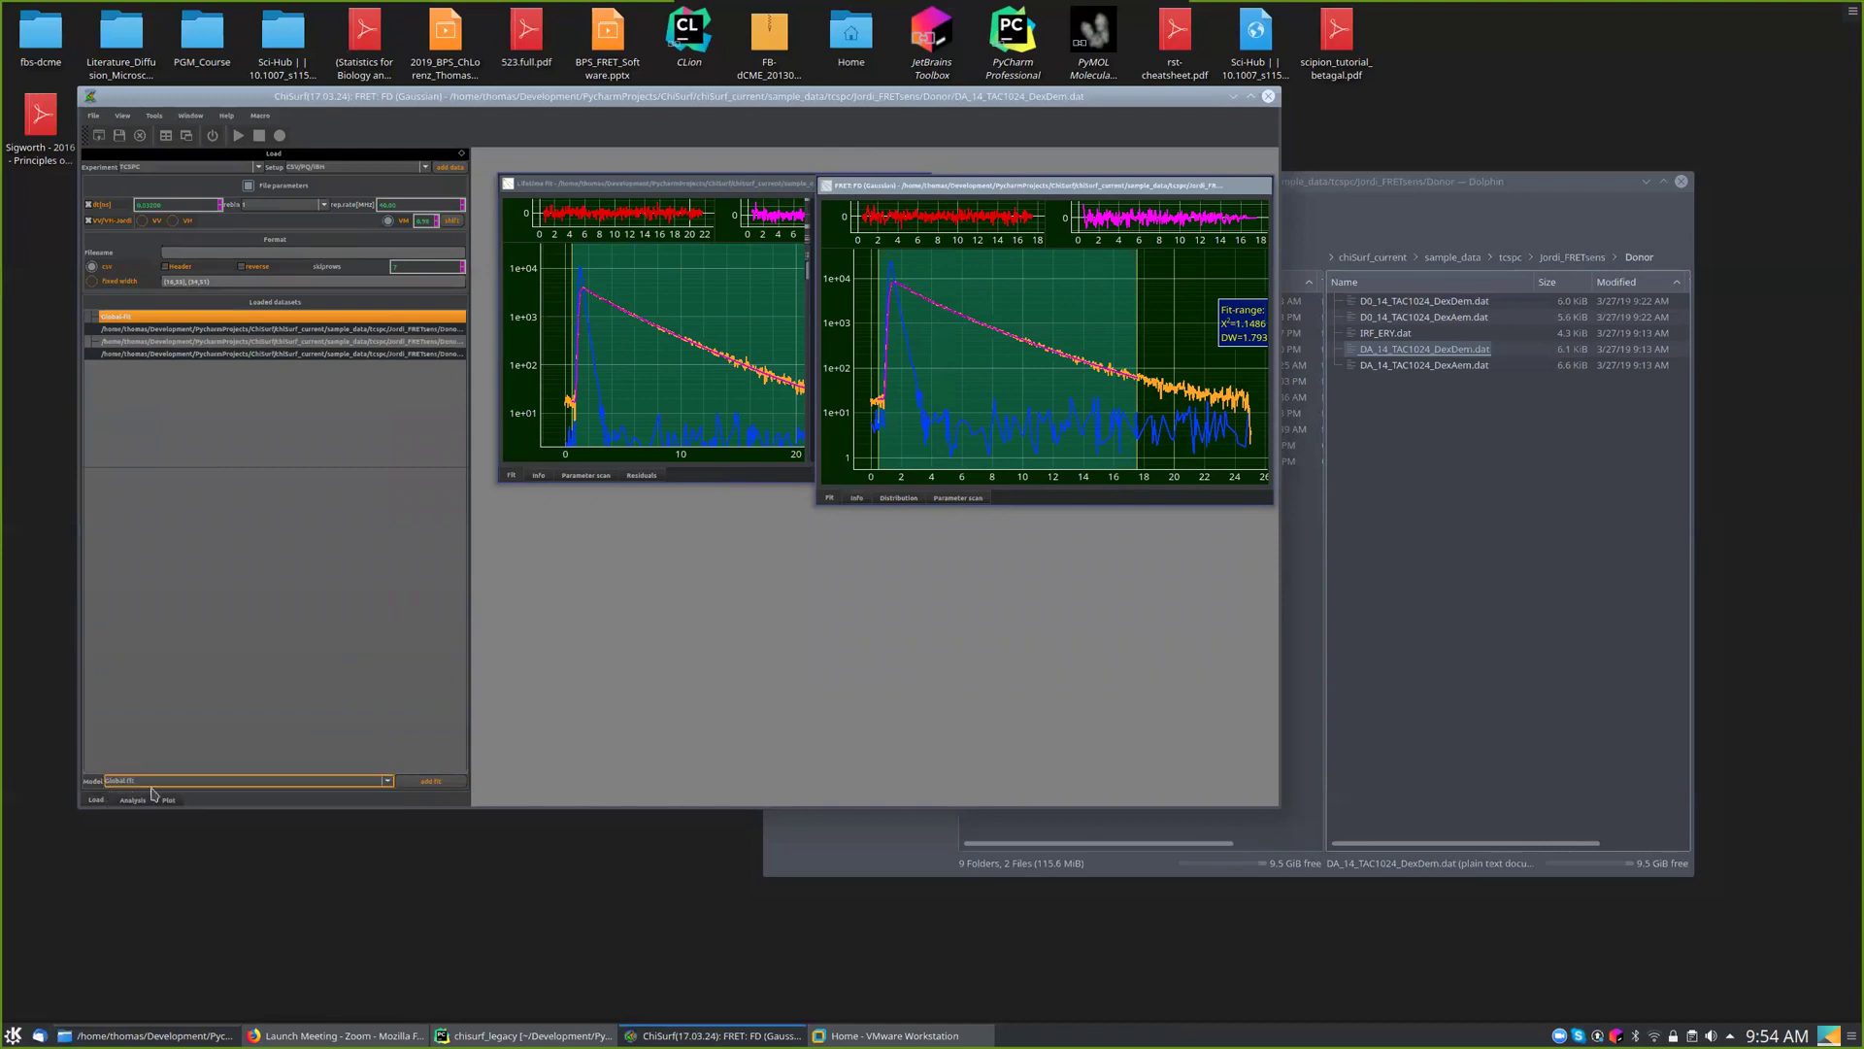
click(431, 781)
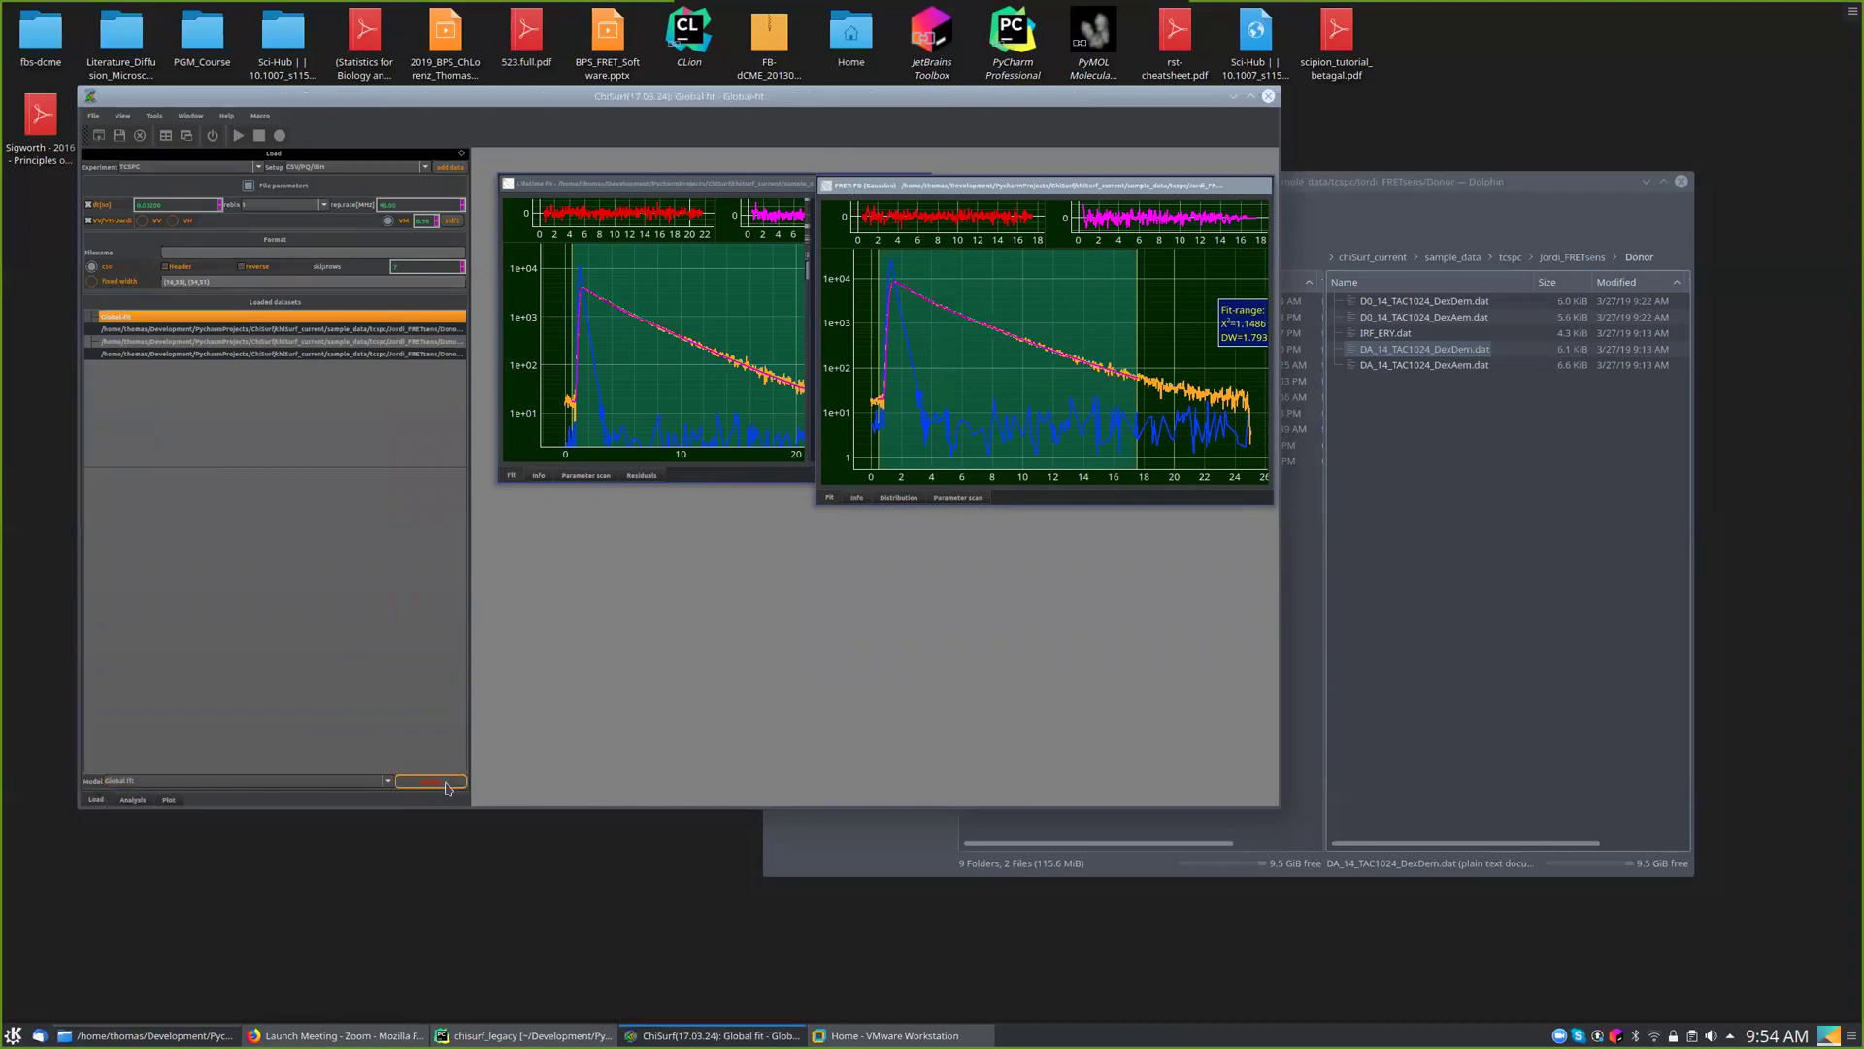
drag(576, 500, 622, 514)
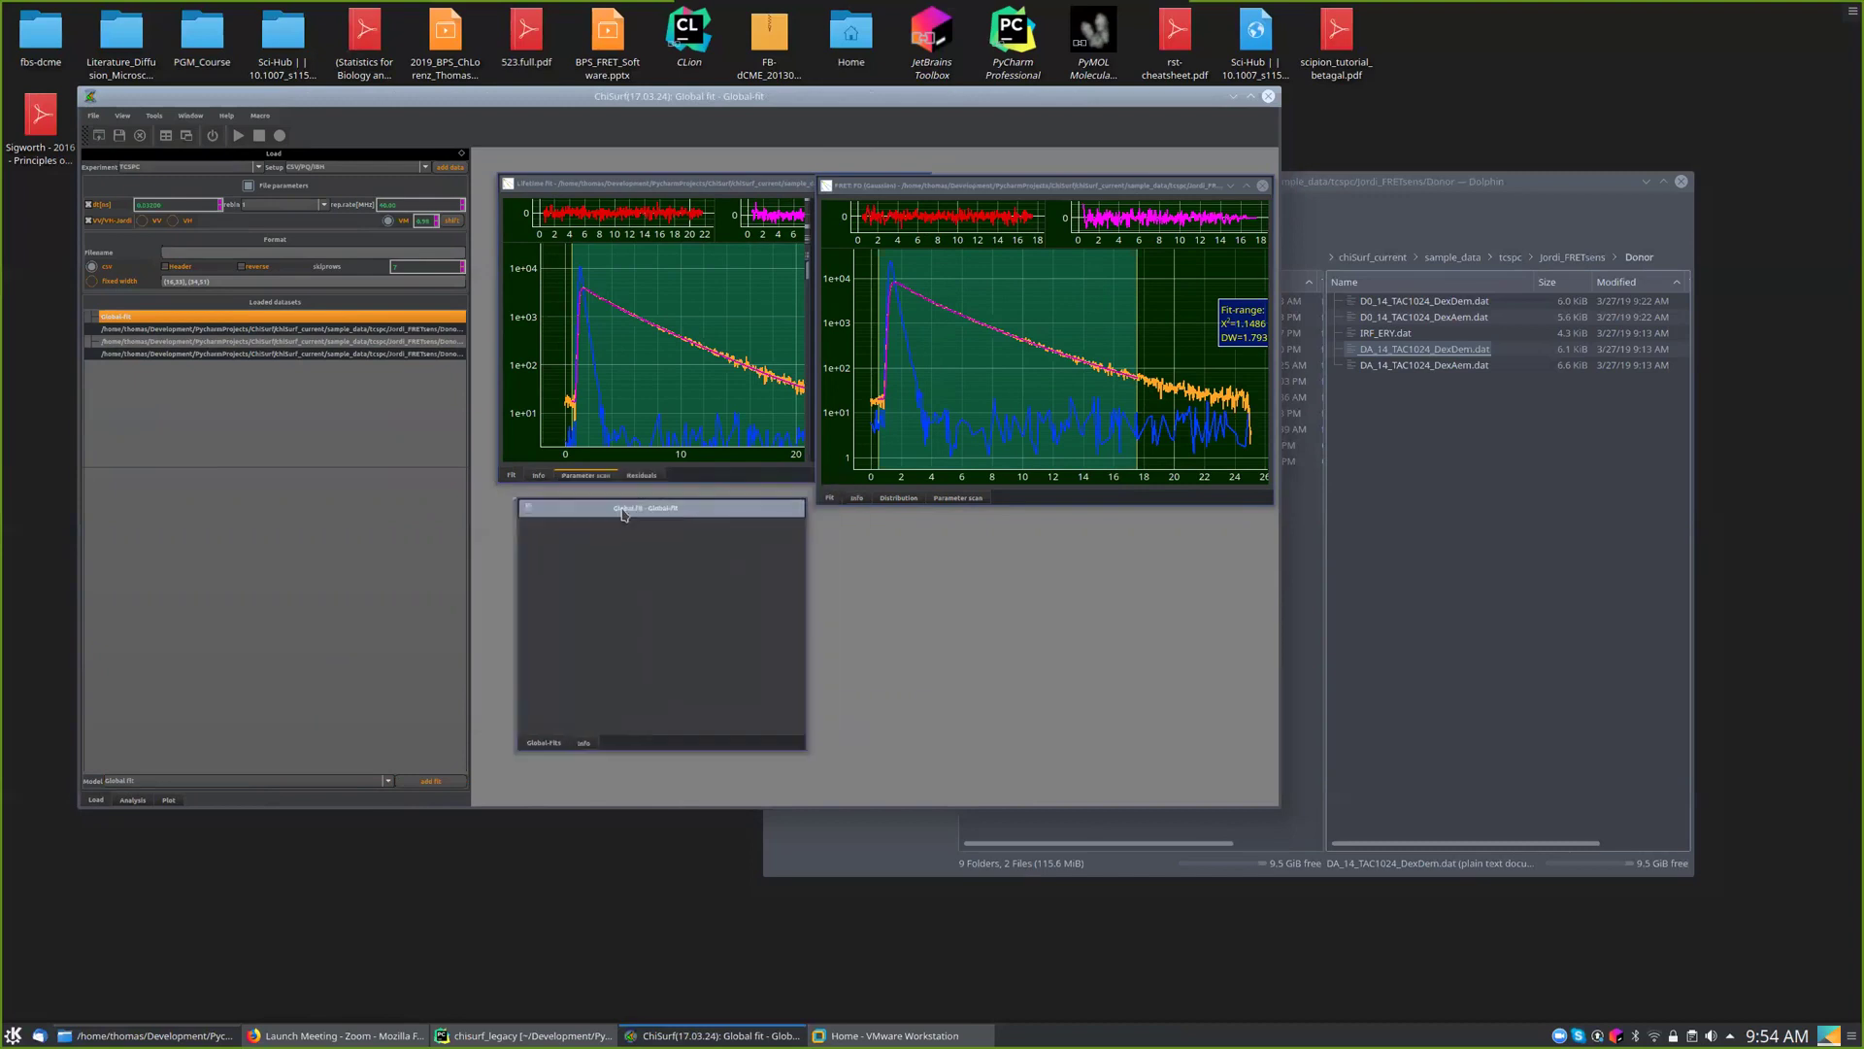
- Add all open fits to the global fit at once, and clear its list of local fits again
click(136, 804)
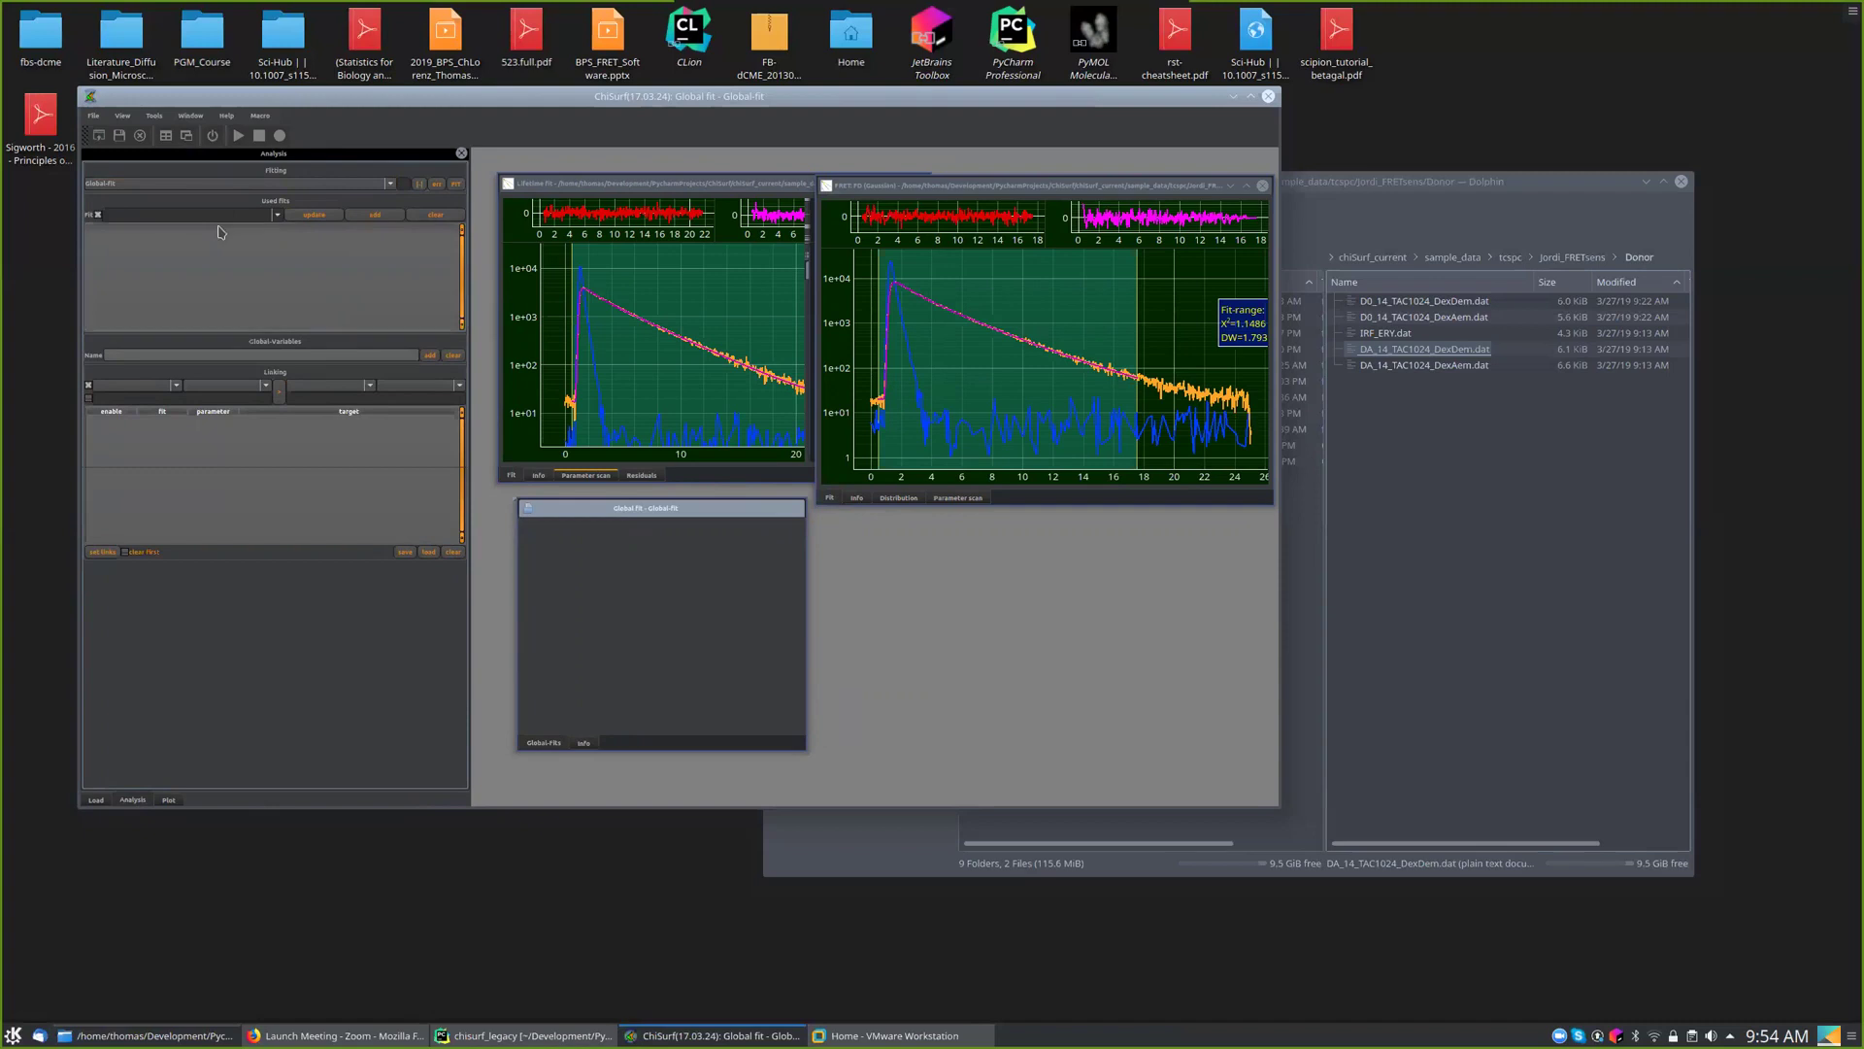
click(320, 219)
click(178, 215)
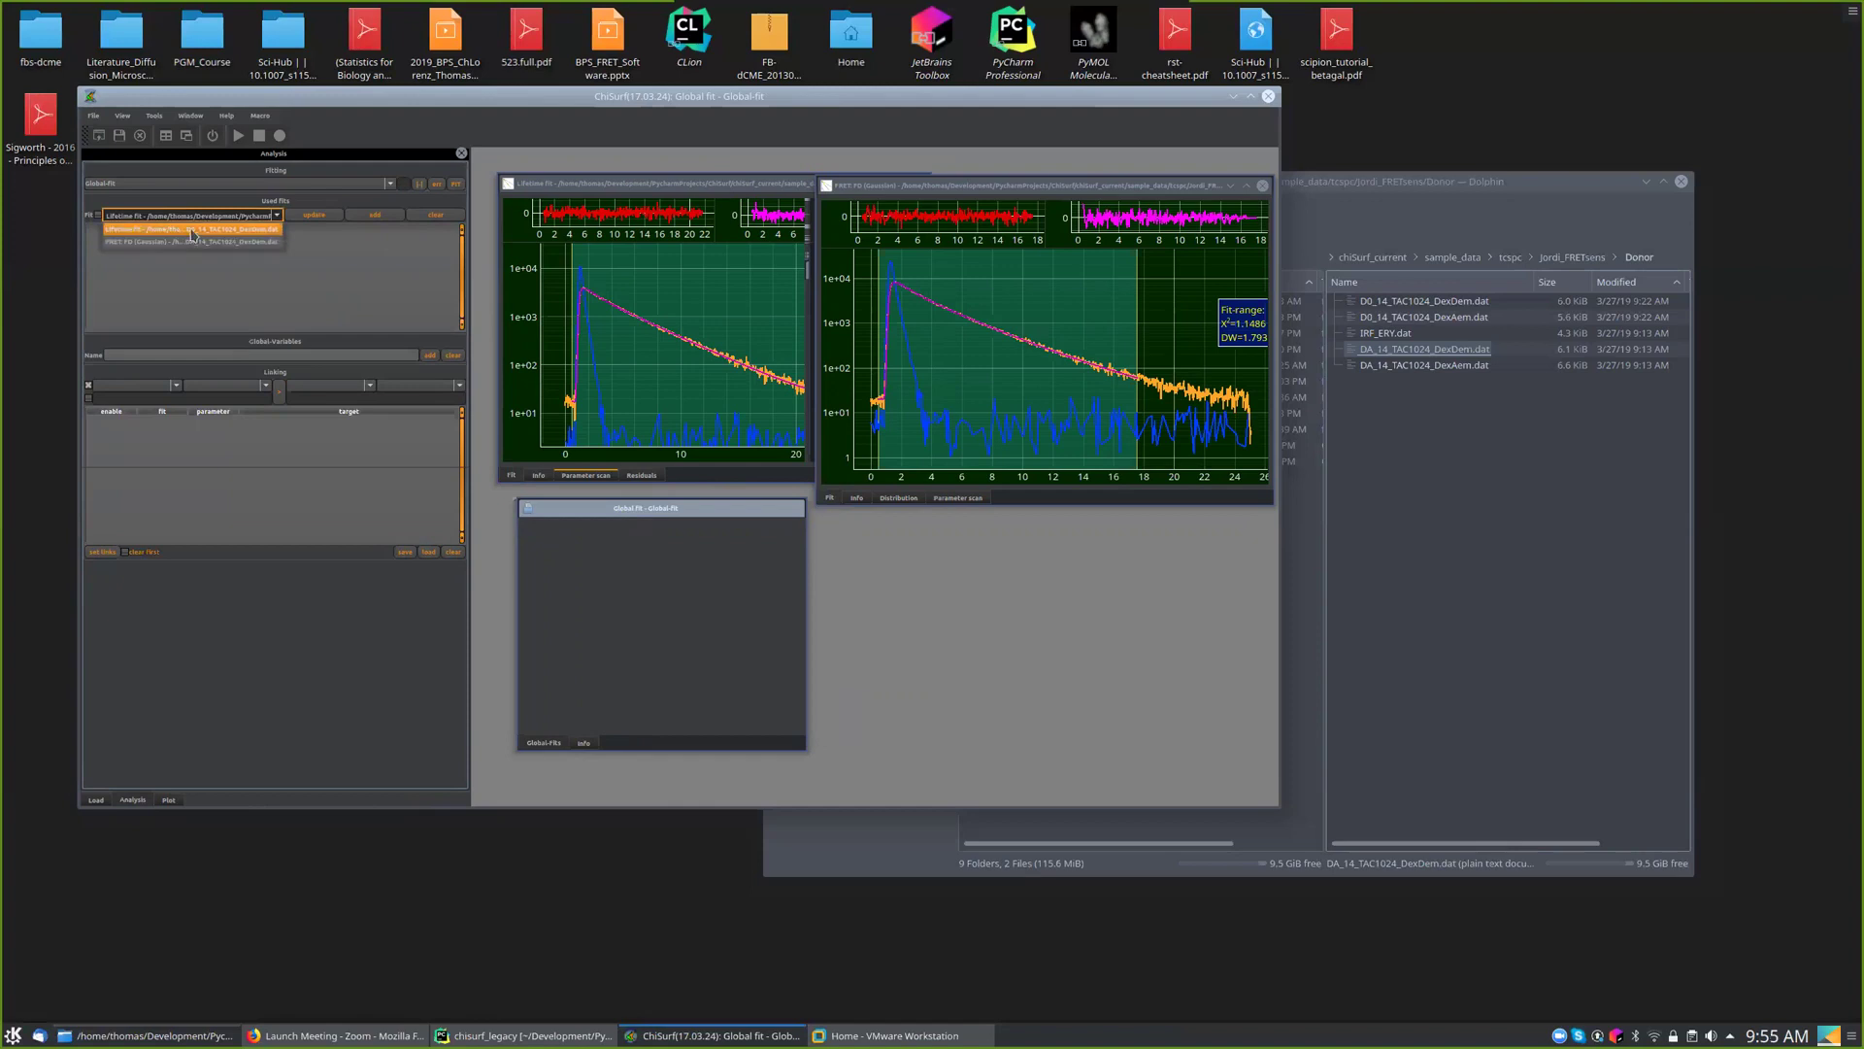
click(98, 229)
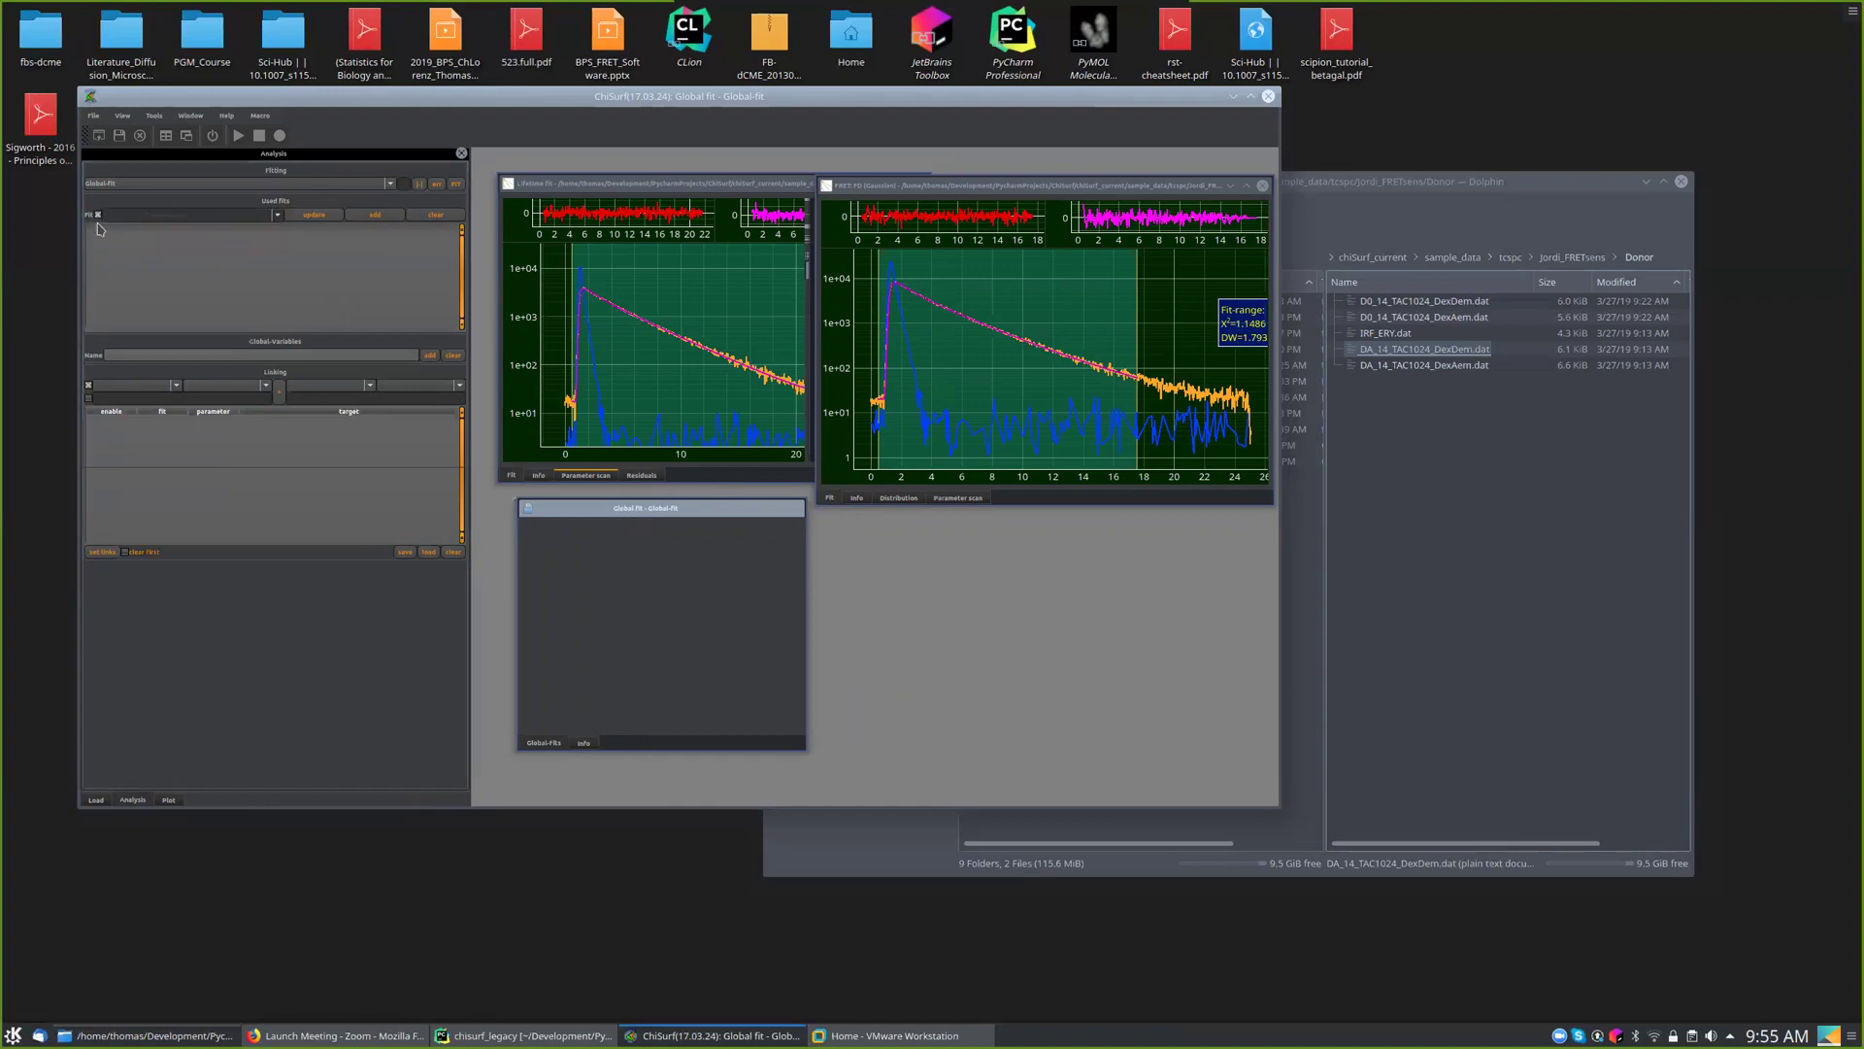
click(373, 220)
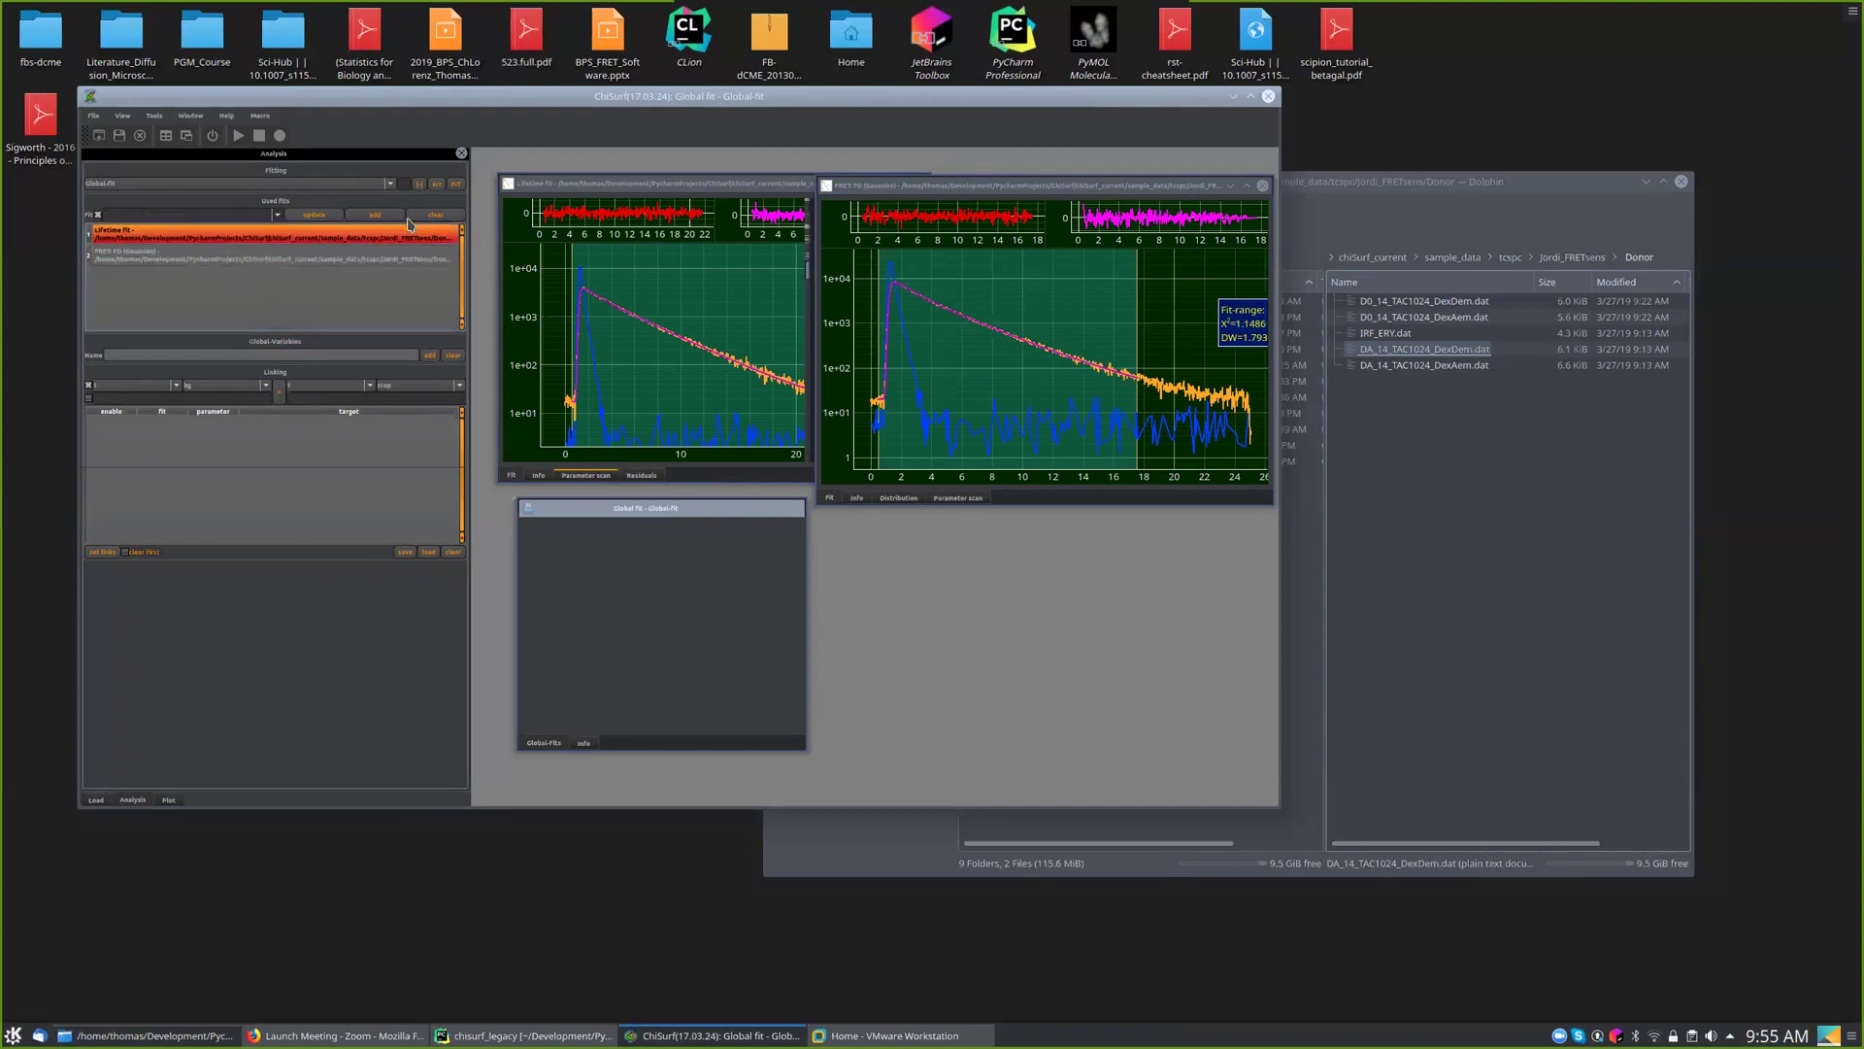
click(412, 216)
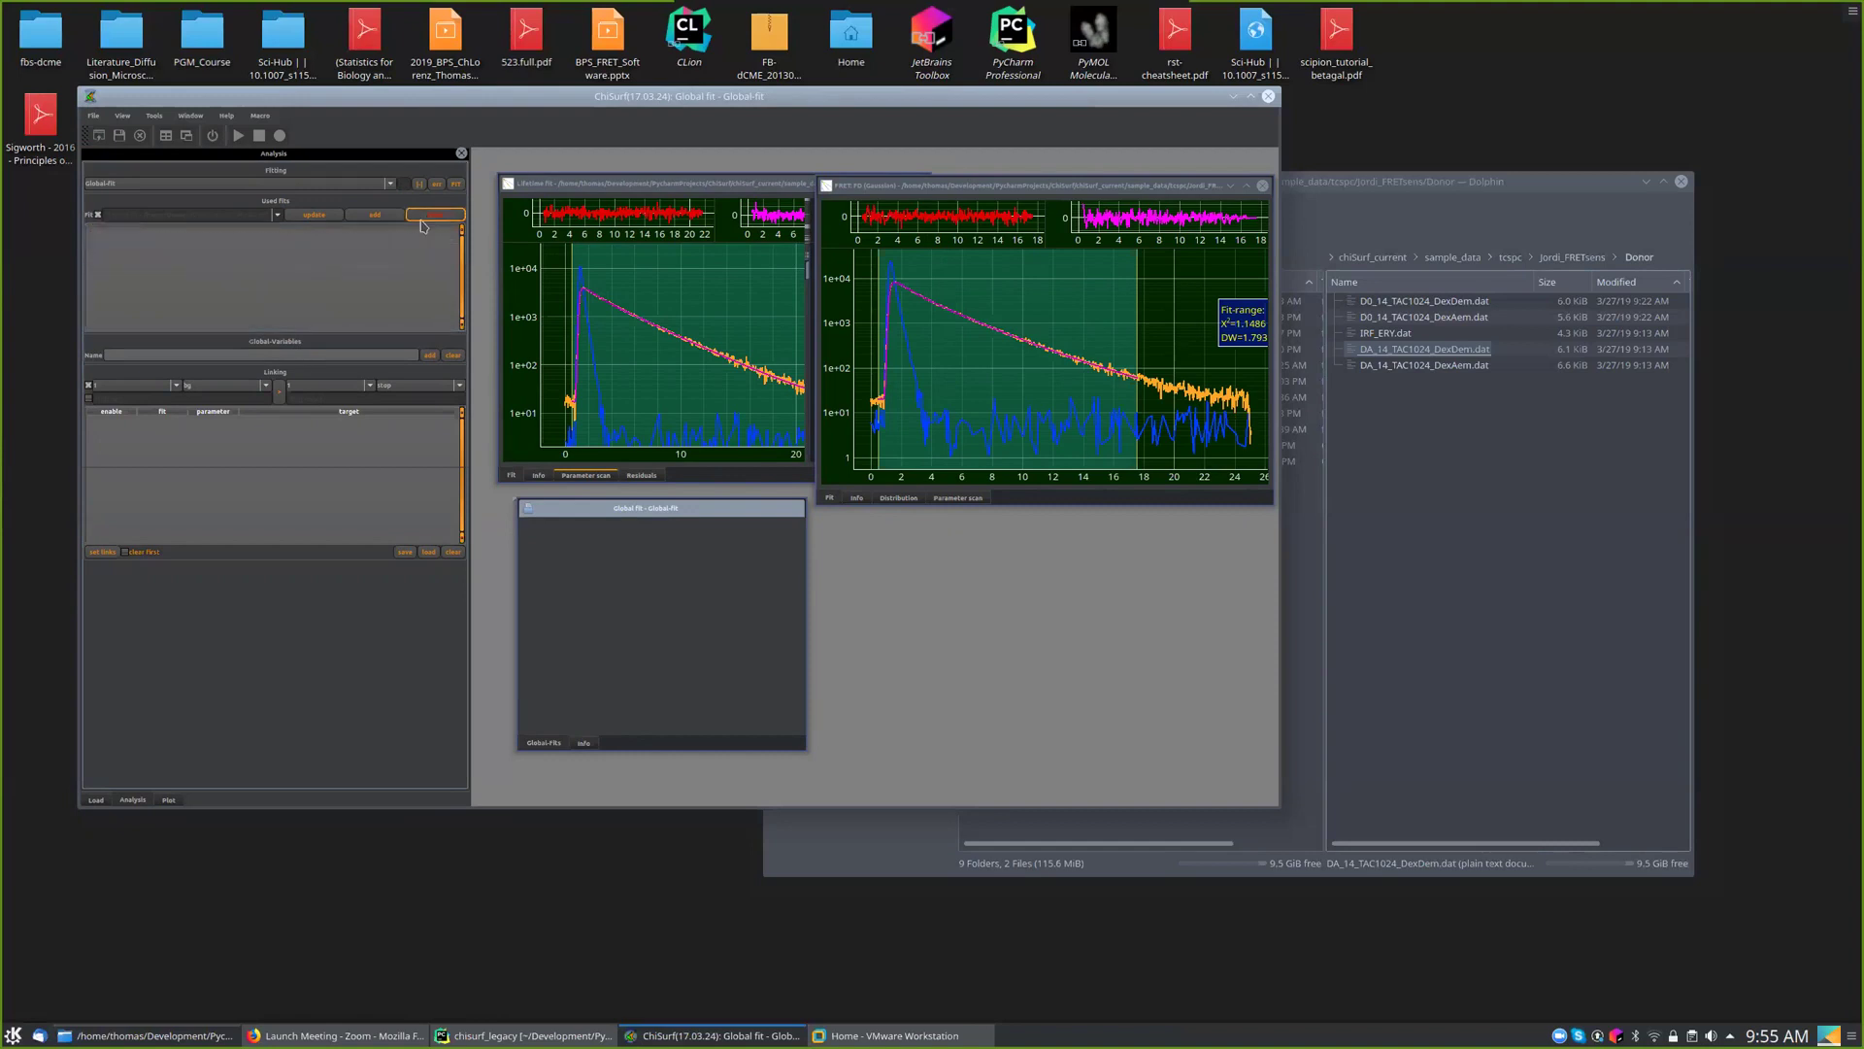
- Add the donor Lifetime fit and the FRET: FD (Gaussian) fit individually to the global fit's local fits
click(98, 214)
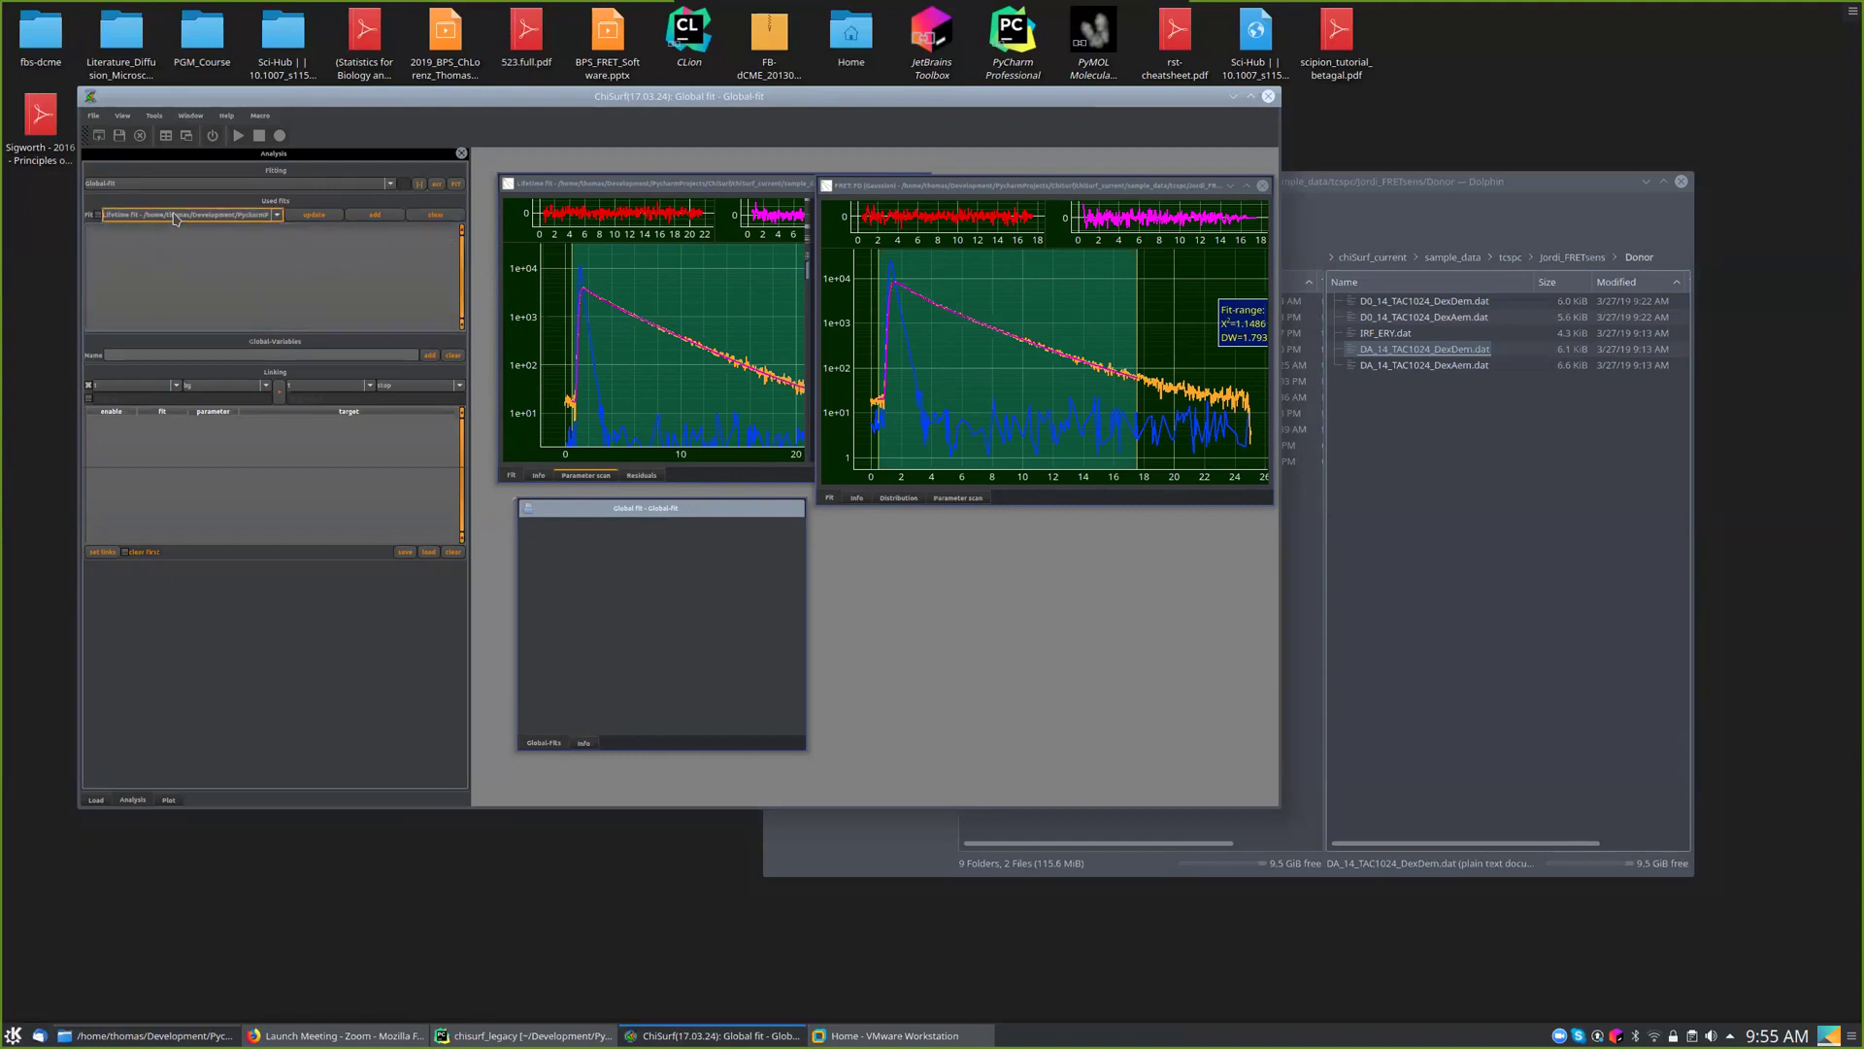
click(136, 214)
click(150, 222)
click(361, 215)
click(228, 215)
click(217, 242)
click(376, 214)
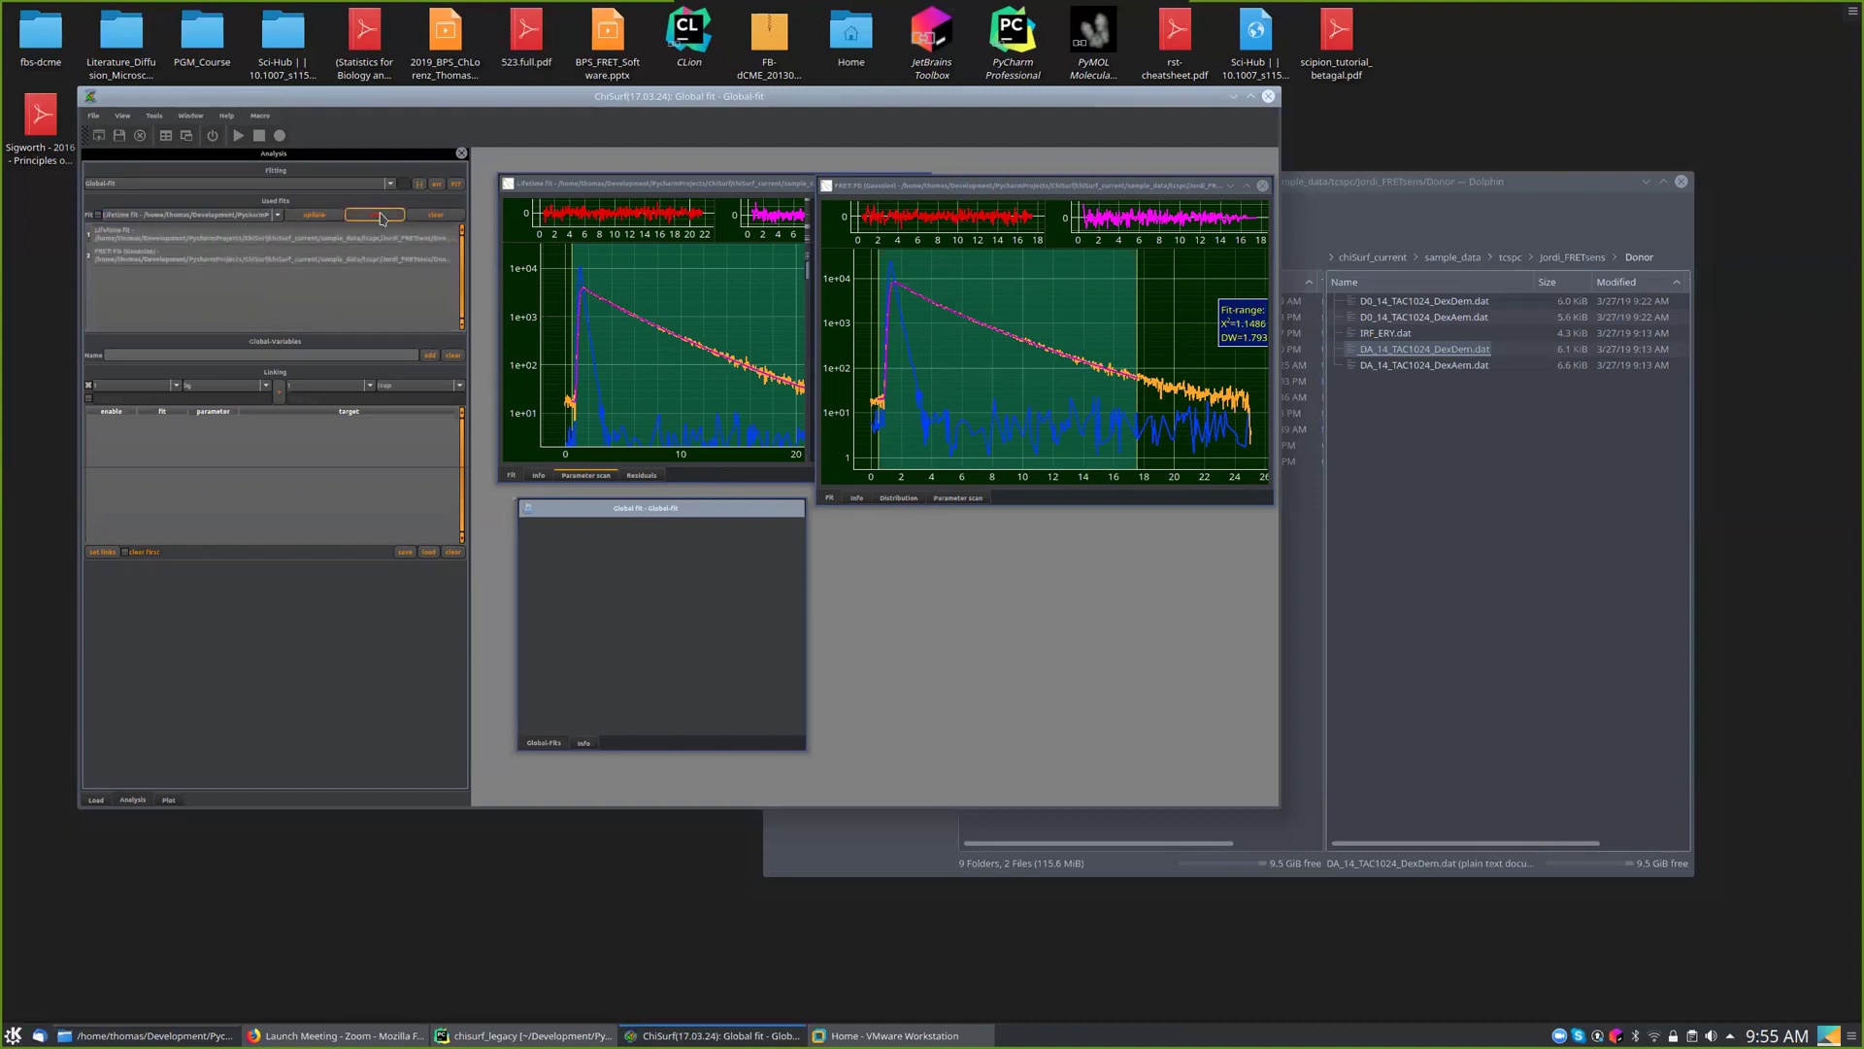
click(370, 235)
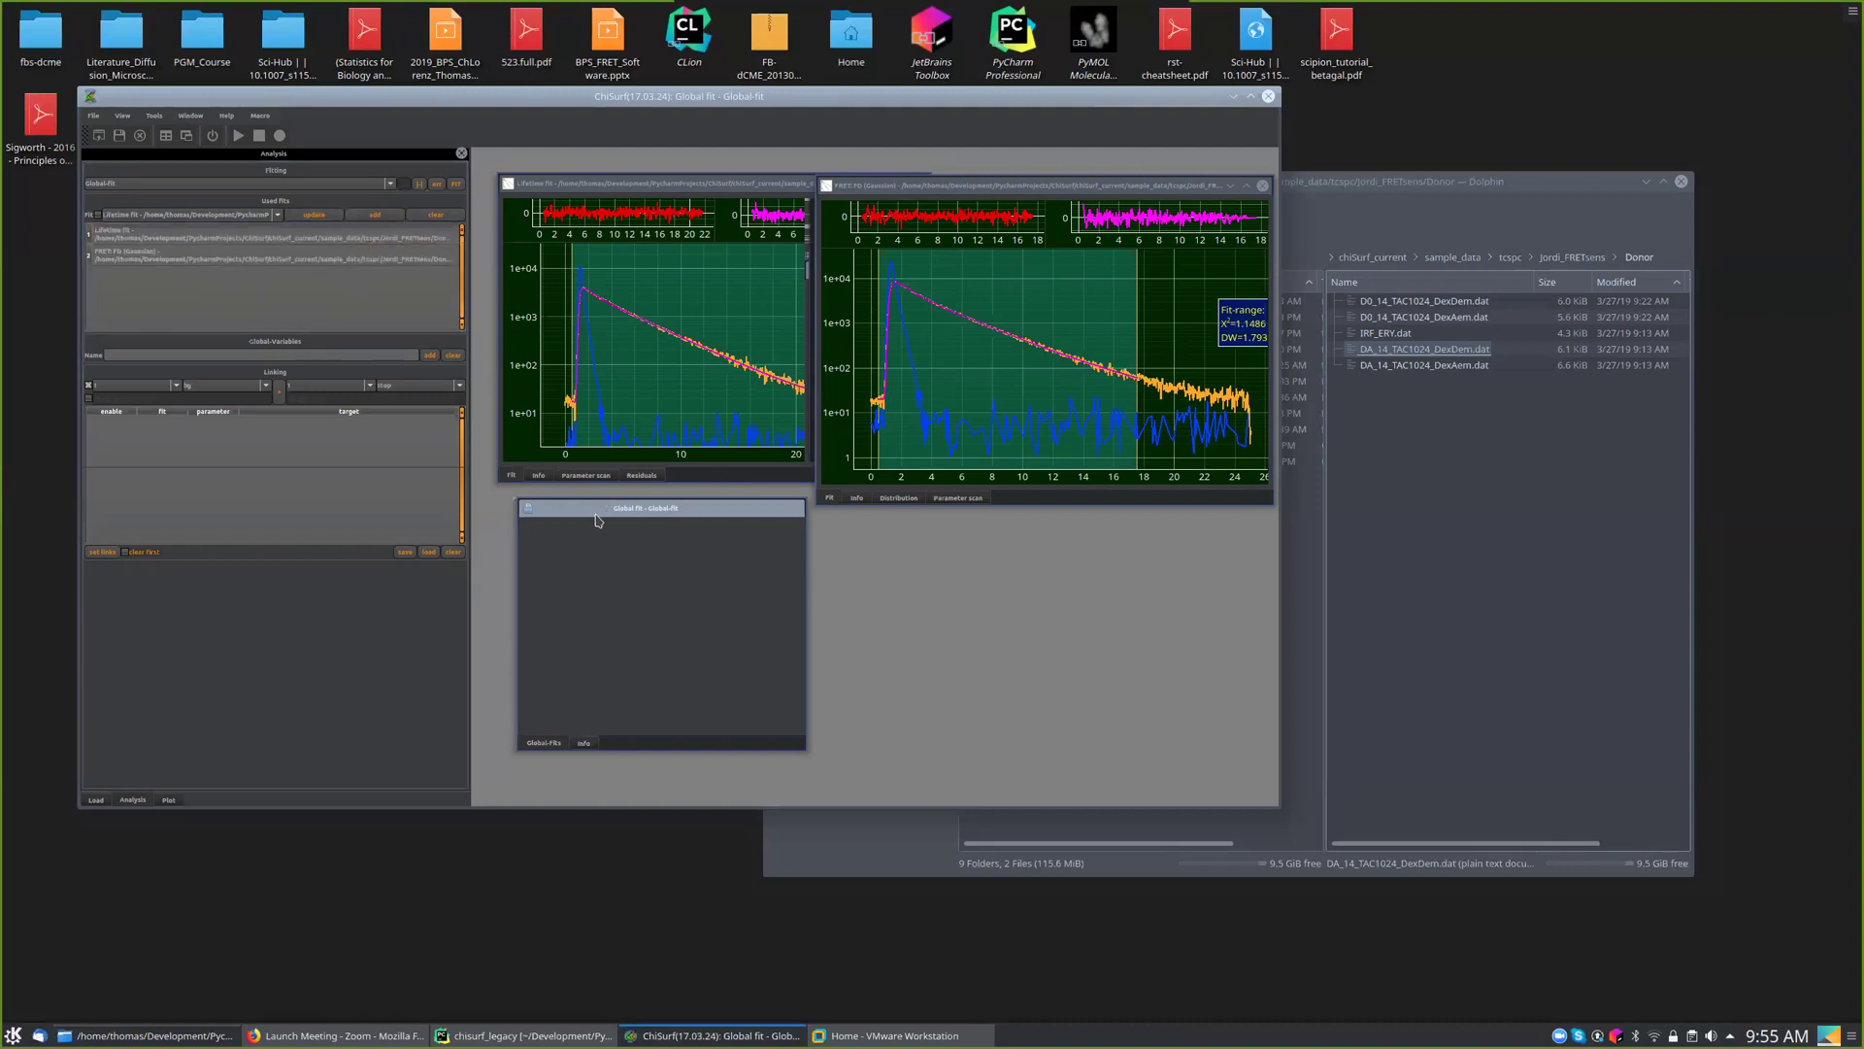
- Run the global fit, then resize its window to a flat strip and place it below the two decay plots
drag(598, 519, 590, 527)
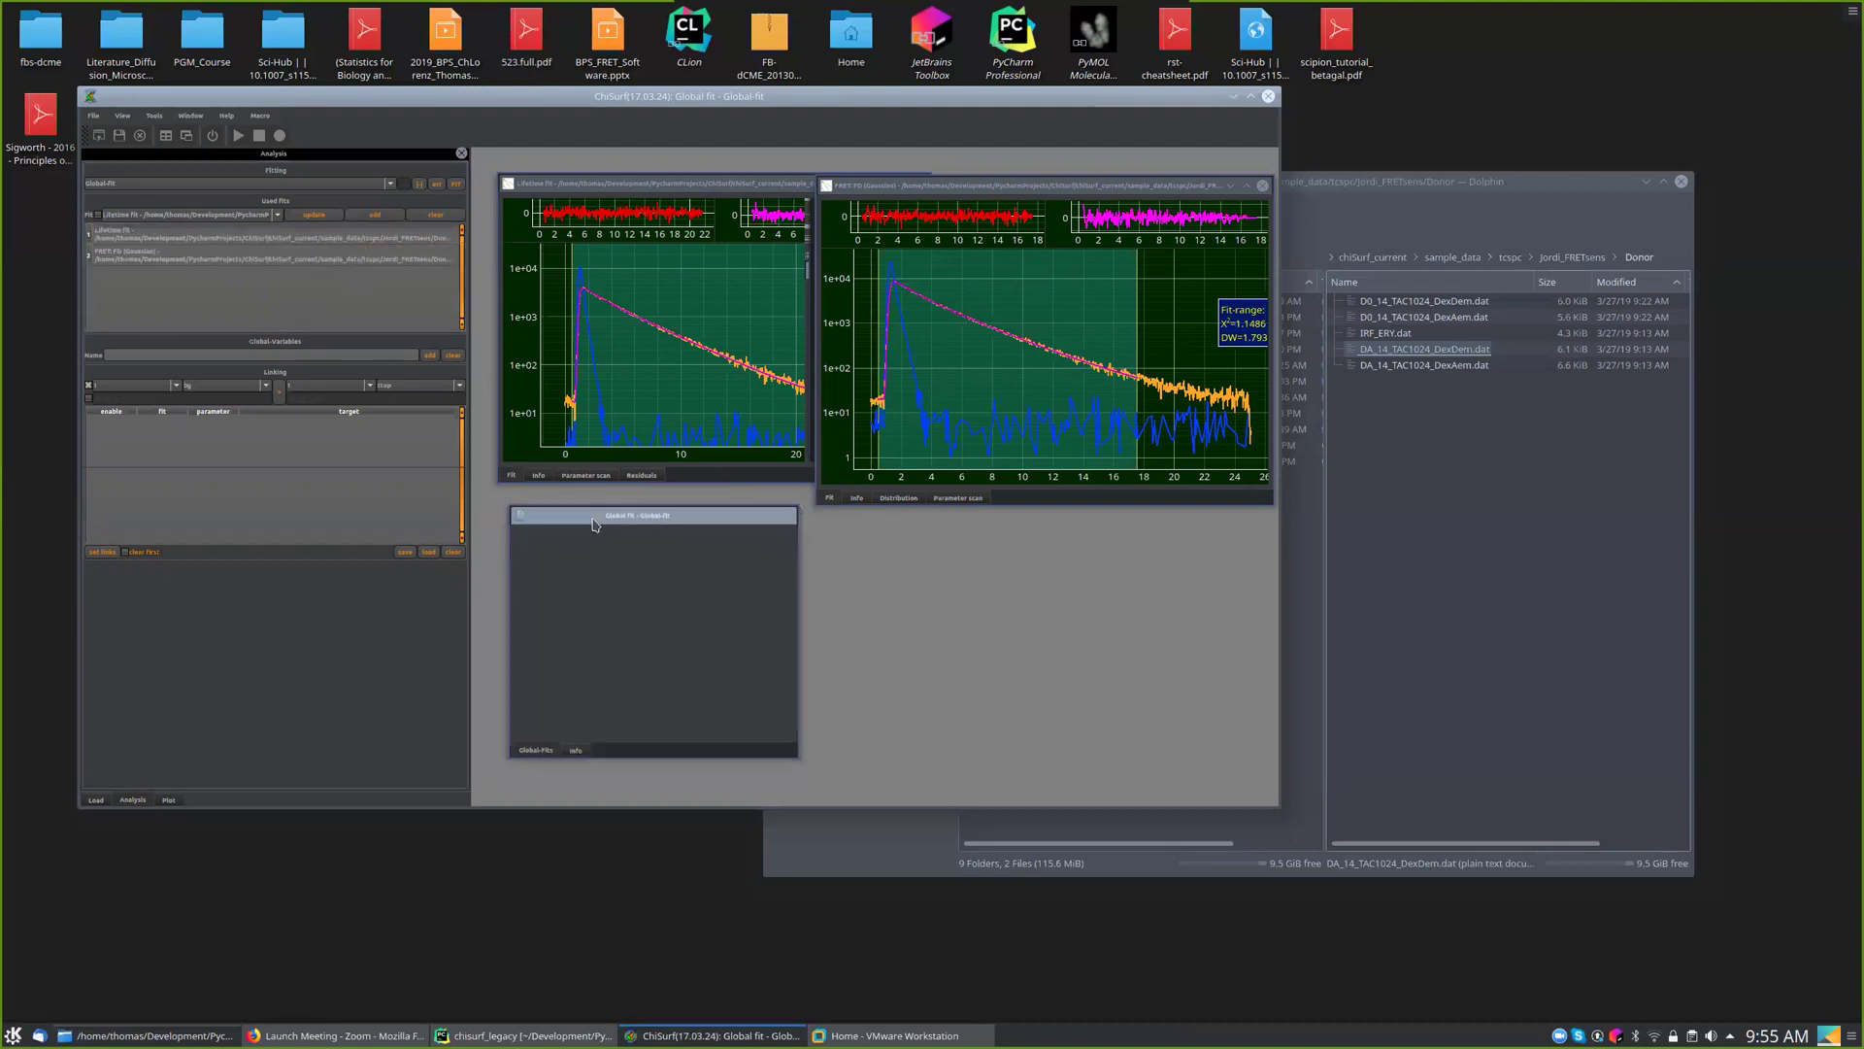
click(457, 186)
drag(702, 752, 688, 583)
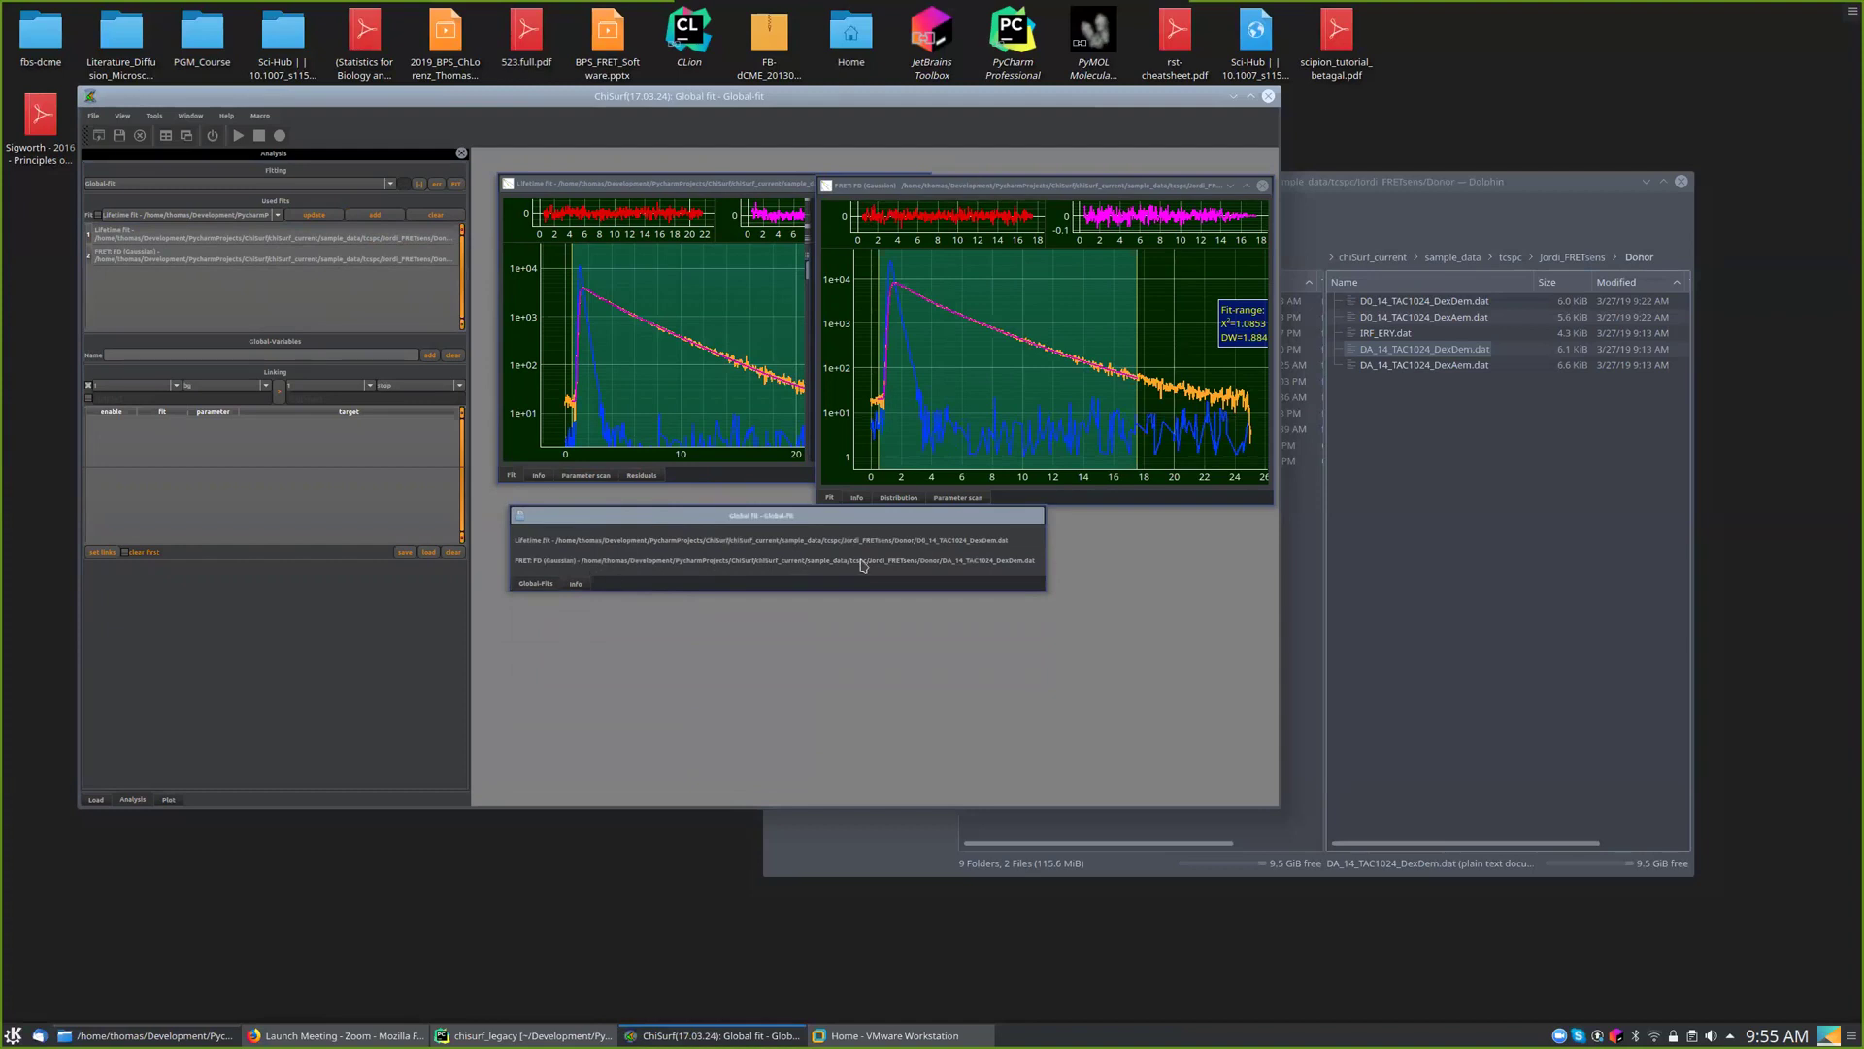
drag(719, 517, 705, 557)
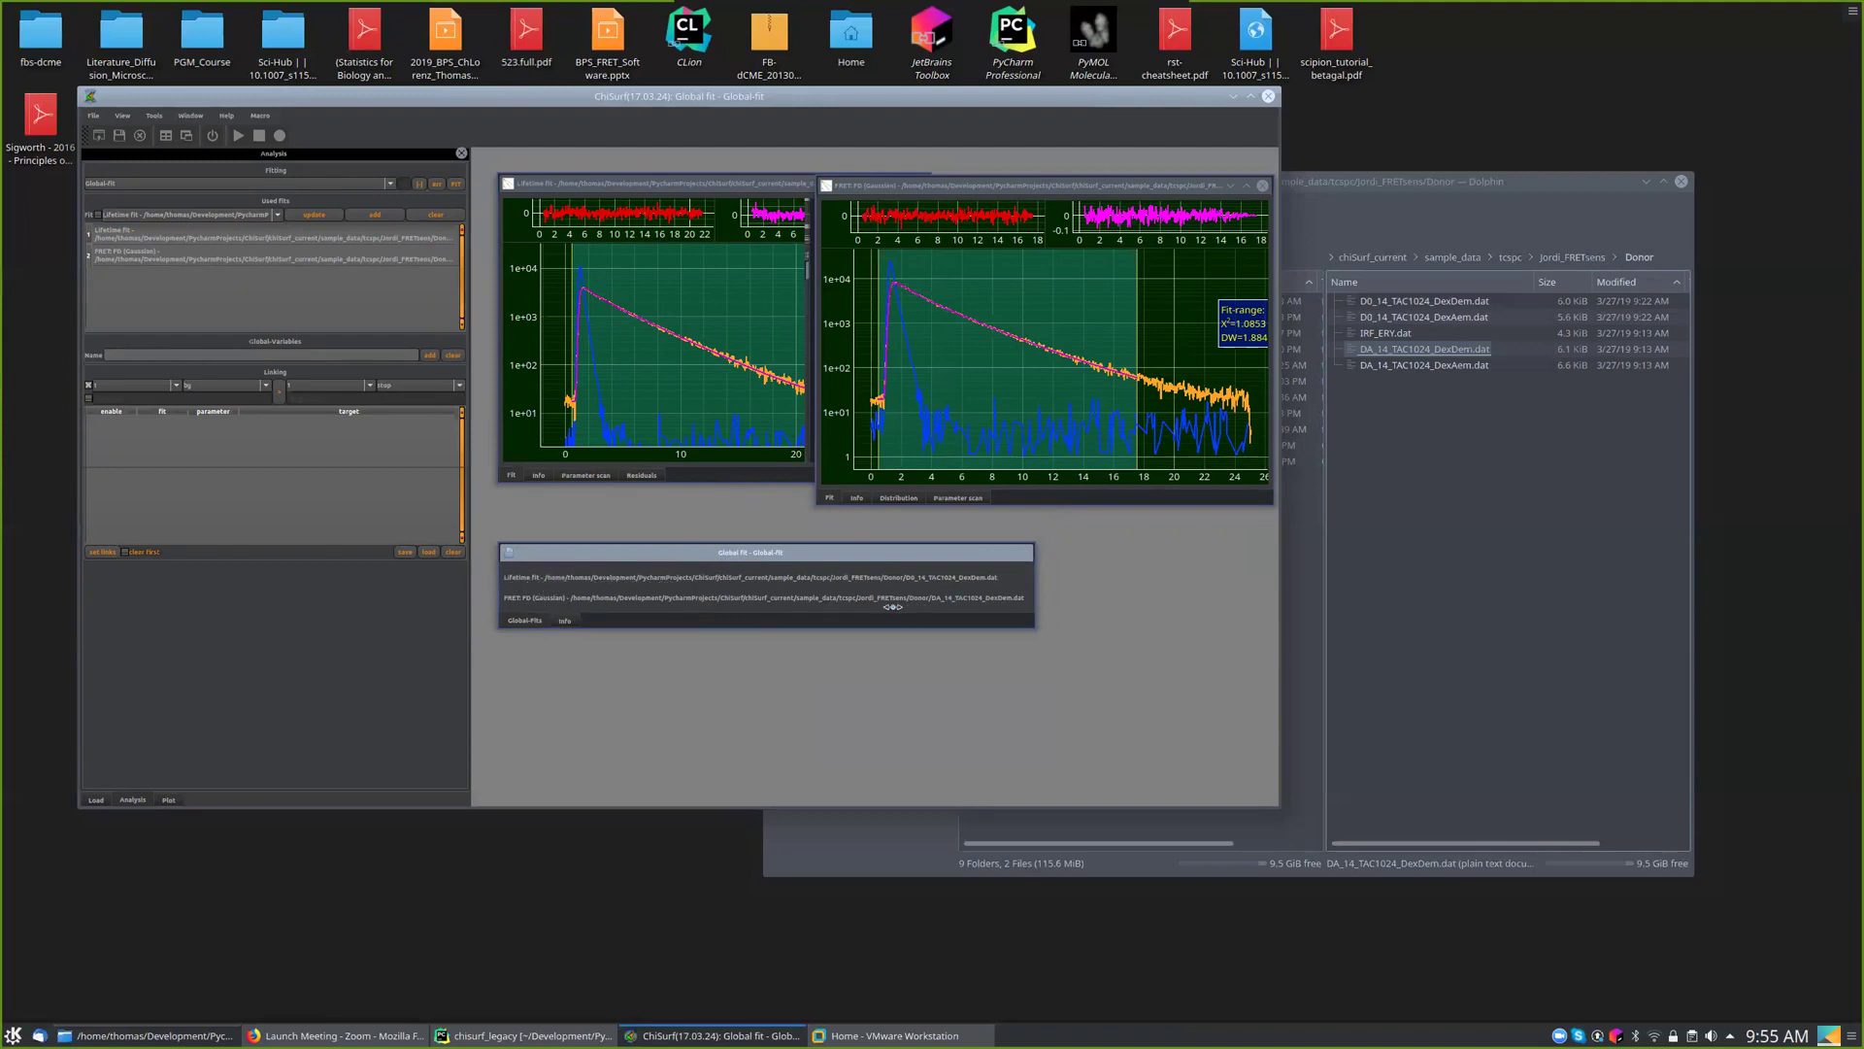
- Show the global fit's info report, and move and enlarge its window for reading
click(653, 198)
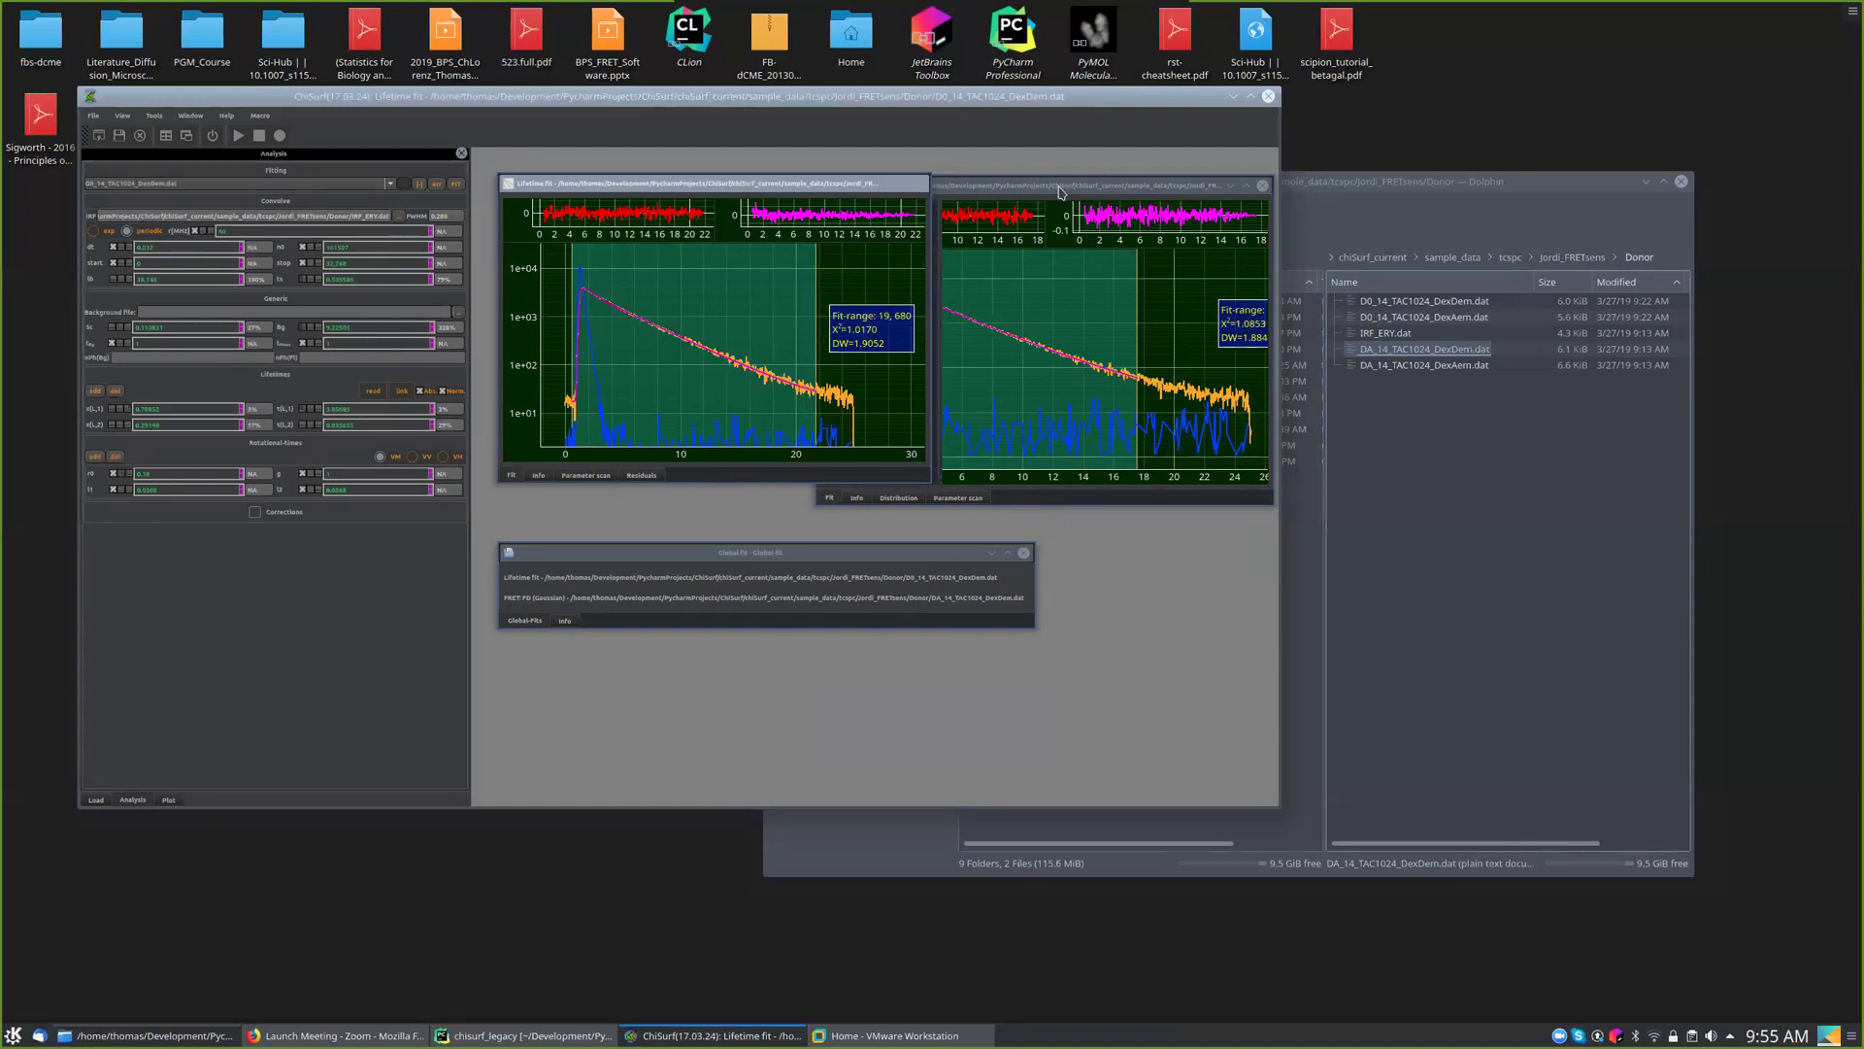
click(561, 621)
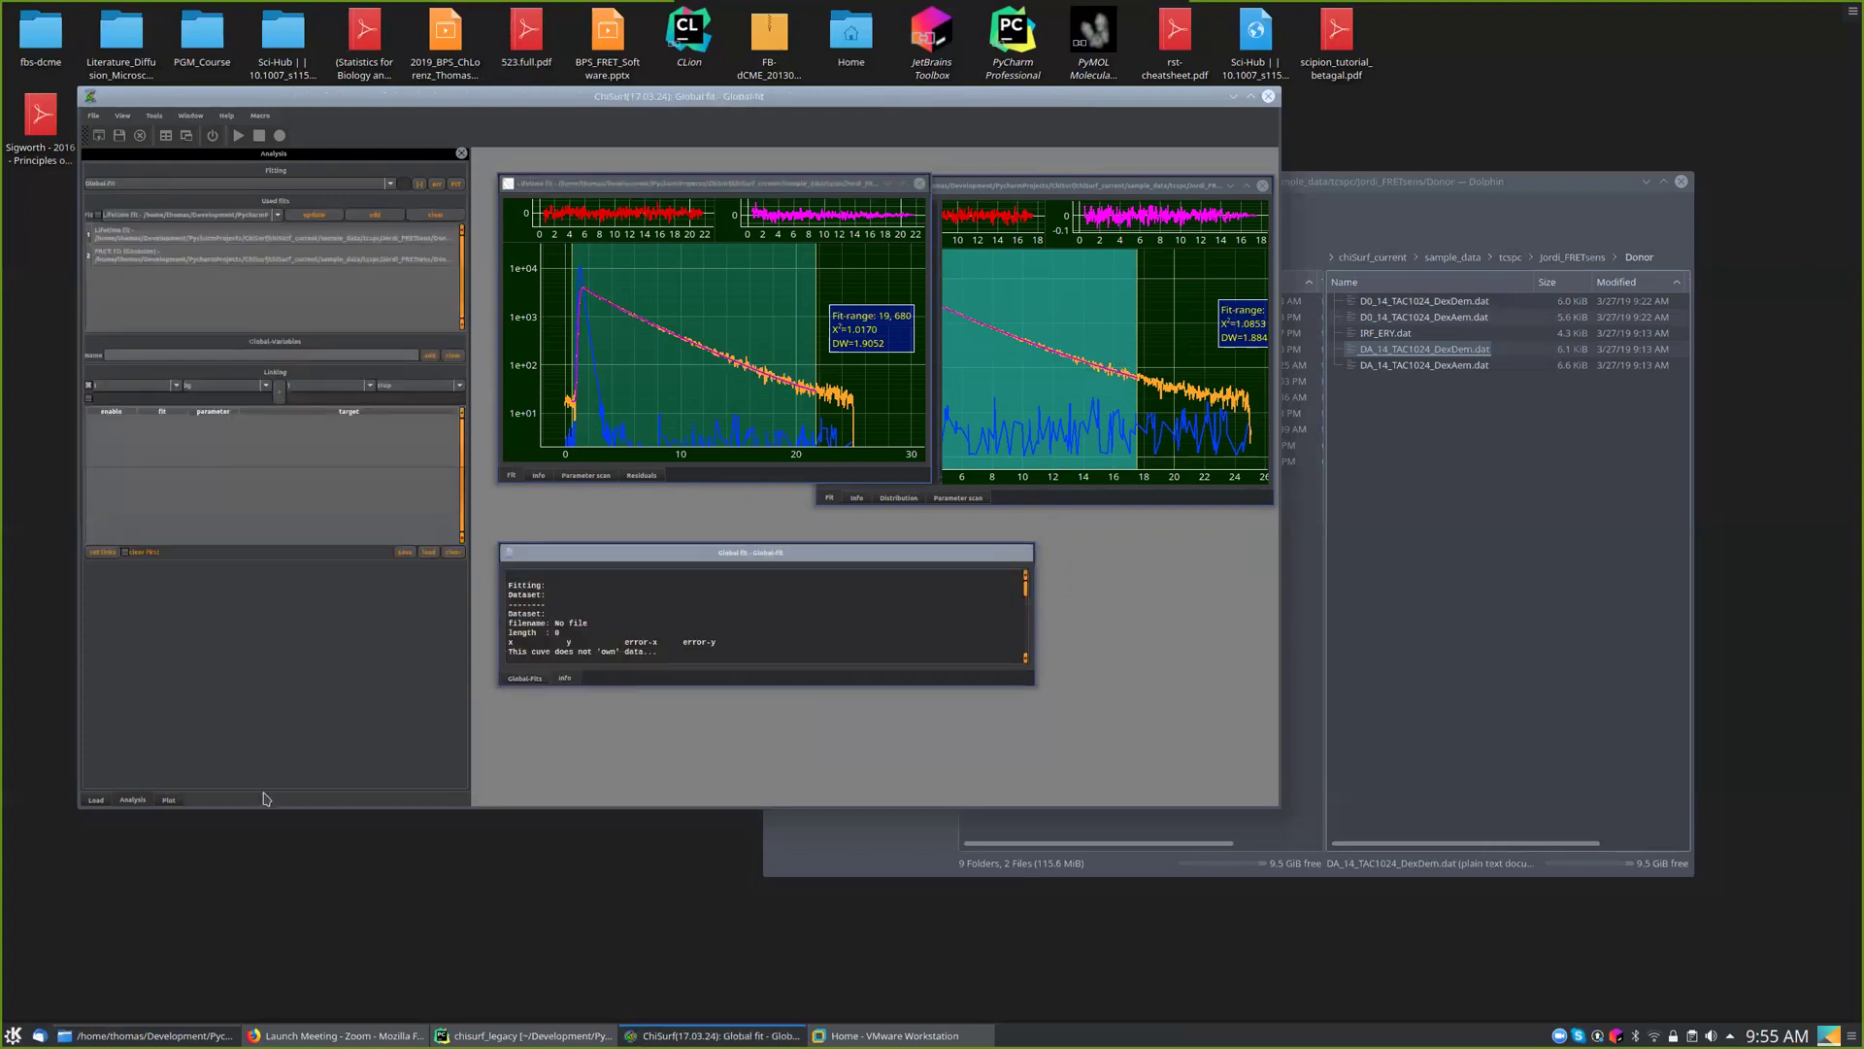
click(168, 799)
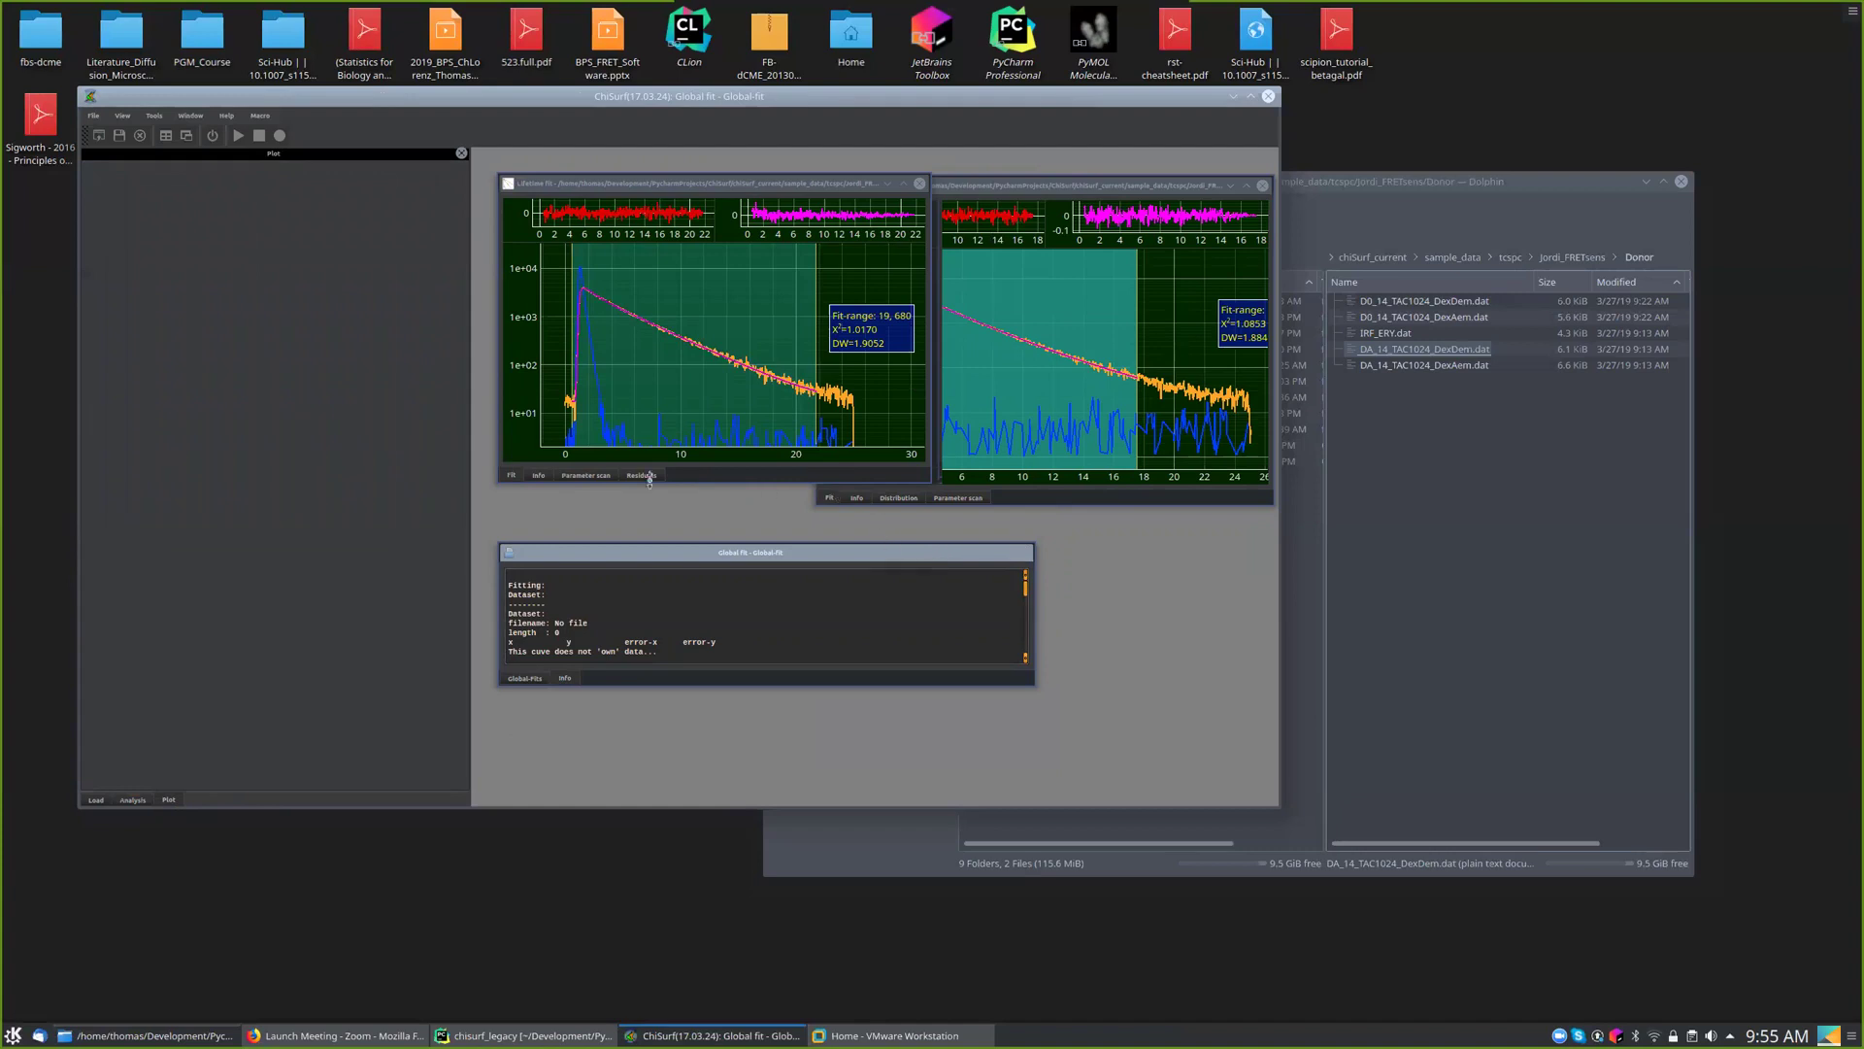
drag(664, 565, 682, 376)
drag(667, 495, 588, 746)
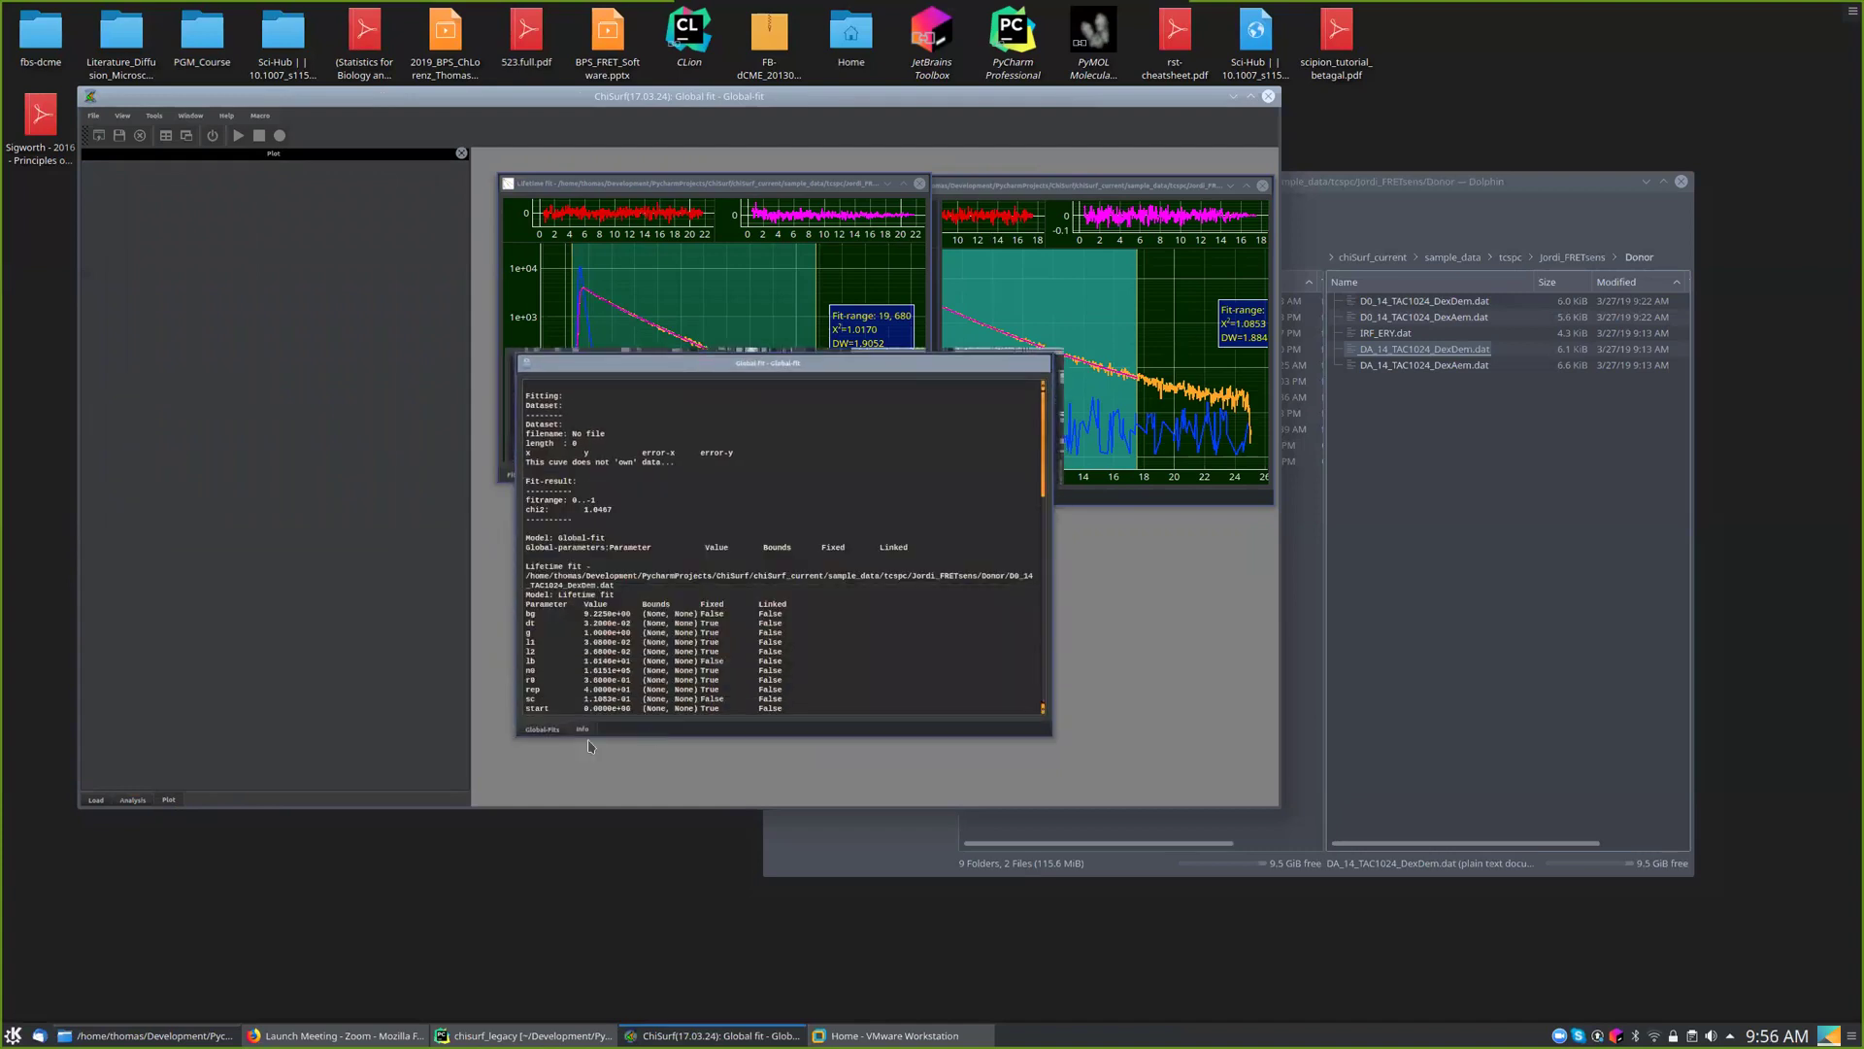
- Examine the donor Lifetime fit's info report, parameter scan and residuals, and return to its decay plot
click(715, 193)
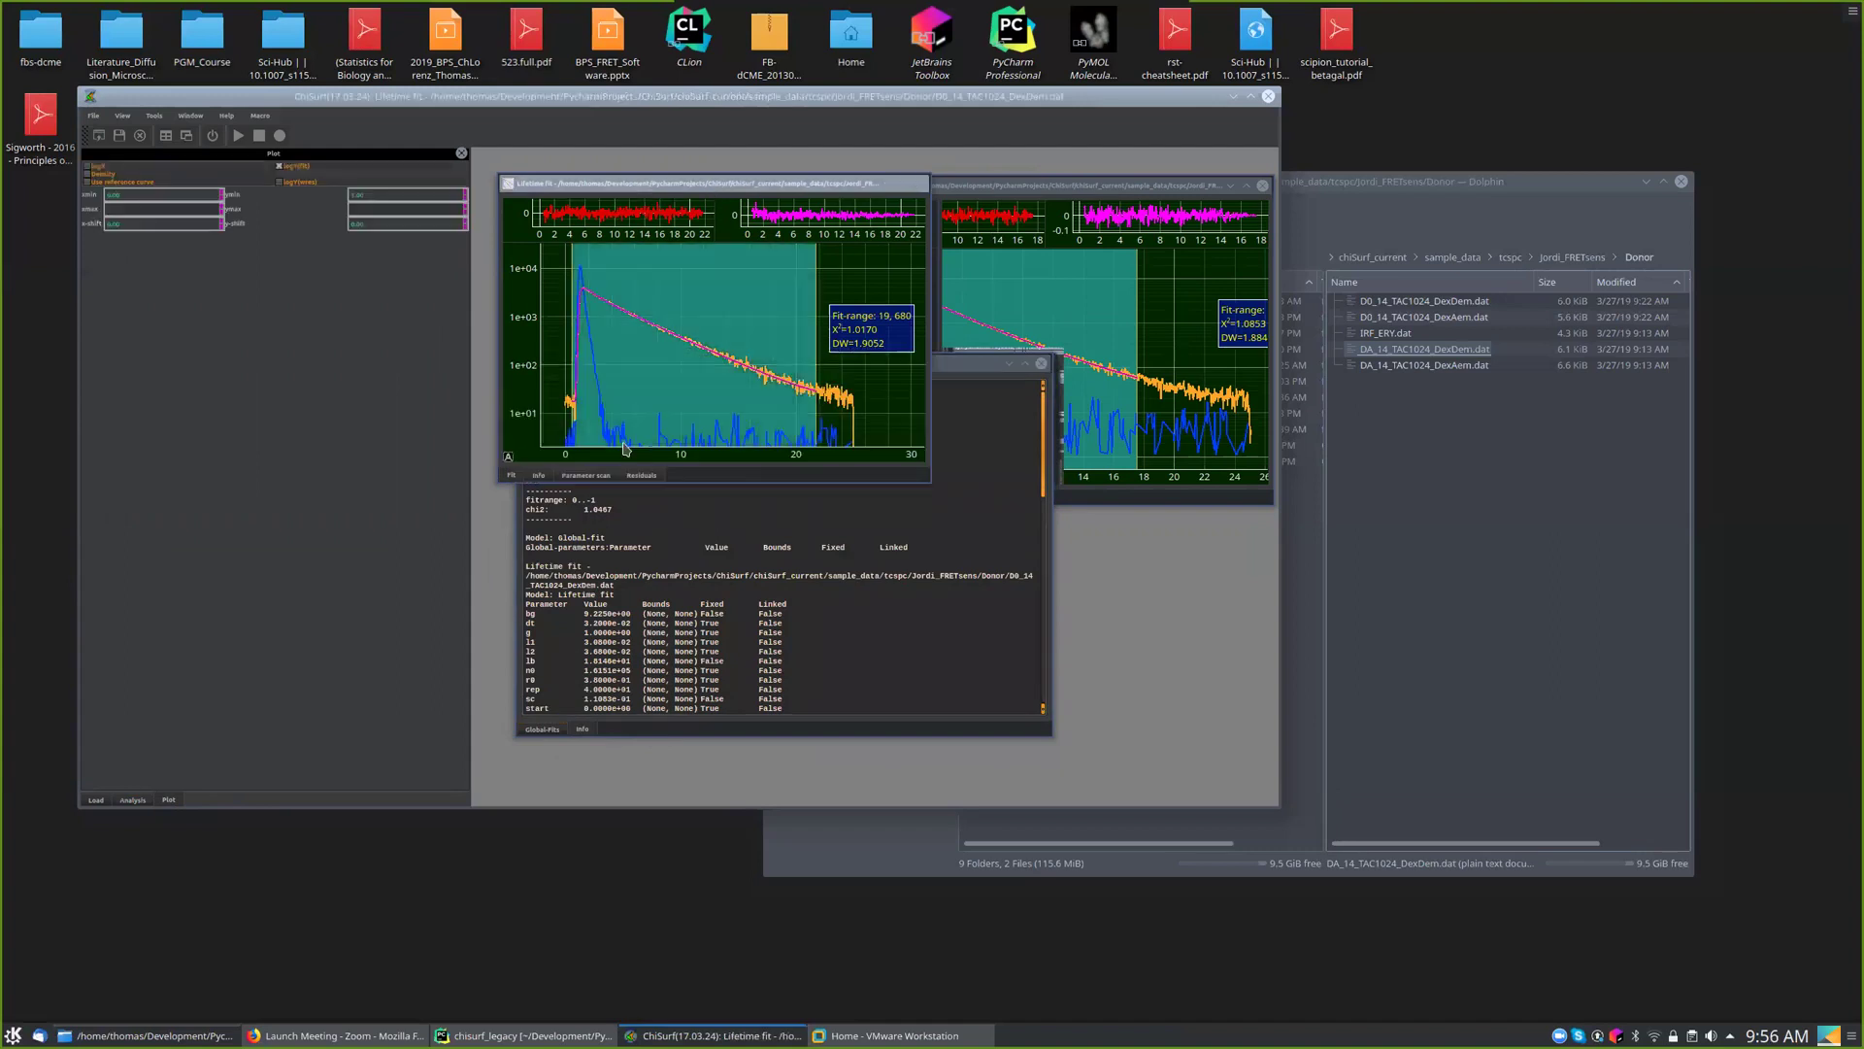
click(537, 475)
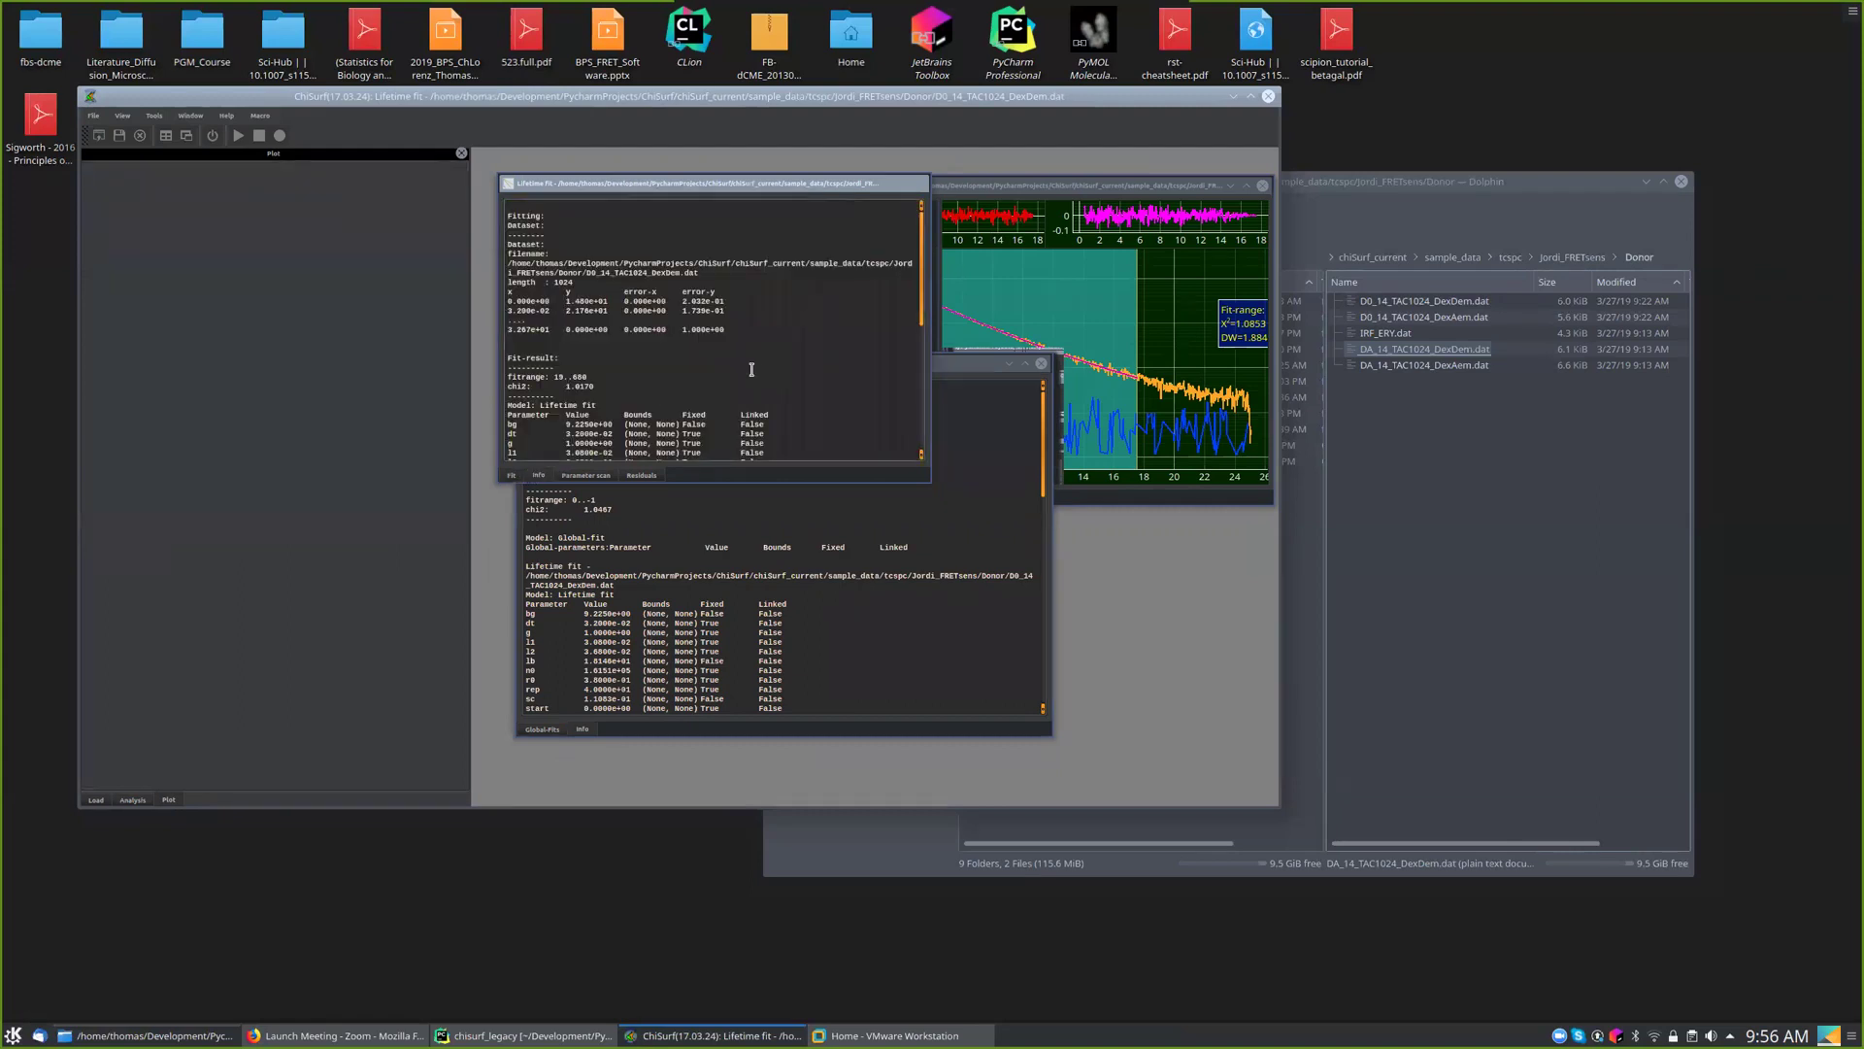
scroll(751, 369, down, 10)
scroll(734, 382, up, 10)
scroll(734, 383, down, 6)
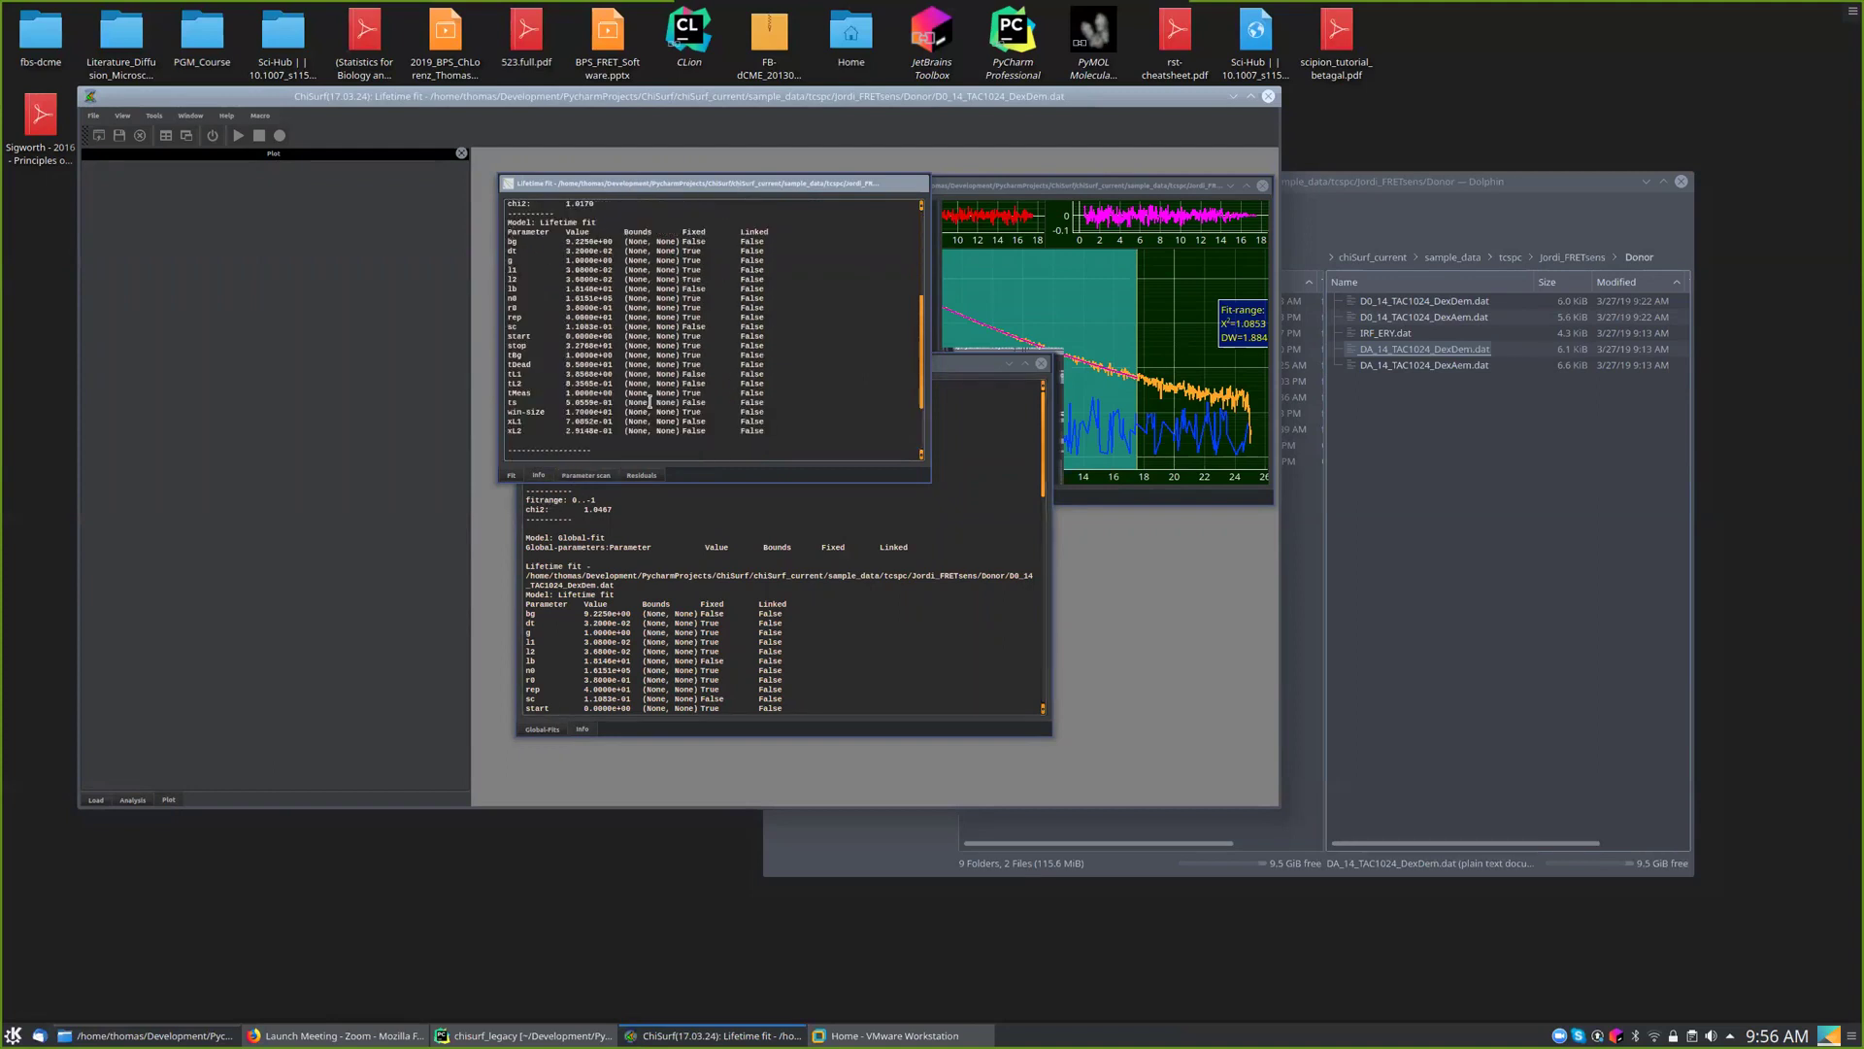
click(587, 474)
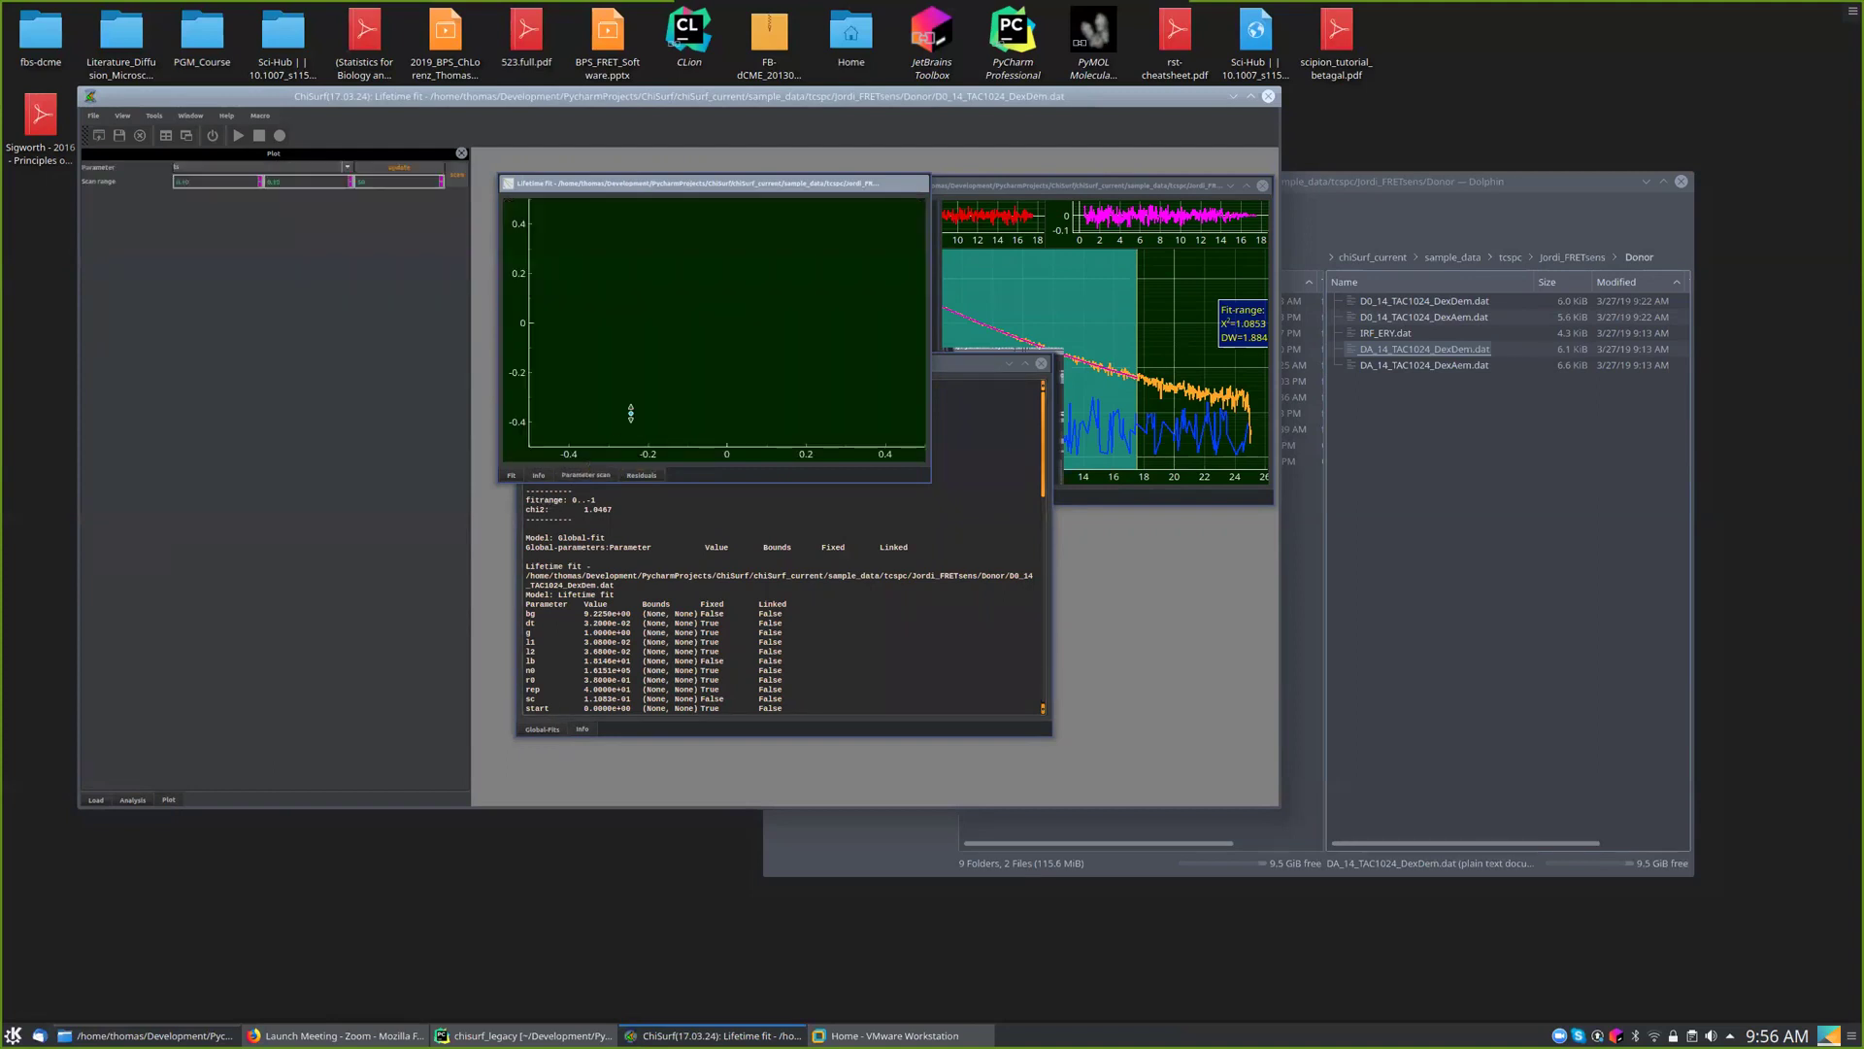
click(642, 475)
click(510, 475)
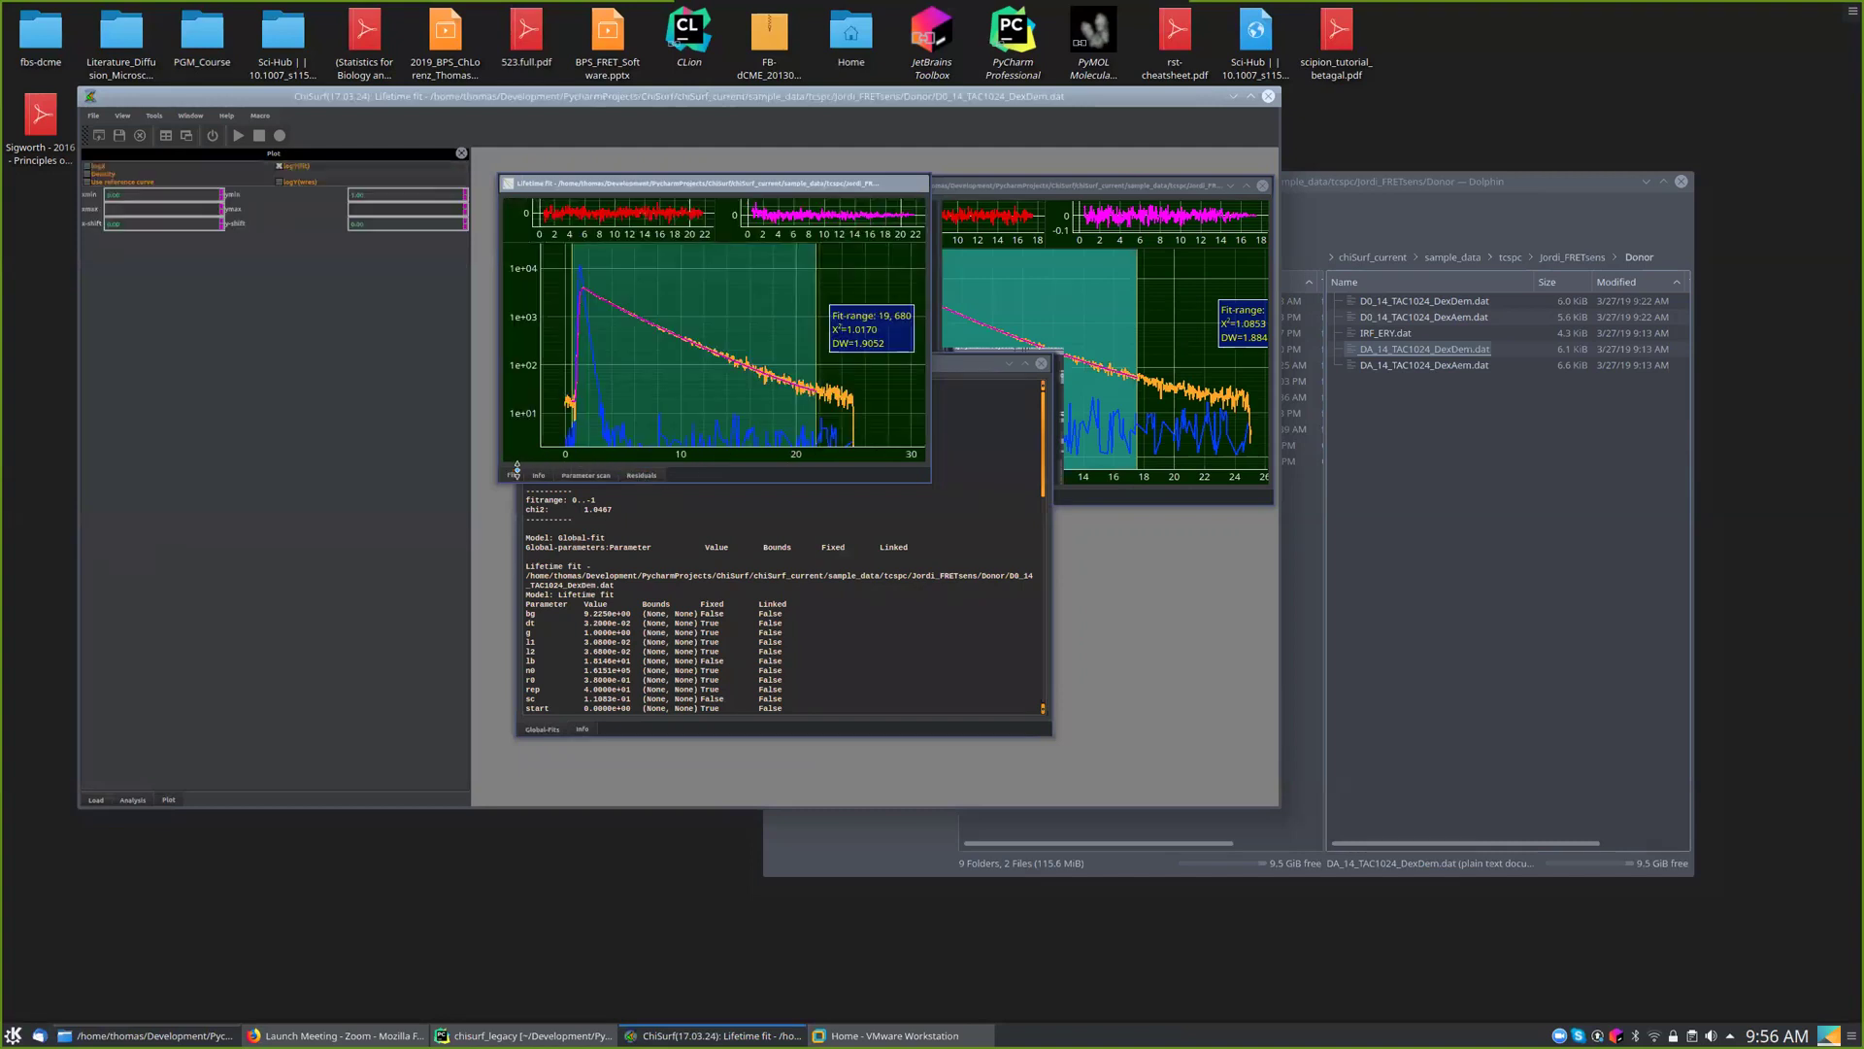
click(1005, 193)
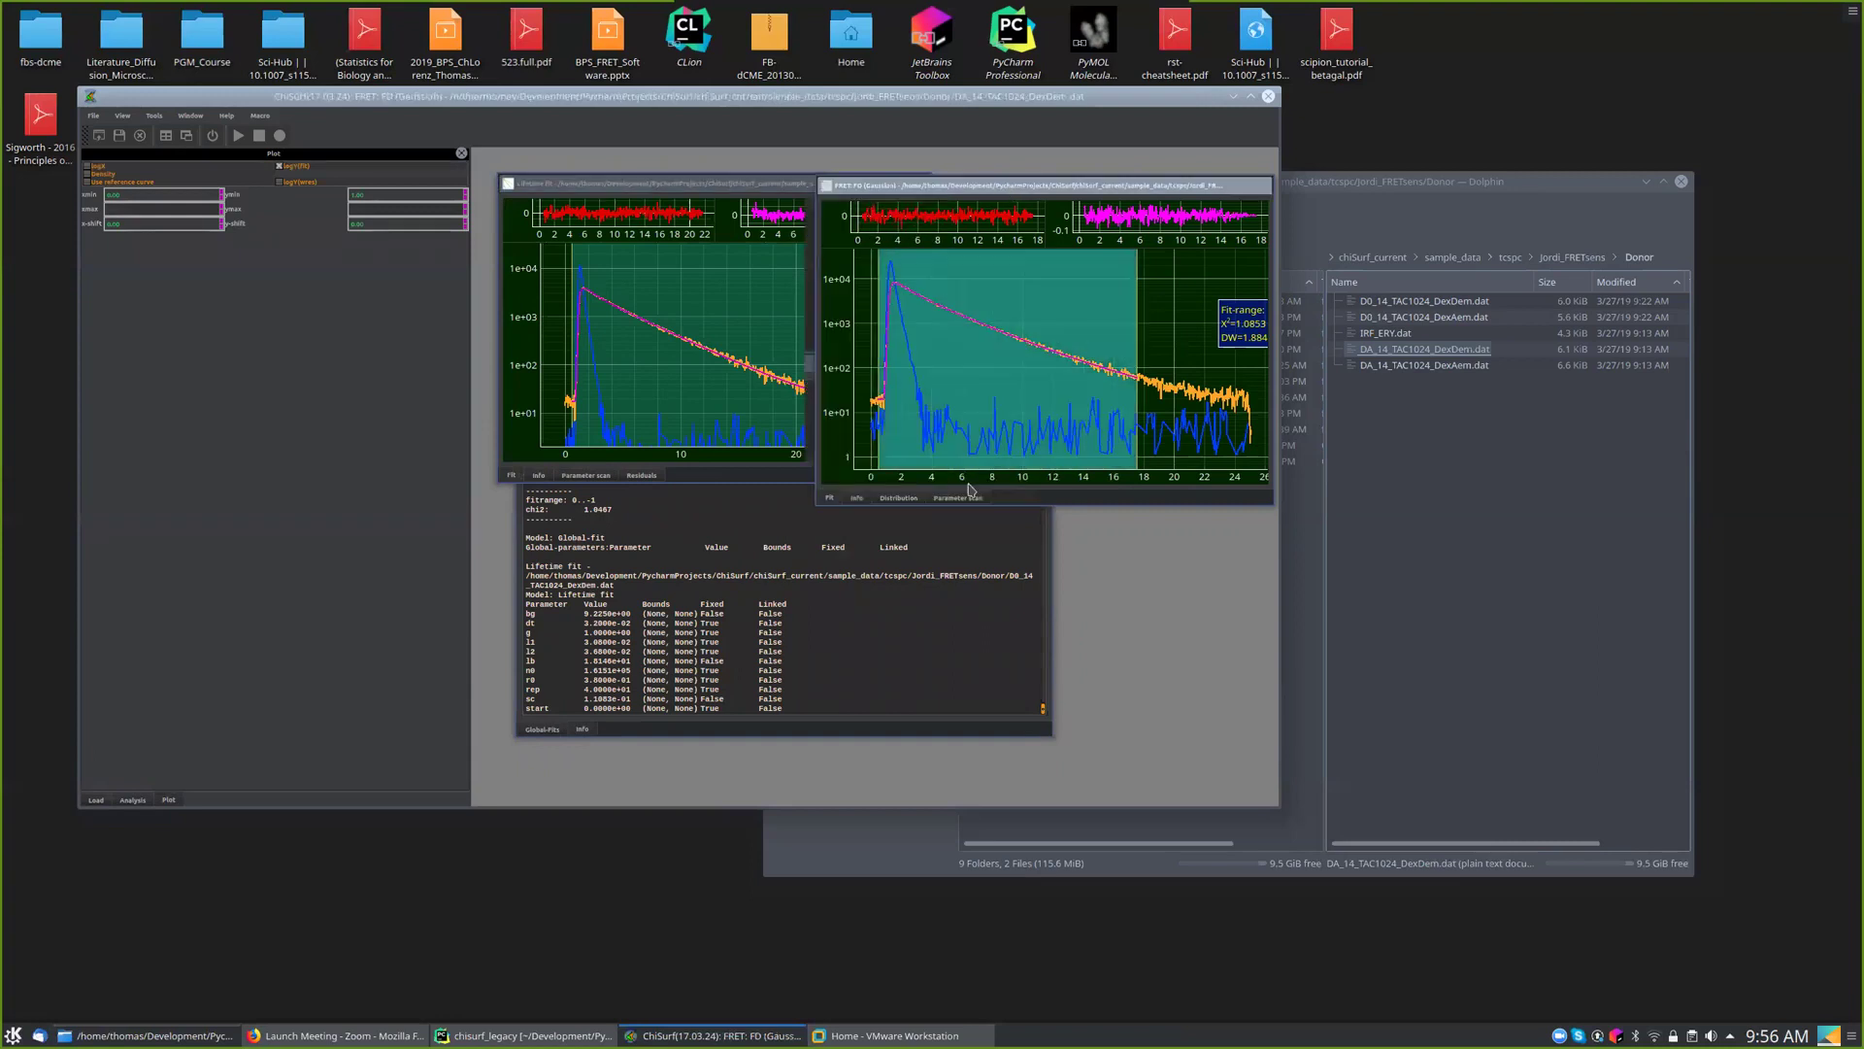
- Review the fixed and linked parameters of both fits in the global fit's report, and return to its fit overview
click(673, 592)
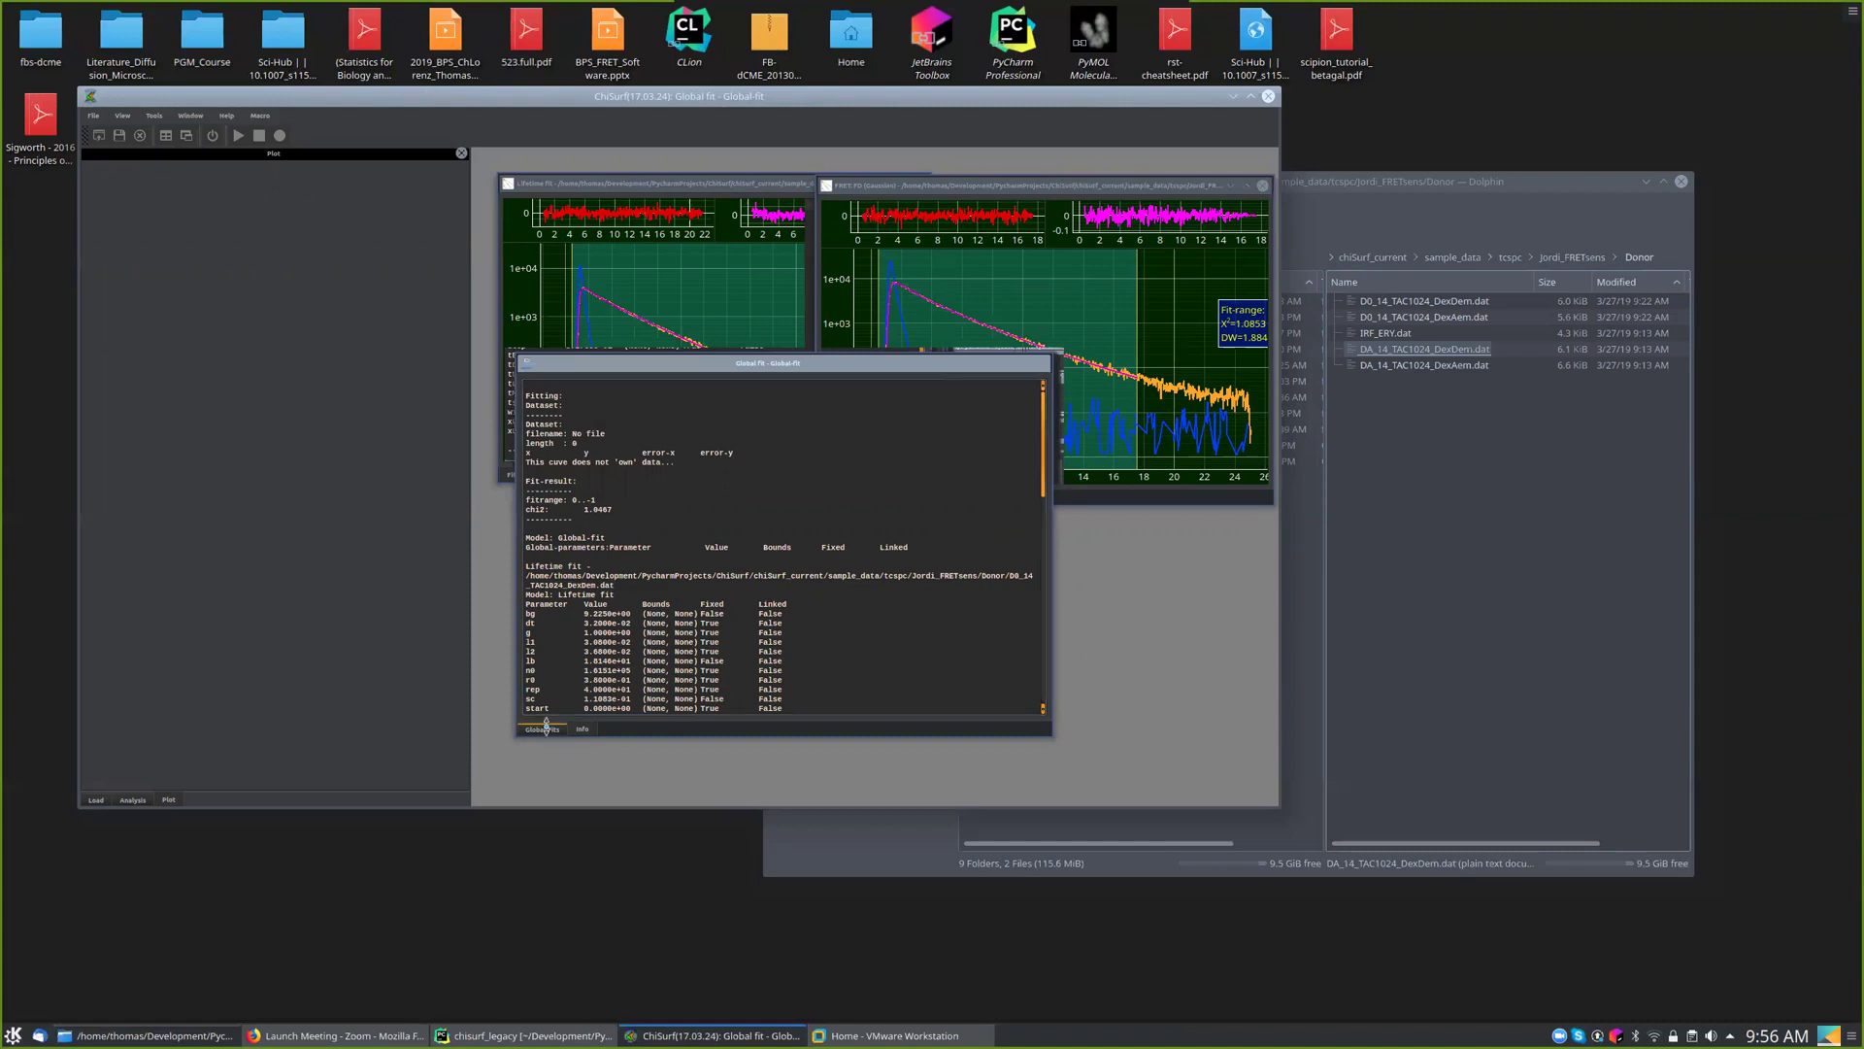
scroll(740, 555, down, 15)
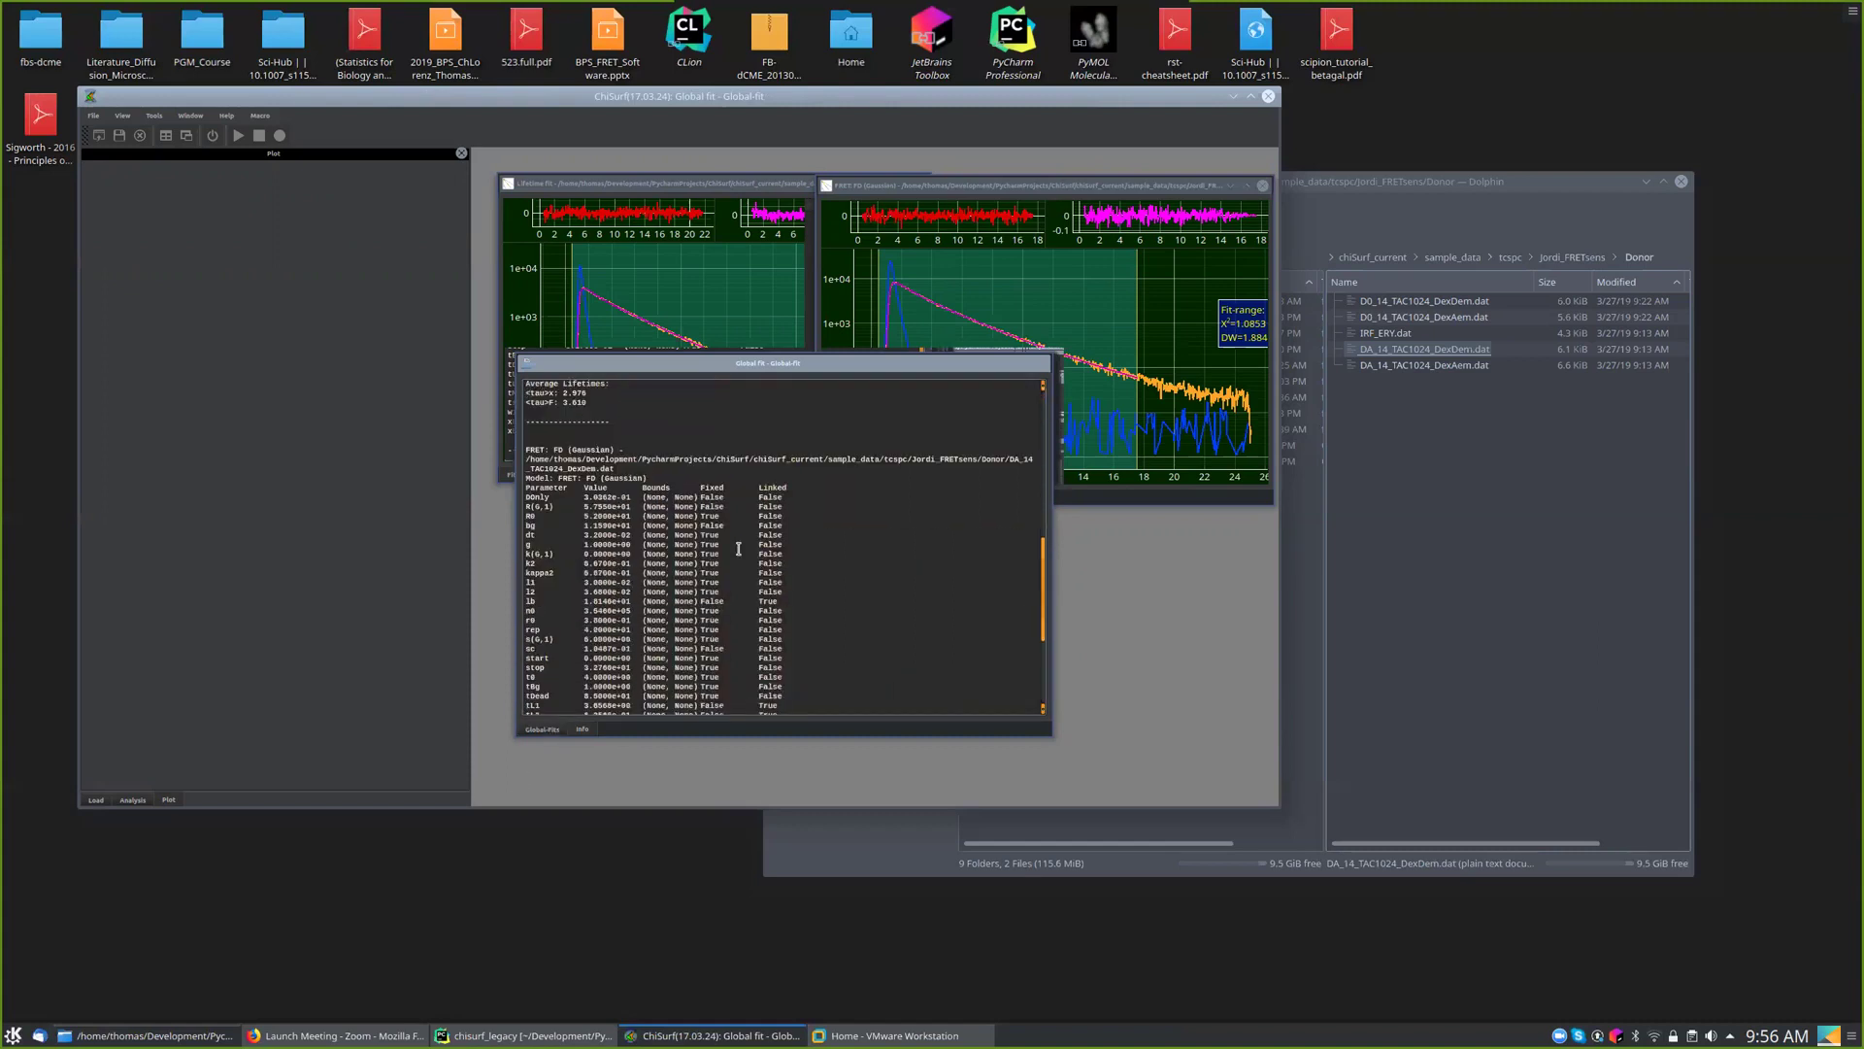
scroll(740, 554, up, 15)
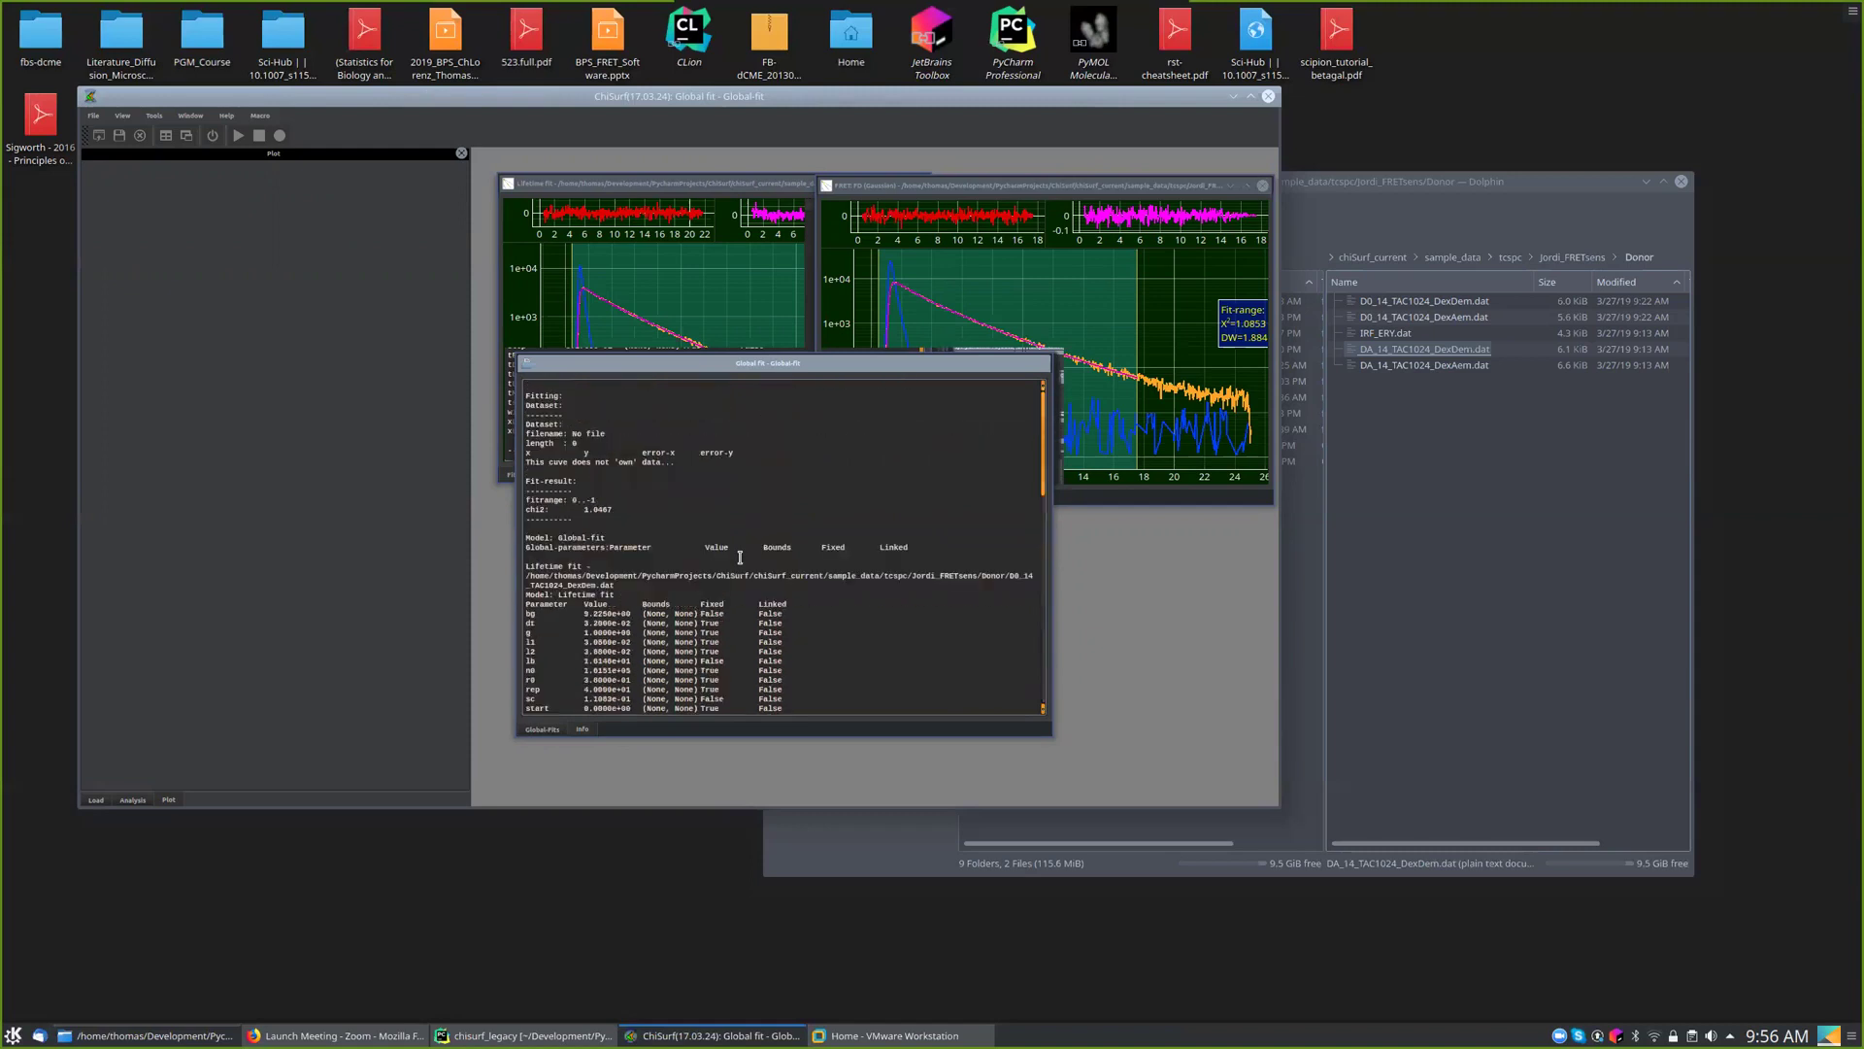
scroll(740, 557, down, 4)
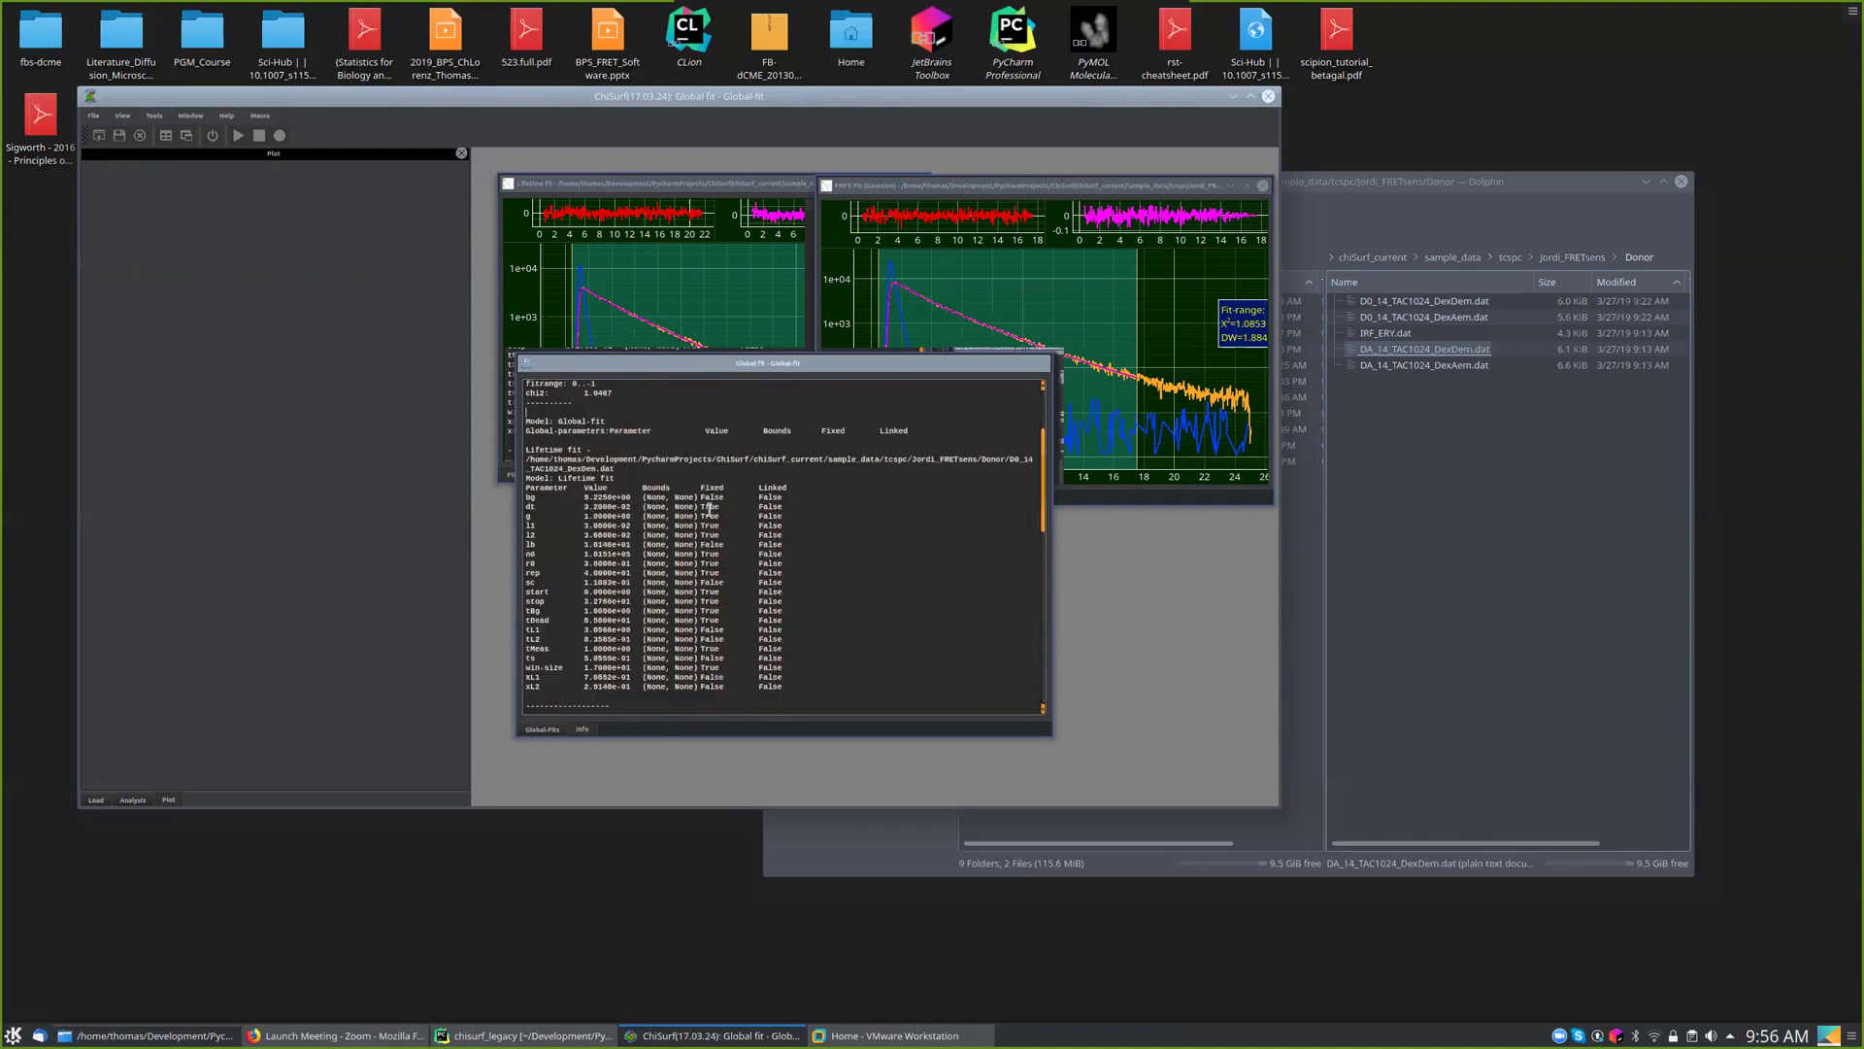
scroll(693, 560, down, 8)
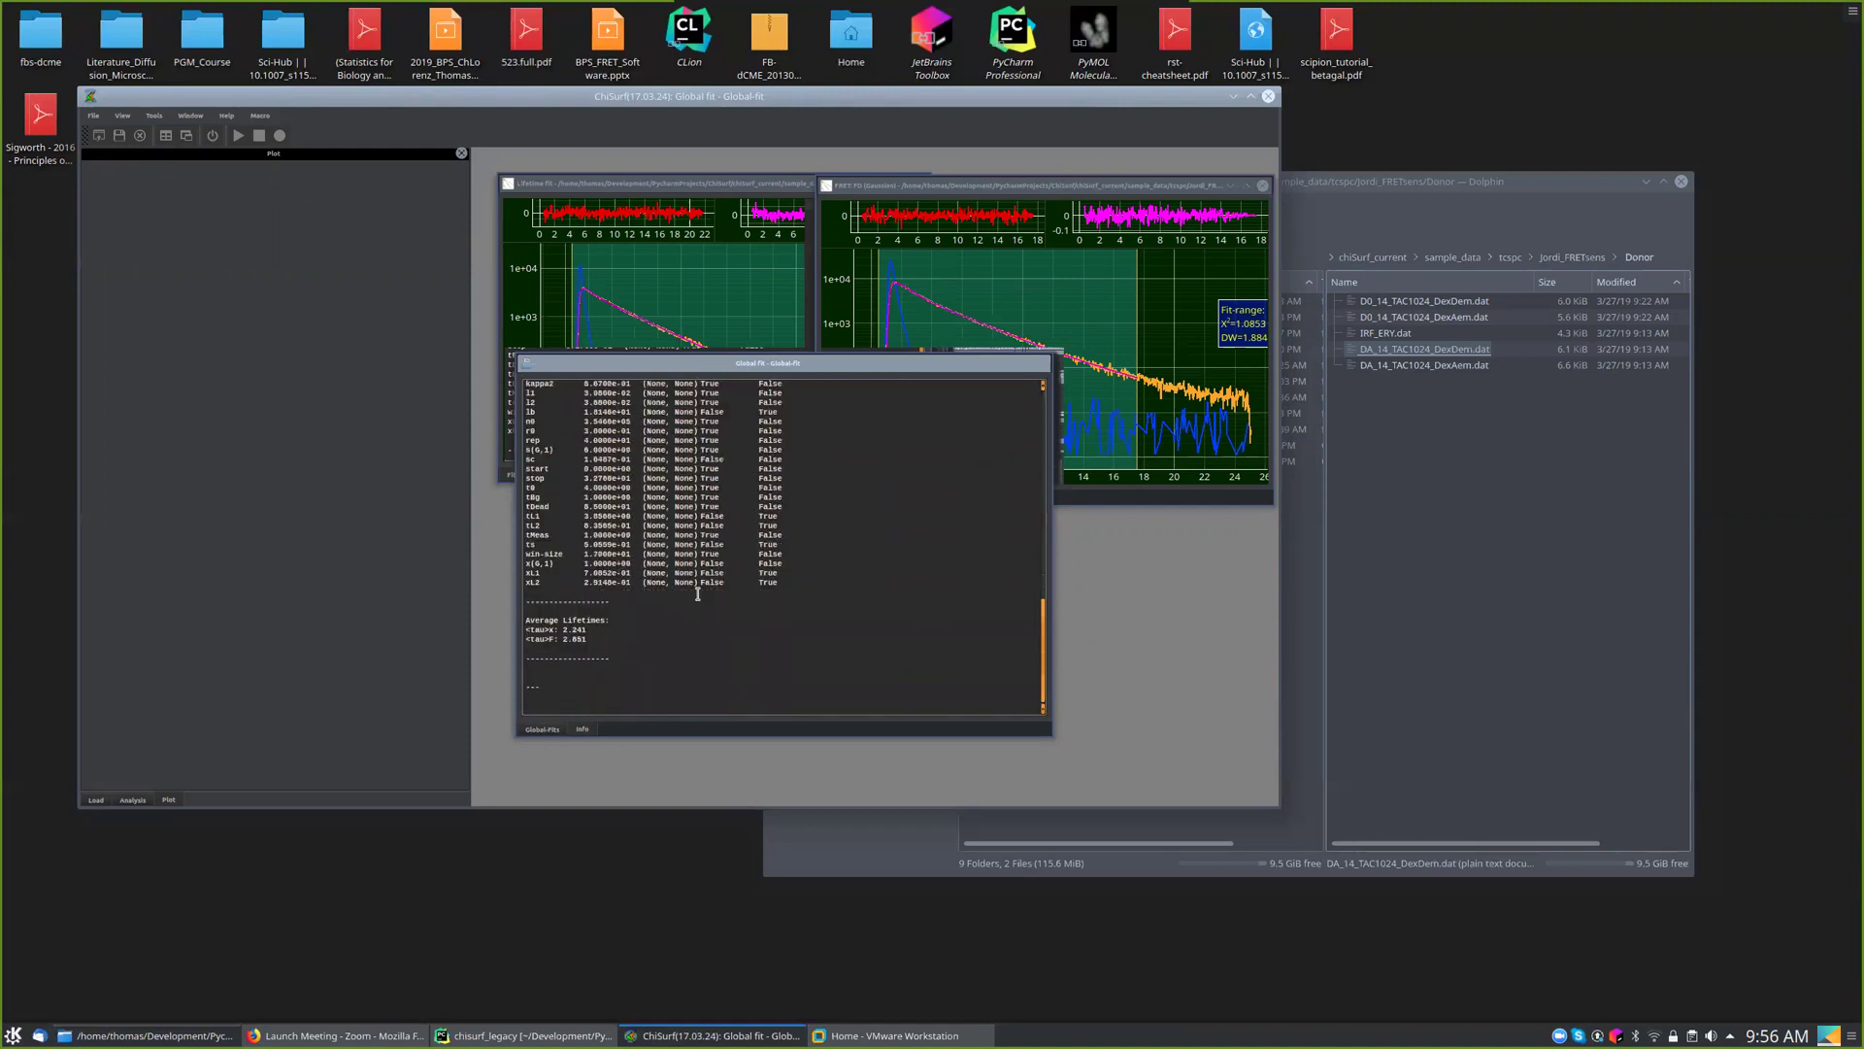
click(541, 729)
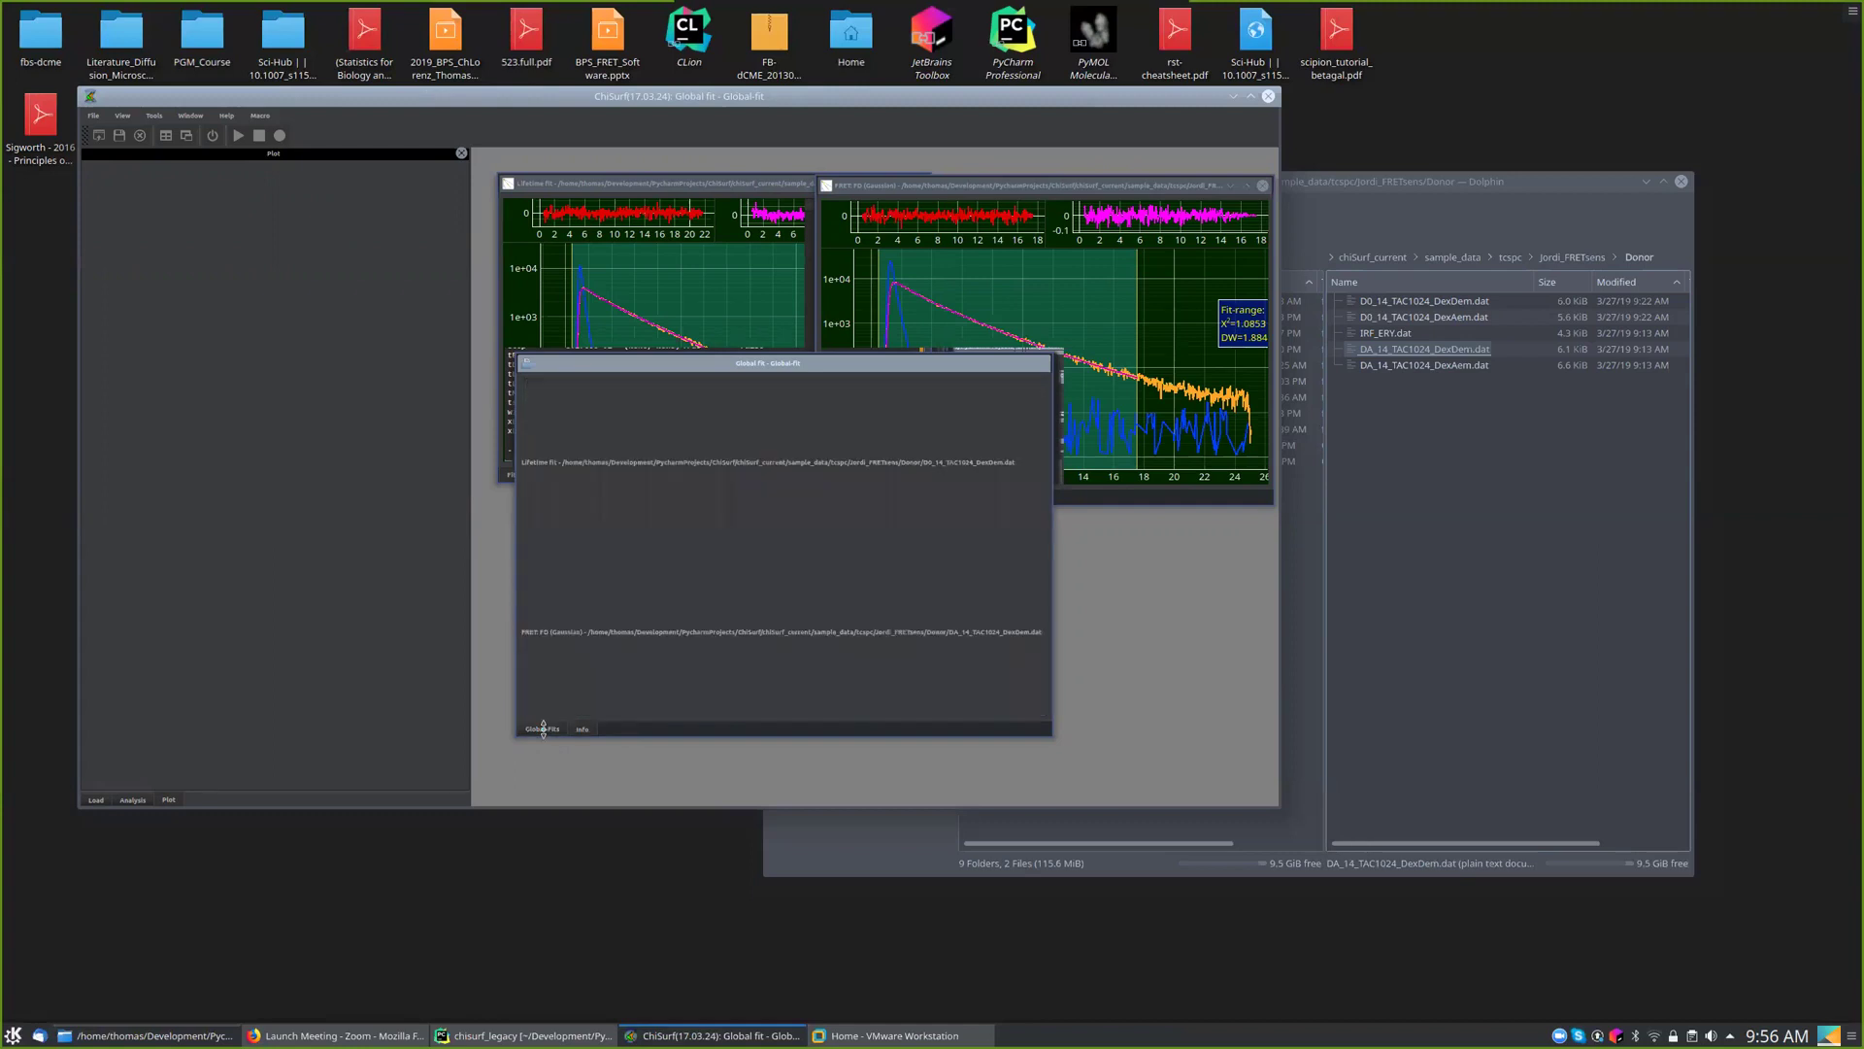
- Read the donor lifetimes from the donor-only Lifetime fit into the FRET: FD (Gaussian) fit
click(956, 197)
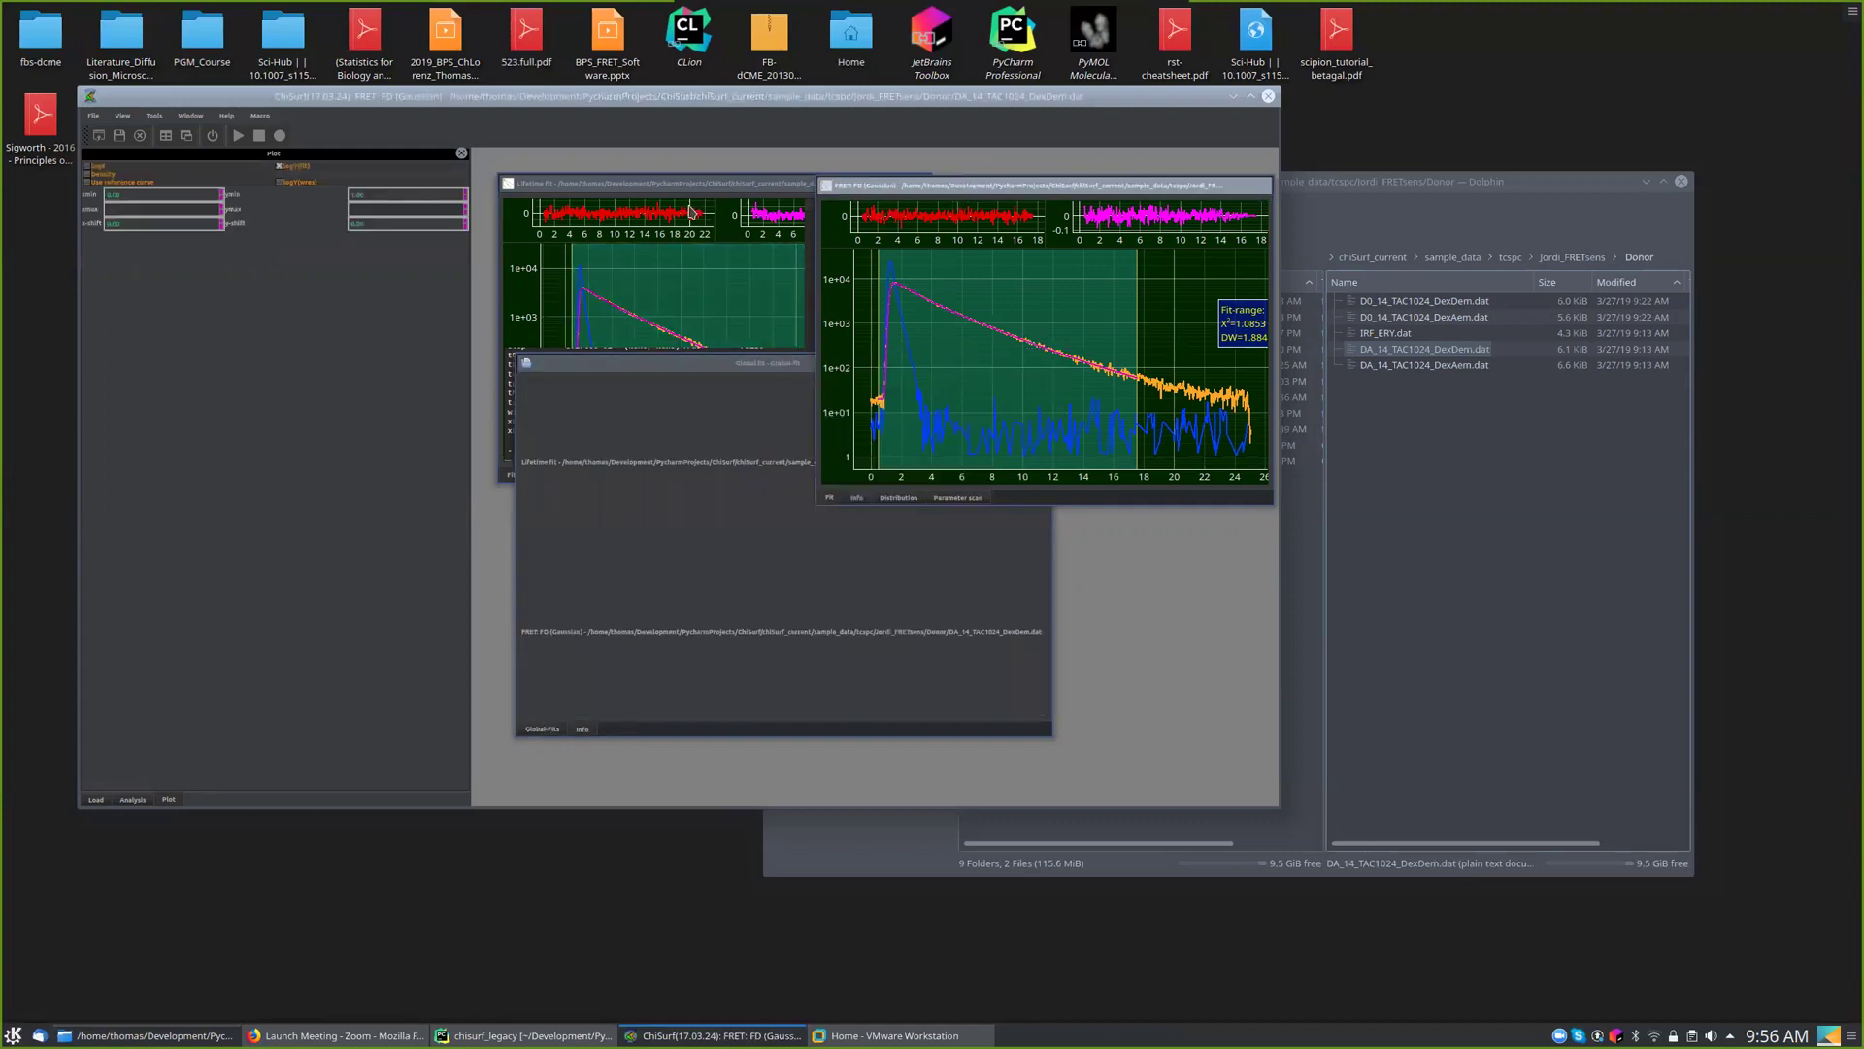
click(657, 190)
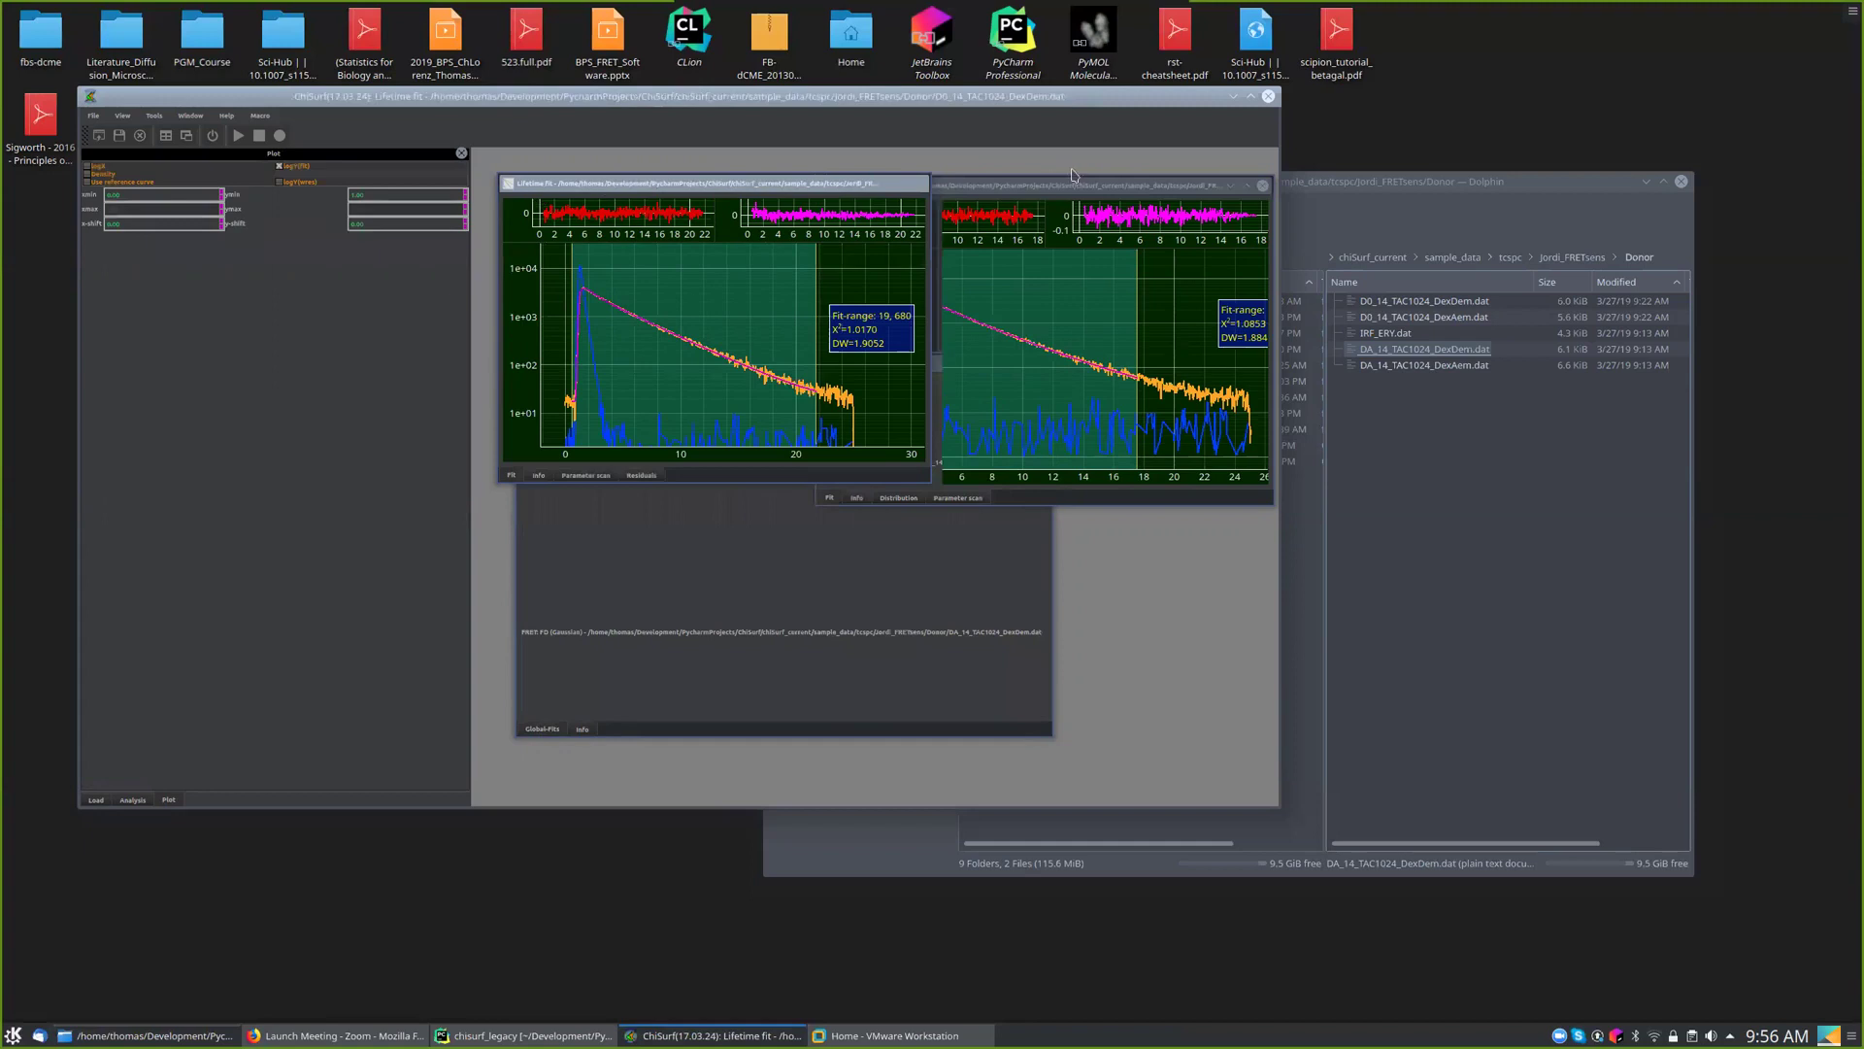
click(1043, 191)
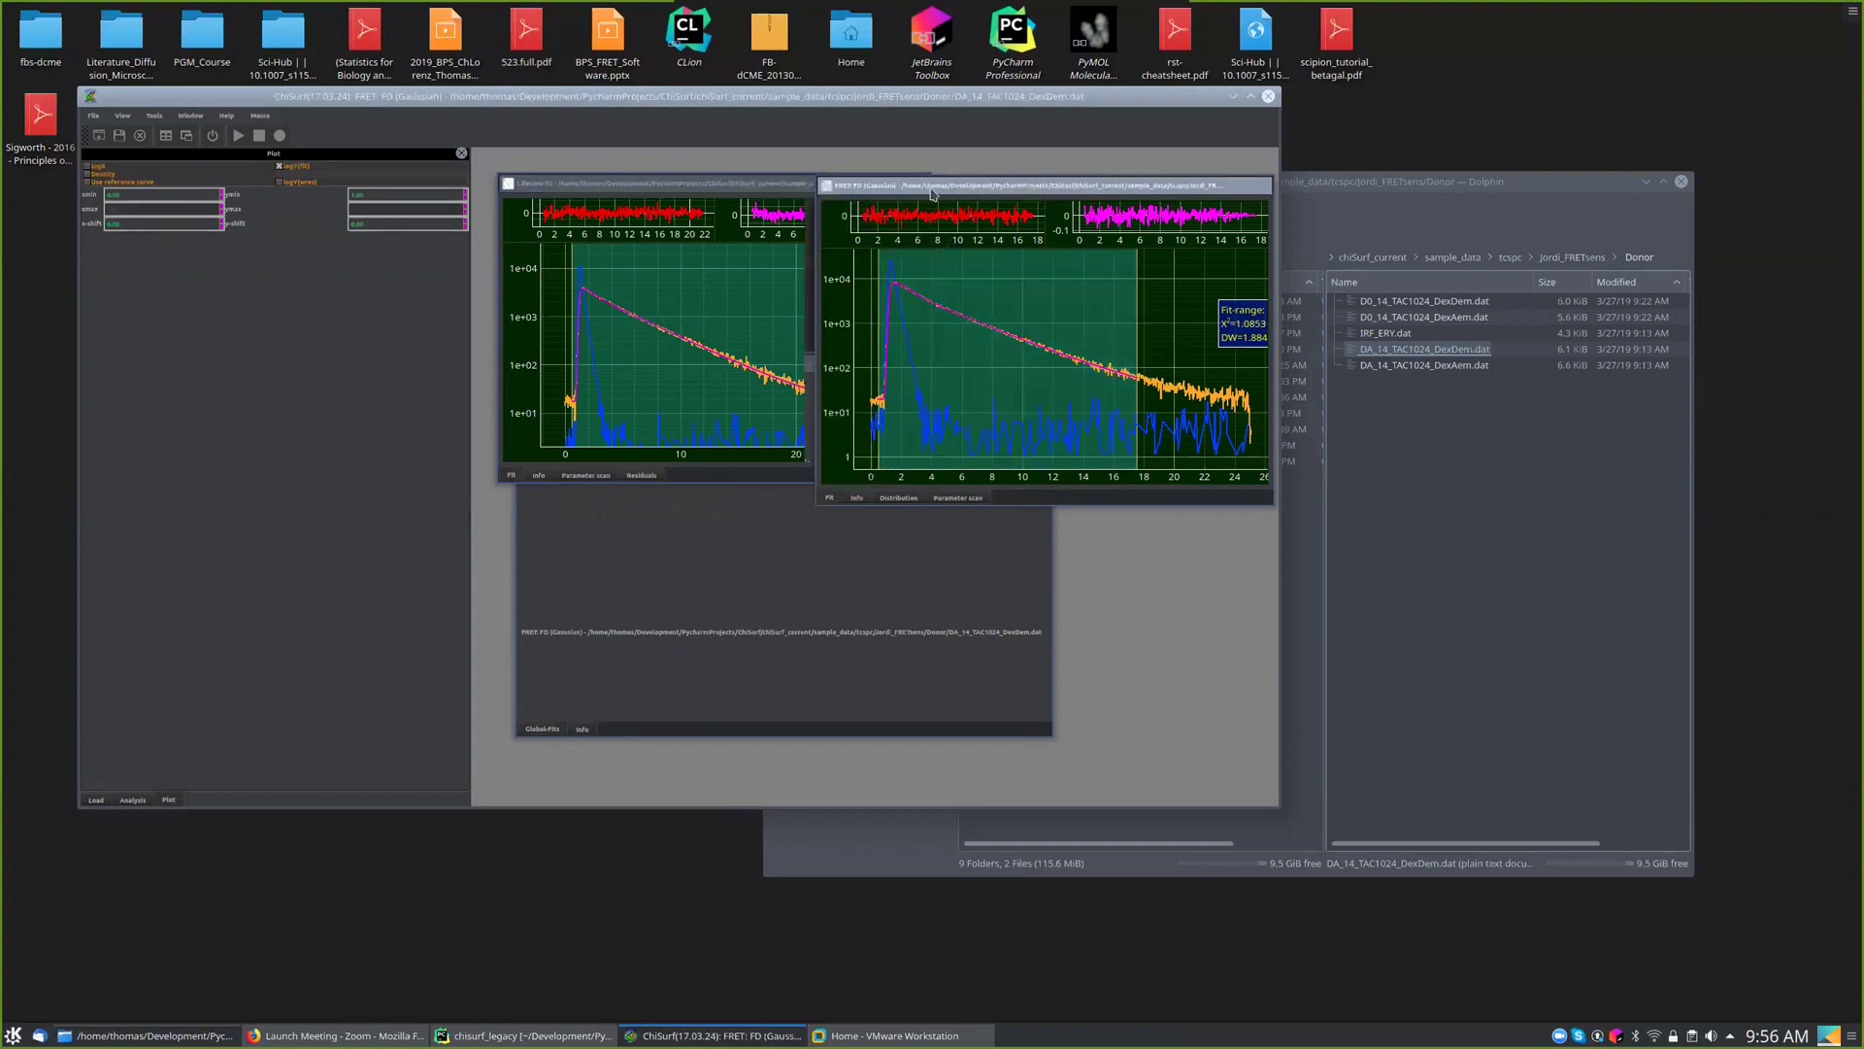
click(133, 800)
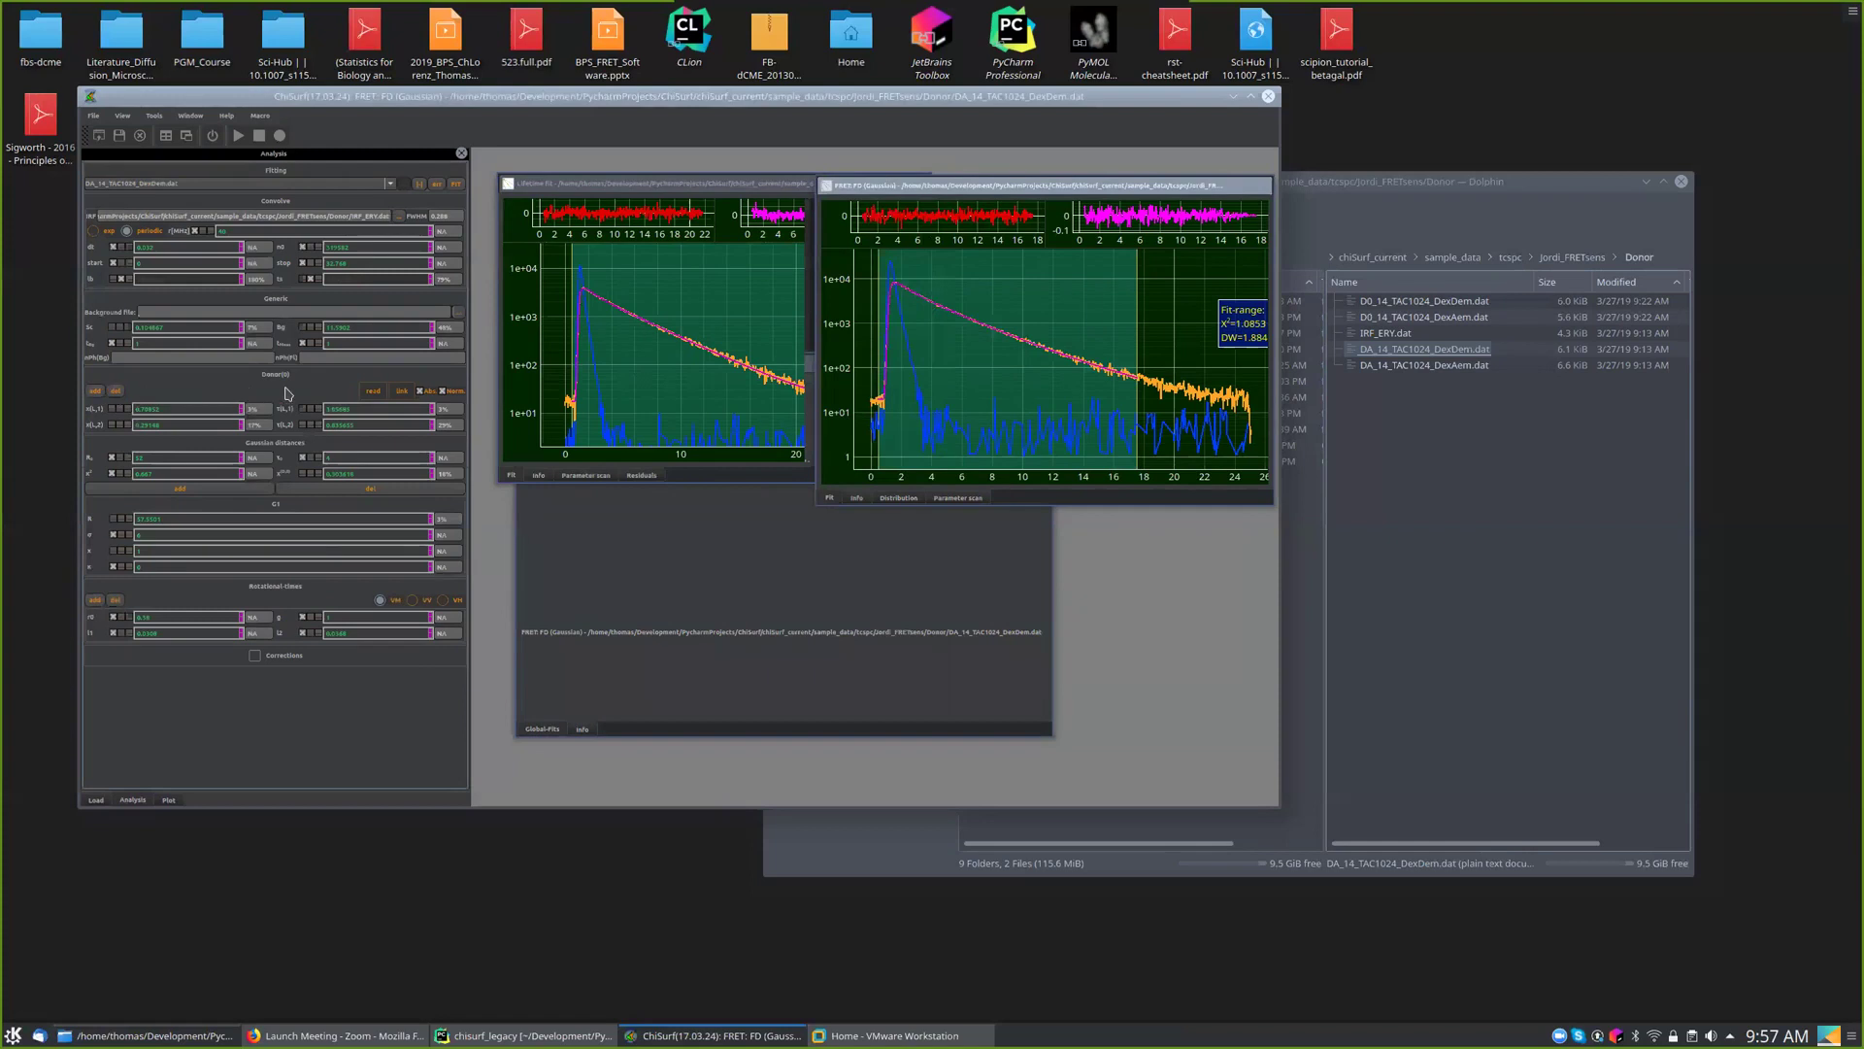
click(376, 394)
click(372, 396)
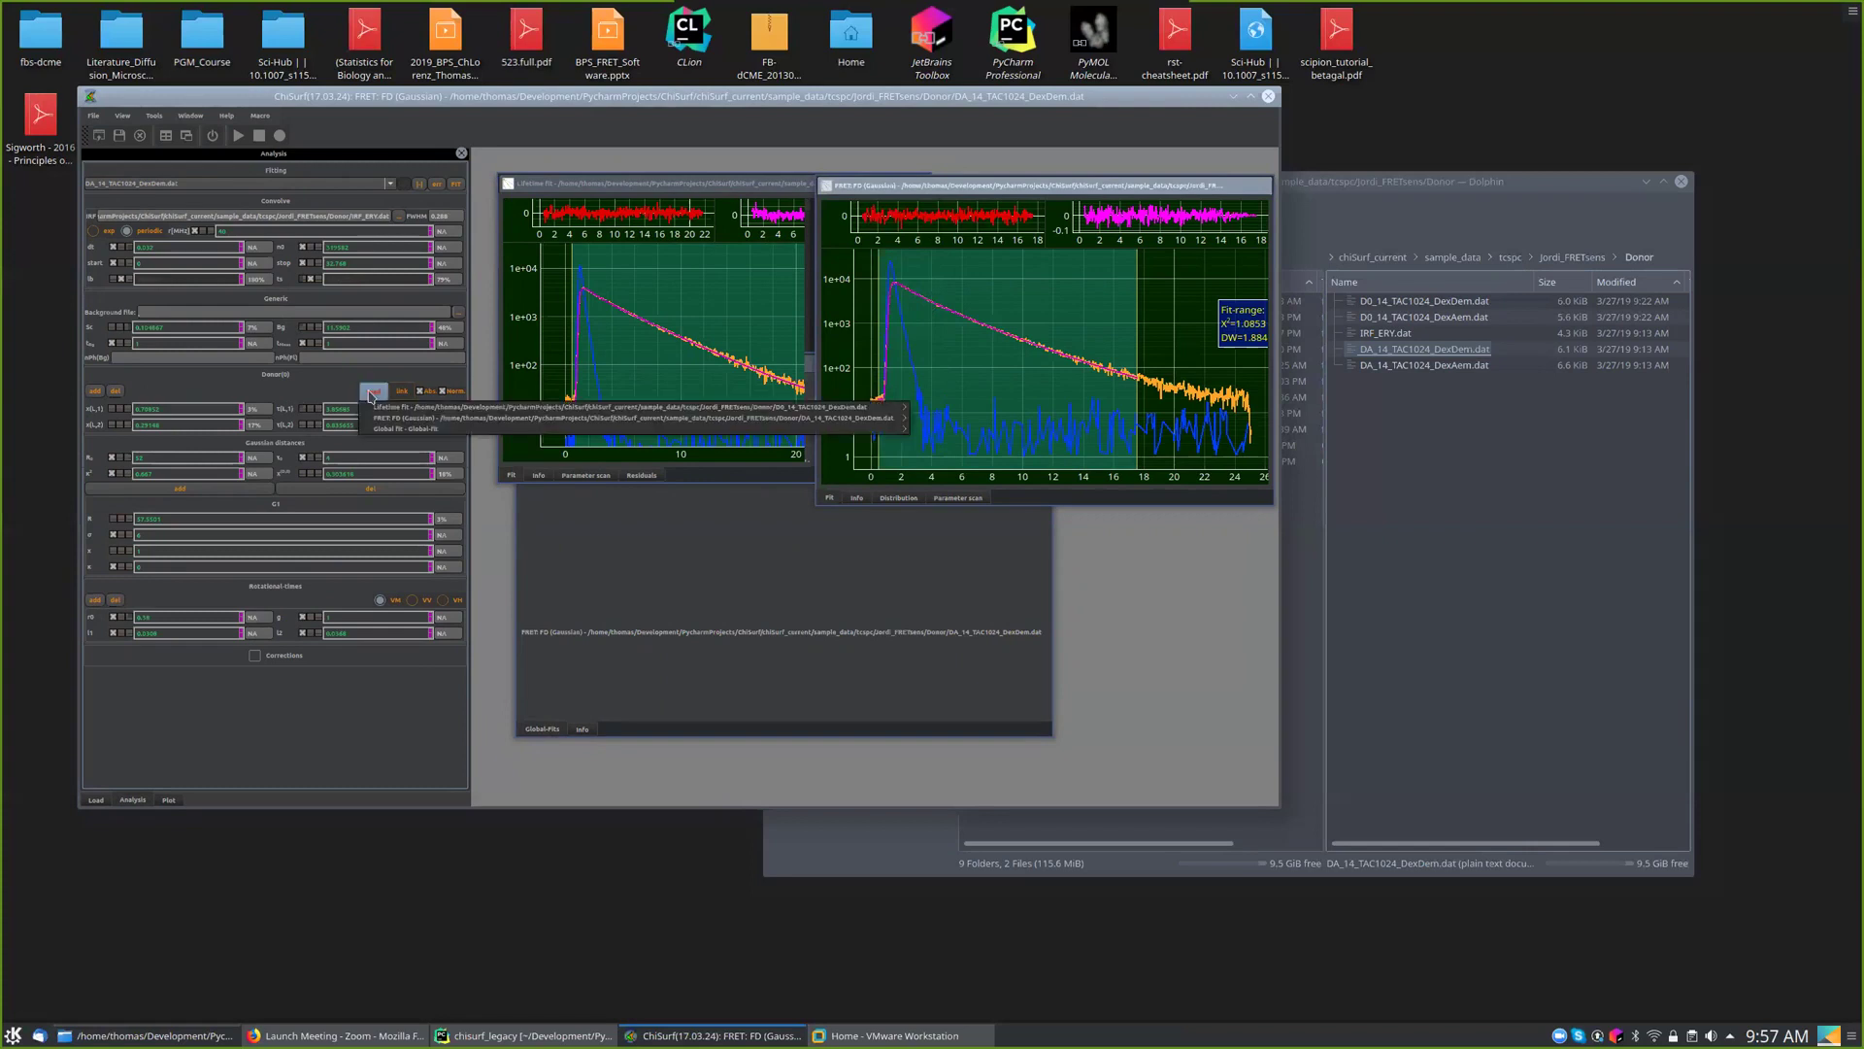
mouse_move(883, 407)
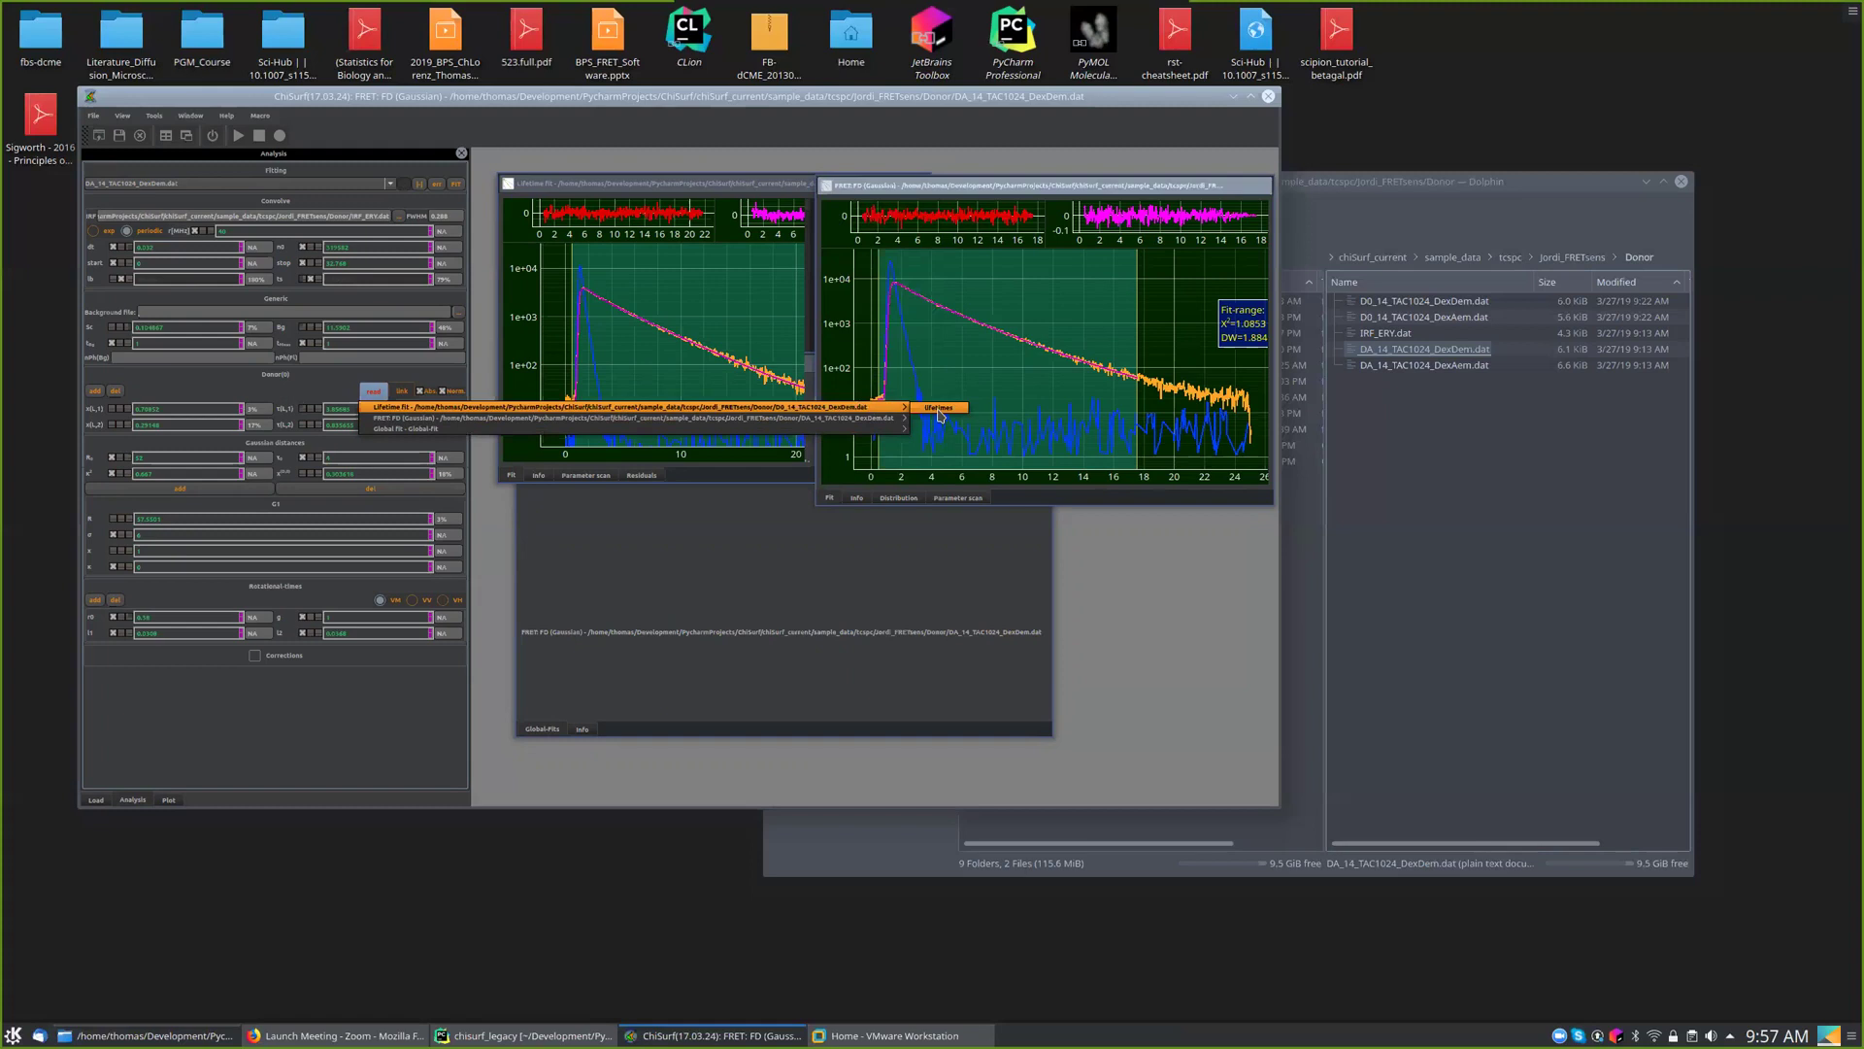
click(940, 408)
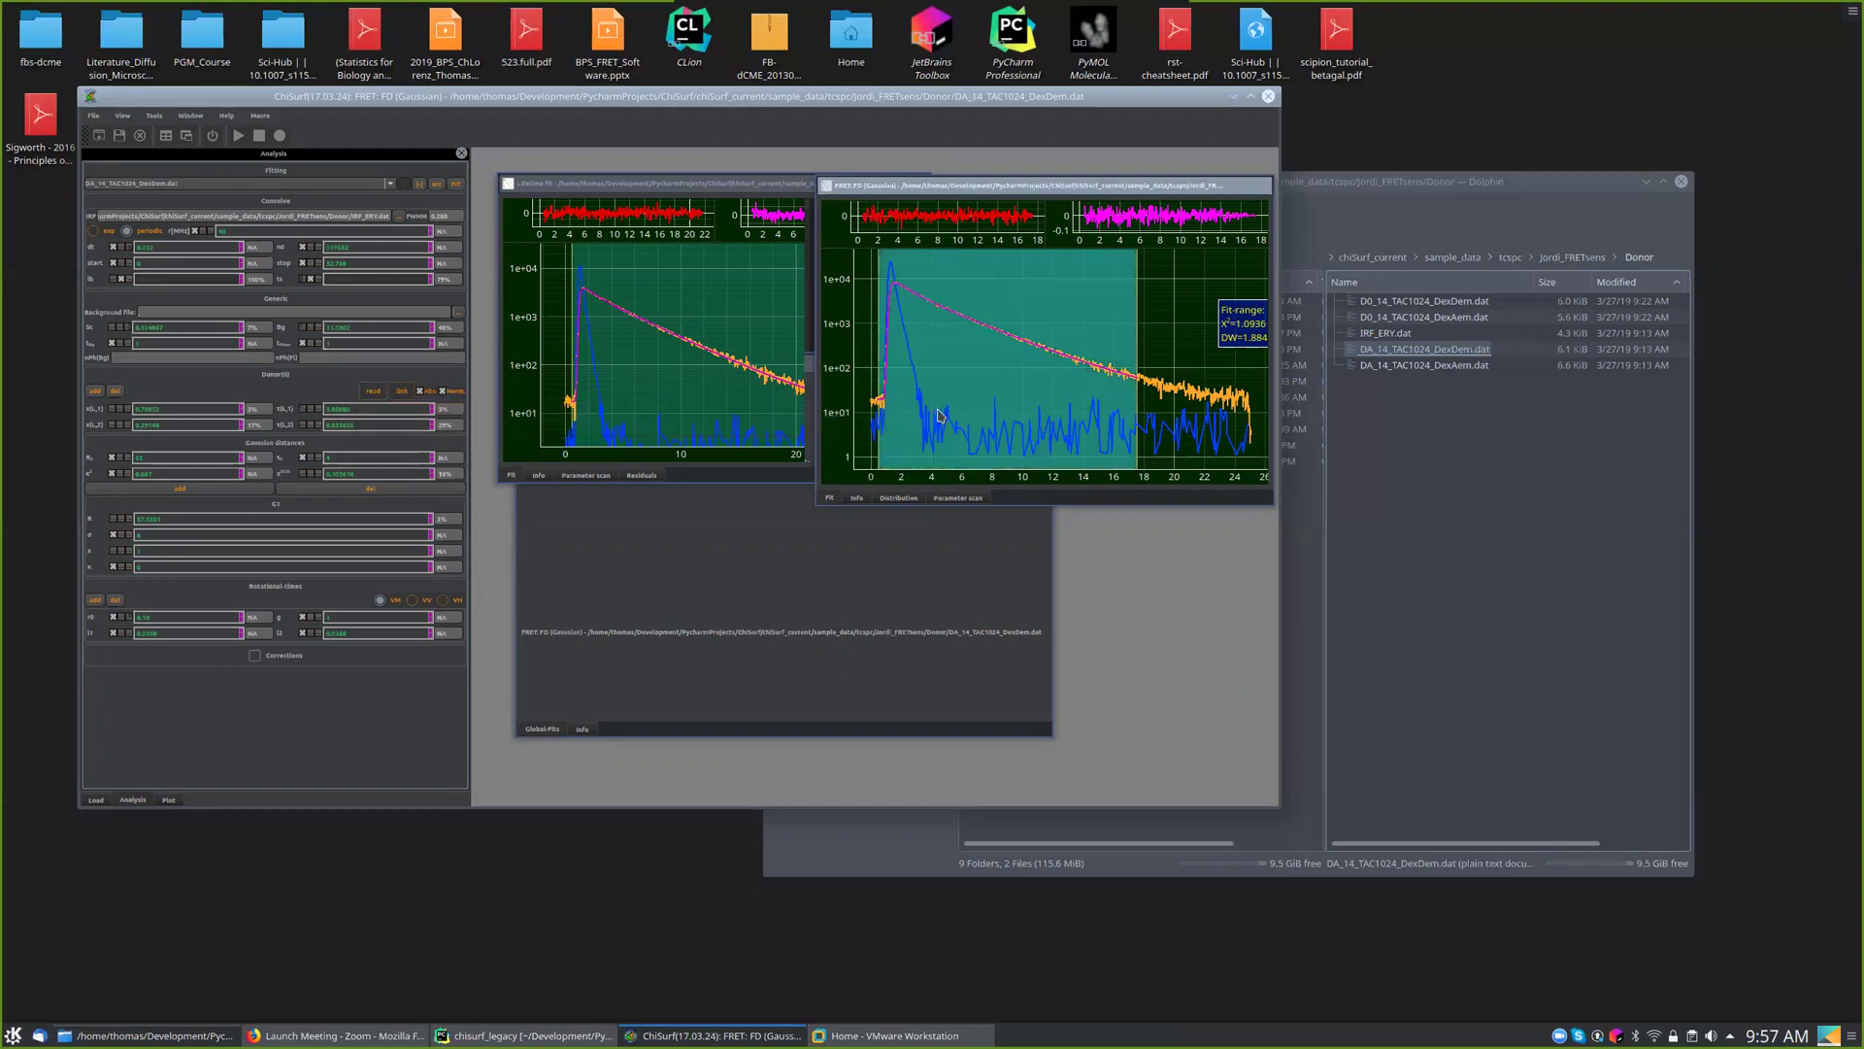
- Set the first lifetime of the donor-only Lifetime fit to 10
click(641, 187)
double_click(171, 408)
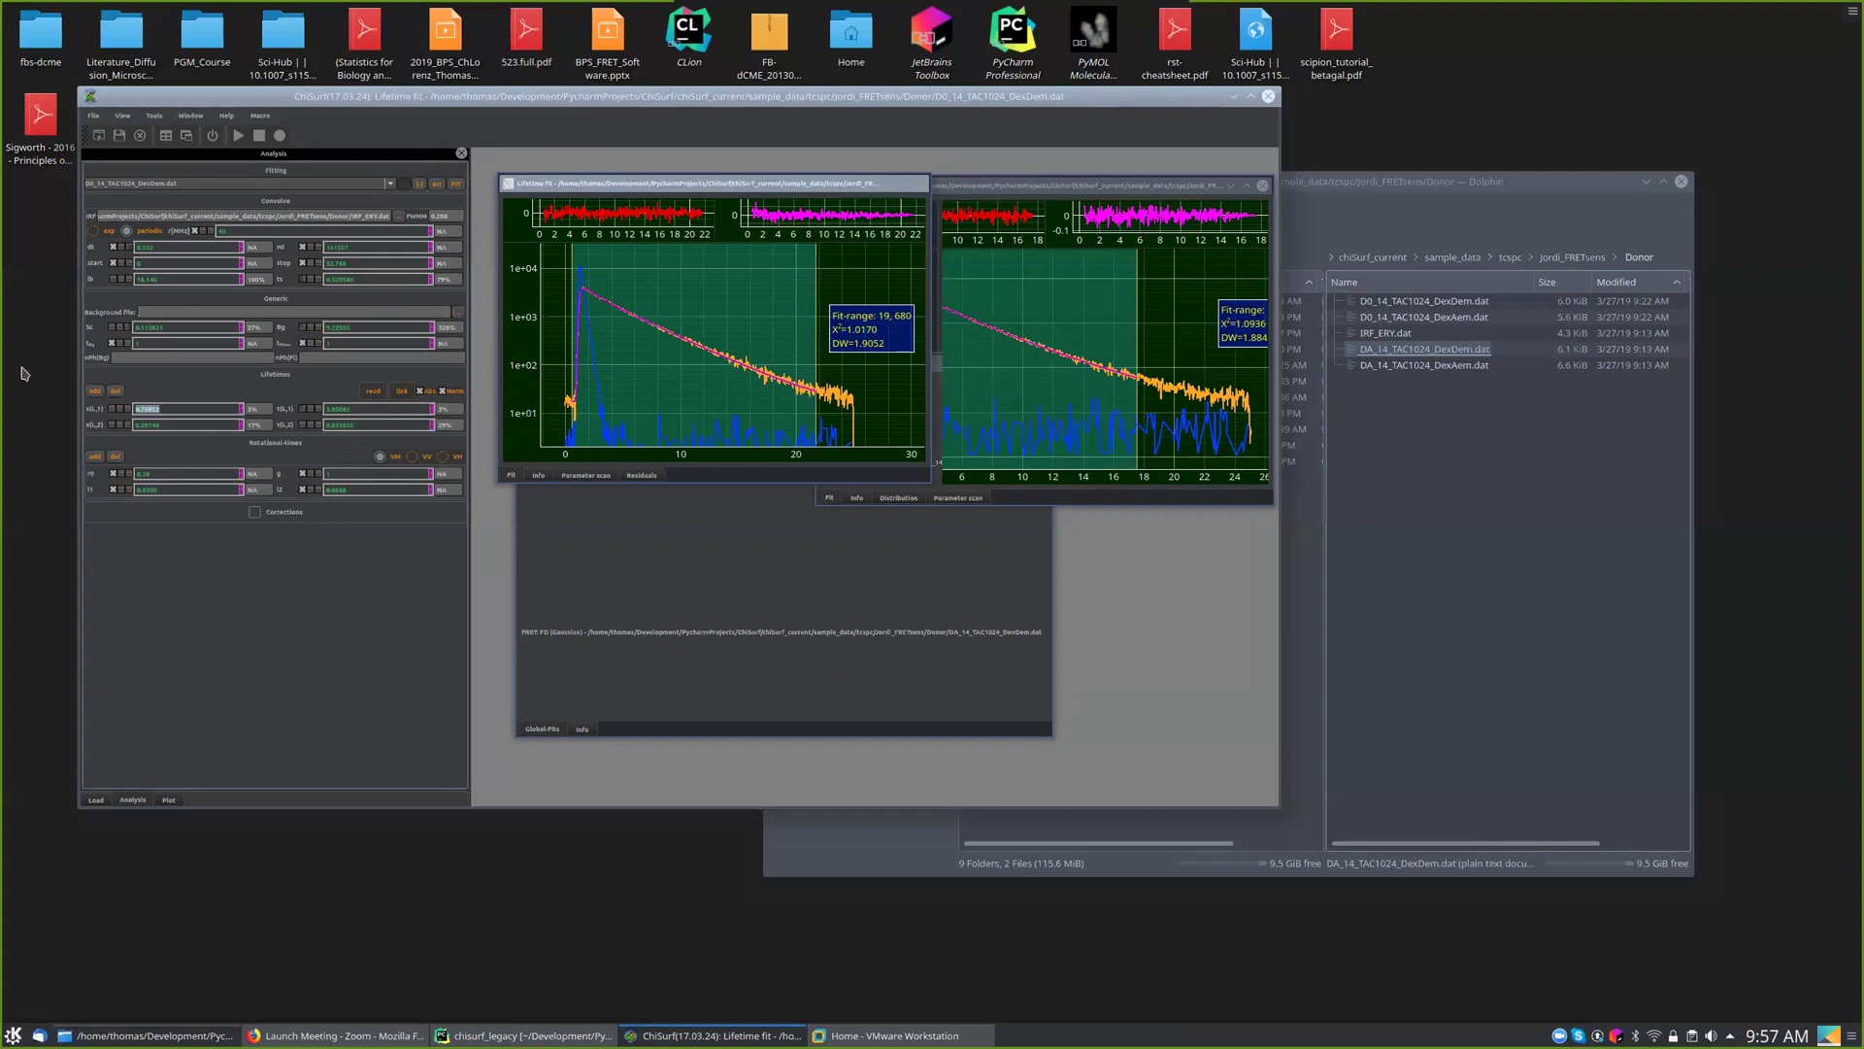
double_click(364, 409)
text(10)
- Reread the changed donor lifetimes from the Lifetime fit into the FRET: FD (Gaussian) fit
click(1103, 188)
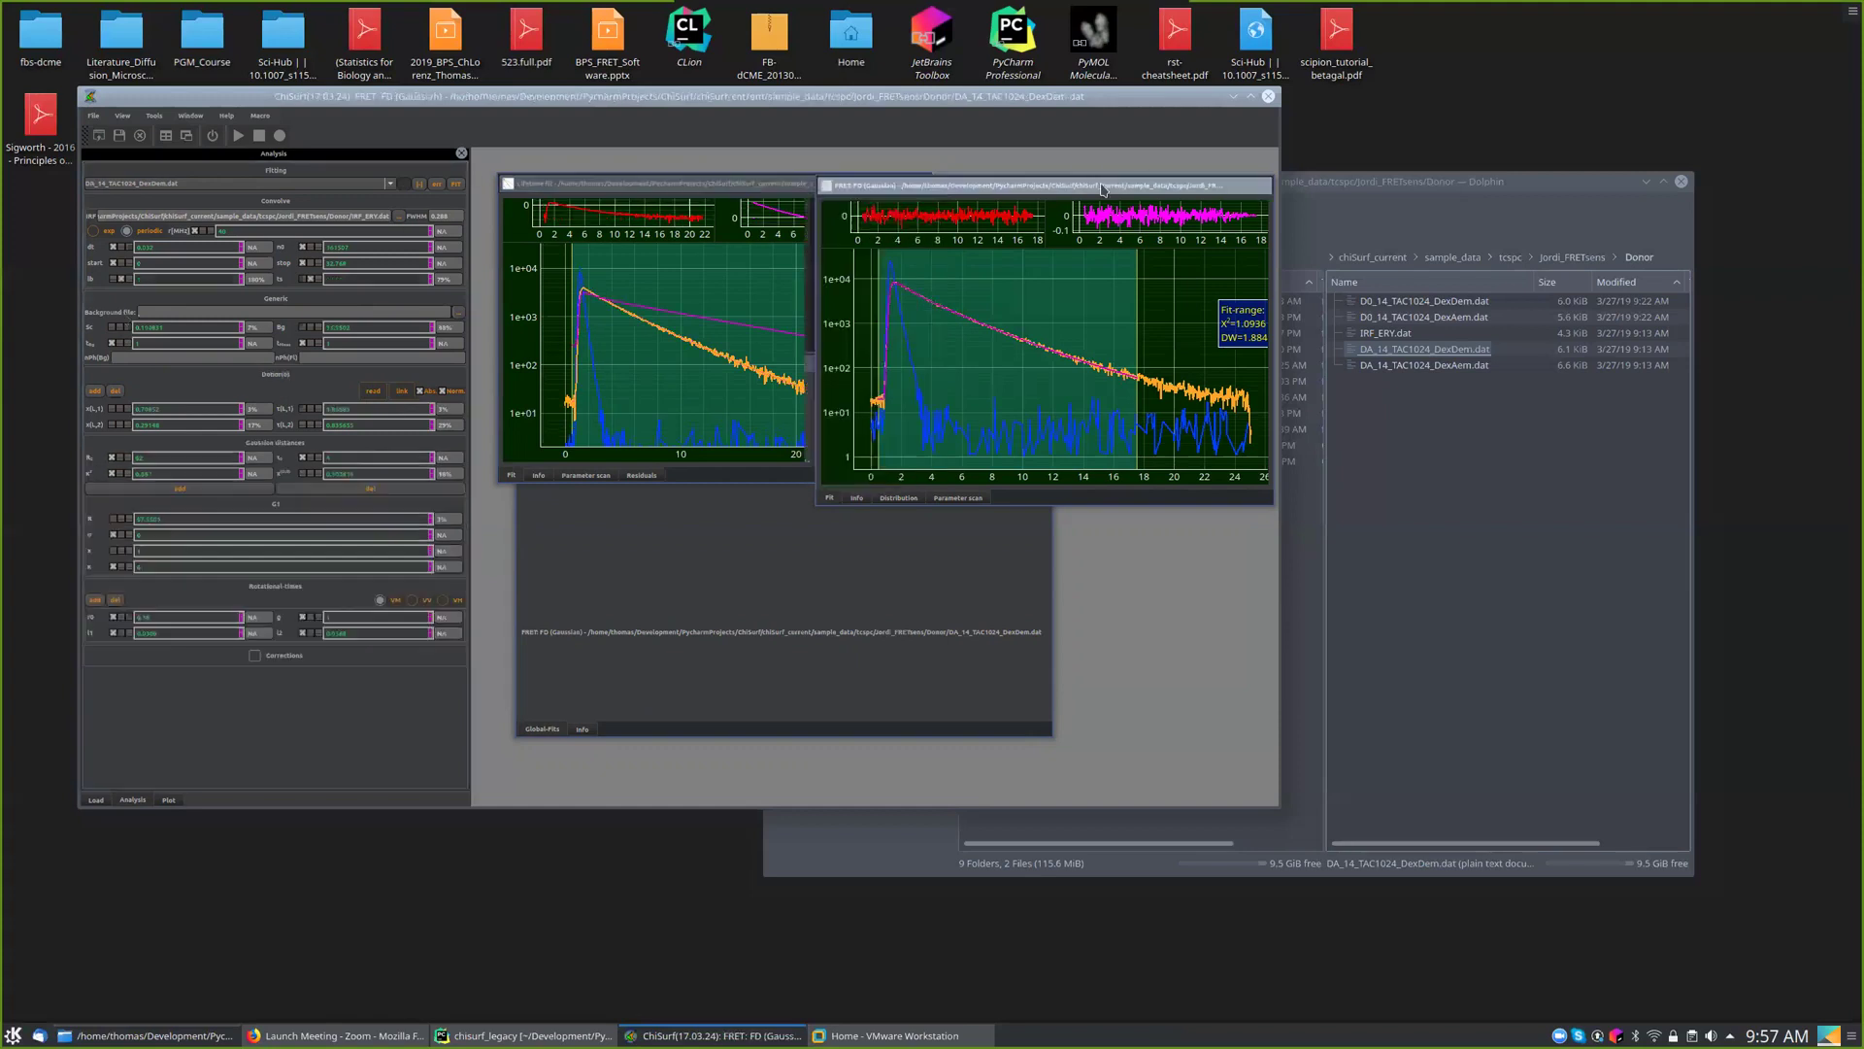
click(373, 391)
mouse_move(397, 409)
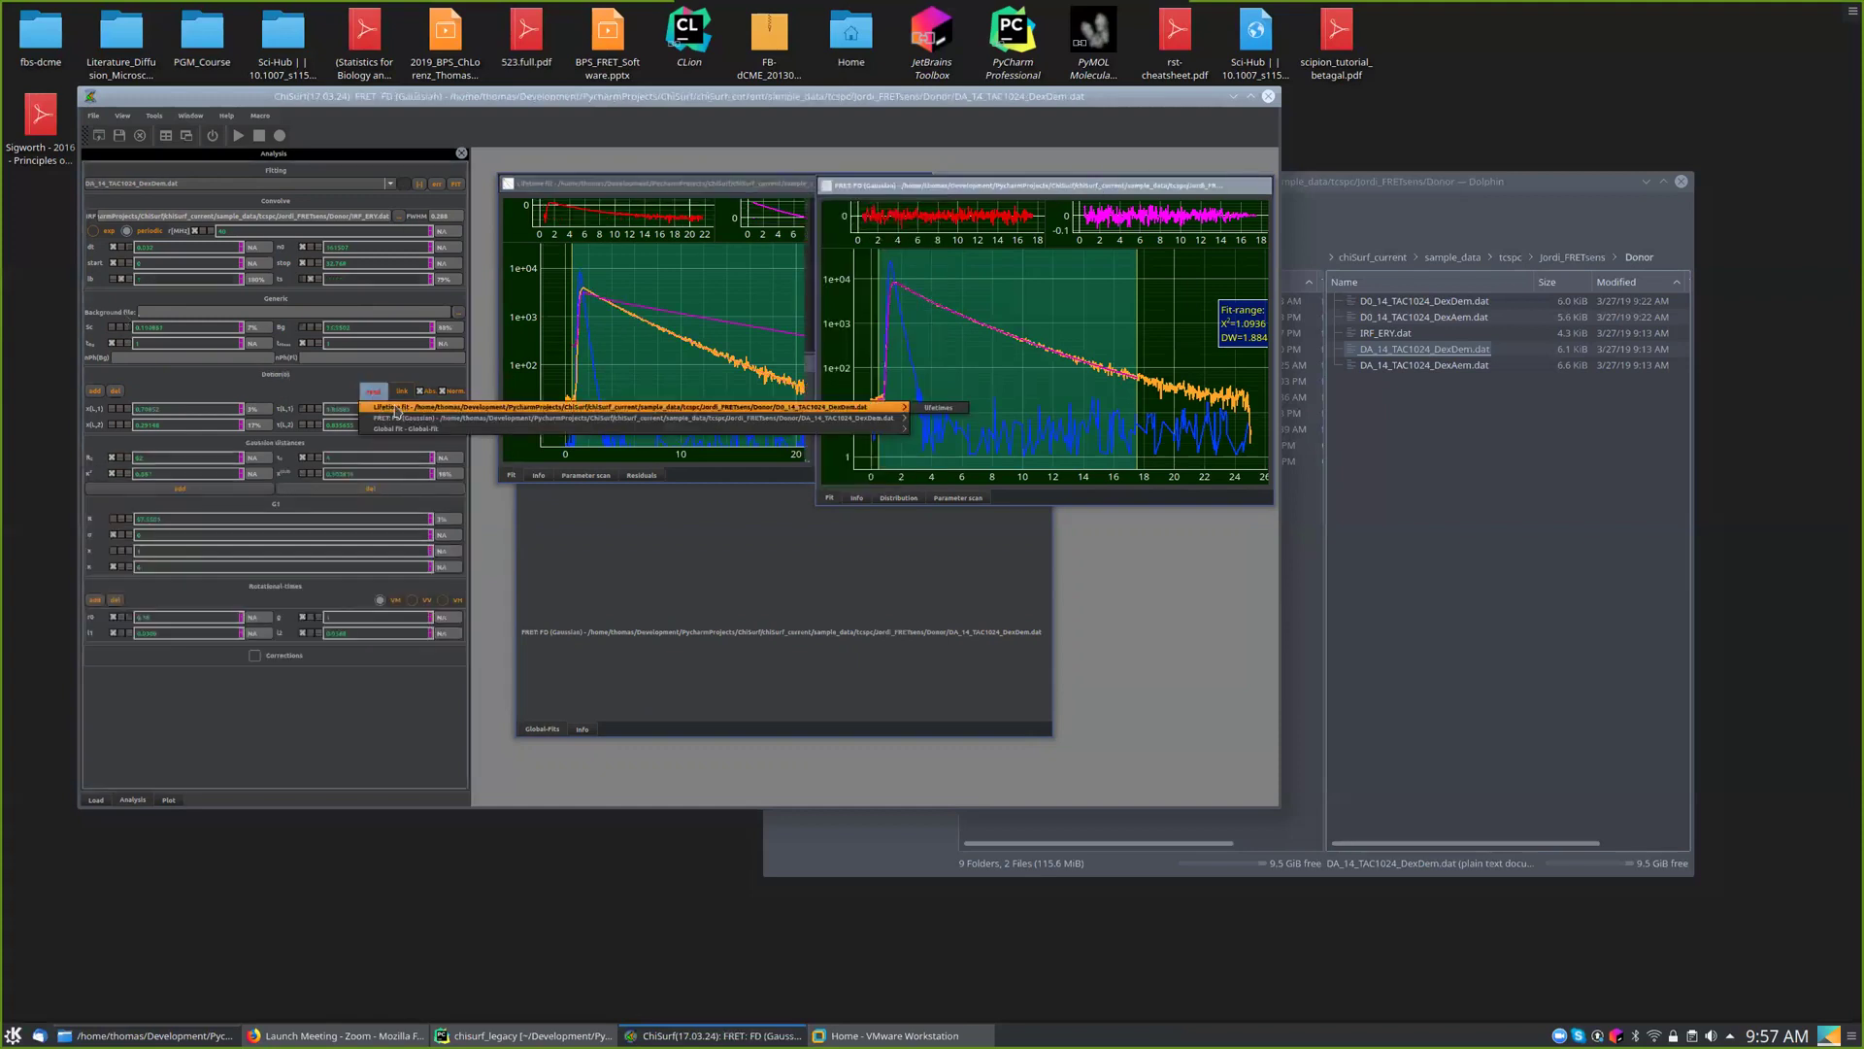
click(938, 409)
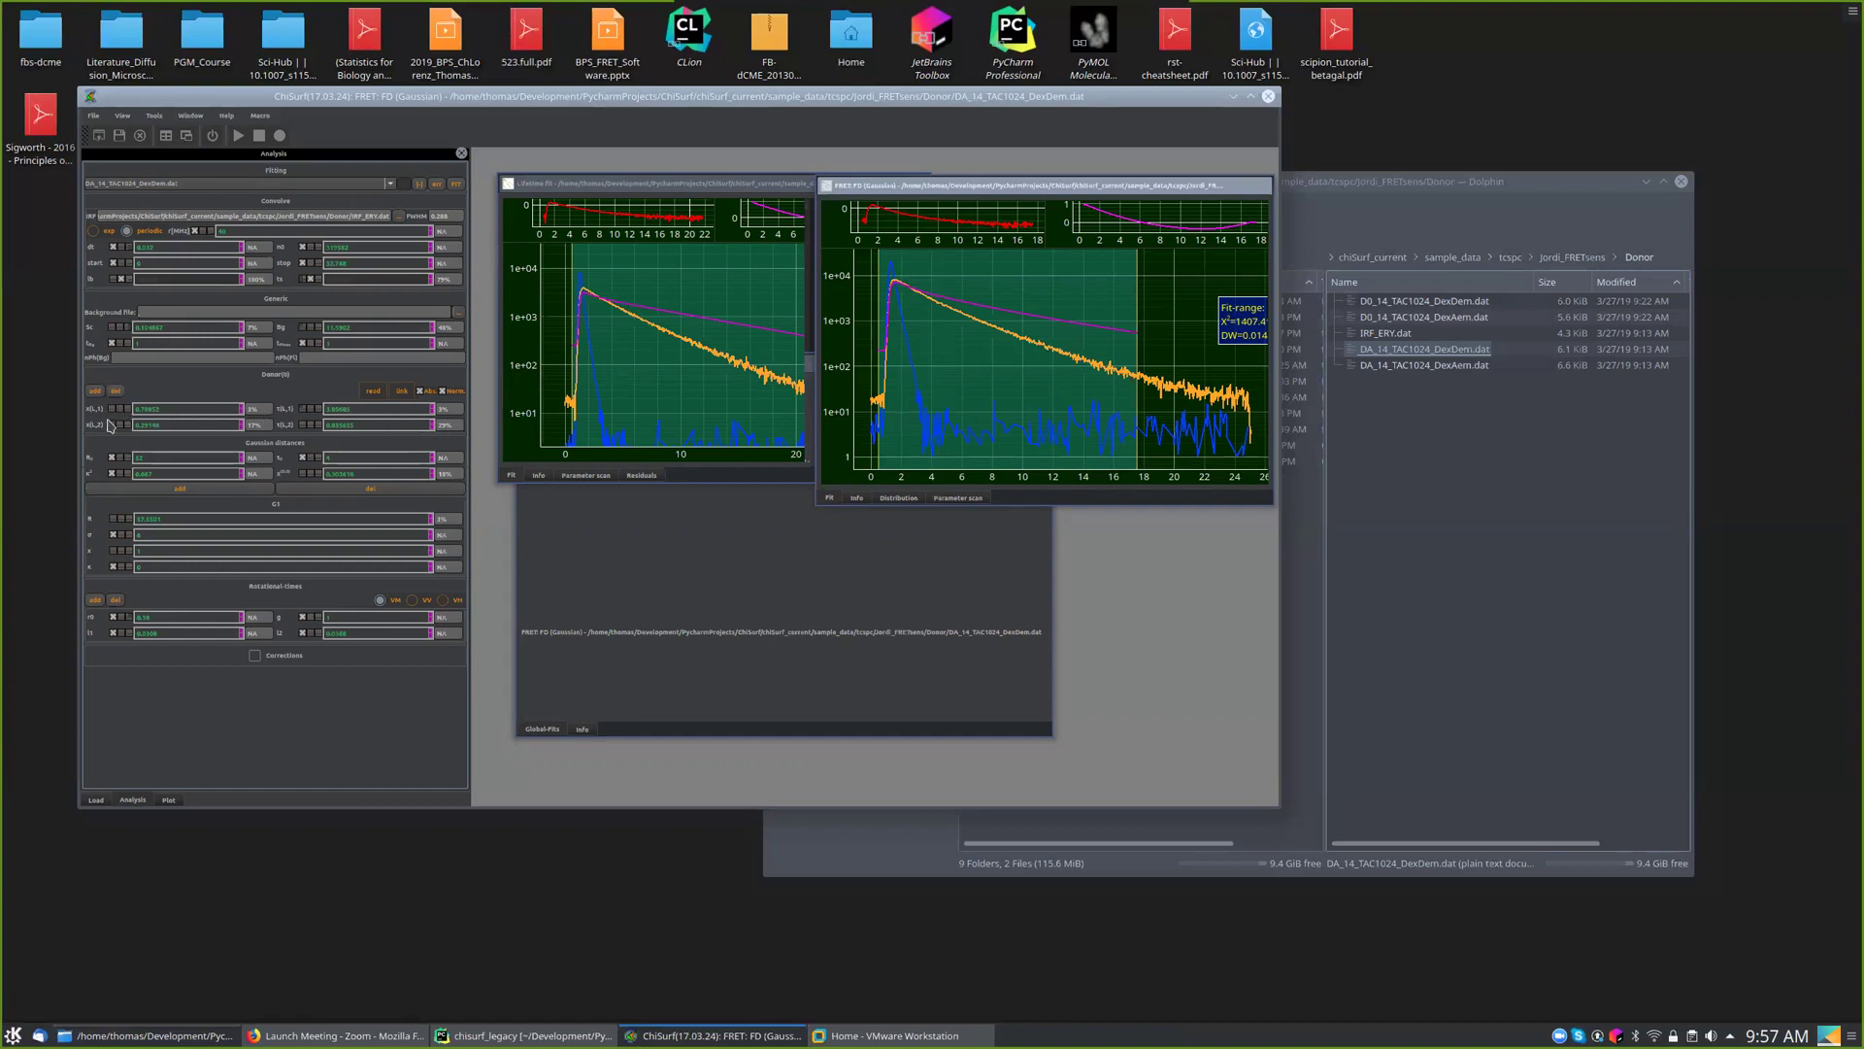
click(373, 393)
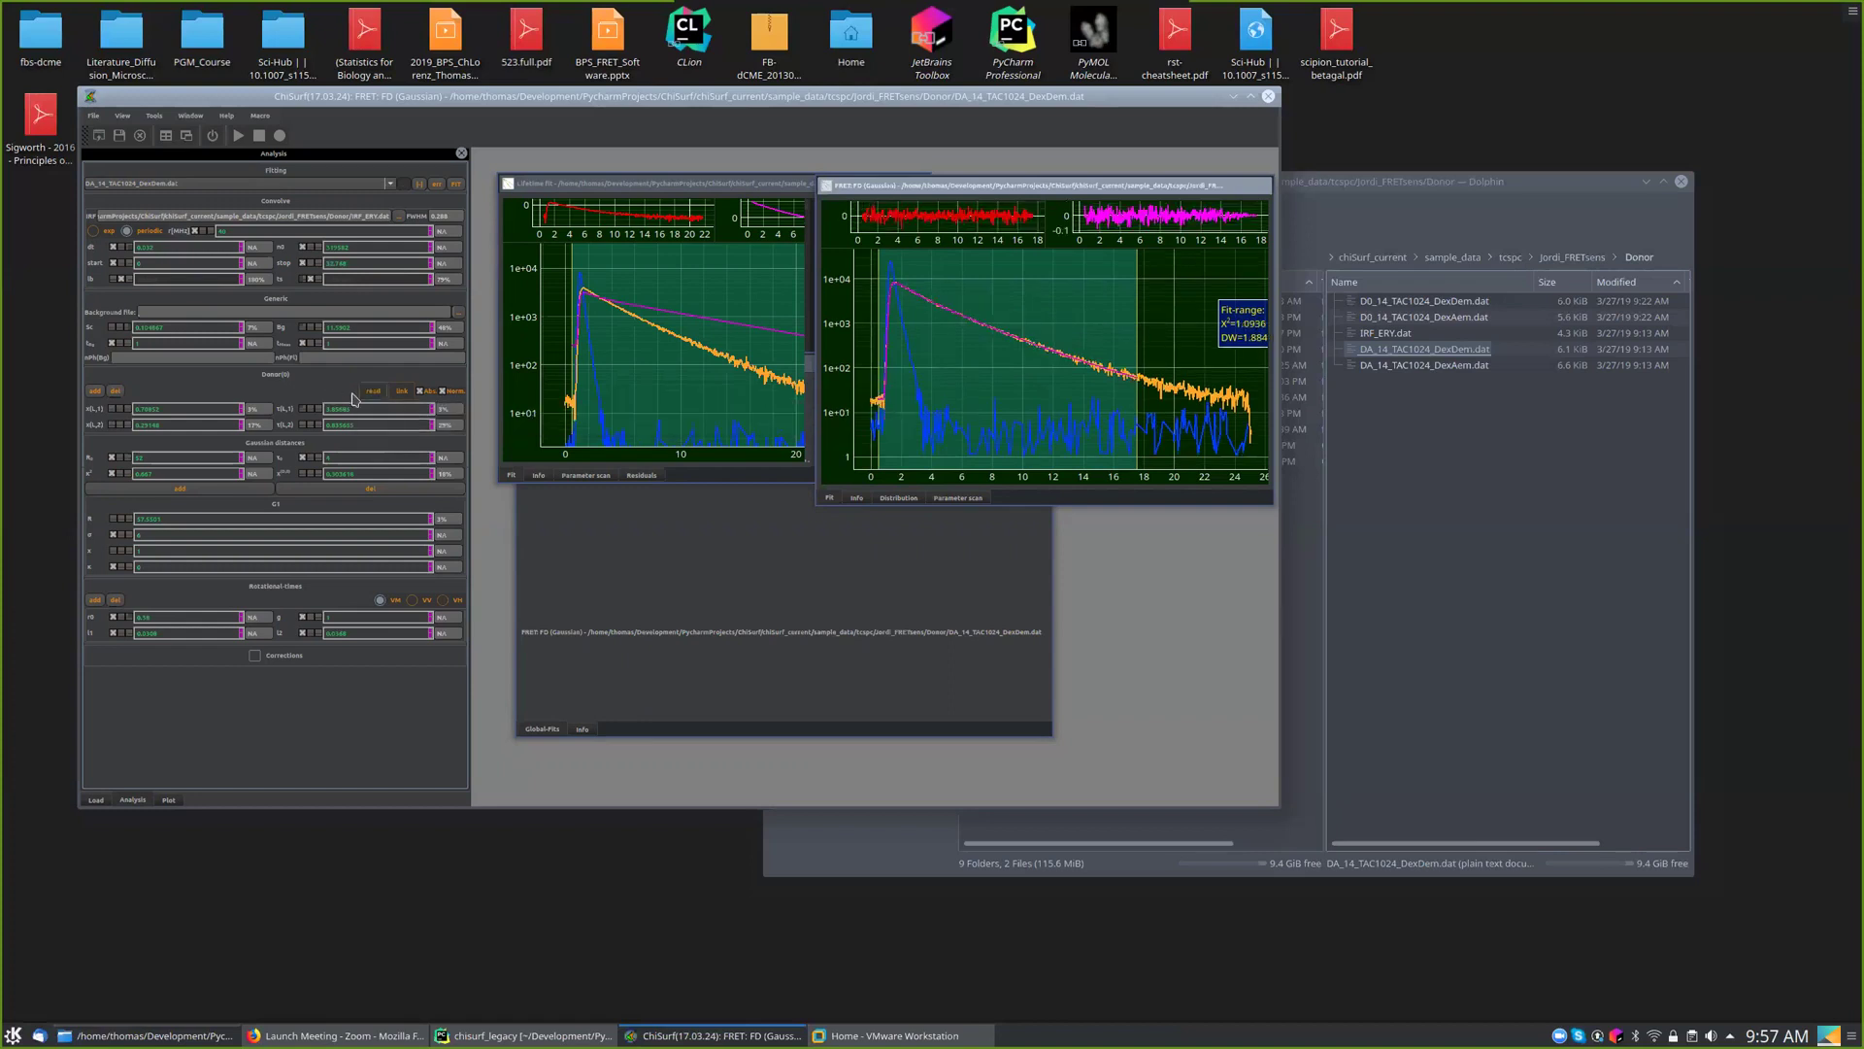
click(280, 469)
- Delete both donor lifetimes from the FRET: FD (Gaussian) fit and link its donor component to the Lifetime fit
click(115, 392)
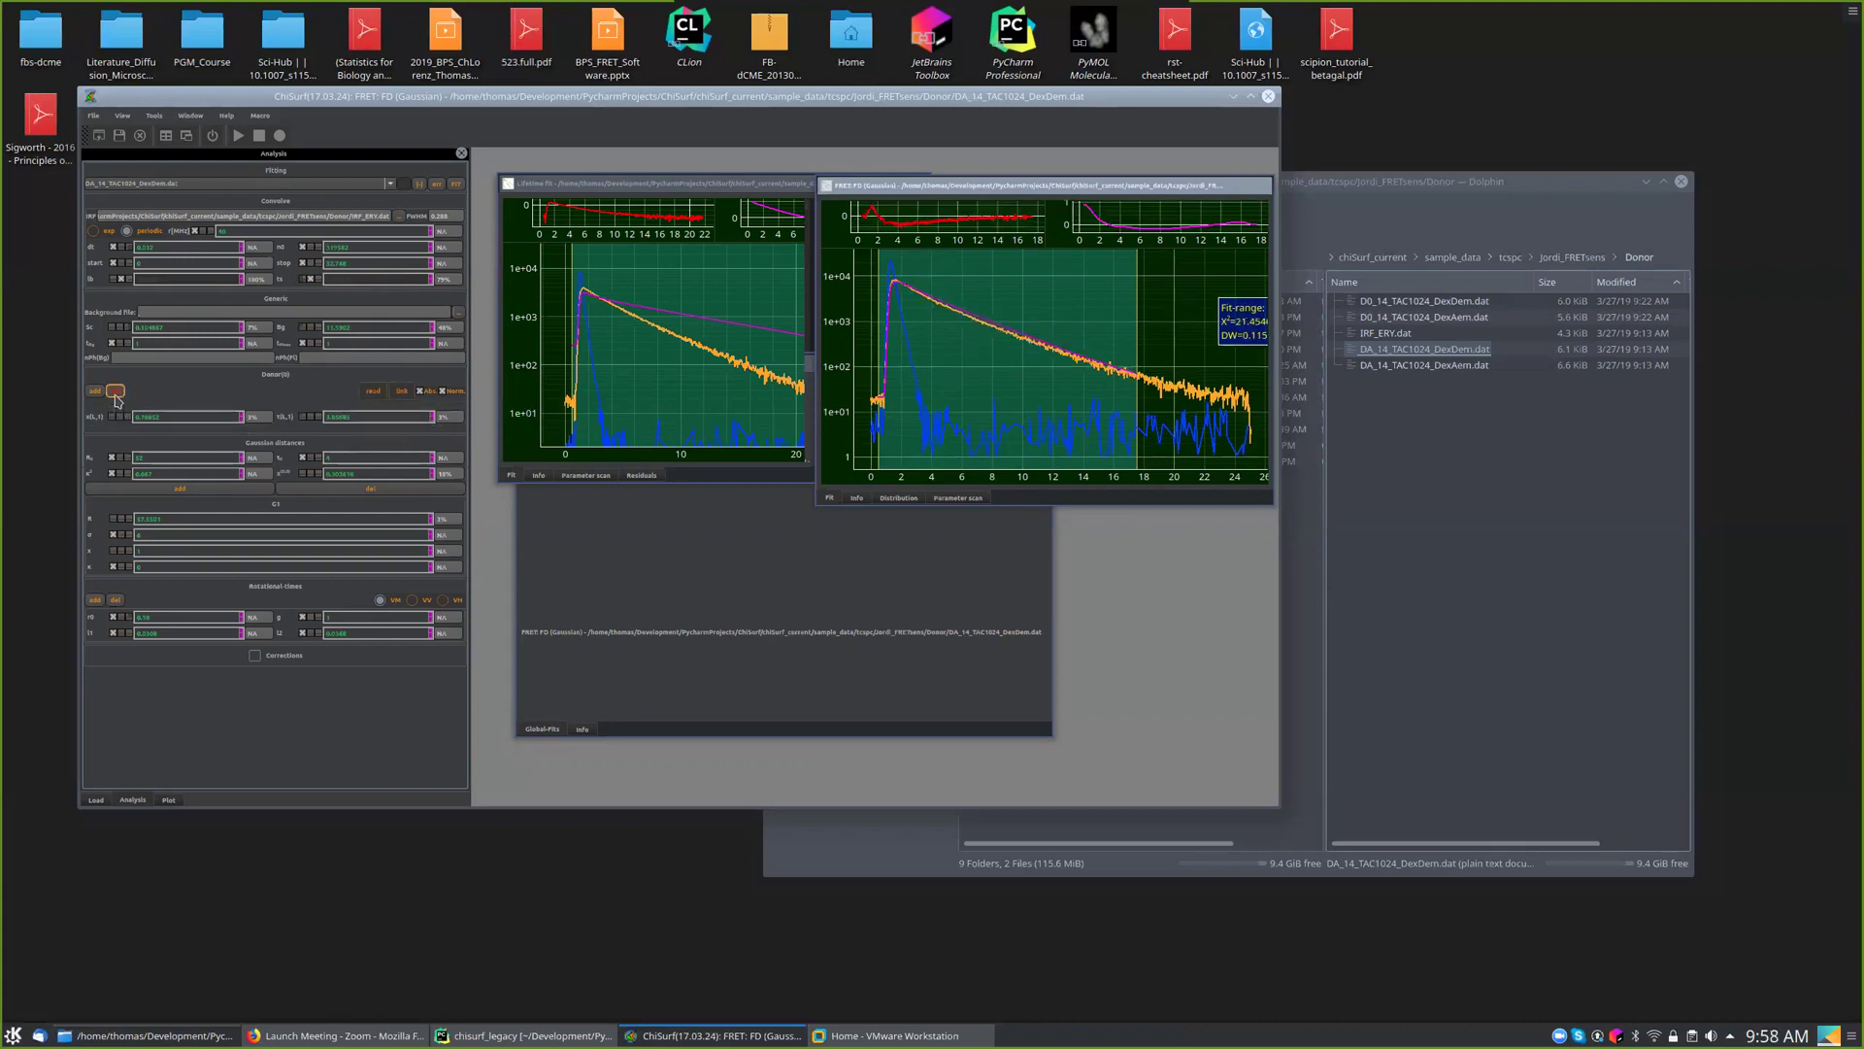
click(115, 392)
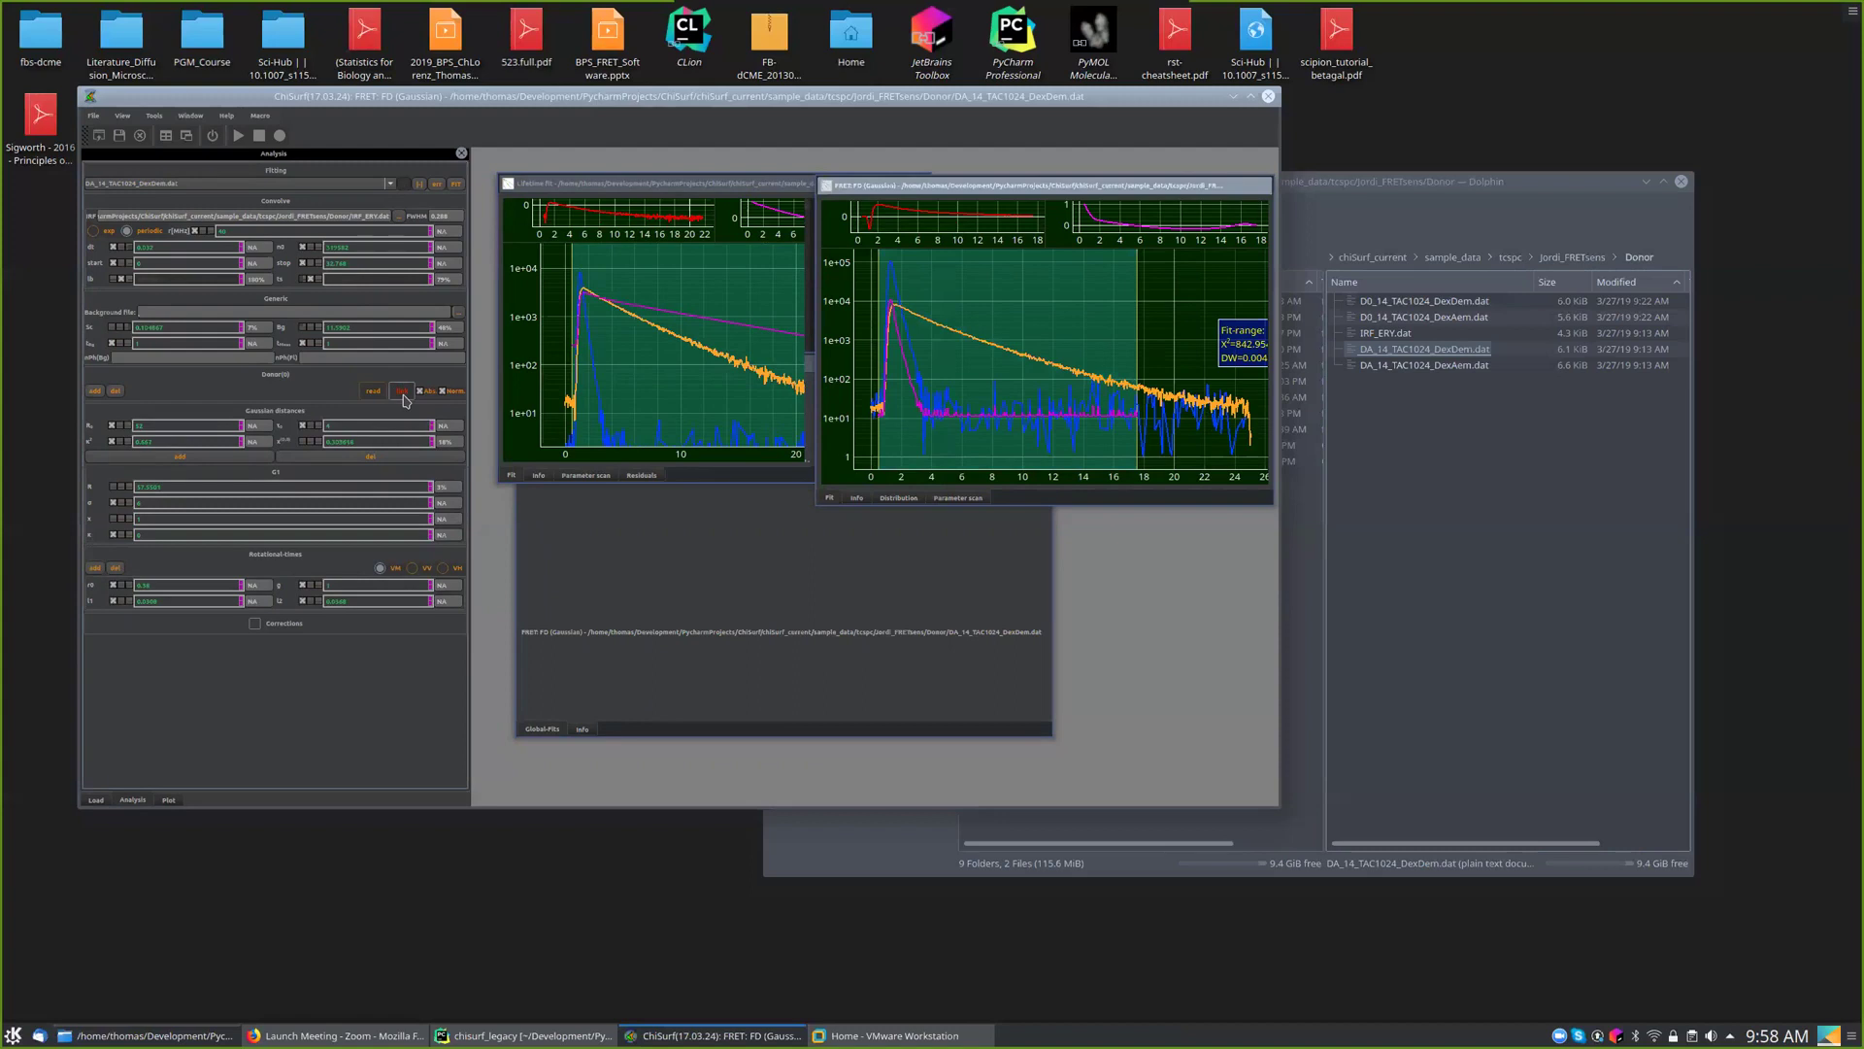
click(614, 185)
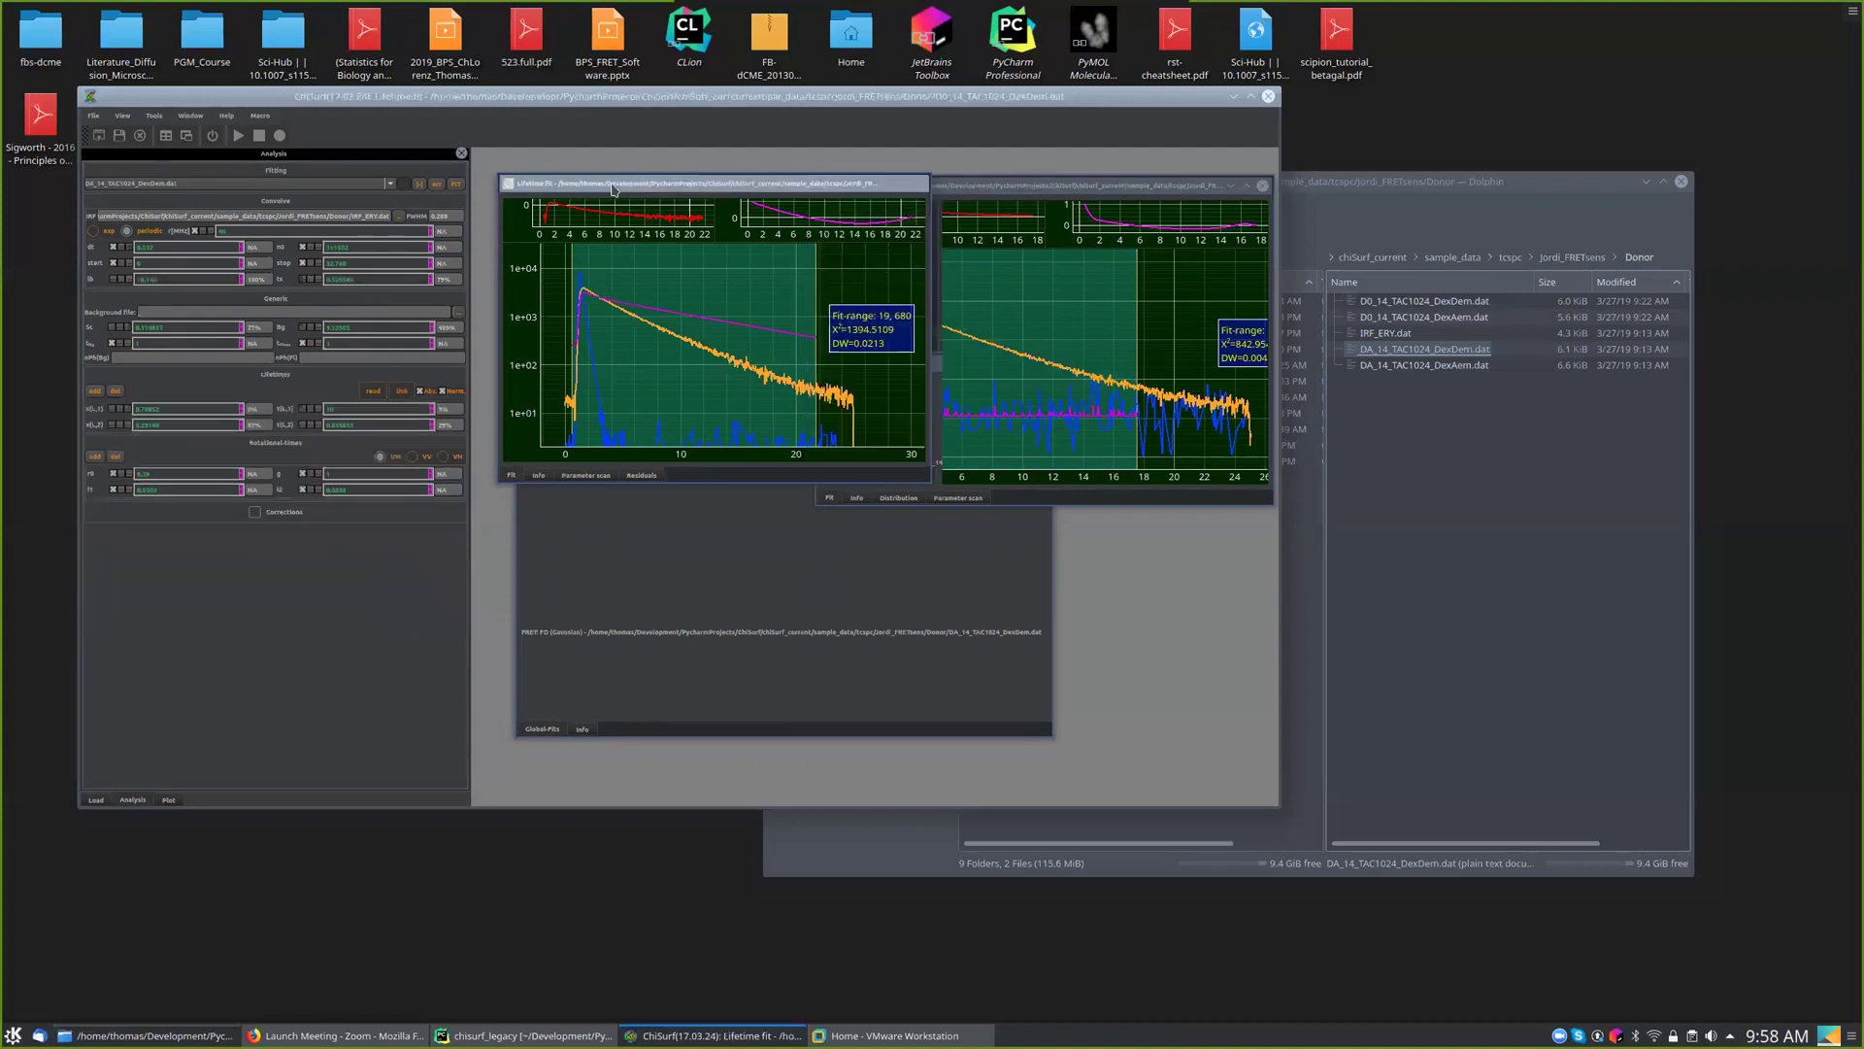
click(1005, 187)
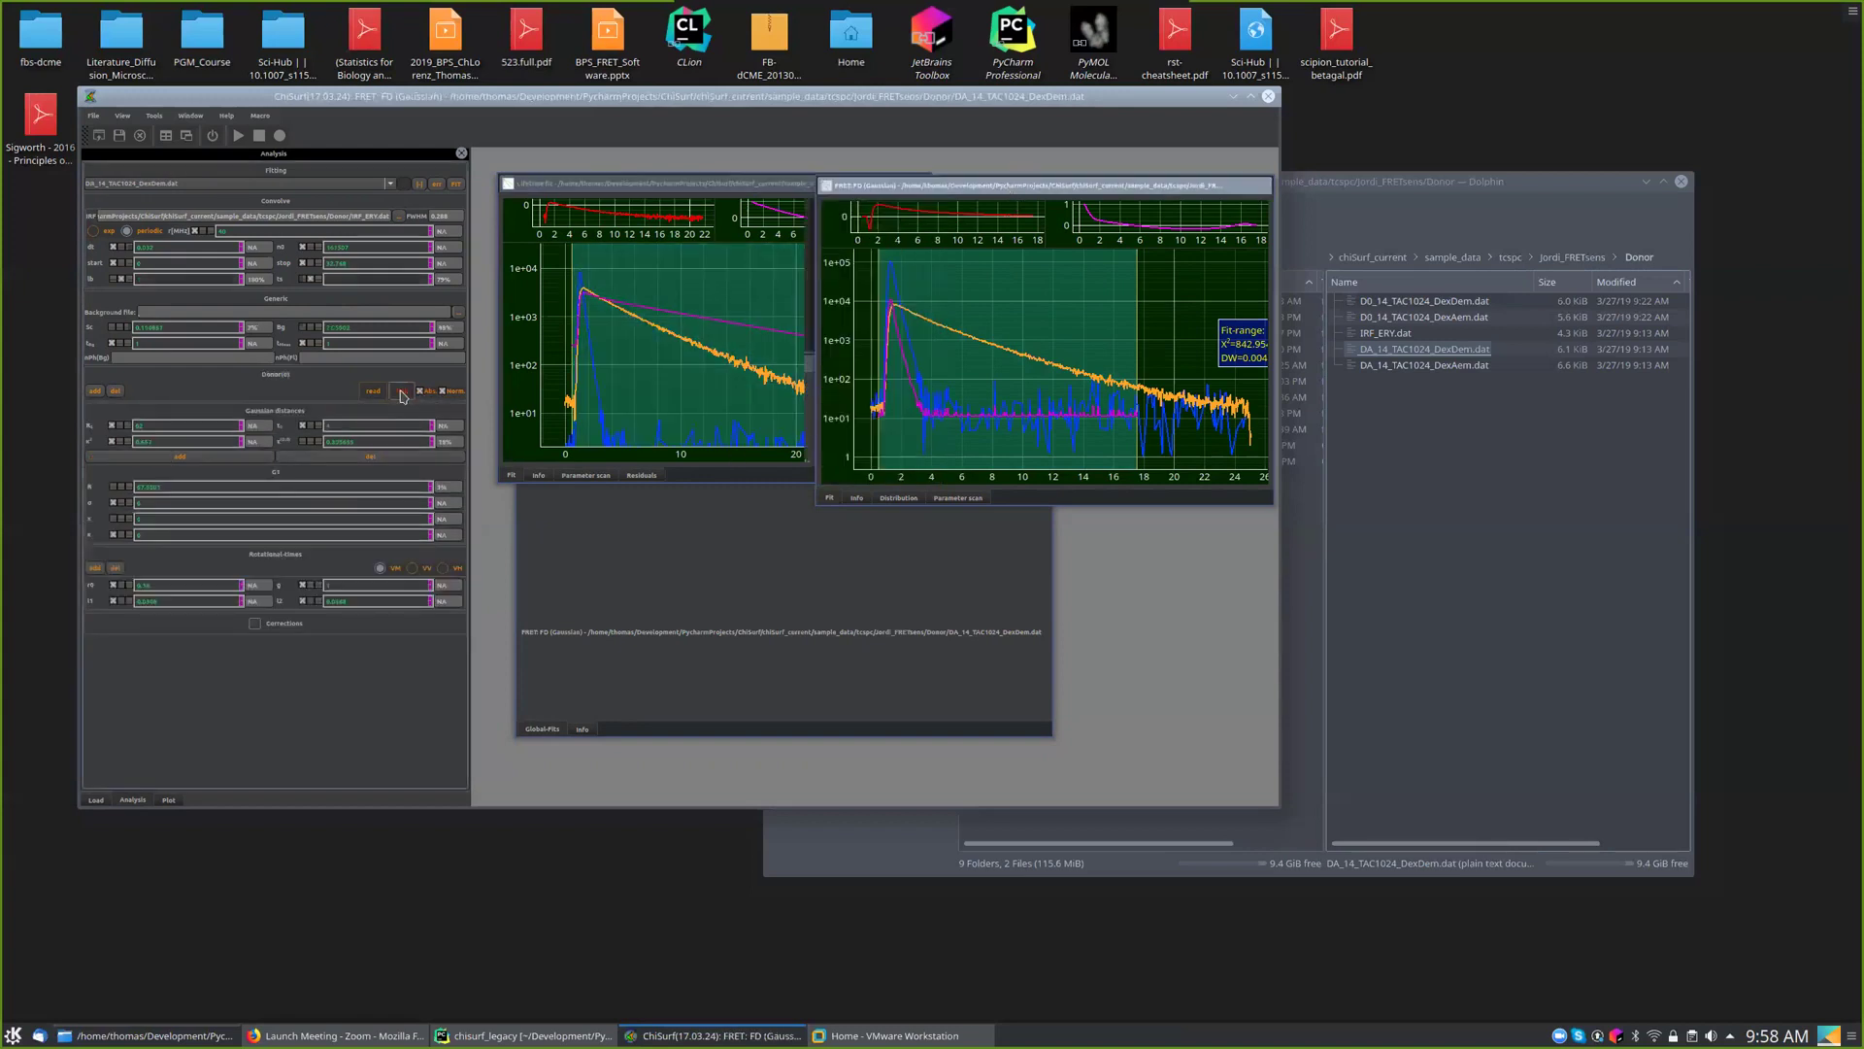
click(594, 185)
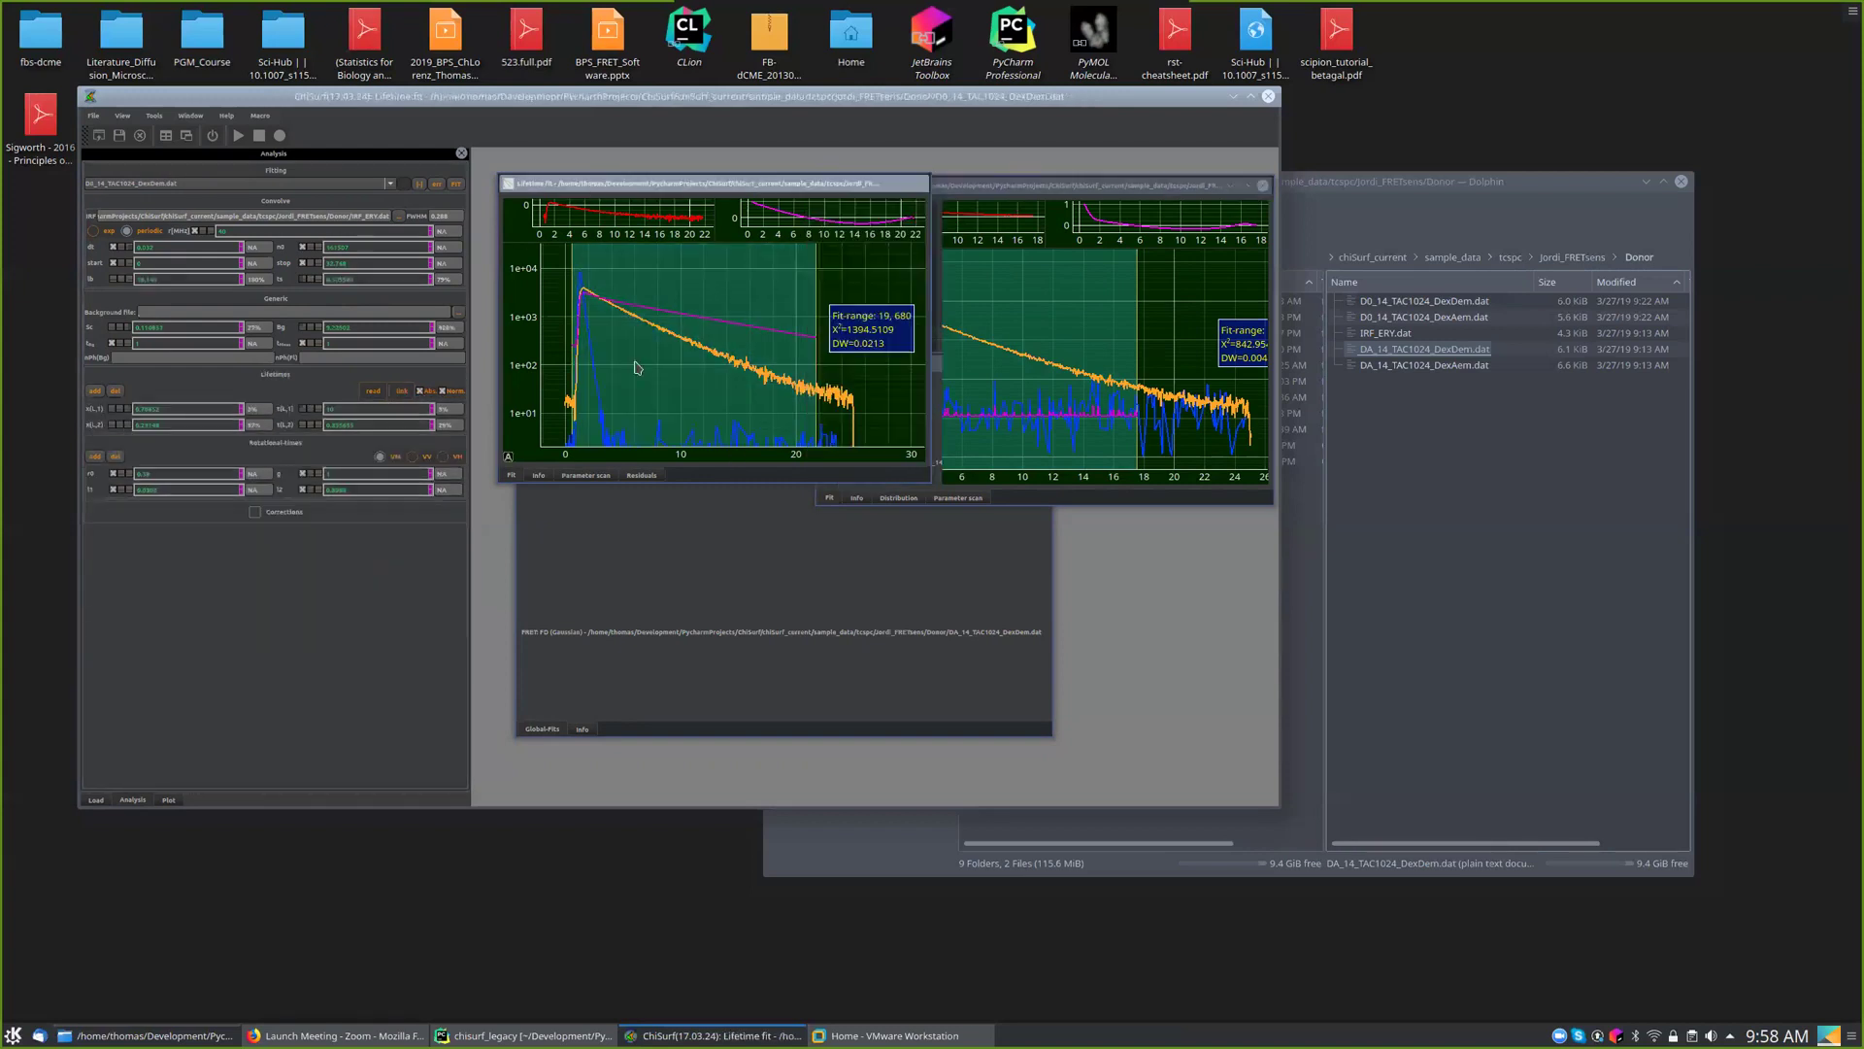
click(997, 187)
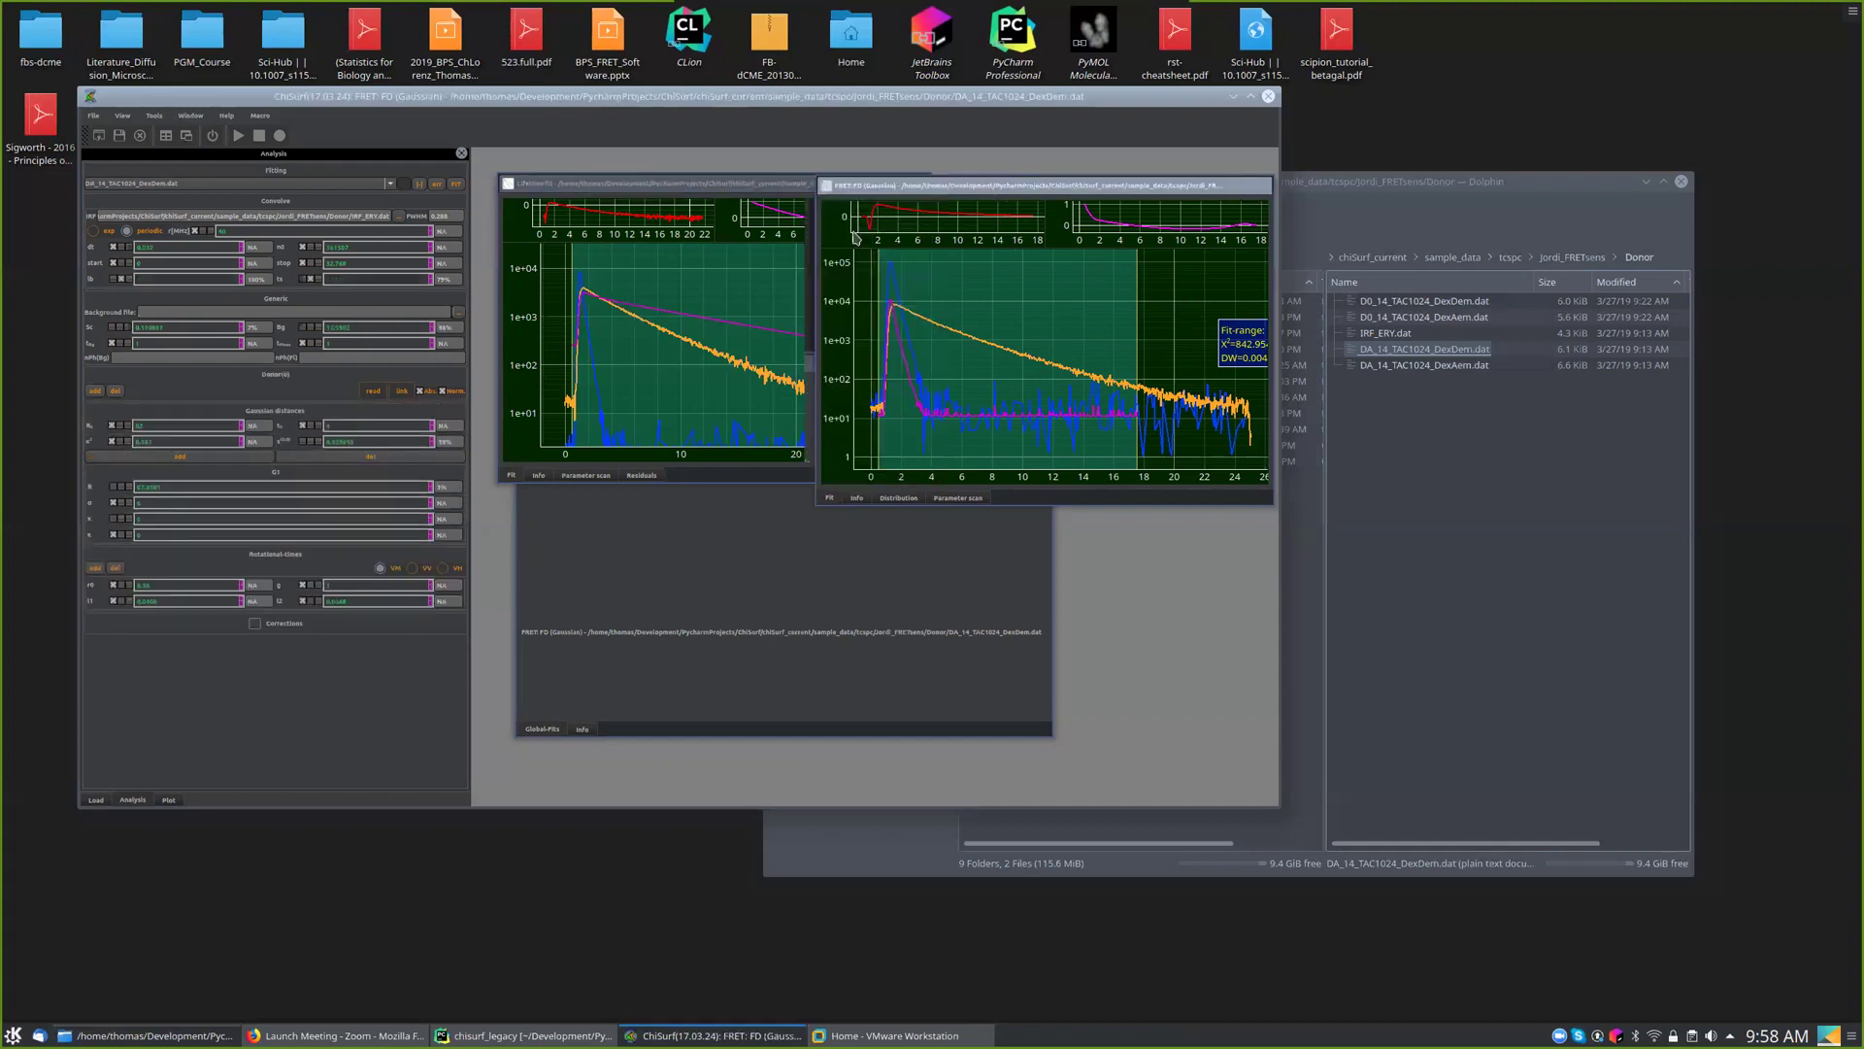
click(402, 390)
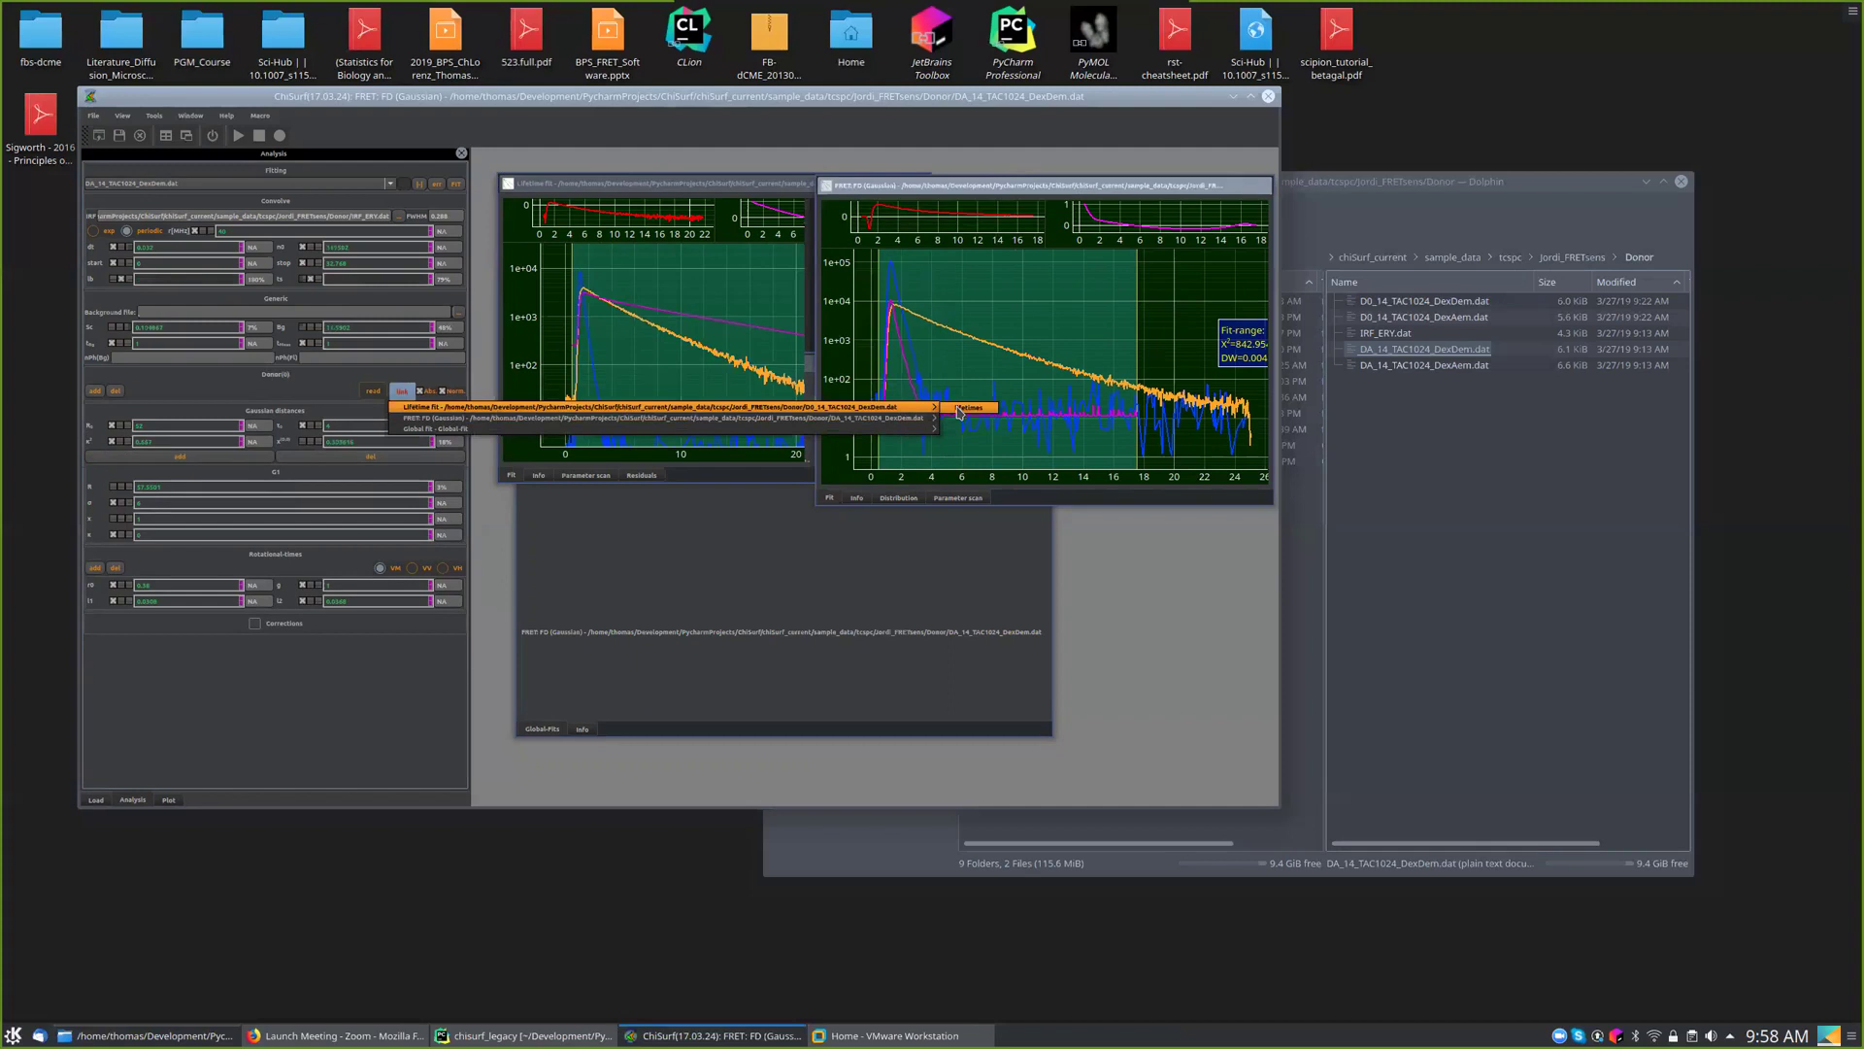
click(958, 410)
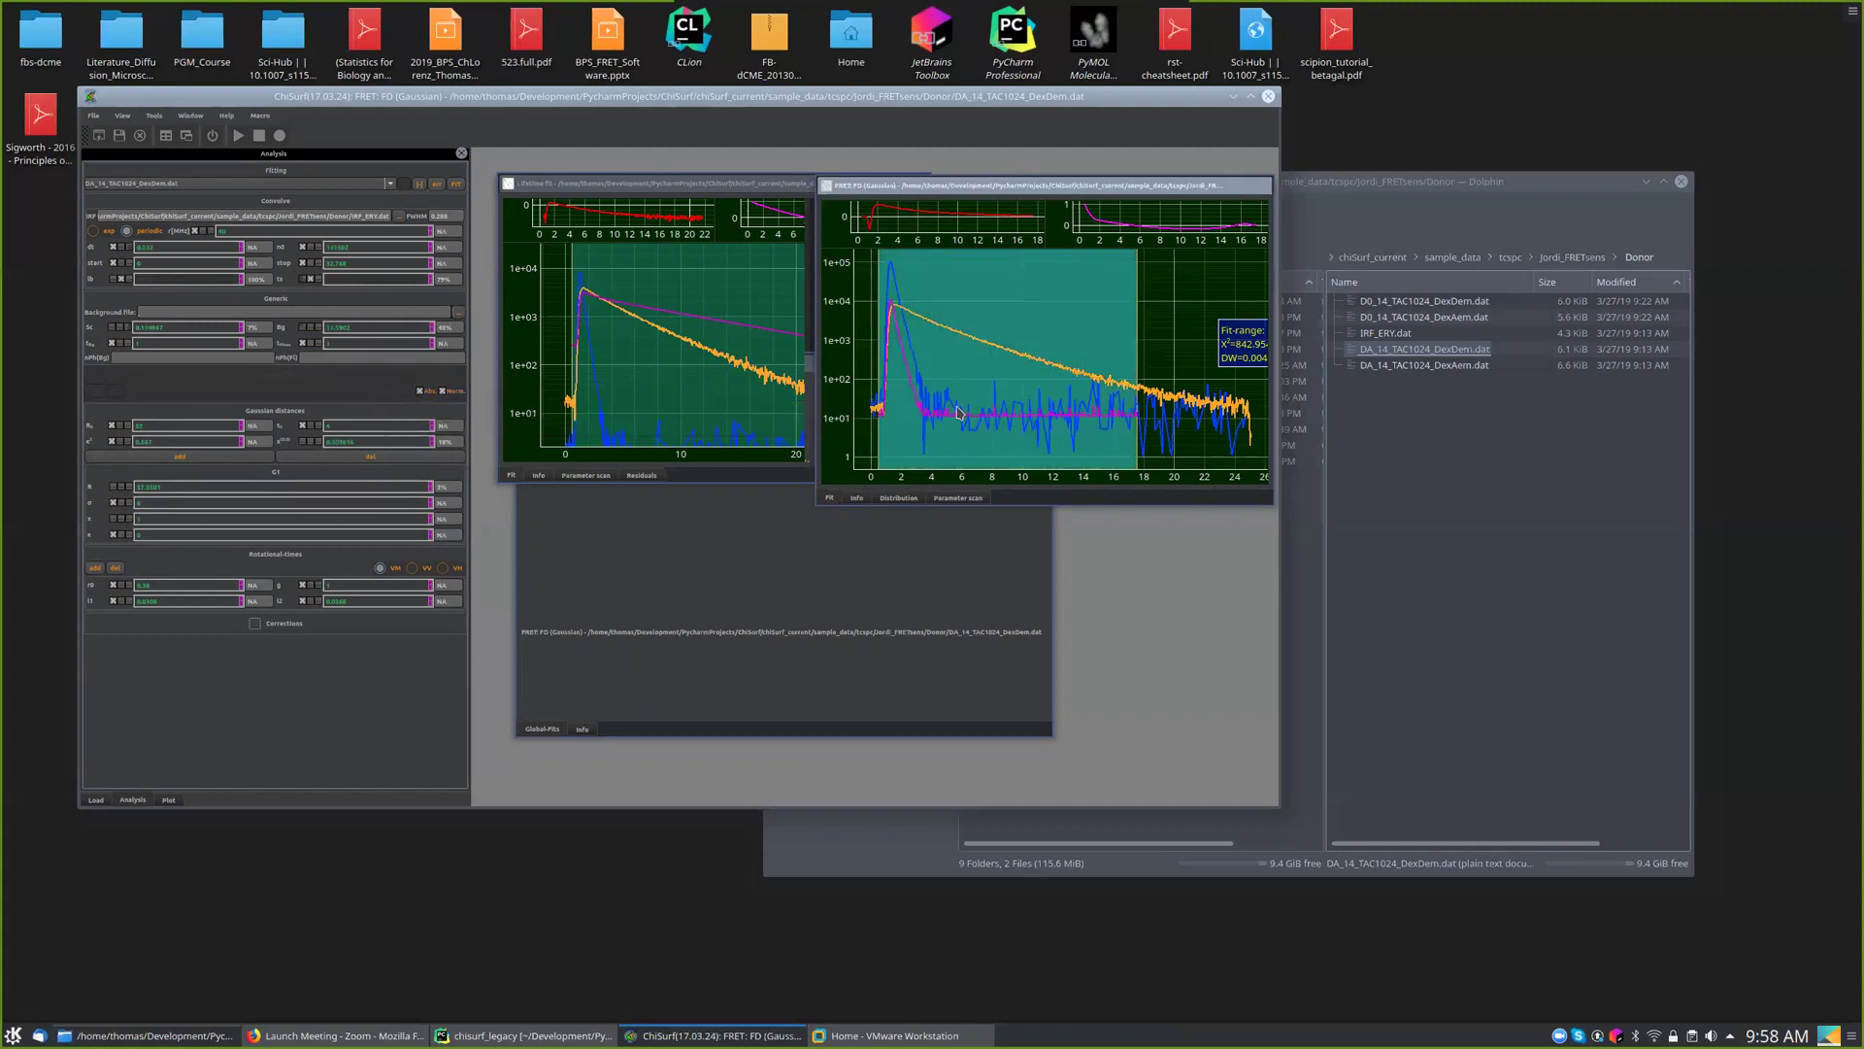
- Run the FRET: FD (Gaussian) fit with the linked donor lifetimes, and run the global fit over both decays
double_click(381, 260)
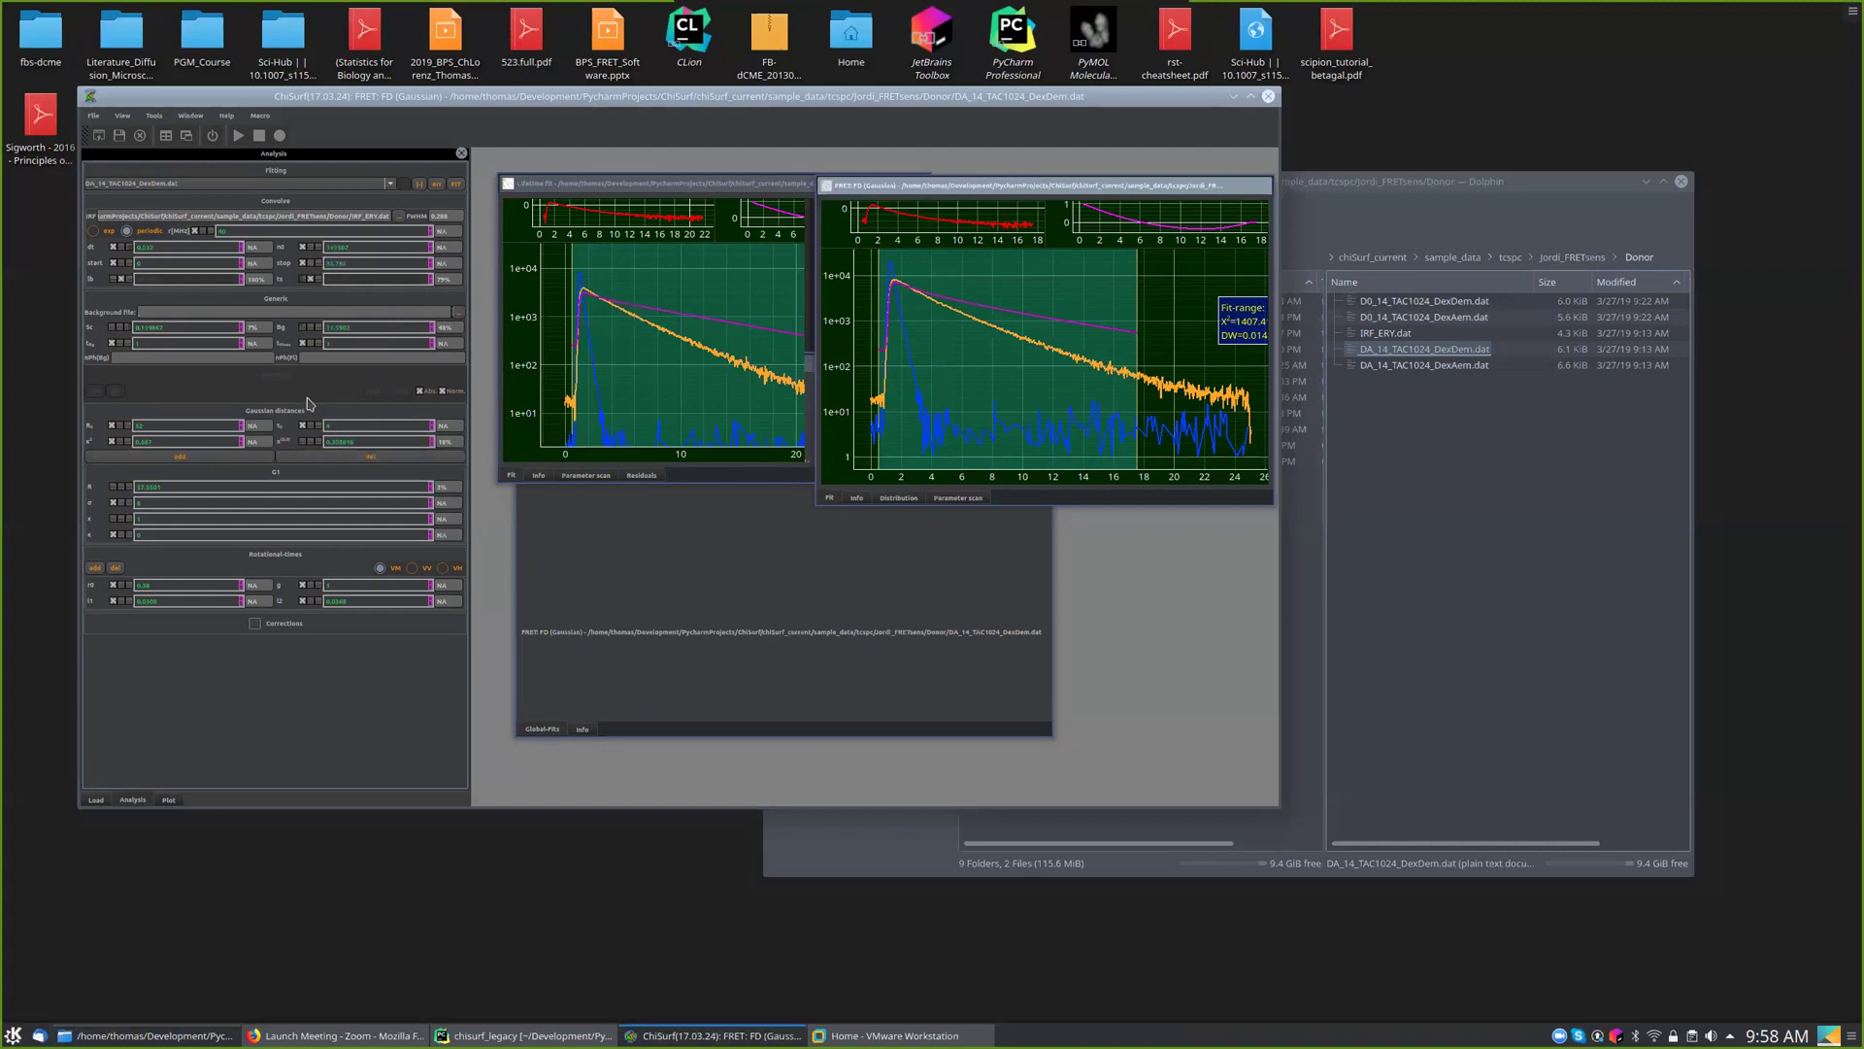
click(454, 185)
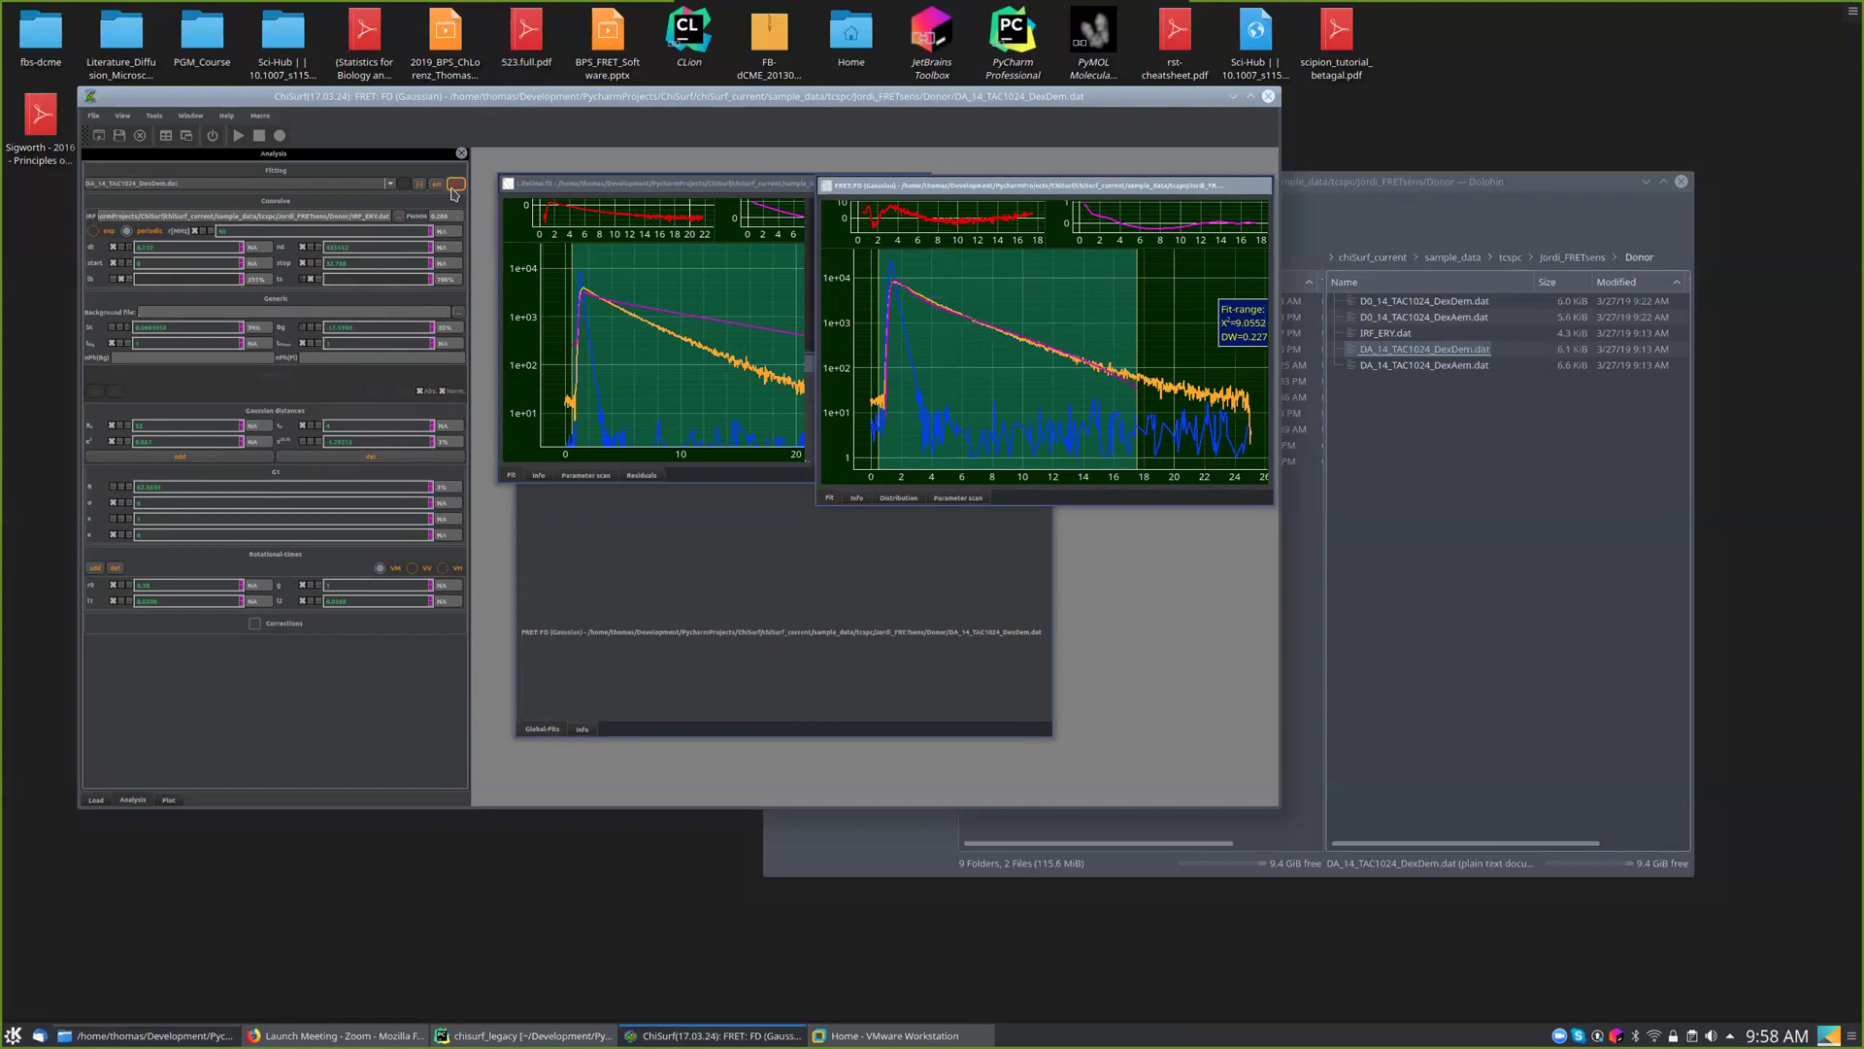
click(719, 570)
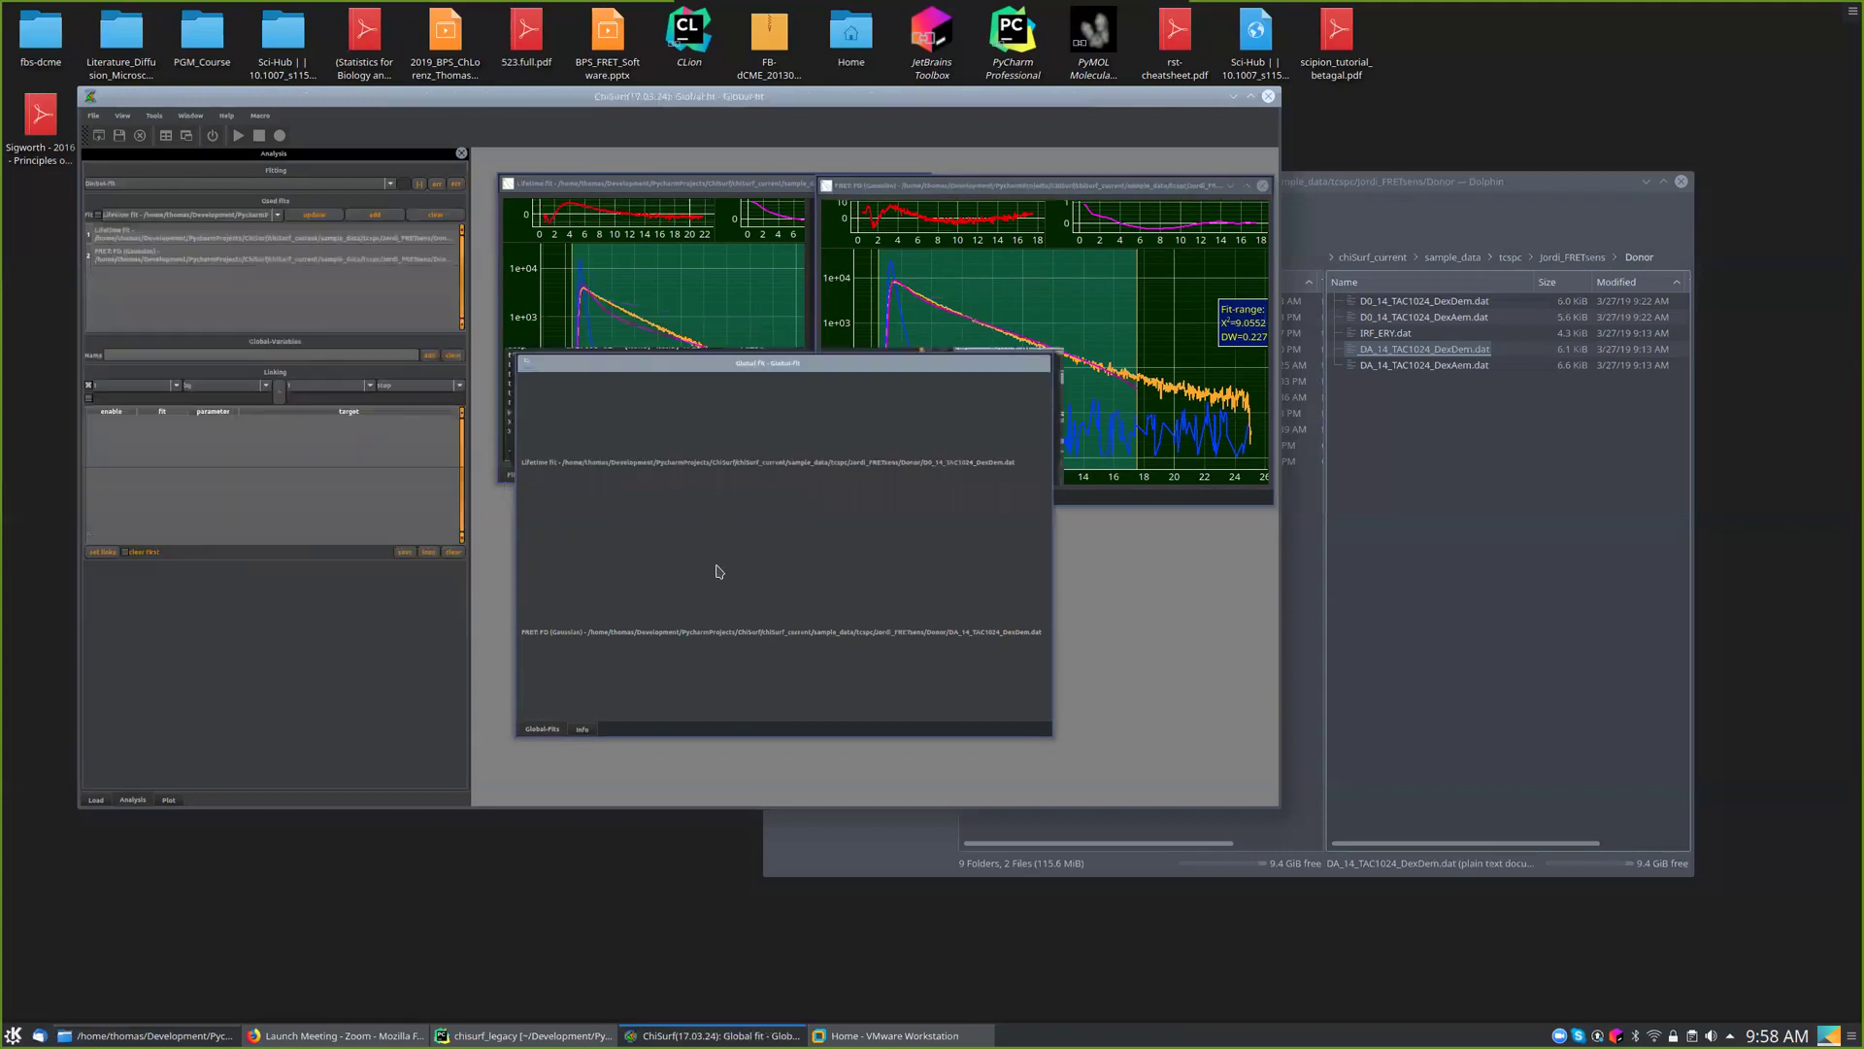
click(453, 185)
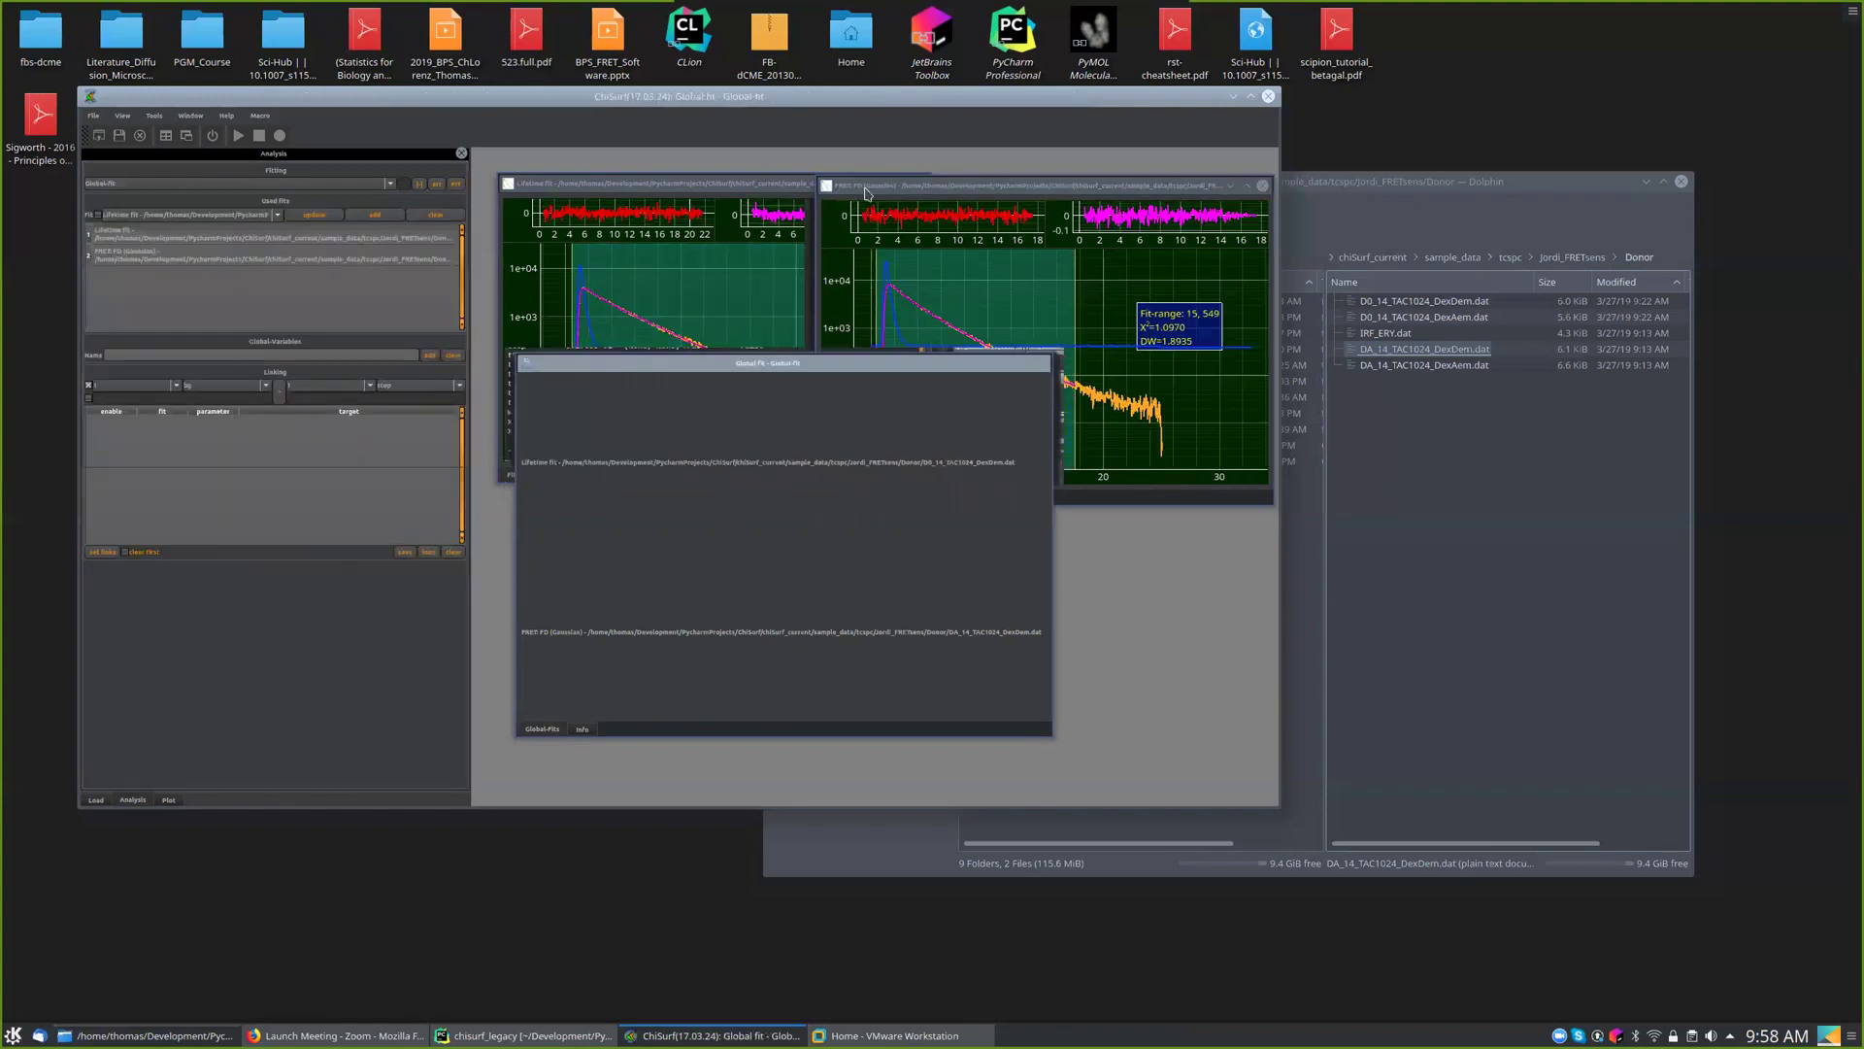
- Set the lb value of the donor-only Lifetime fit to 10 and rerun that fit
click(884, 192)
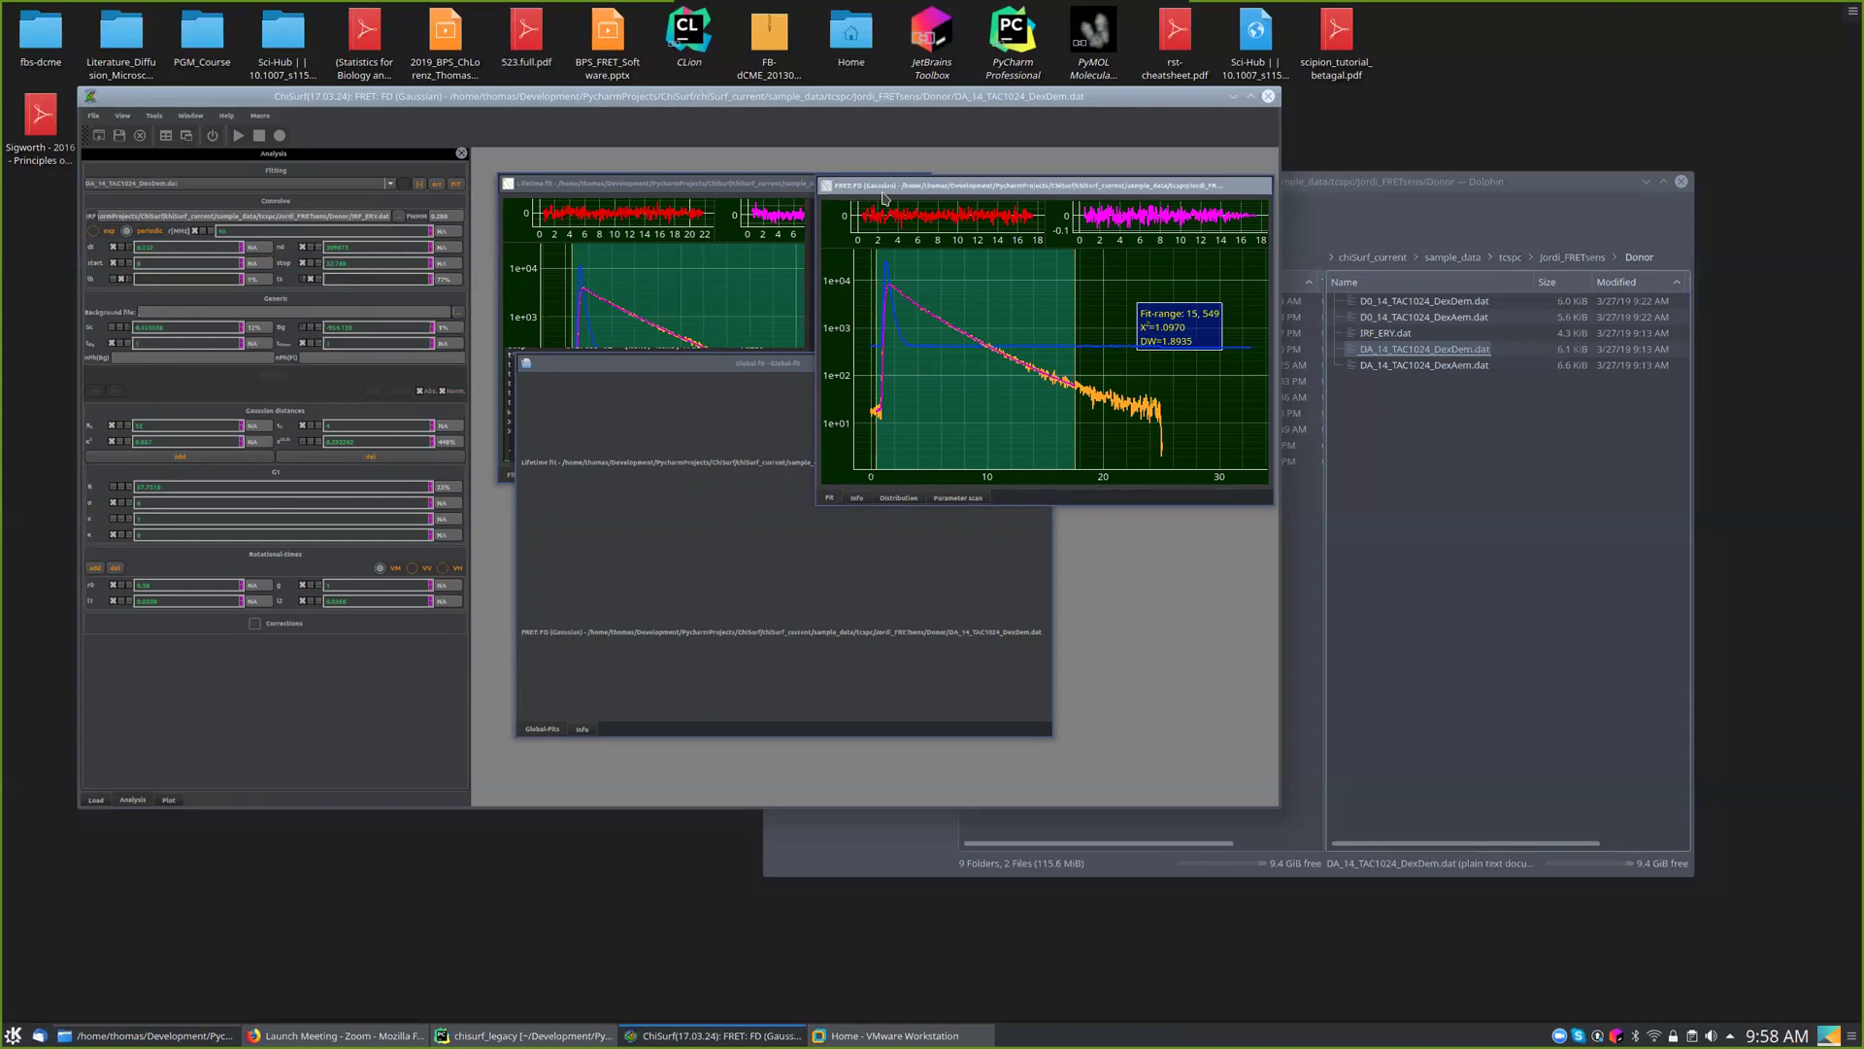
click(592, 195)
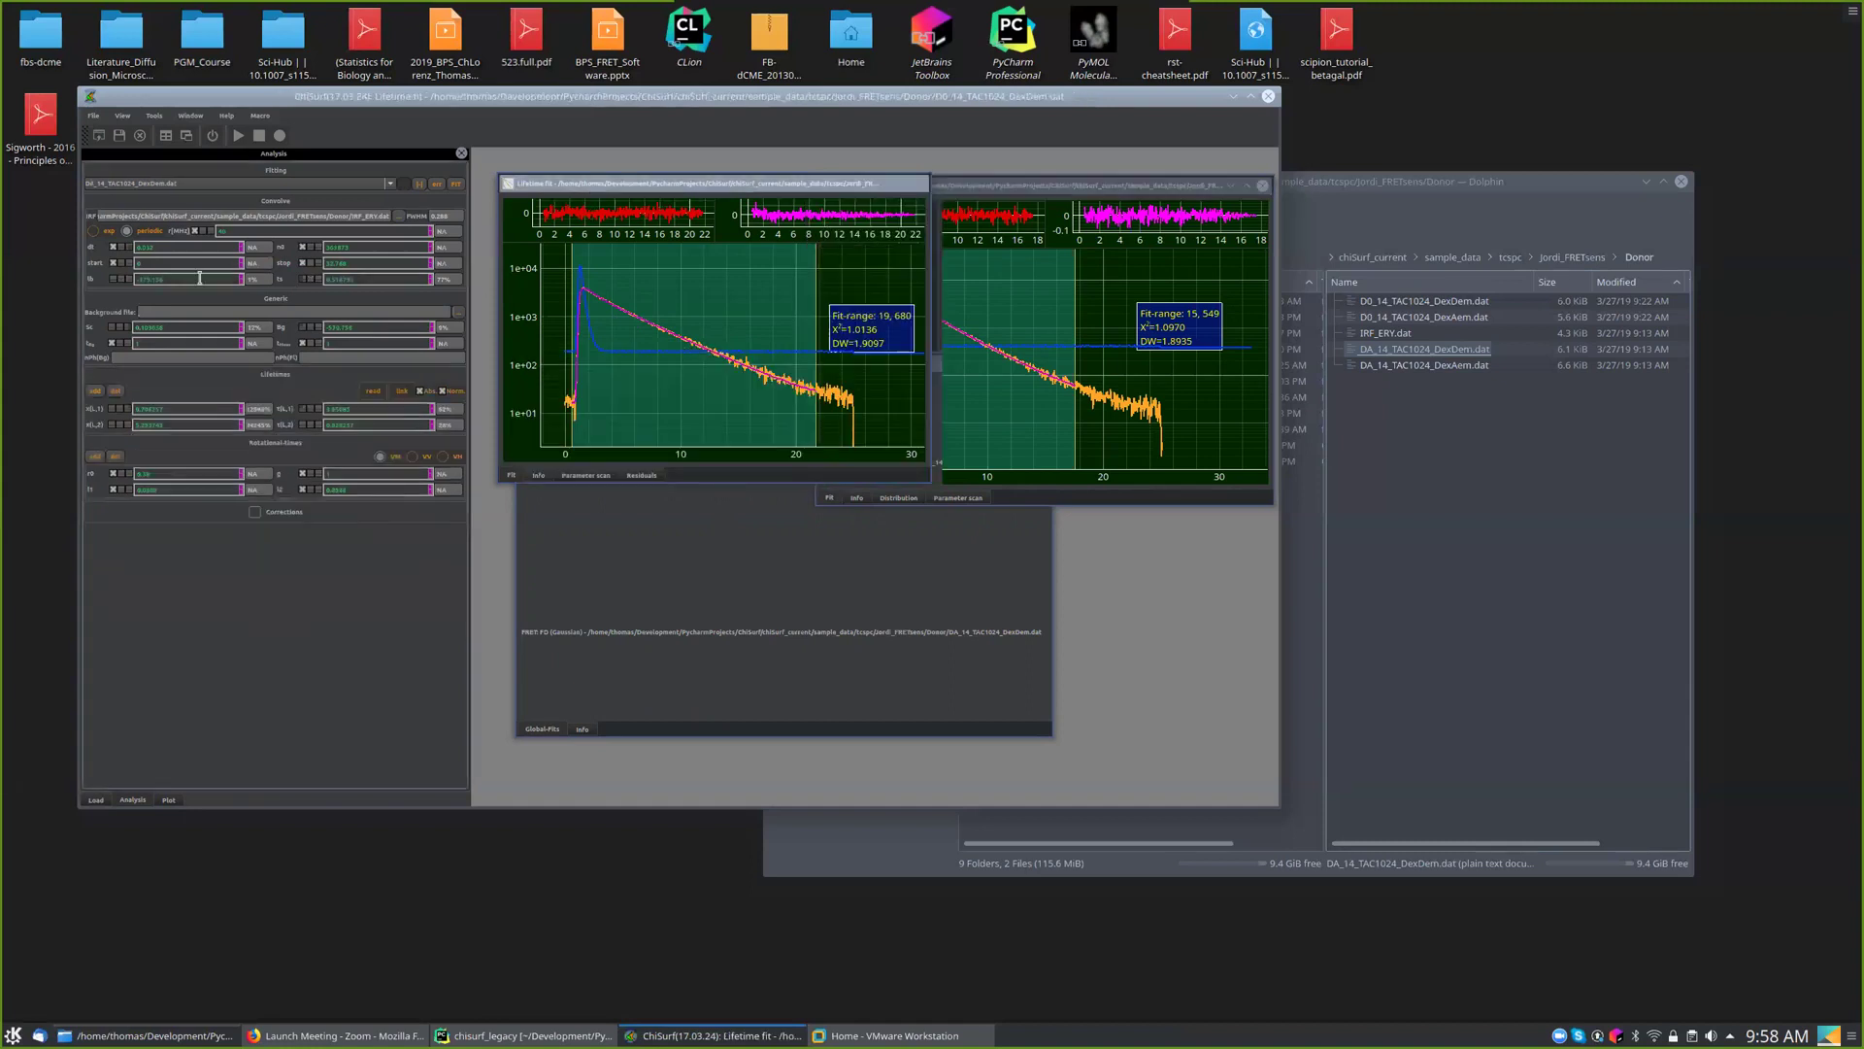
text(10)
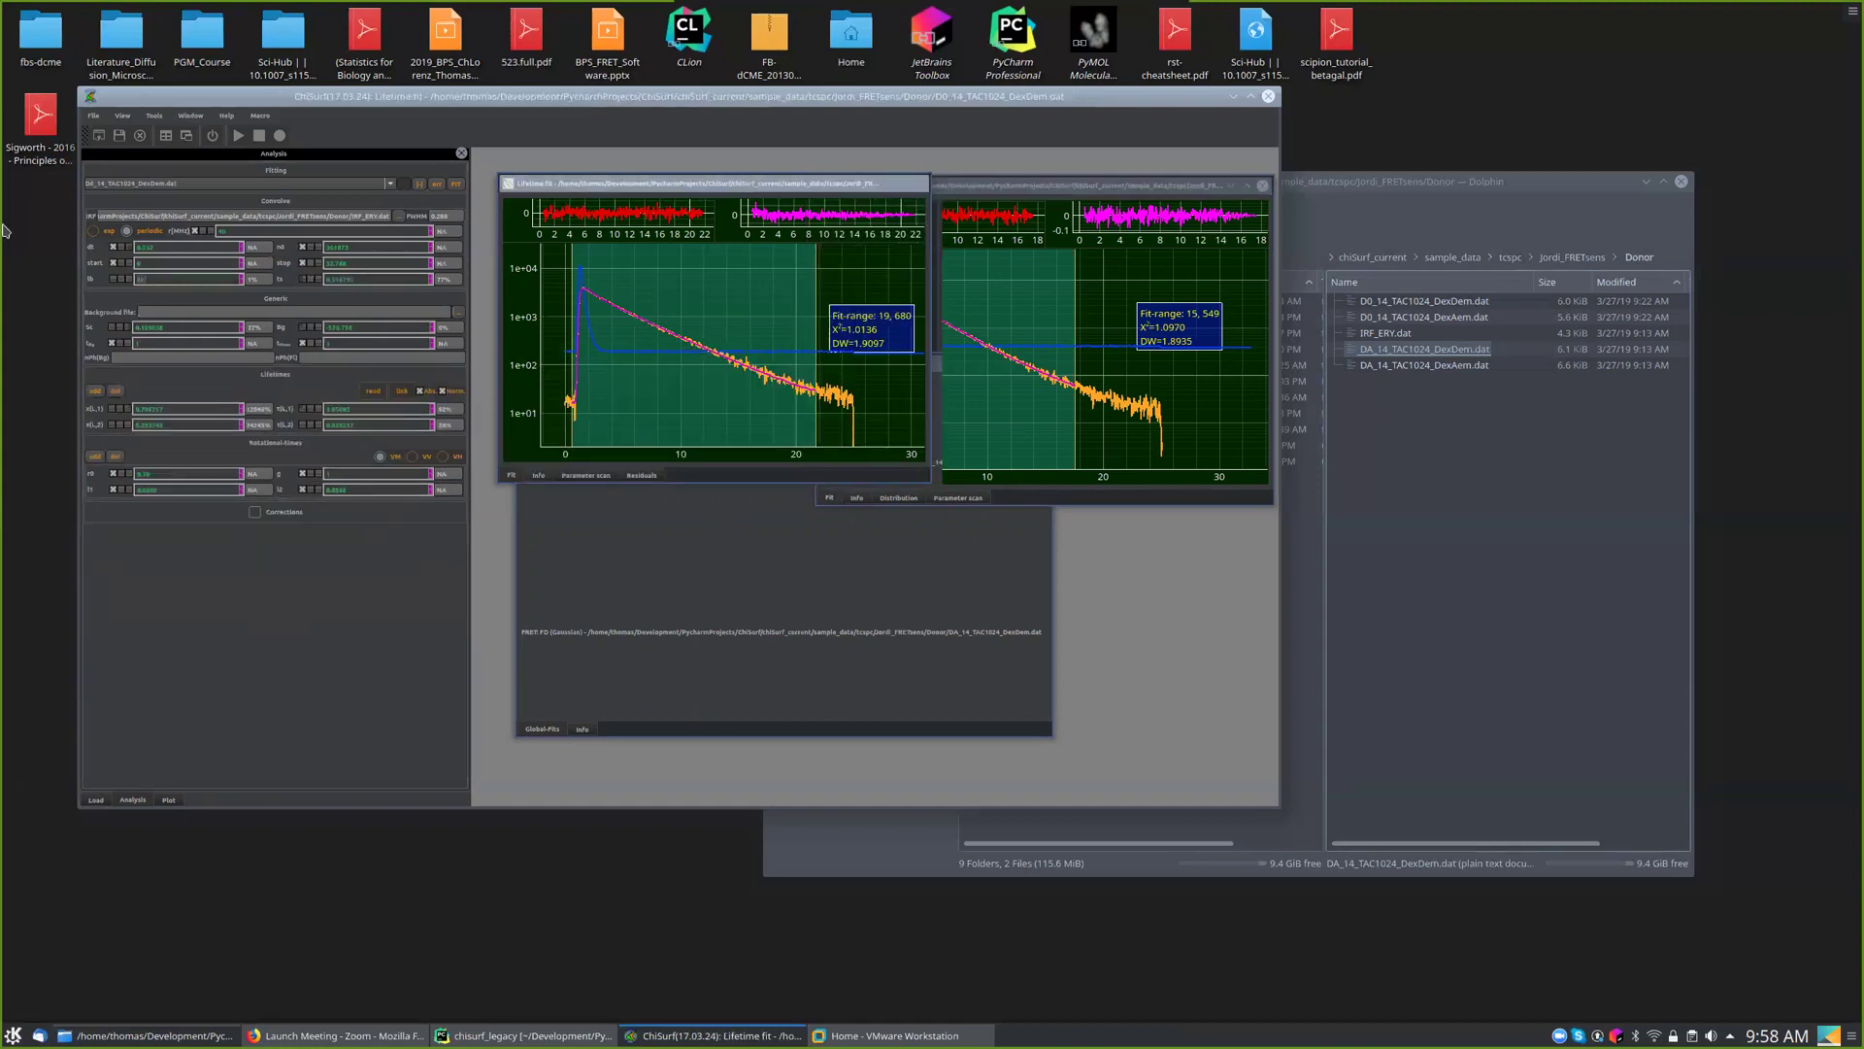
key(Return)
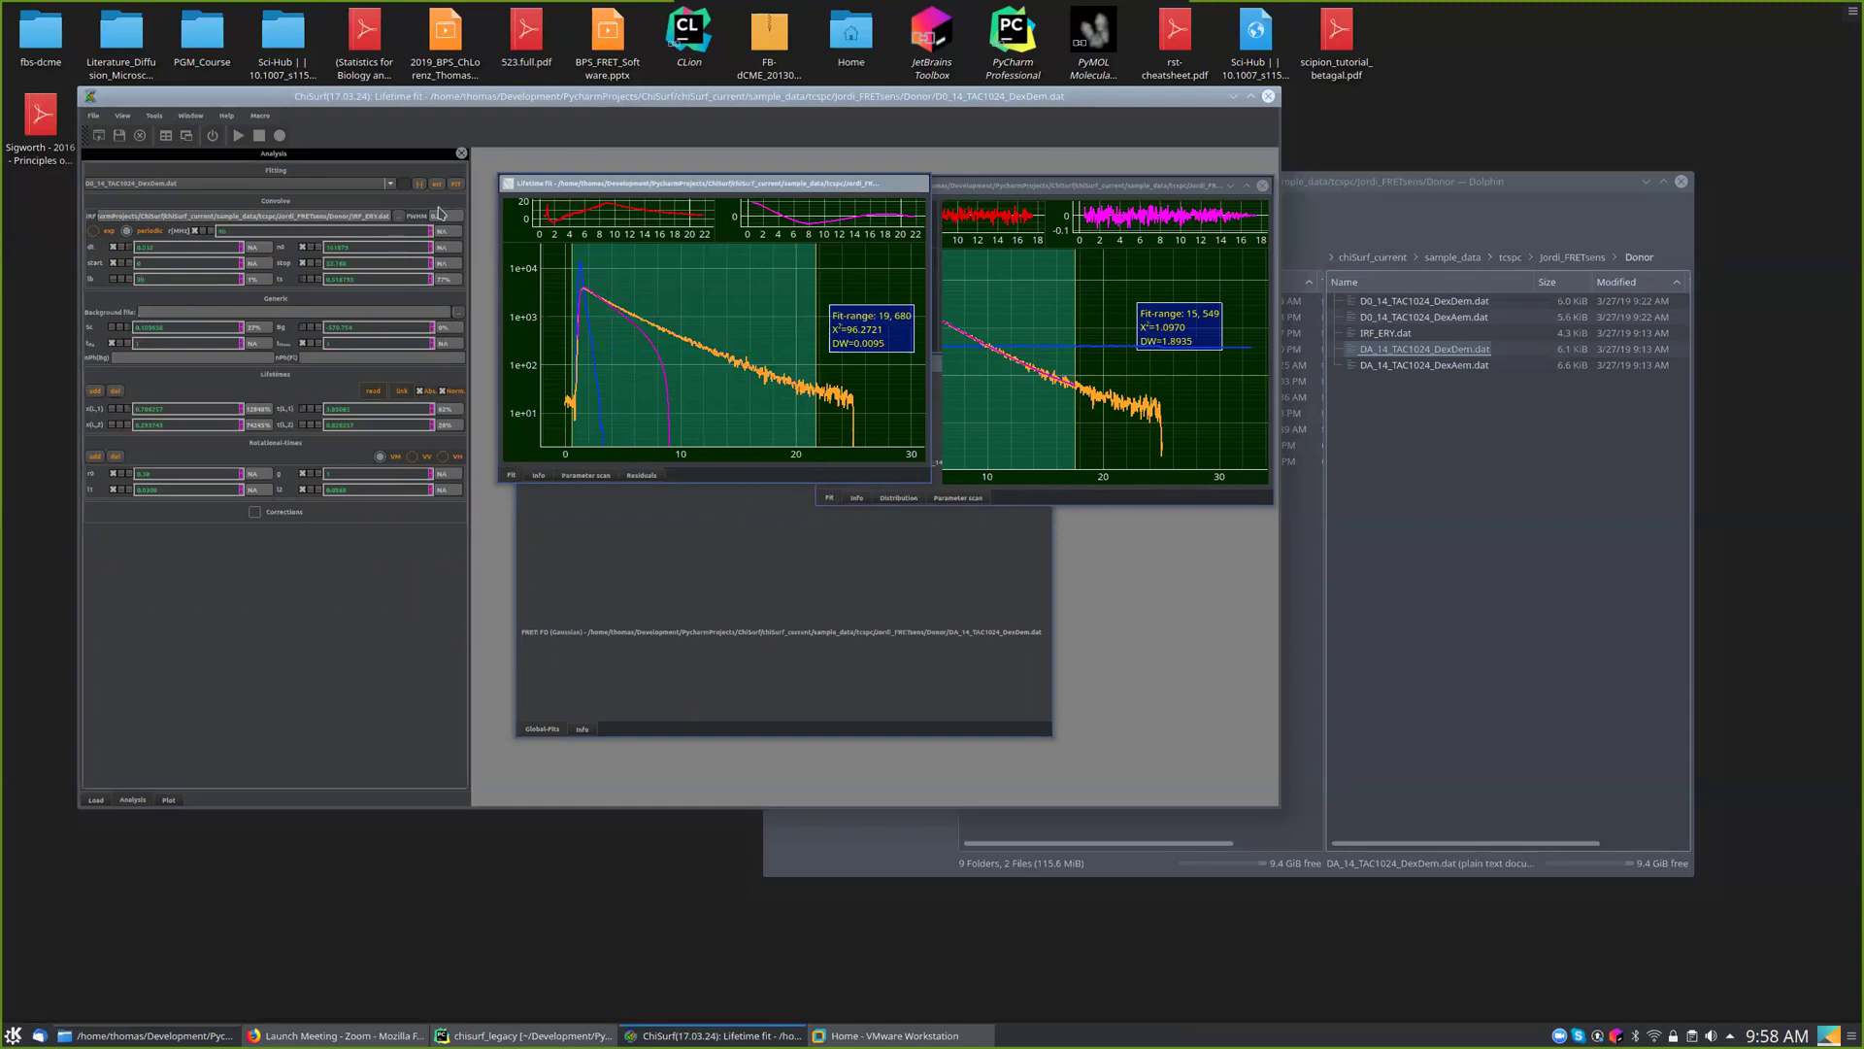
click(458, 183)
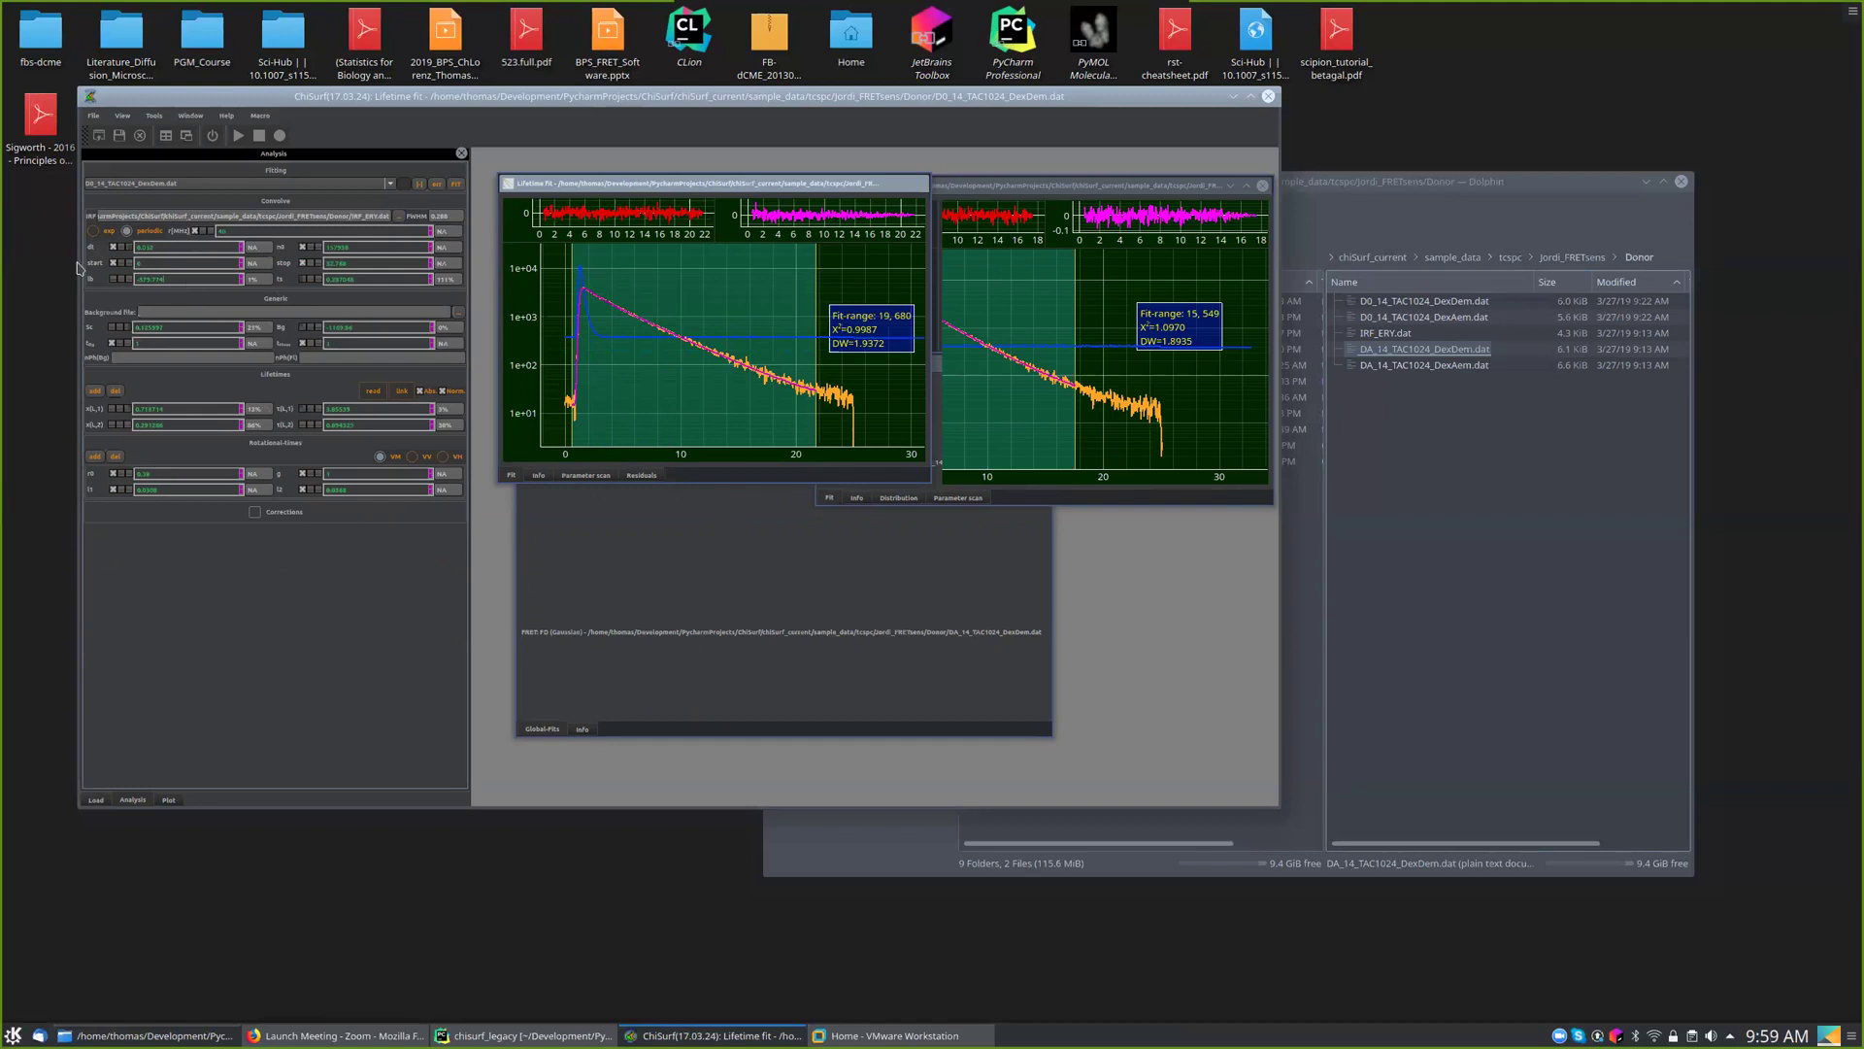
- Reset the donor-only Lifetime fit's lb value once more and refit the decay
double_click(156, 280)
text(0)
key(Return)
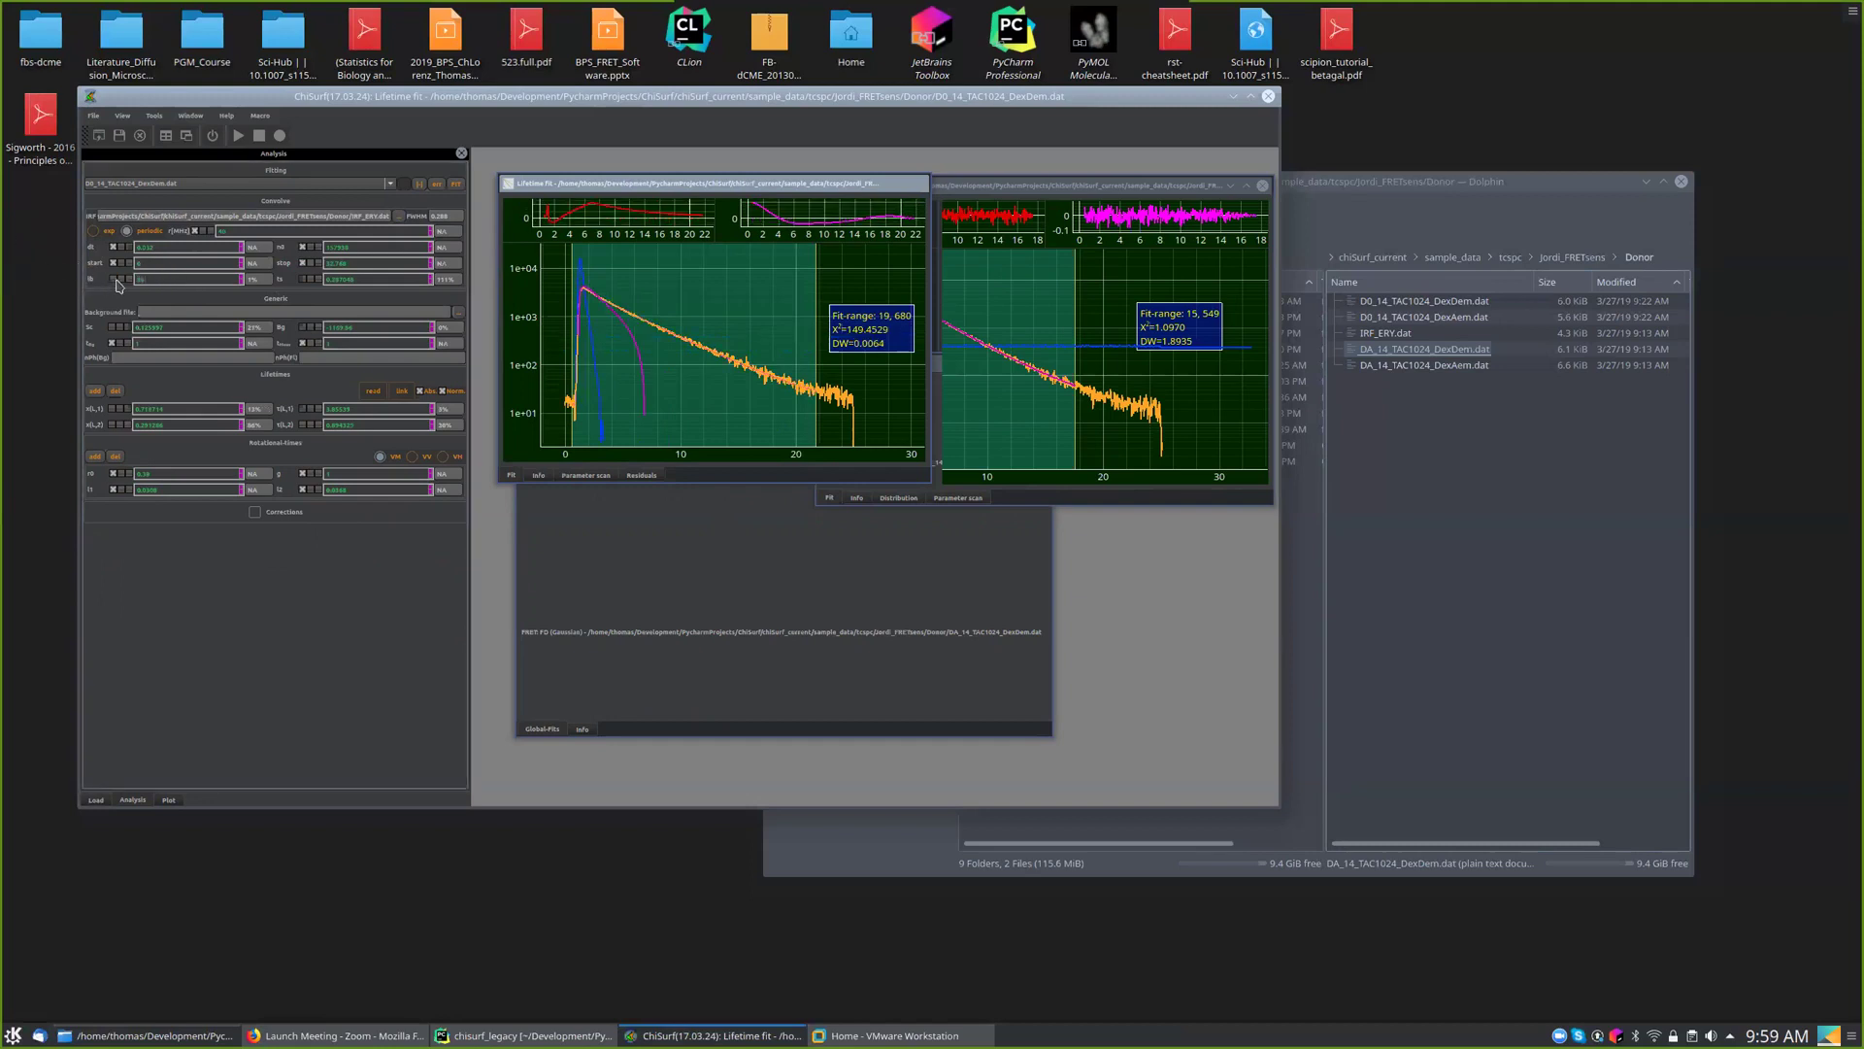
click(458, 183)
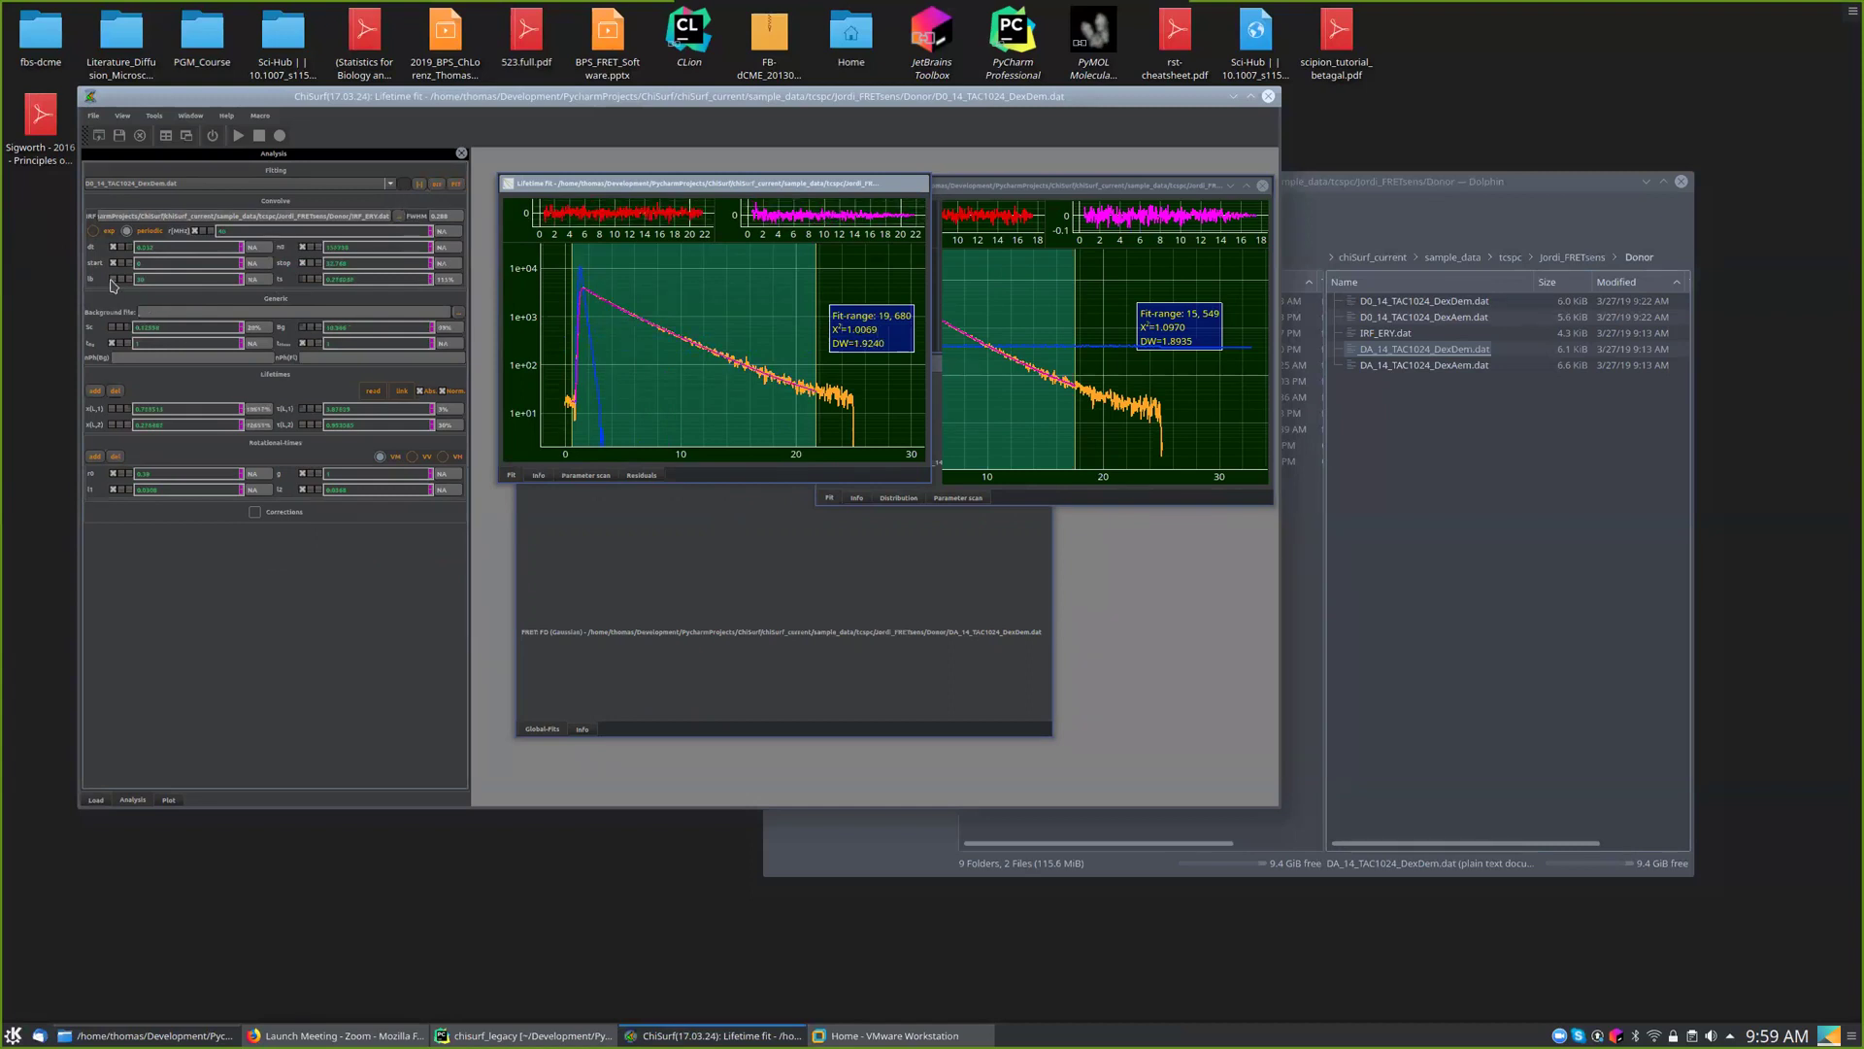
- Refit the FRET: FD (Gaussian) decay and rerun the global fit on both datasets
click(951, 192)
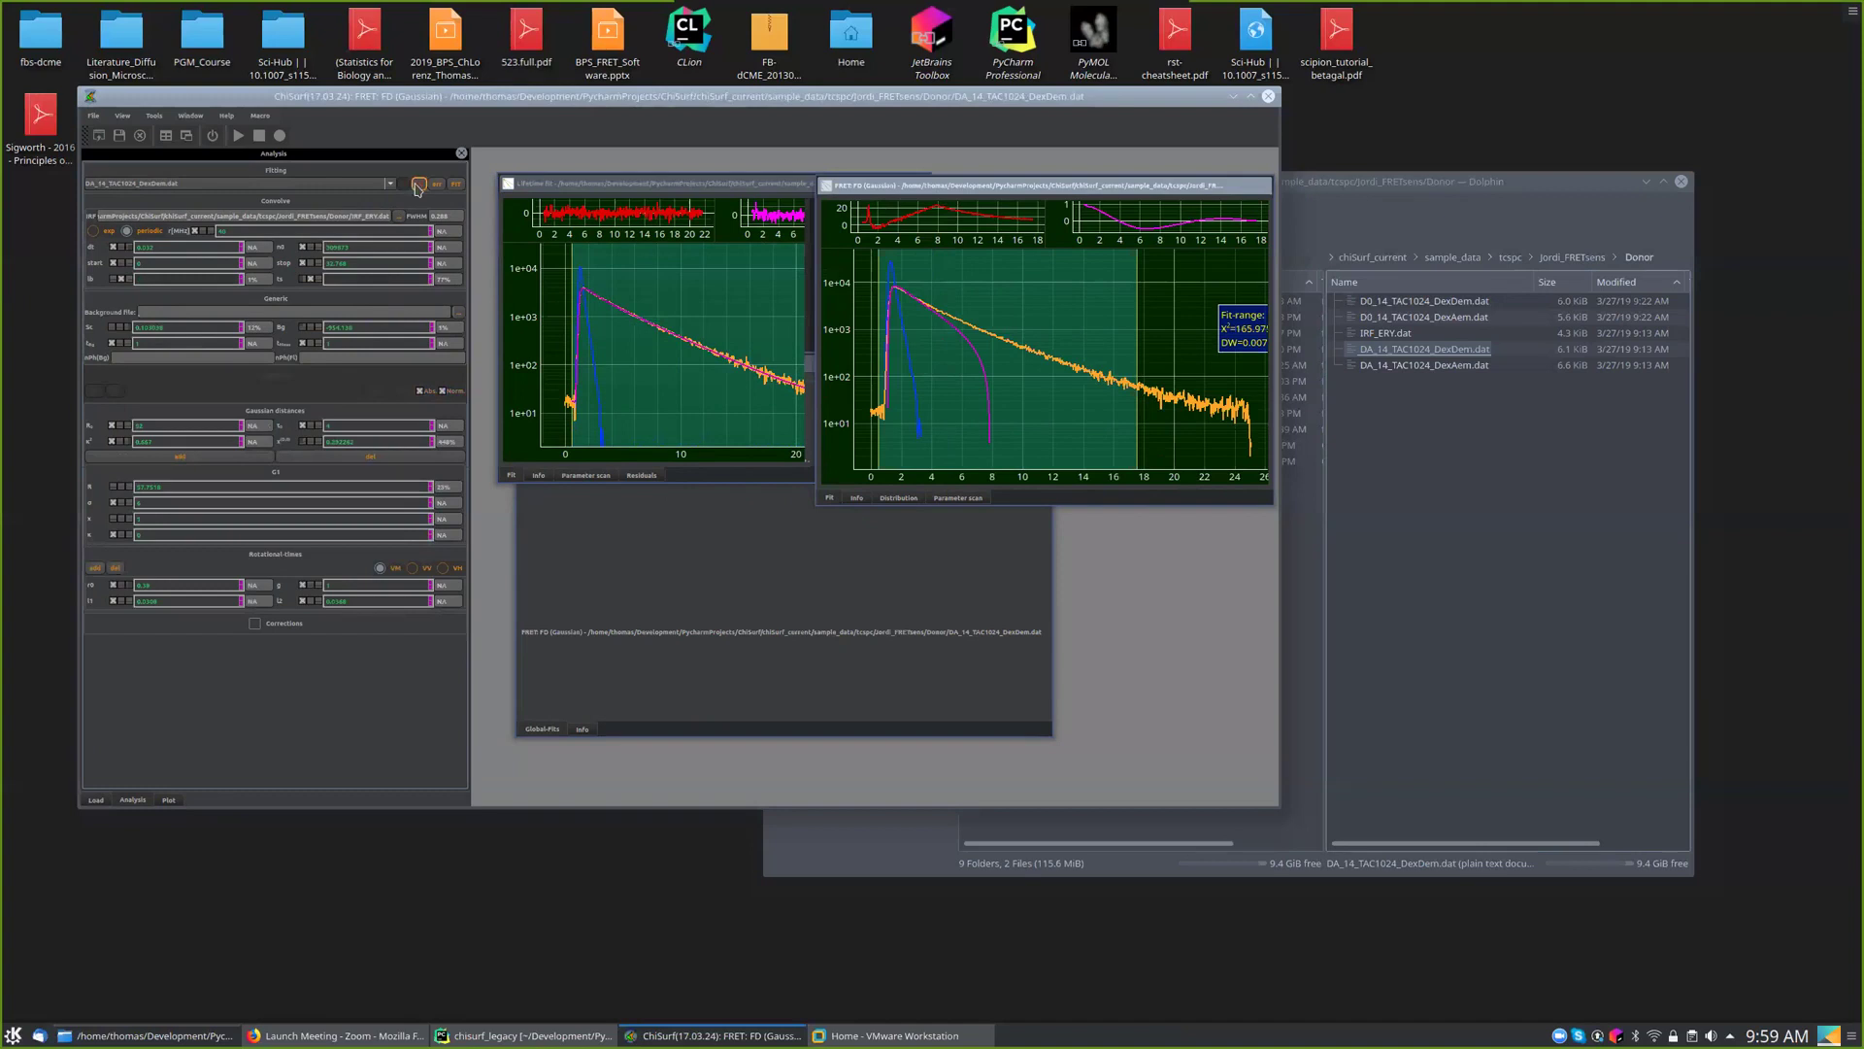
click(456, 184)
click(724, 588)
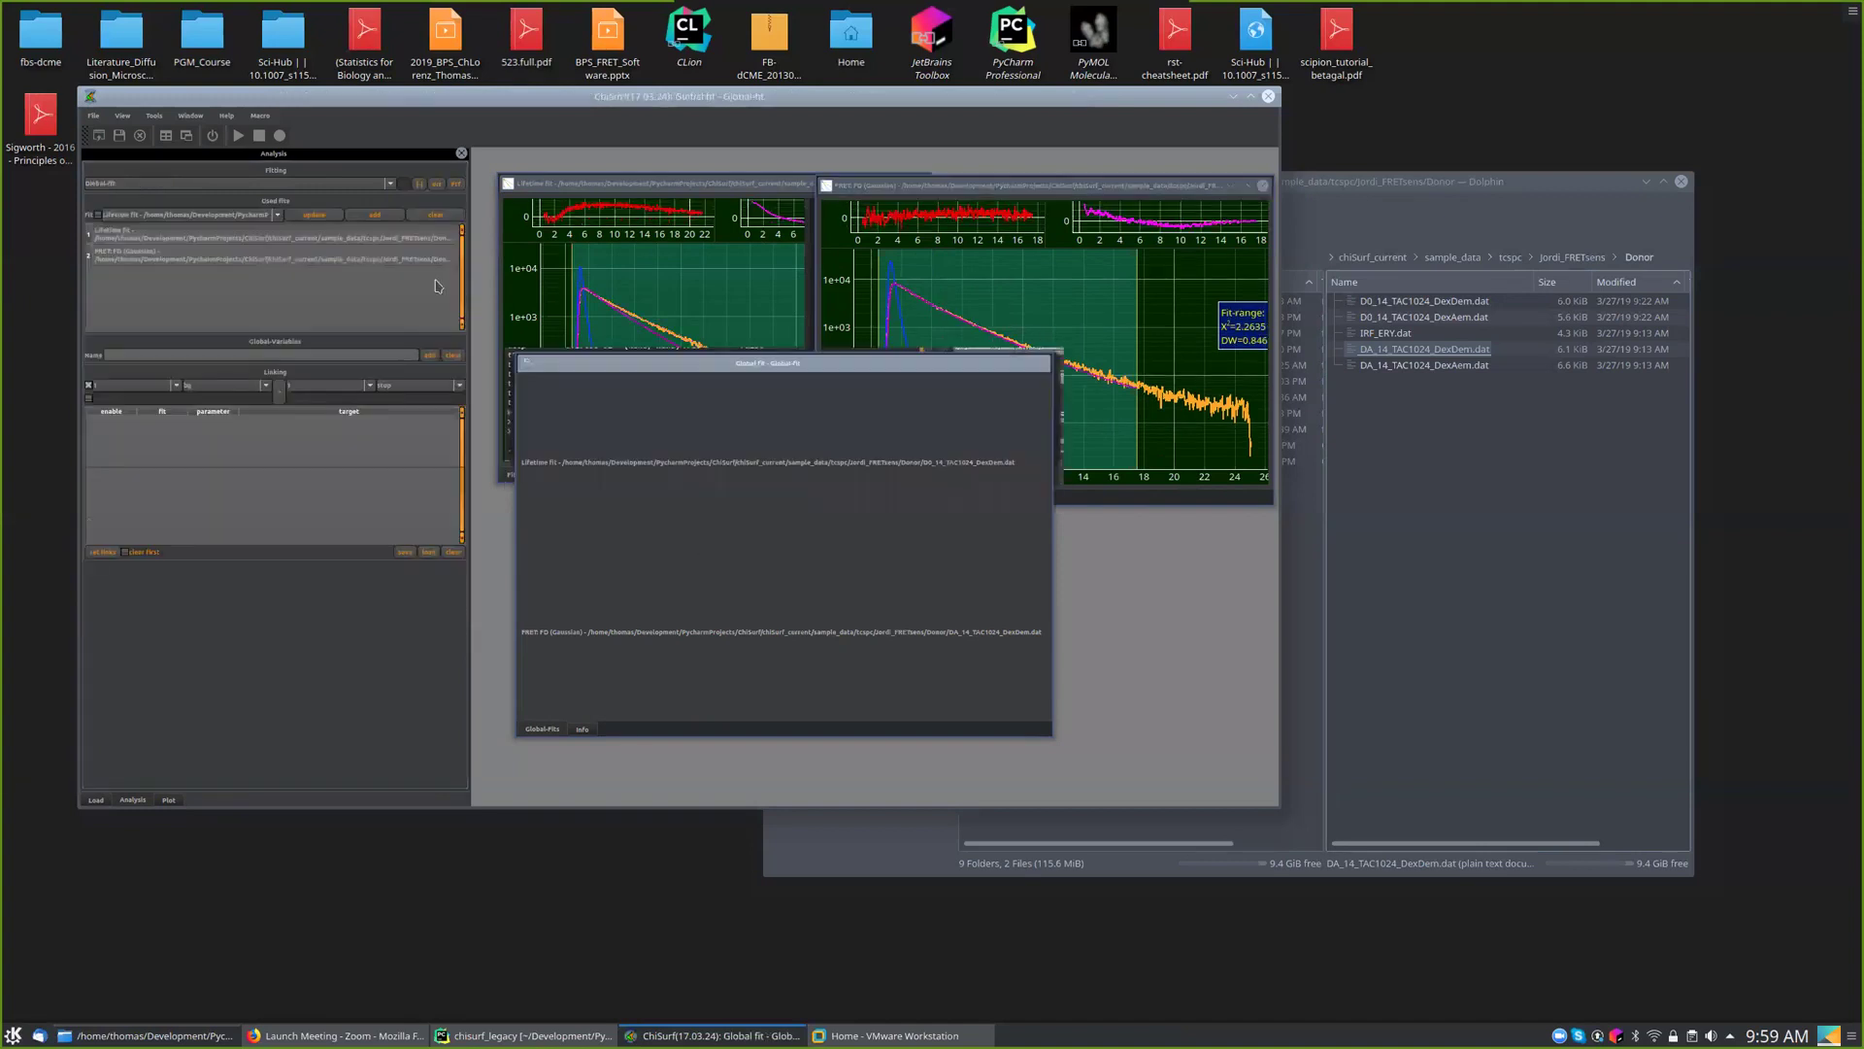
click(456, 184)
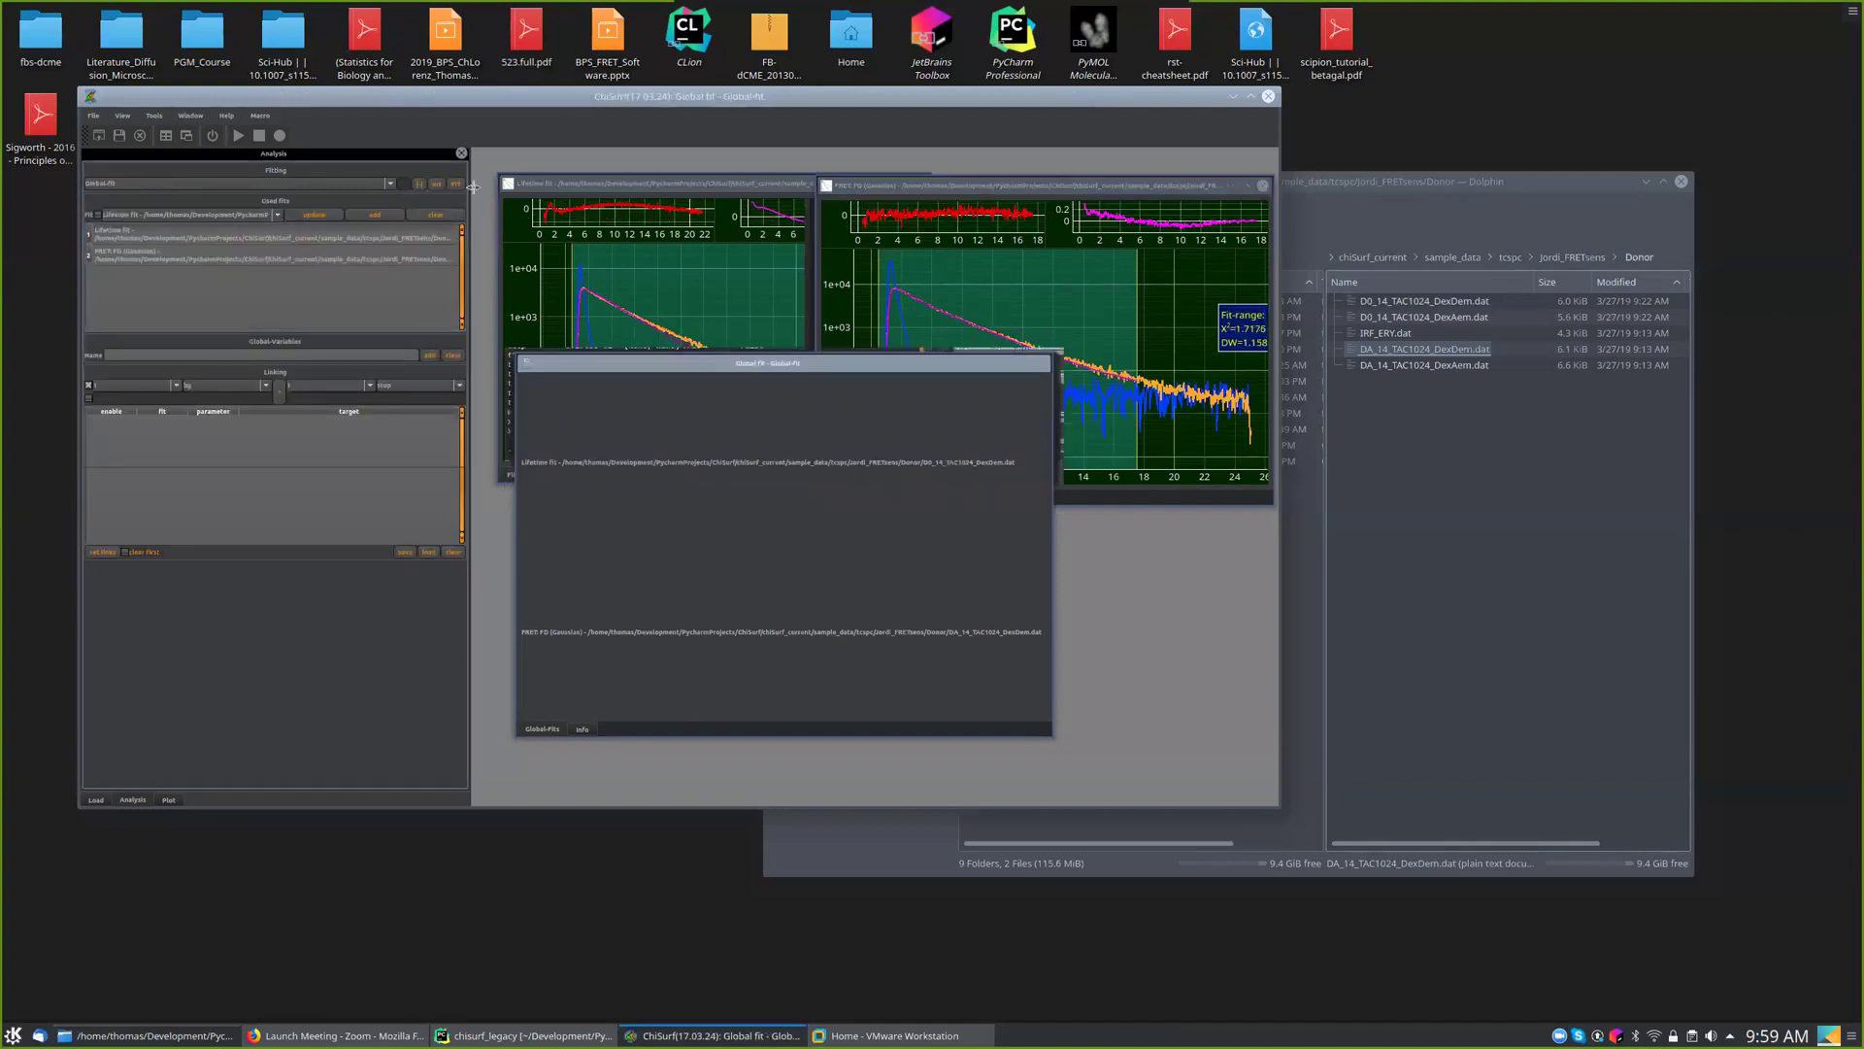
click(424, 236)
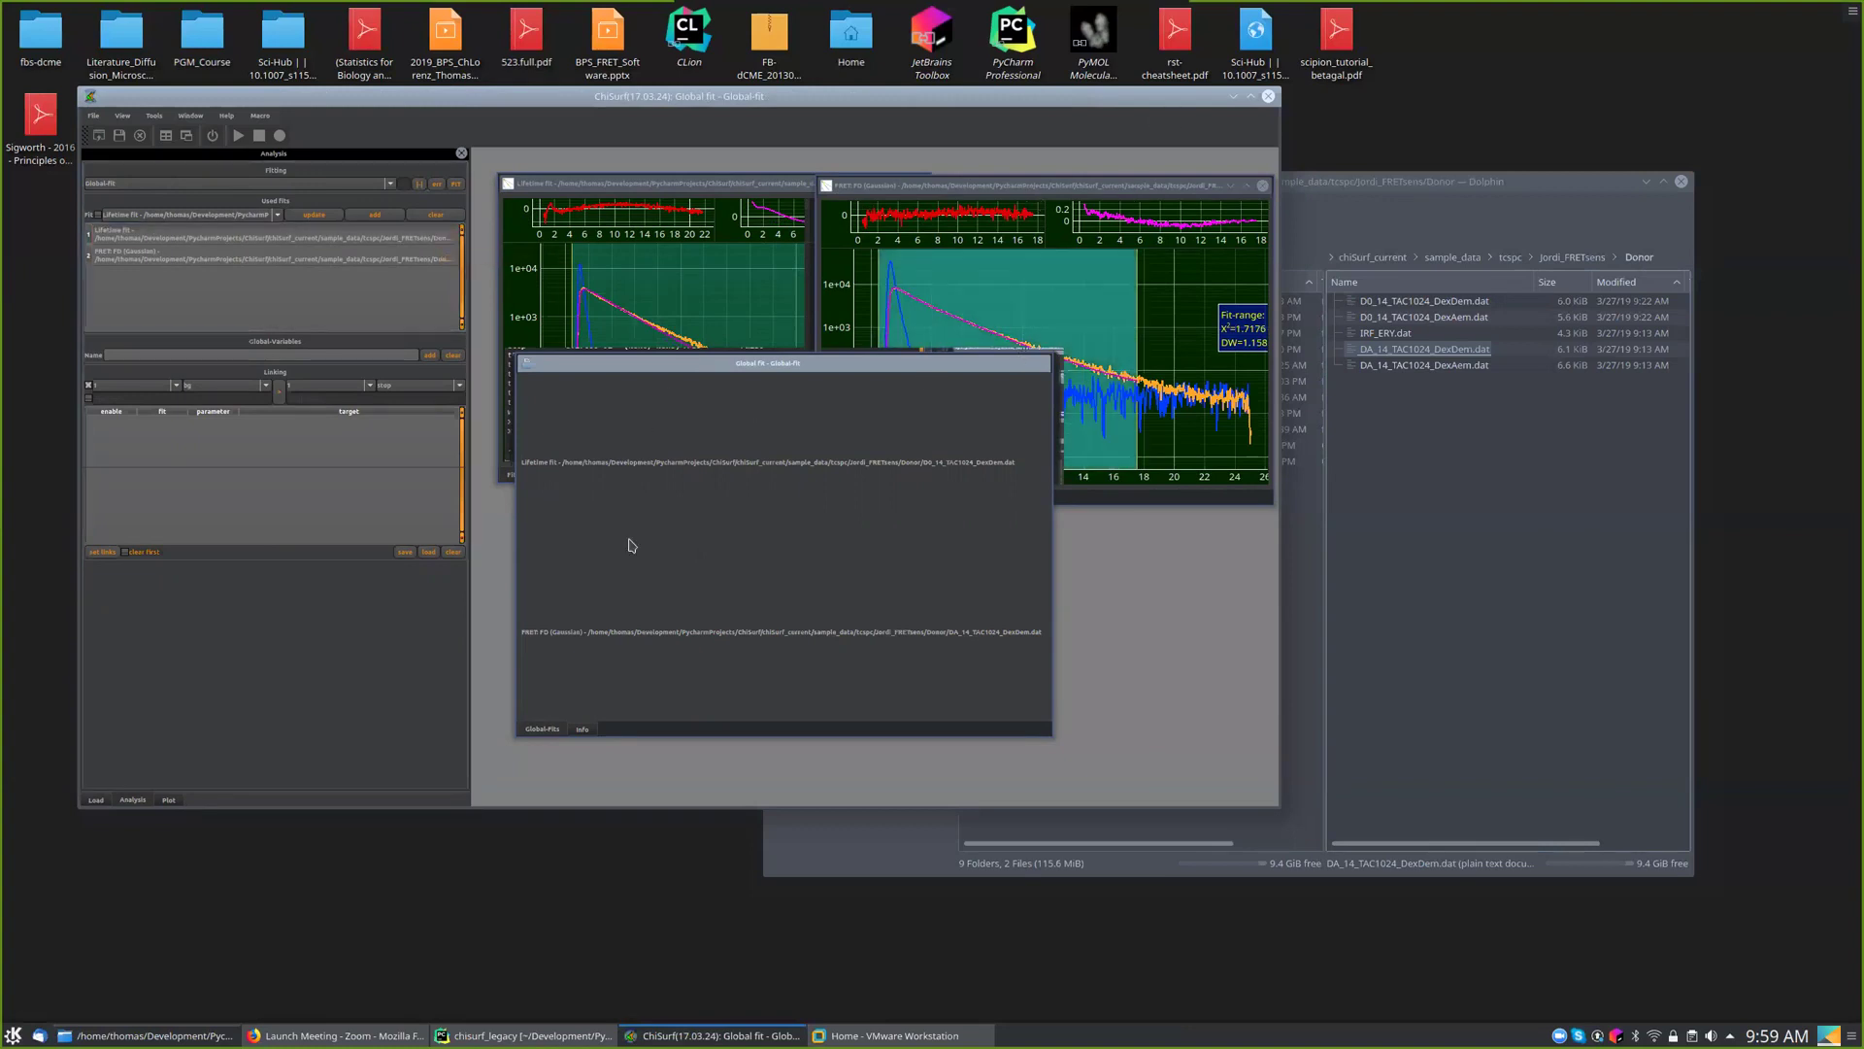
- Close the donor-only Lifetime fit, the global fit and the FRET: FD (Gaussian) fit
click(641, 184)
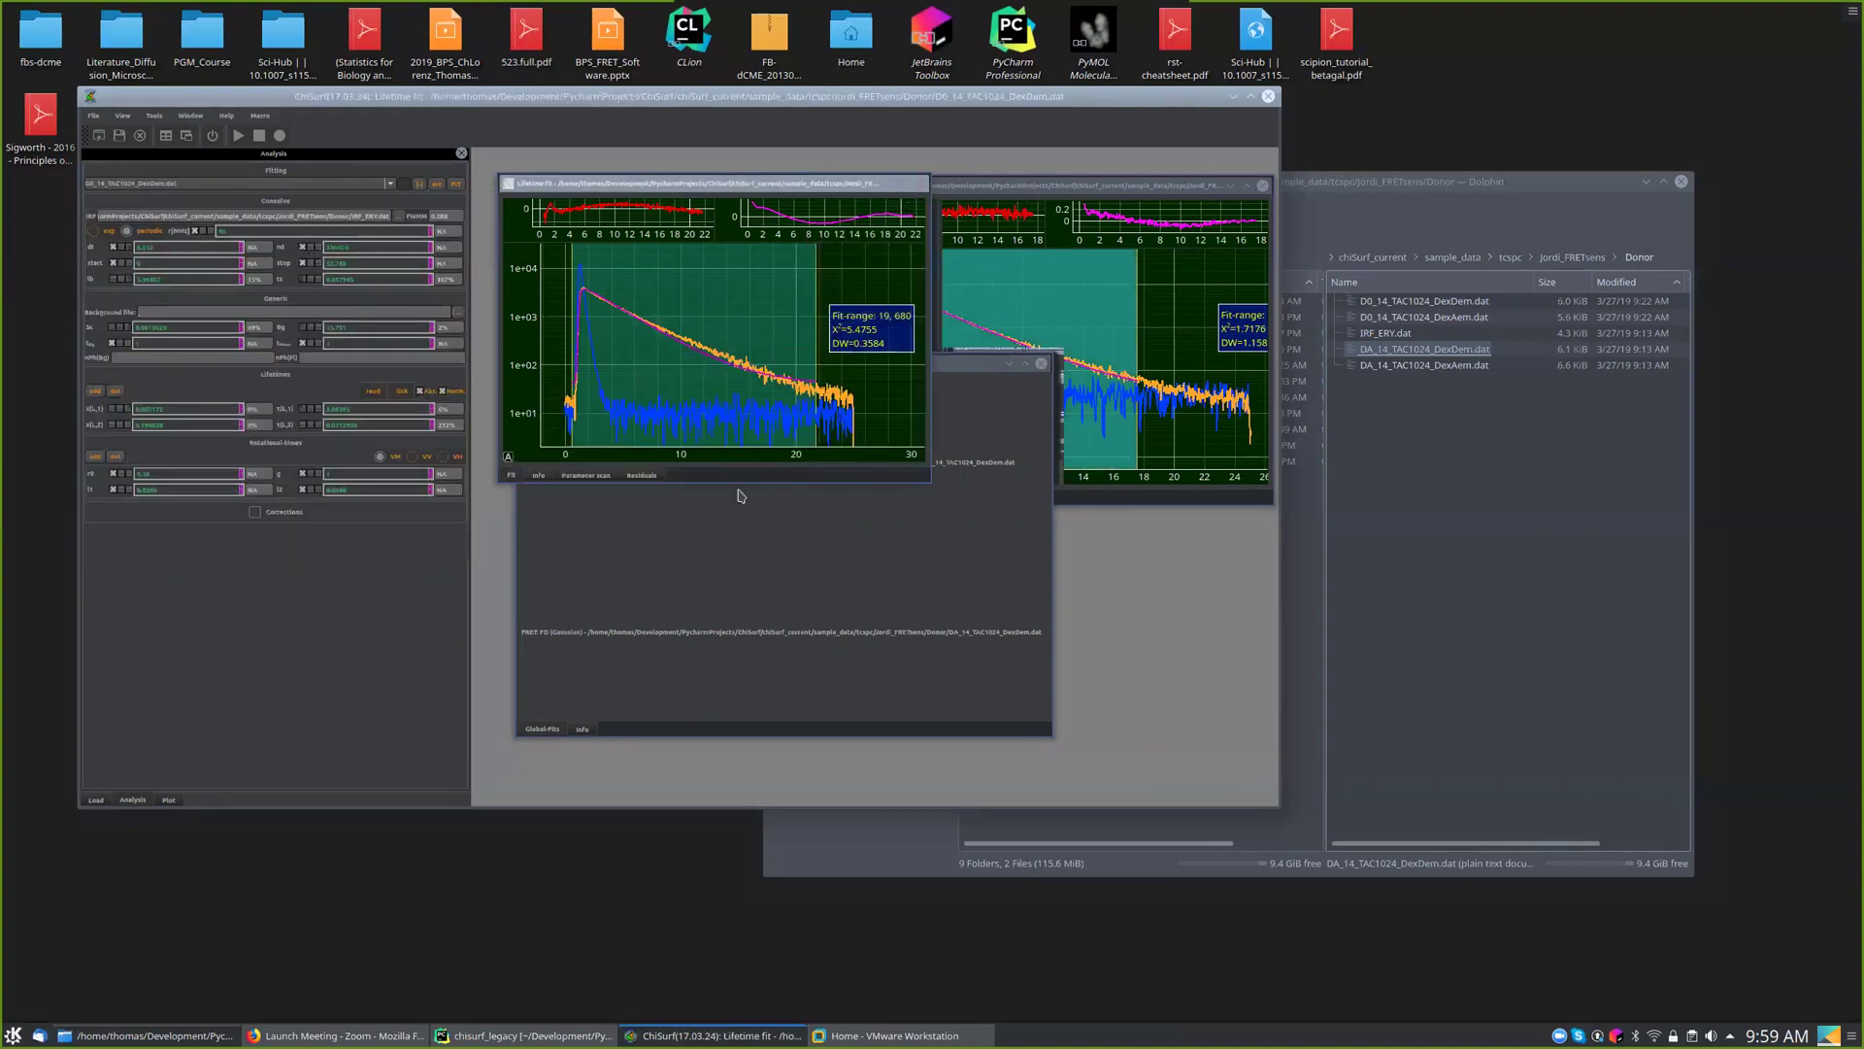
right_click(549, 186)
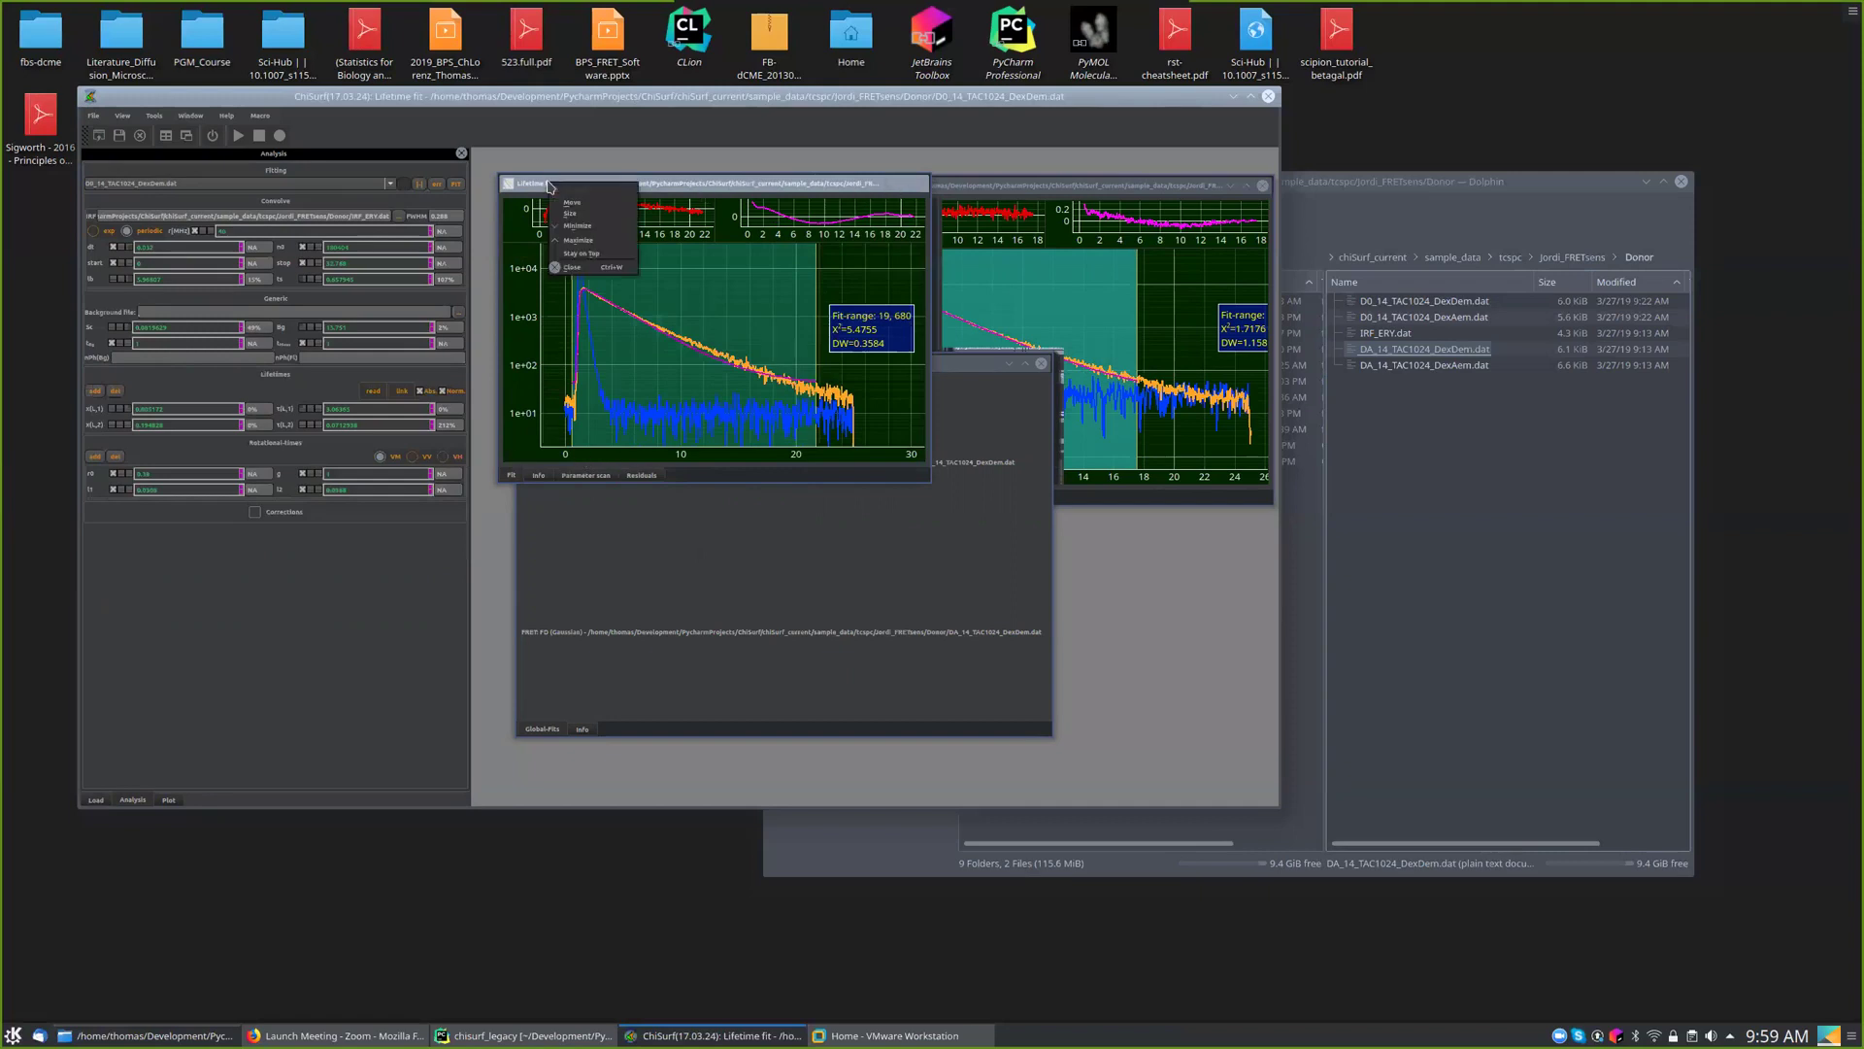
click(583, 273)
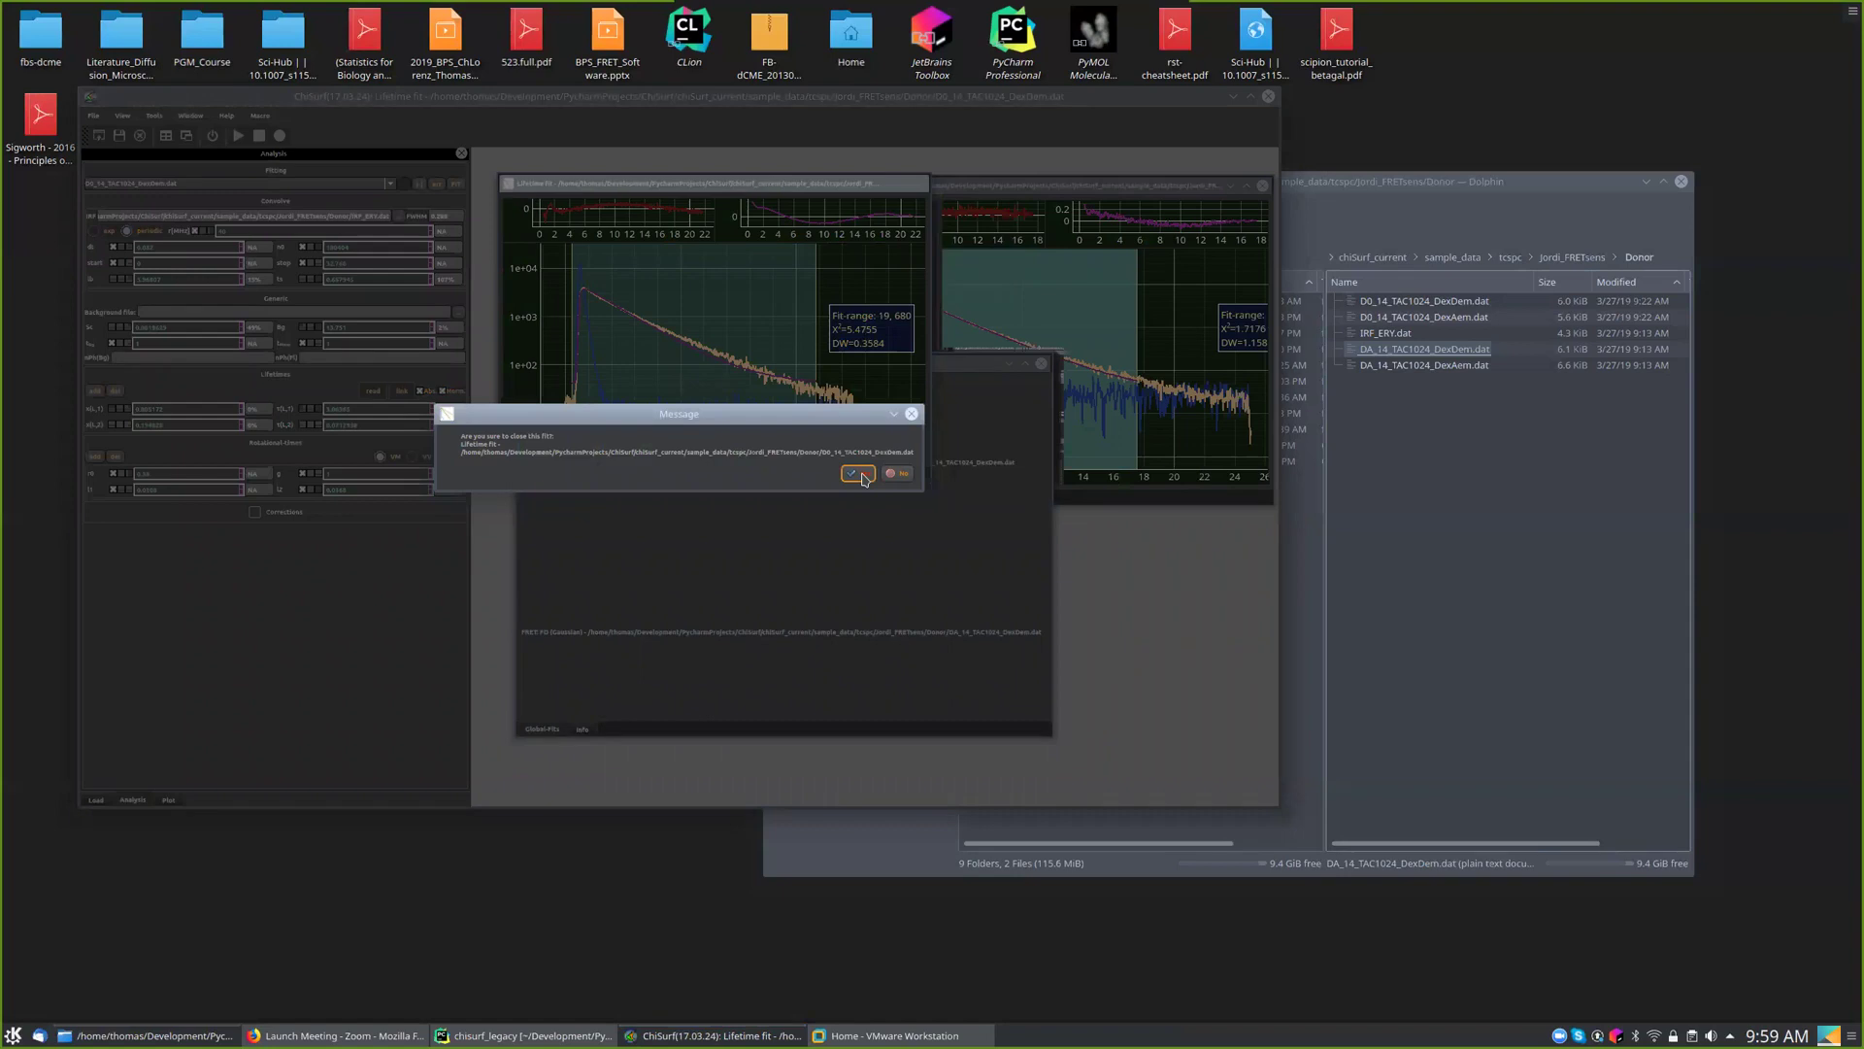
click(858, 473)
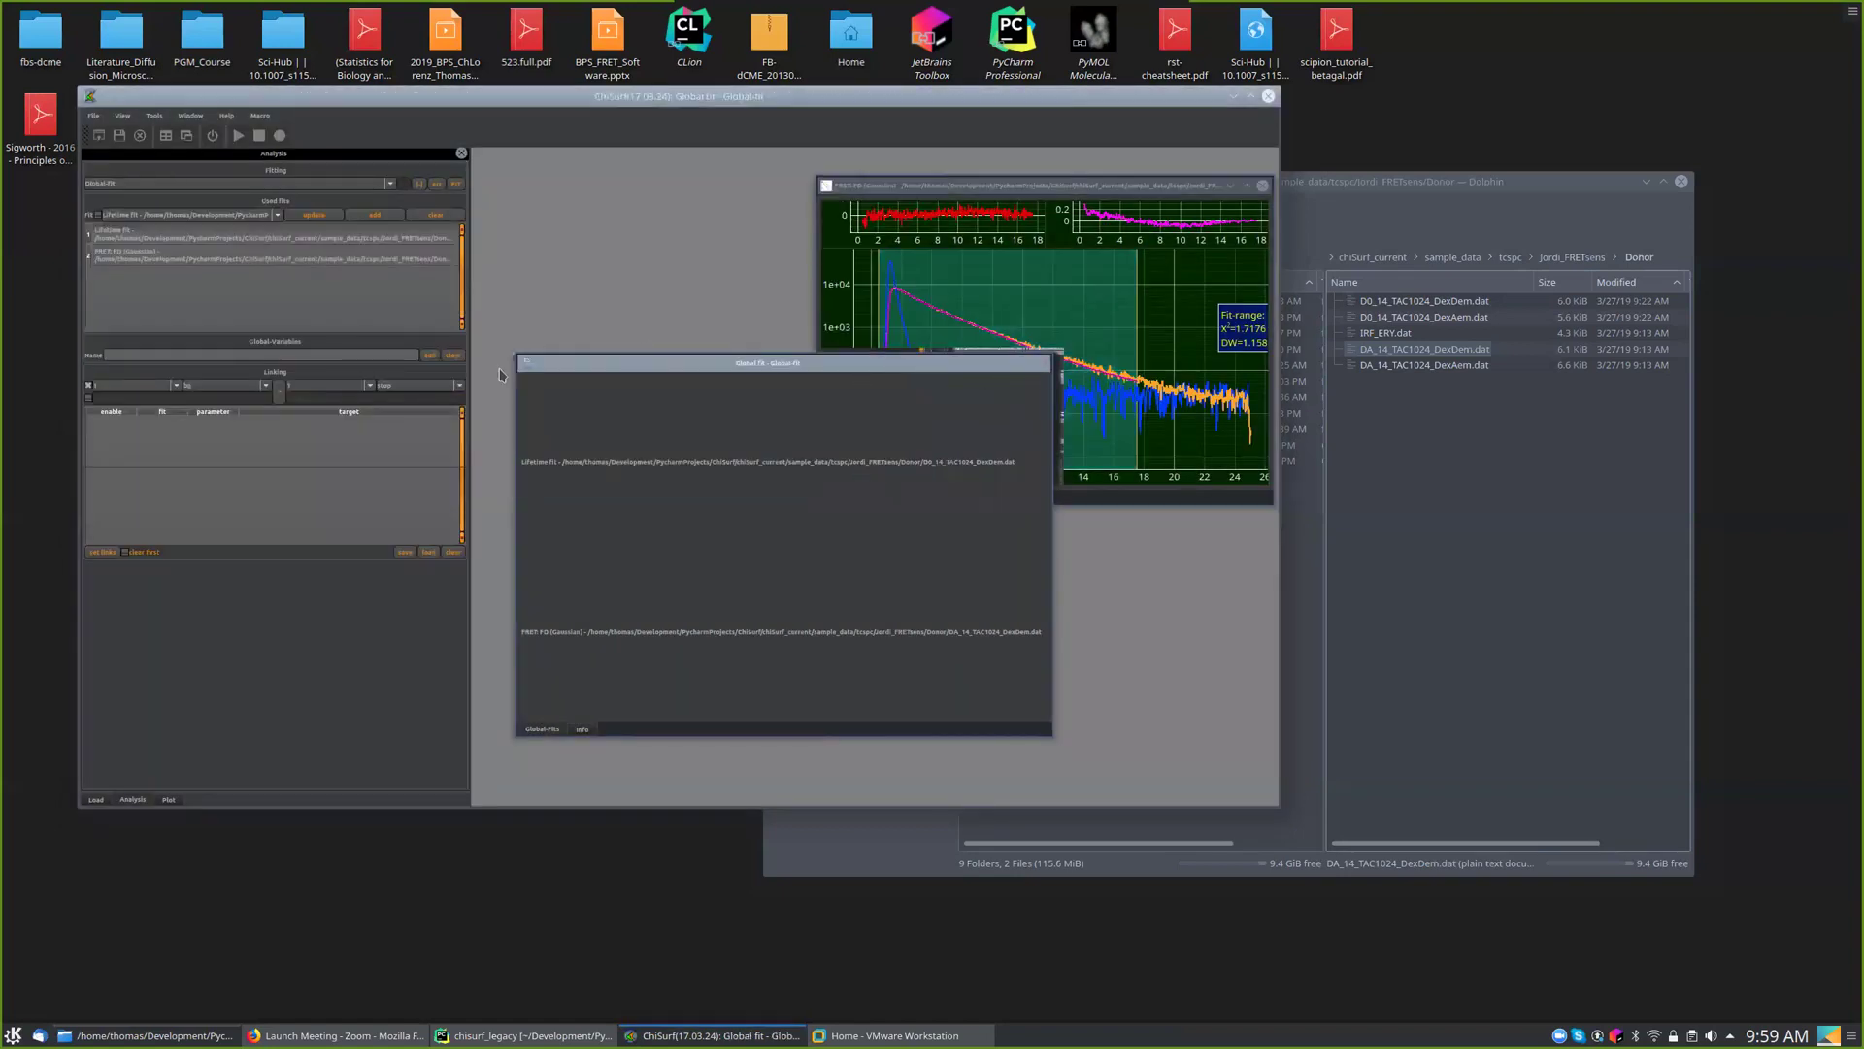
right_click(558, 362)
click(602, 445)
click(669, 467)
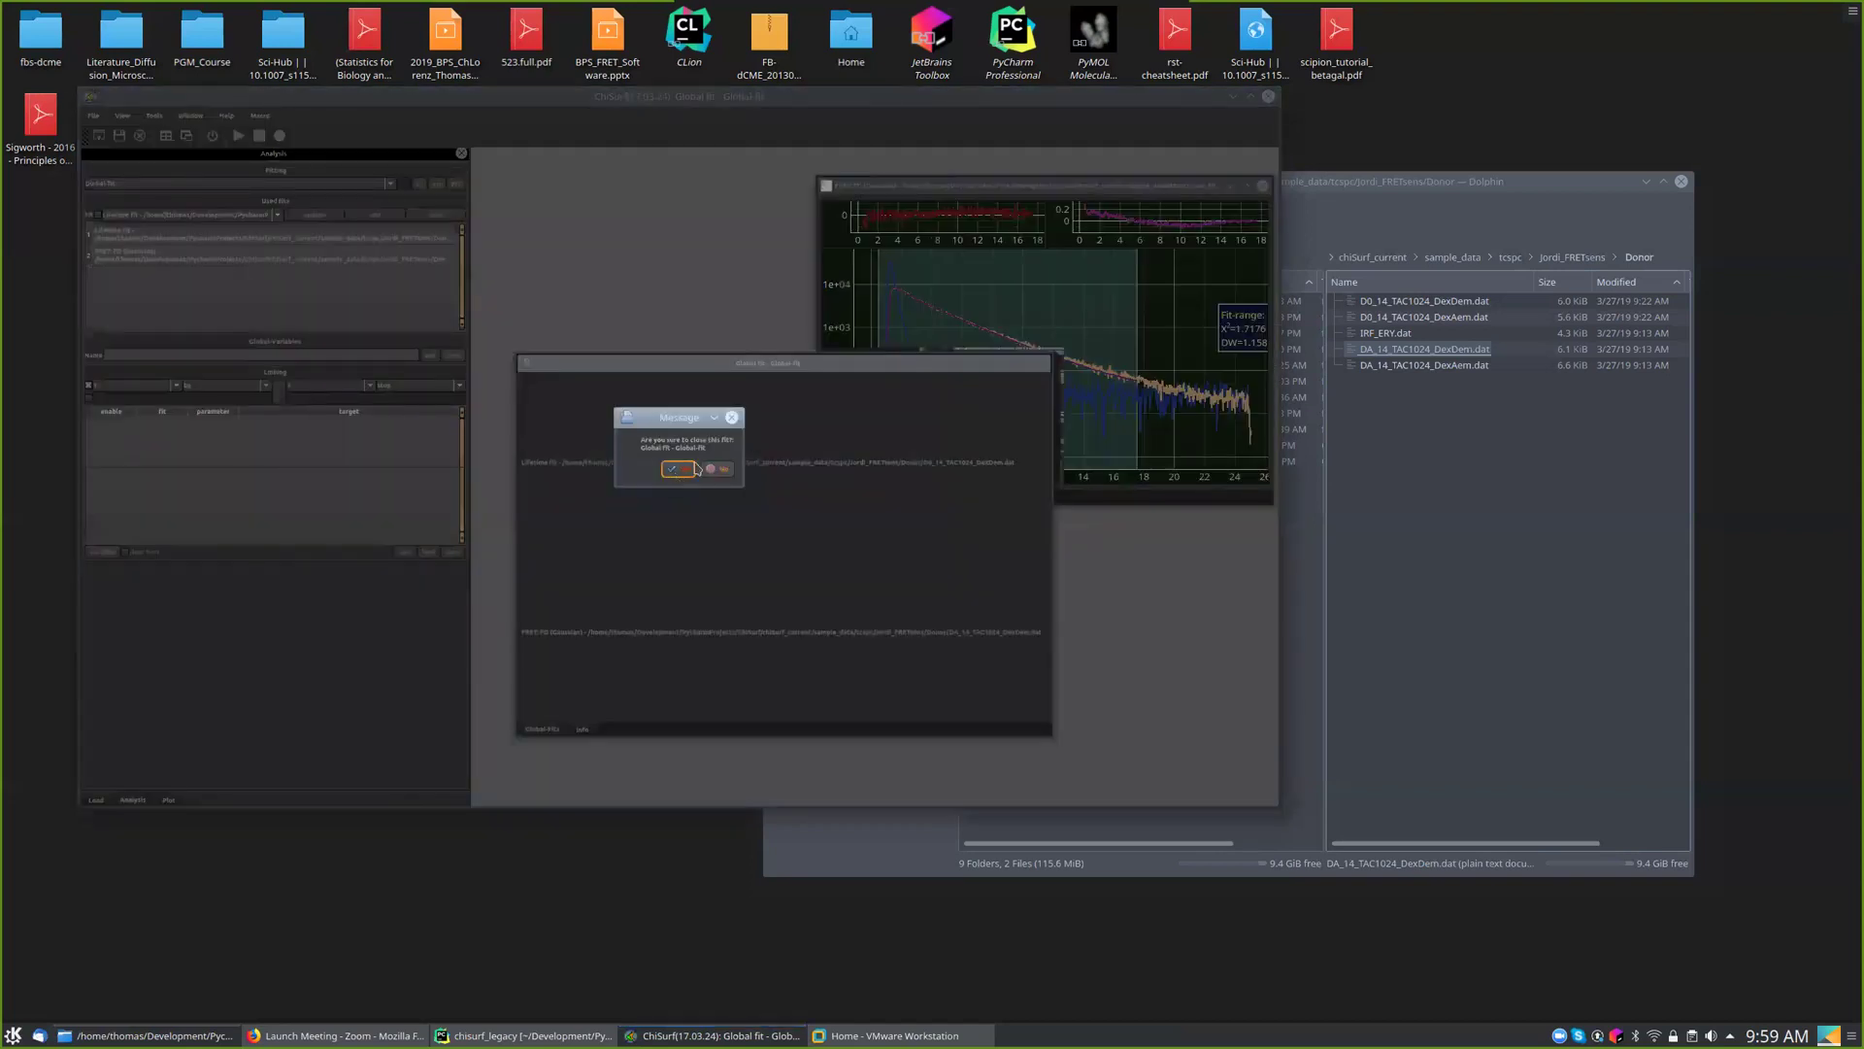
right_click(957, 188)
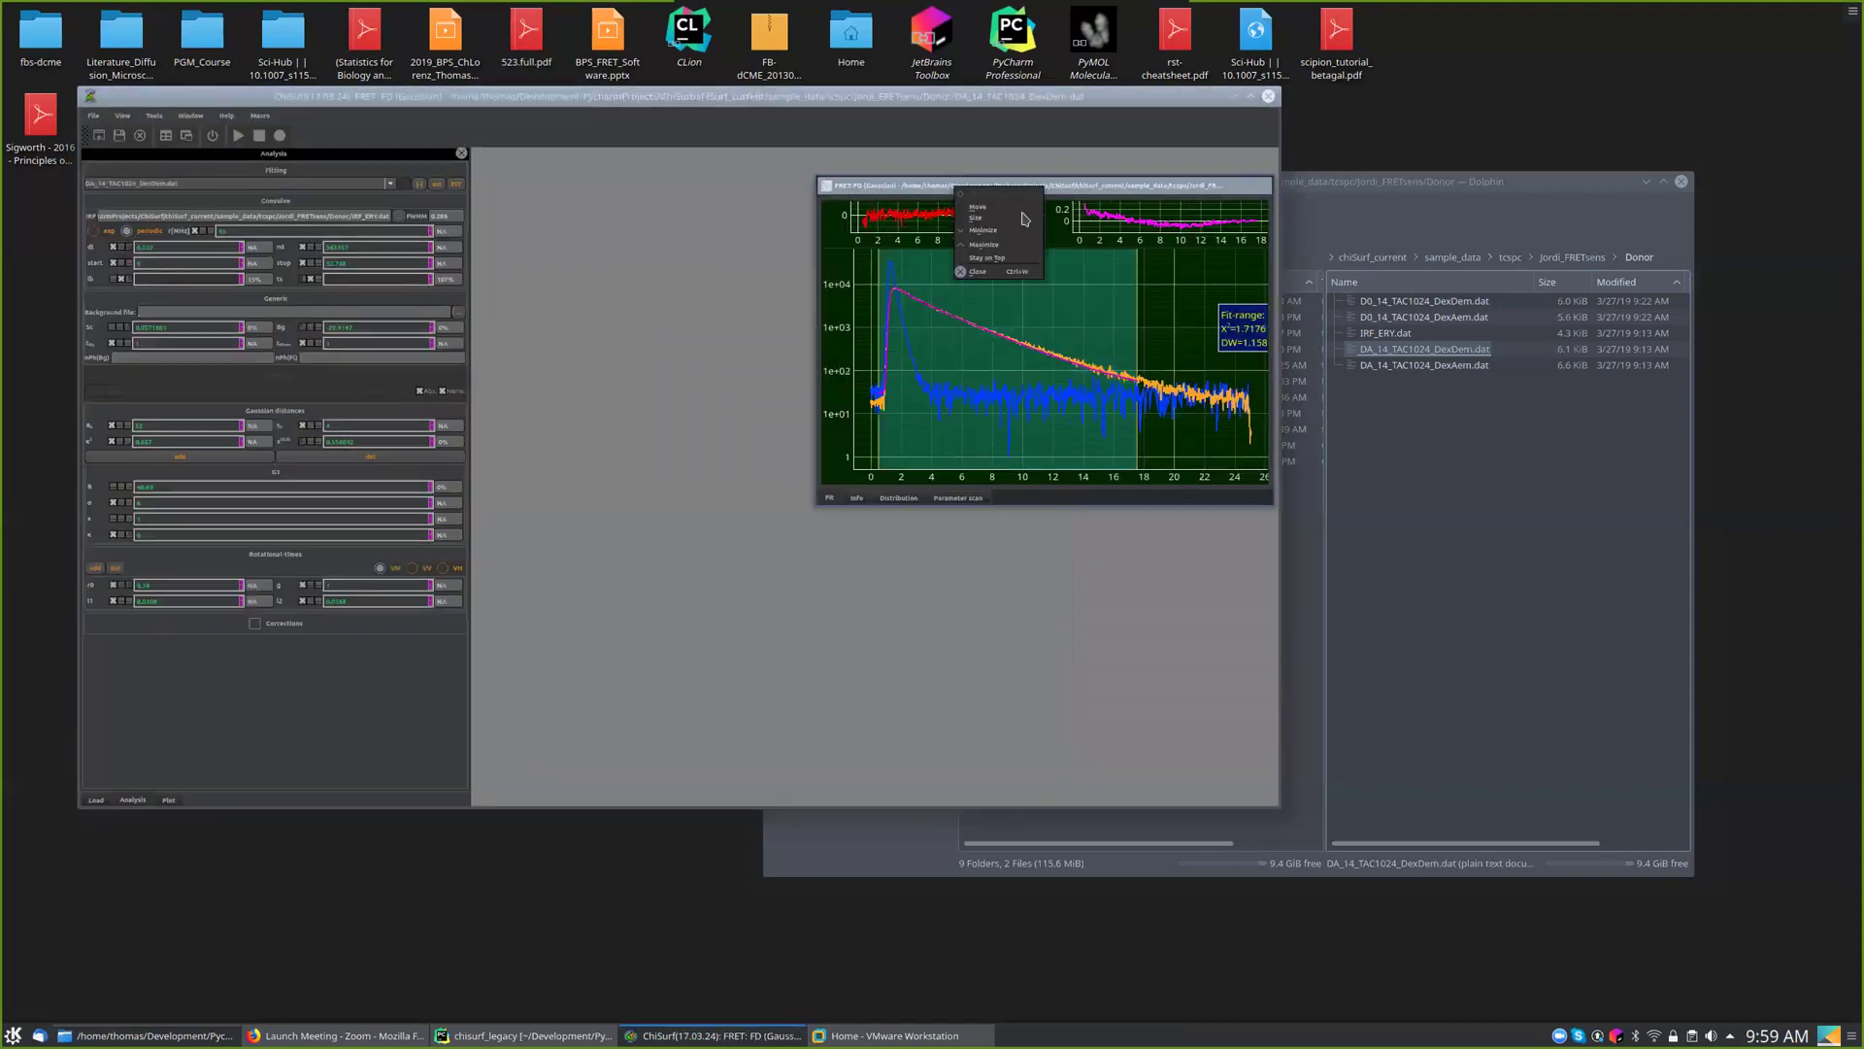
click(980, 270)
click(857, 472)
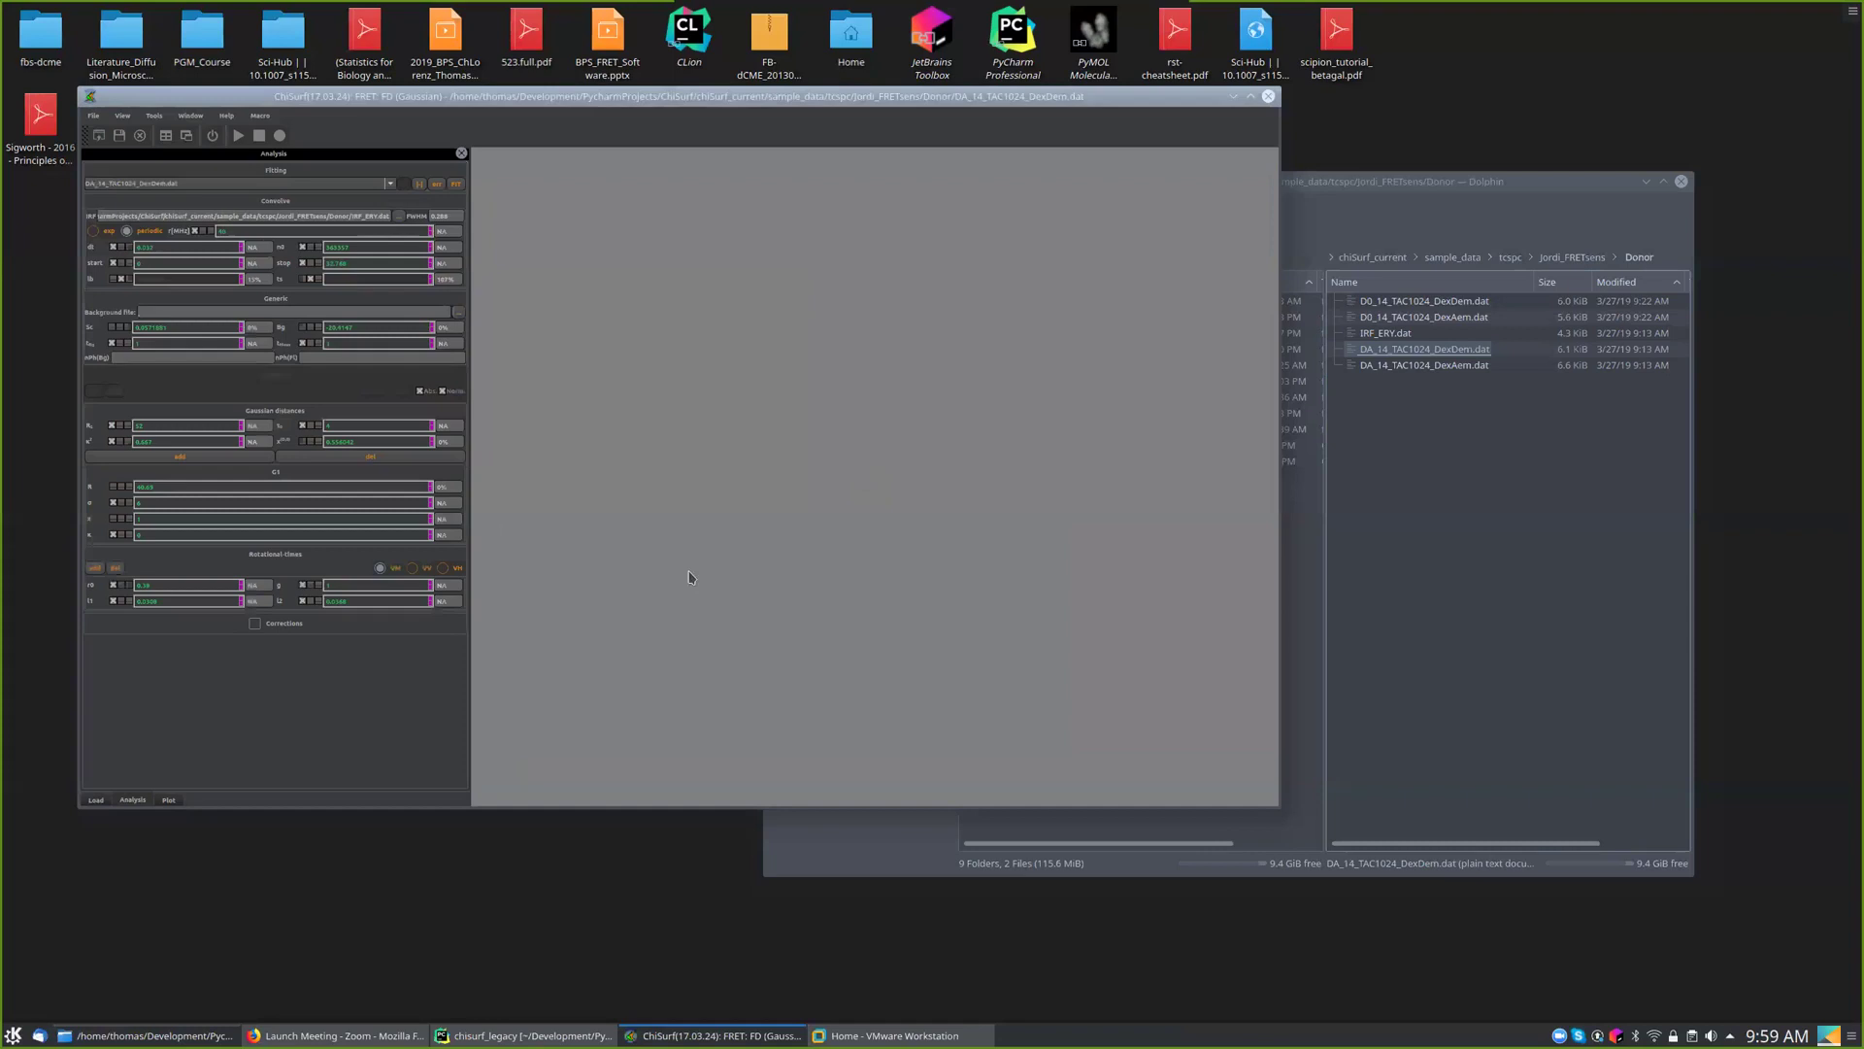
- Add a Lifetime fit for the D0_14_TAC1024_DexDem.dat dataset and assign IRF_ERY.dat as its IRF
click(101, 799)
click(294, 342)
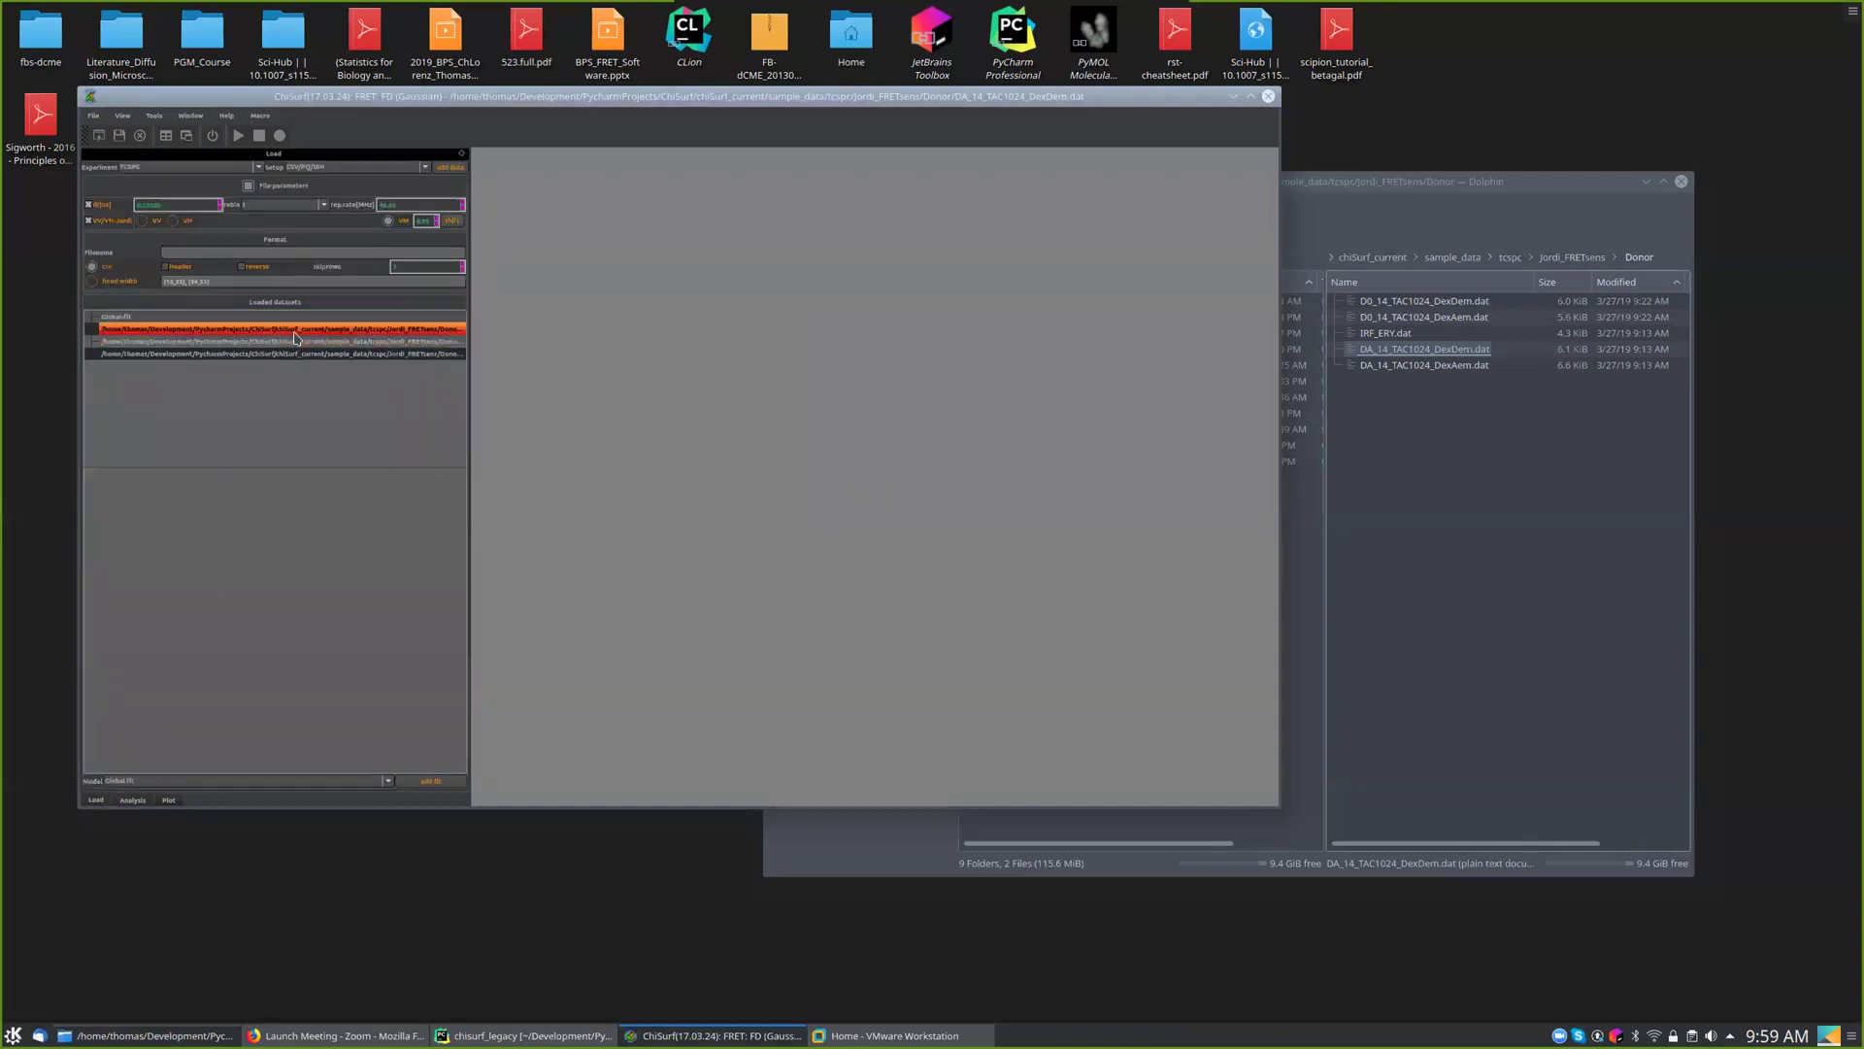
click(434, 783)
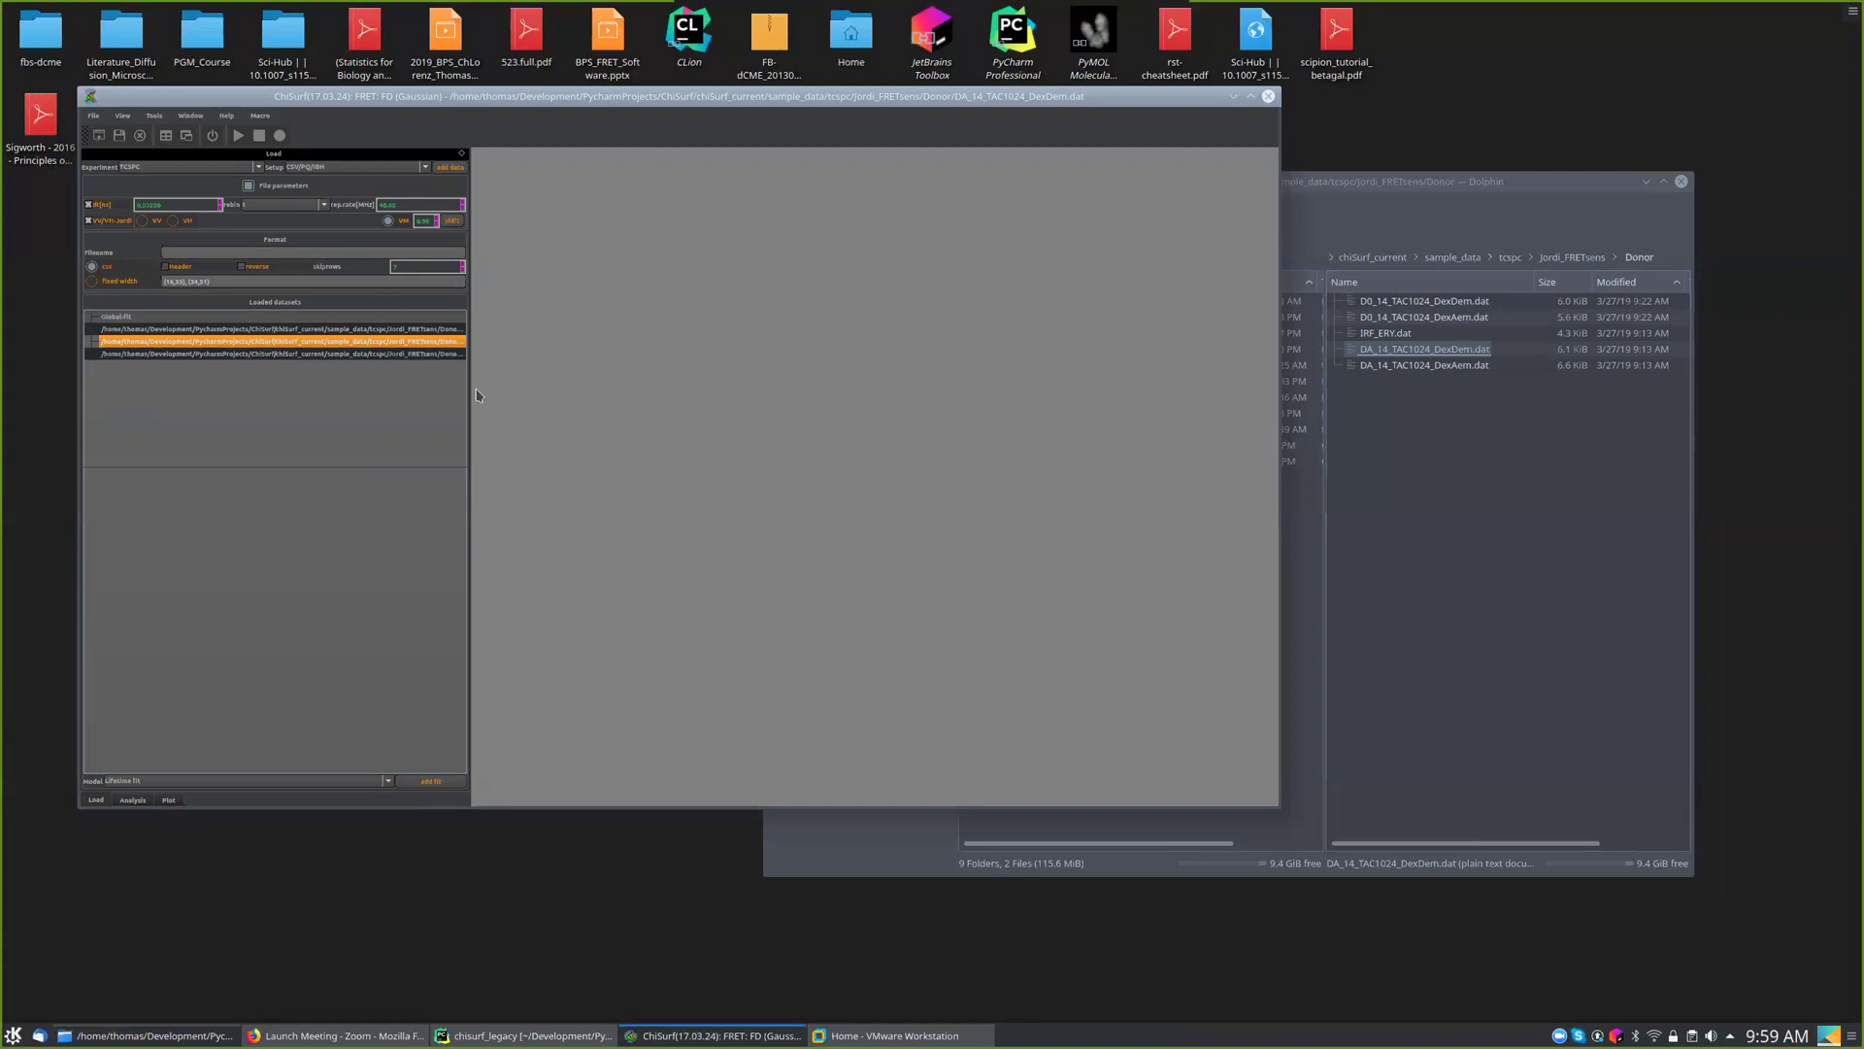
drag(470, 388, 723, 417)
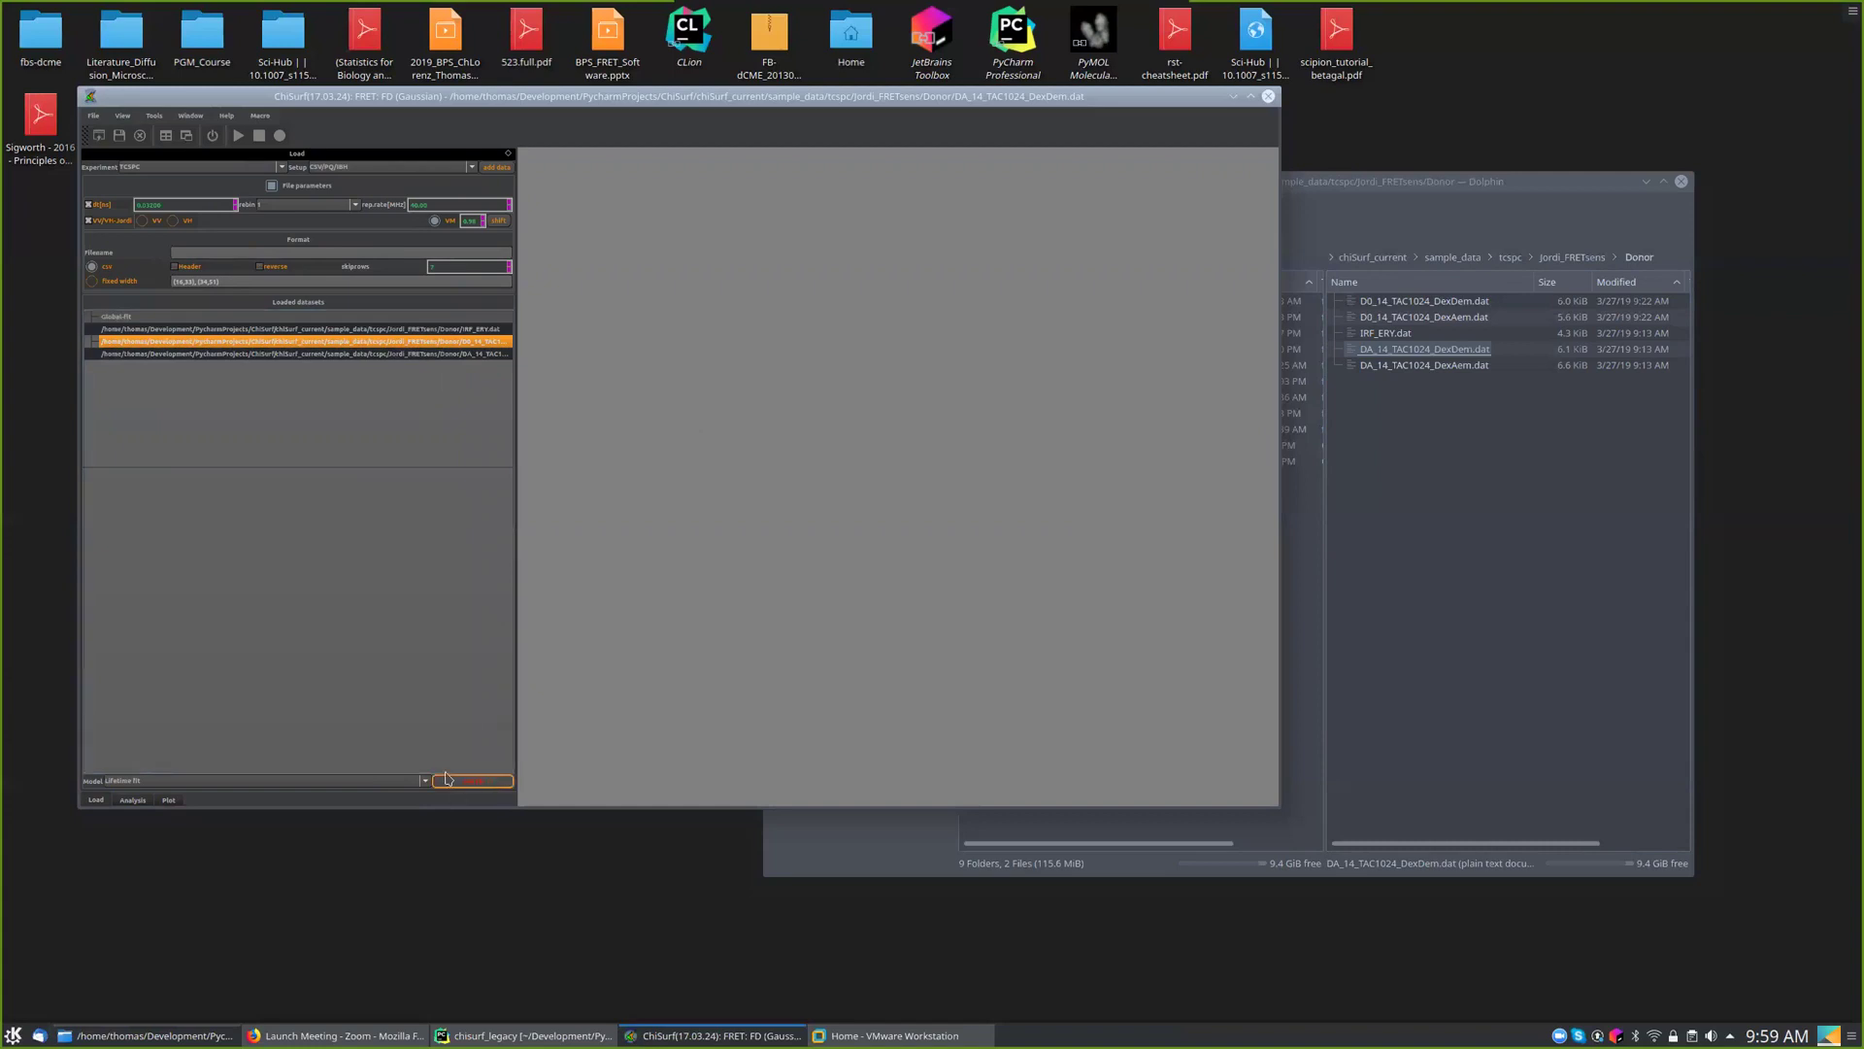
click(128, 802)
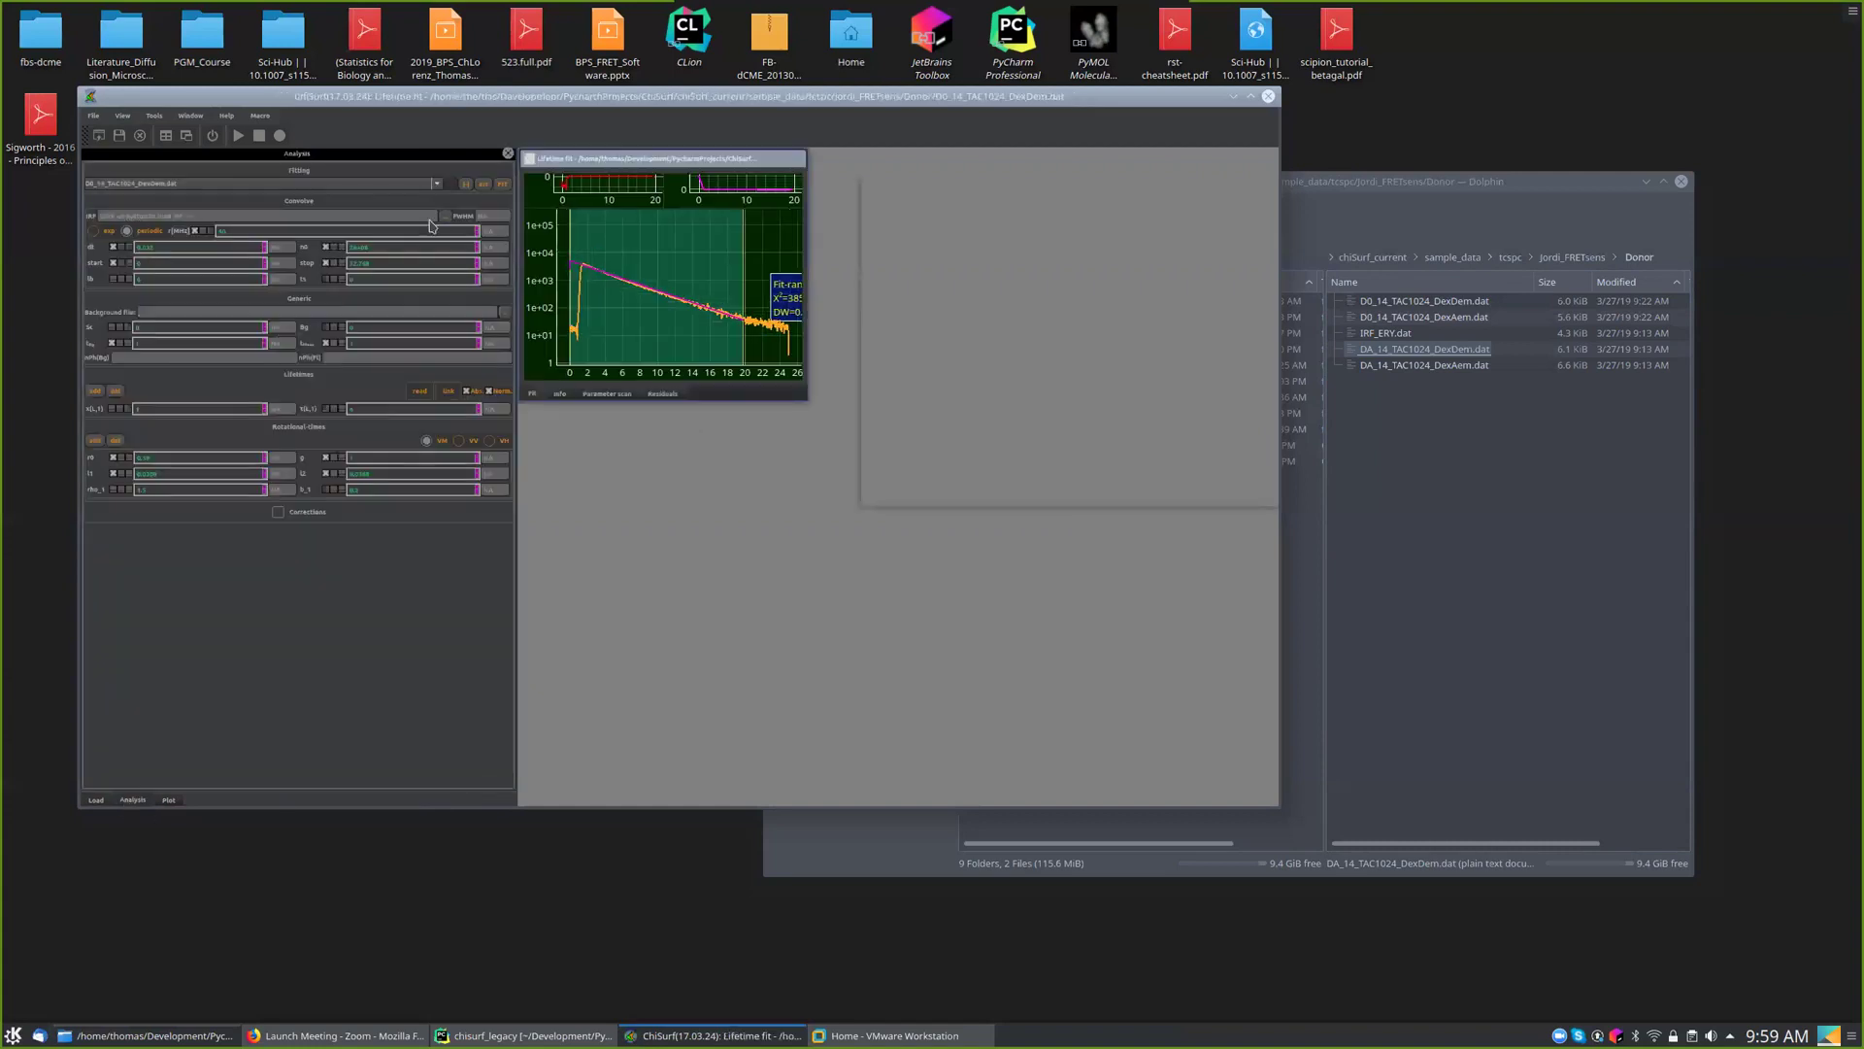
double_click(1363, 29)
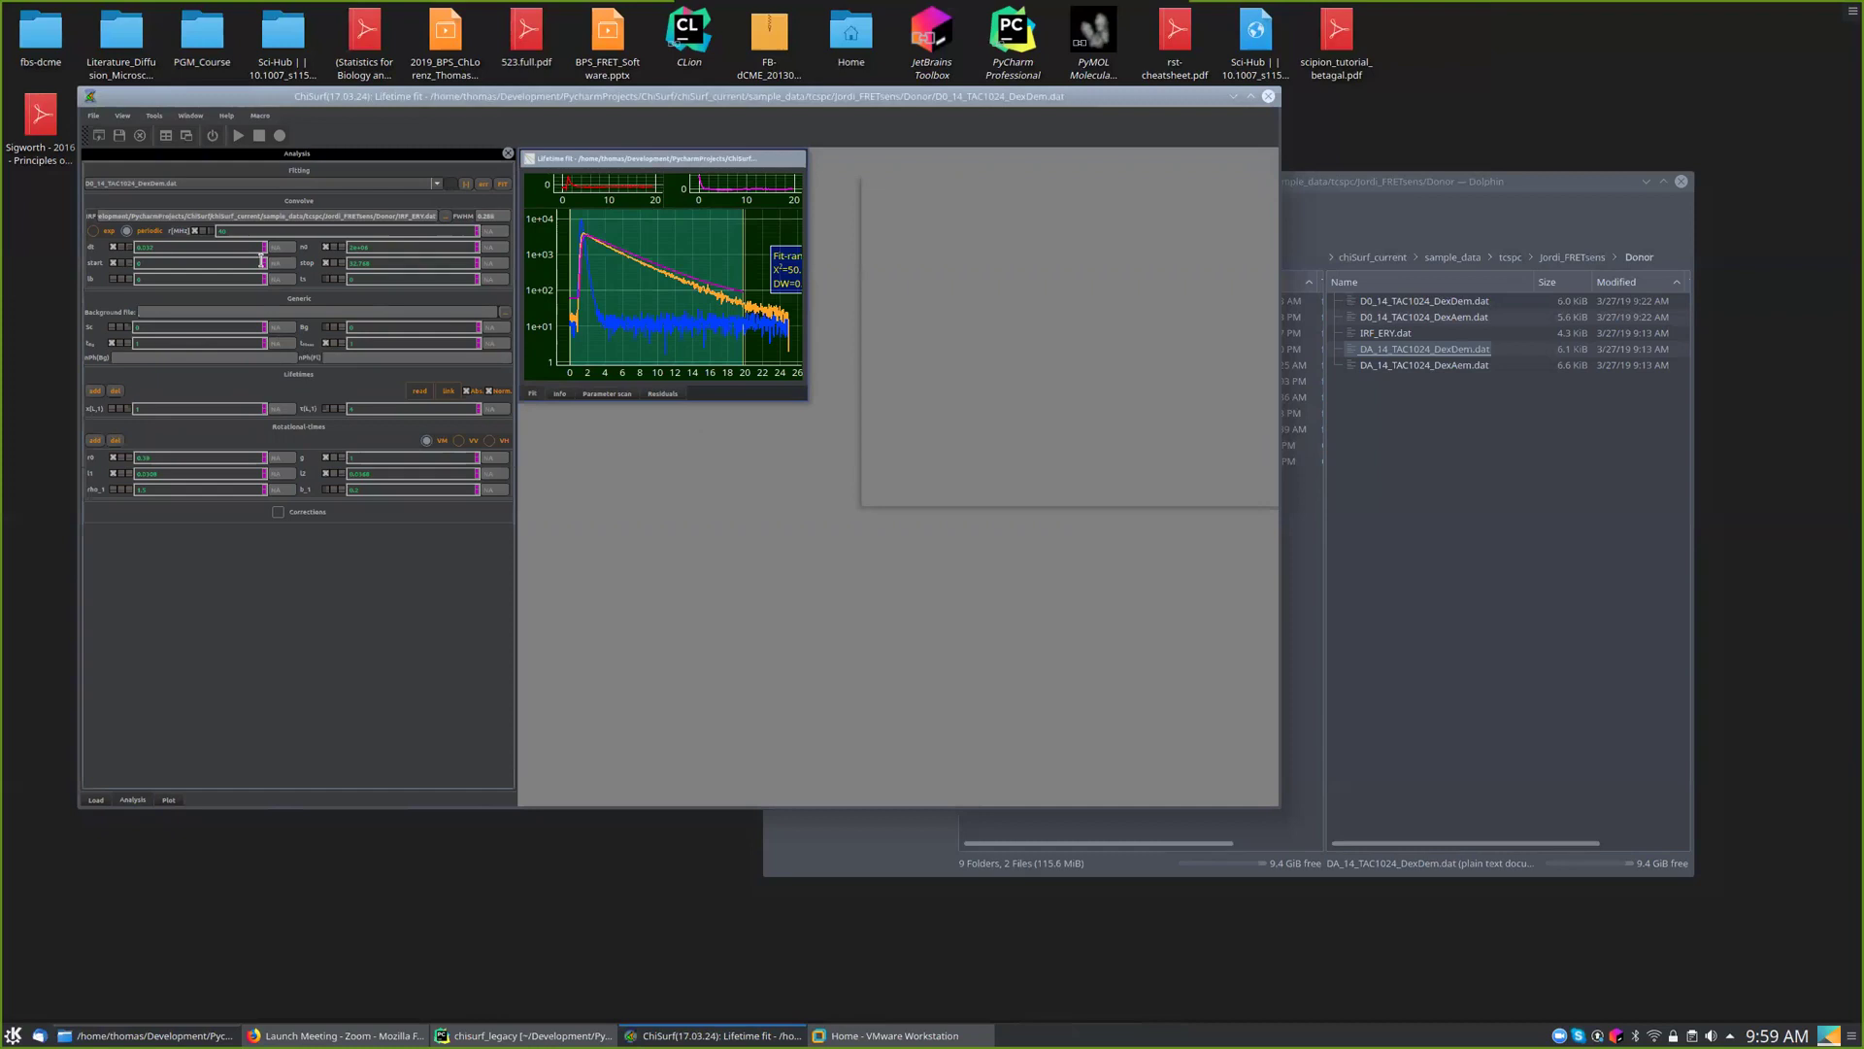
- Configure the D0_14_TAC1024_DexDem.dat lifetime fit with two lifetimes and no rotational time component, and run the fit
click(94, 390)
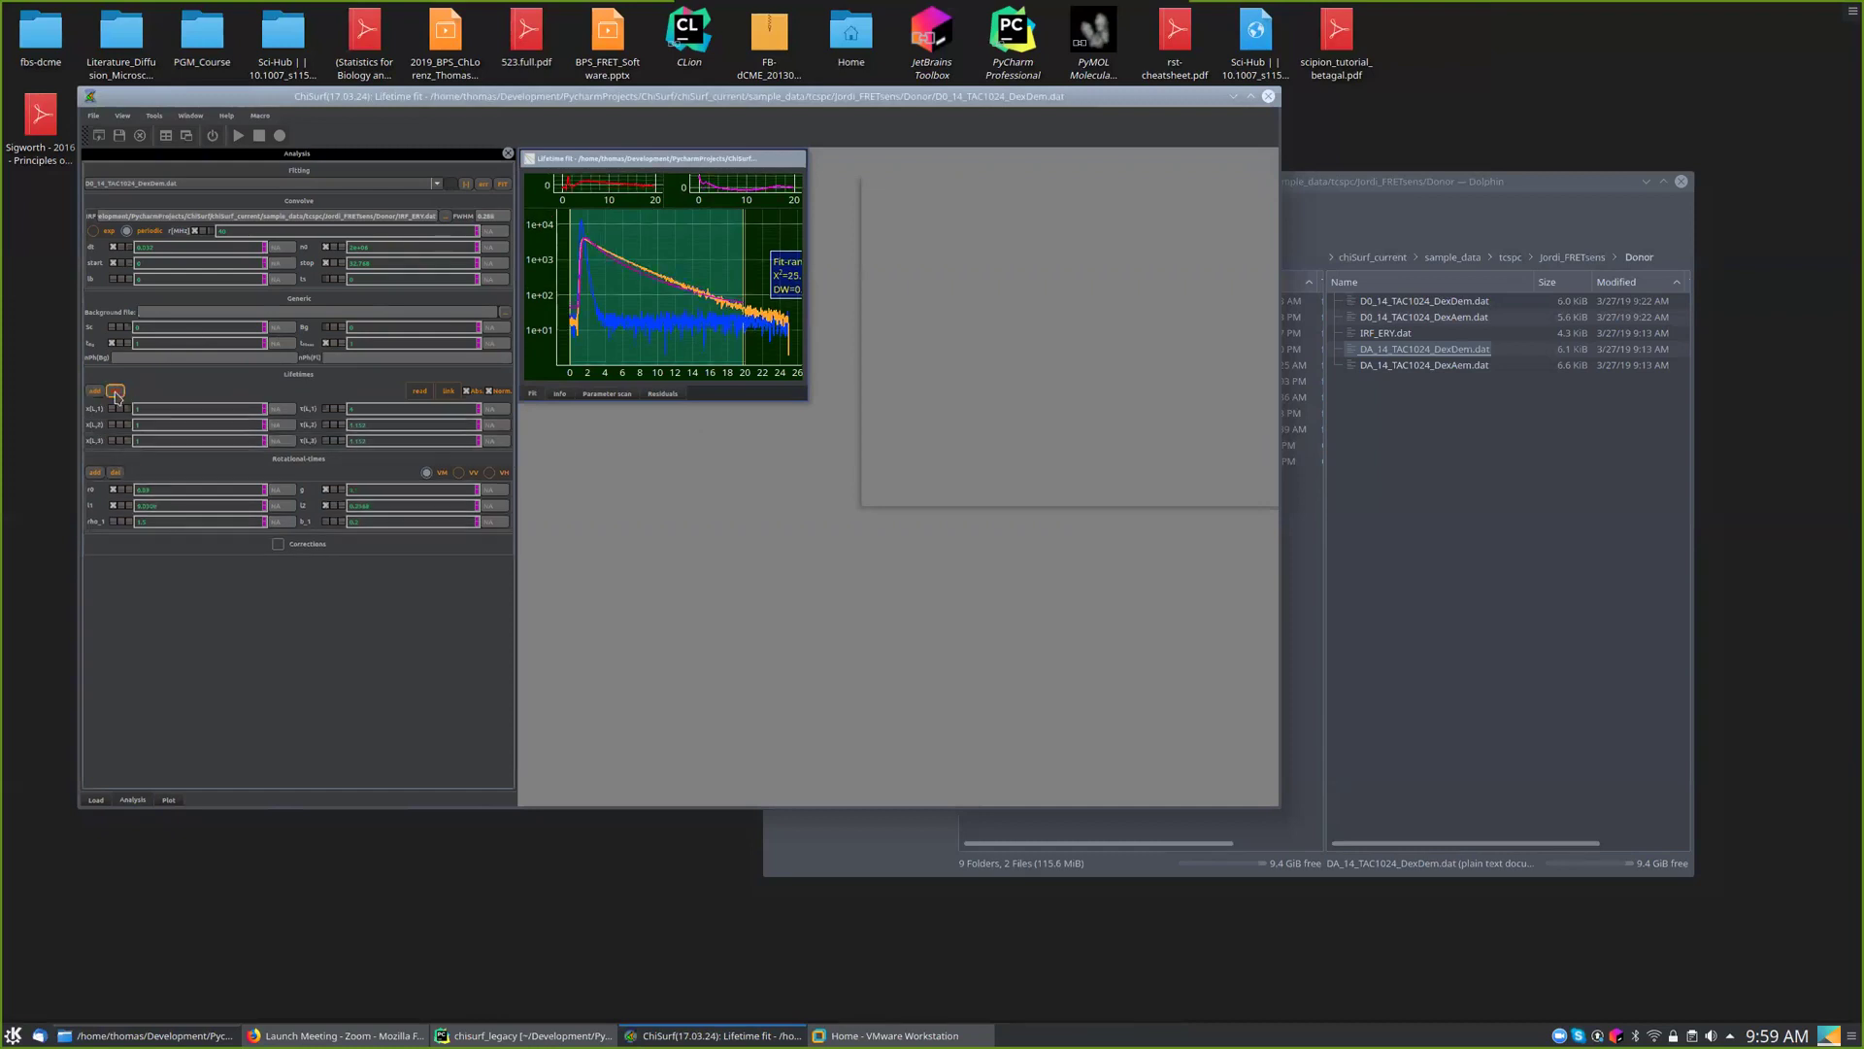
click(114, 455)
click(502, 183)
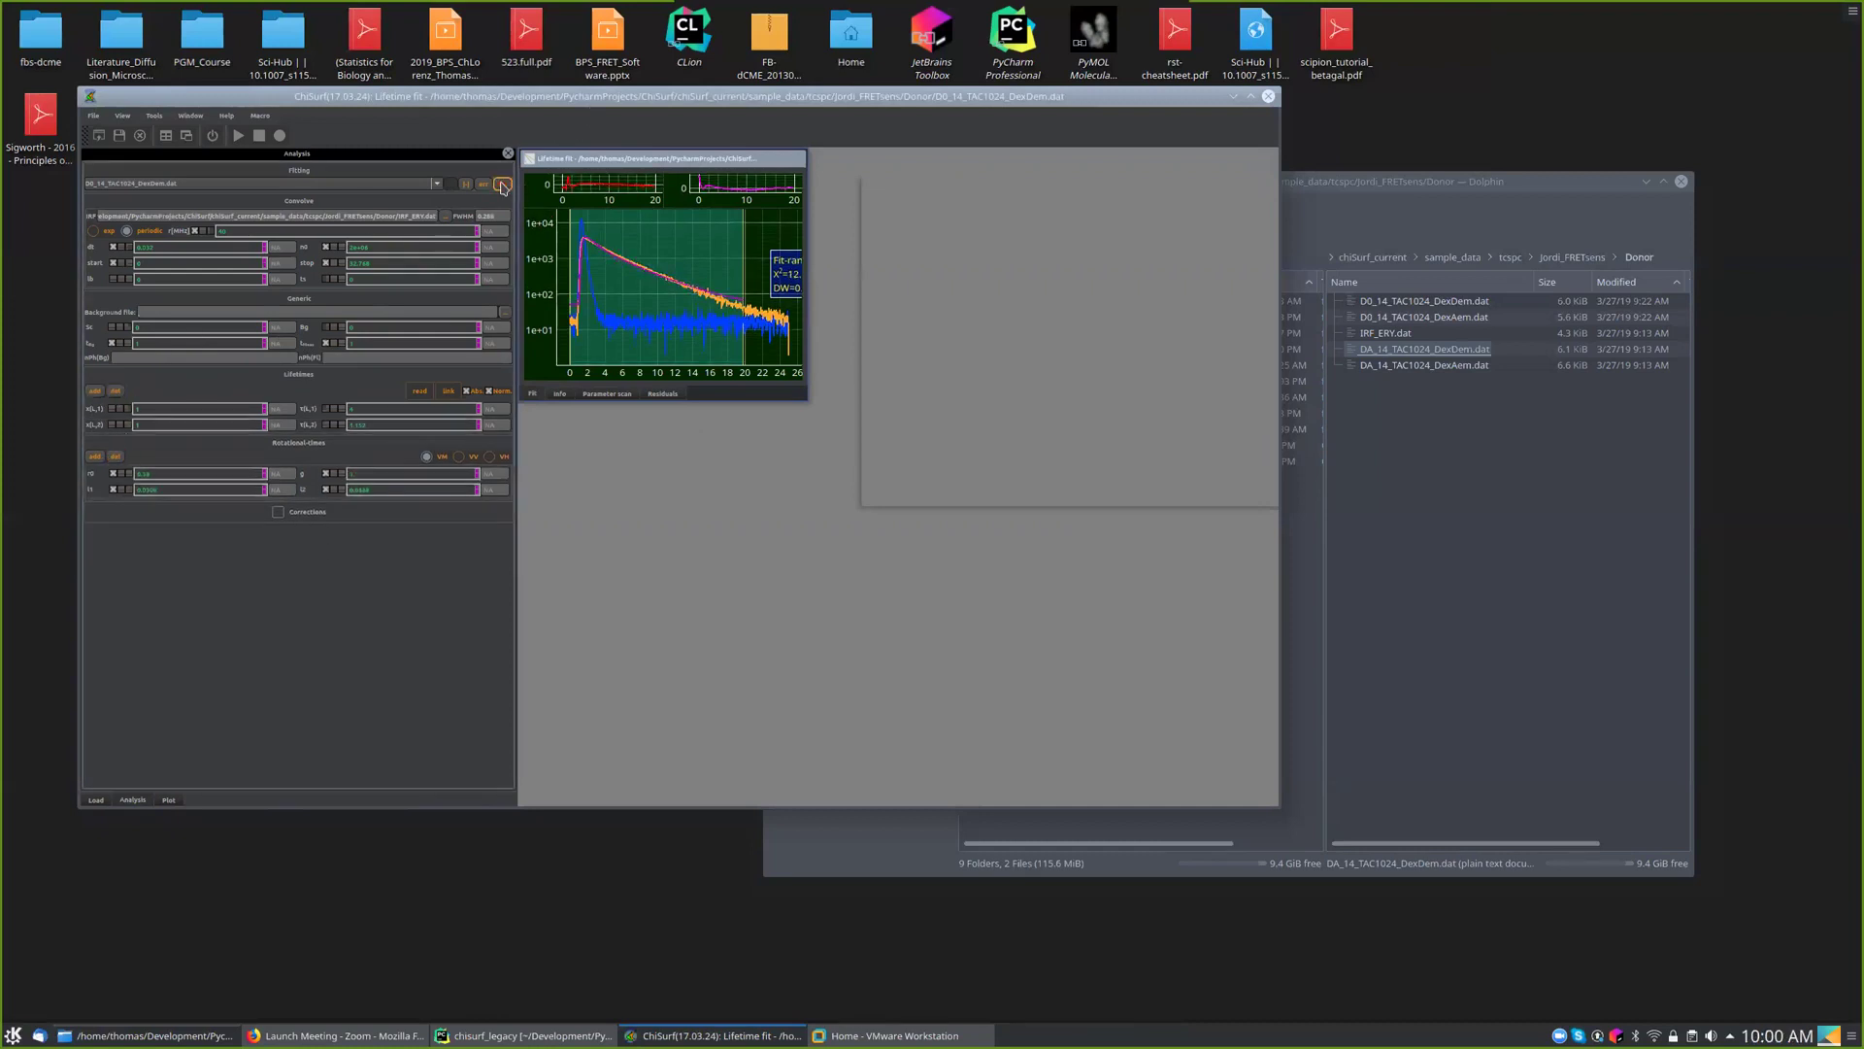
- Add a FRET: FD (Gaussian) fit for the DA_14_TAC1024_DexDem.dat dataset and show its analysis parameters
click(96, 799)
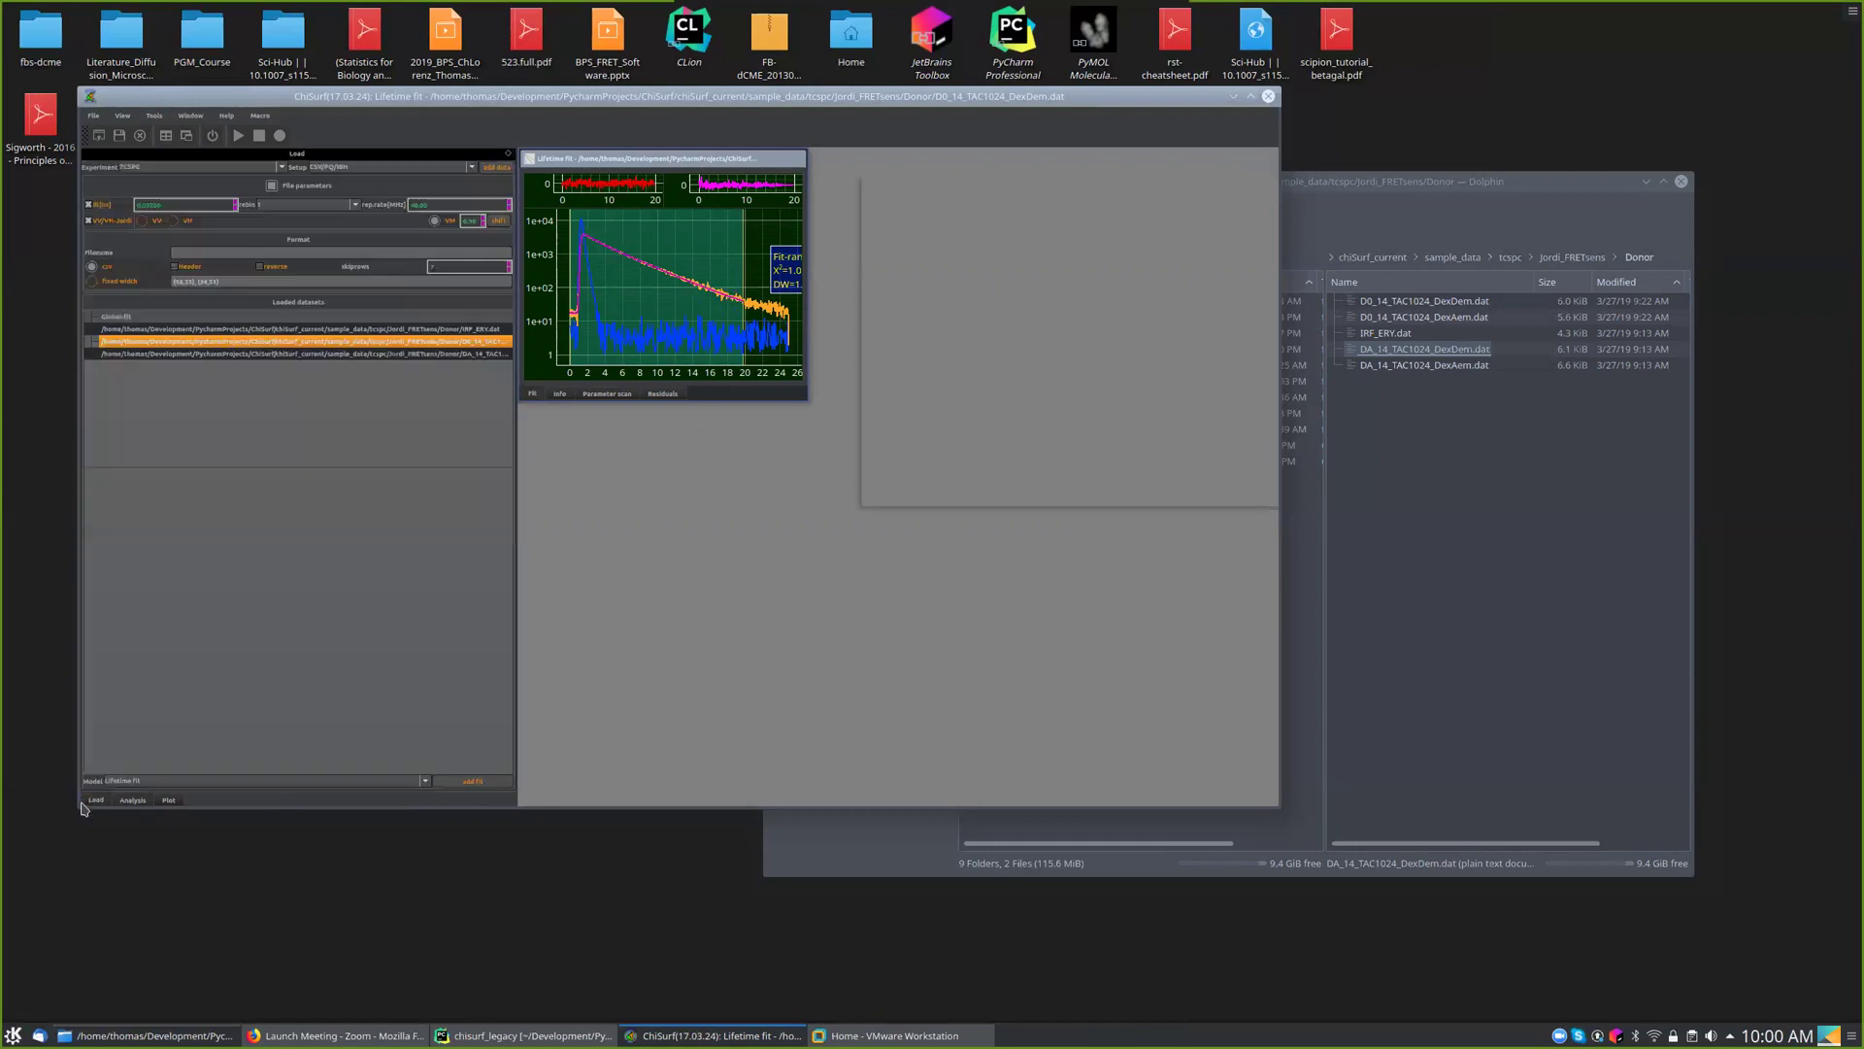
click(306, 355)
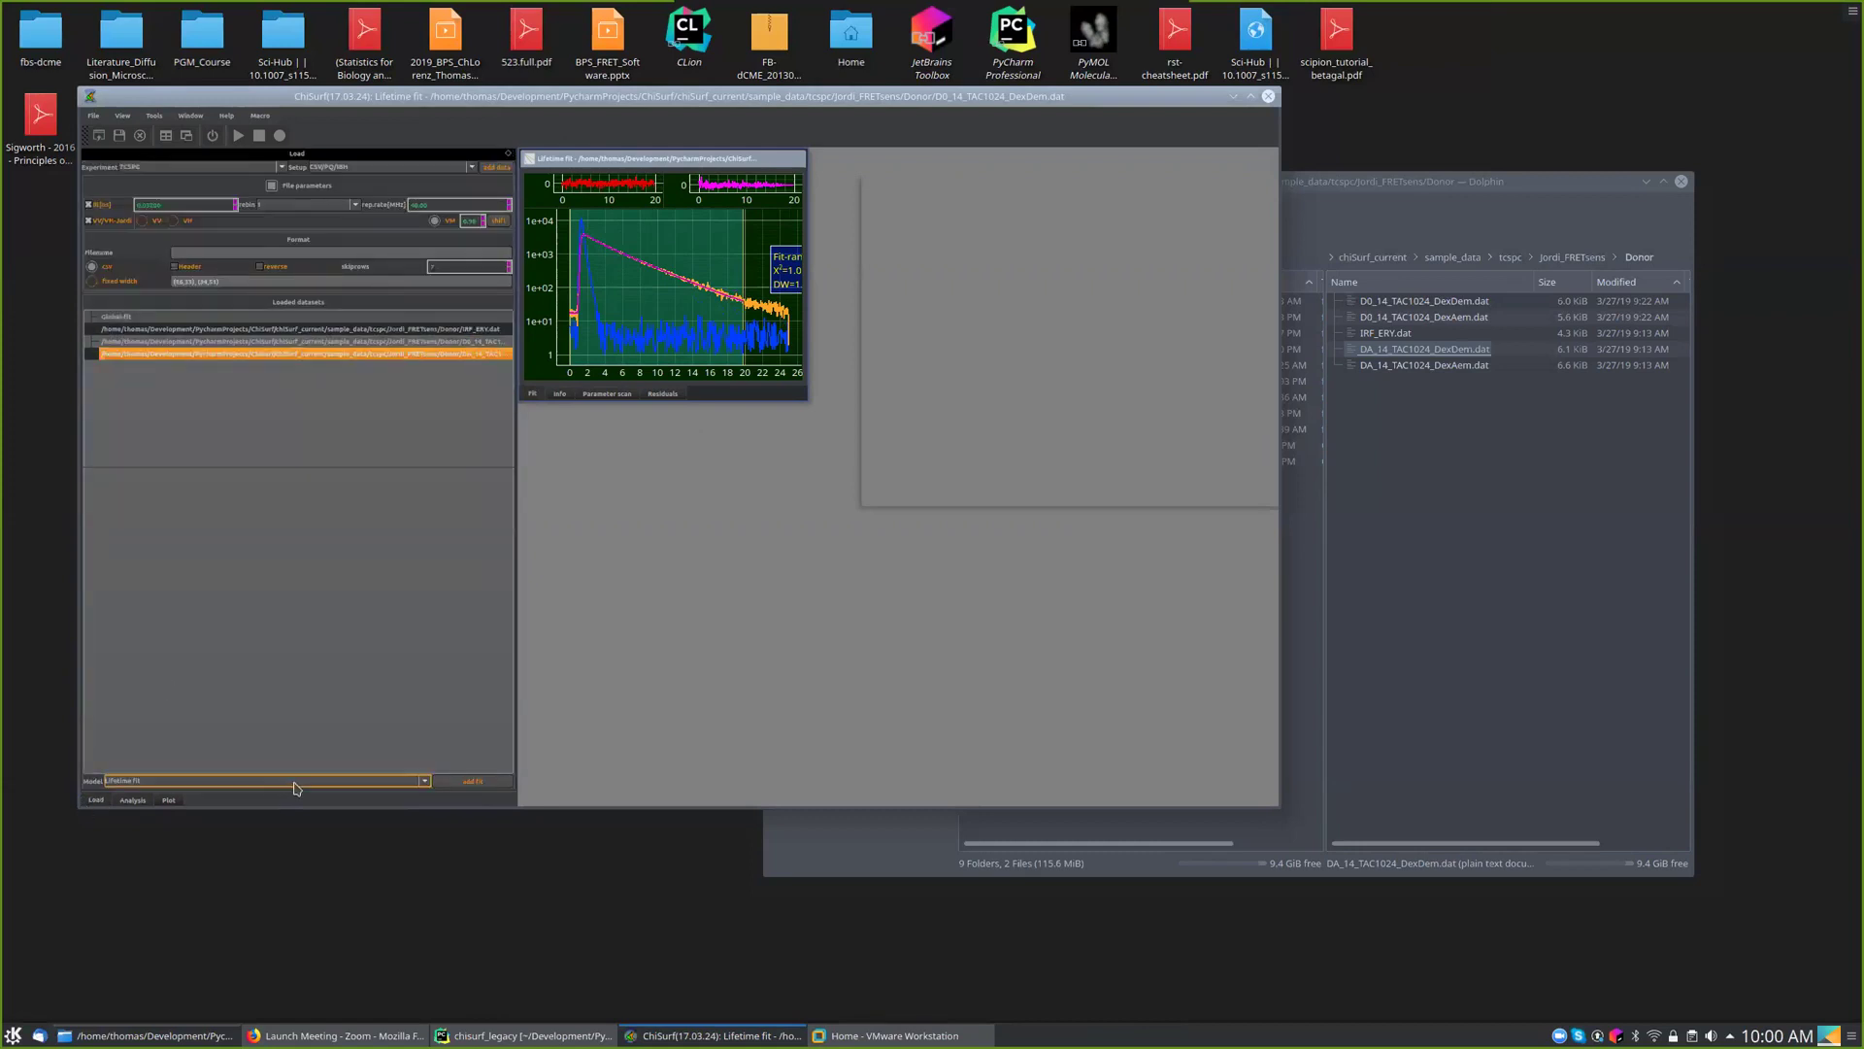
click(287, 781)
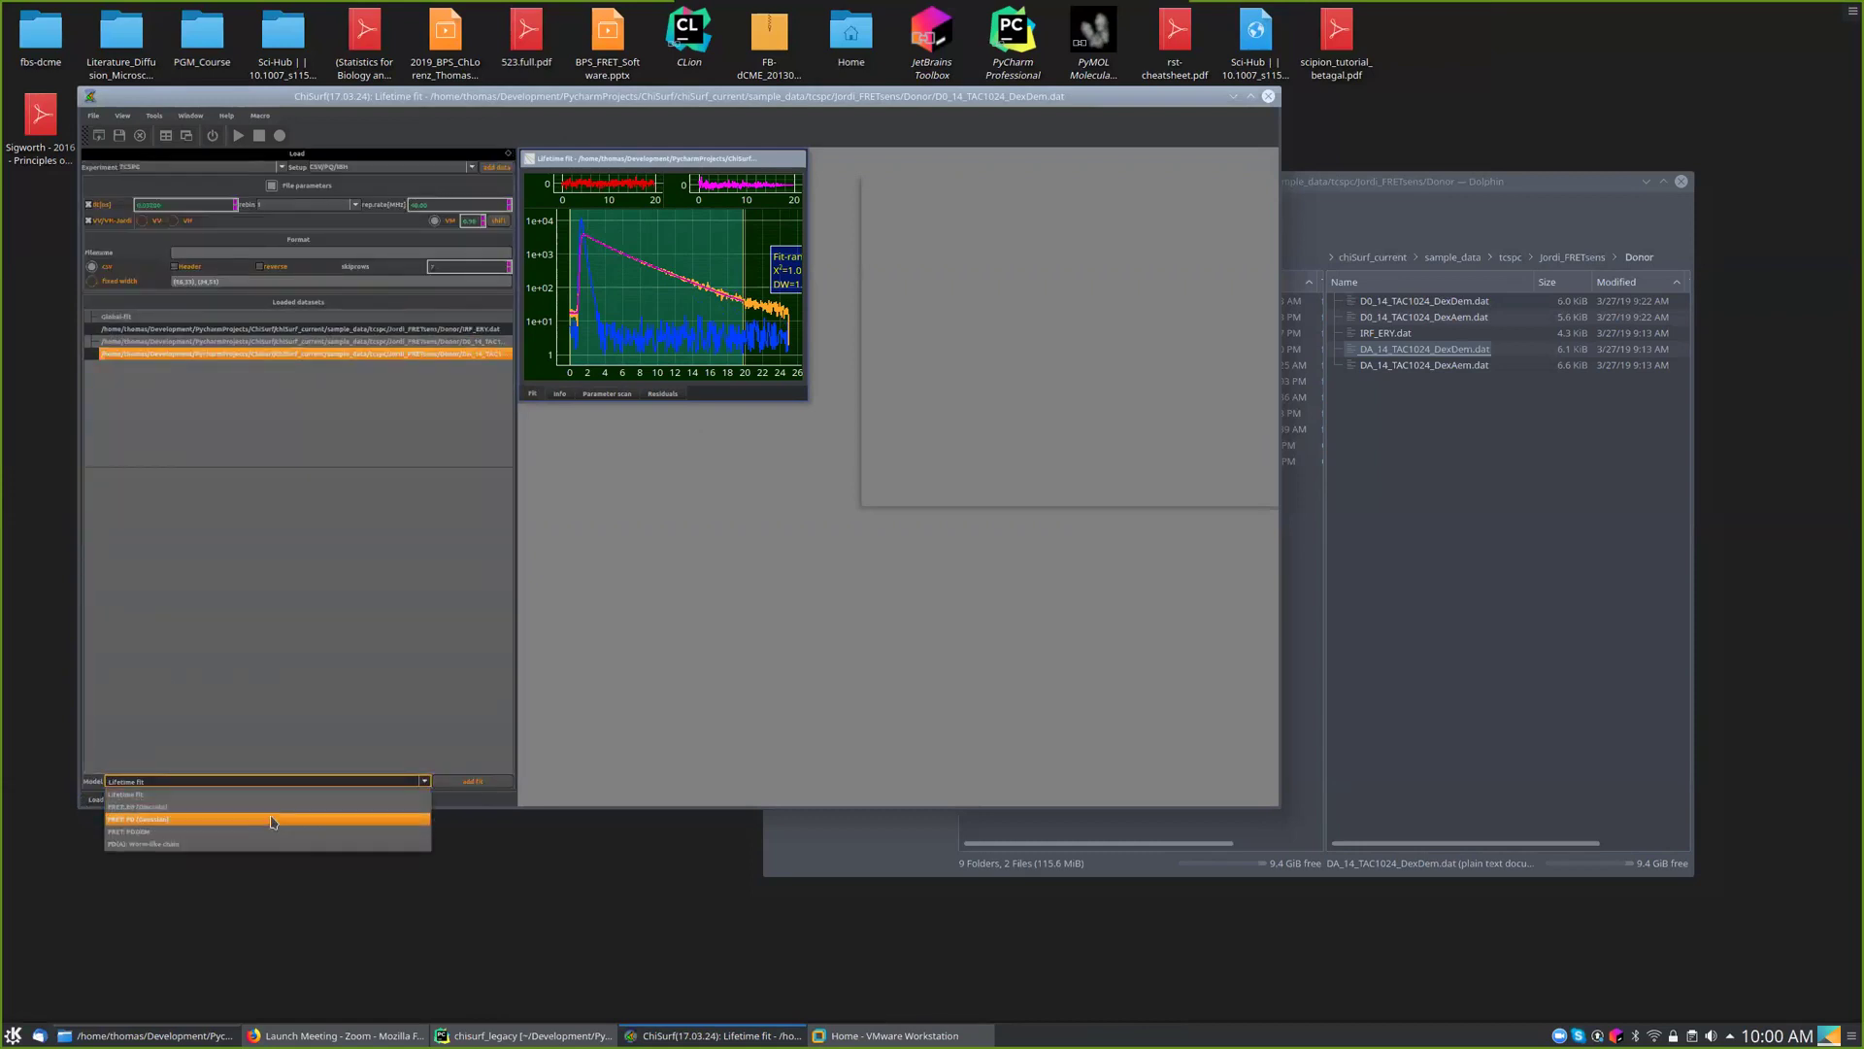
click(273, 820)
click(478, 783)
click(133, 800)
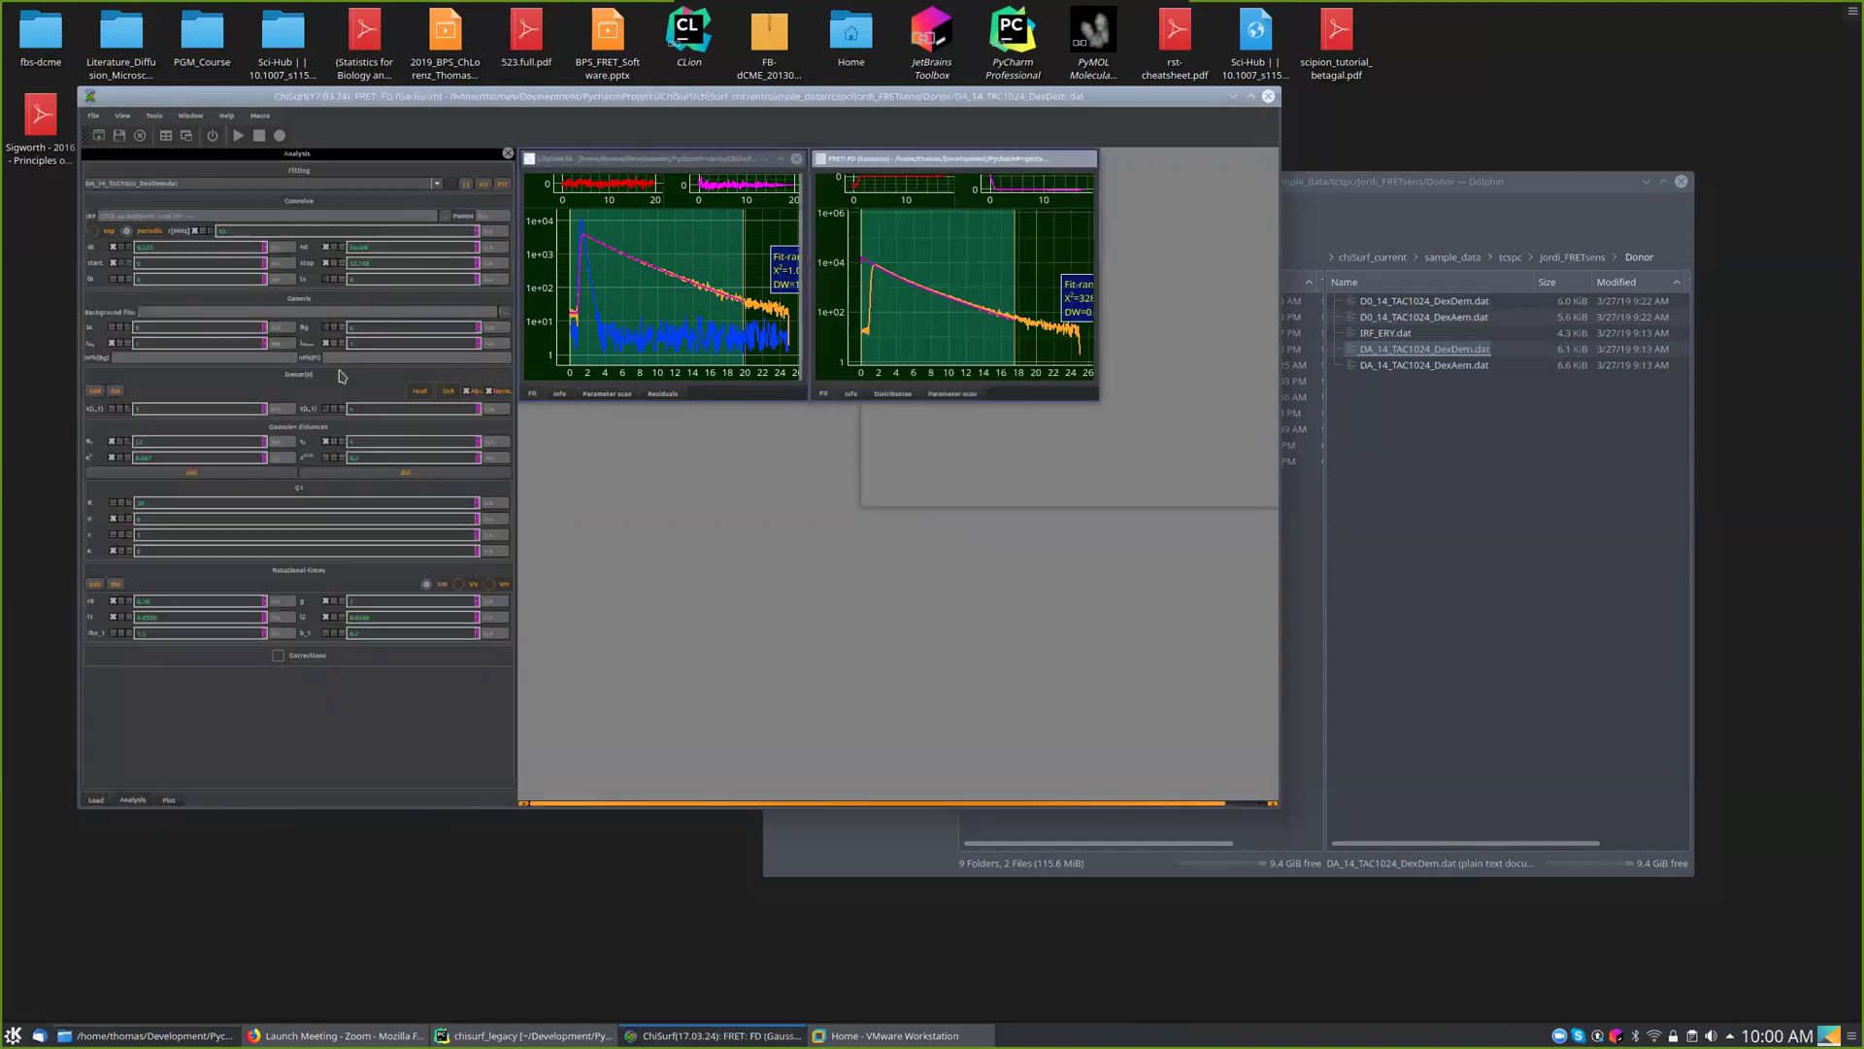
- Configure the FRET fit with IRF_ERY.dat as its IRF, two donor lifetimes and no rotational time component
click(445, 217)
click(1359, 42)
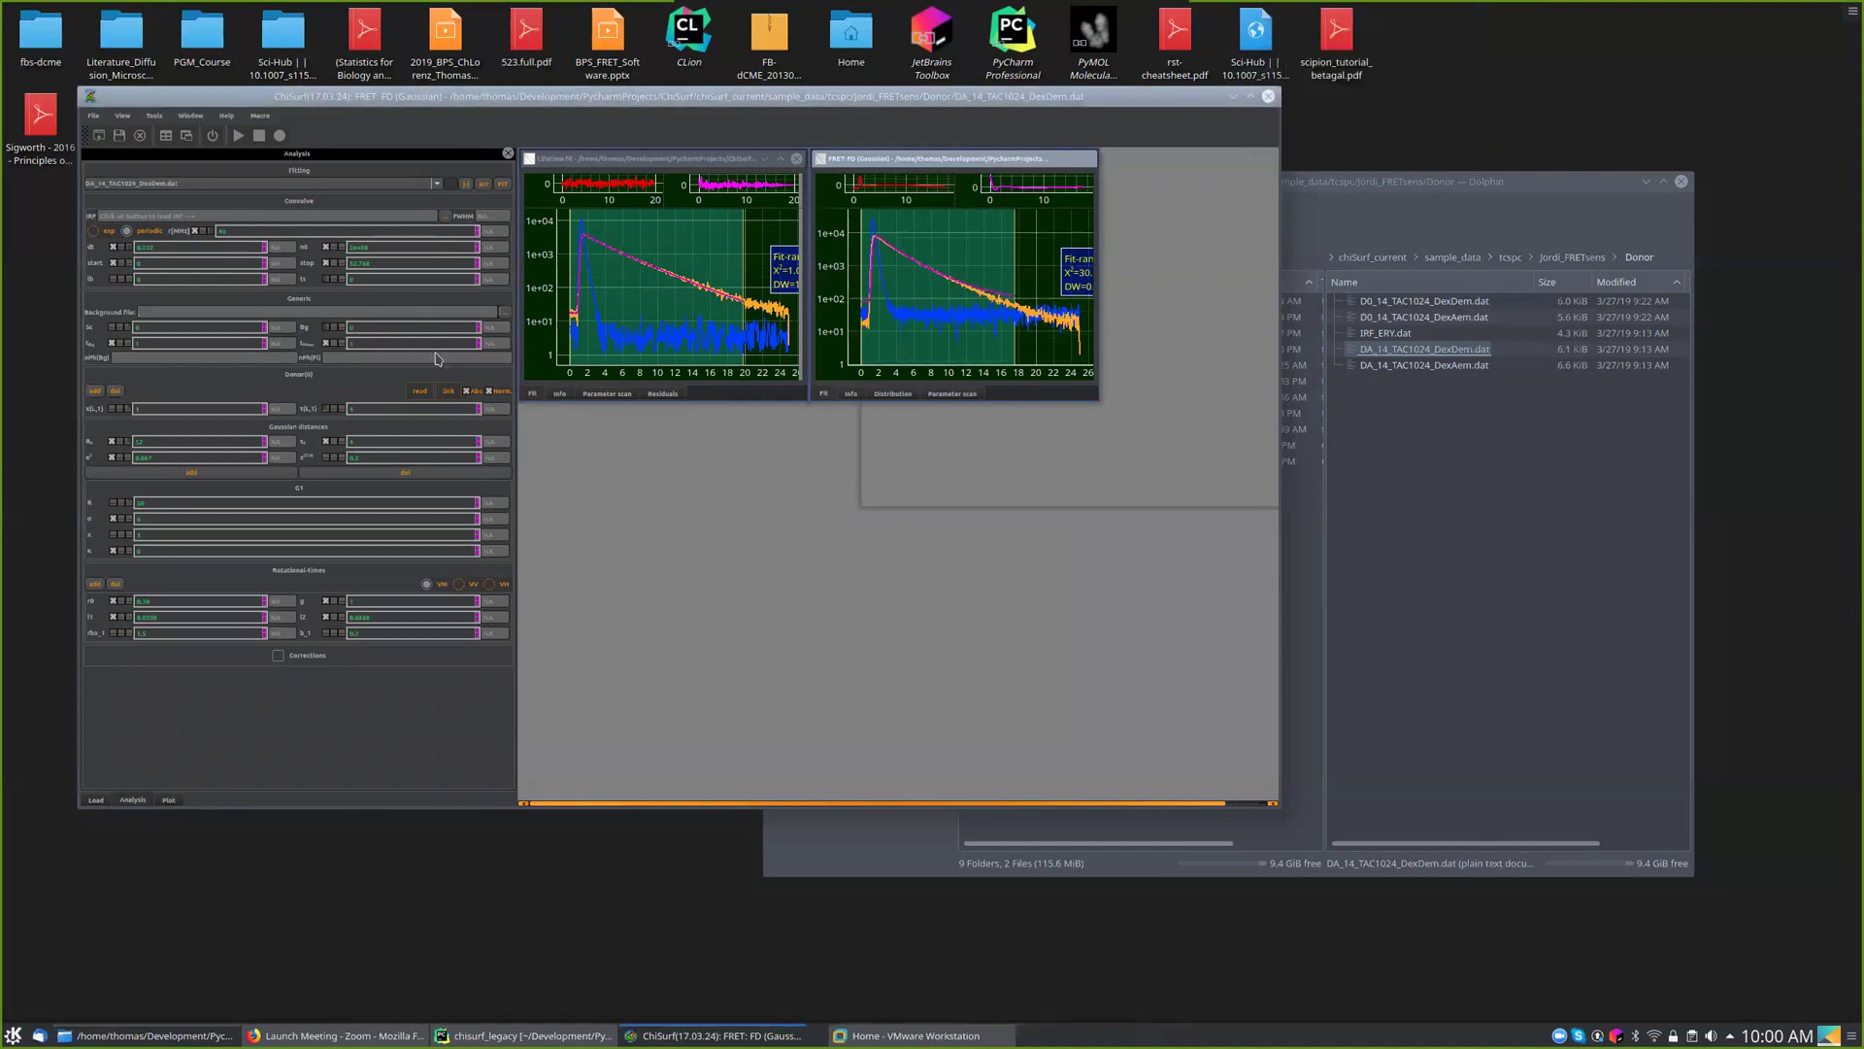
click(95, 390)
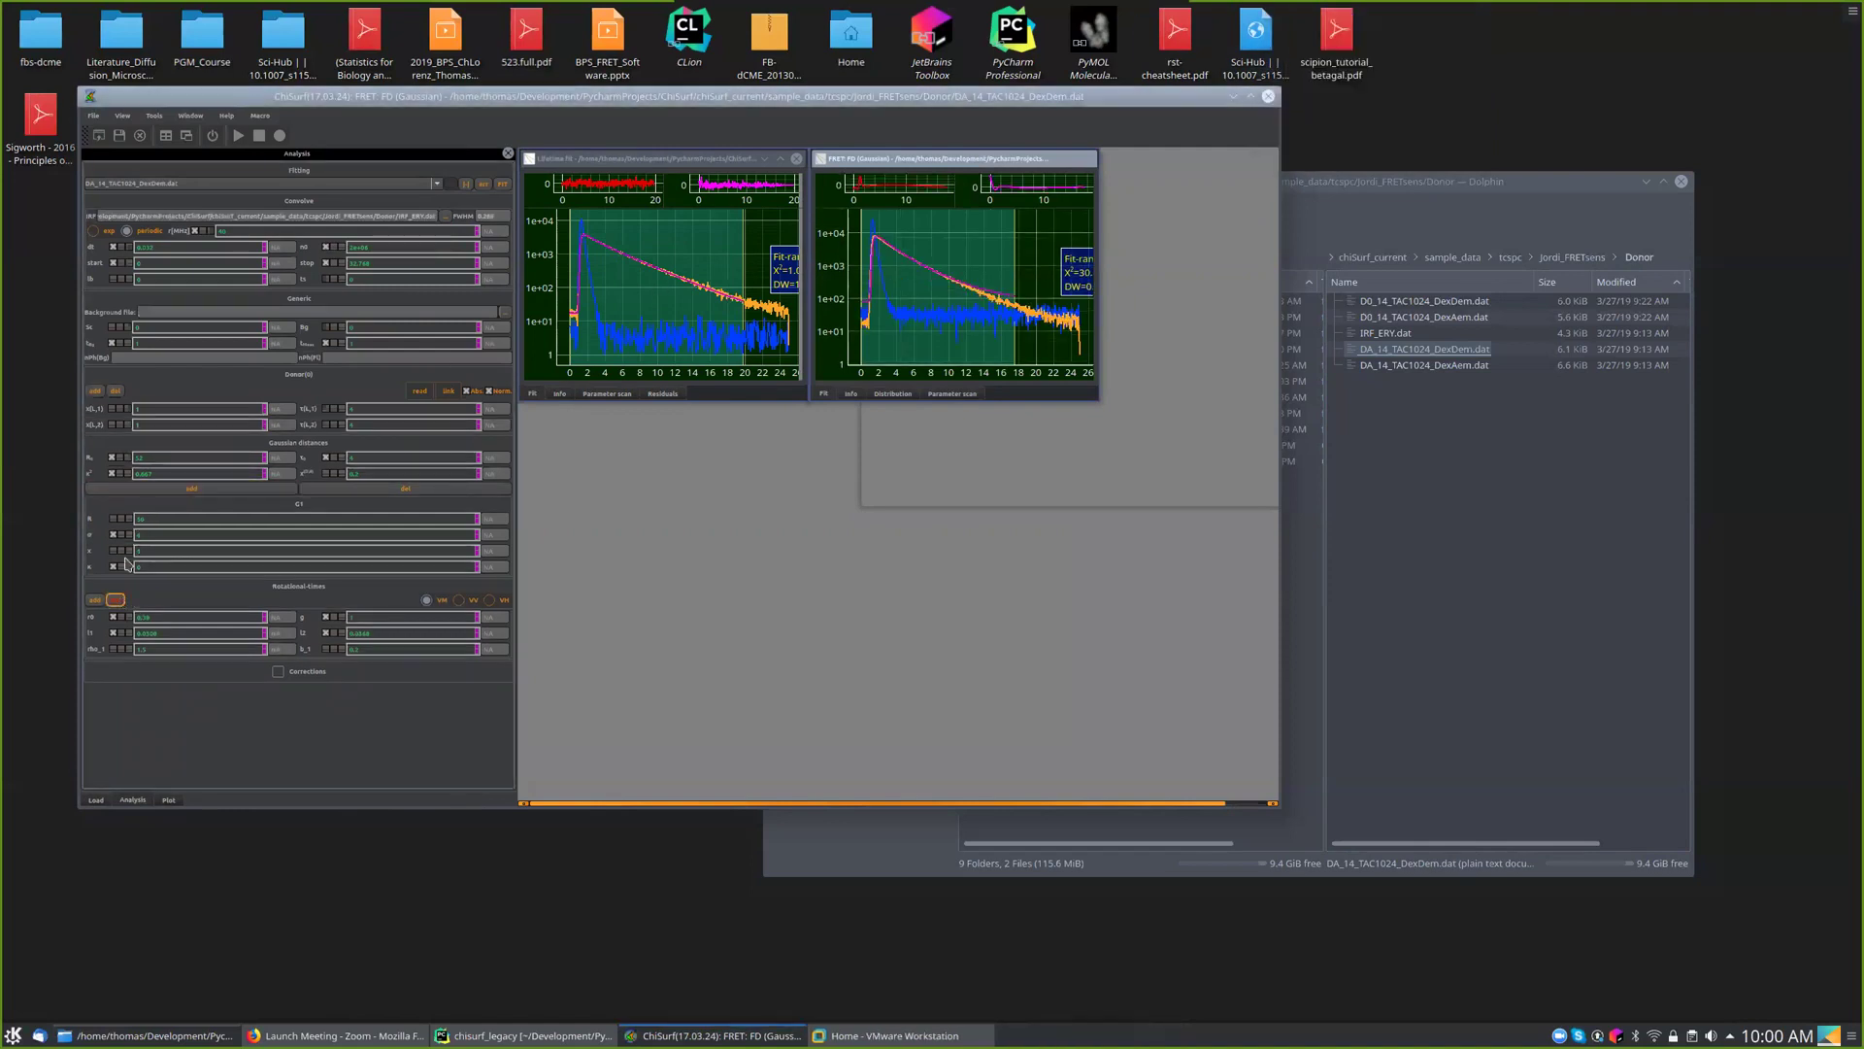
- Link both donor lifetime amplitudes of the FRET fit to the matching amplitudes in the D0 Lifetime fit
right_click(124, 409)
mouse_move(661, 414)
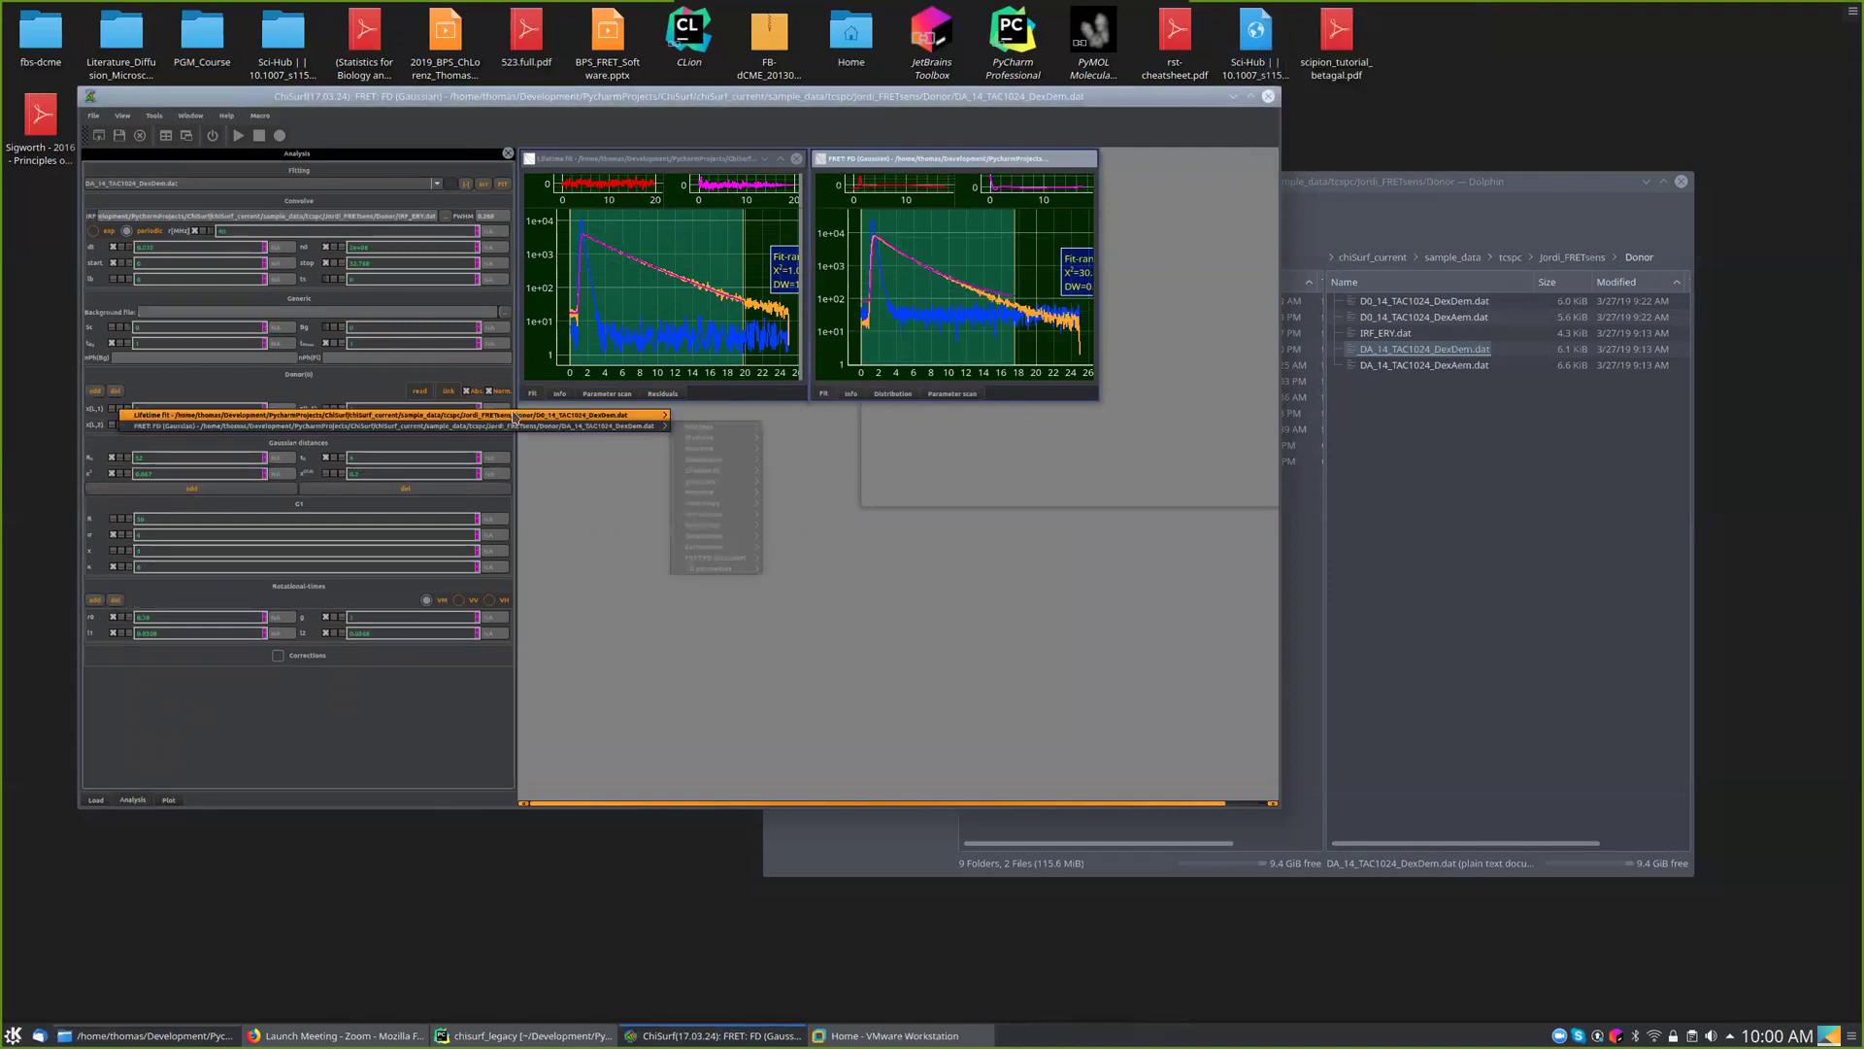
click(789, 440)
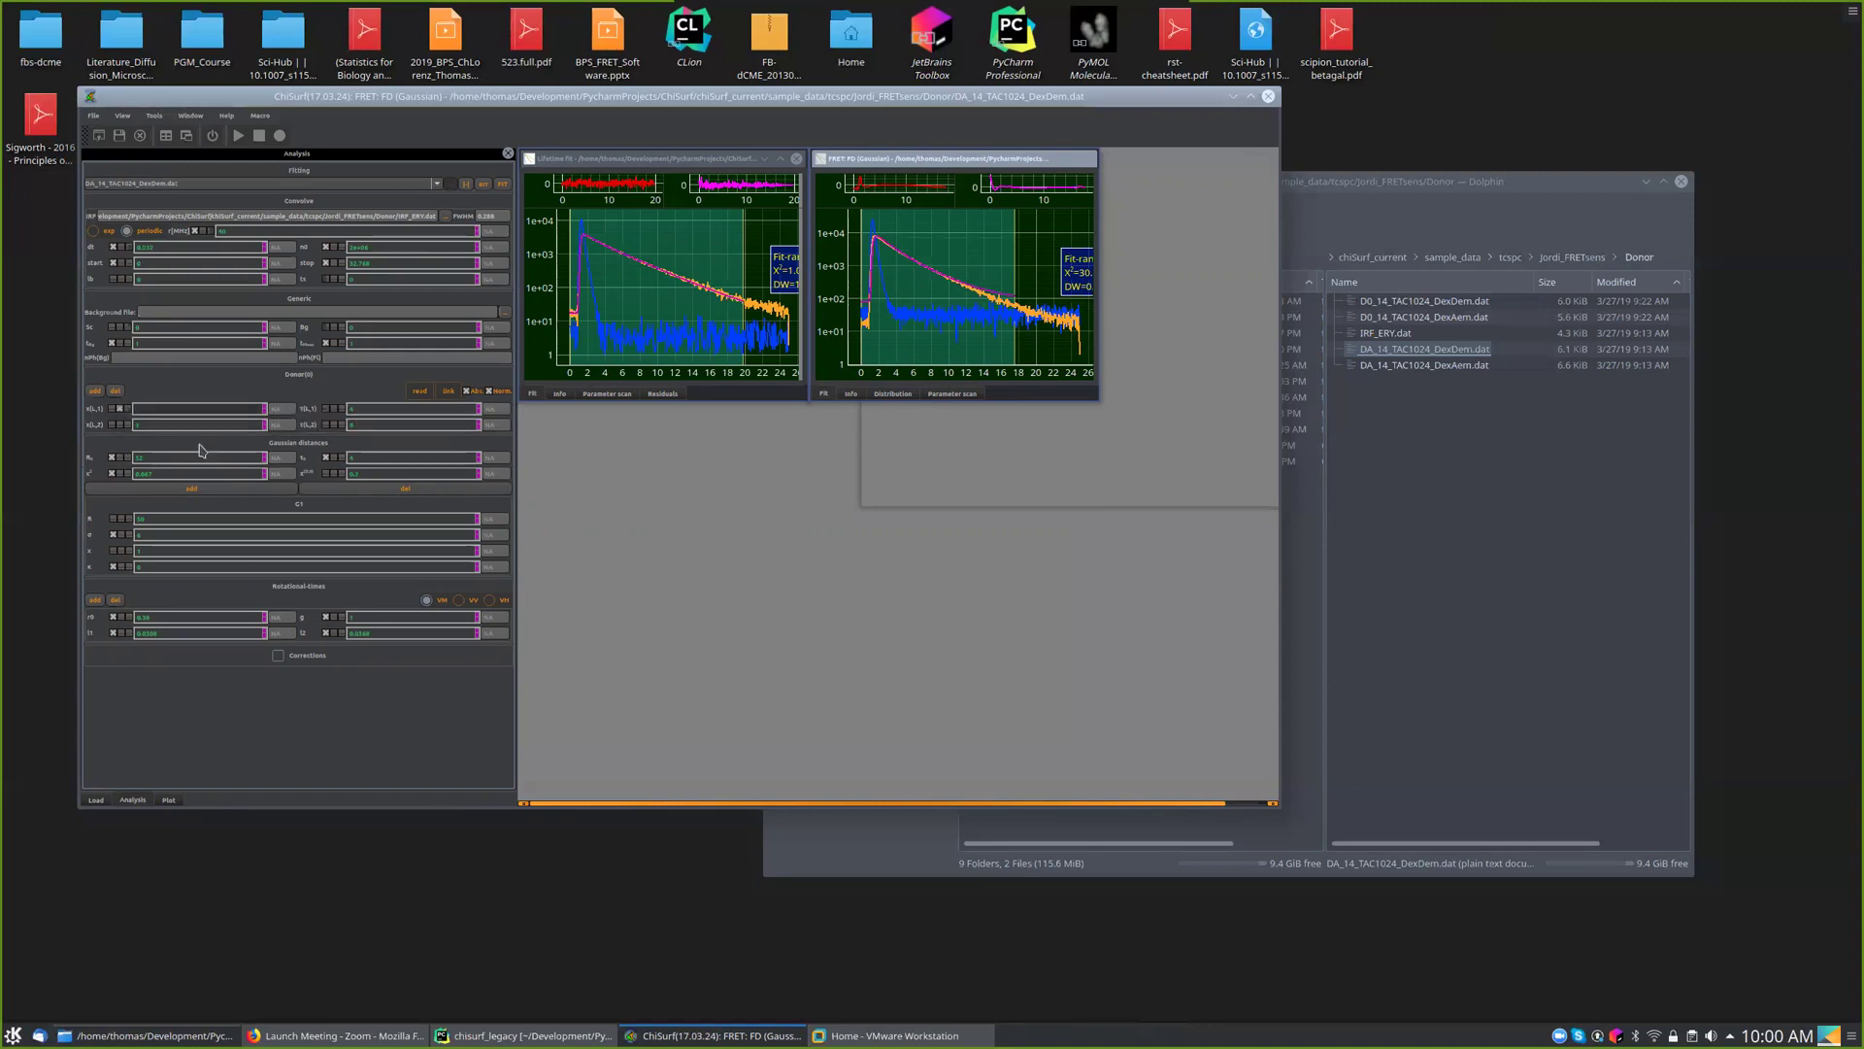
right_click(122, 433)
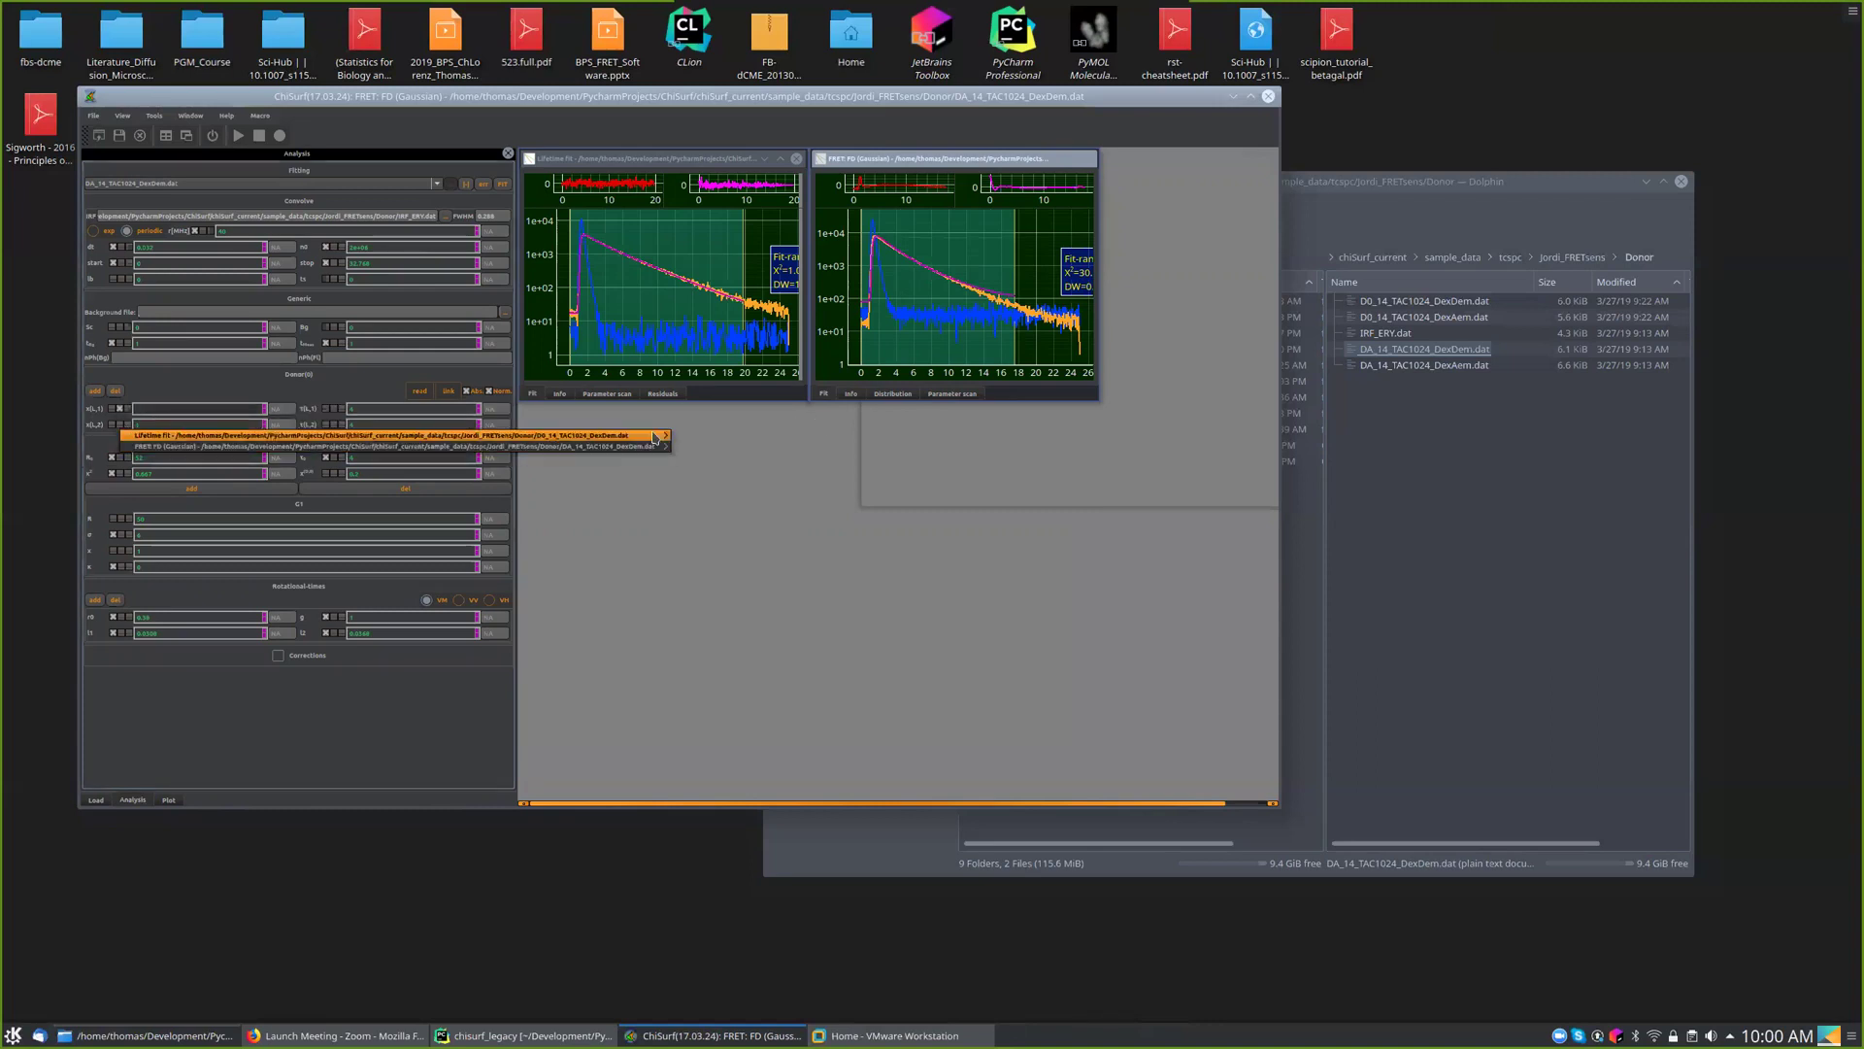
mouse_move(660, 435)
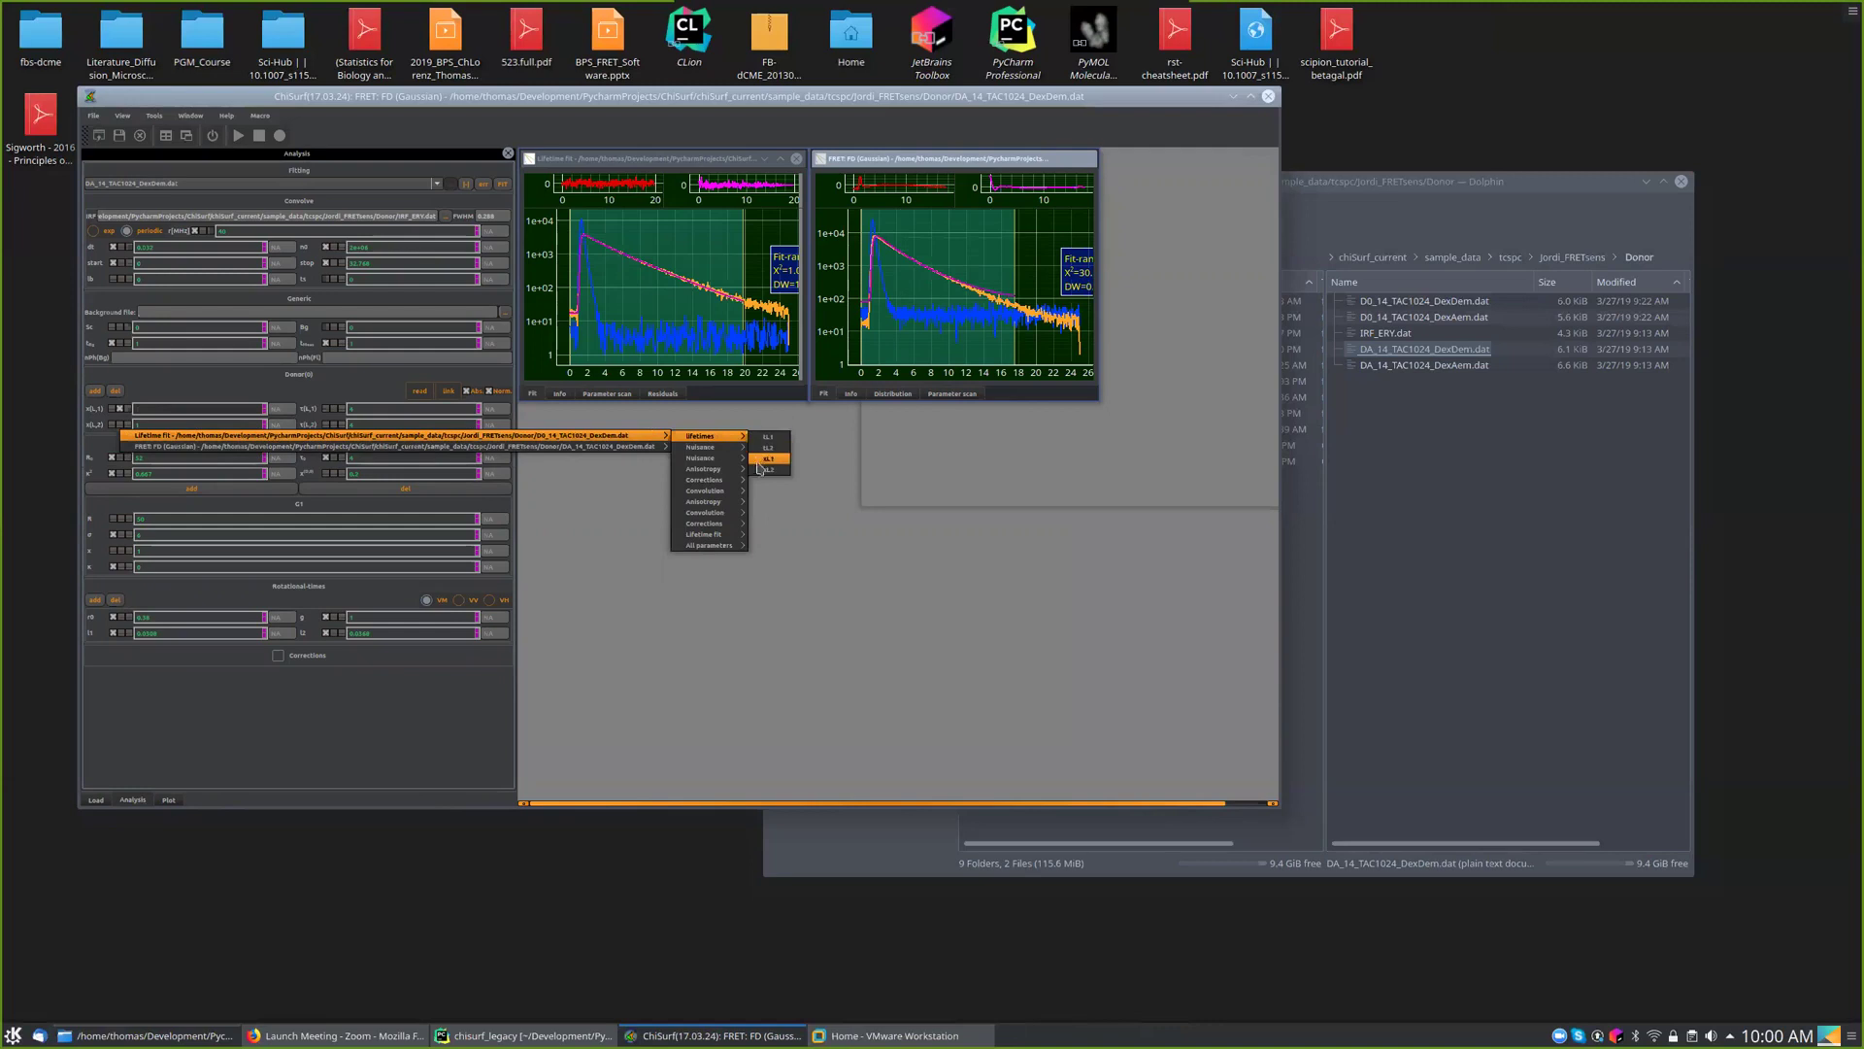
click(398, 389)
- Link both donor lifetime values of the FRET fit to the matching lifetimes in the D0 Lifetime fit
right_click(338, 411)
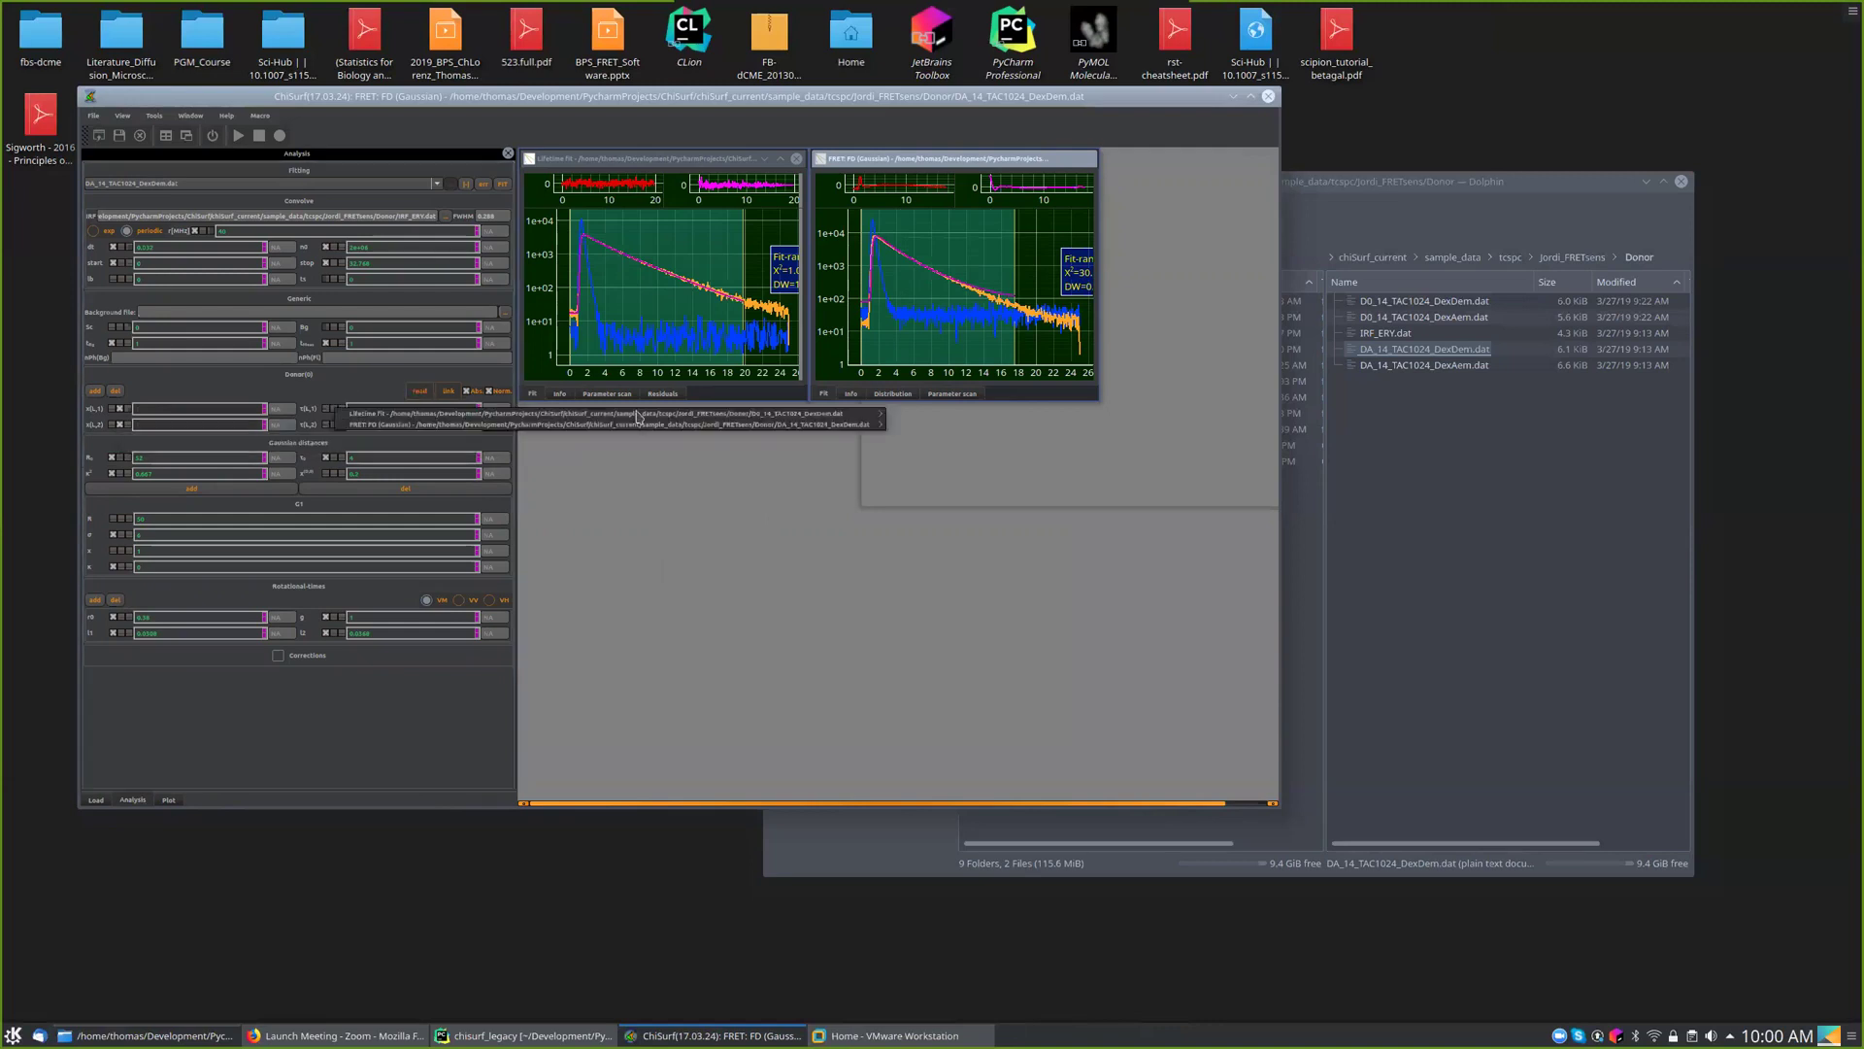
click(526, 454)
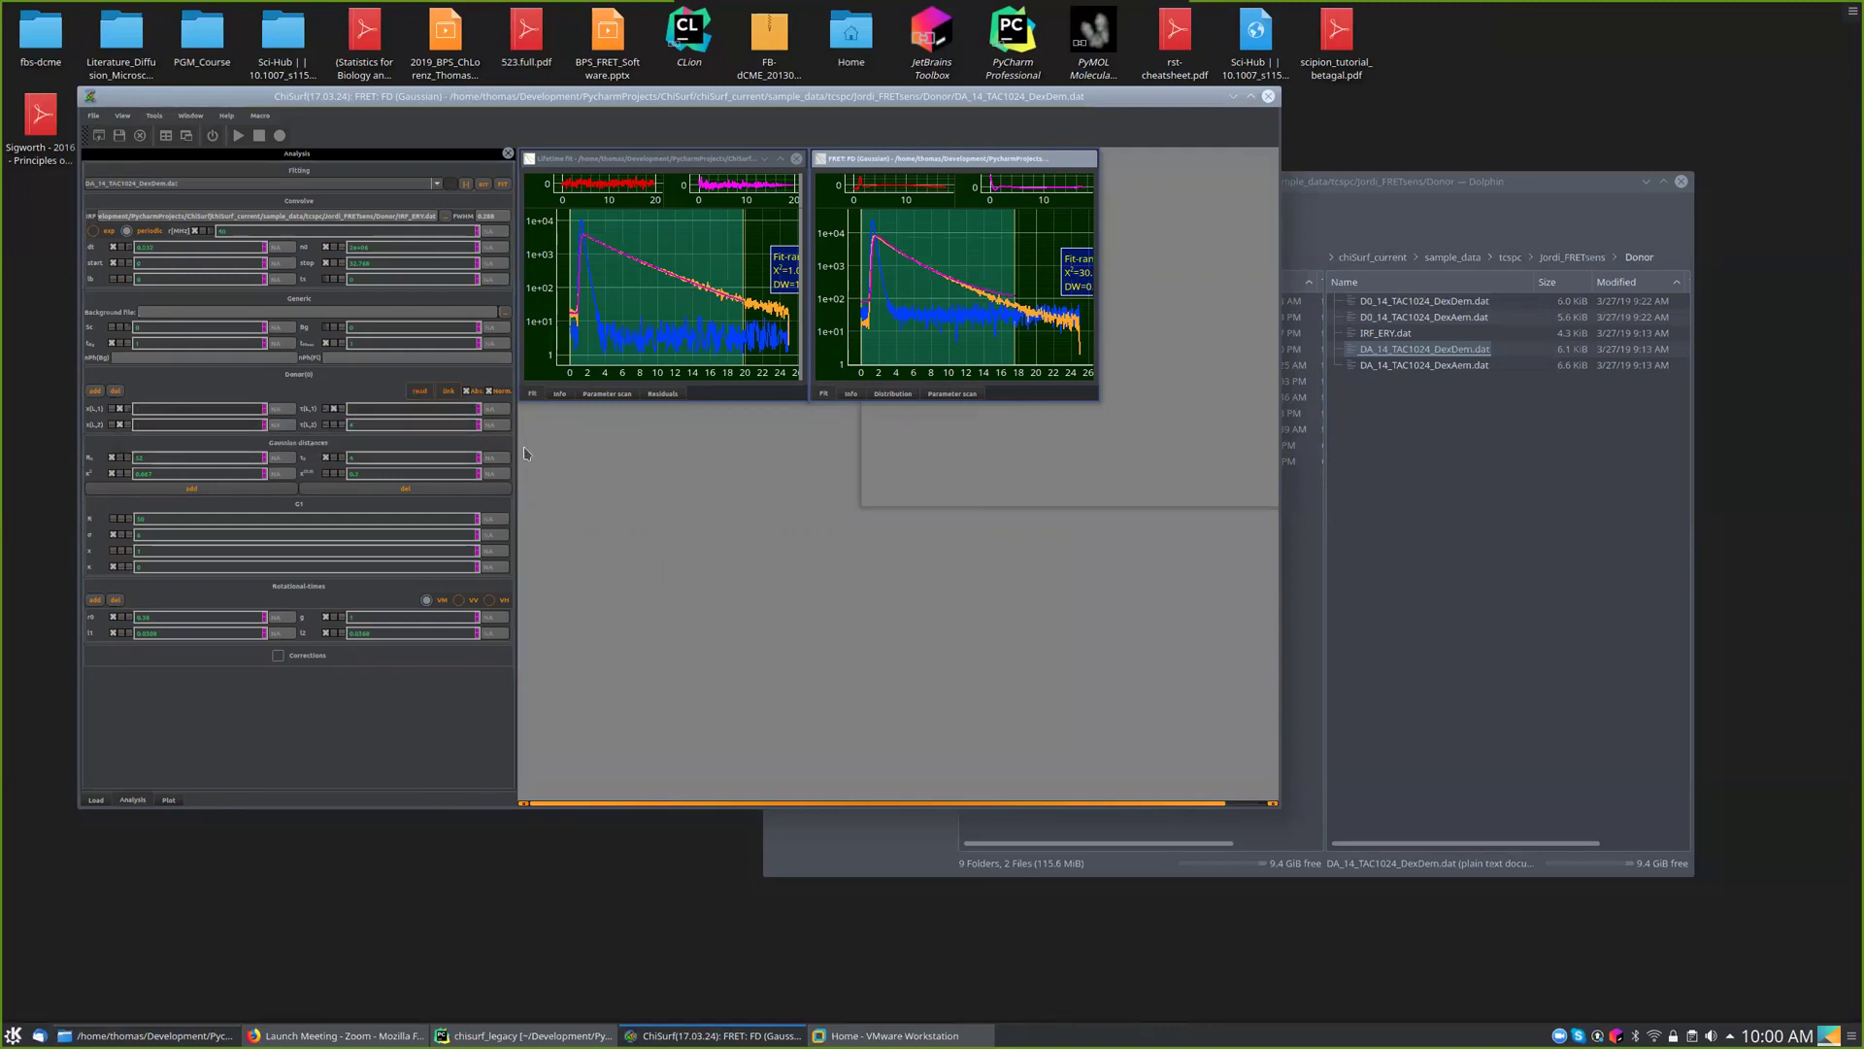
right_click(332, 425)
mouse_move(869, 439)
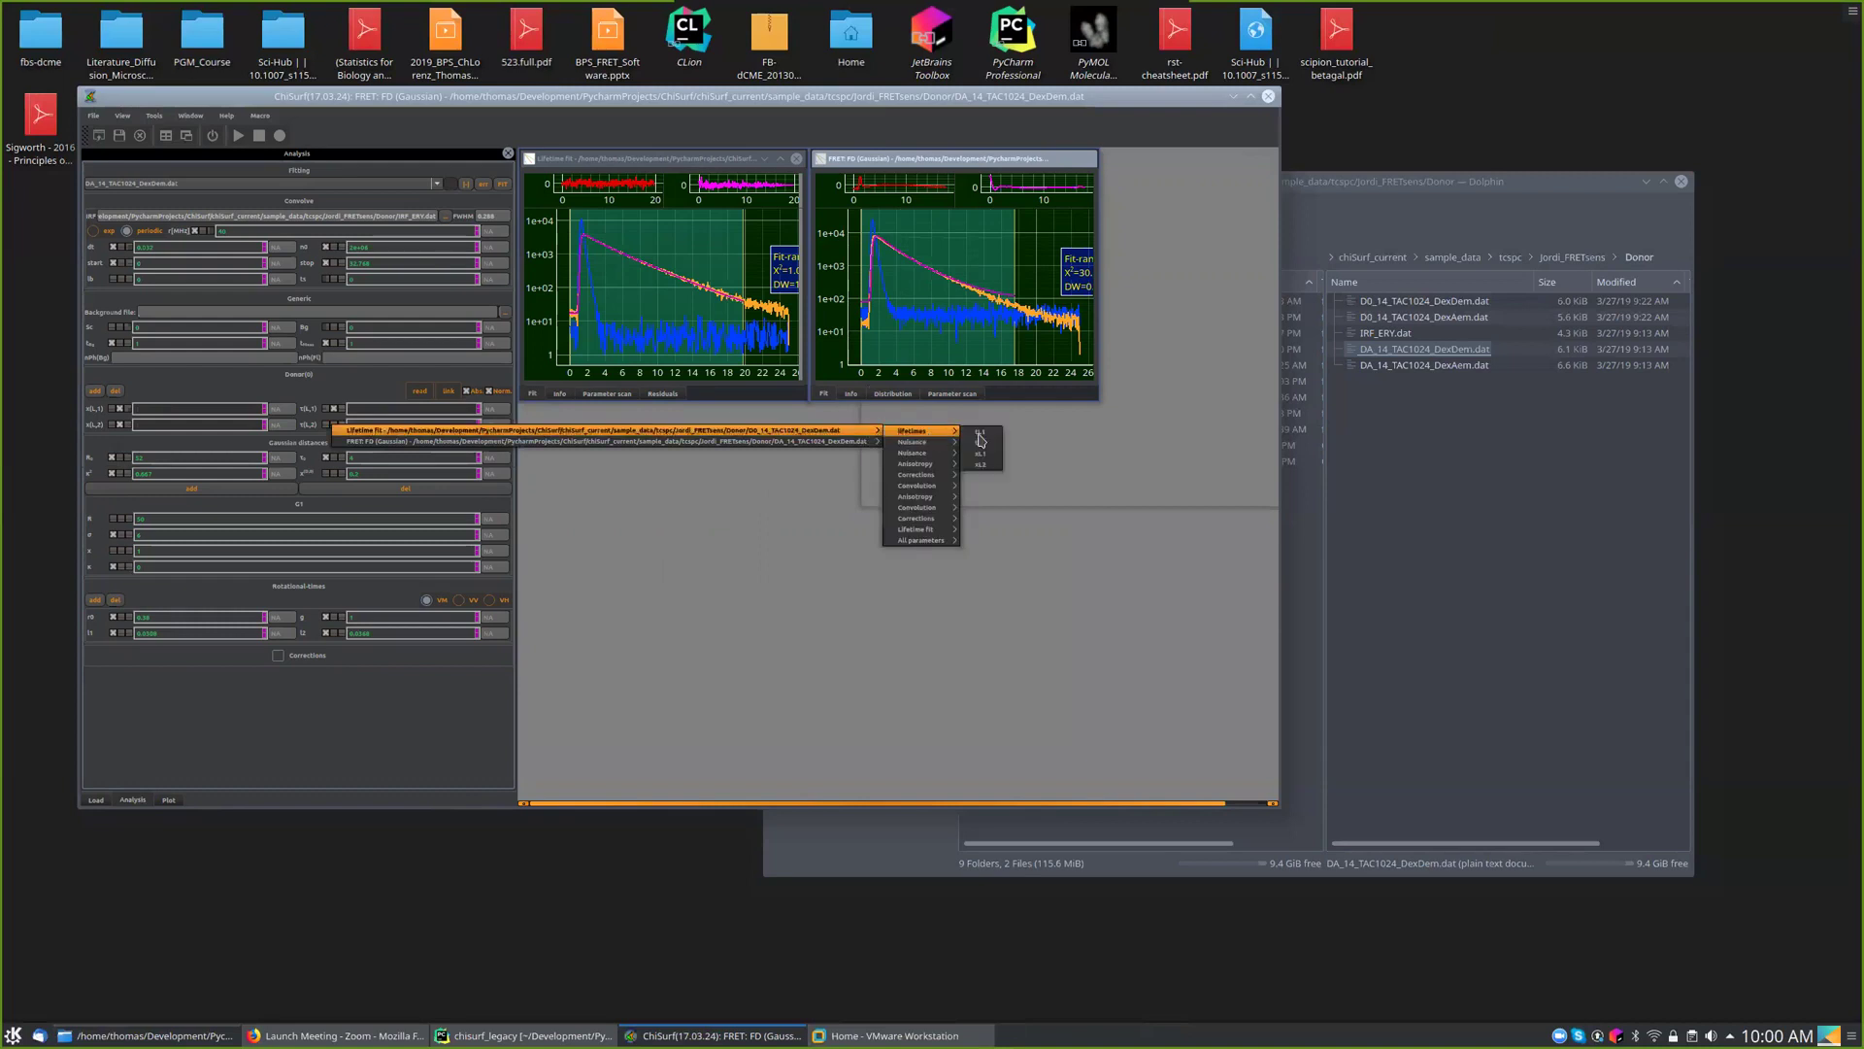
click(982, 454)
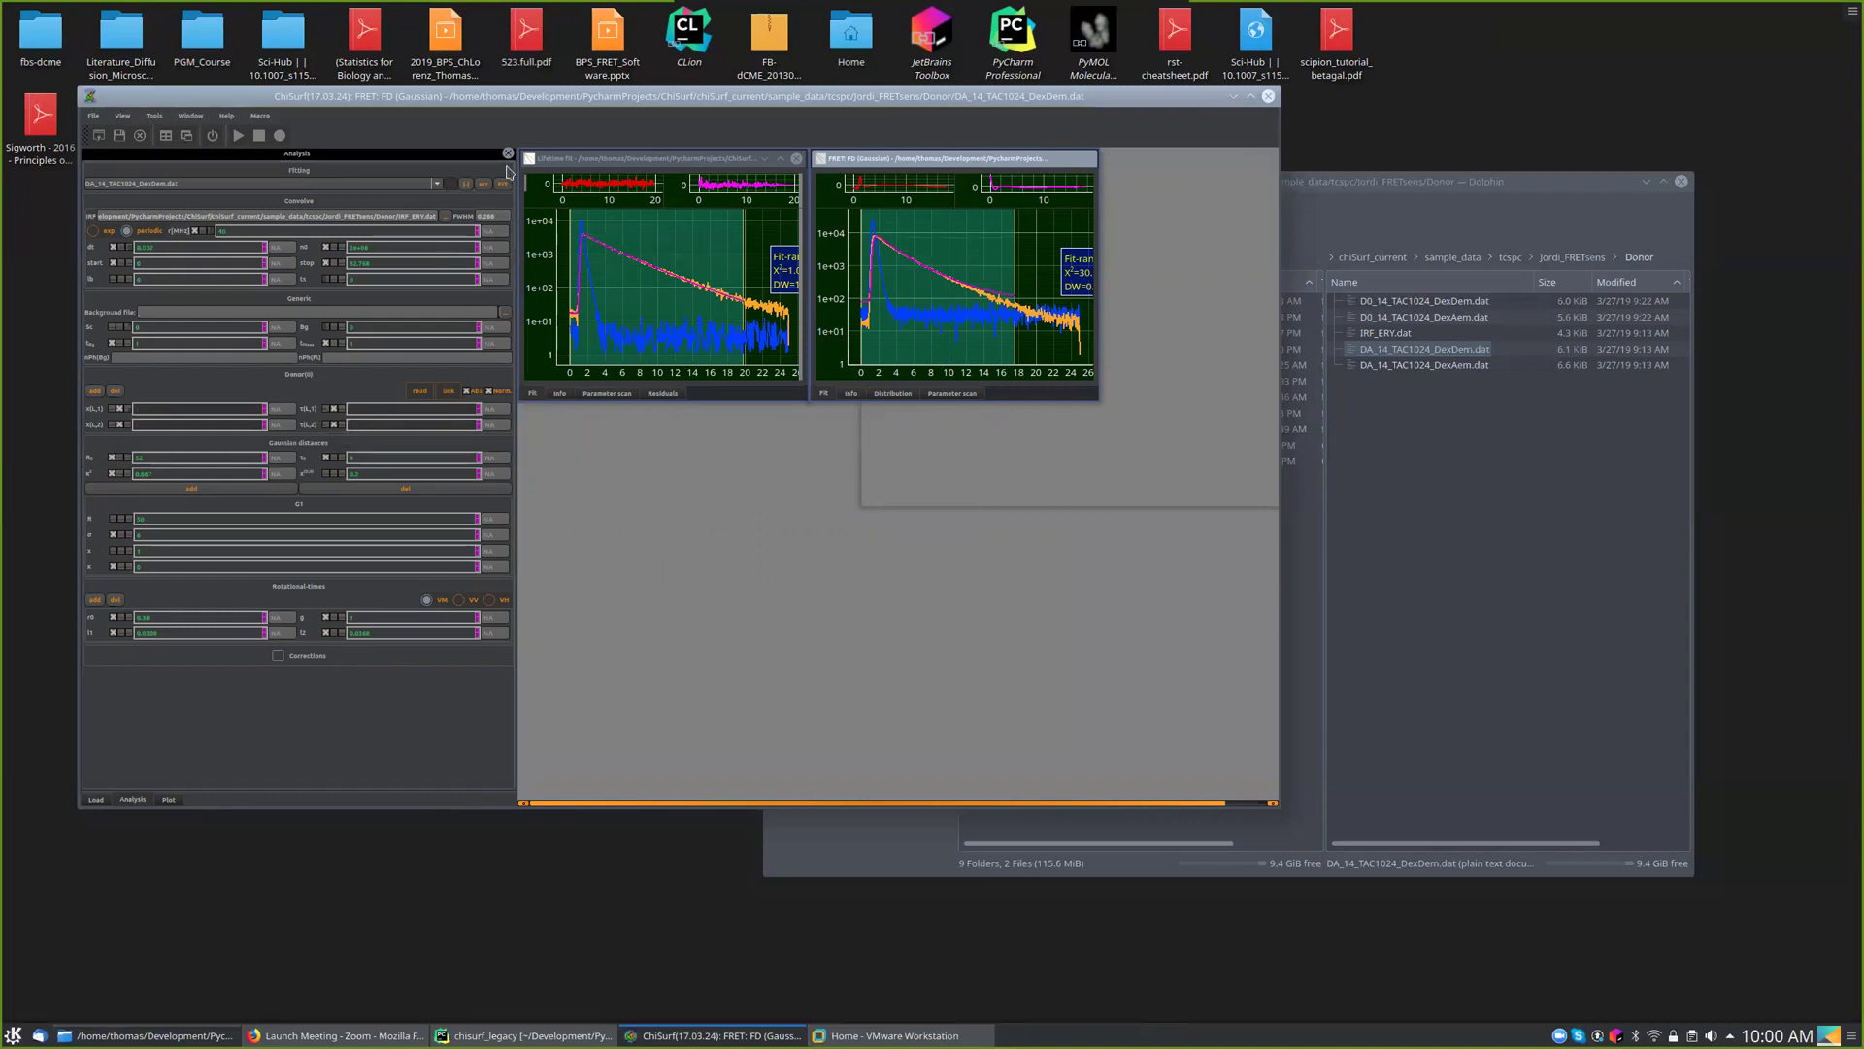
- Link the FRET fit's lb and ts convolution parameters to convolution parameters of the D0 Lifetime fit
right_click(122, 284)
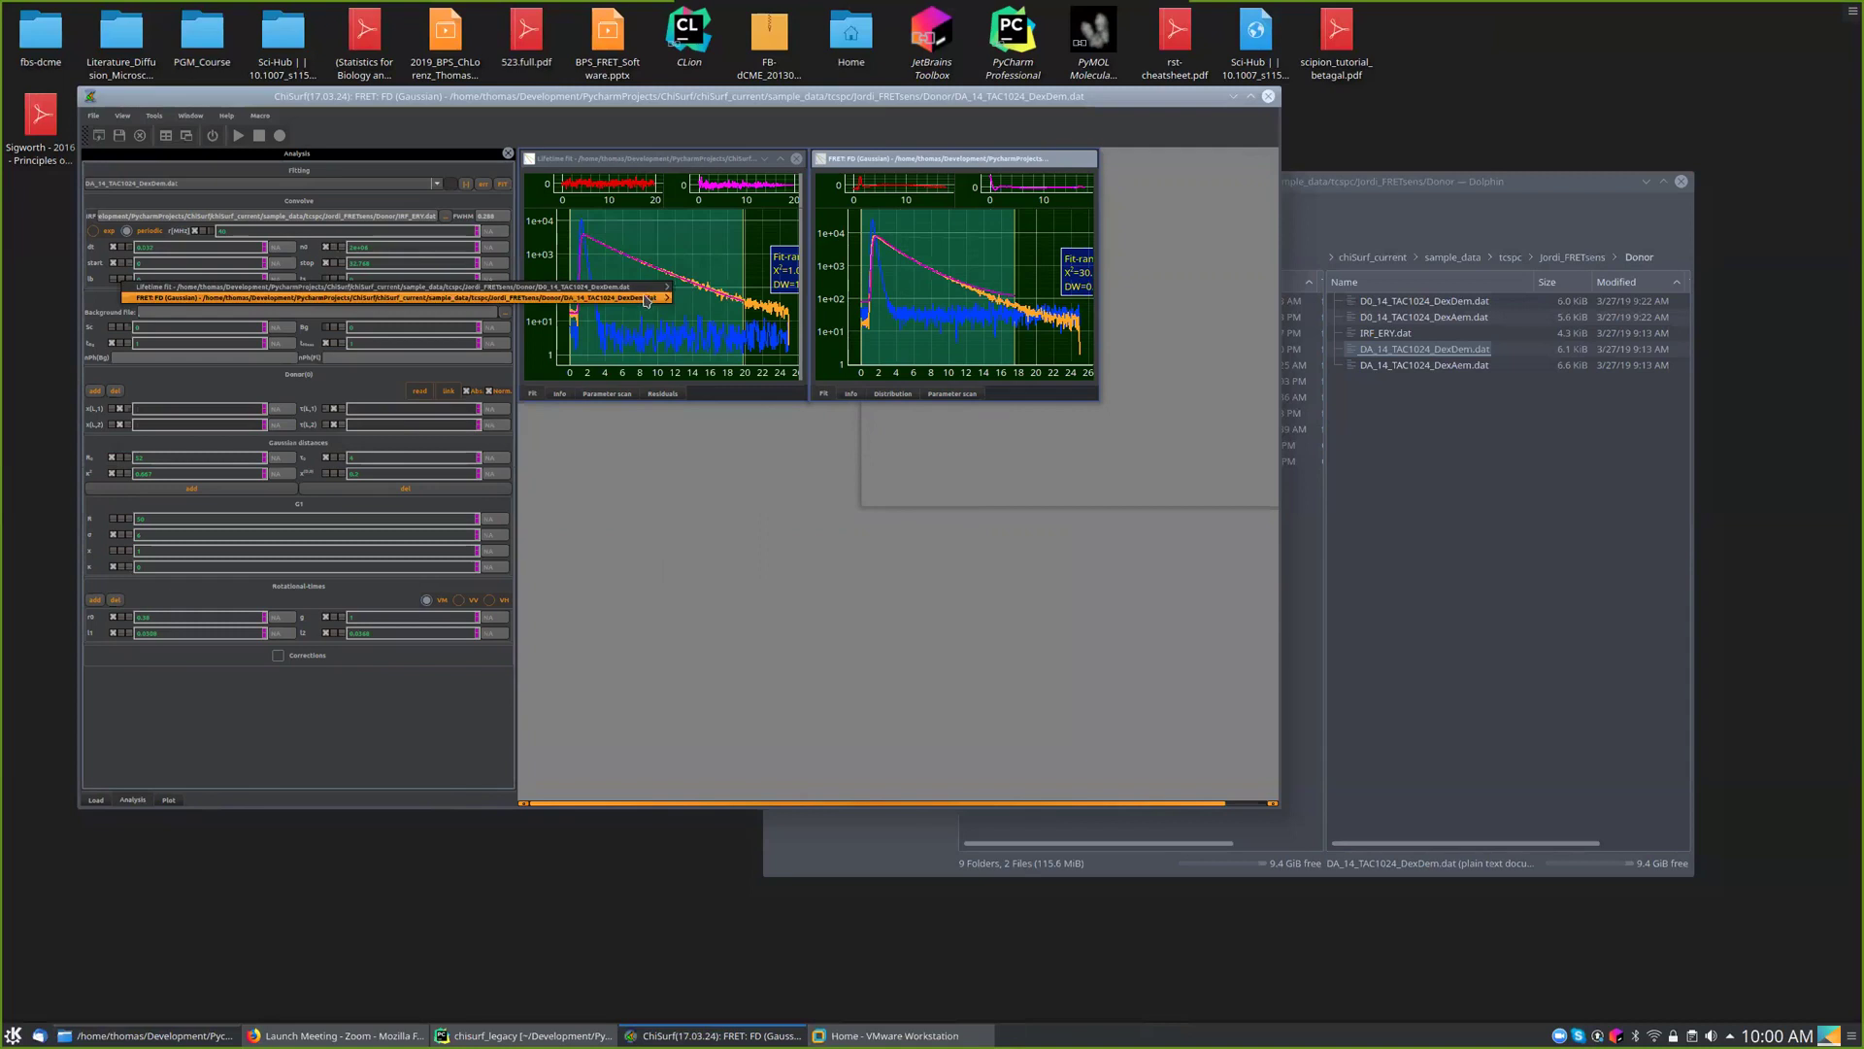
mouse_move(660, 287)
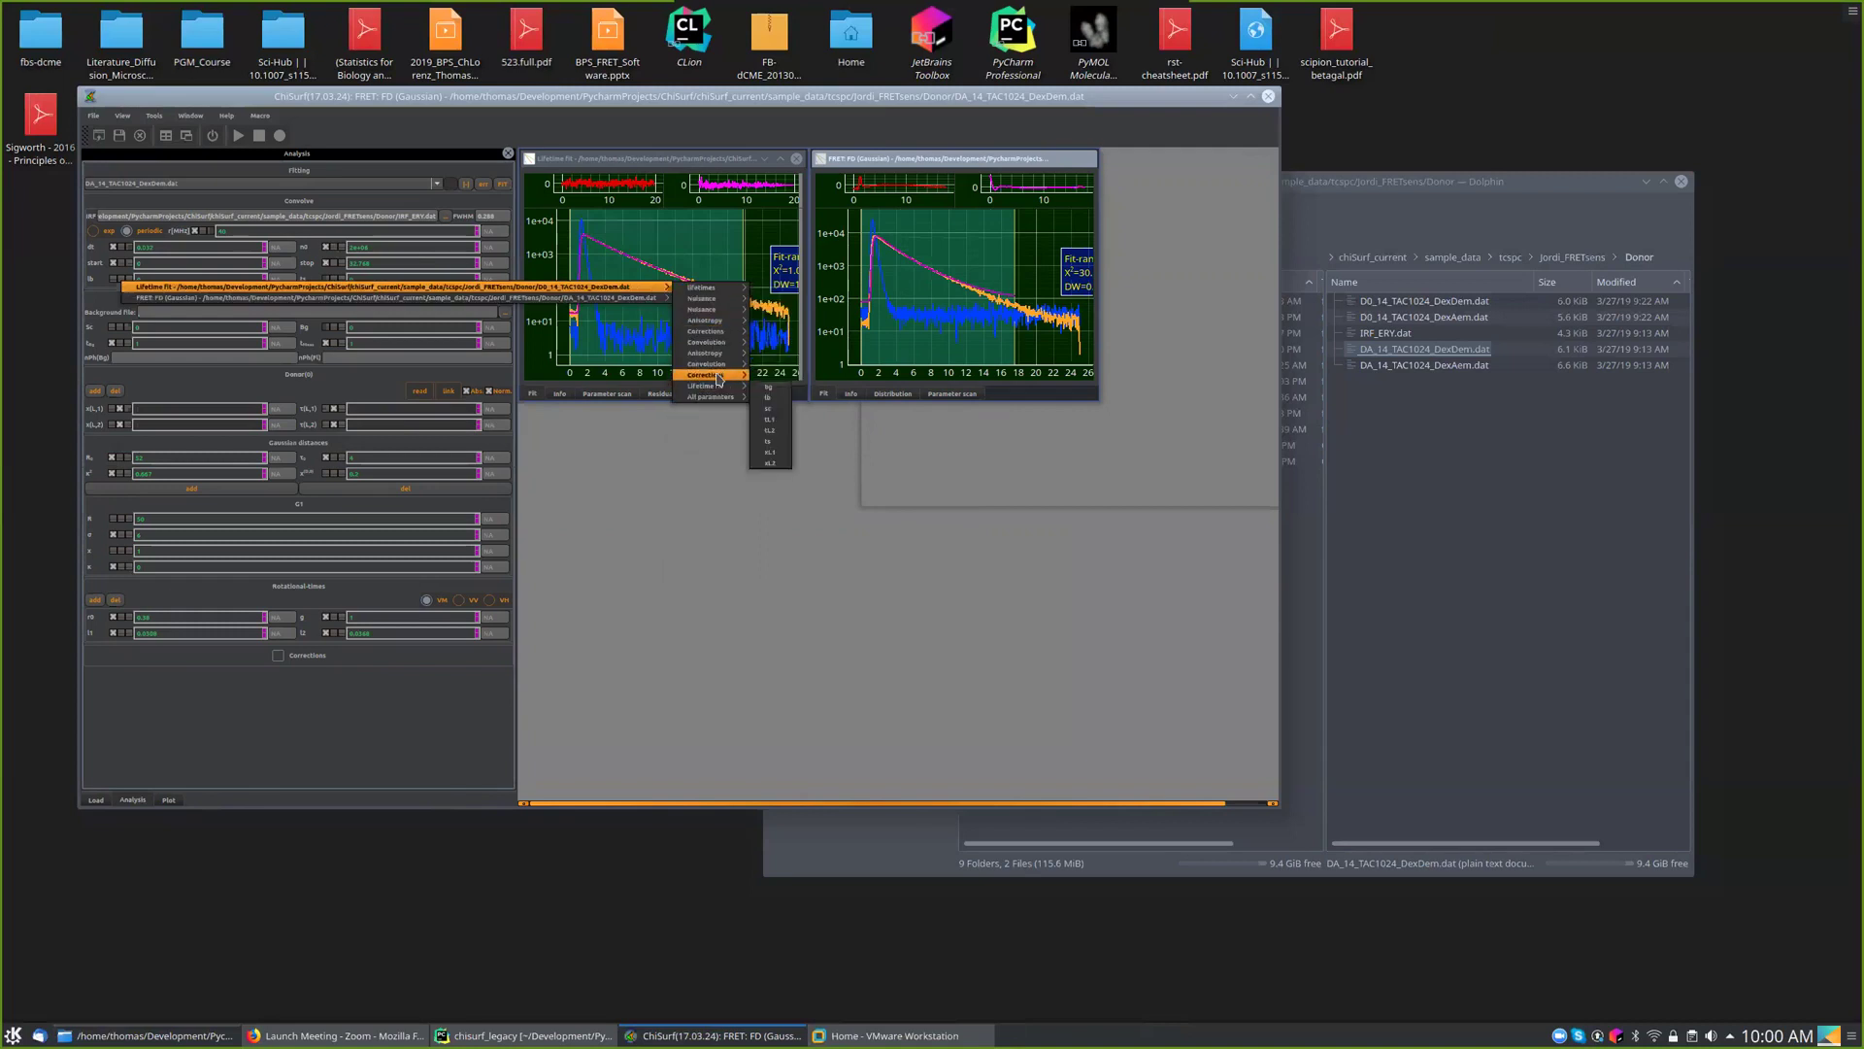
click(770, 378)
right_click(335, 283)
mouse_move(908, 293)
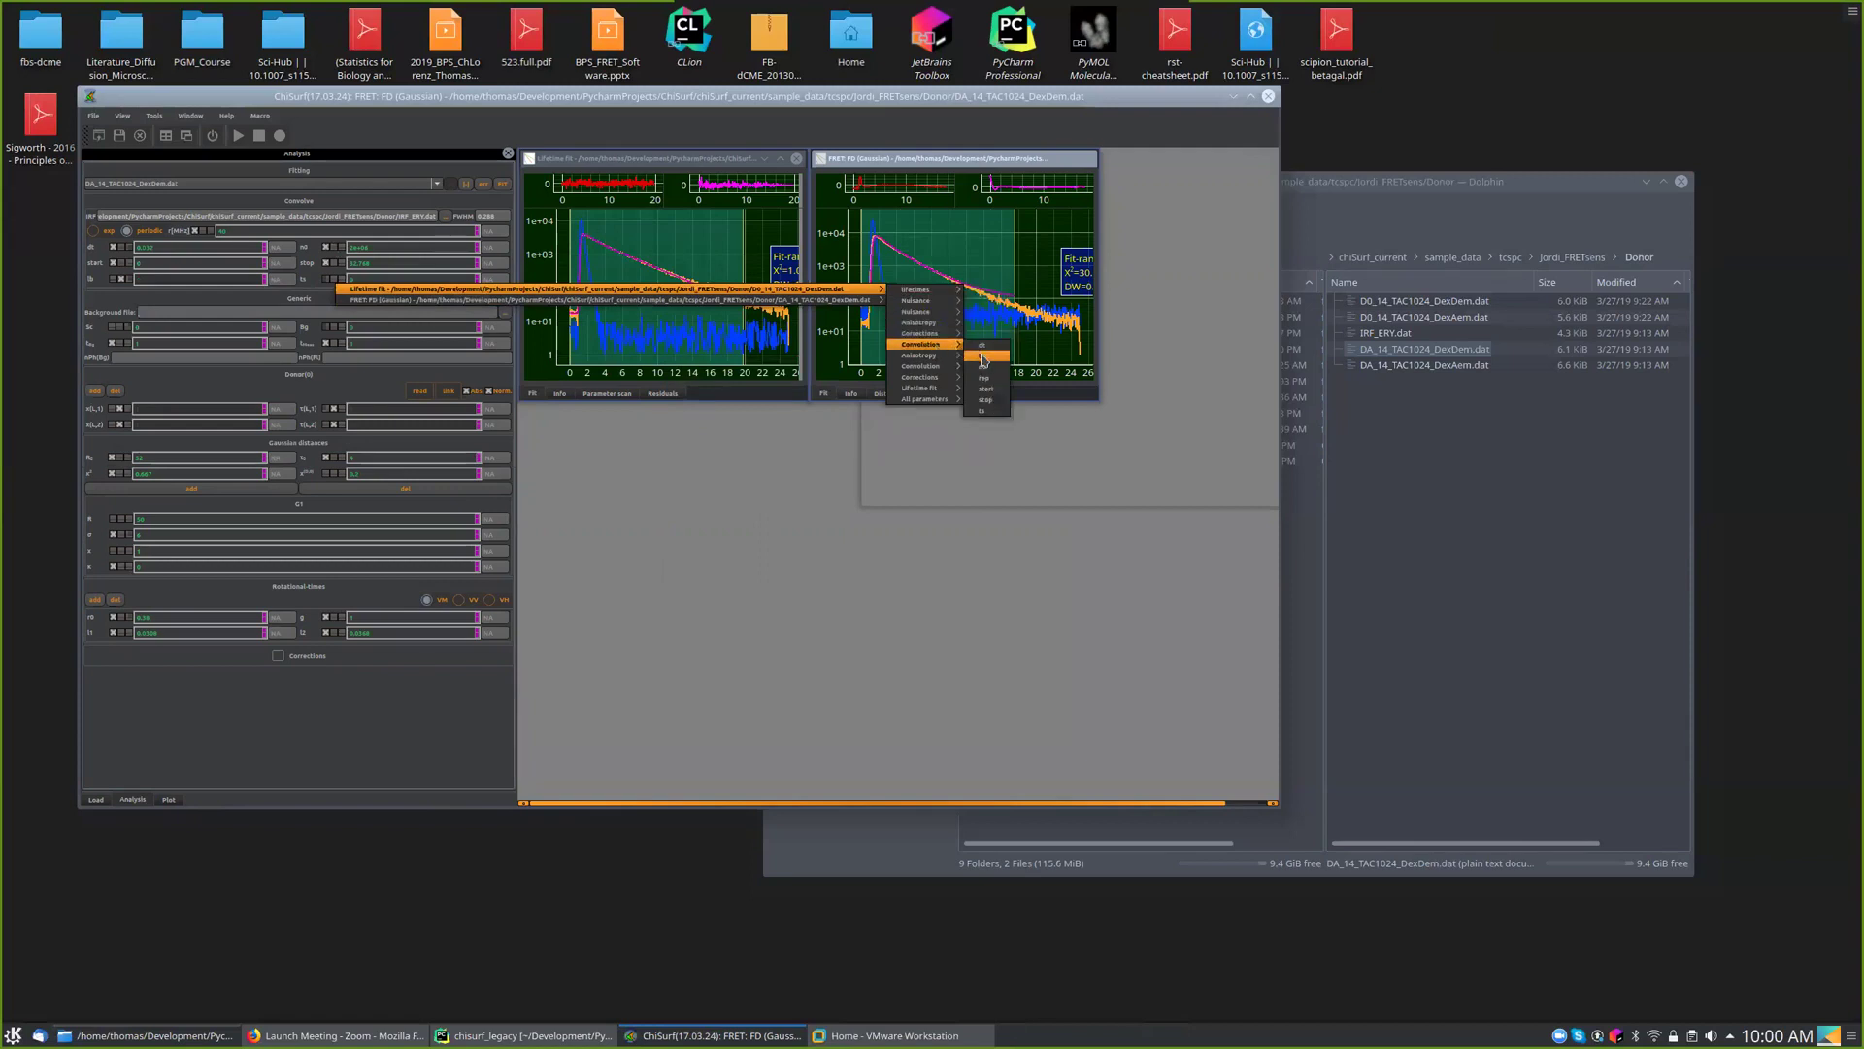
click(983, 355)
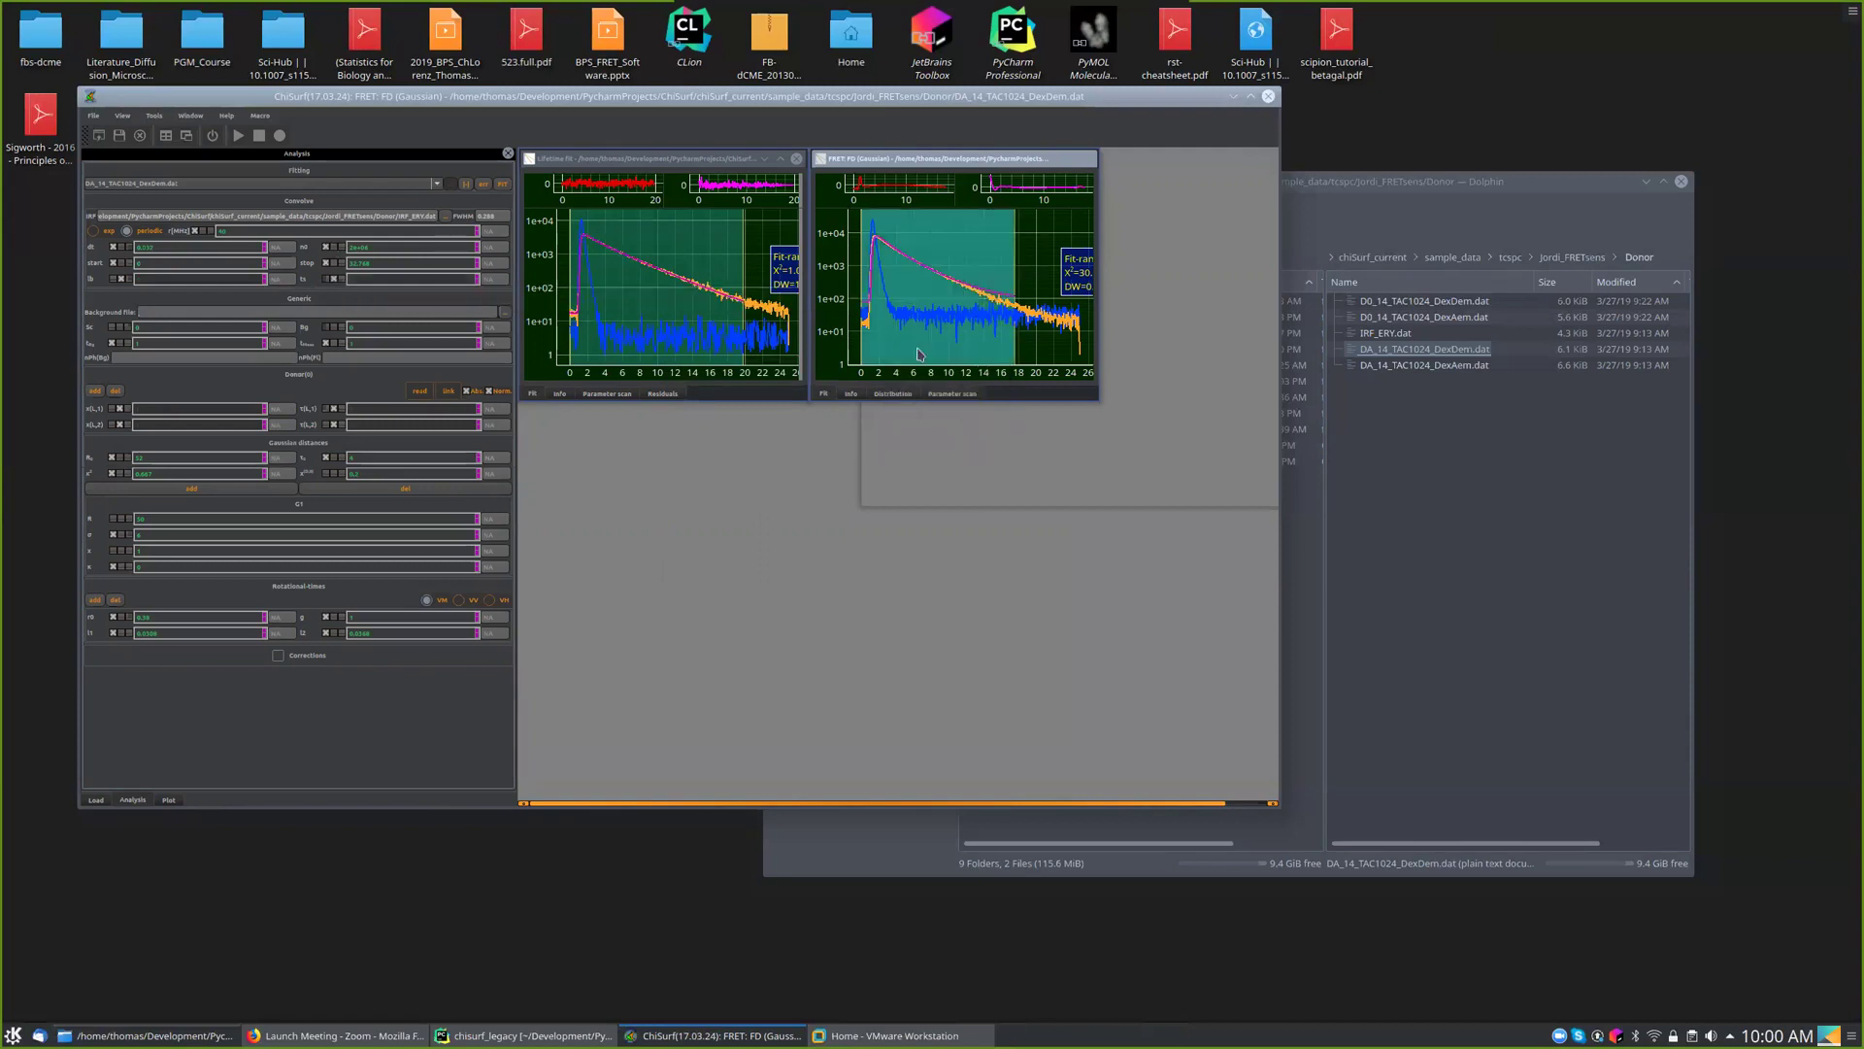
- Run the FRET fit twice and reset its scatter parameter sc to 0
click(501, 184)
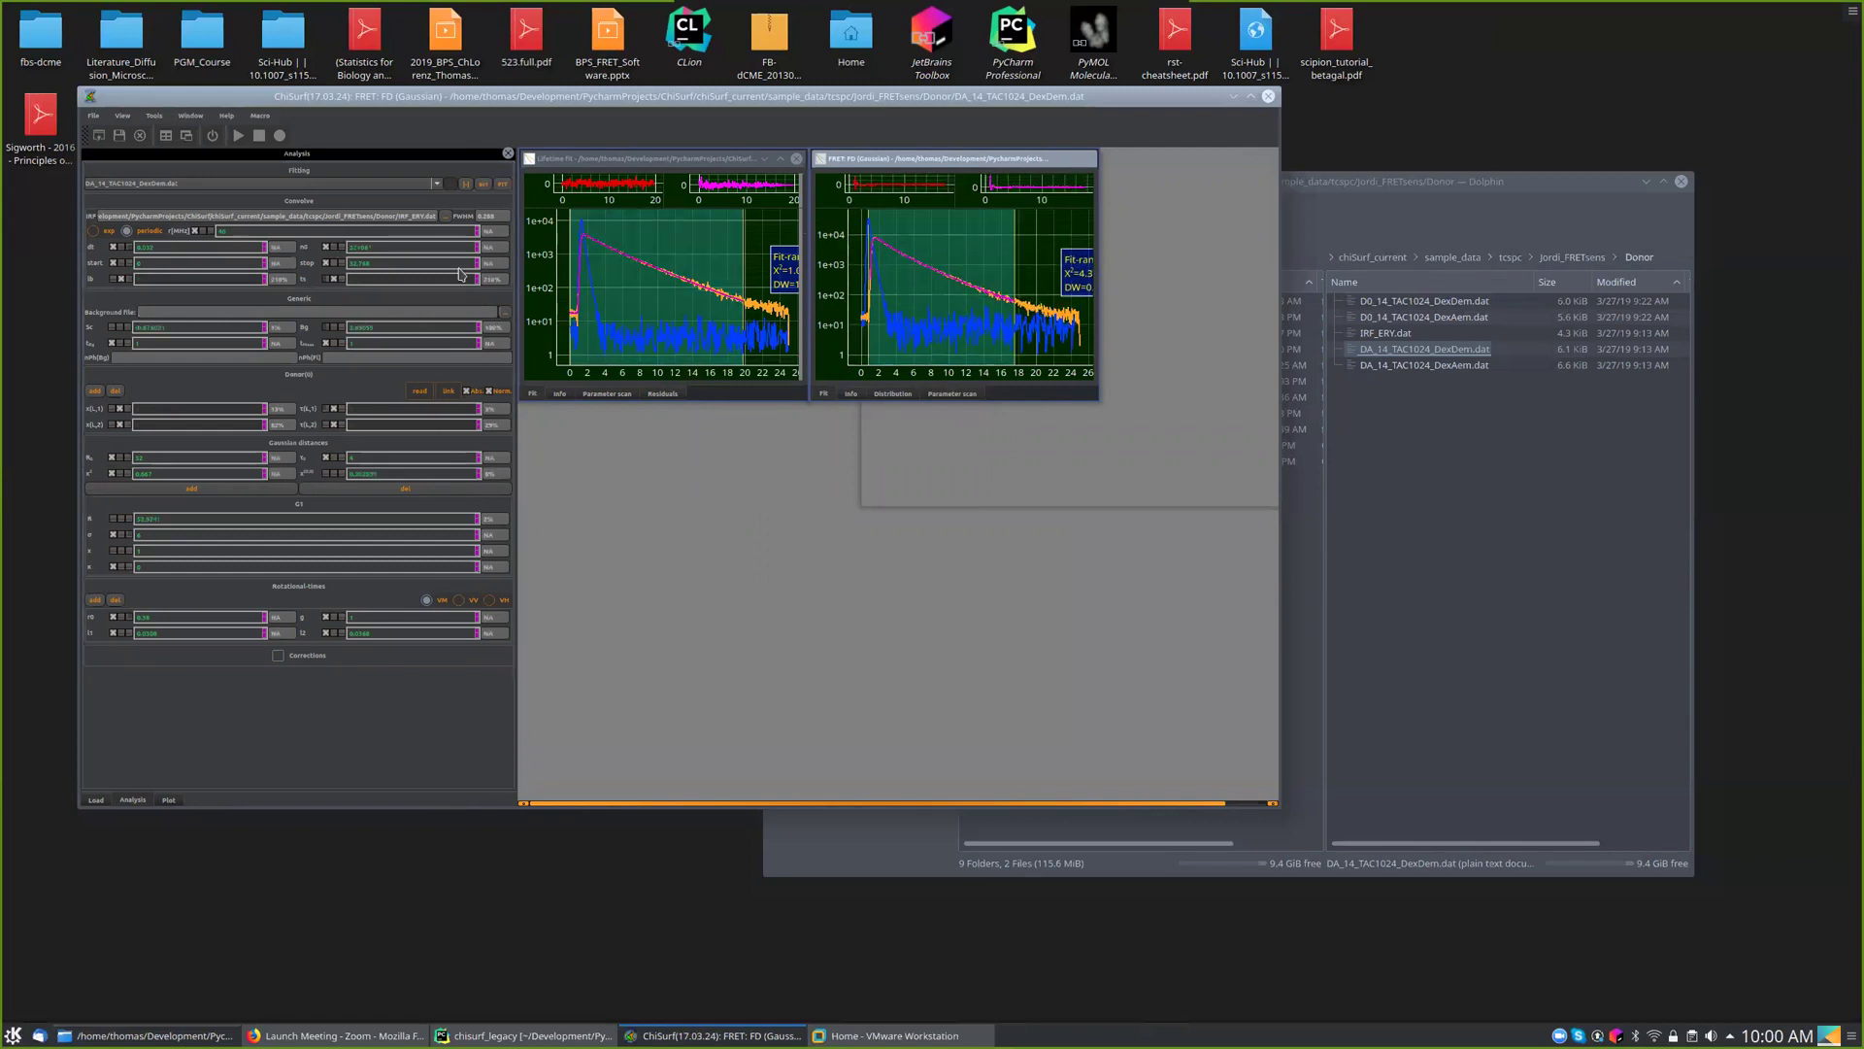
click(503, 185)
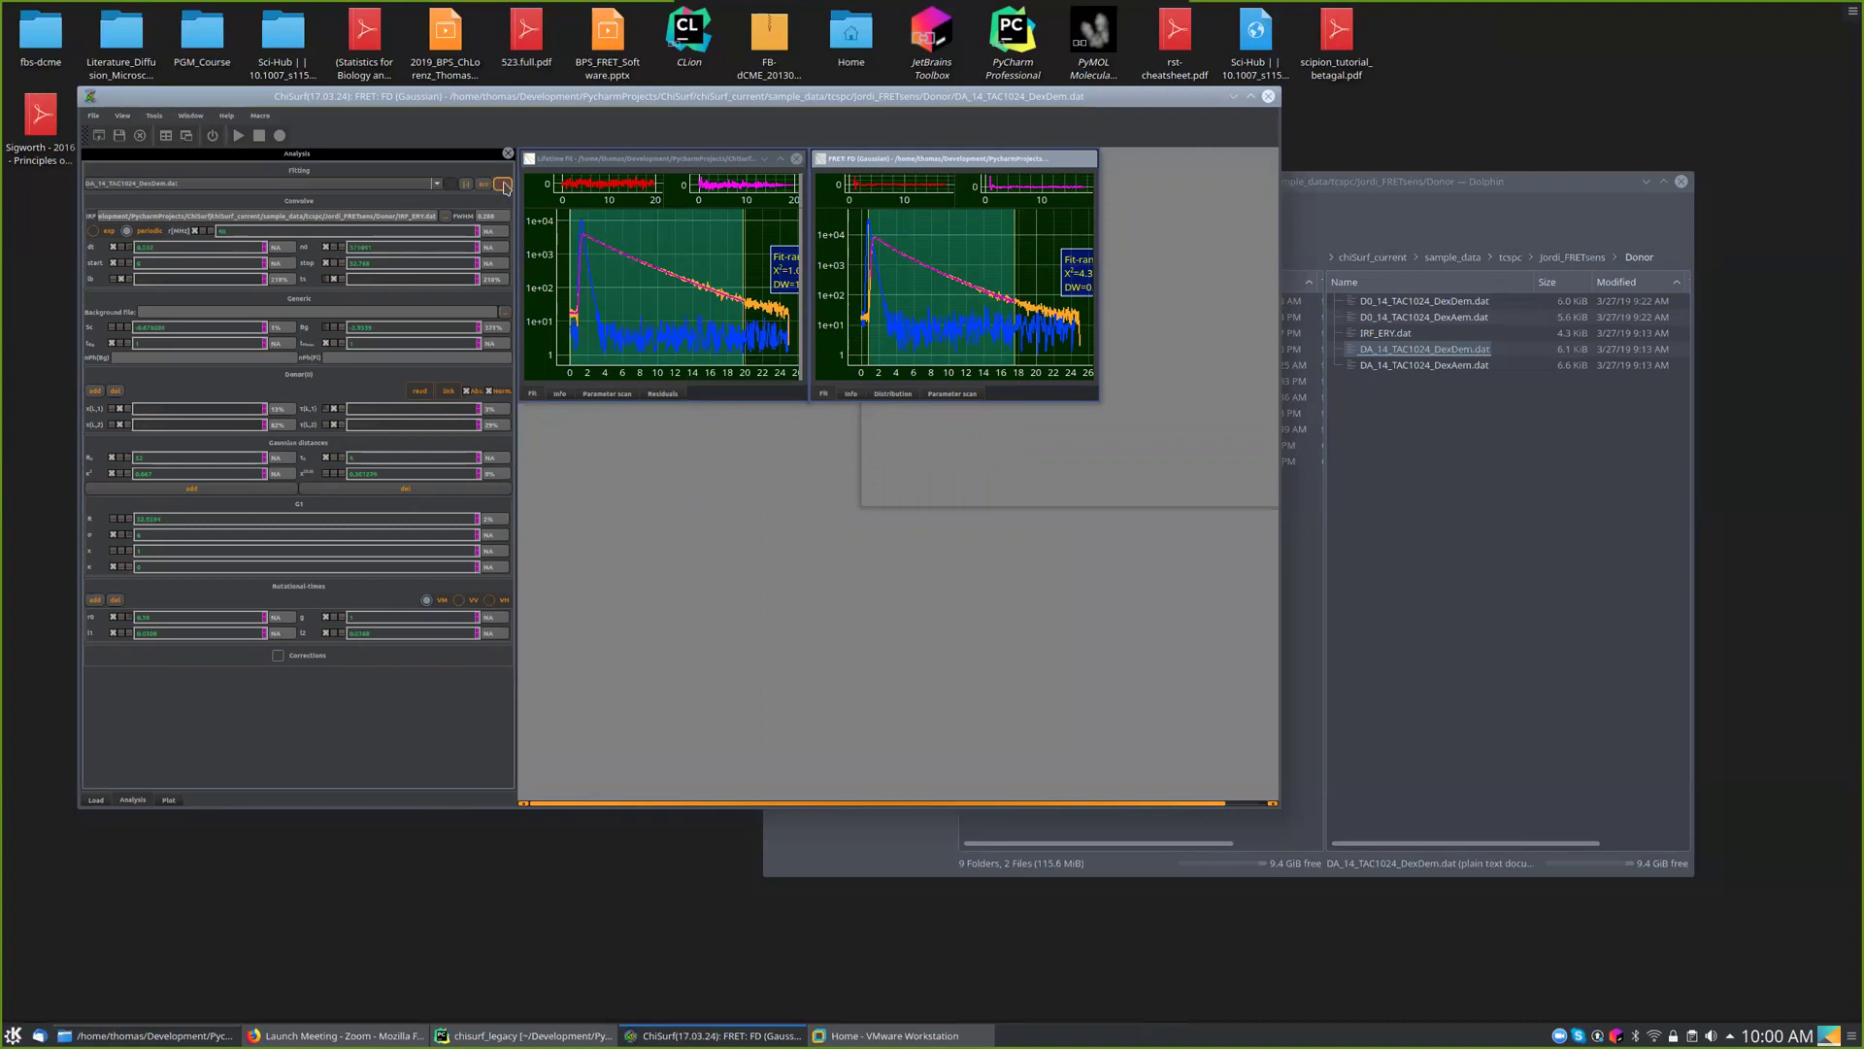
triple_click(175, 327)
text(0)
key(Return)
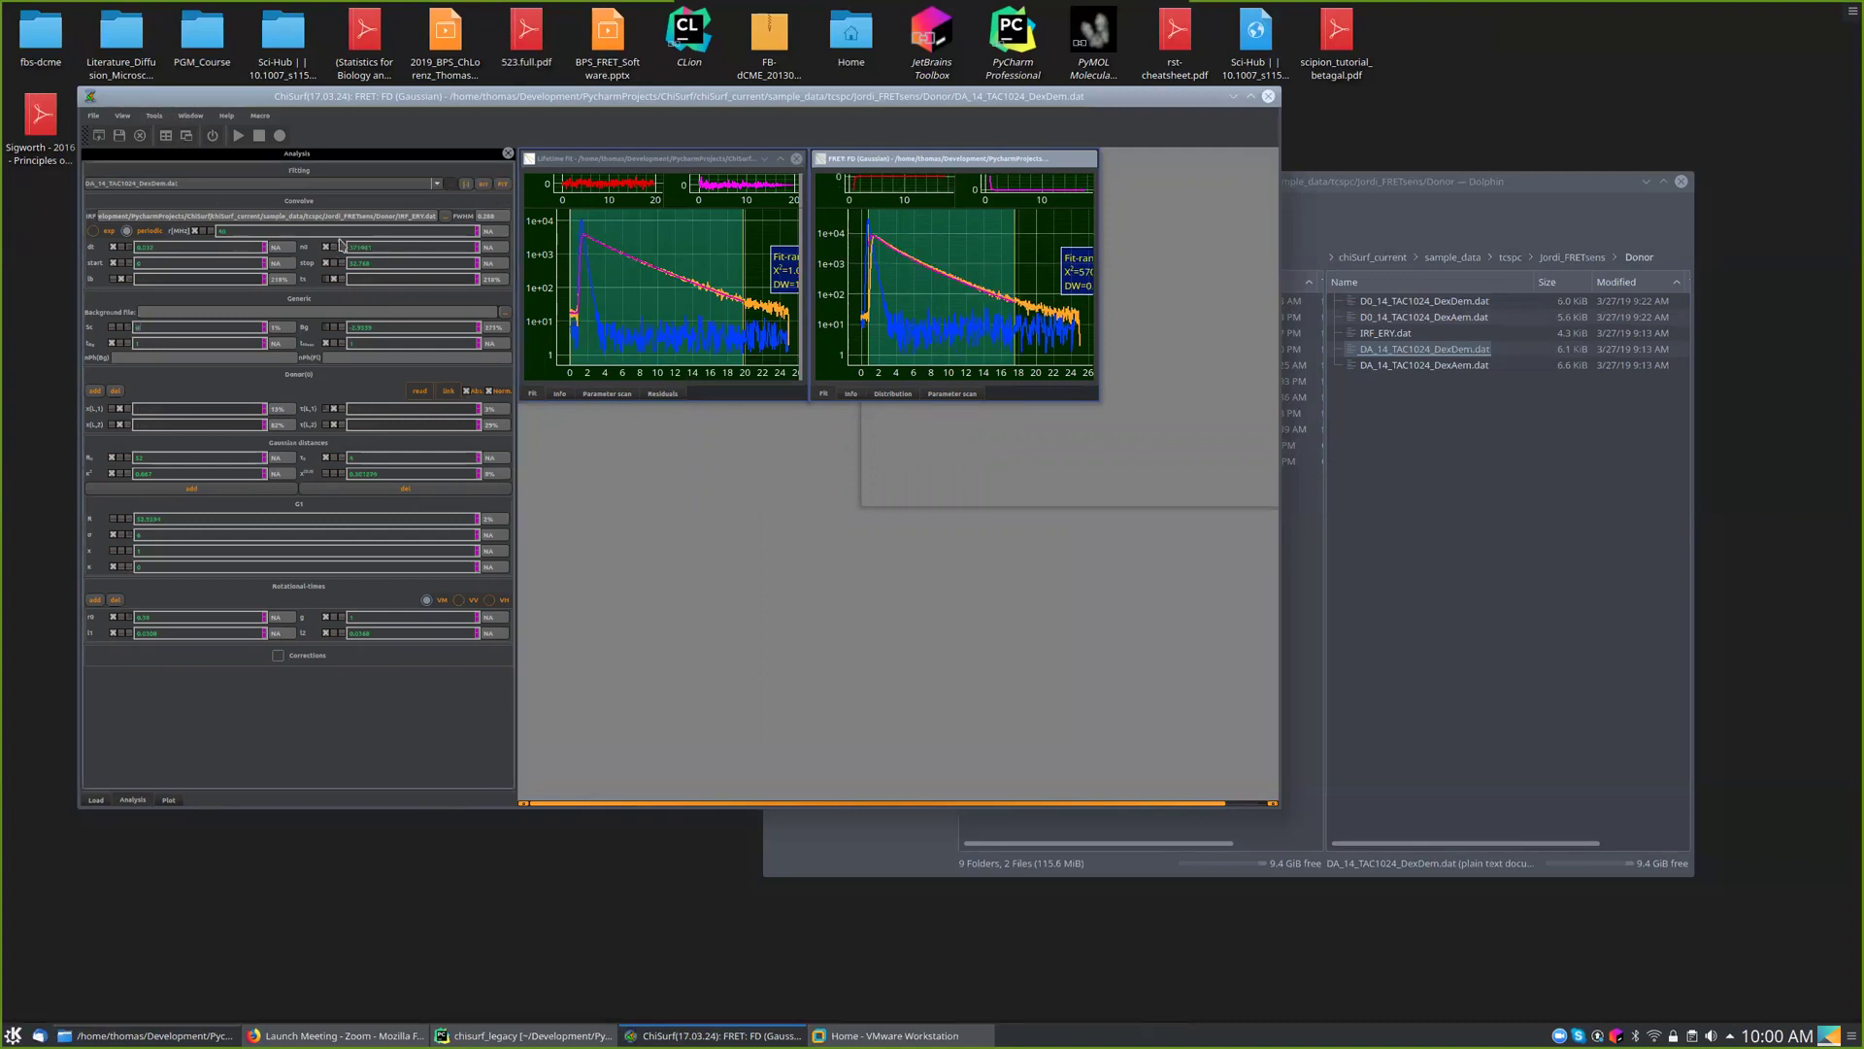
- Relink the FRET fit's ts parameter to the convolution parameter ts of the D0 Lifetime fit and rerun the fit
click(609, 189)
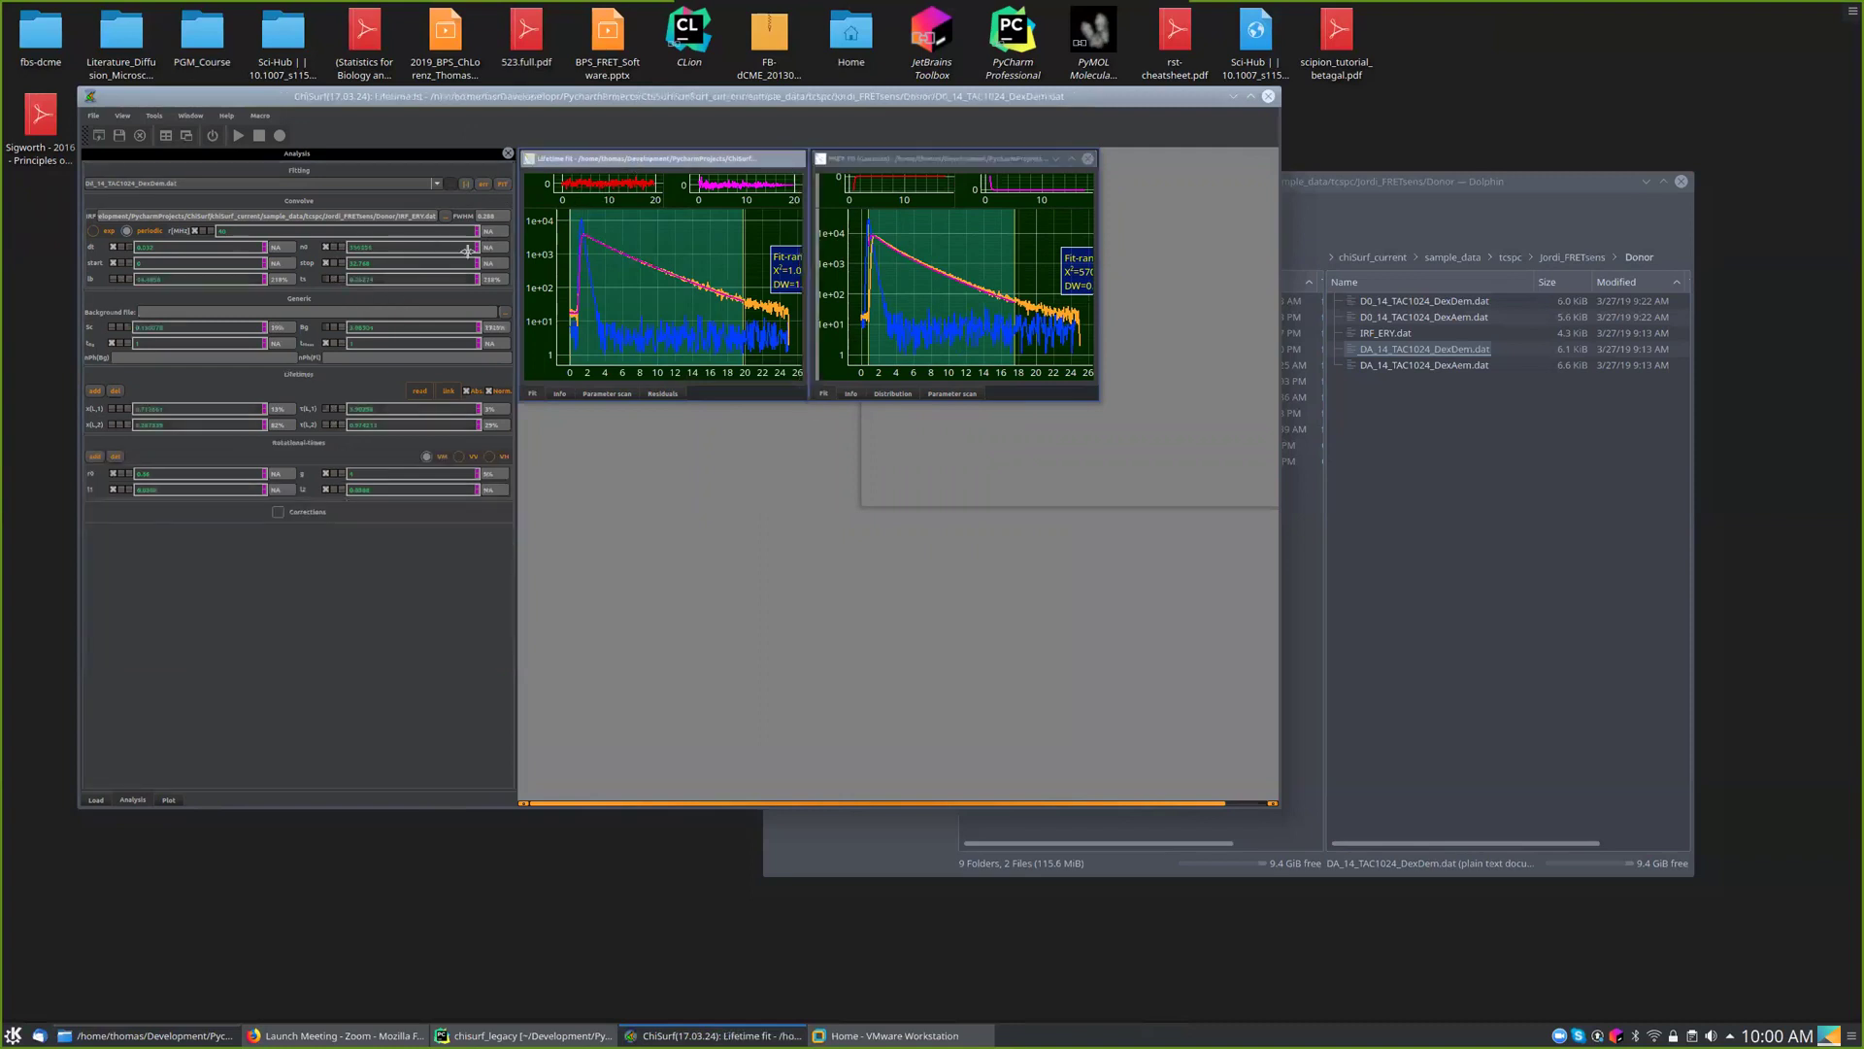
click(911, 193)
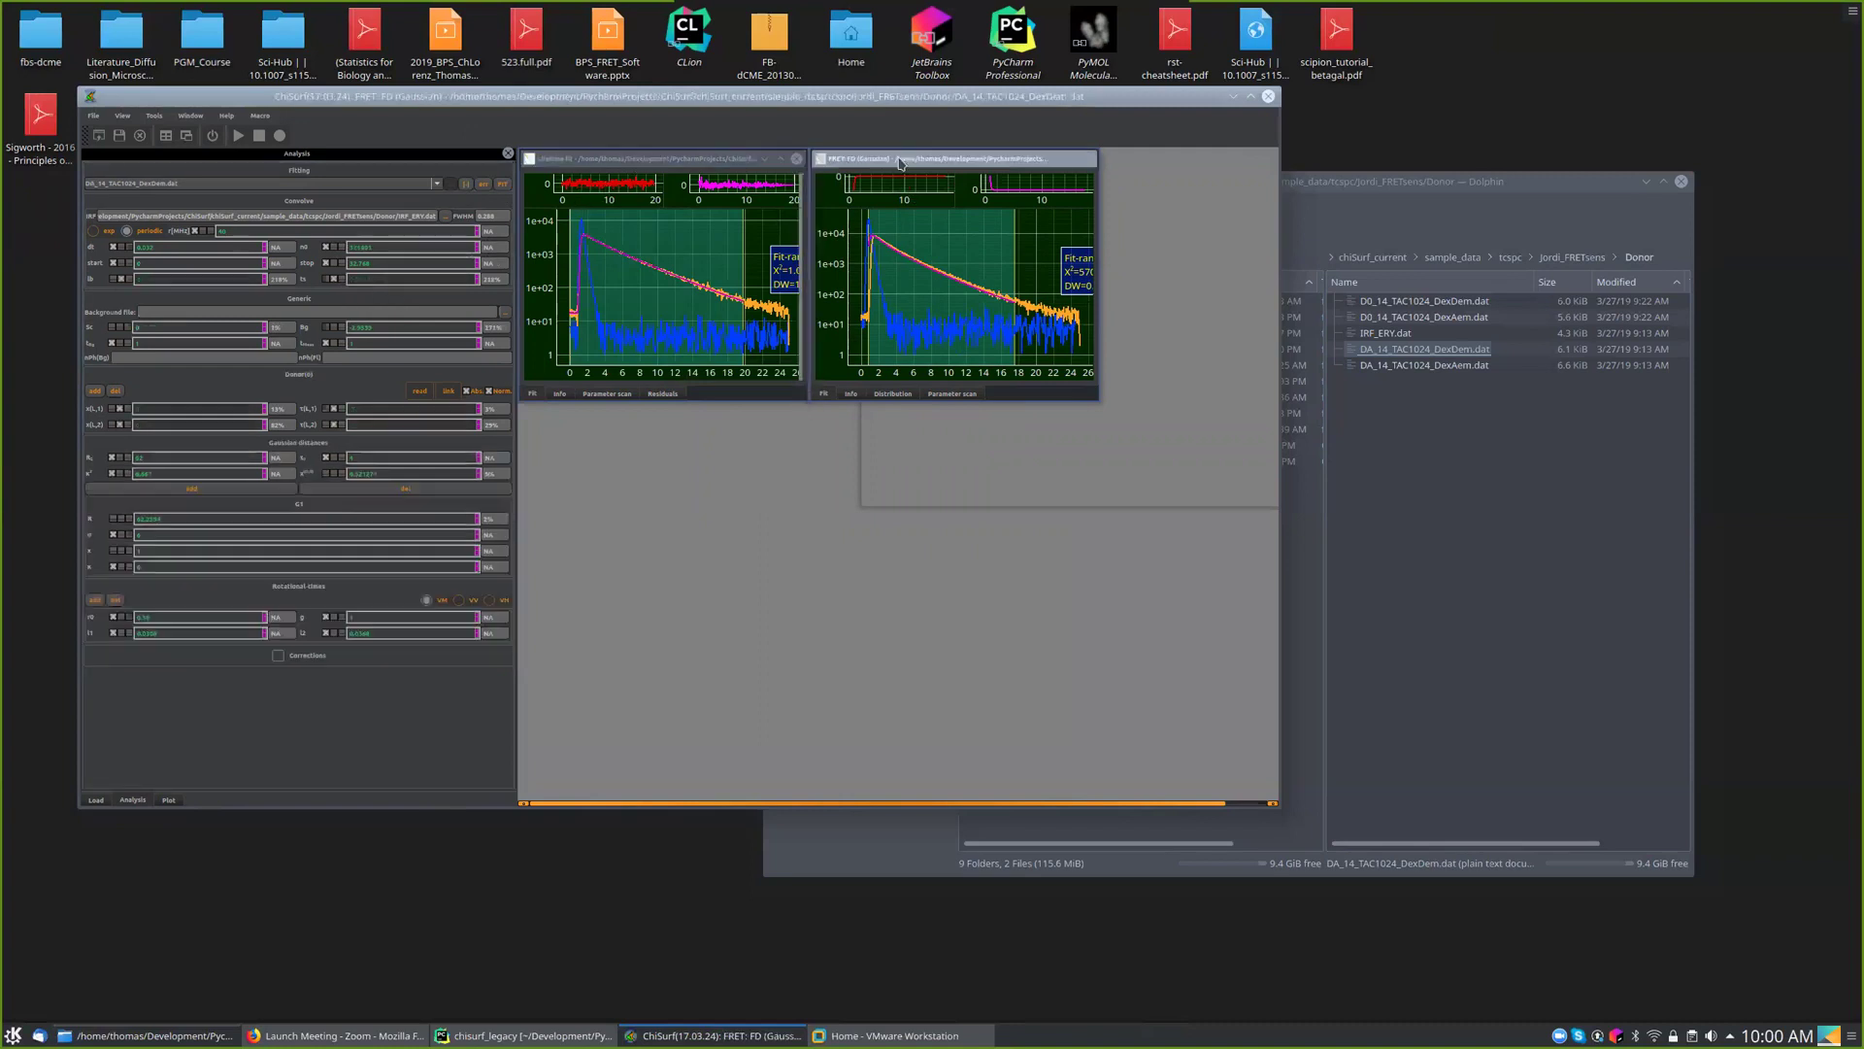
click(338, 282)
mouse_move(855, 287)
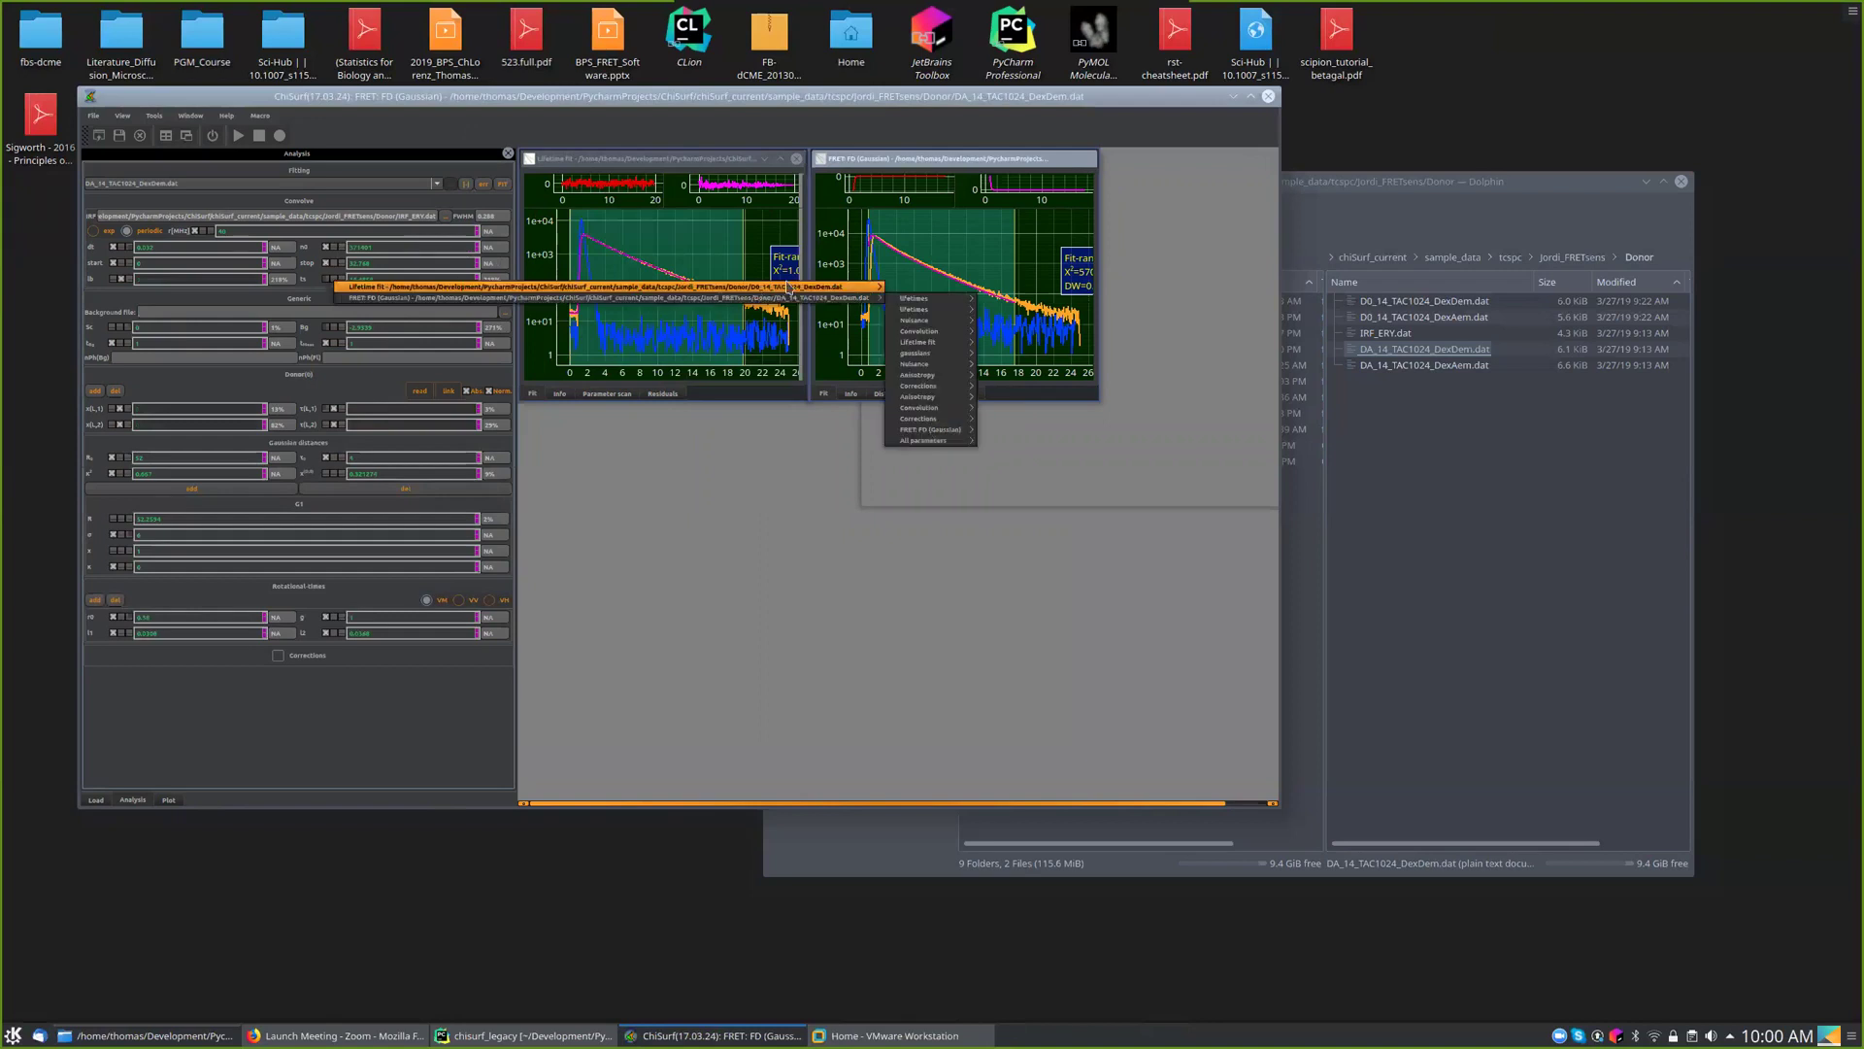
mouse_move(937, 343)
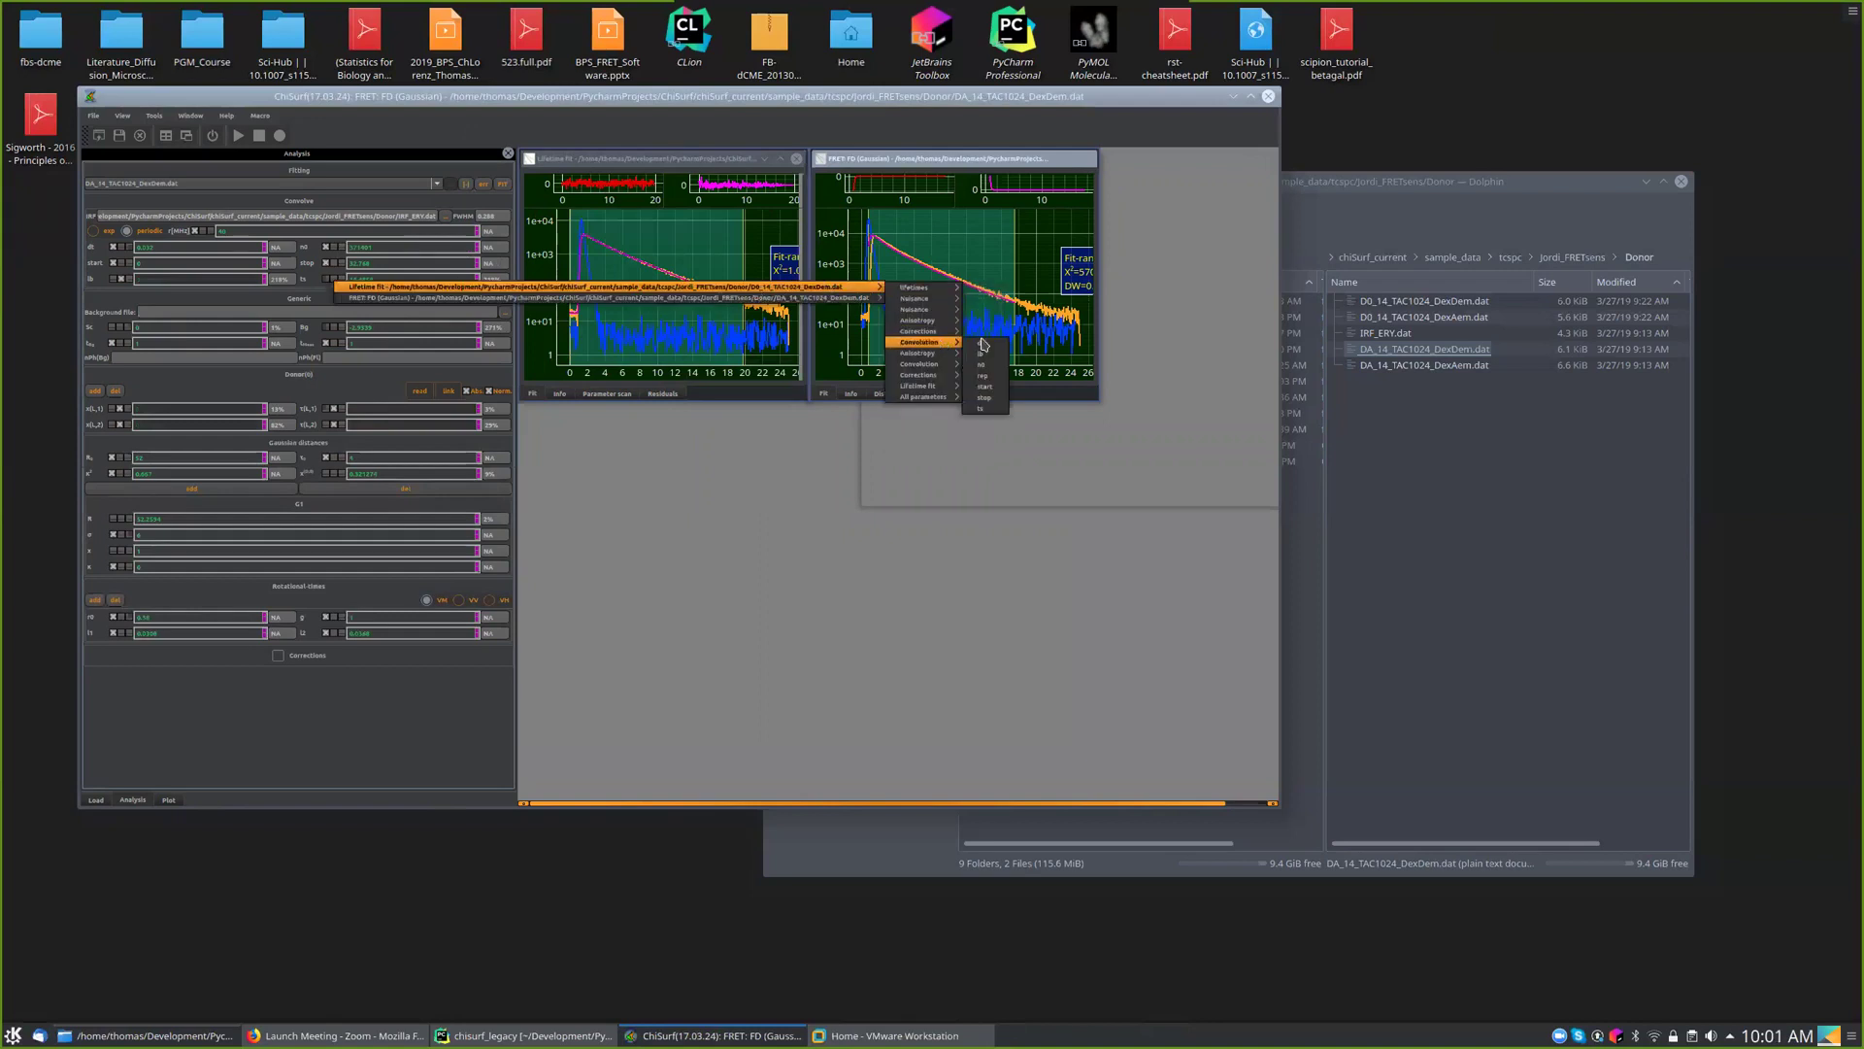
click(987, 412)
click(502, 185)
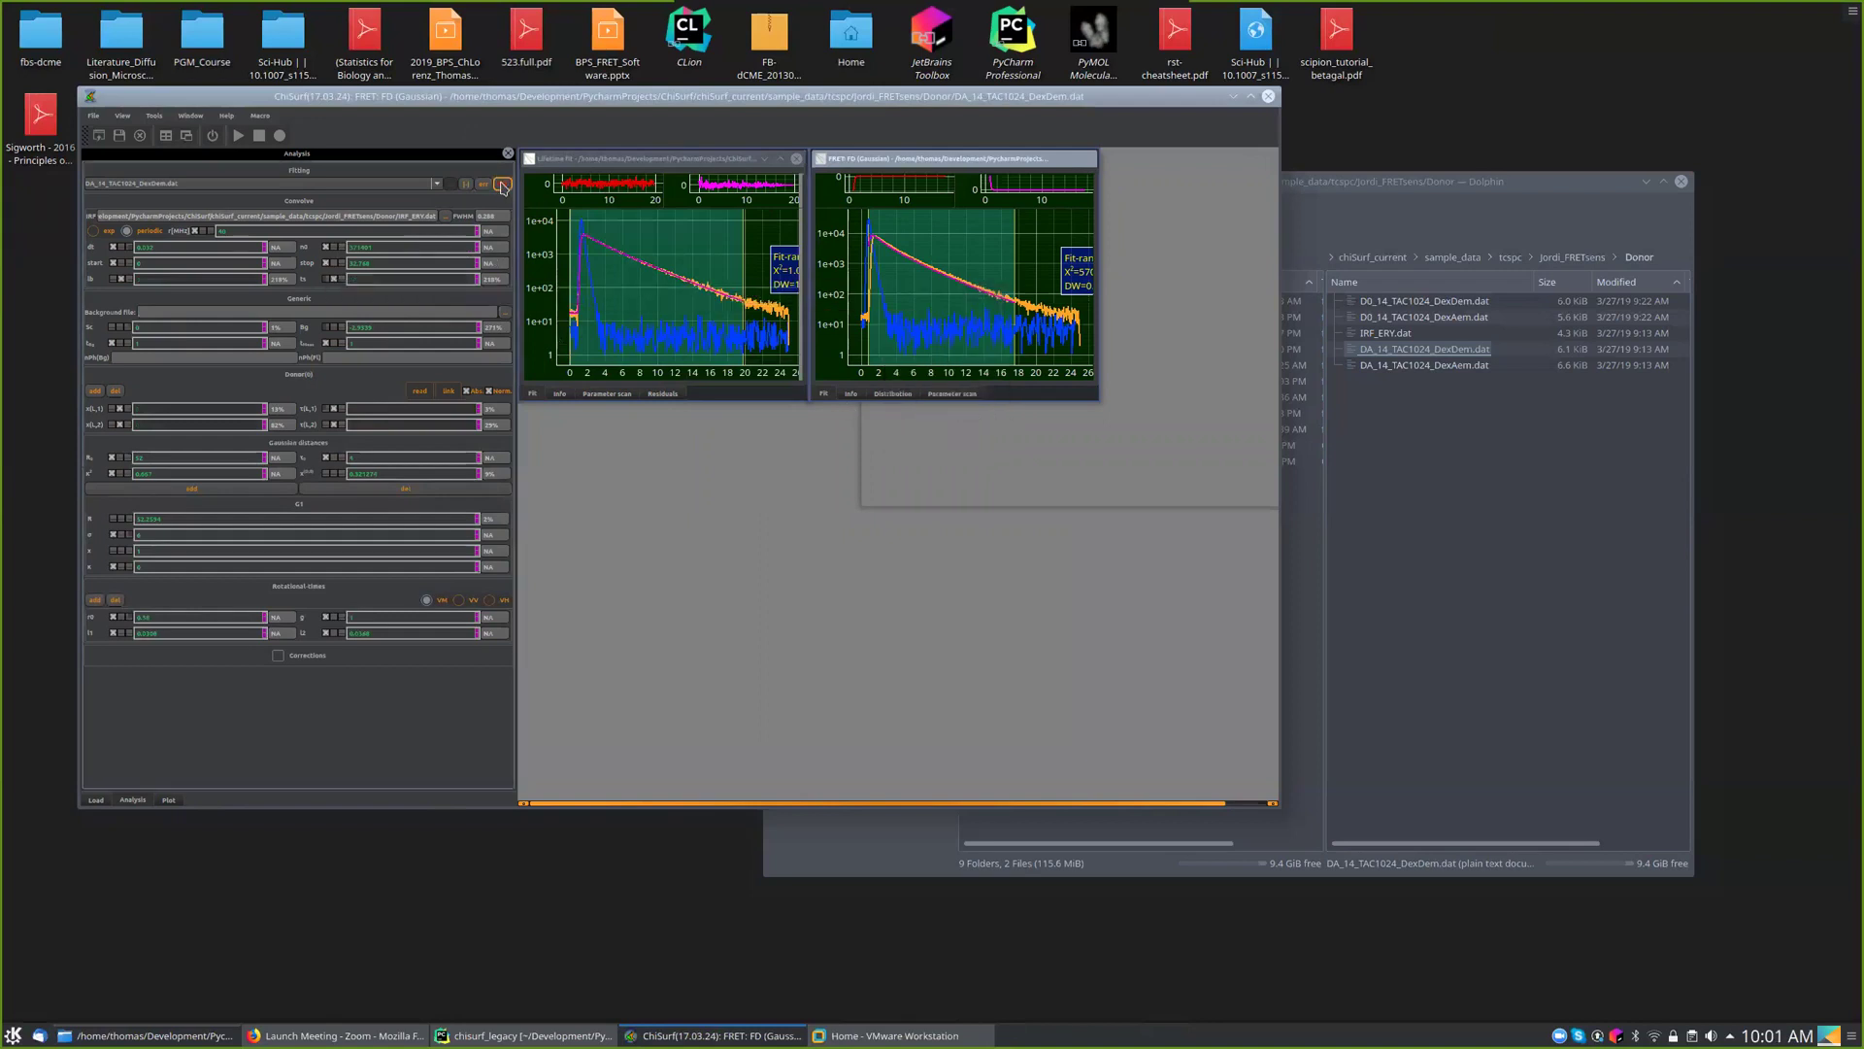
- Add a Global fit for the global dataset, show its analysis settings and place its window below the two fit plots
click(96, 800)
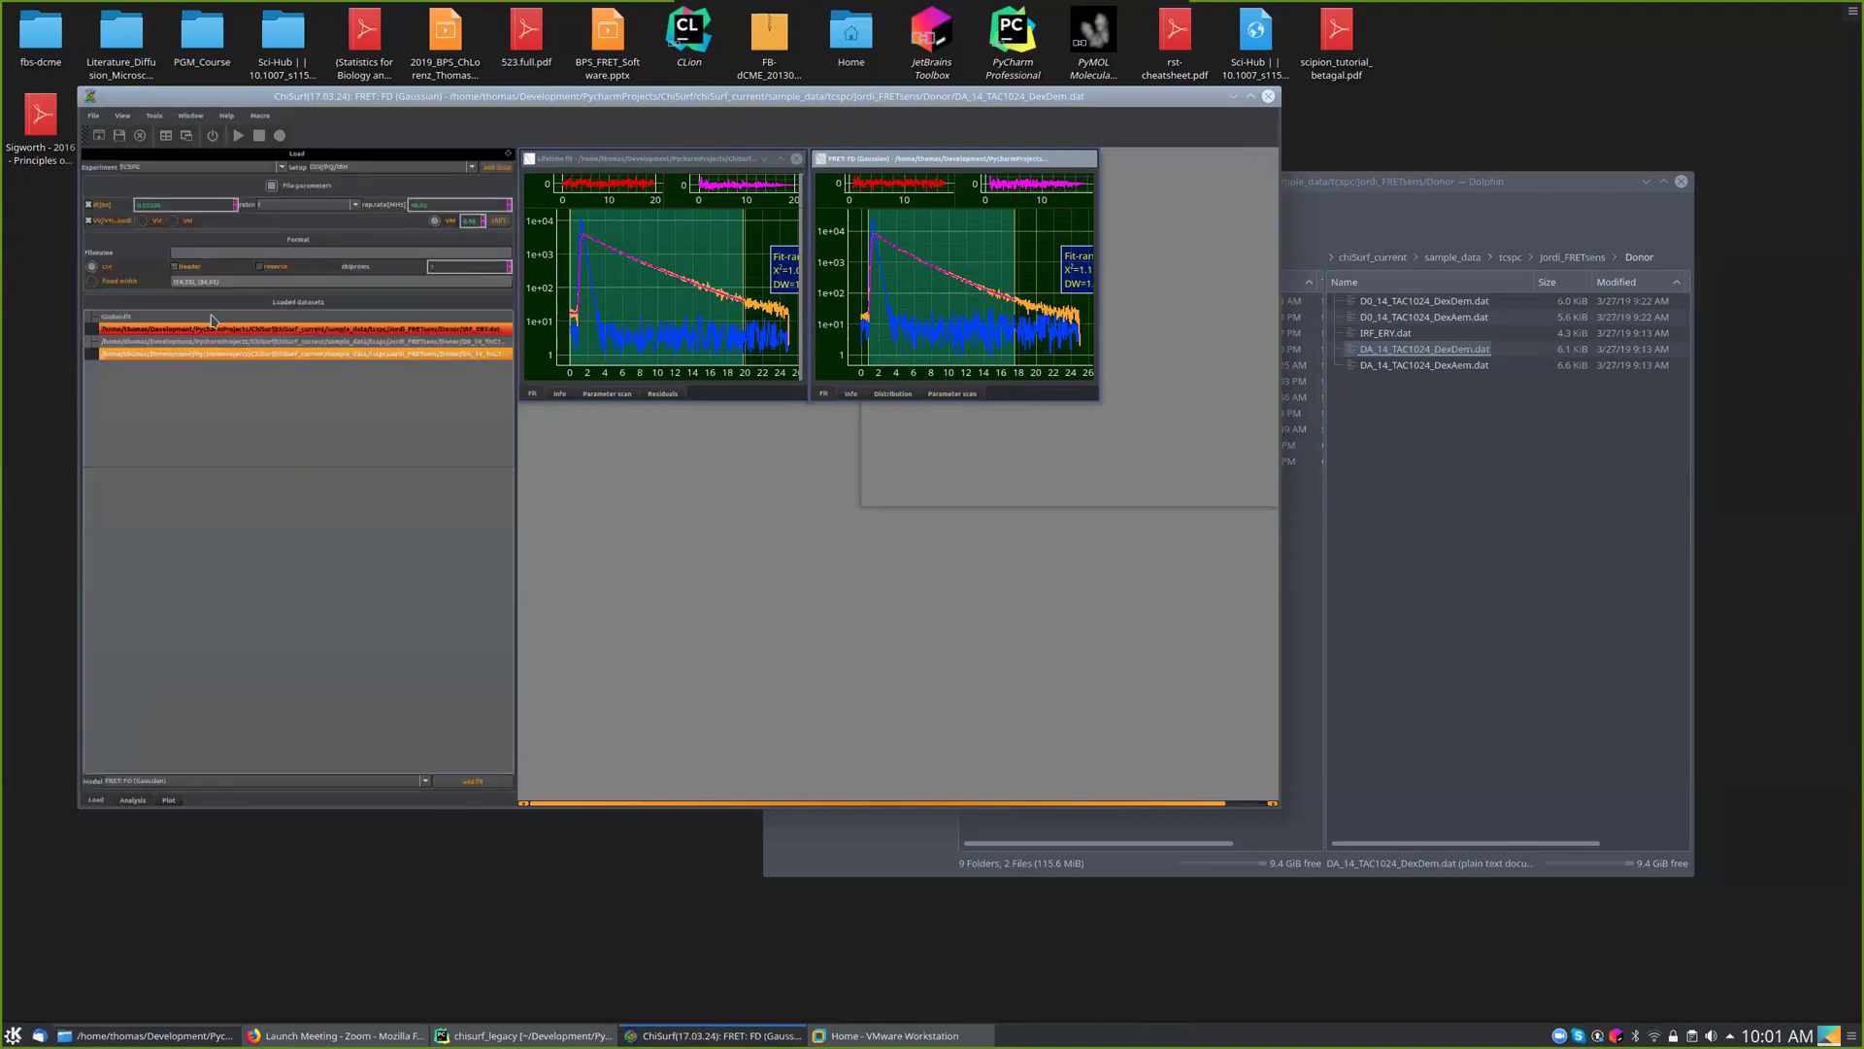
click(473, 781)
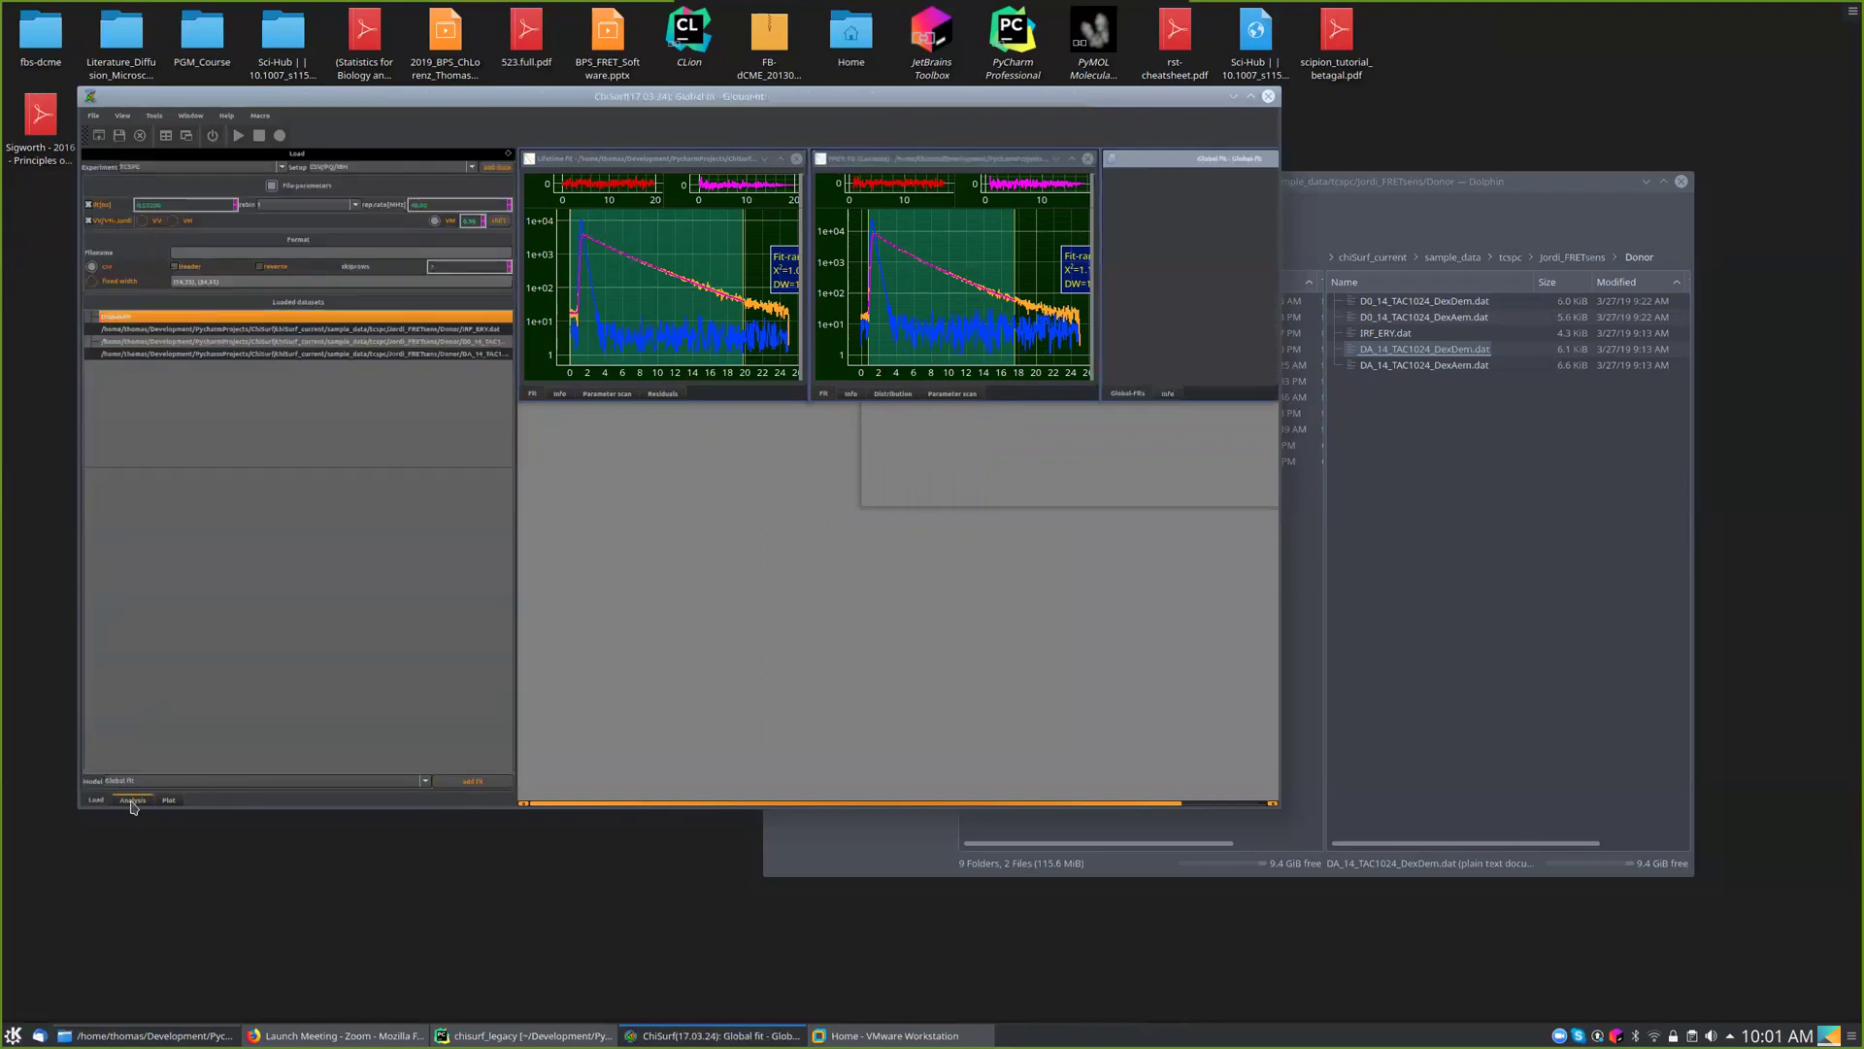
click(132, 800)
drag(1187, 161, 630, 433)
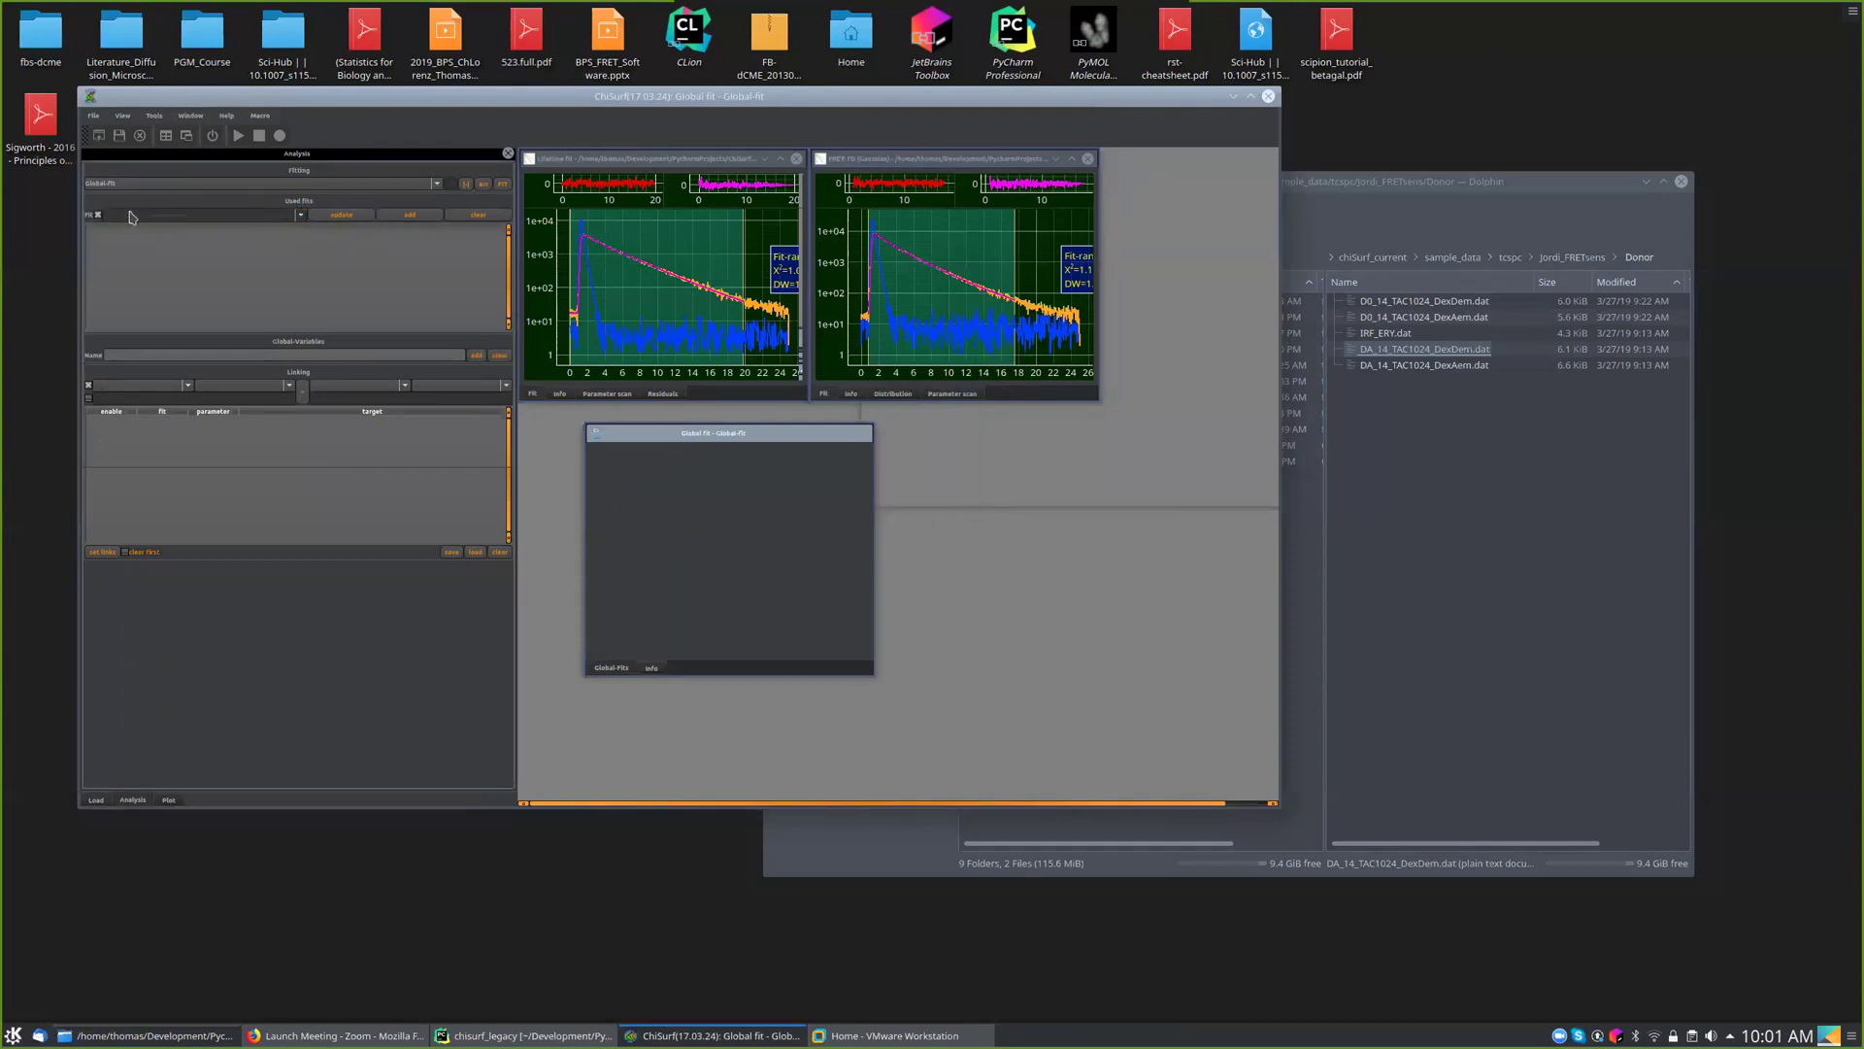
- Add the Lifetime fit and the FRET: FD (Gaussian) fit to the global fit and run it
click(342, 215)
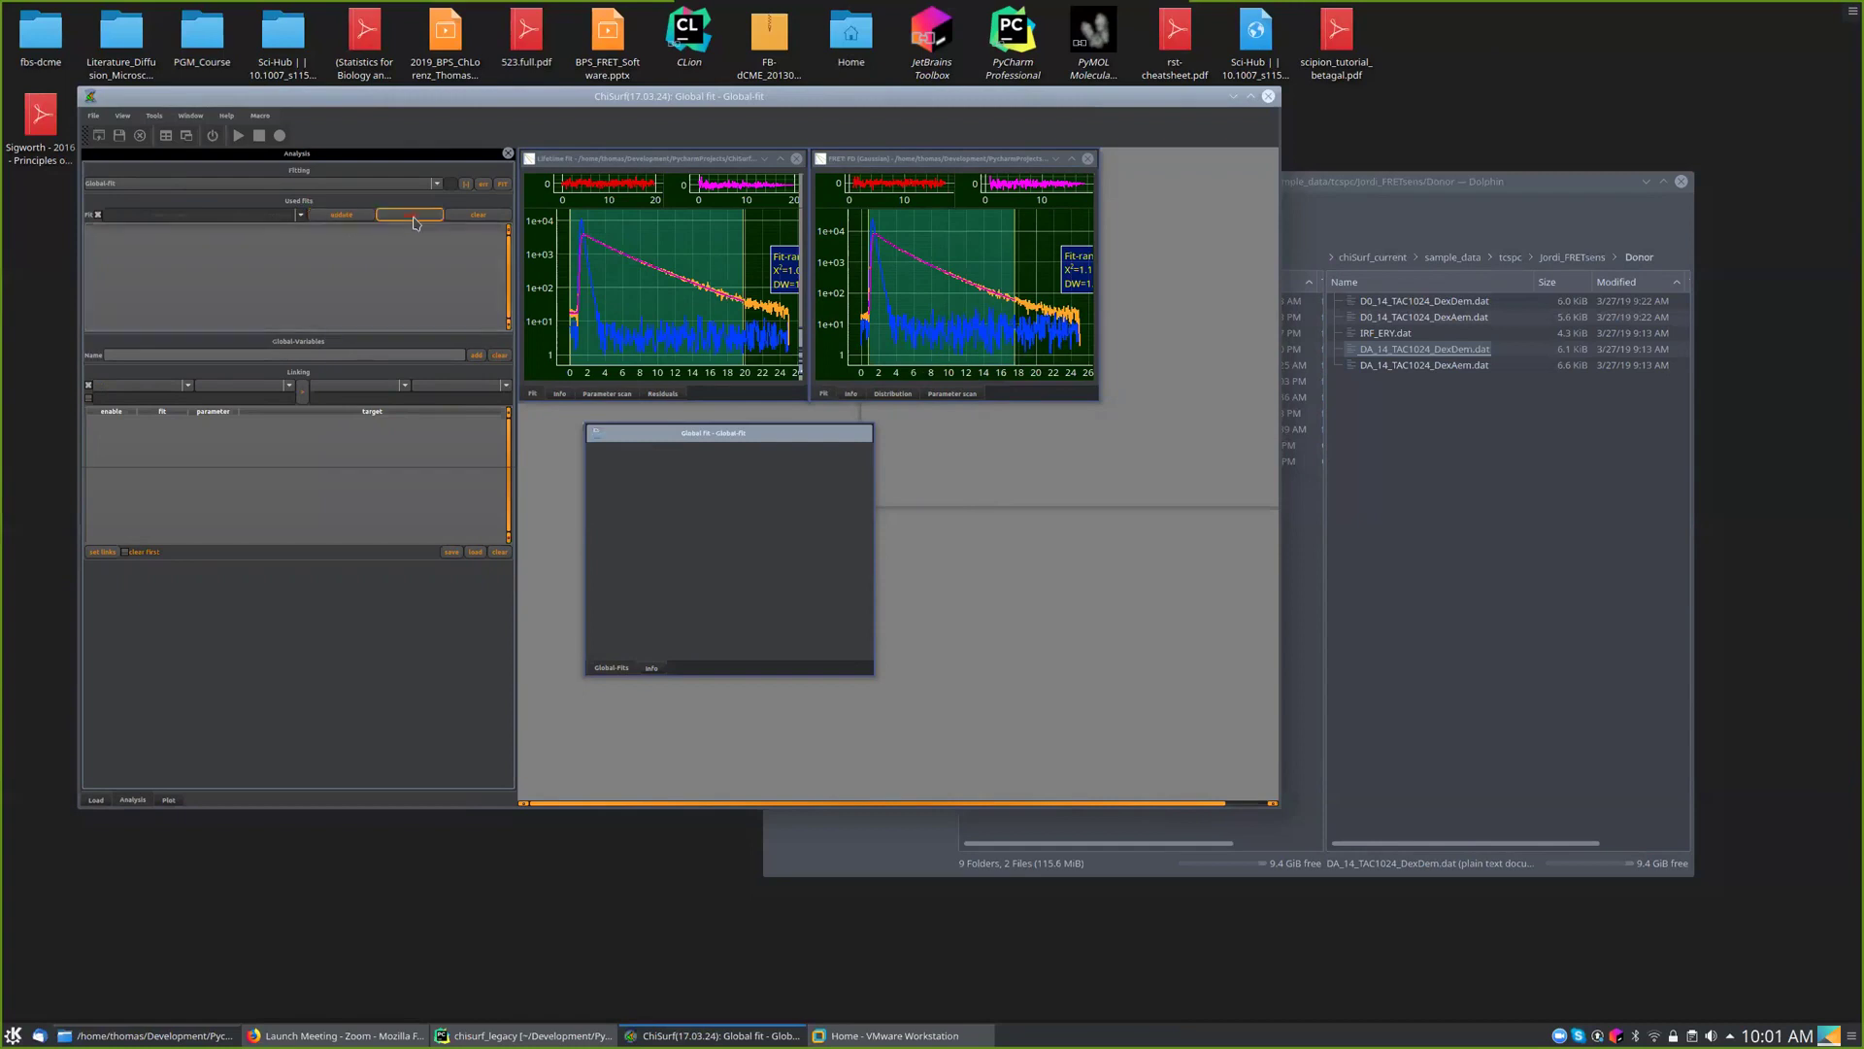
click(503, 184)
drag(719, 444, 761, 645)
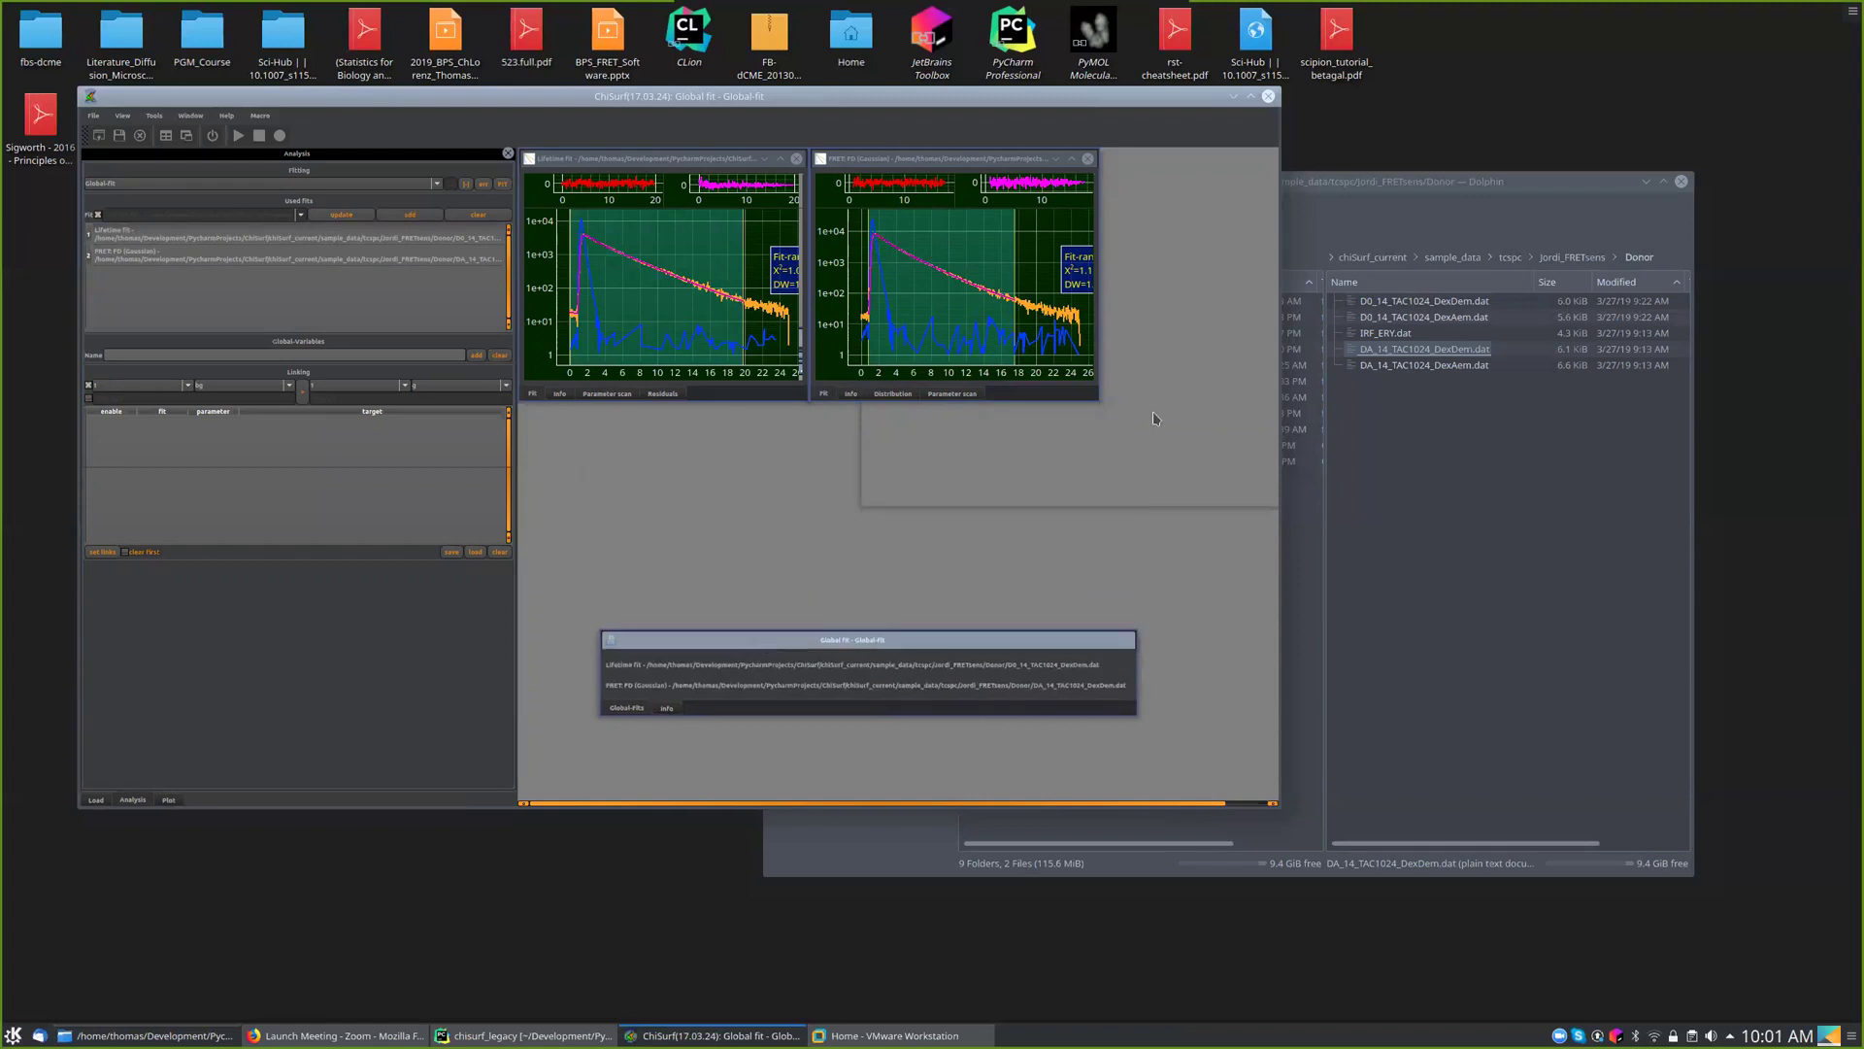
- Switch to the Dolphin file manager and open the Acceptor folder, the sibling of the Donor folder
click(1440, 508)
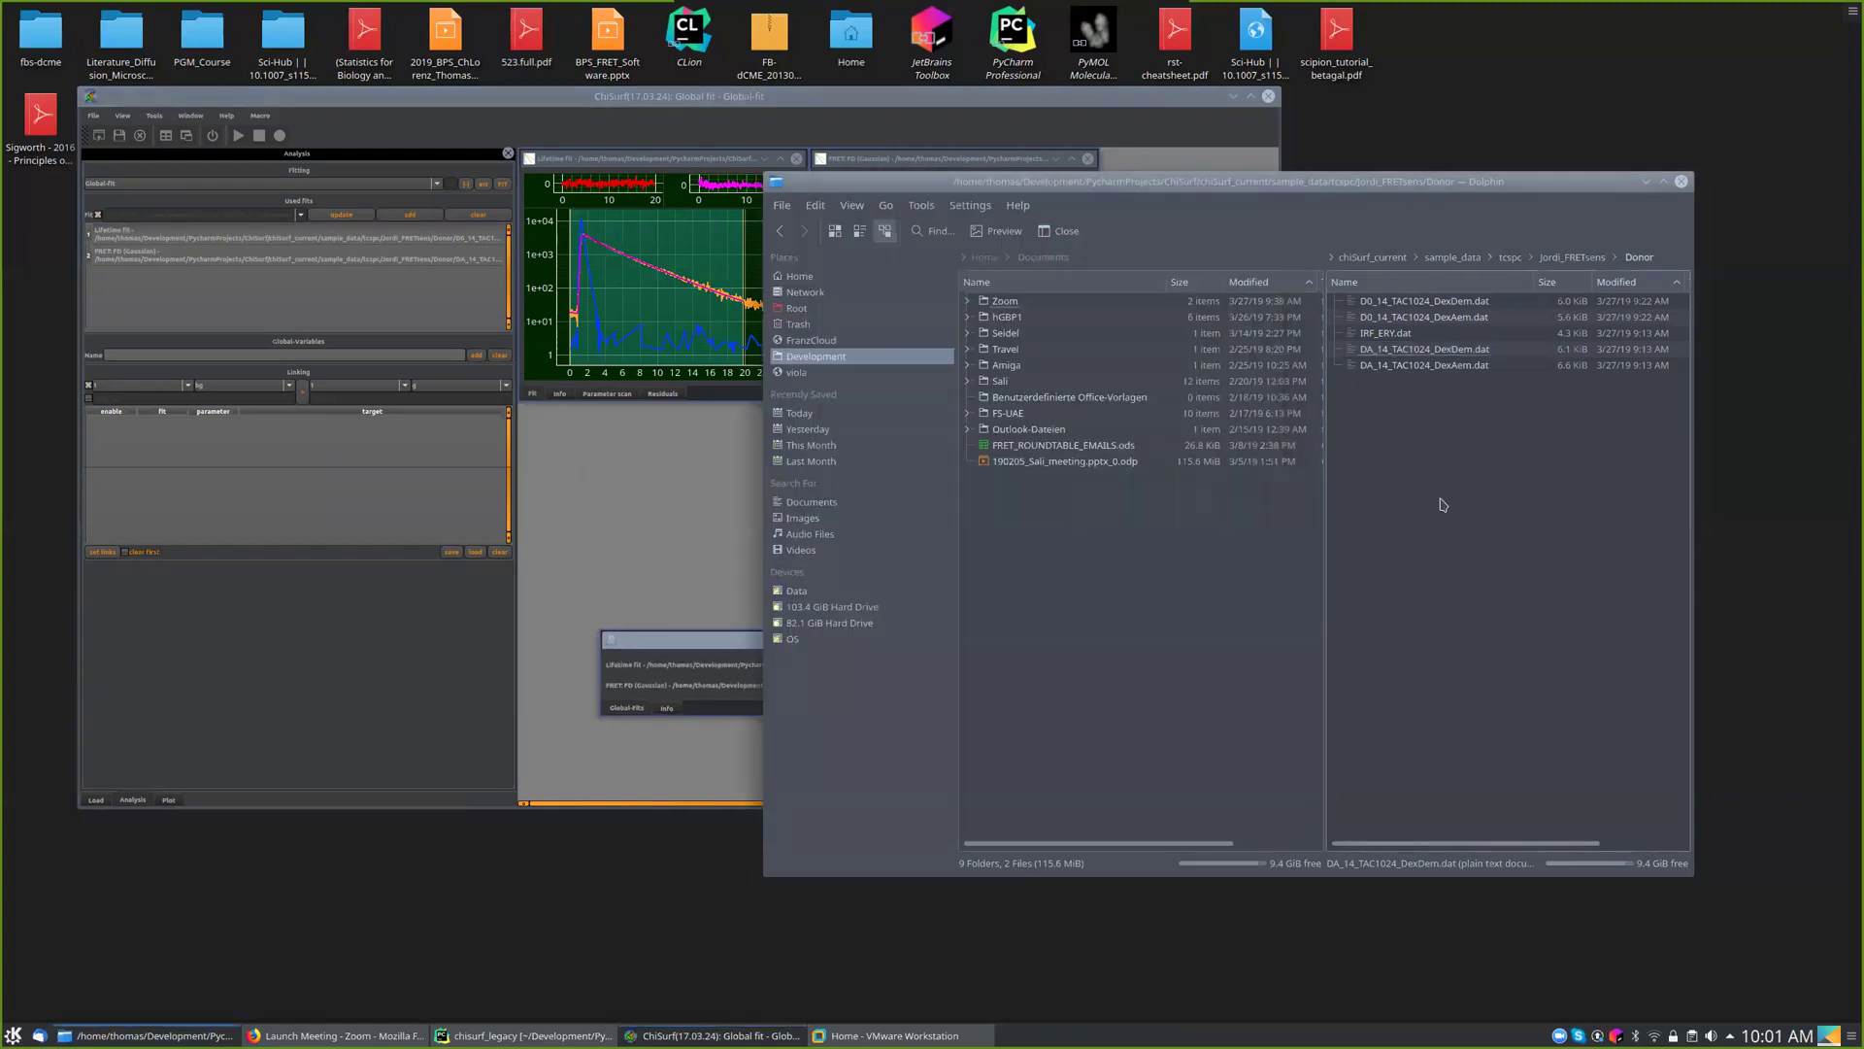
click(1563, 258)
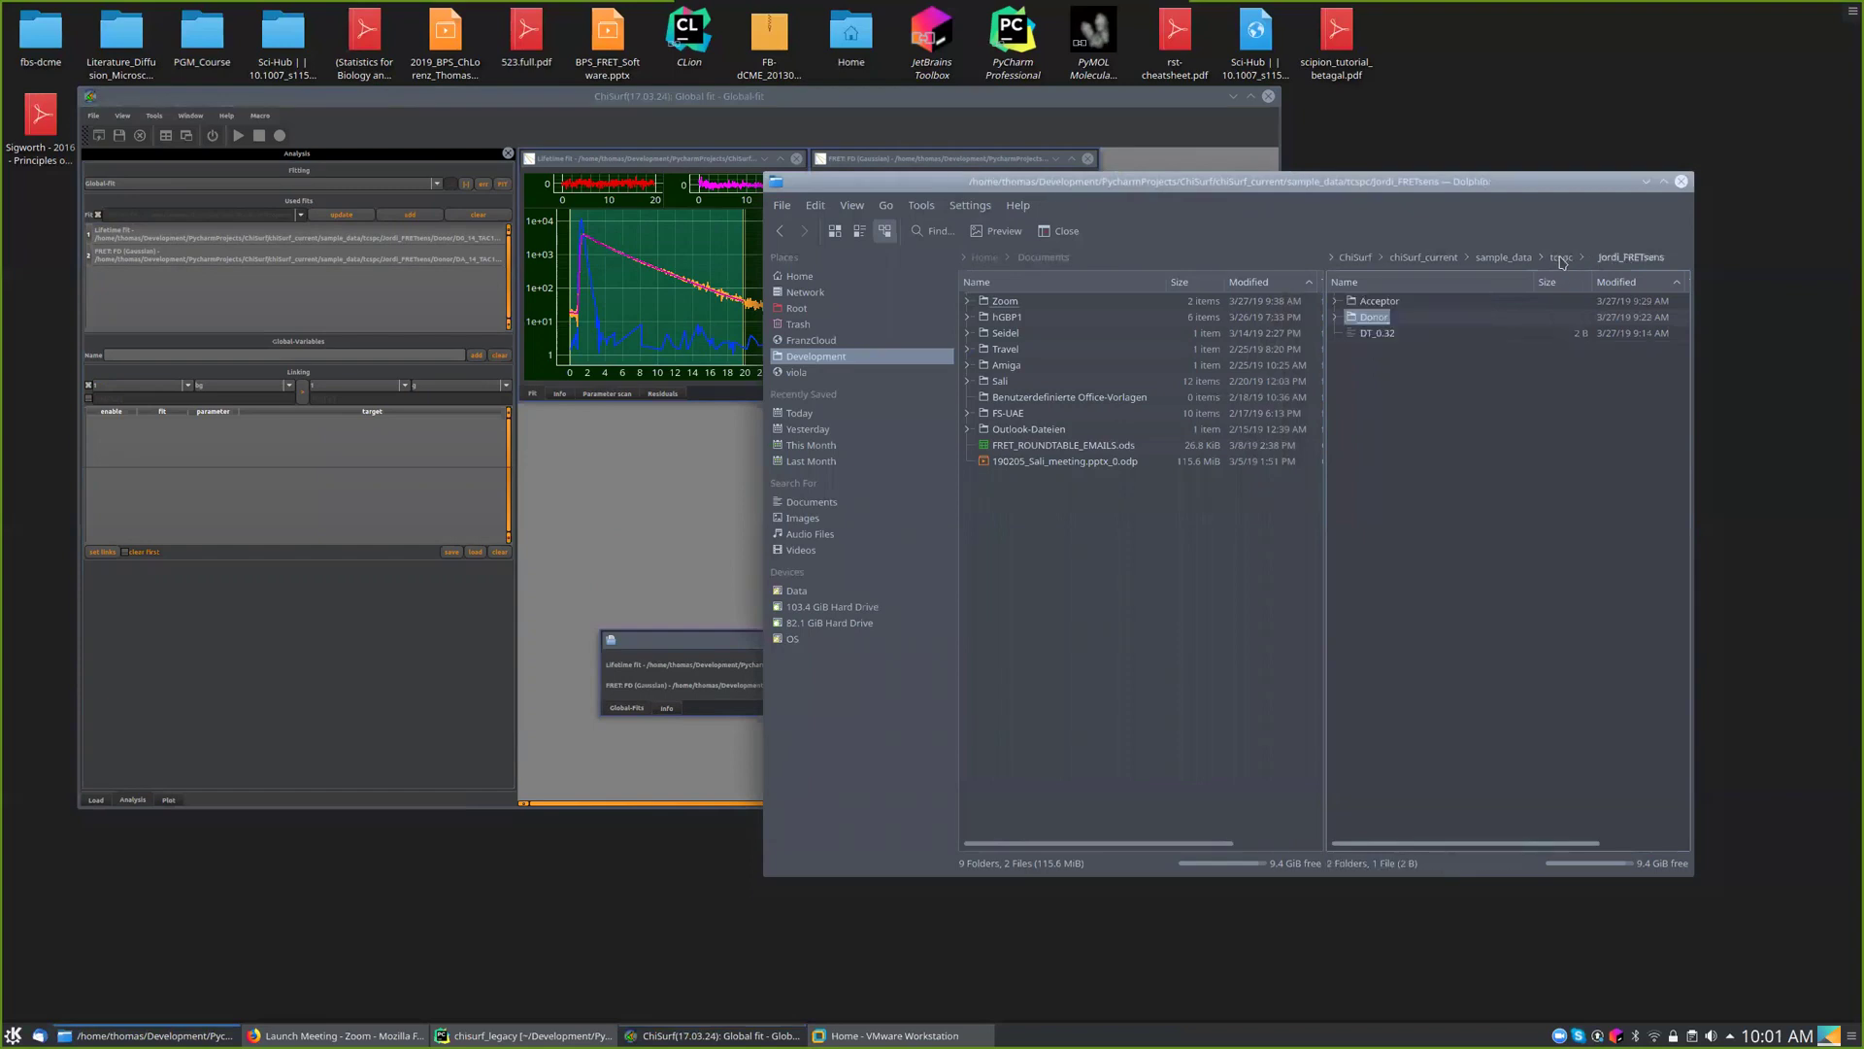
click(1386, 305)
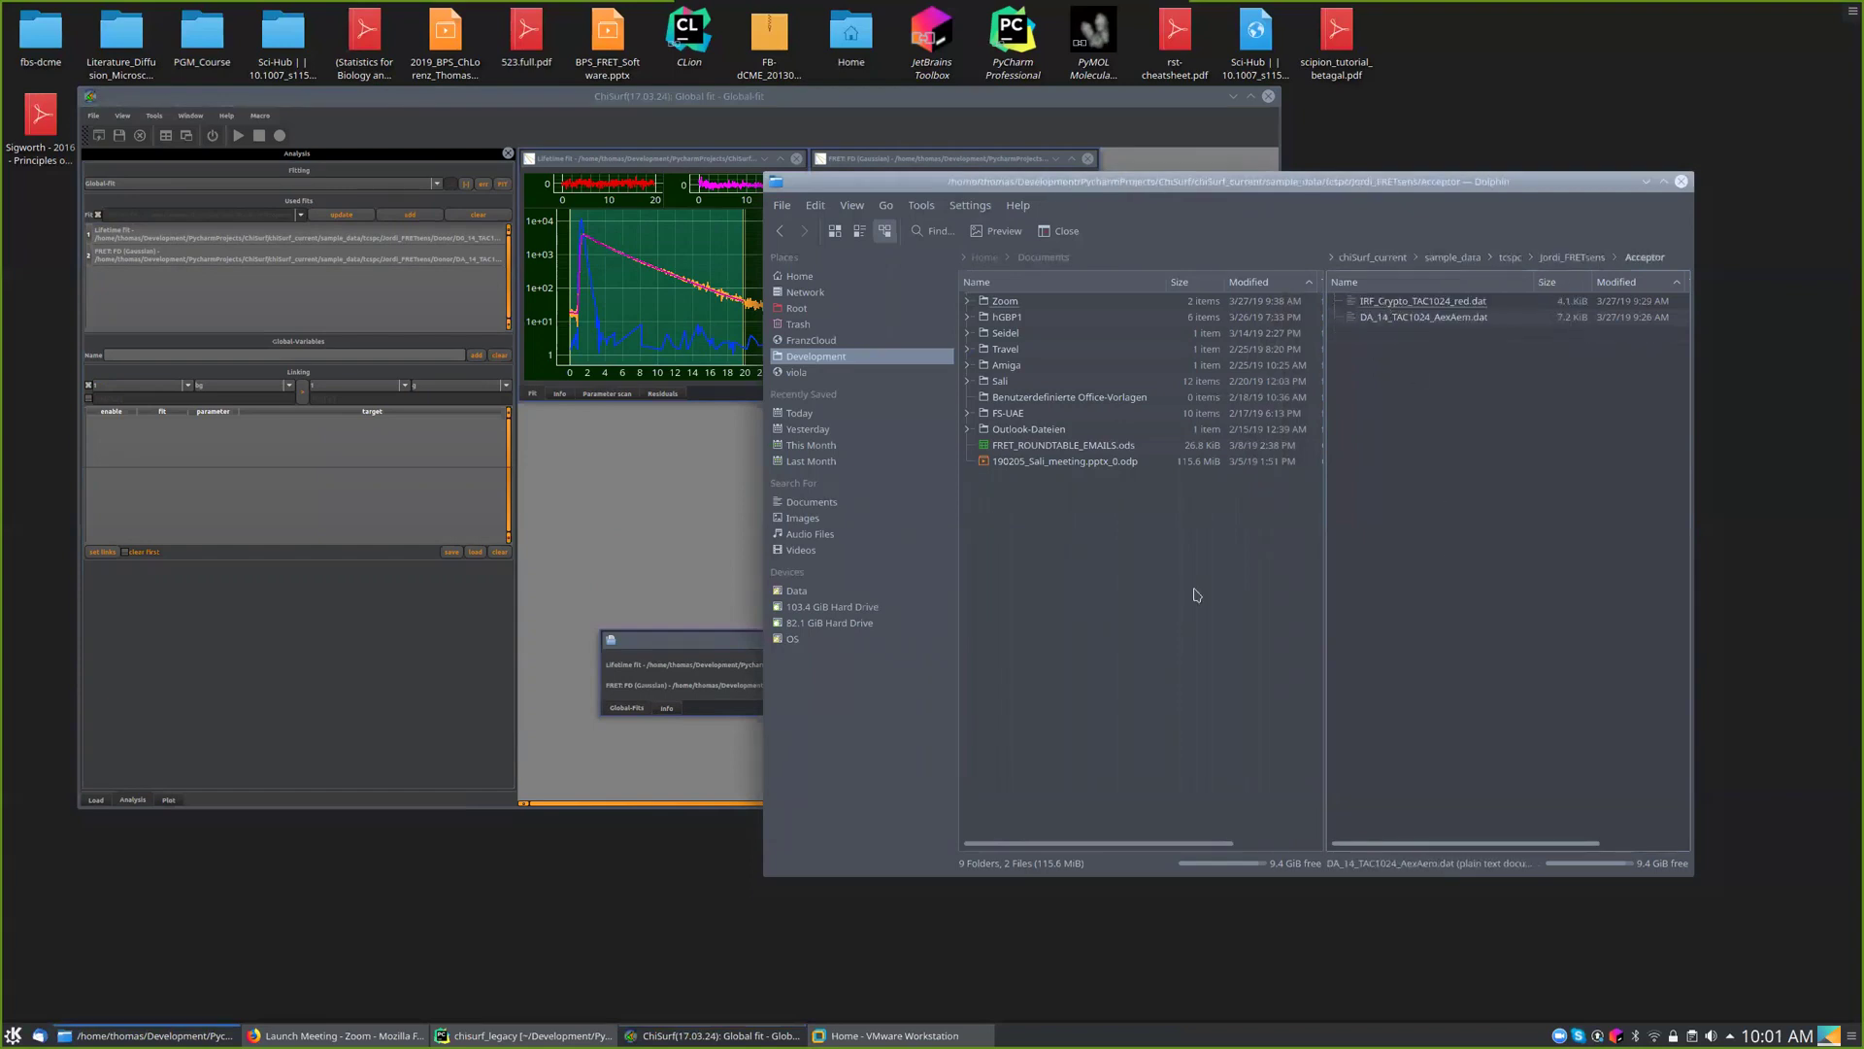
- Load IRF_Crypto_TAC1024_red.dat and DA_14_TAC1024_AexAem.dat from the Dolphin Acceptor folder into ChiSurf's loaded datasets
click(95, 800)
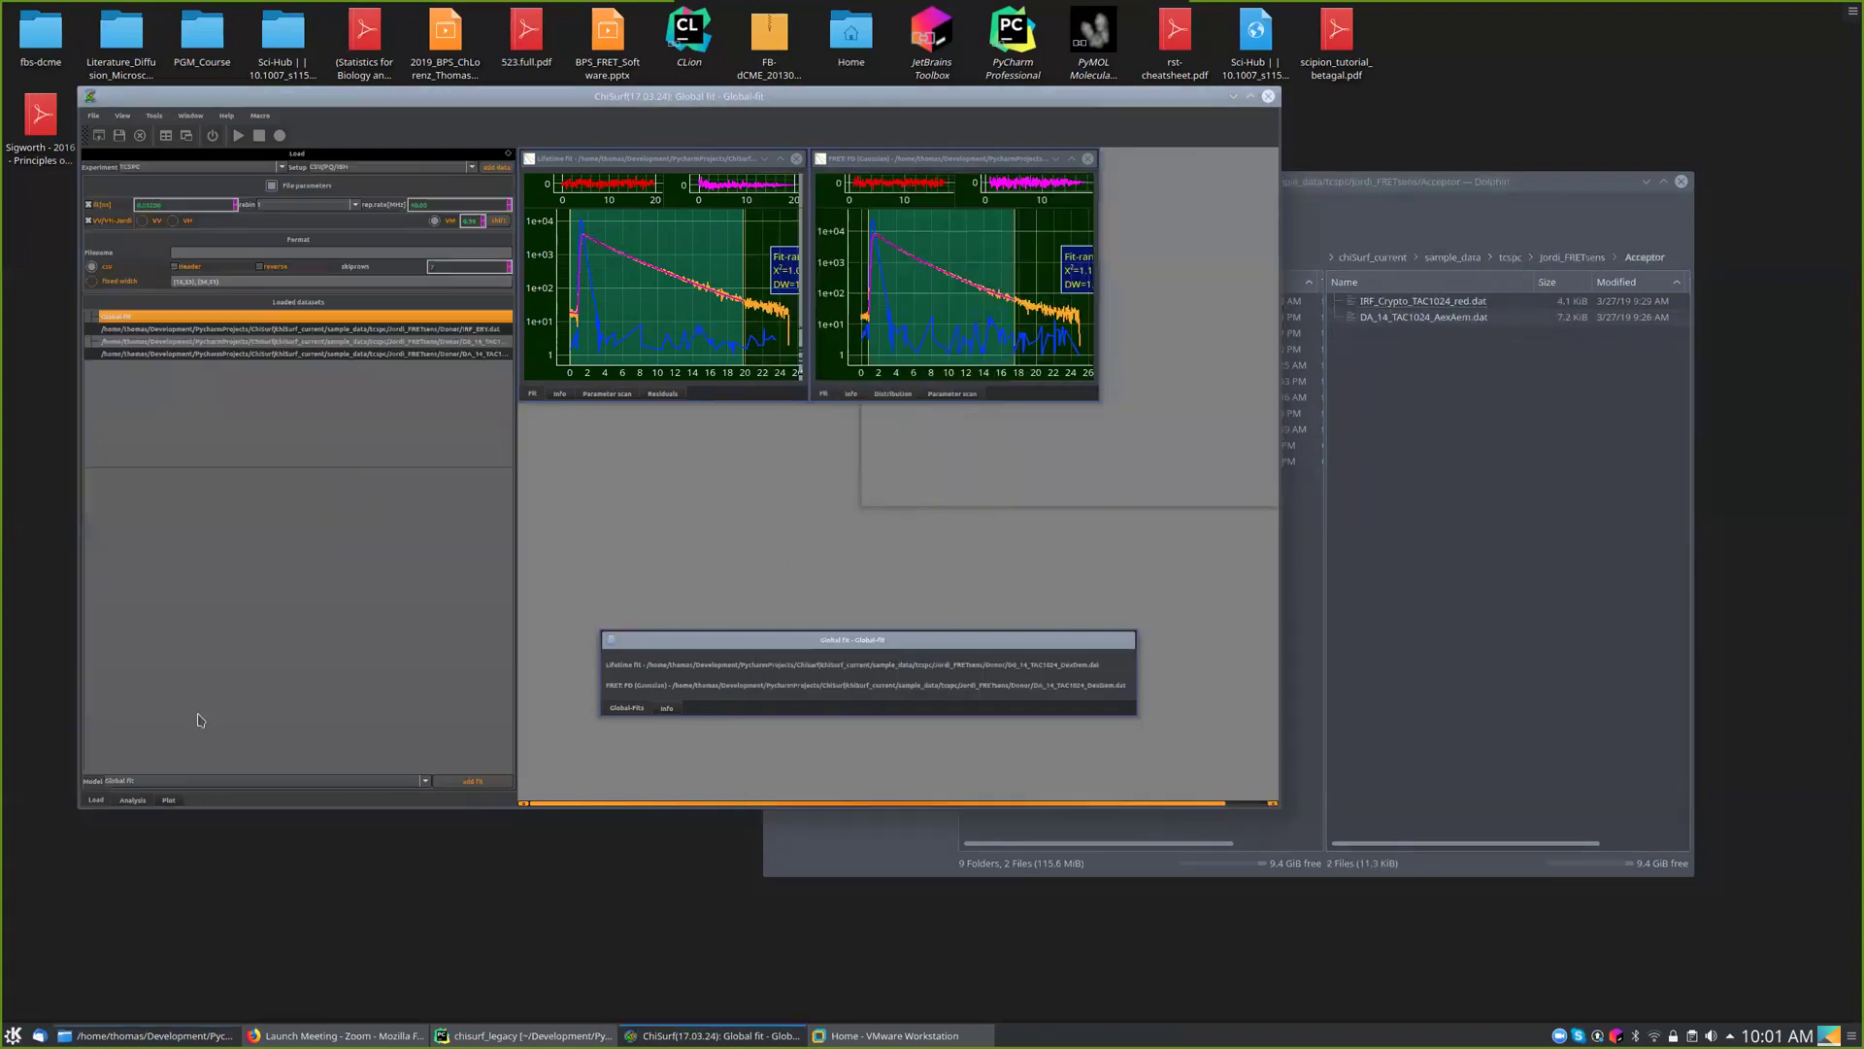
click(1417, 477)
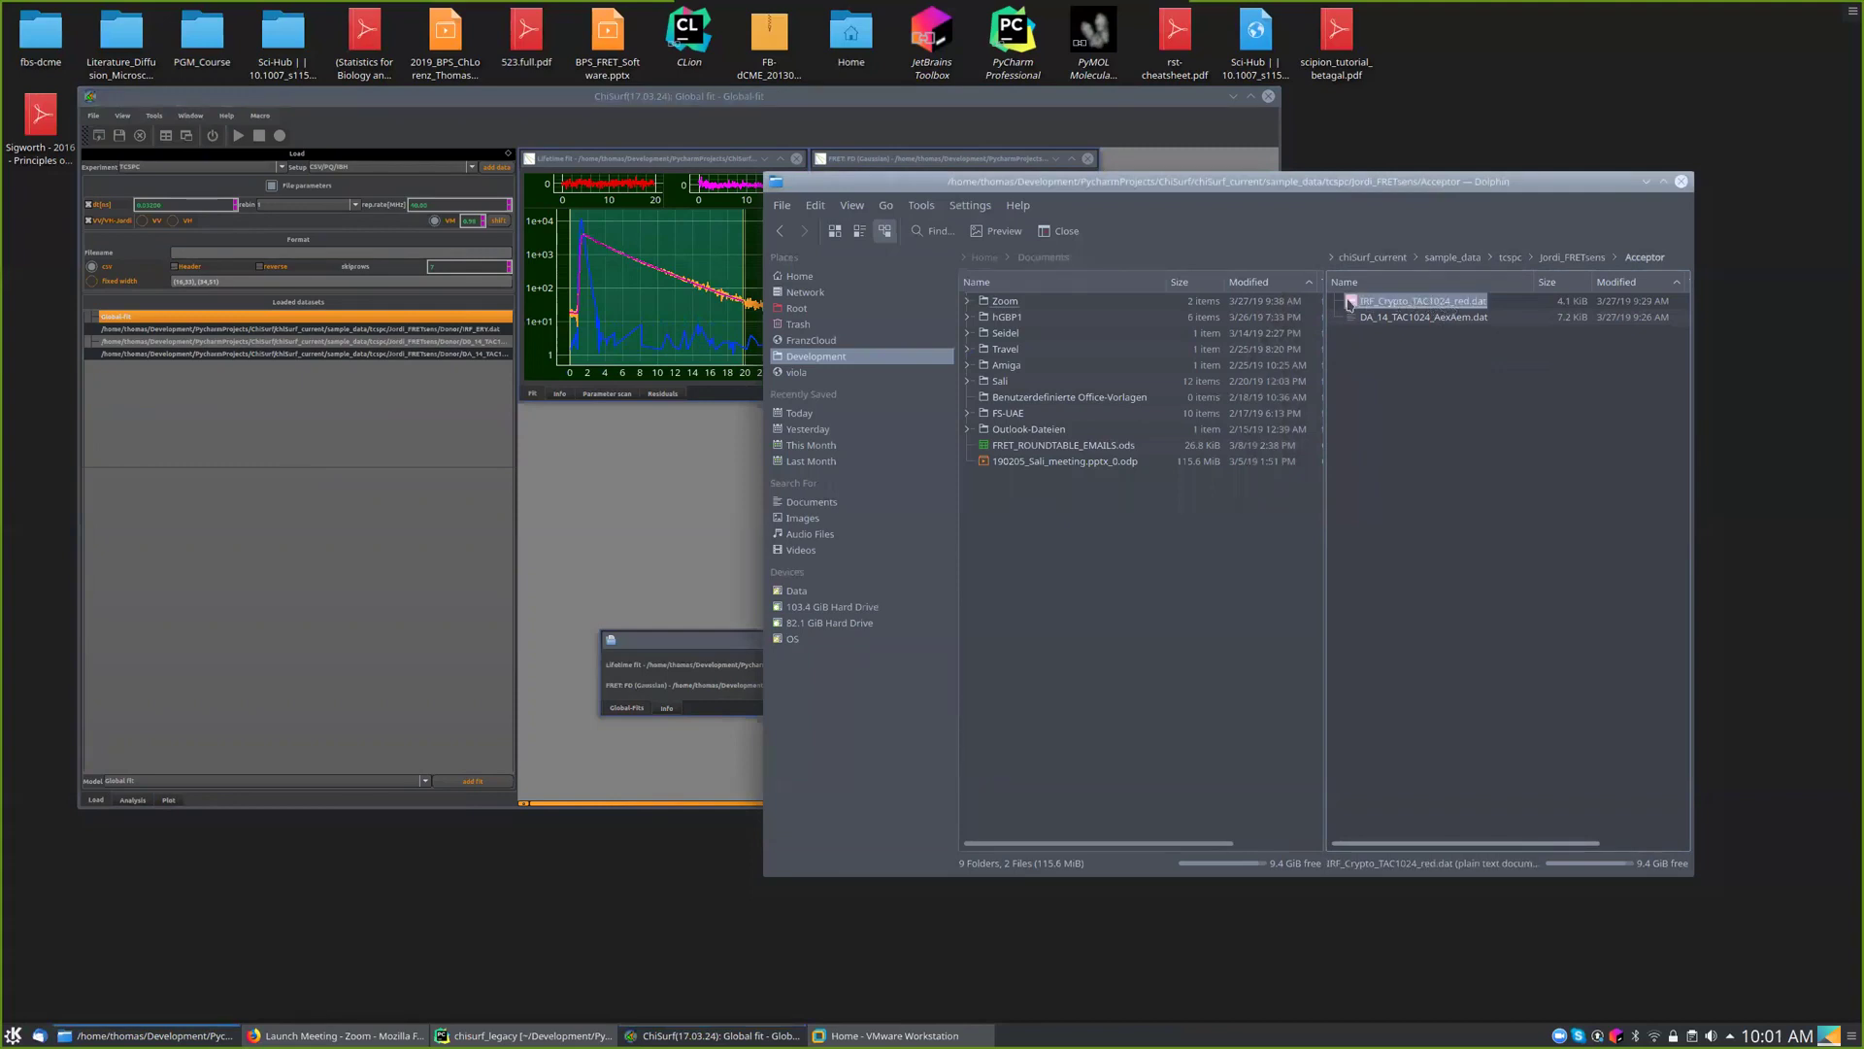
drag(1419, 306, 262, 408)
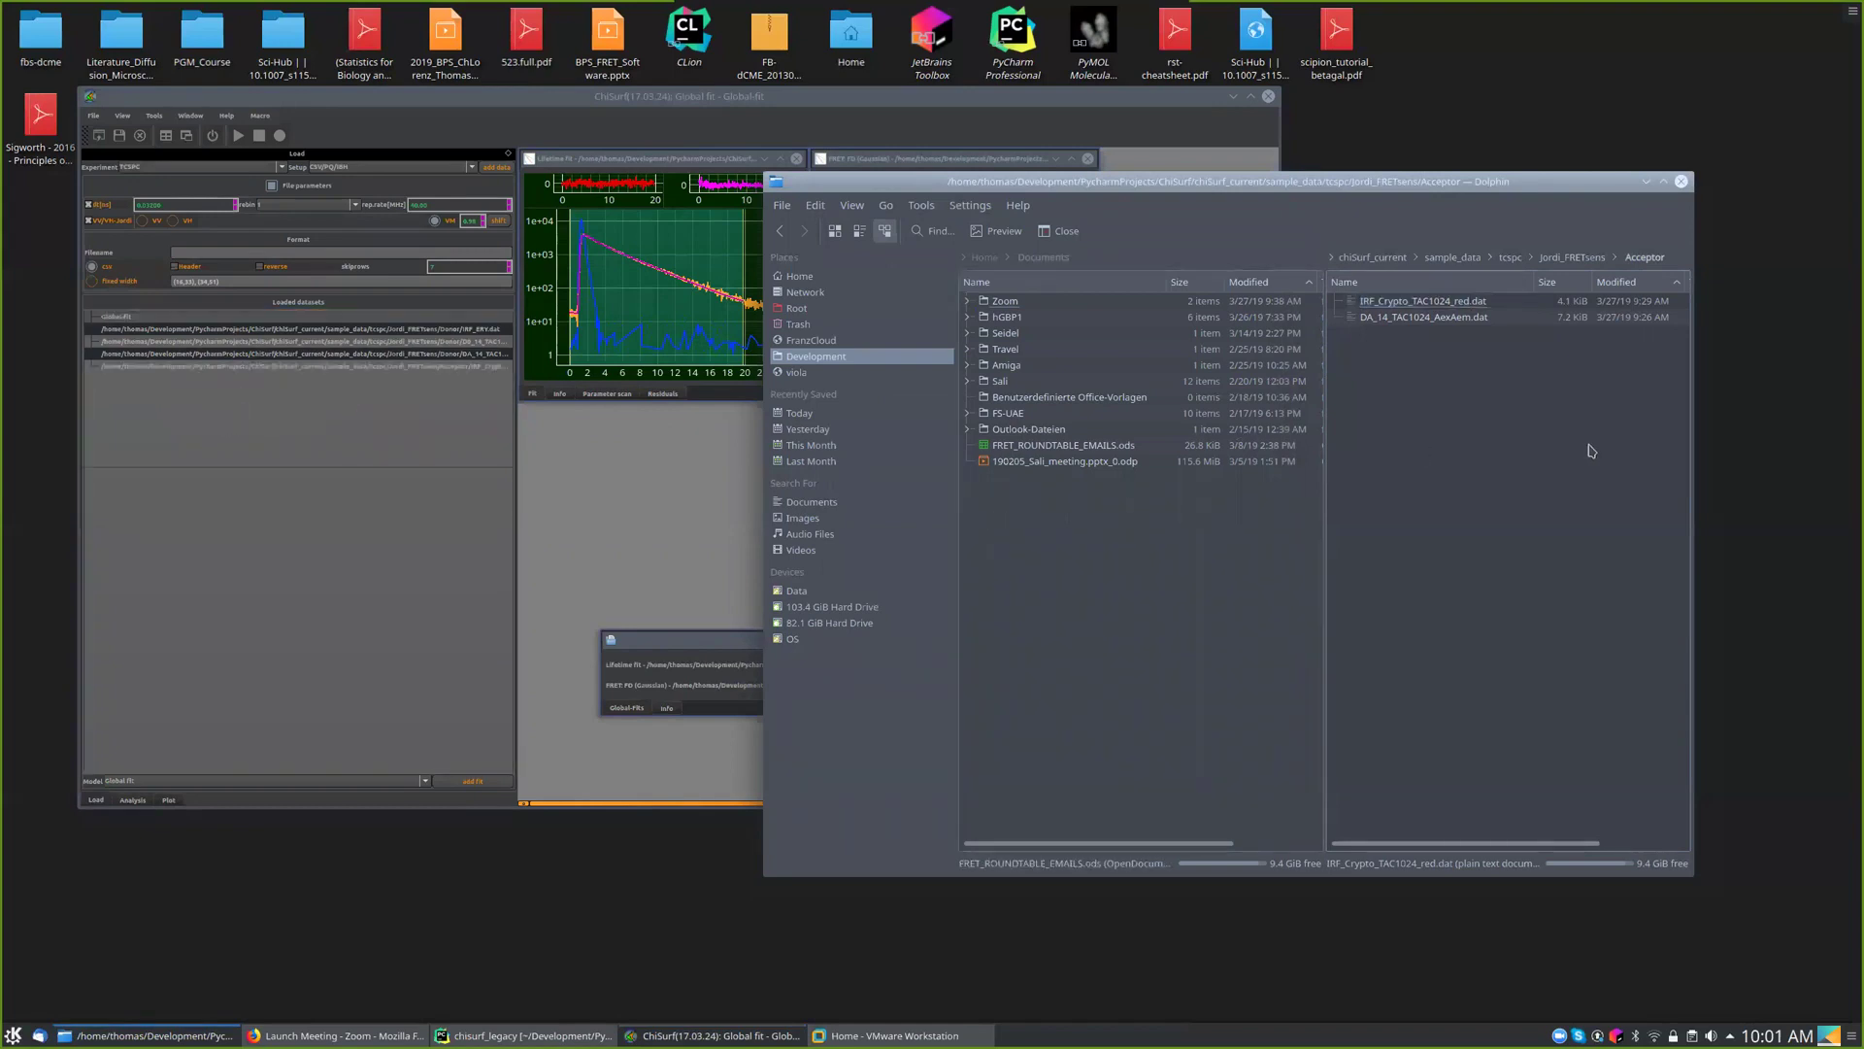
click(1461, 322)
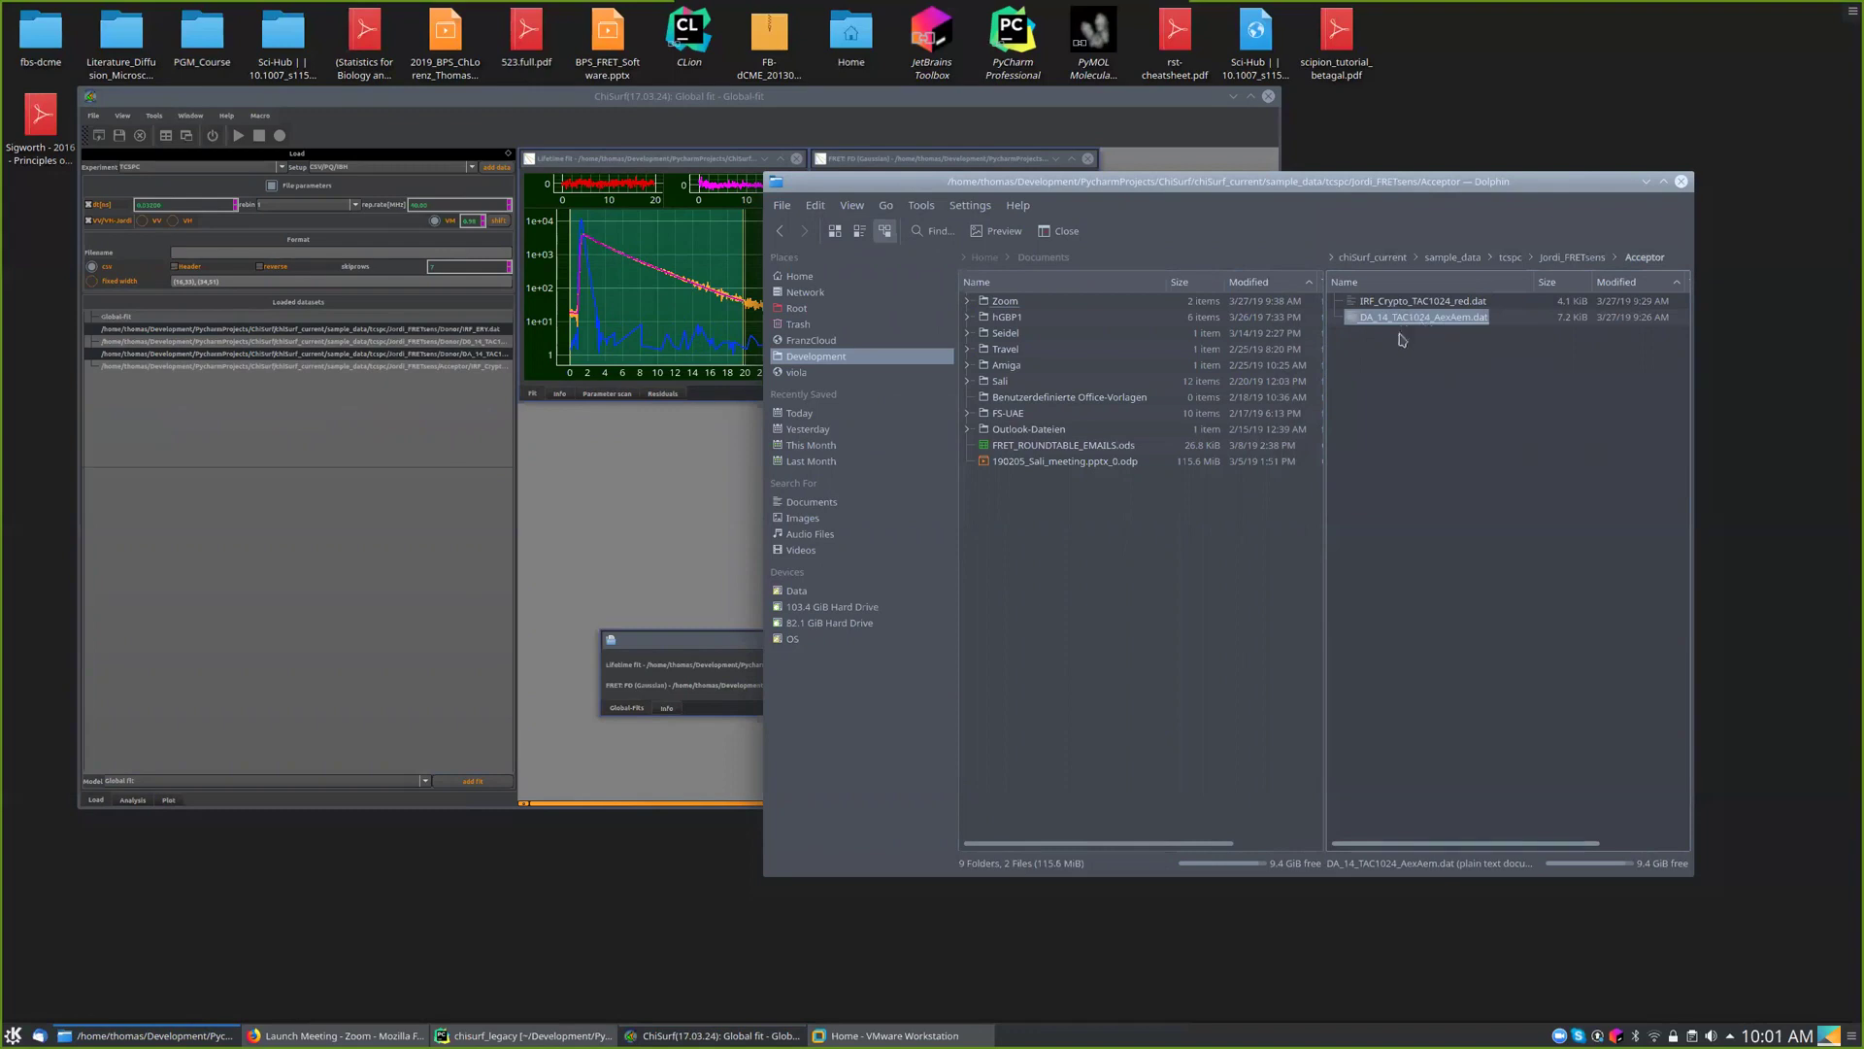
drag(1411, 327, 230, 430)
- Add a Lifetime fit for the DA_14_TAC1024_AexAem.dat dataset and place its window below the two donor fit plots
click(255, 378)
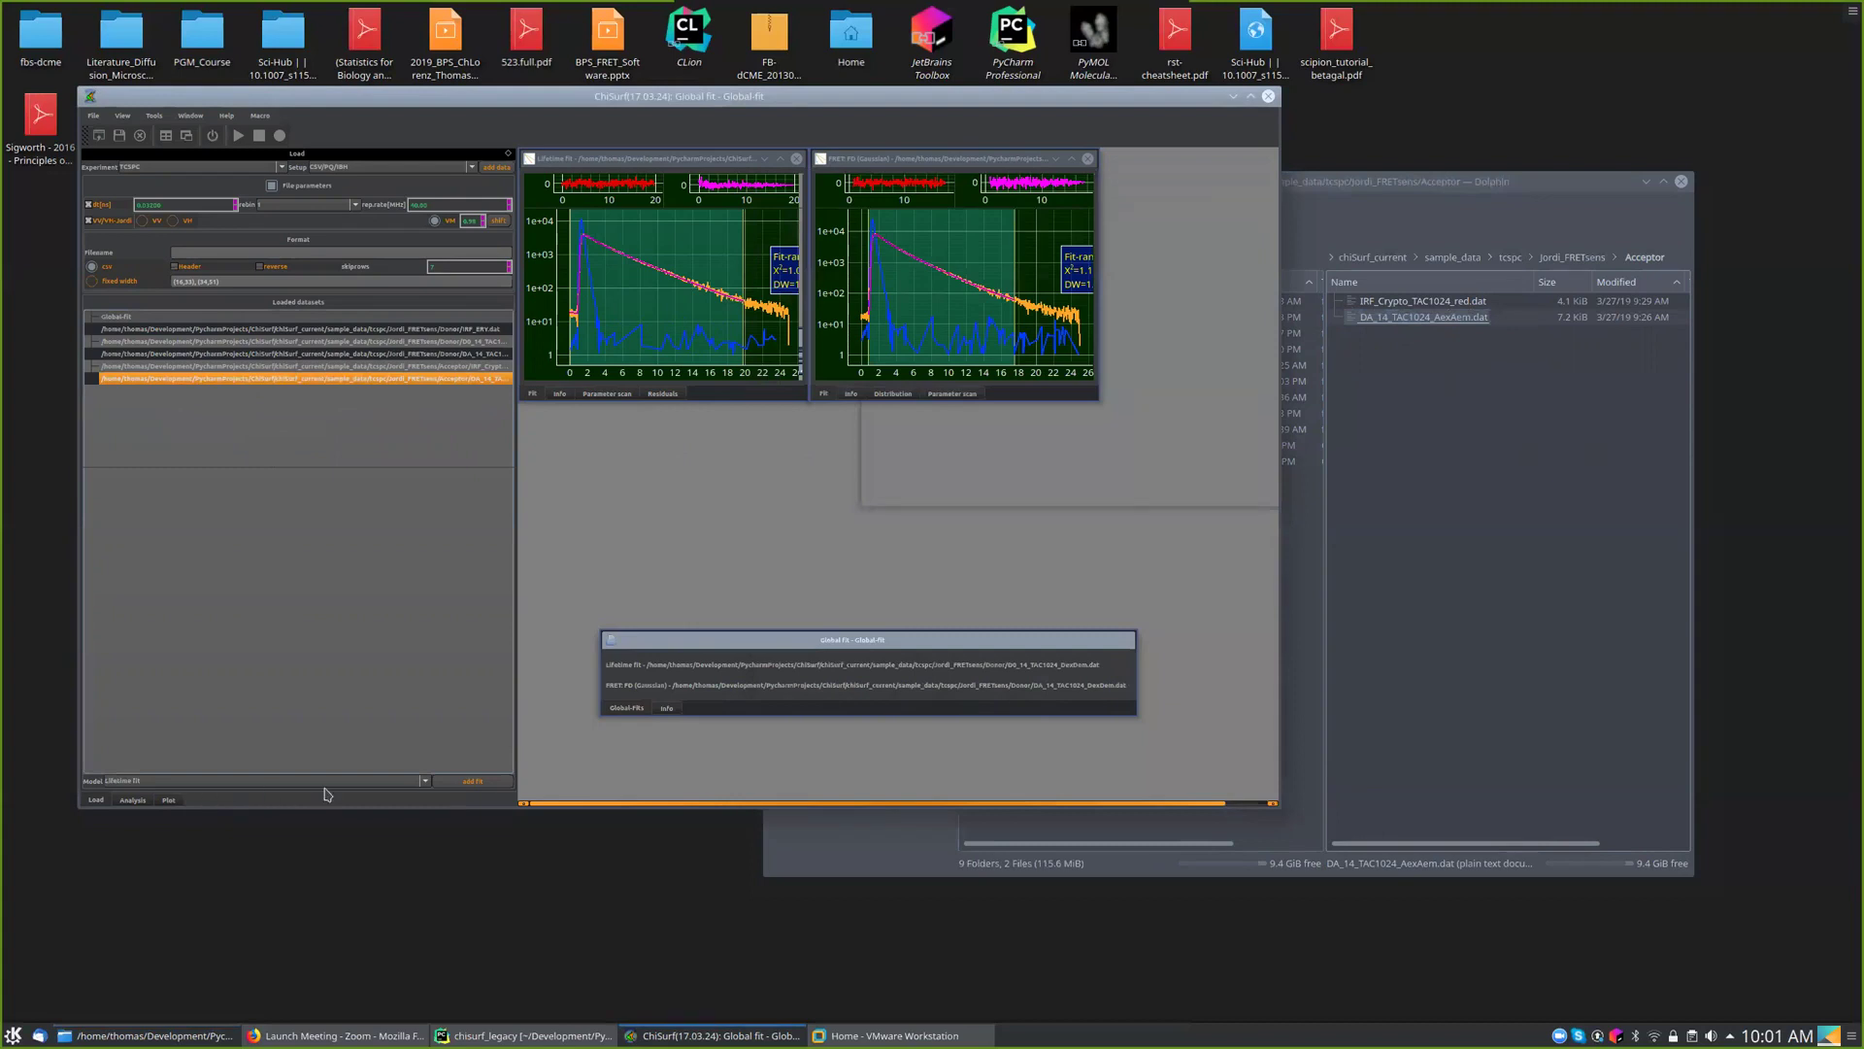
click(475, 782)
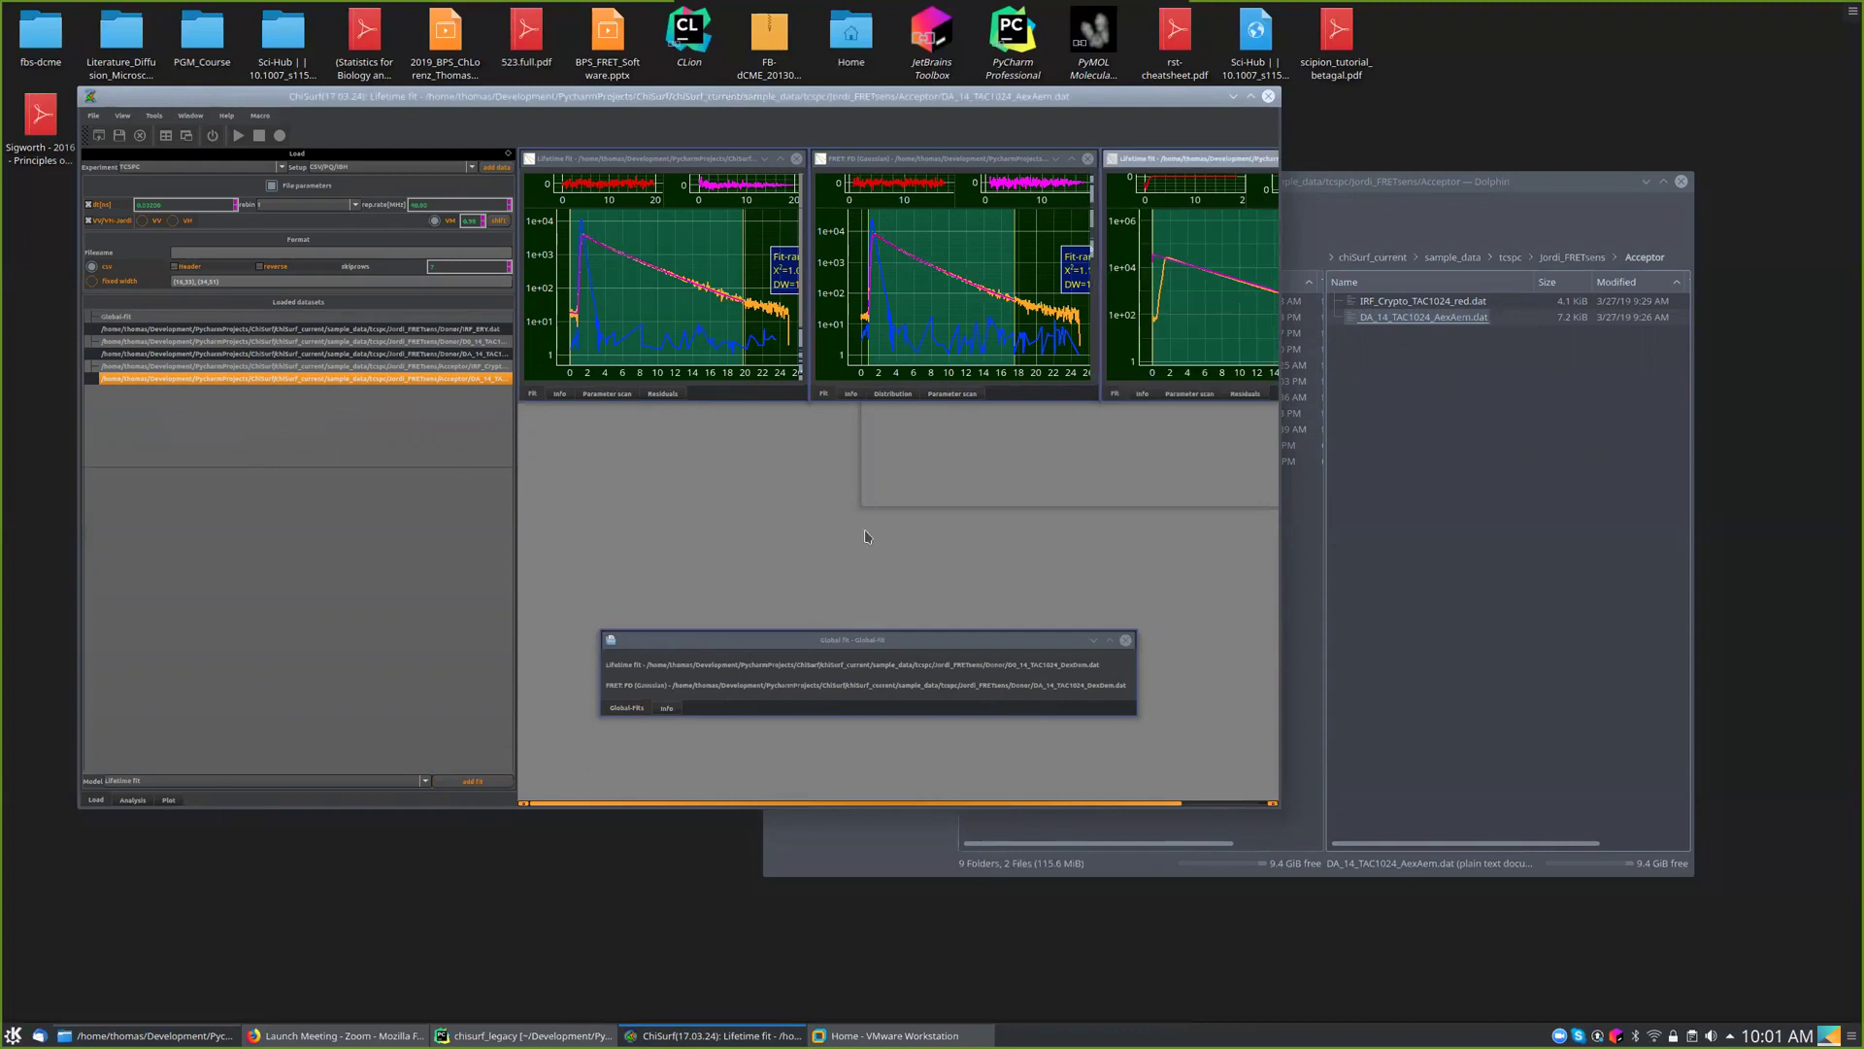
drag(1202, 177, 644, 439)
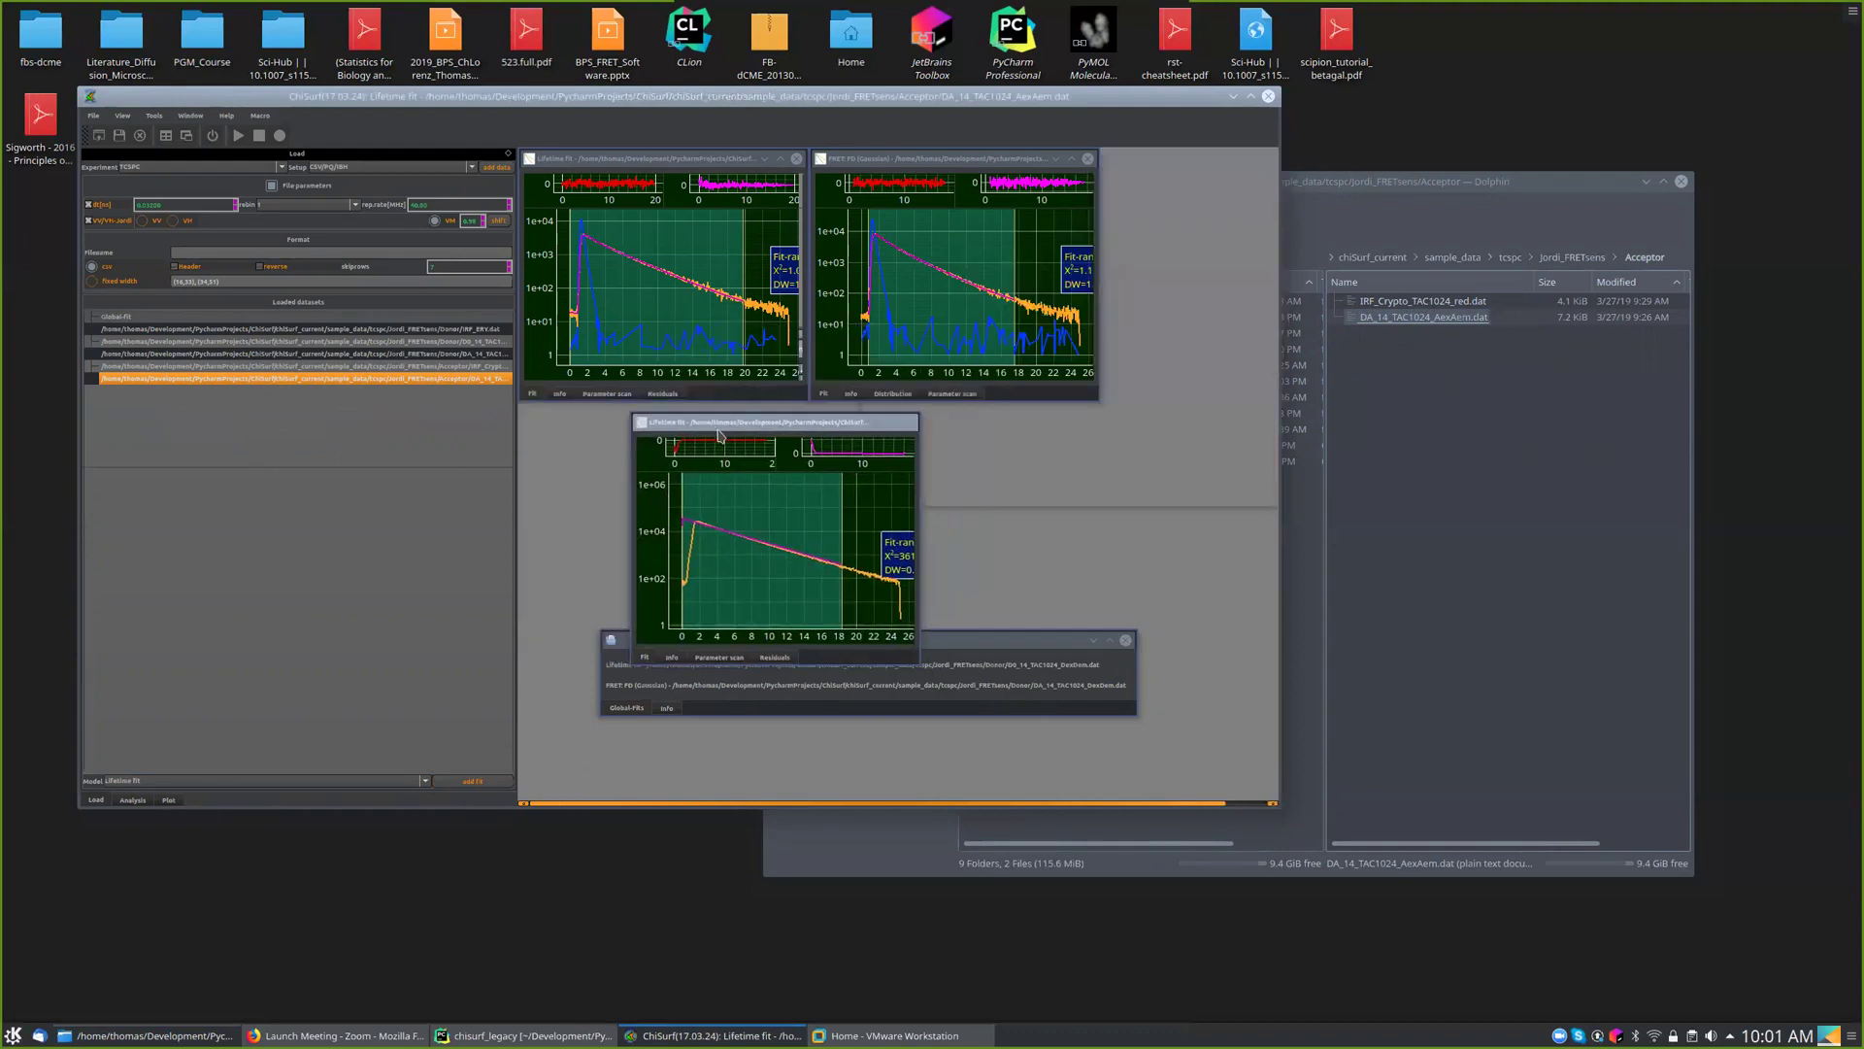
- In the acceptor fit's analysis settings, remove one rotation component and select IRF_Crypto_TAC1024_red.dat as the IRF
click(127, 800)
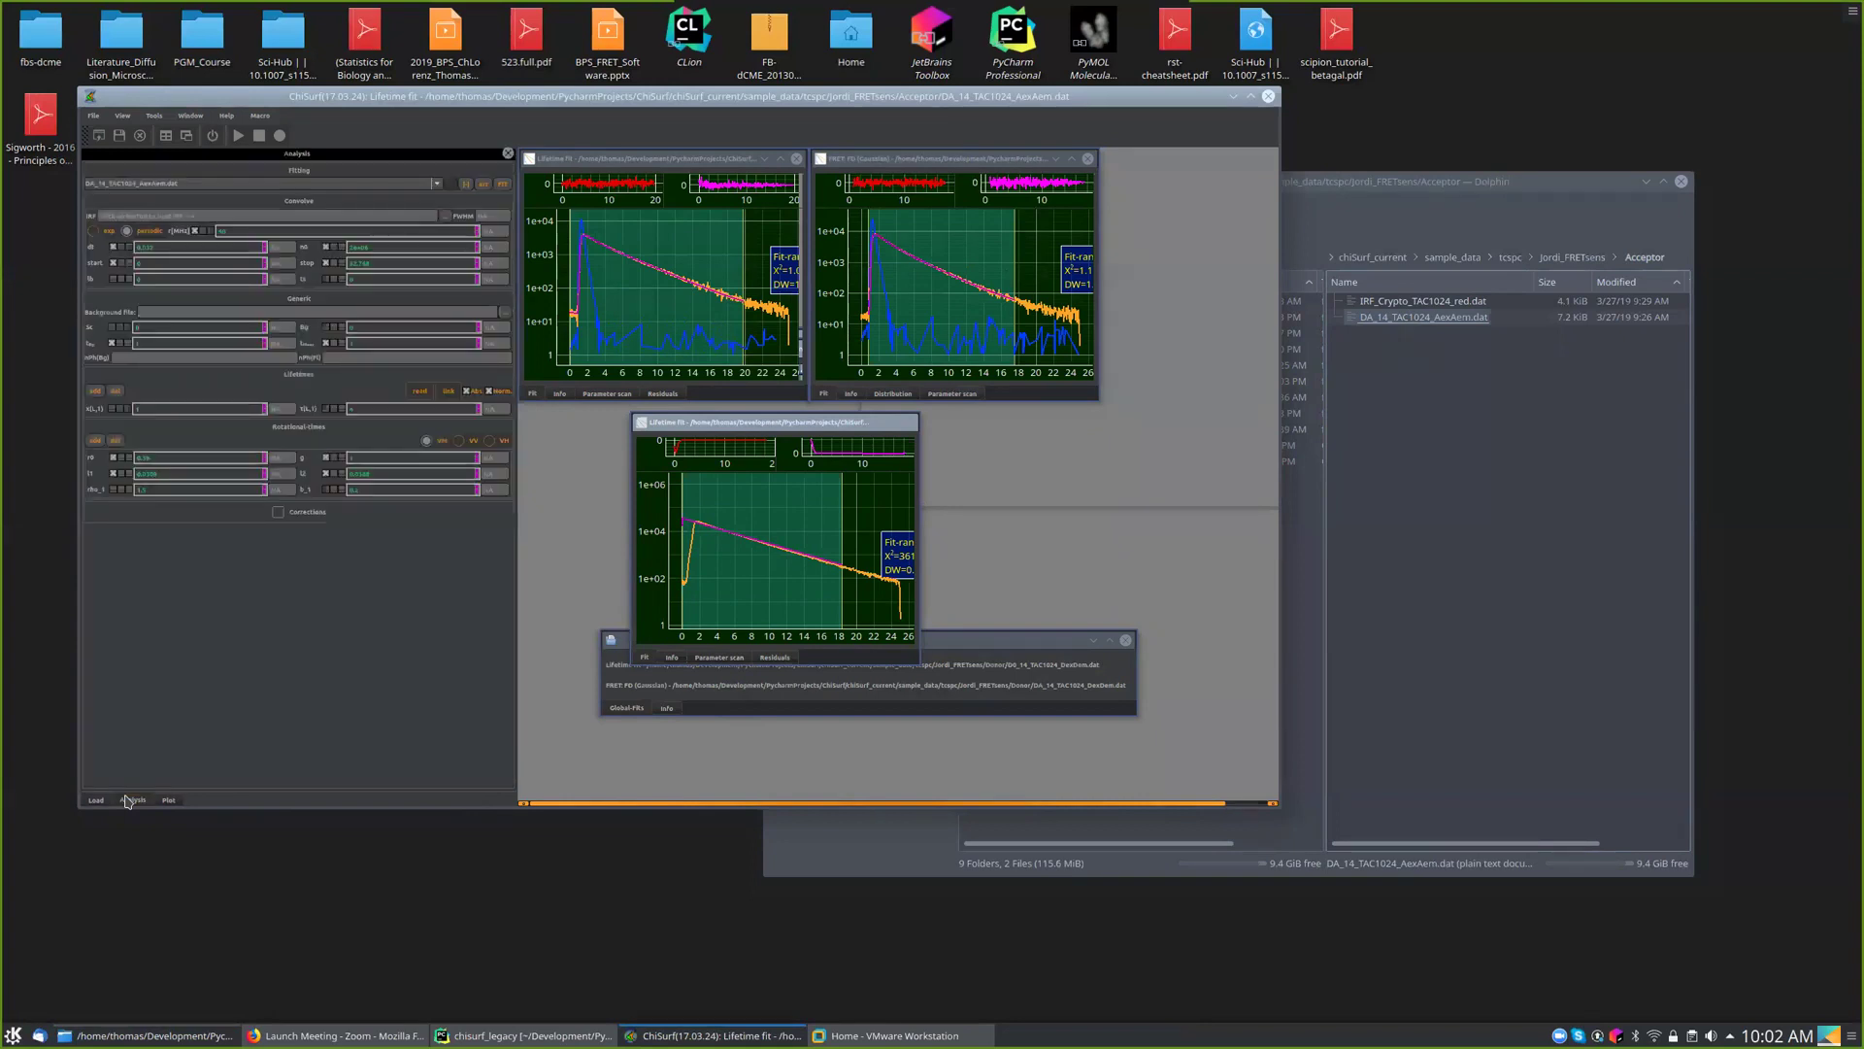
click(114, 440)
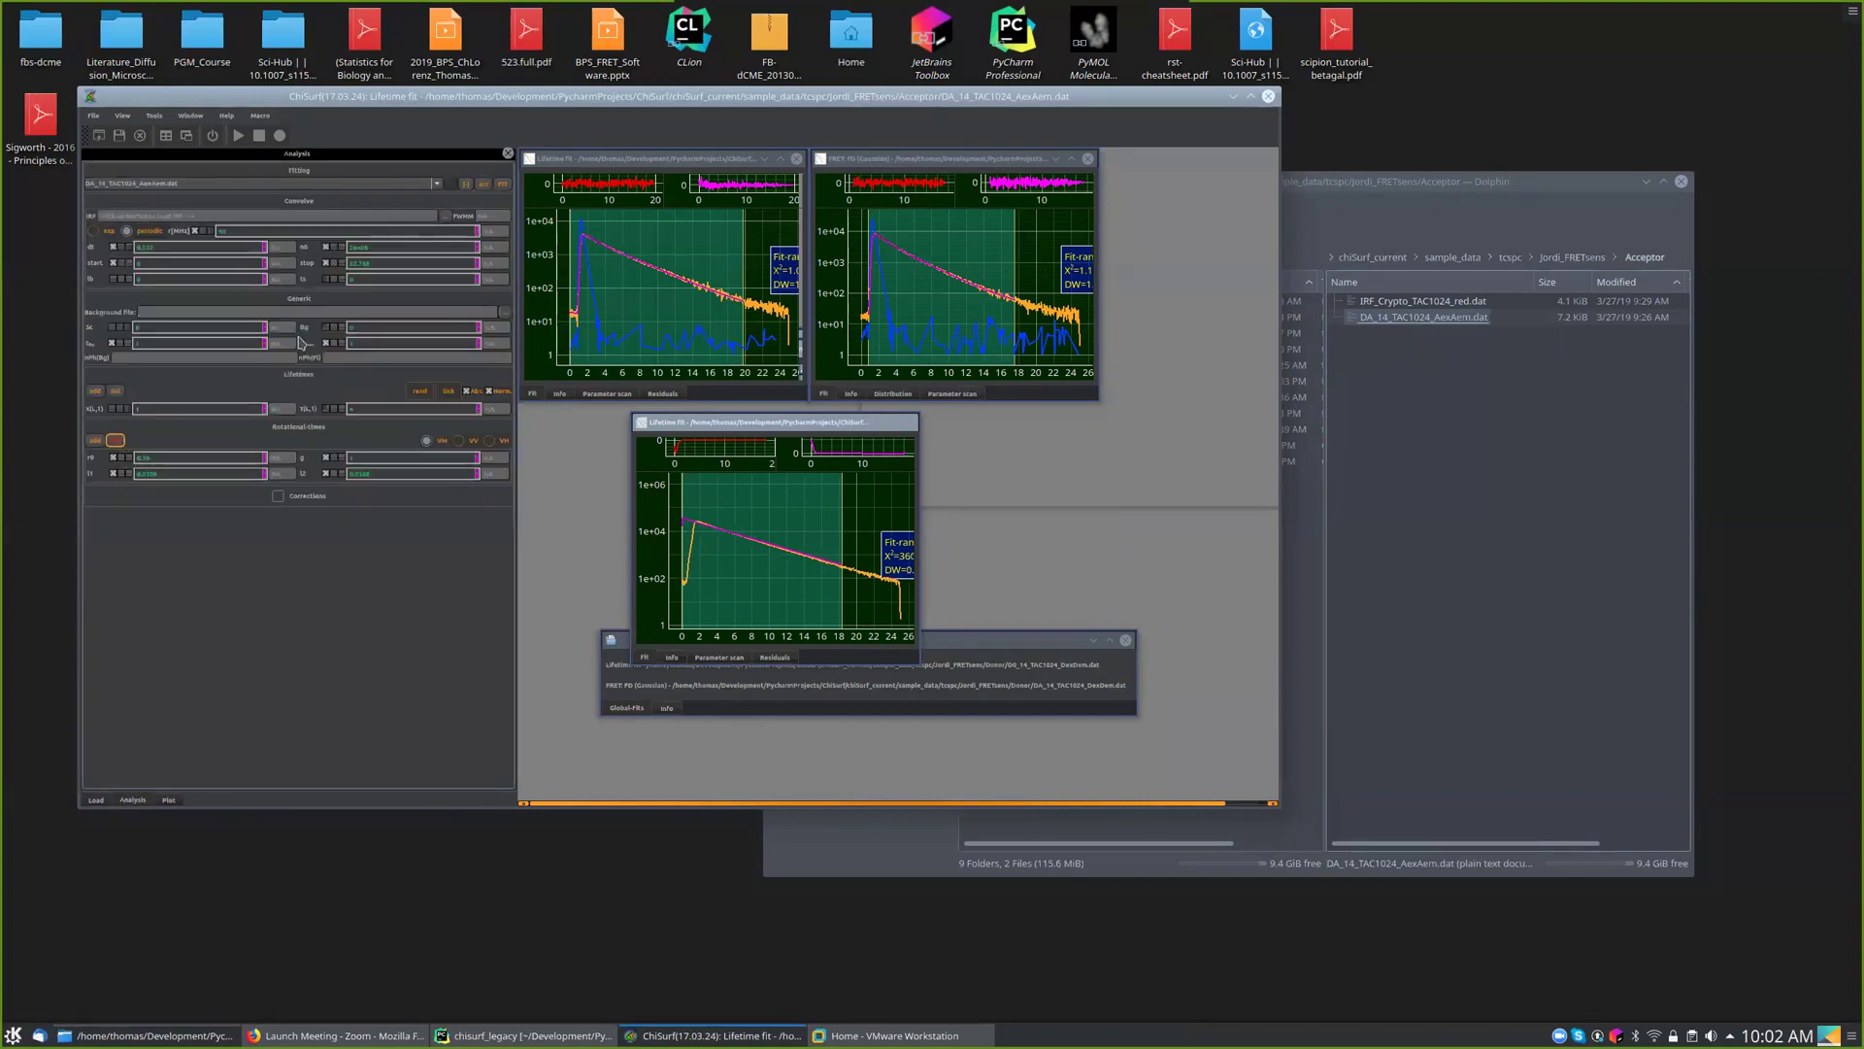
click(446, 216)
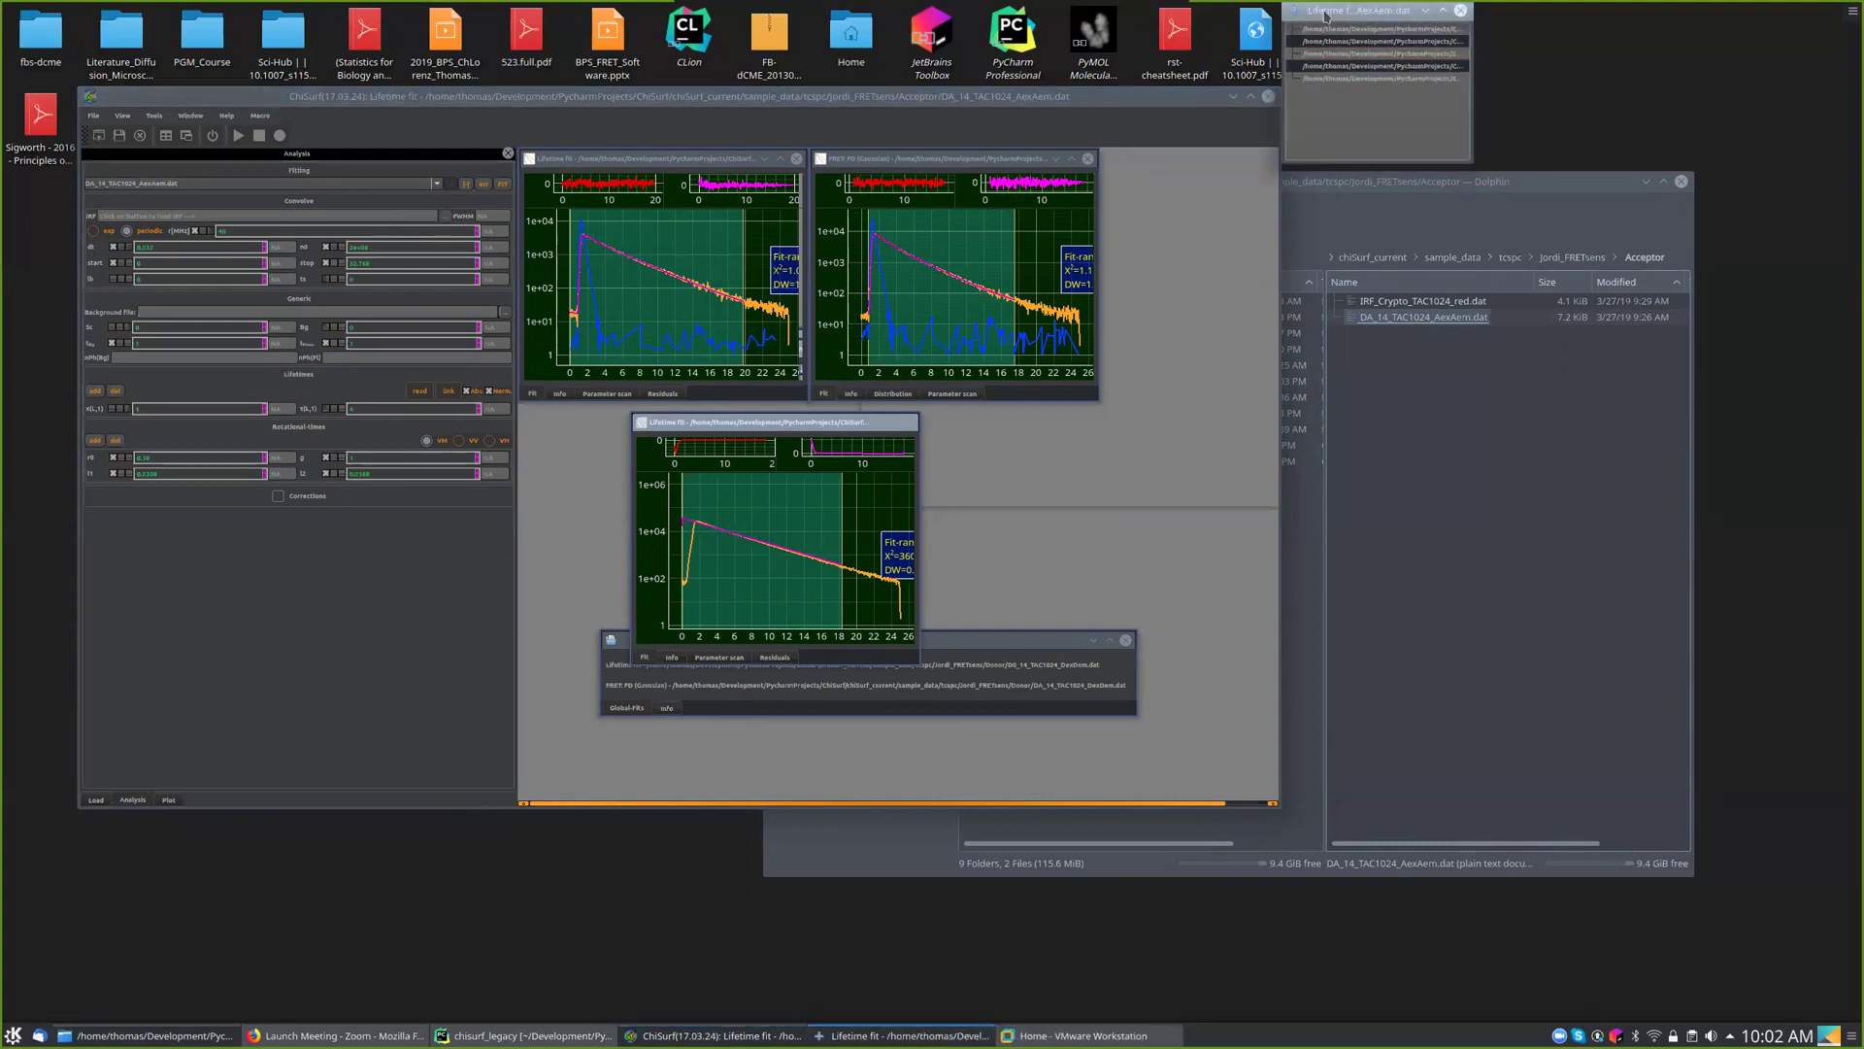
double_click(1379, 77)
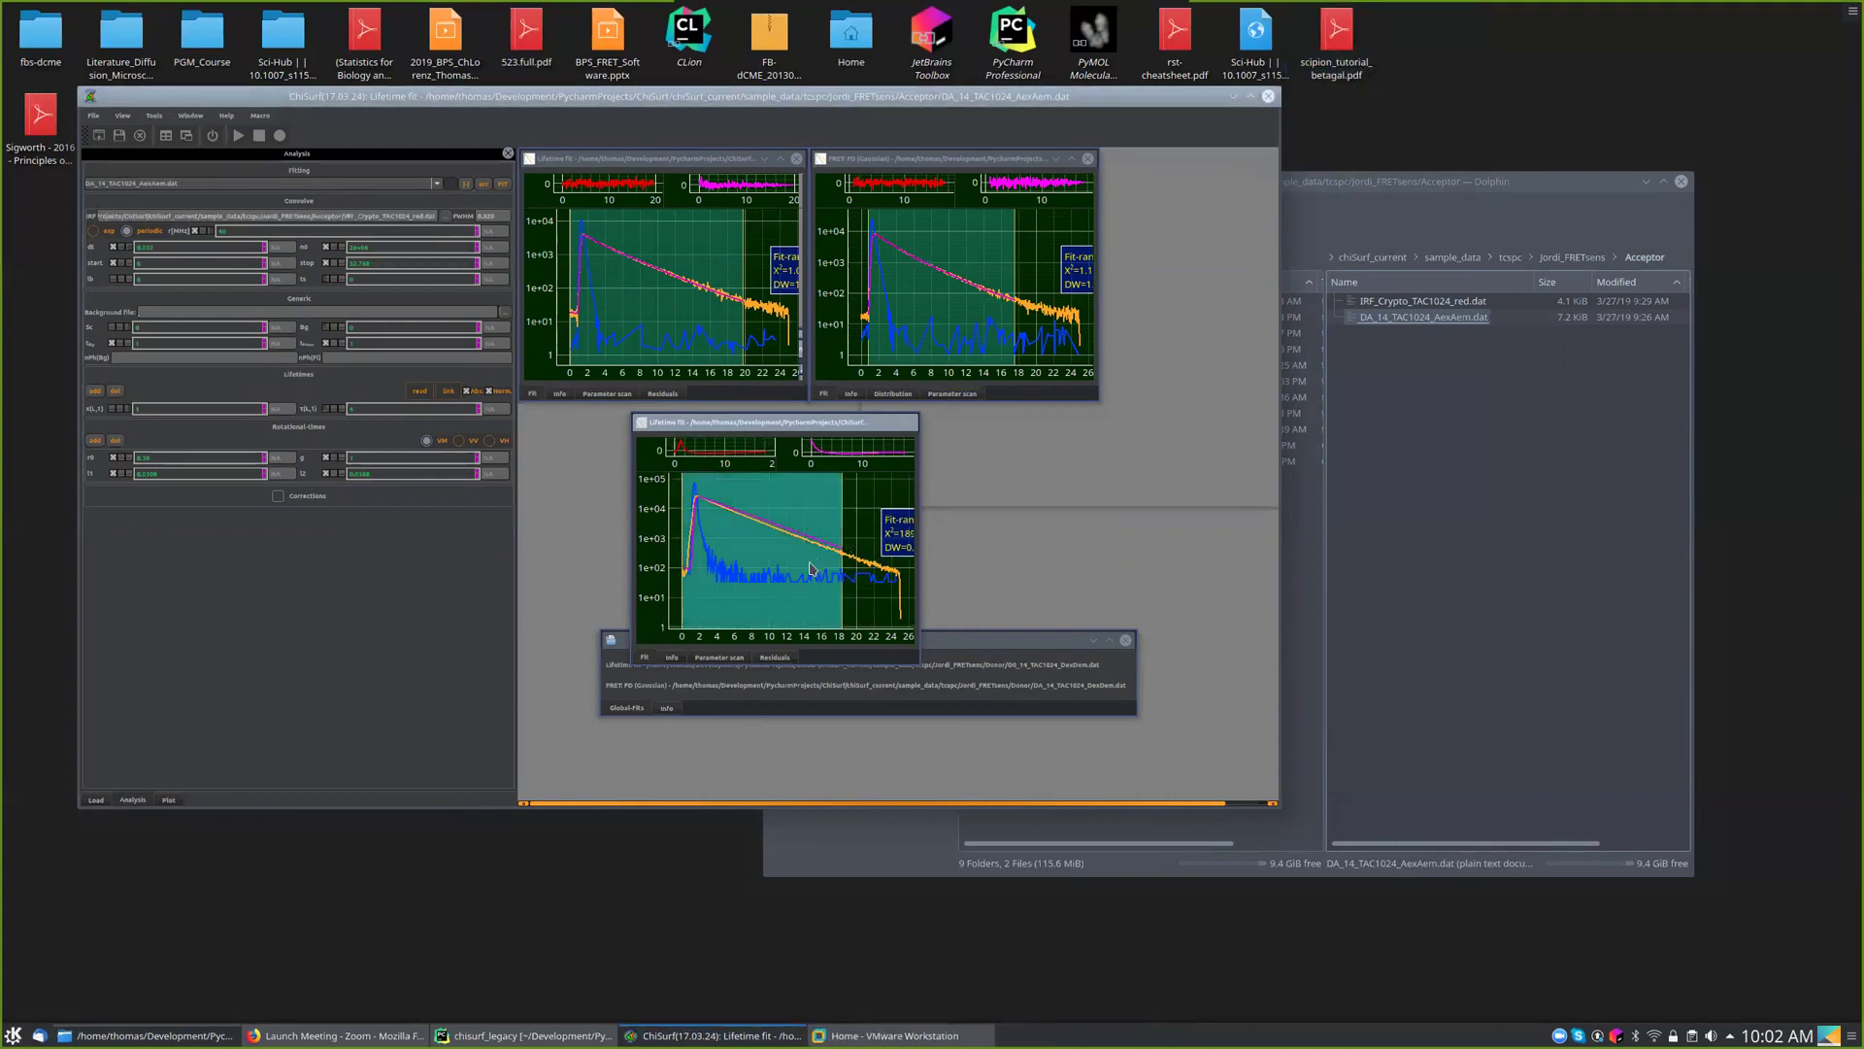
- Add a second lifetime component to the acceptor Lifetime fit
scroll(702, 548, up, 5)
scroll(738, 544, up, 5)
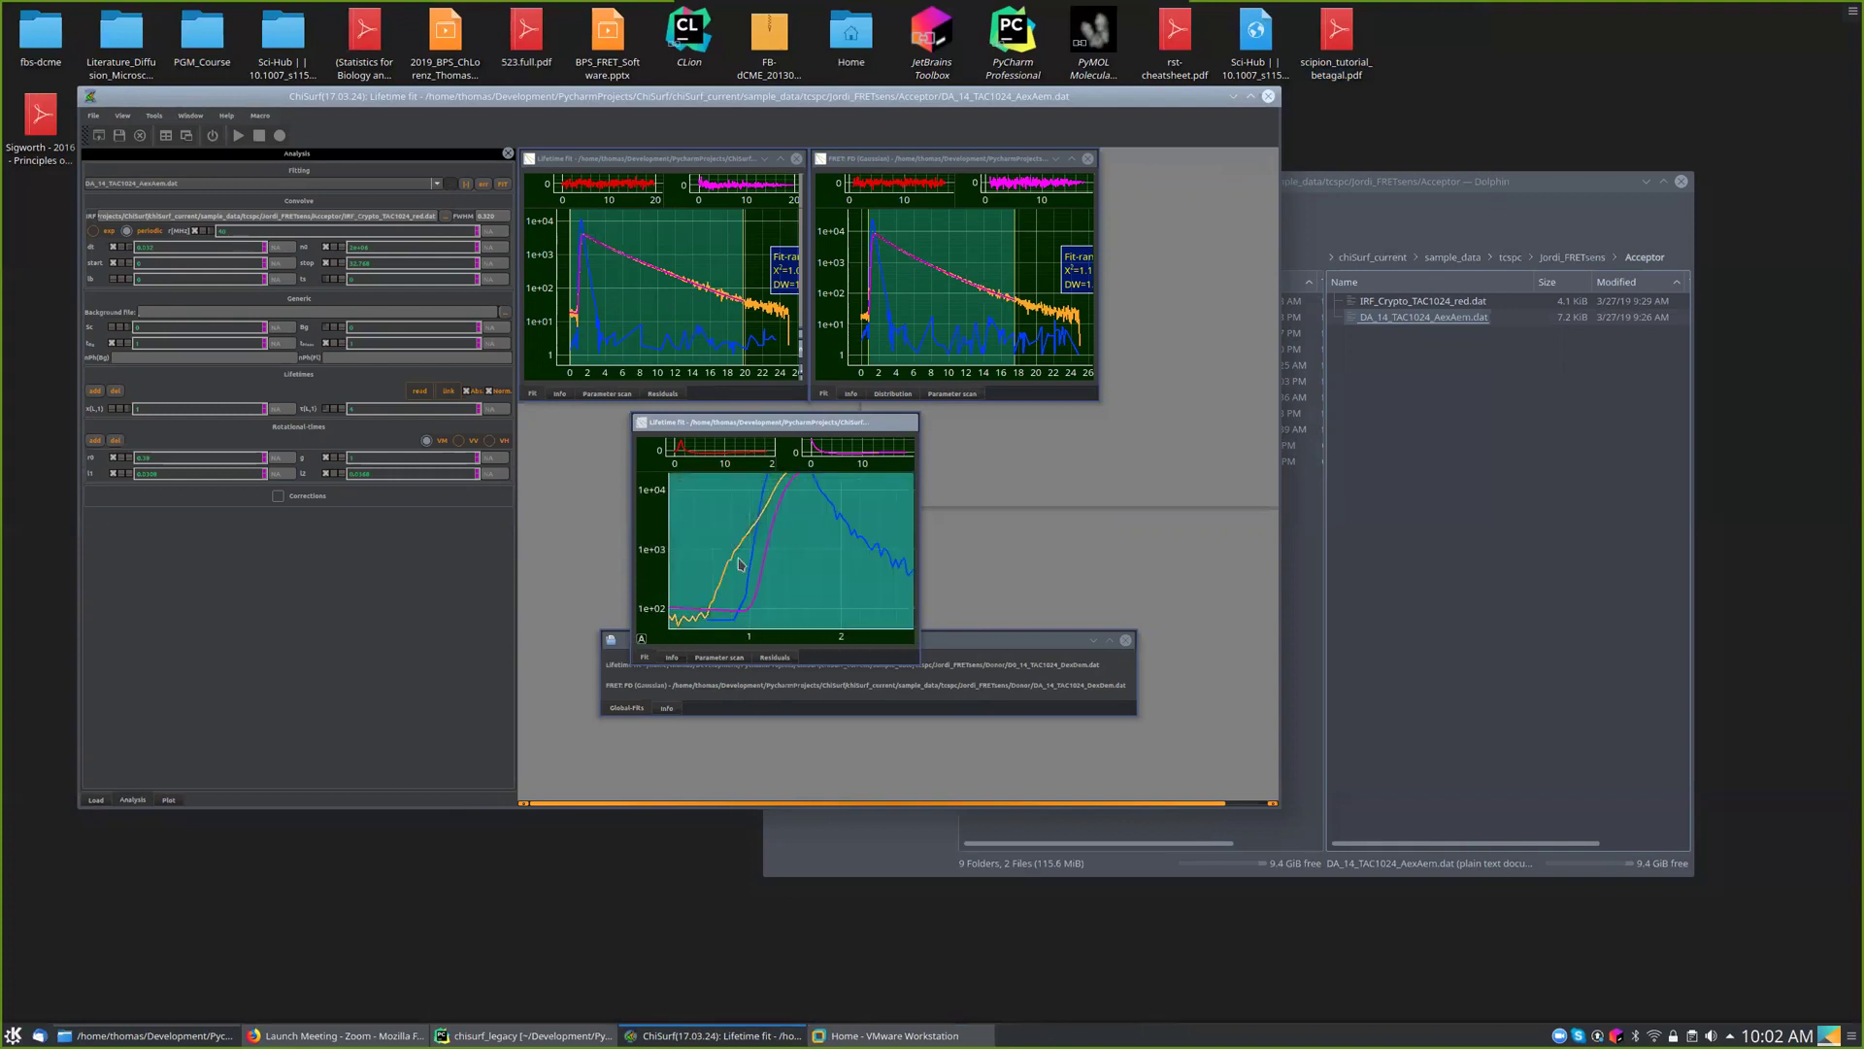
scroll(854, 510, down, 5)
scroll(796, 535, up, 4)
scroll(774, 533, up, 1)
drag(774, 533, 780, 542)
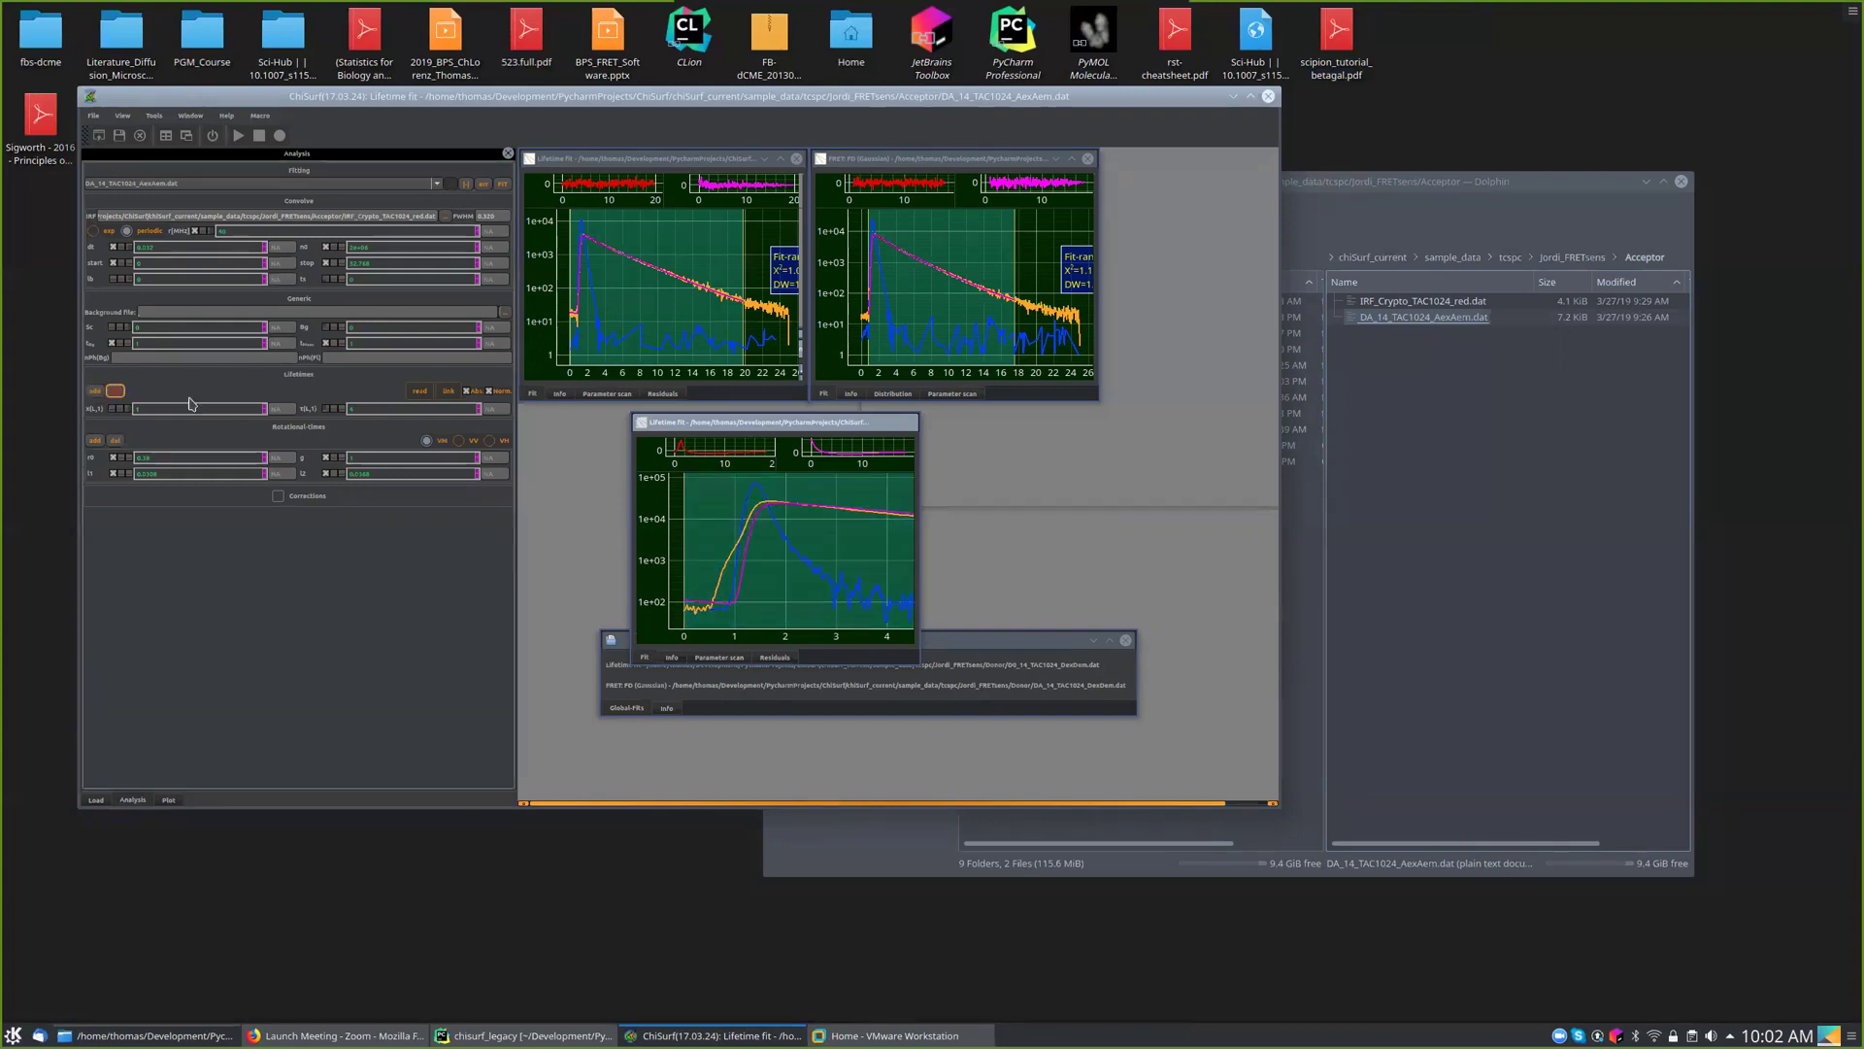
click(94, 391)
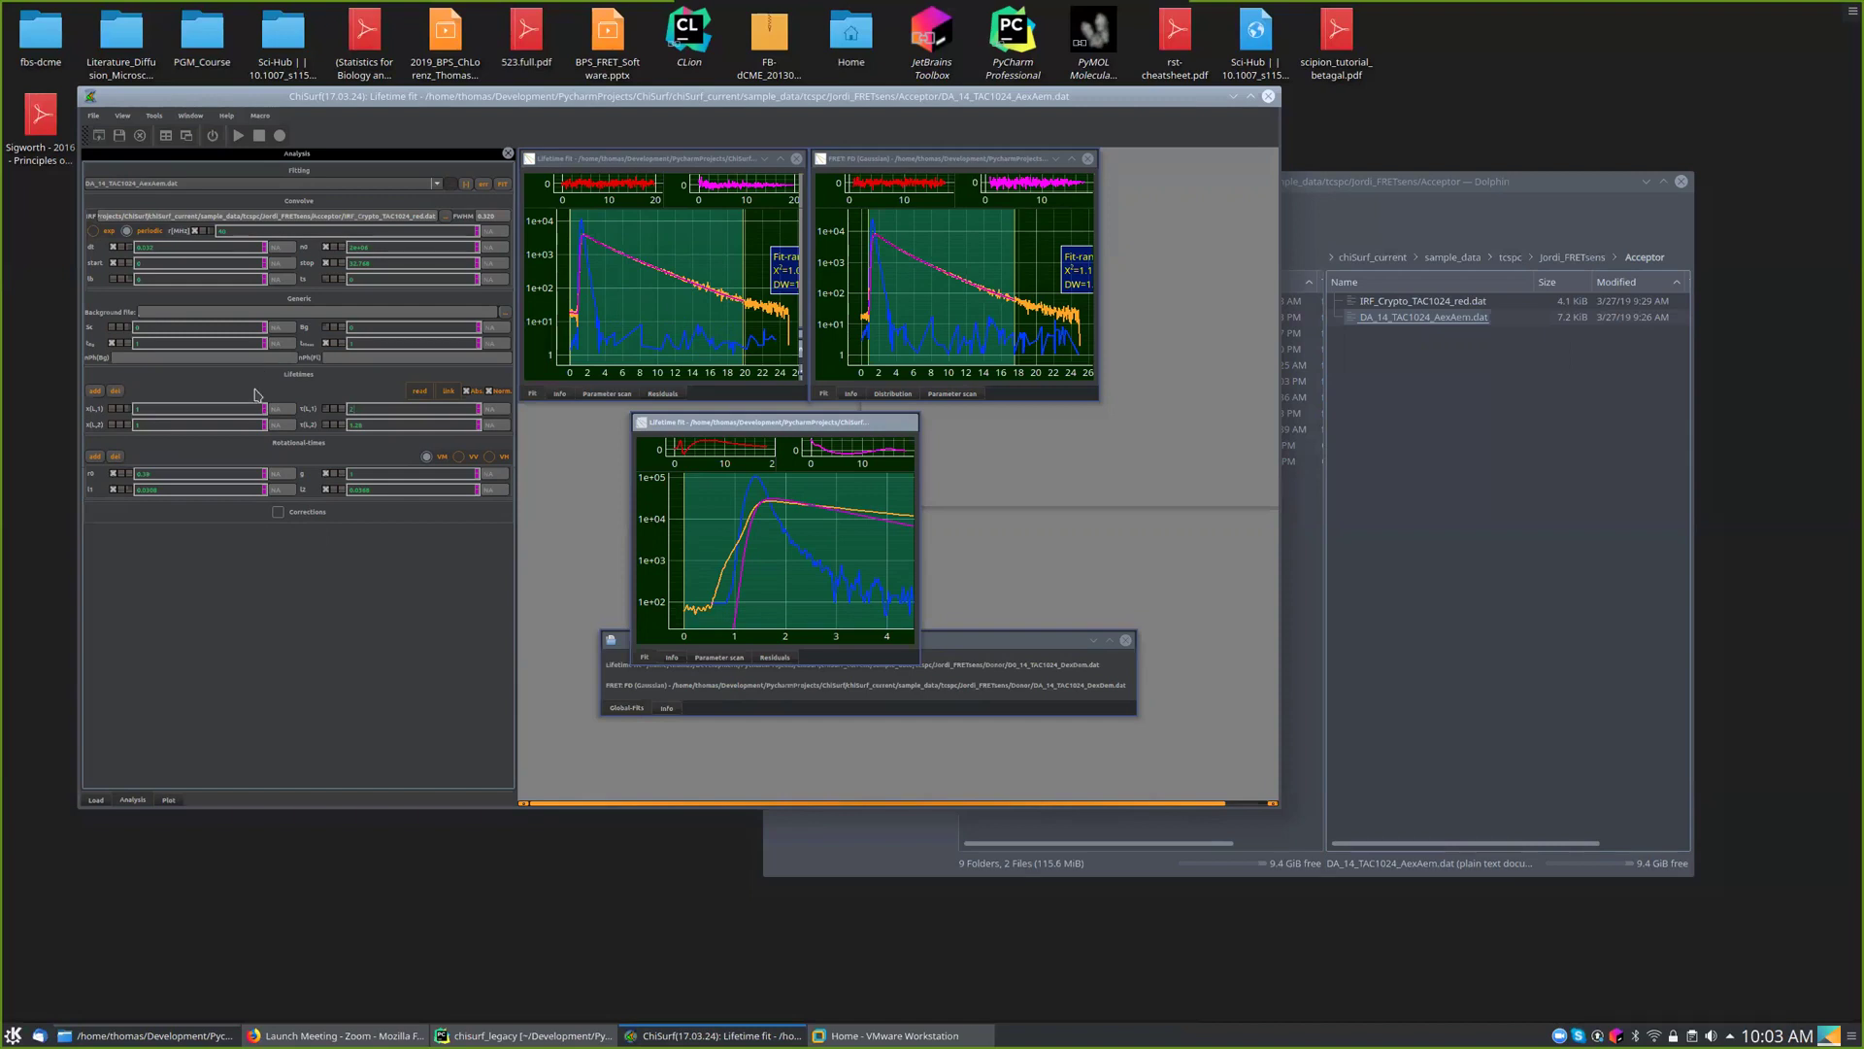
- Move the start of the acceptor fit range to about 1.2, on the rising edge of the decay
click(638, 637)
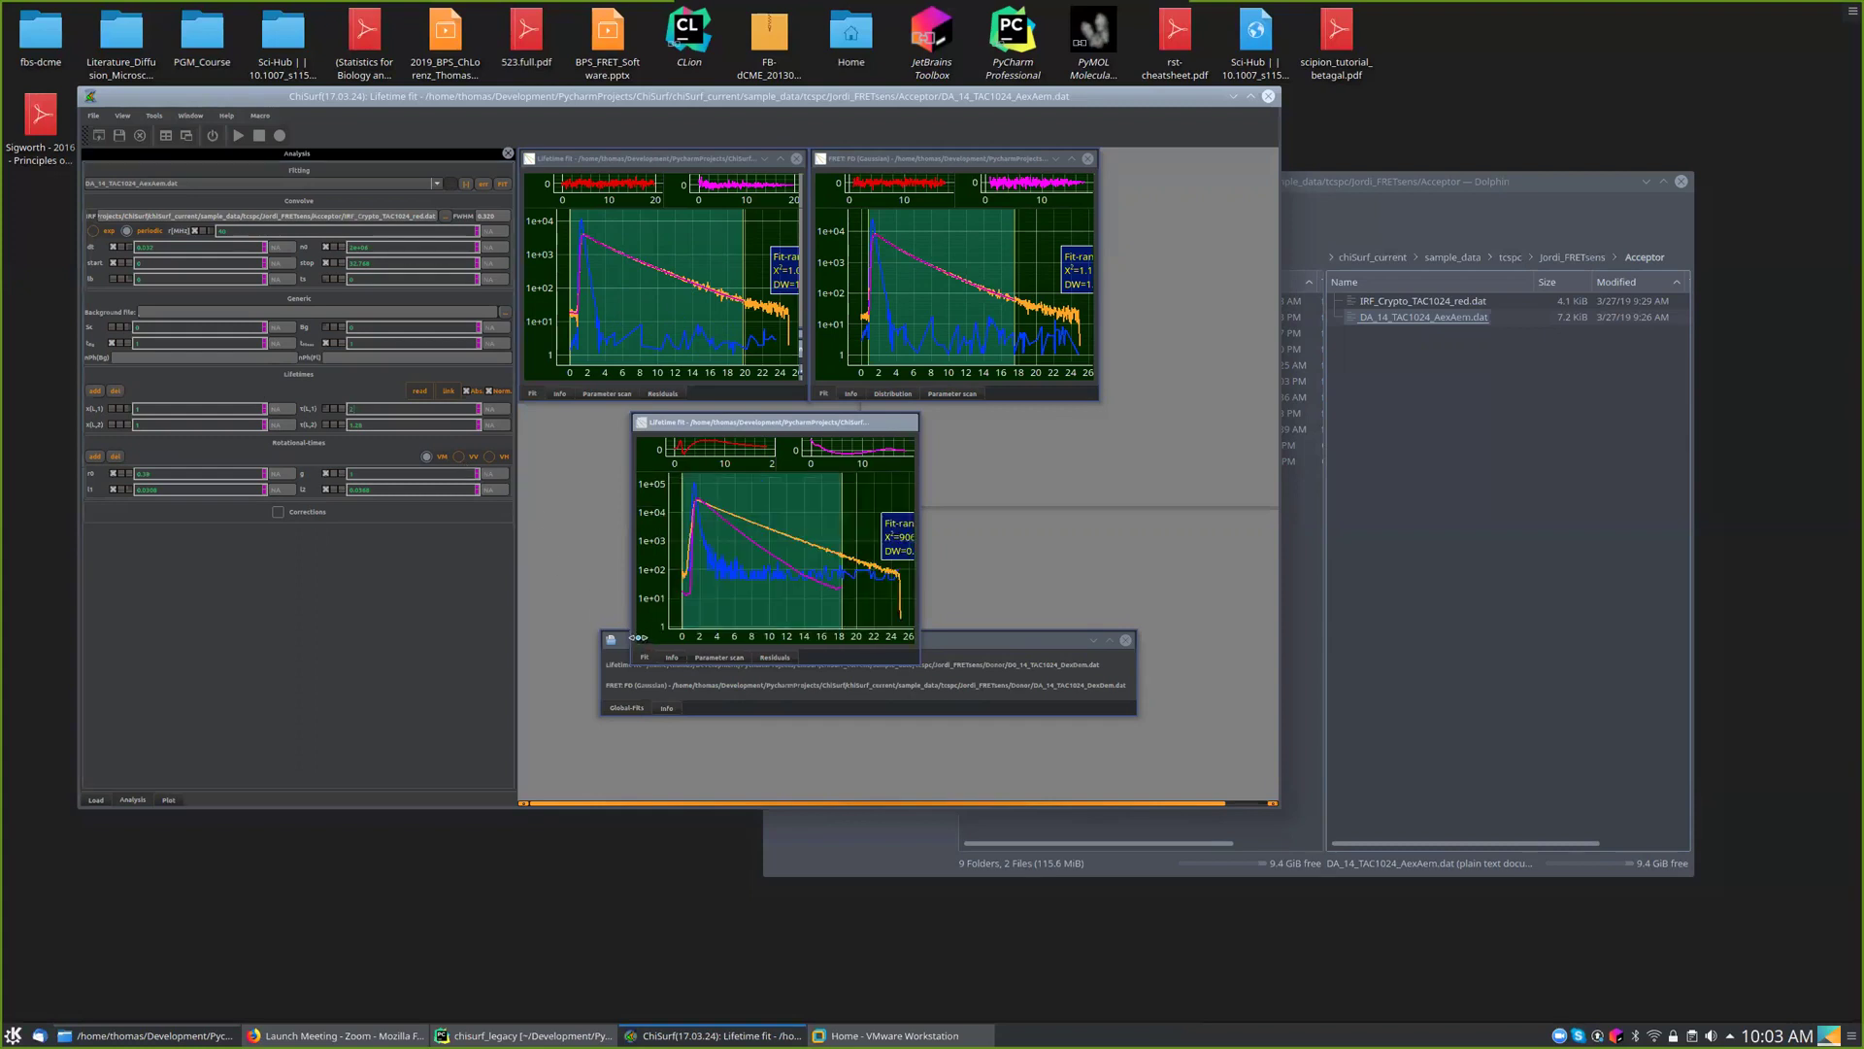
drag(675, 551, 723, 544)
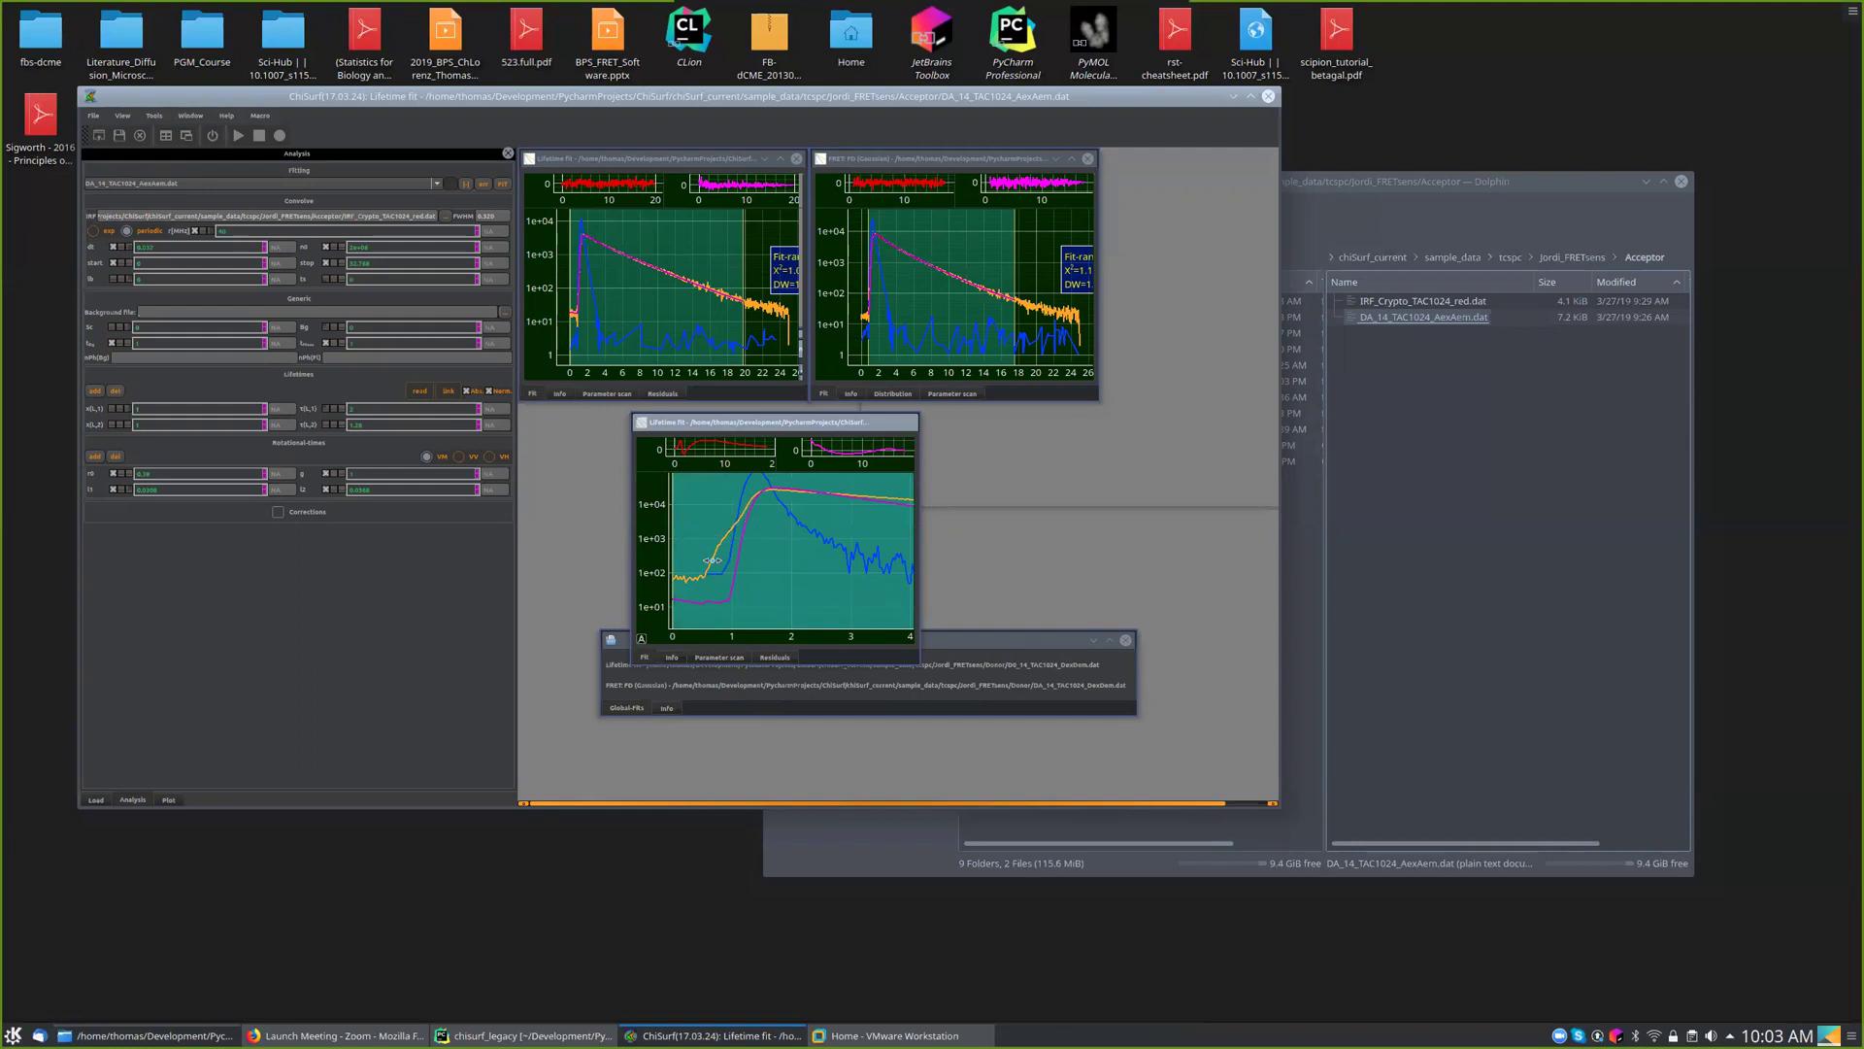
click(642, 637)
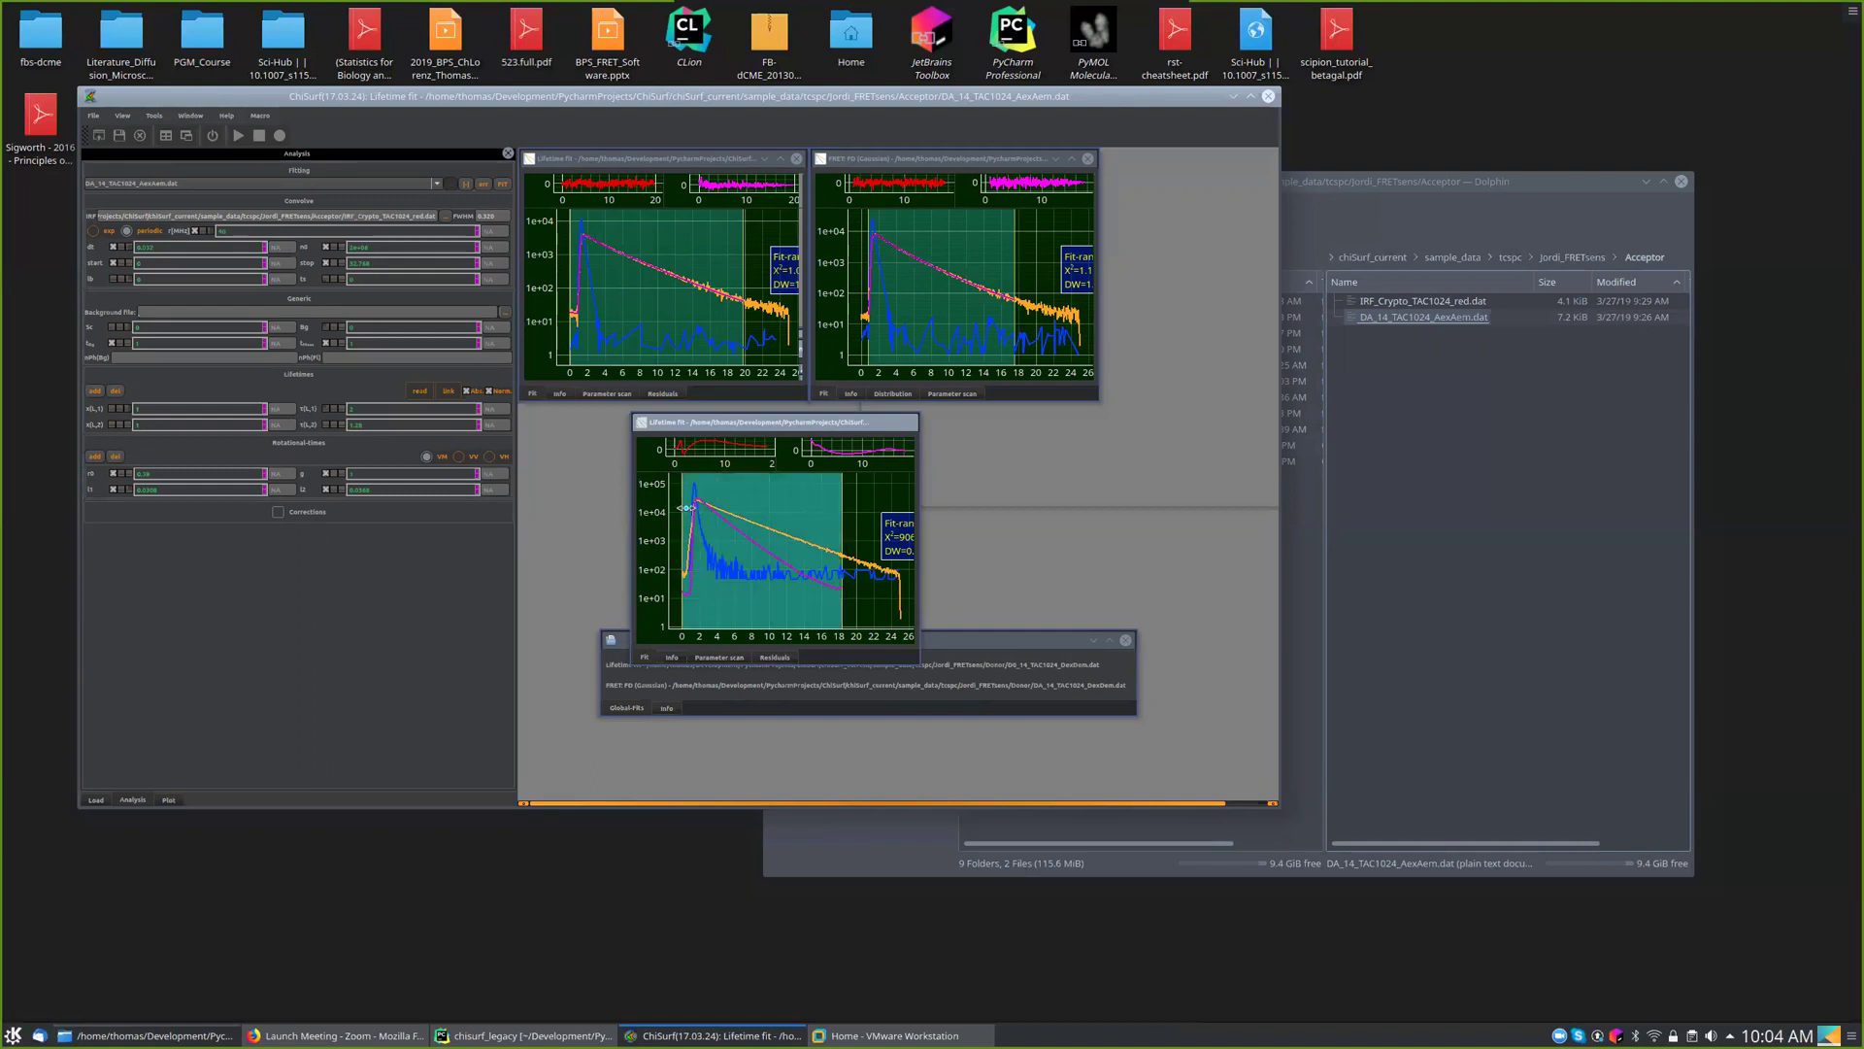
scroll(686, 508, up, 3)
drag(688, 509, 702, 511)
scroll(699, 512, up, 1)
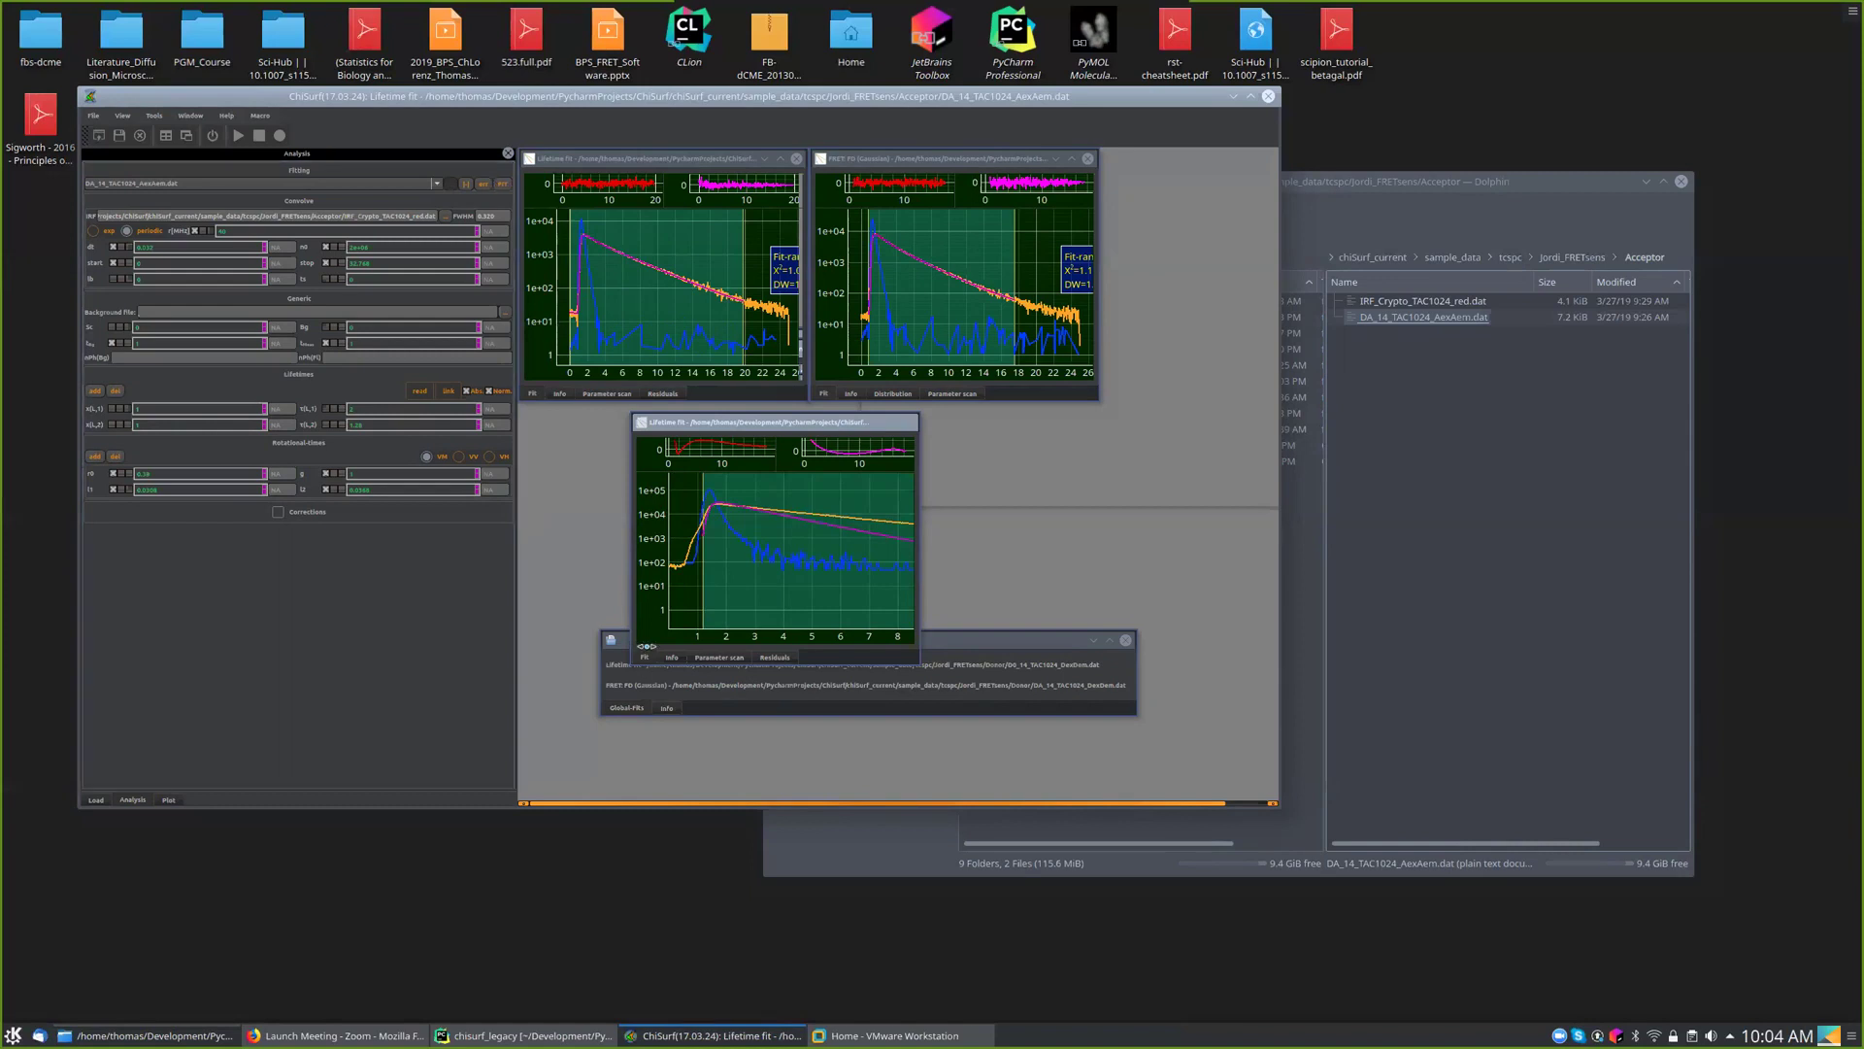
click(644, 645)
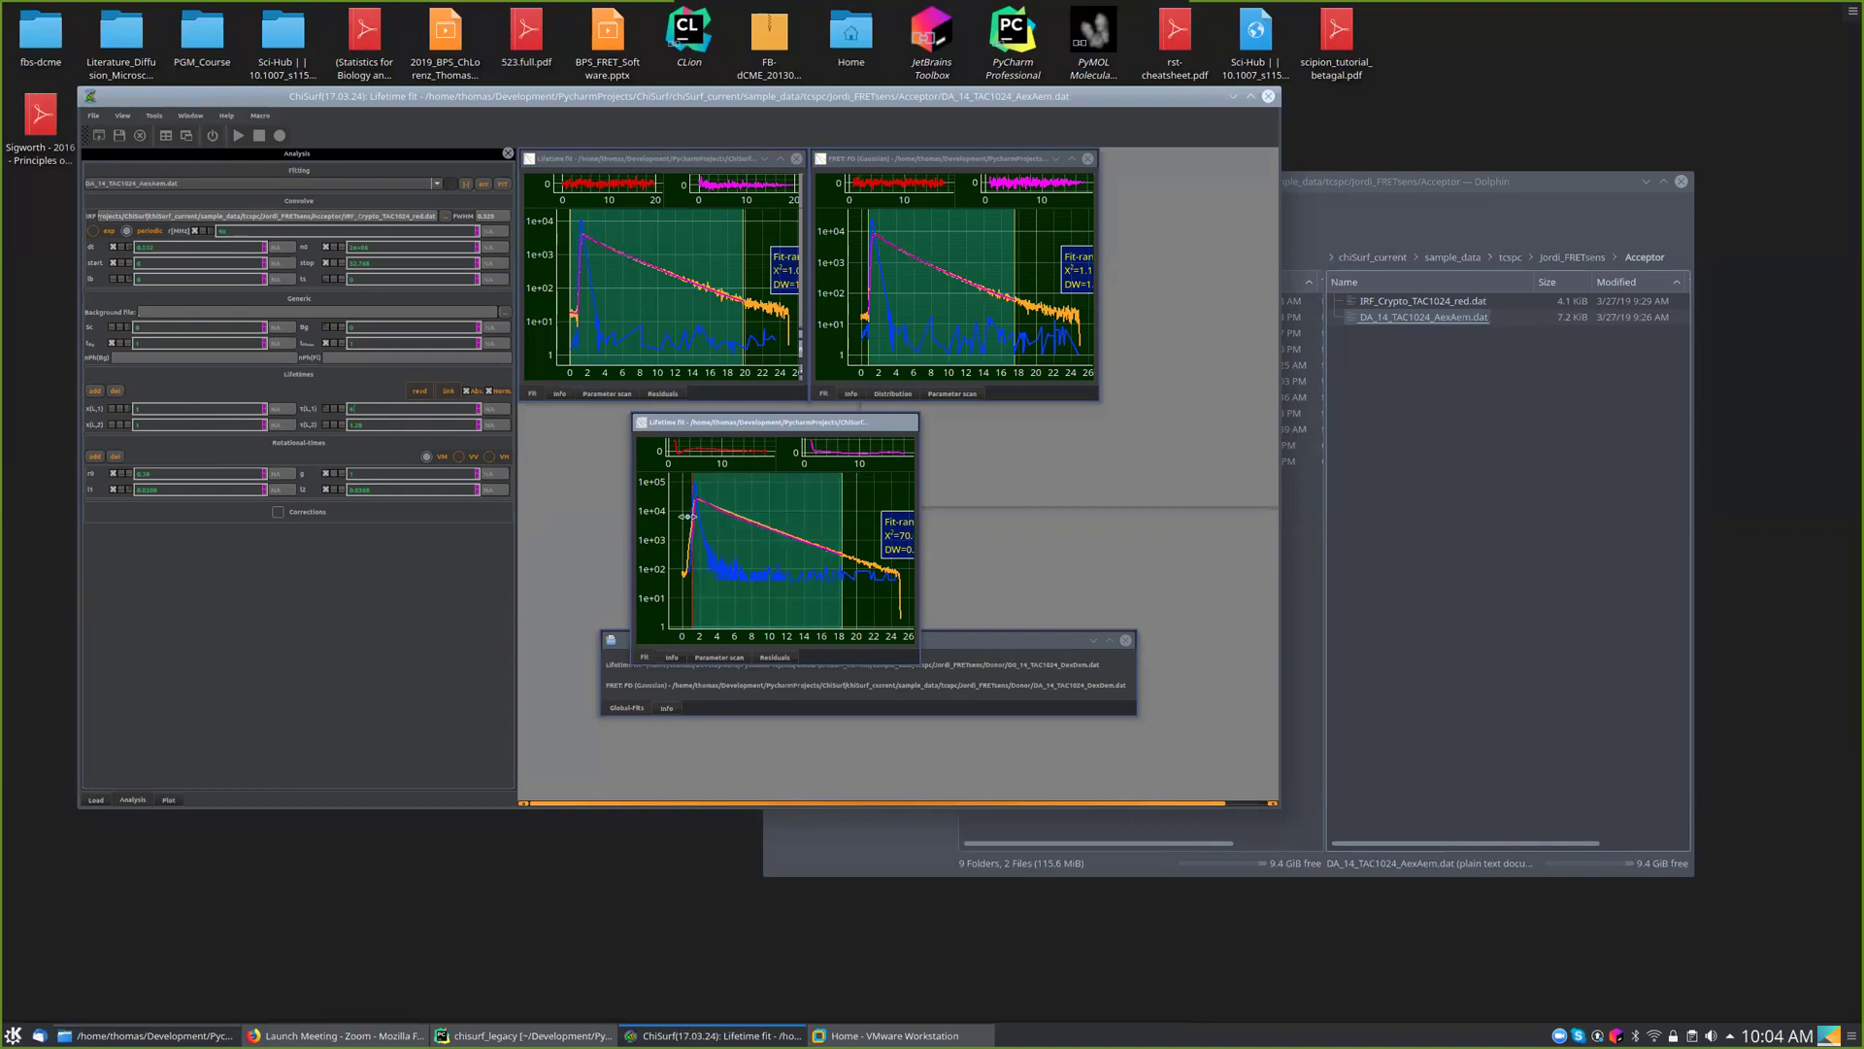
- Run the acceptor fit, shift its range start slightly further along the rising edge and run it again
scroll(693, 537, up, 5)
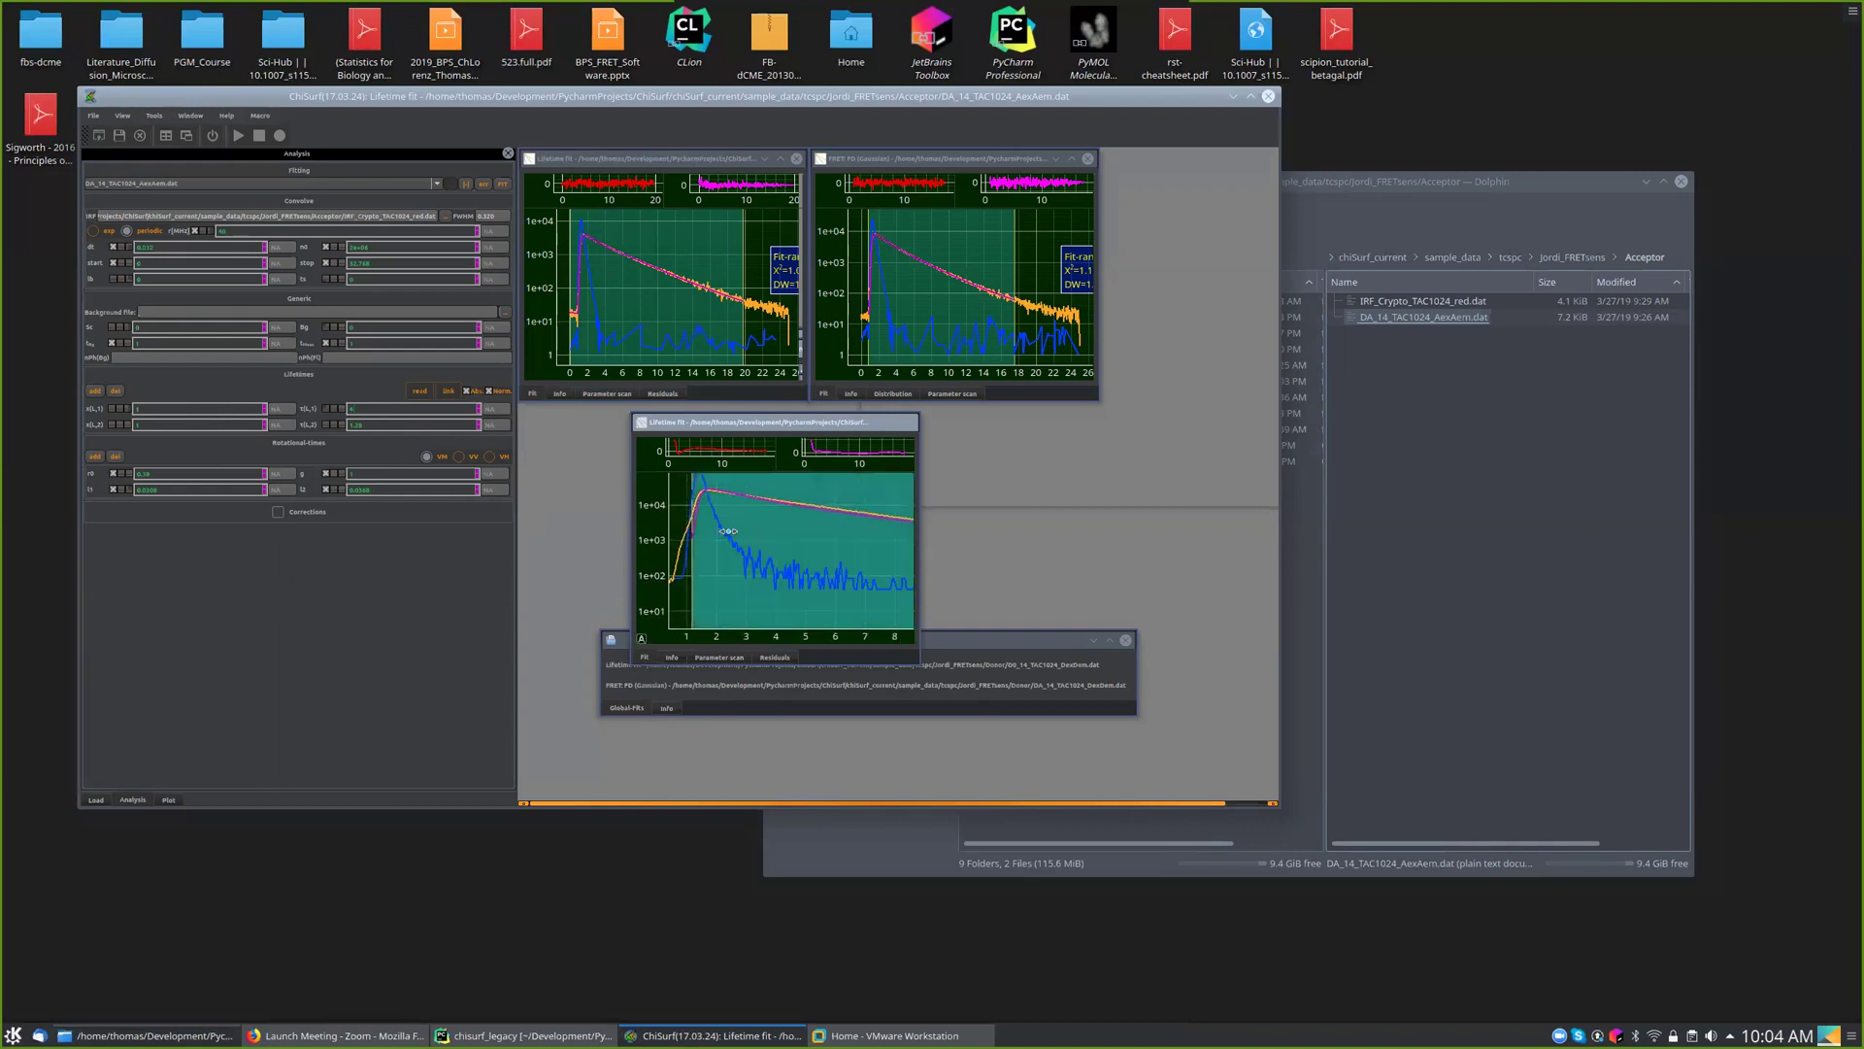
click(640, 639)
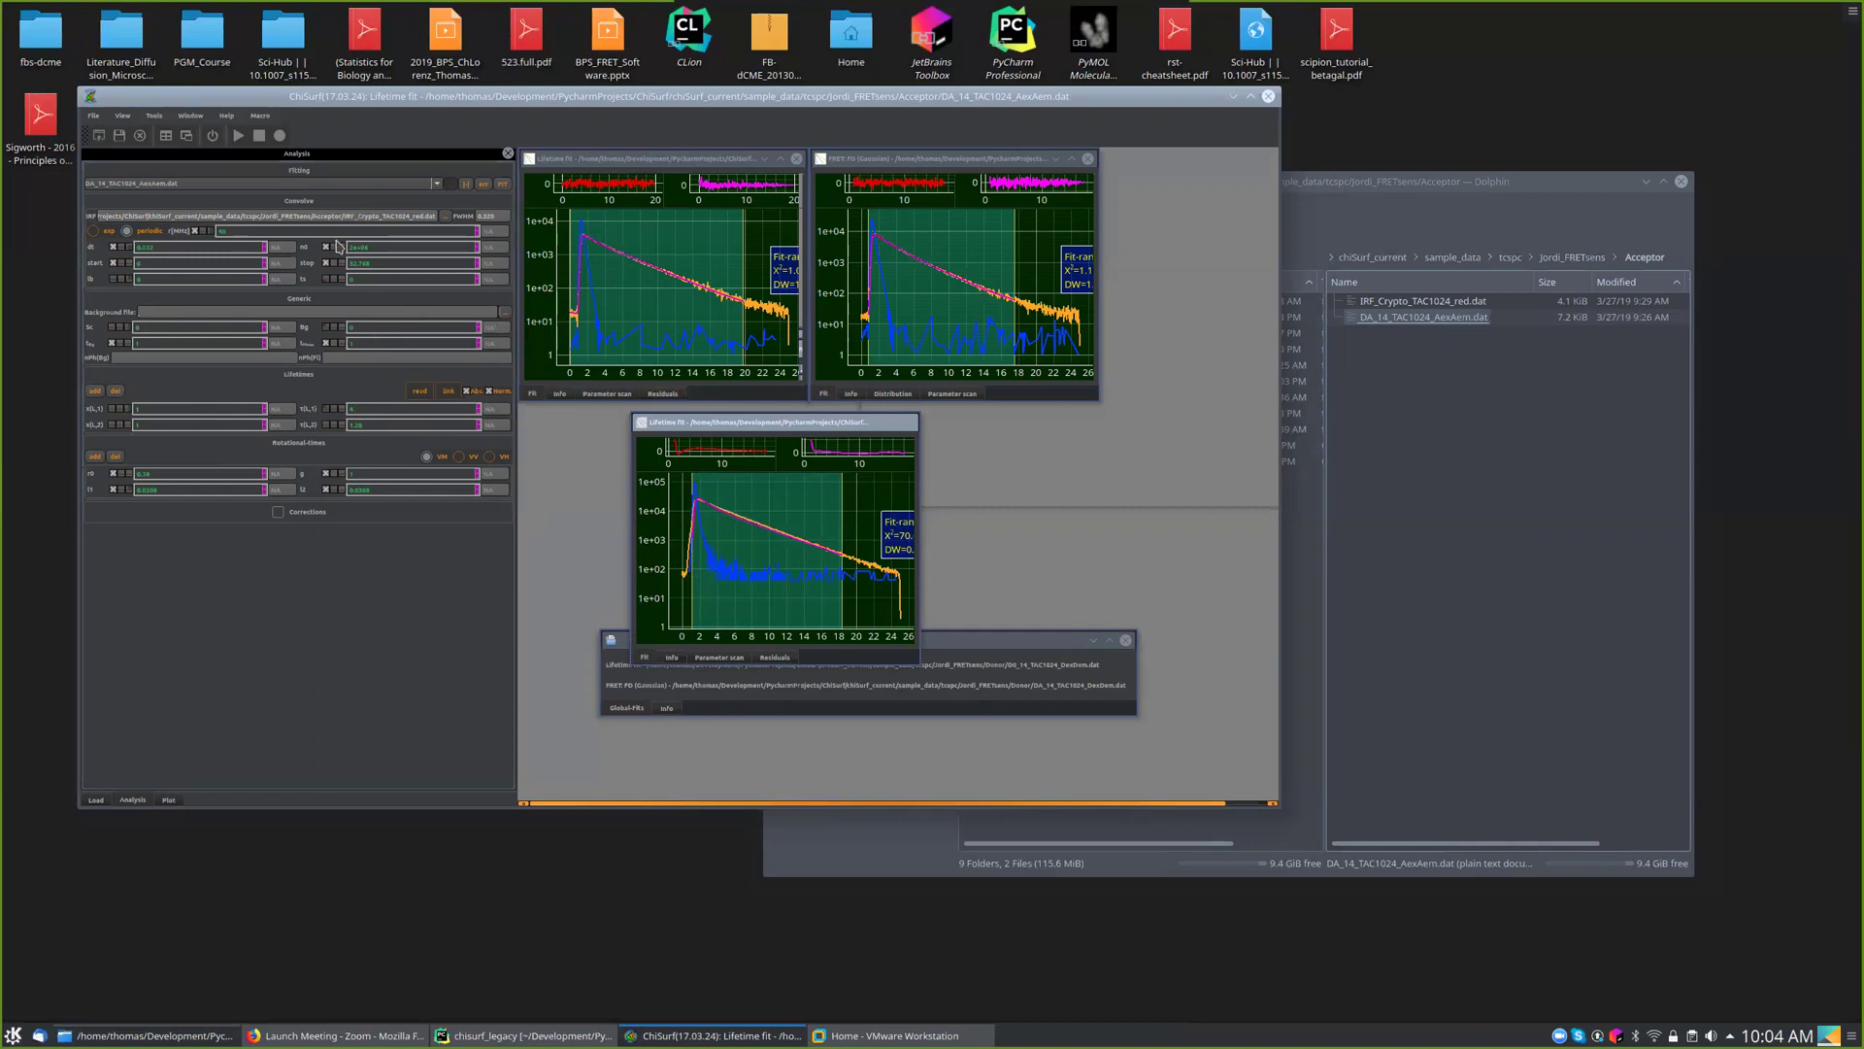
click(504, 191)
scroll(765, 520, up, 5)
scroll(765, 520, up, 2)
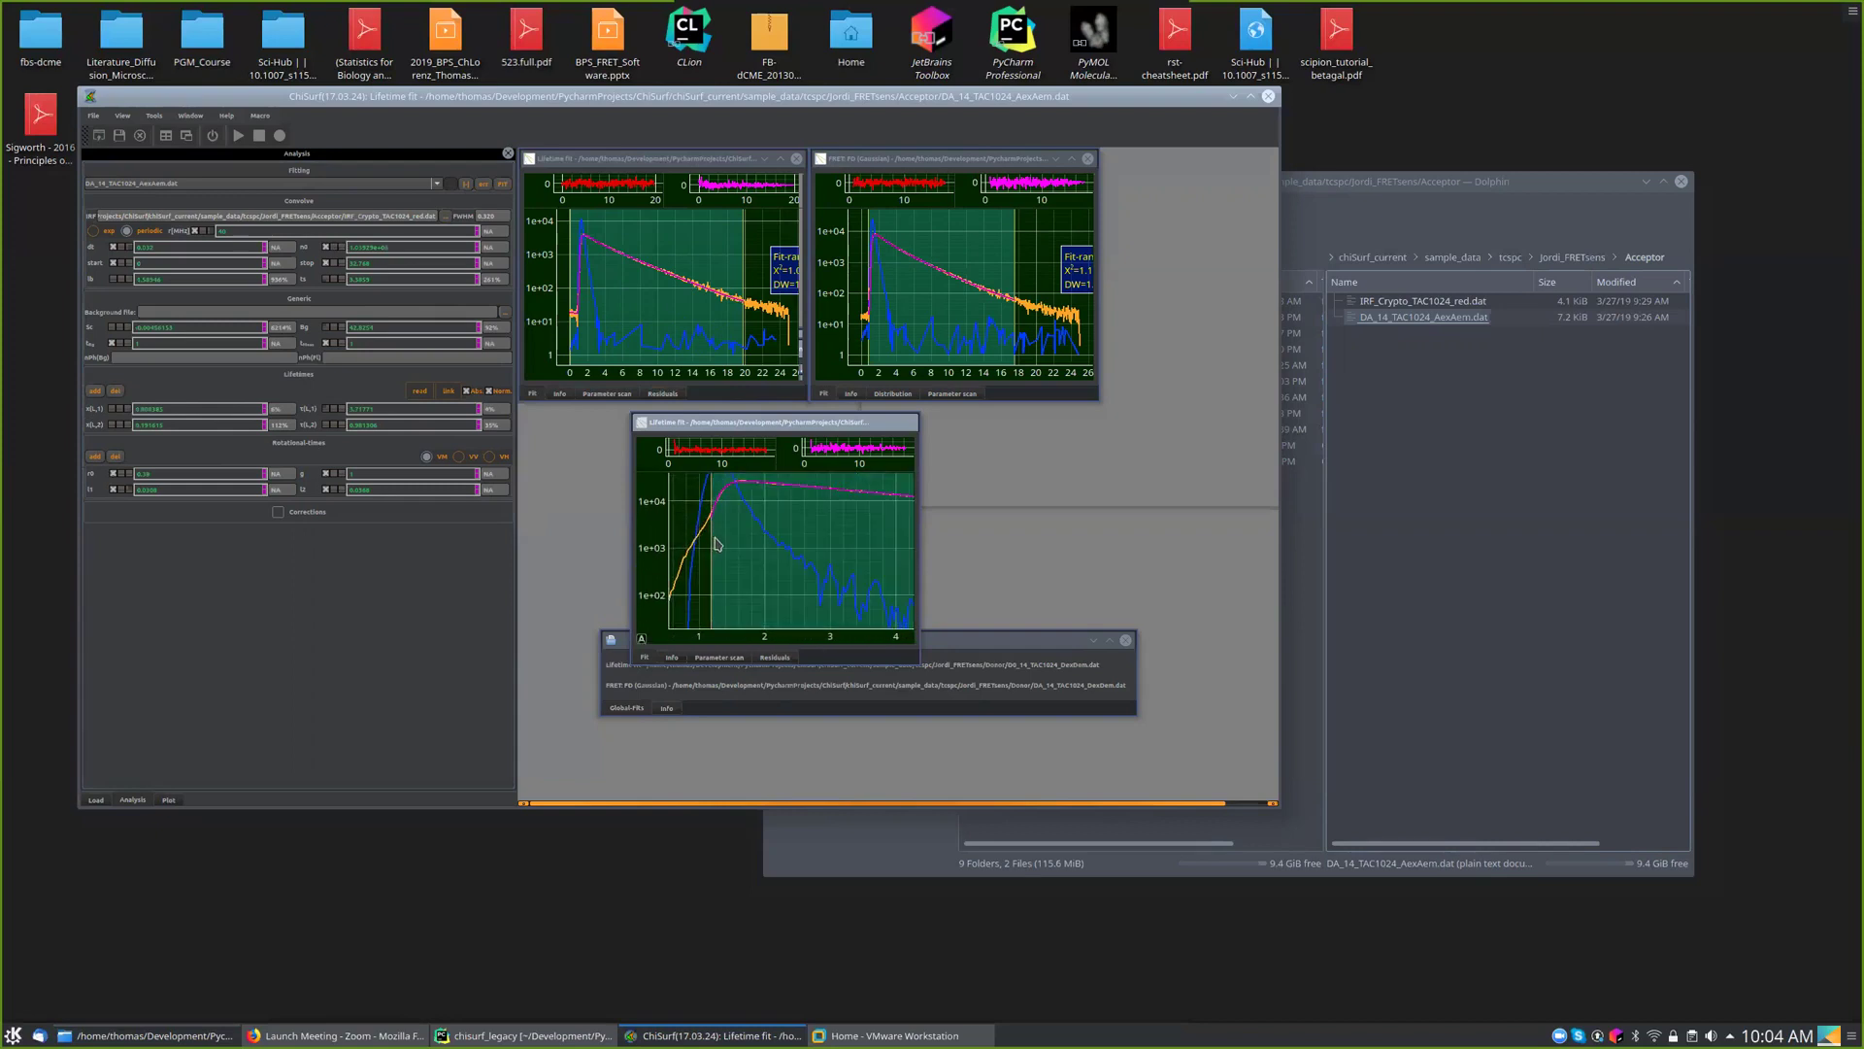
click(504, 186)
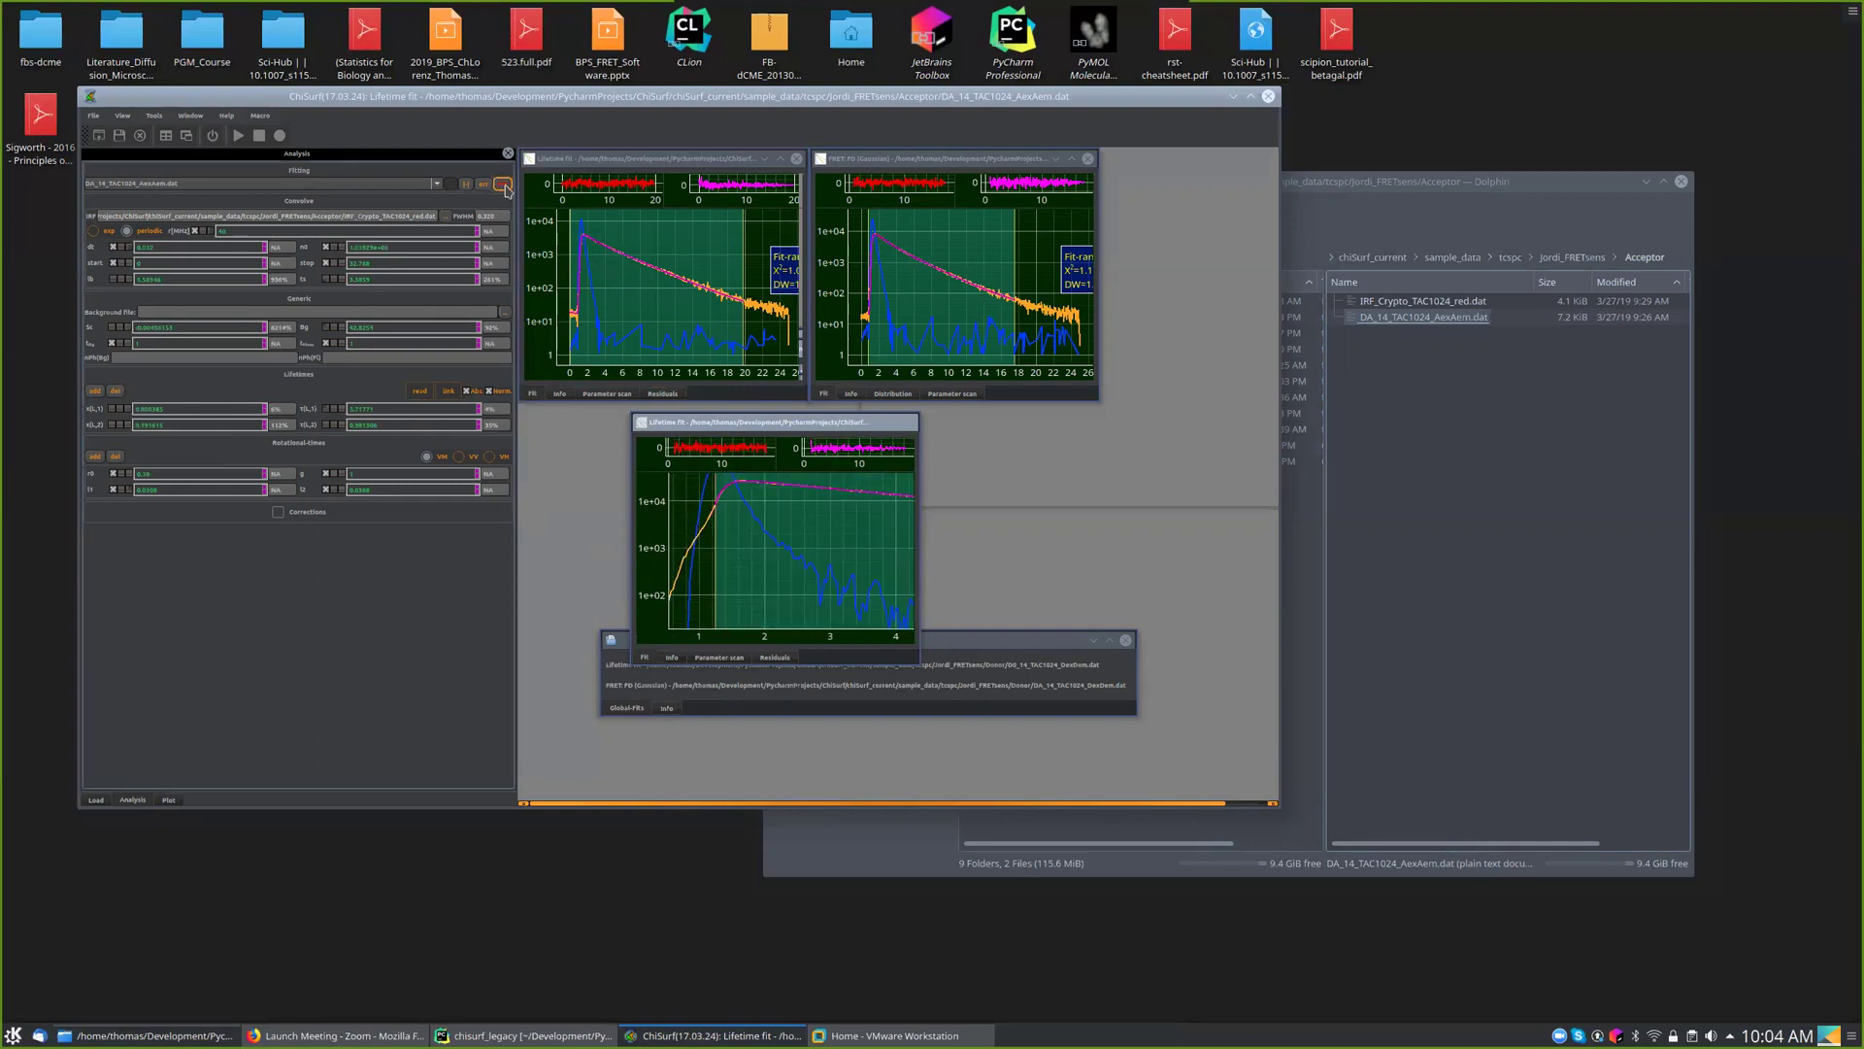
- Extend the end of the acceptor fit range to about 20 and rerun the fit
click(647, 641)
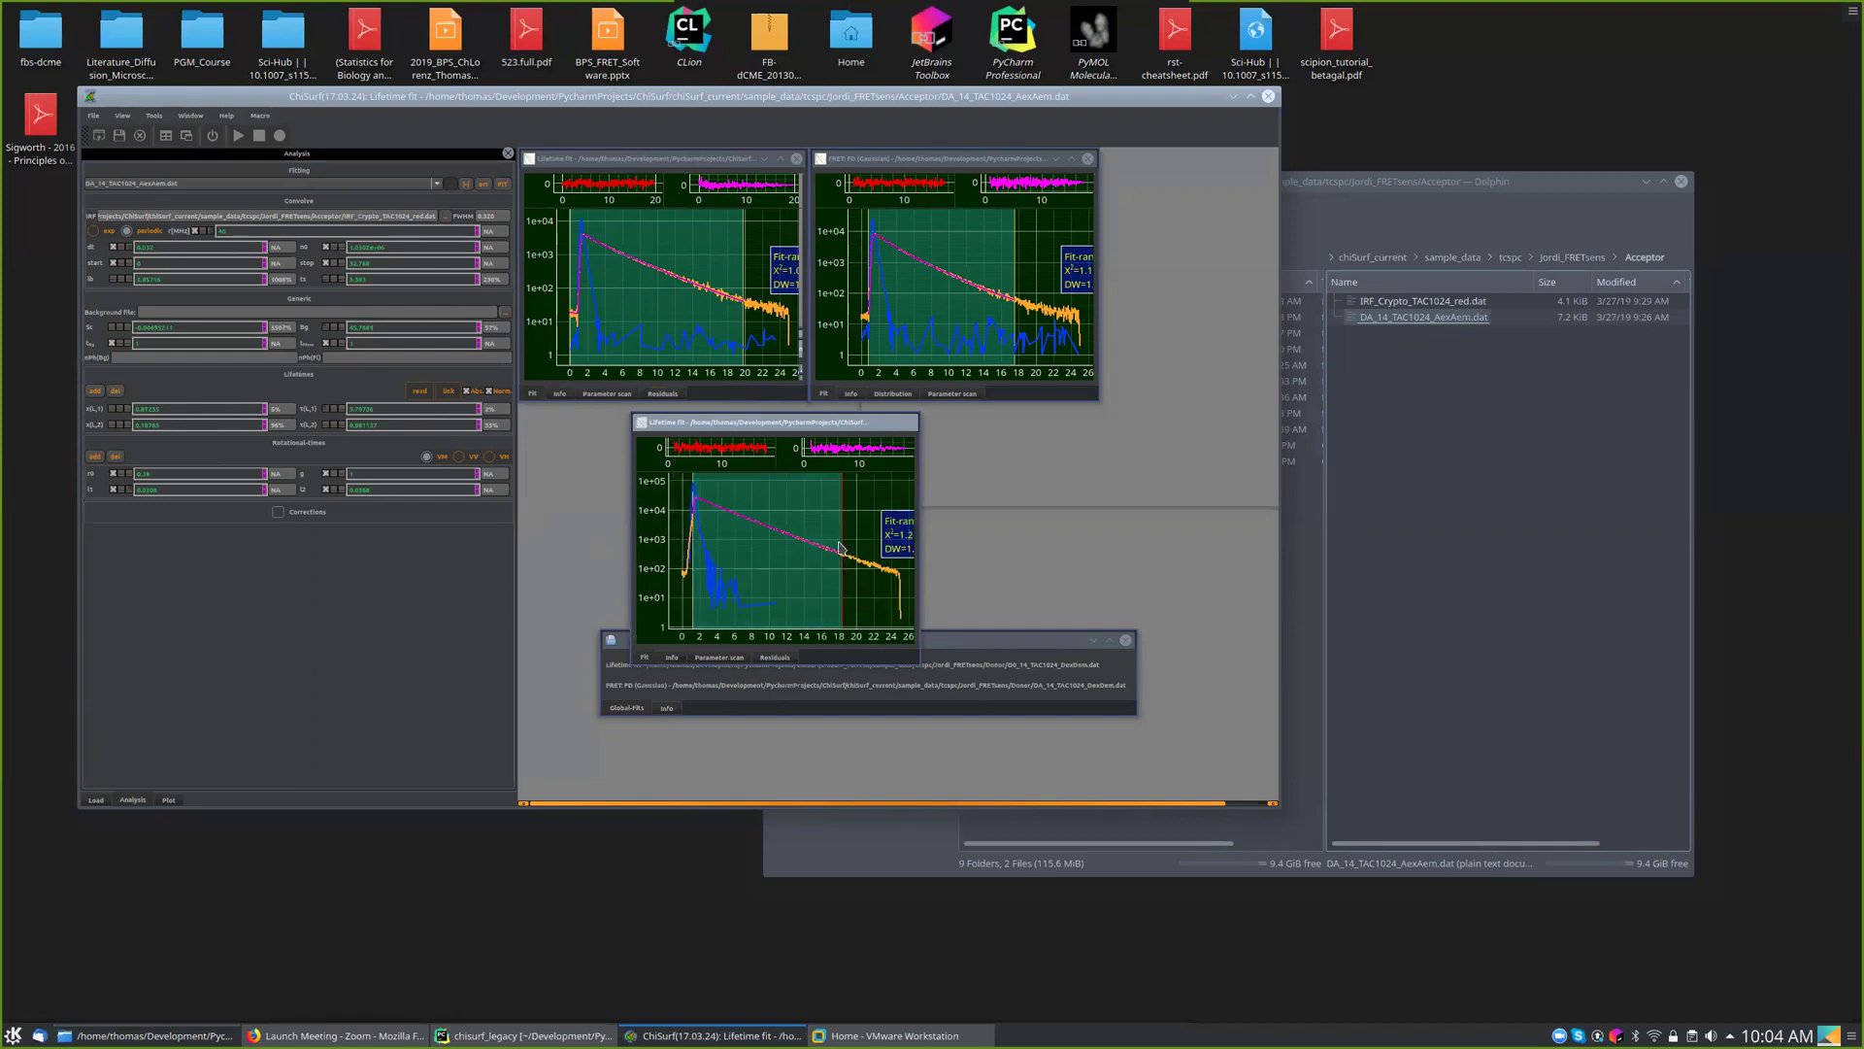
drag(841, 547, 859, 548)
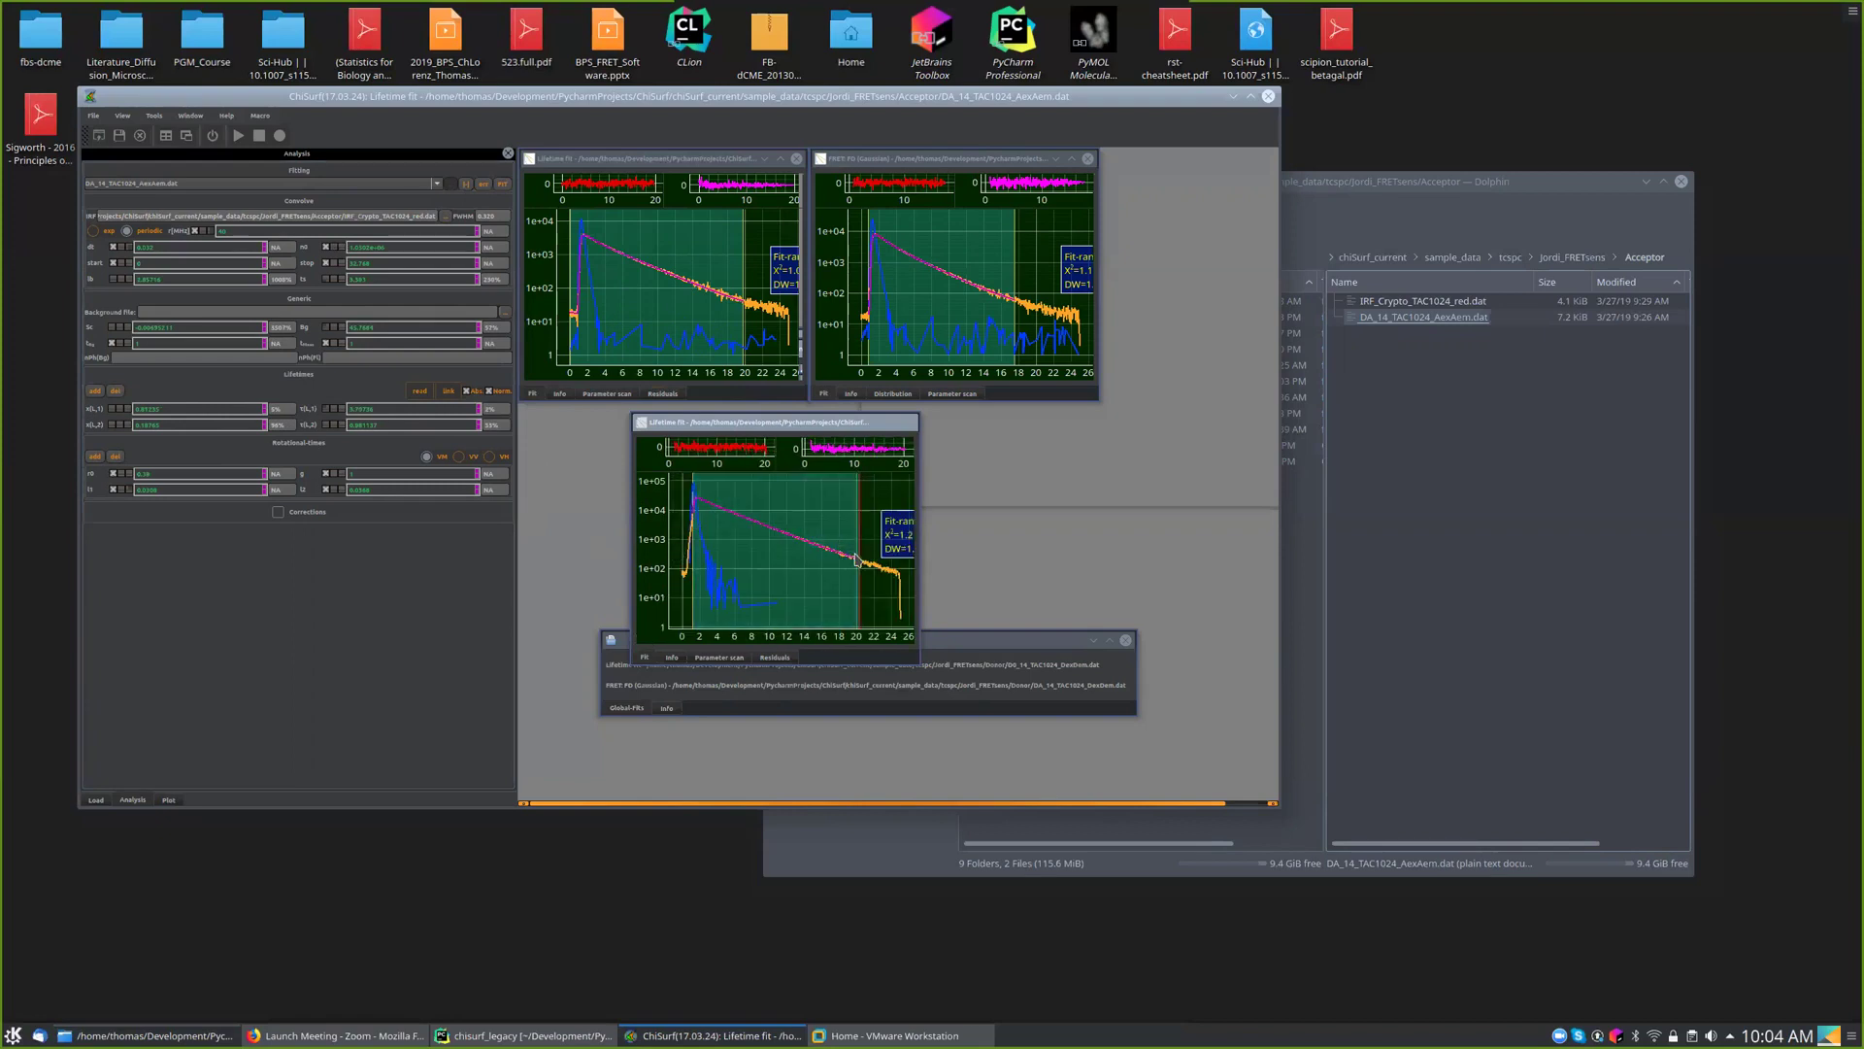
click(502, 183)
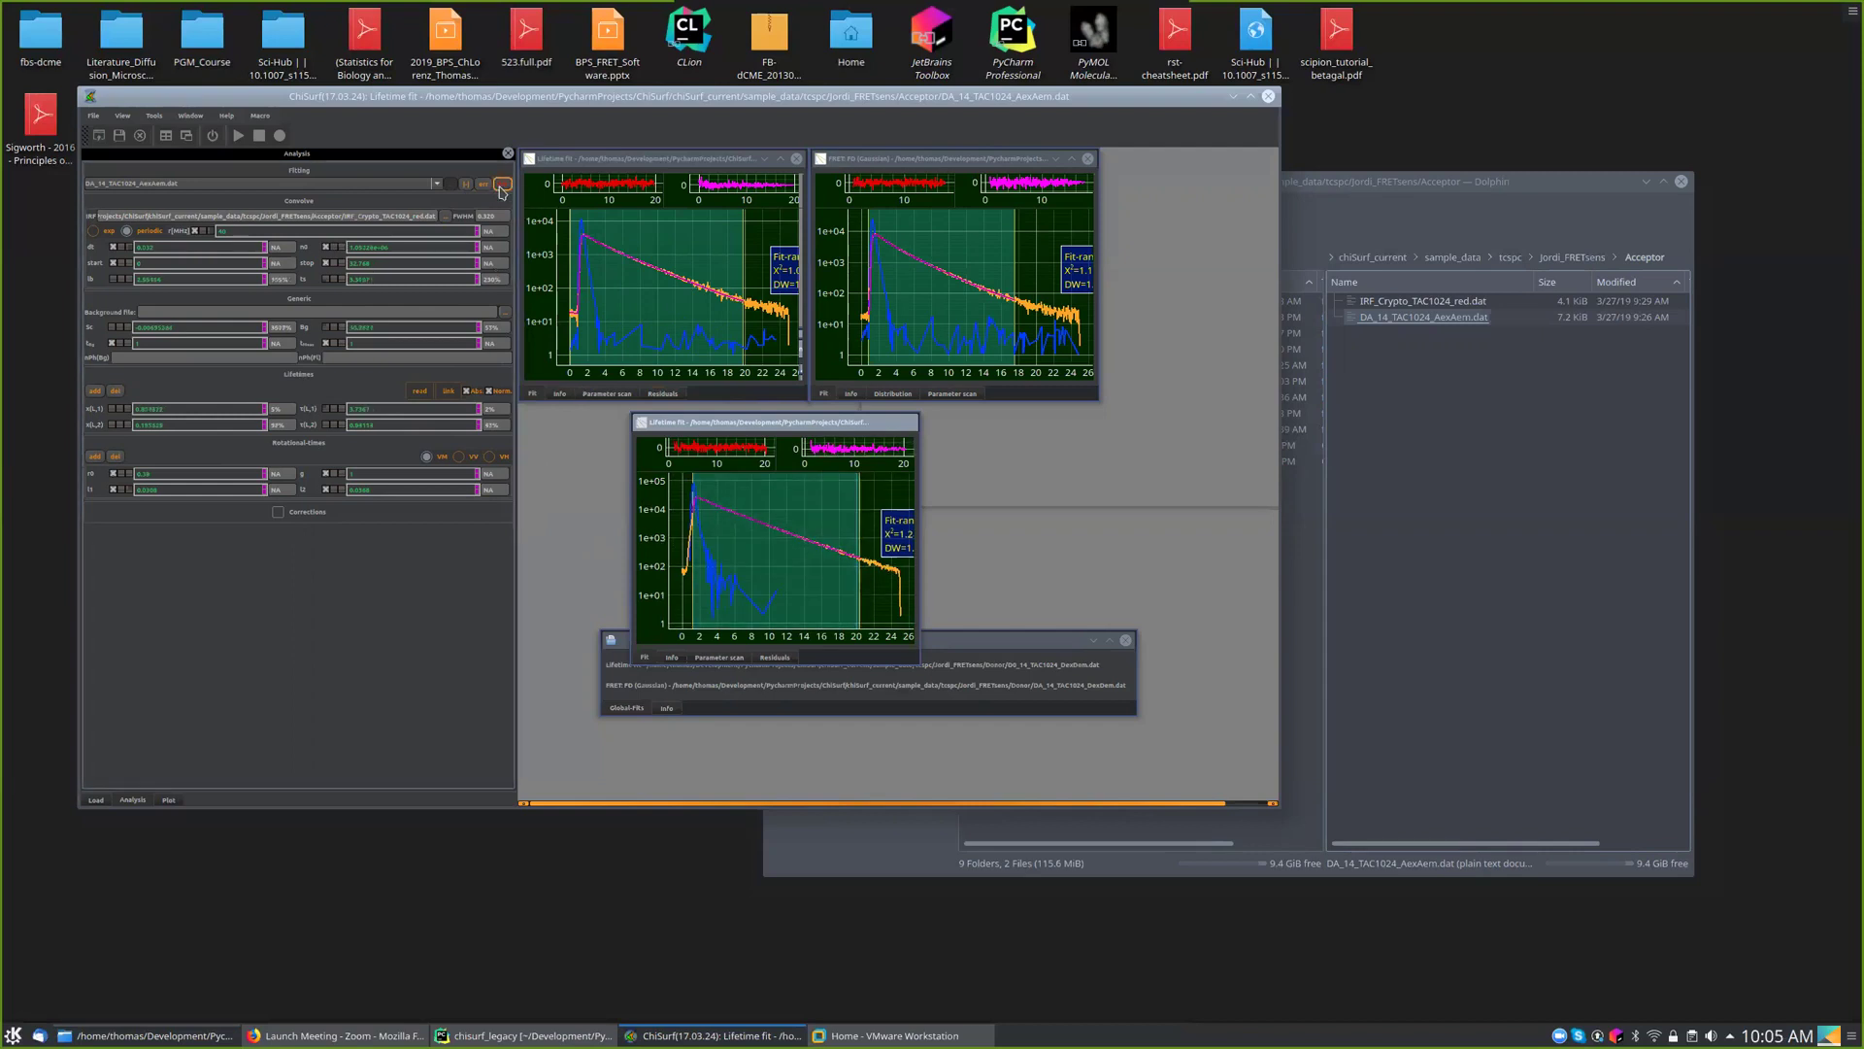
- Expand the acceptor fit to three lifetime components, set the second lifetime to 2 and rerun the fit
click(94, 390)
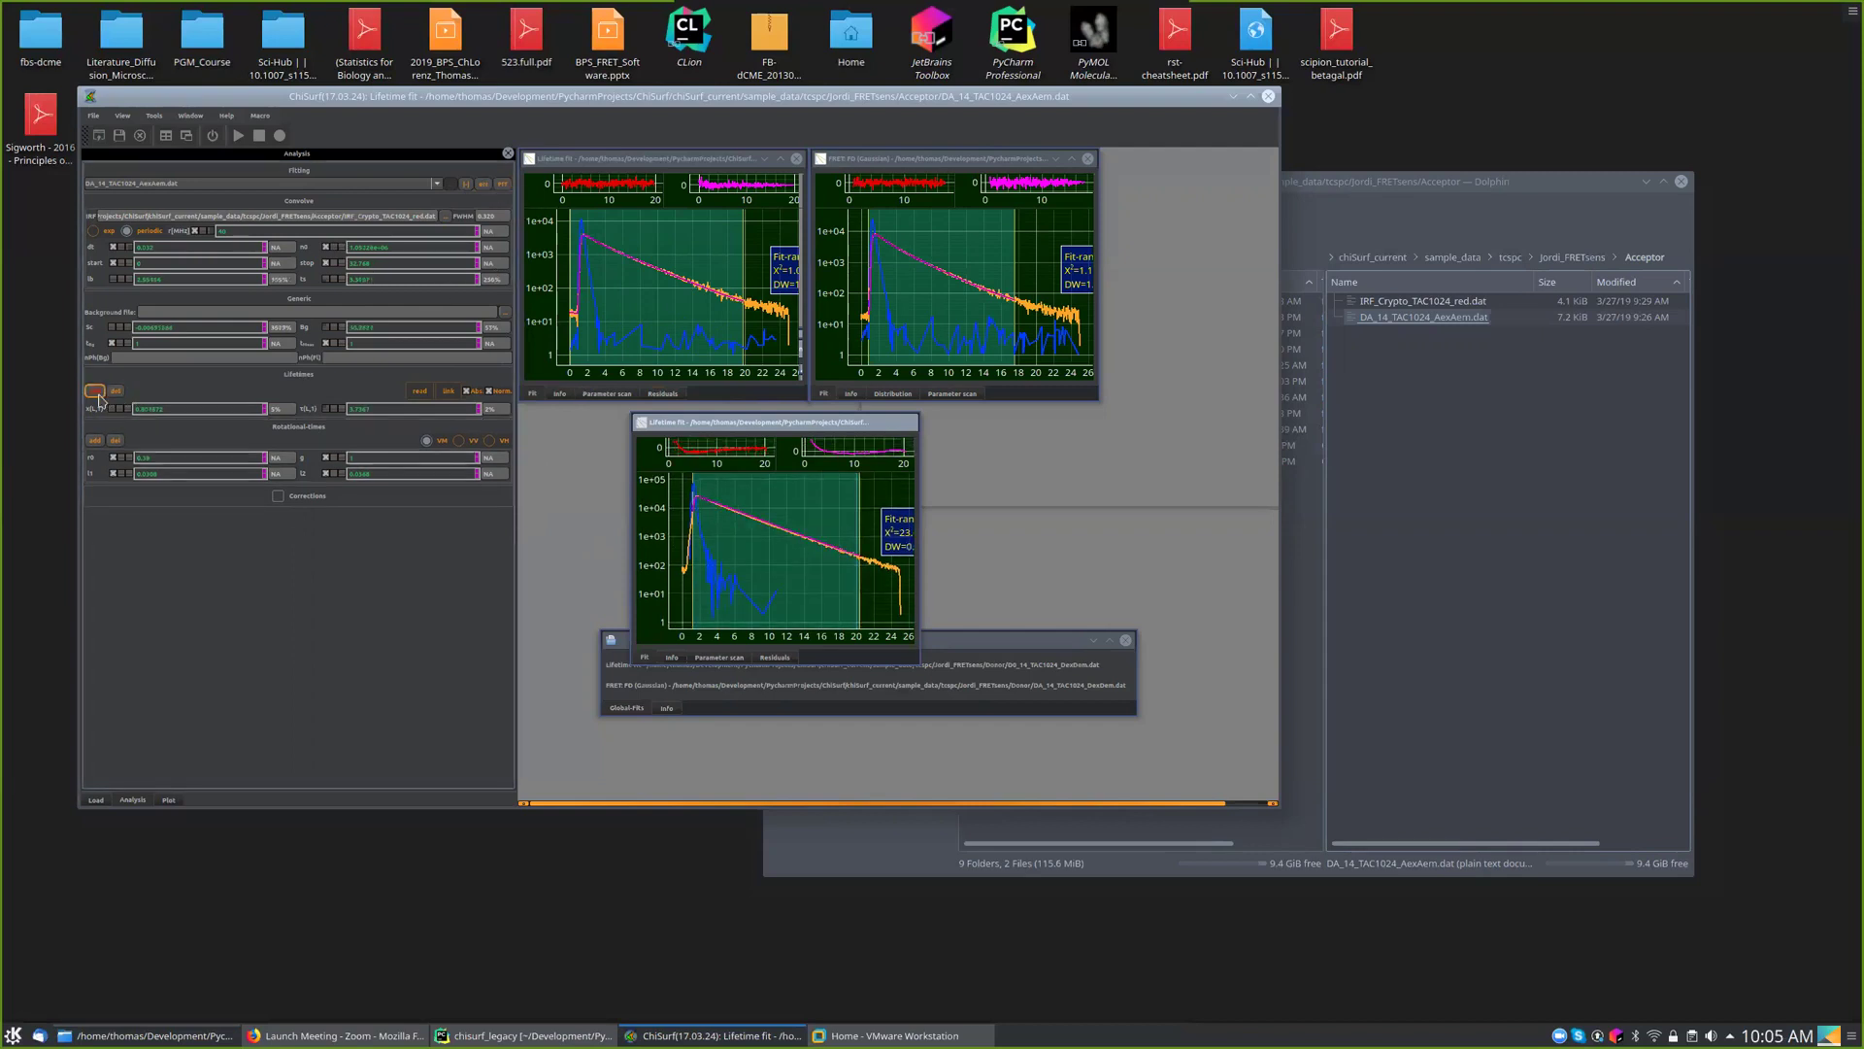
click(503, 187)
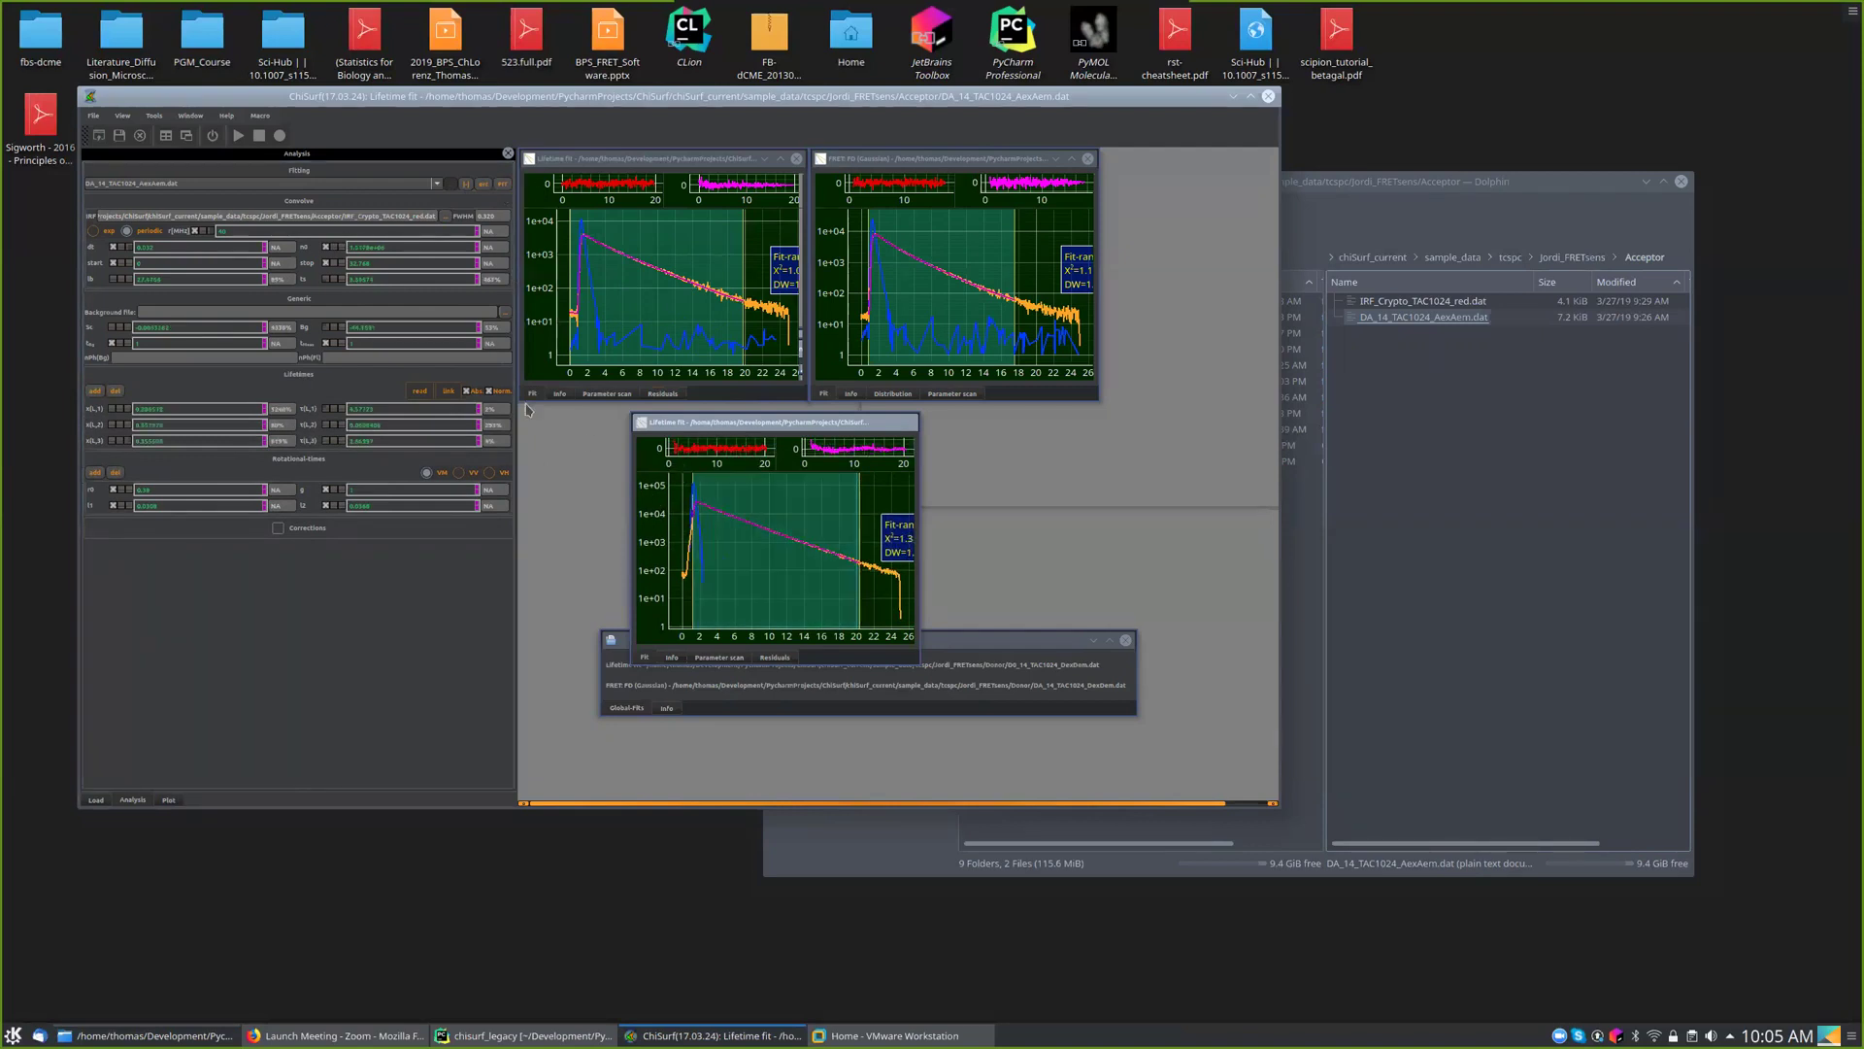
double_click(391, 426)
text(2)
key(Return)
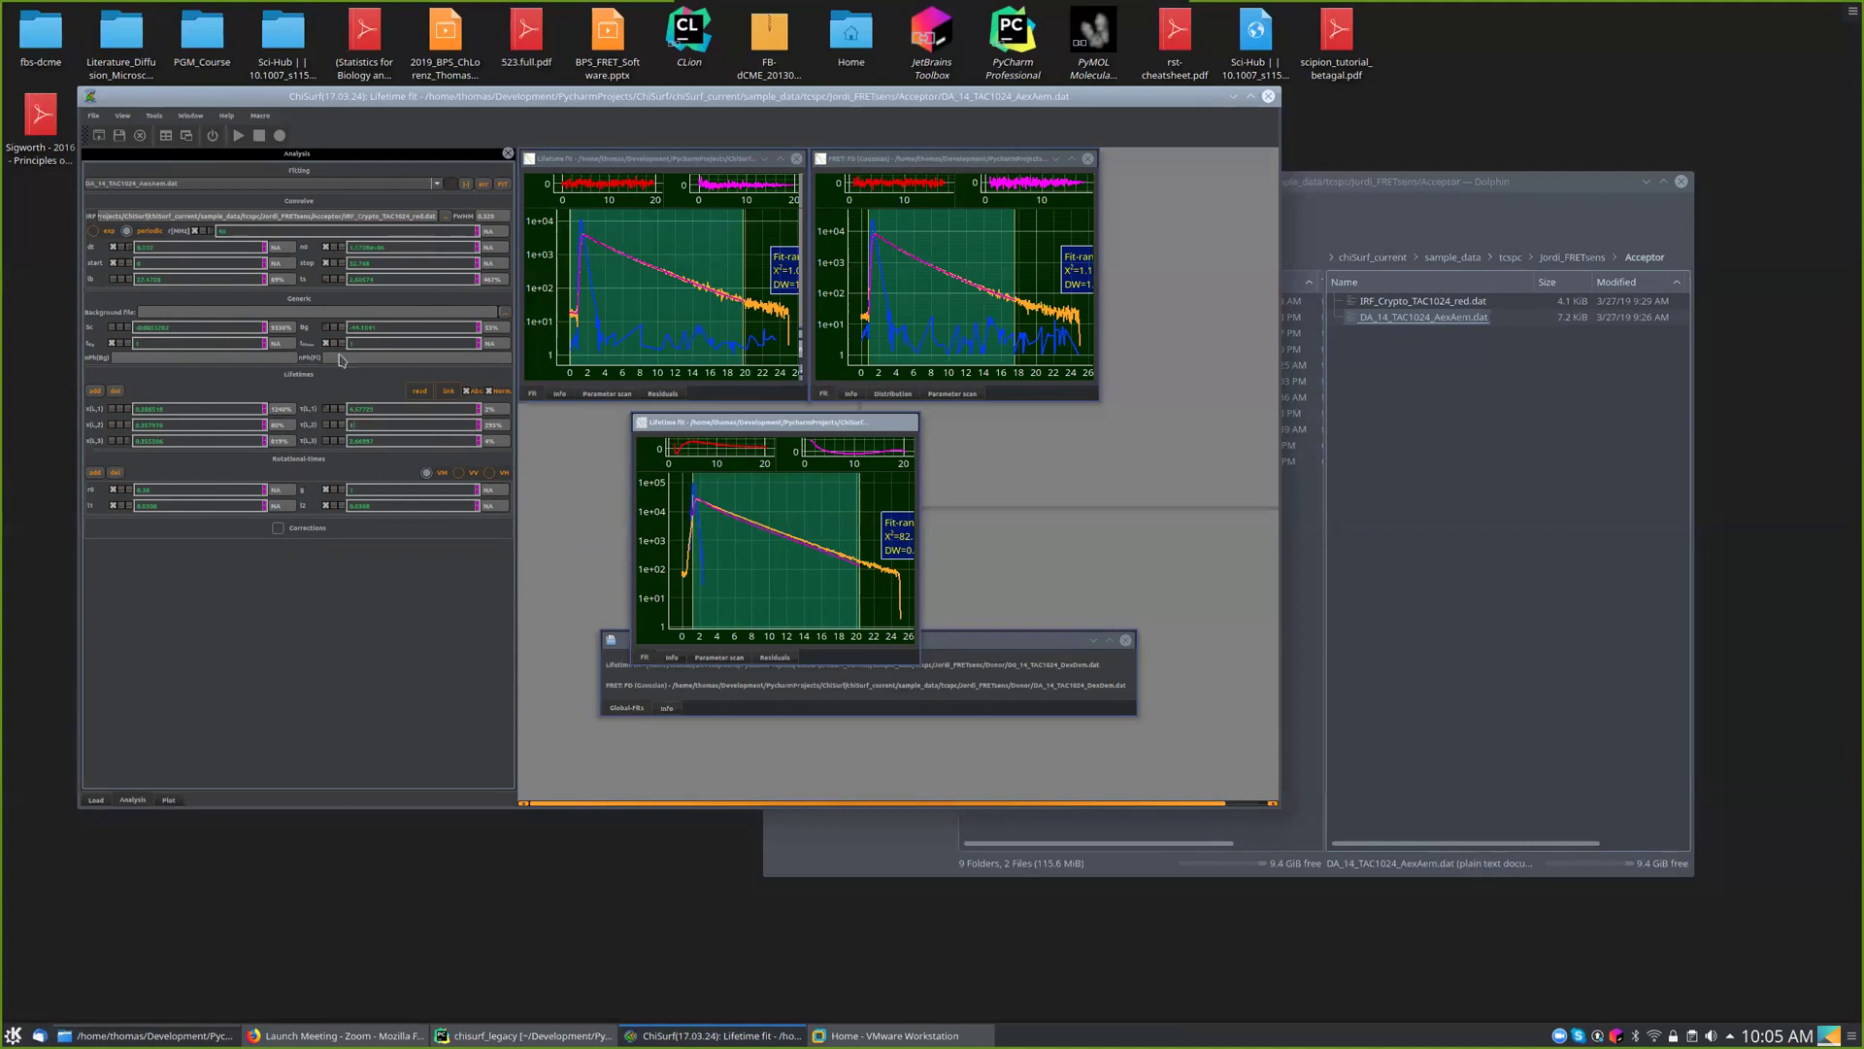
click(501, 184)
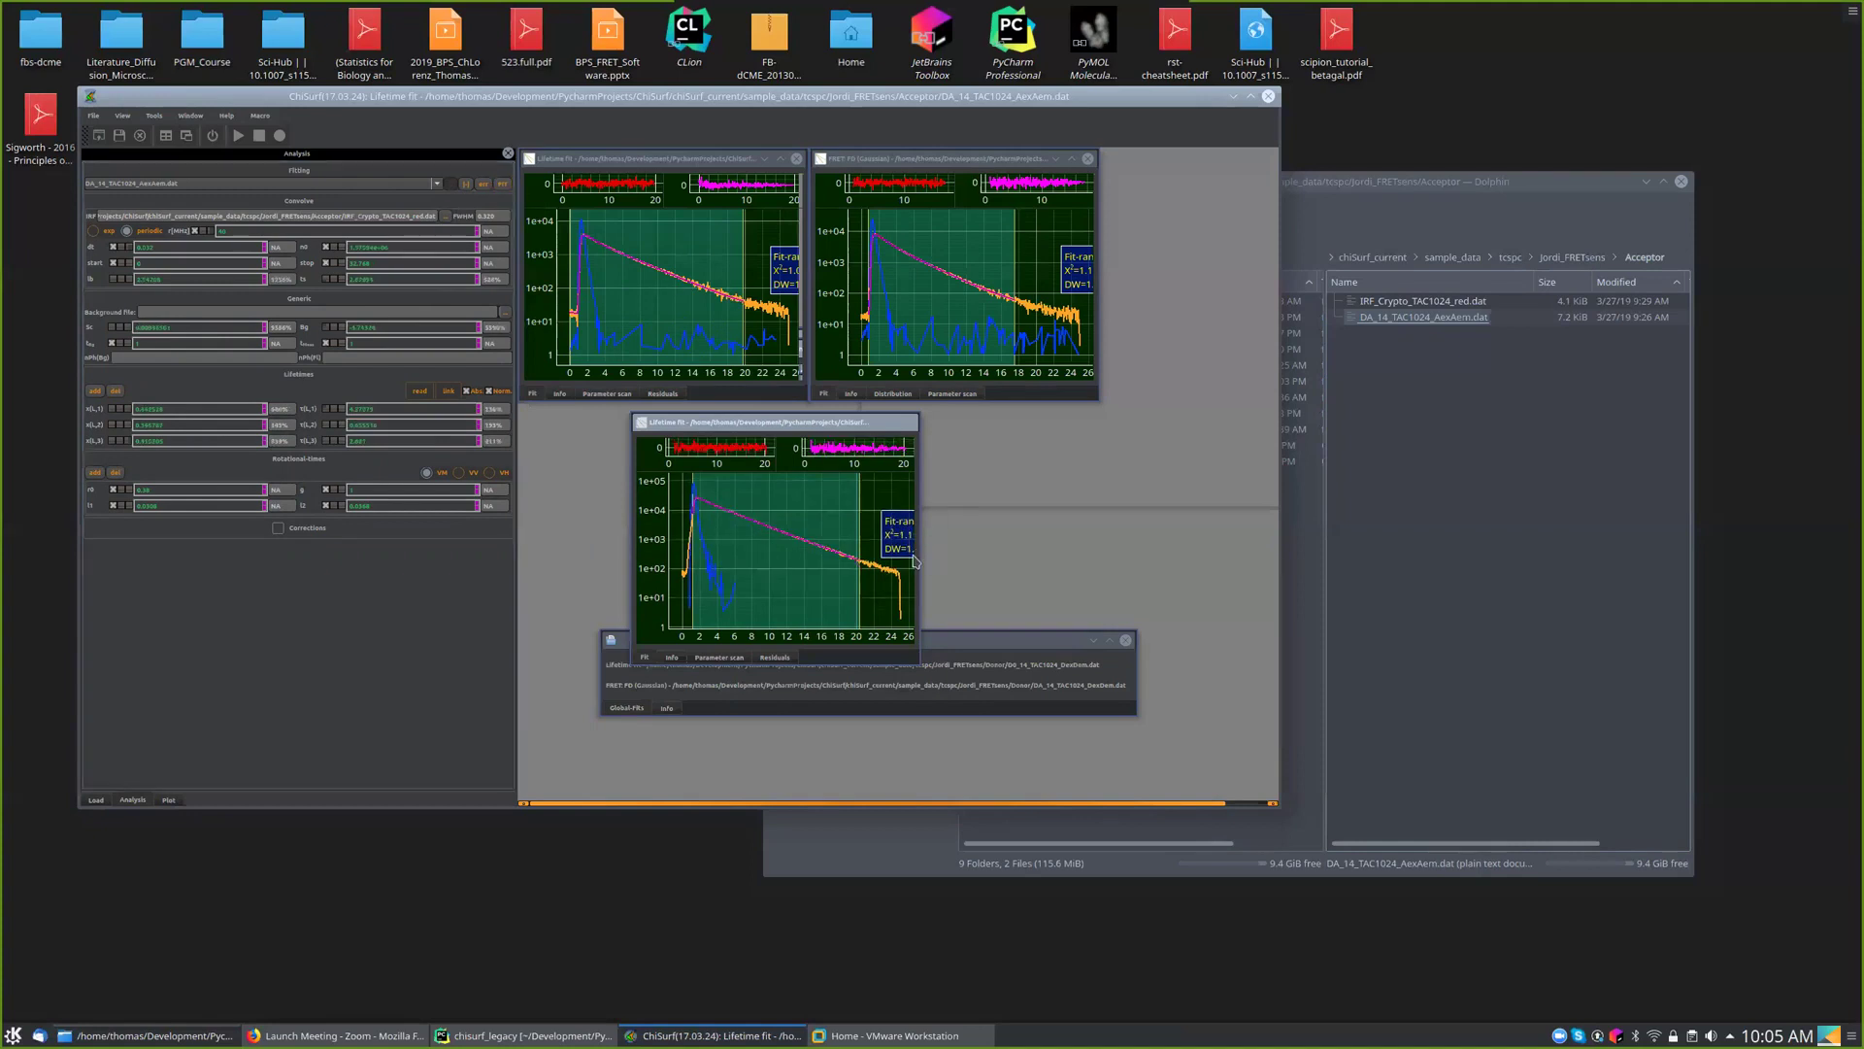
- Fine-tune the start of the acceptor fit range to about 1.3 on the rising edge and rerun the fit
scroll(878, 578, down, 3)
drag(877, 580, 735, 568)
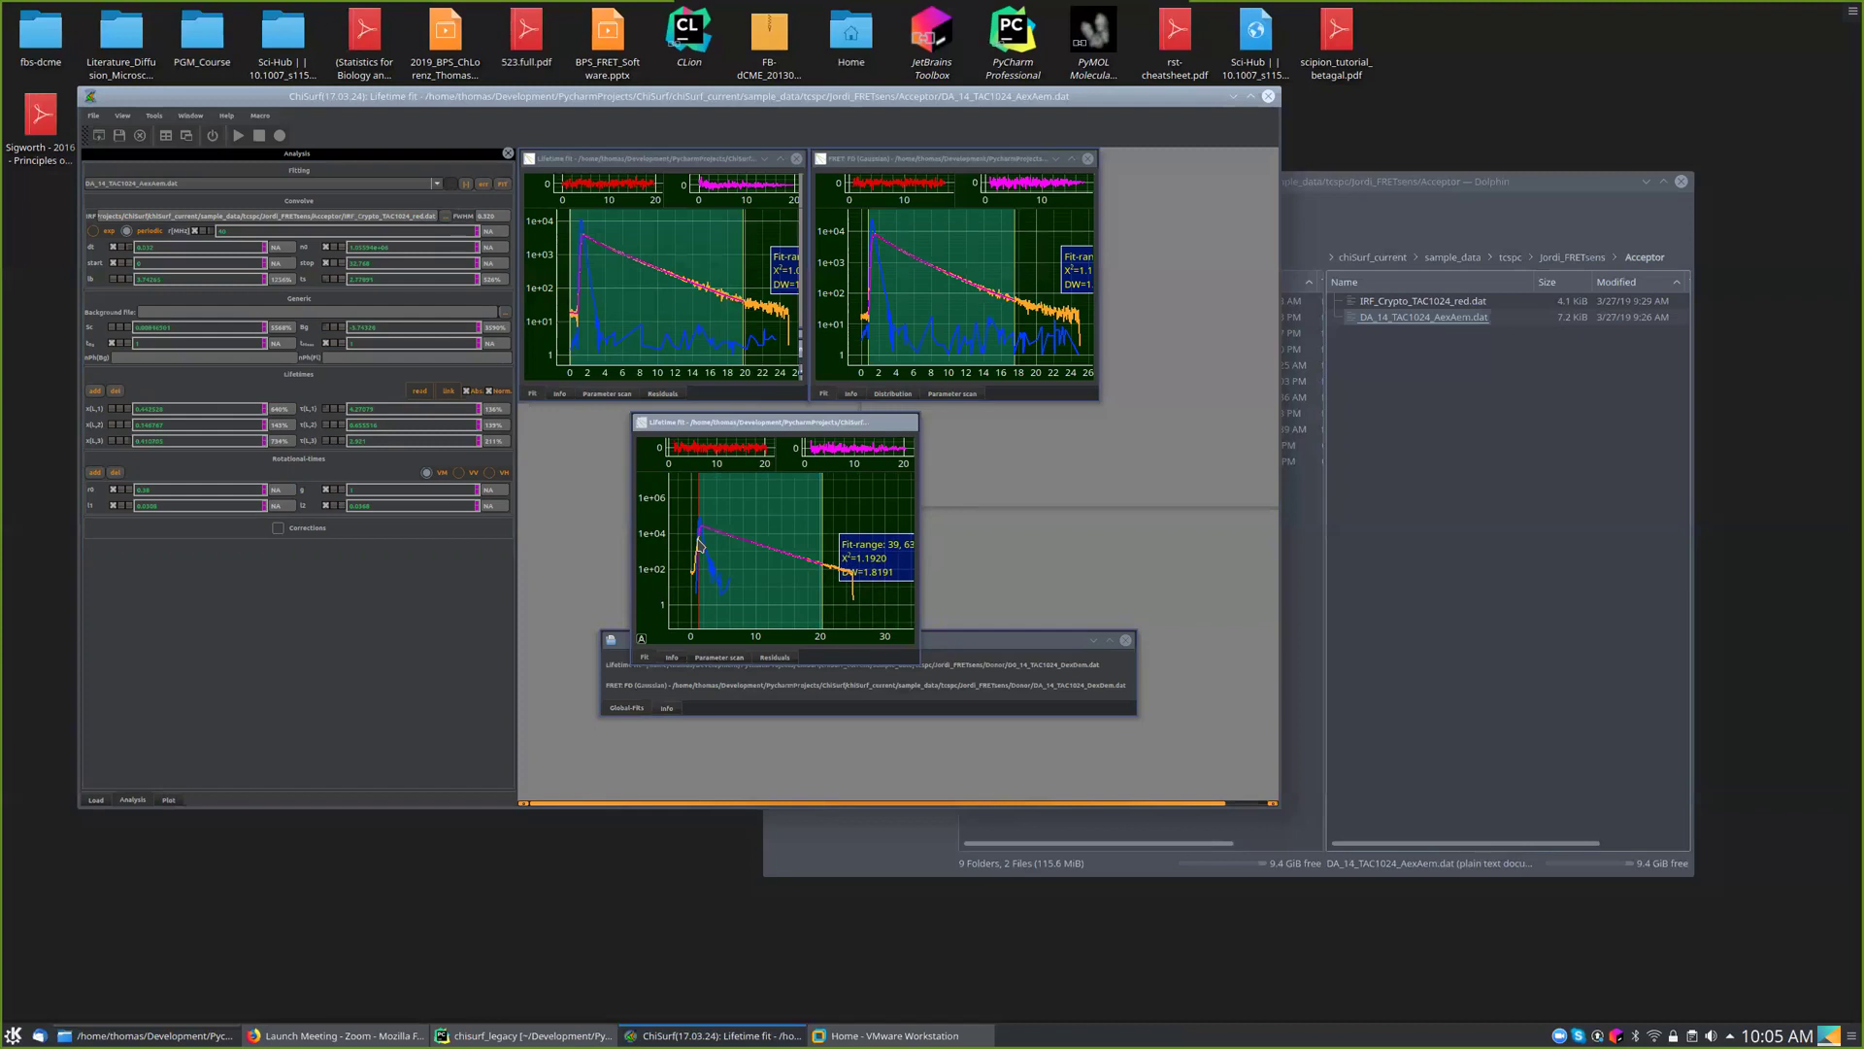
scroll(701, 544, up, 8)
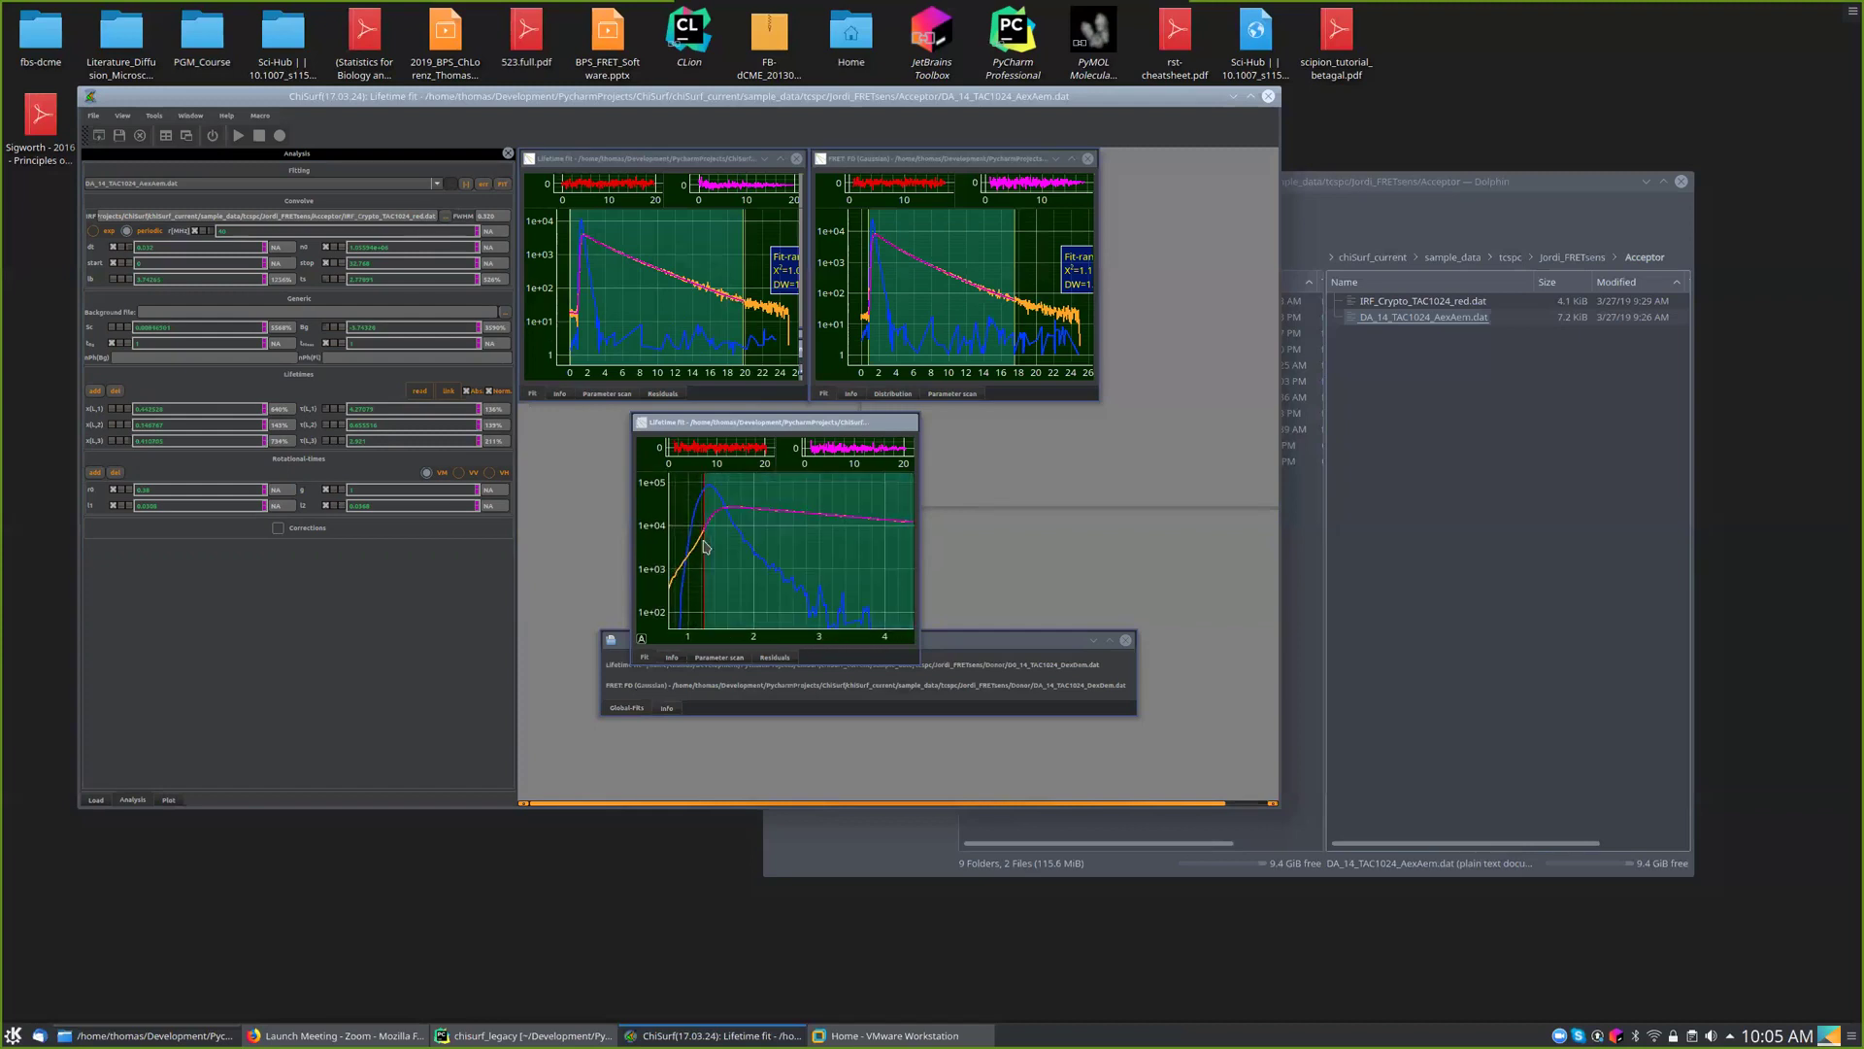
drag(708, 542, 707, 542)
click(503, 184)
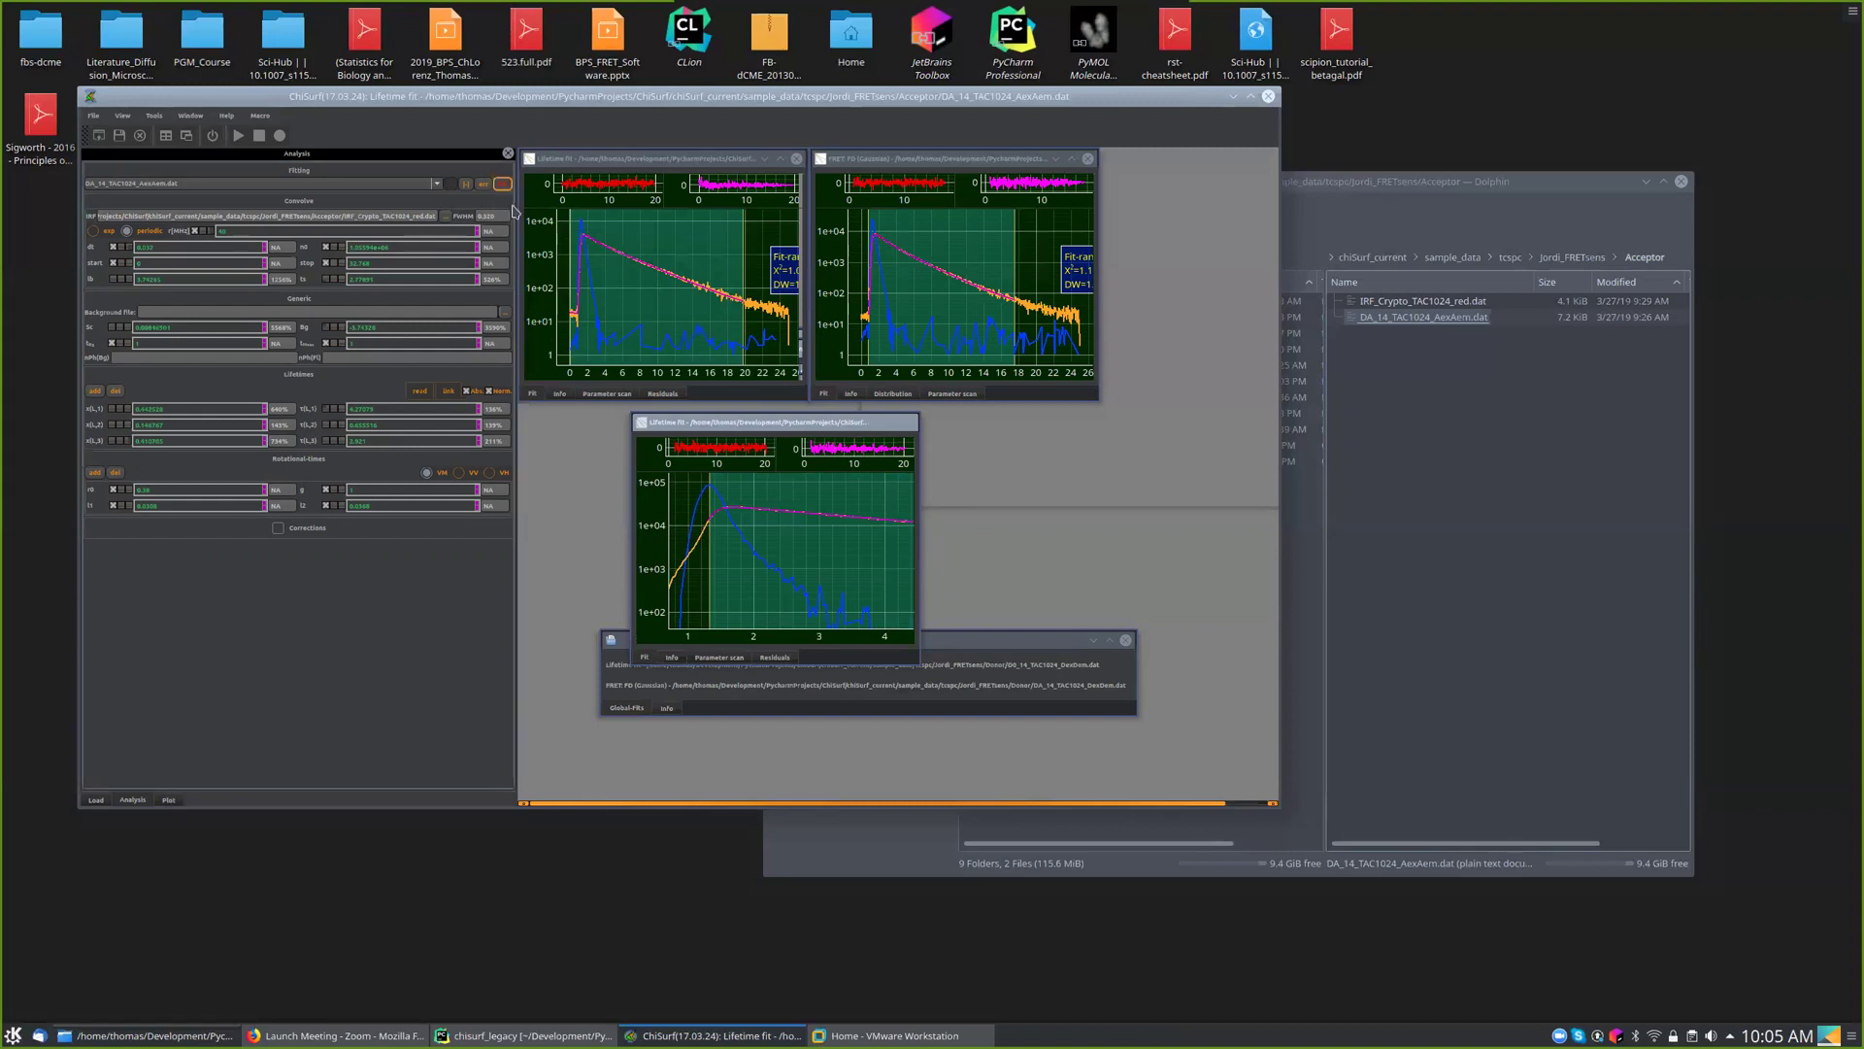
scroll(690, 553, down, 3)
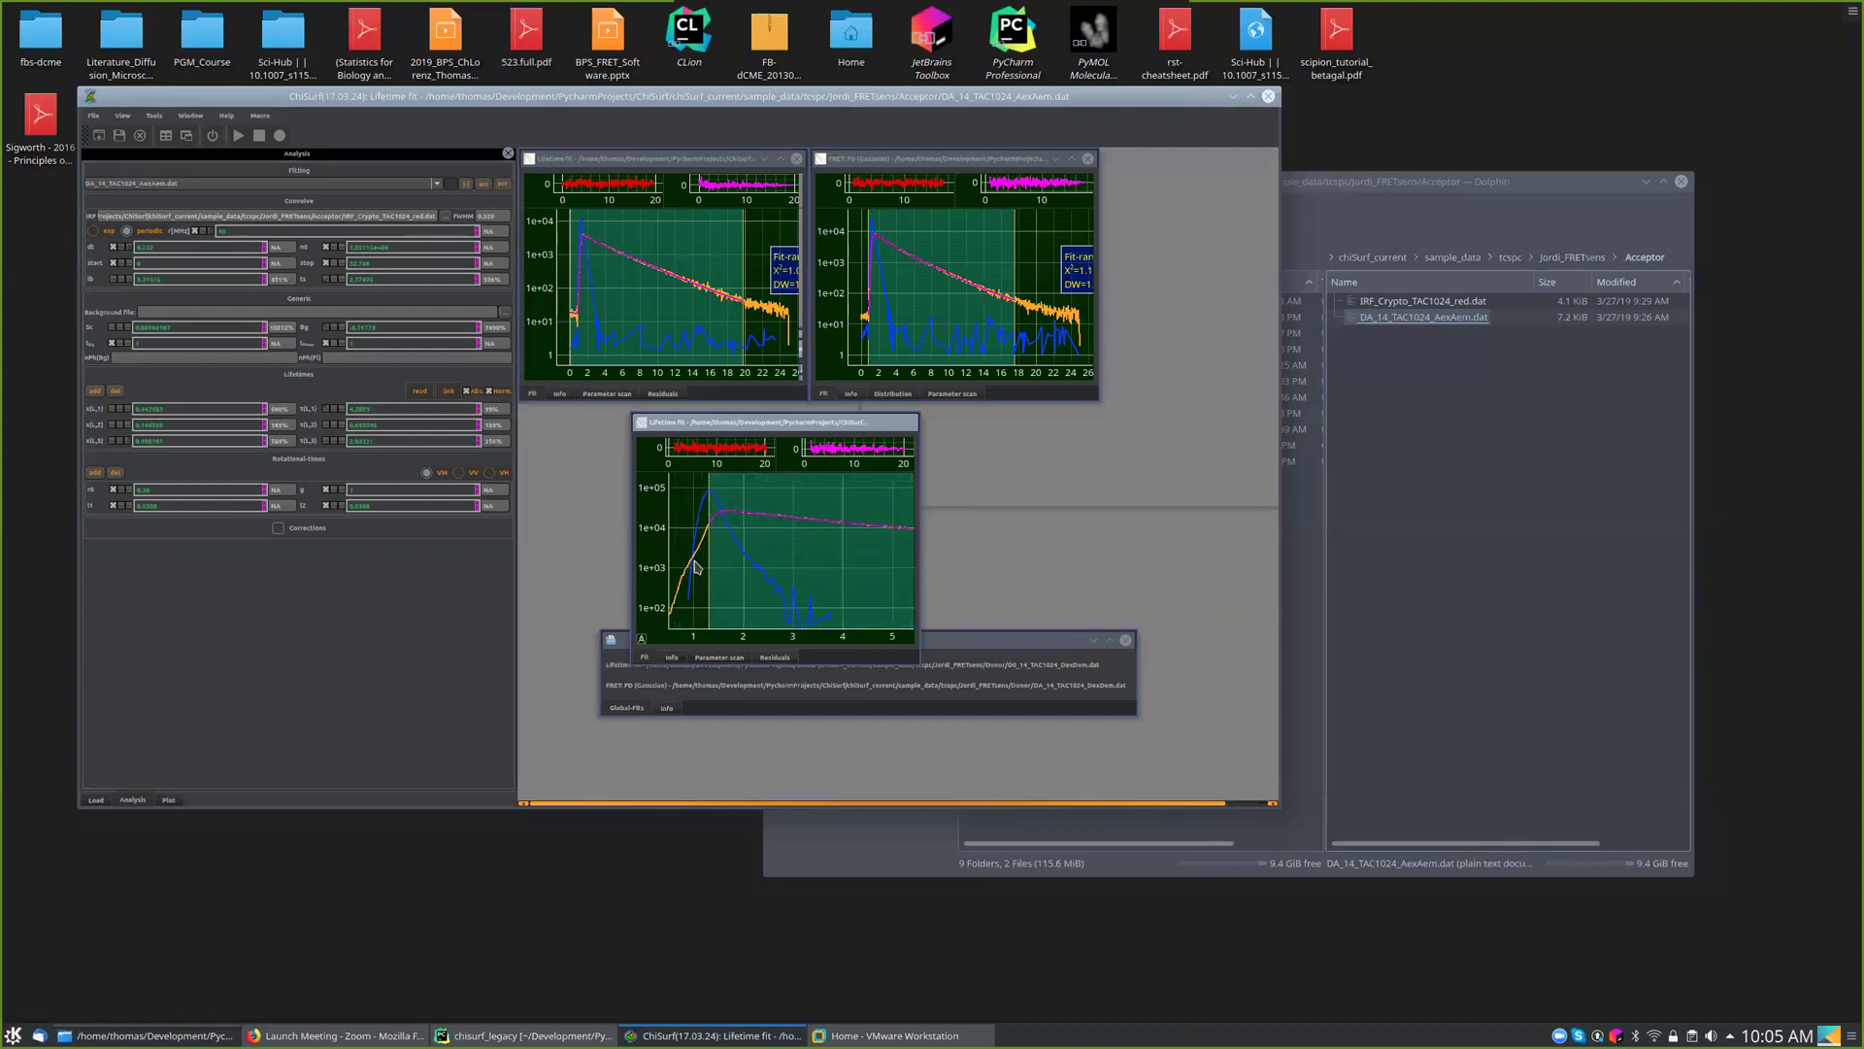
mouse_move(709, 571)
mouse_down()
mouse_move(684, 581)
mouse_move(710, 588)
mouse_up()
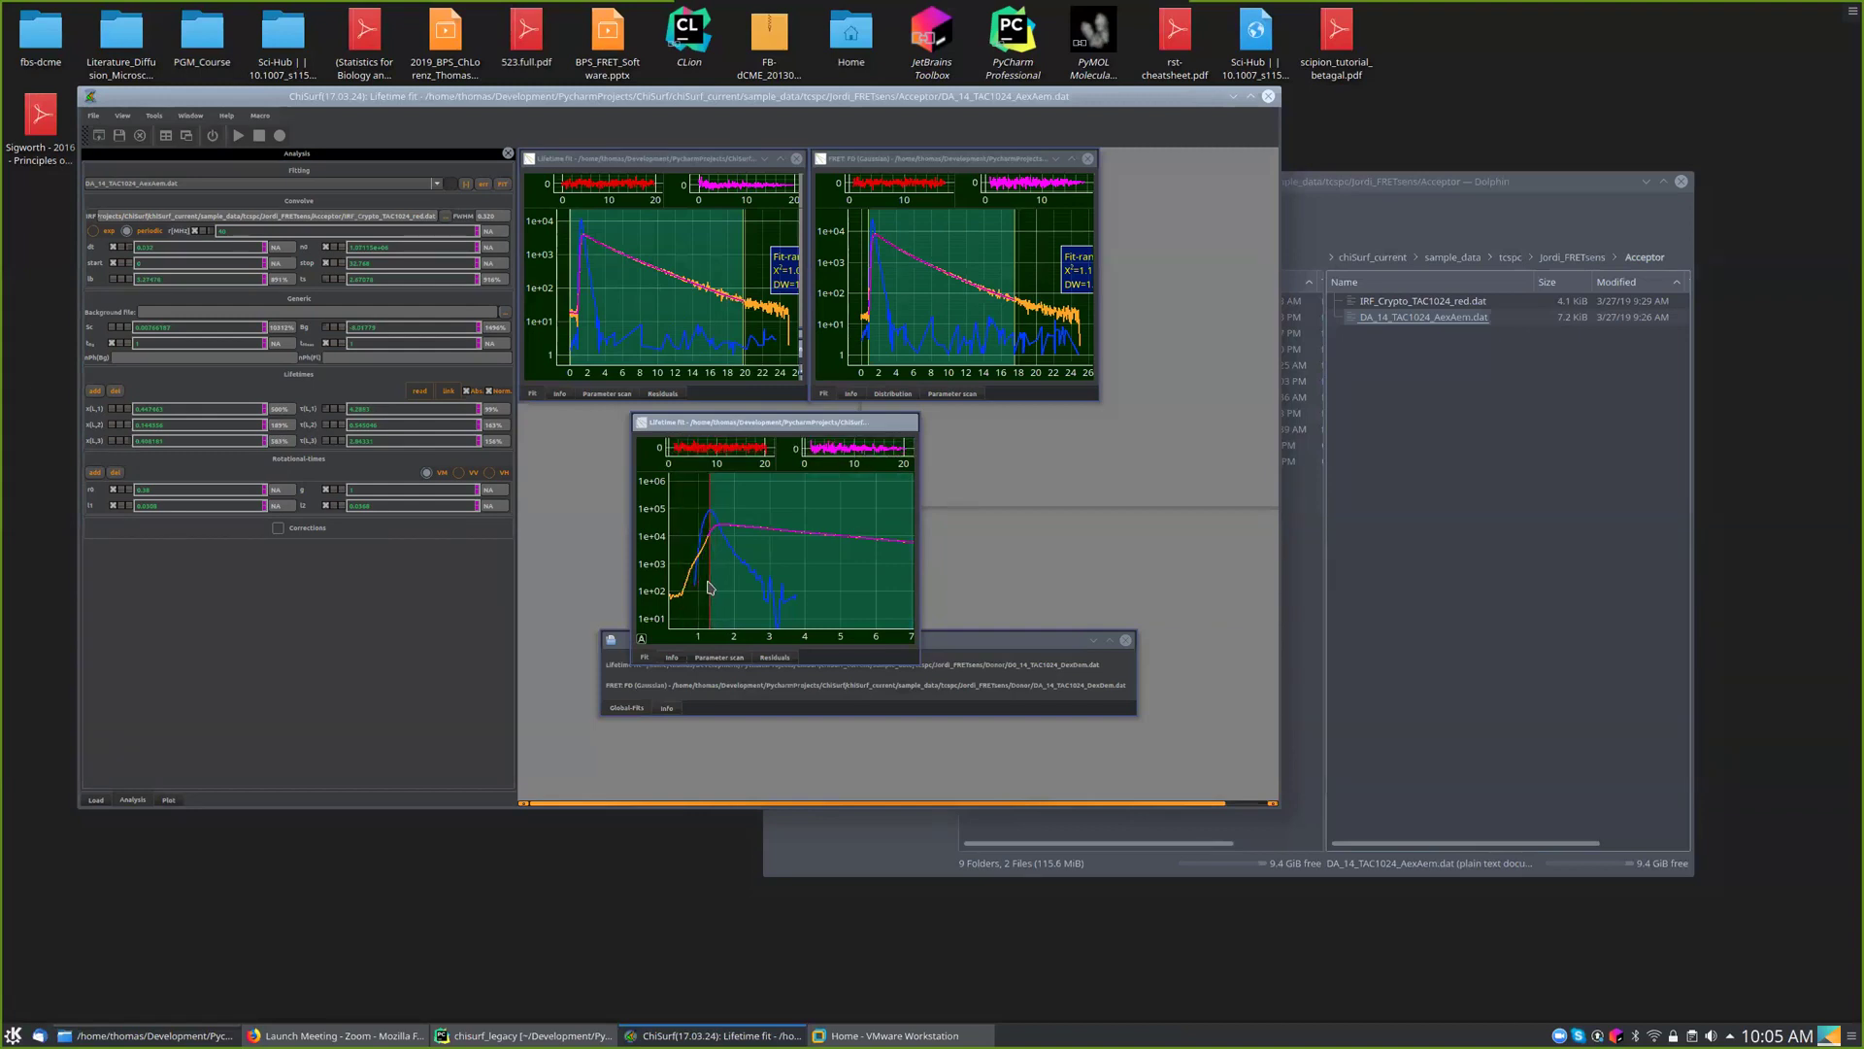
click(502, 183)
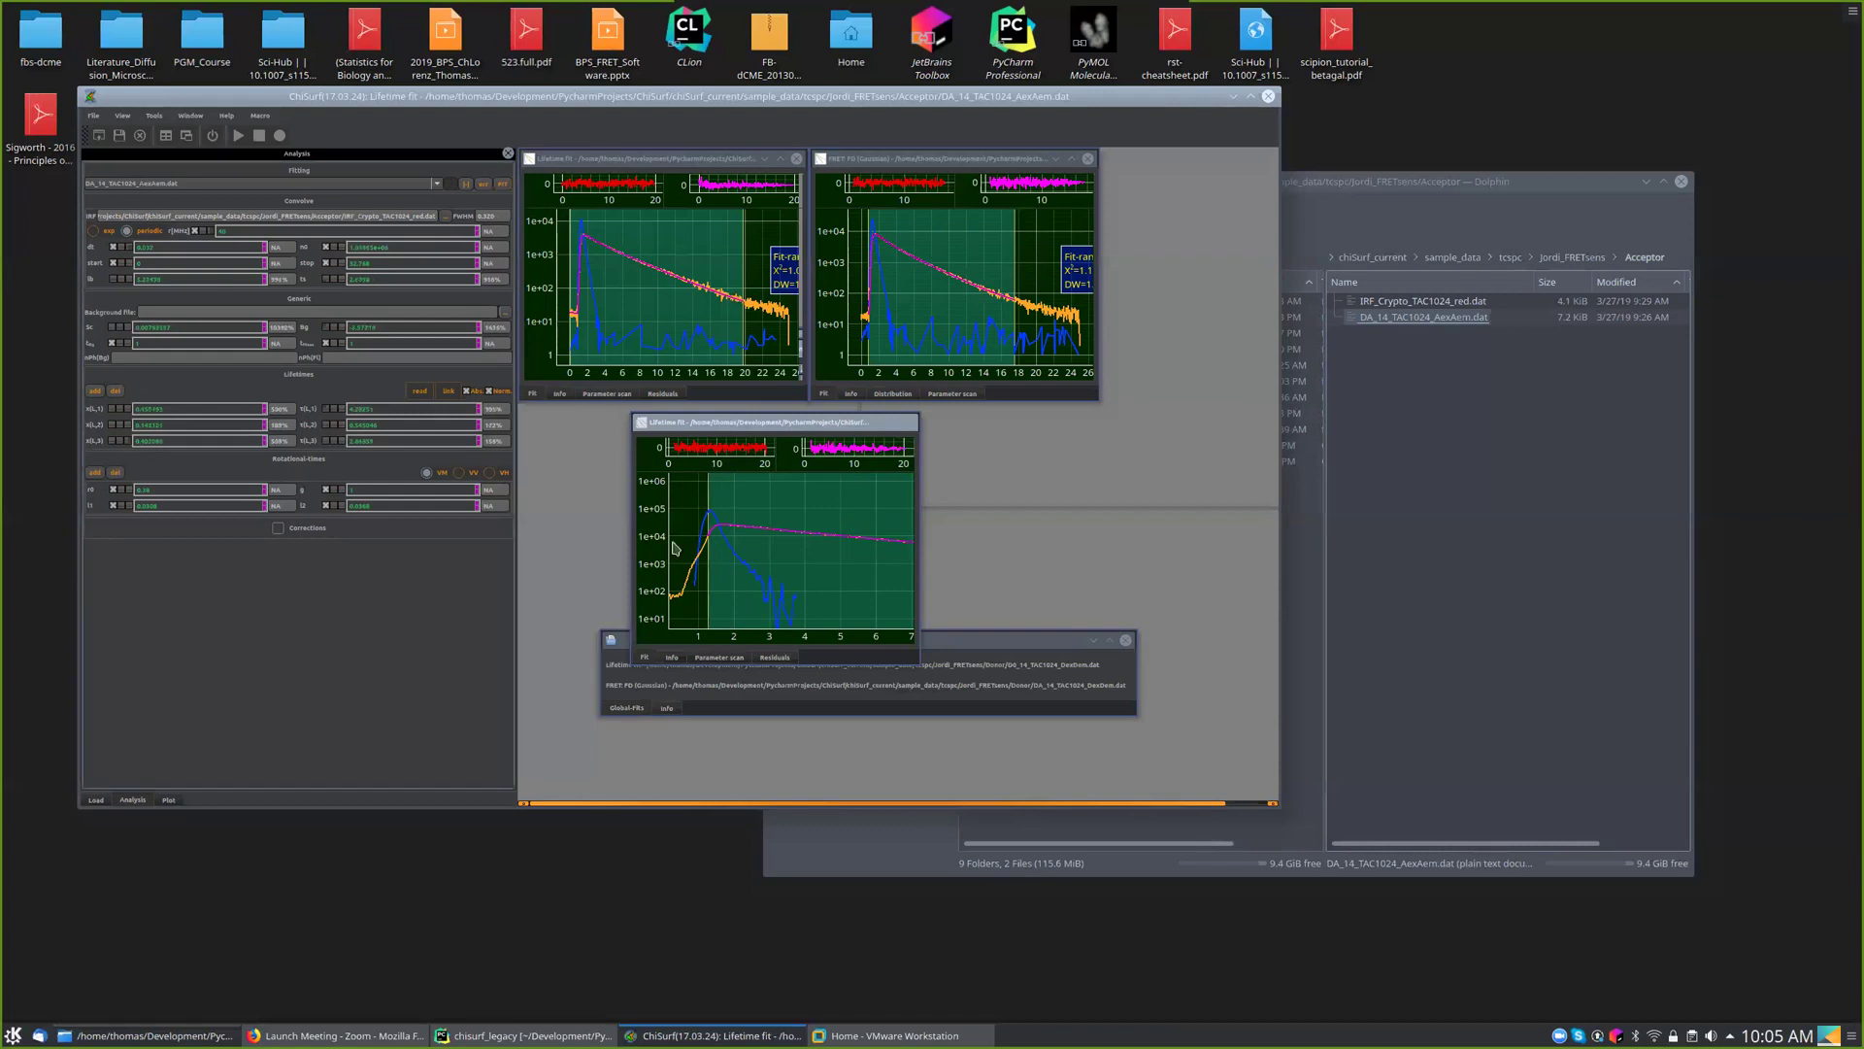
- Reset the acceptor plot to its full view and arrange the acceptor and global fit windows below the donor fits
click(641, 640)
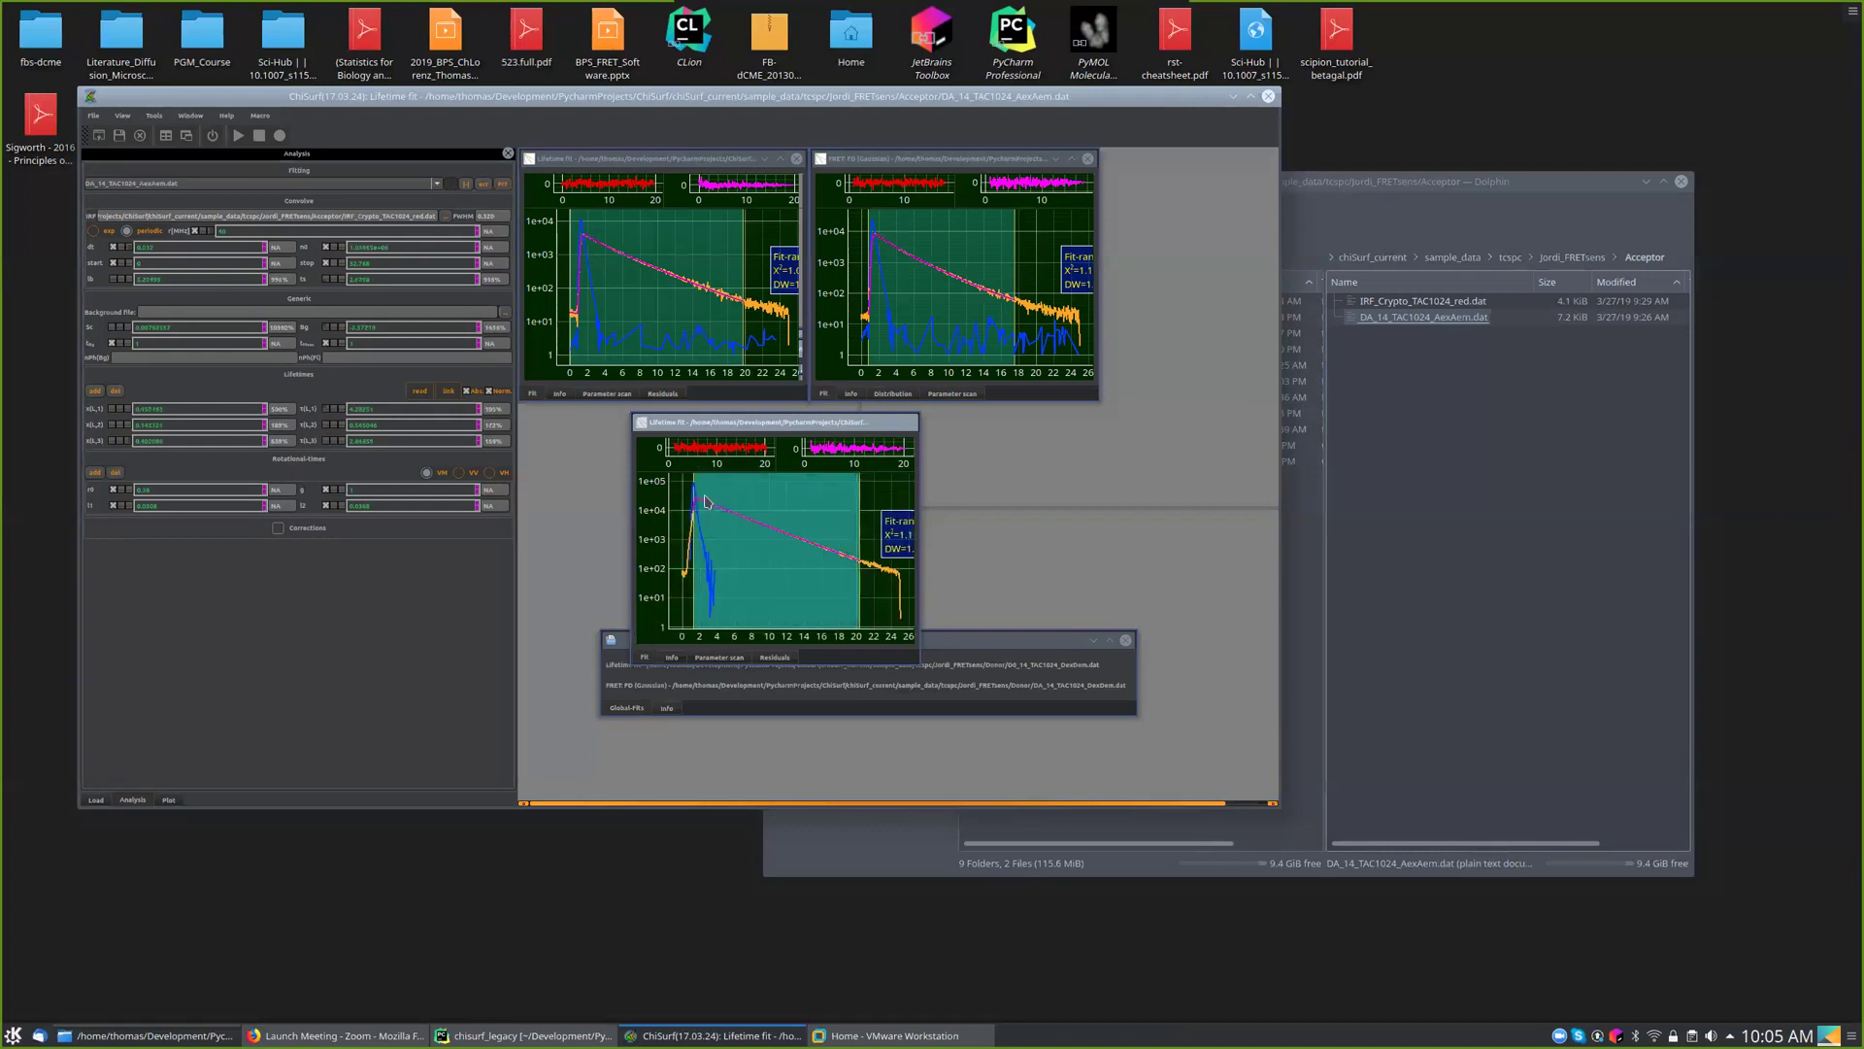
drag(747, 423, 657, 418)
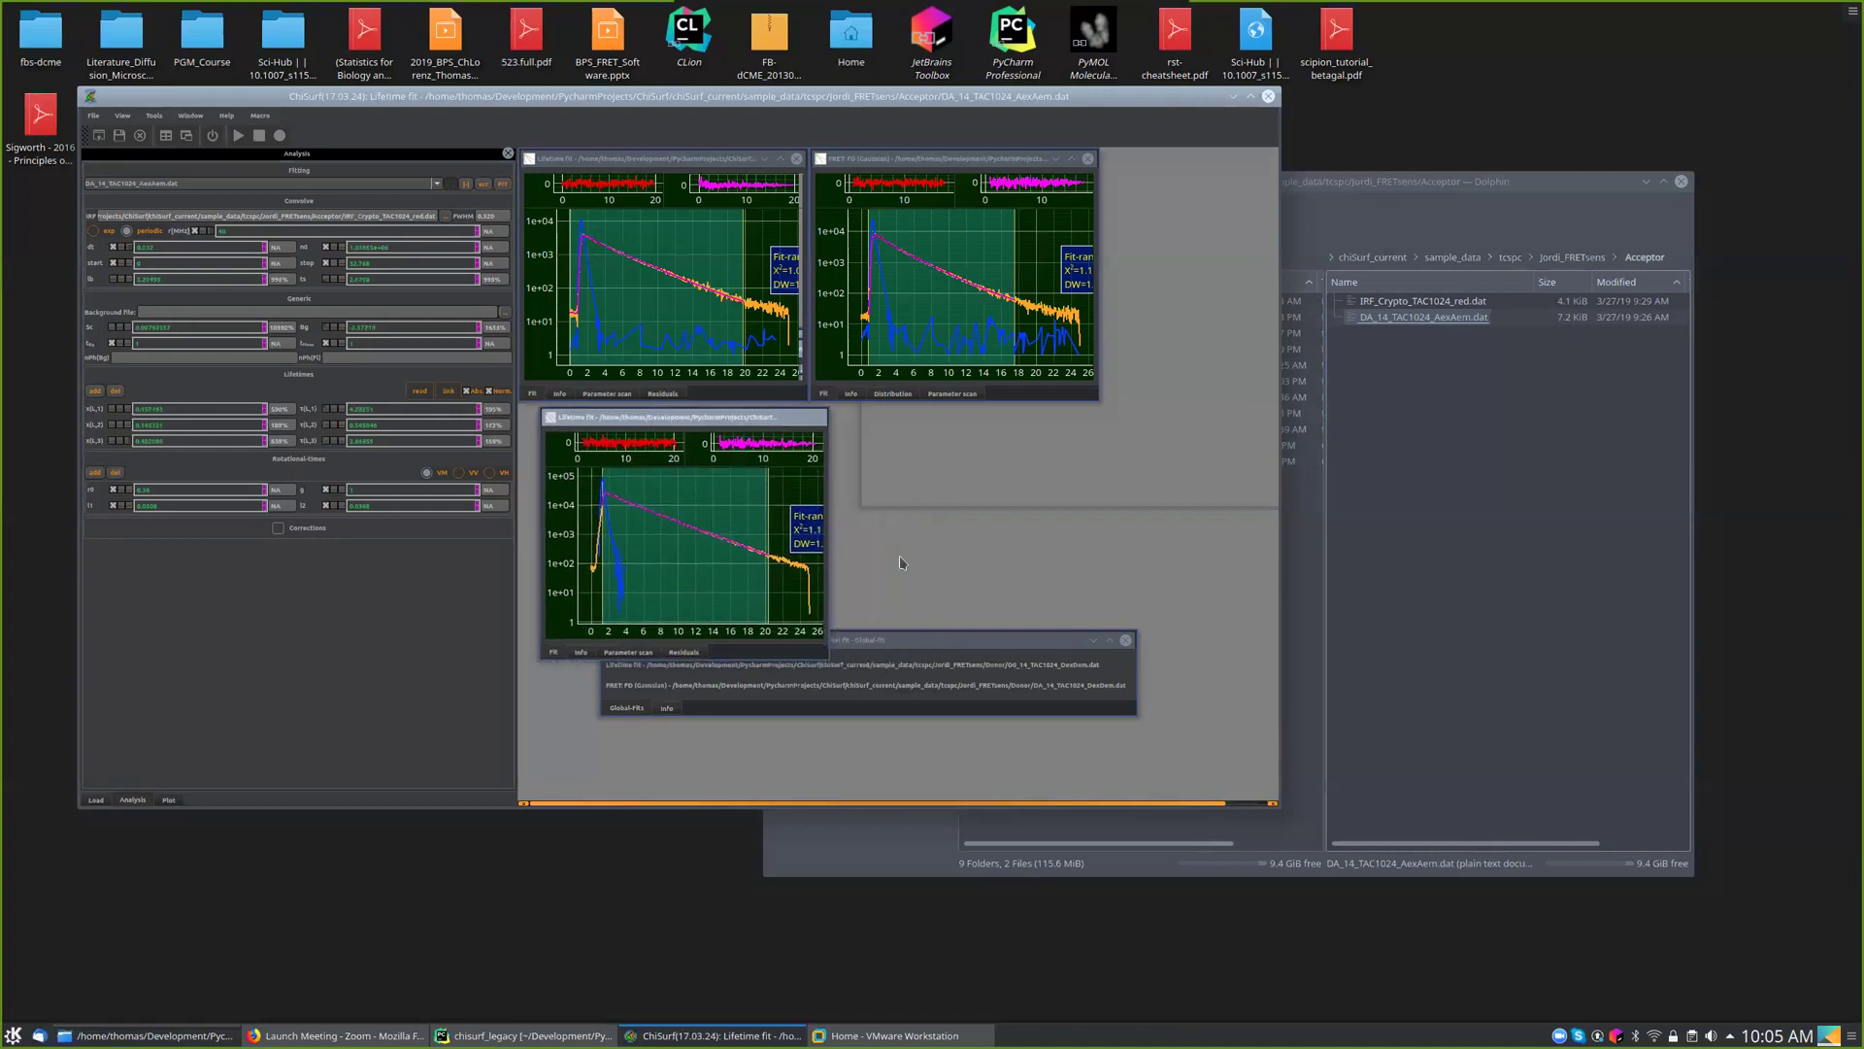
drag(908, 650, 891, 703)
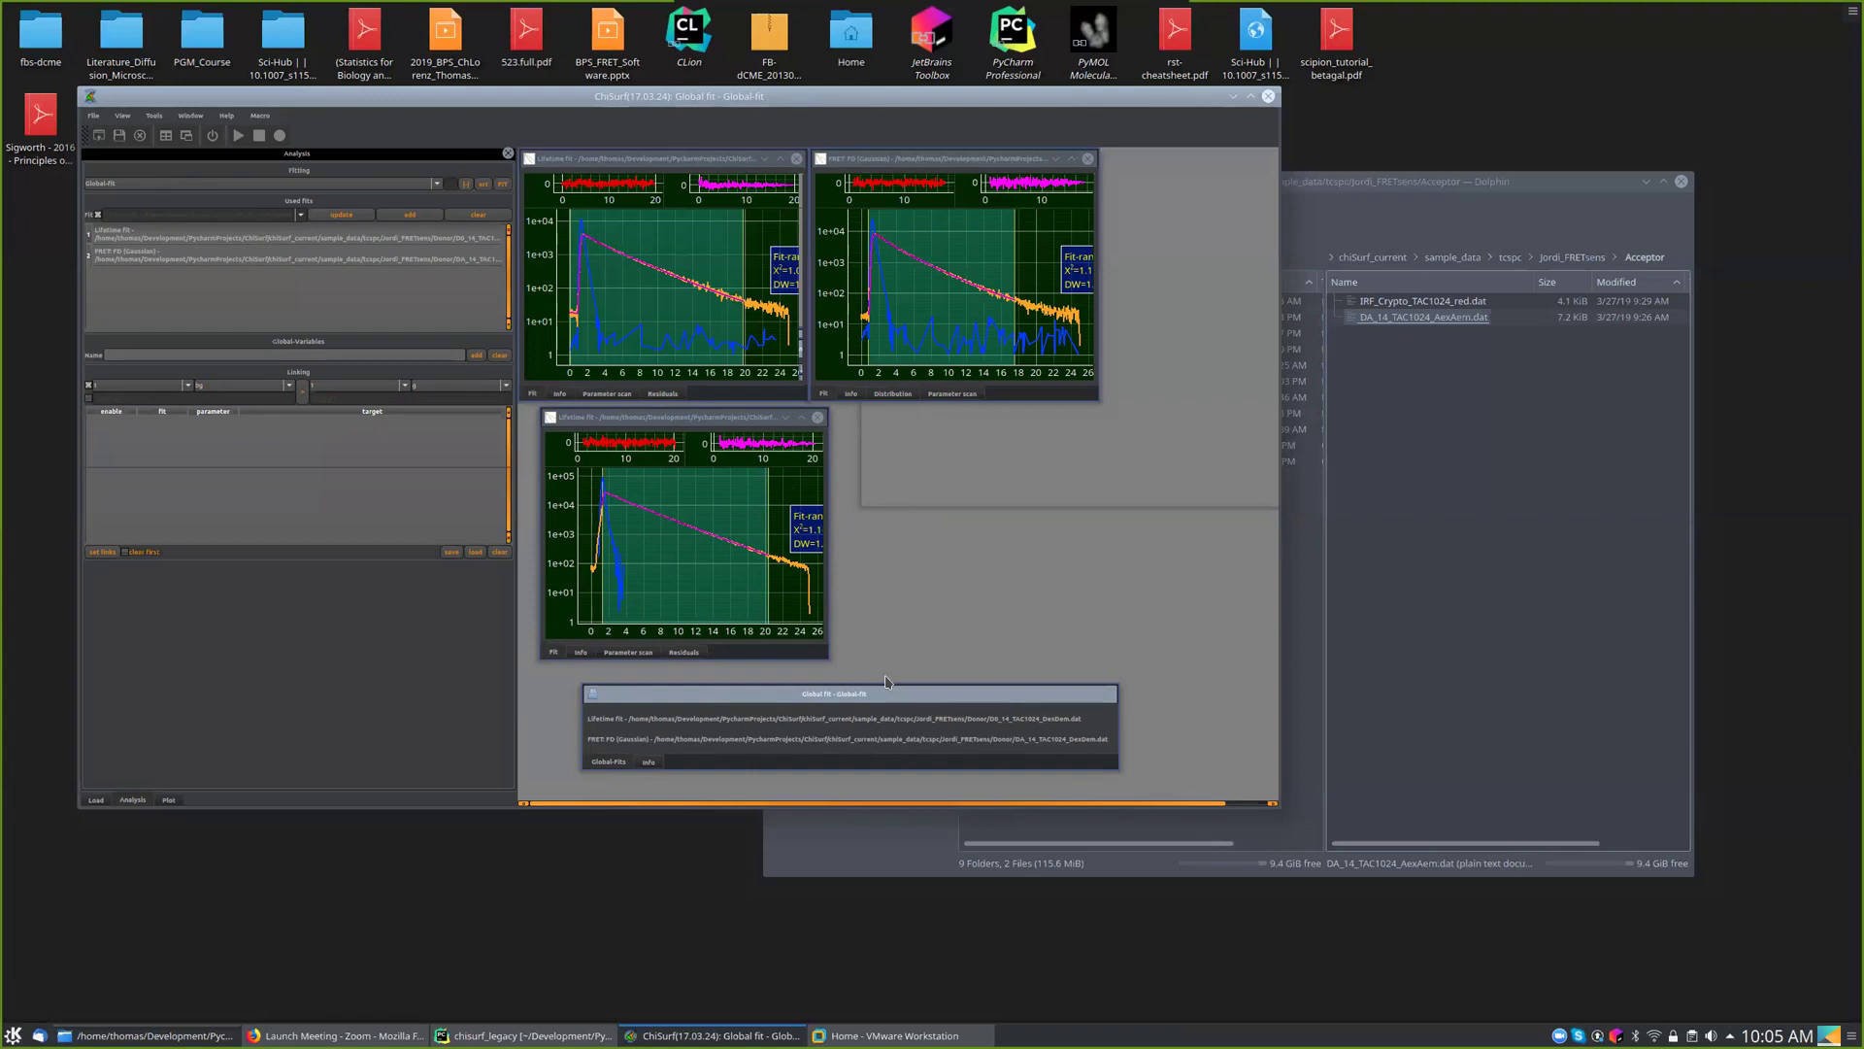
- Open the Donor folder of jordi_FRETsens in Dolphin beside ChiSurf's loaded datasets list and select DA_14_TAC1024_DexAem.dat
click(1562, 260)
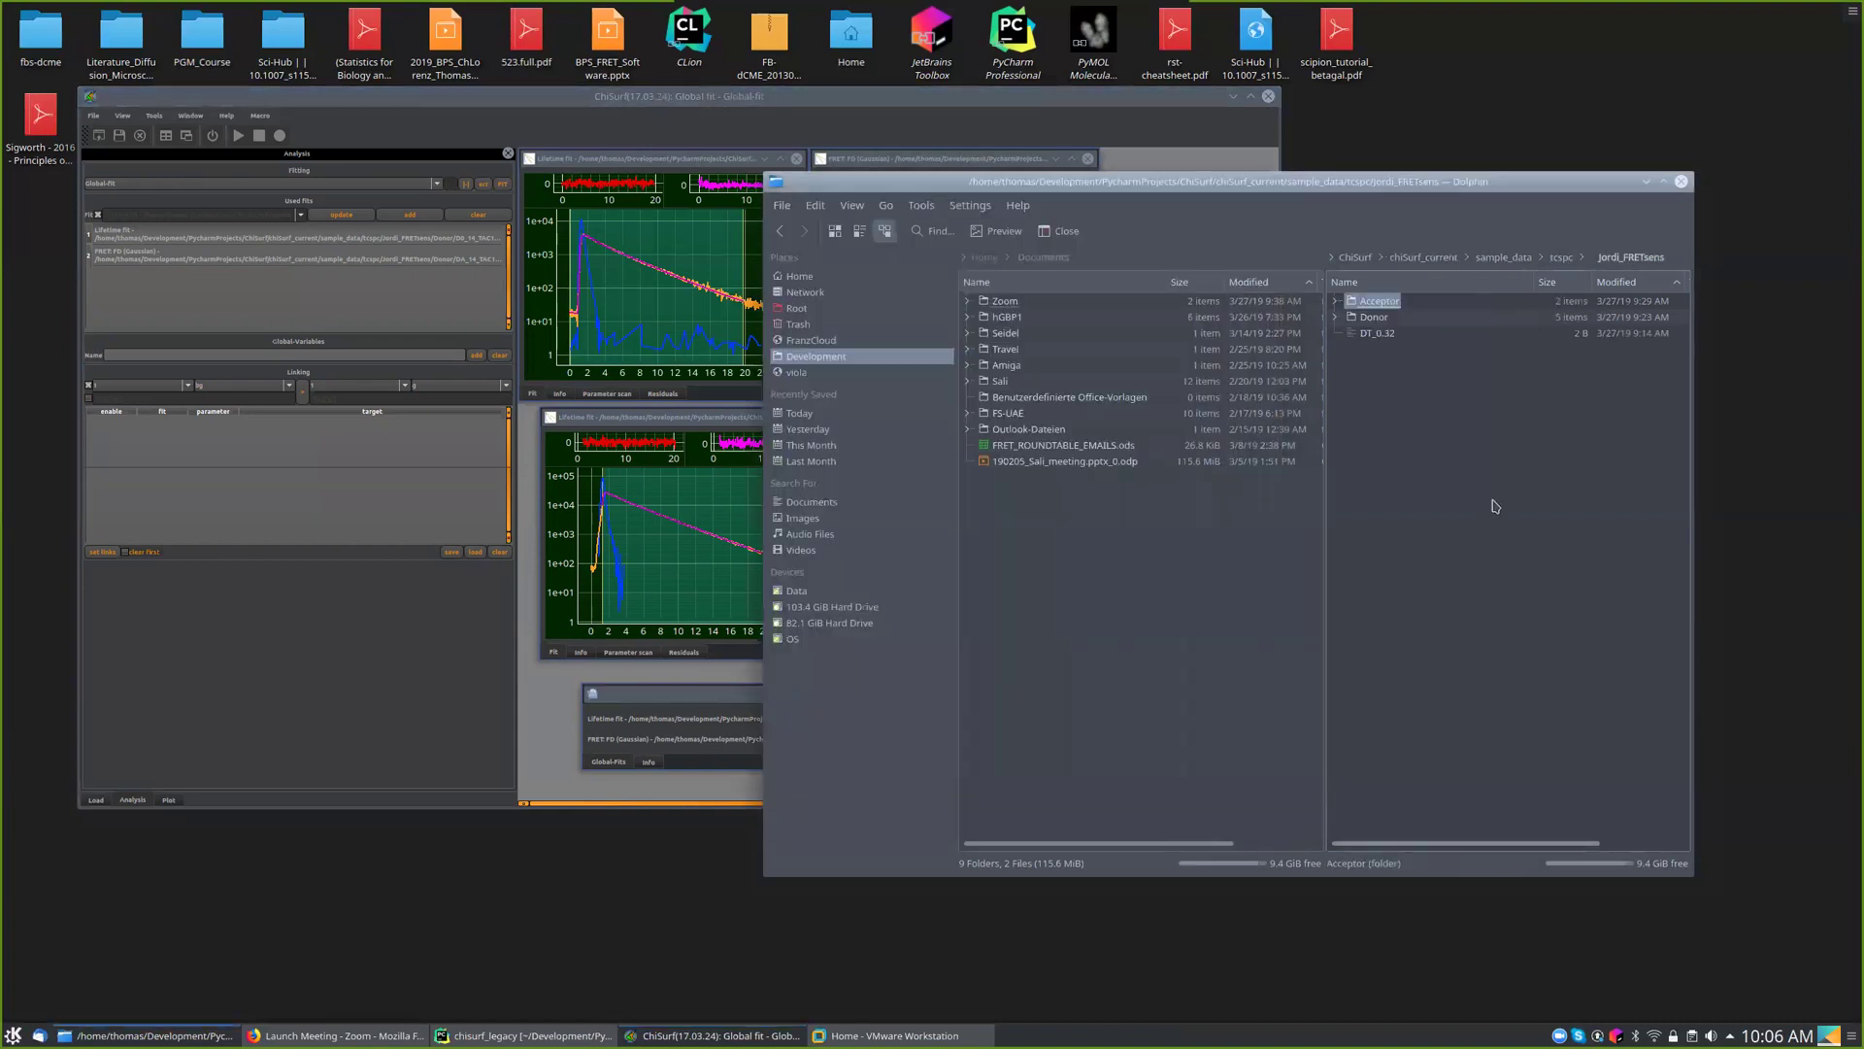
click(1381, 321)
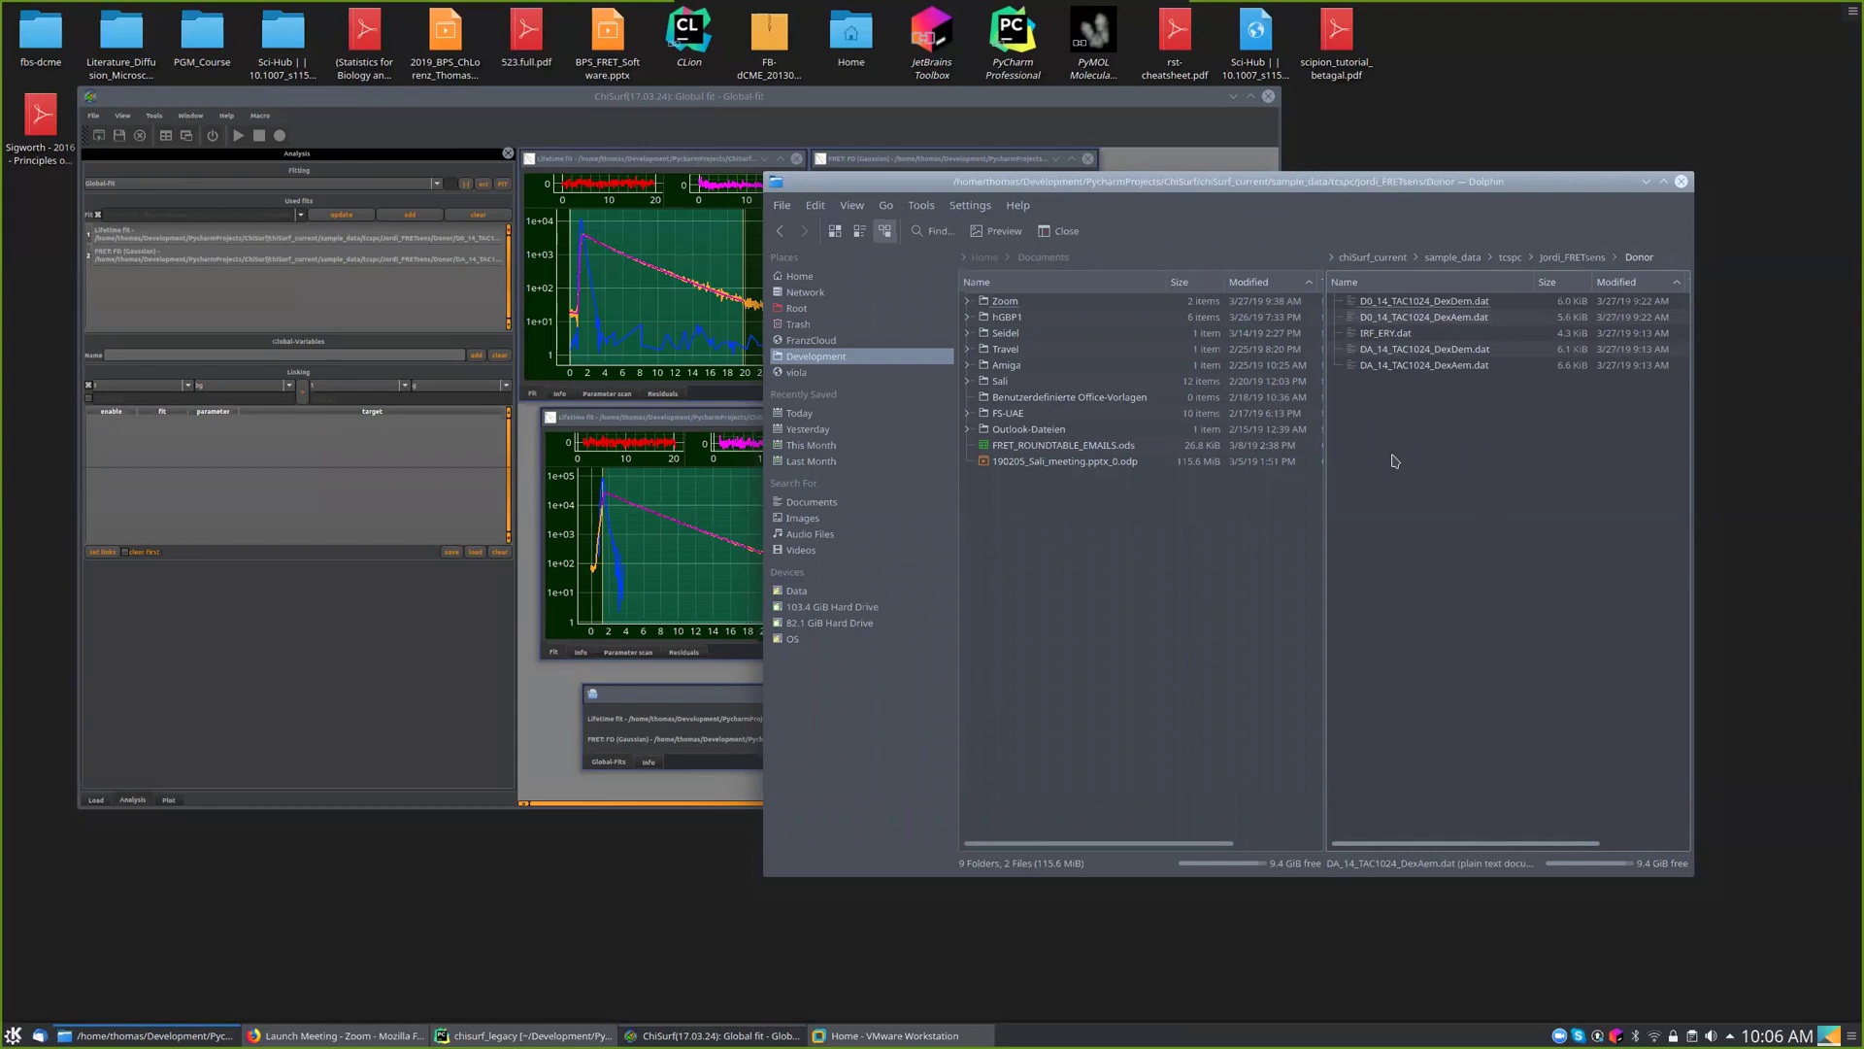
click(95, 799)
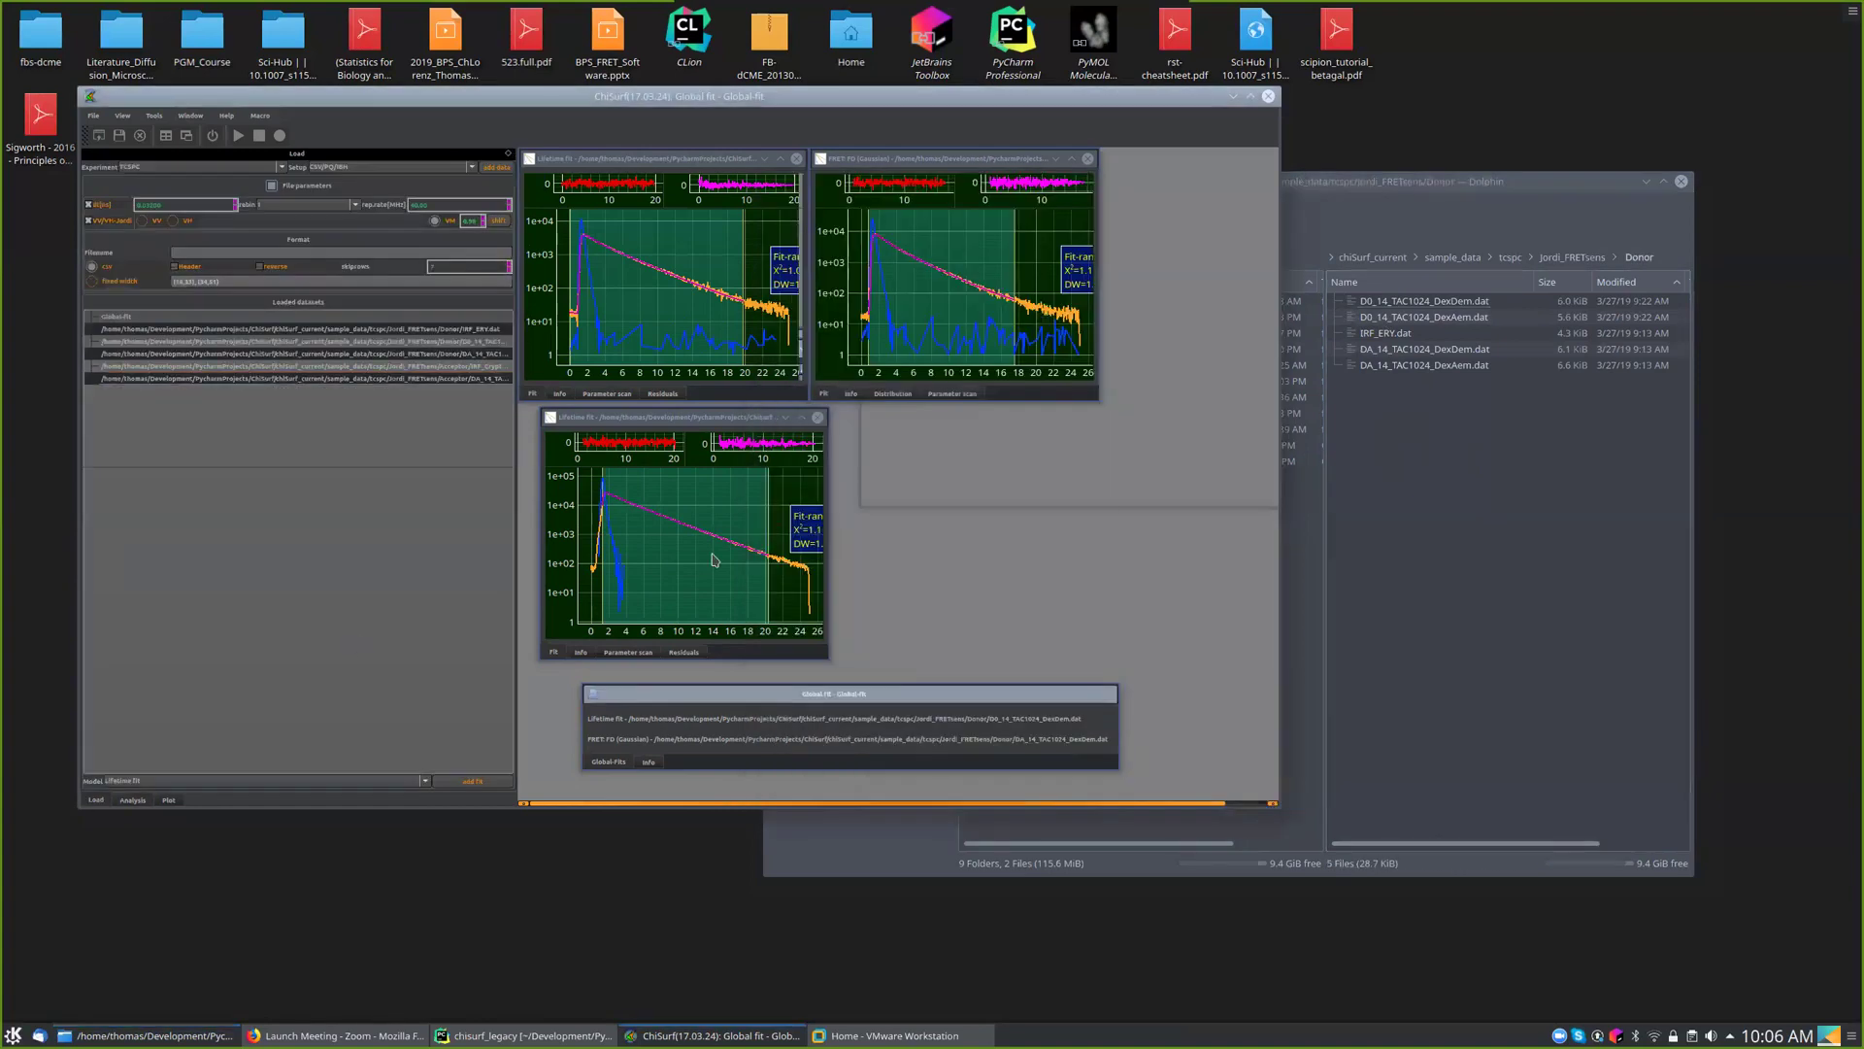
click(1433, 445)
drag(1121, 204, 1202, 176)
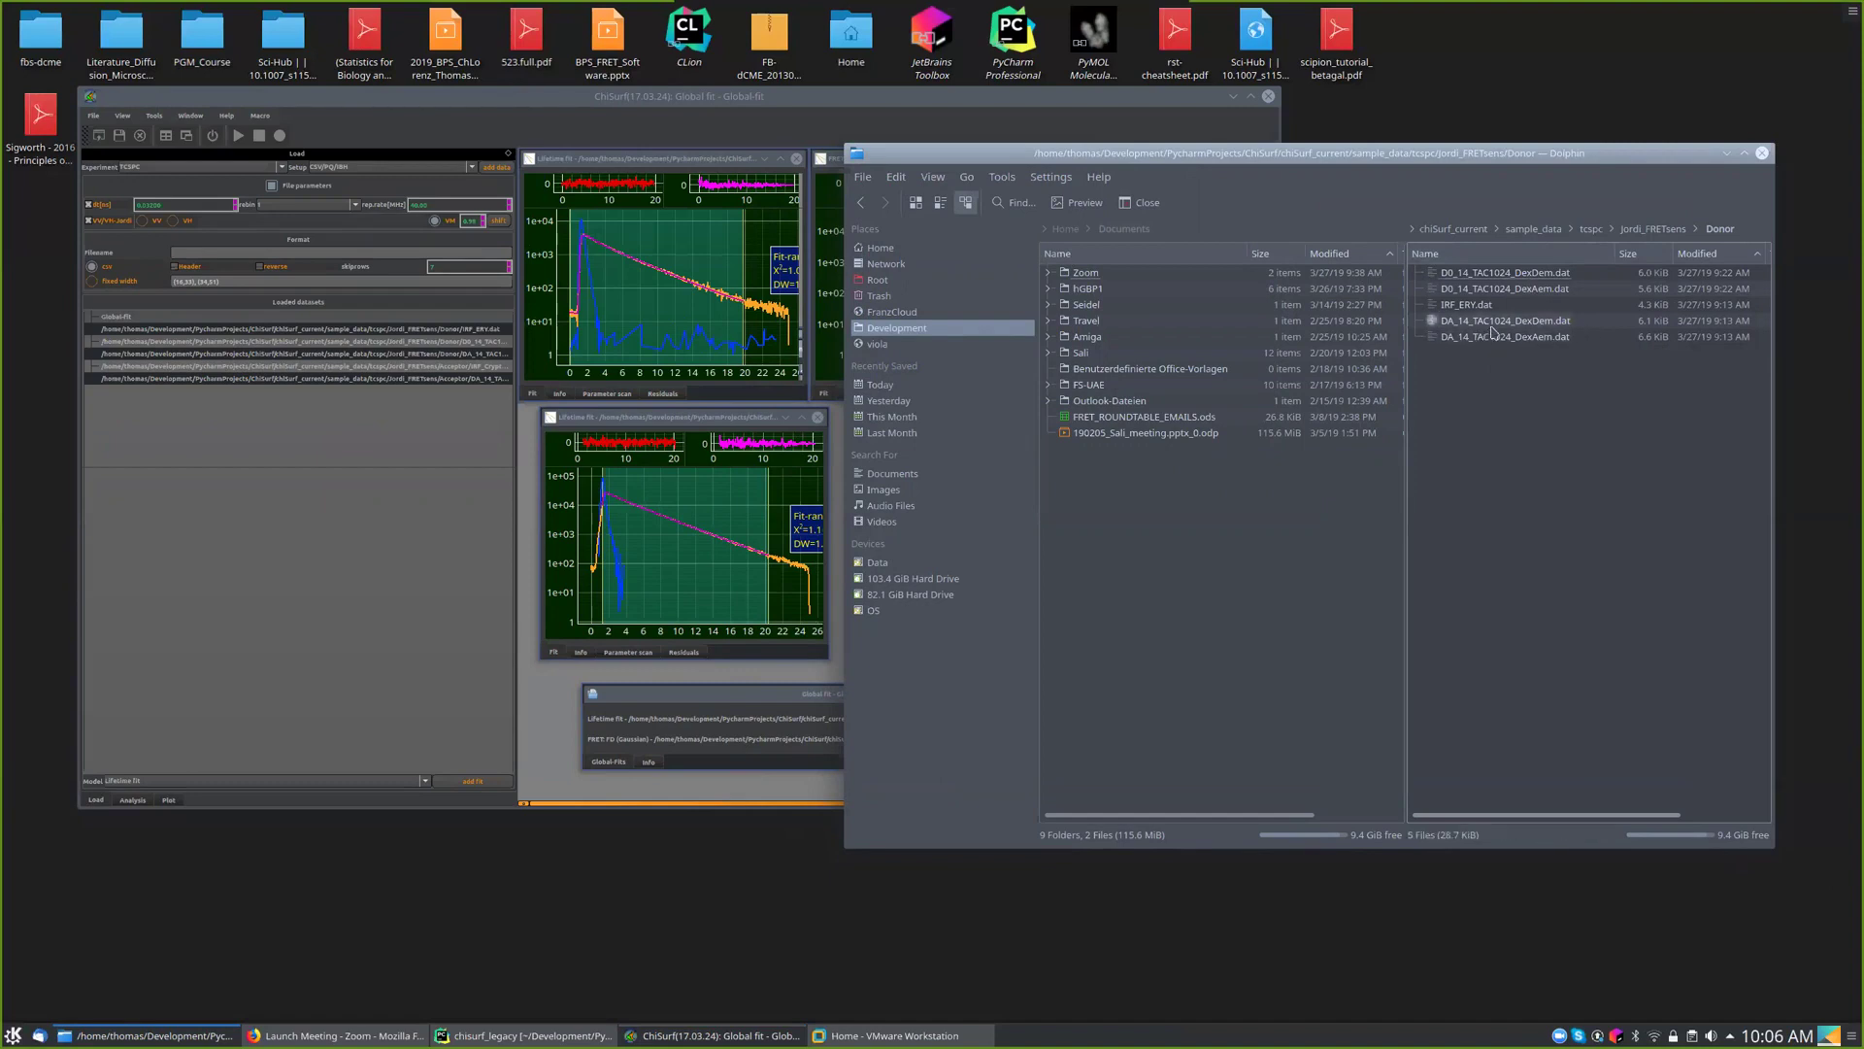
click(1531, 291)
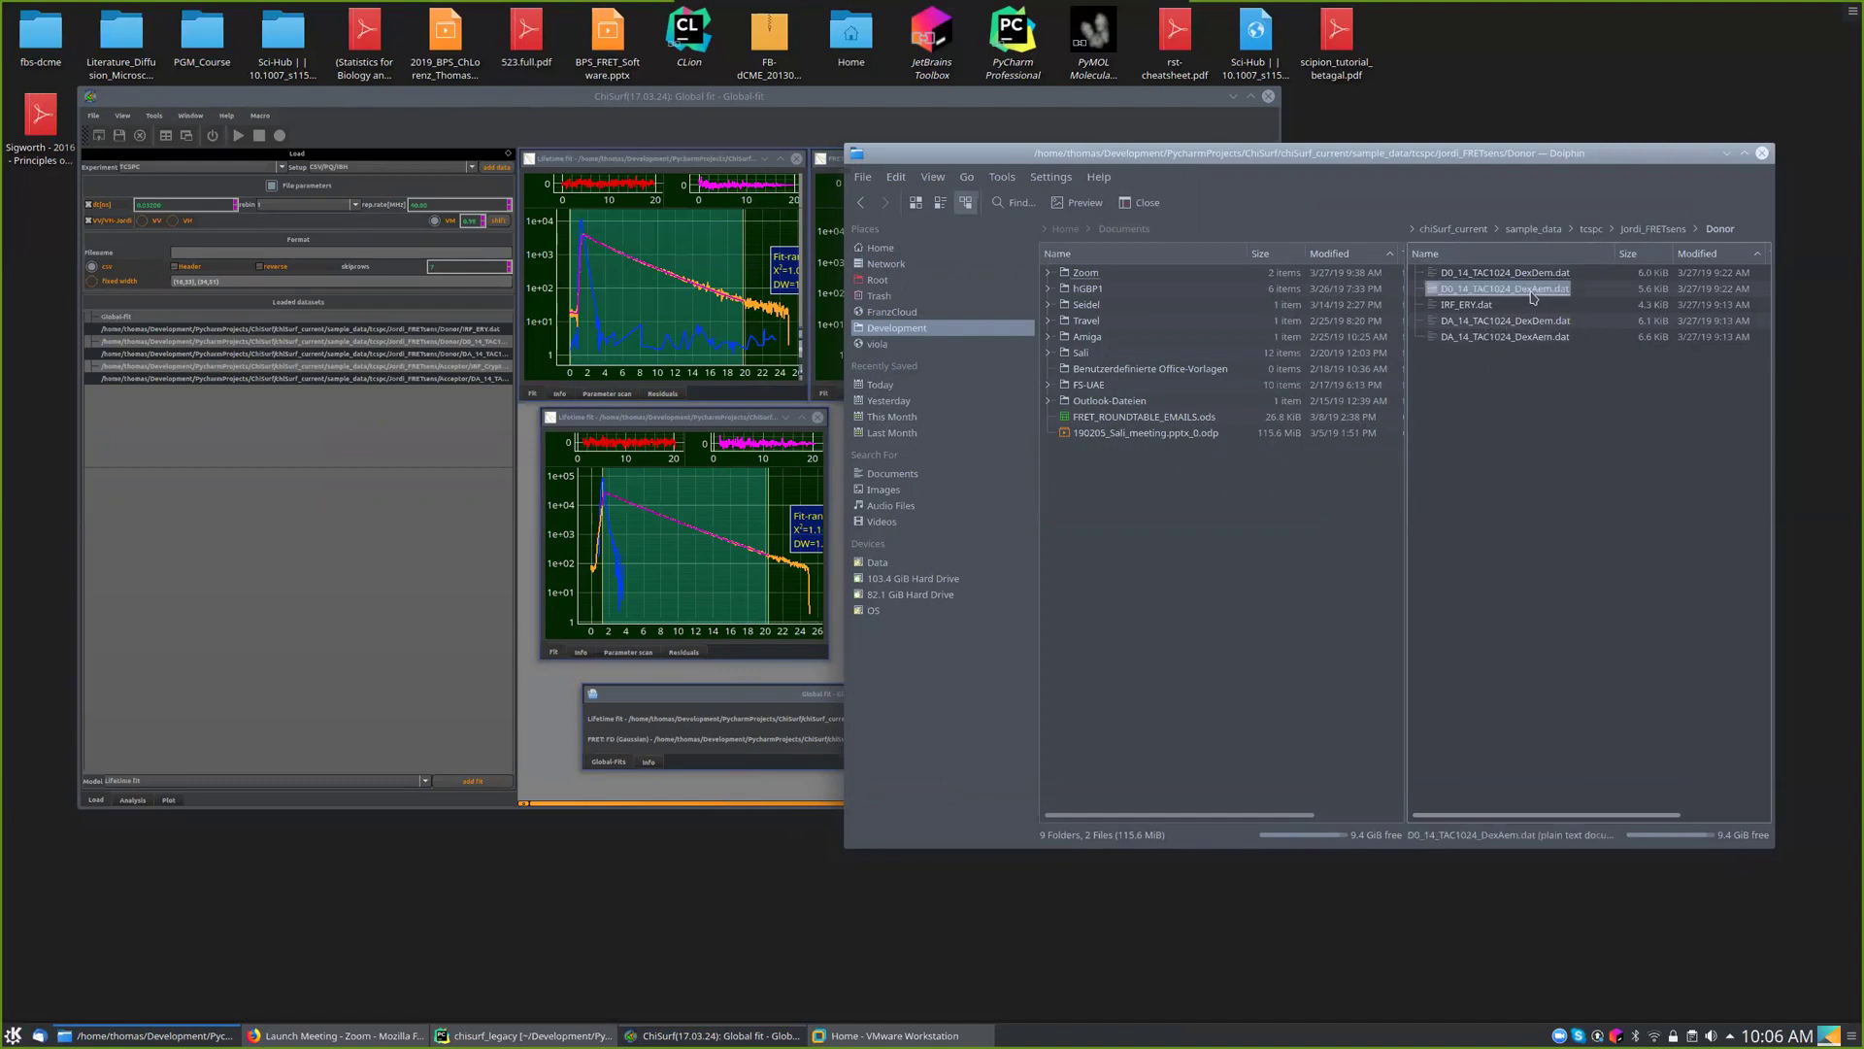
click(1507, 340)
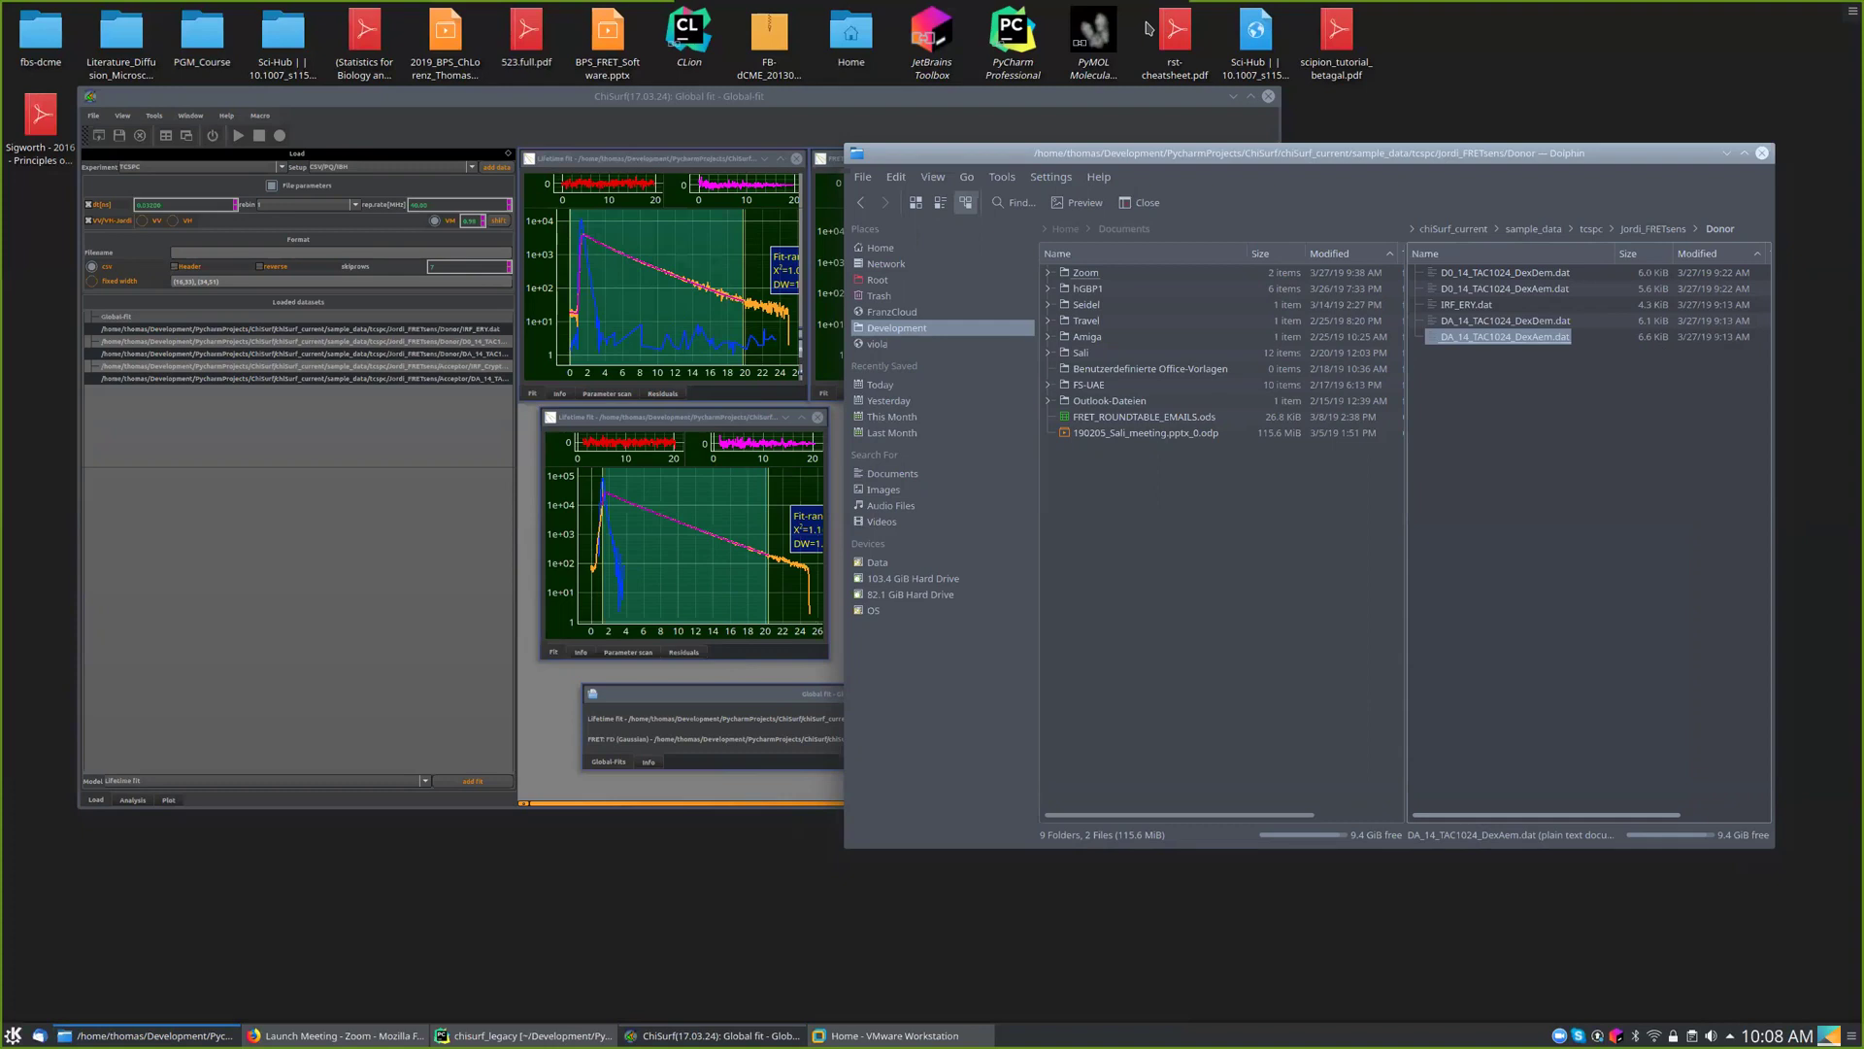
right_click(1148, 29)
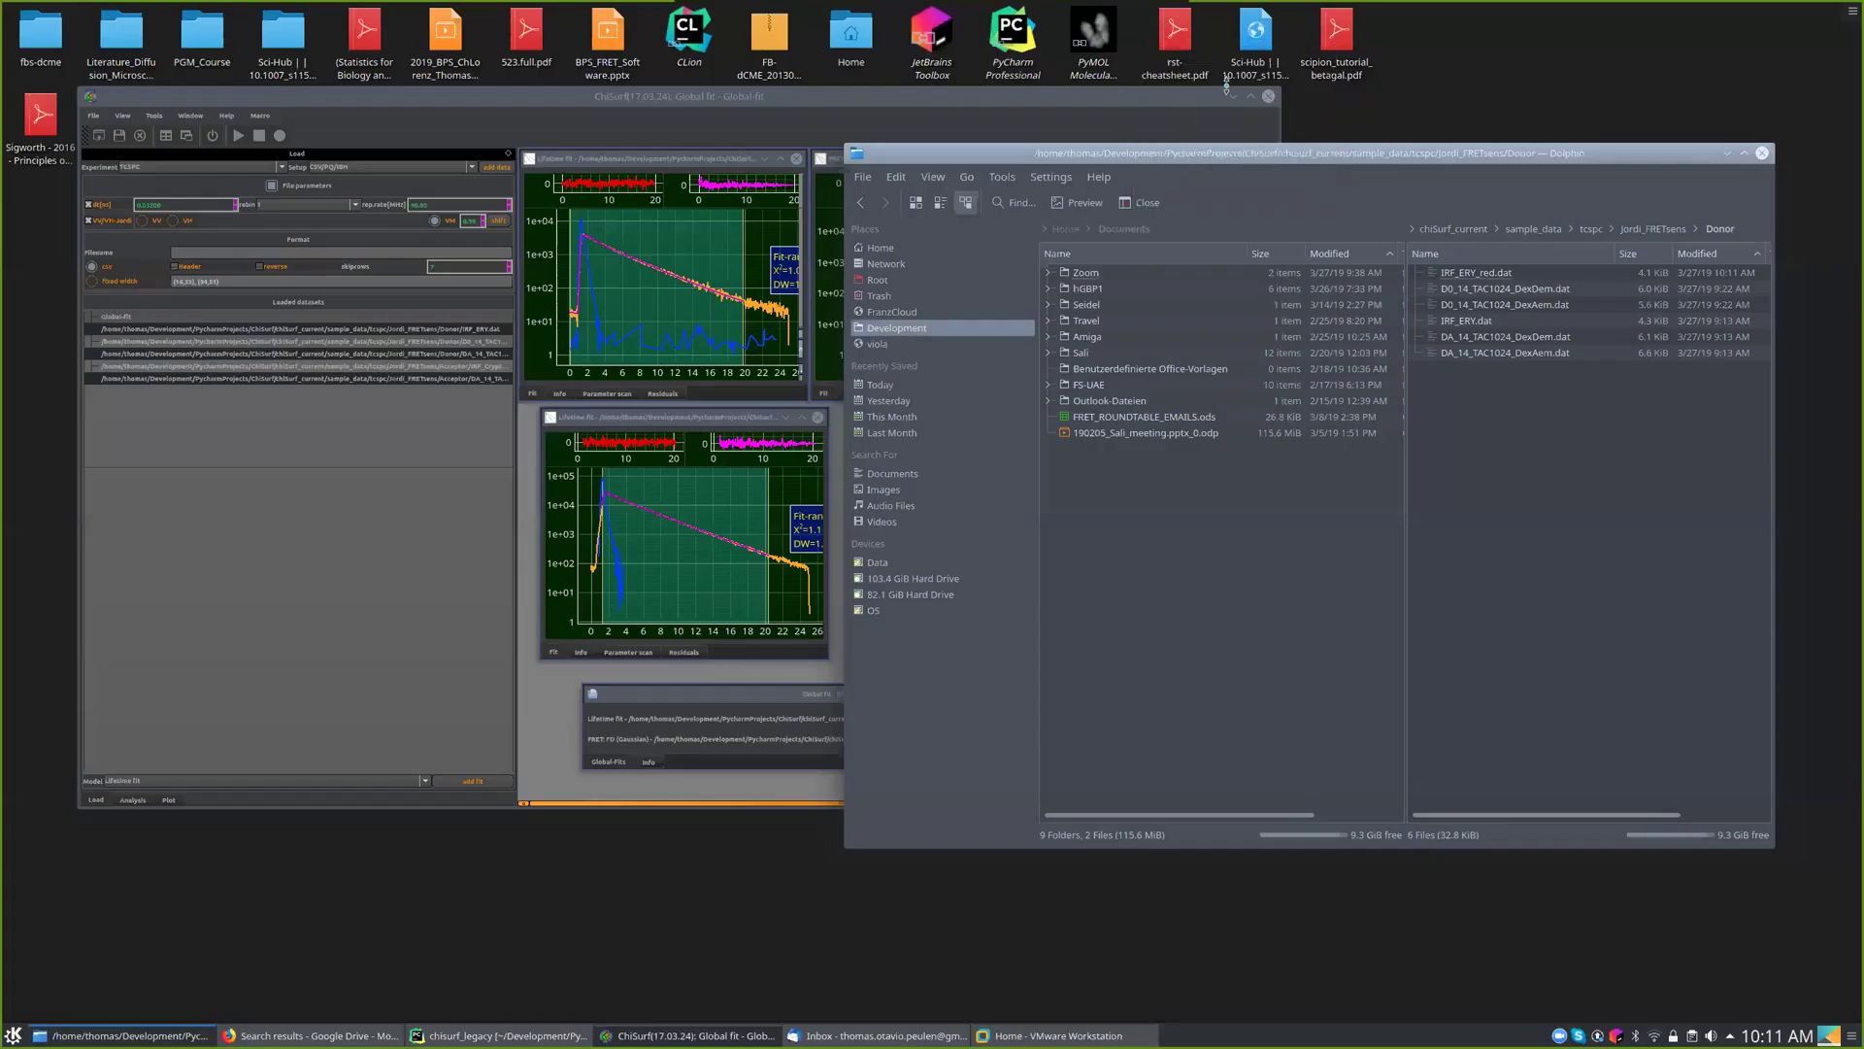
click(353, 638)
click(1506, 567)
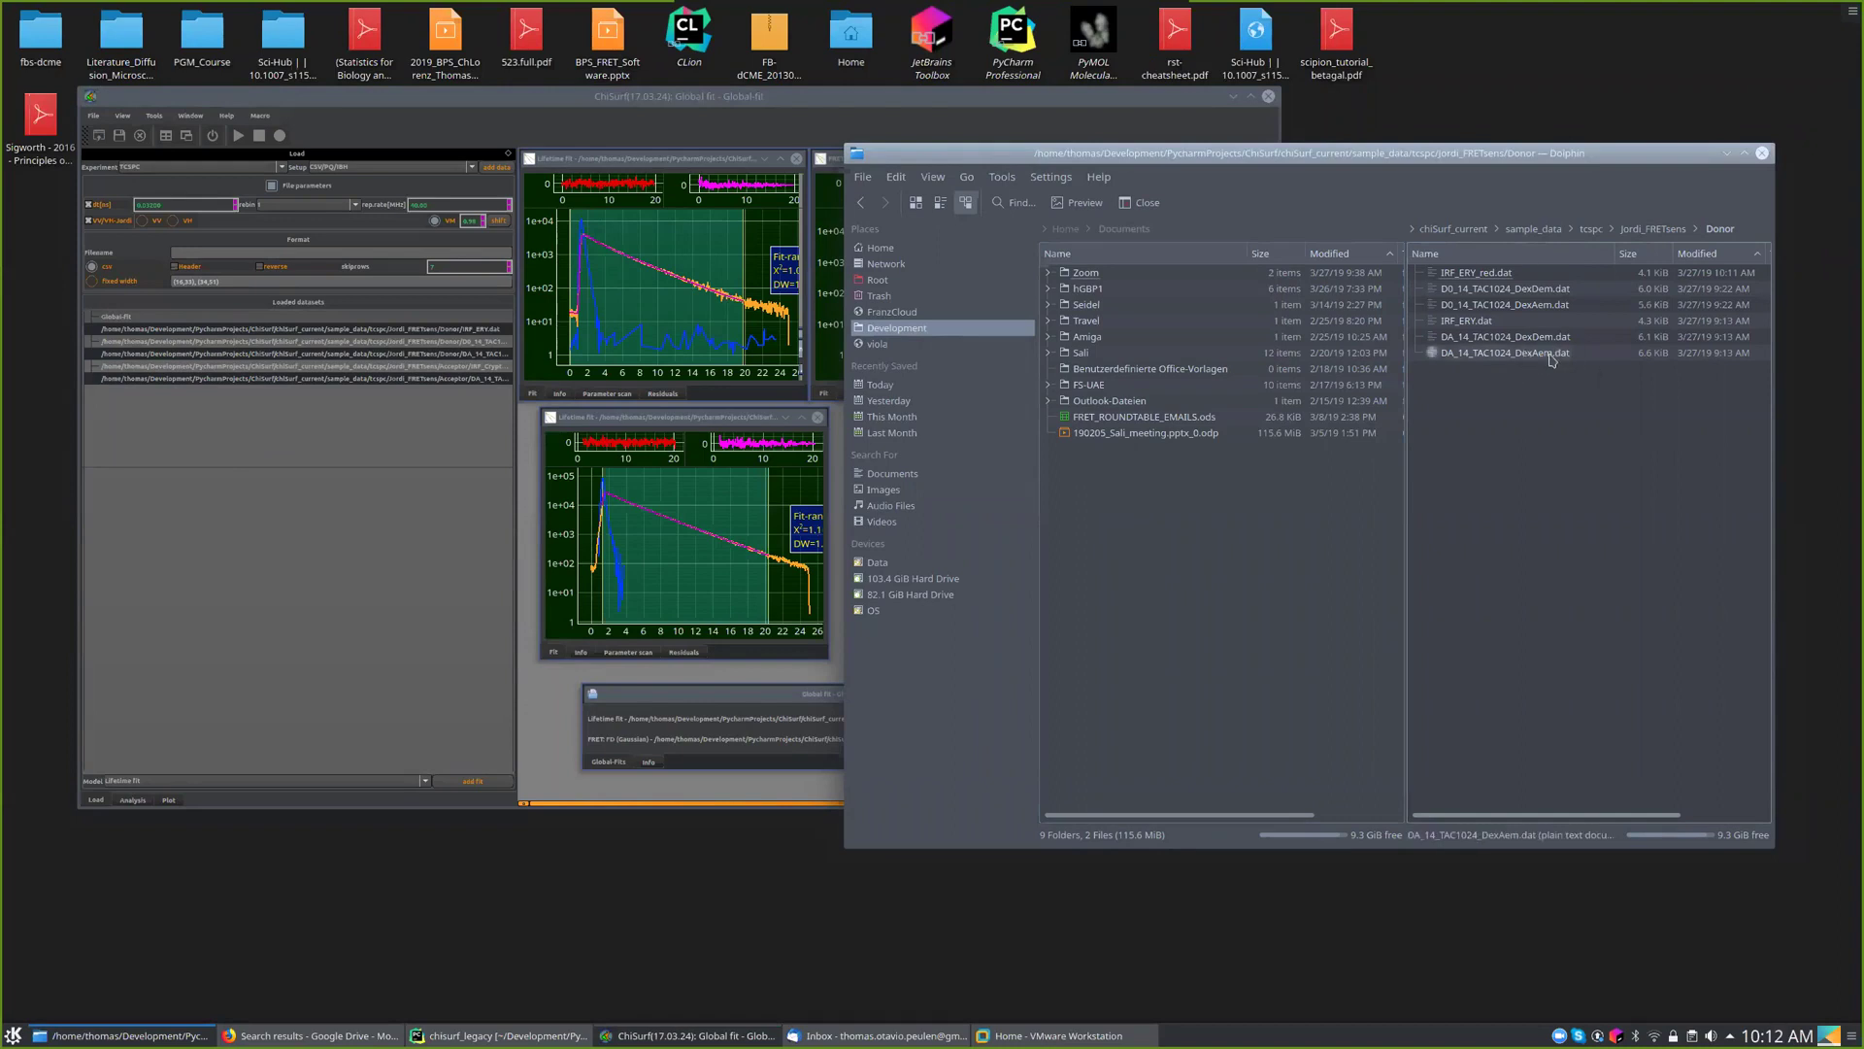
click(1519, 361)
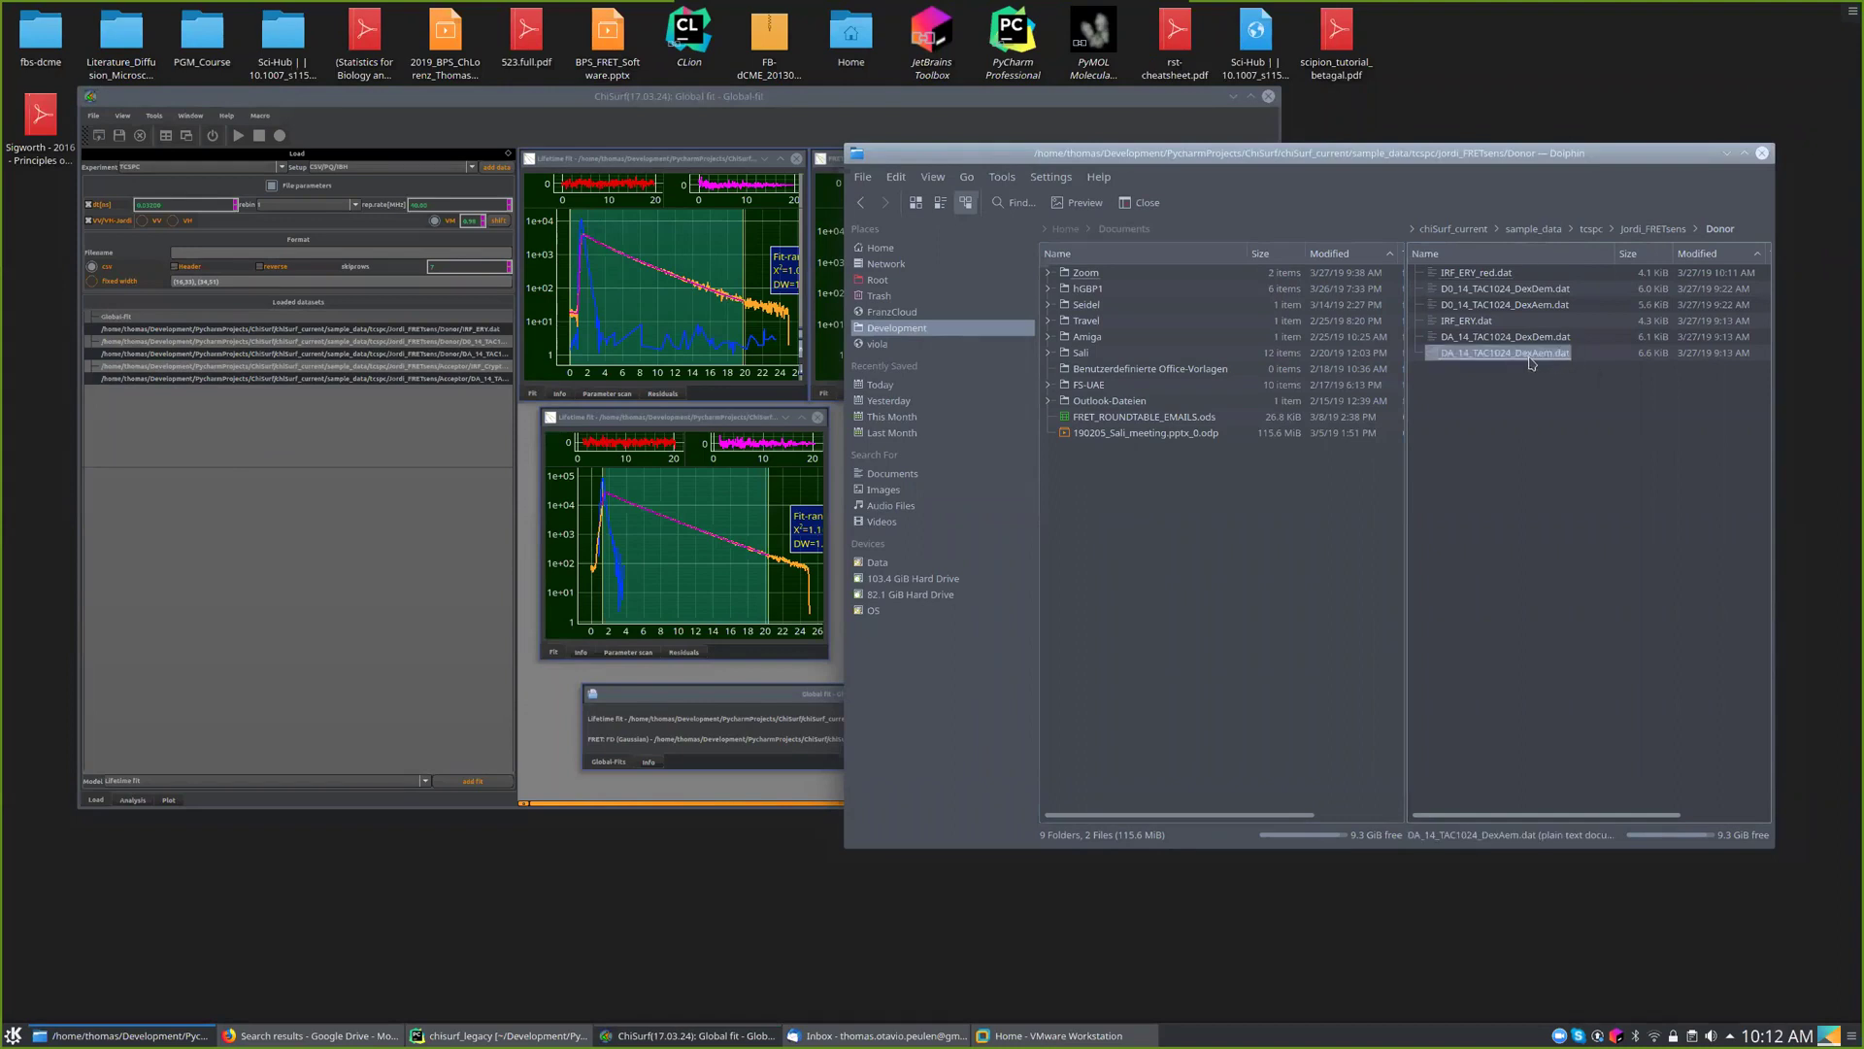
click(1559, 418)
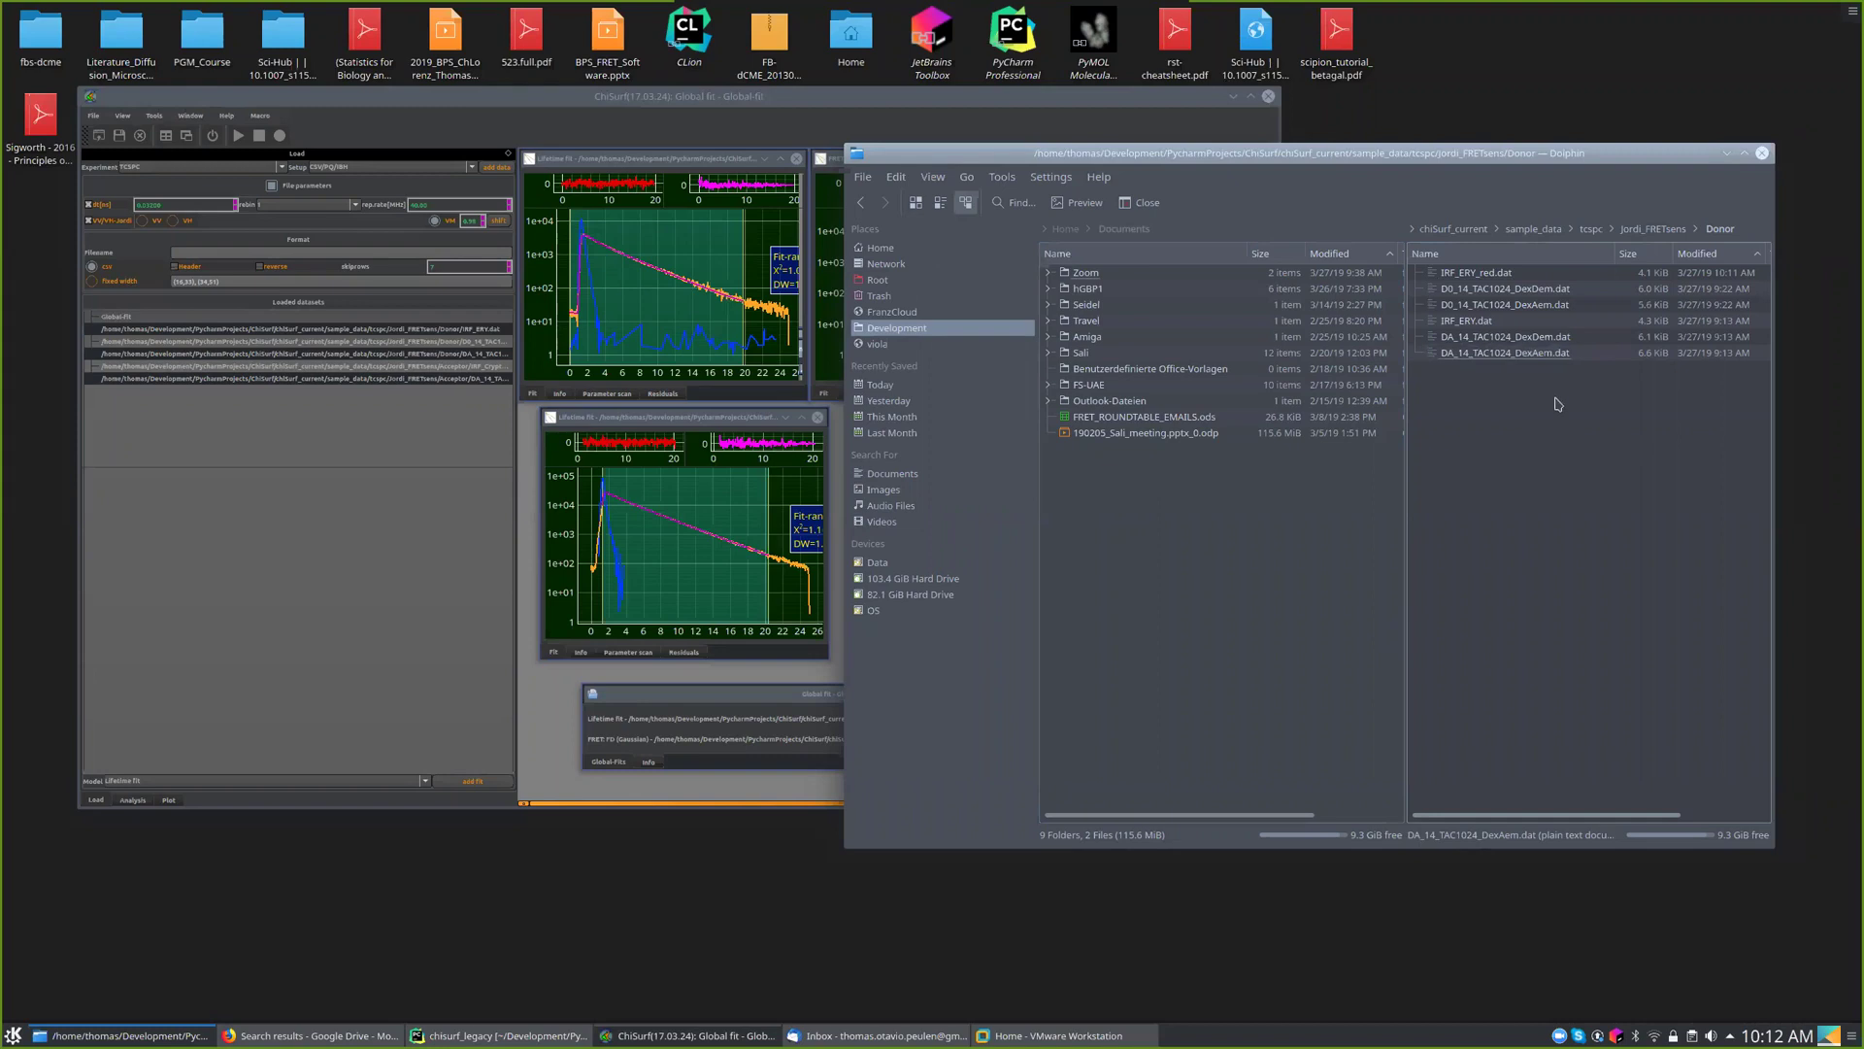
- Load IRF_ERY_red.dat and DA_14_TAC1024_DexAem.dat from the Donor folder into ChiSurf's datasets
click(1471, 283)
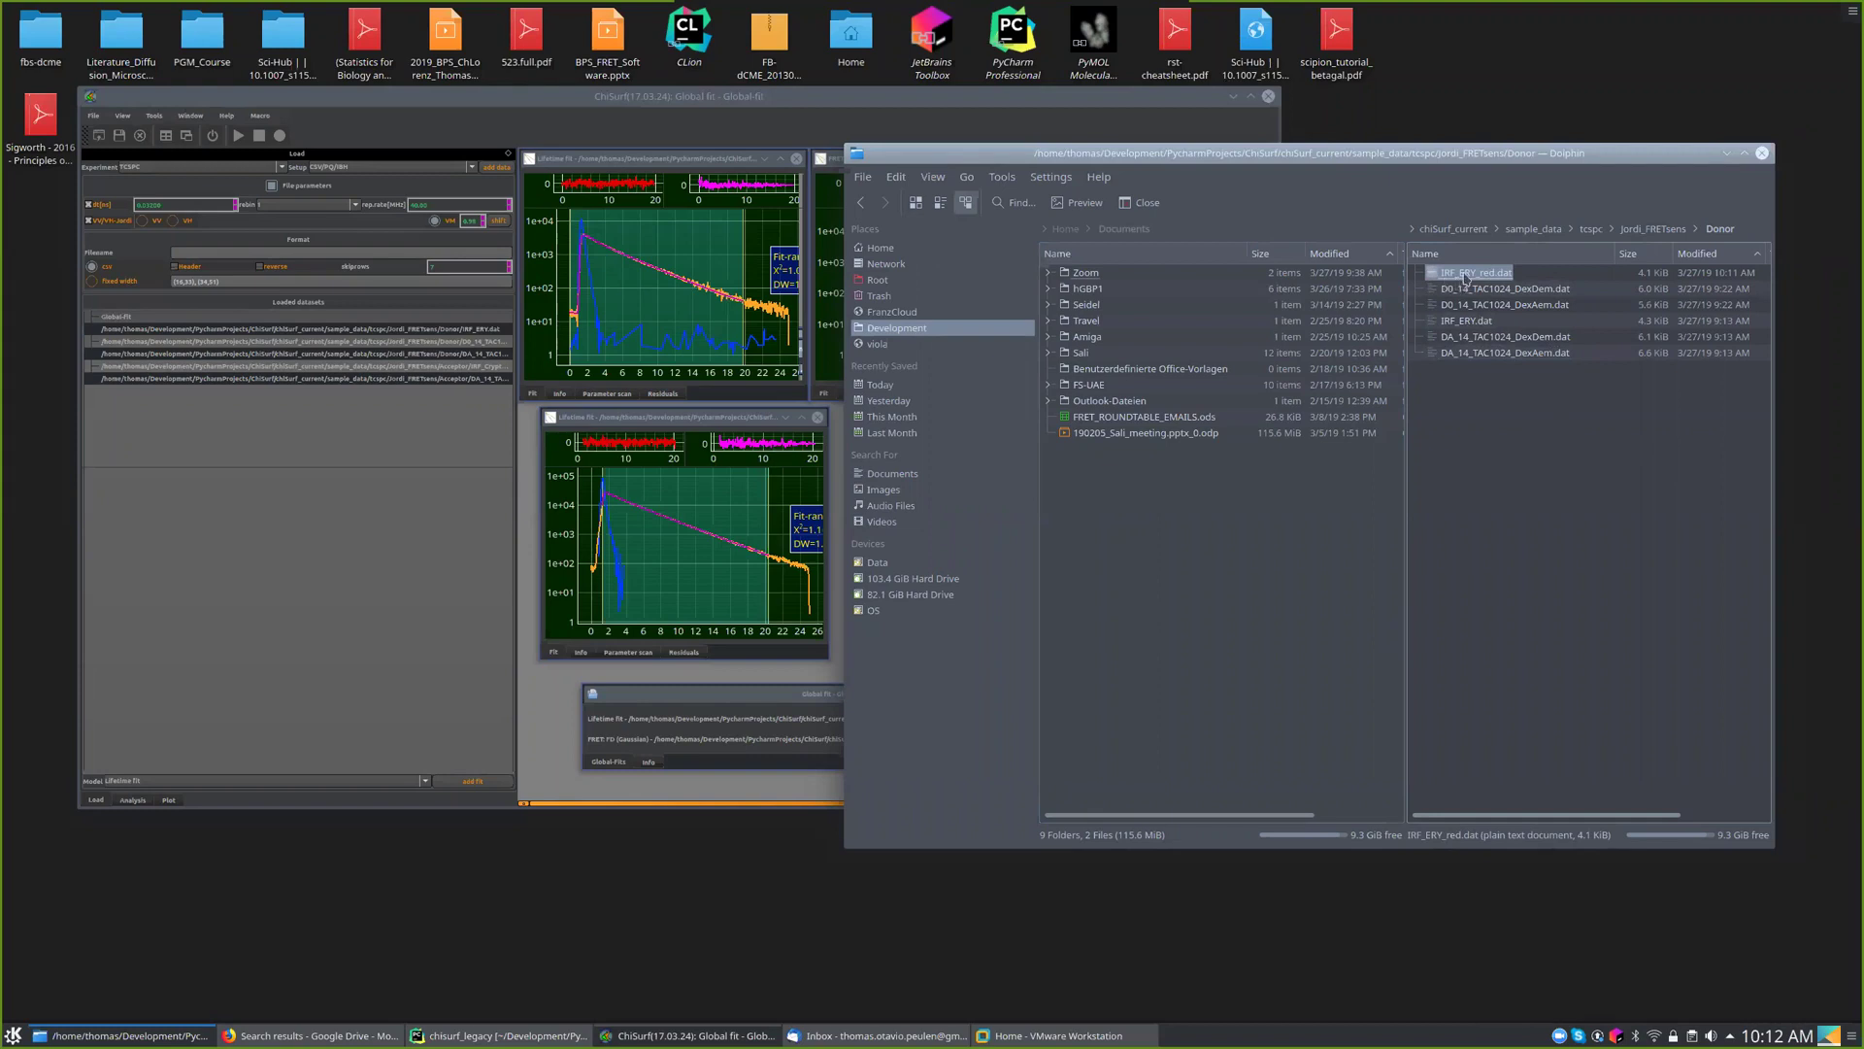
drag(1464, 277, 340, 442)
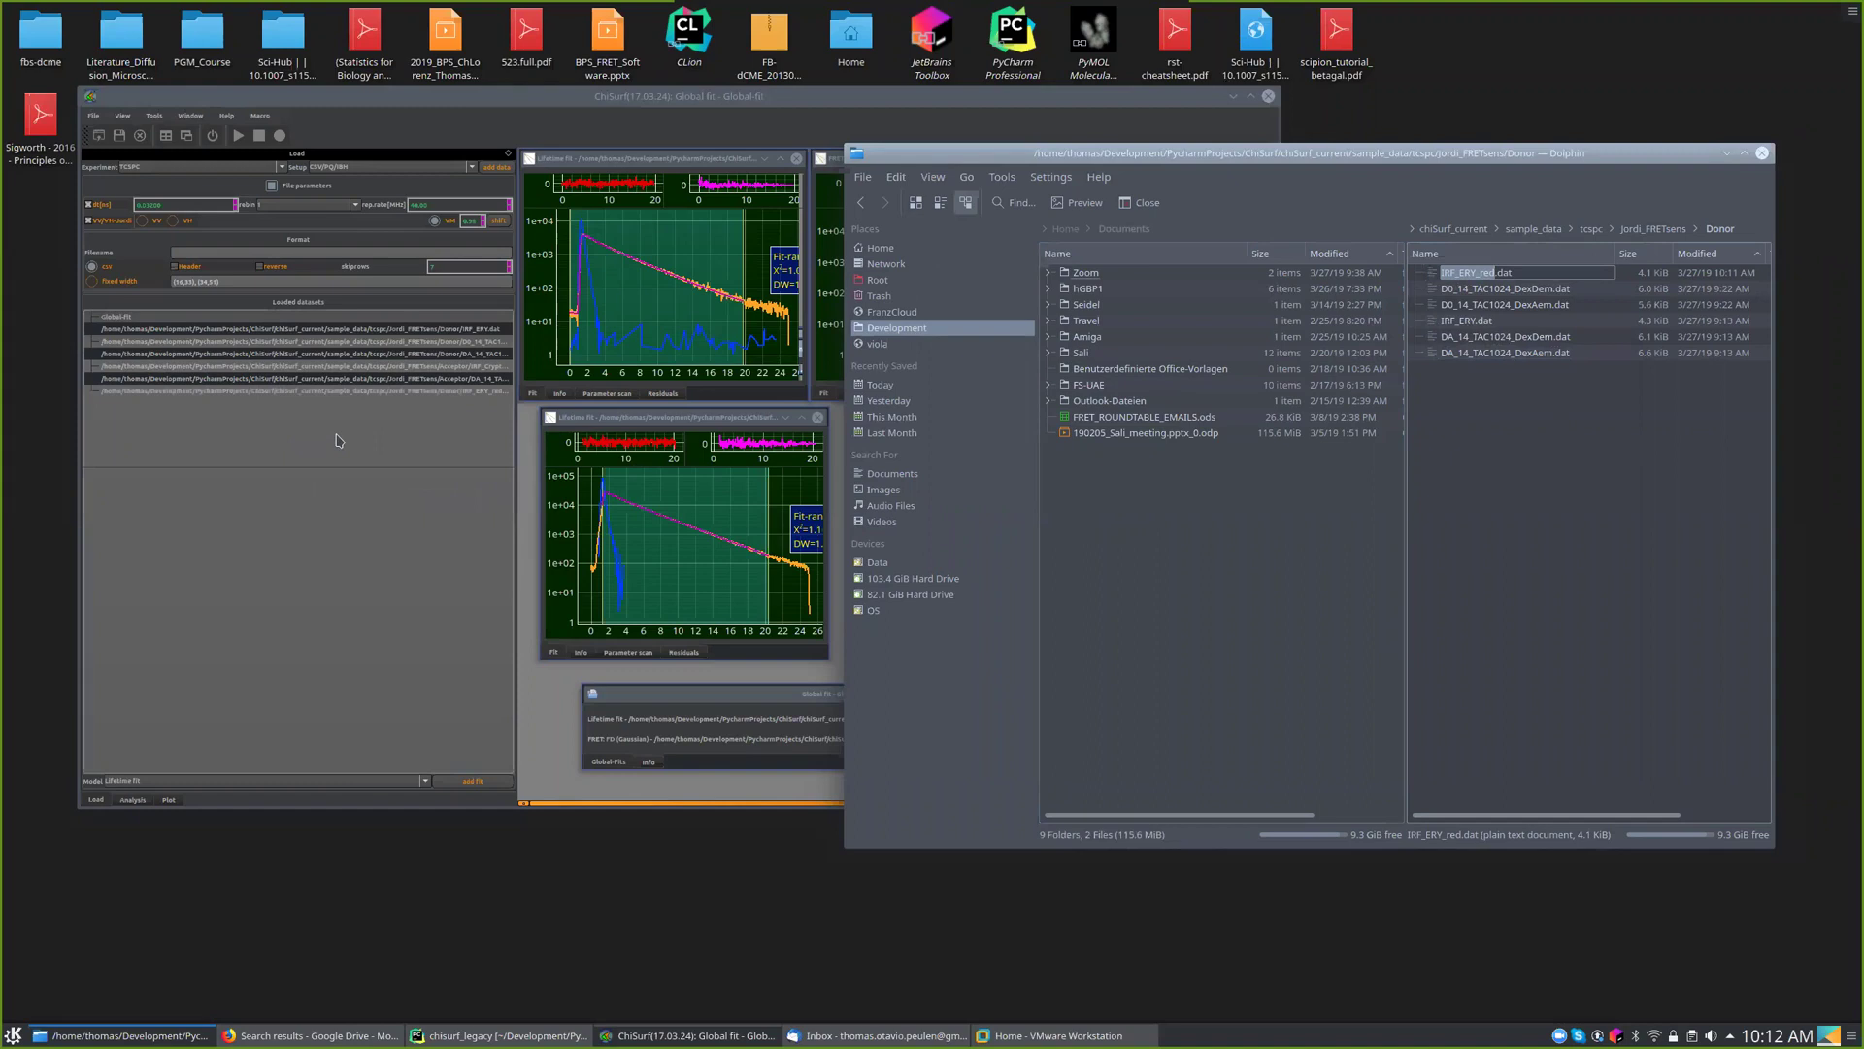
click(1509, 353)
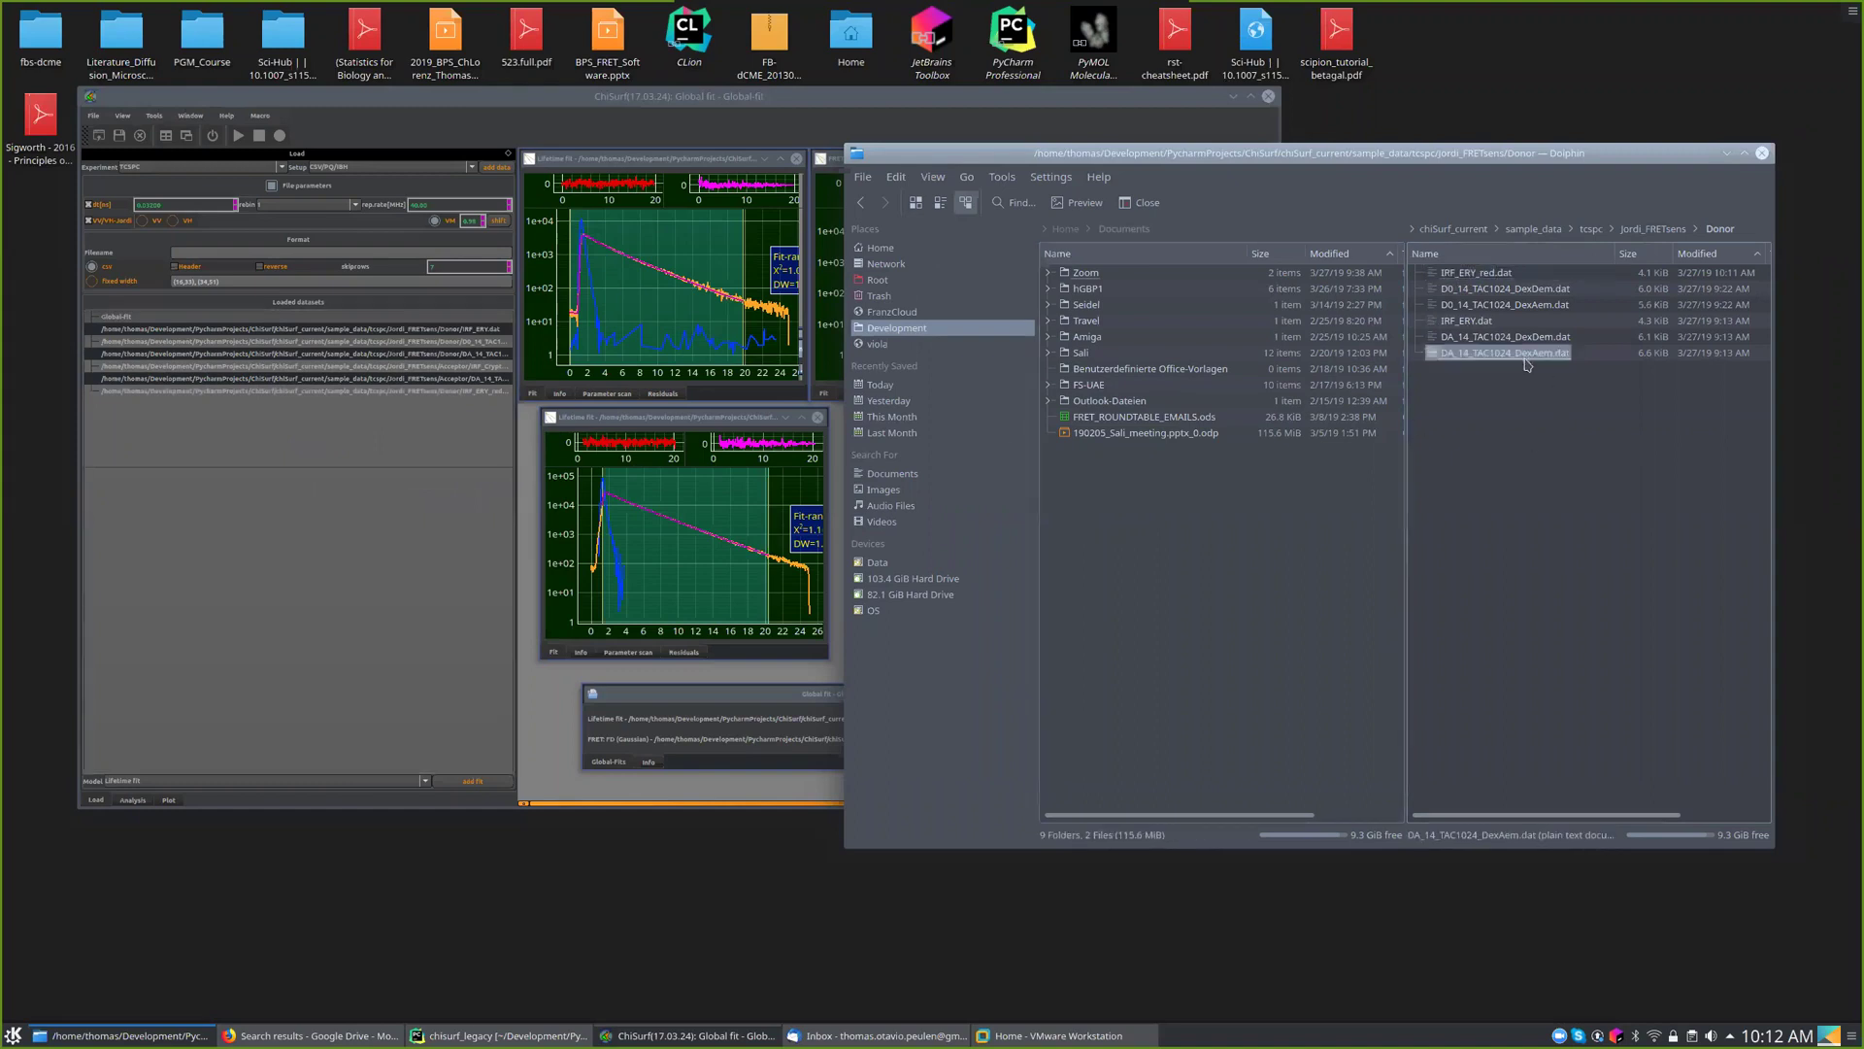
drag(1557, 361, 1551, 478)
drag(1512, 355, 331, 459)
- Add a fit with the FRET: PDDEM model for the DA_14_TAC1024_DexAem dataset
click(359, 404)
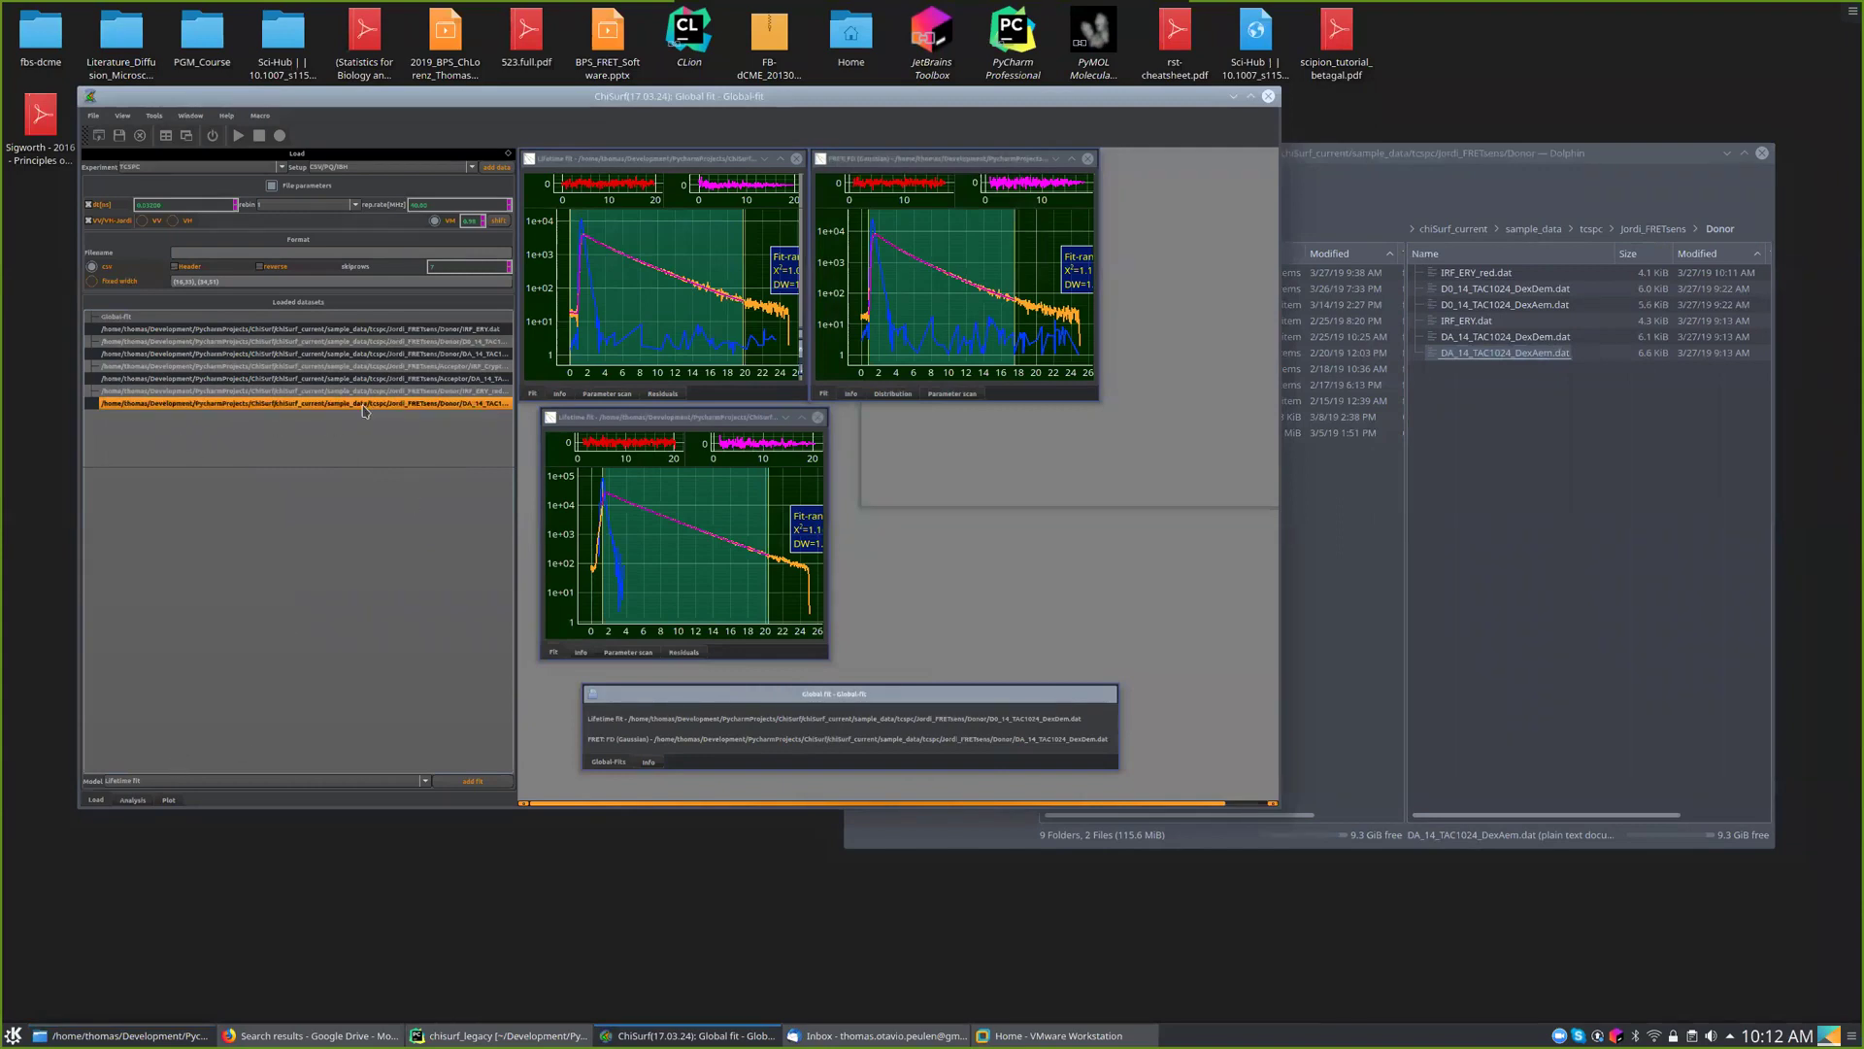
click(380, 788)
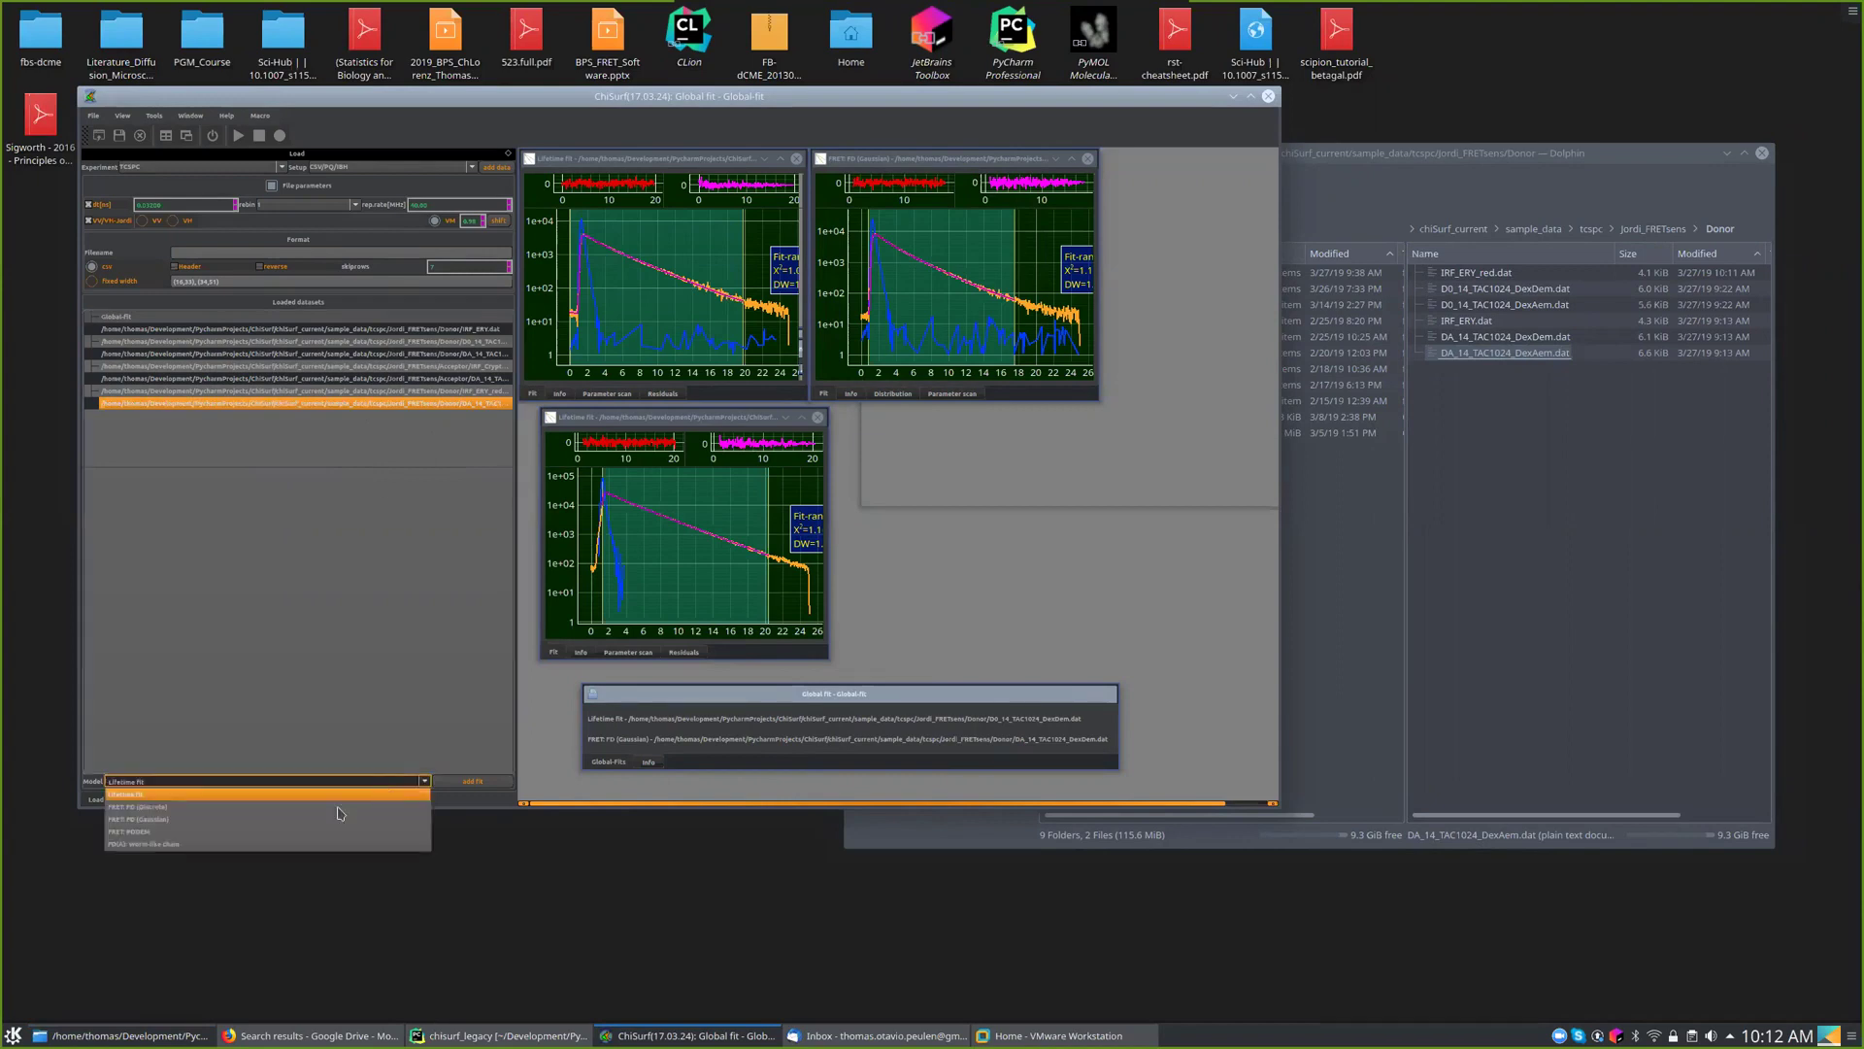
click(257, 837)
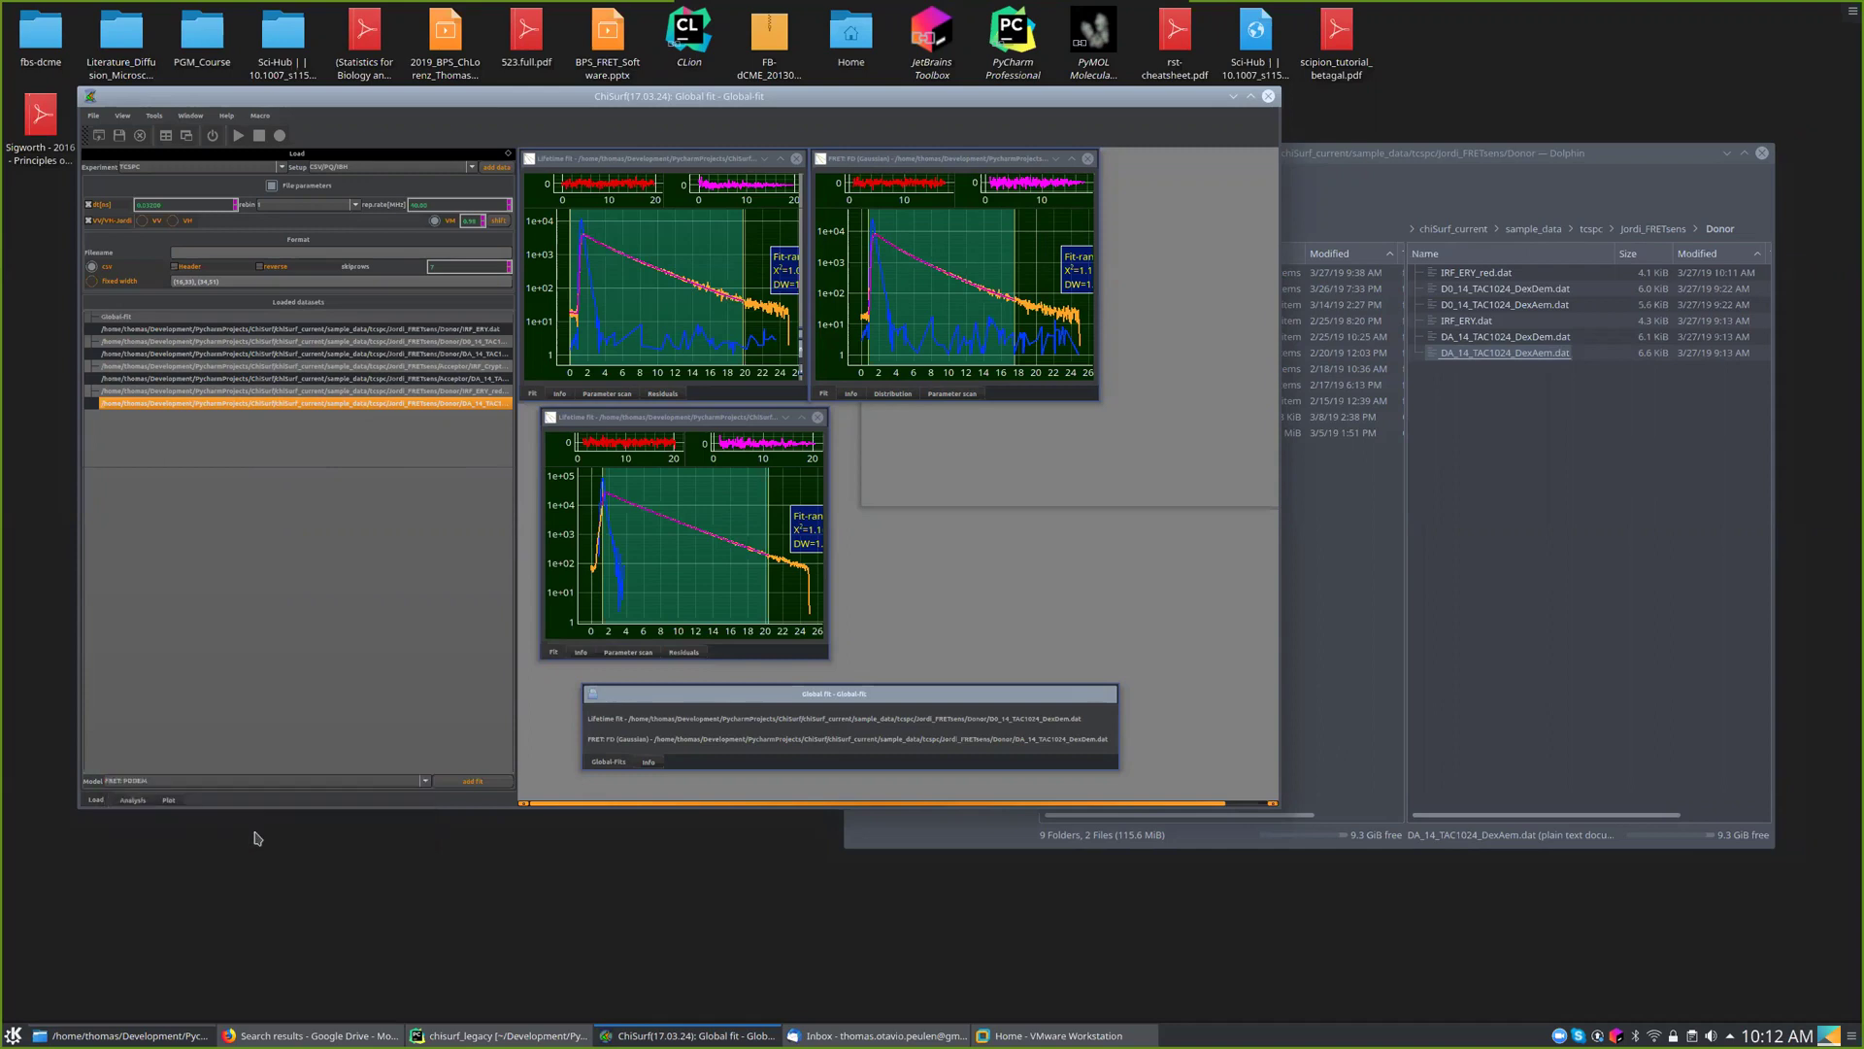
click(467, 789)
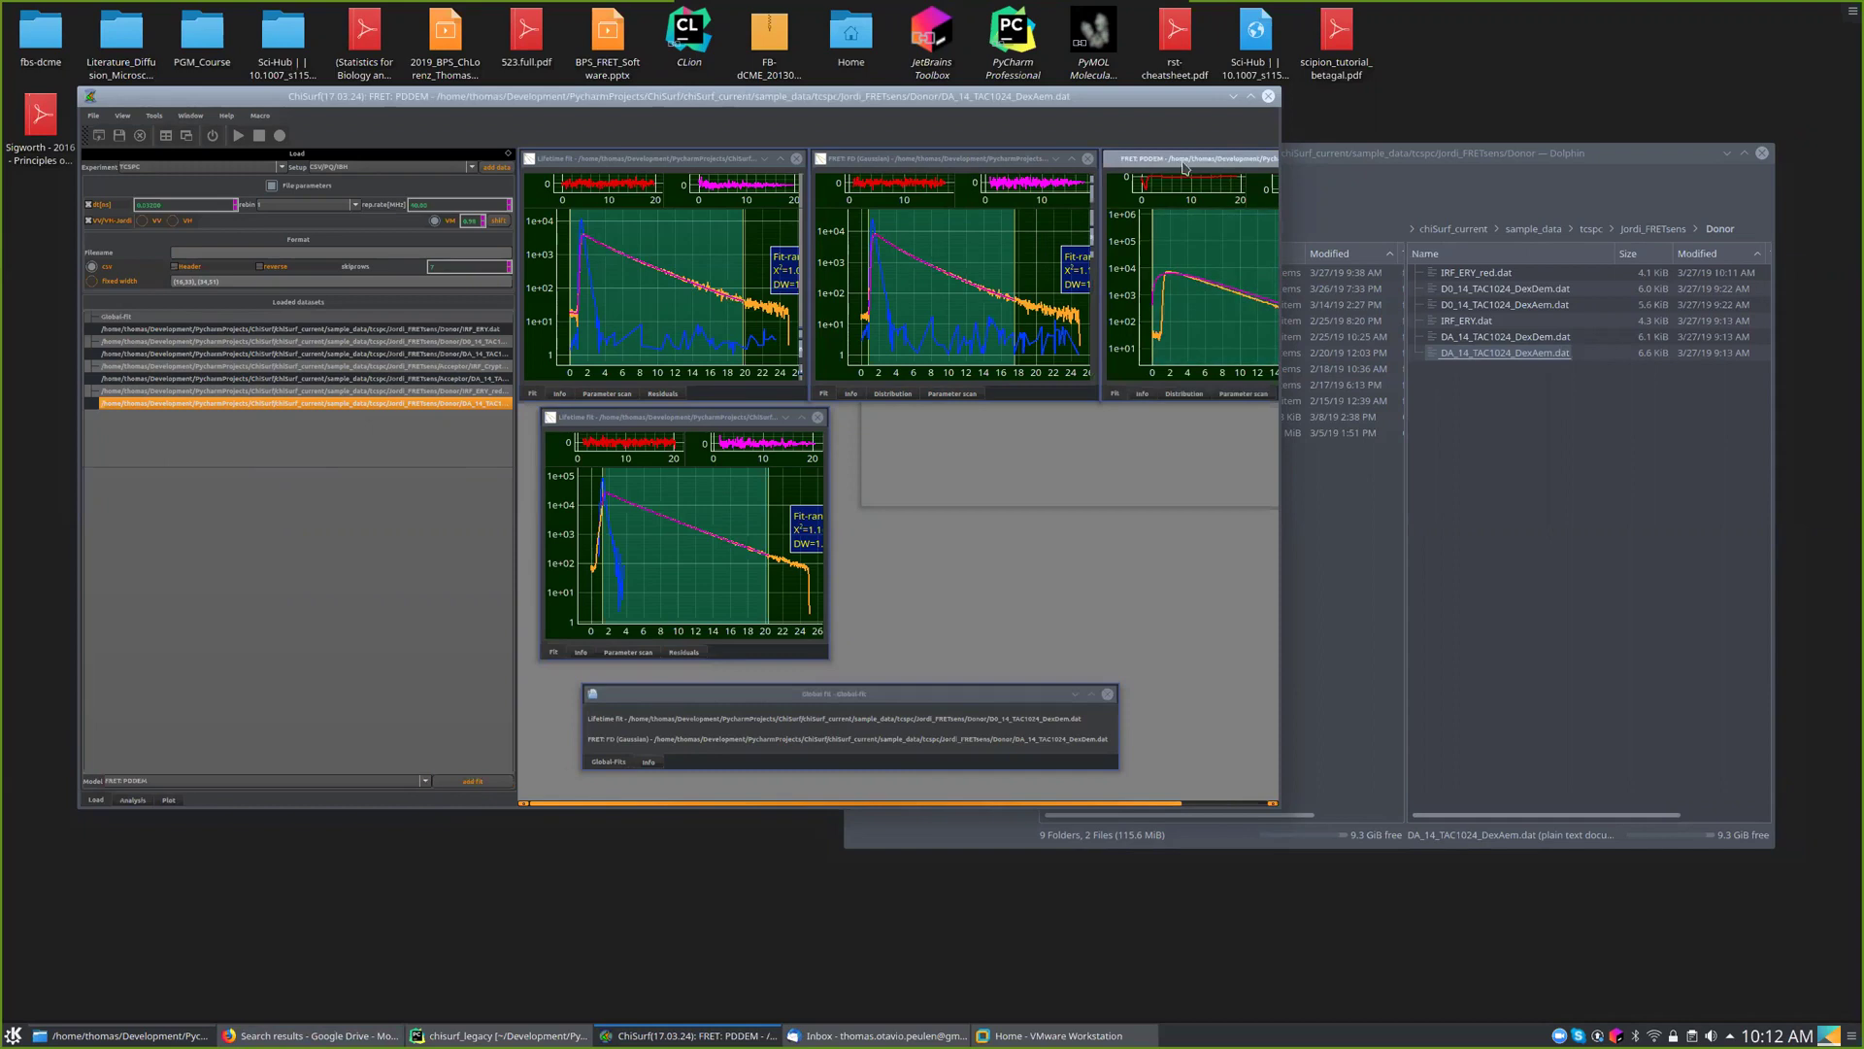
- Switch to Firefox to examine the PDDEM.pptx energy transfer schemes (a) and (b), and return to ChiSurf
click(291, 1035)
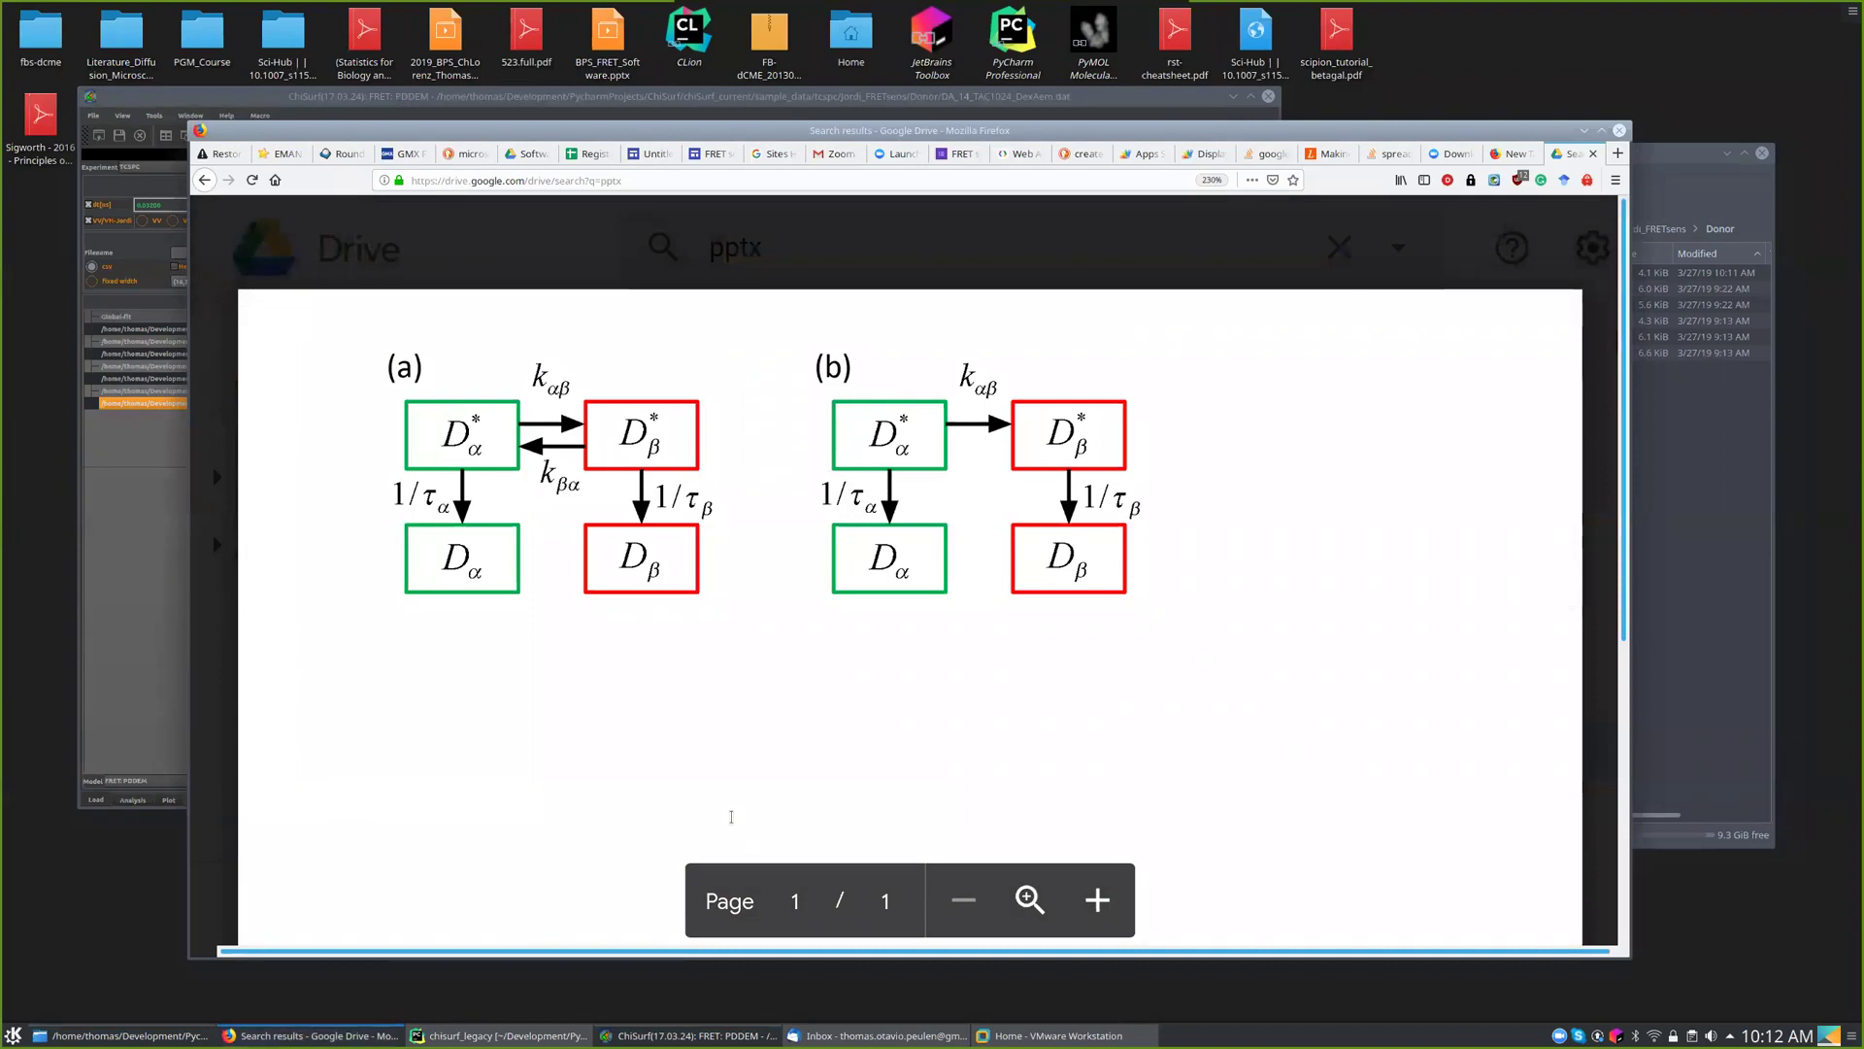
mouse_move(731, 816)
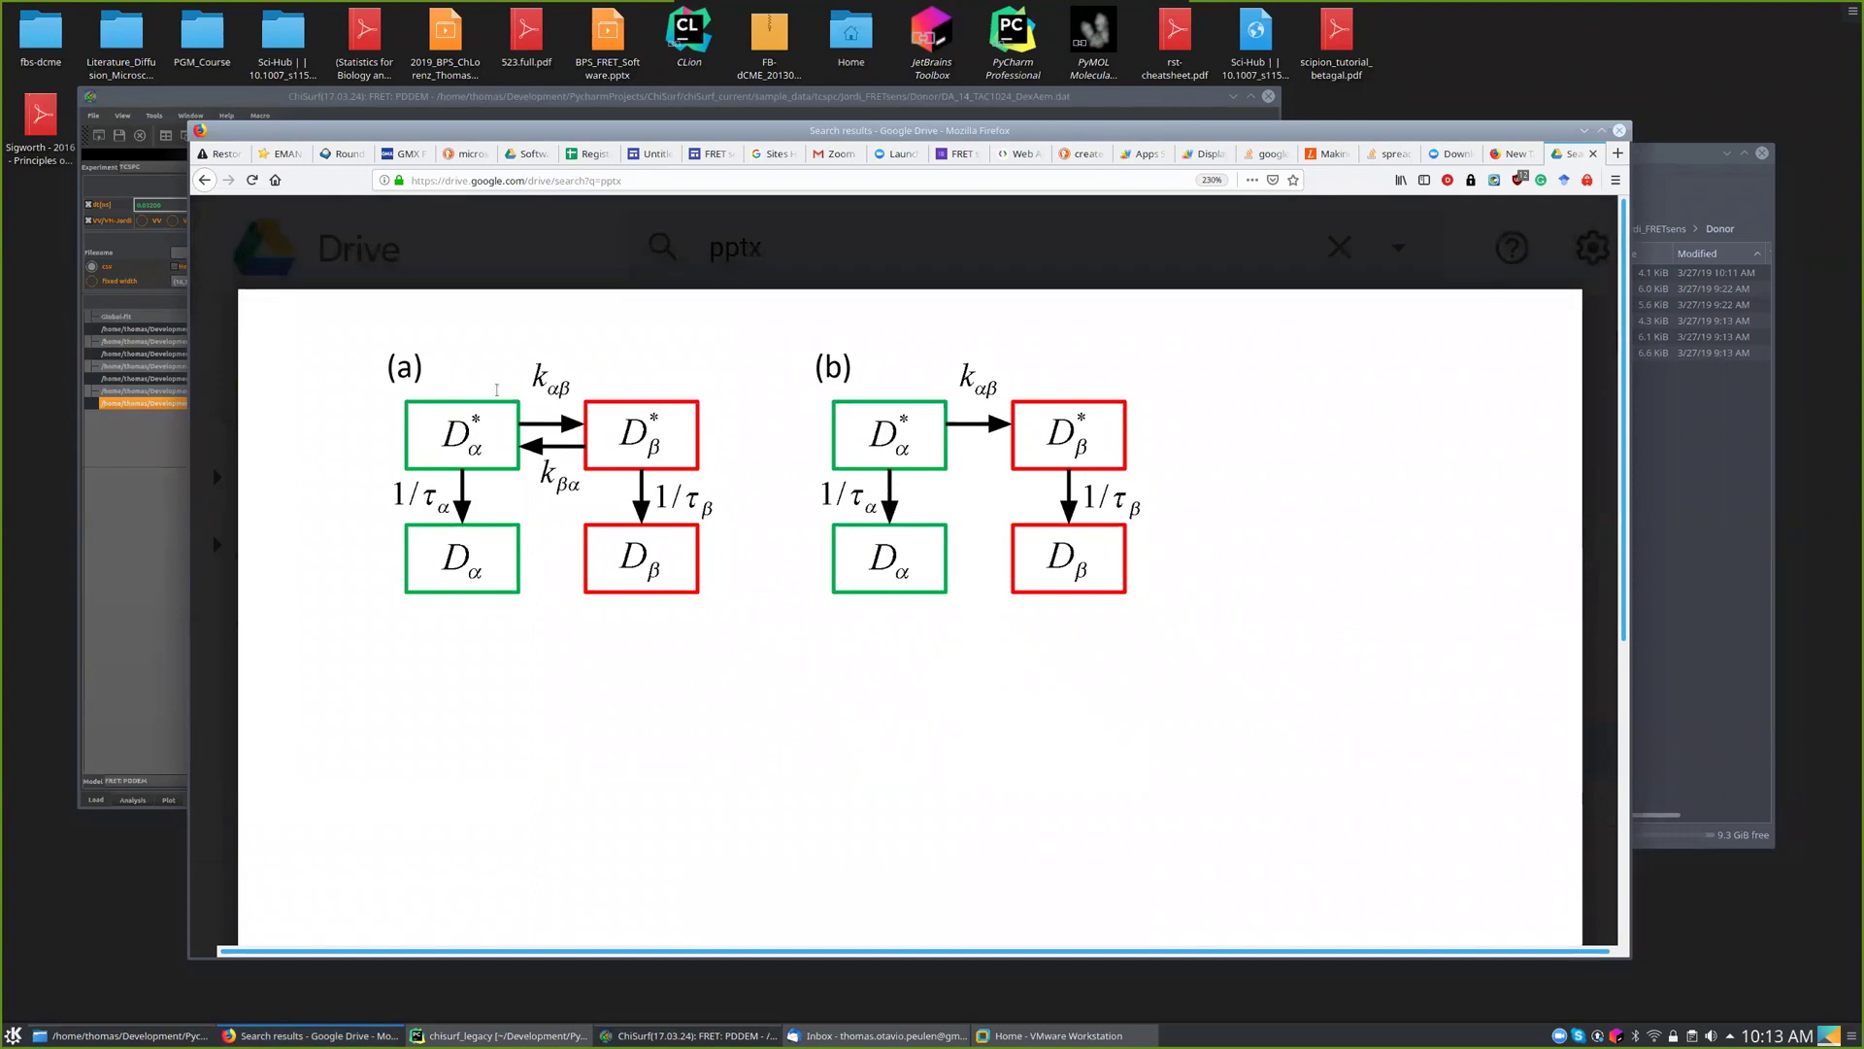
mouse_move(496, 389)
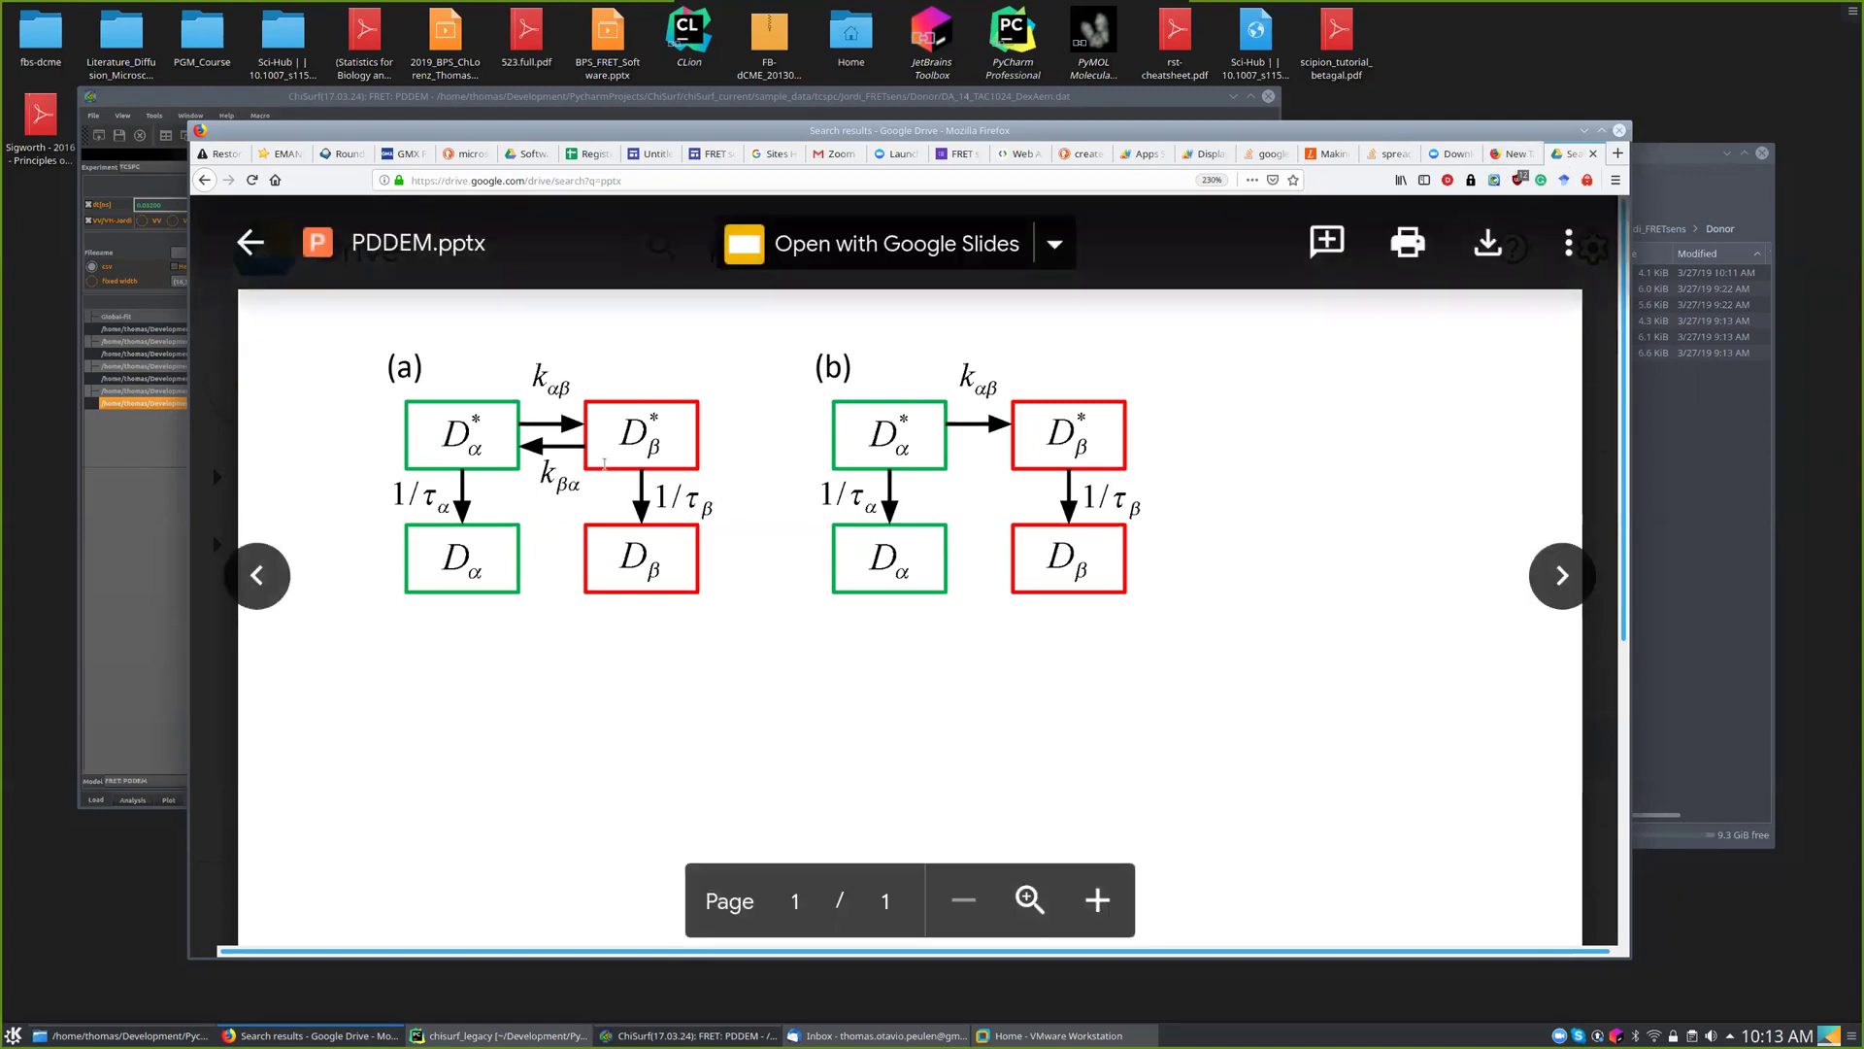
click(1584, 130)
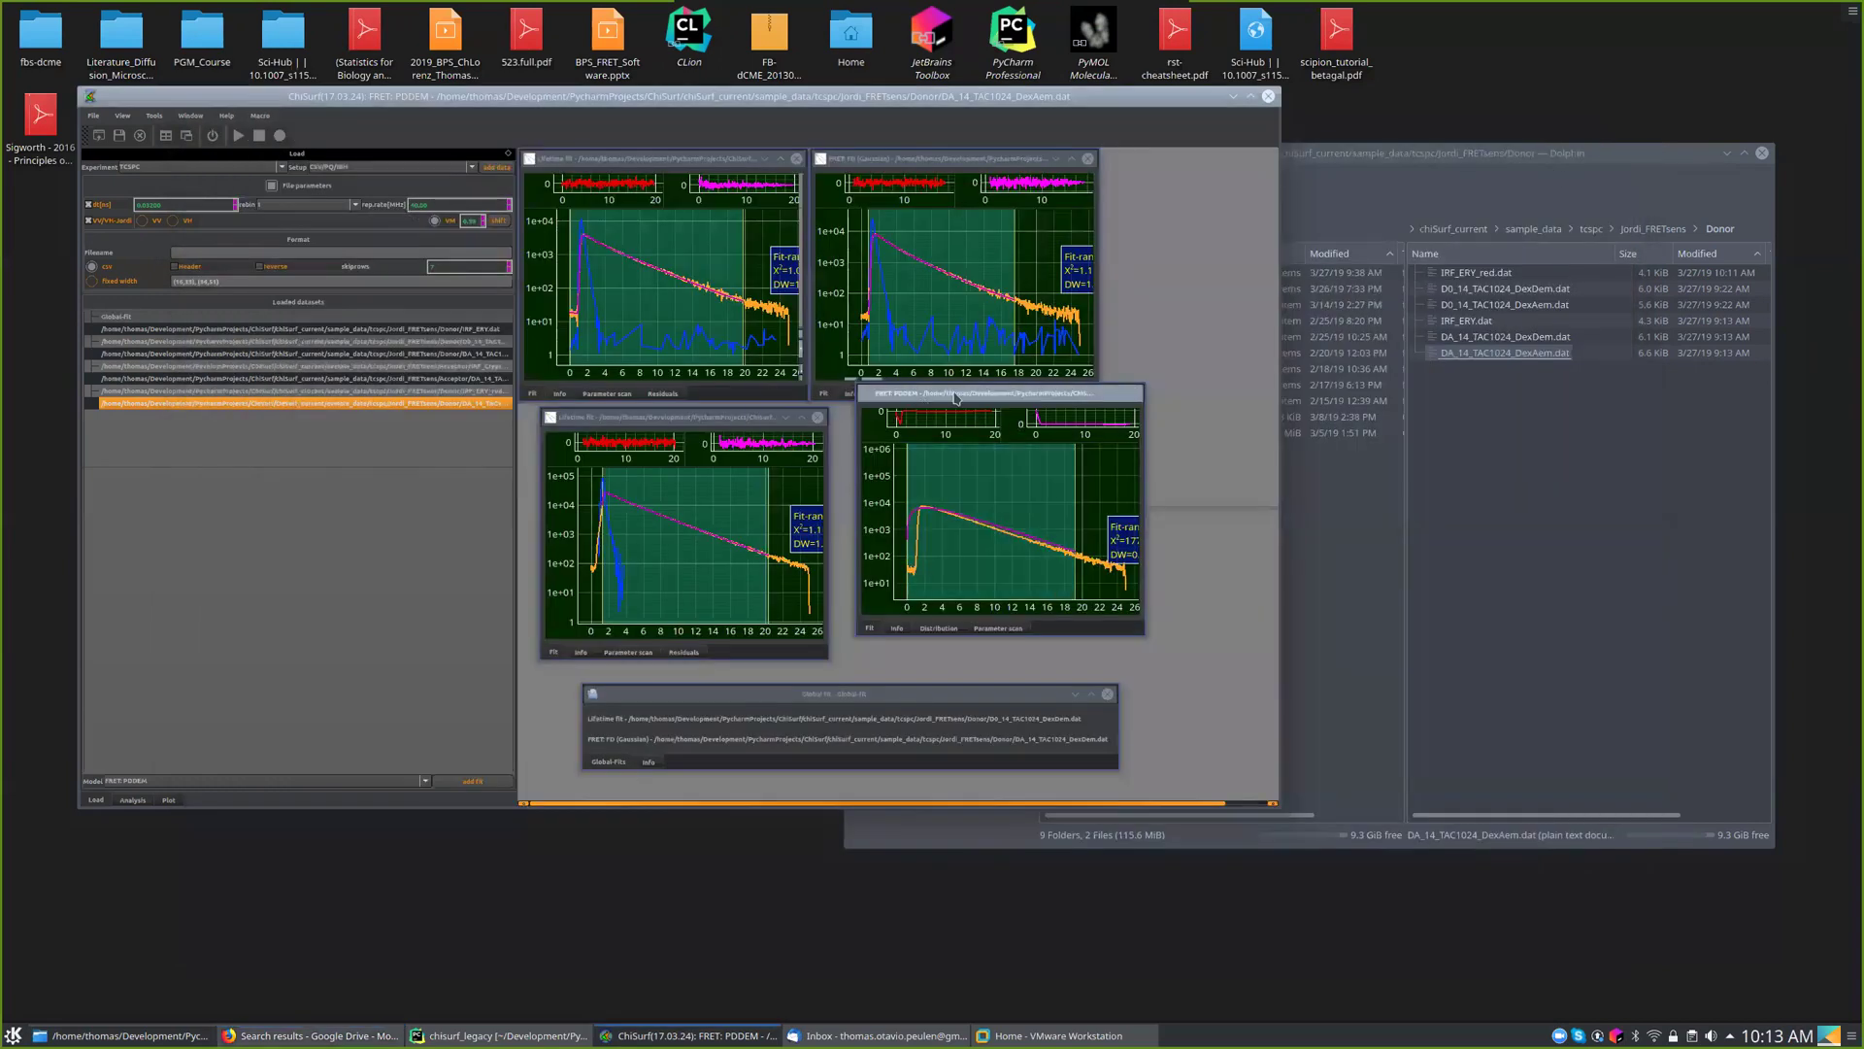
- Place the PDDEM fit window beside the acceptor fit and assign IRF_ERY_red.dat as its instrument response function
drag(958, 397, 954, 417)
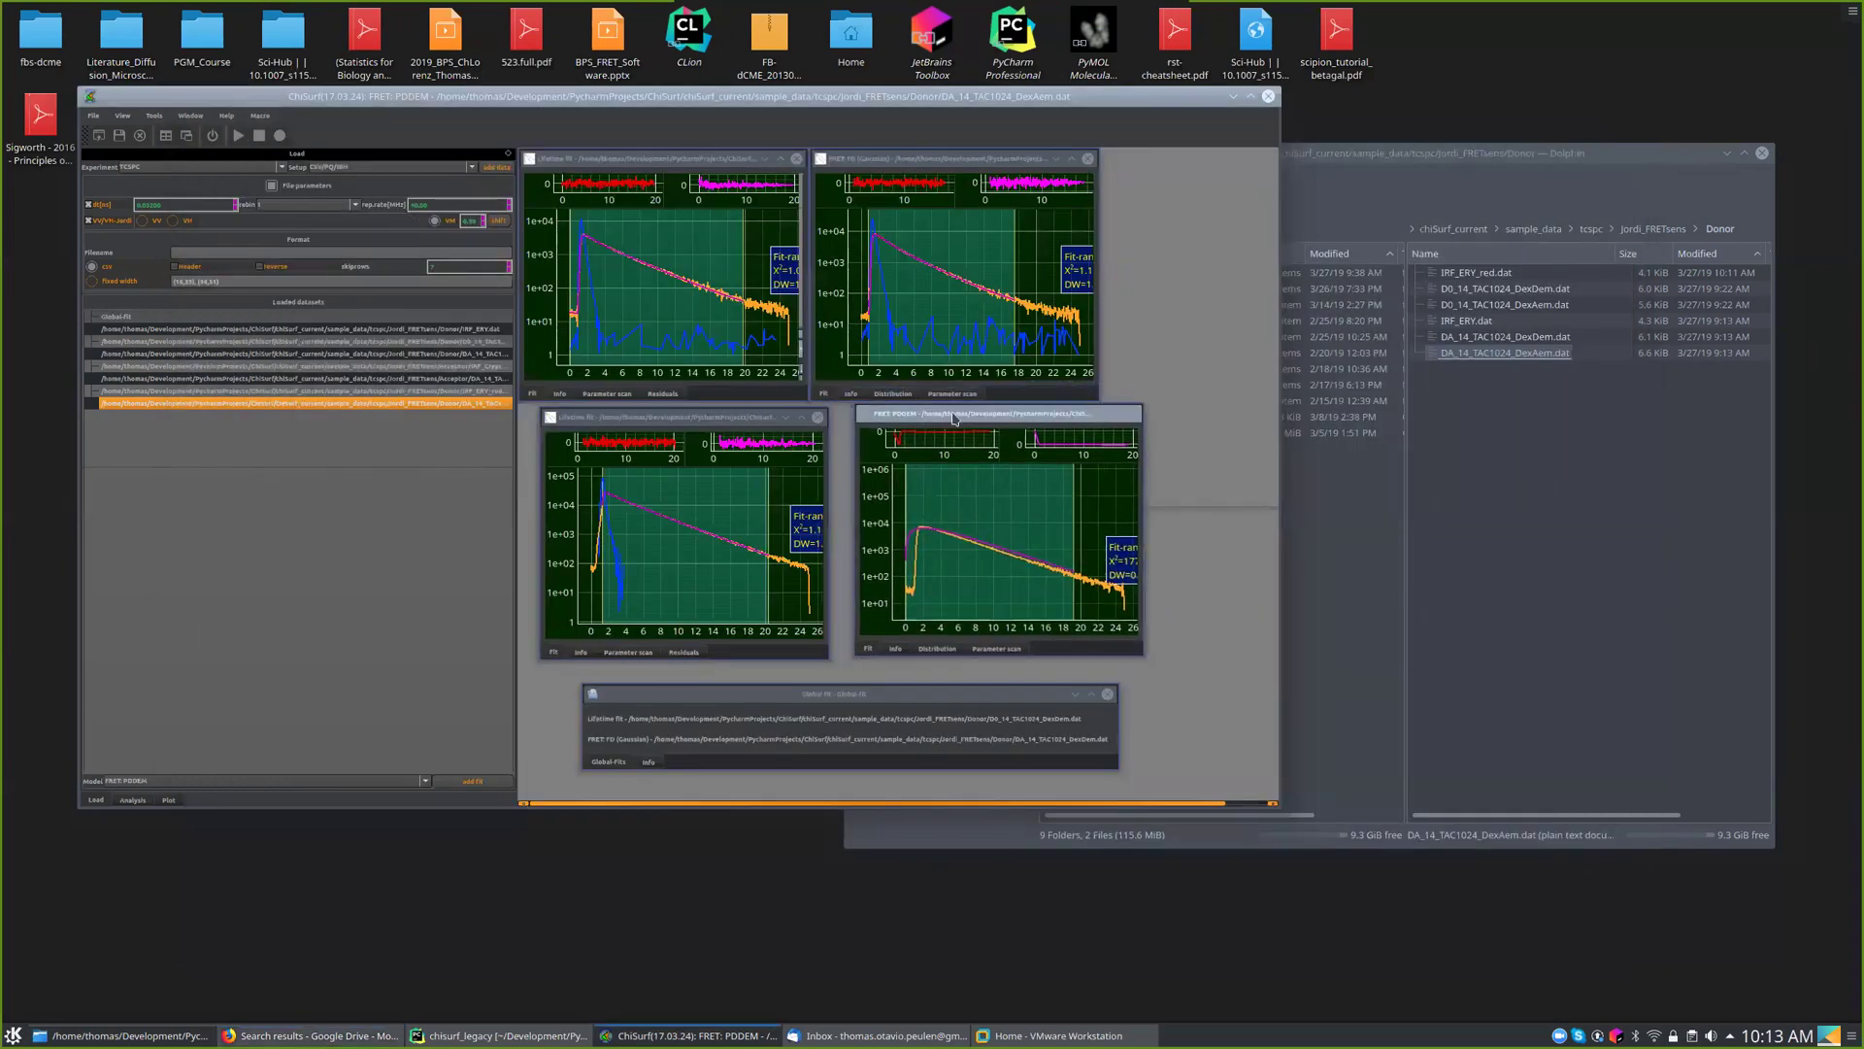
click(117, 801)
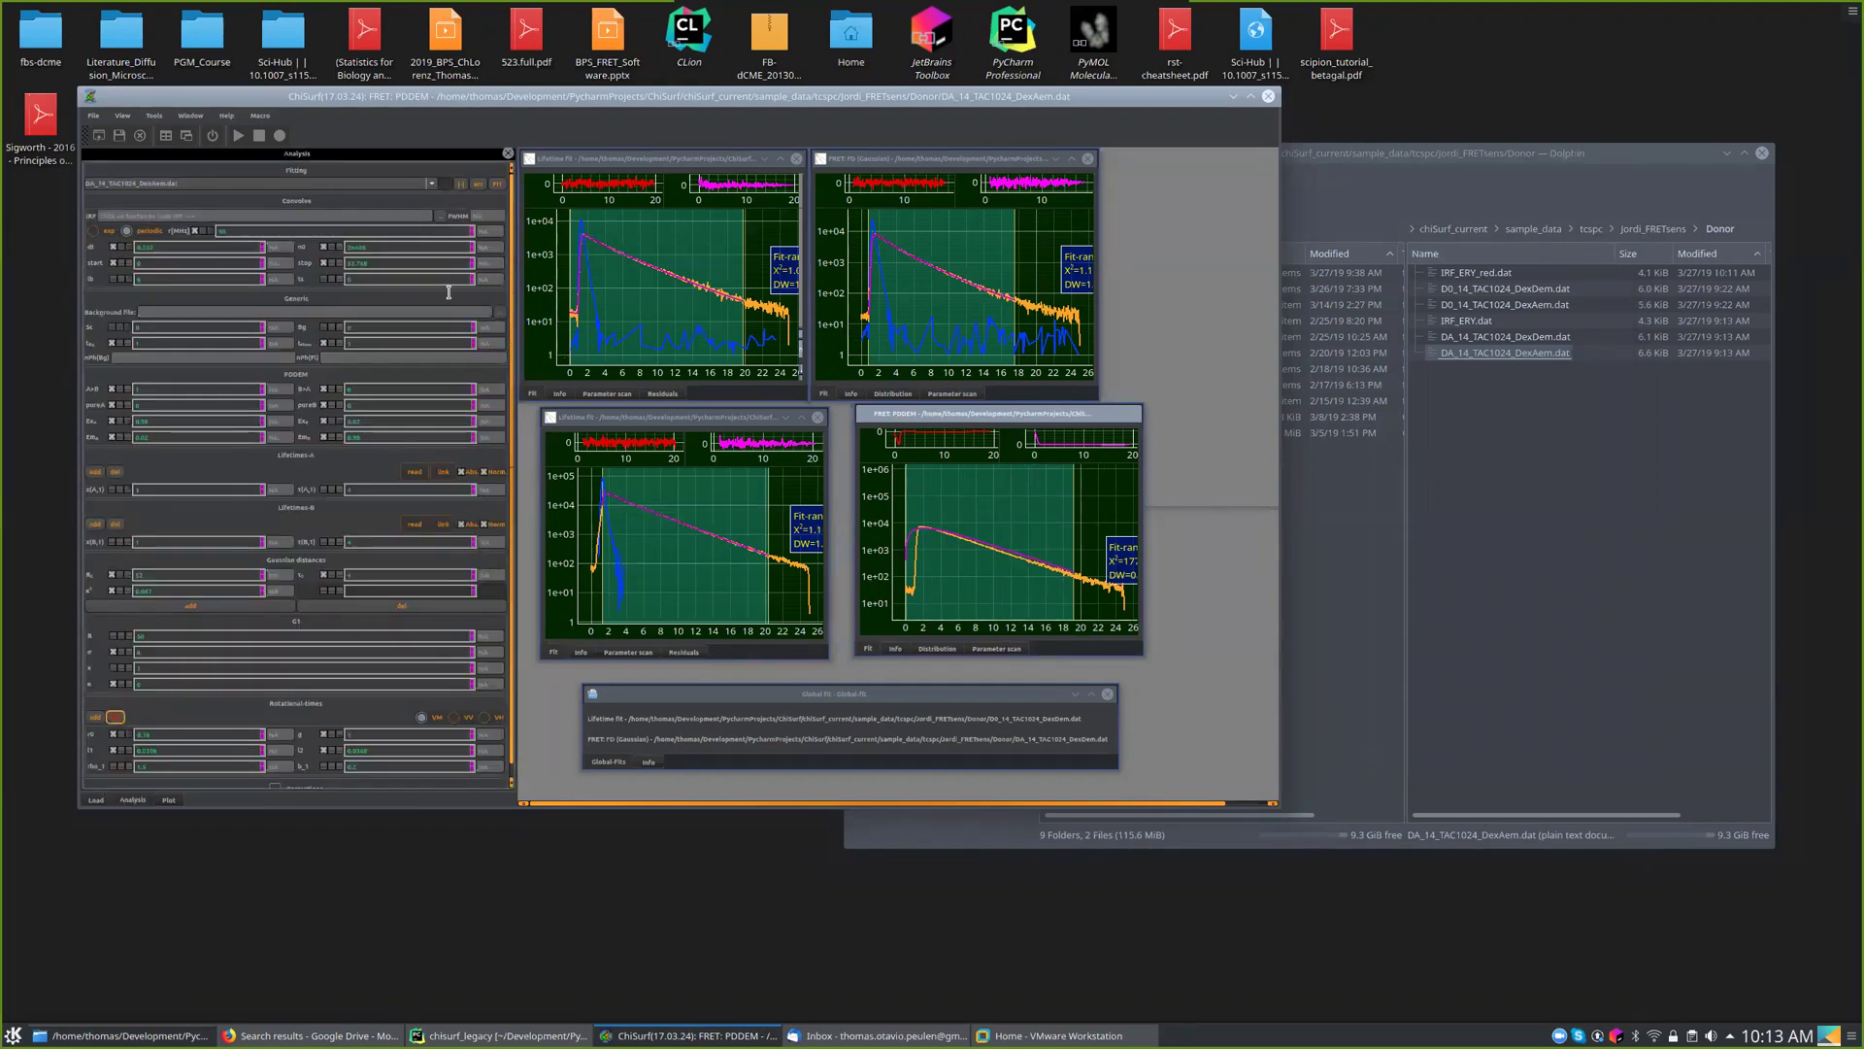
click(443, 217)
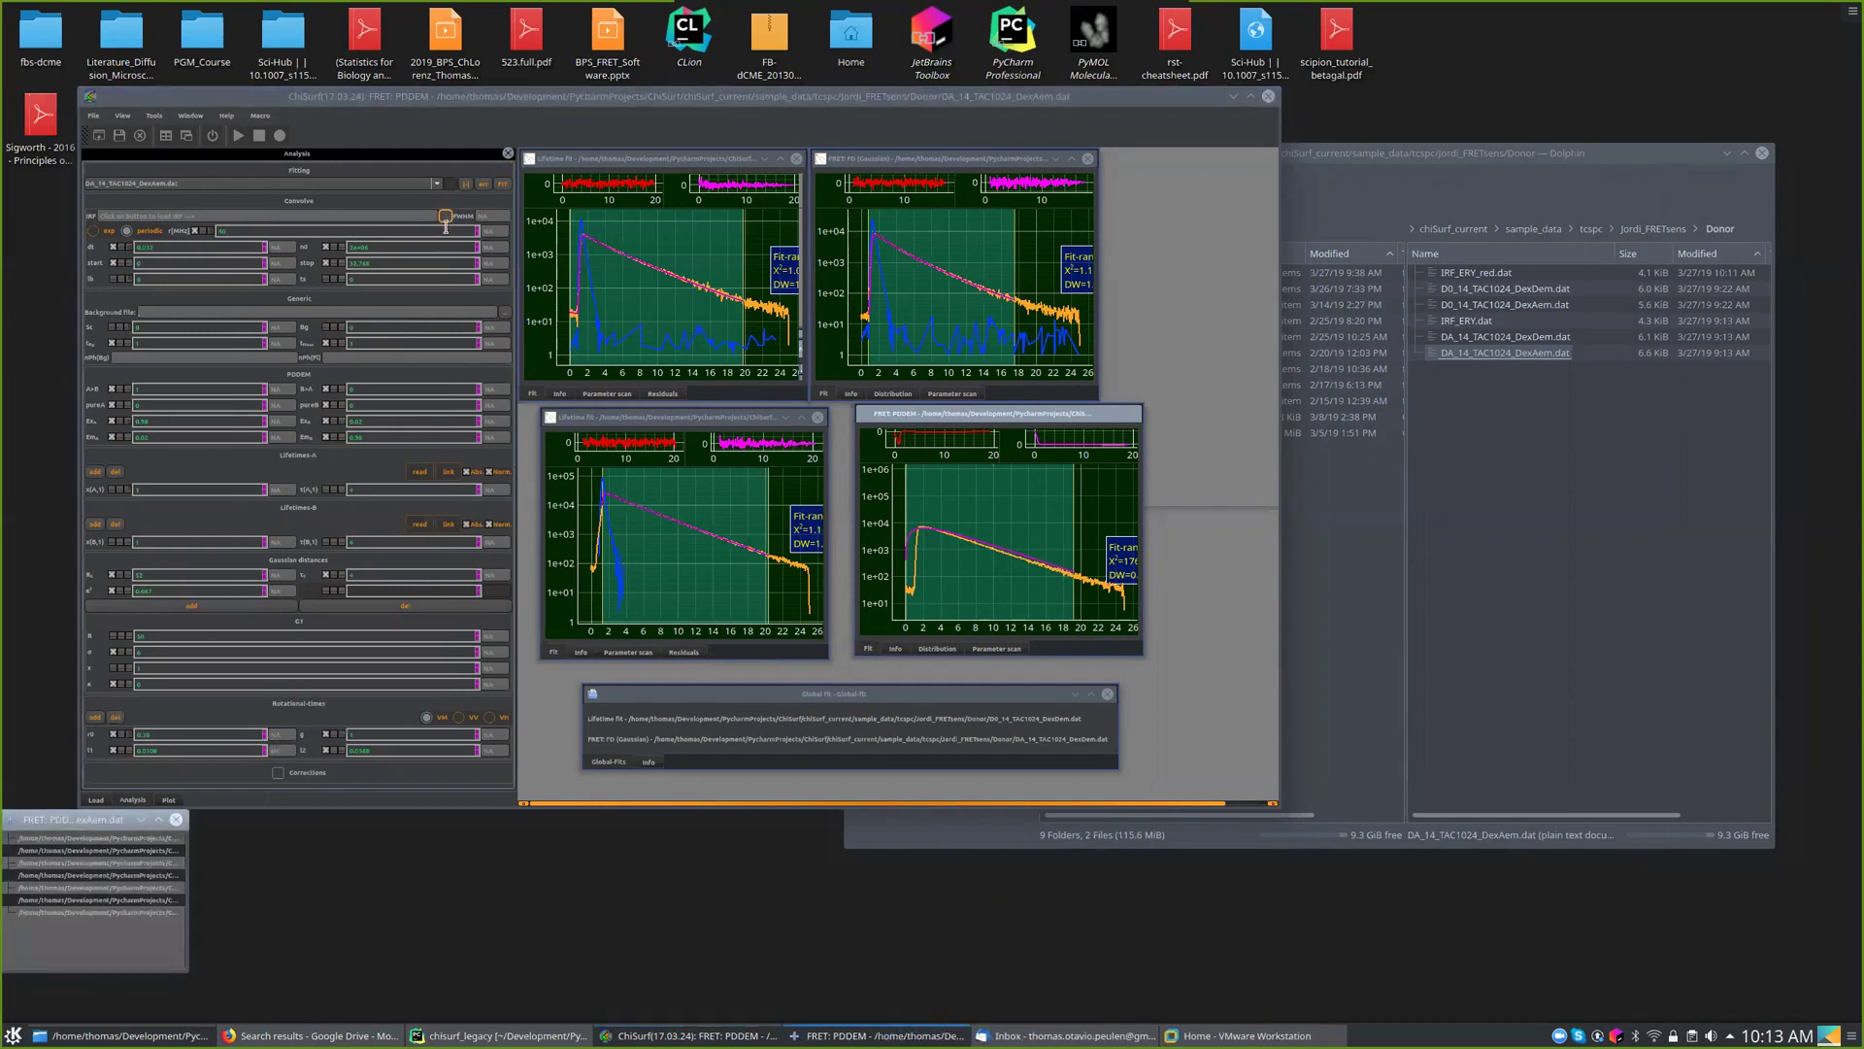
drag(94, 818, 516, 262)
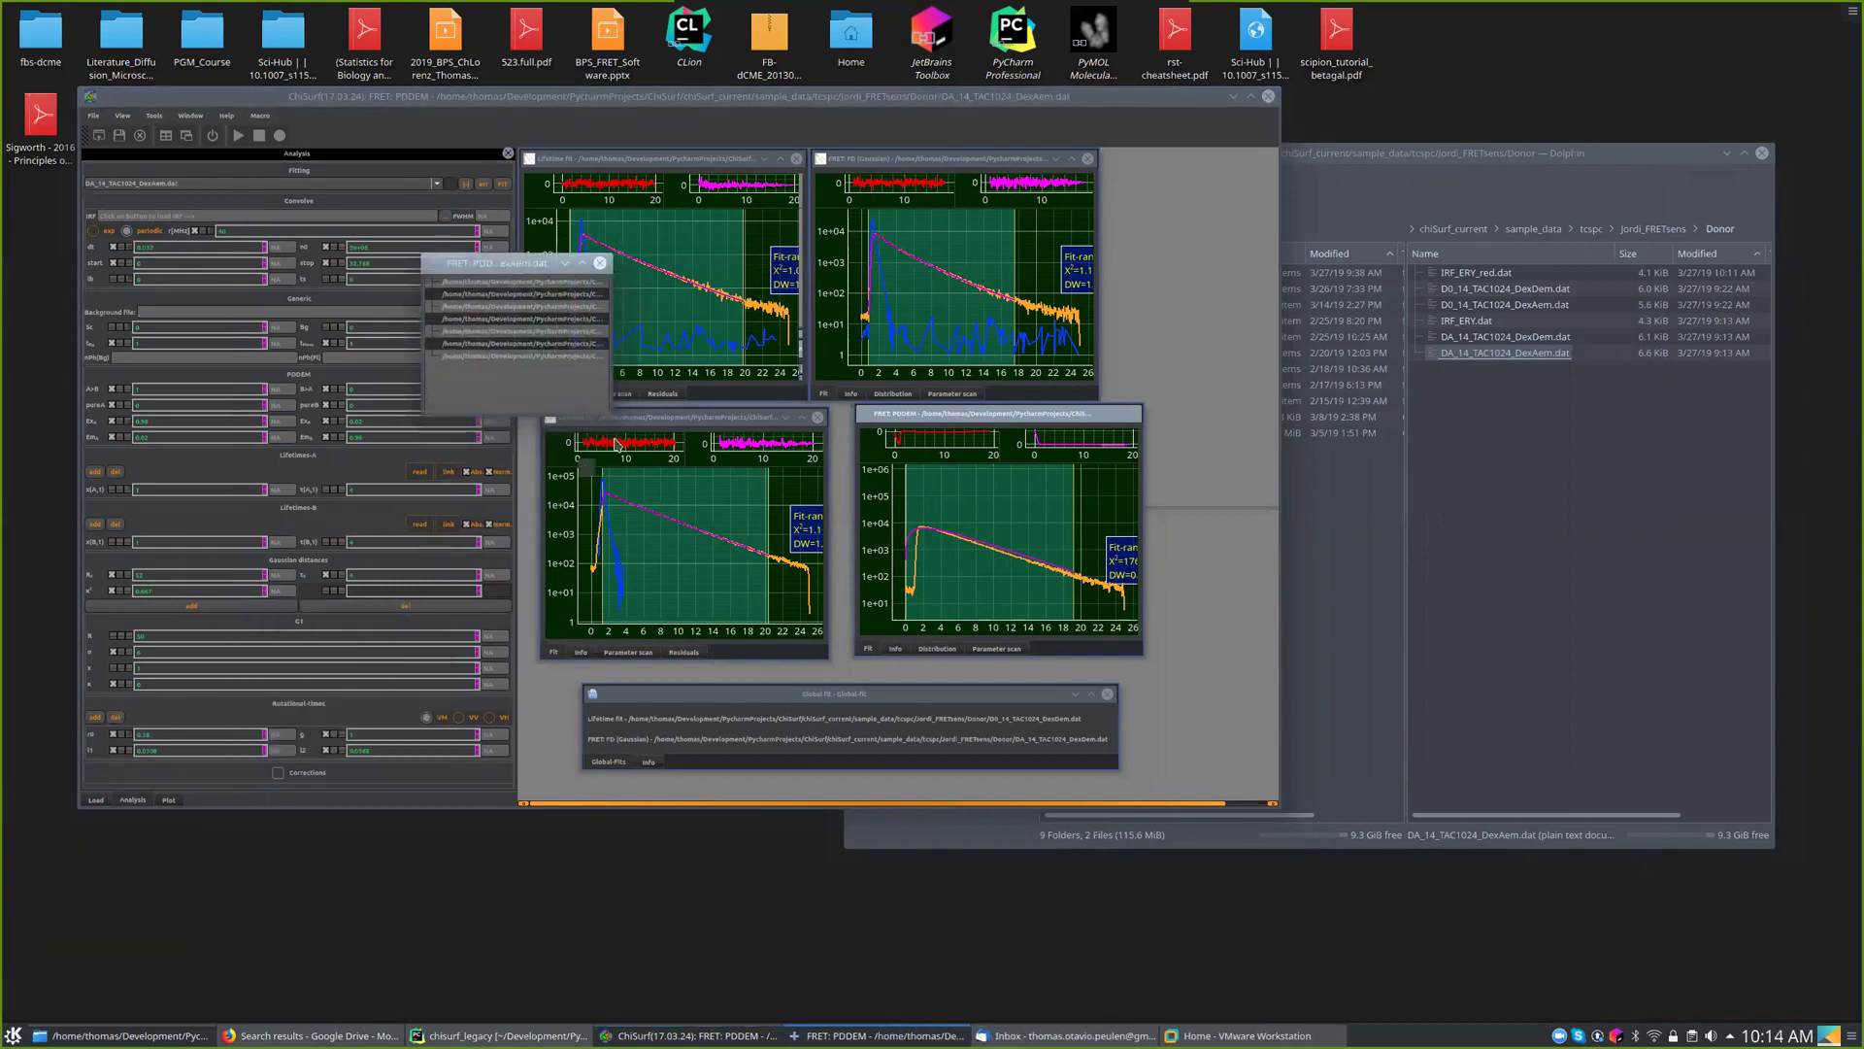
drag(608, 412, 1609, 618)
click(788, 344)
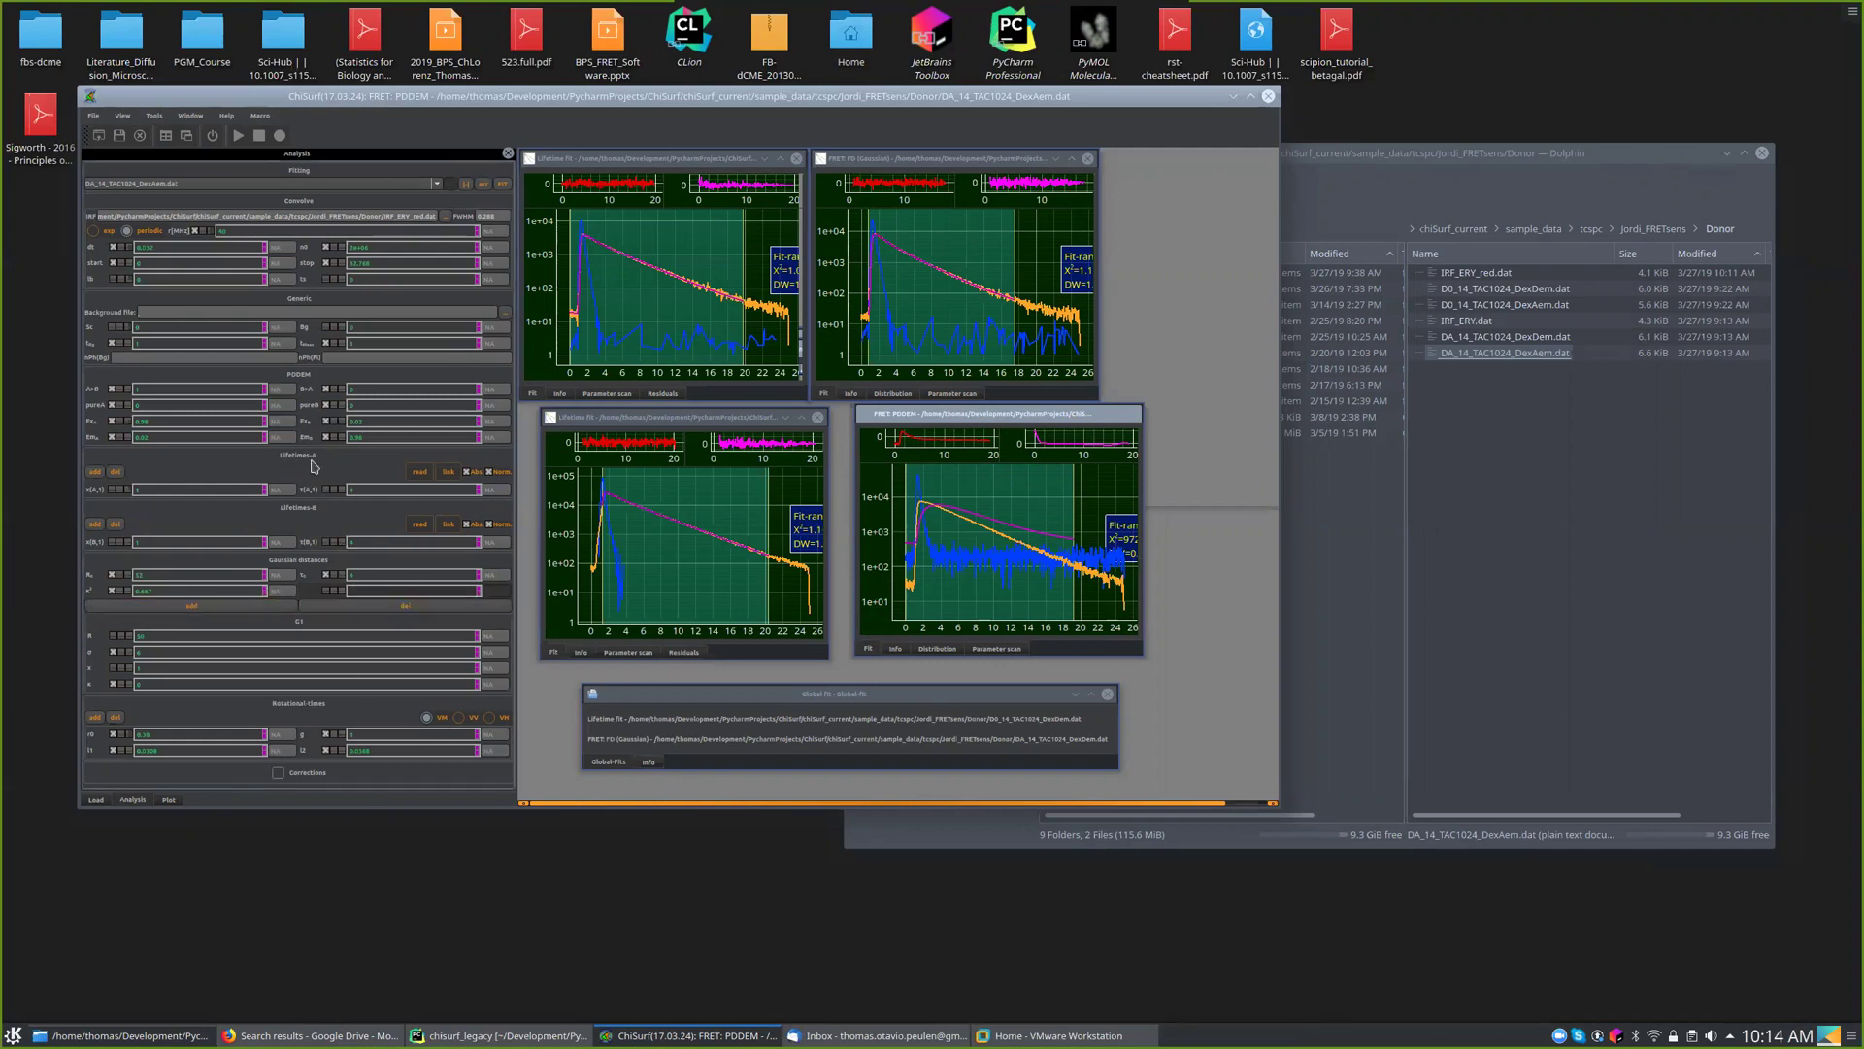
- Compare the energy transfer schemes (a) and (b) of PDDEM.pptx in Firefox with the A-to-B and B-to-A transfer parameters in ChiSurf
click(295, 1035)
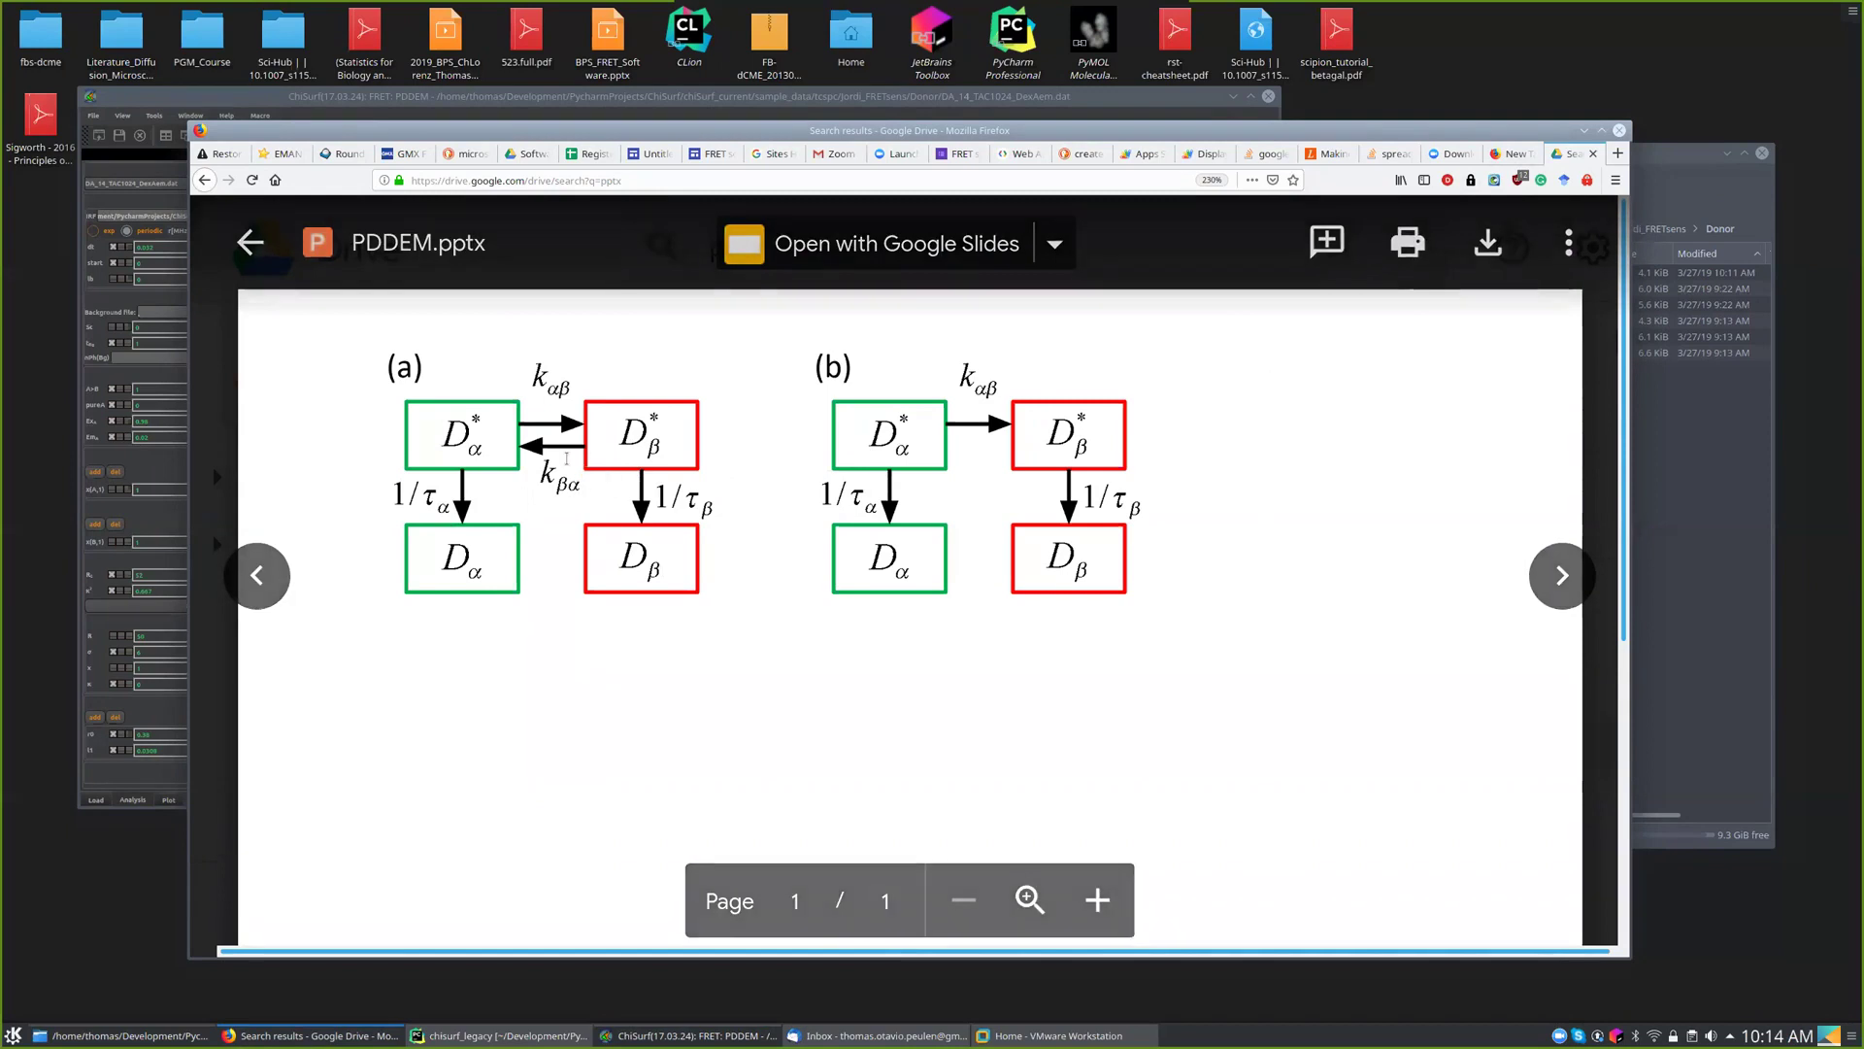
click(1585, 130)
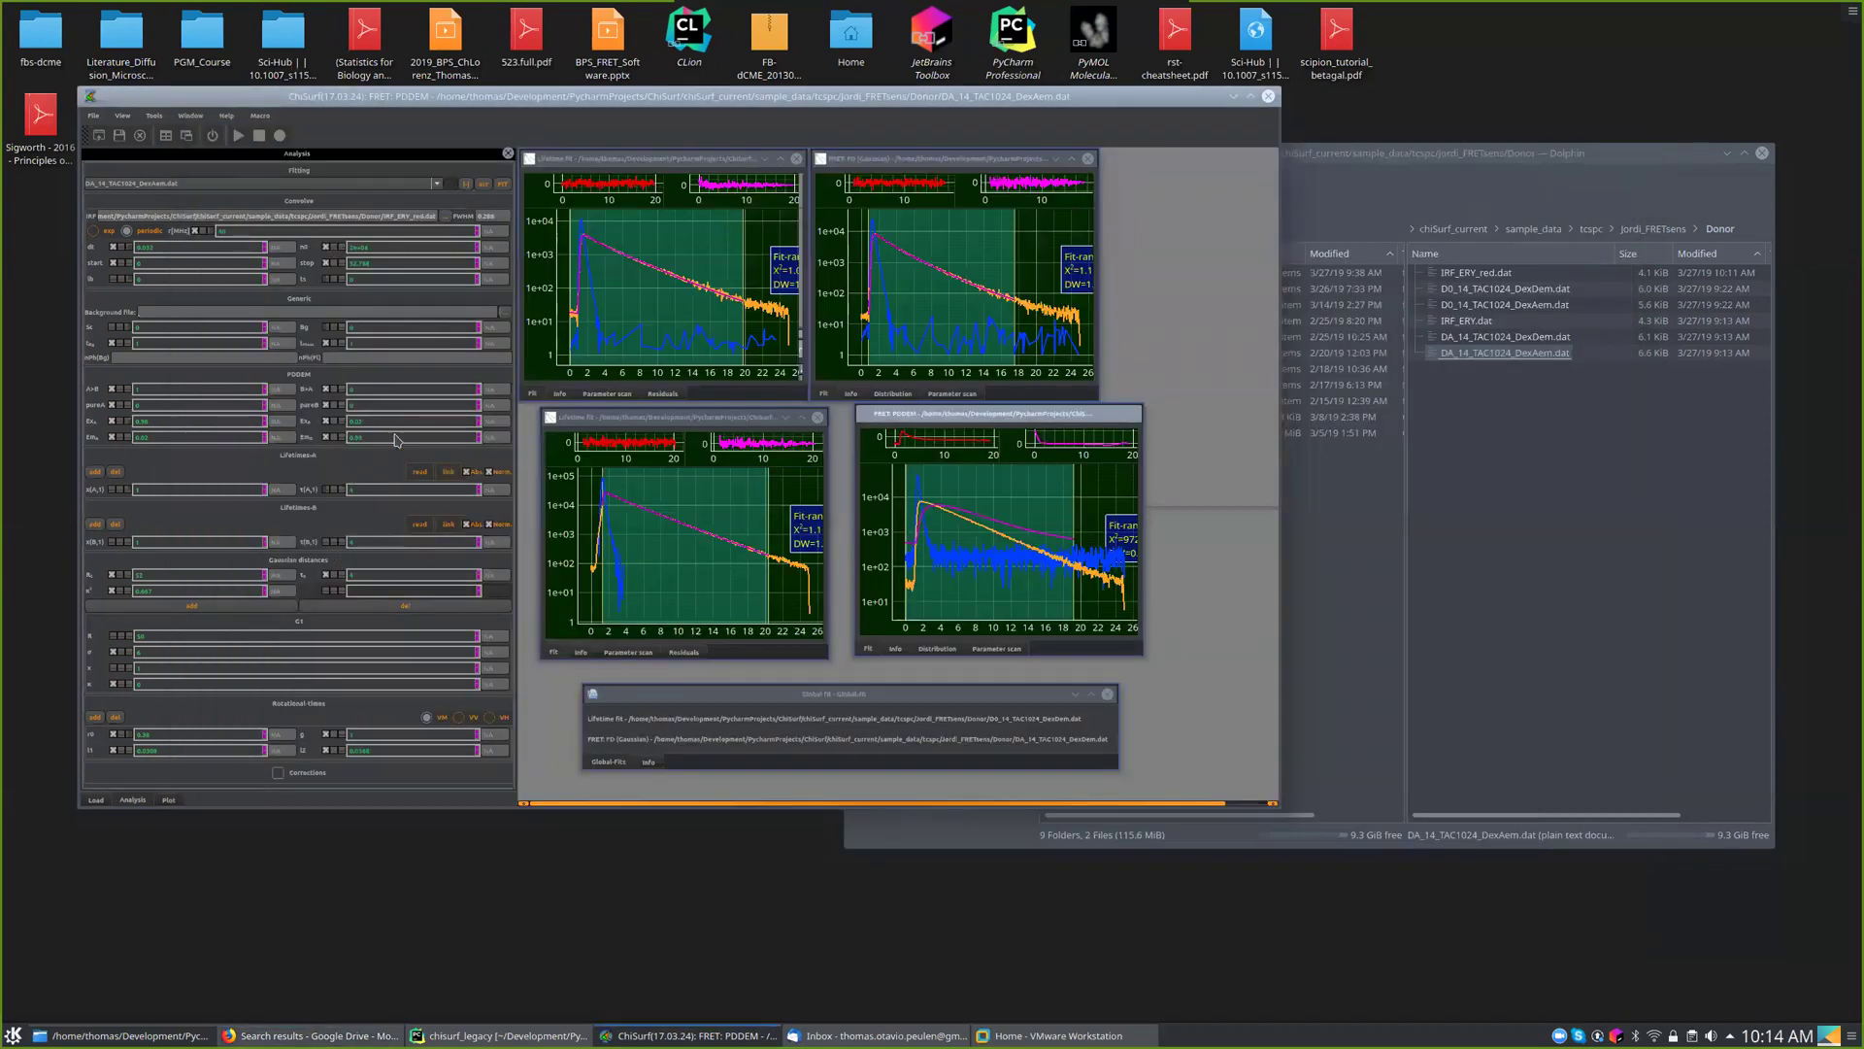
click(154, 387)
click(387, 388)
double_click(387, 389)
click(174, 386)
click(404, 390)
click(379, 1027)
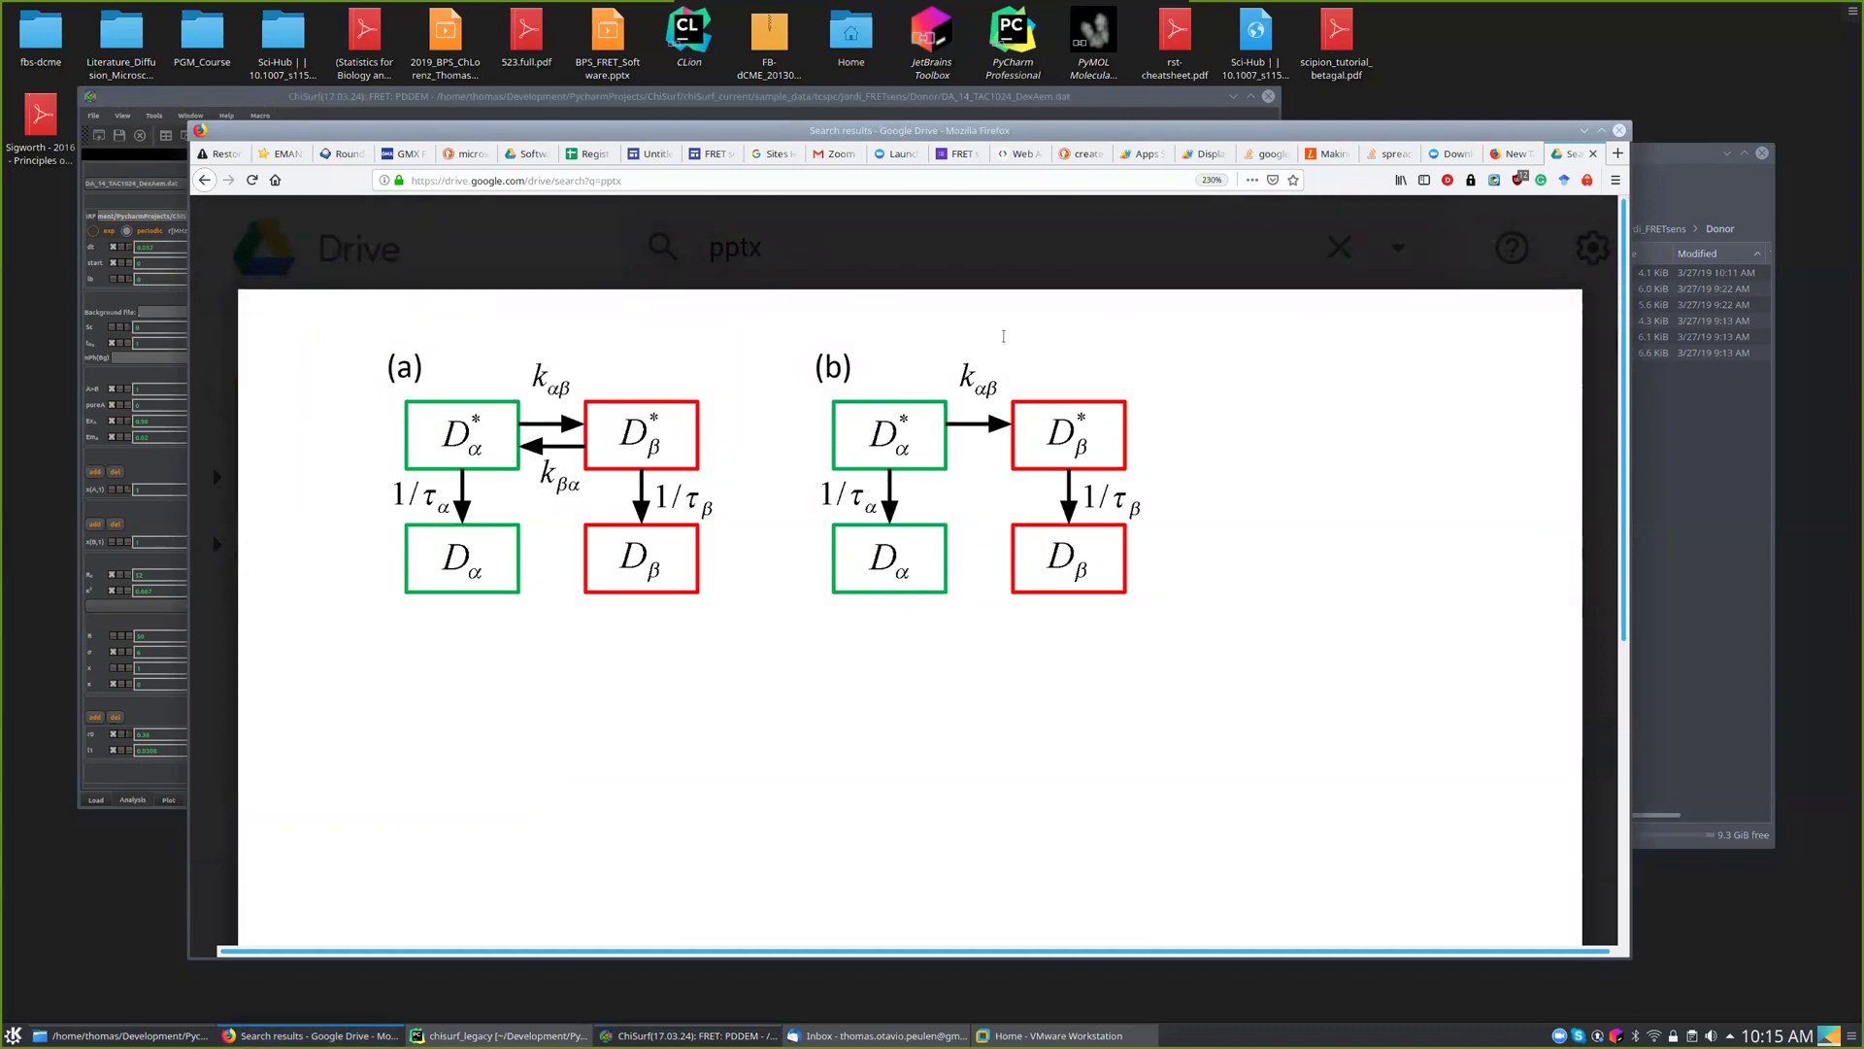
click(1584, 130)
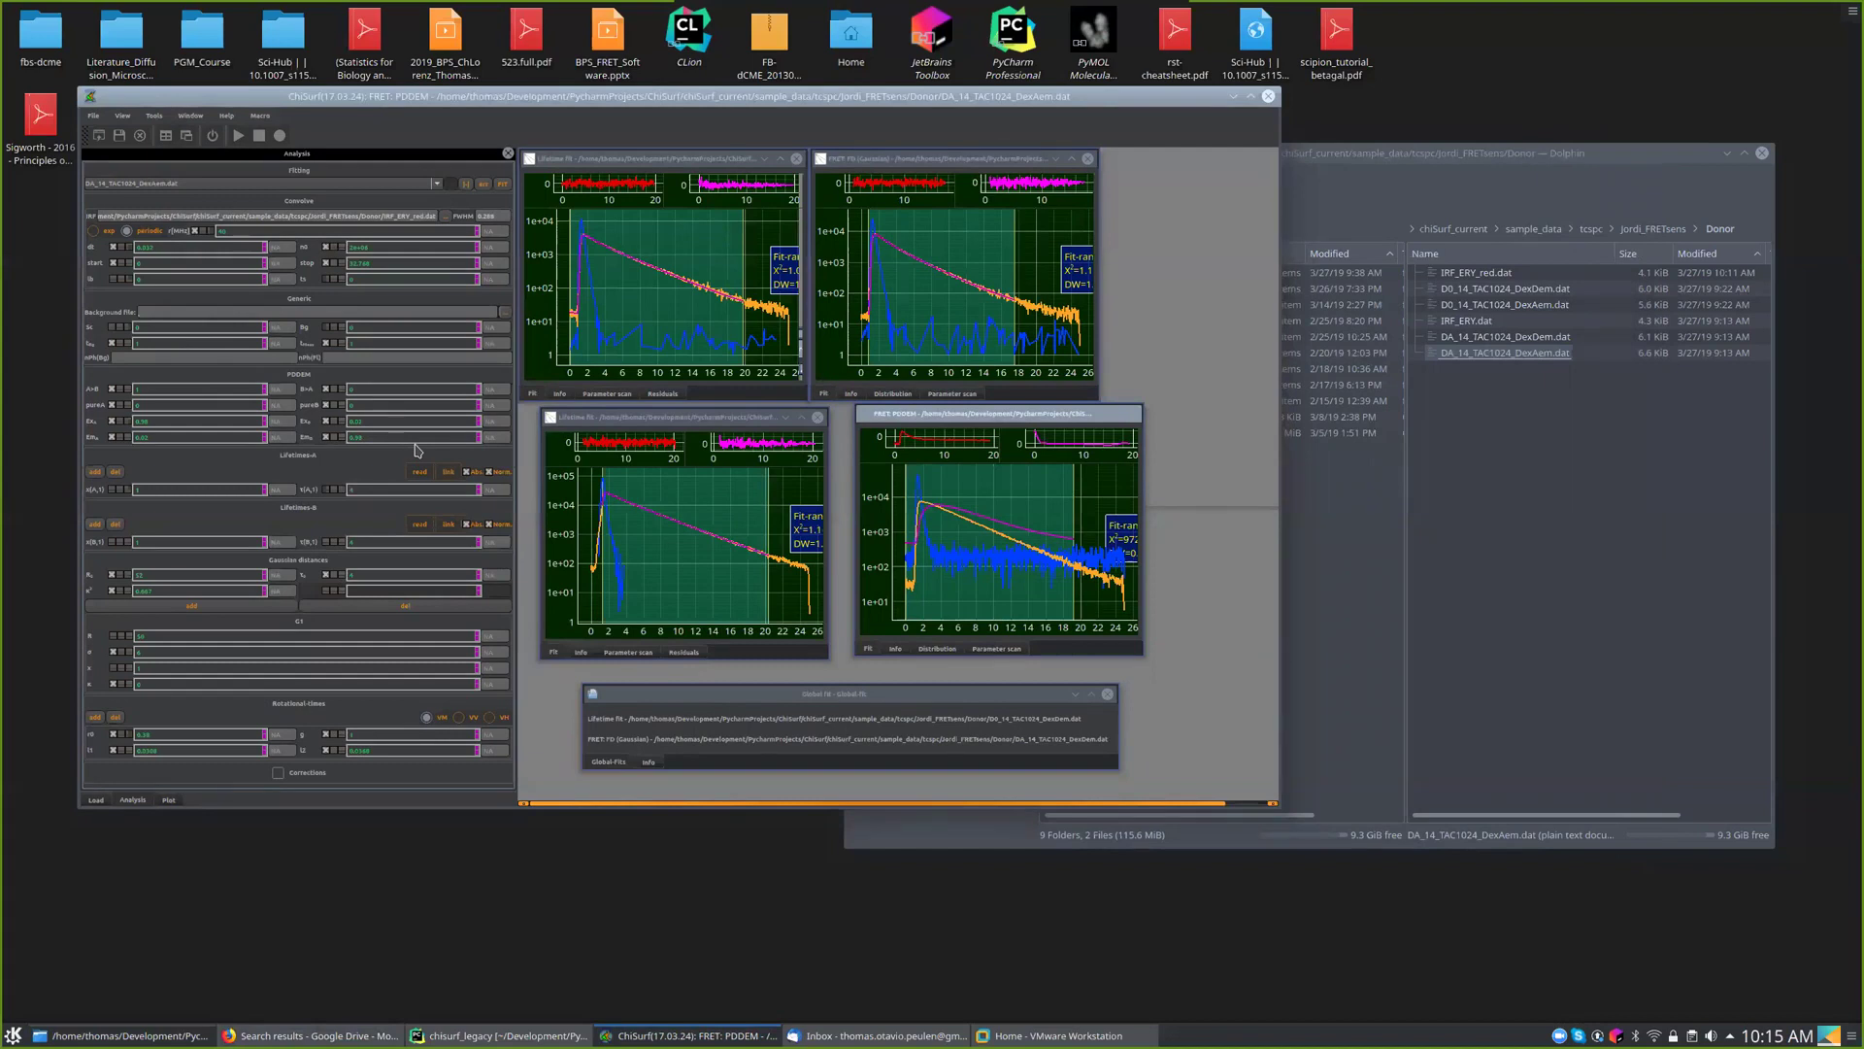
- Add a second component to both Lifetimes-A and Lifetimes-B, and link the two Lifetimes-A amplitudes to those of the donor lifetime fit
click(95, 473)
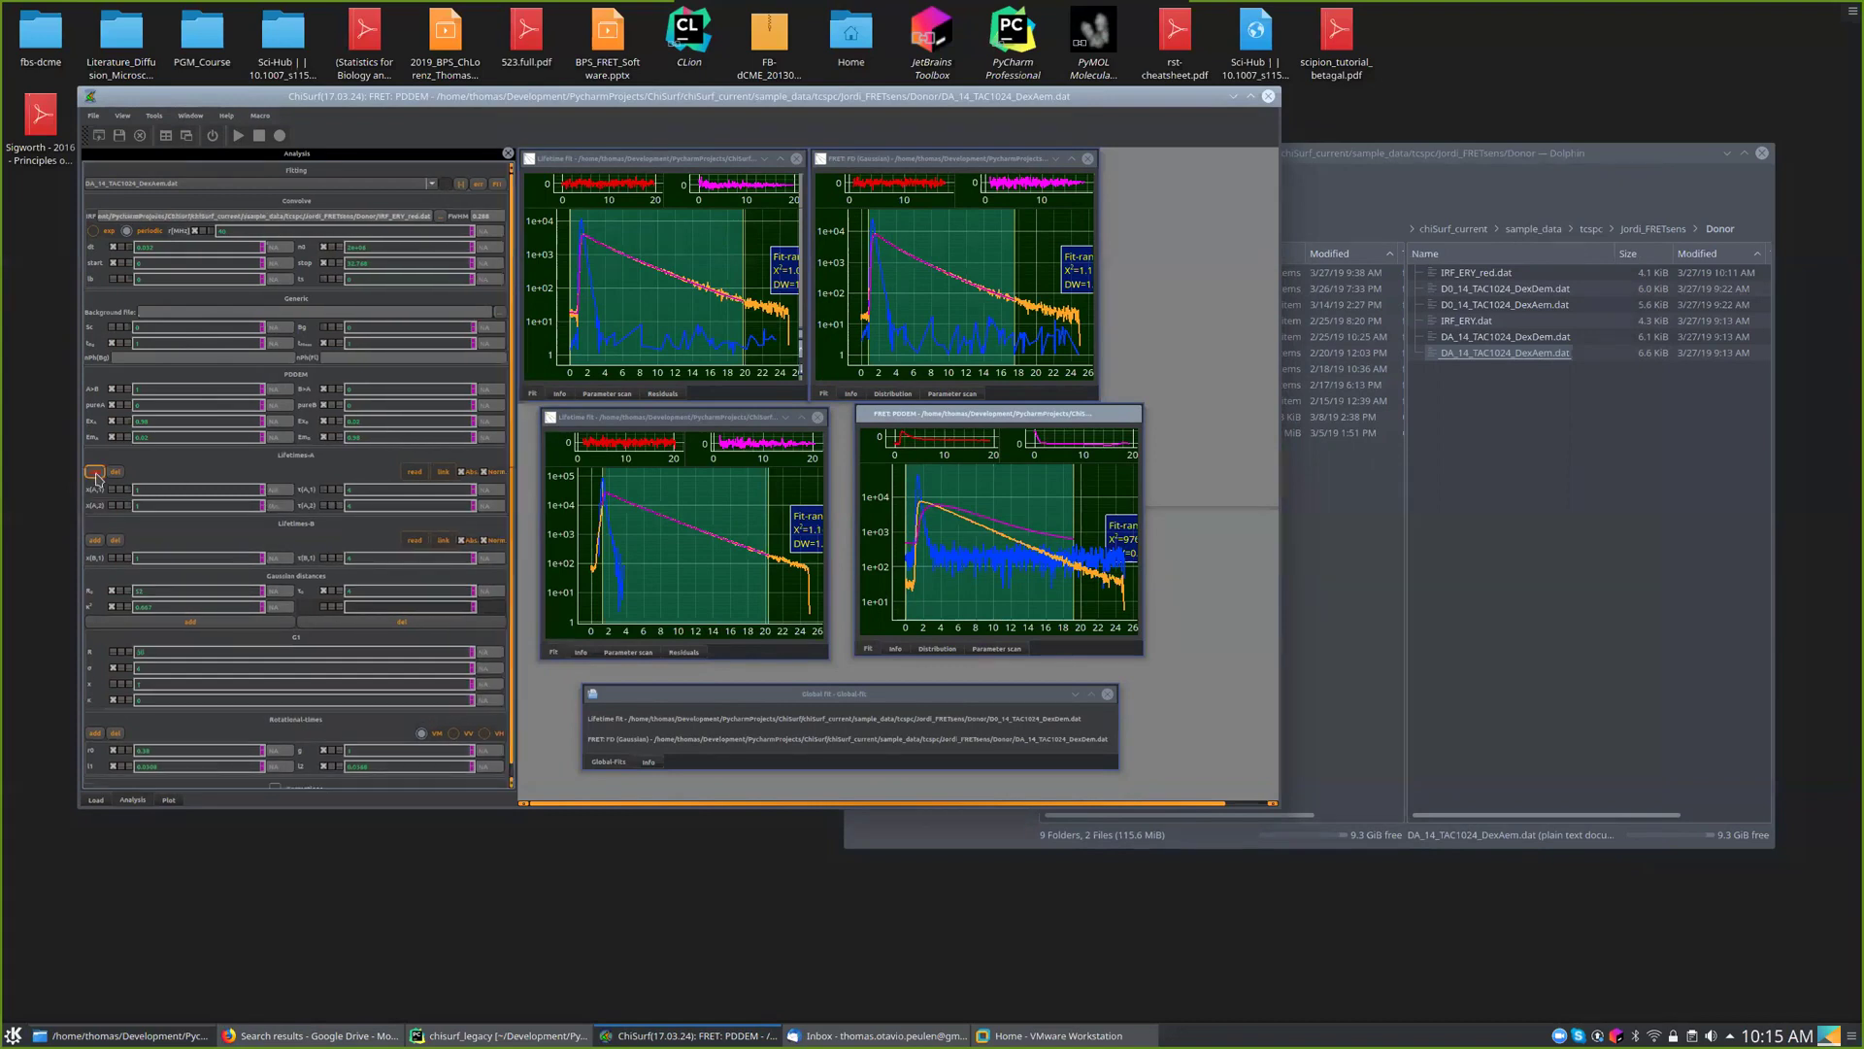
click(95, 540)
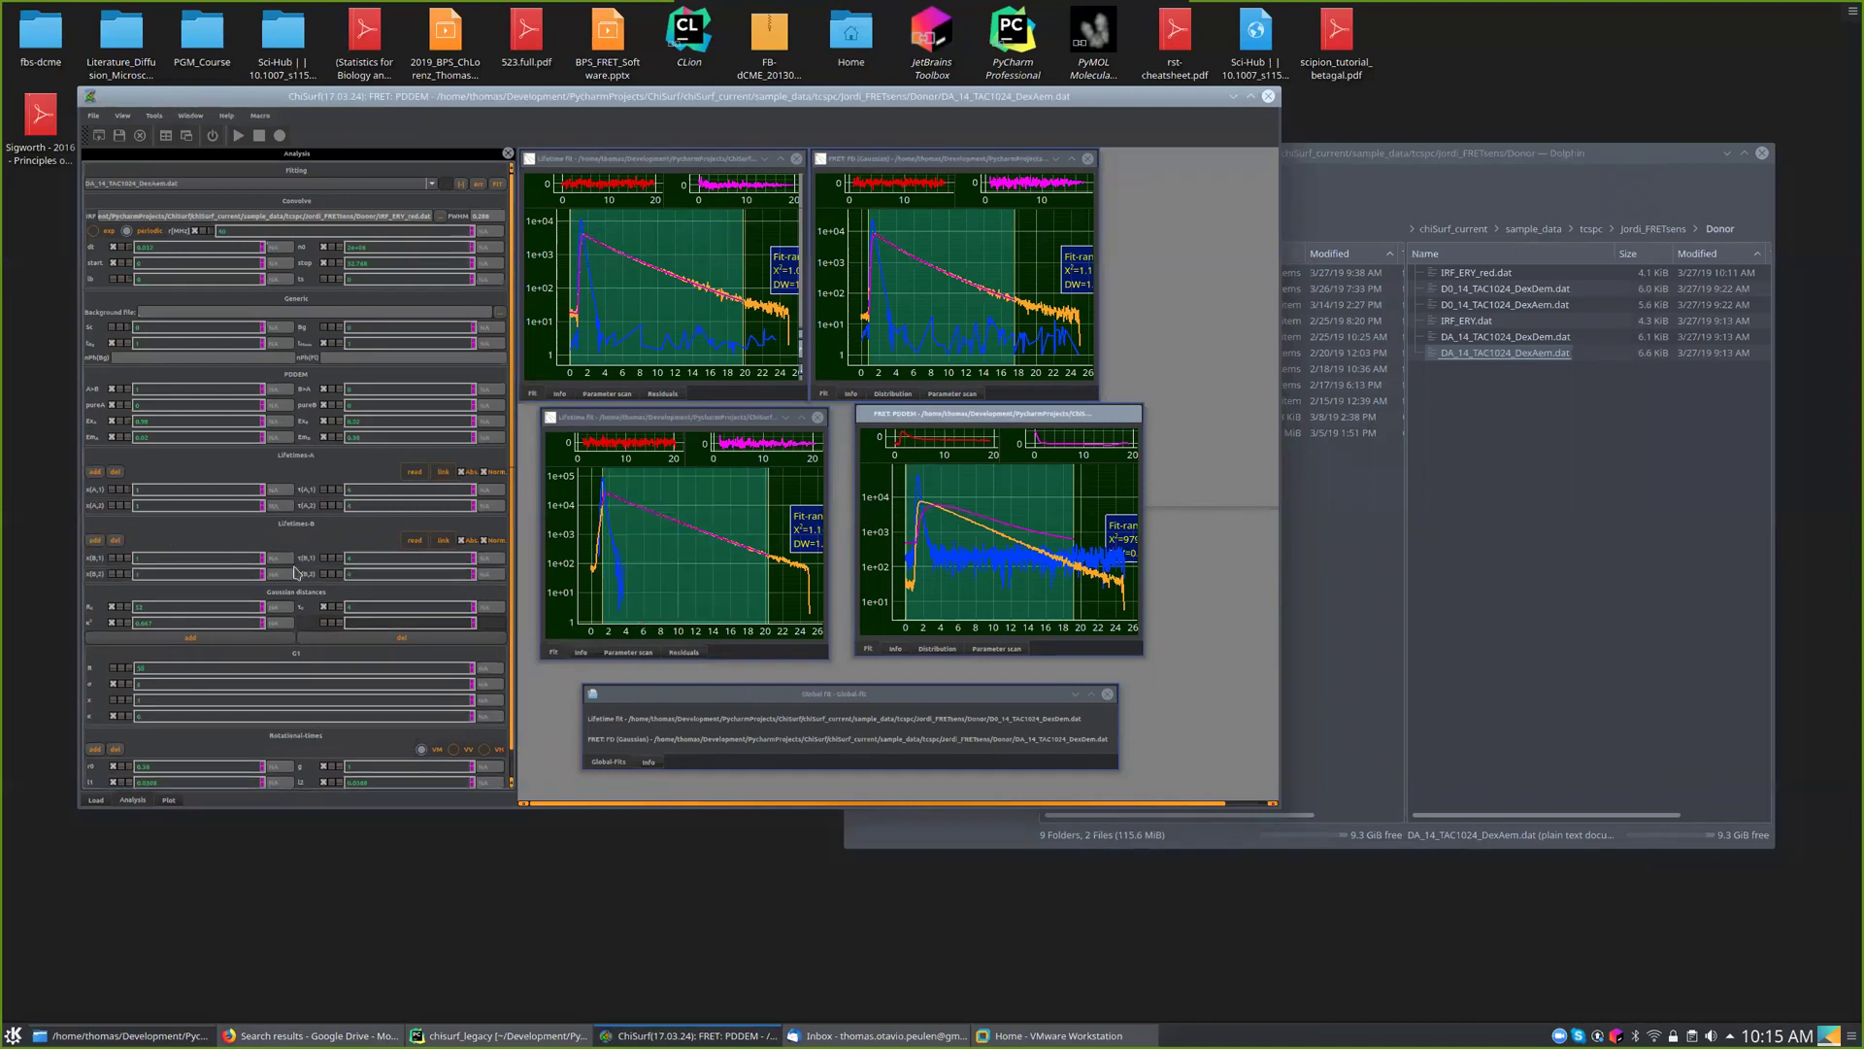
click(123, 495)
mouse_move(666, 499)
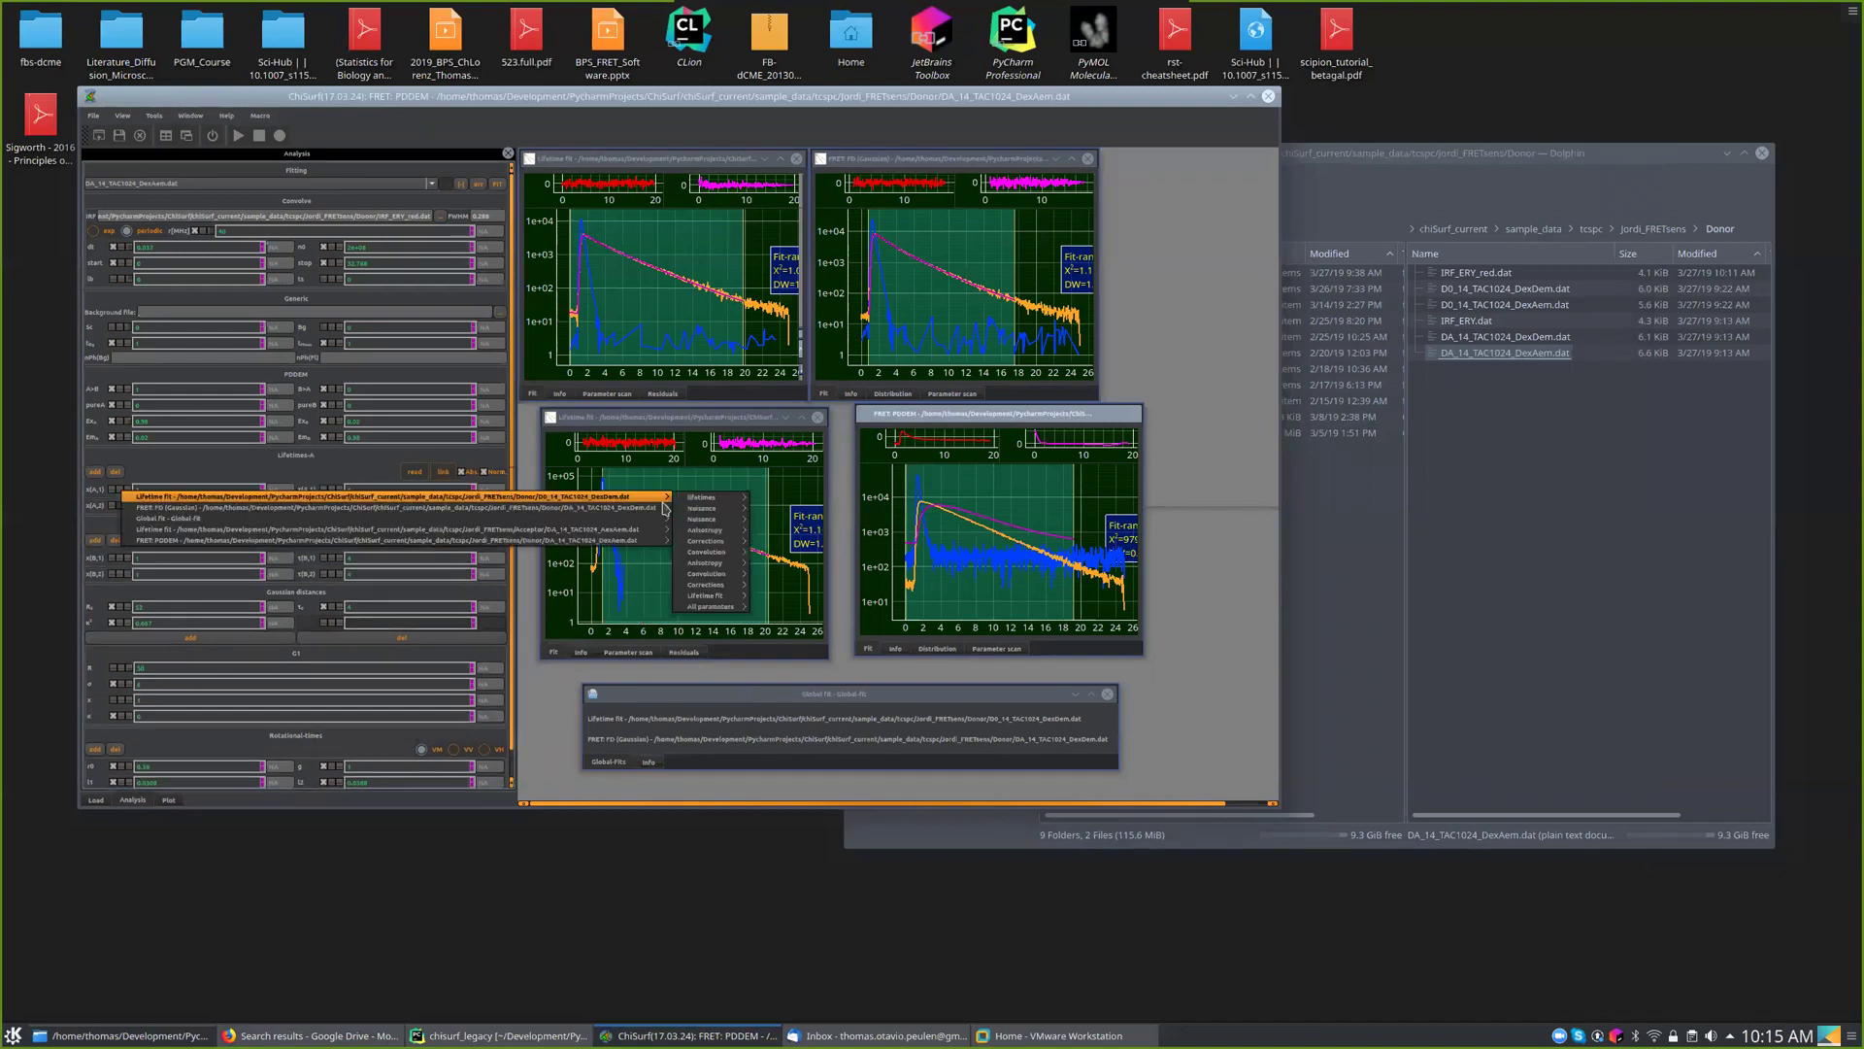
click(770, 523)
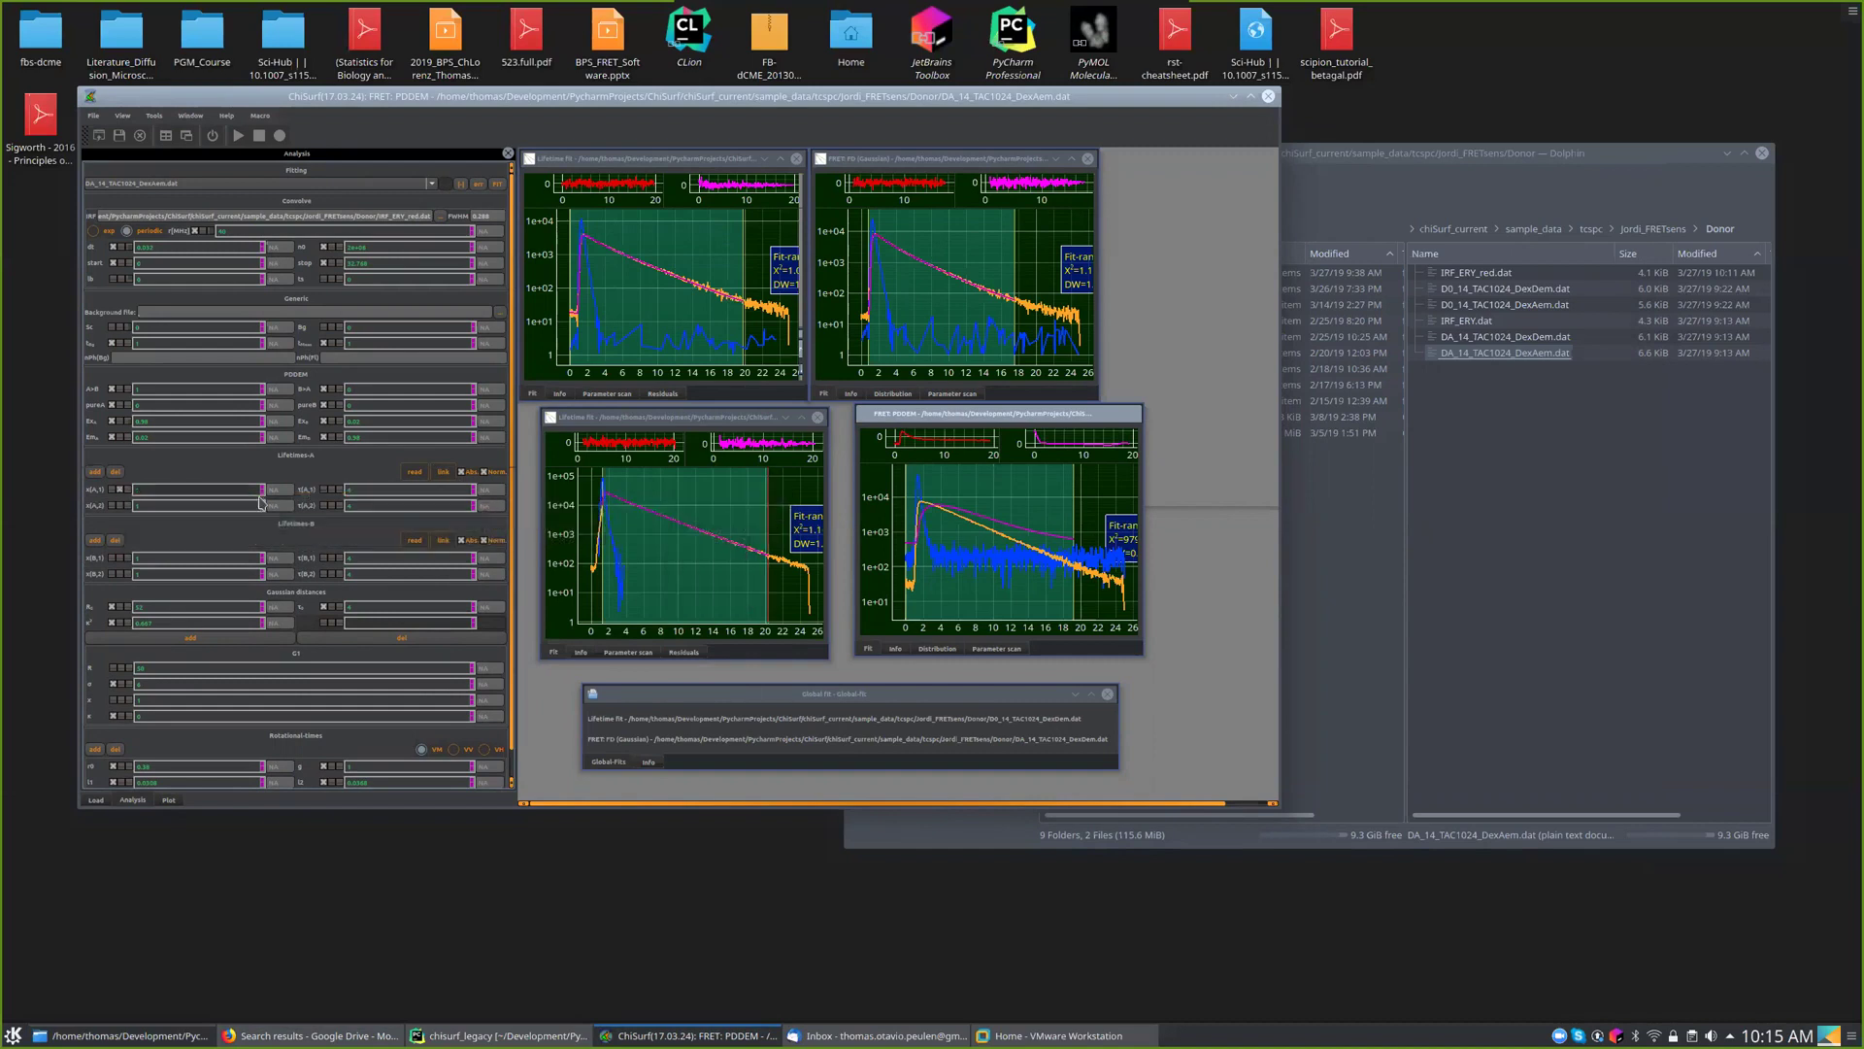
click(123, 505)
mouse_move(660, 512)
mouse_move(725, 517)
click(772, 534)
- Link the lifetimes of both Lifetimes-A components to the corresponding lifetimes of the donor lifetime fit
click(335, 491)
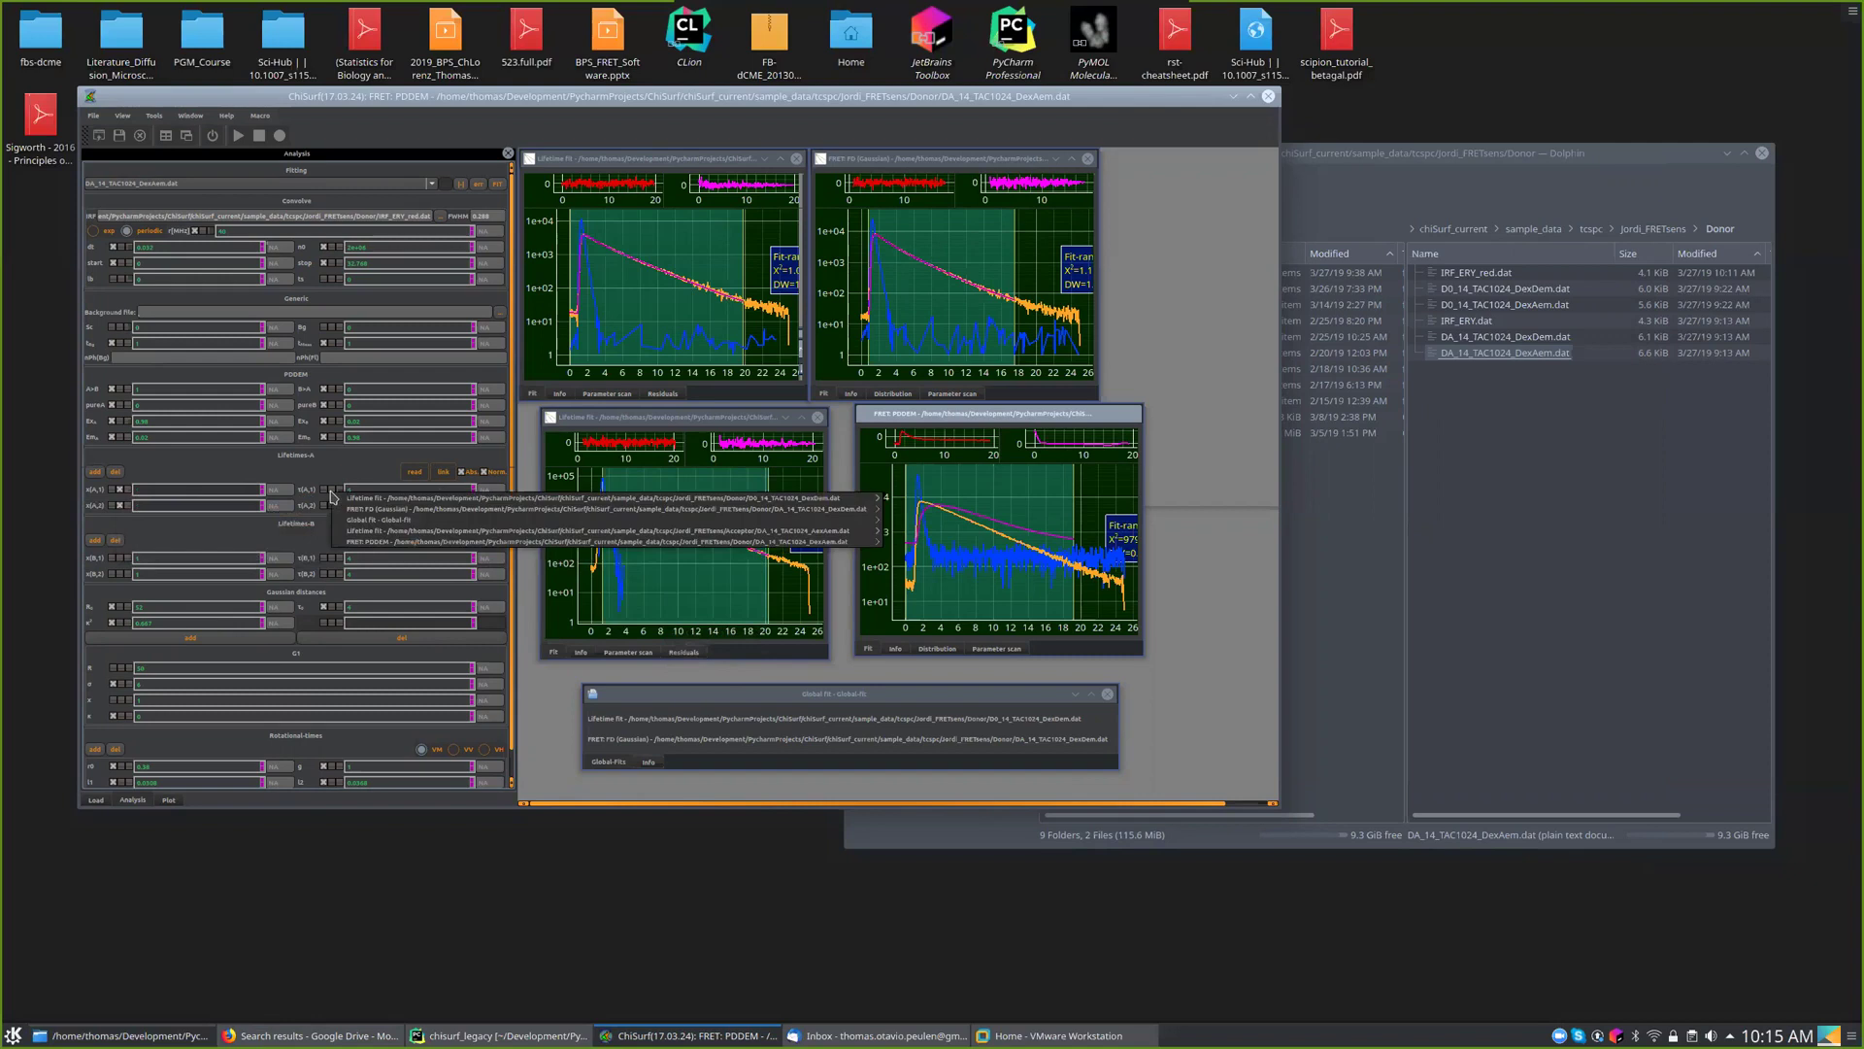
mouse_move(864, 500)
click(980, 500)
click(333, 506)
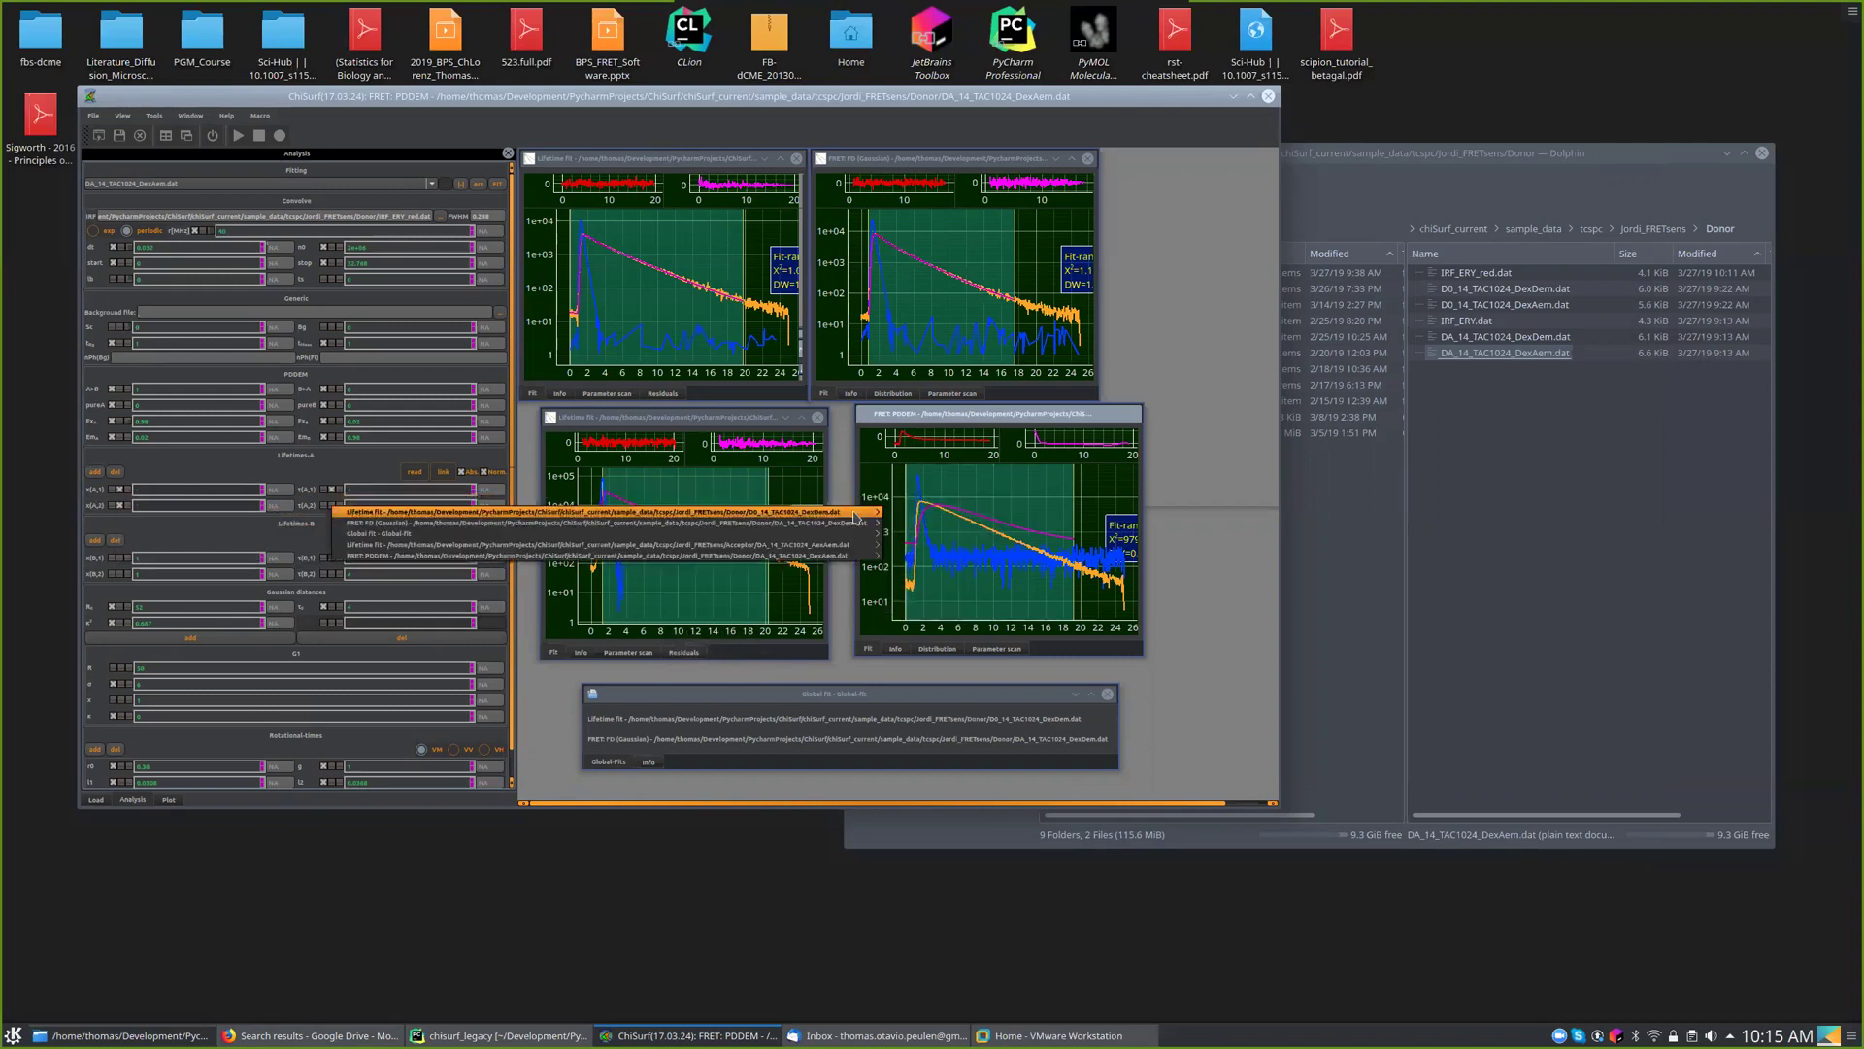
mouse_move(865, 512)
click(978, 527)
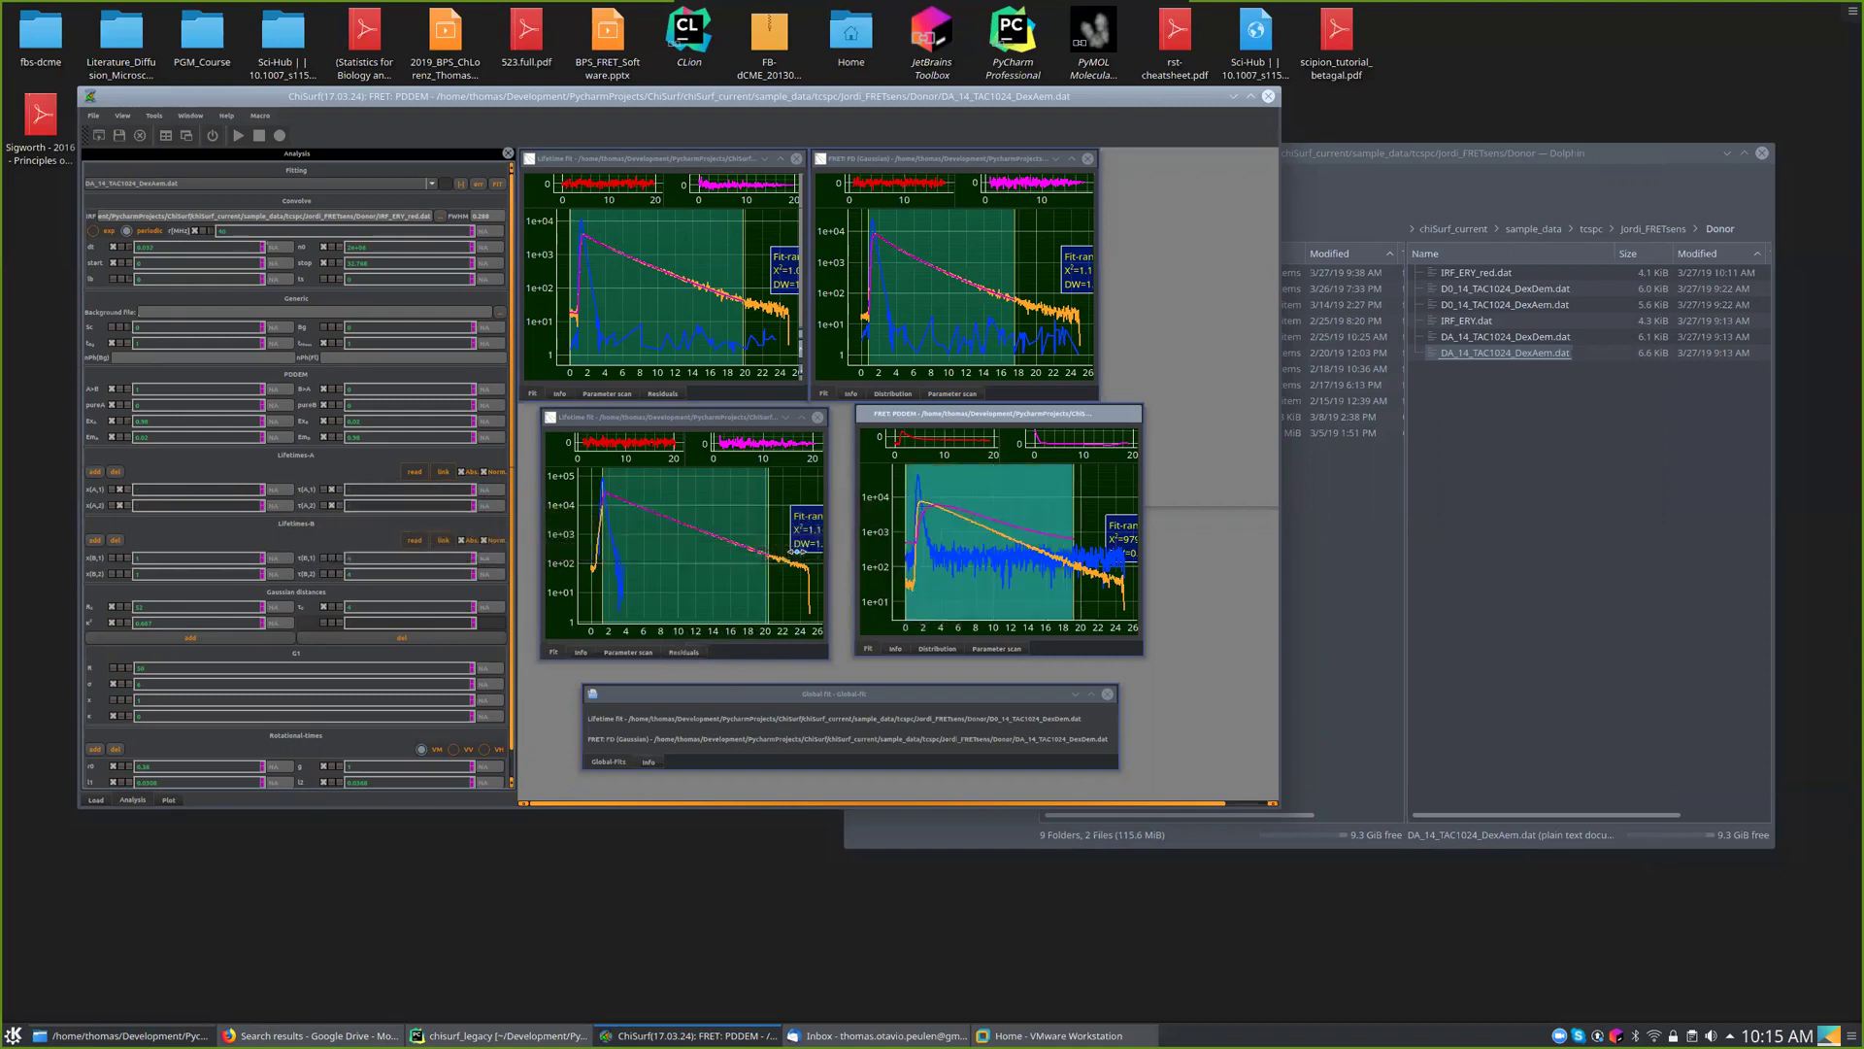
- Link the amplitudes of the first two Lifetimes-B components to the amplitudes of the acceptor lifetime fit
click(119, 562)
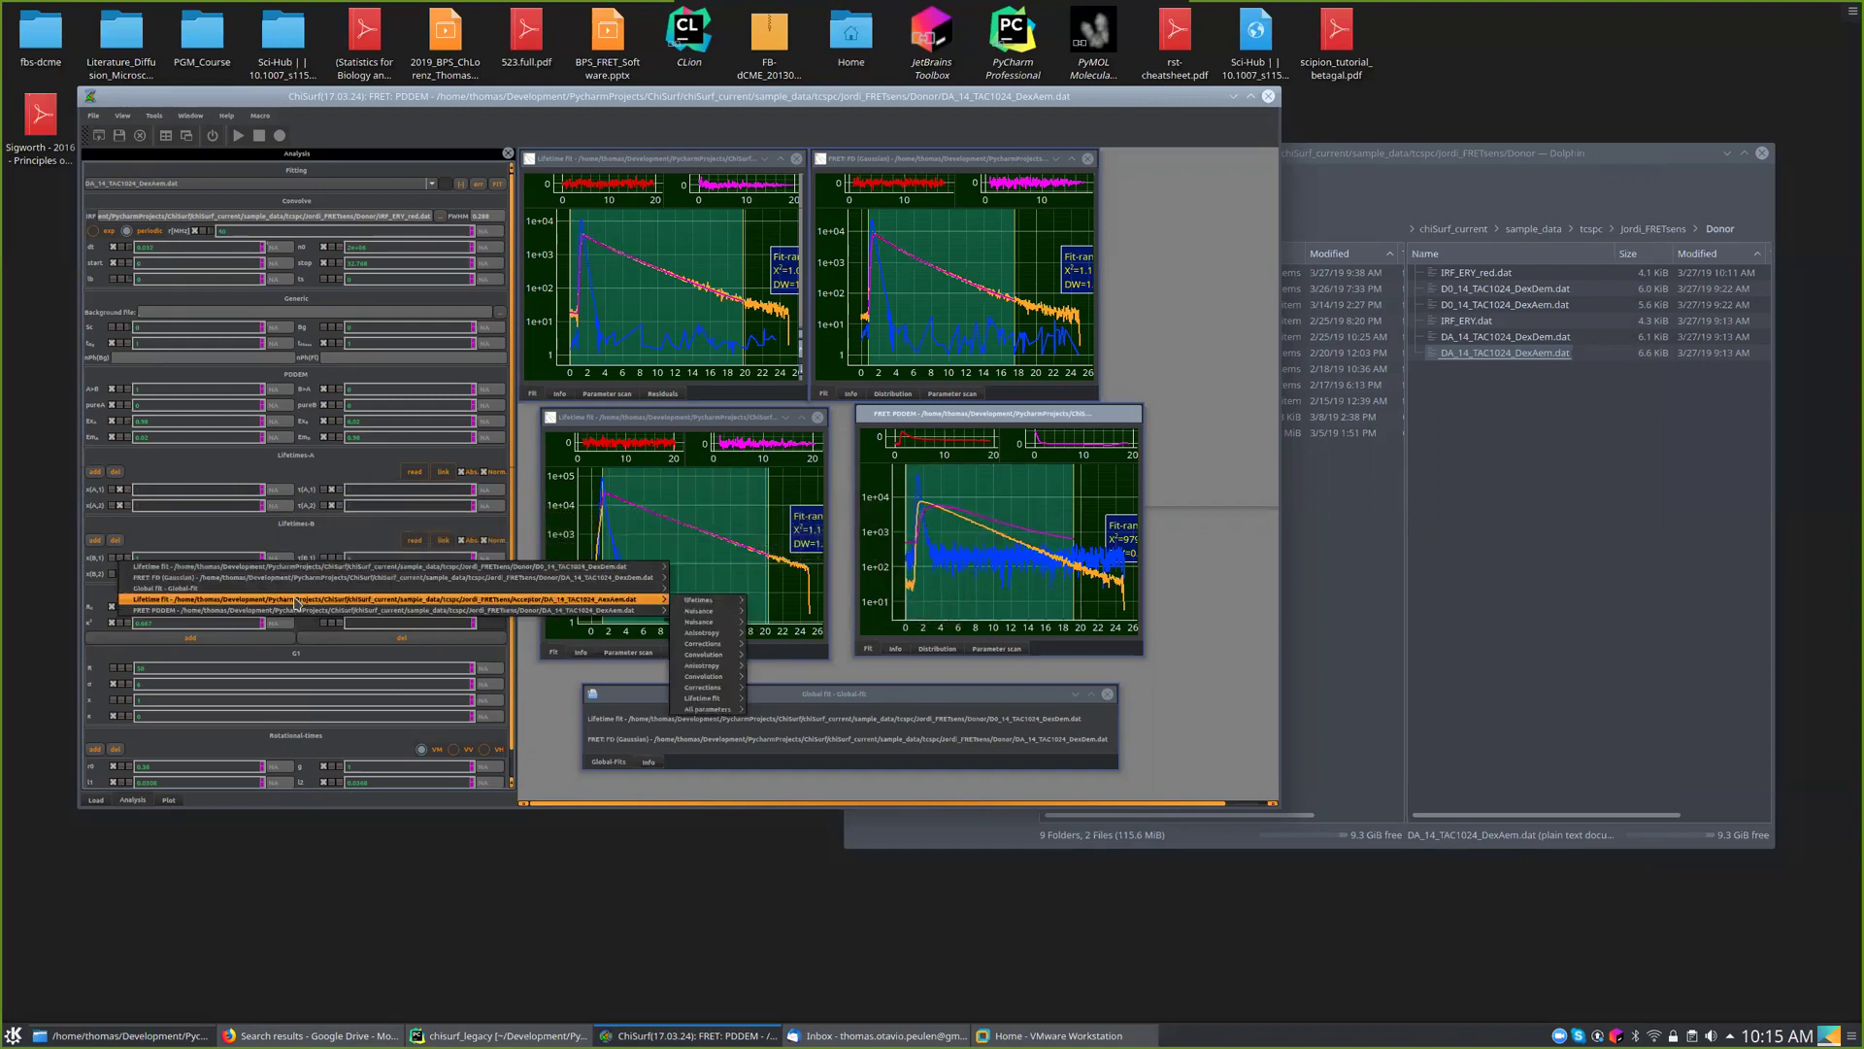
mouse_move(670, 599)
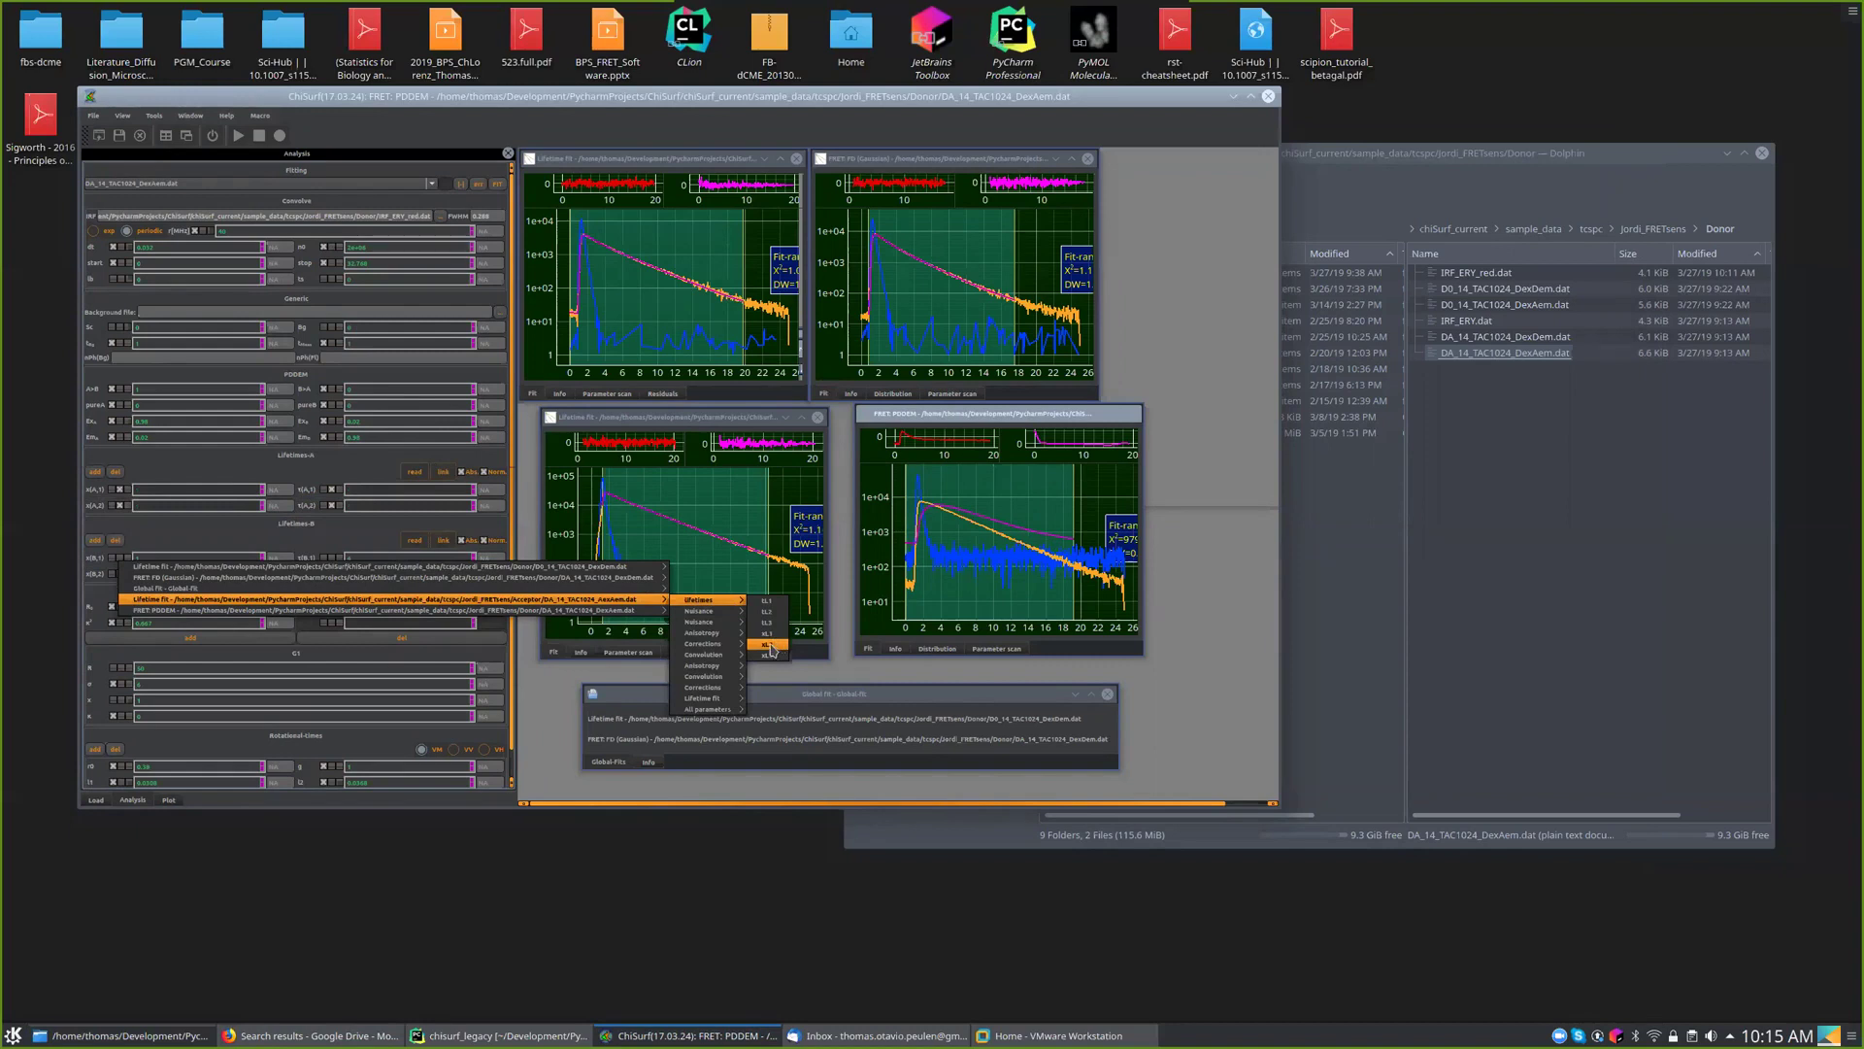
click(772, 649)
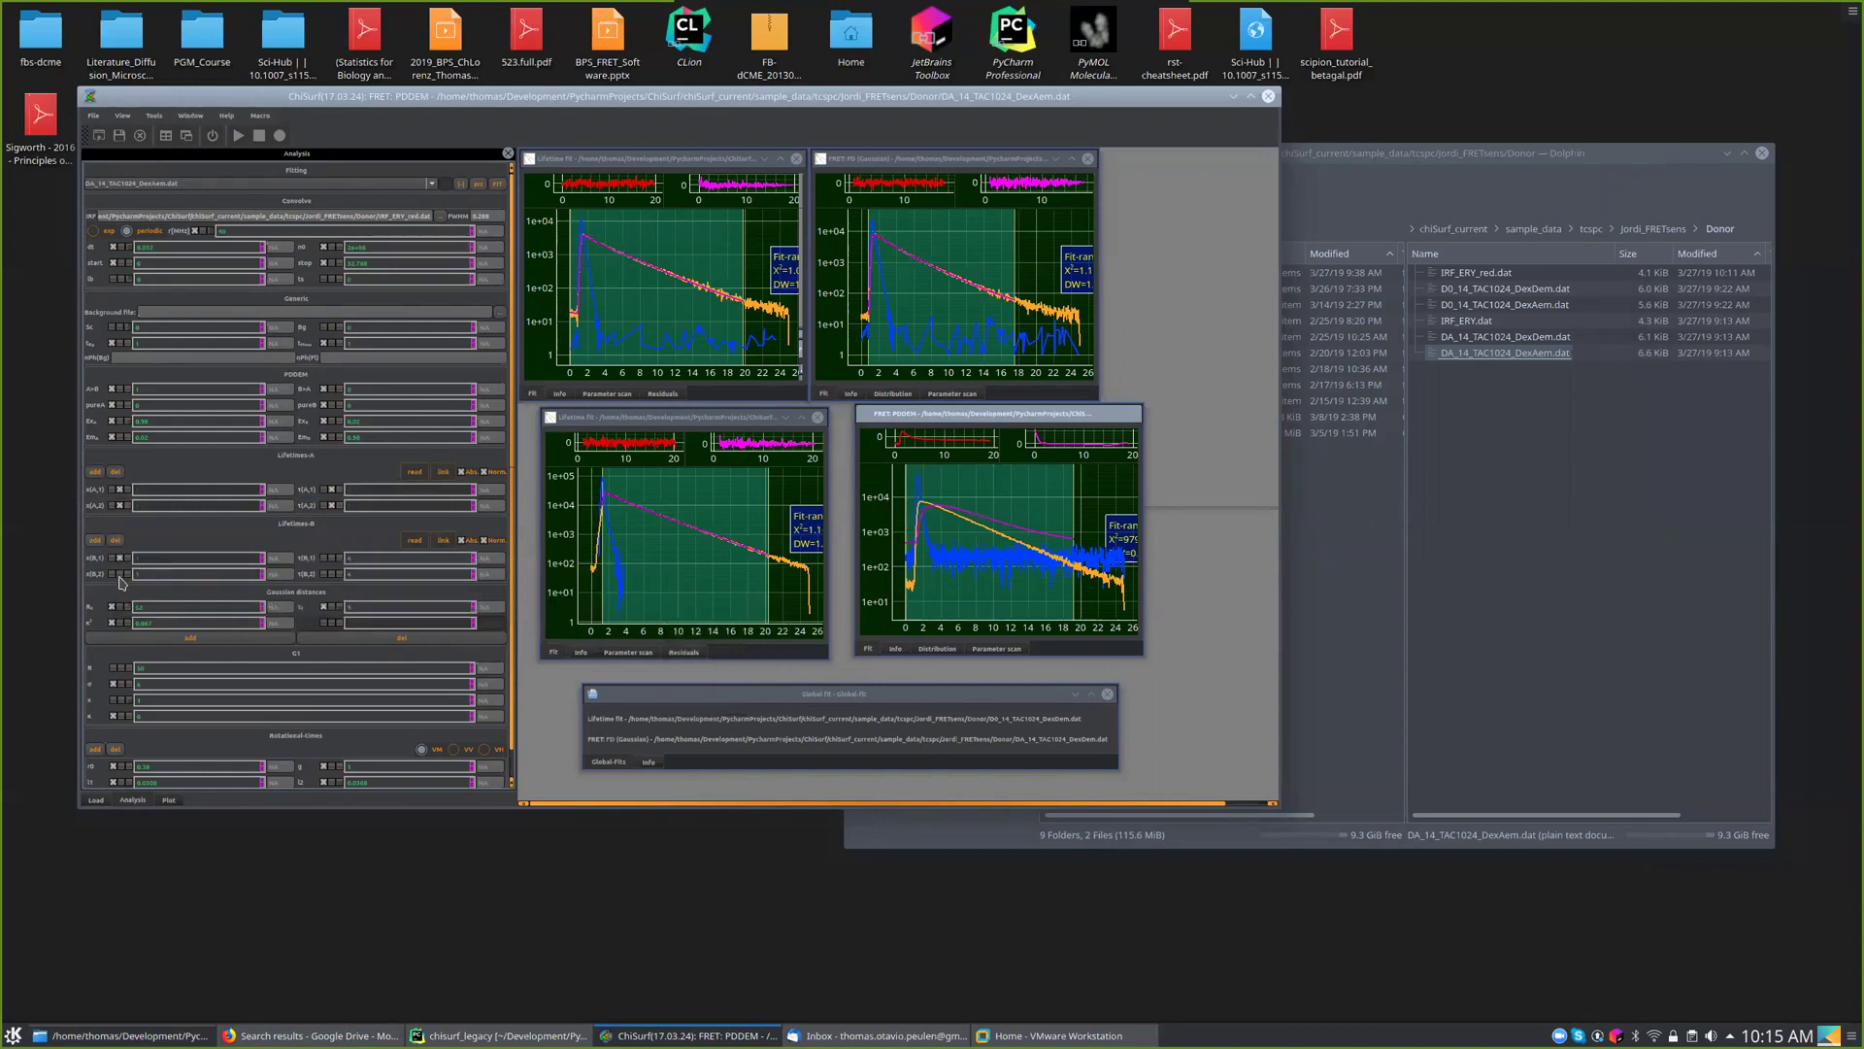
click(119, 576)
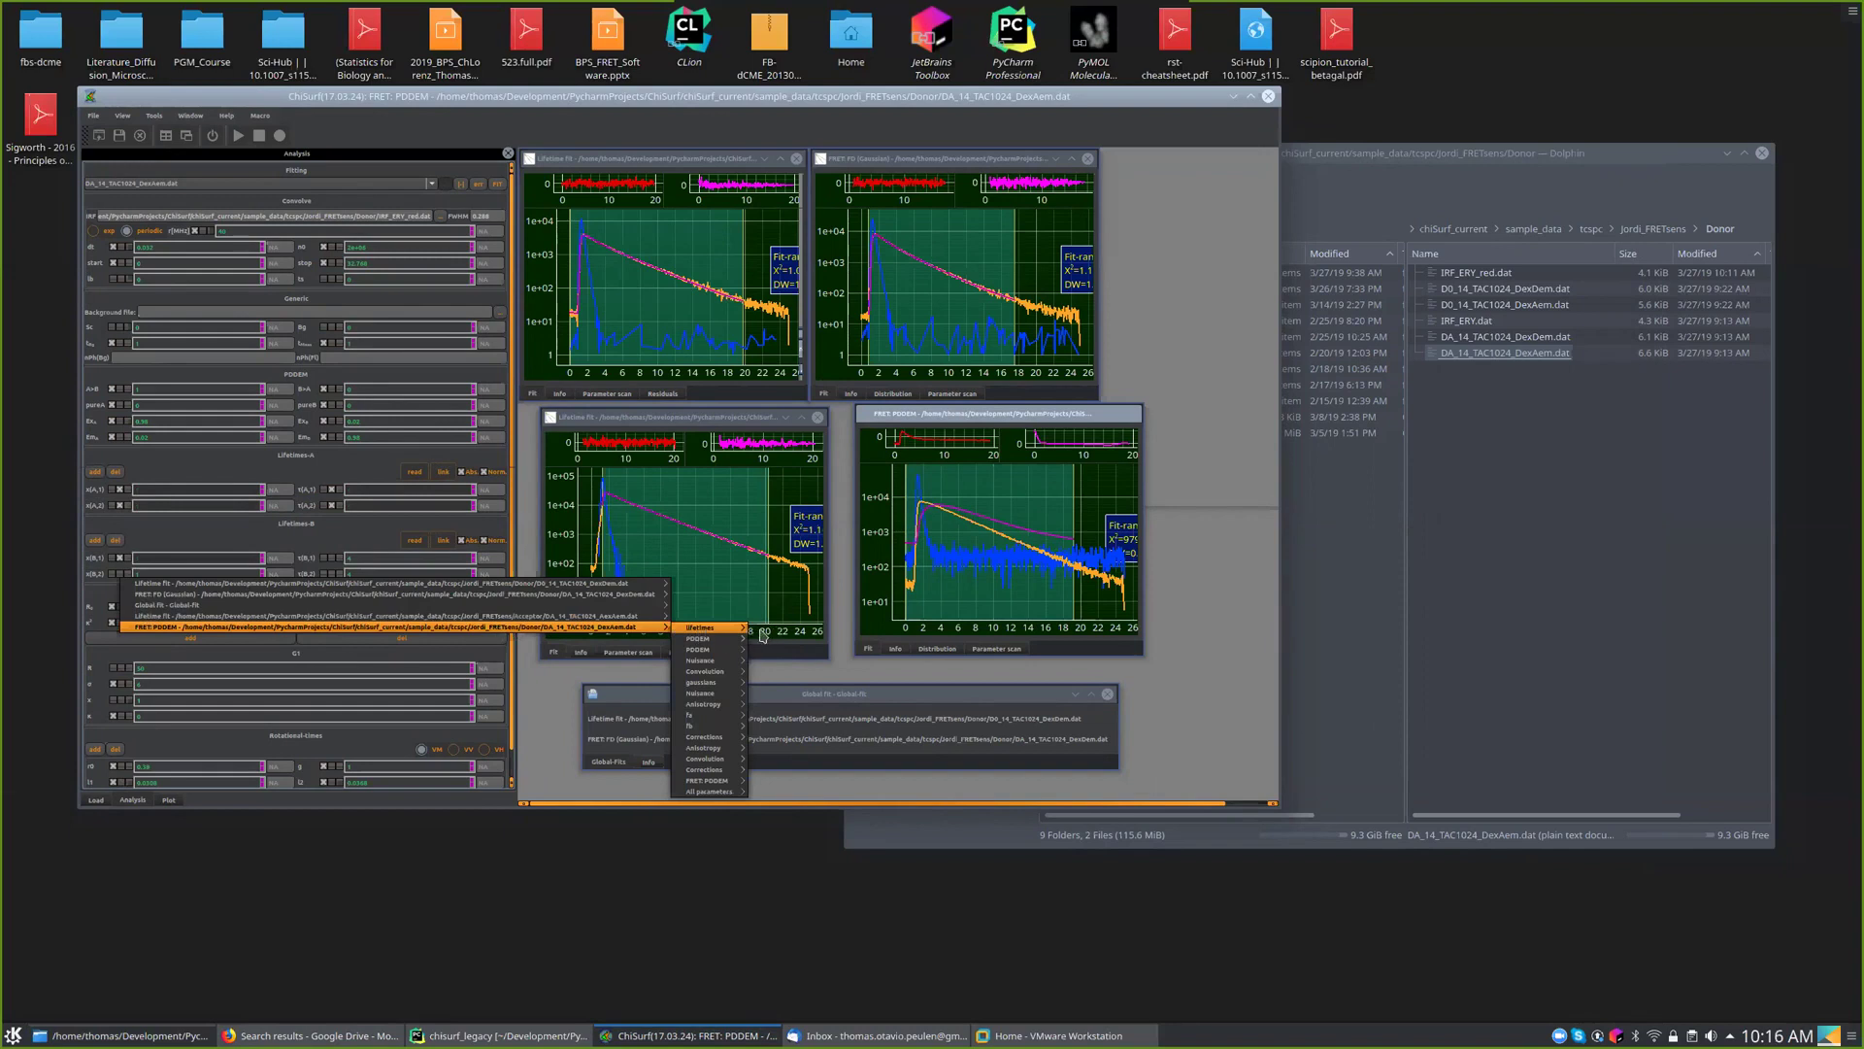
mouse_move(599, 612)
mouse_move(708, 616)
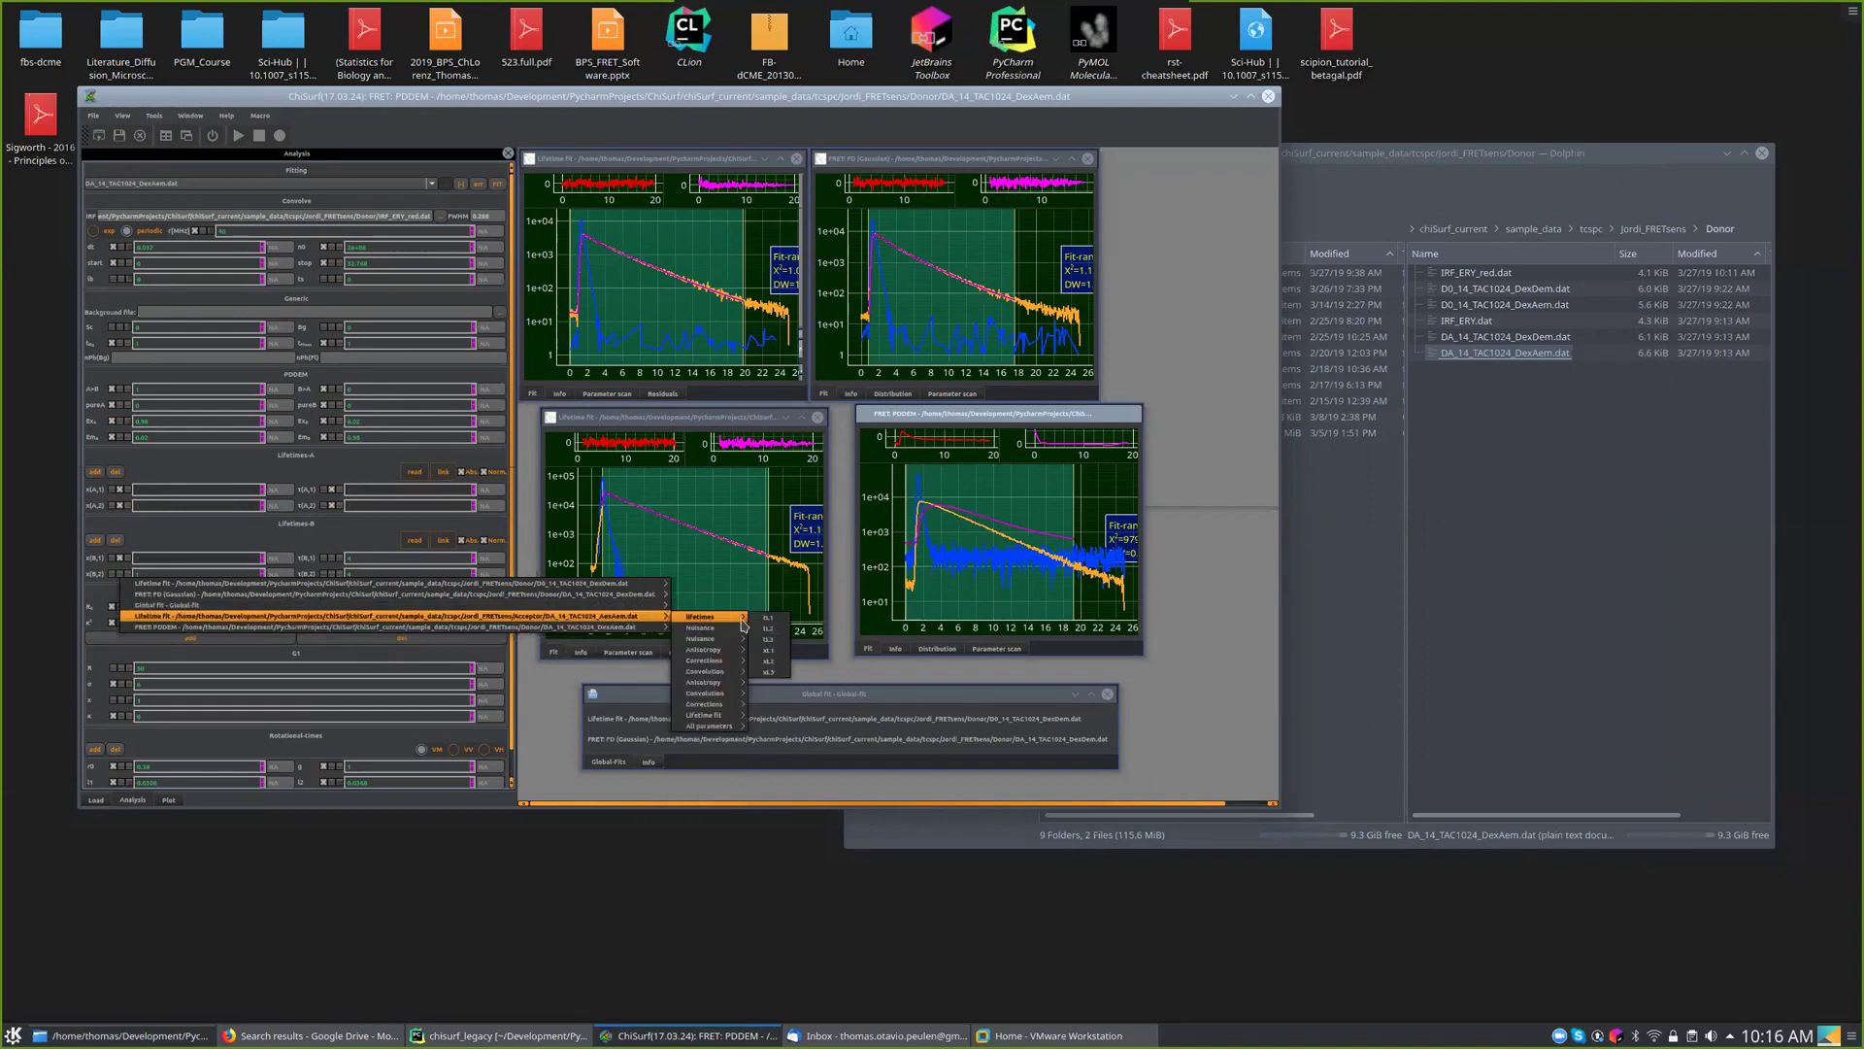
click(775, 663)
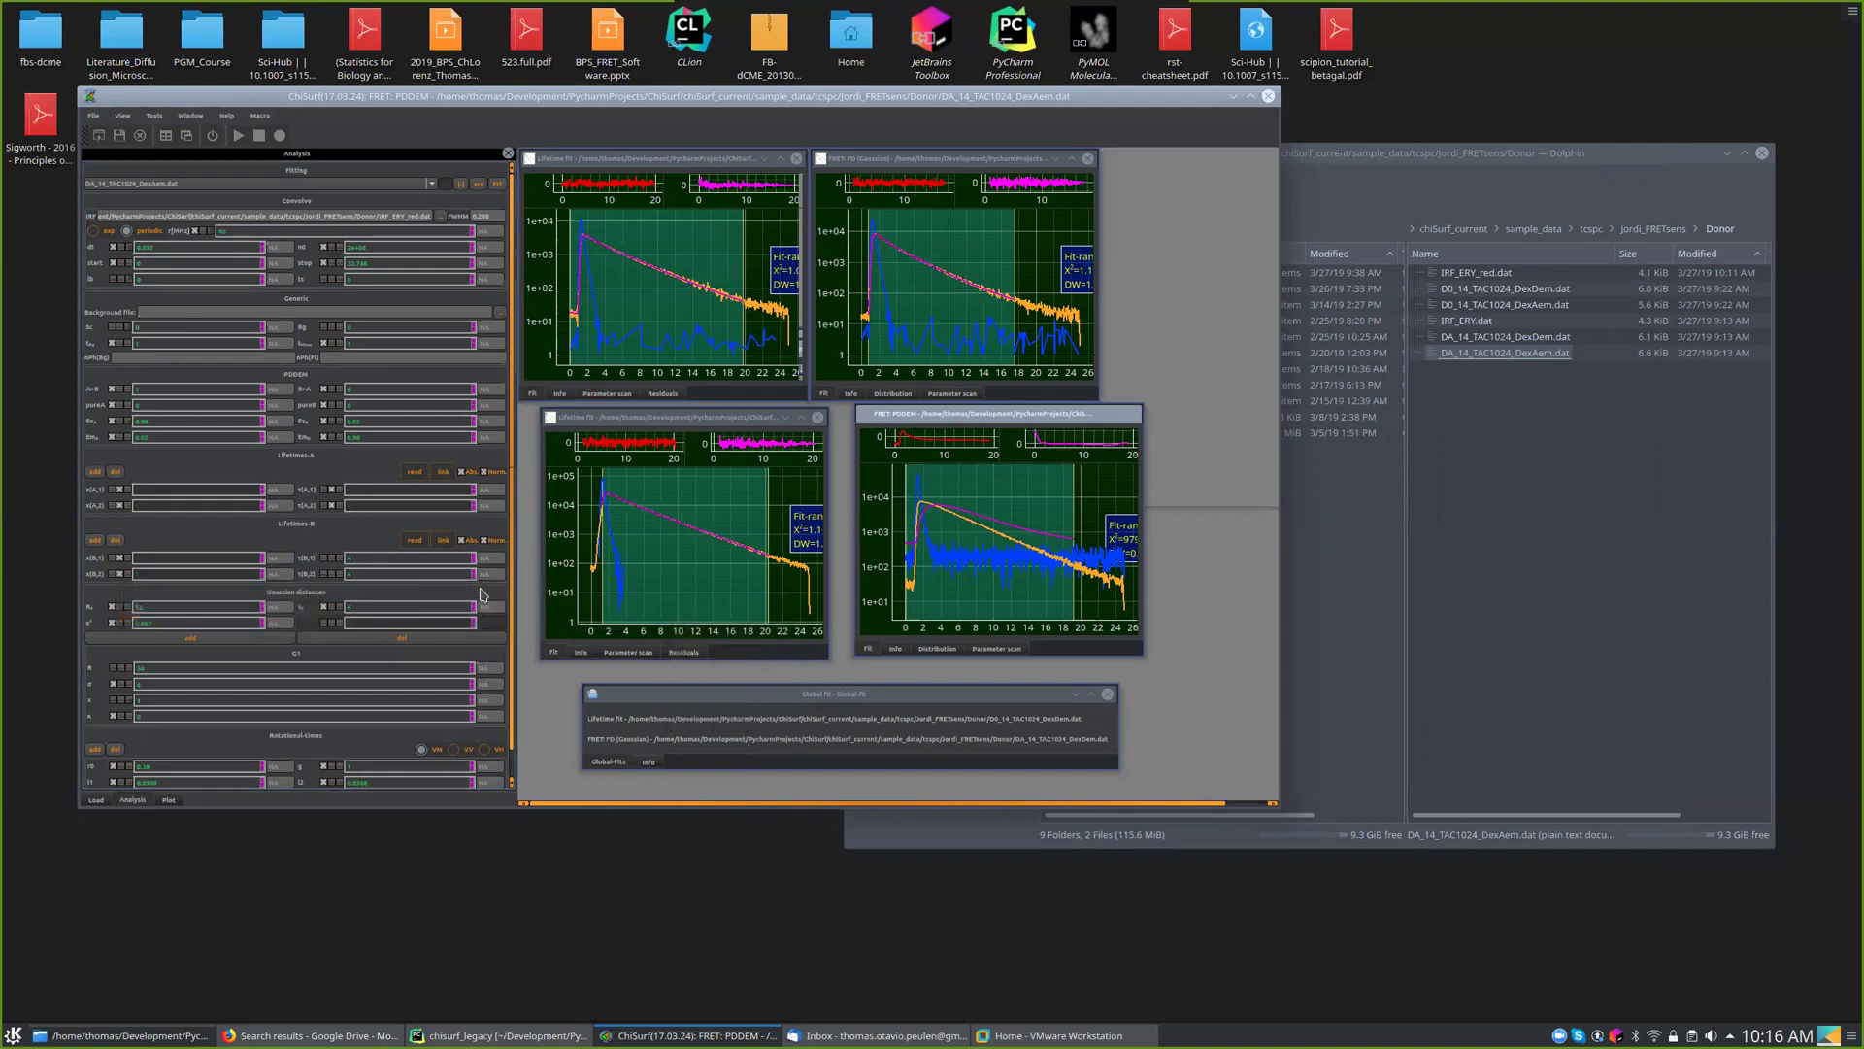
- Add a third component to Lifetimes-B and link its amplitude to the acceptor lifetime fit
click(94, 540)
right_click(124, 596)
mouse_move(640, 630)
mouse_move(713, 631)
click(771, 687)
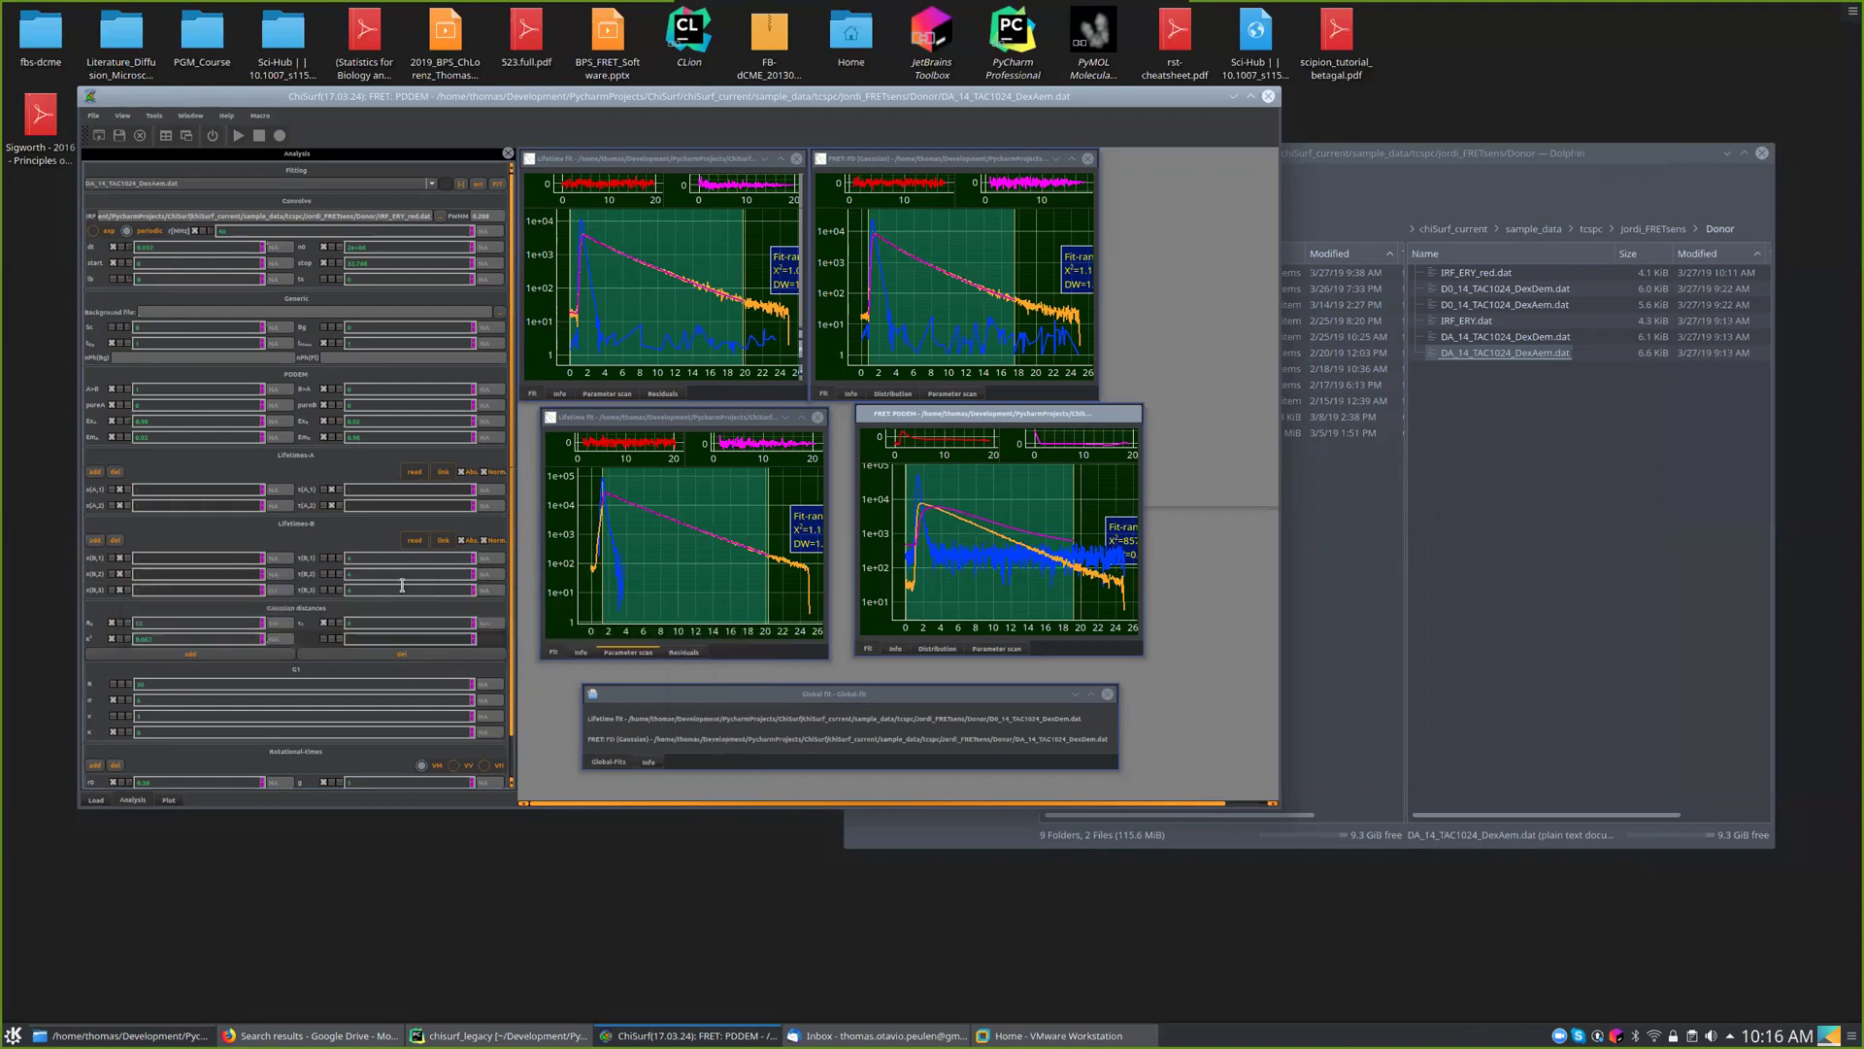
- Link the lifetimes of all three Lifetimes-B components to the corresponding lifetimes of the acceptor lifetime fit
right_click(336, 557)
mouse_move(640, 602)
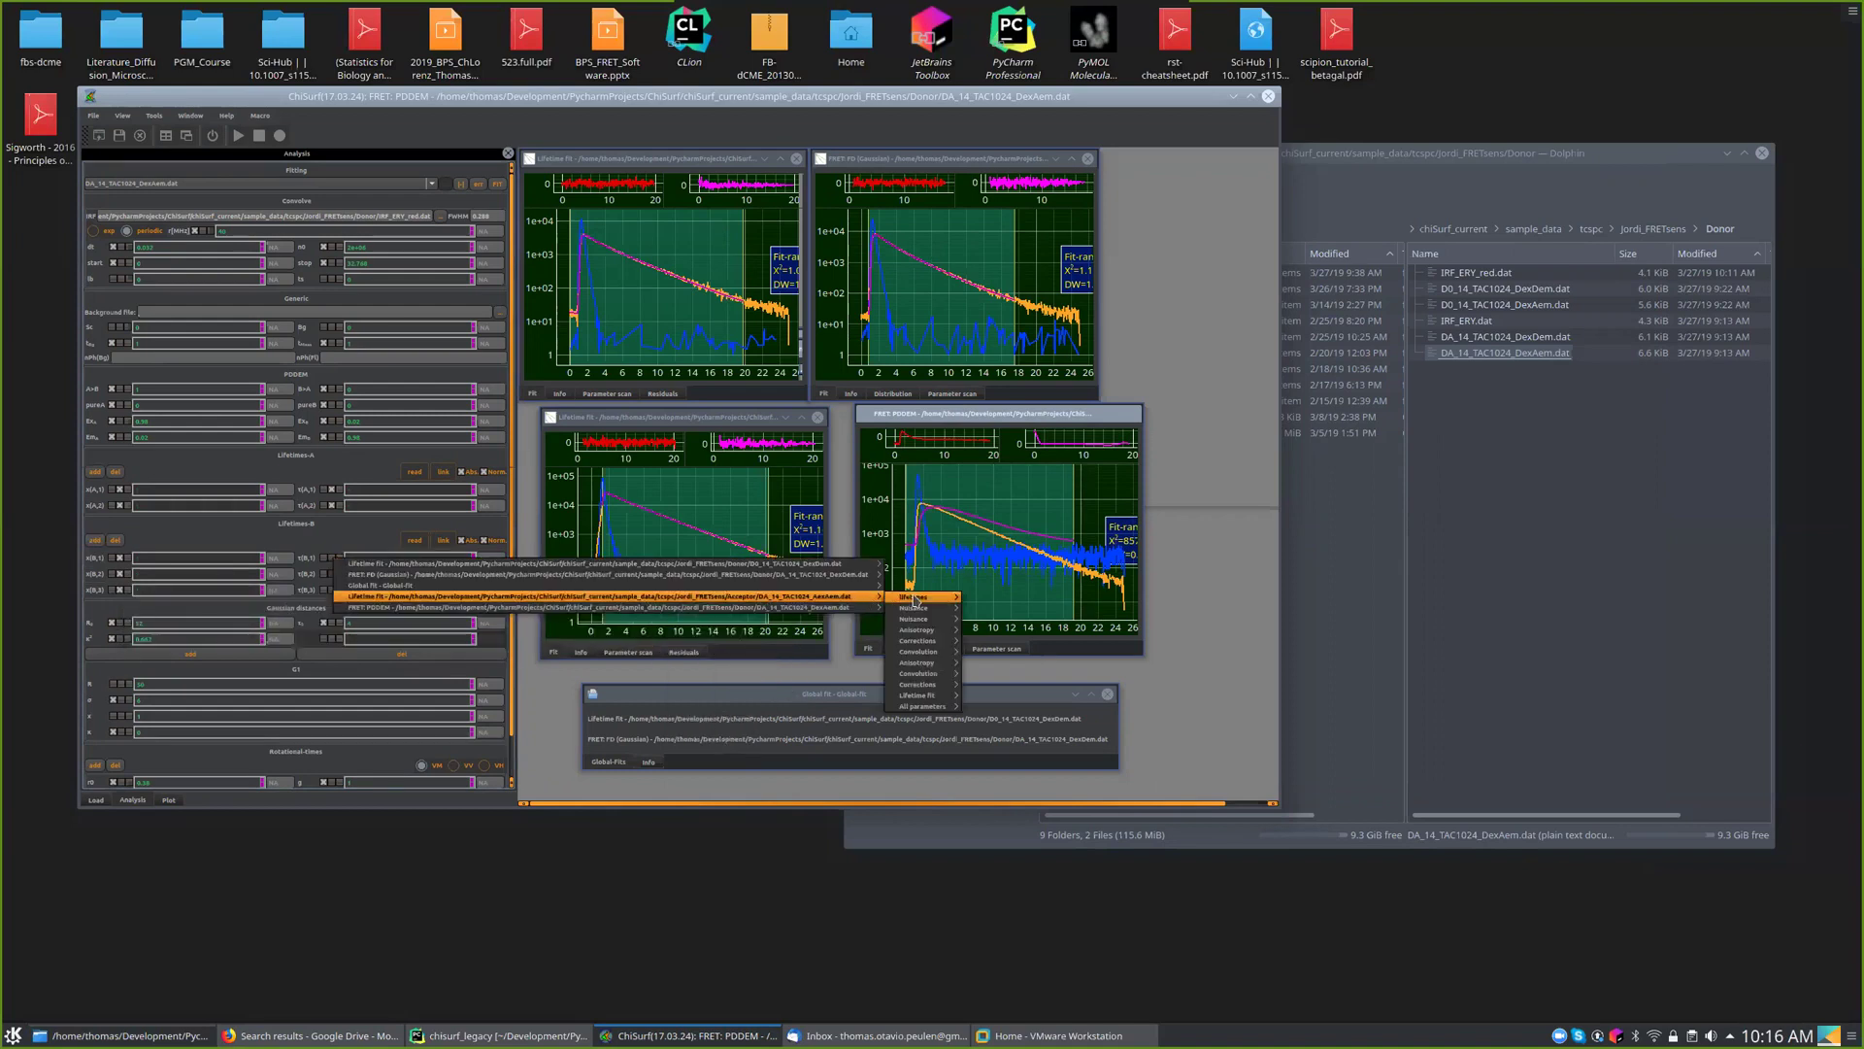
click(971, 602)
right_click(332, 578)
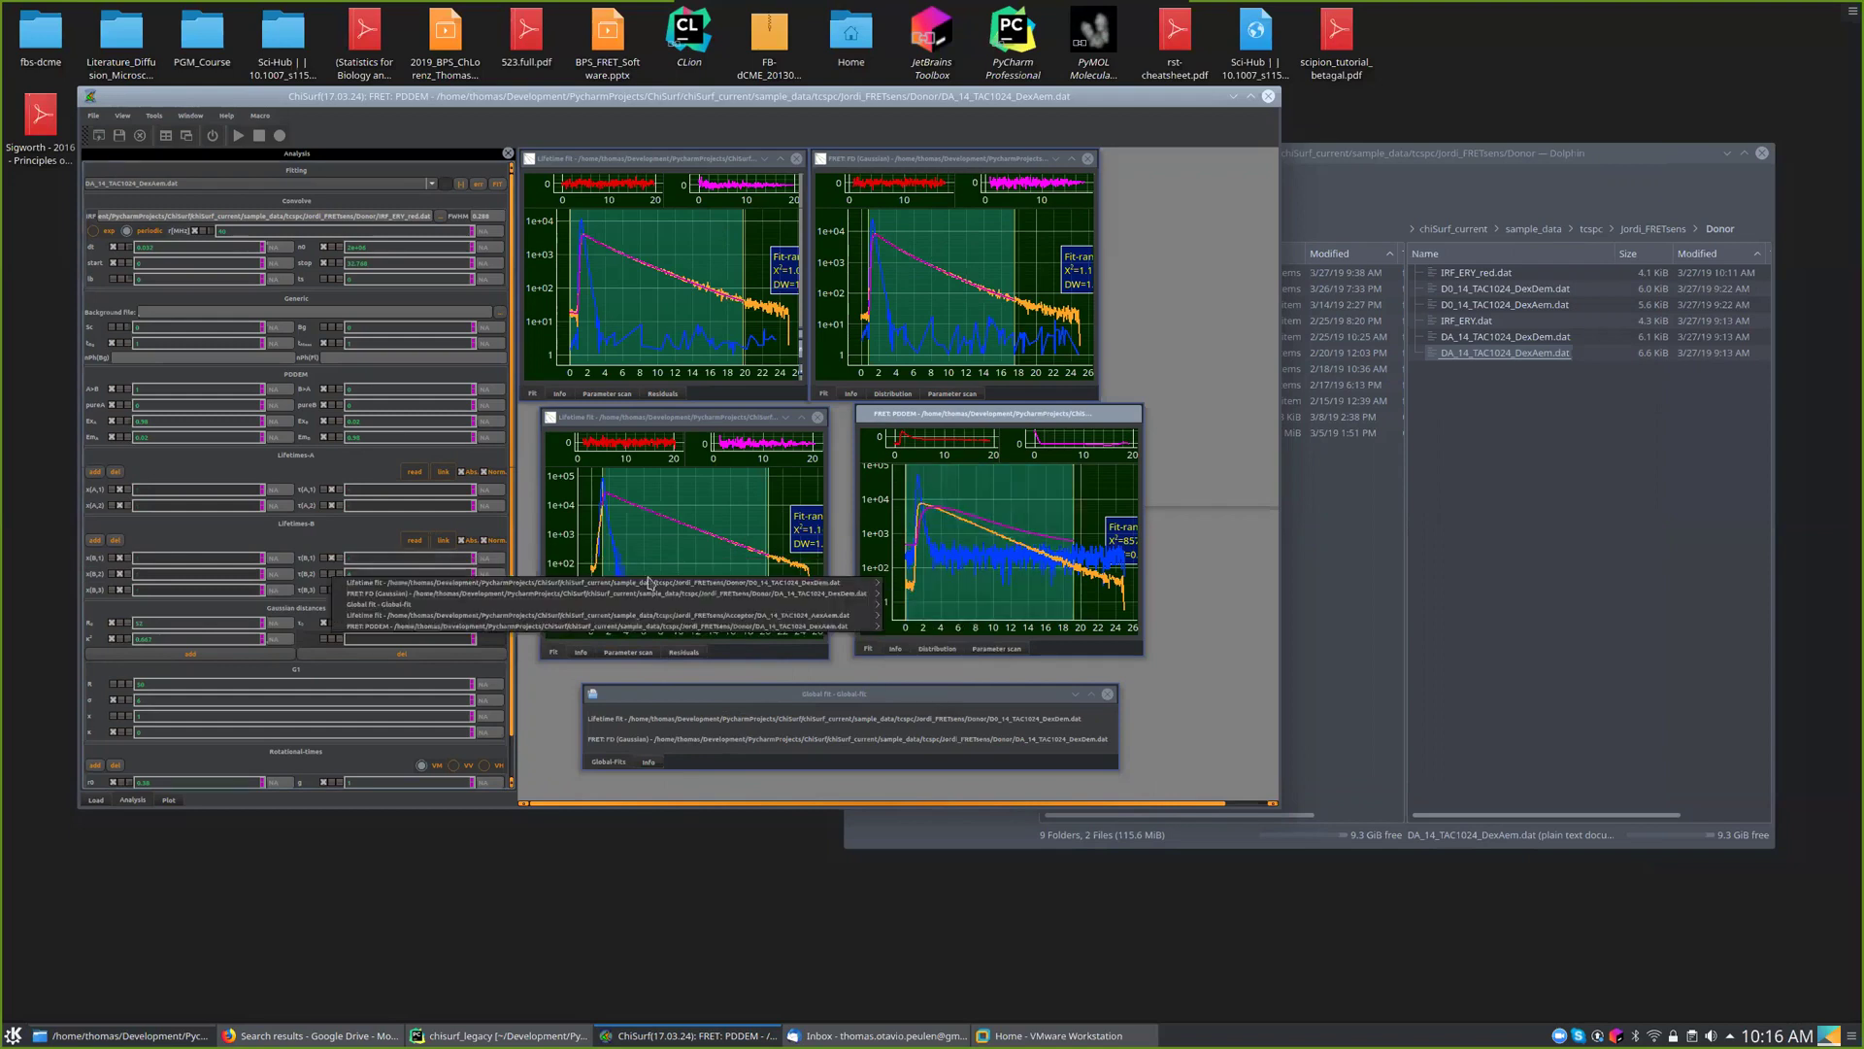
mouse_move(845, 615)
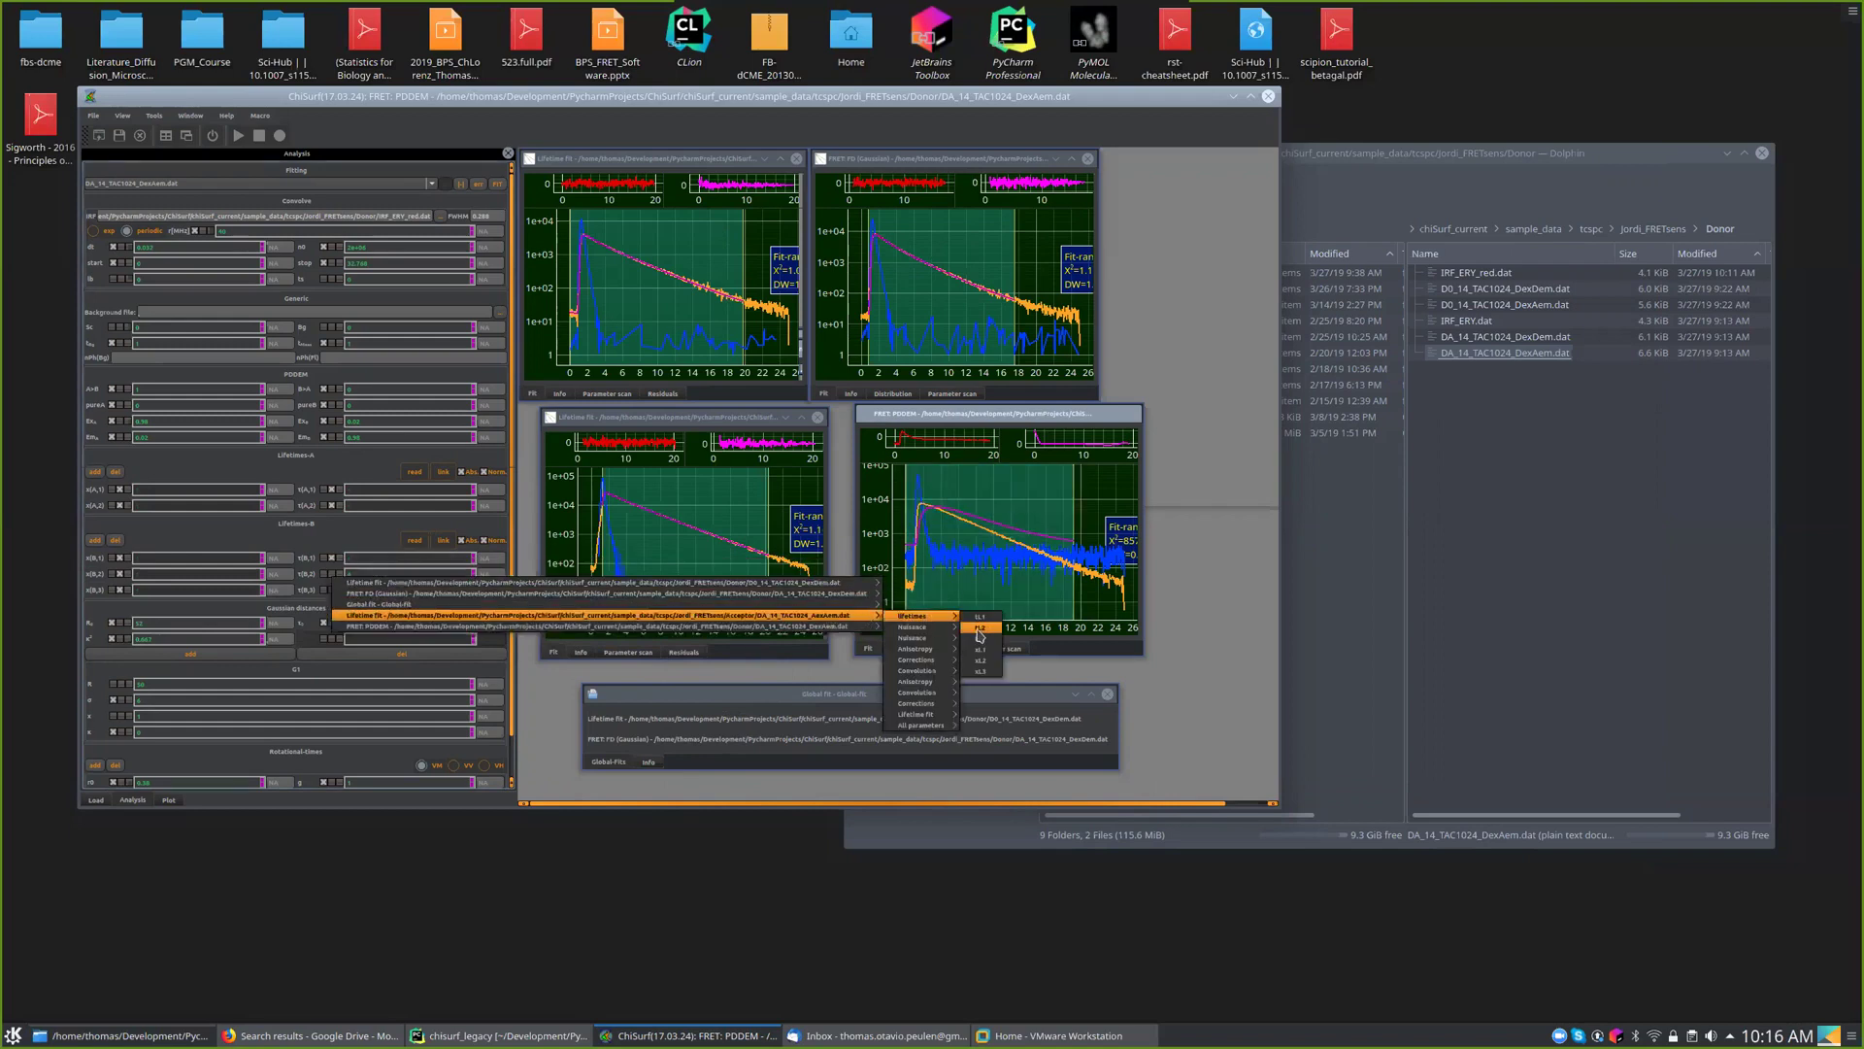
click(975, 622)
right_click(334, 598)
mouse_move(855, 632)
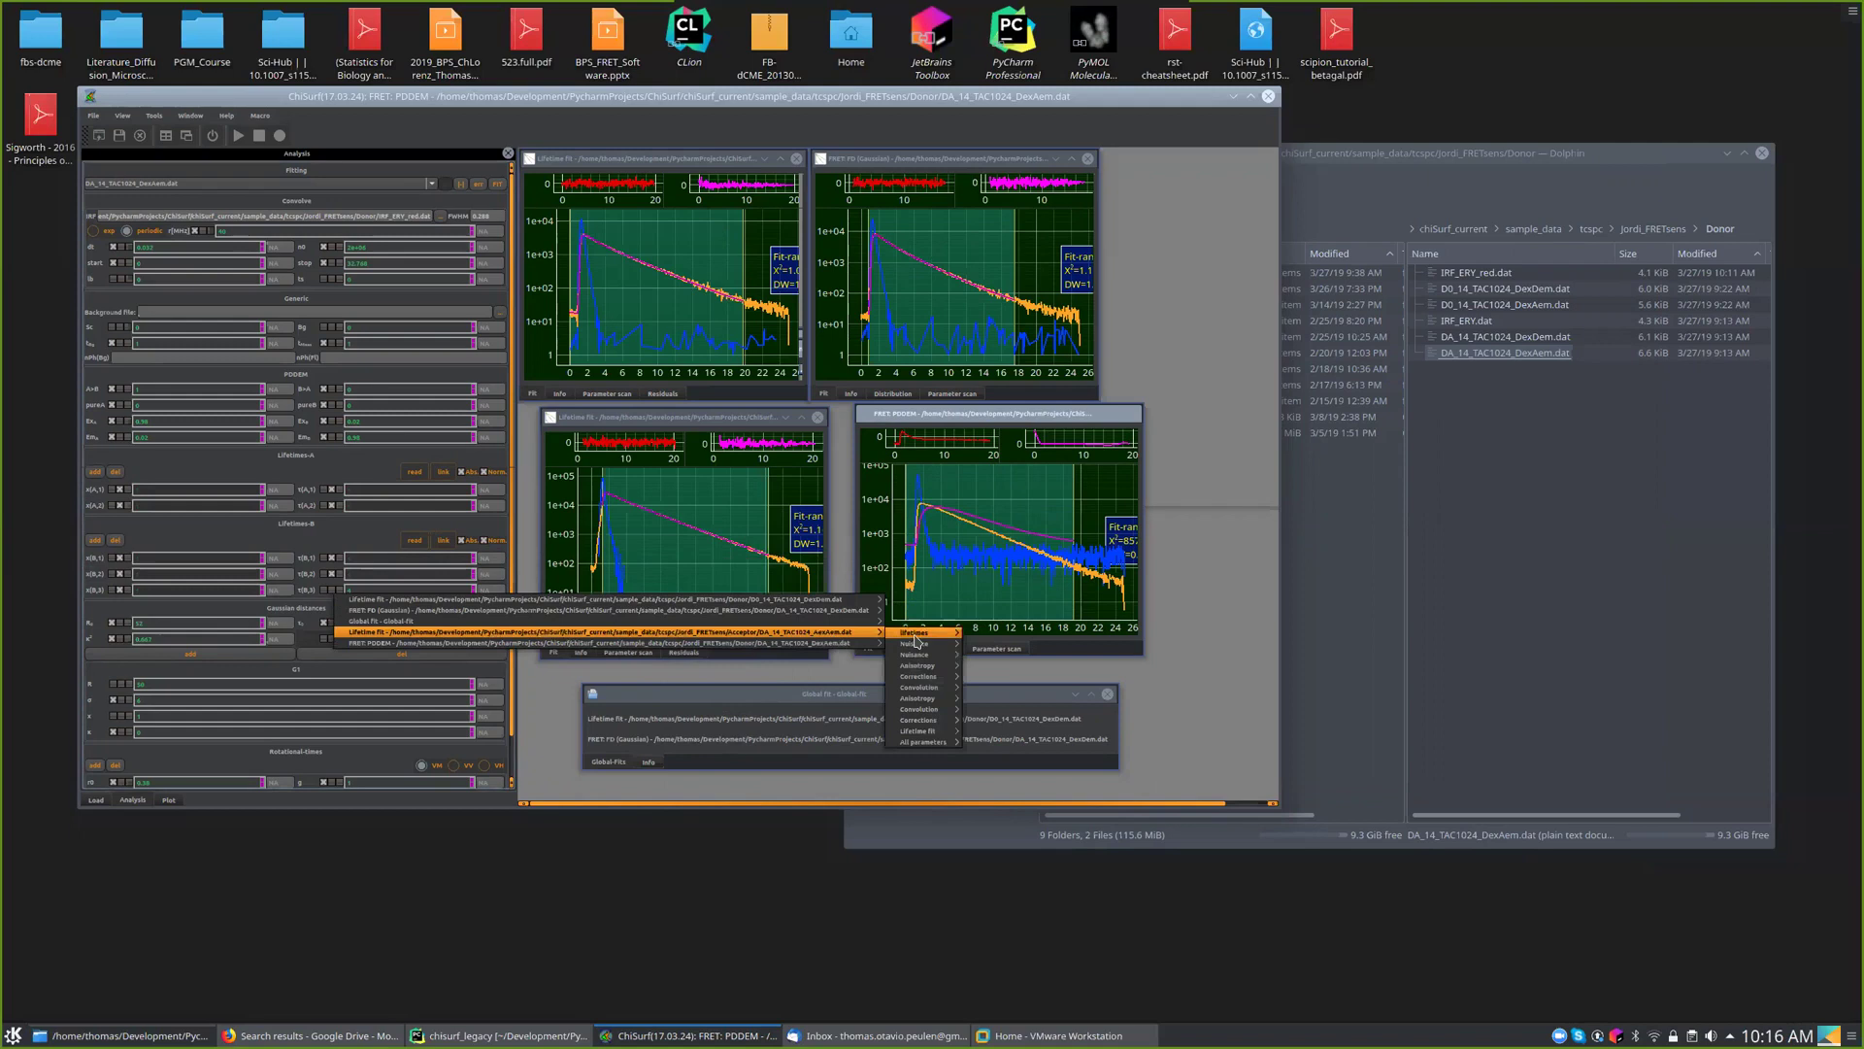
mouse_move(922, 632)
click(995, 664)
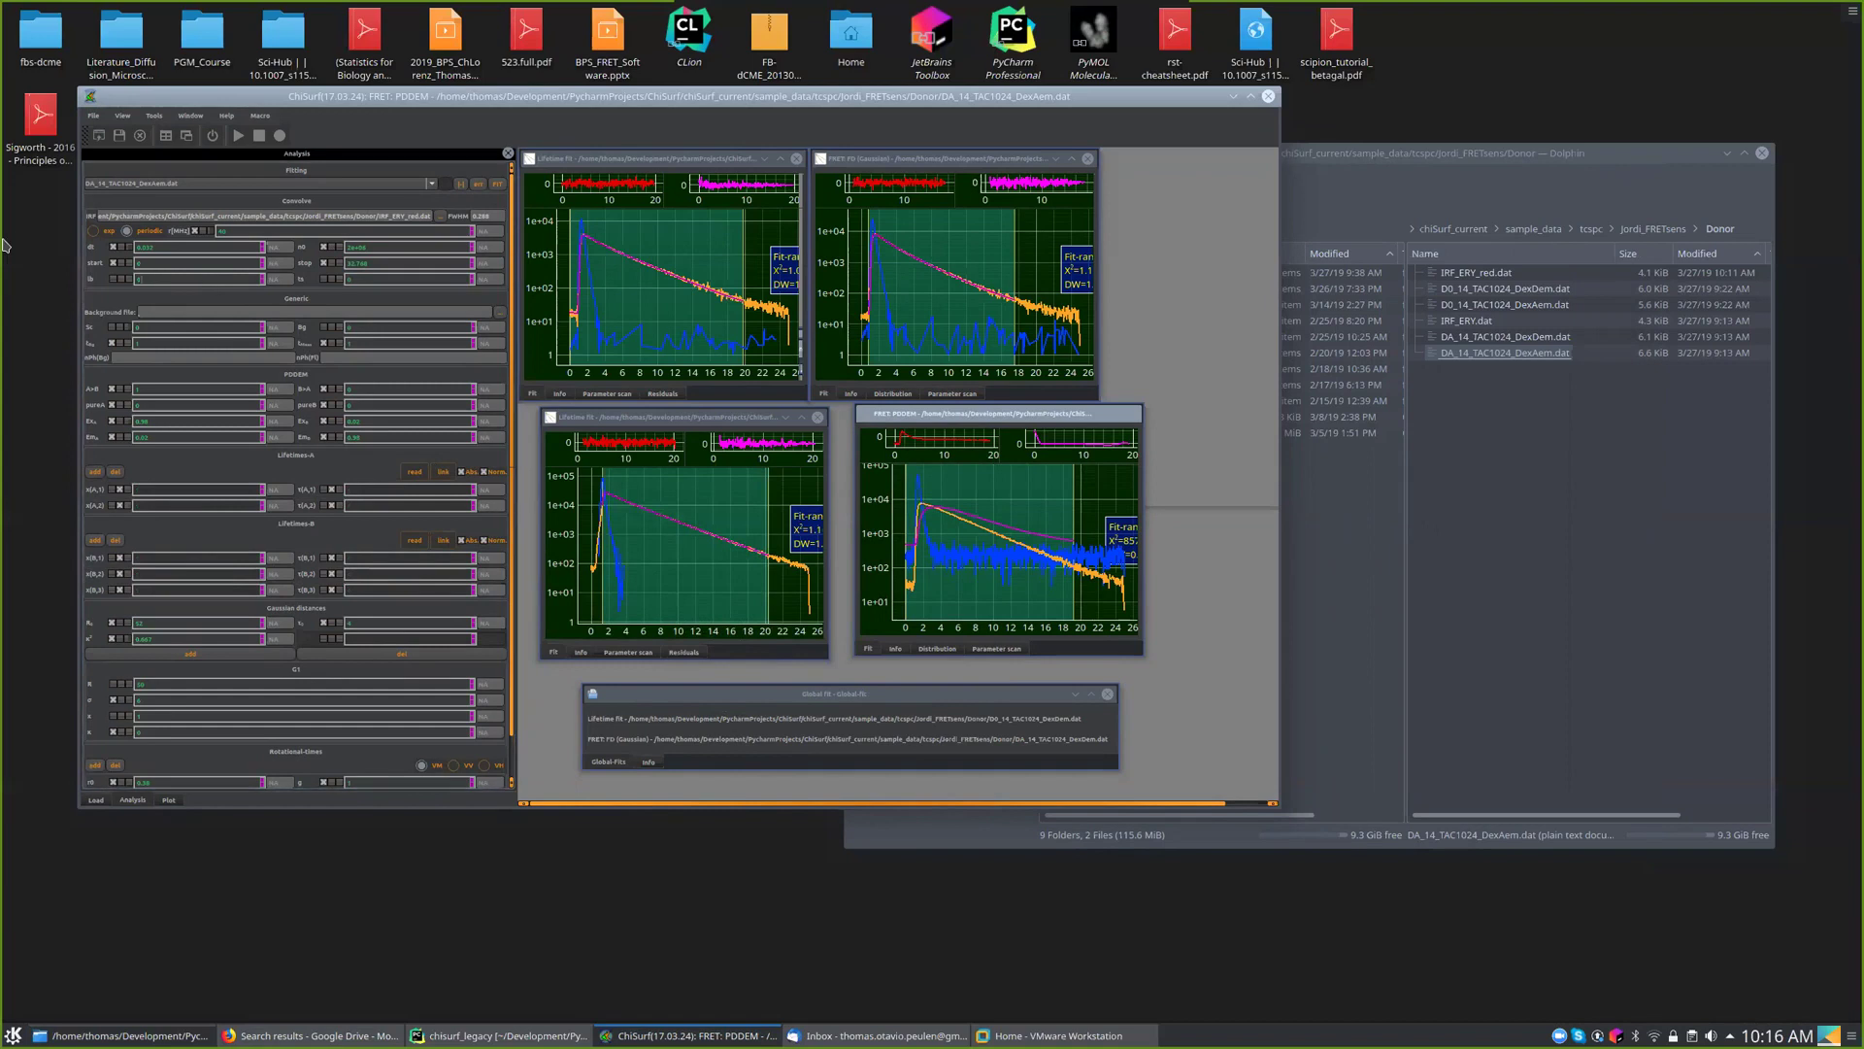
- Set the IRF background in the PDDEM fit's convolution settings to 58, and select the A-to-B transfer value
key(BackSpace)
text(58)
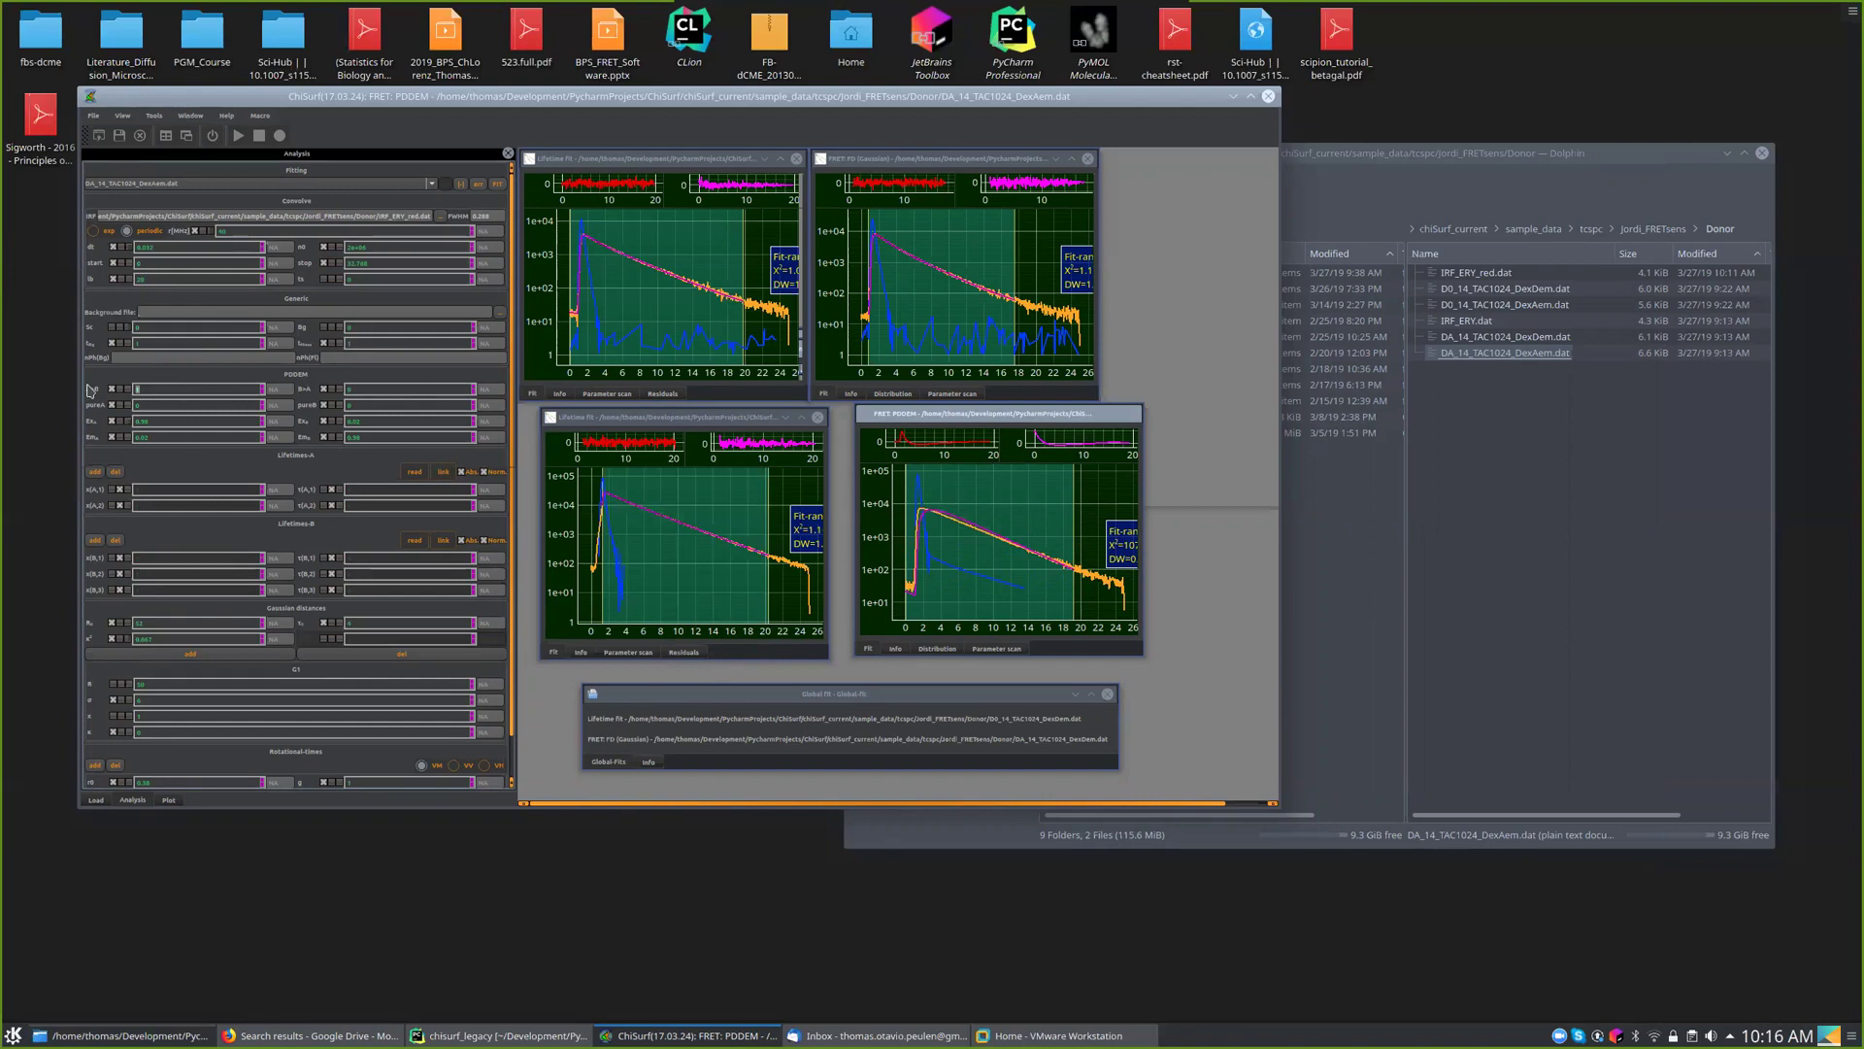
double_click(141, 389)
- Show the distribution plot of the PDDEM fit and set its distribution type to FRET-rate
click(936, 649)
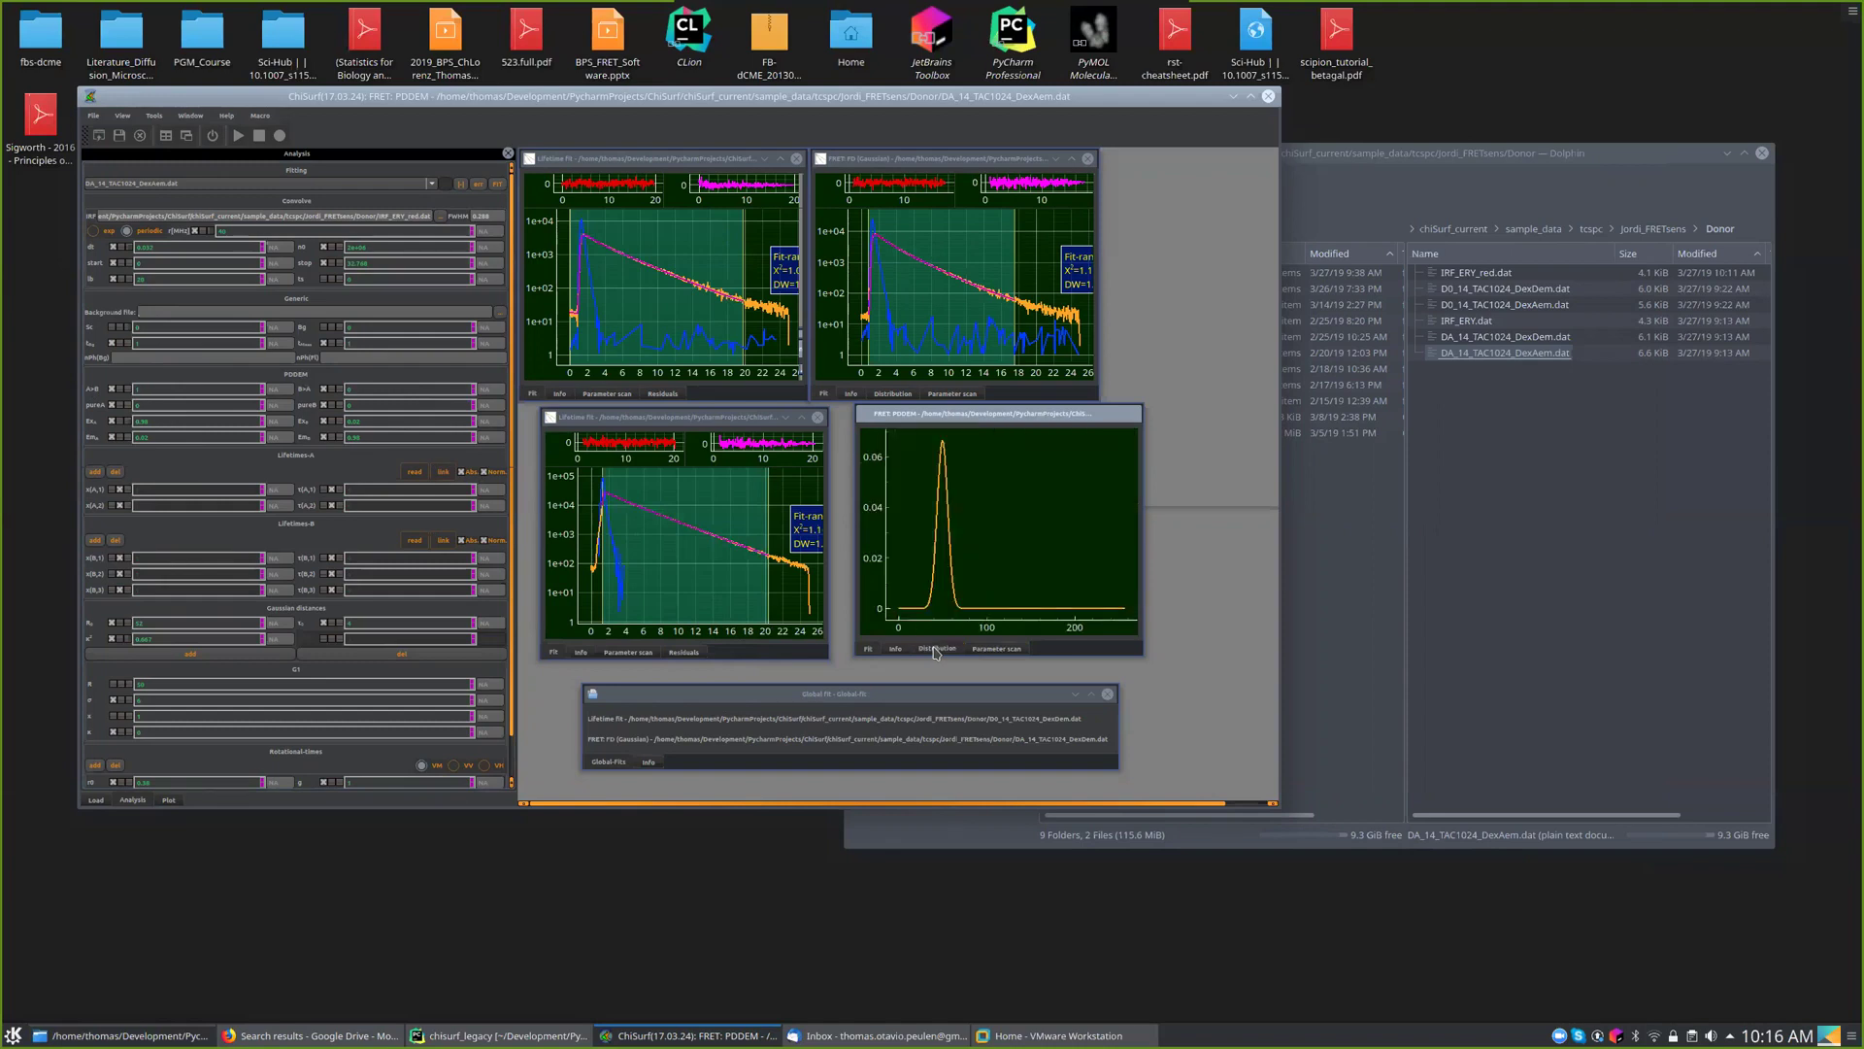
click(168, 799)
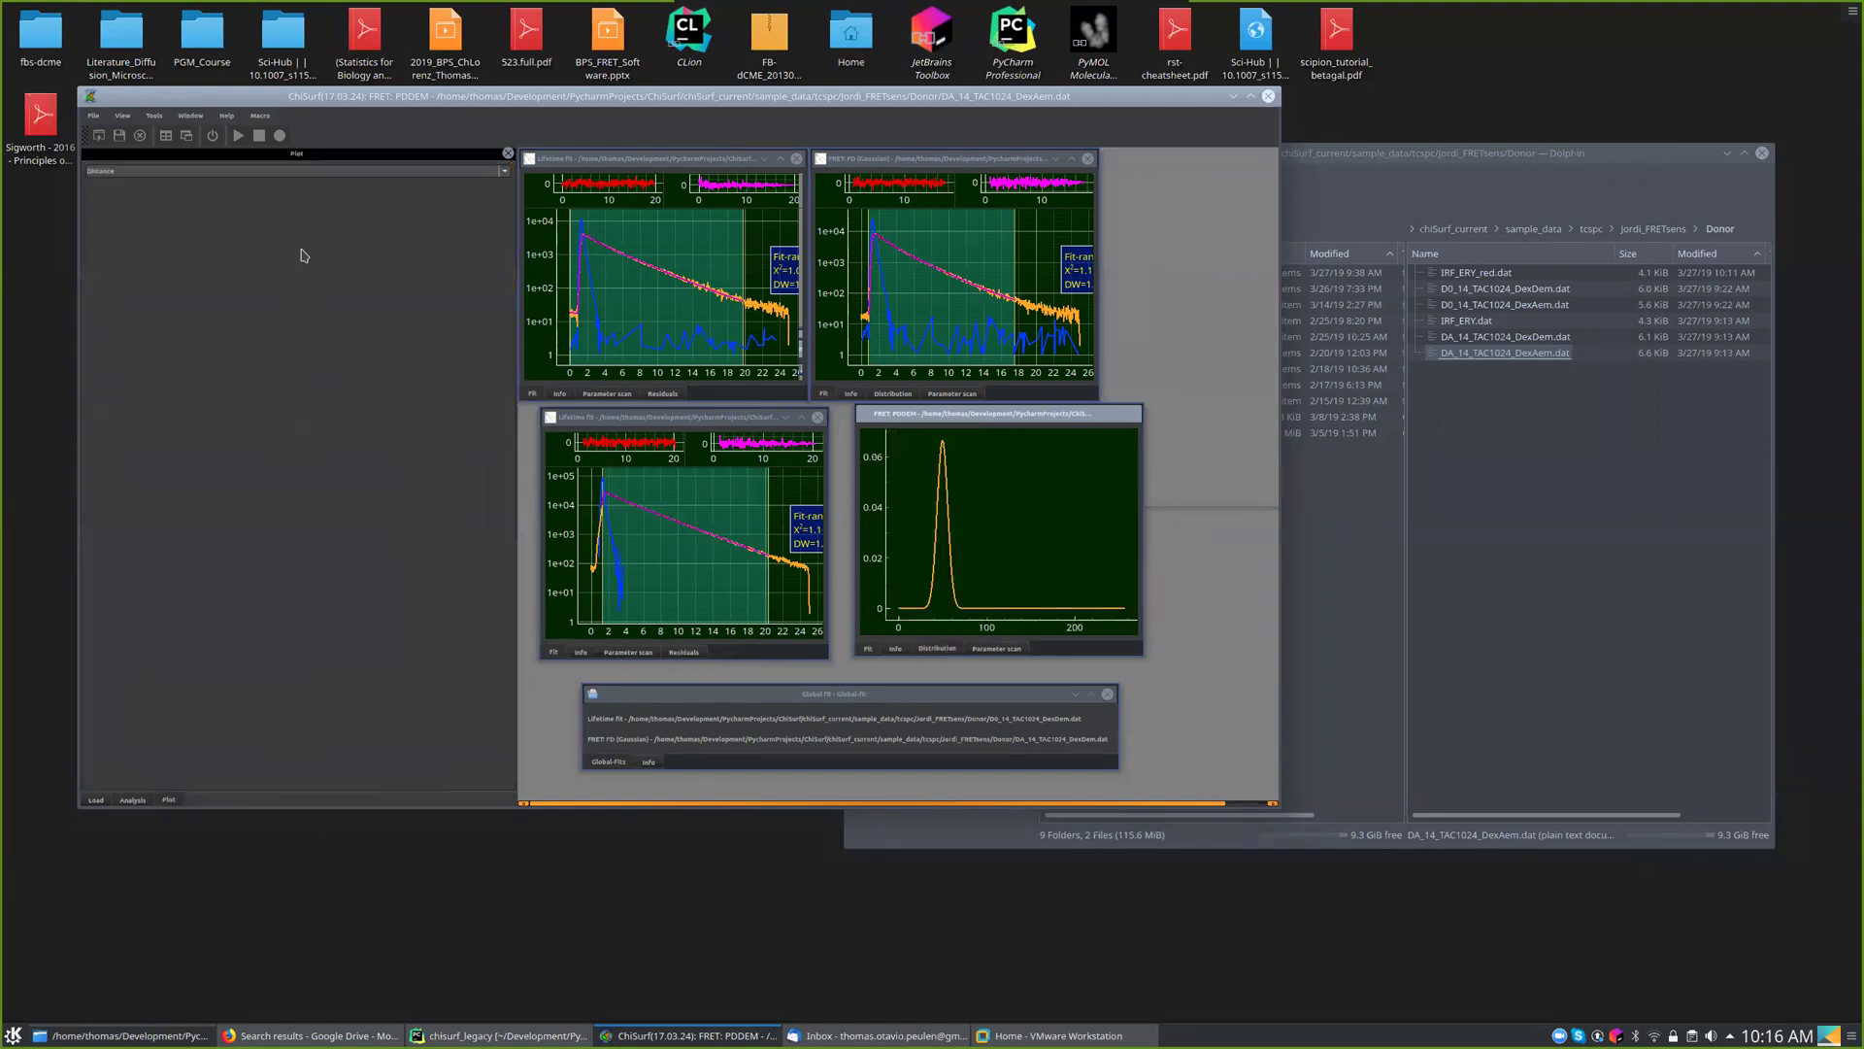
click(223, 173)
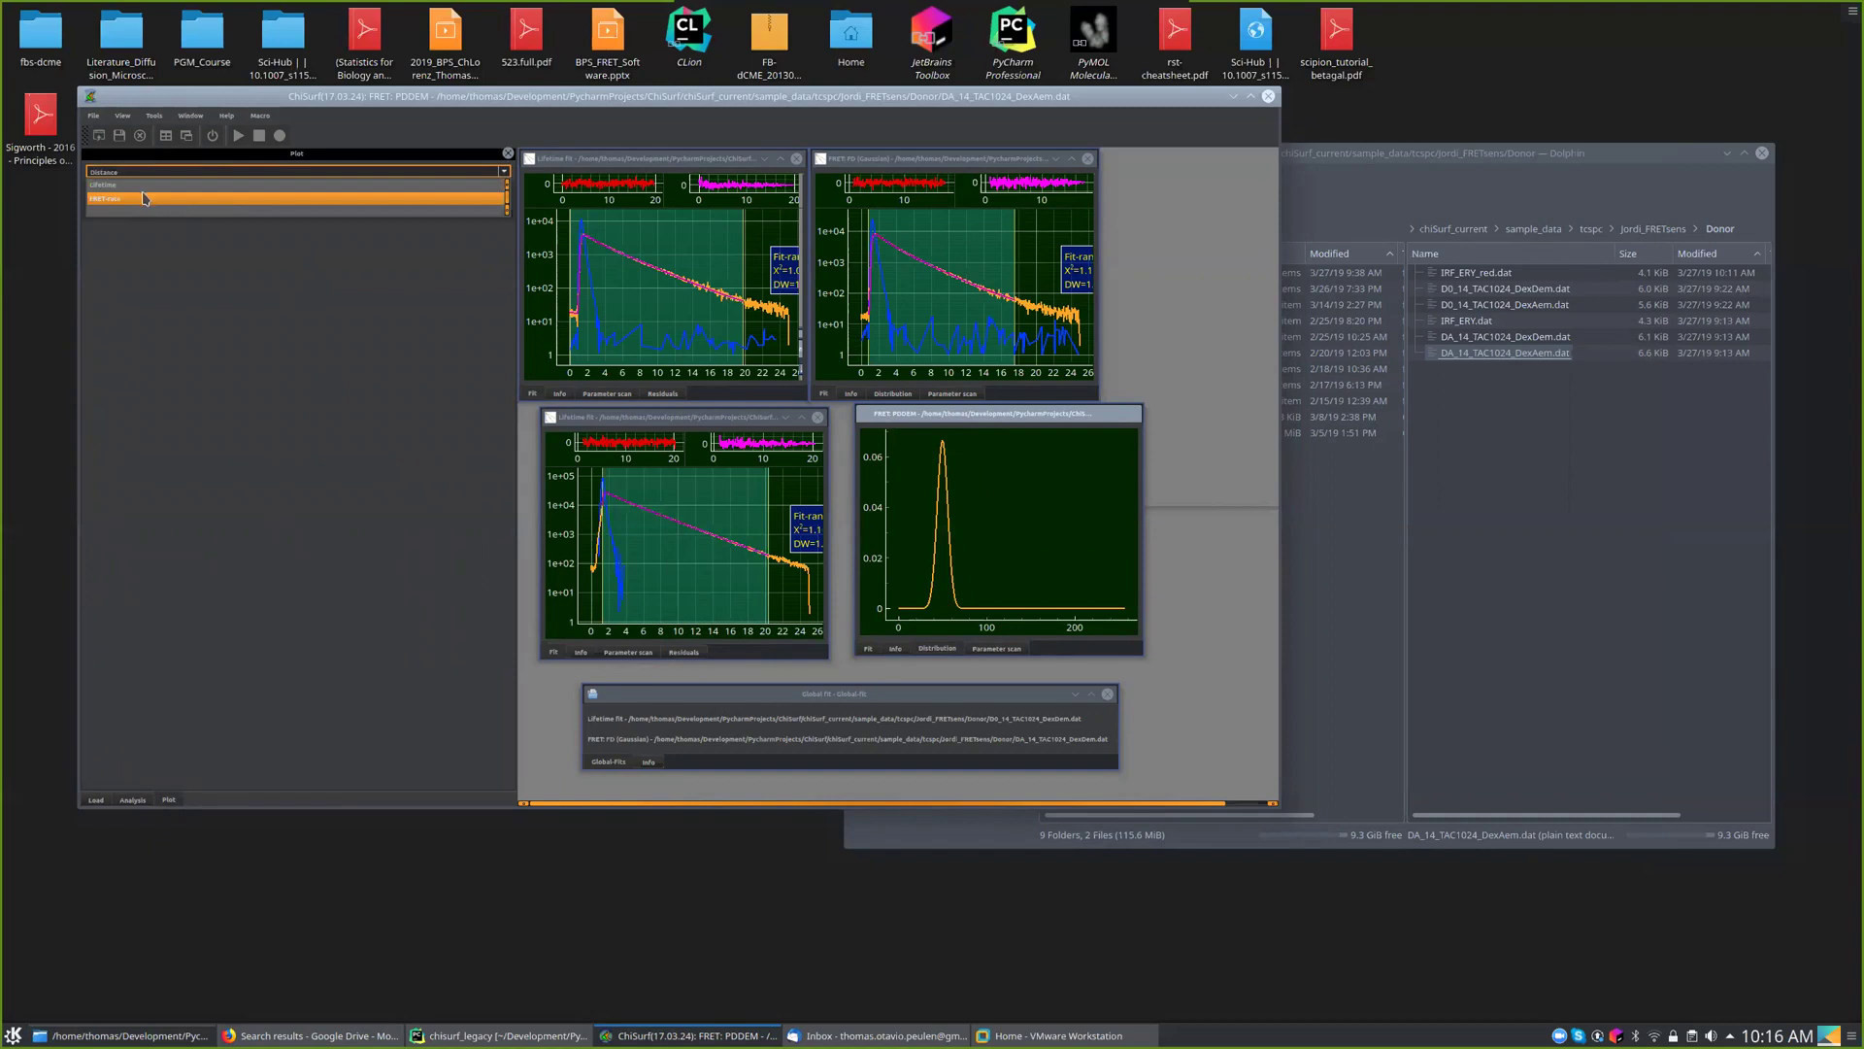
click(141, 199)
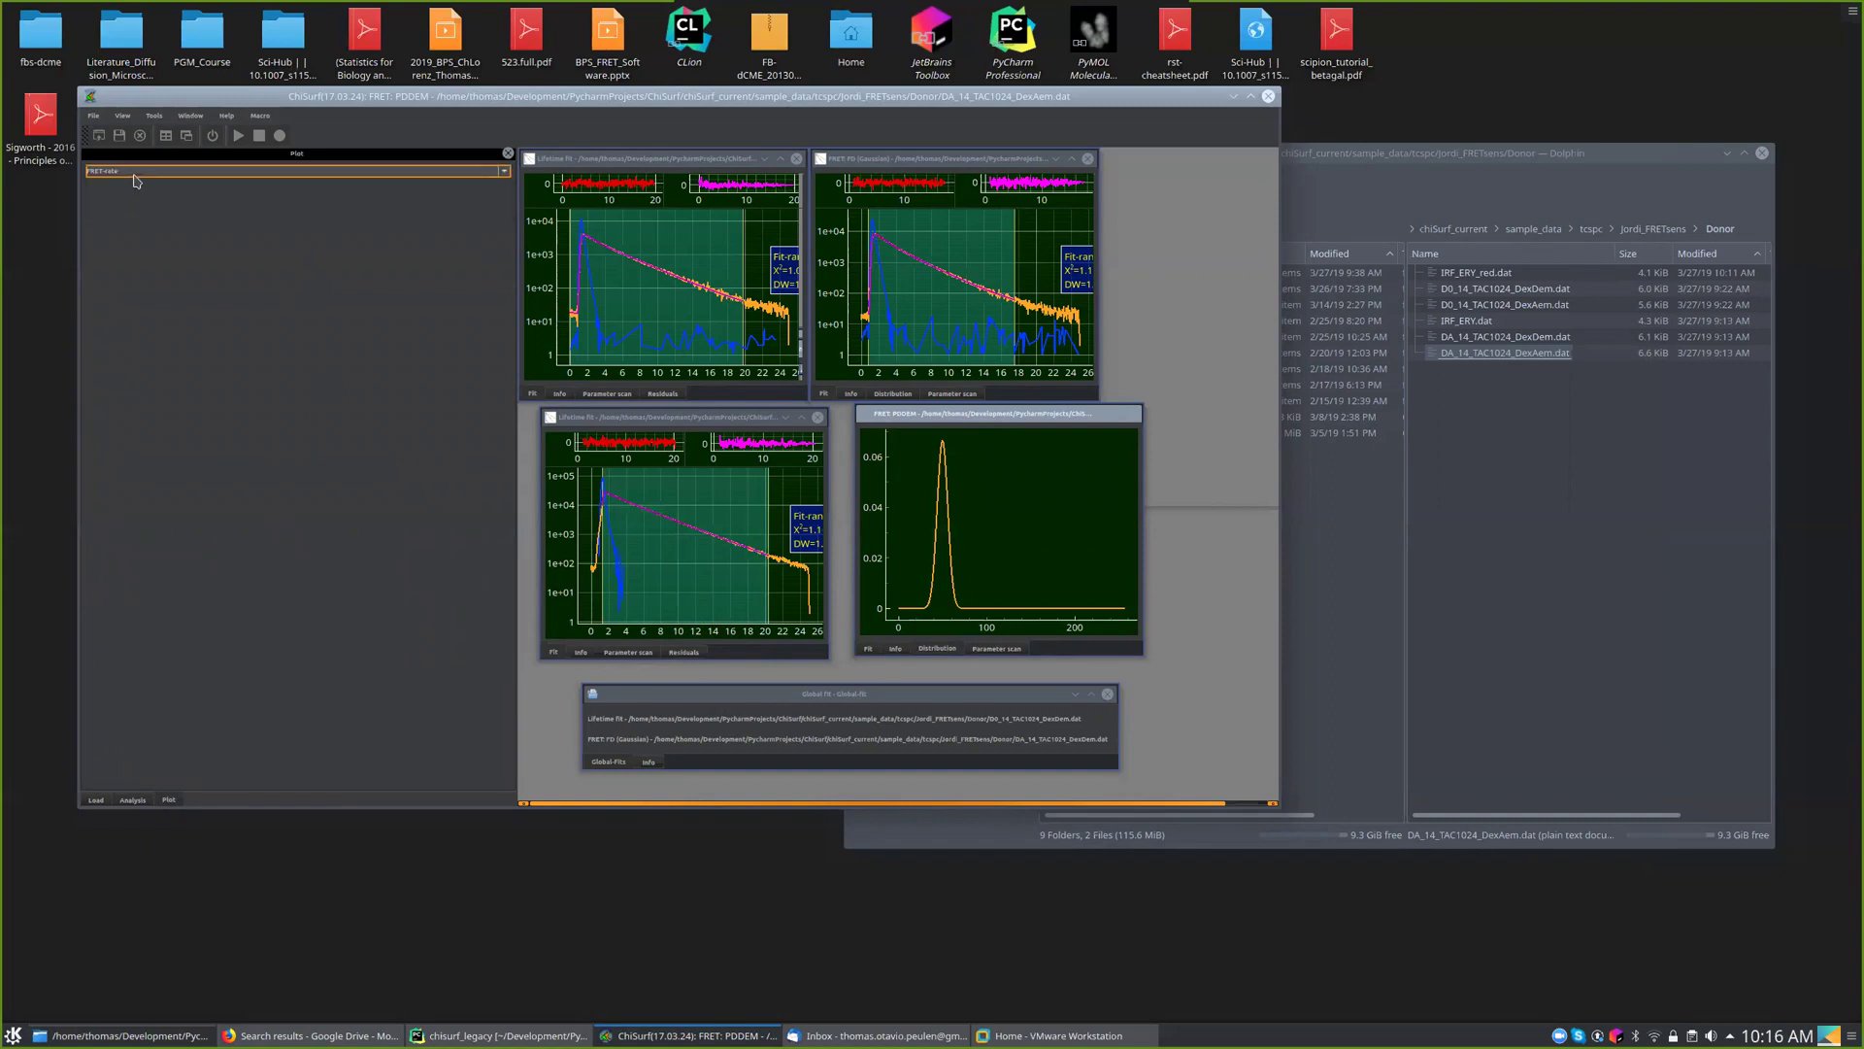
click(993, 561)
- Switch the distribution plot to the lifetime distribution and back to FRET-rate, and auto-scale its axes
click(283, 175)
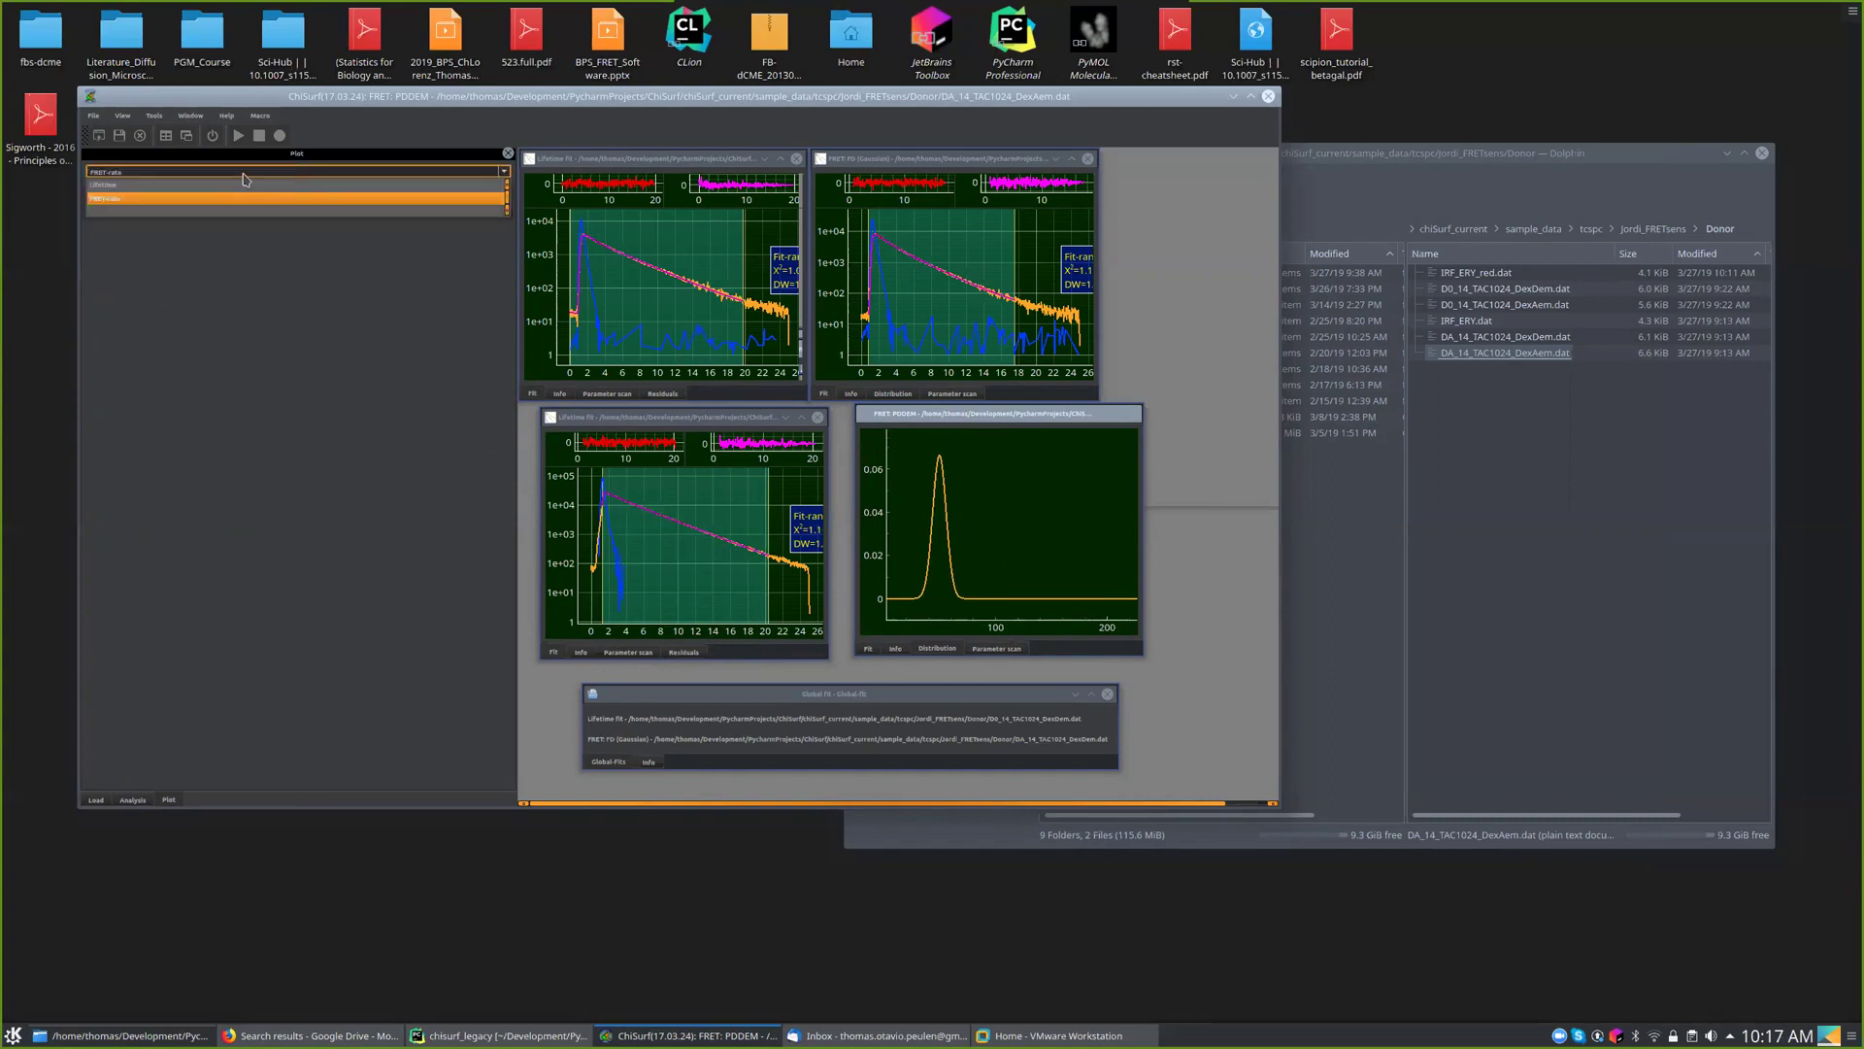
click(228, 188)
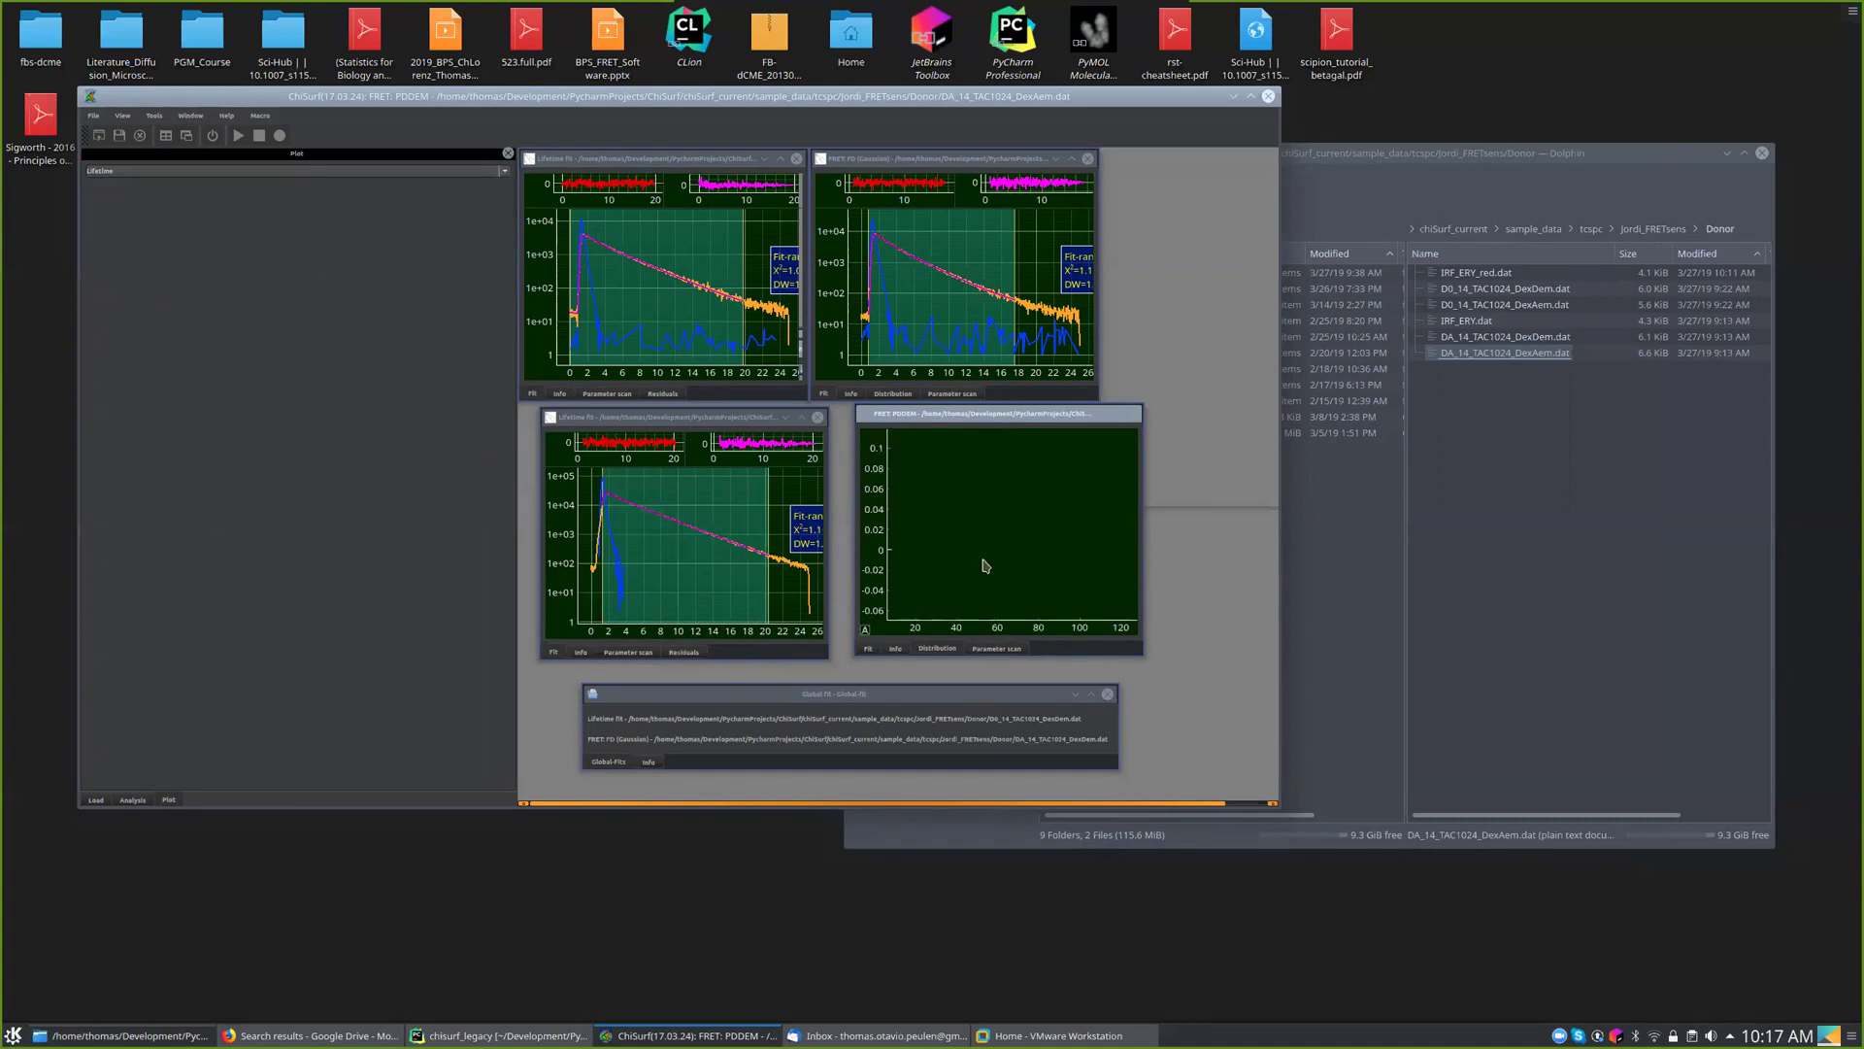
click(174, 171)
click(166, 206)
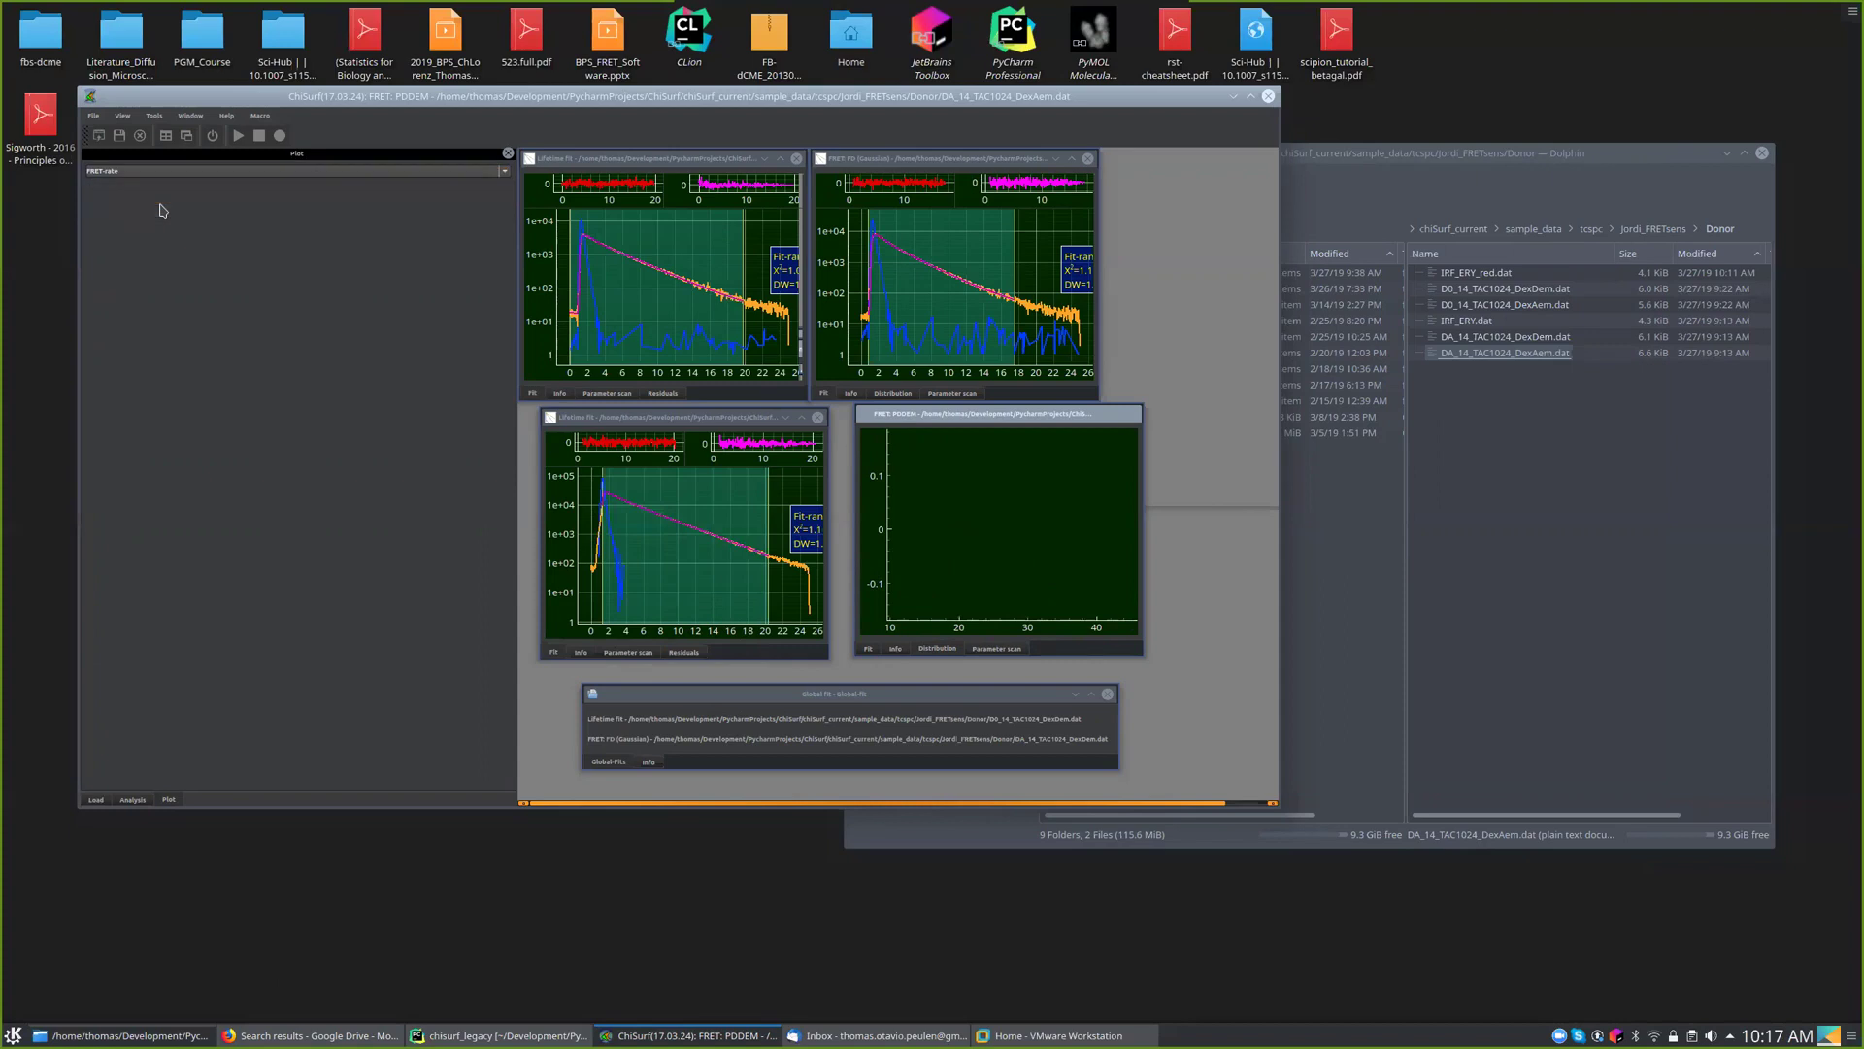
click(865, 630)
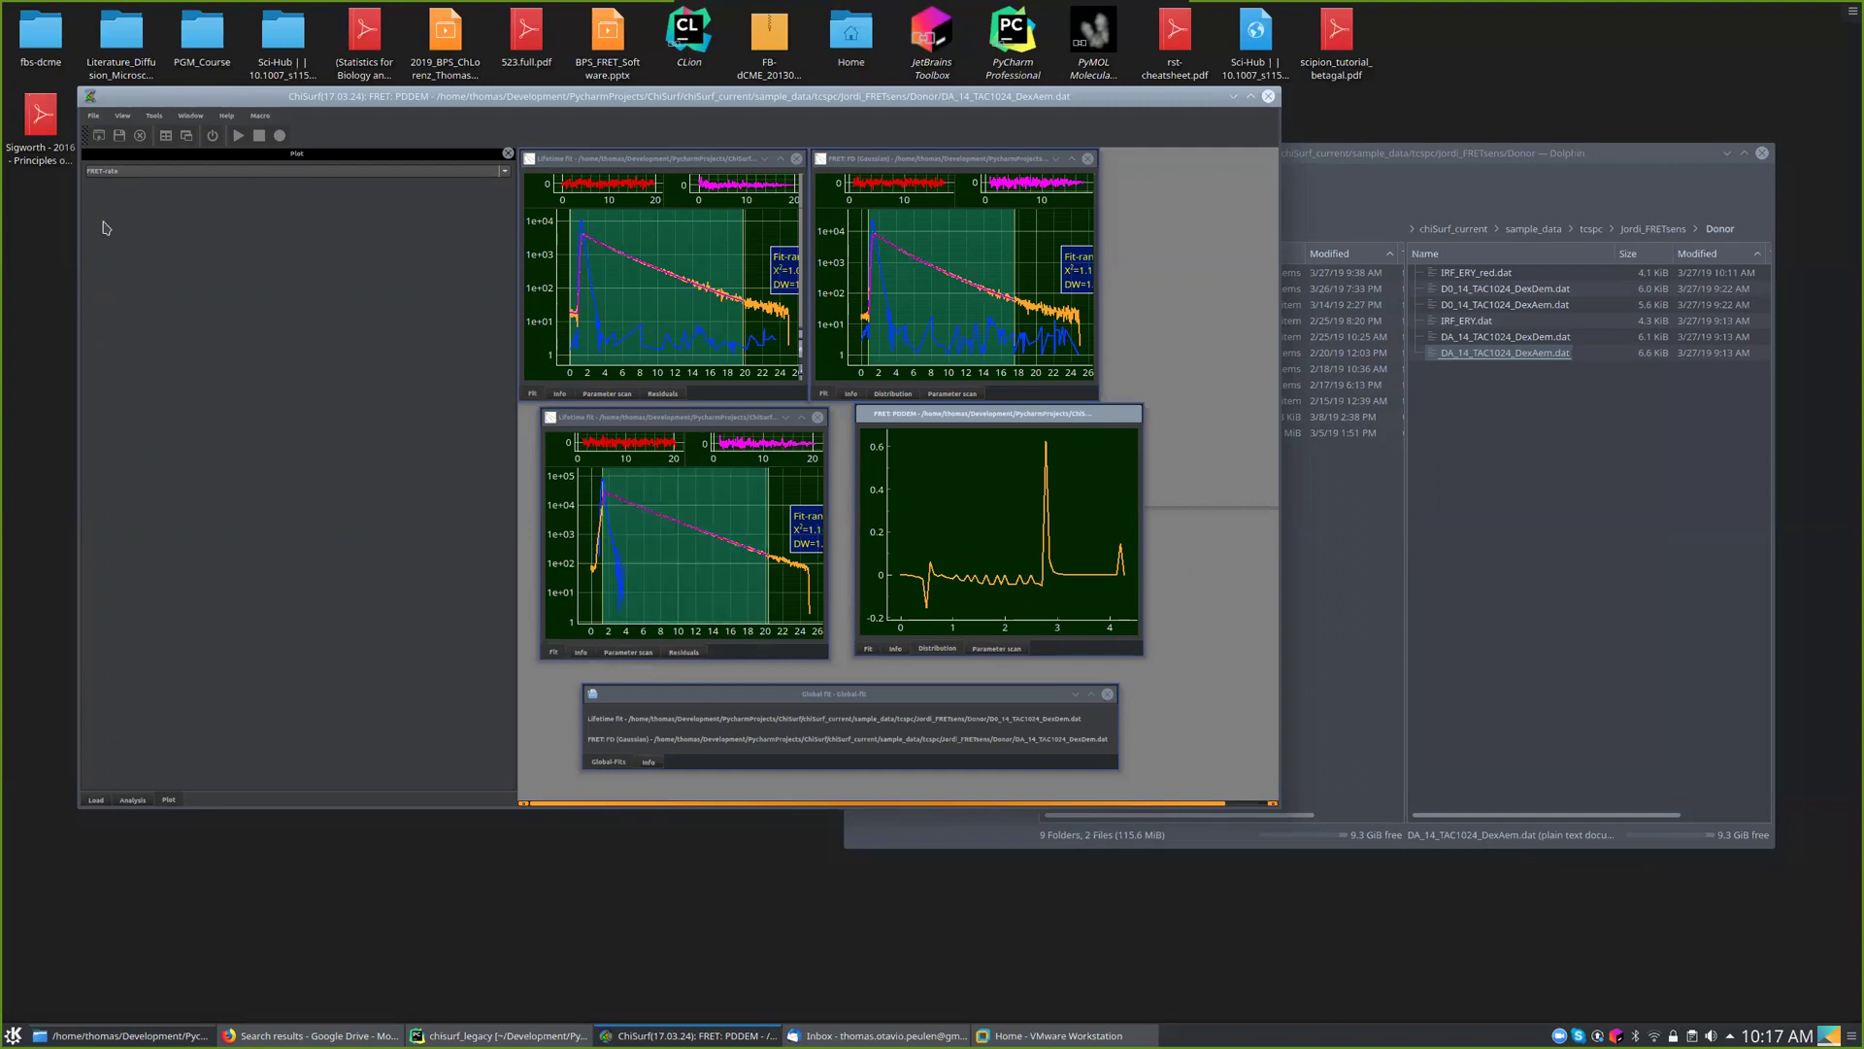
- Switch the PDDEM distribution plot to distance and back to lifetime, and zoom out its axes
click(146, 173)
scroll(134, 198, down, 3)
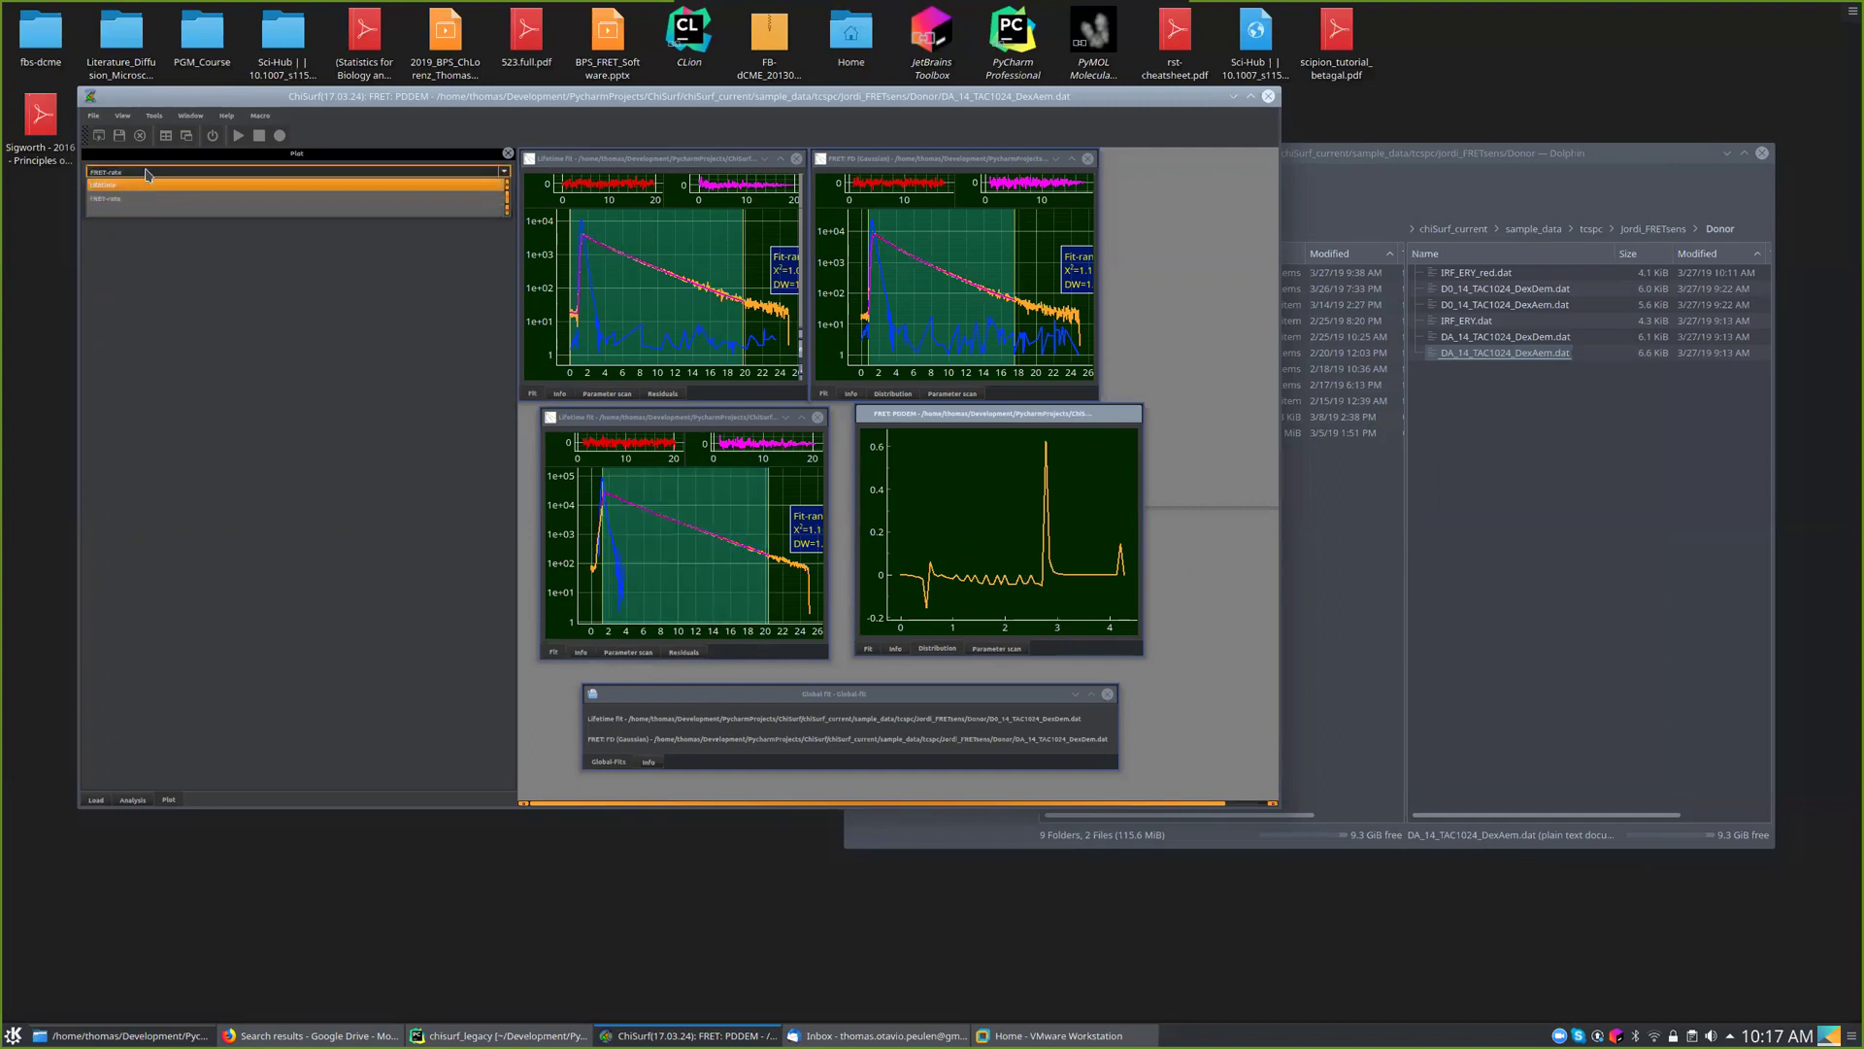
click(134, 193)
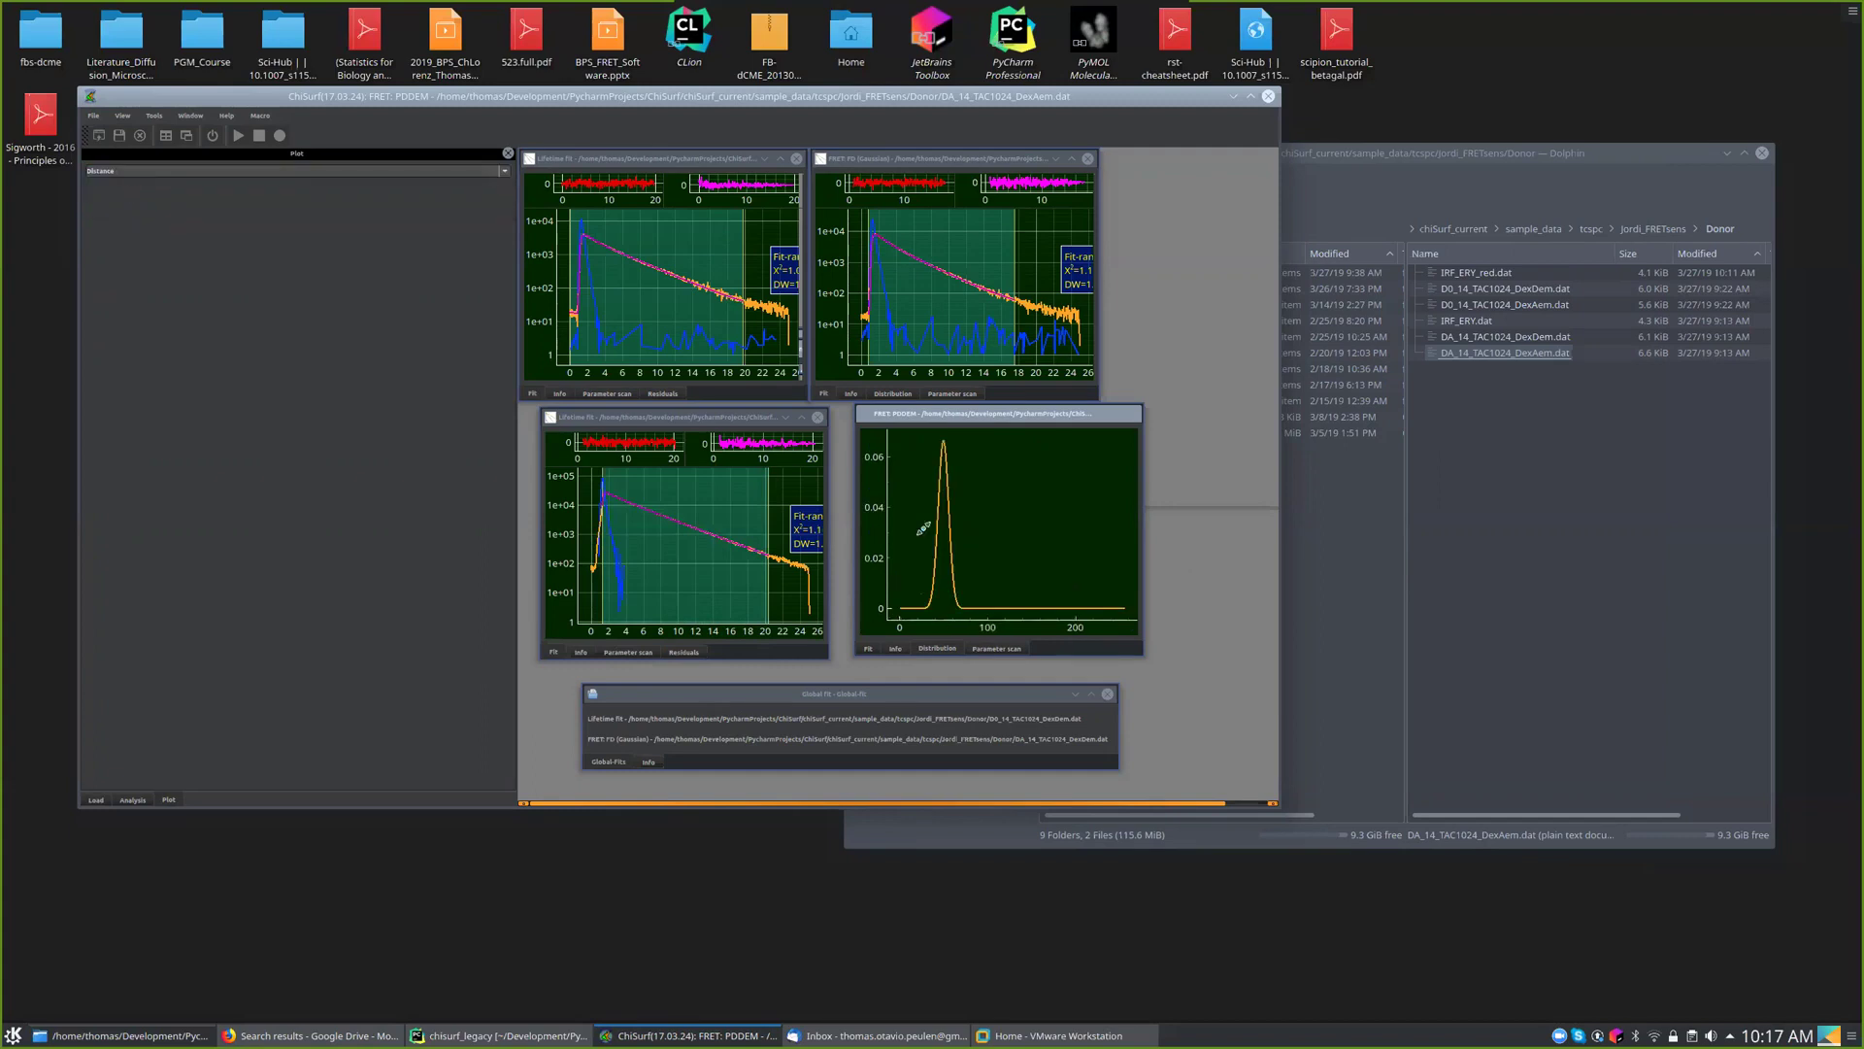
click(268, 173)
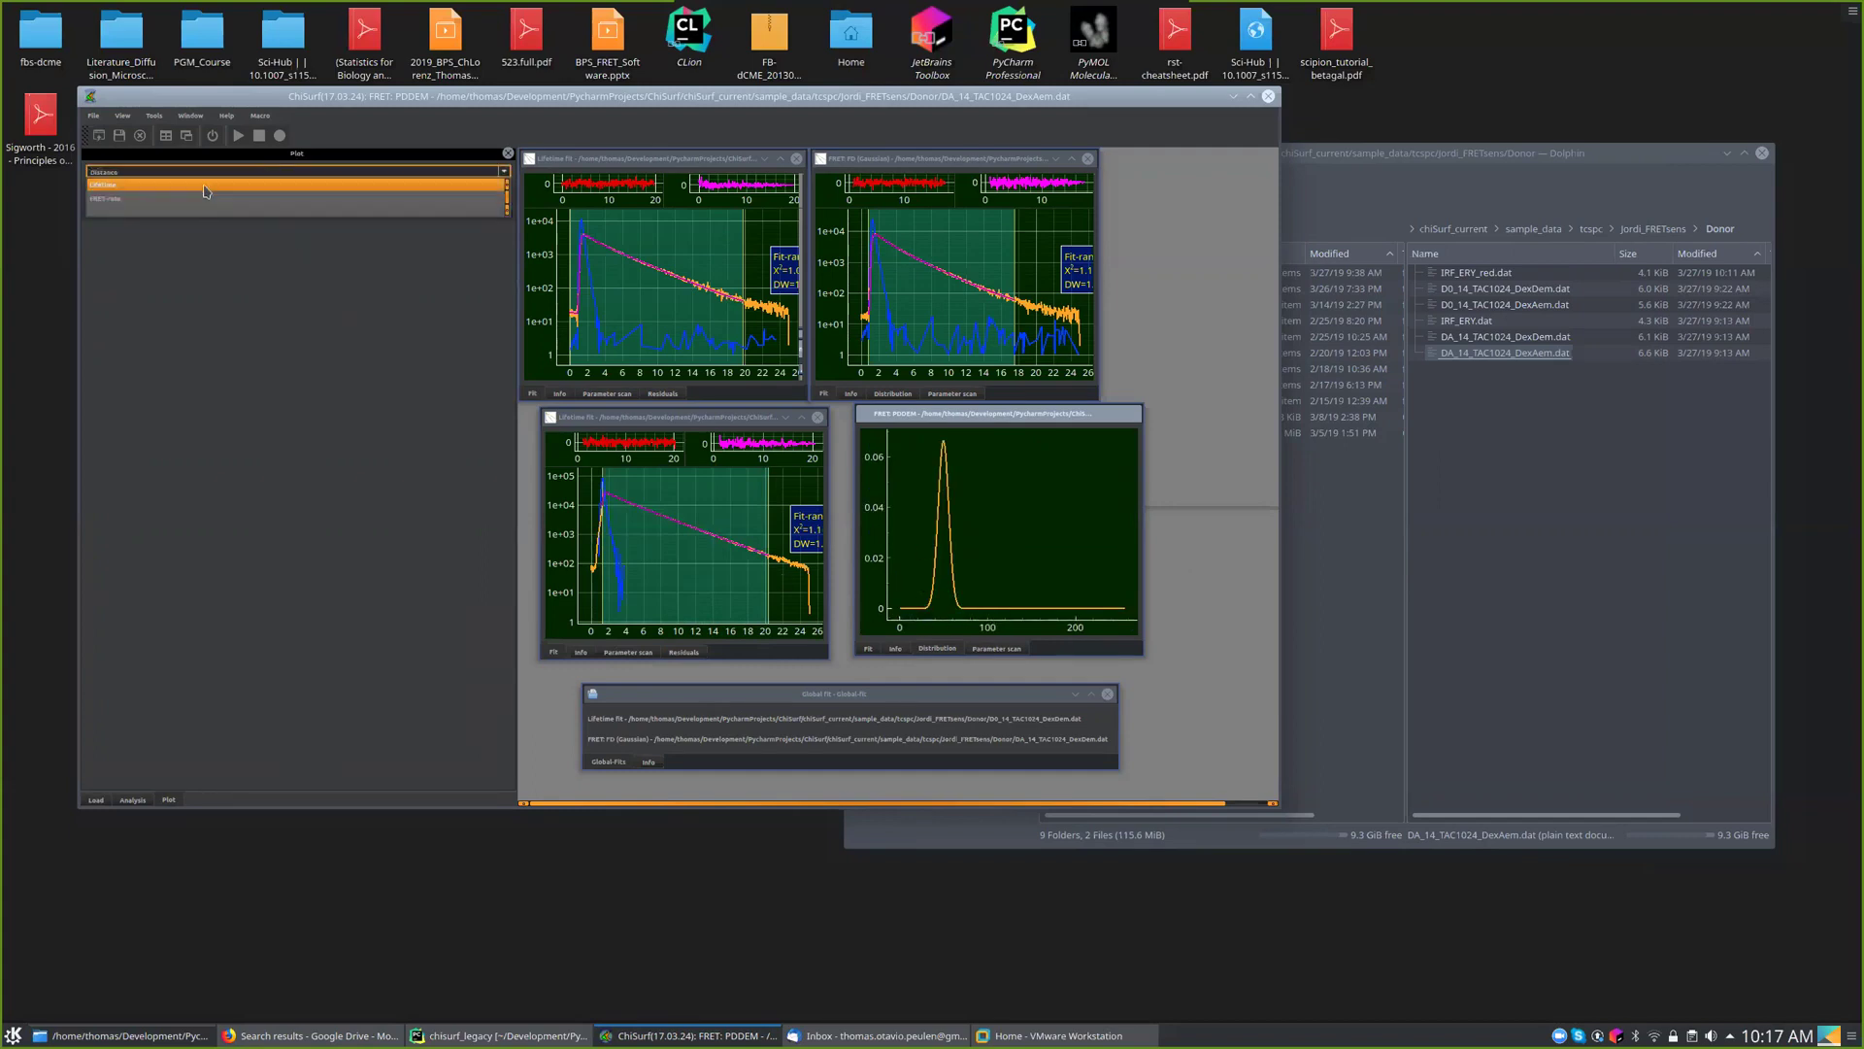
click(205, 185)
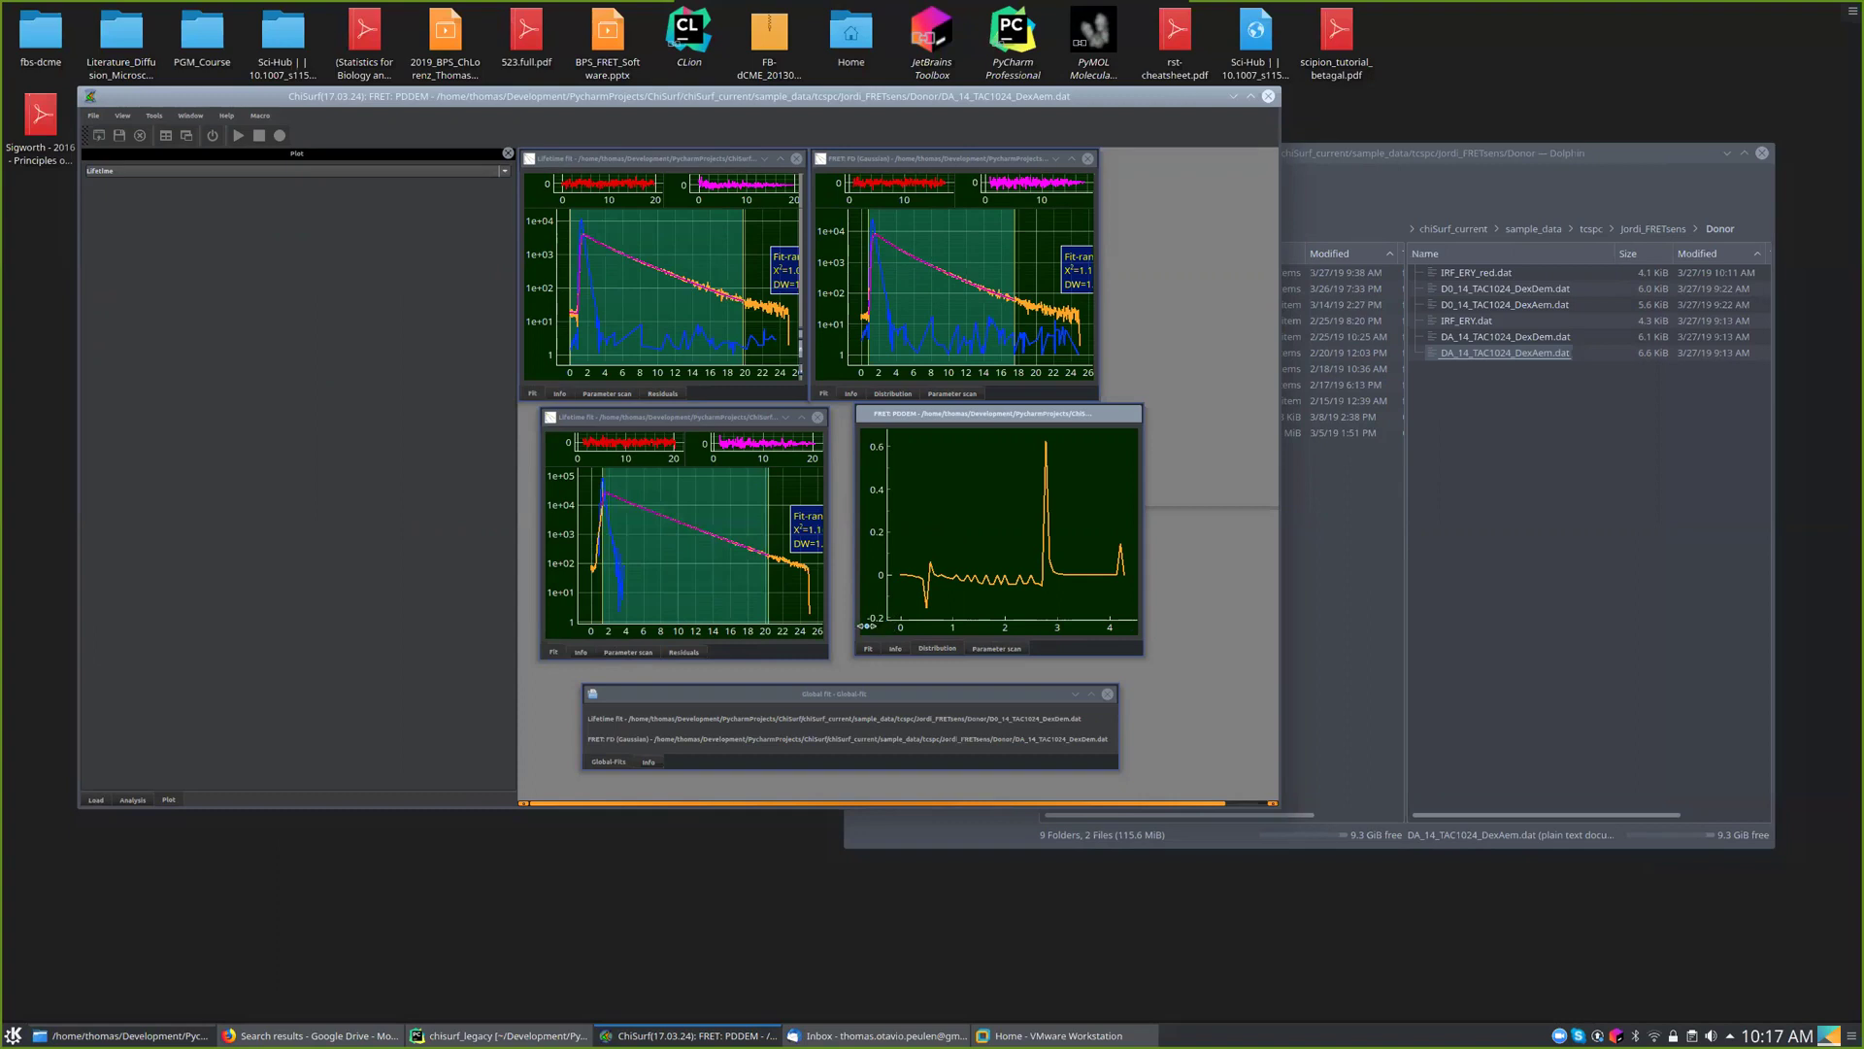
scroll(1040, 569, down, 2)
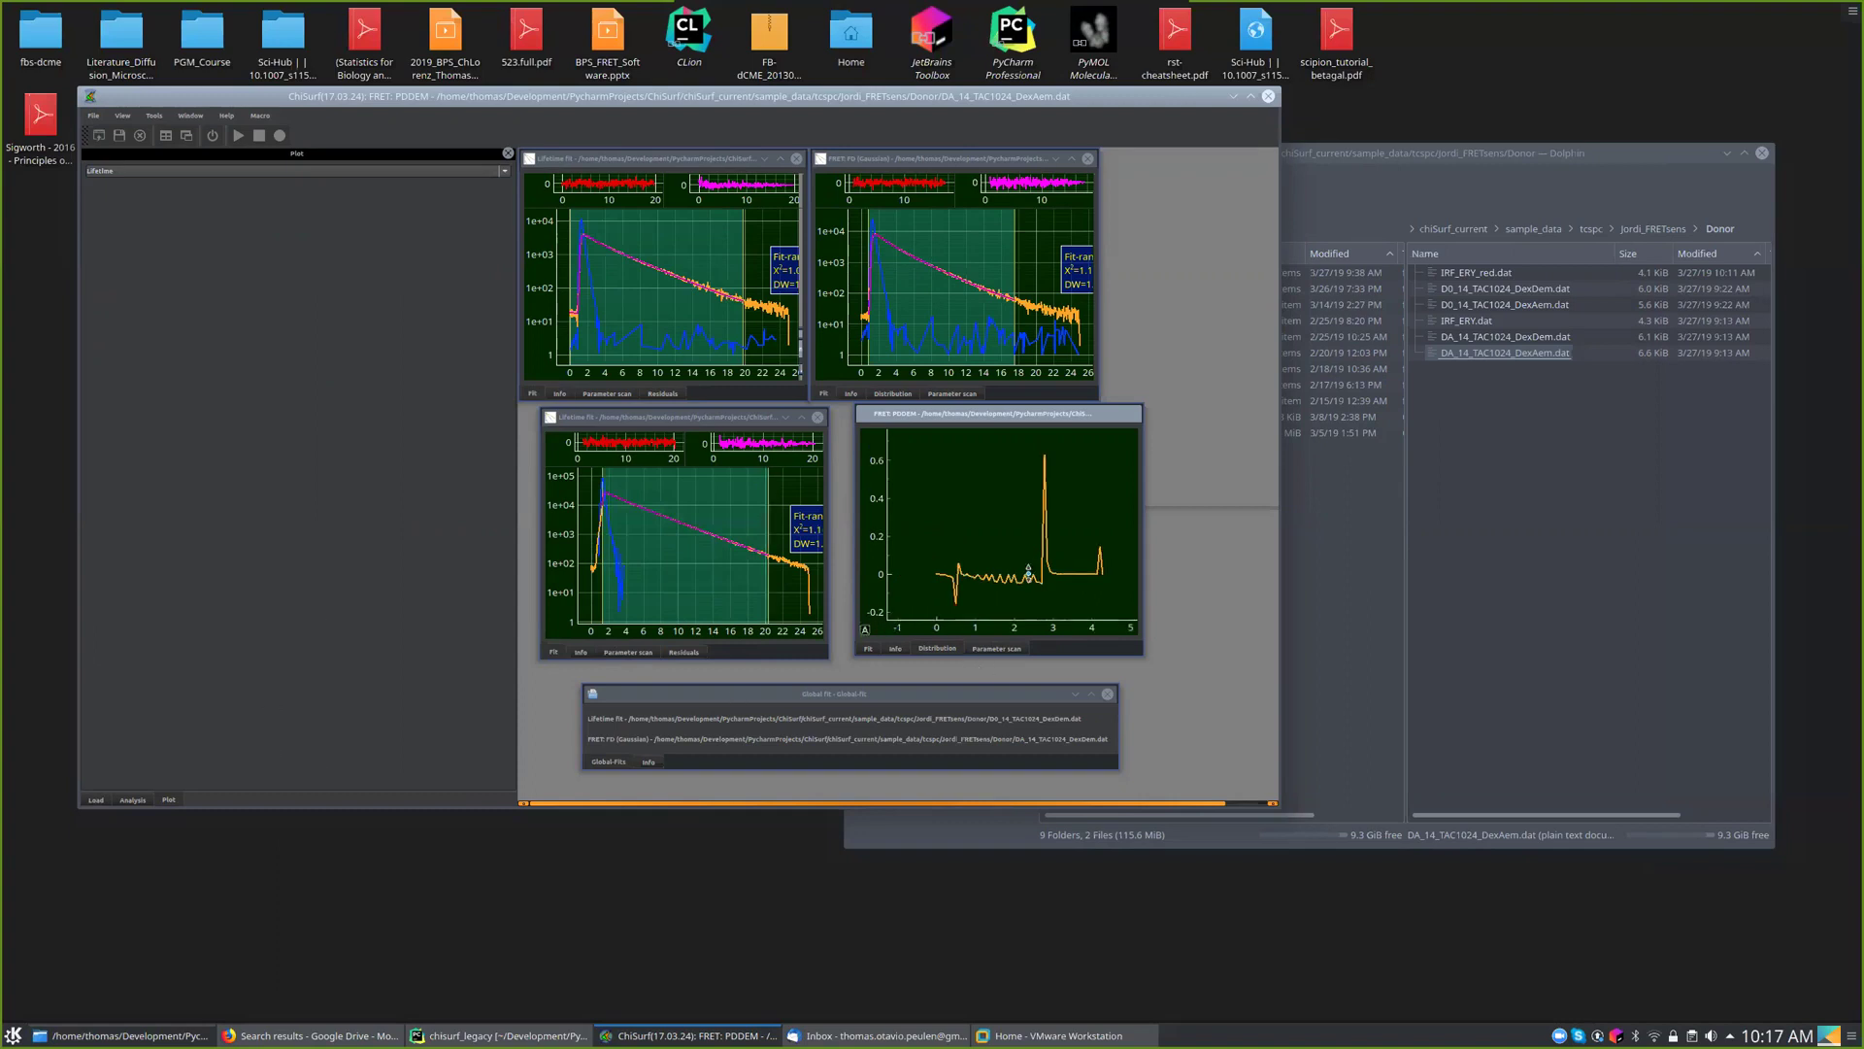
- View the PDDEM decay plot, return to the distribution plot and set its distribution type to distance
click(130, 800)
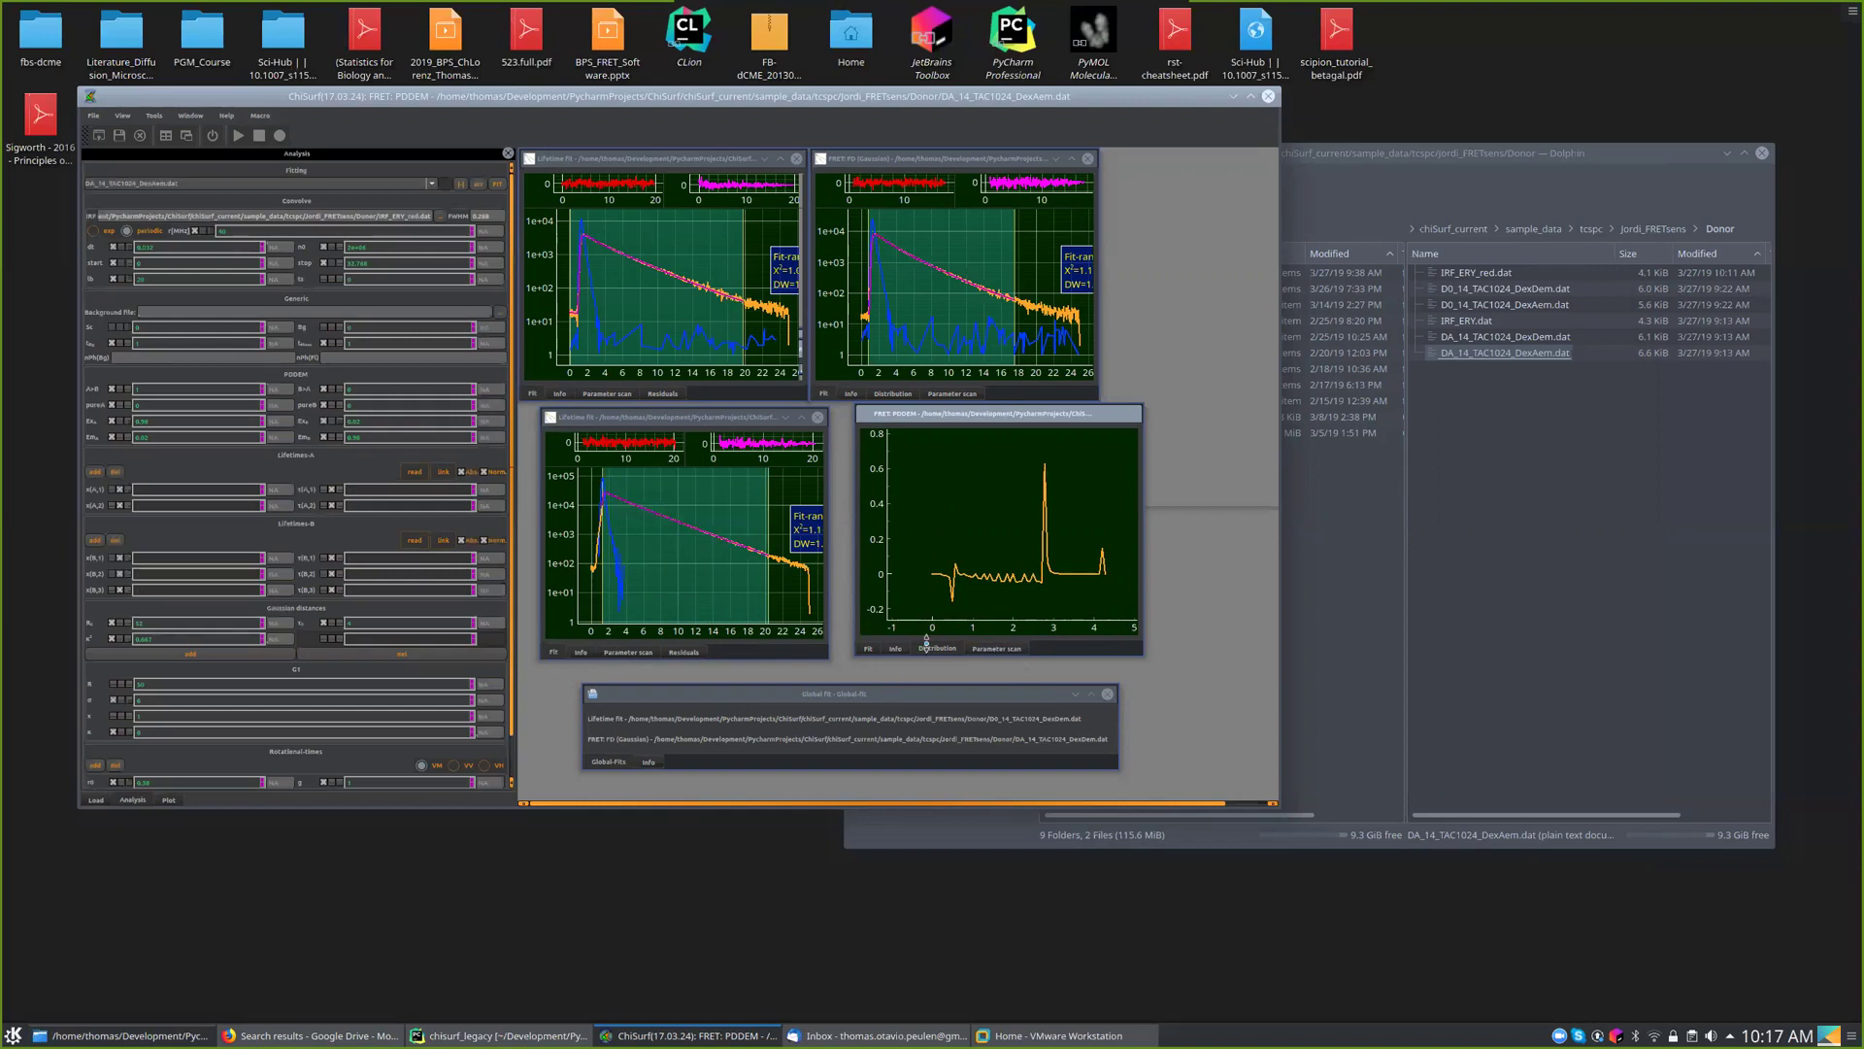
click(869, 648)
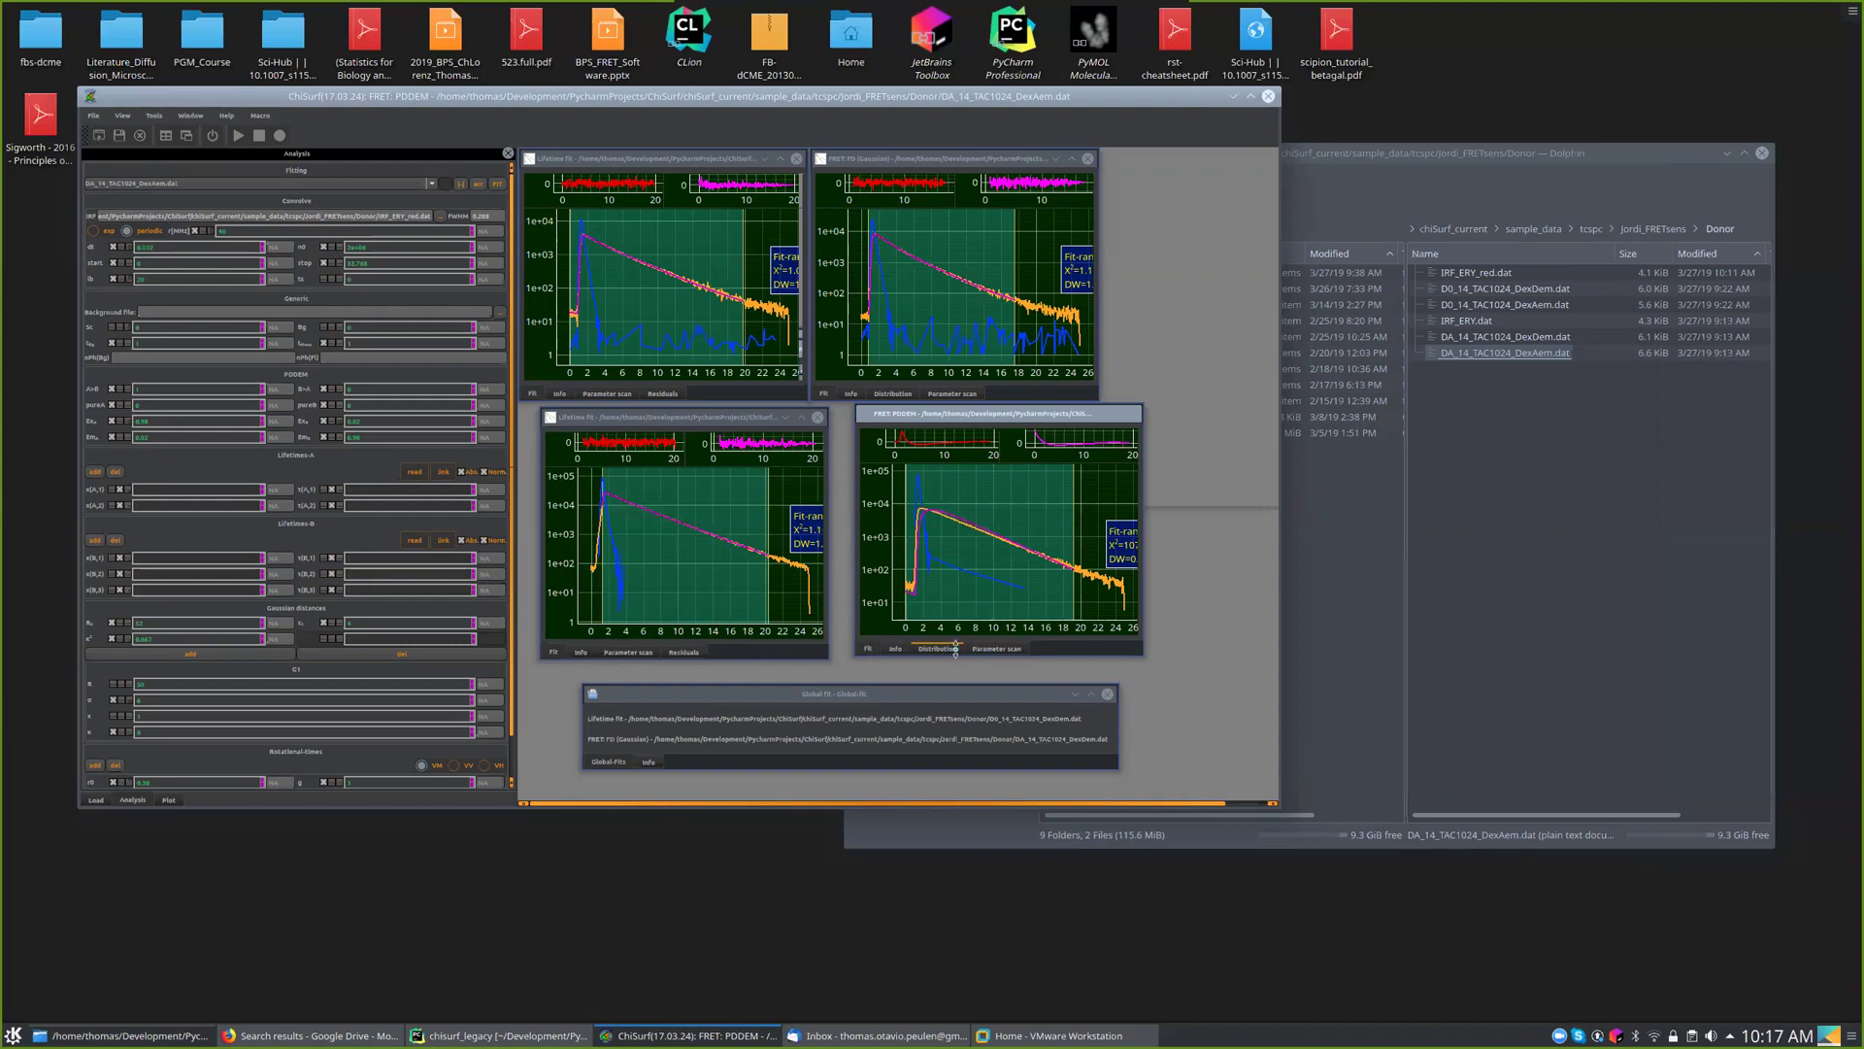
click(936, 648)
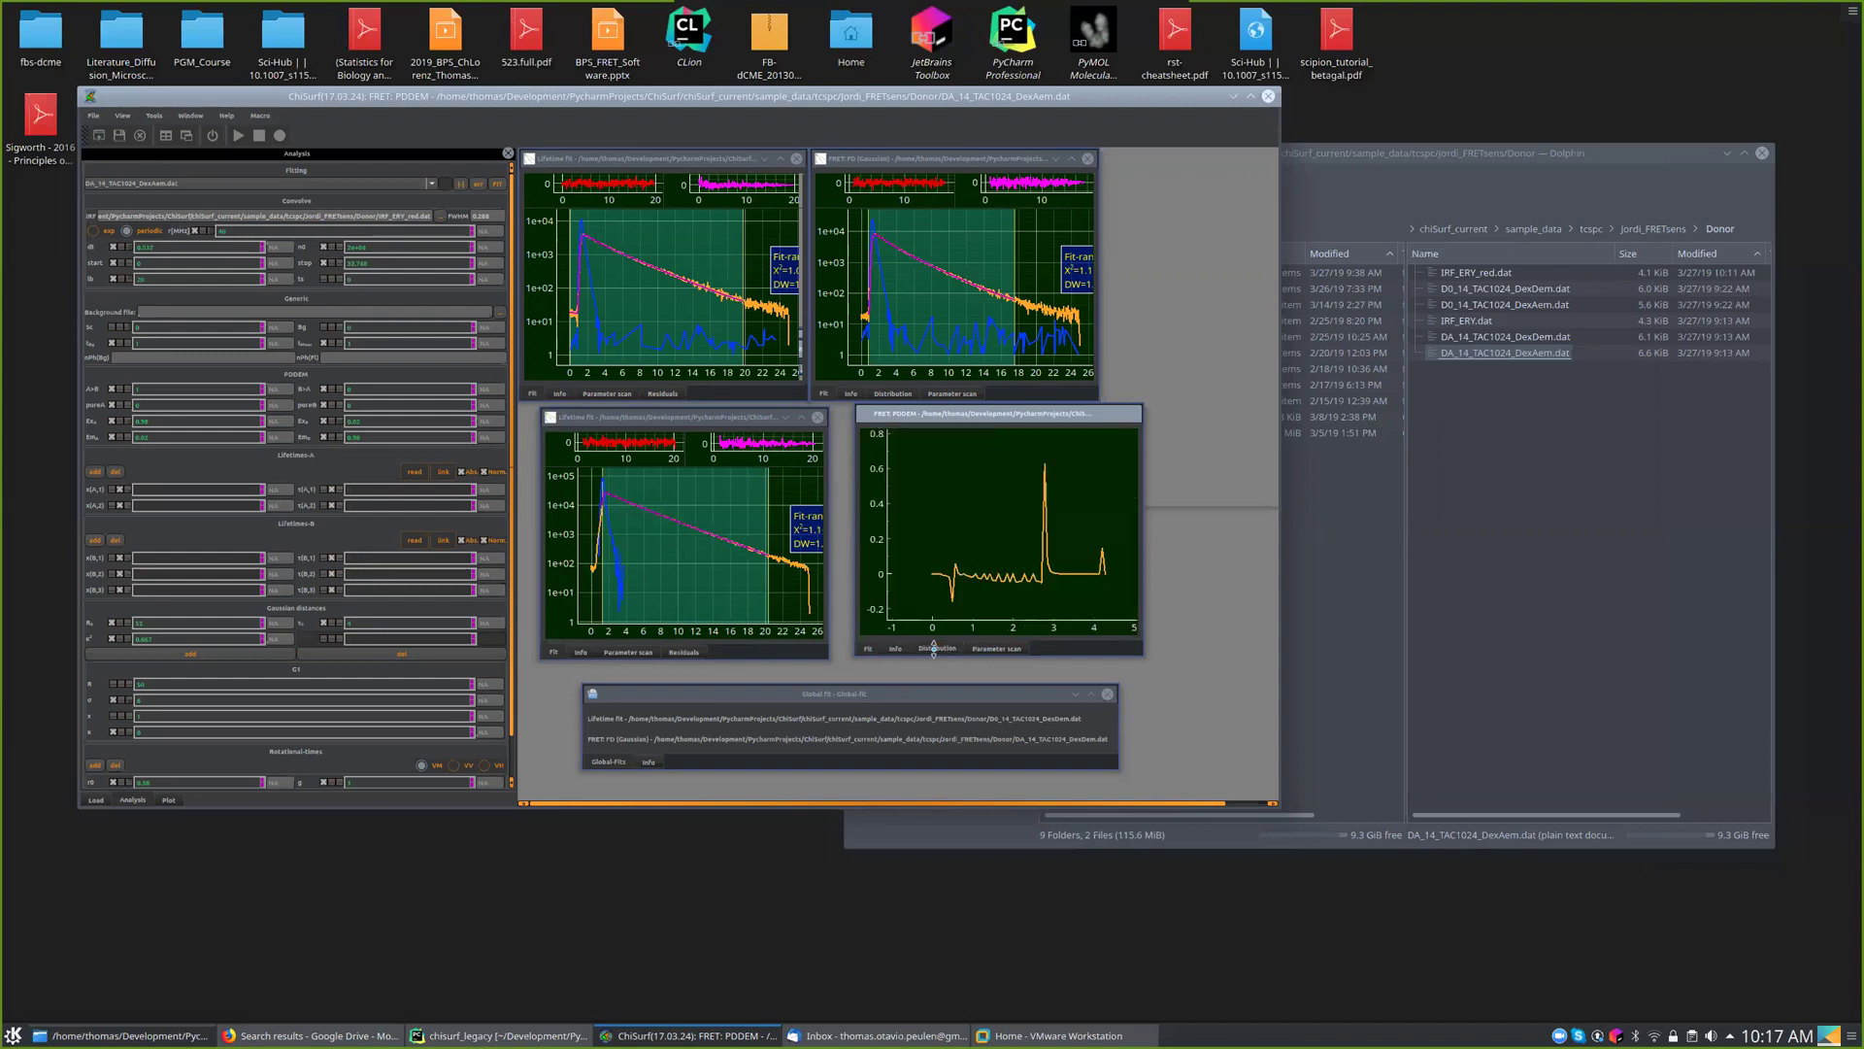
click(168, 799)
click(271, 179)
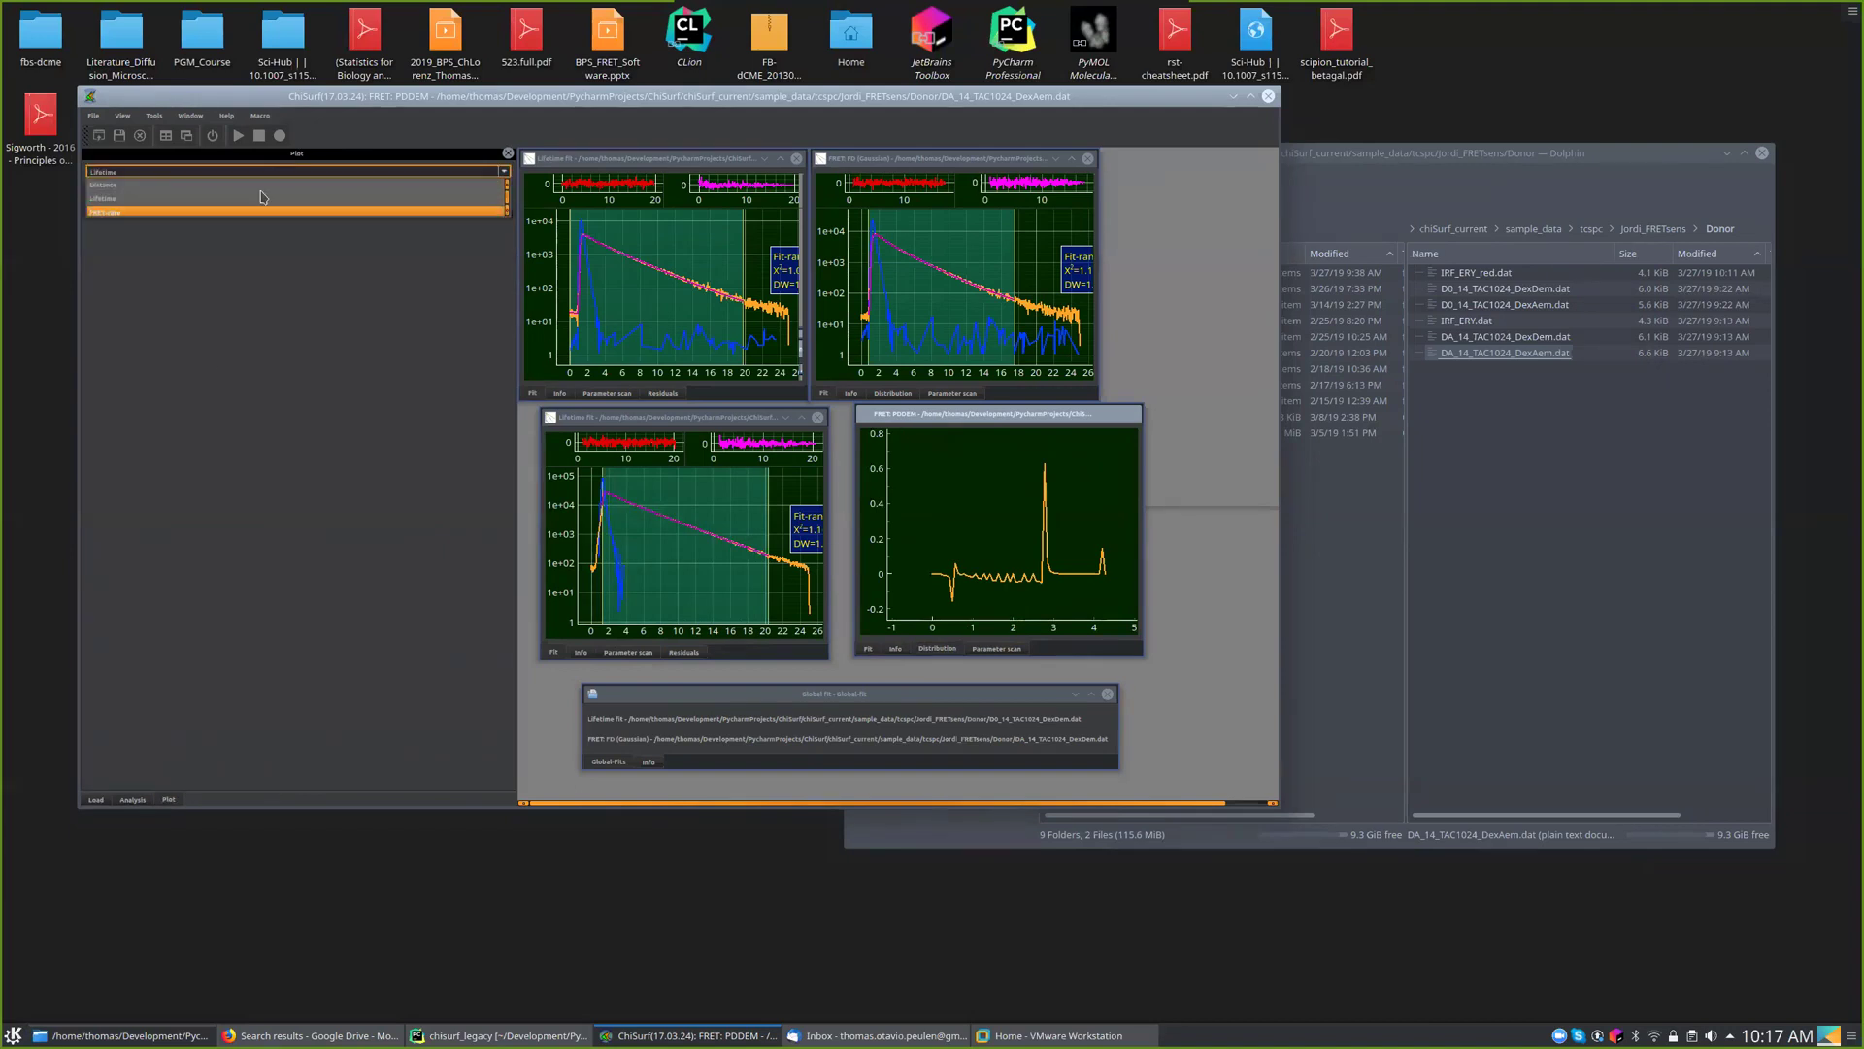
click(253, 197)
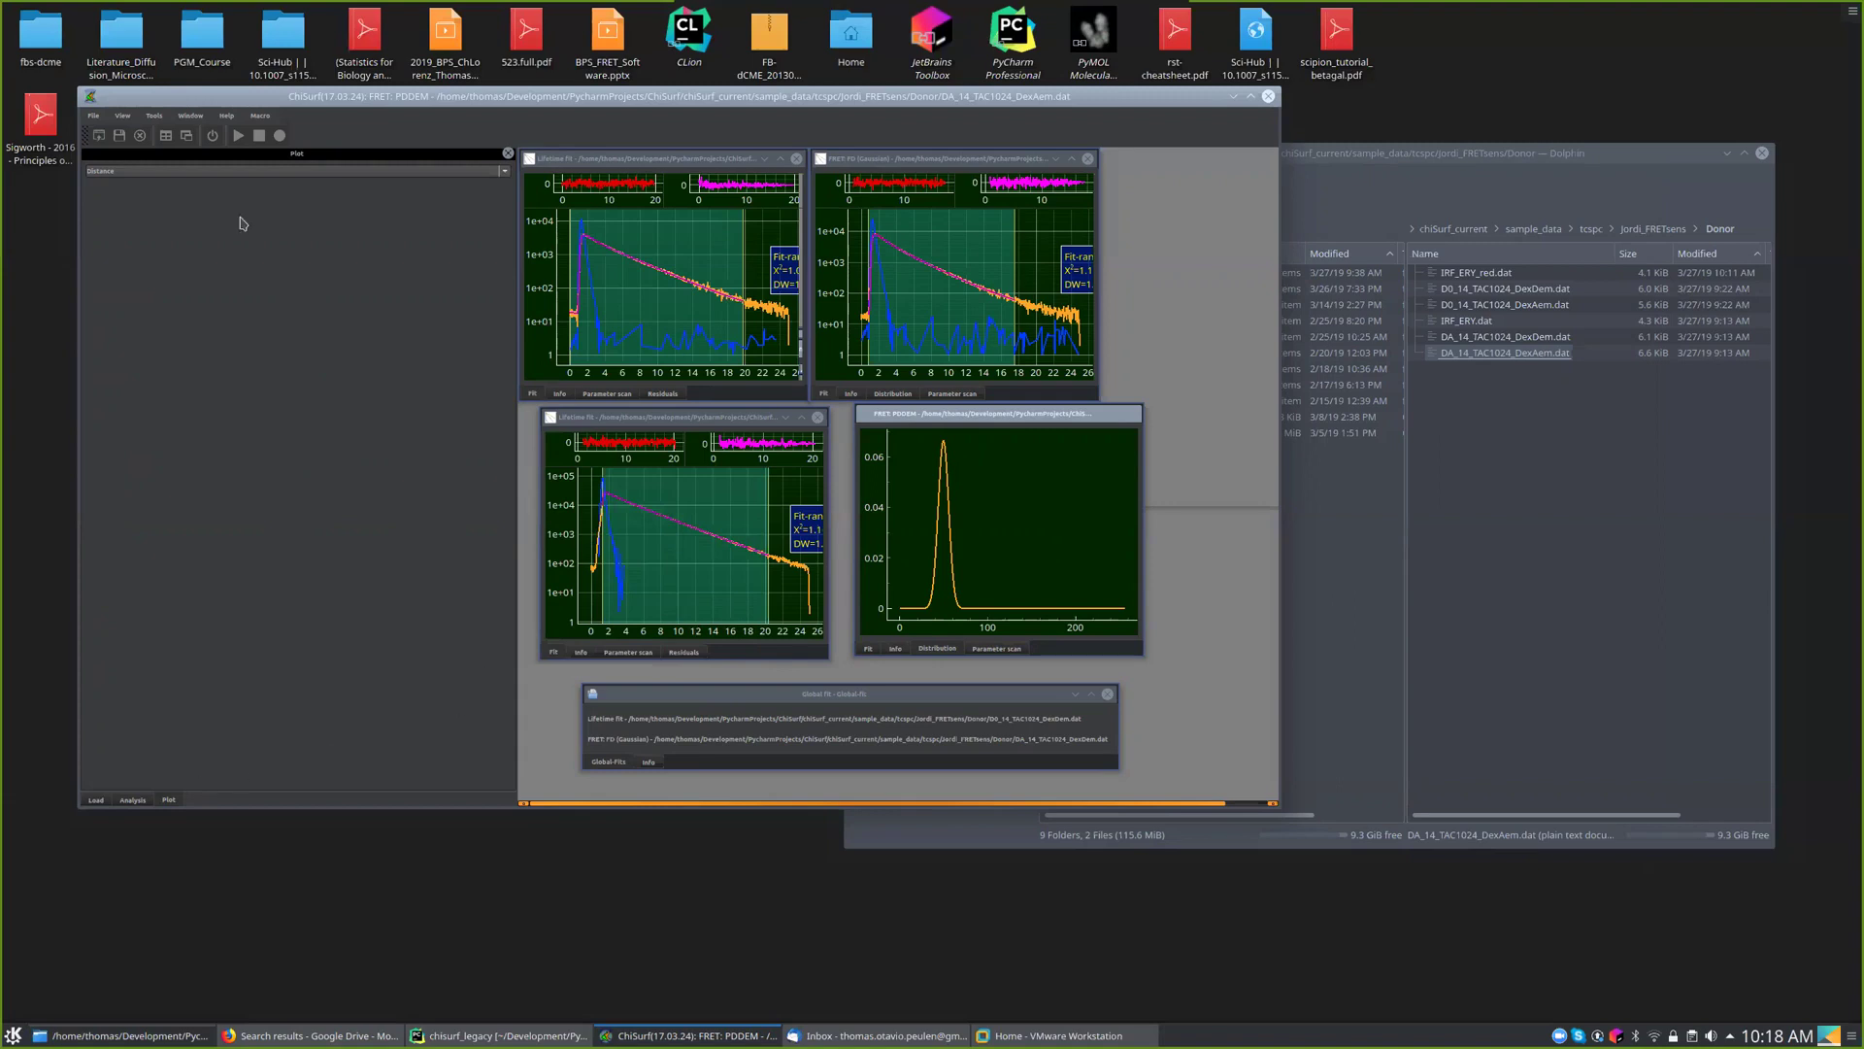
click(254, 173)
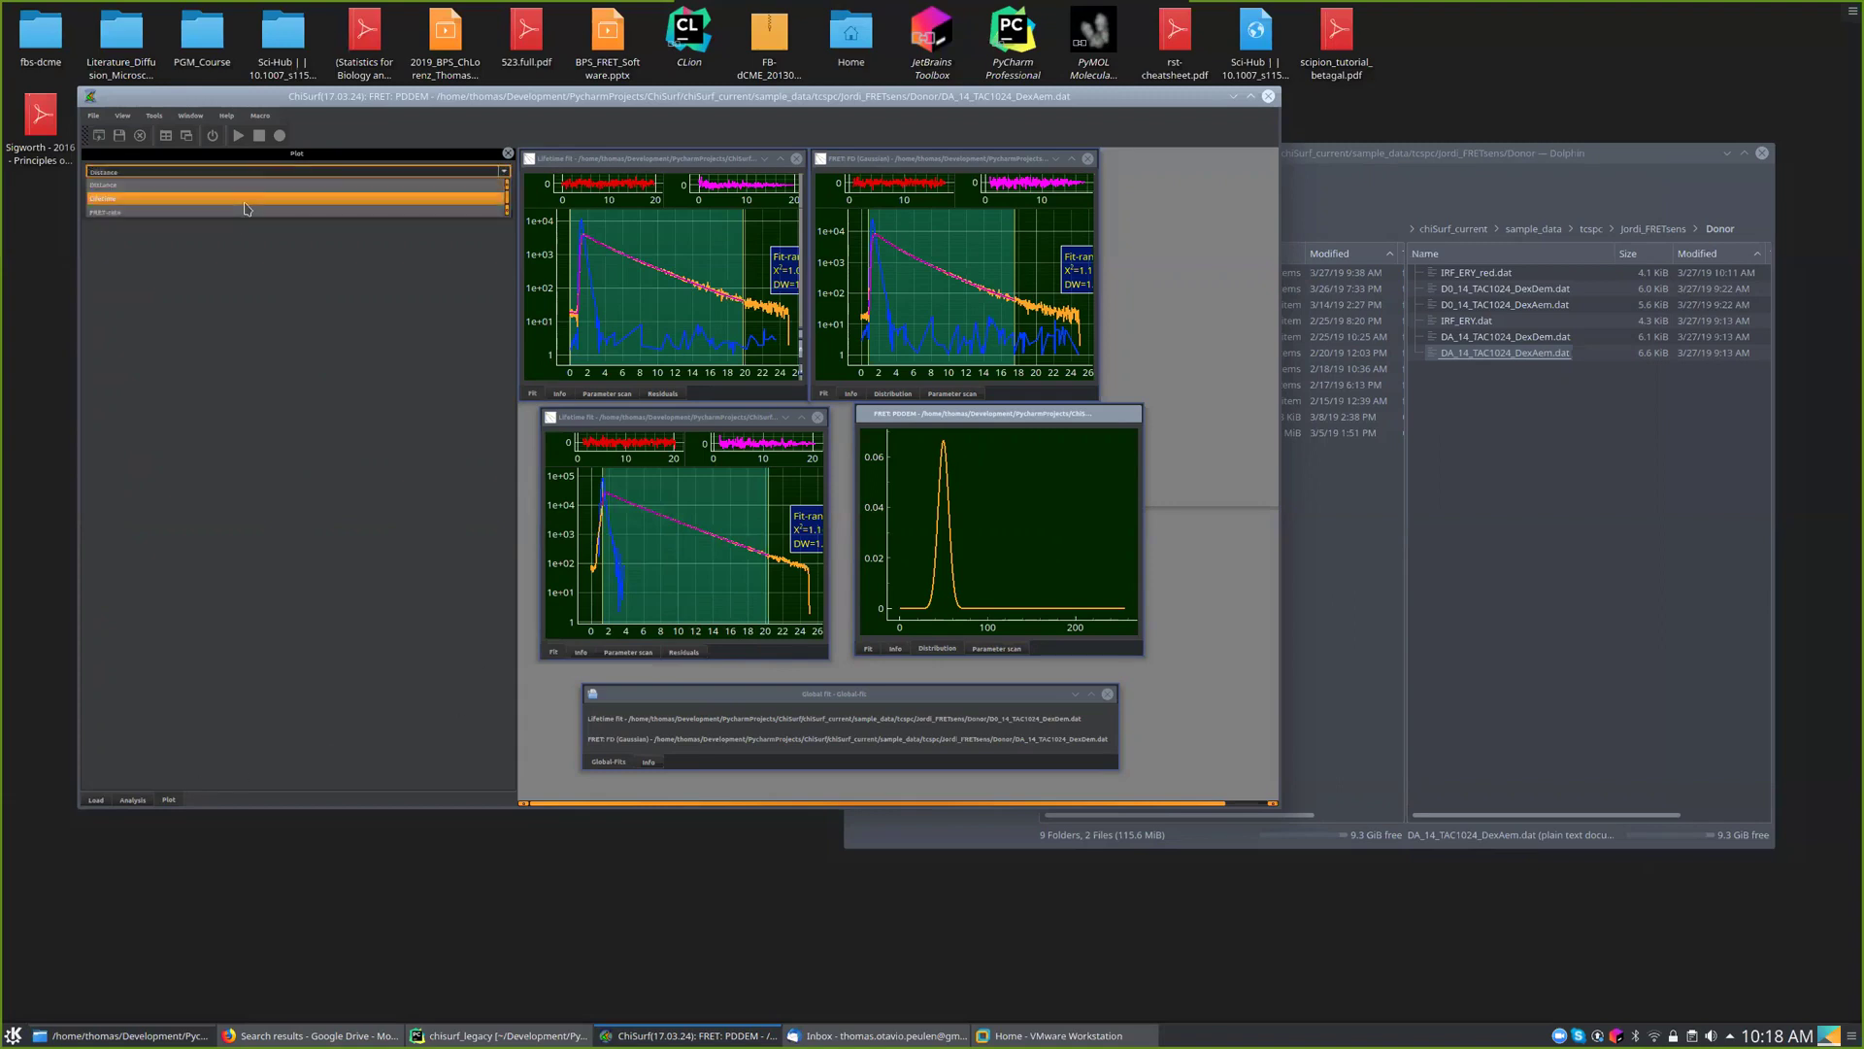
scroll(242, 192, down, 1)
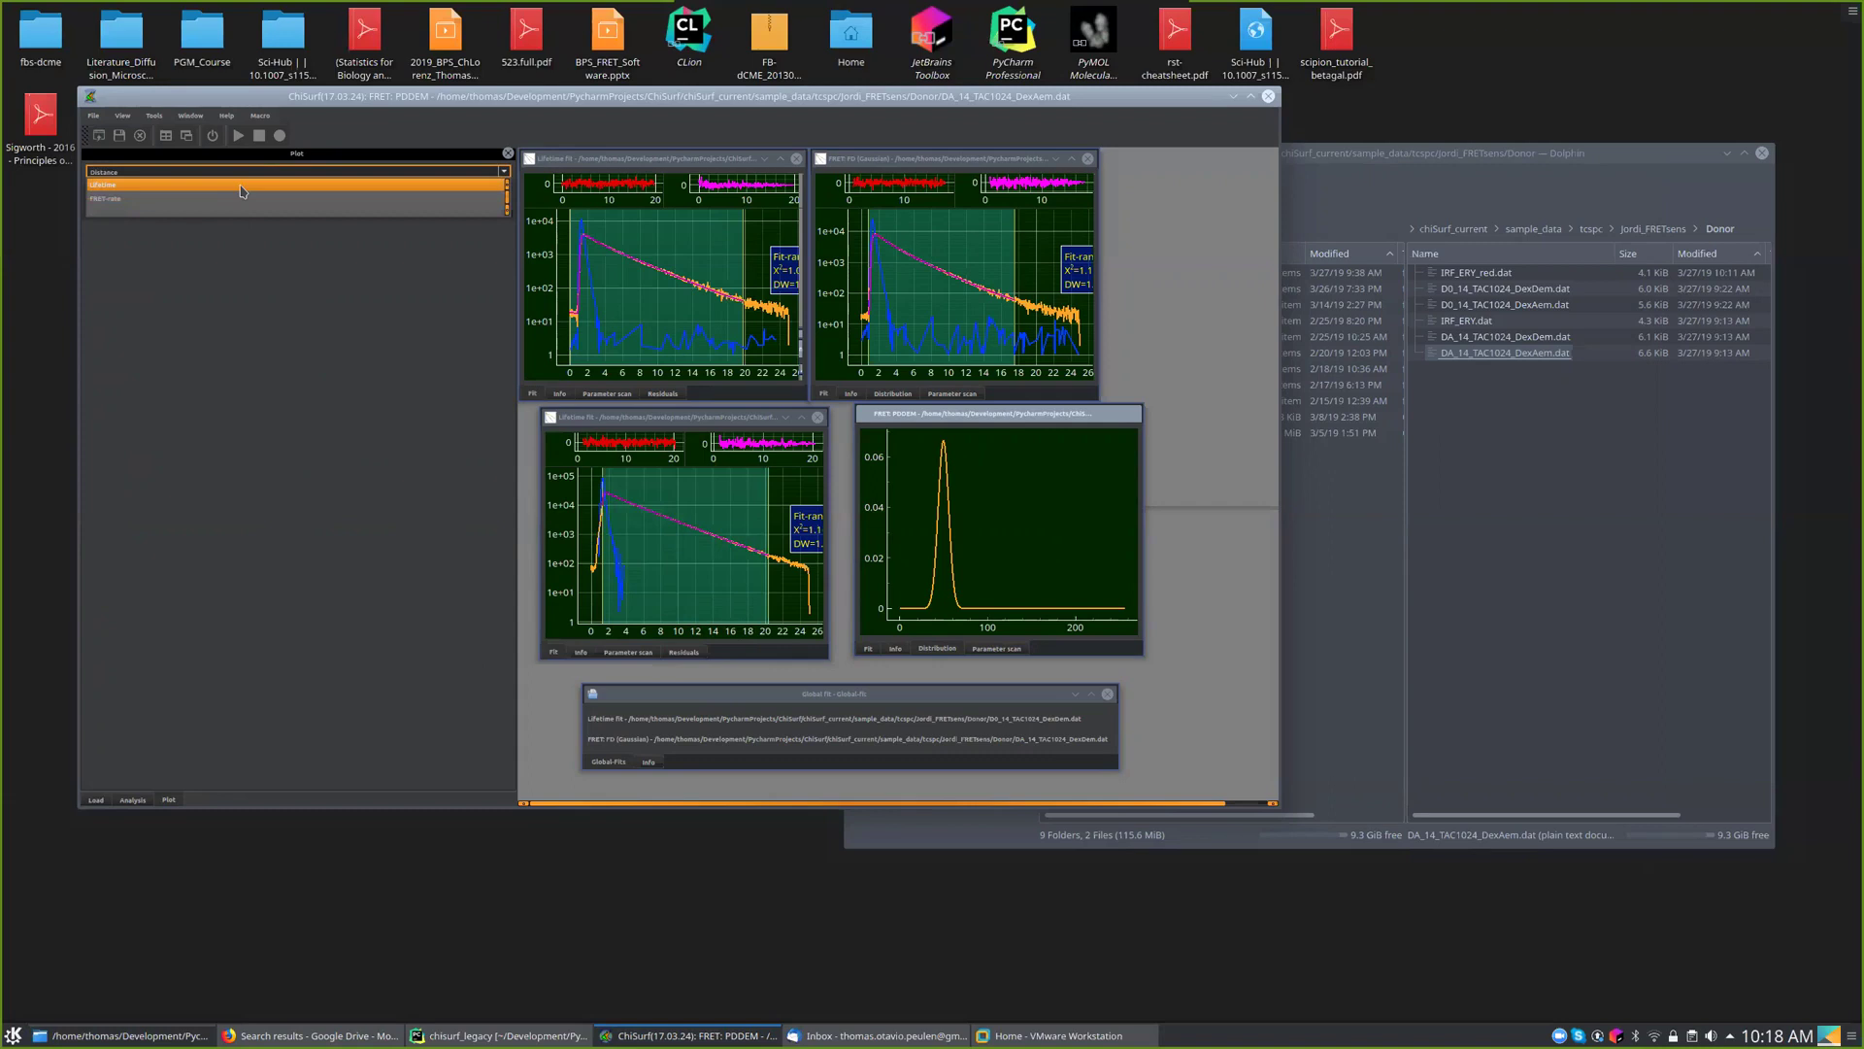
click(286, 354)
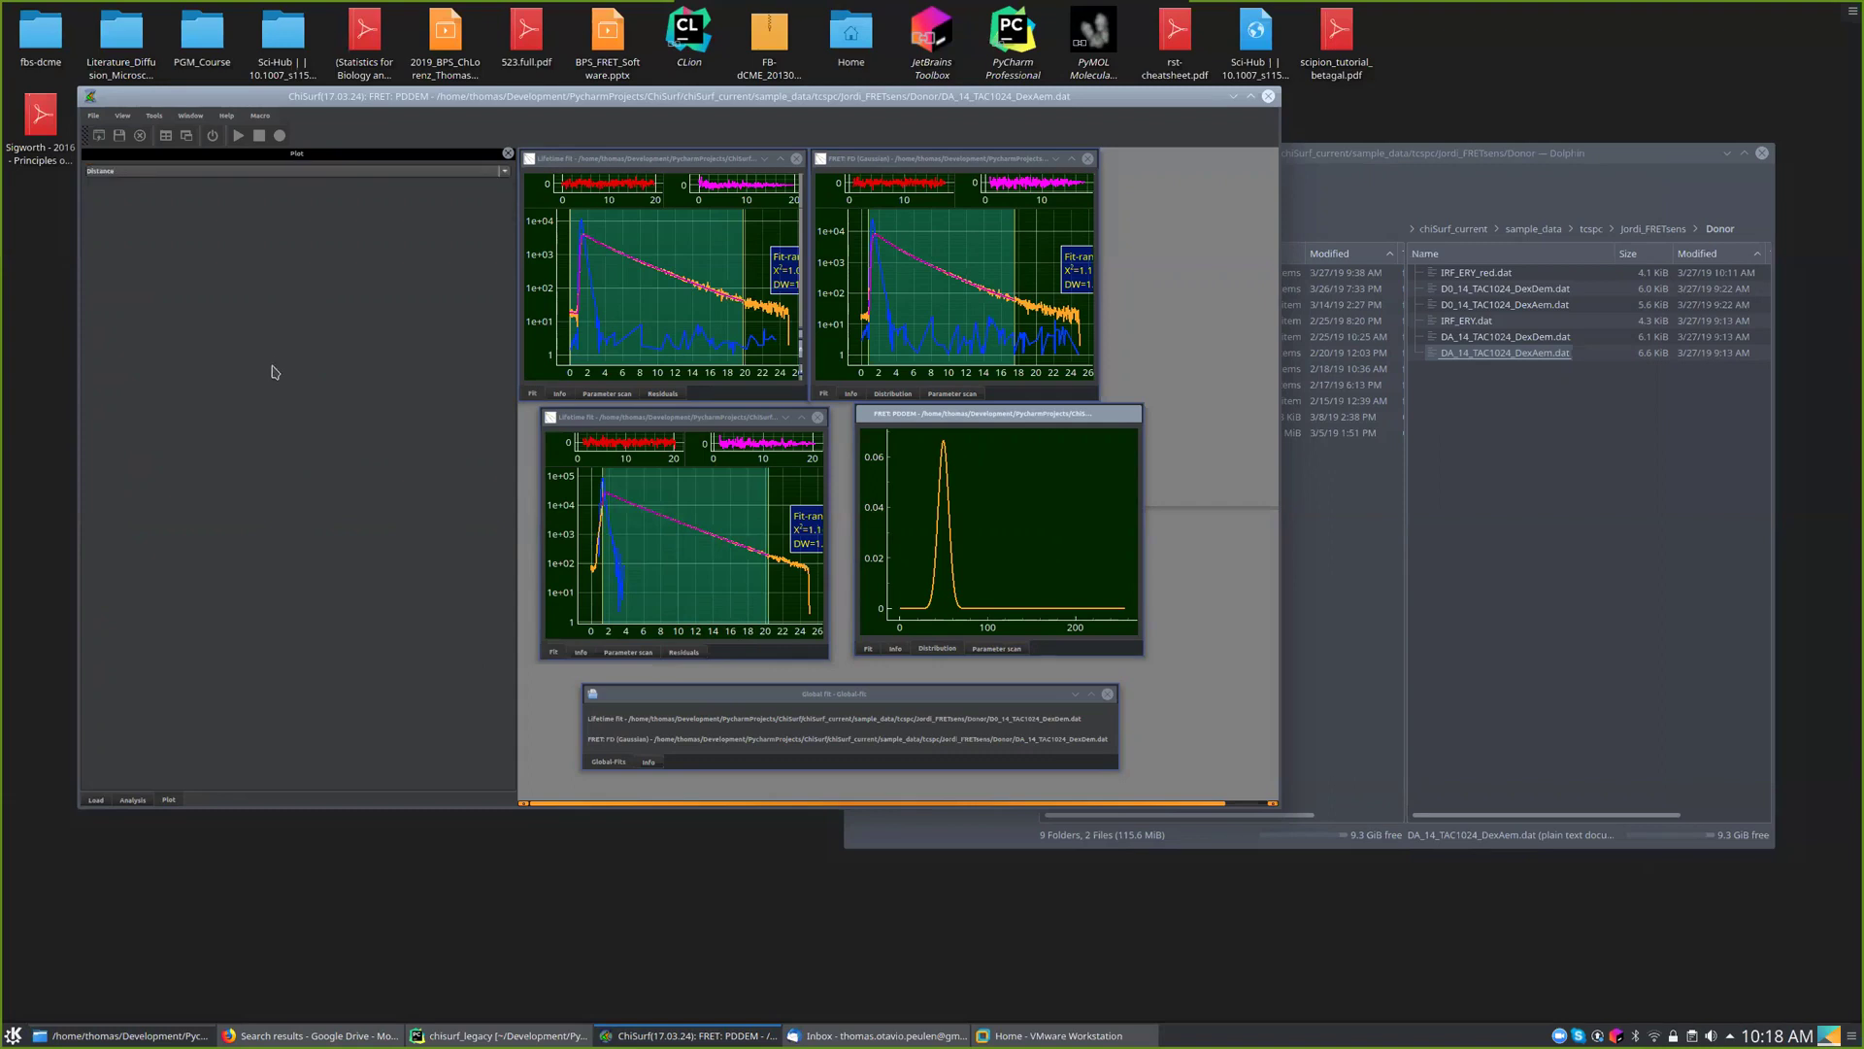
- Show the PDDEM decay plot and parameters, and inspect the donor-only fraction of the Gaussian FRET fit
click(134, 800)
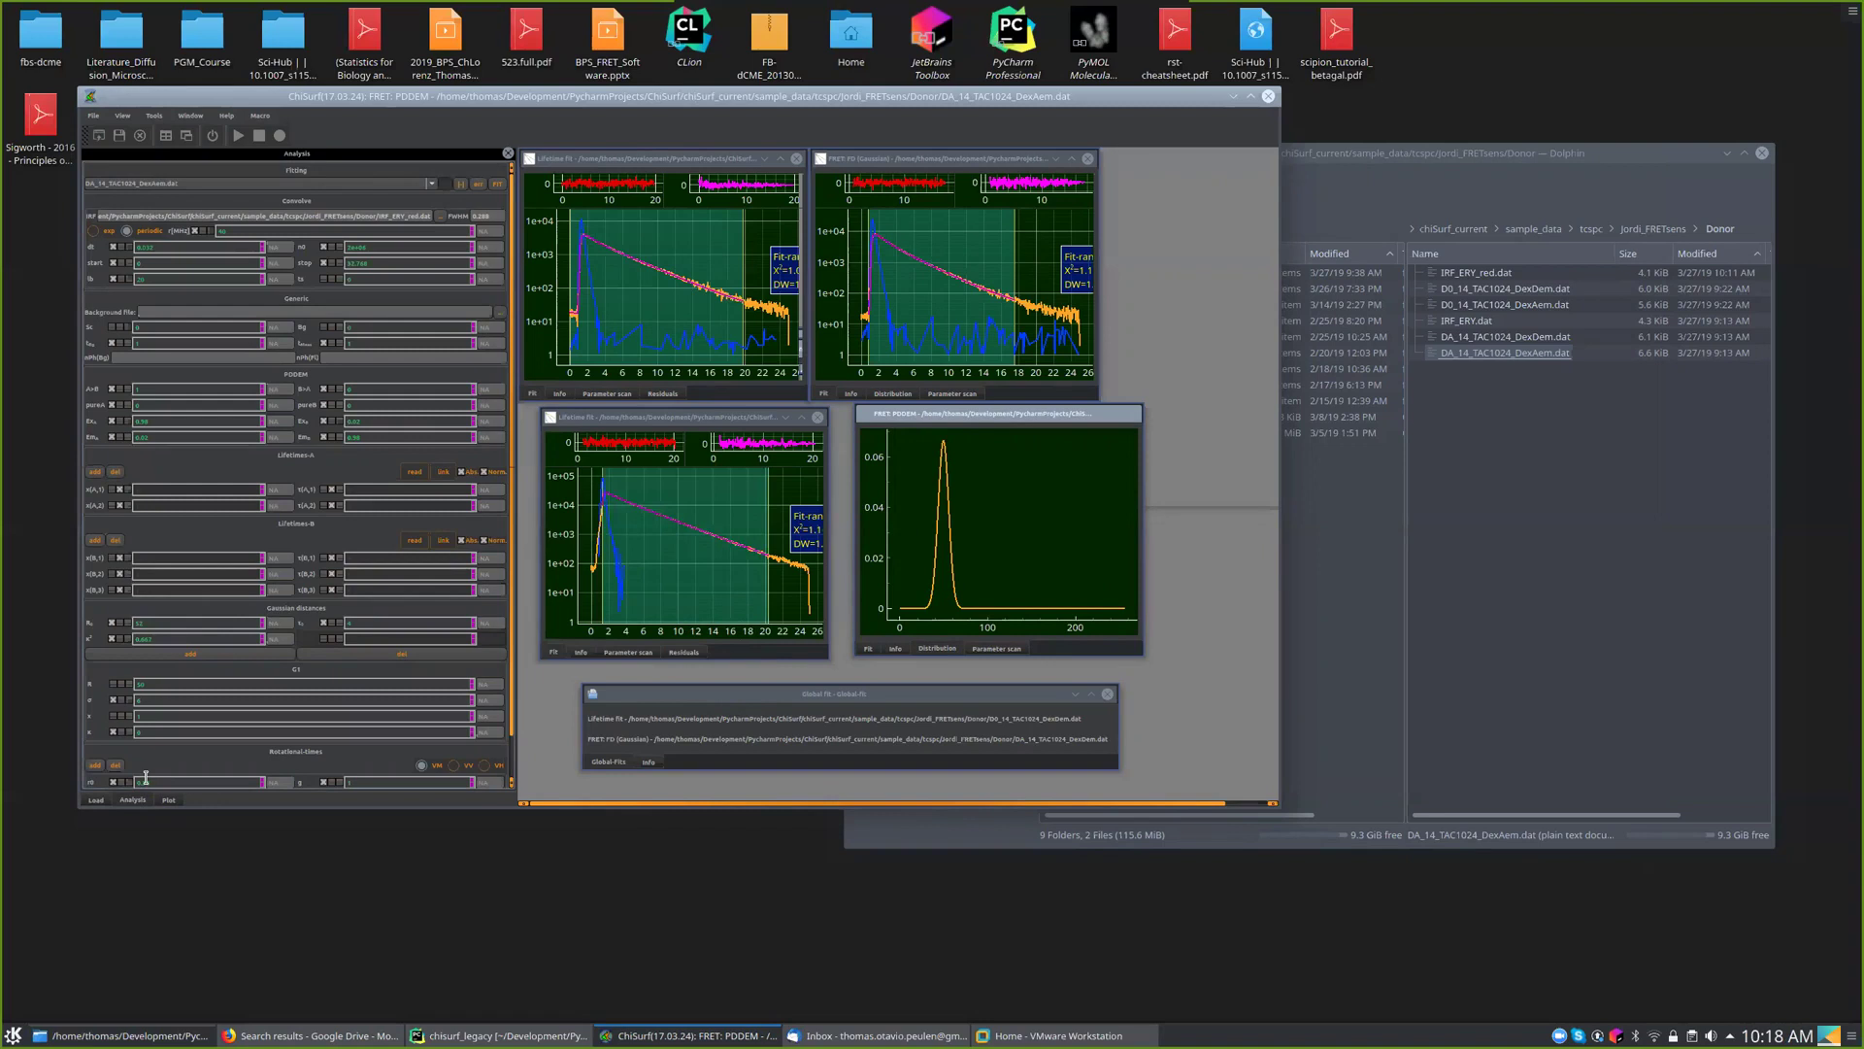
click(868, 648)
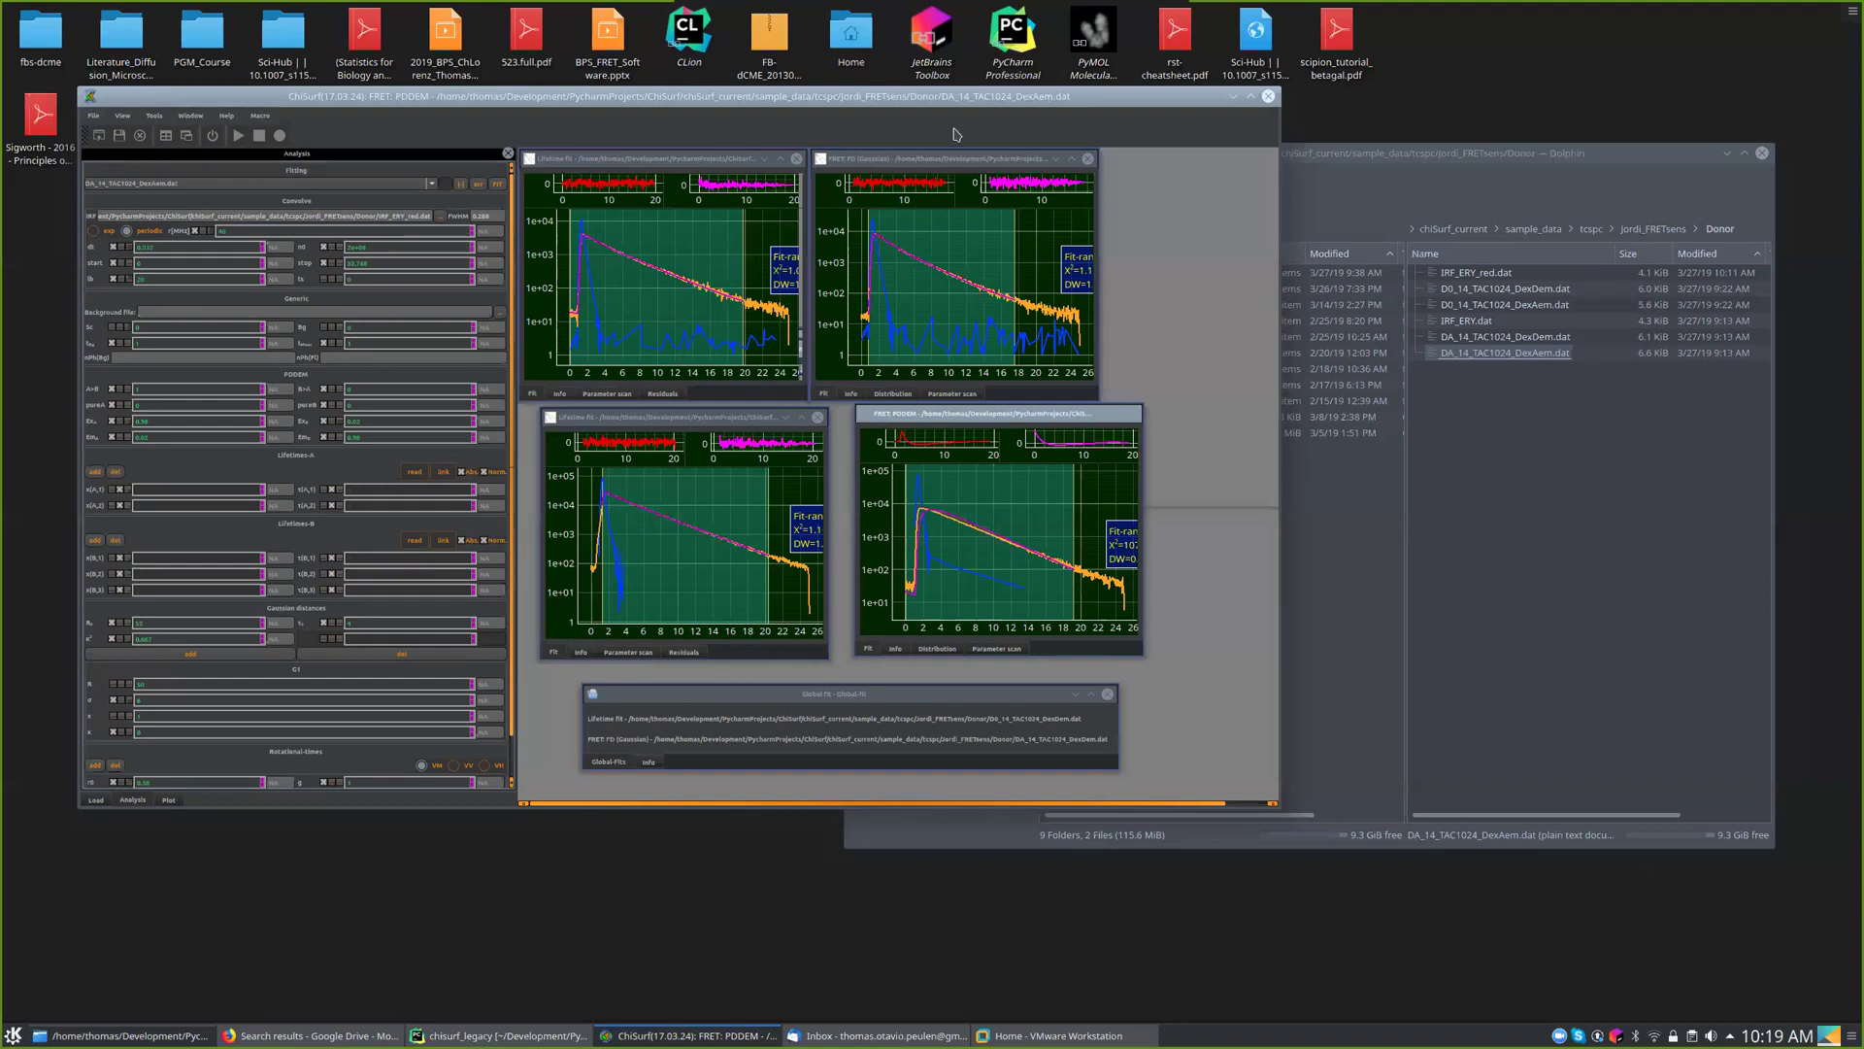
click(919, 164)
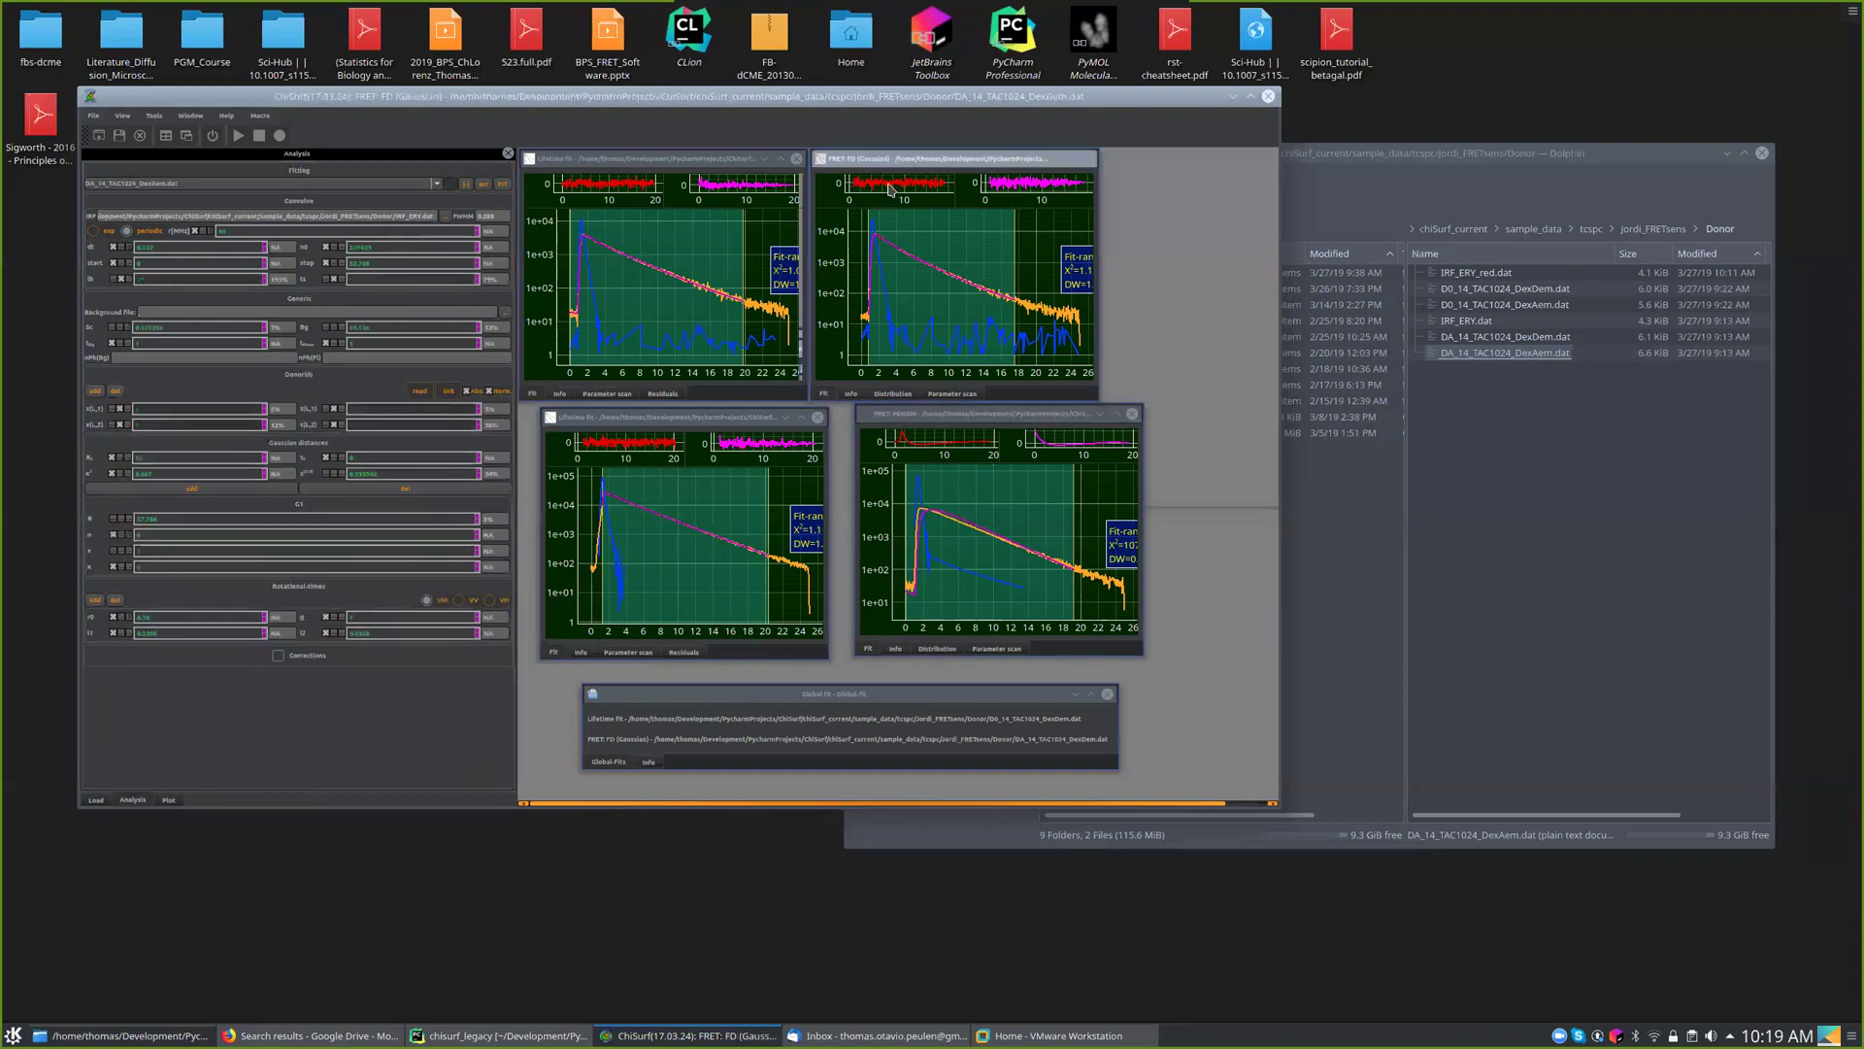
double_click(363, 472)
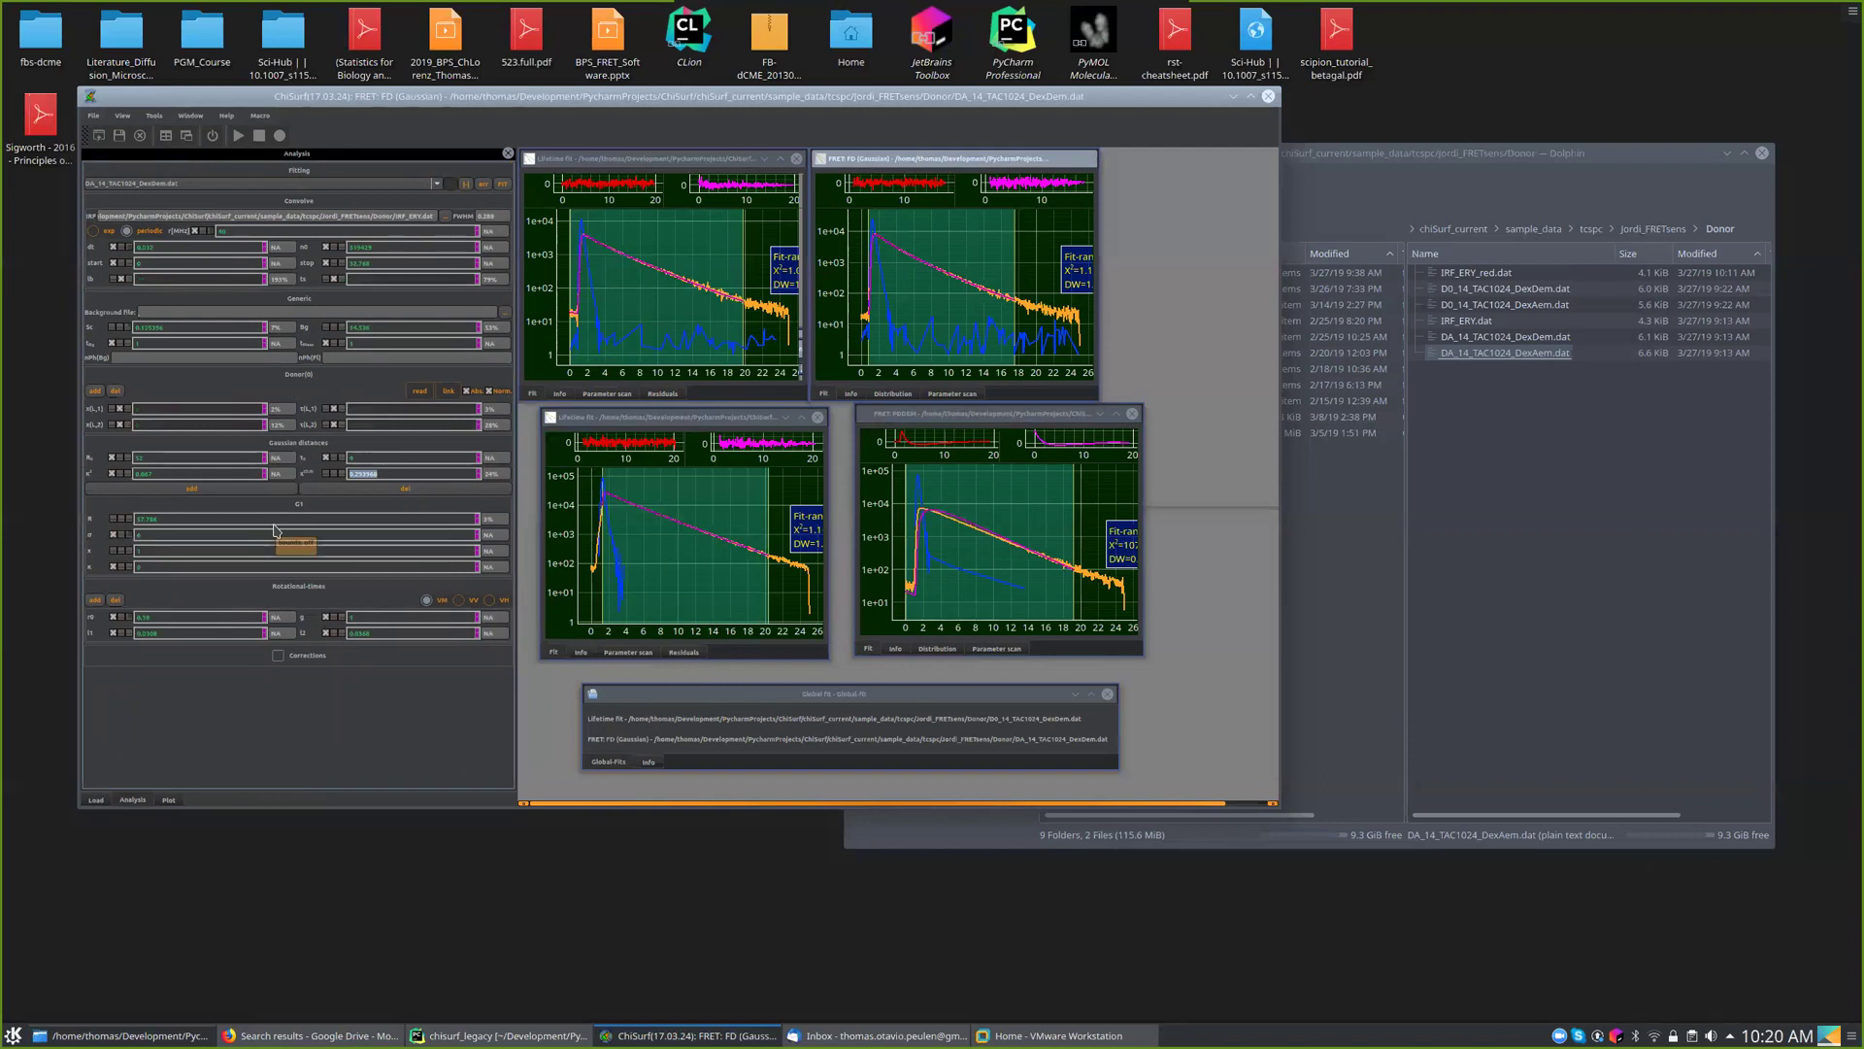
click(958, 420)
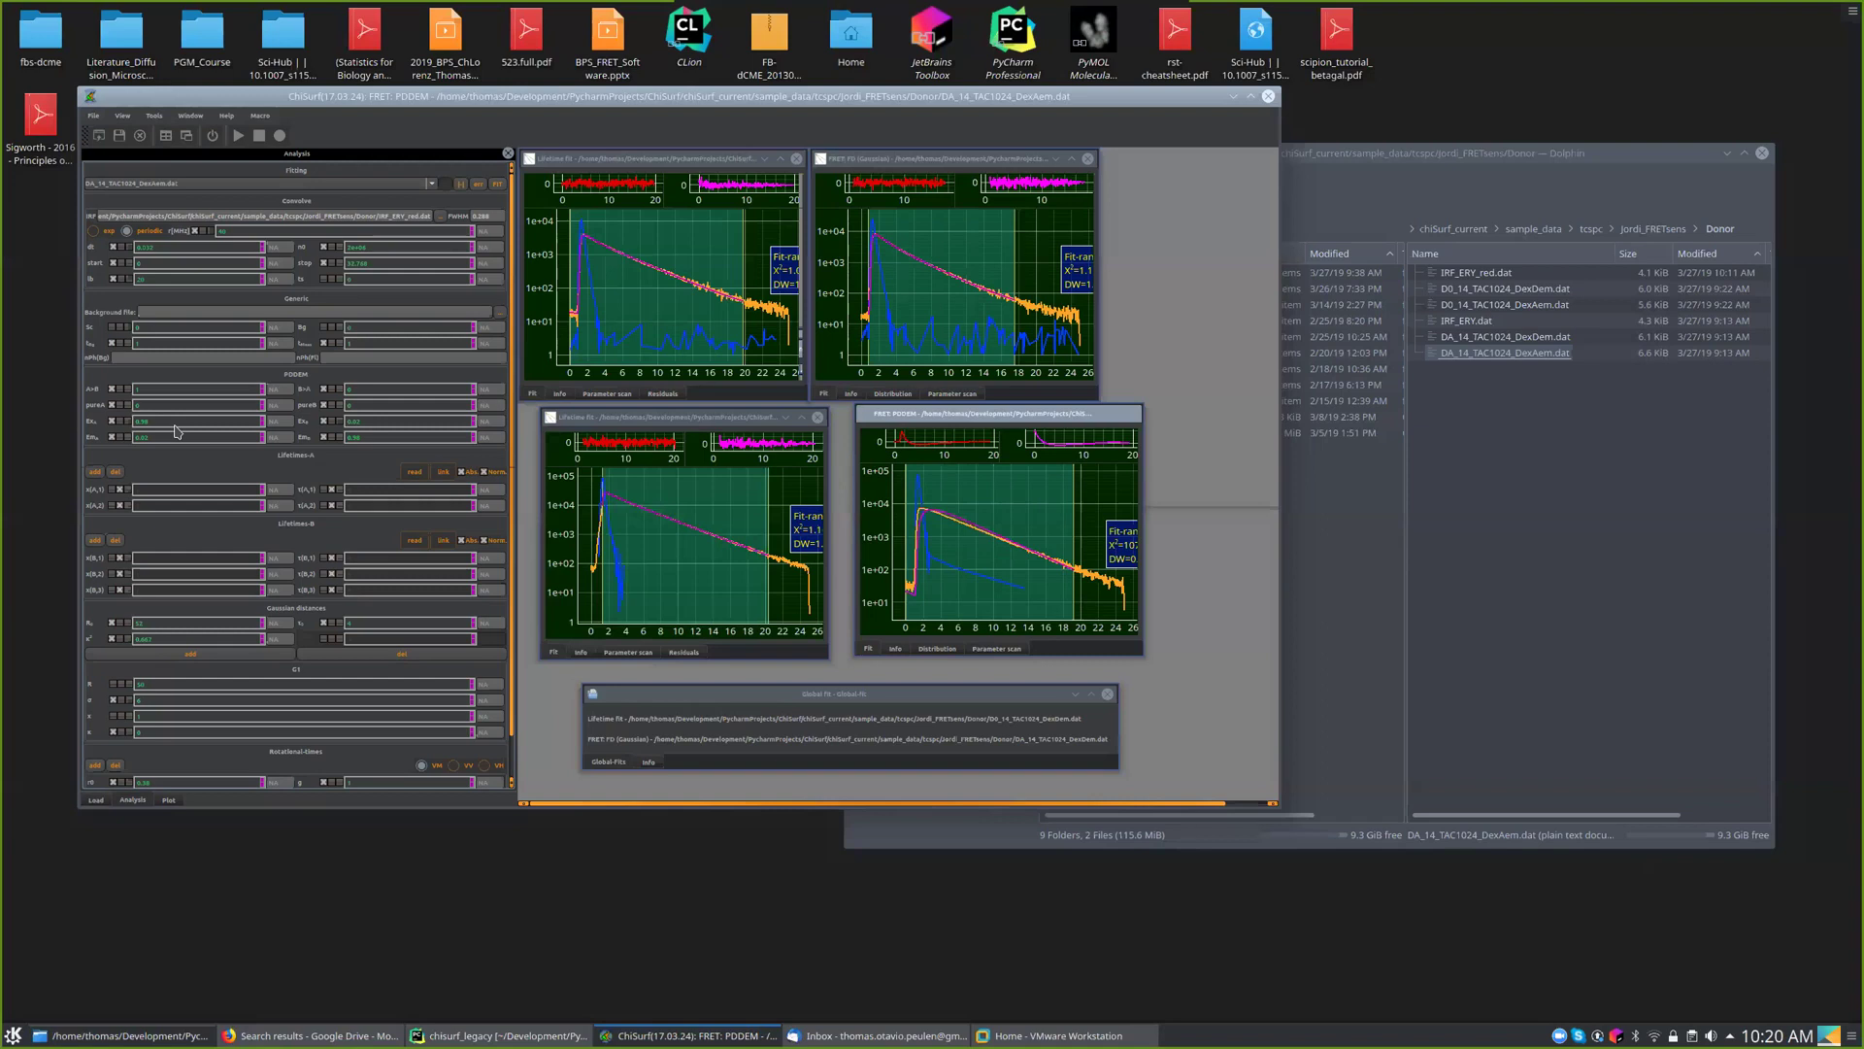
- Examine the pure-species, excitation and emission fractions in the PDDEM fit's parameters
double_click(184, 405)
double_click(348, 405)
click(146, 420)
click(161, 422)
drag(365, 437, 321, 434)
drag(198, 437, 128, 436)
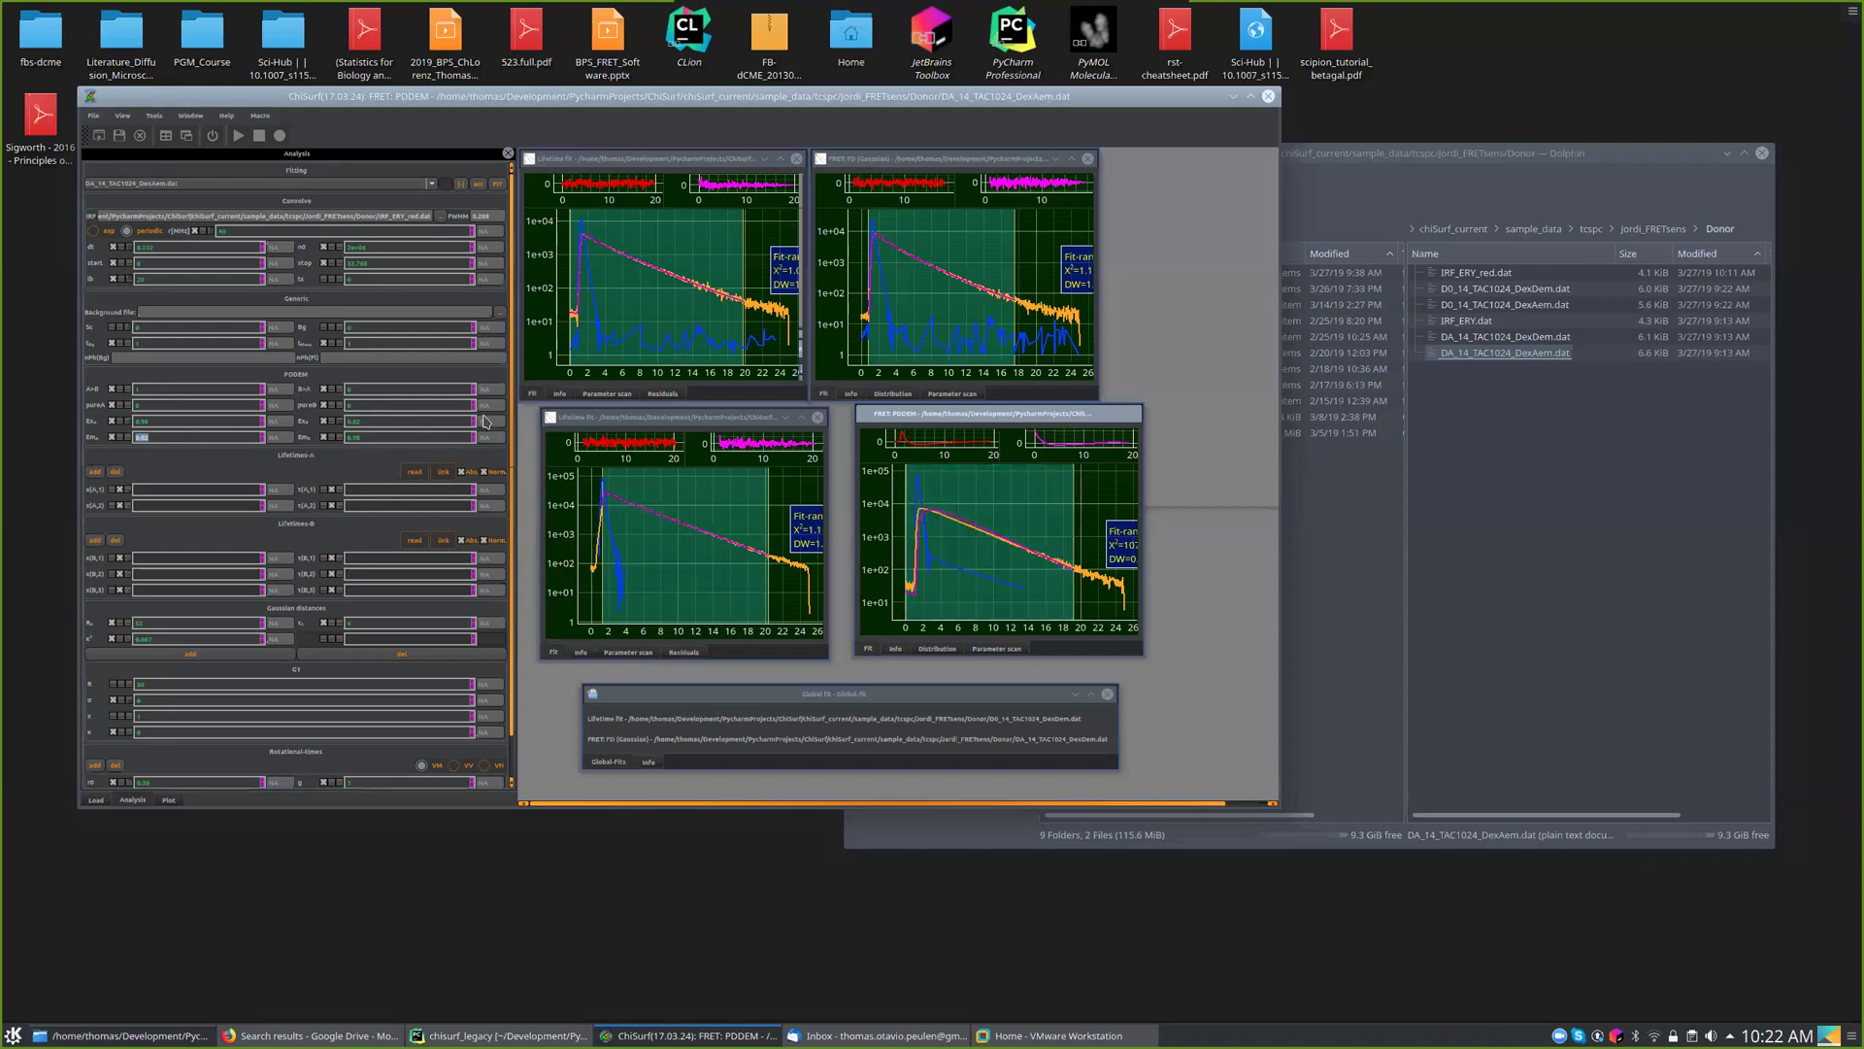
- Re-enter the emission fraction EmB in the PDDEM parameters
drag(377, 437, 289, 442)
text(0.)
text(3)
text(8)
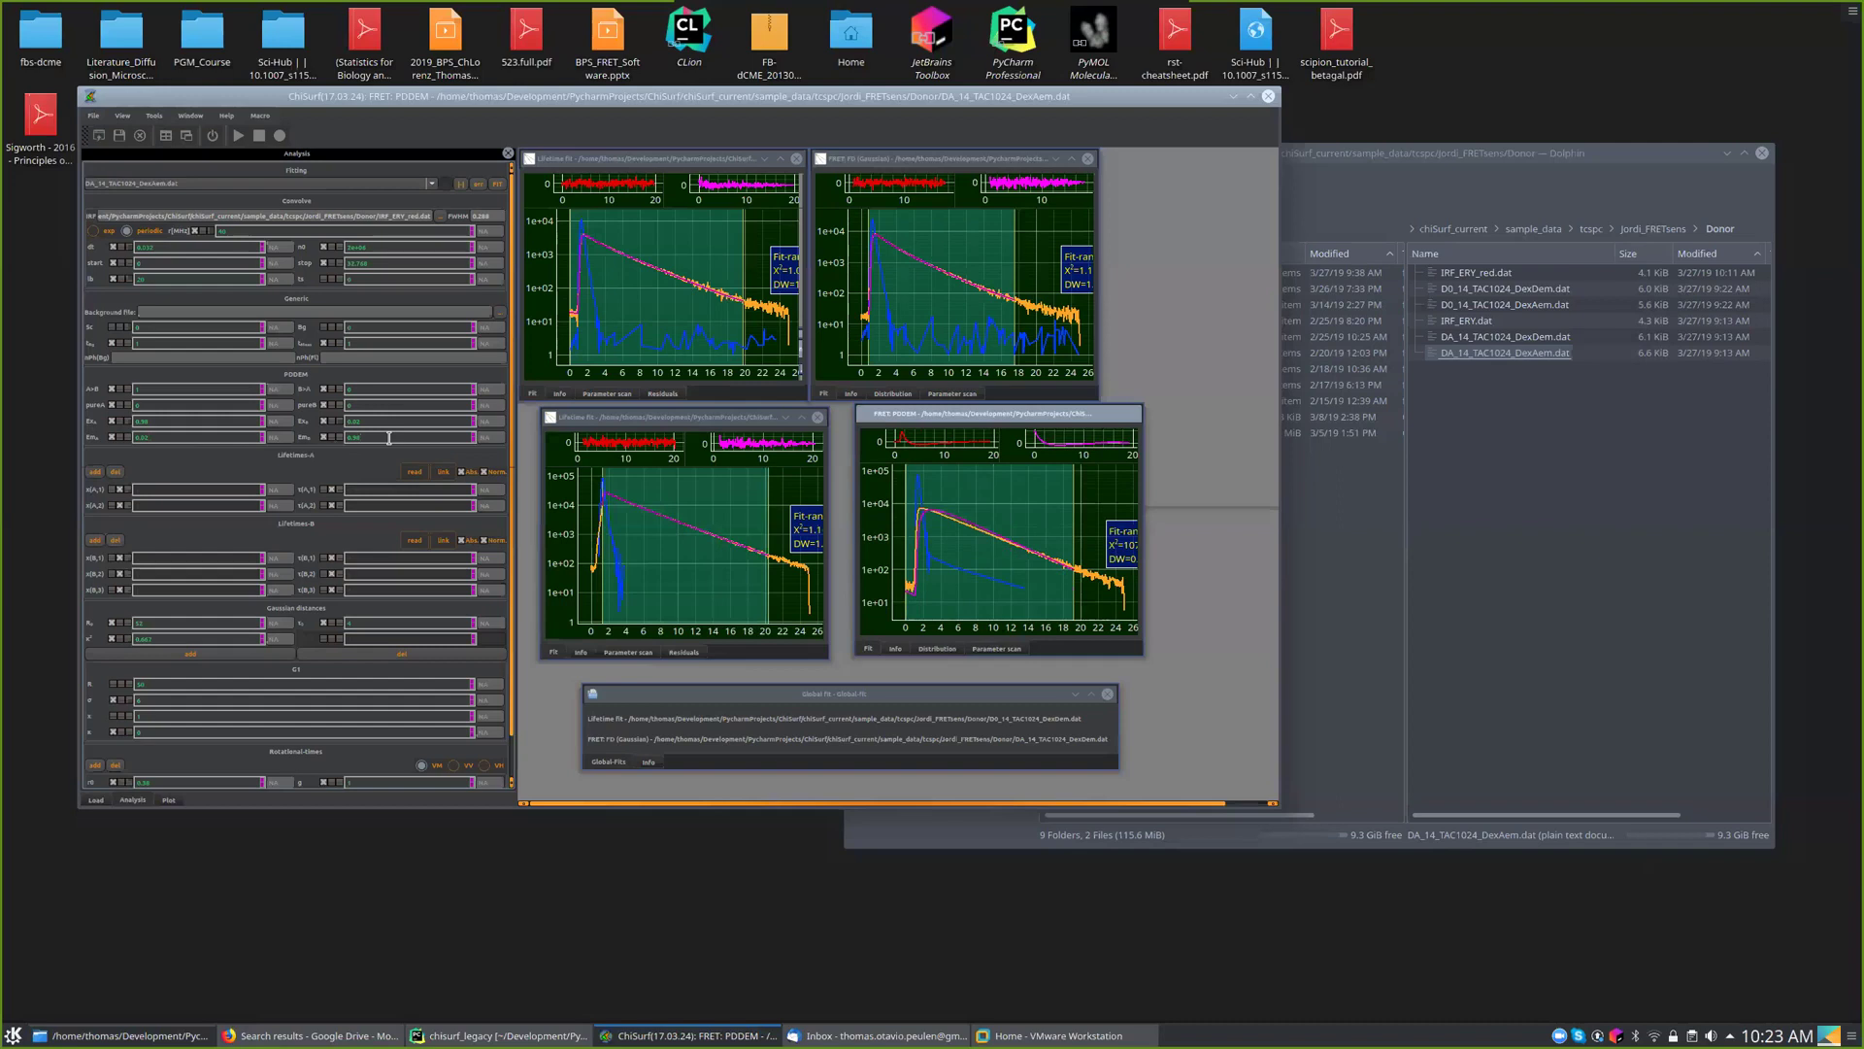
click(408, 436)
- Edit the last digit of the PDDEM excitation fraction ExA to 9, and check the EmA value
drag(137, 422, 151, 422)
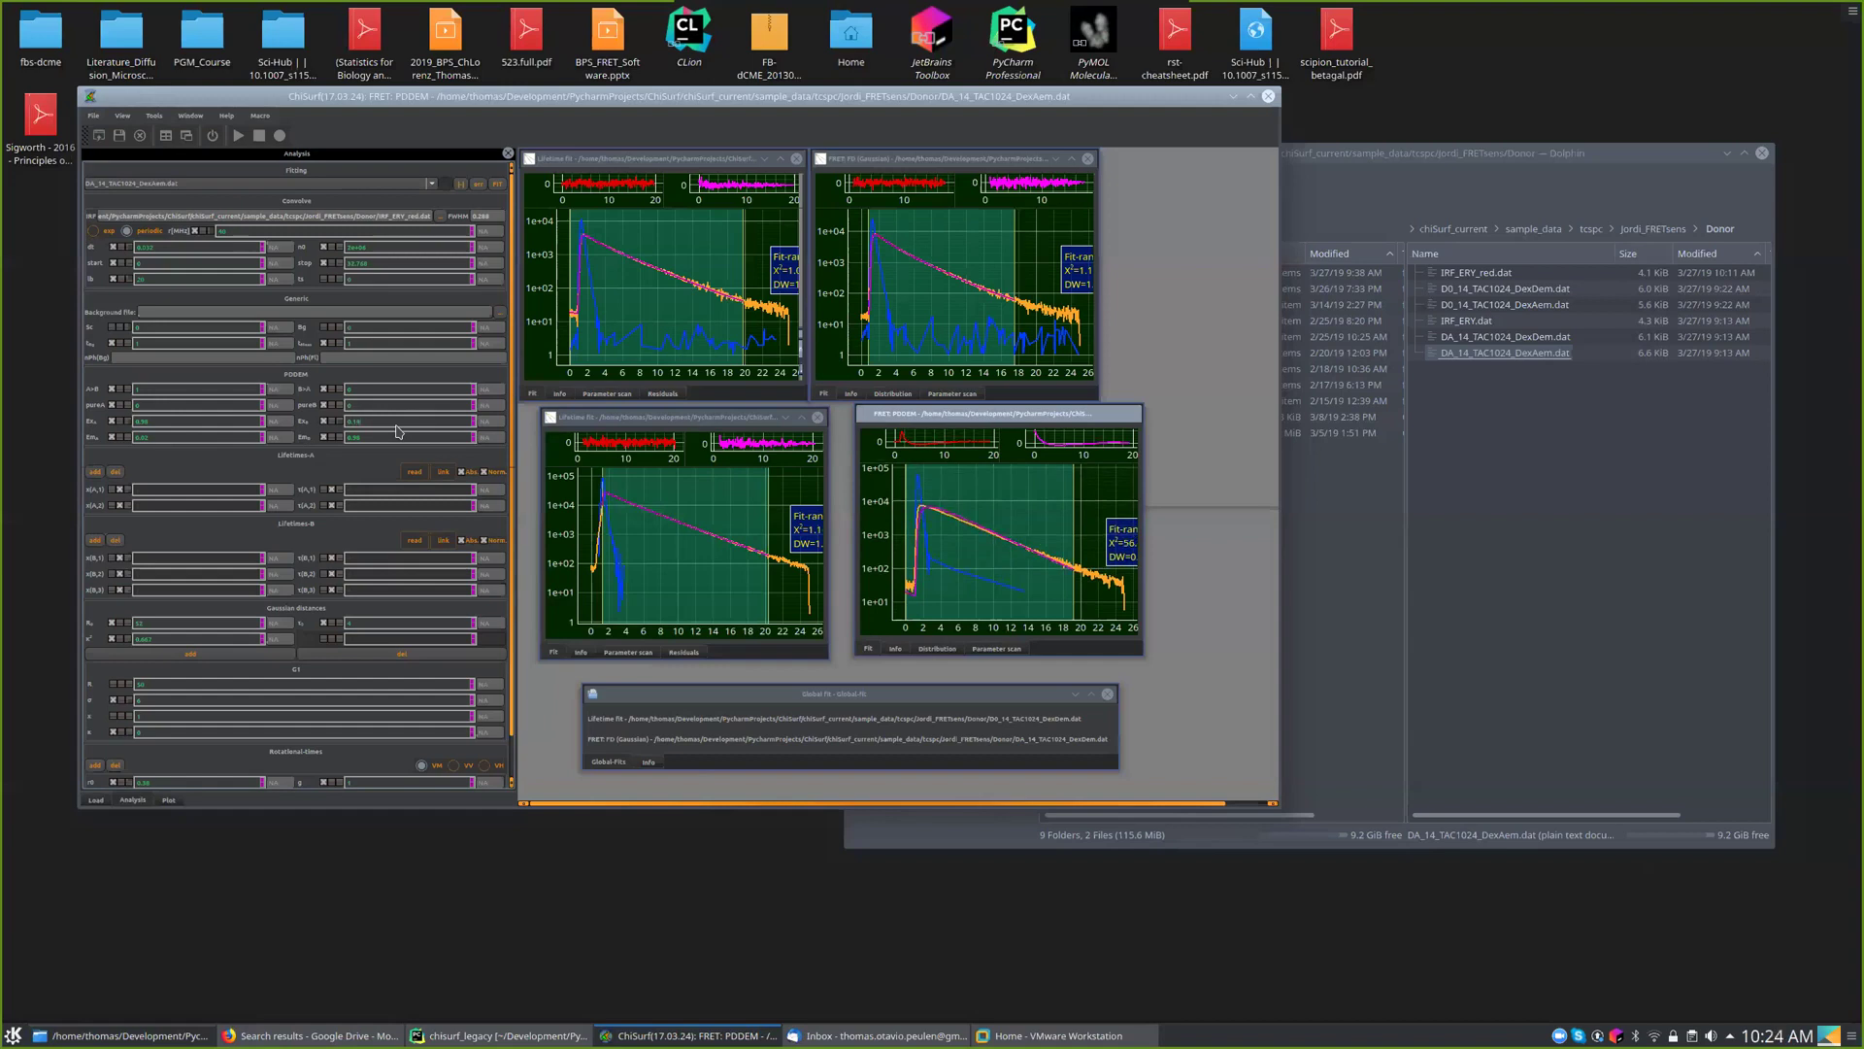
double_click(144, 422)
click(206, 423)
key(BackSpace)
text(9)
drag(150, 435, 124, 437)
click(184, 420)
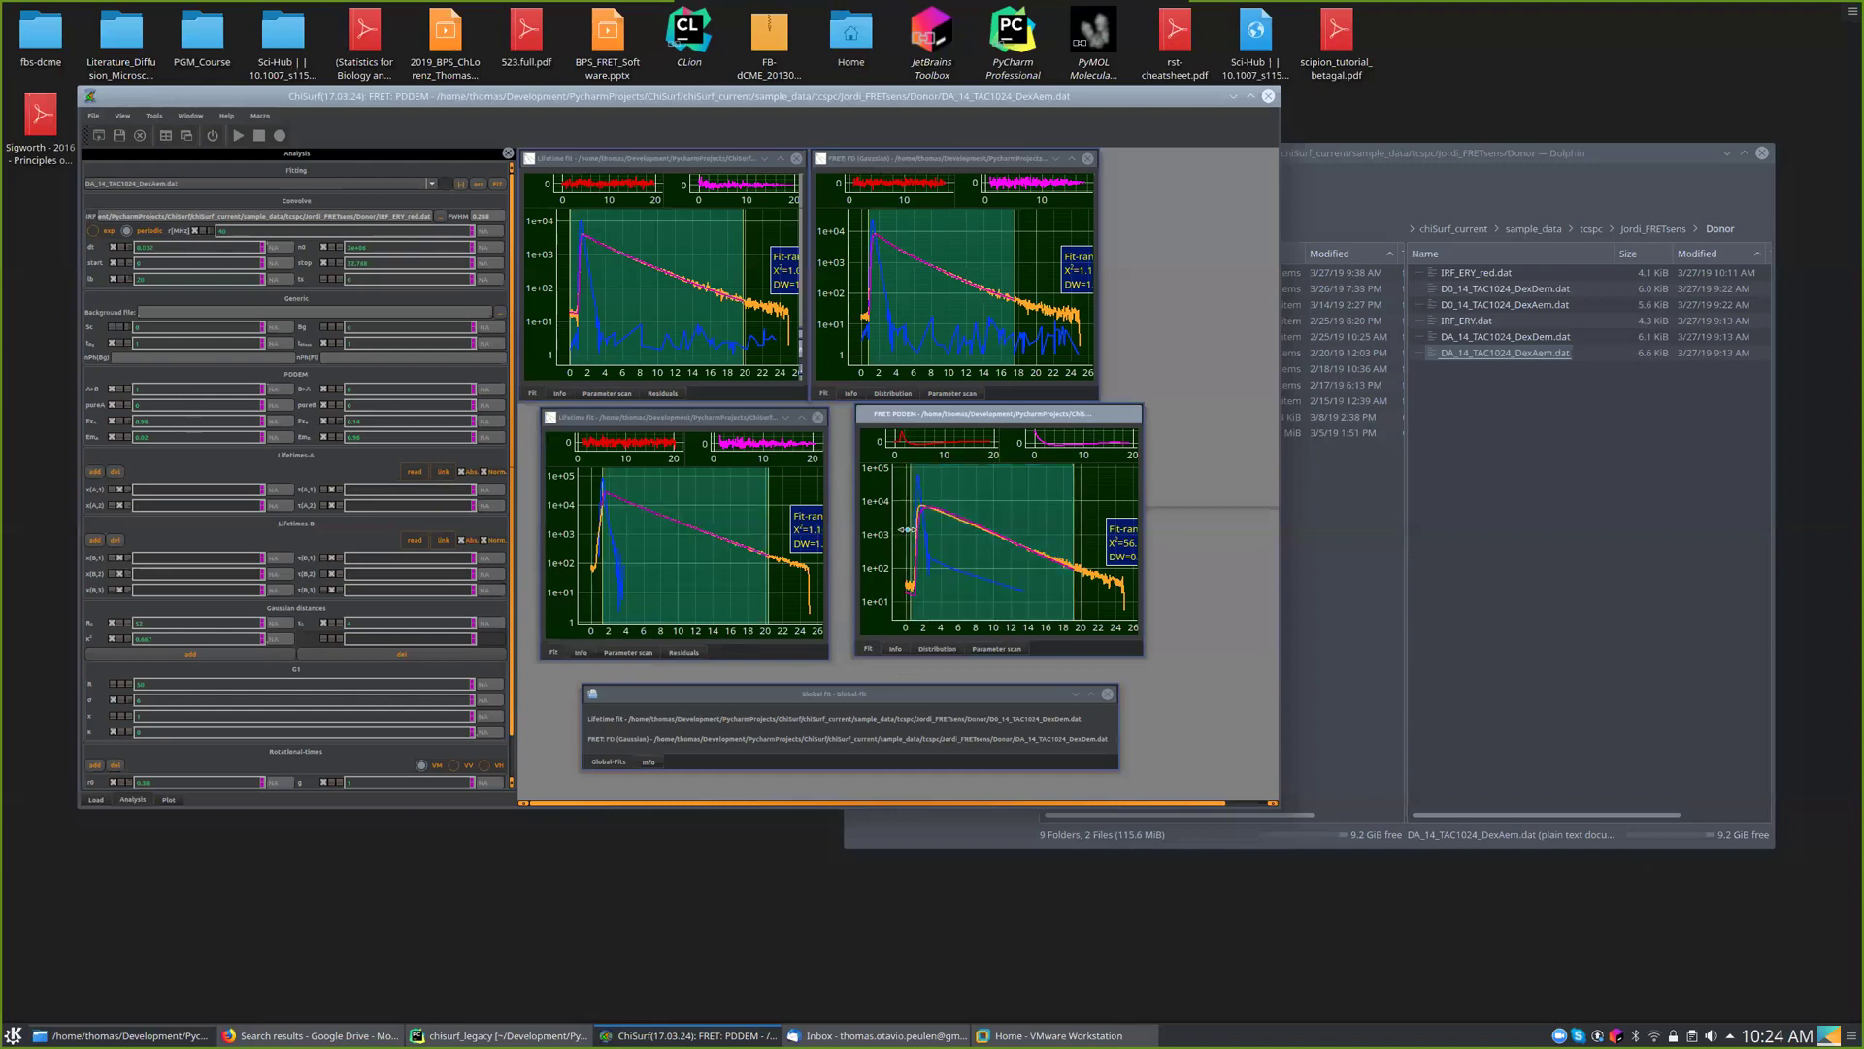
- Shift the start of the PDDEM fit range slightly earlier and change the excitation and emission fractions
drag(906, 530, 904, 529)
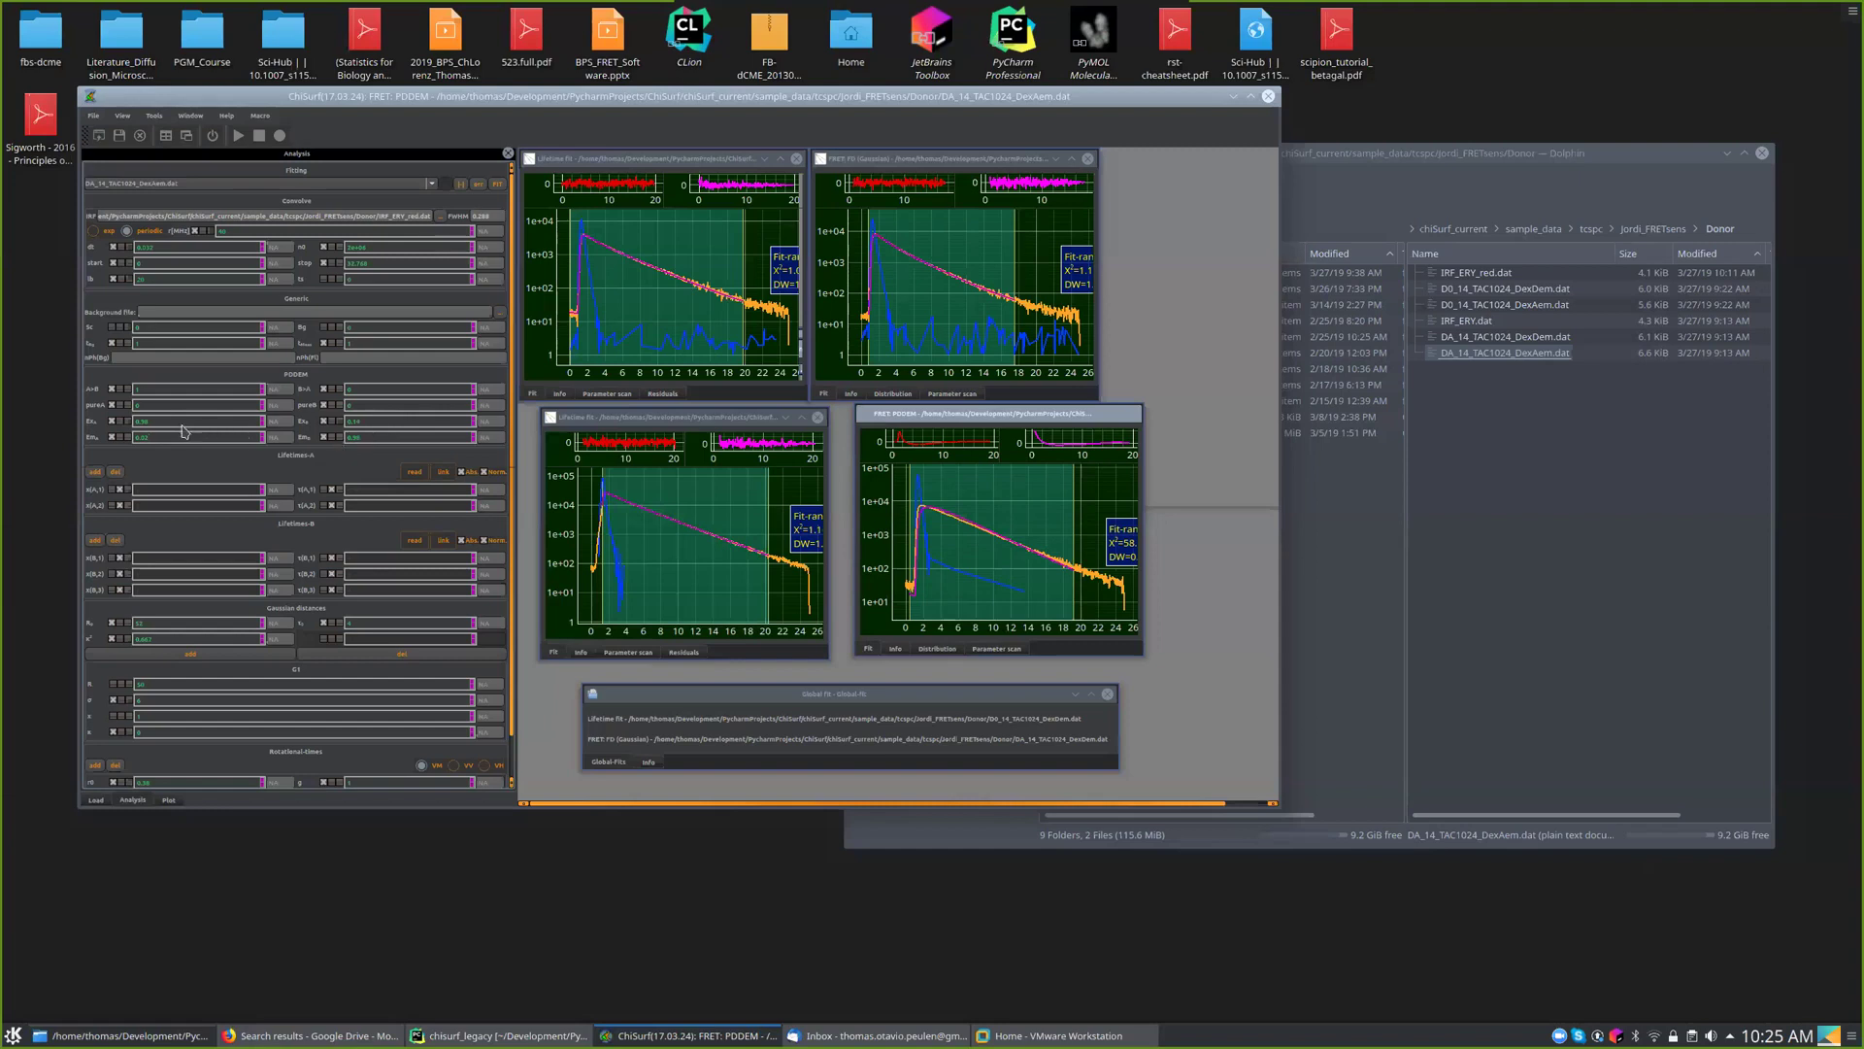
drag(144, 415, 184, 419)
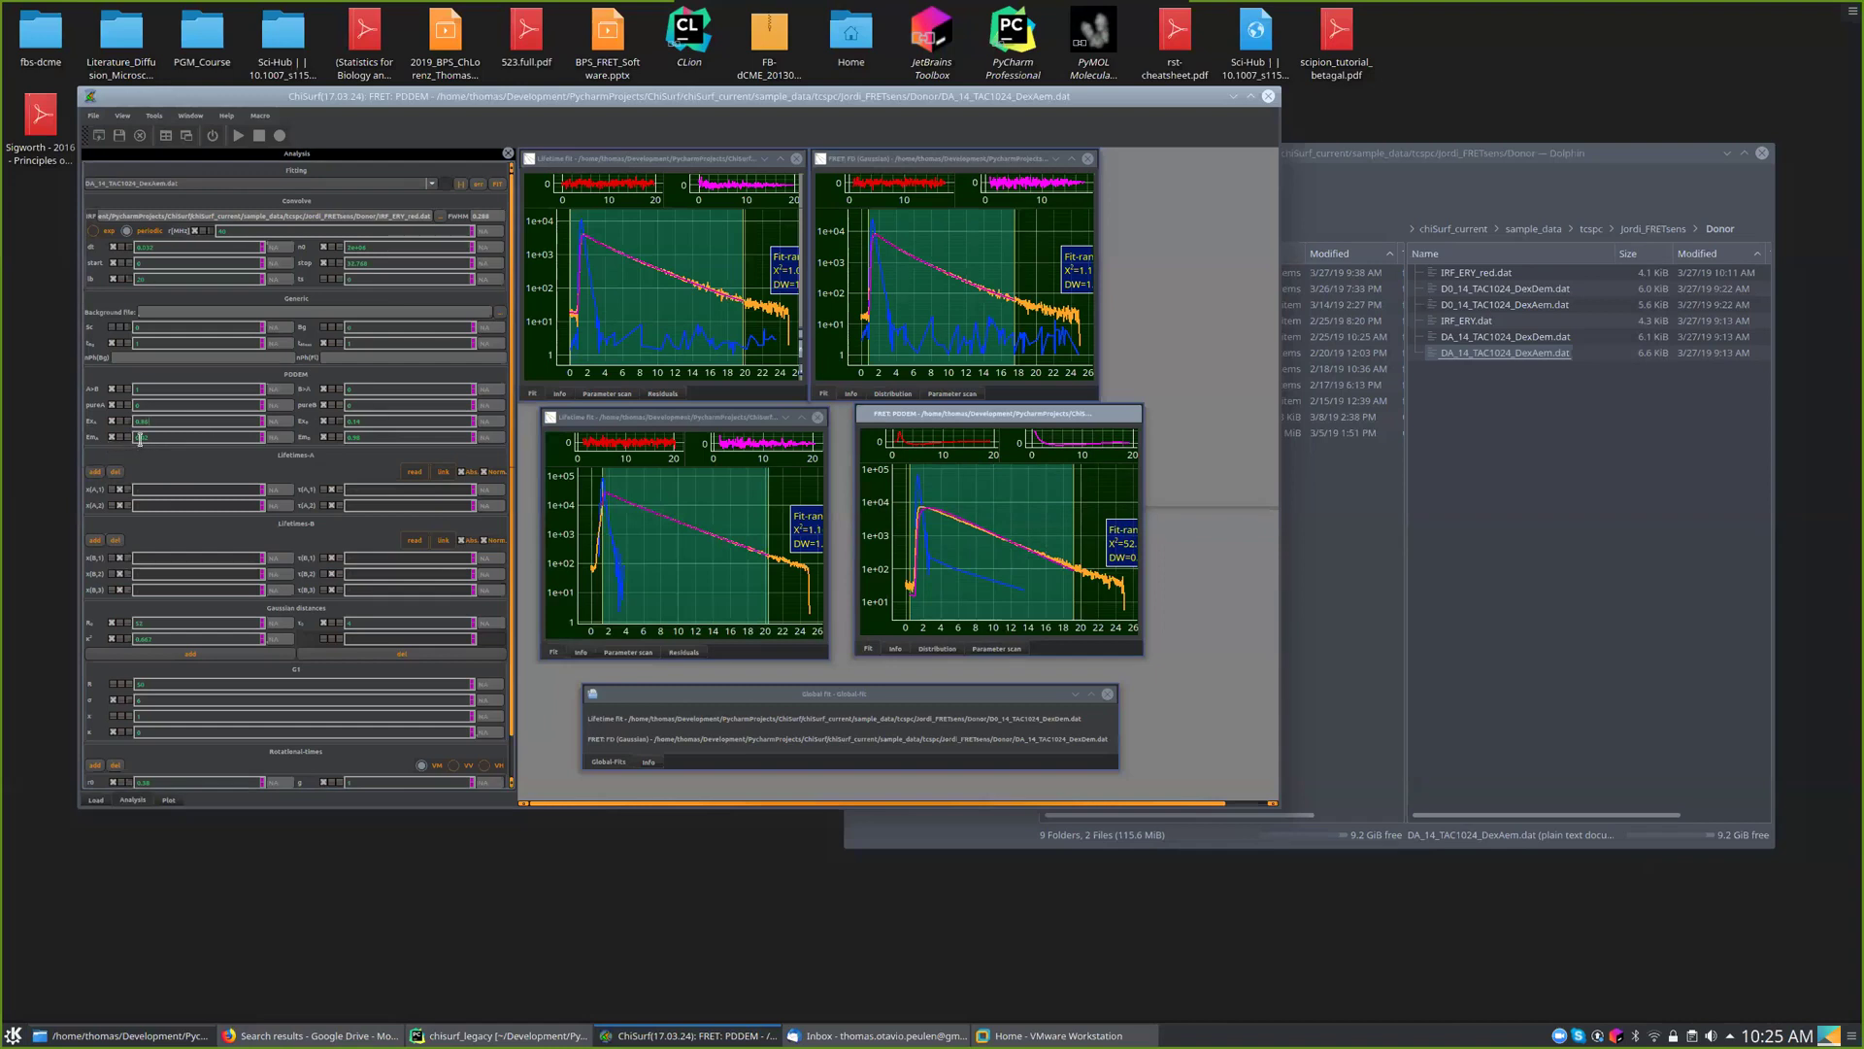
drag(141, 439, 181, 440)
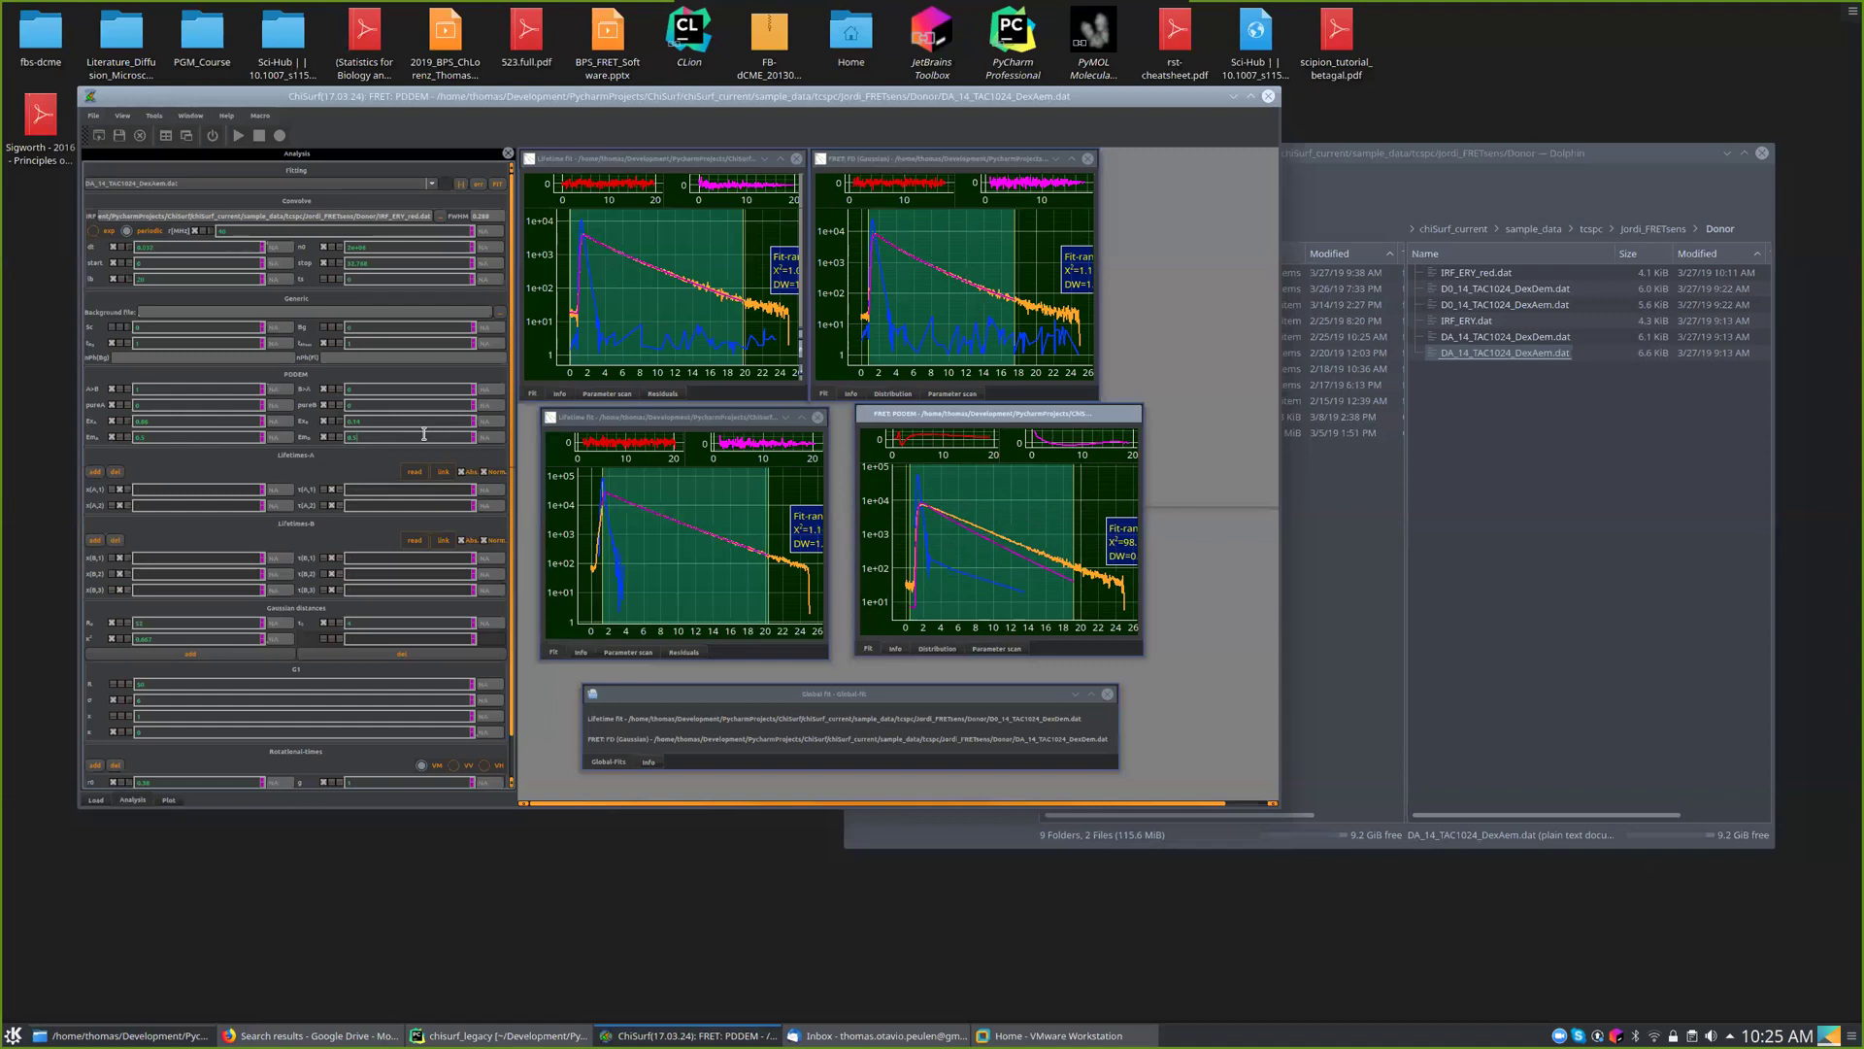
- Toggle the scatter parameter's fixing in the PDDEM fit's generic settings and enter a new background value
scroll(513, 577, down, 2)
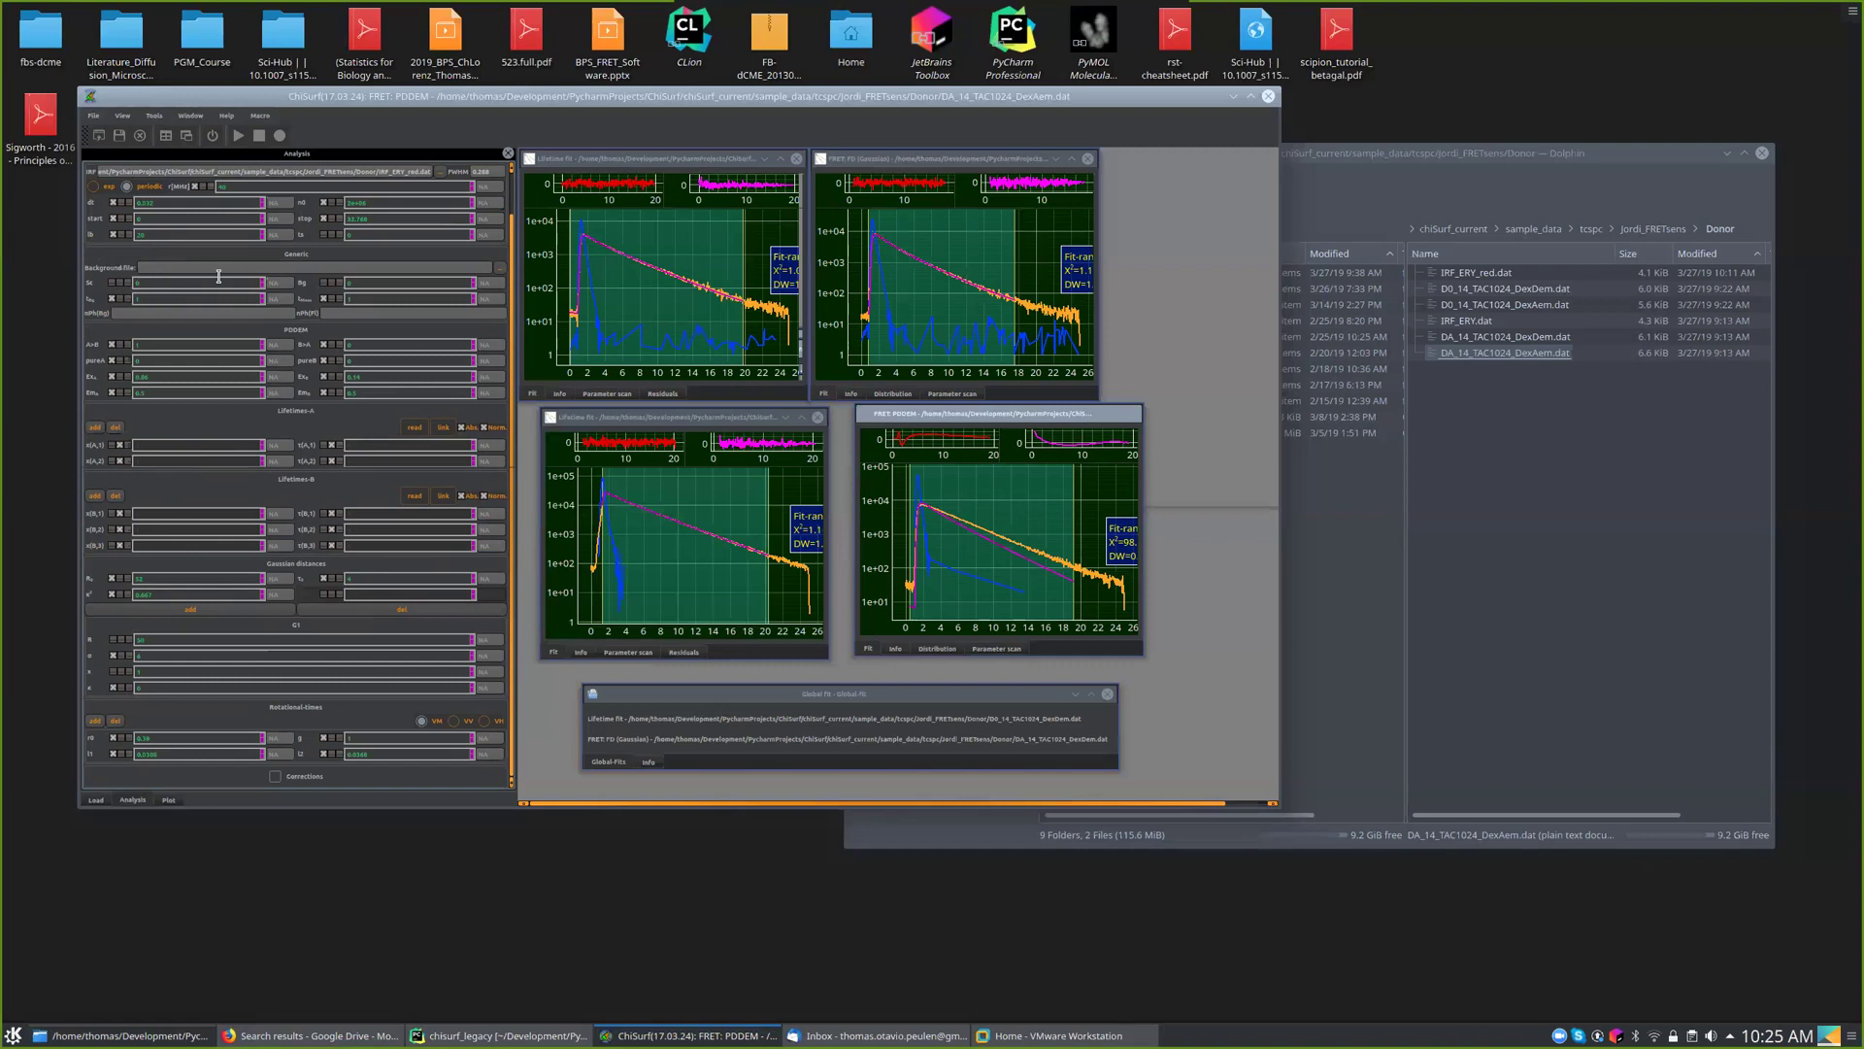
click(113, 283)
click(357, 282)
text(1)
- Link the mean distance R of Gaussian G1 in the PDDEM fit to the distance of the Gaussian FRET fit
double_click(148, 640)
click(121, 646)
mouse_move(246, 663)
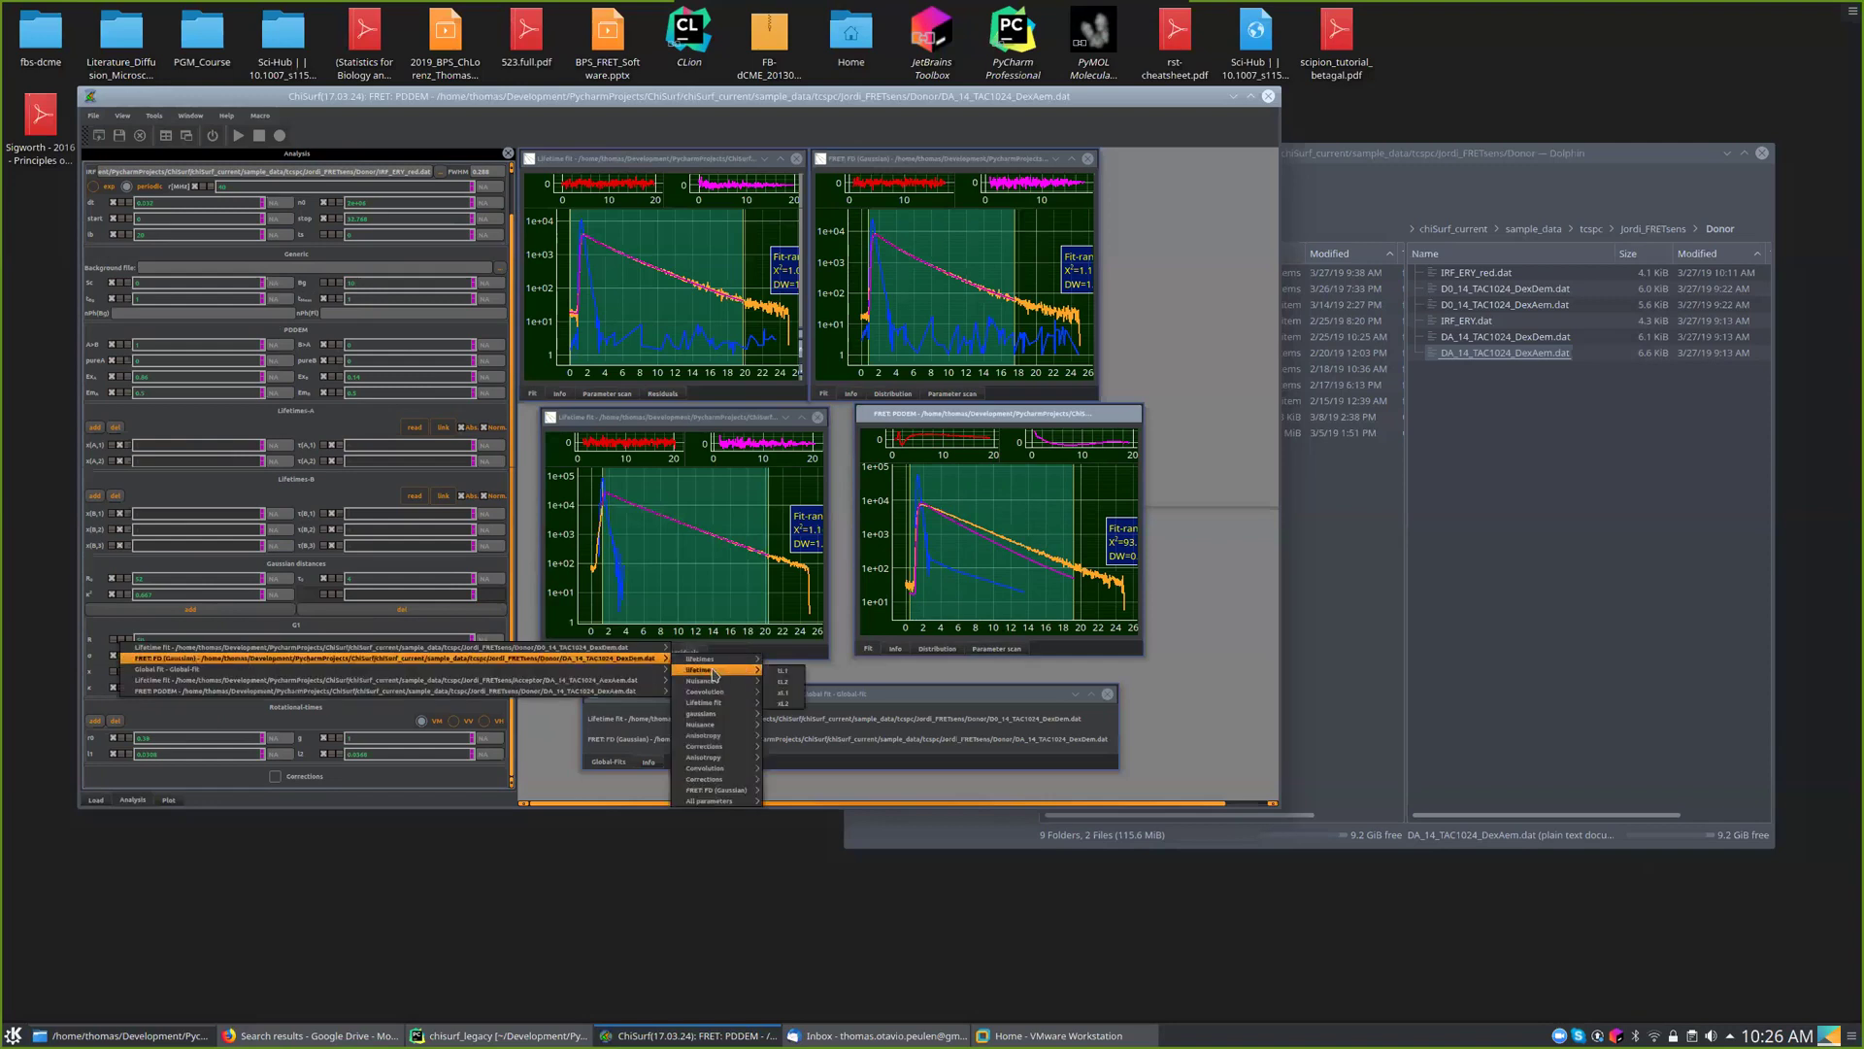
mouse_move(714, 714)
click(782, 725)
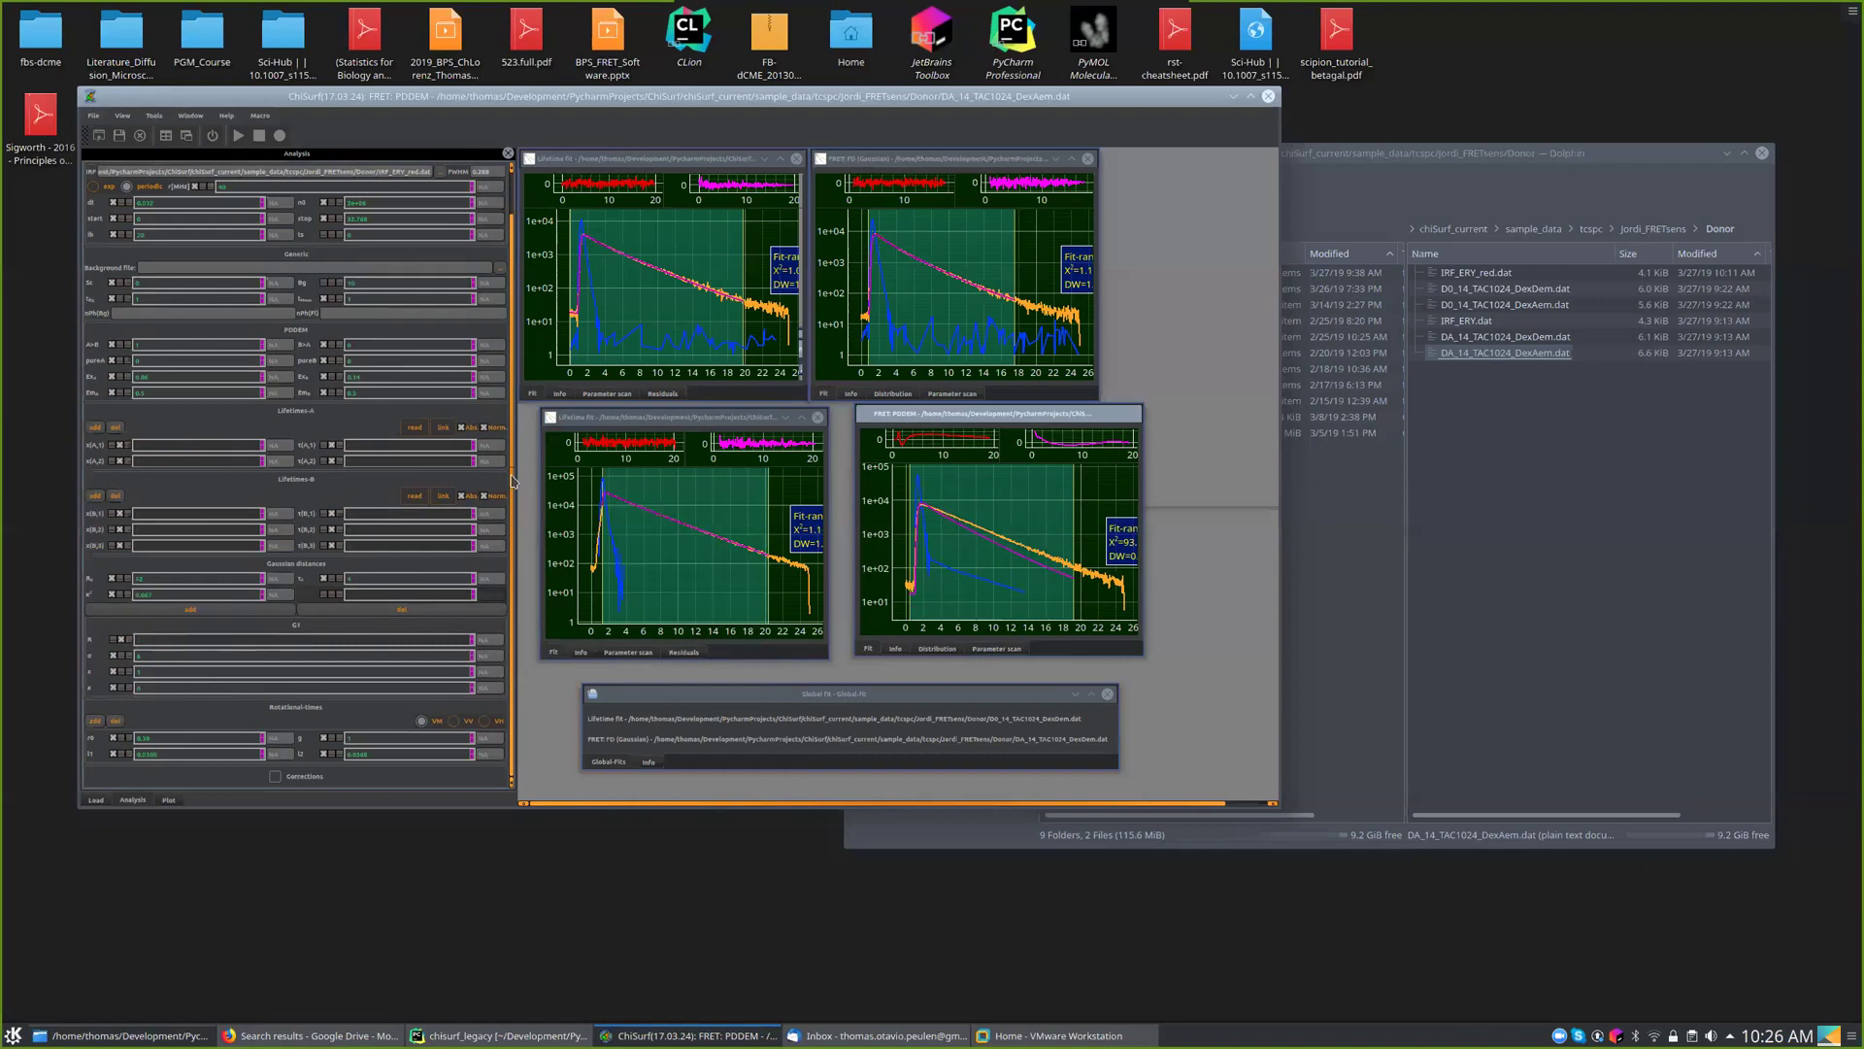
- Run the PDDEM fit and move its plot window slightly upwards
scroll(513, 481, up, 2)
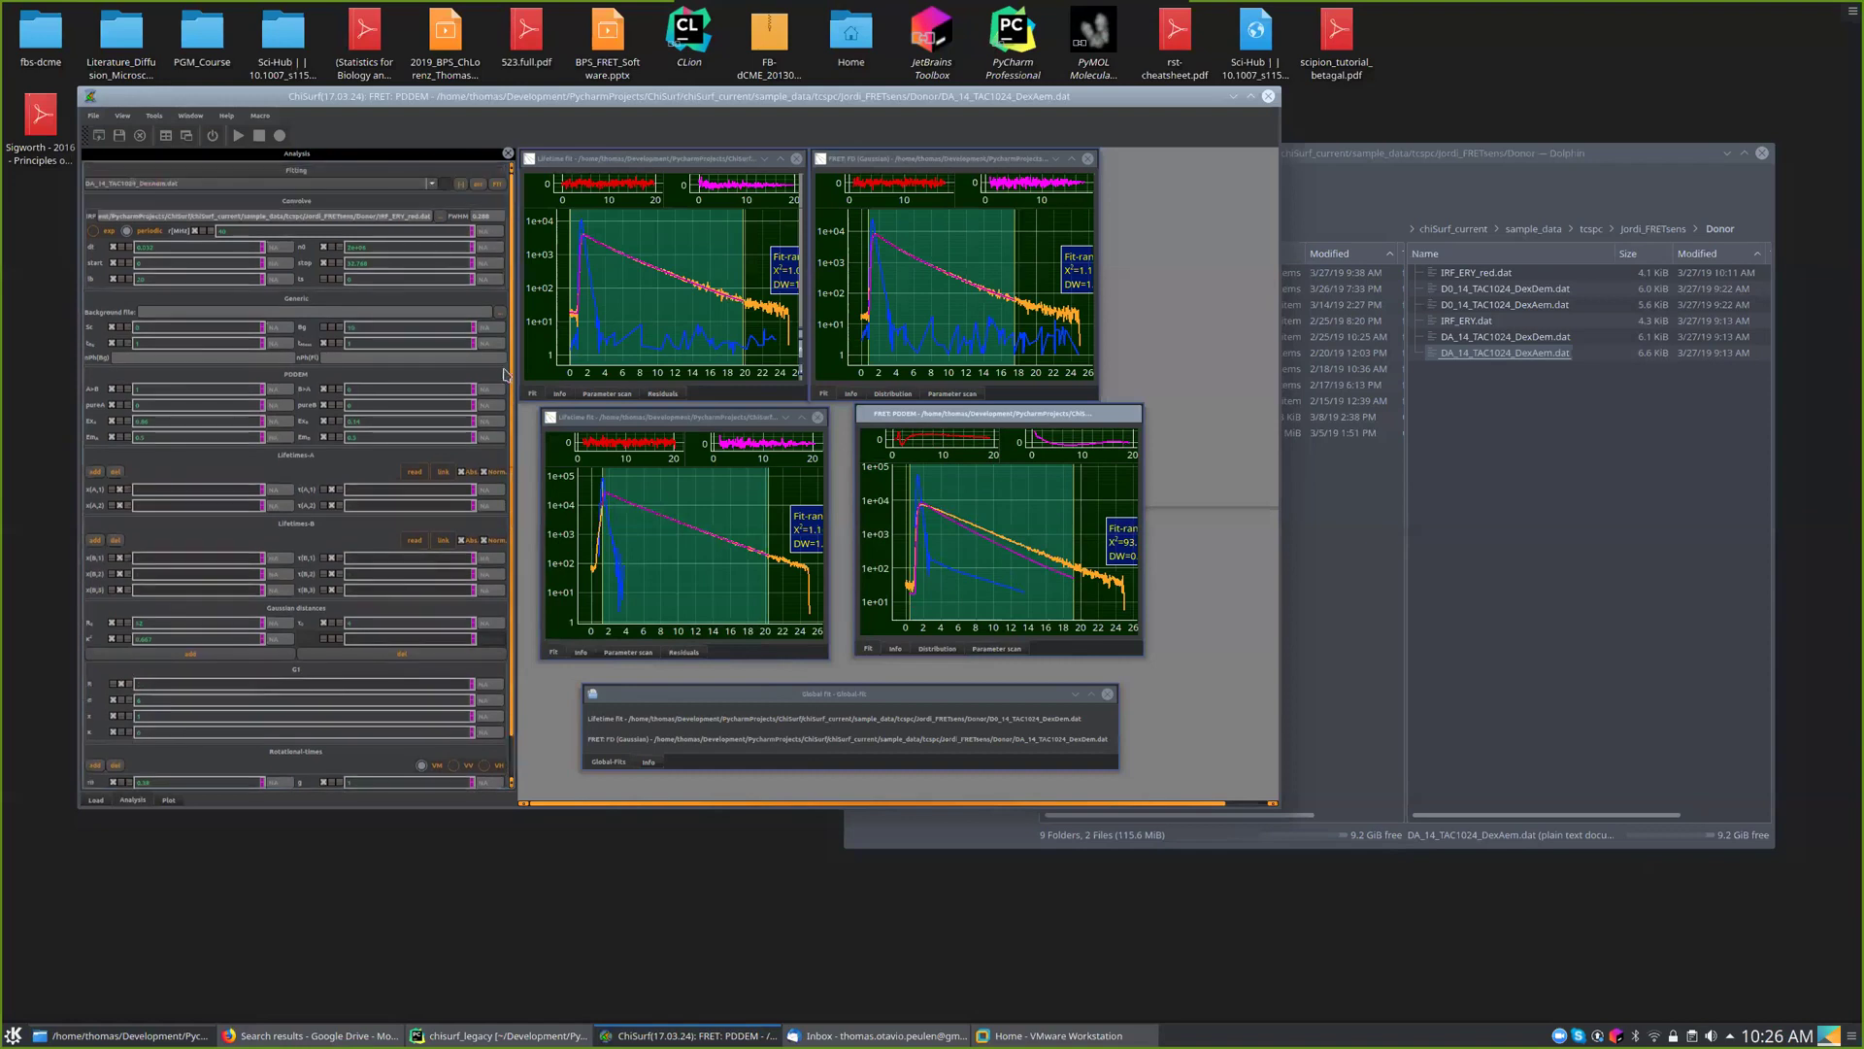
click(497, 185)
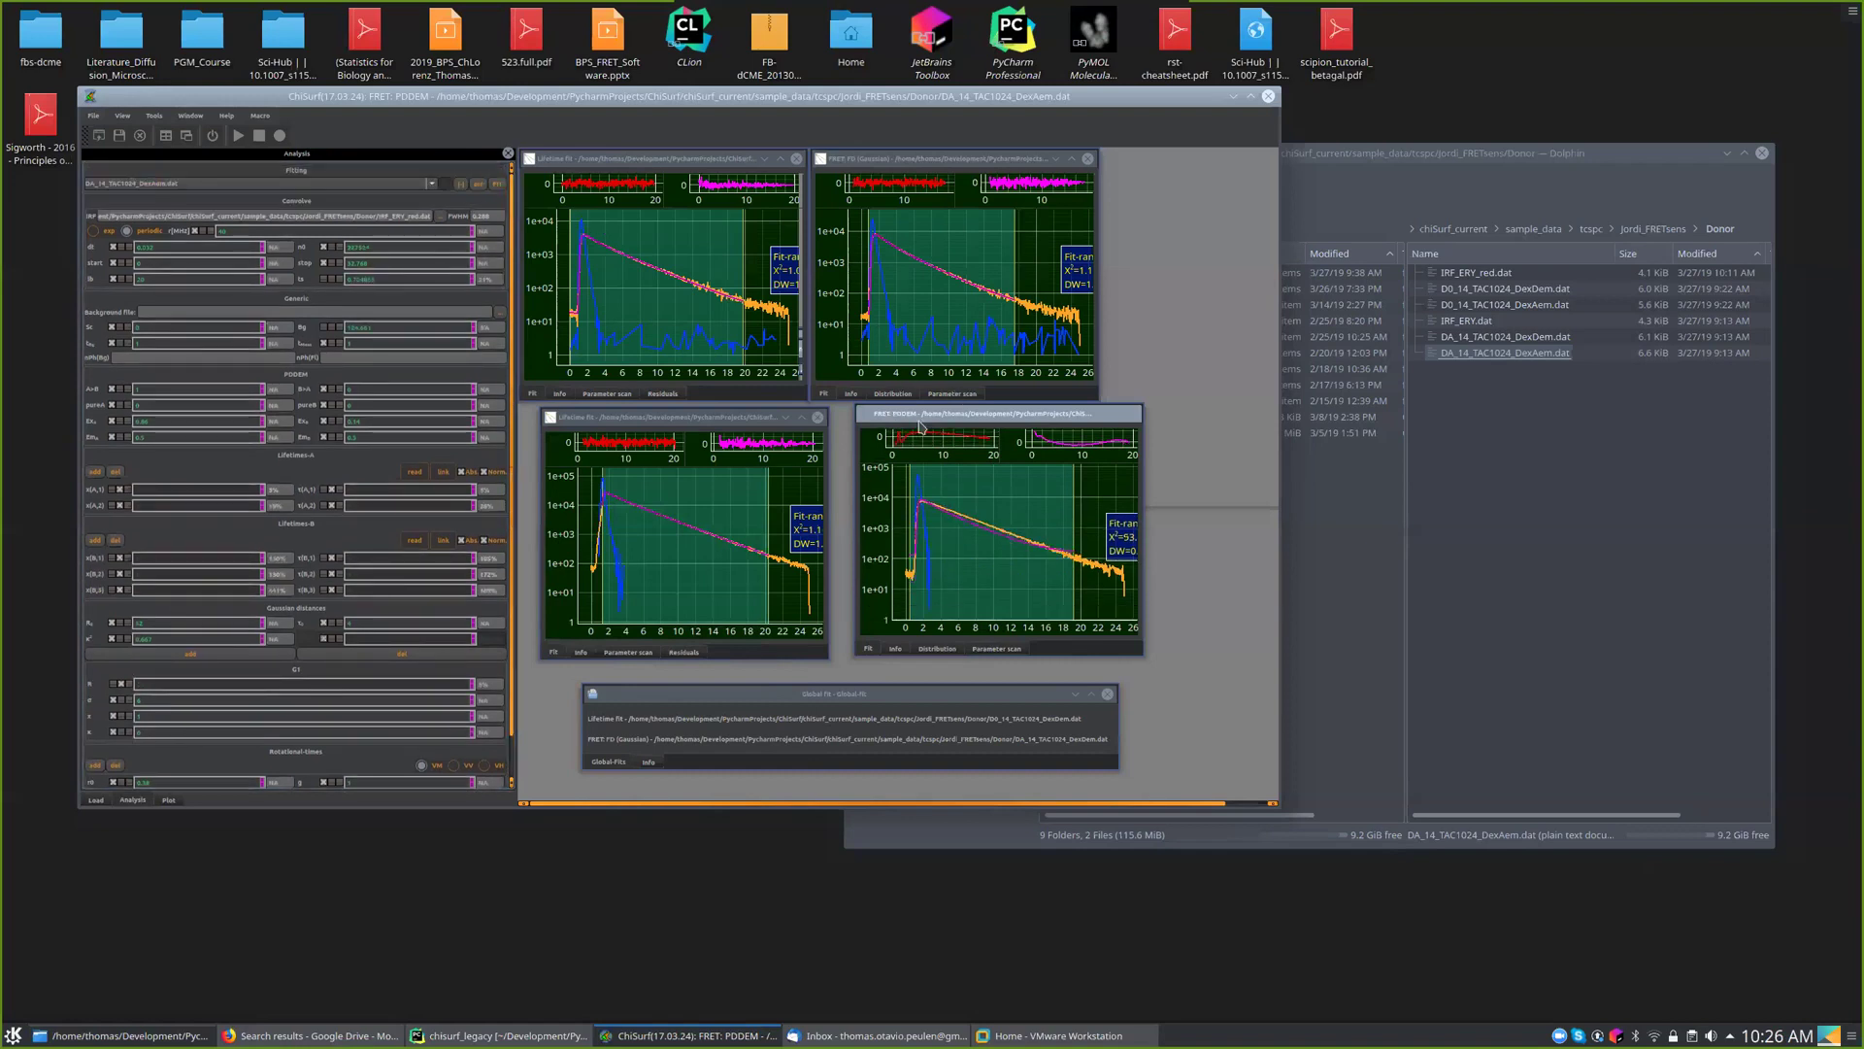
mouse_move(930, 423)
mouse_down()
mouse_move(936, 438)
mouse_move(914, 395)
mouse_up()
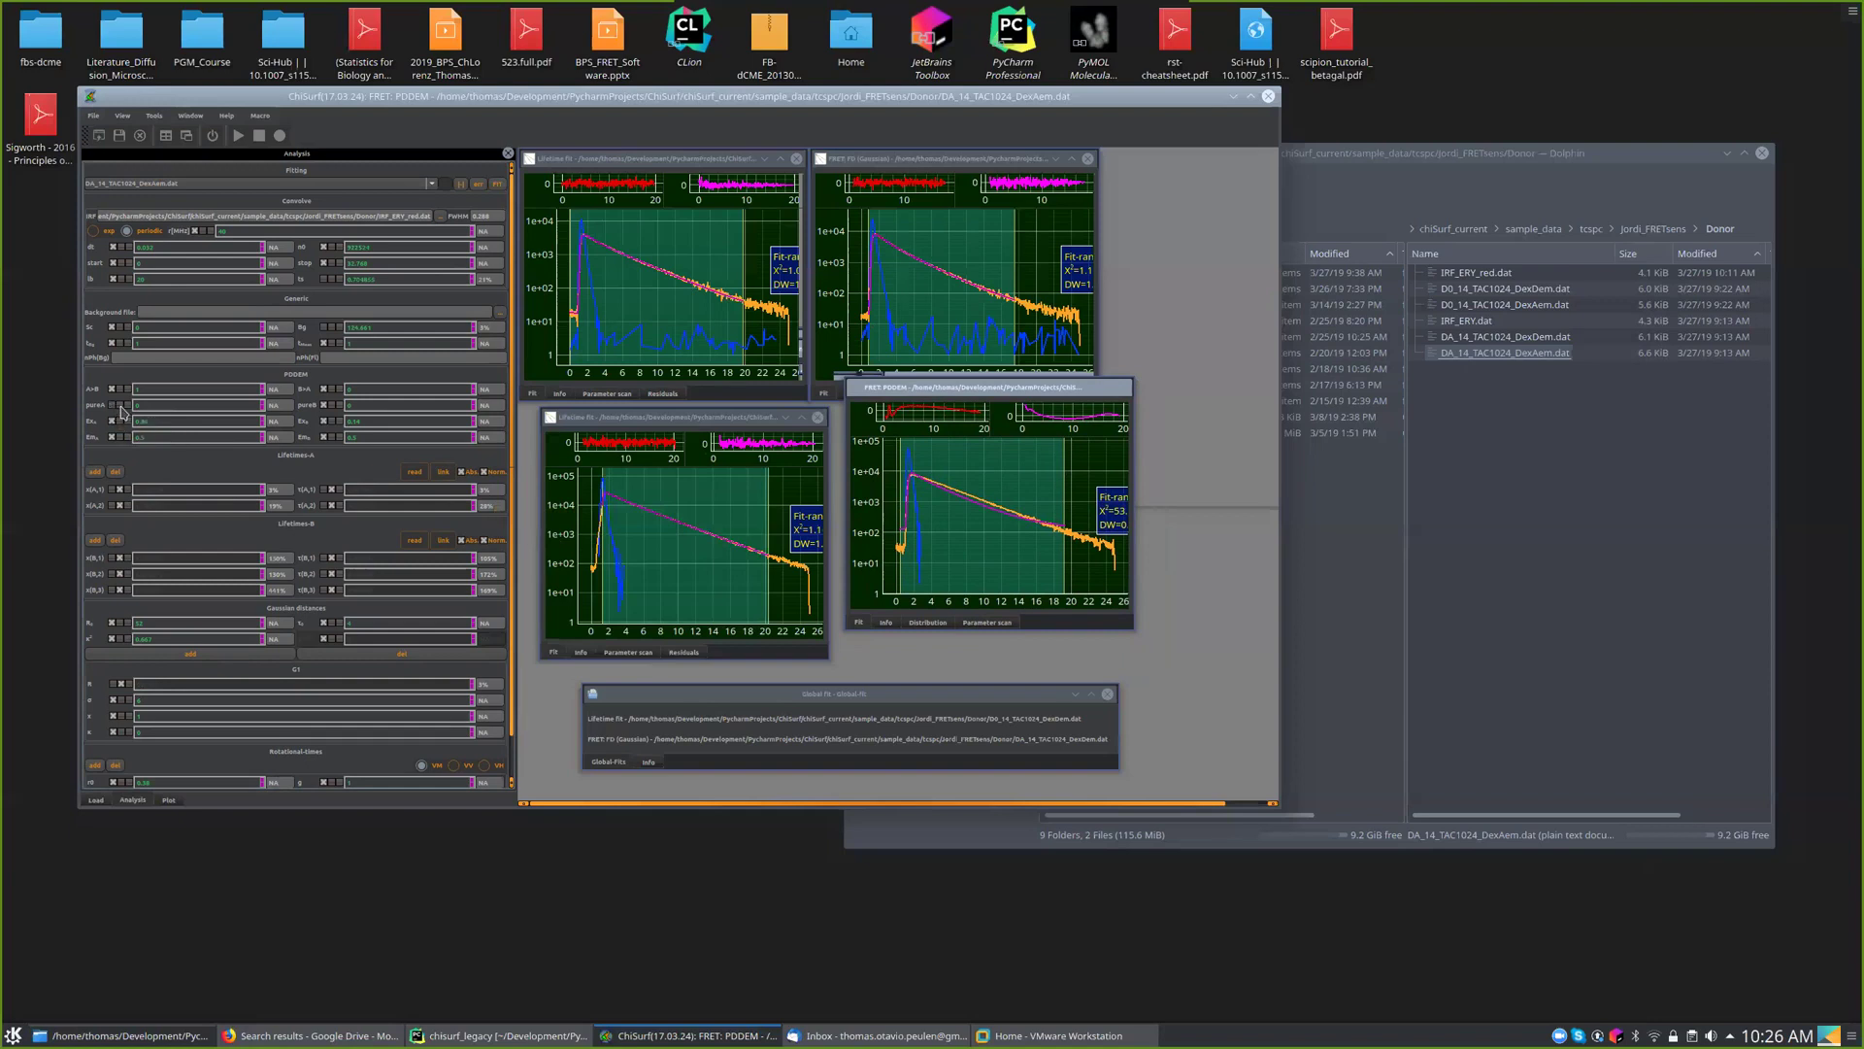
- Link the PDDEM pureA fraction to the donor-only fraction of the Gaussian FRET fit, and rerun the fit
right_click(122, 413)
mouse_move(395, 430)
mouse_move(738, 478)
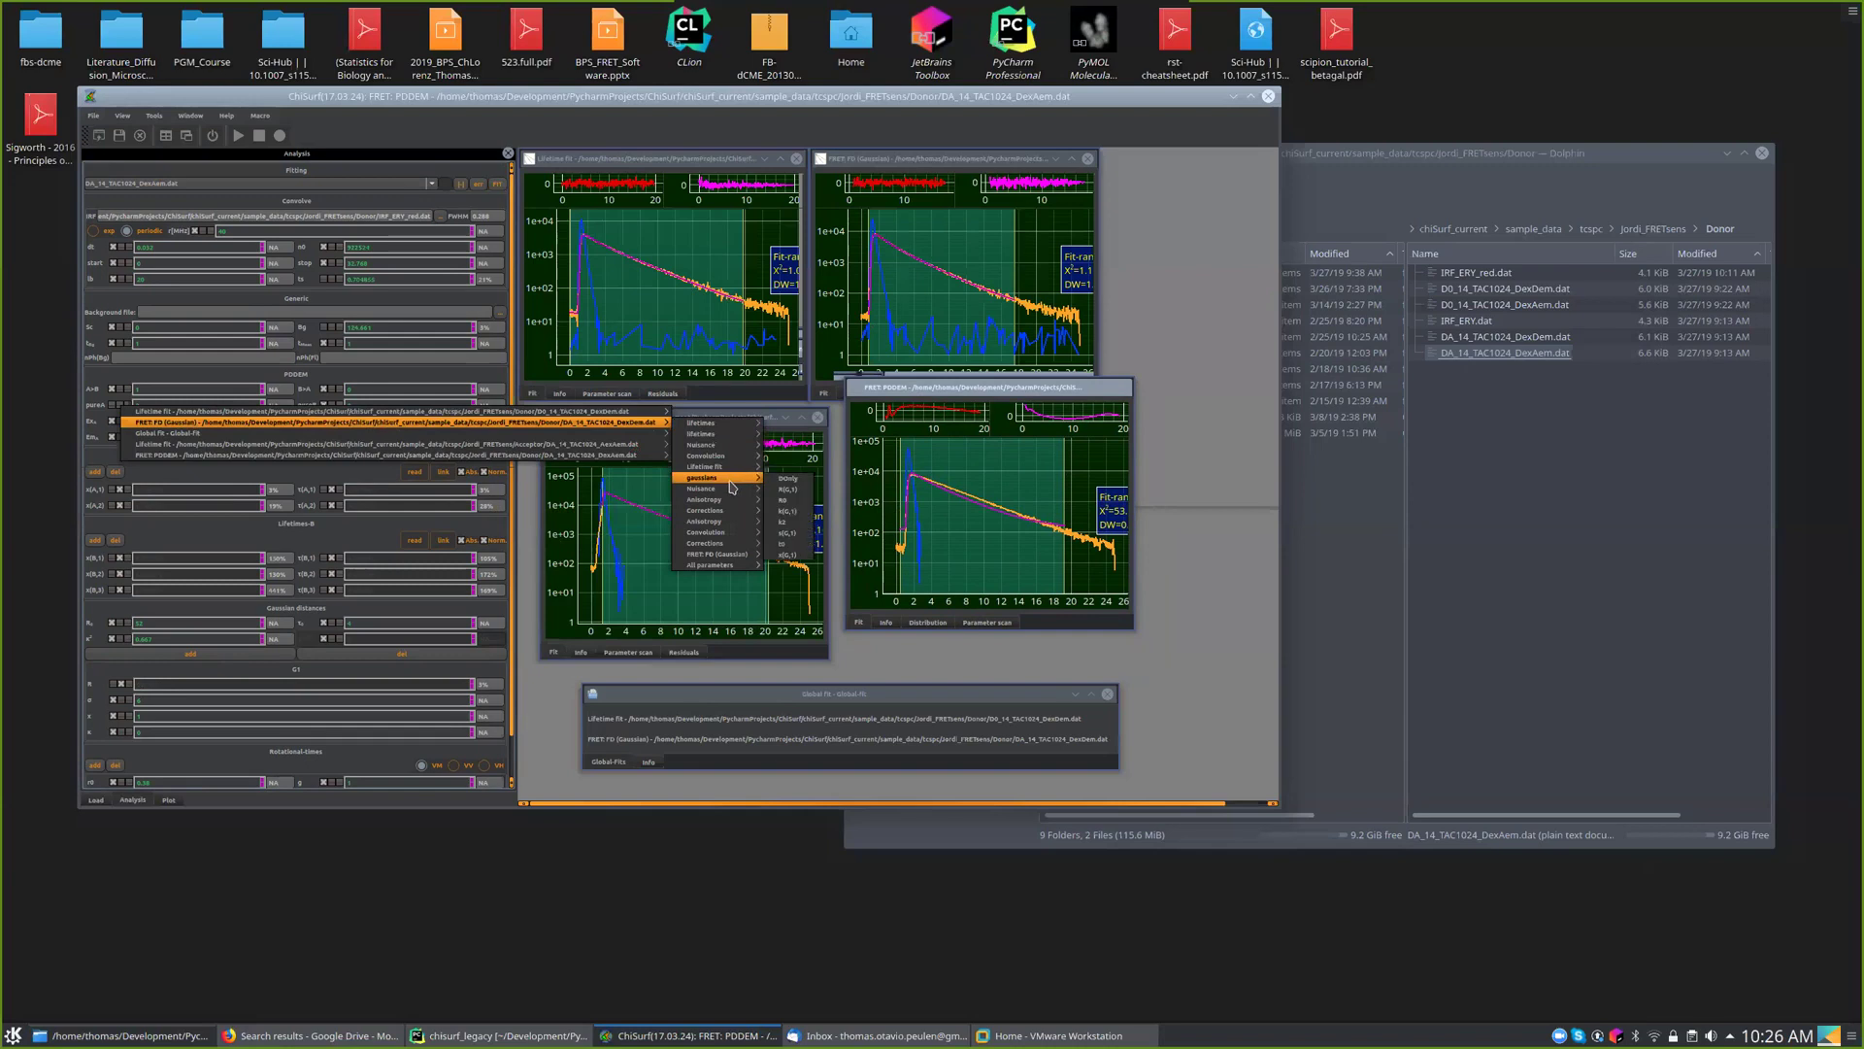
click(801, 481)
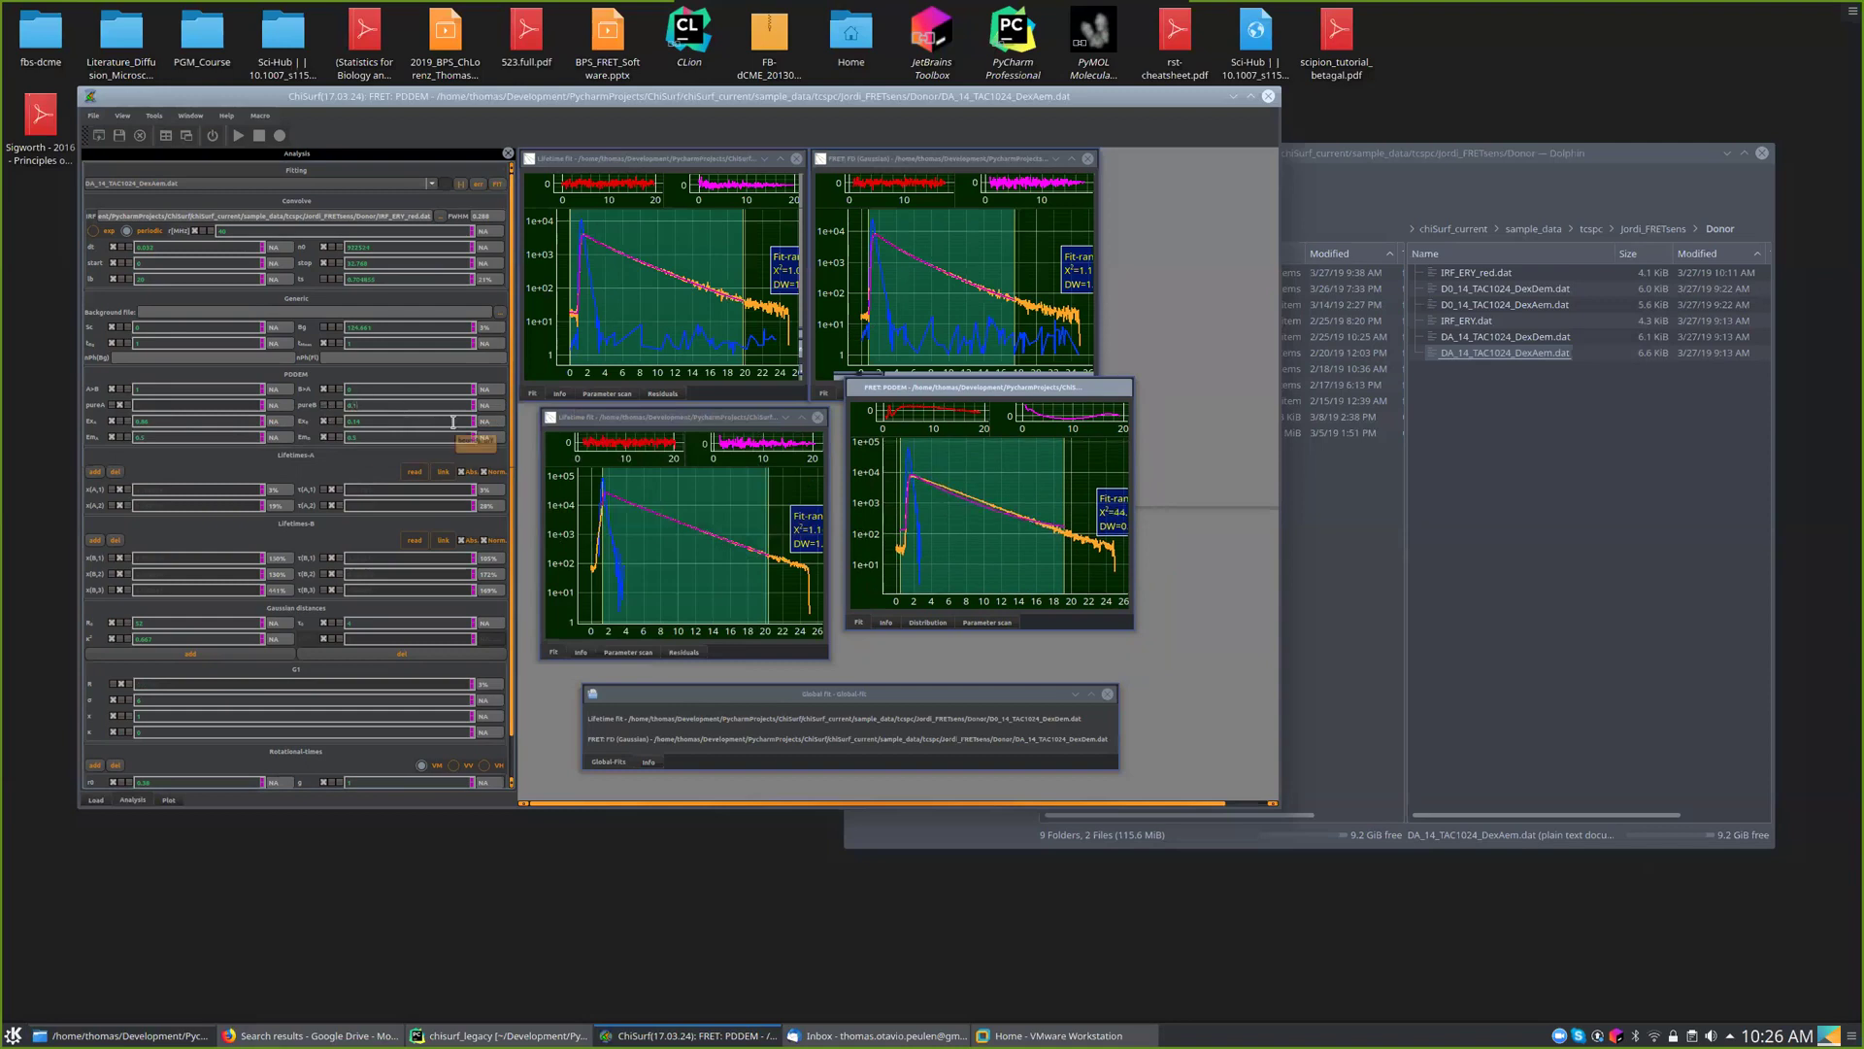
click(499, 188)
drag(930, 394, 927, 422)
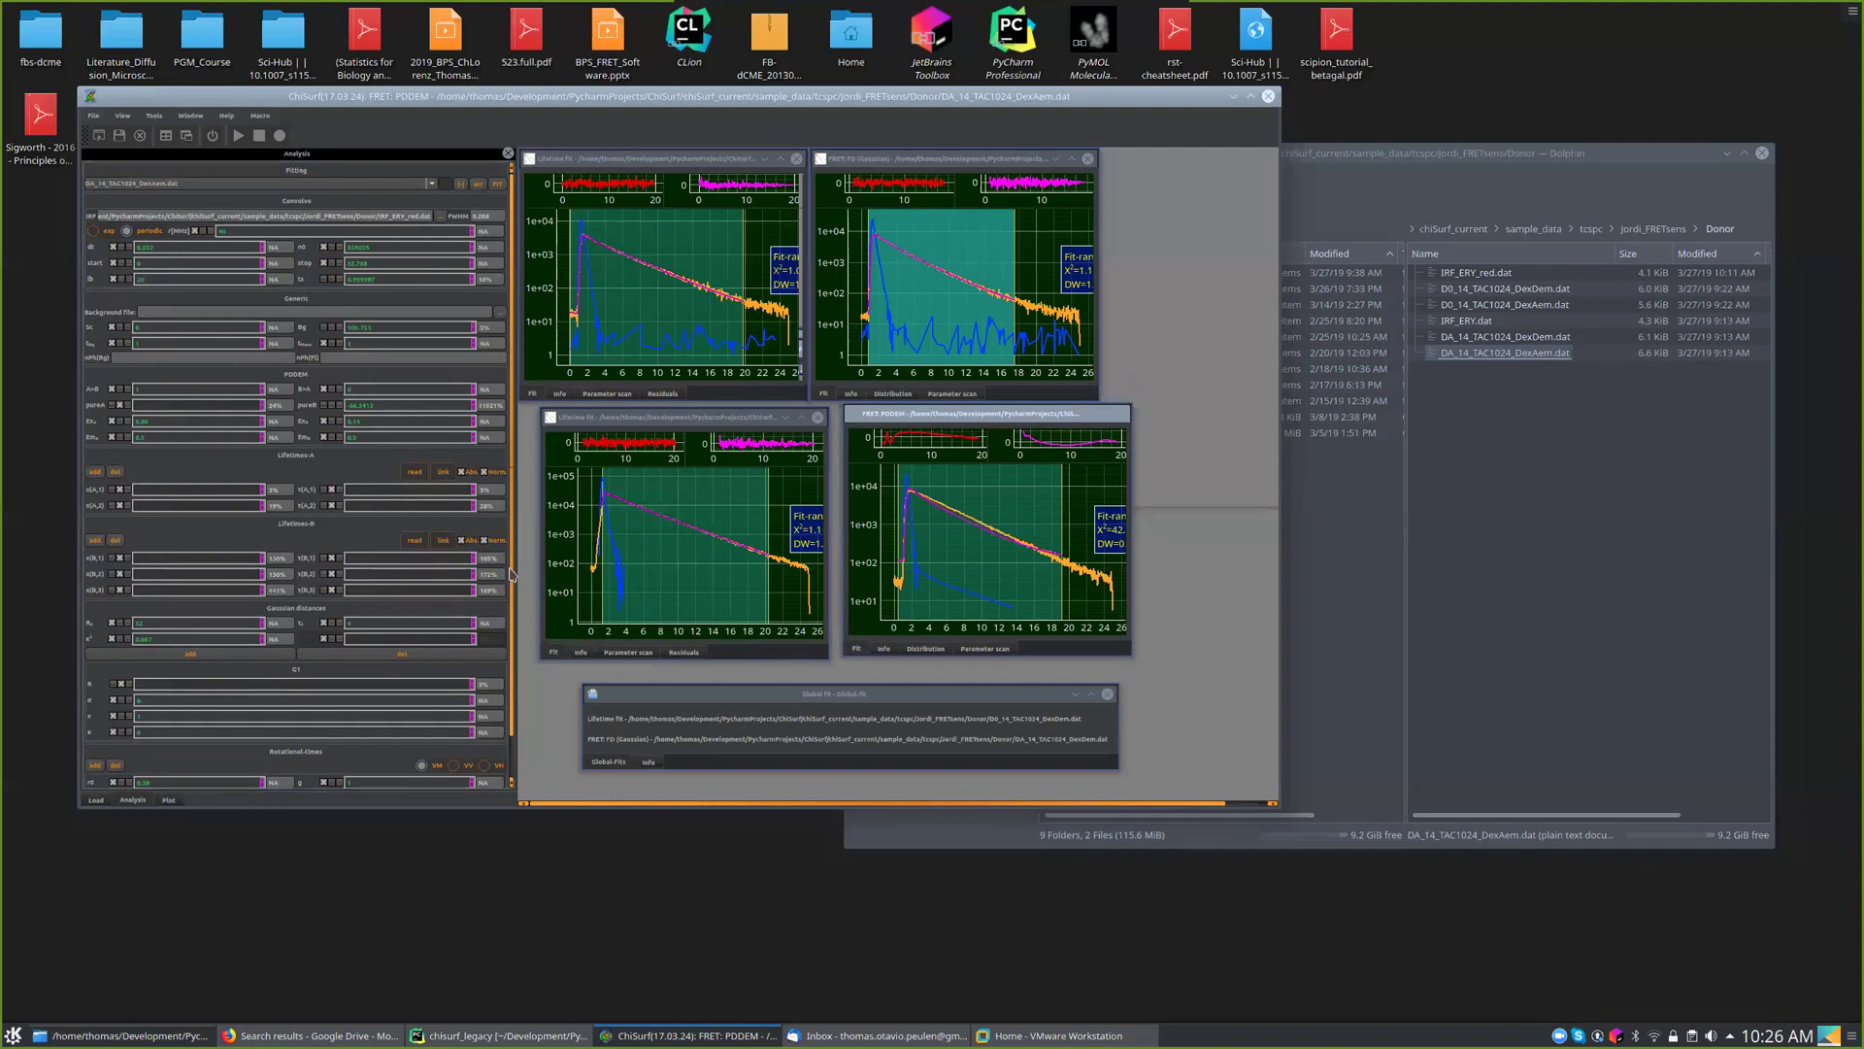
- Set the PDDEM pureB fraction to 0
click(408, 405)
text(0)
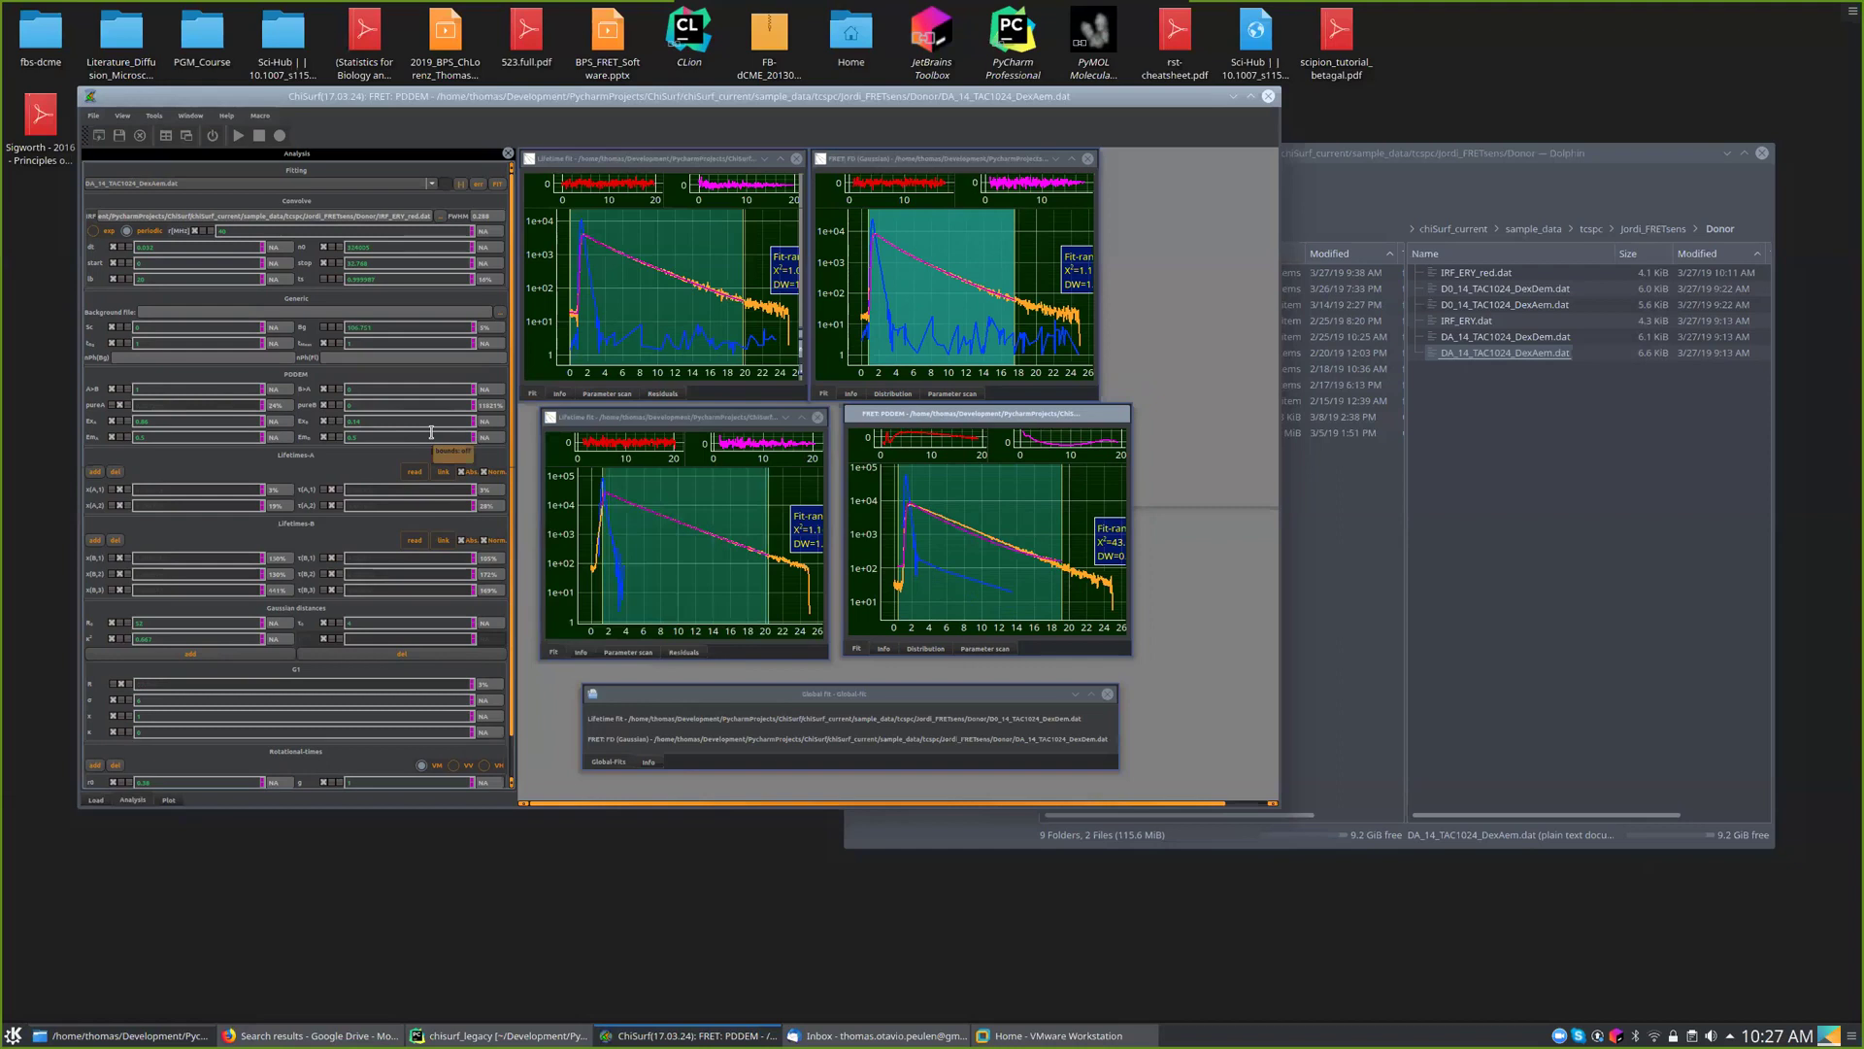
- Add the acceptor lifetime and PDDEM fits to the existing global fit, run it, and return to the PDDEM fit
click(712, 699)
click(409, 213)
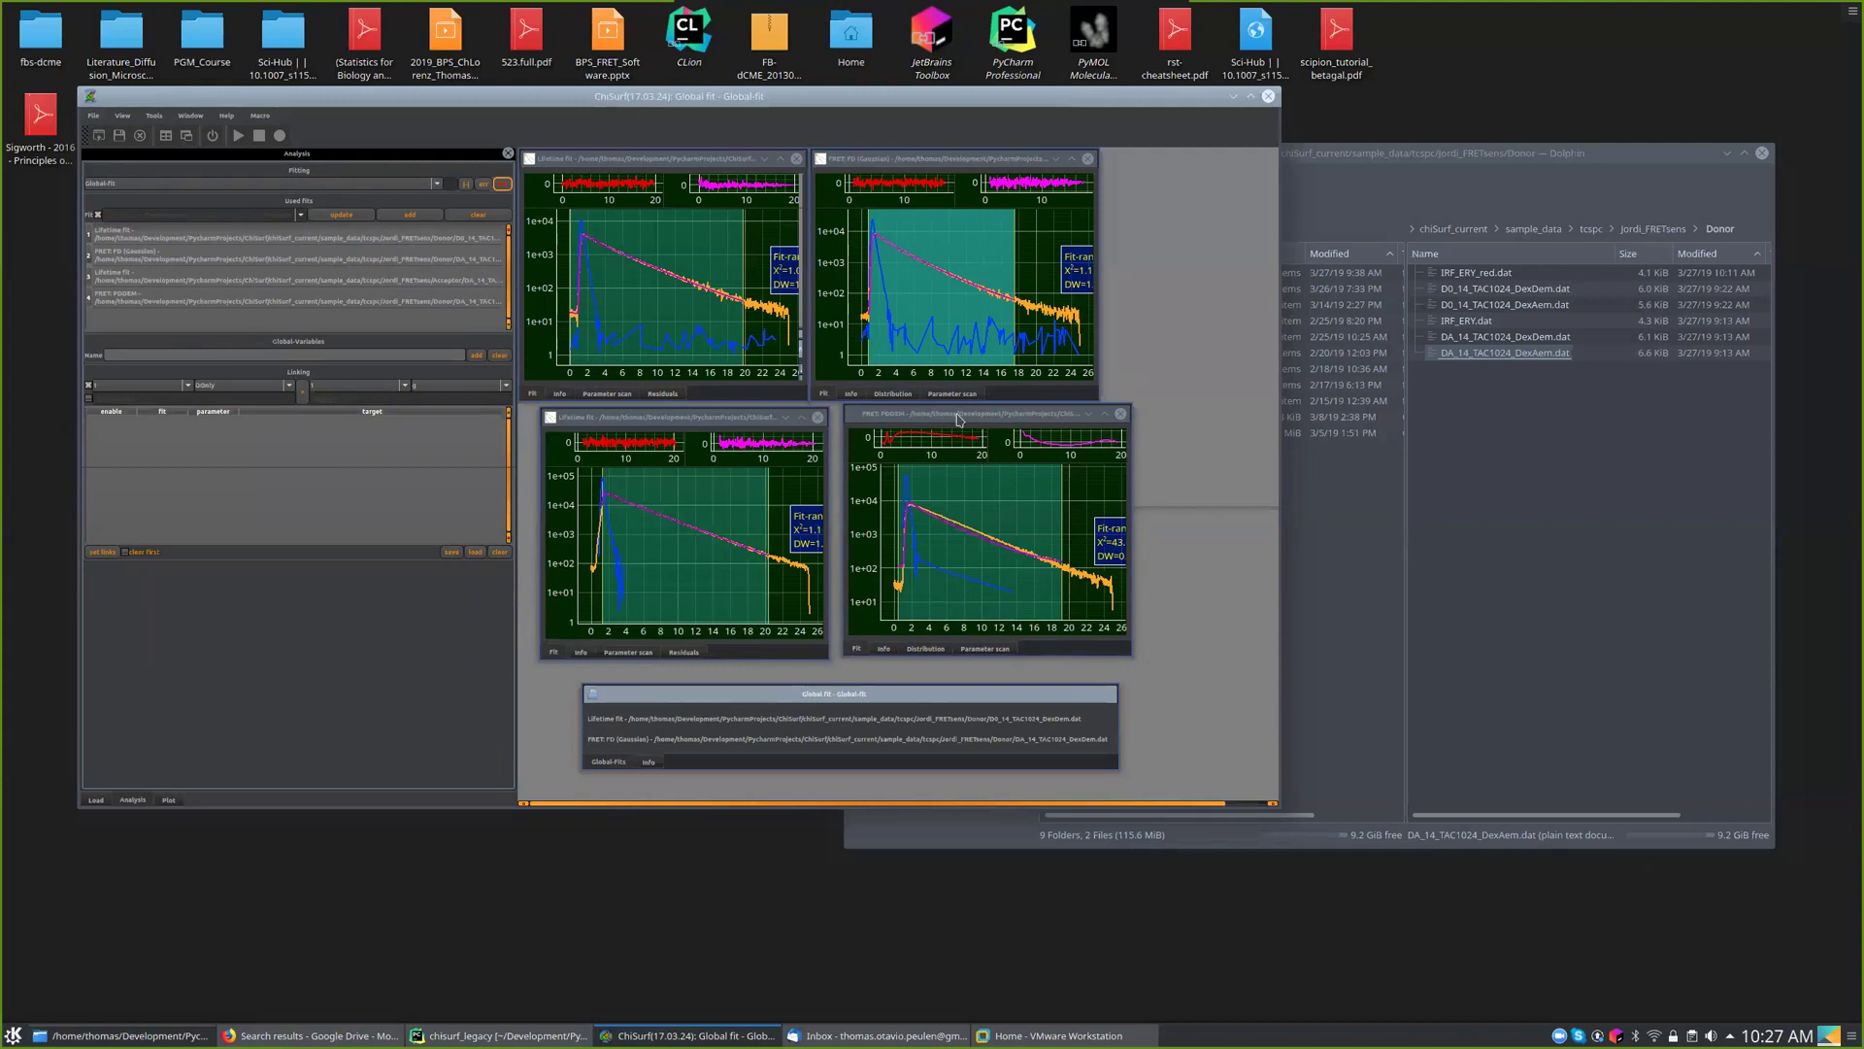
click(960, 419)
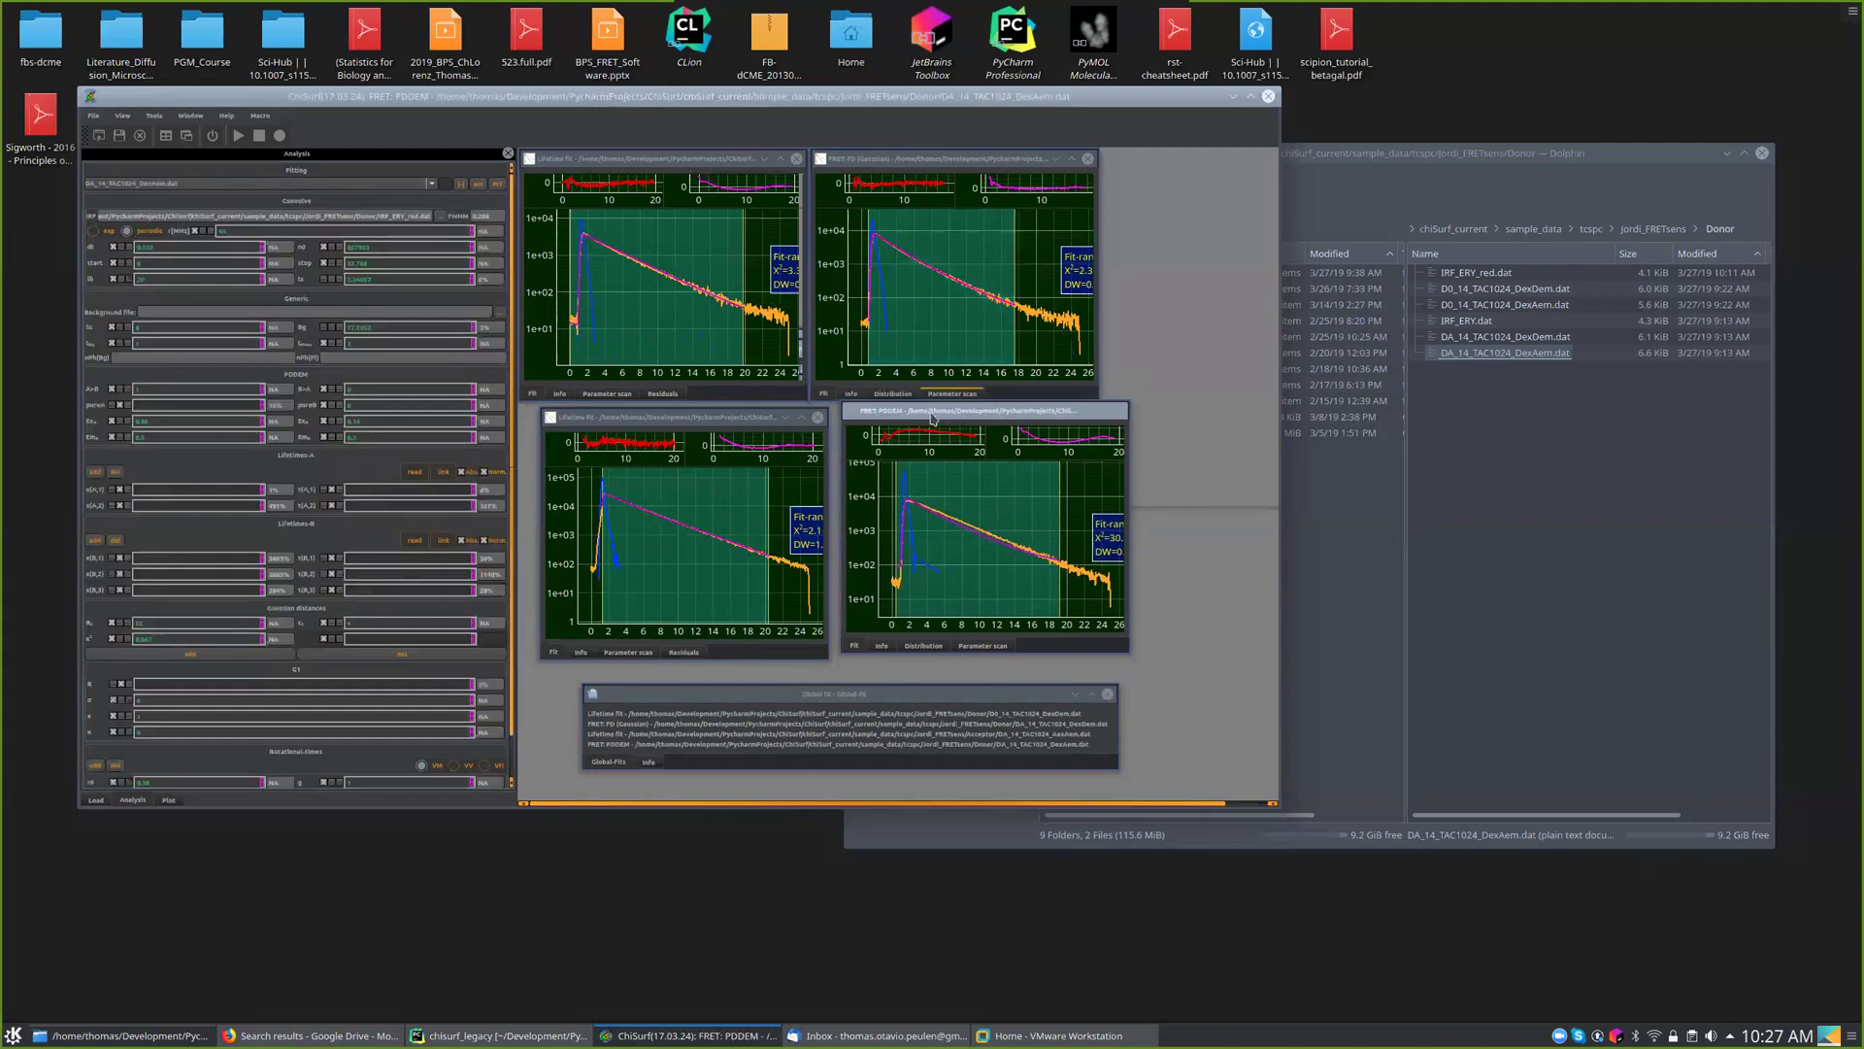
drag(927, 416, 930, 413)
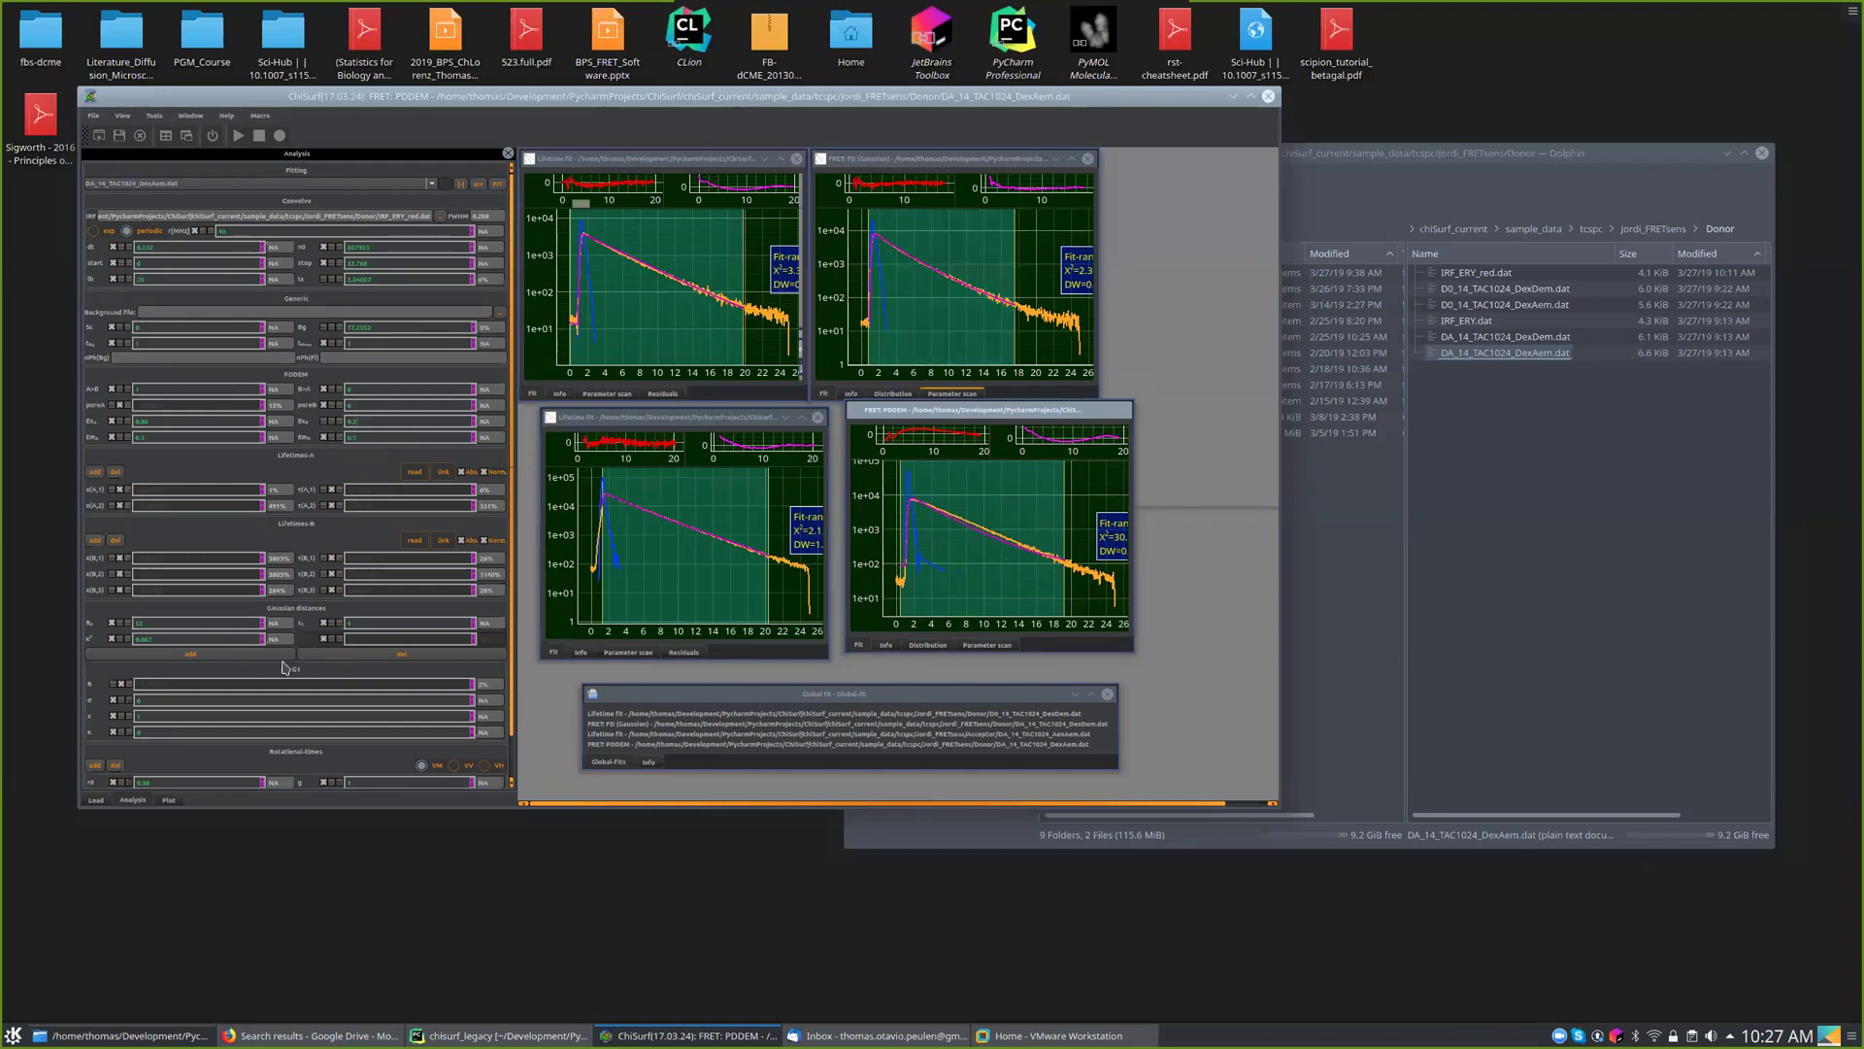
- Create a second global fit, maximize the program window, and move the new fit window clear of the other plots
click(96, 800)
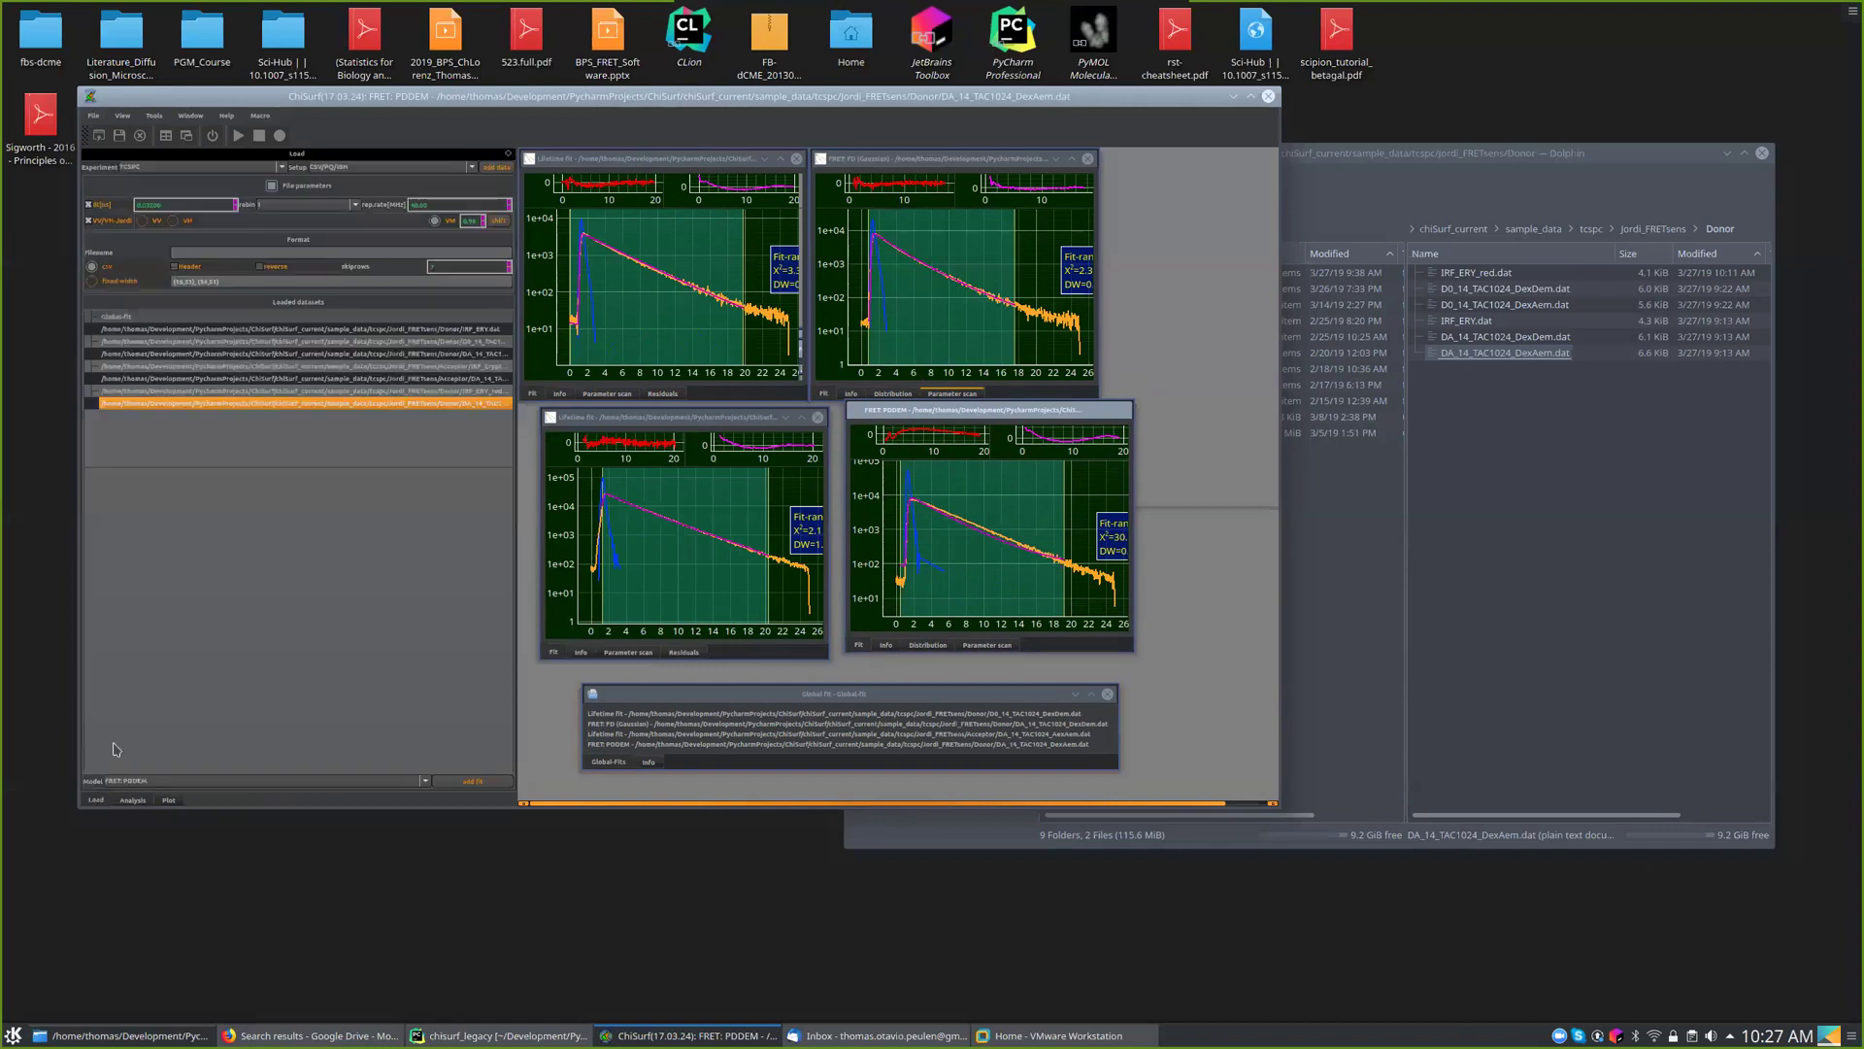
click(137, 319)
click(466, 780)
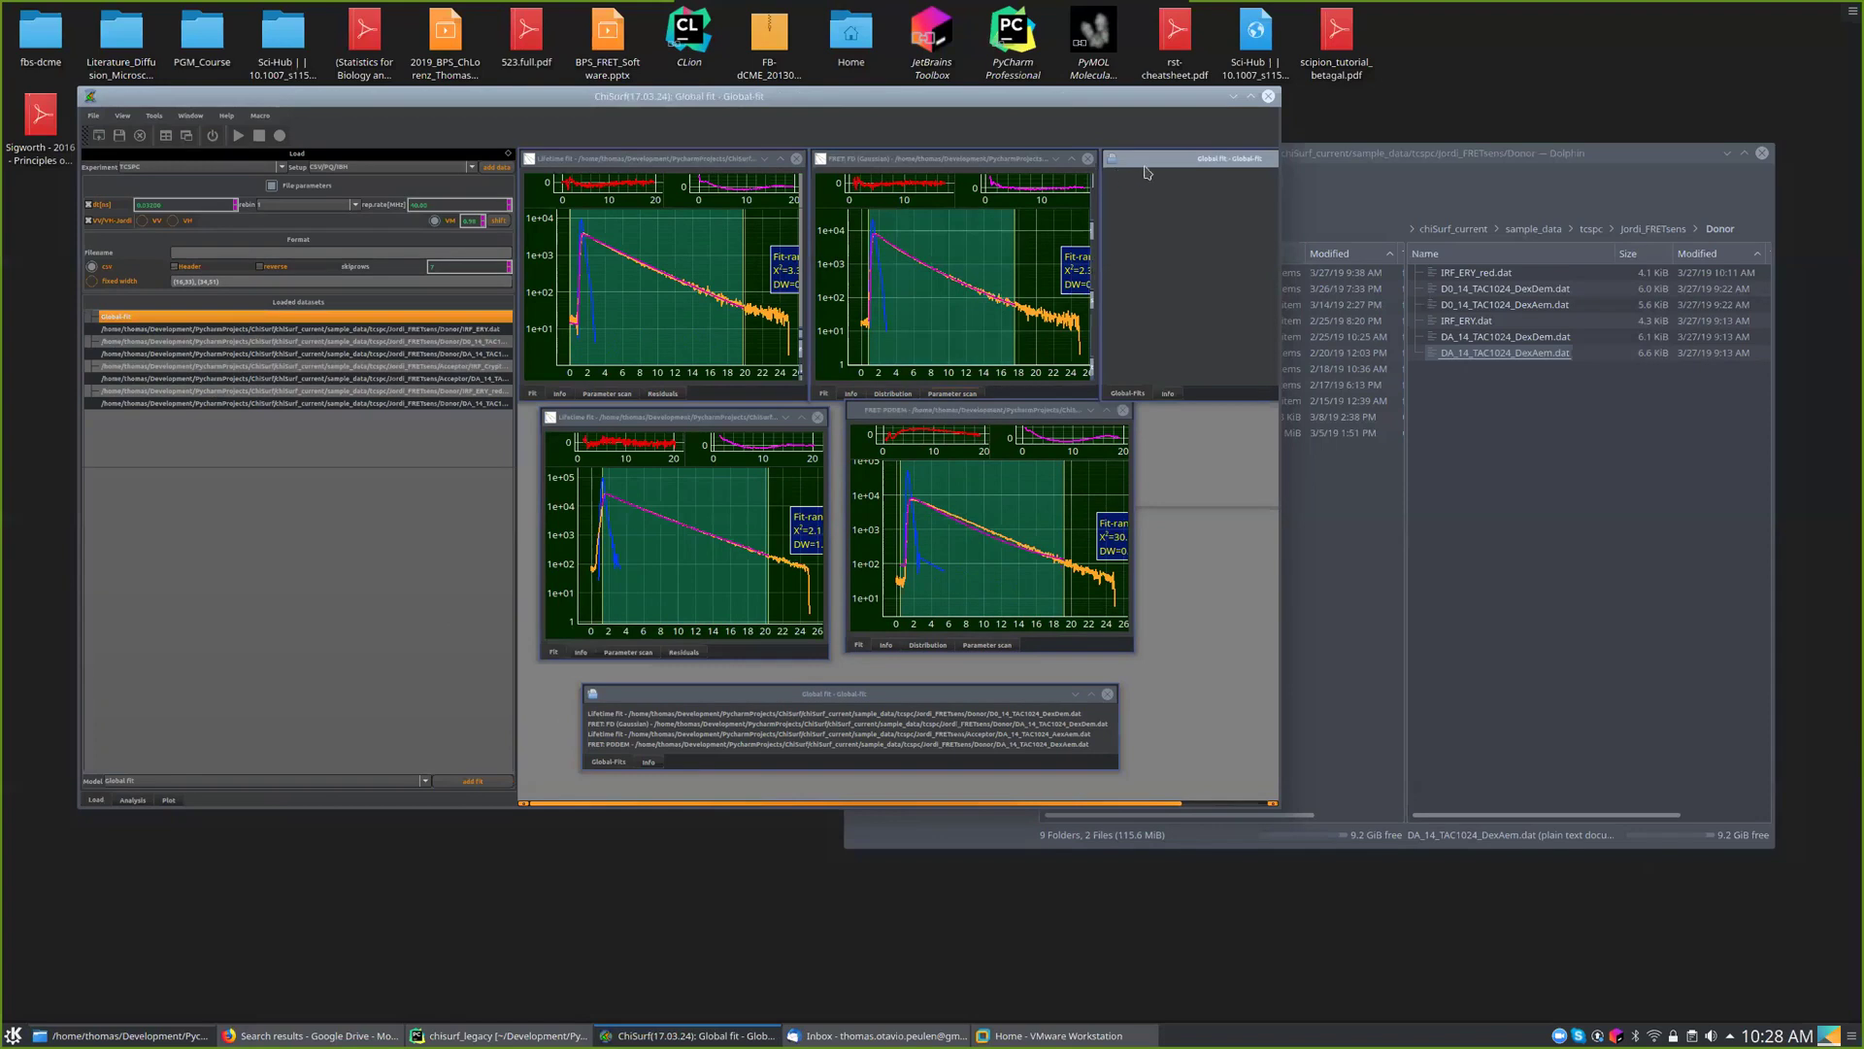
click(1252, 97)
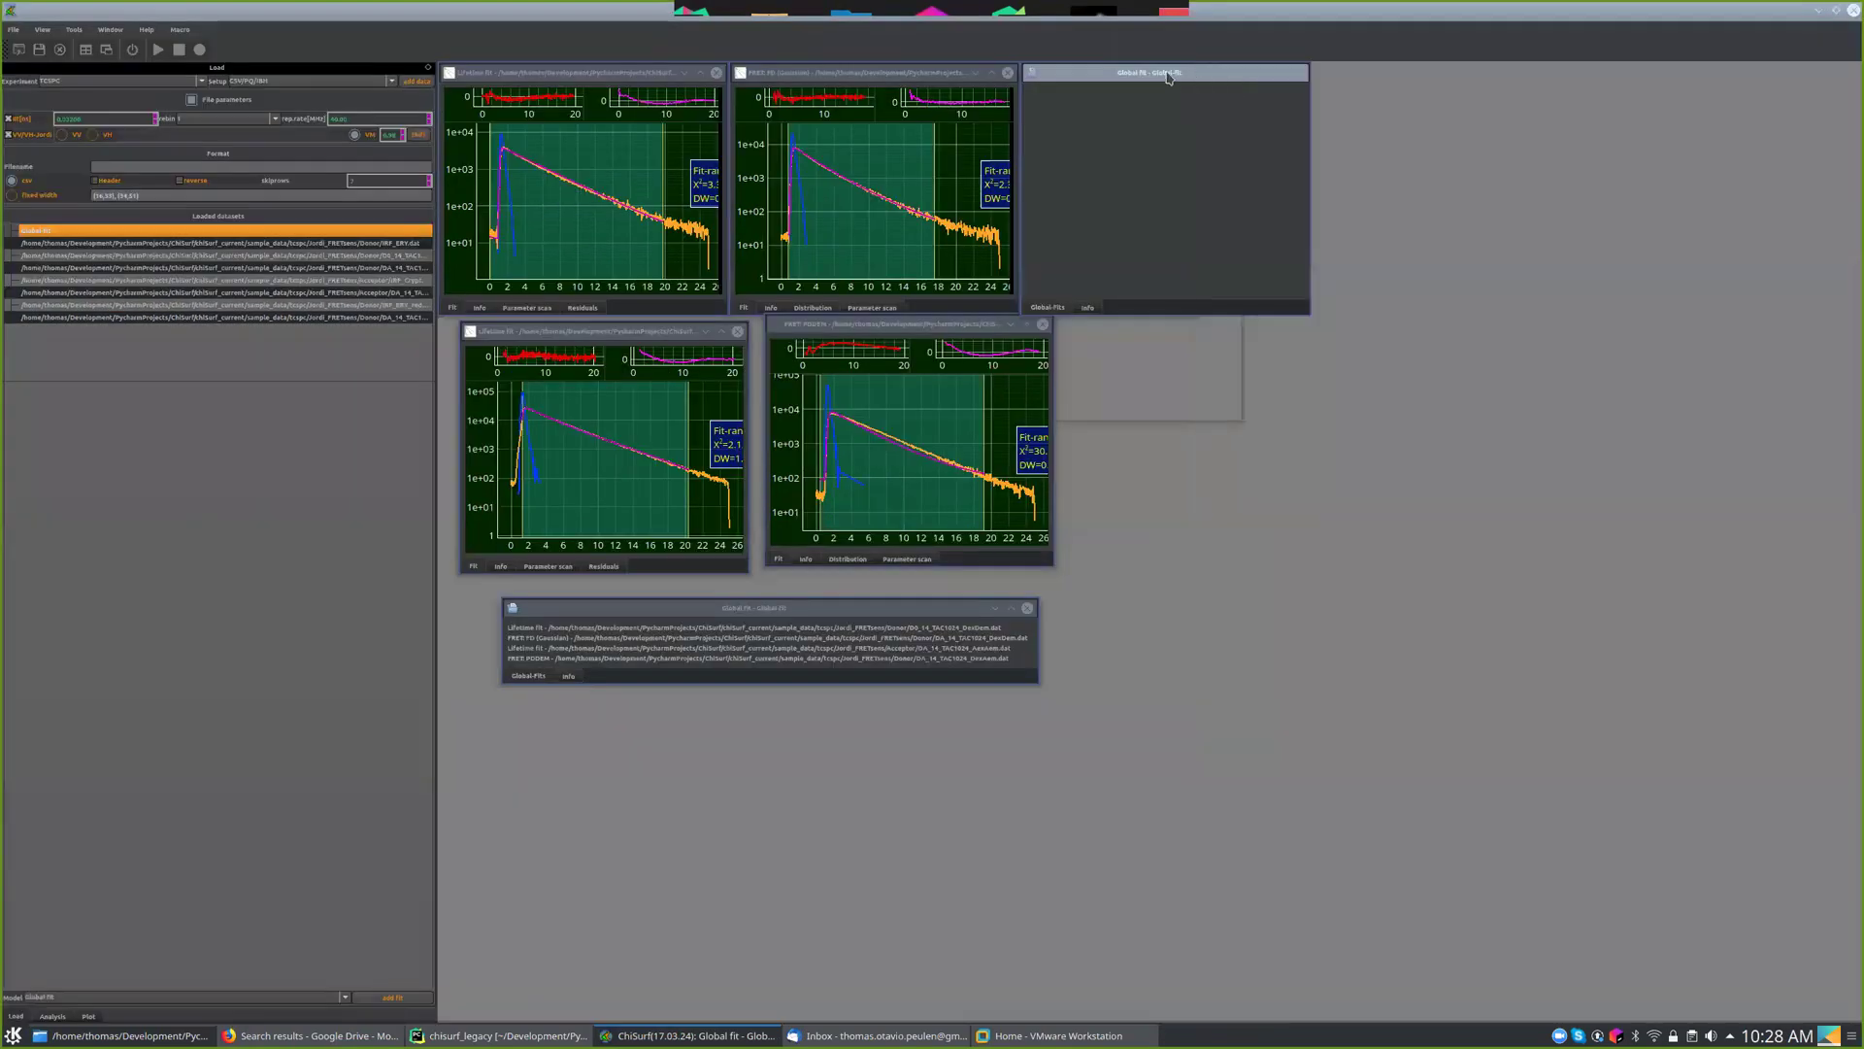
drag(1170, 75, 1291, 111)
- Add the donor lifetime fit and the Gaussian FRET fit to the new global fit, and run it
click(52, 1016)
click(19, 129)
click(263, 130)
click(201, 130)
click(201, 135)
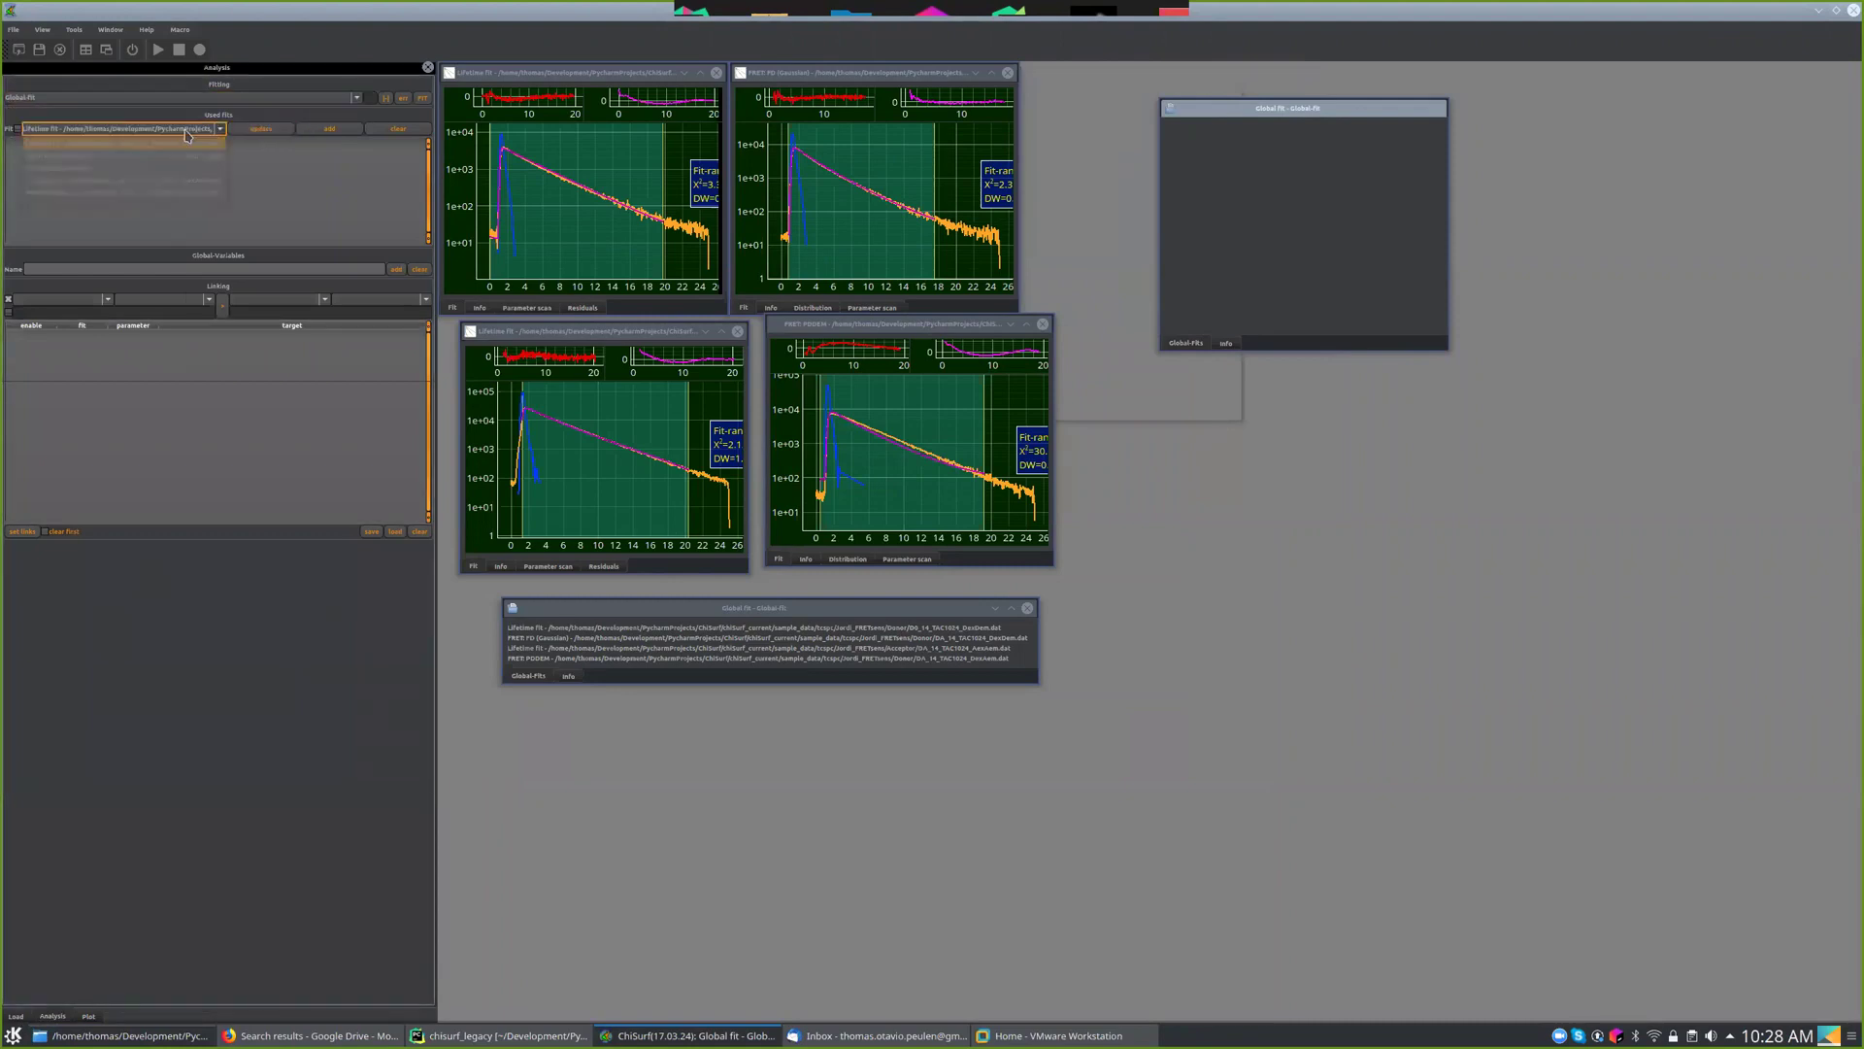
click(201, 135)
click(146, 147)
click(333, 129)
click(421, 99)
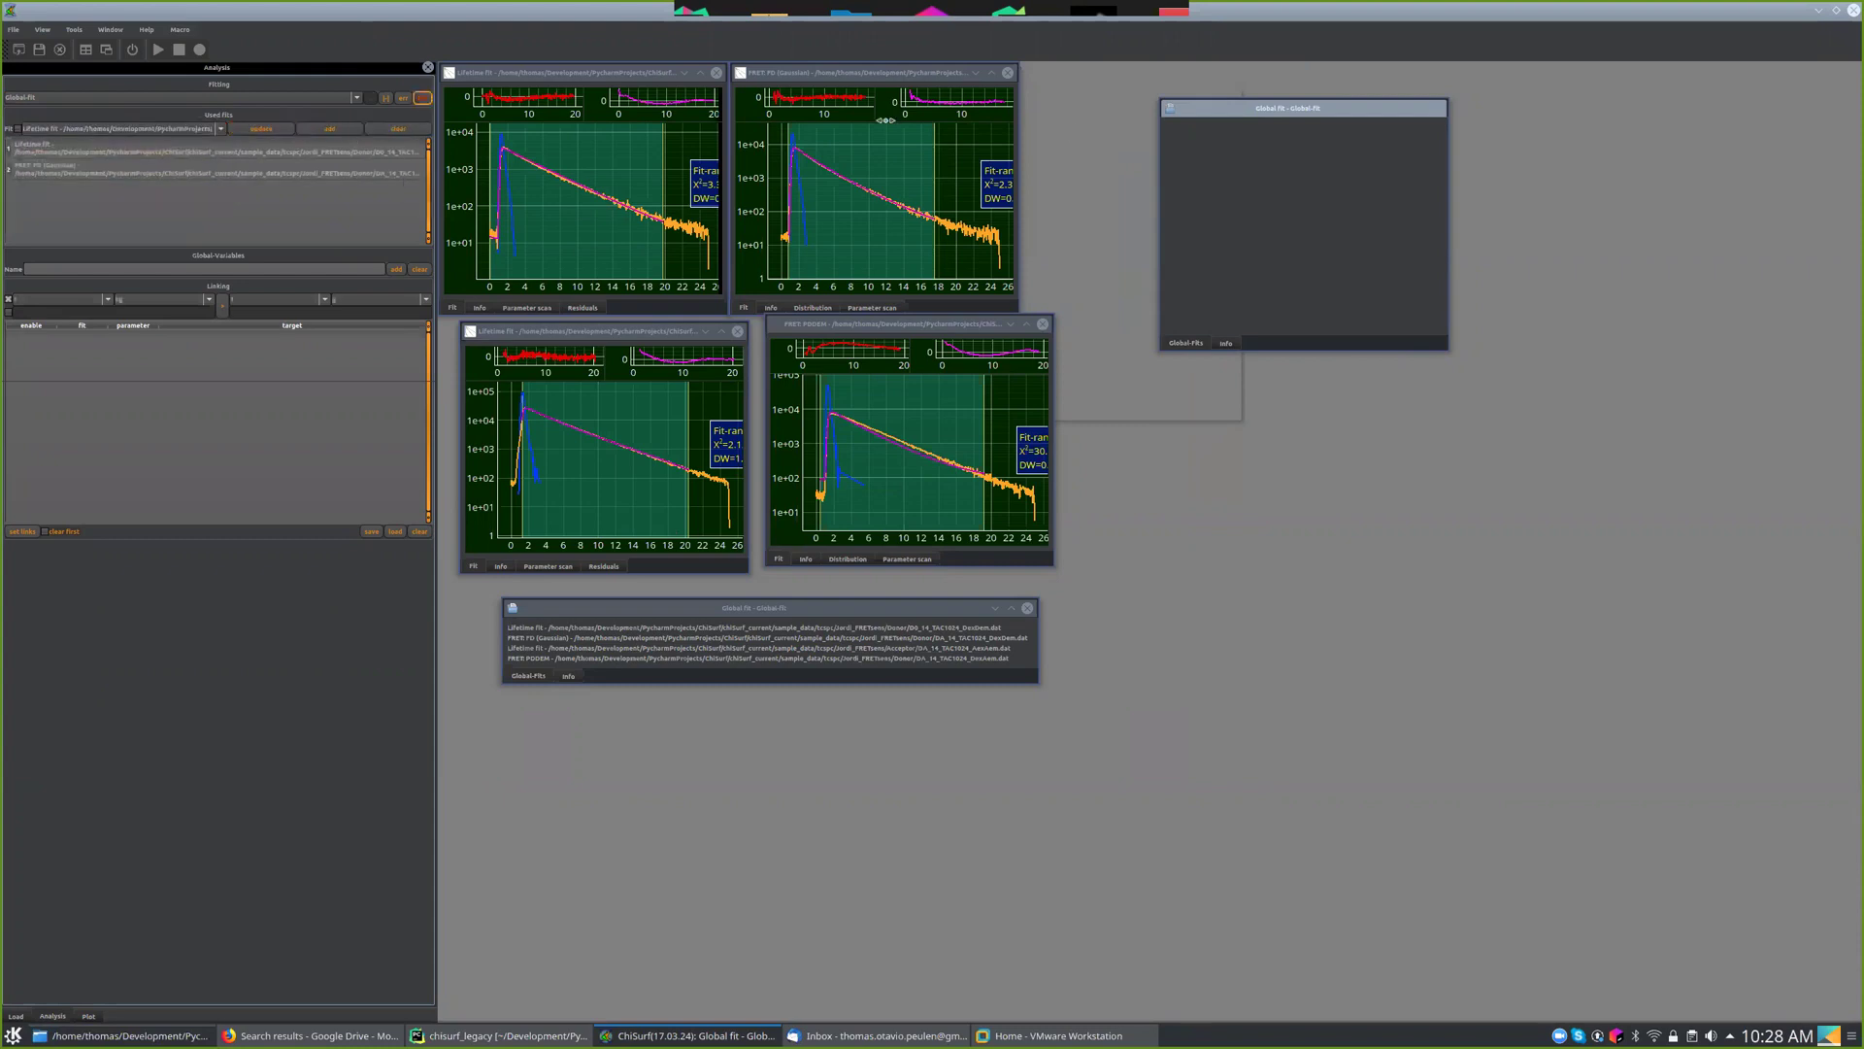
drag(1273, 107, 1274, 106)
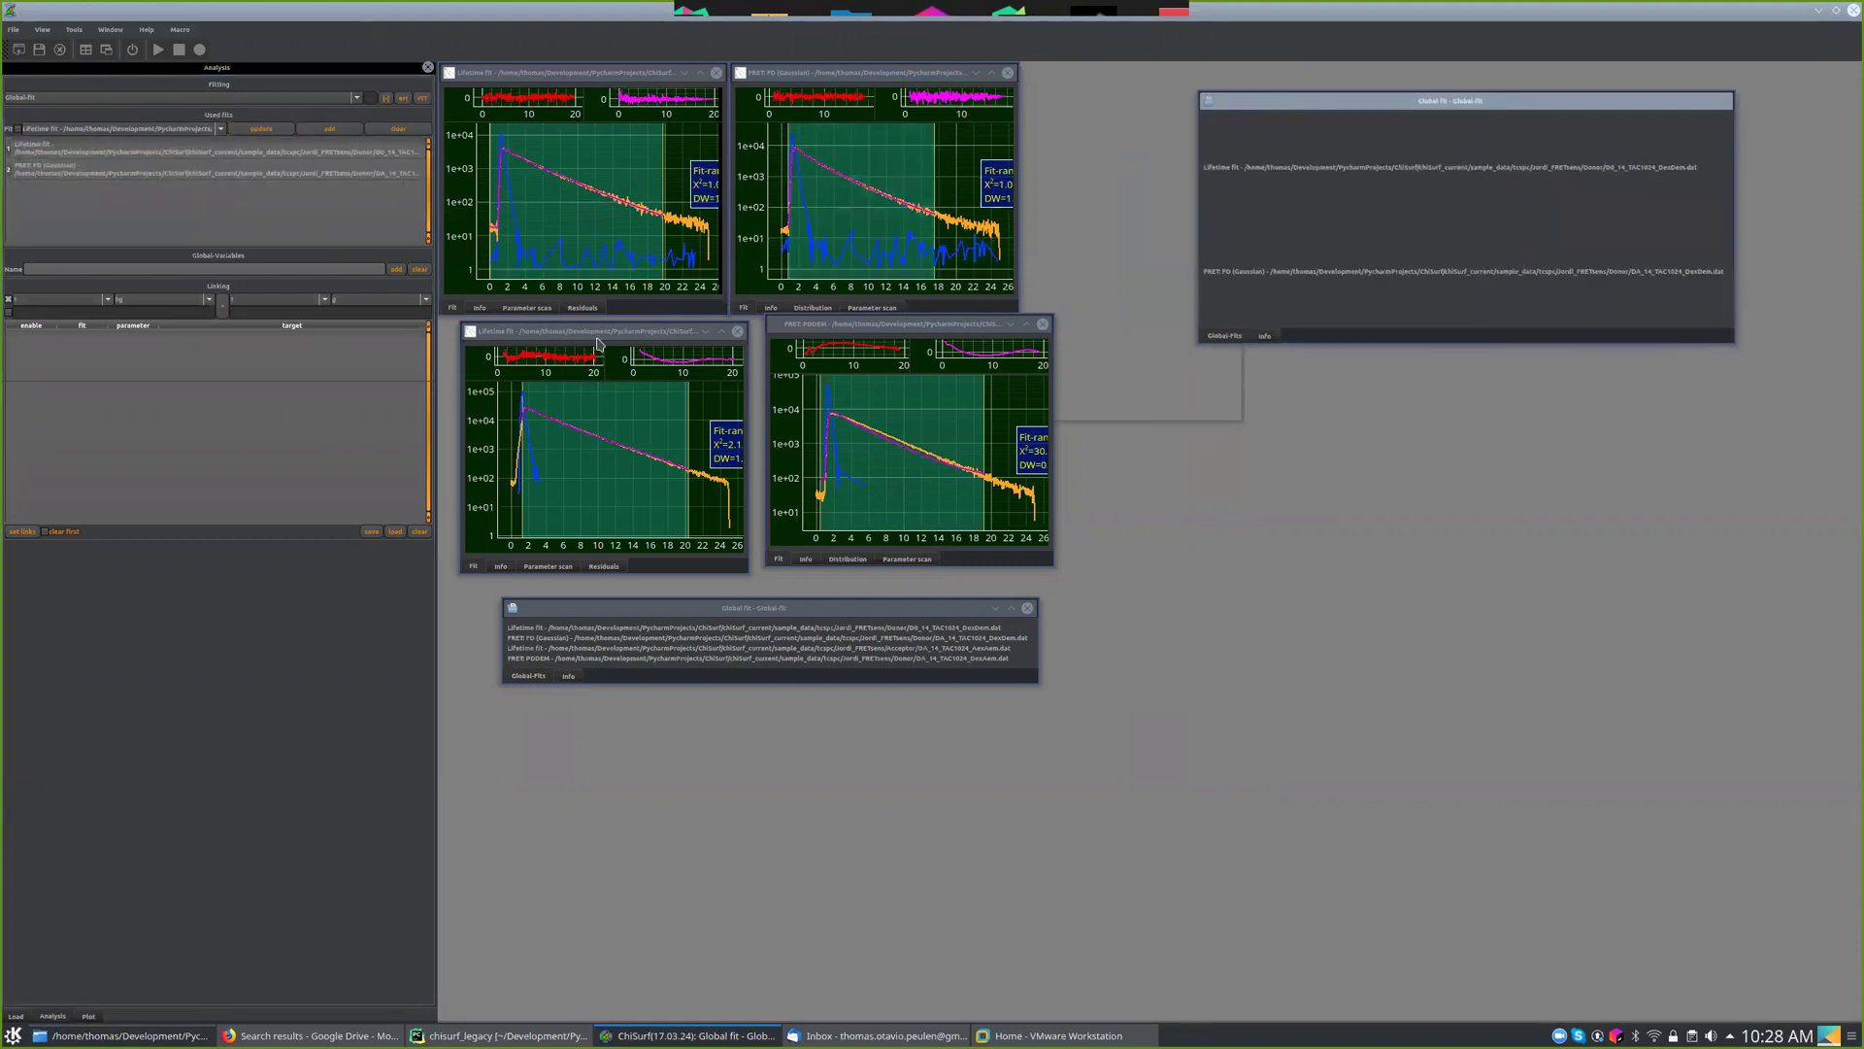
- Rerun the acceptor lifetime fit and arrange its plot window next to the PDDEM plot window
drag(879, 338, 892, 343)
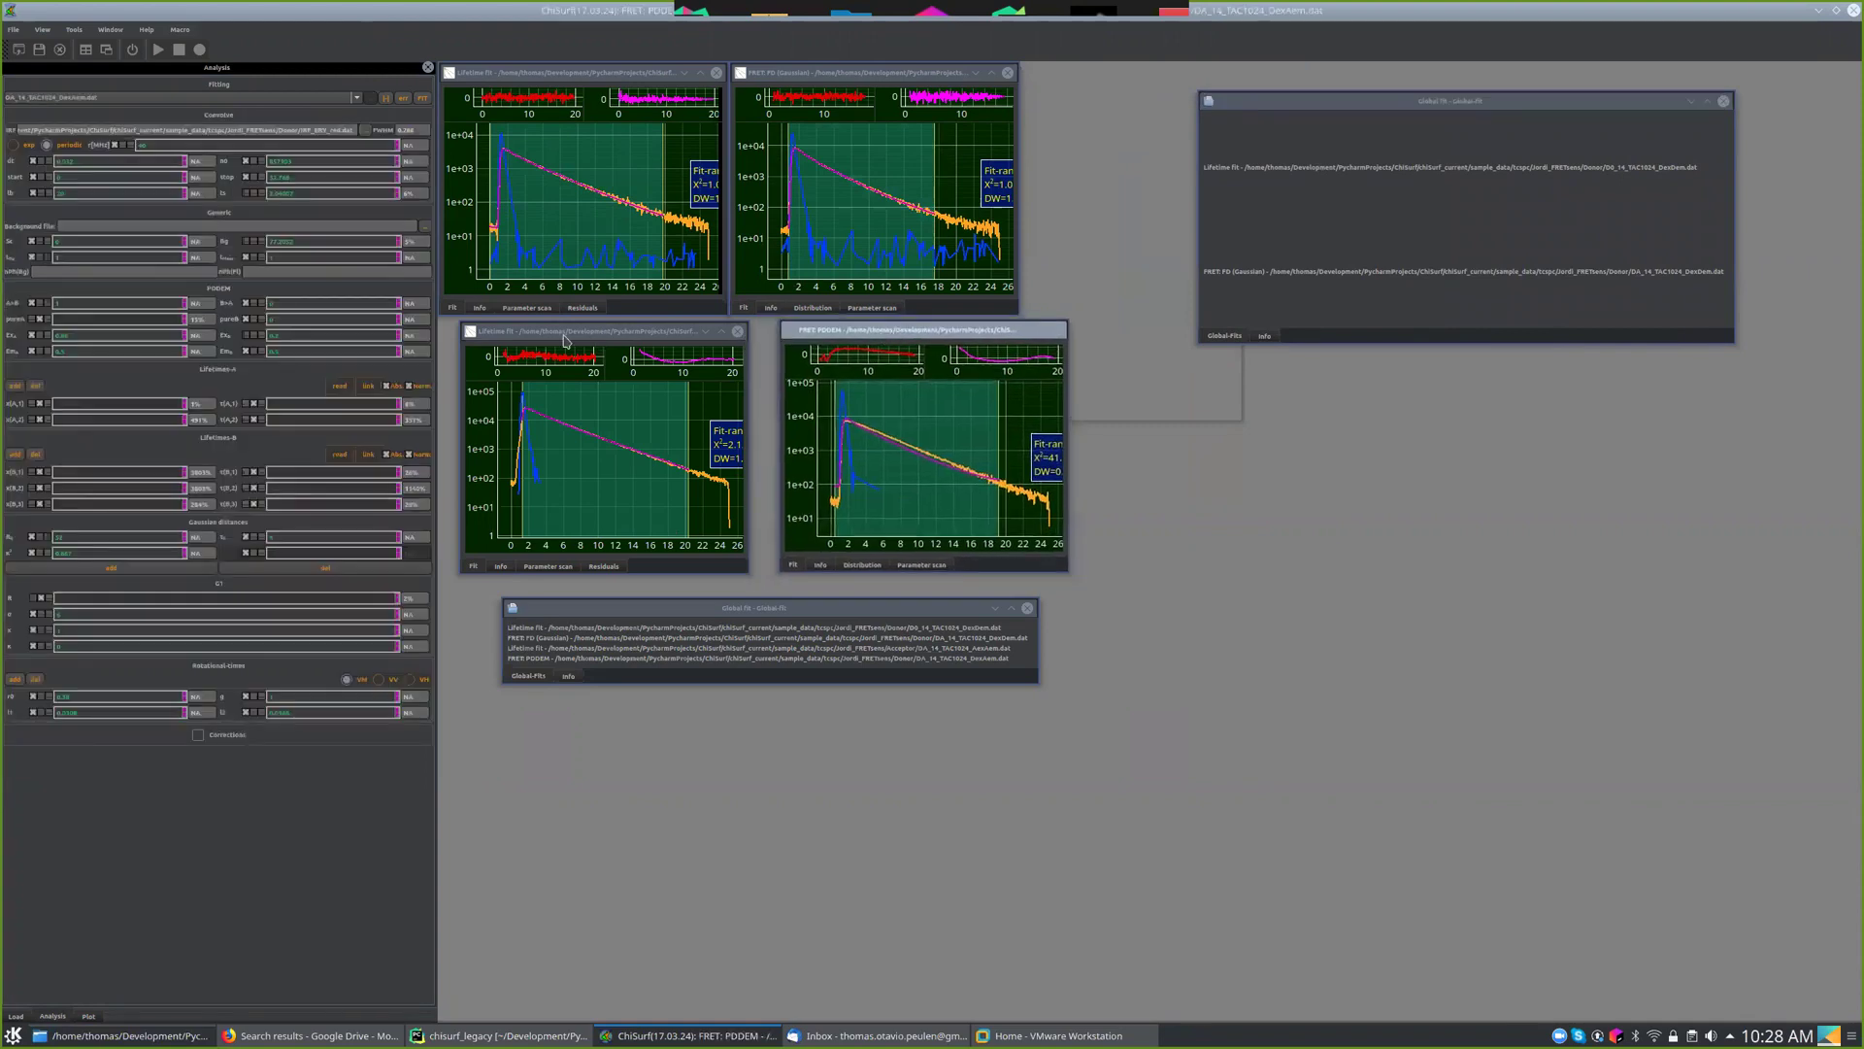
drag(563, 335, 554, 341)
click(422, 98)
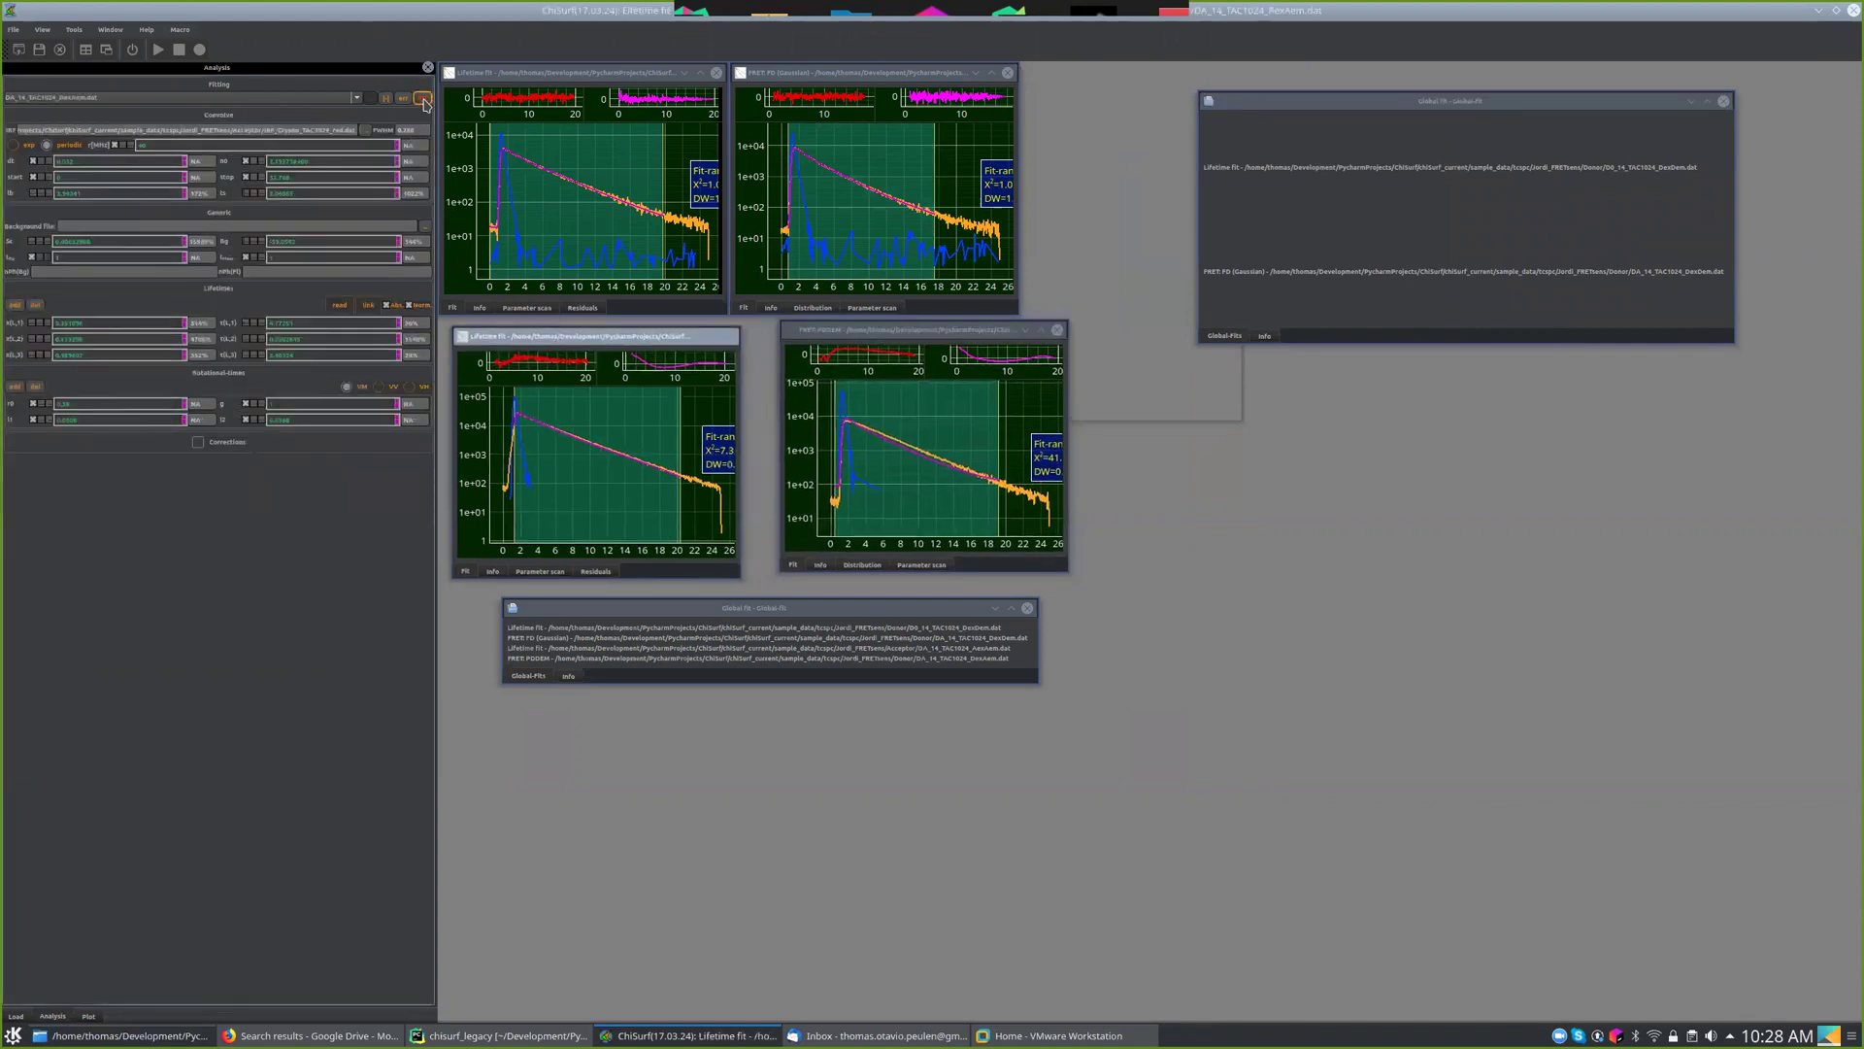
drag(573, 338, 567, 338)
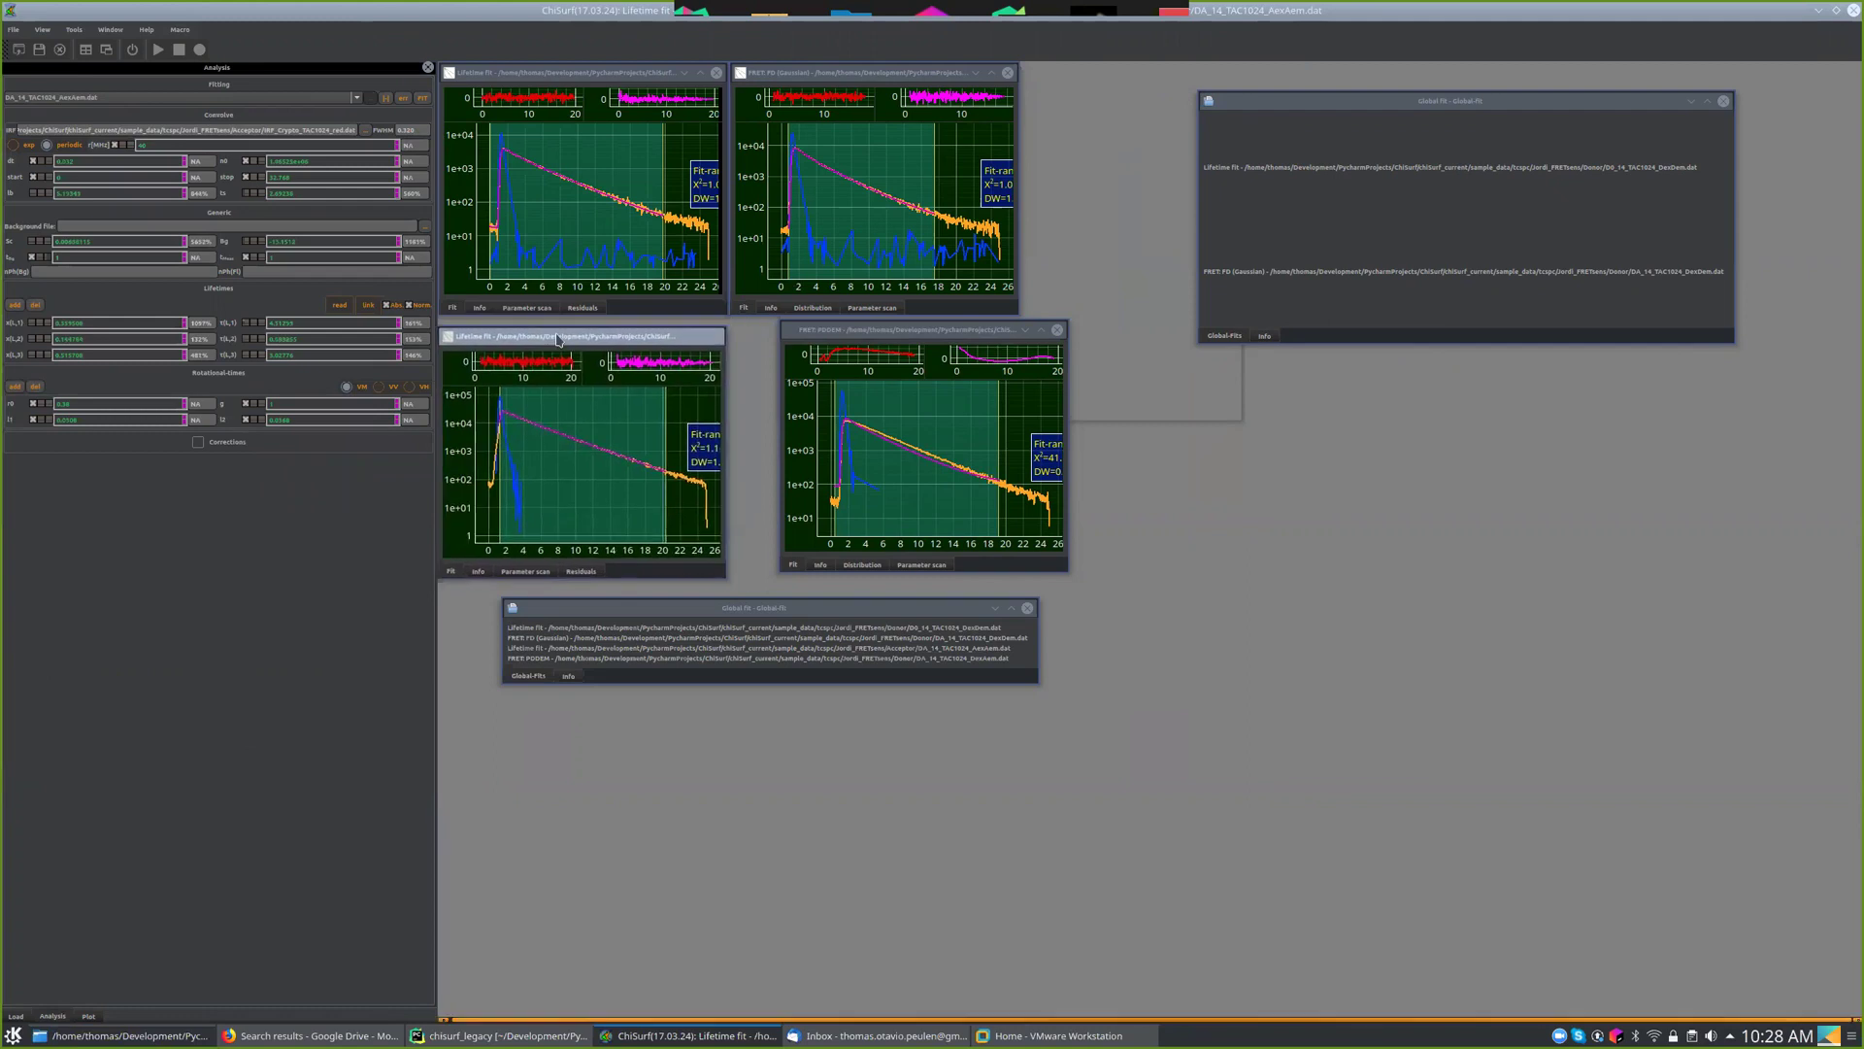
drag(913, 332, 915, 332)
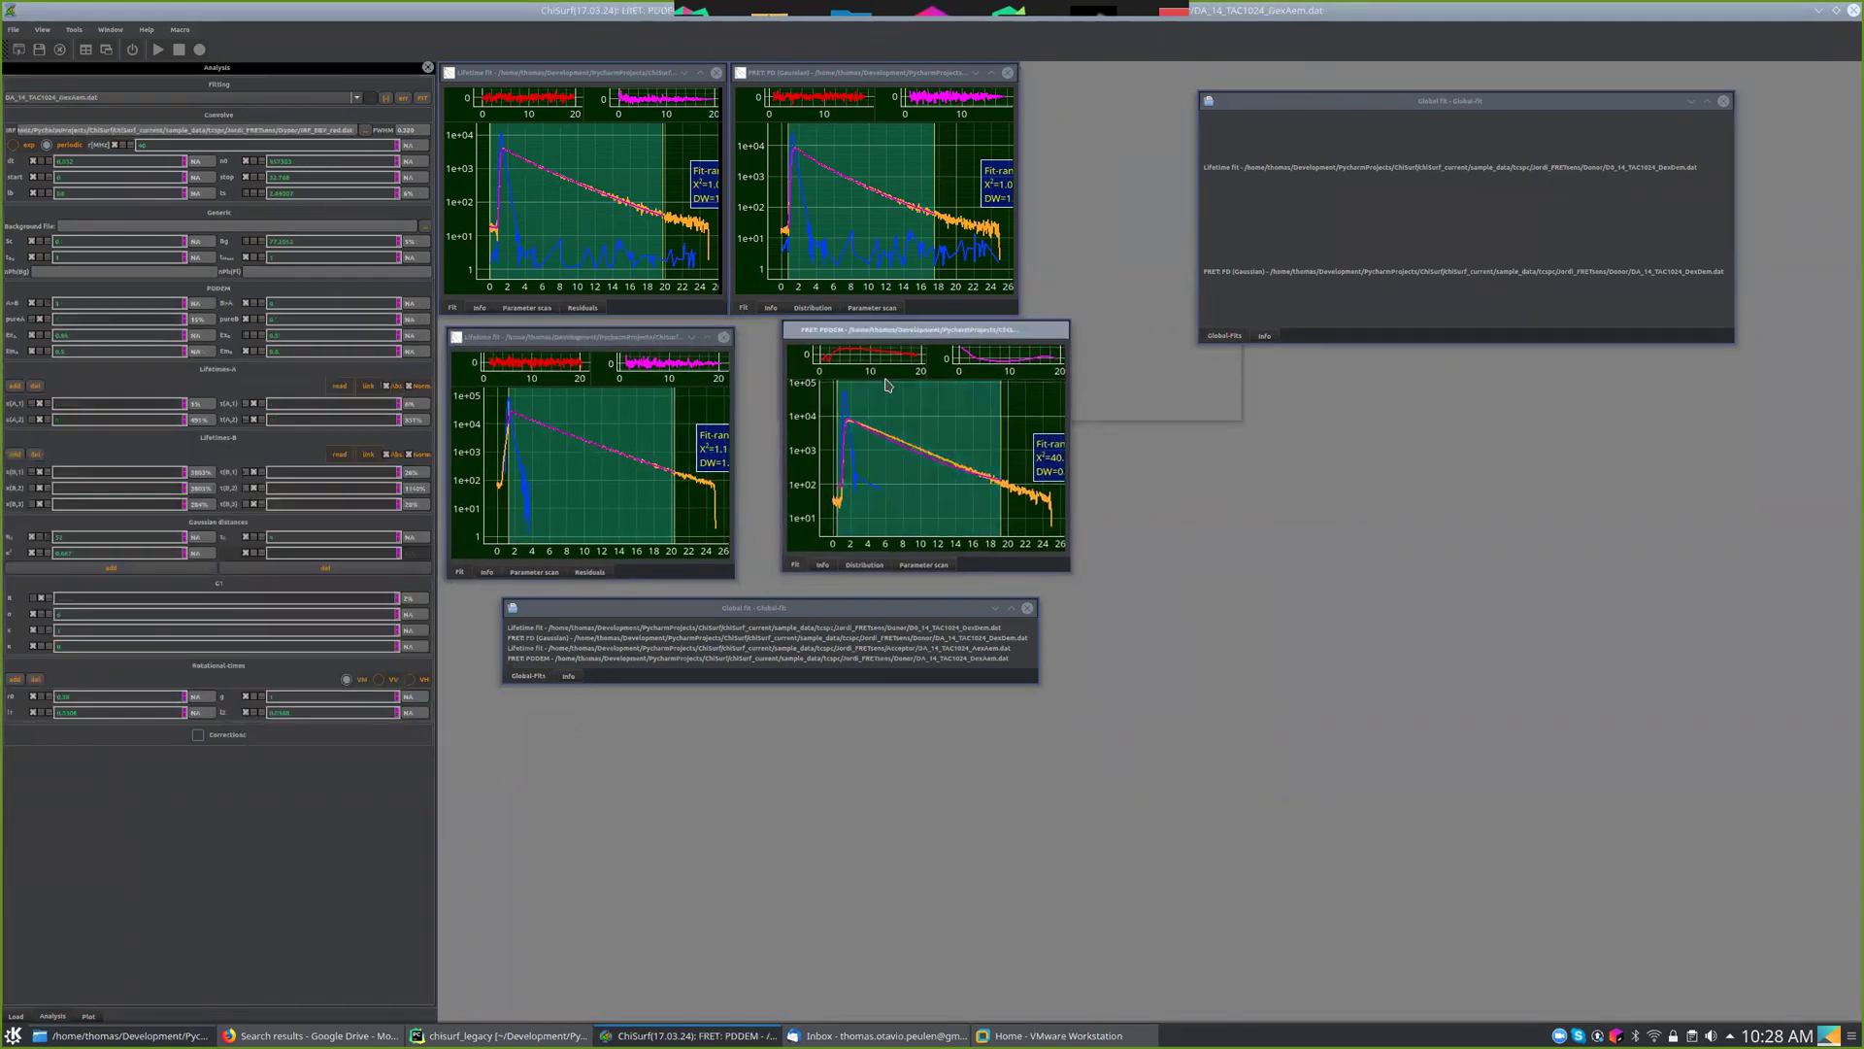
drag(875, 339, 852, 349)
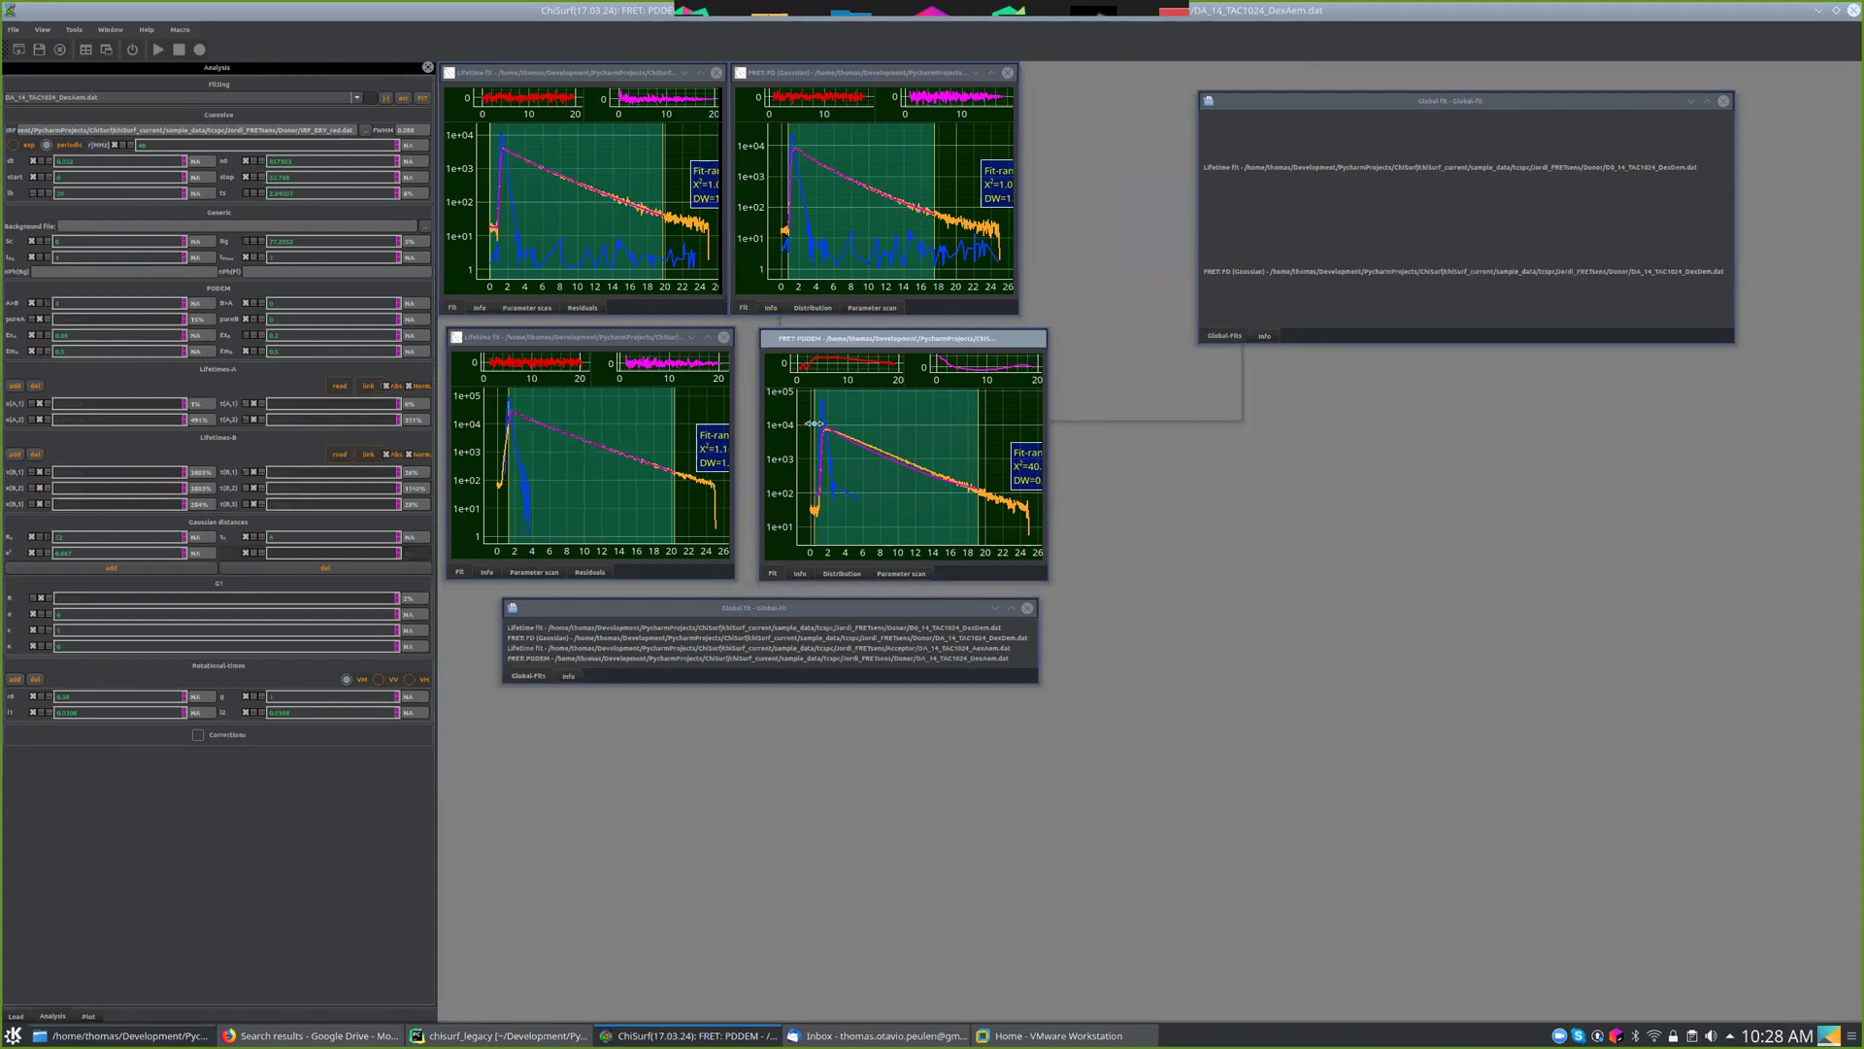
- Magnify the rise of the decay in the PDDEM plot, rerun the PDDEM fit, and restore the full plot range
scroll(797, 436, up, 6)
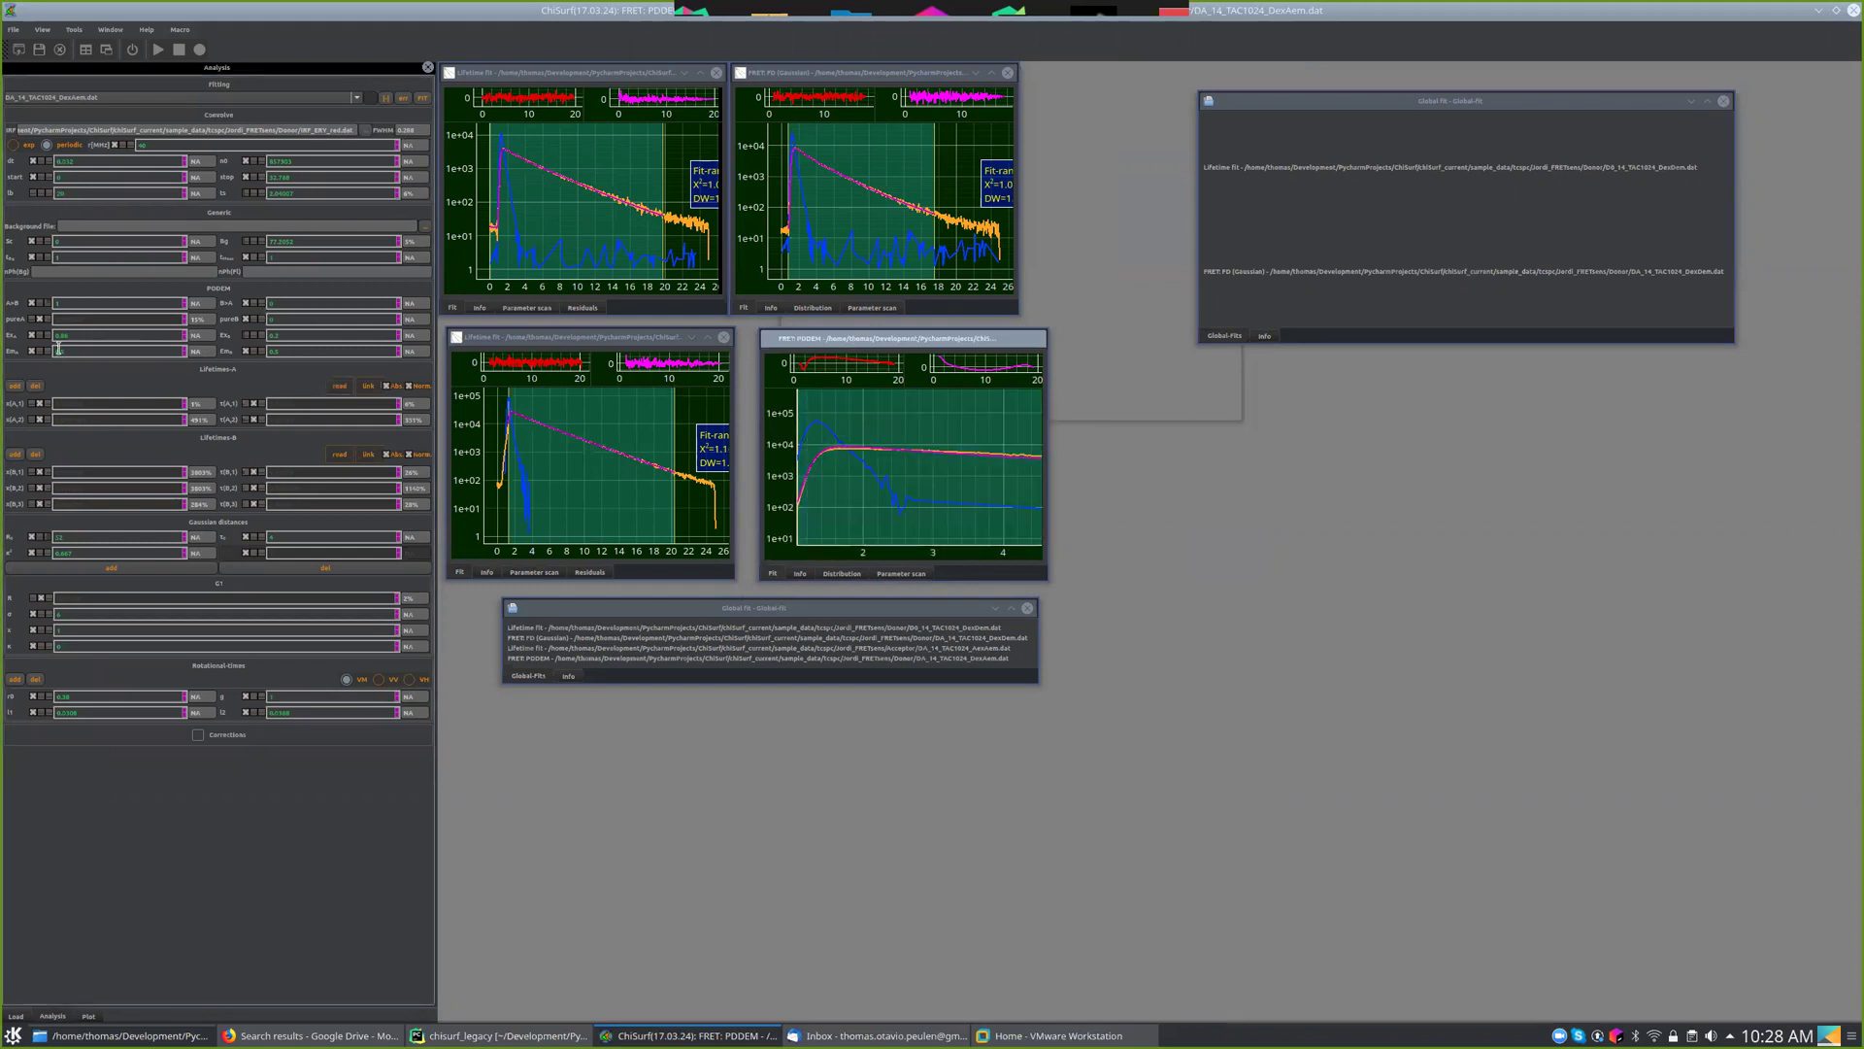
click(422, 98)
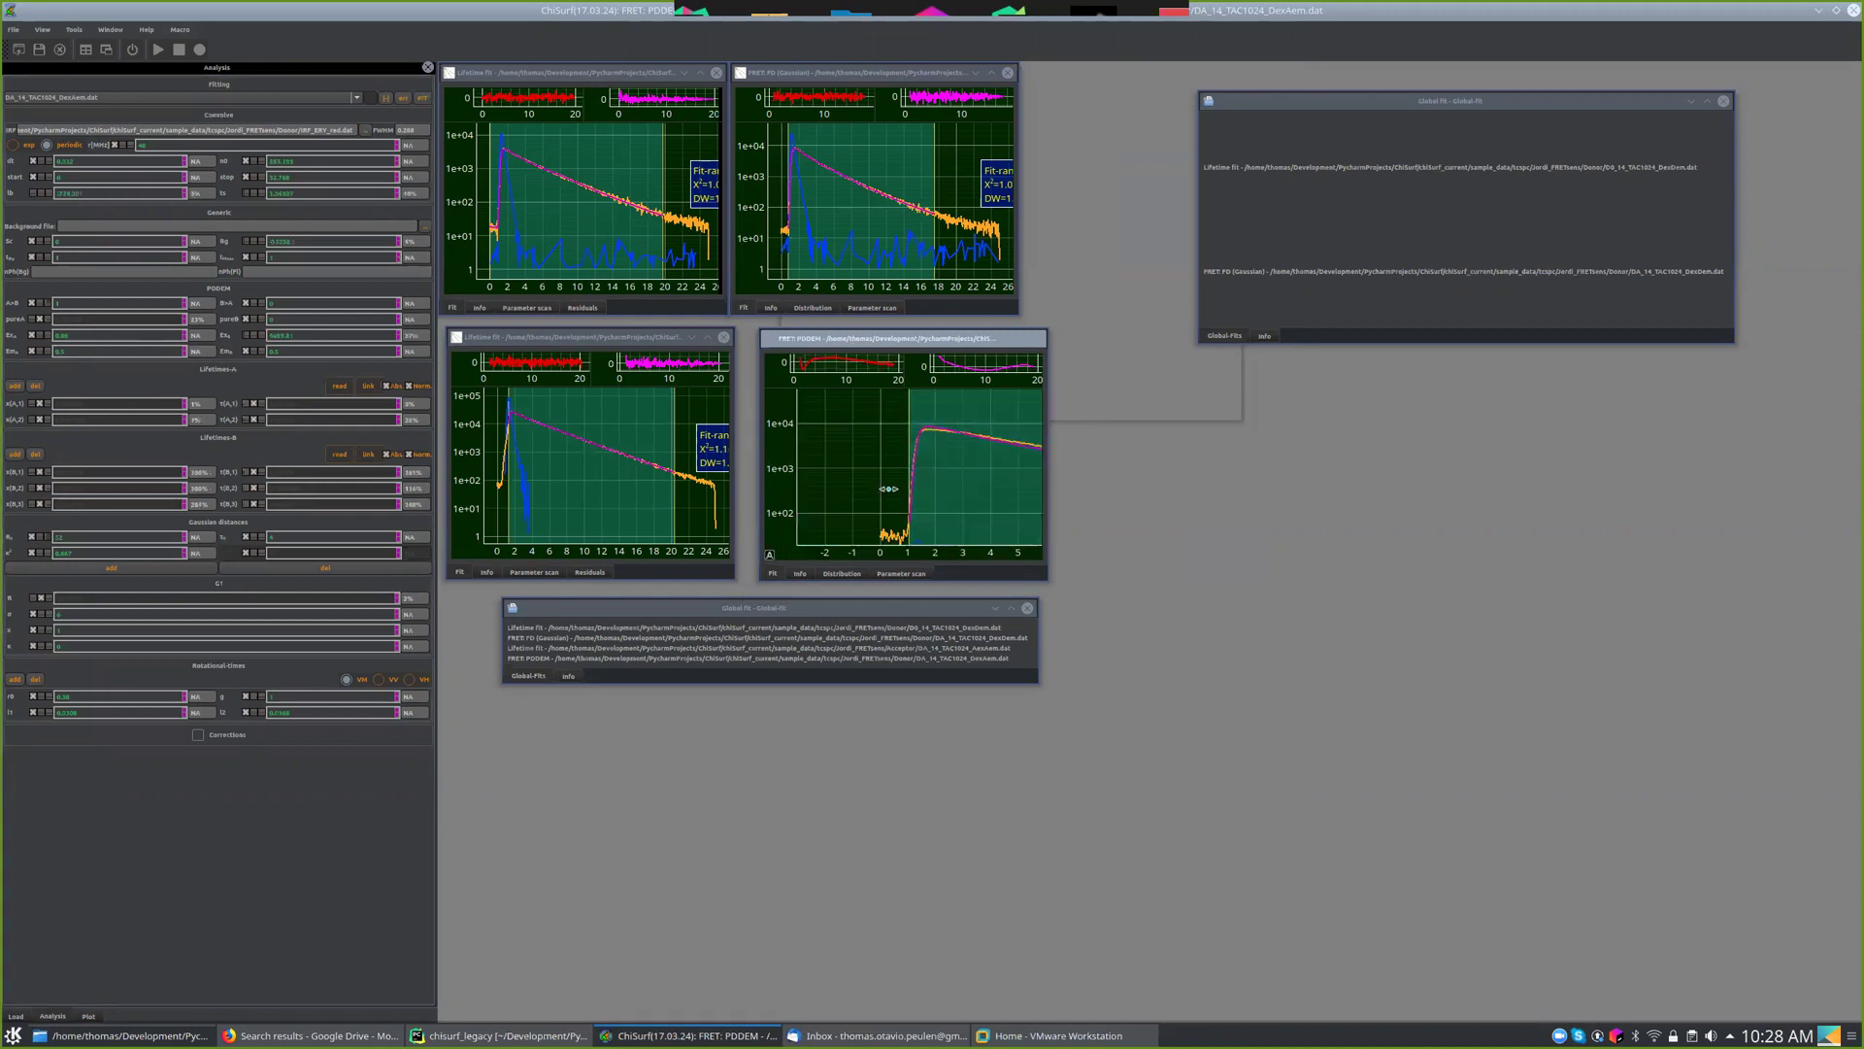
click(770, 555)
scroll(835, 500, up, 1)
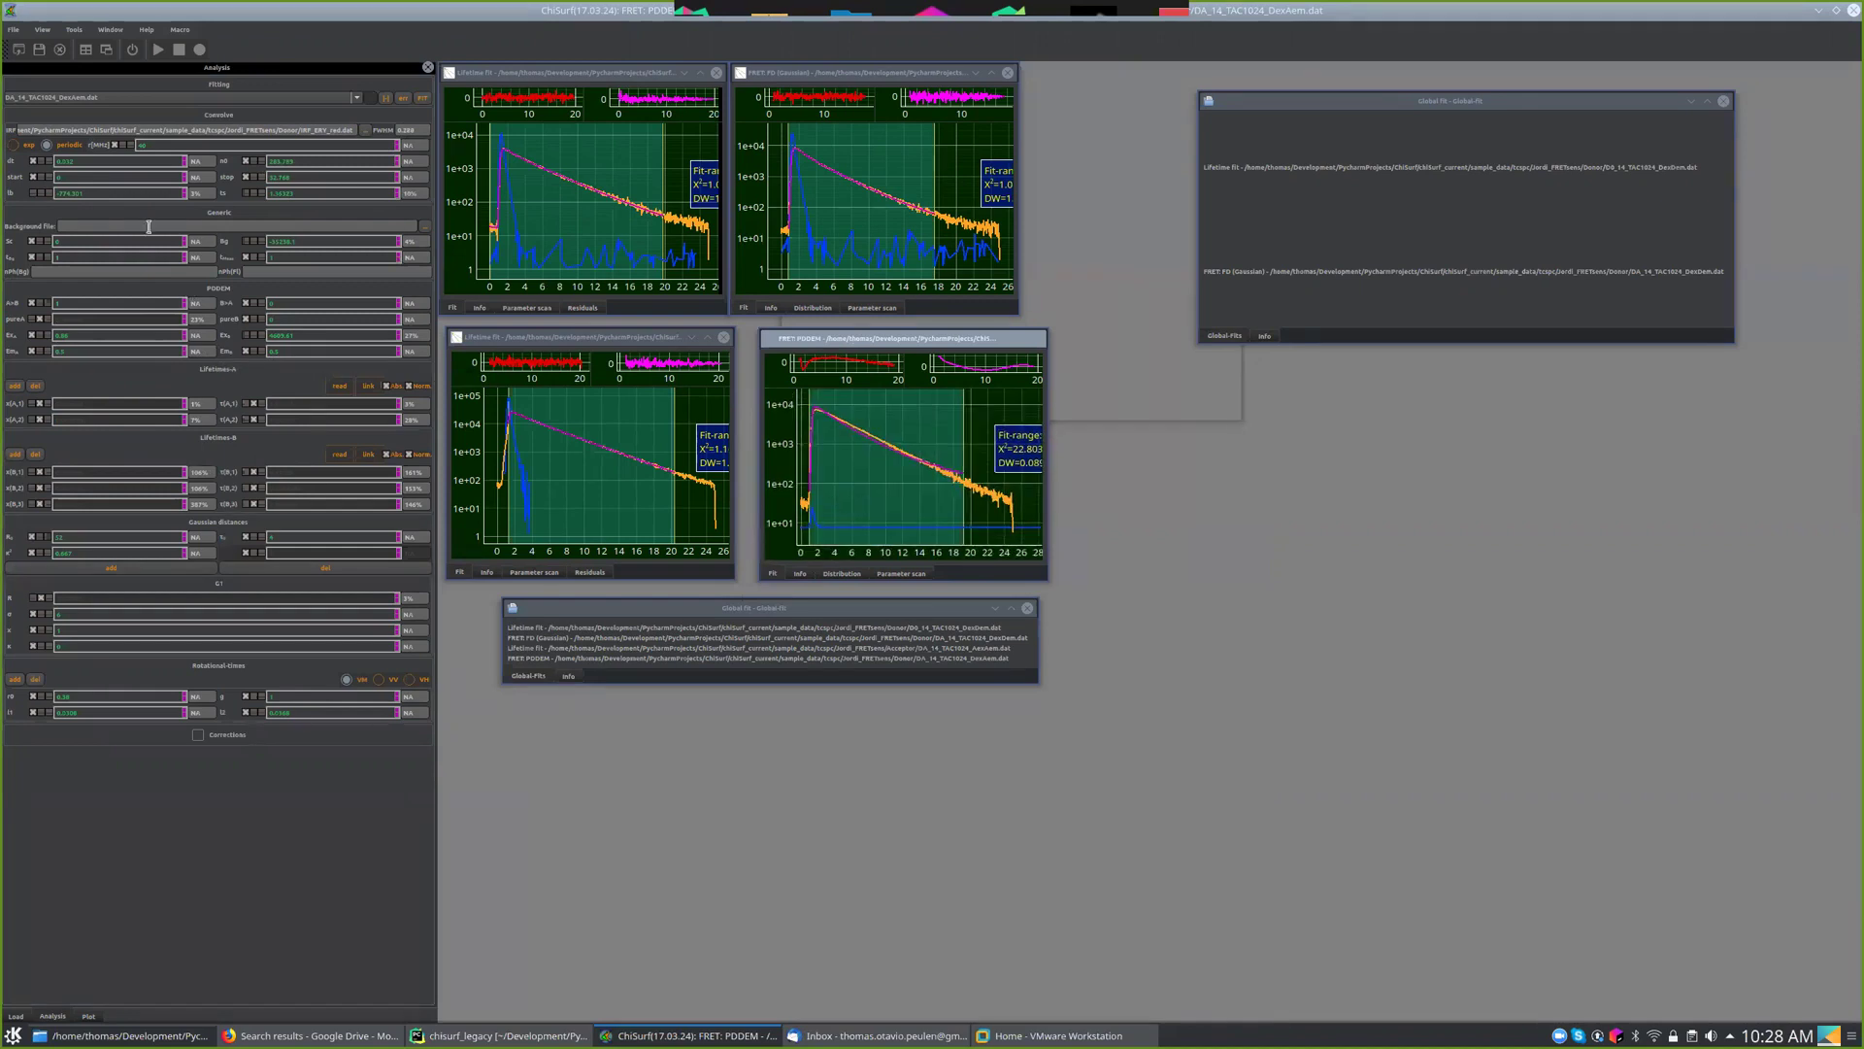
- Set the PDDEM lamp background lb and background Bg to 0, fix lb, and rerun the fit
double_click(83, 193)
text(0)
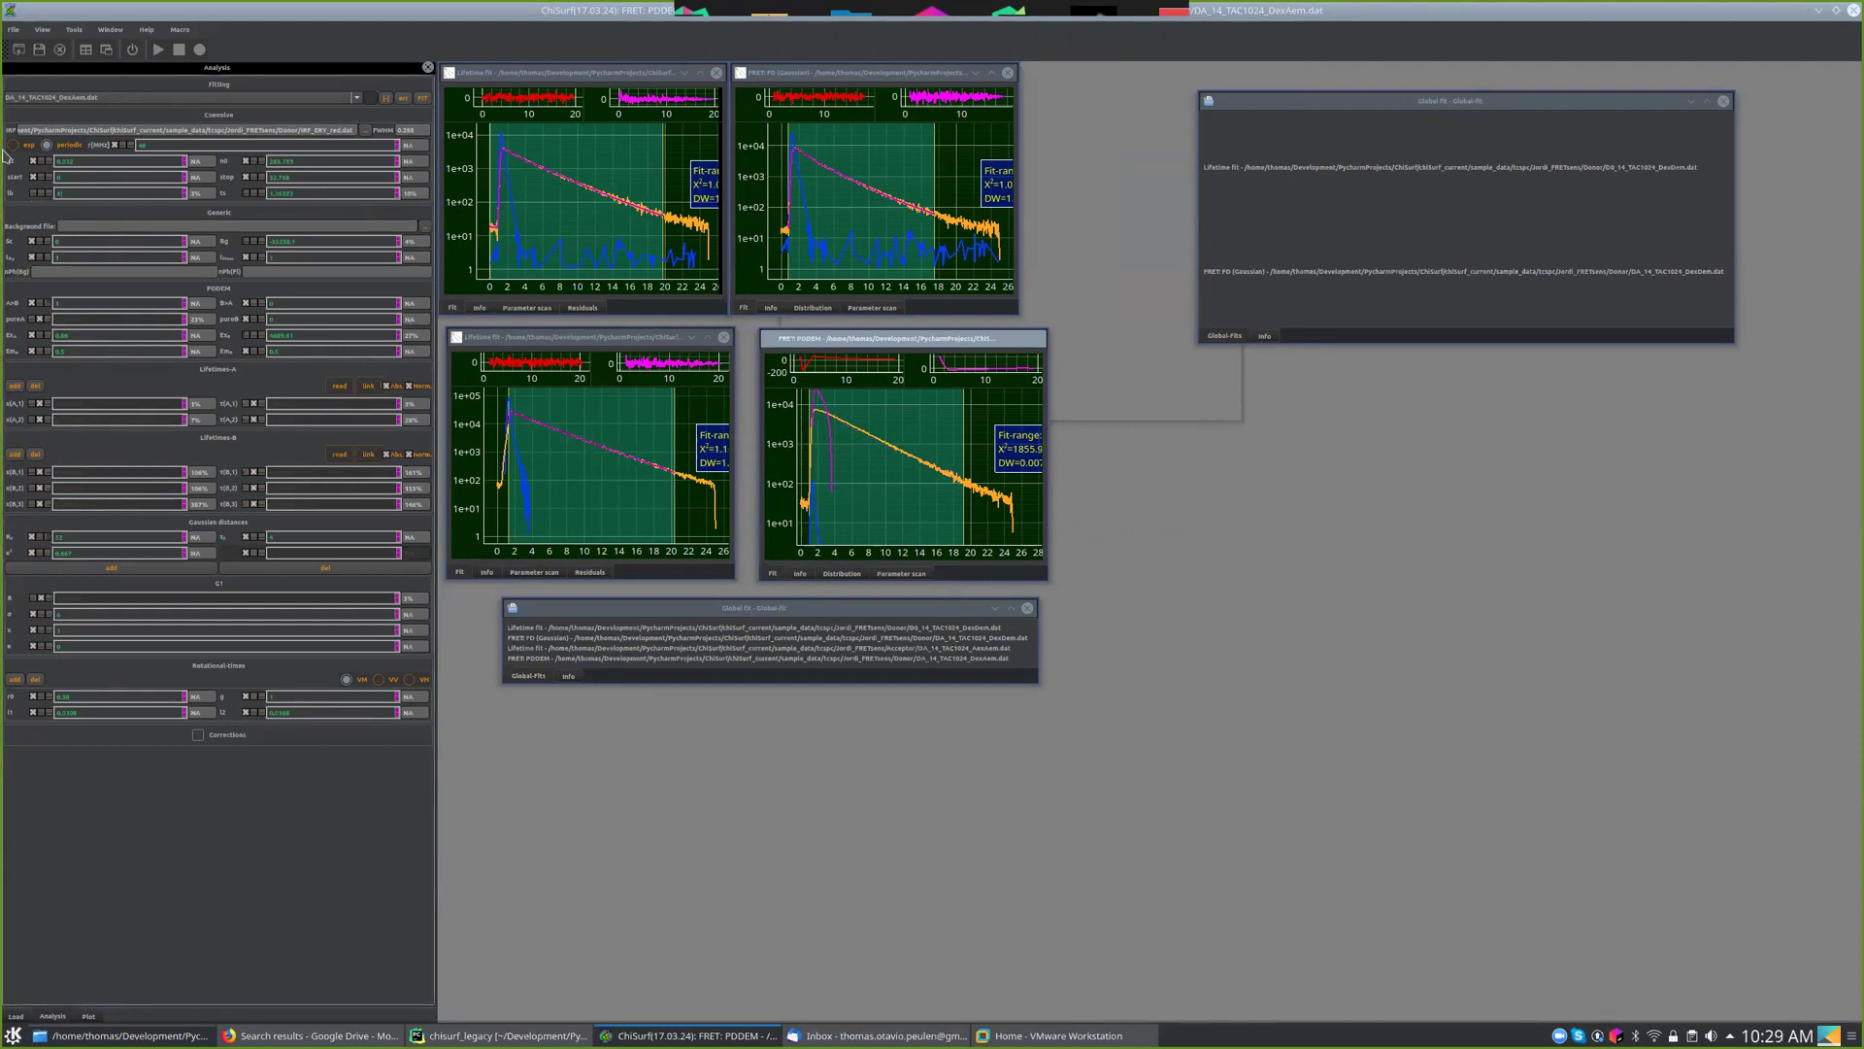
click(33, 194)
double_click(343, 245)
text(0)
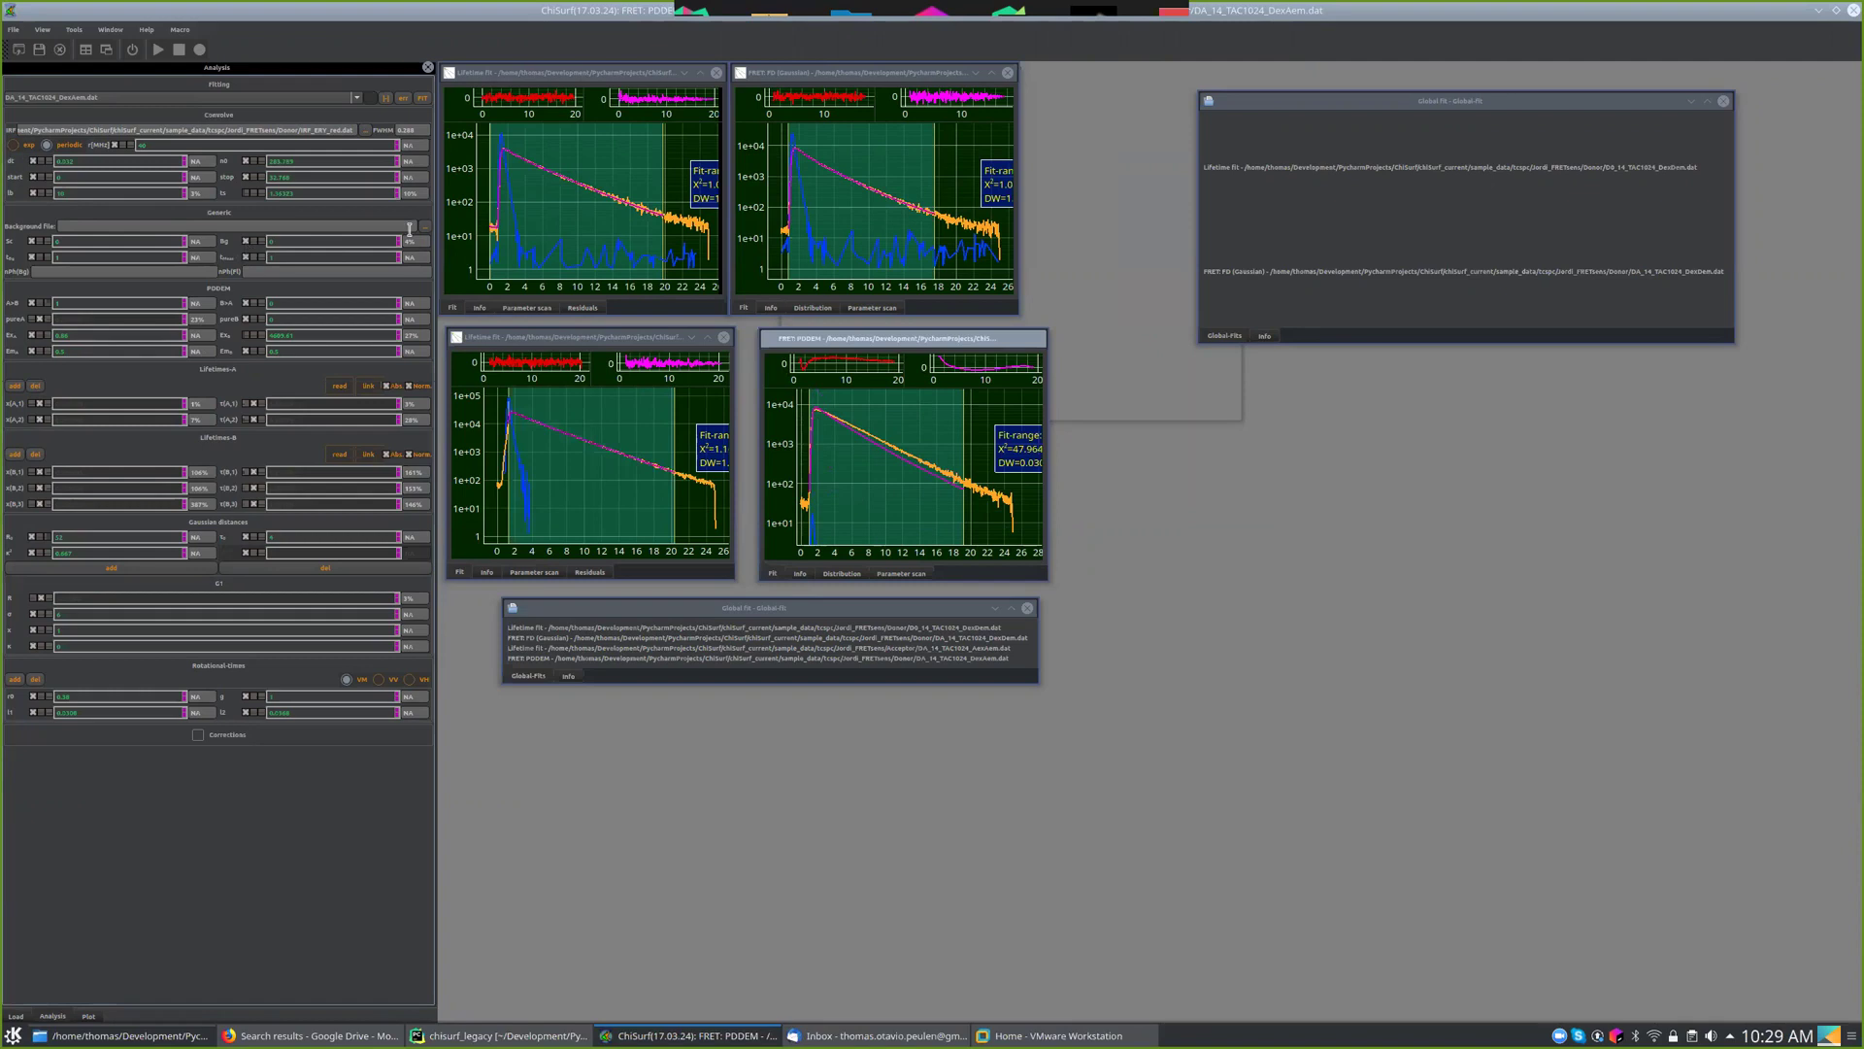
double_click(296, 161)
click(425, 100)
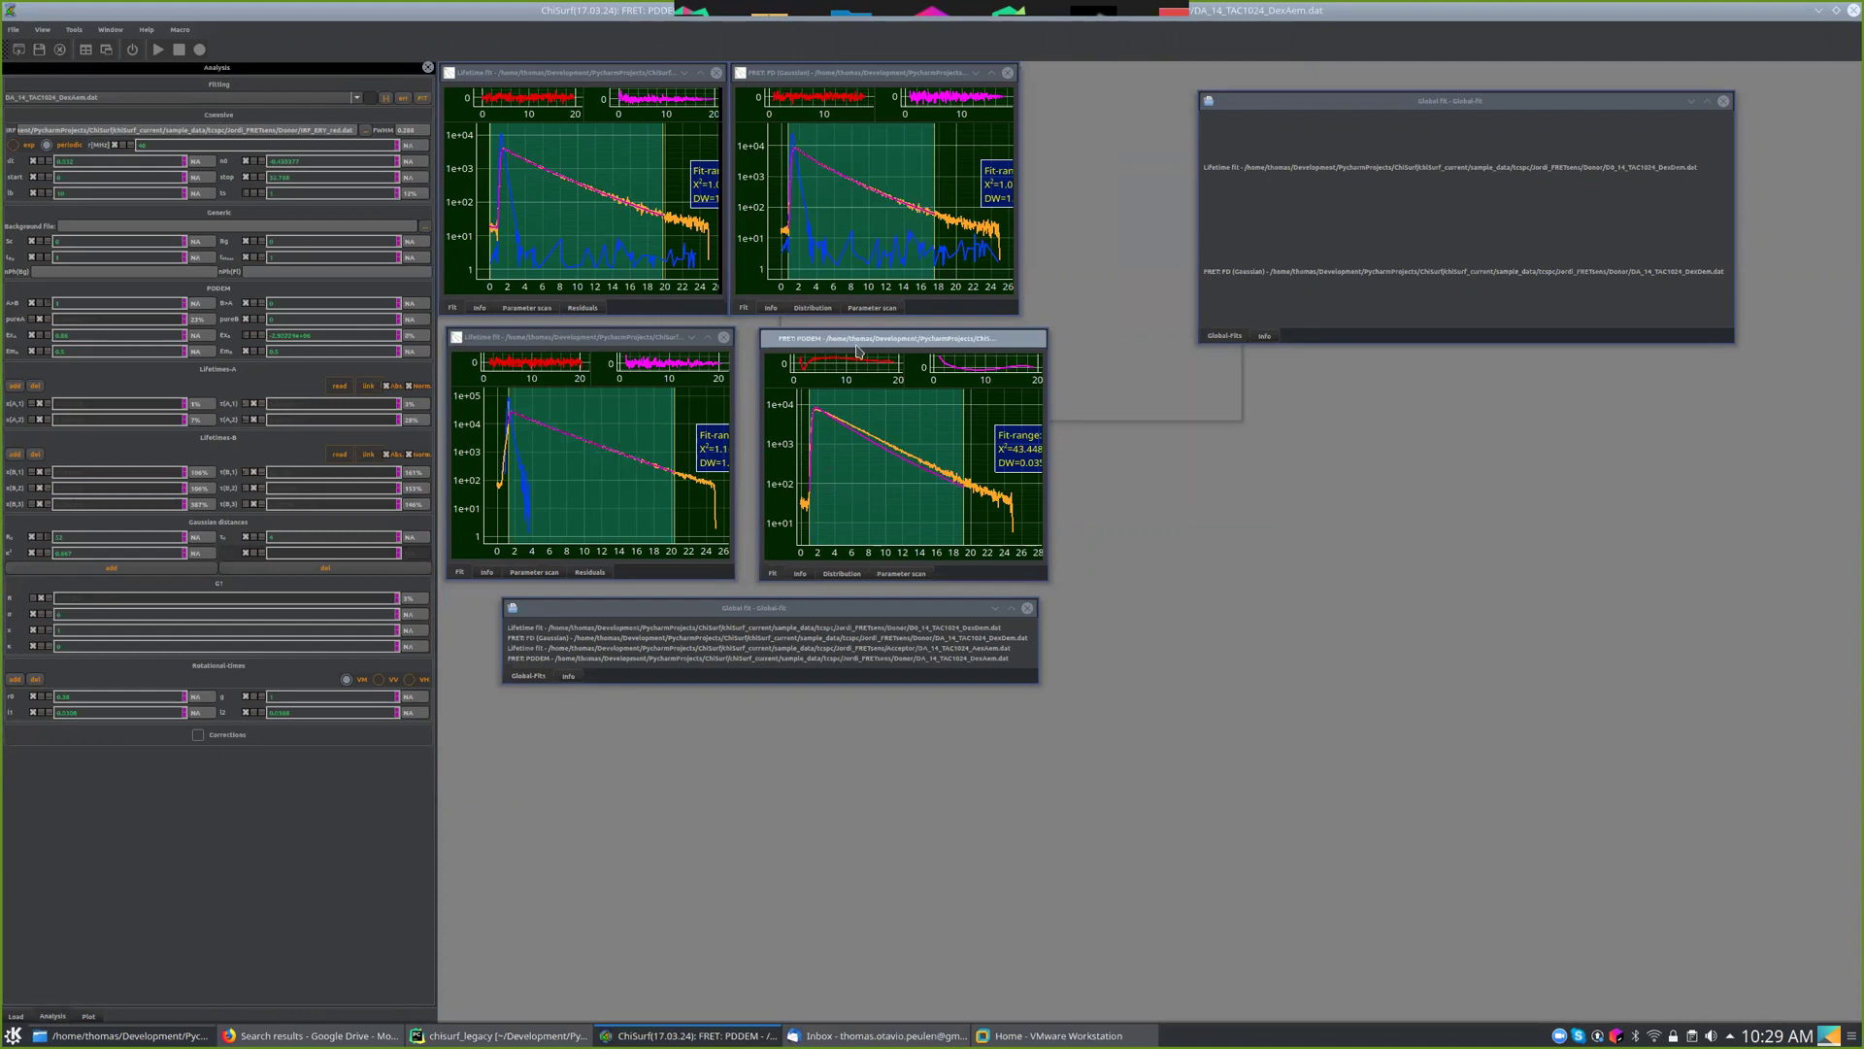
- Set the Ex B parameter of the PDDEM fit to 0.5 and inspect the decay curve
drag(857, 350, 866, 344)
click(780, 551)
drag(875, 458, 871, 474)
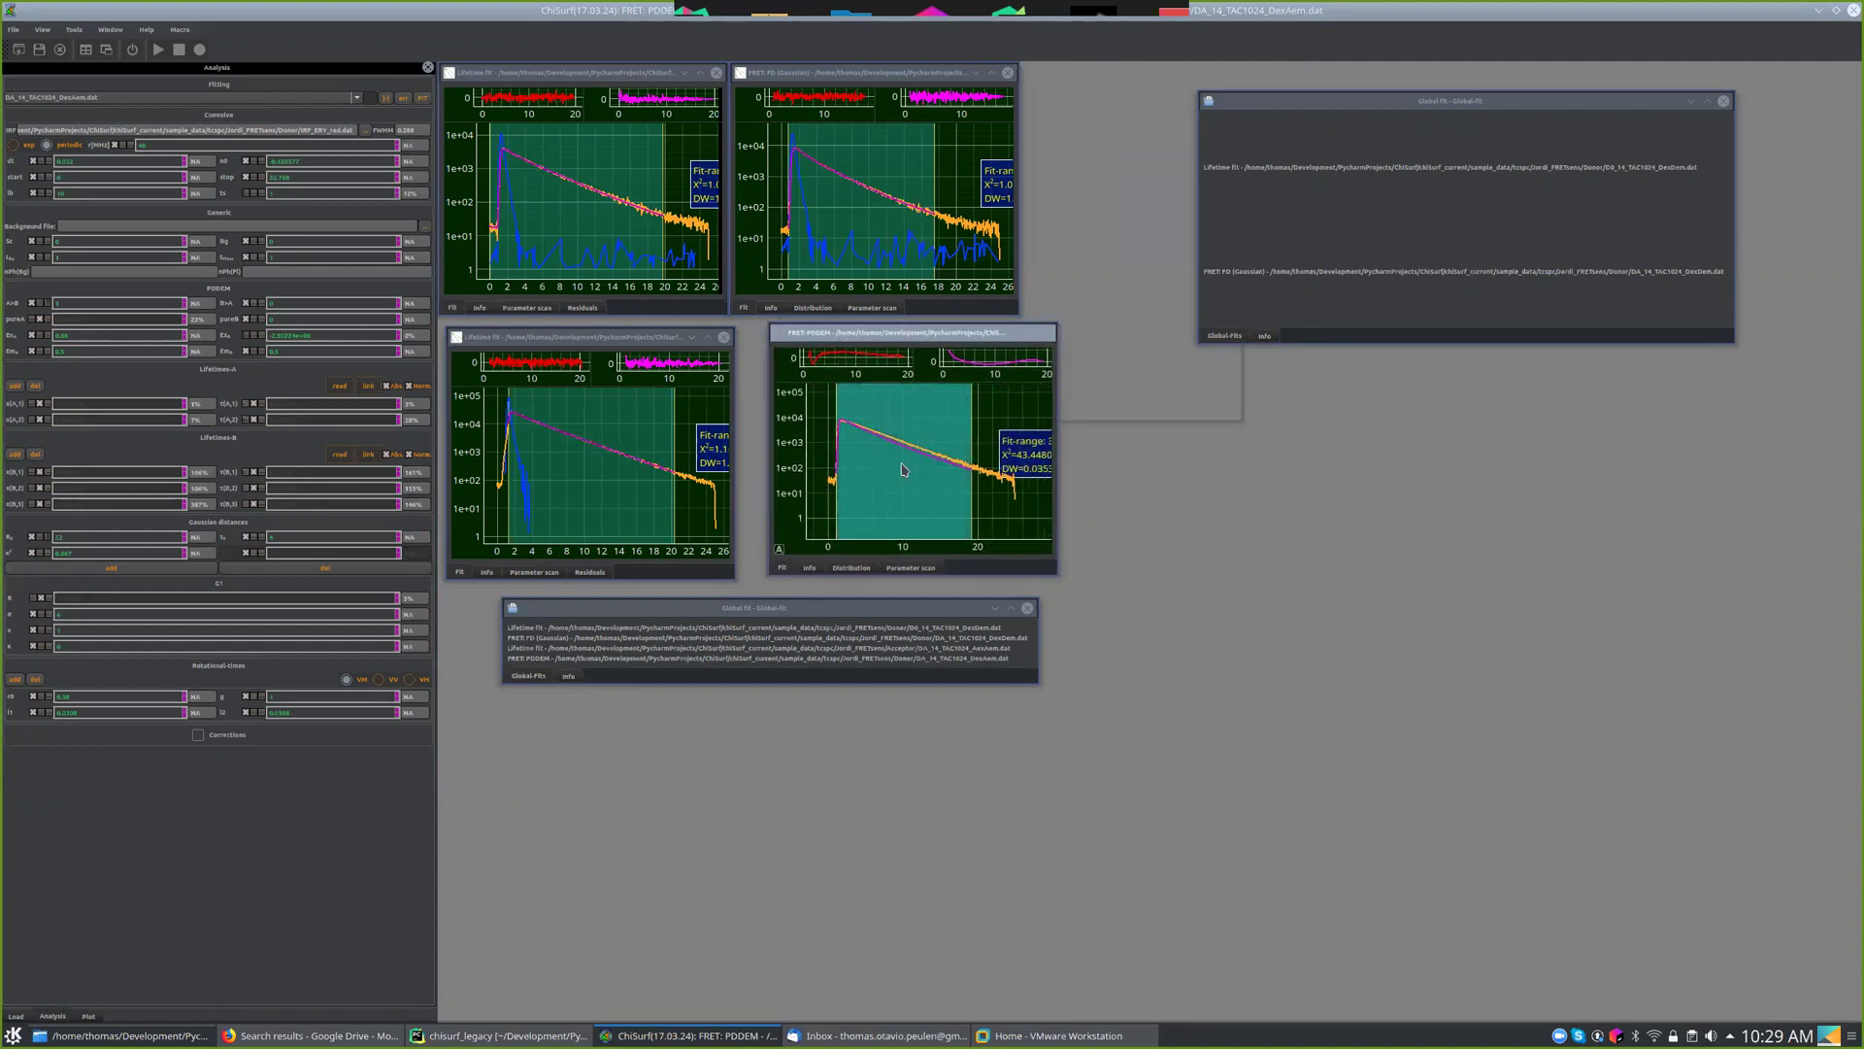
double_click(335, 336)
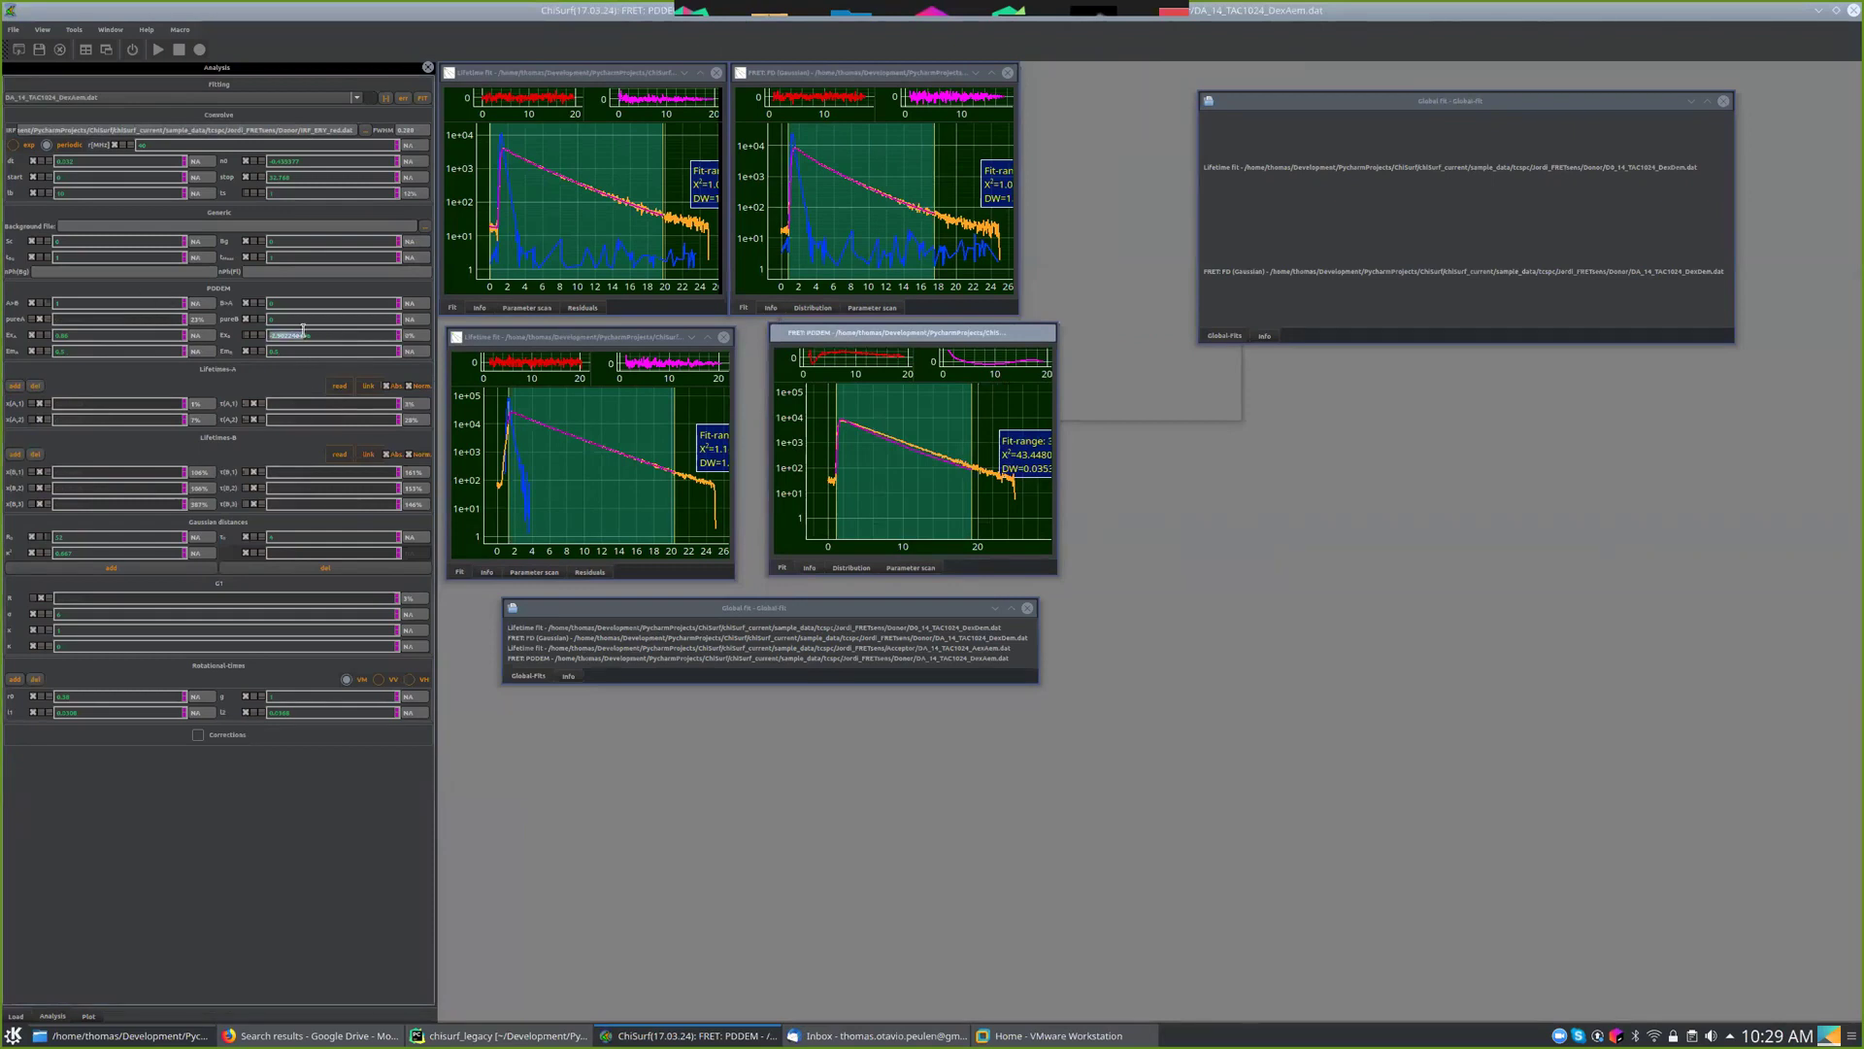
drag(319, 336, 160, 303)
text(0.5)
scroll(817, 470, up, 3)
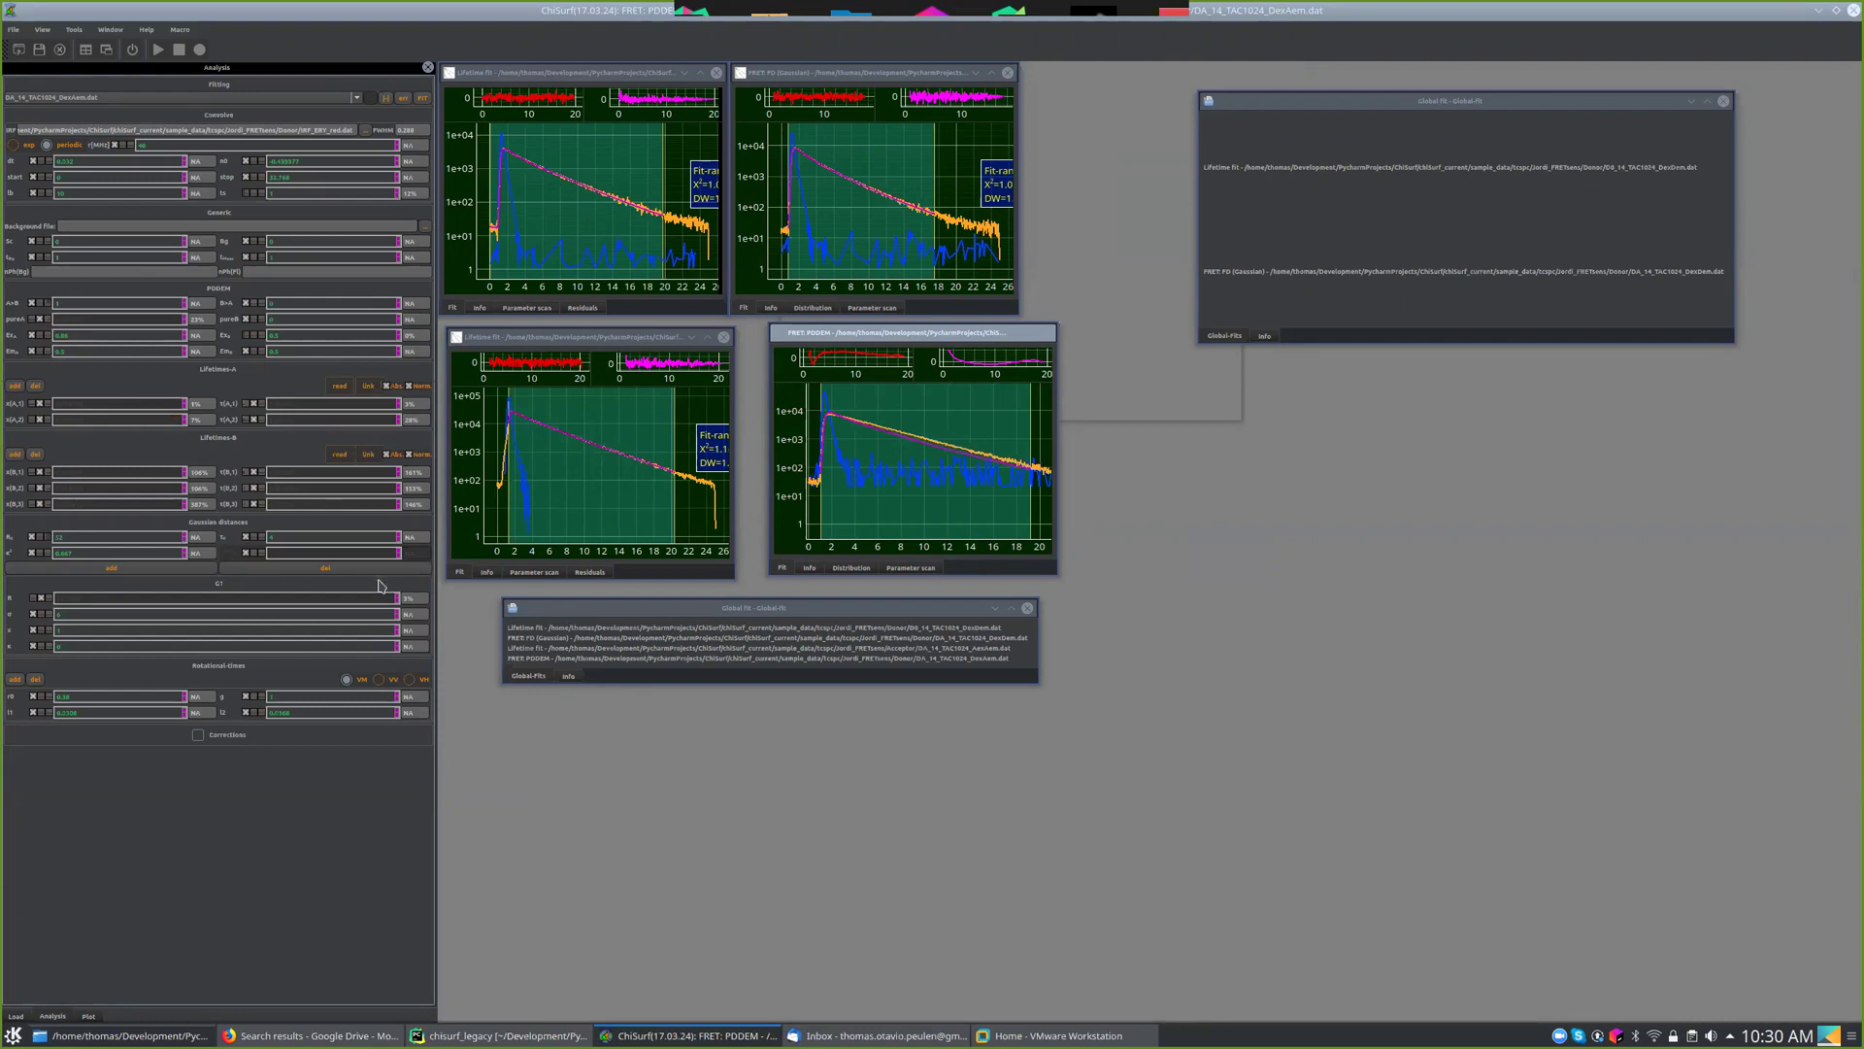
- Set the Ex B and Em B parameters of the PDDEM fit to 1
double_click(314, 334)
text(1)
double_click(284, 348)
text(1)
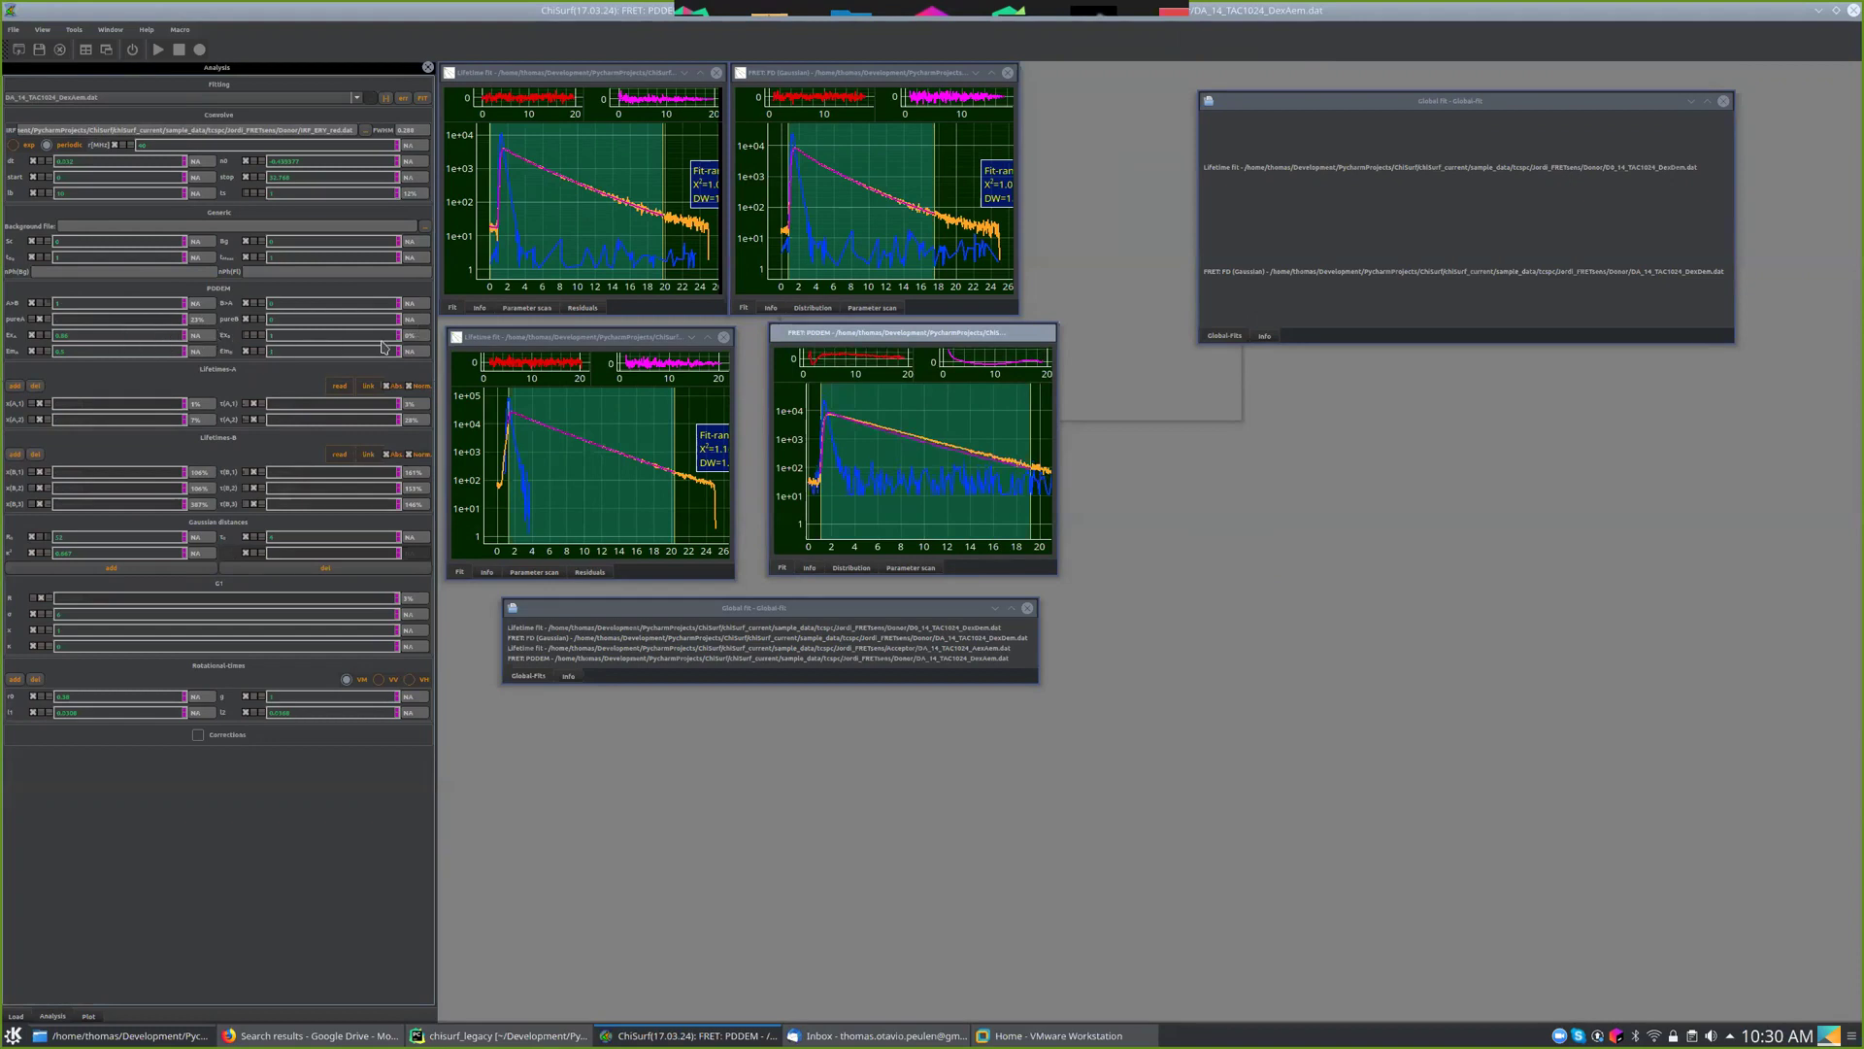
- Restore the full range of the PDDEM plot and set the Ex A parameter to 0
double_click(102, 334)
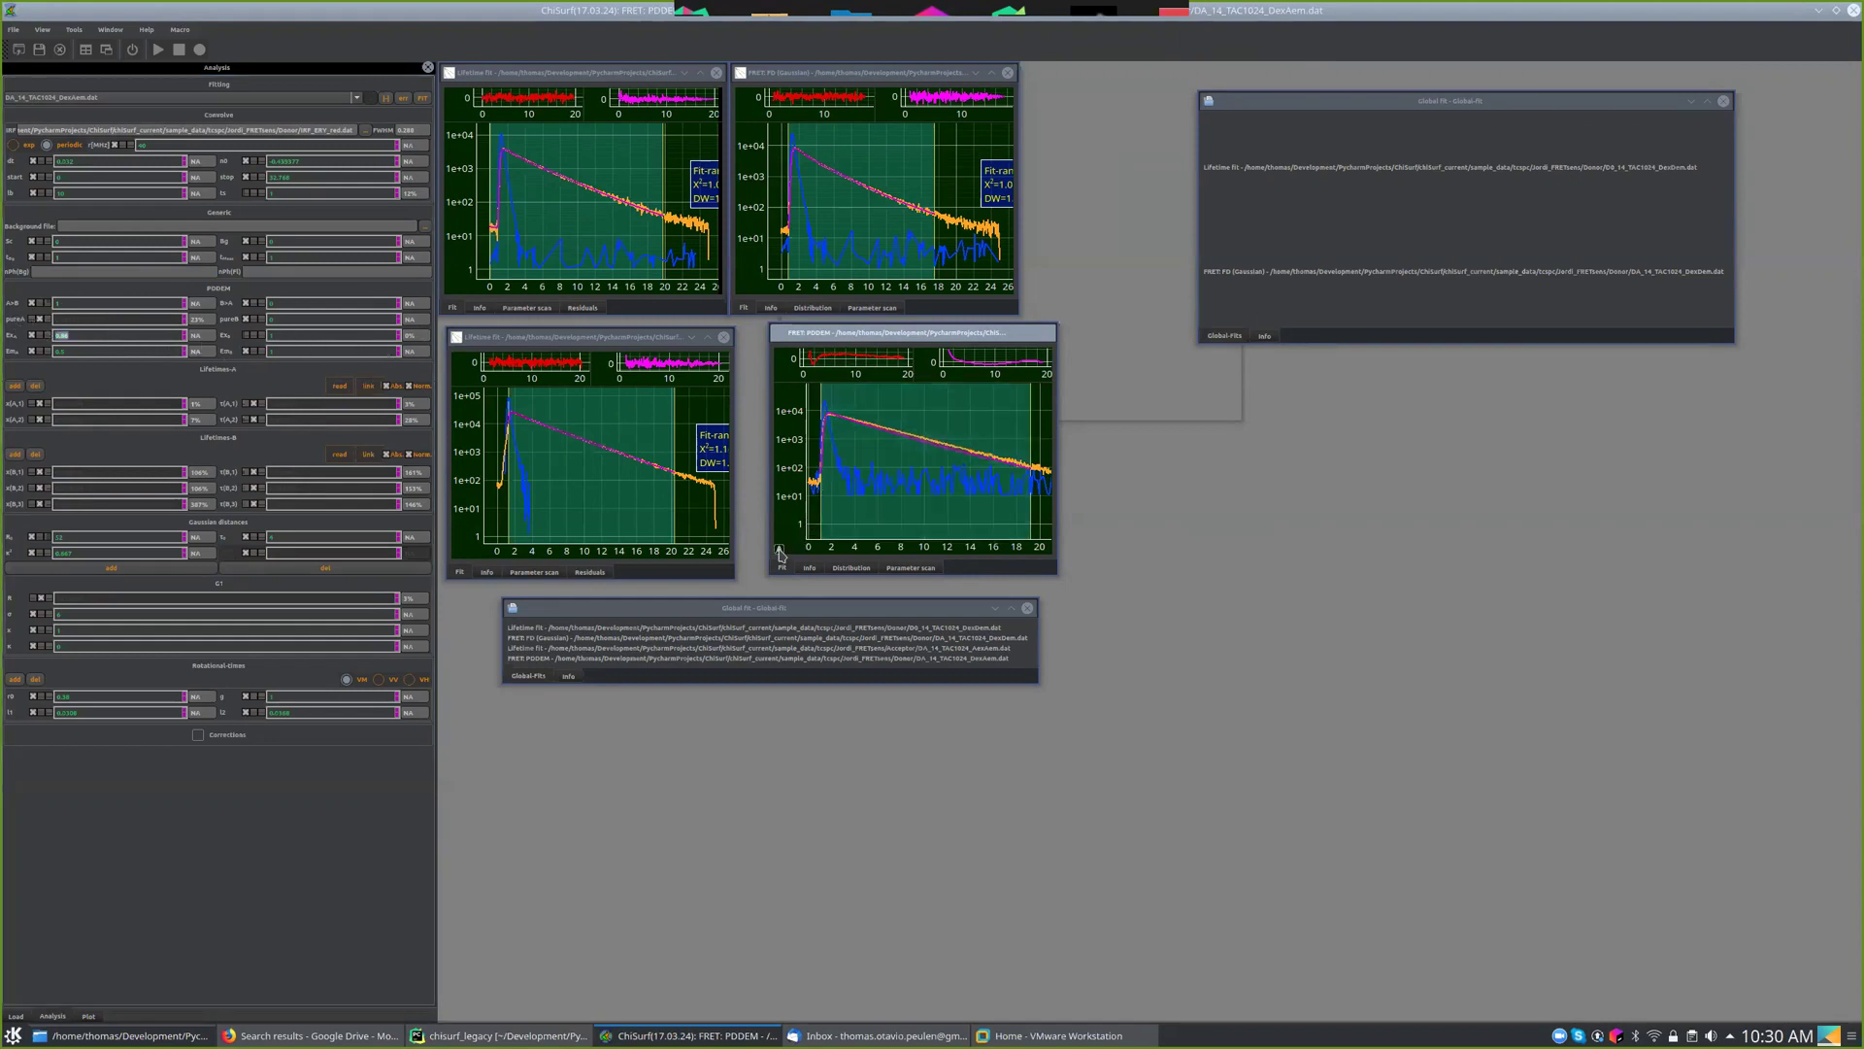
click(782, 551)
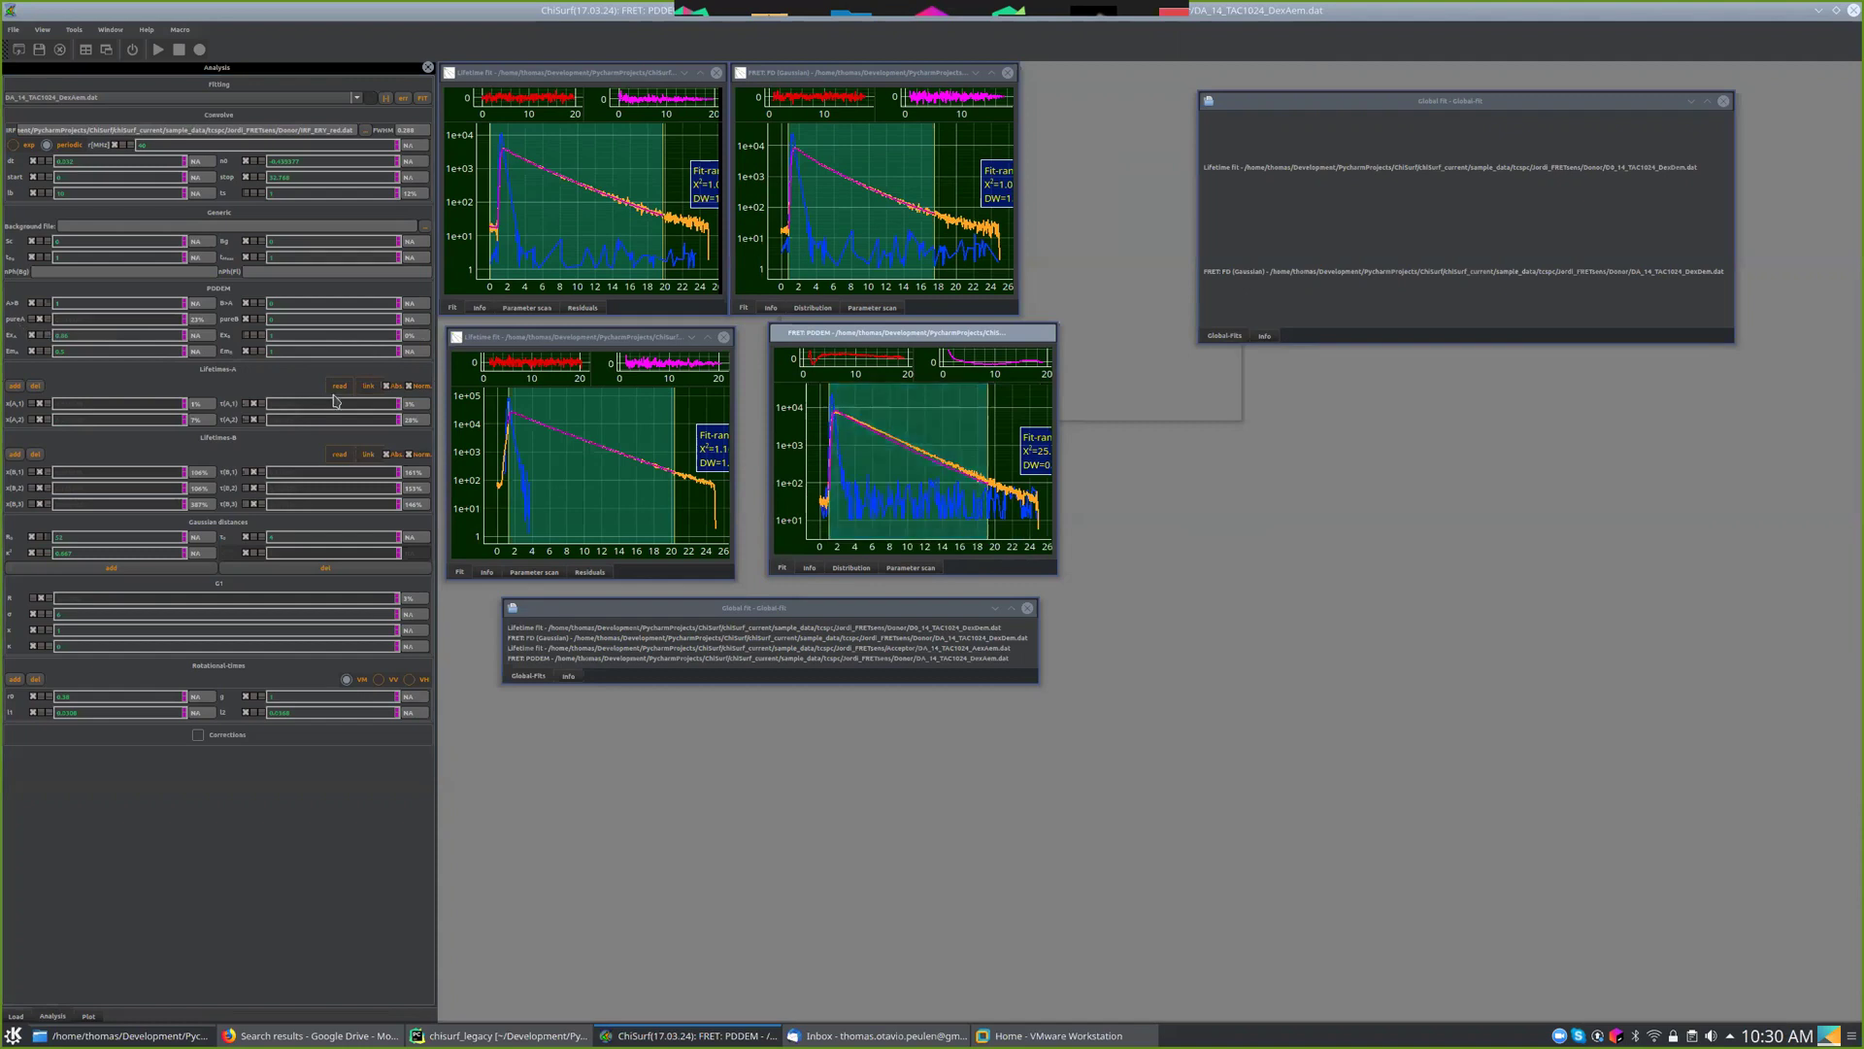
text(0)
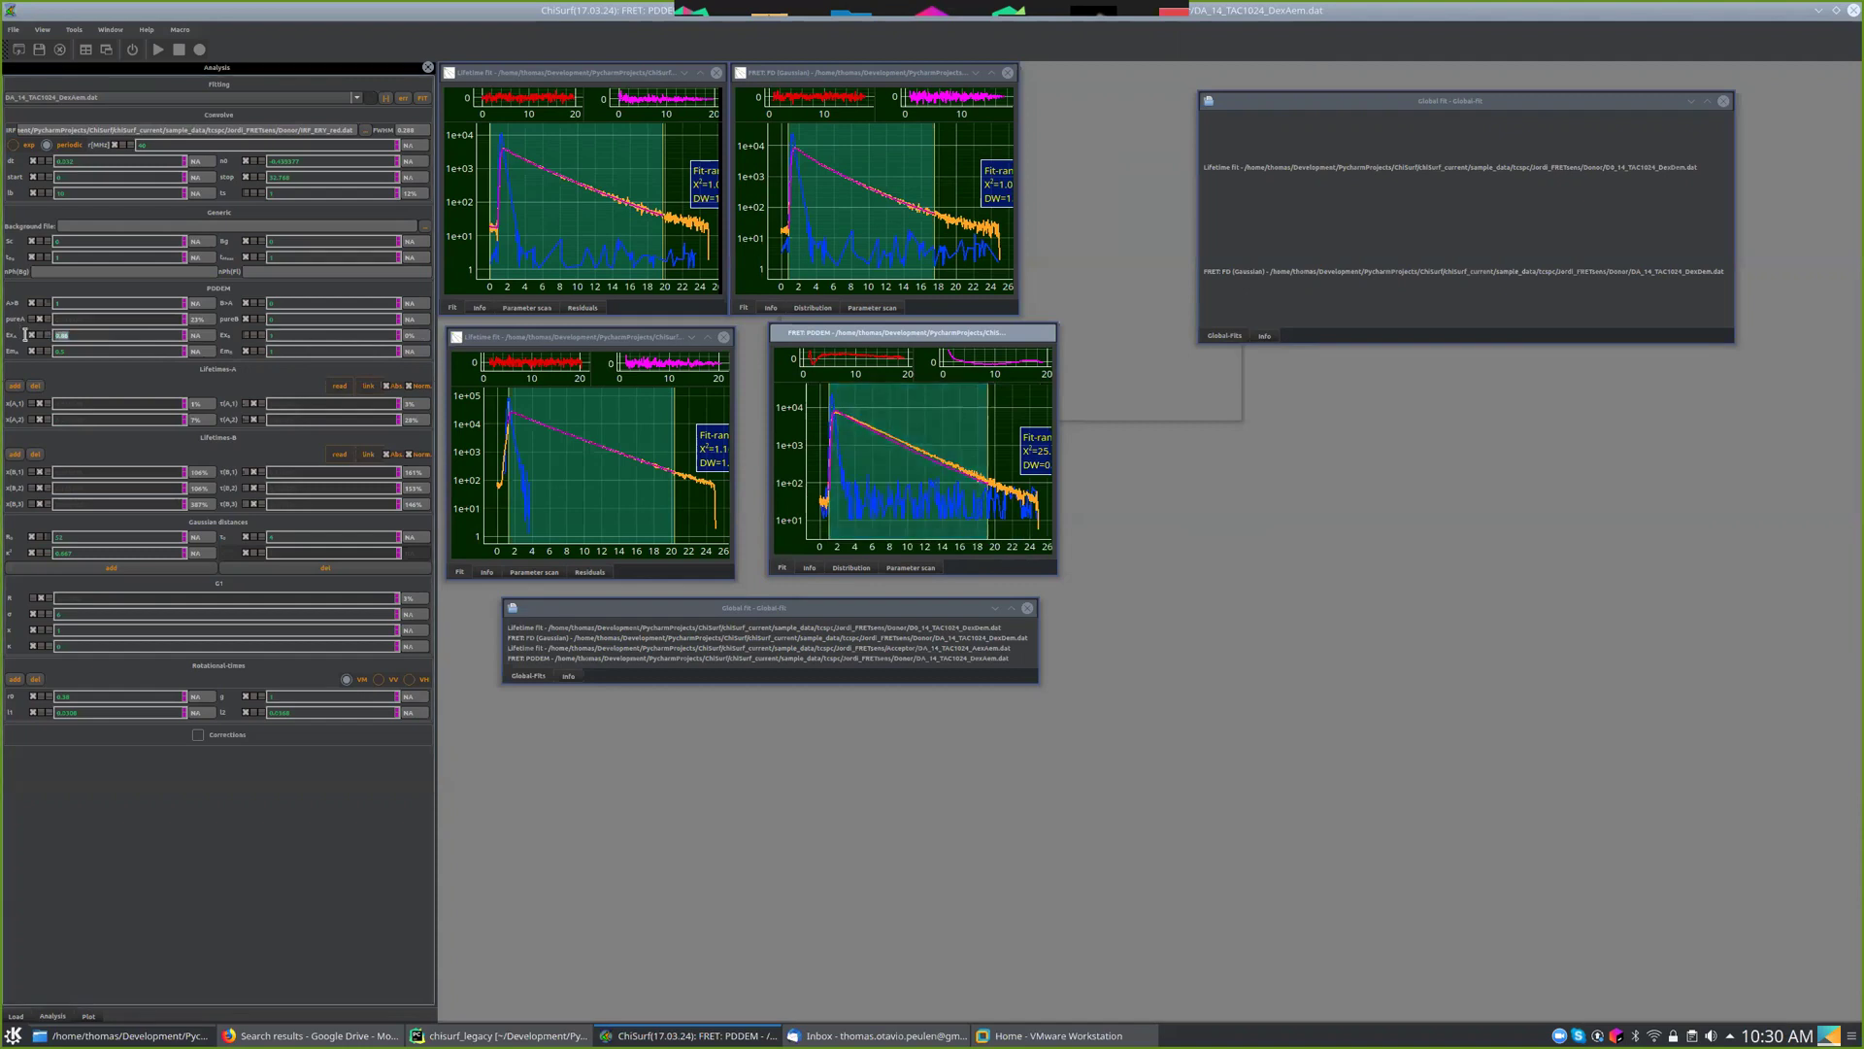
key(Return)
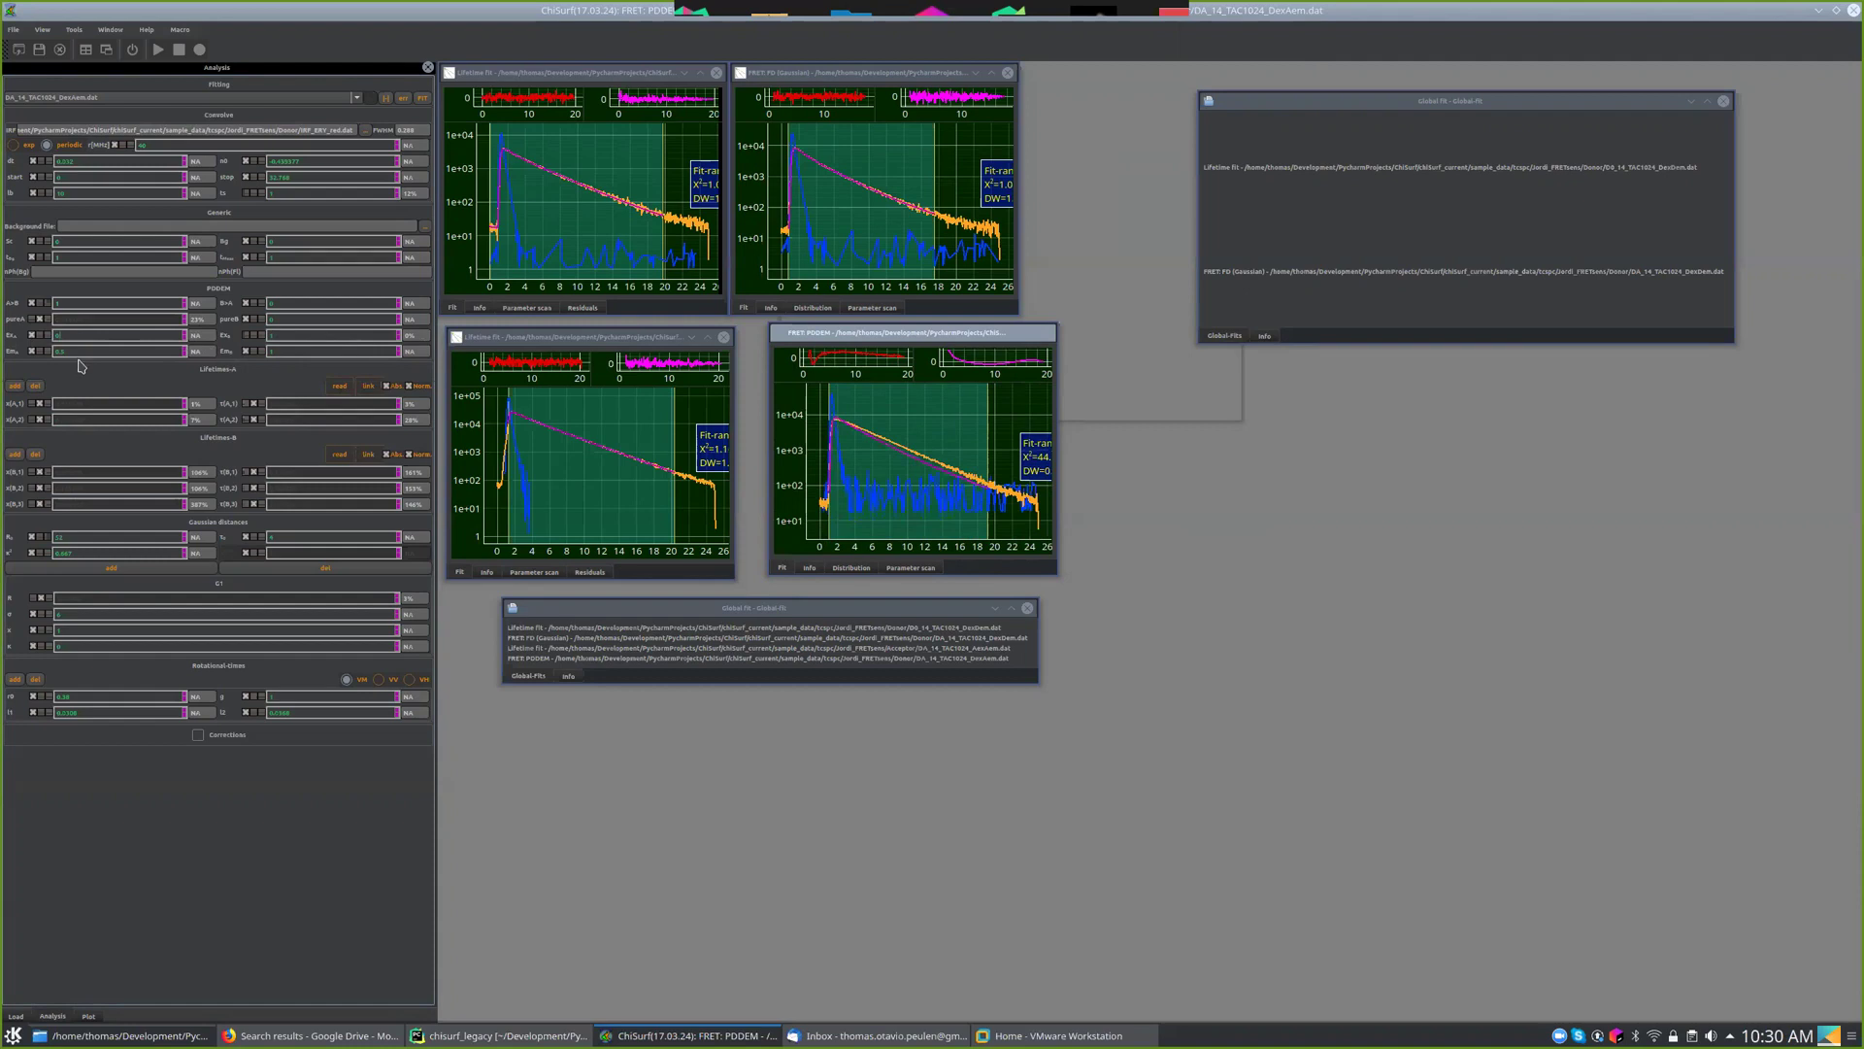
- Set the Ex A parameter of the PDDEM fit to 1
key(Tab)
double_click(60, 334)
text(1)
key(Return)
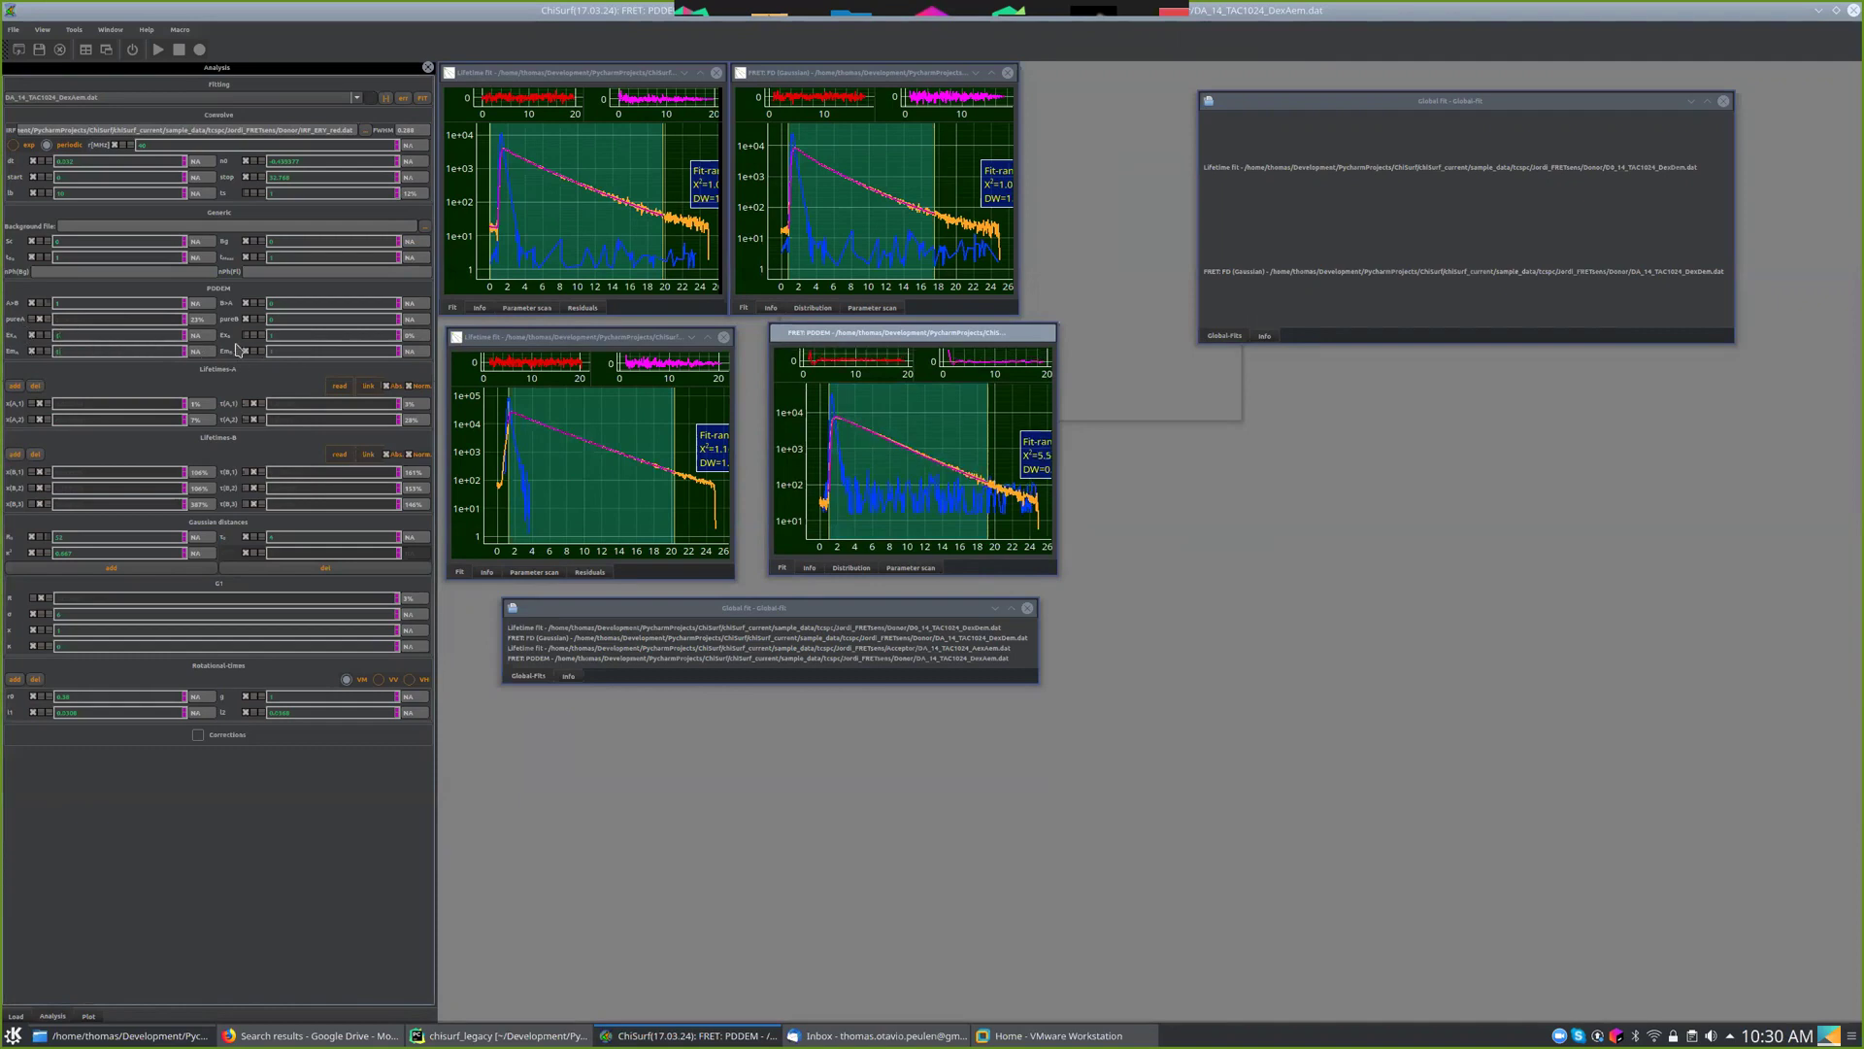
- Set the pureA fraction of the PDDEM fit to 1
scroll(283, 334, down, 1)
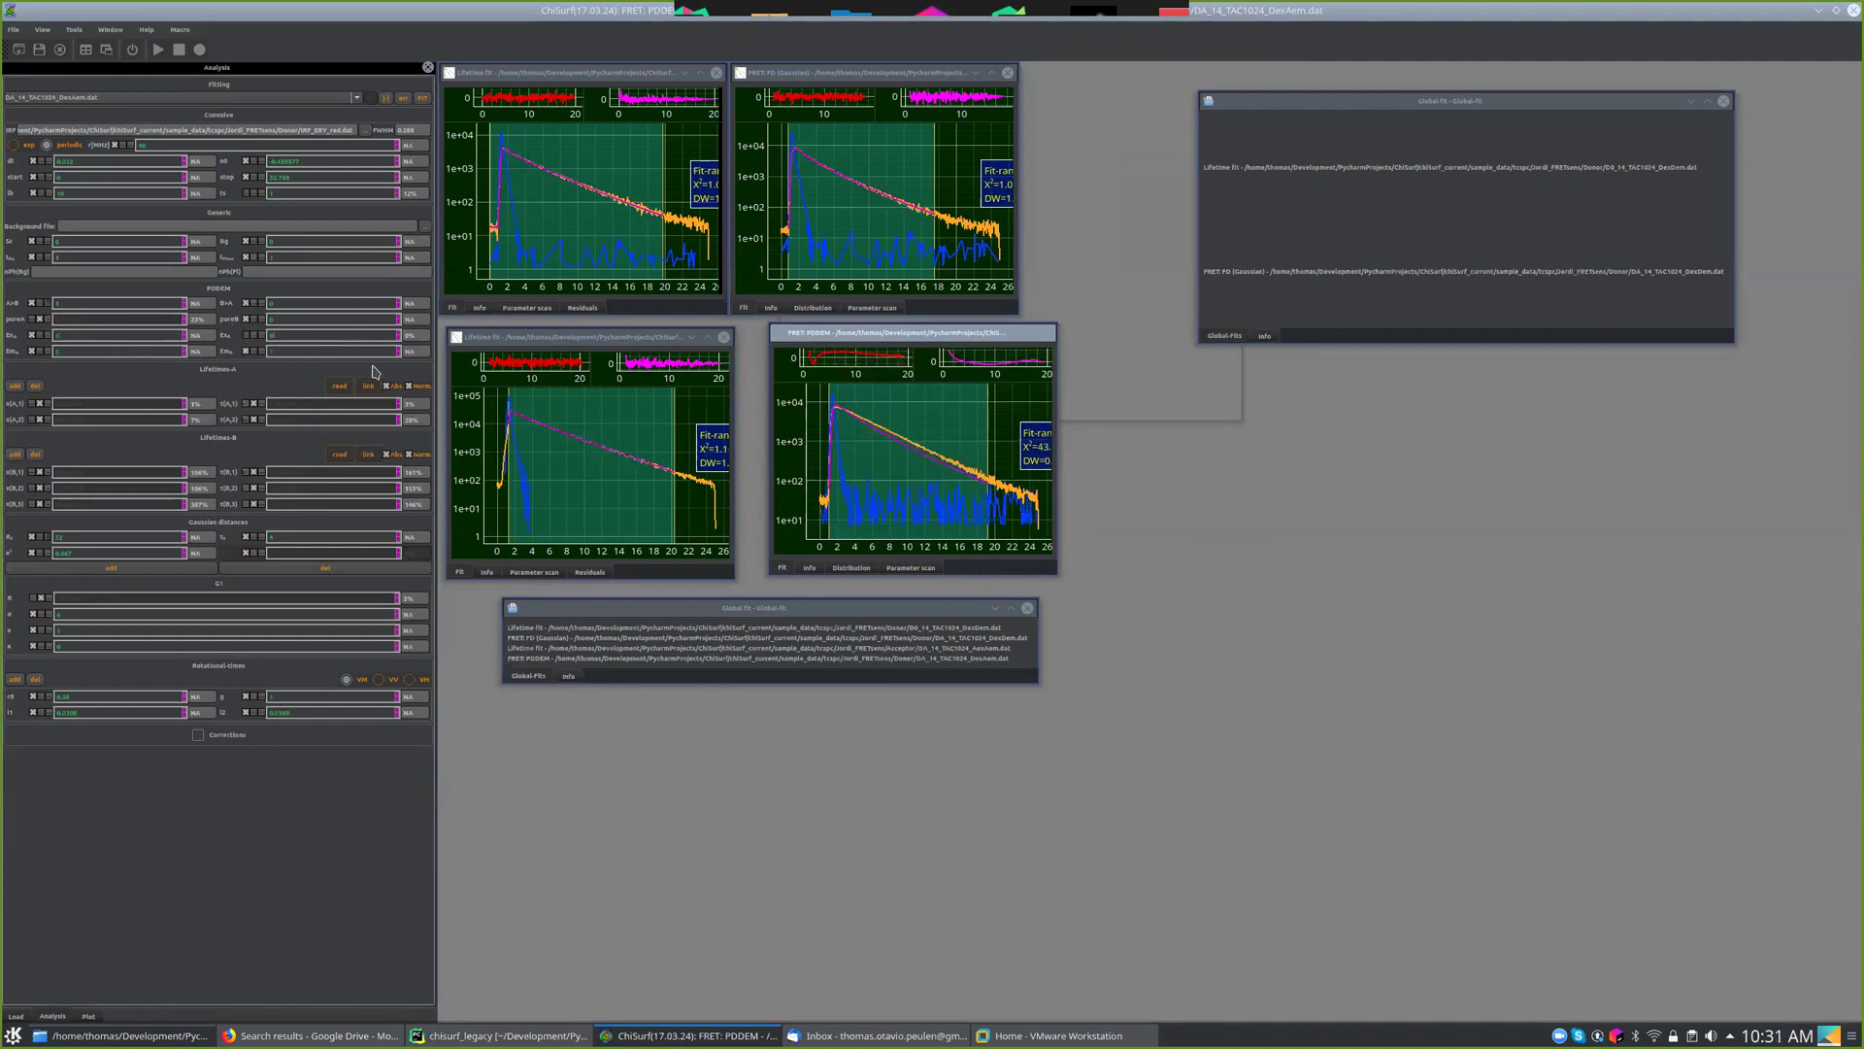
scroll(335, 352, down, 1)
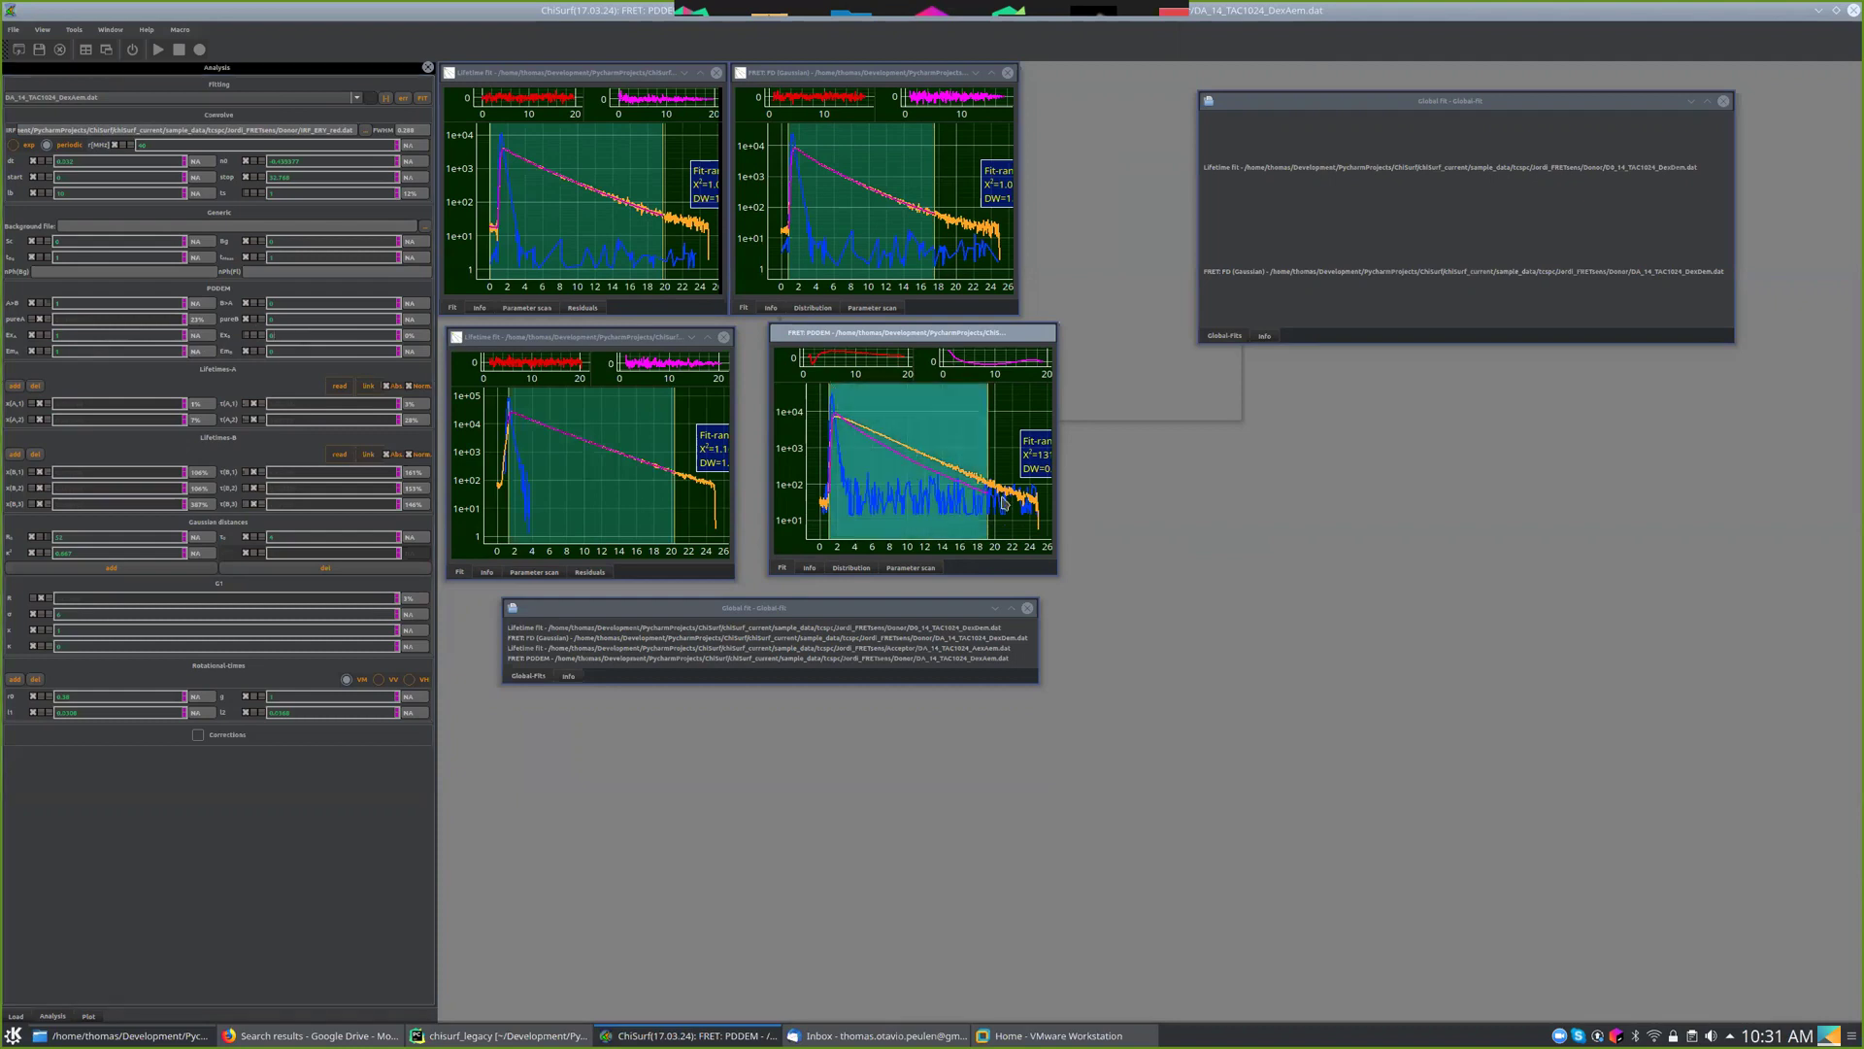
click(57, 318)
double_click(97, 318)
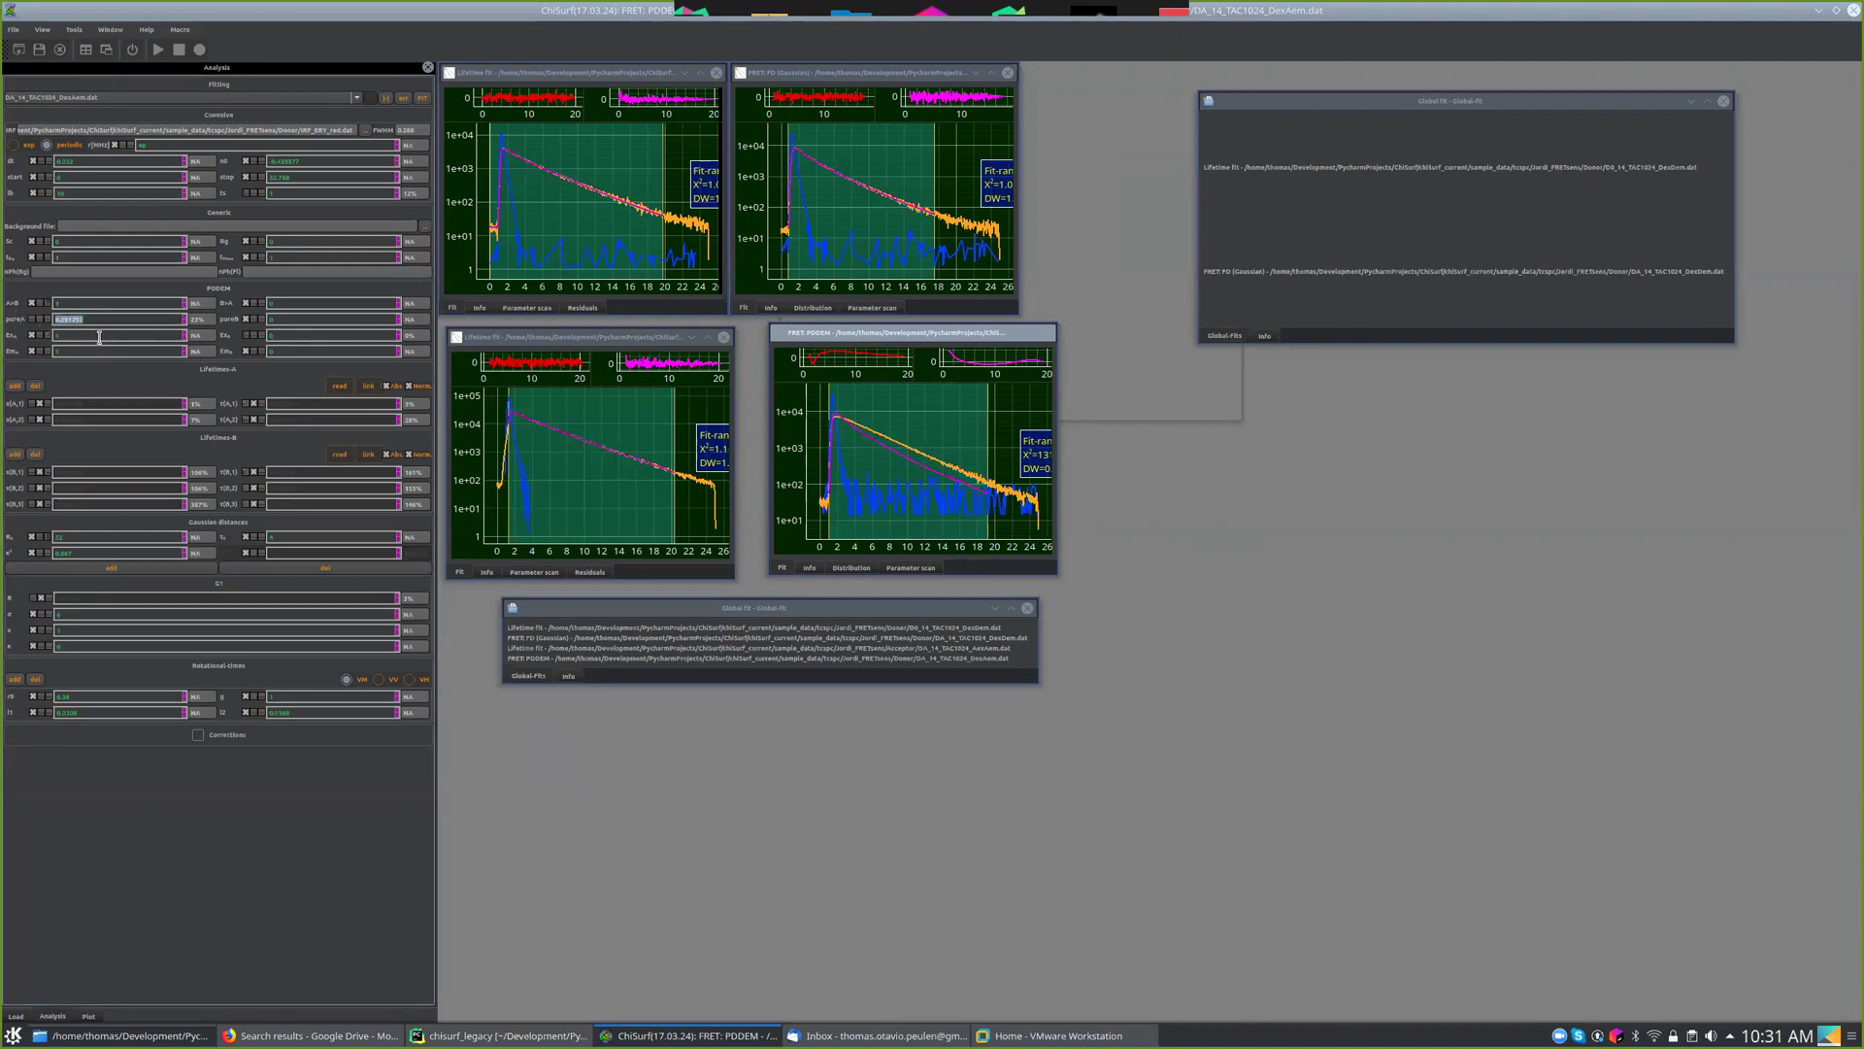
text(1)
key(Return)
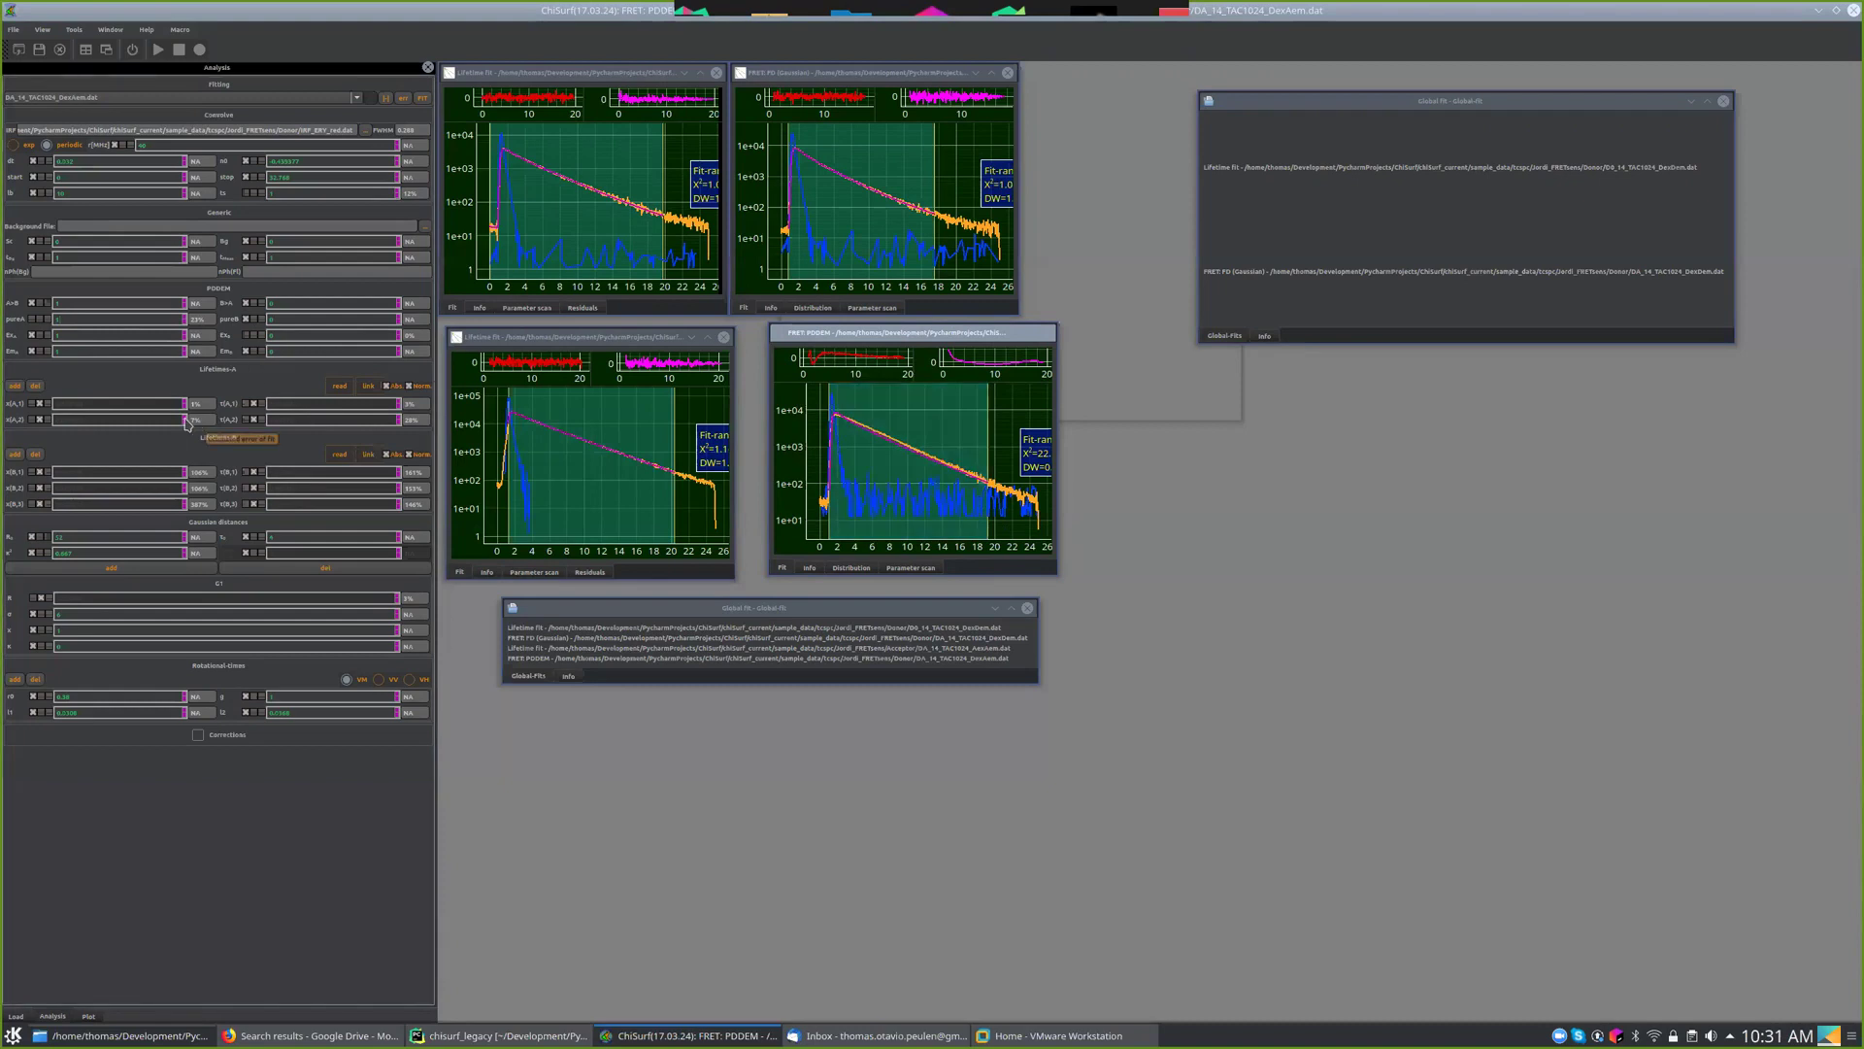
- Set the Ex B parameter of the PDDEM fit to 0 and switch to the Gaussian FRET fit
key(BackSpace)
text(0)
click(409, 334)
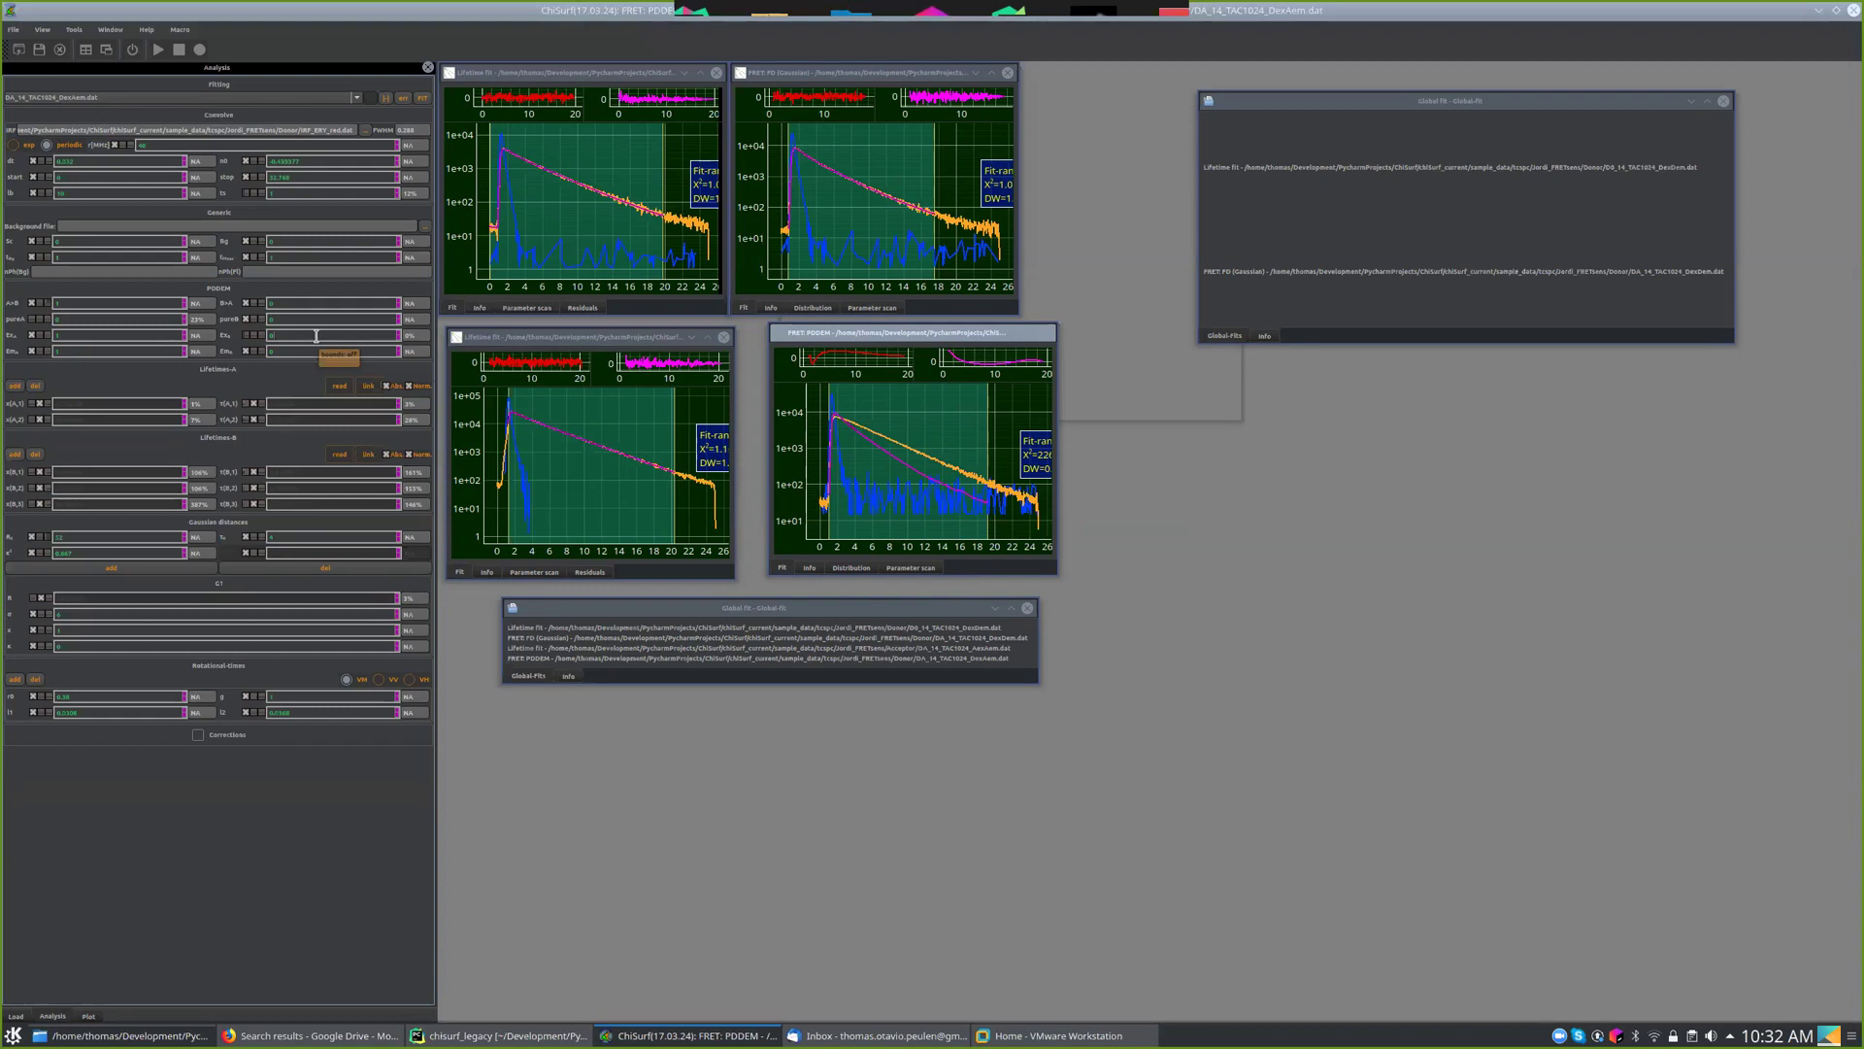
click(316, 336)
click(805, 88)
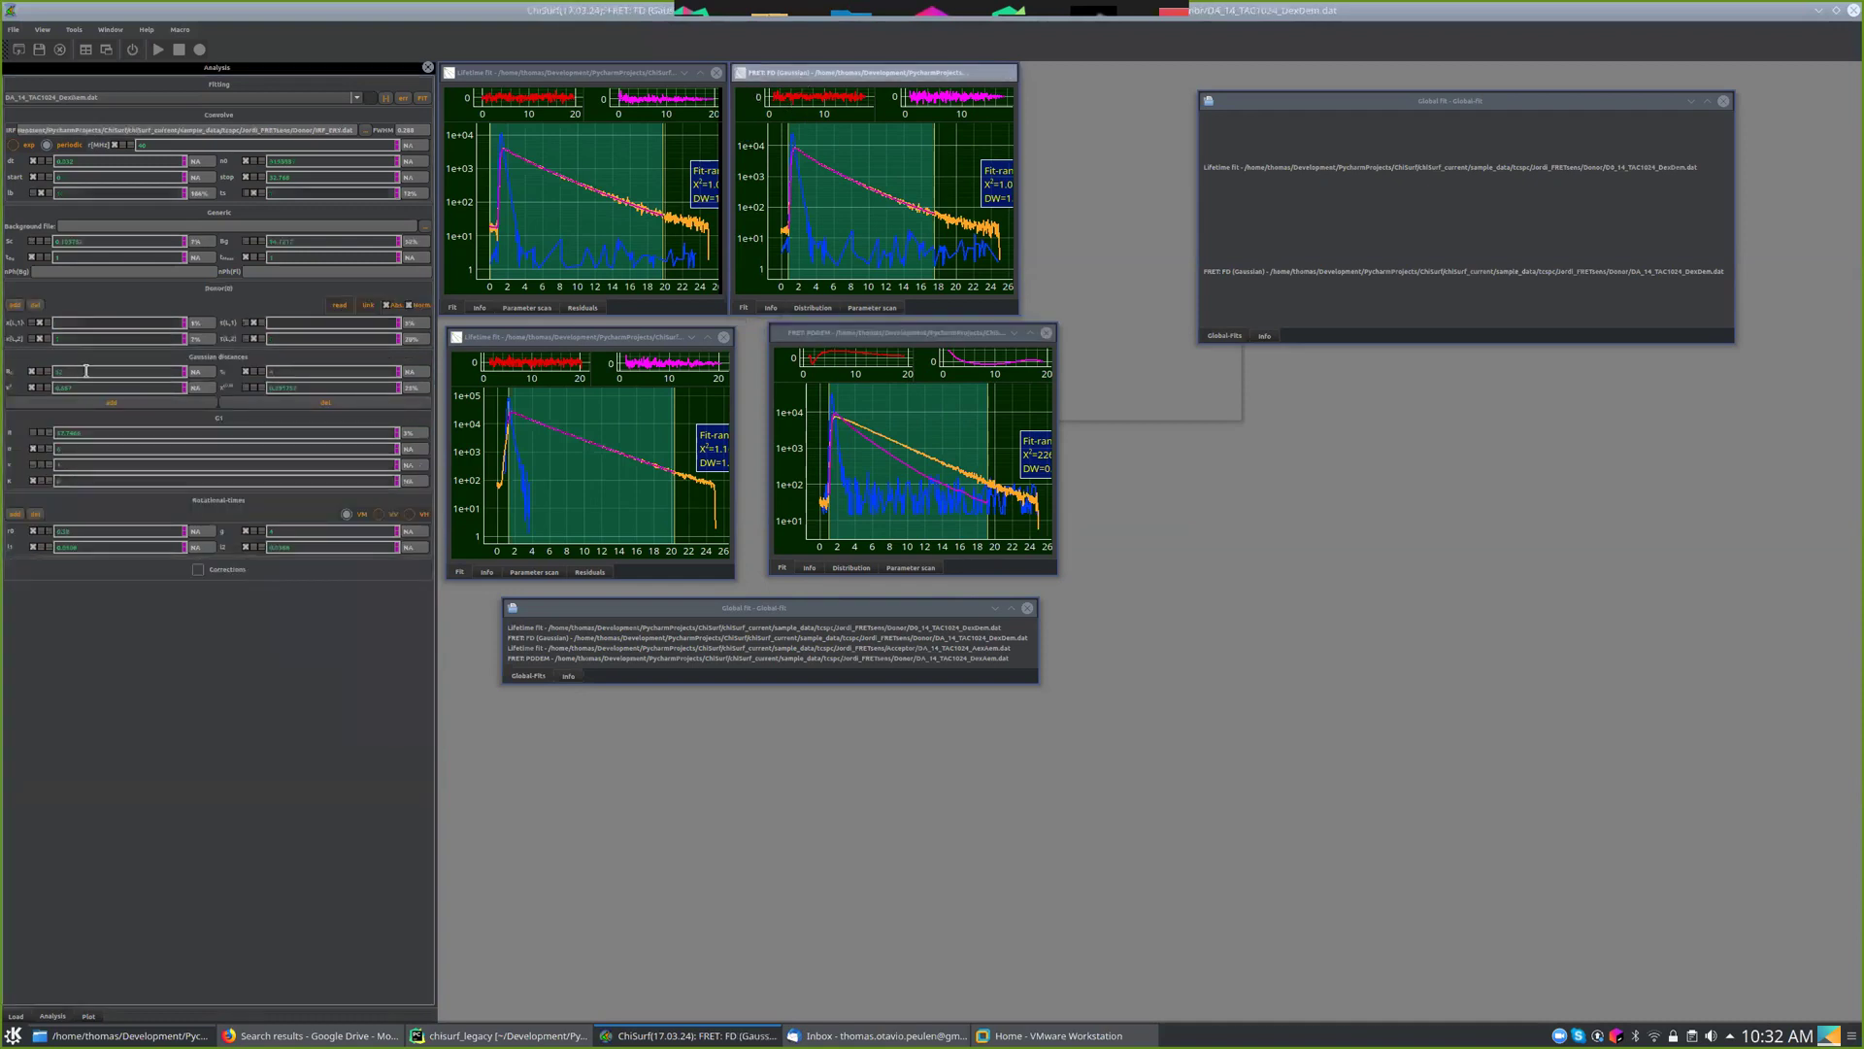
- Enter the Förster radius R0 and the reference lifetime τ0 in the Gaussian FRET fit and rerun that fit
key(Return)
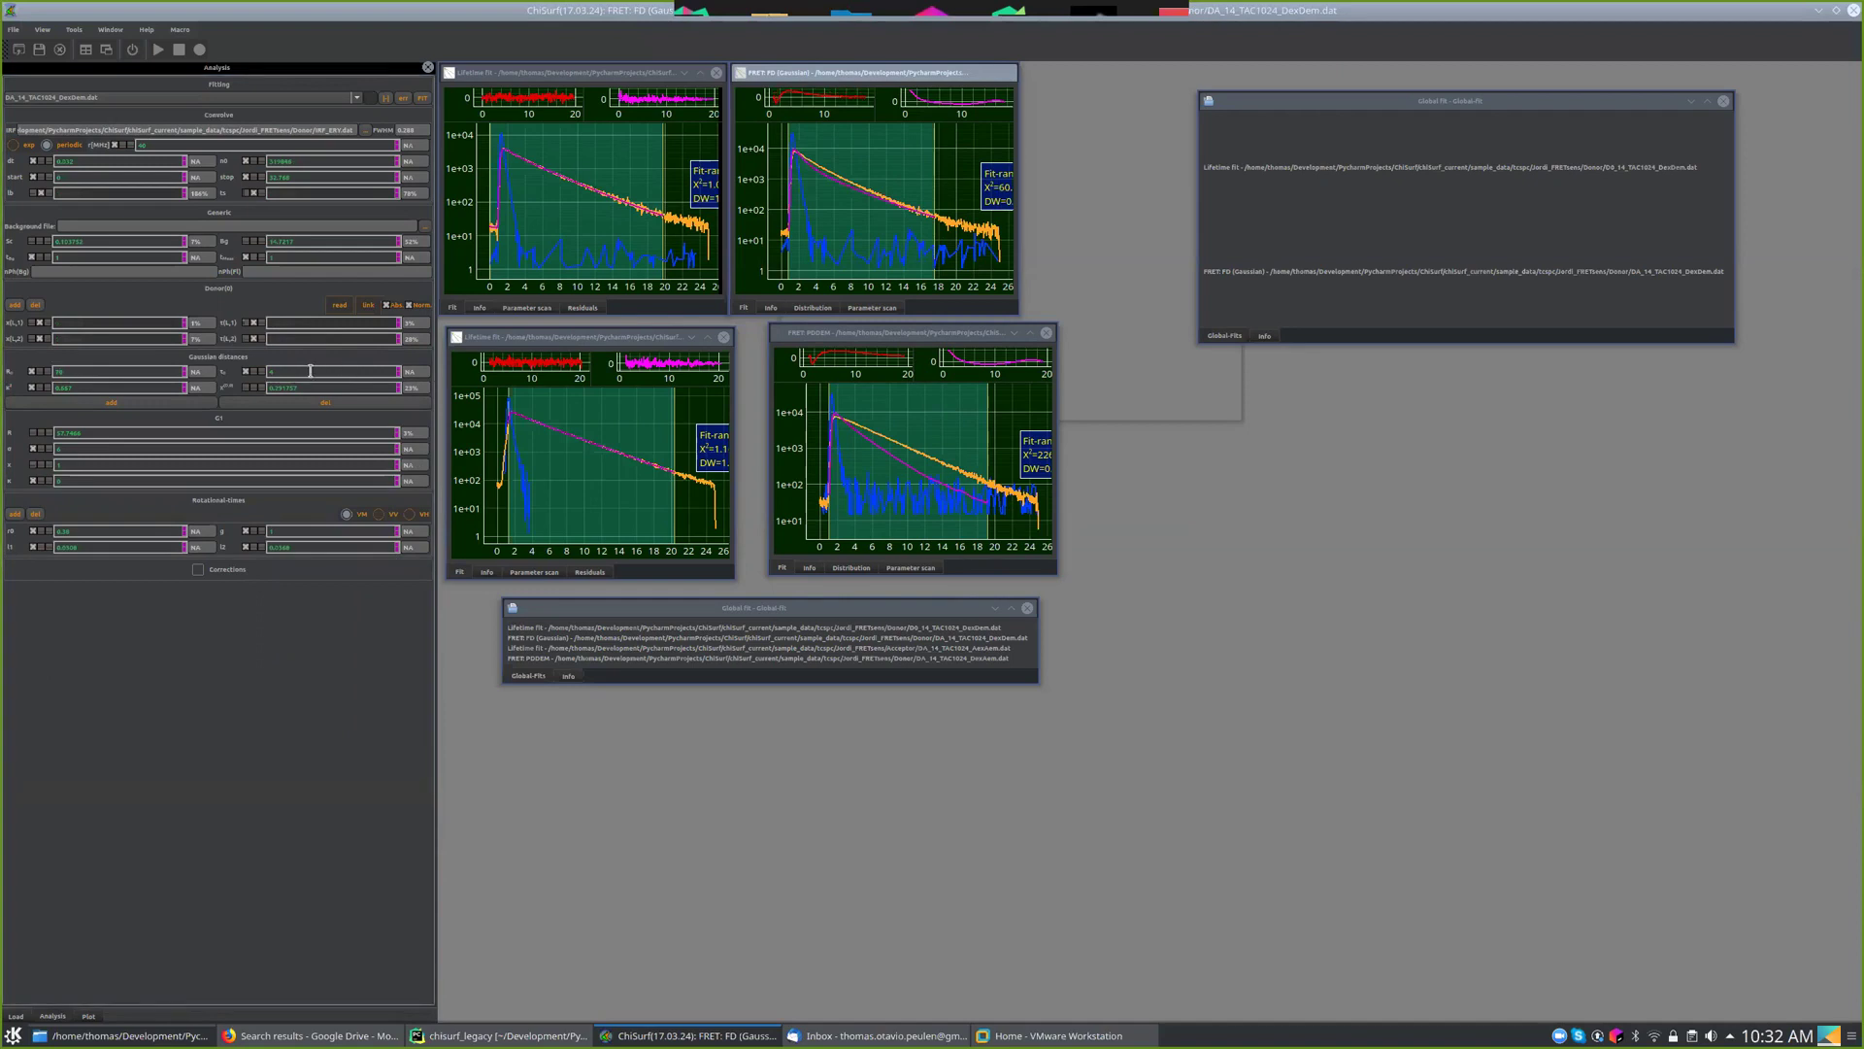
double_click(308, 372)
click(422, 98)
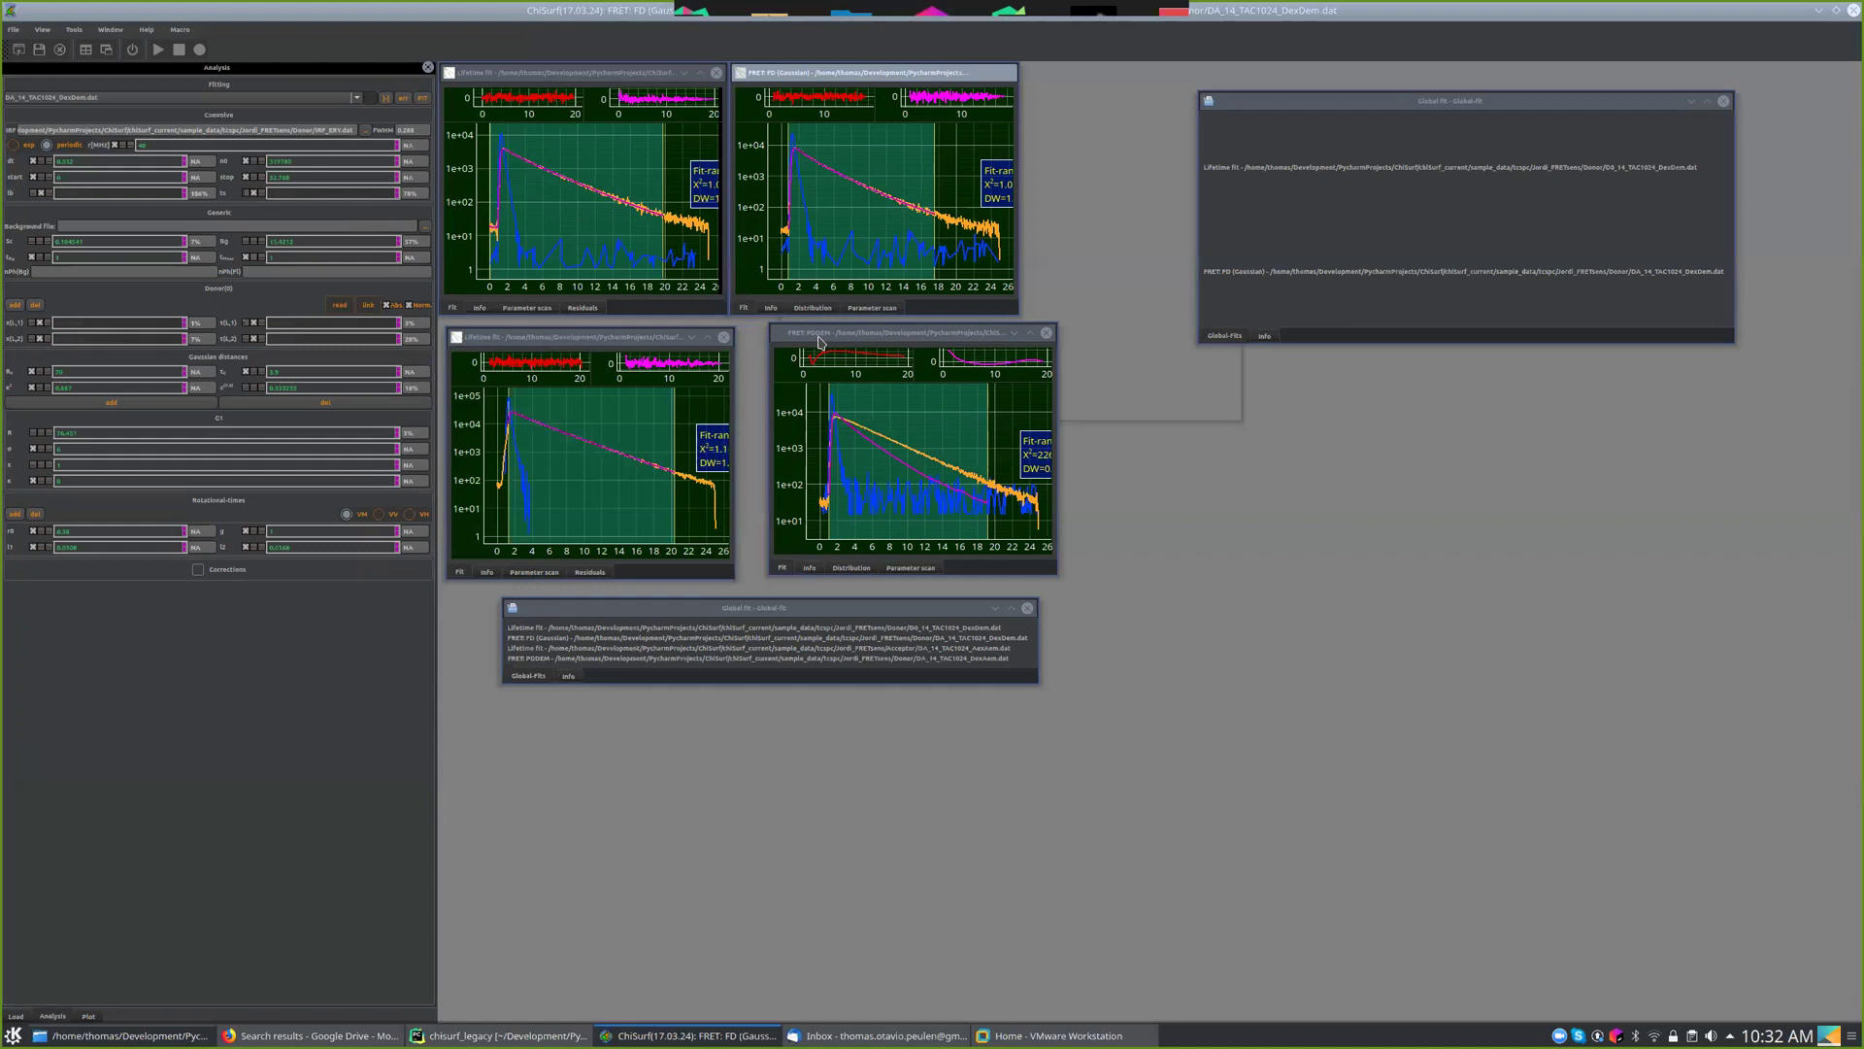
- Set the Förster radius R0 of the PDDEM fit to match the one used in the Gaussian FRET fit
click(819, 342)
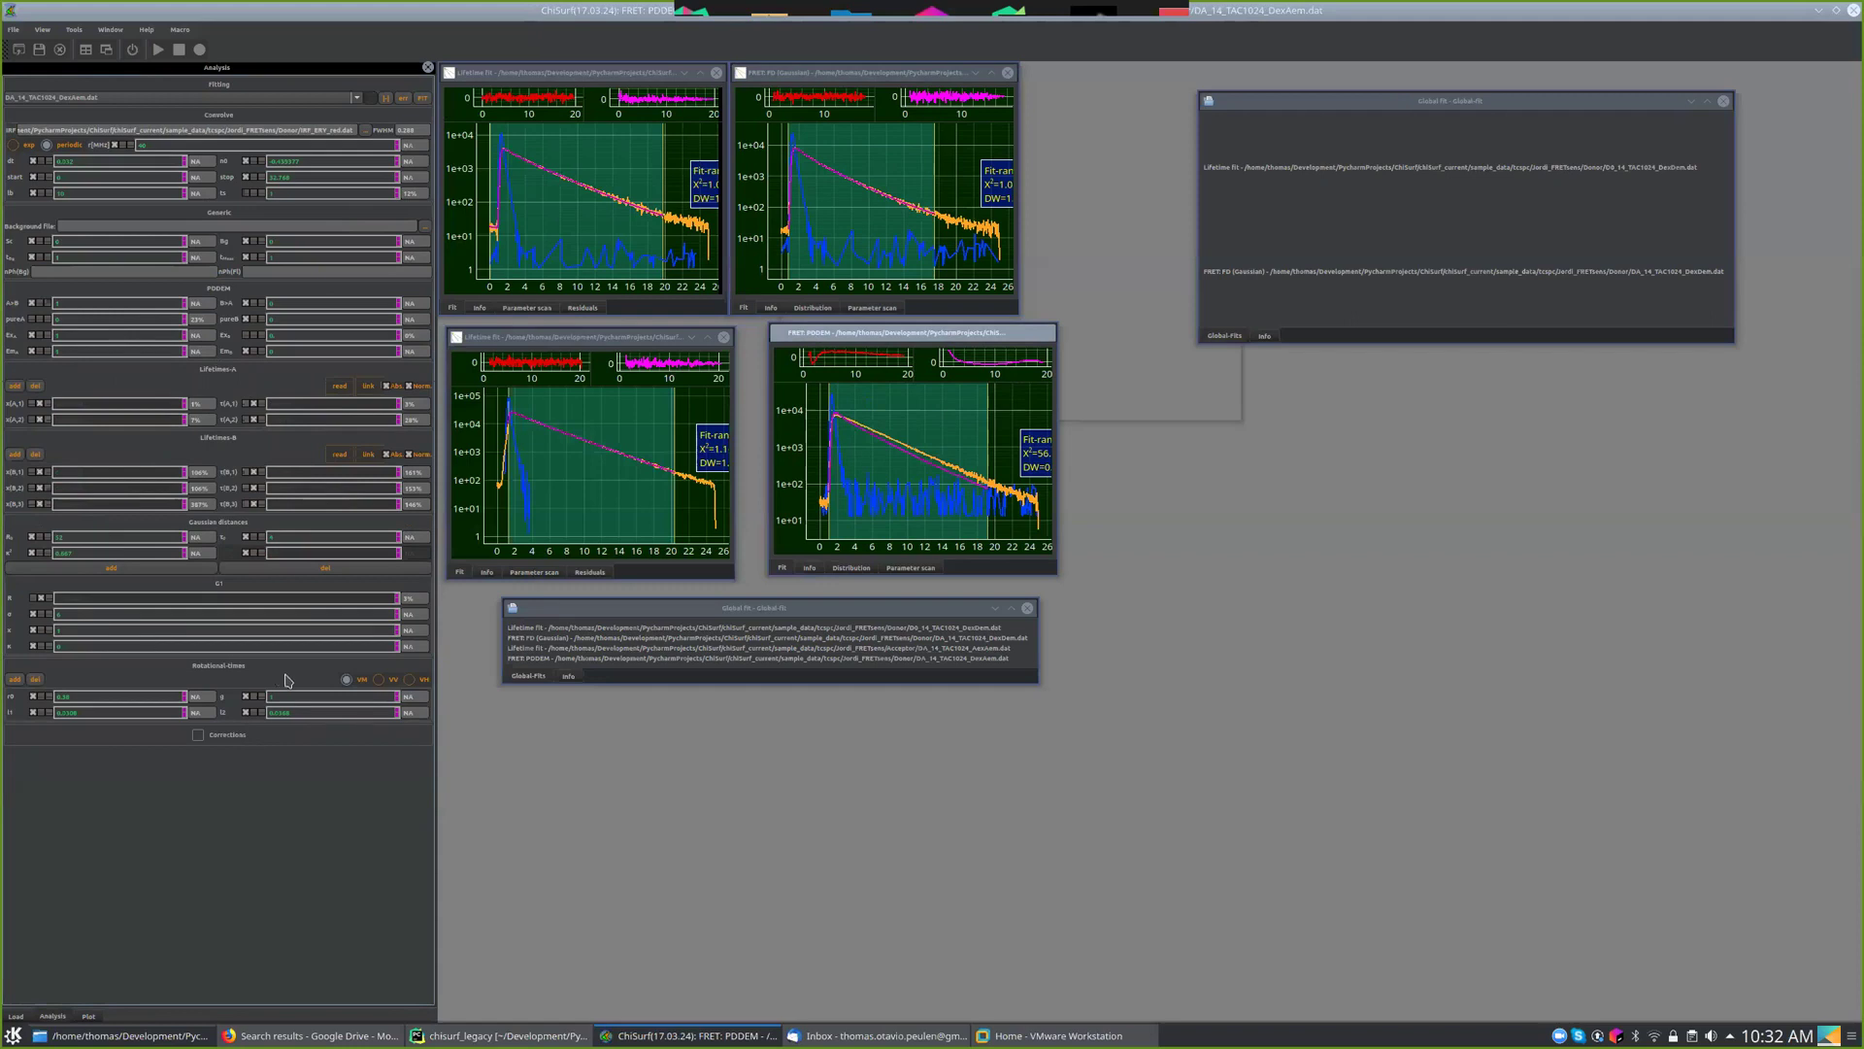
drag(96, 535, 16, 528)
click(815, 76)
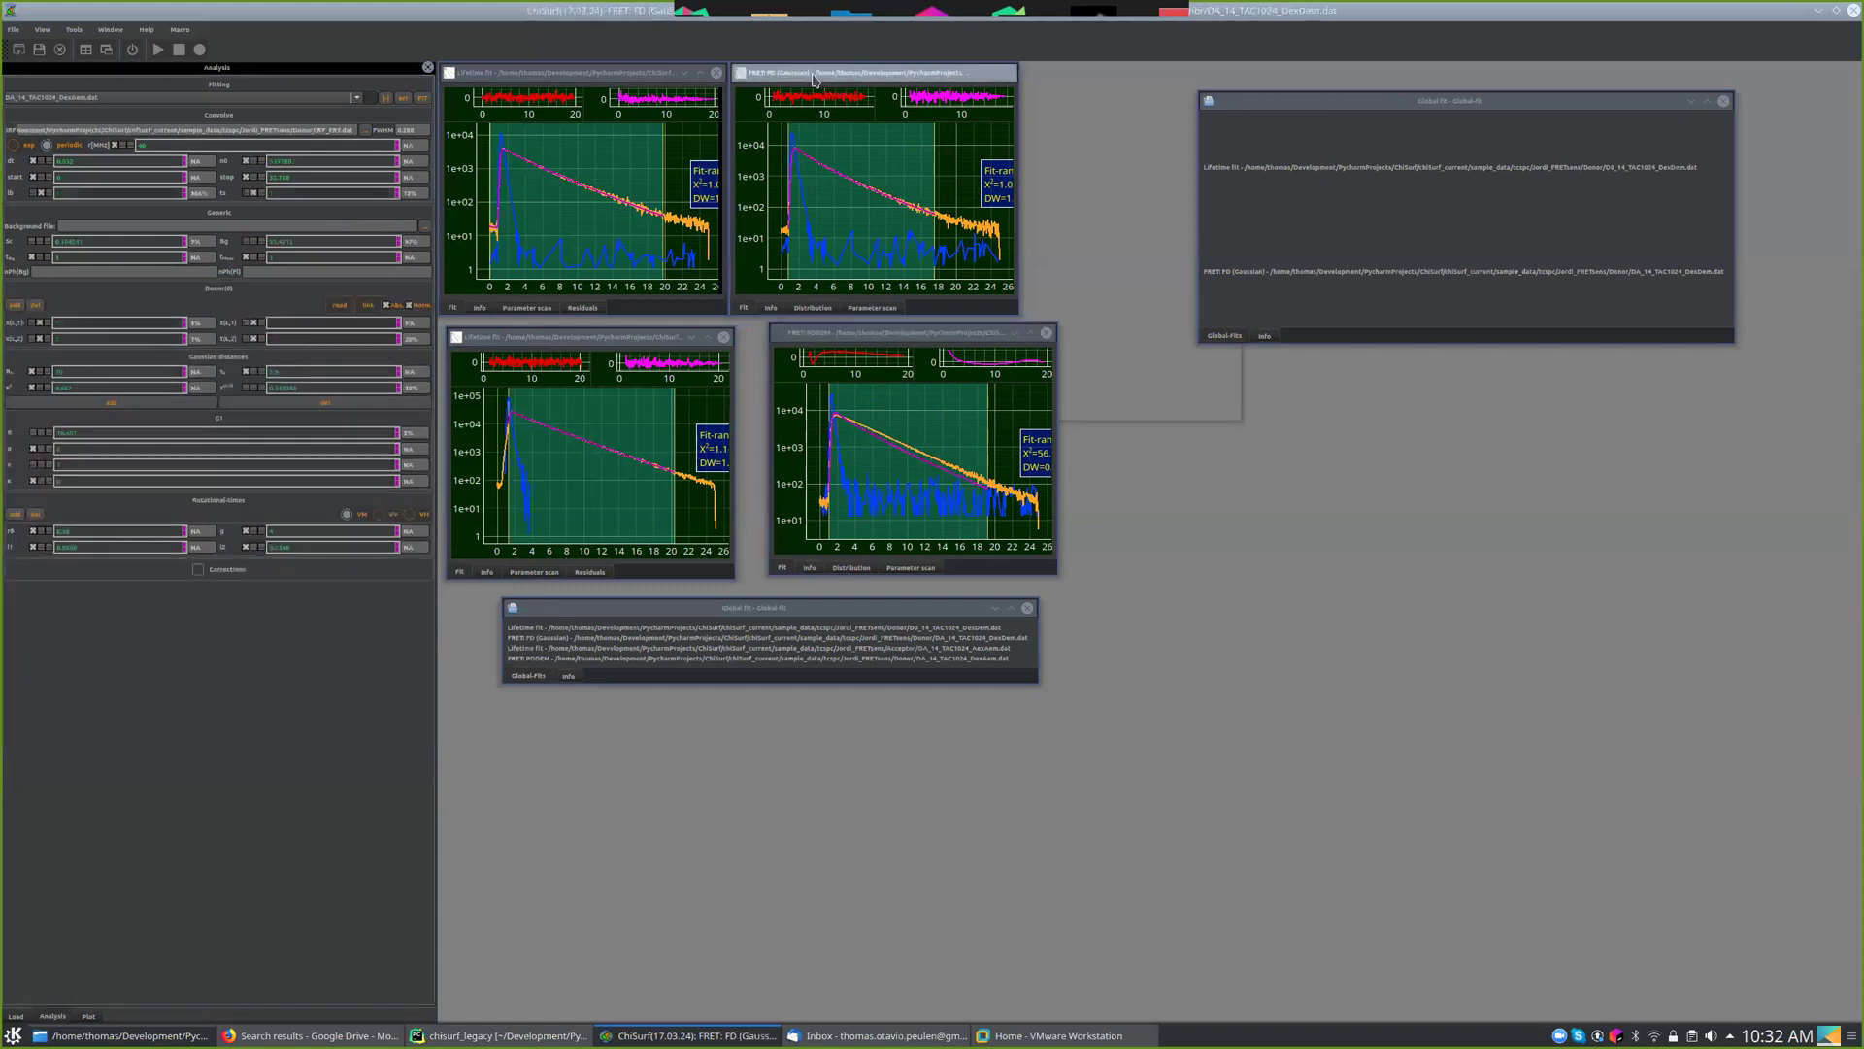
click(867, 333)
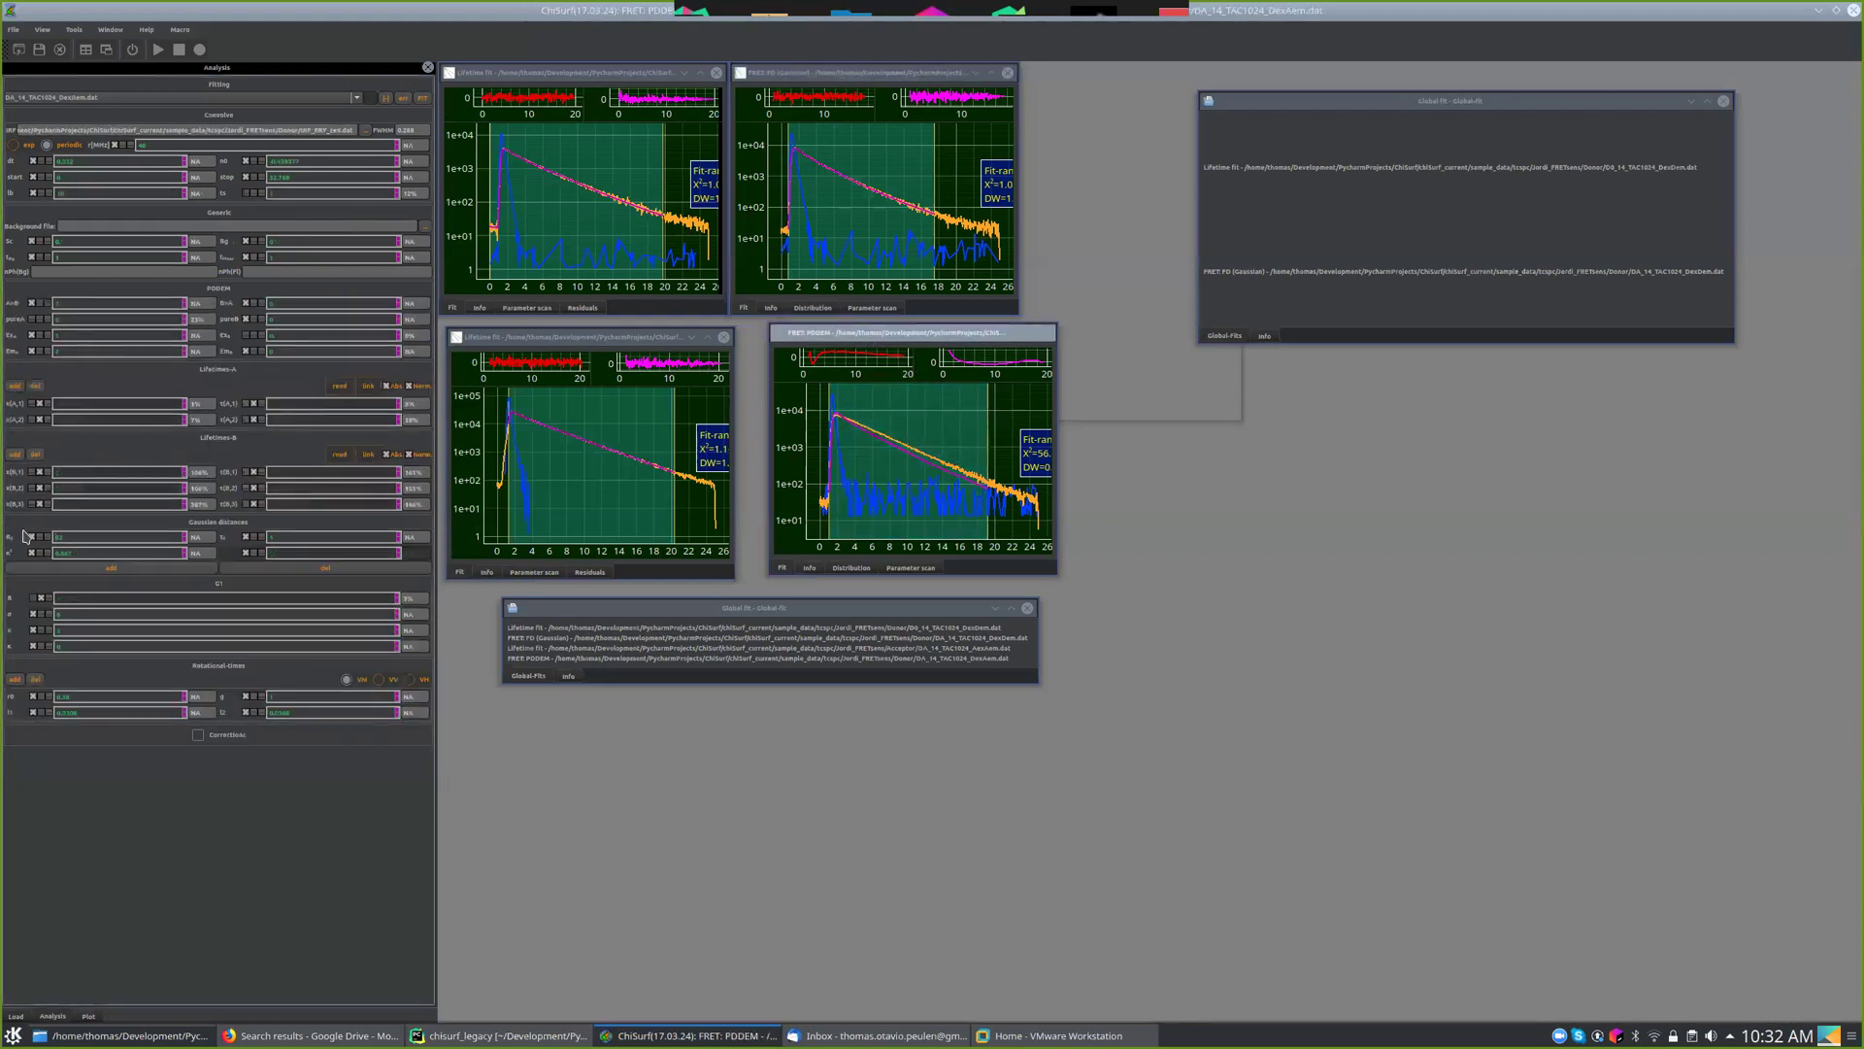
double_click(71, 536)
text(5)
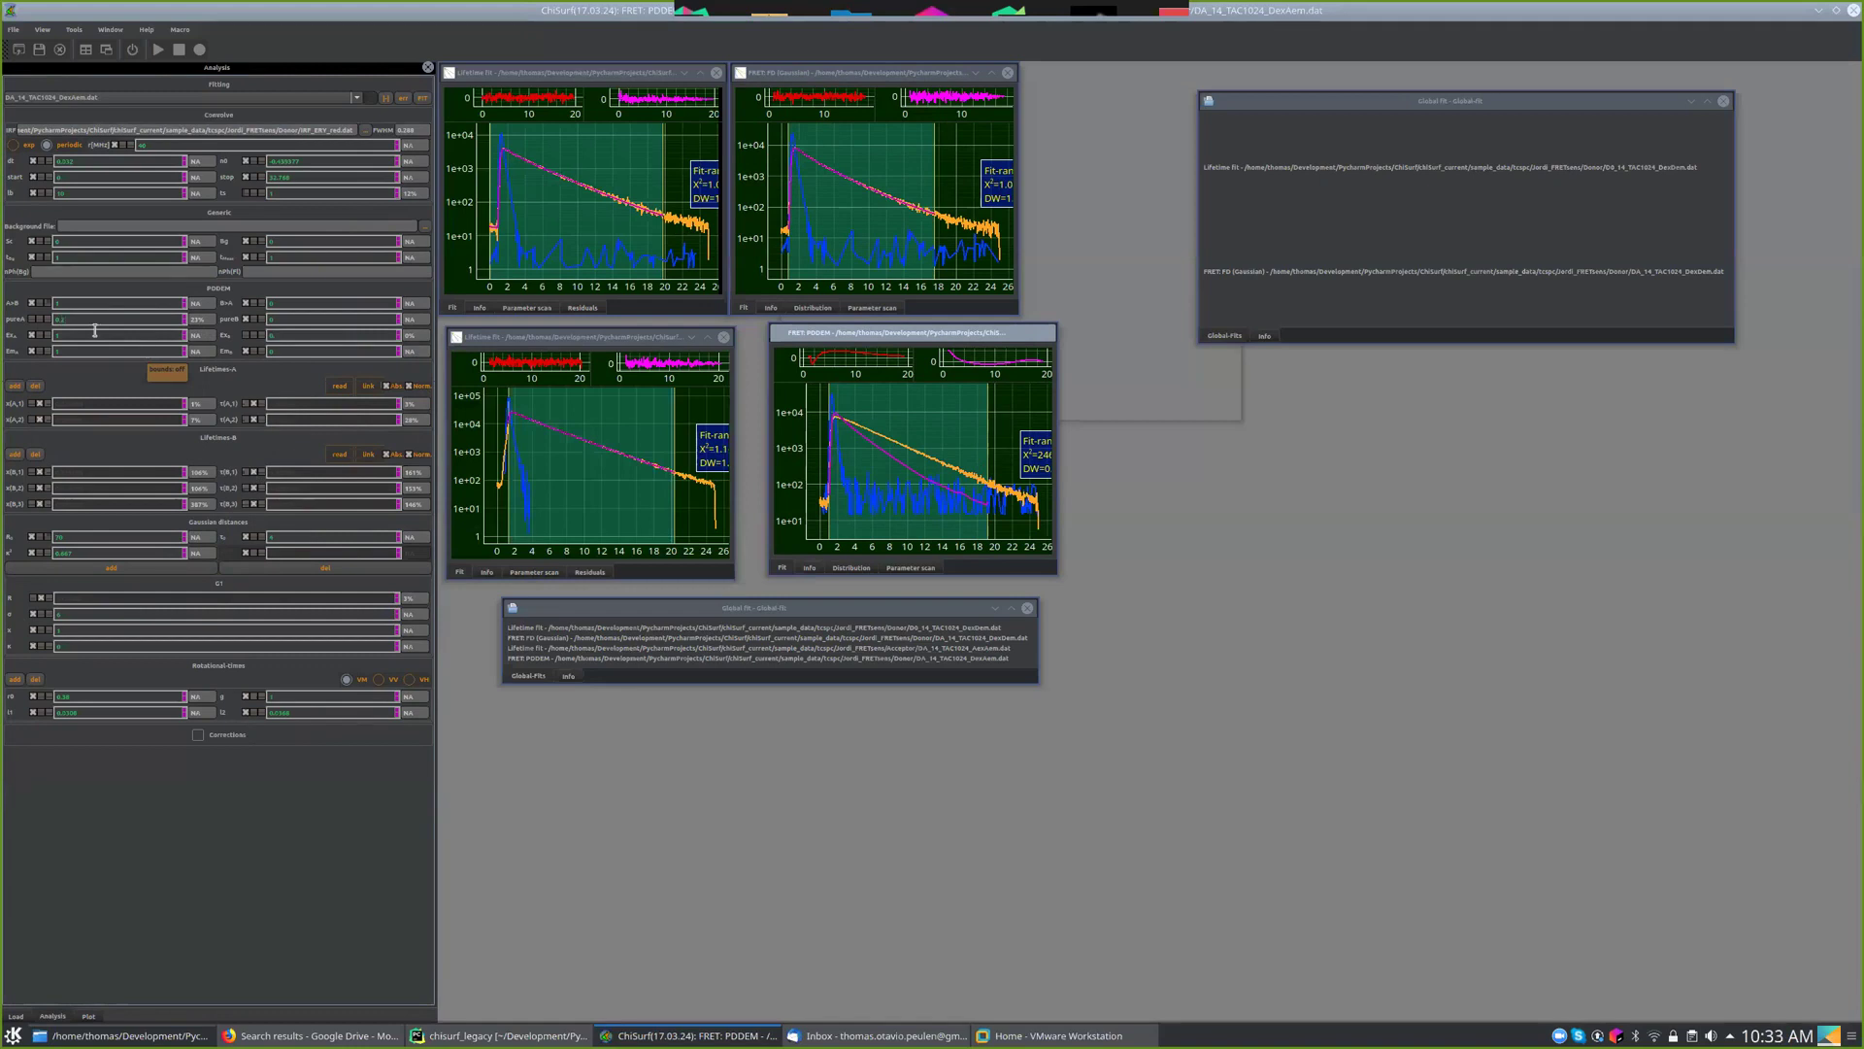
- Copy the donor-only fraction from the Gaussian FRET fit into the pureA parameter of the PDDEM fit
right_click(55, 319)
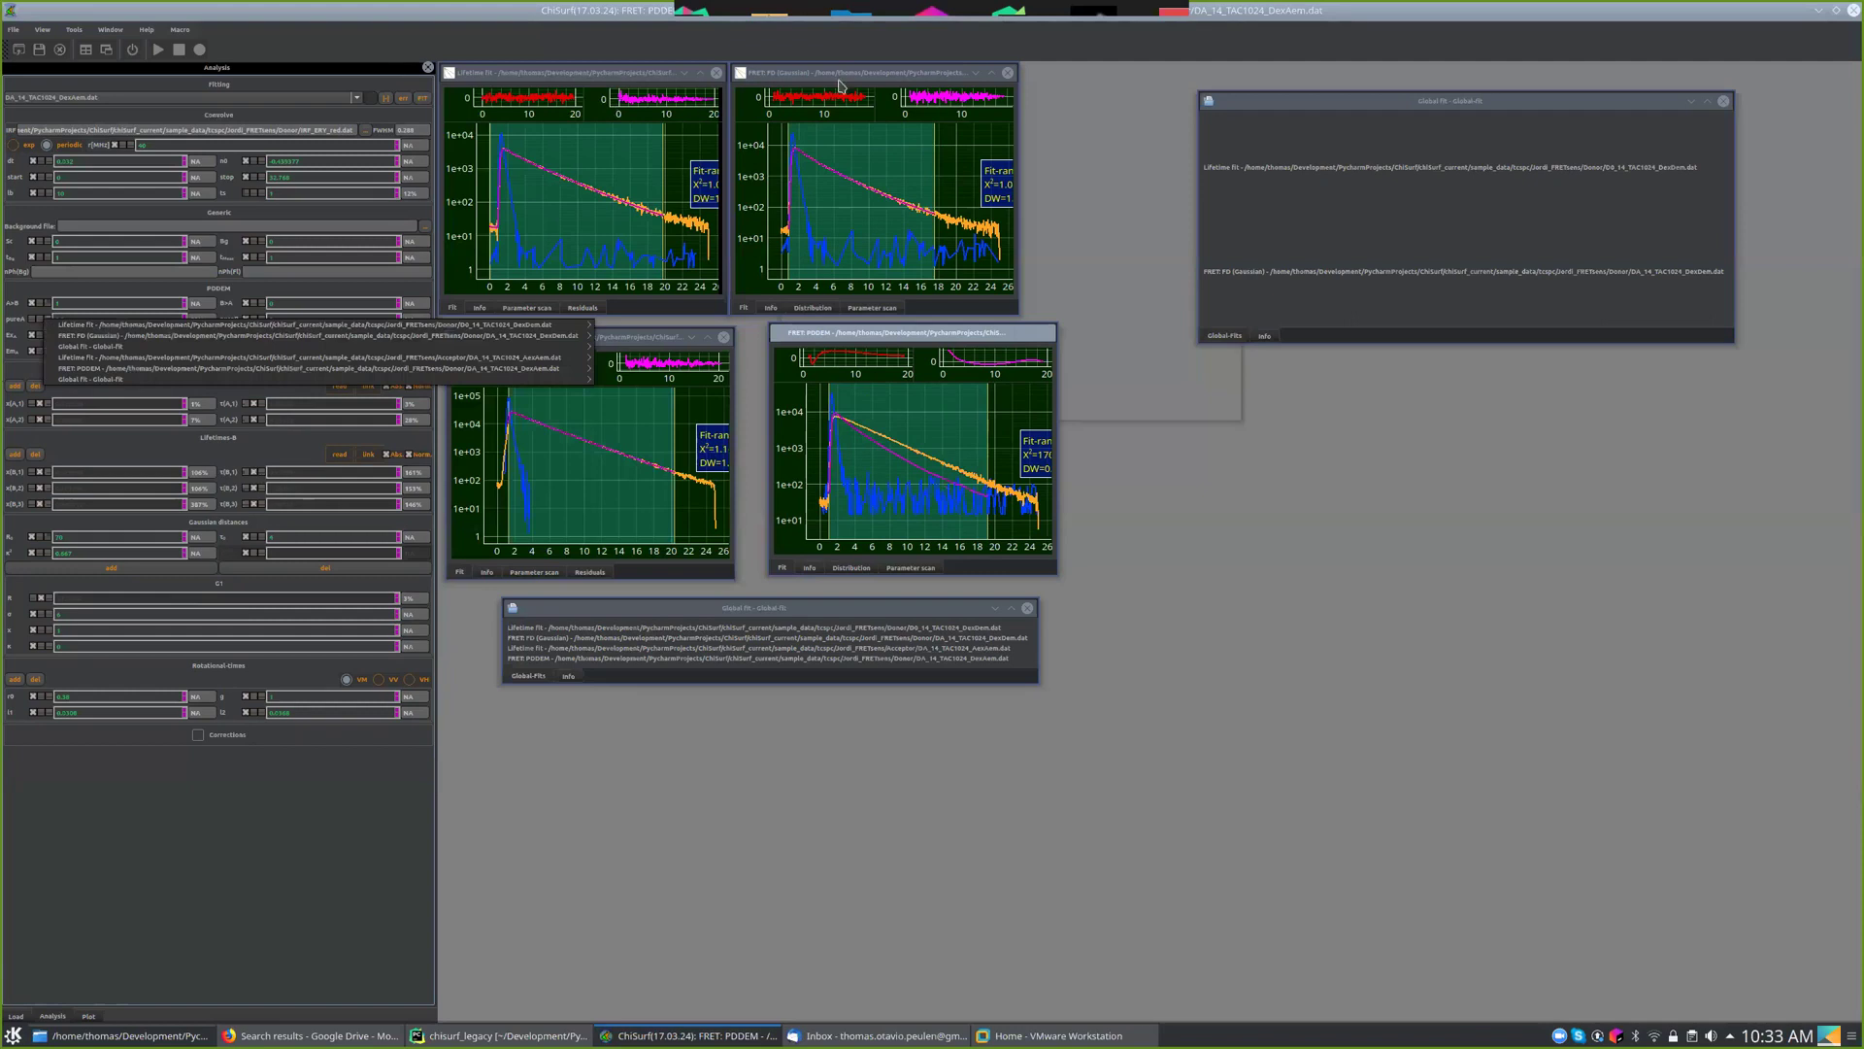
key(Escape)
click(841, 86)
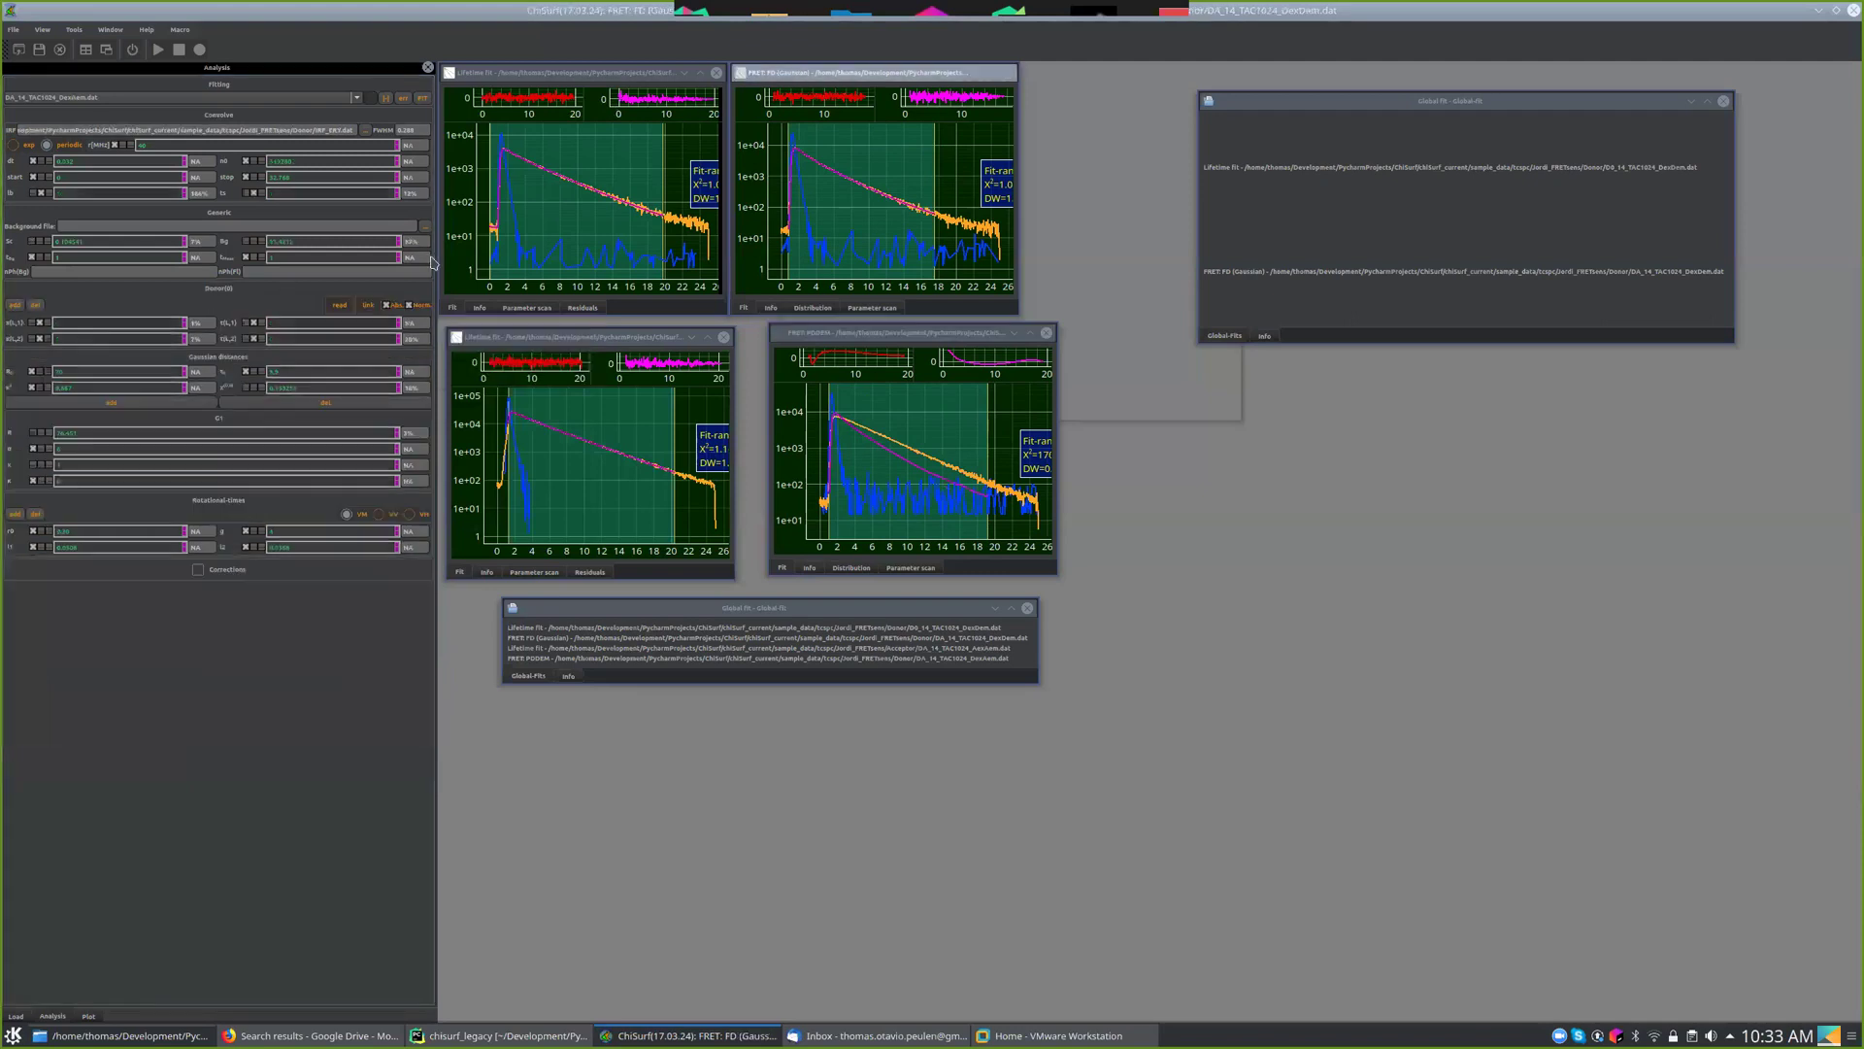
double_click(283, 388)
key(ctrl+c)
click(869, 334)
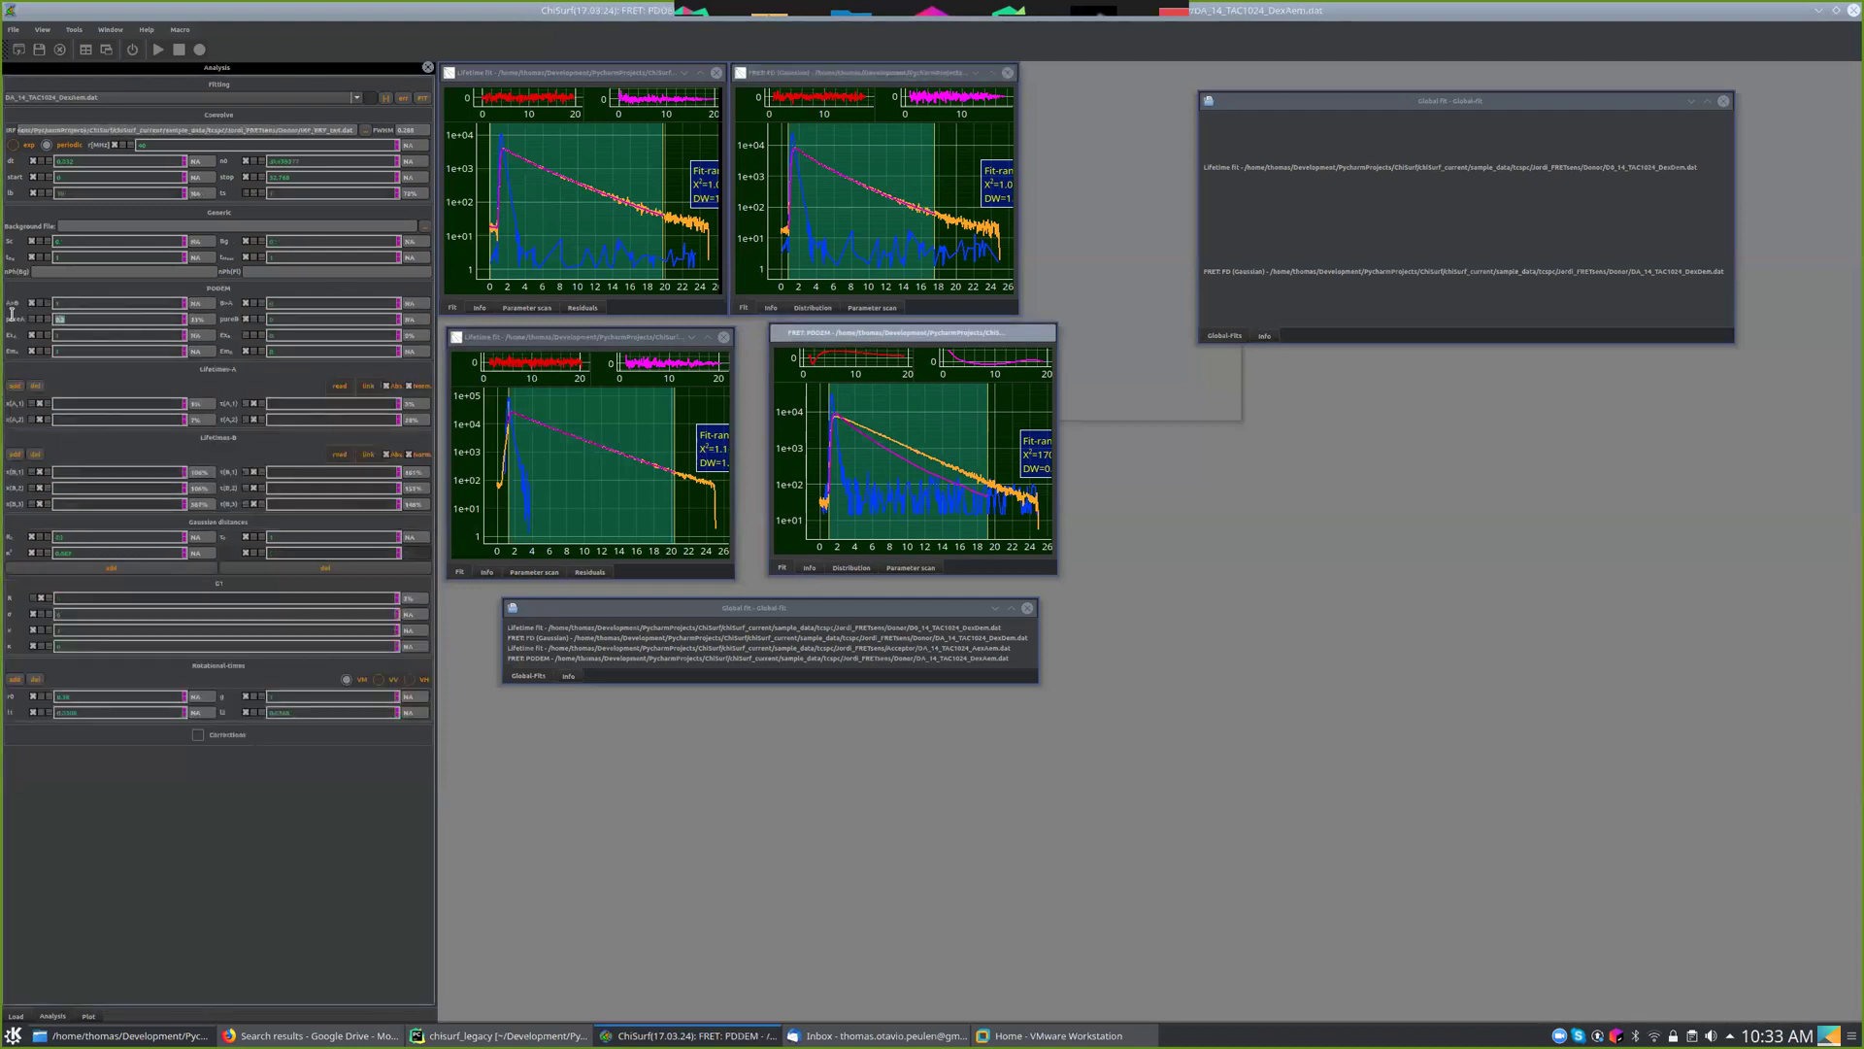
key(ctrl+v)
click(117, 302)
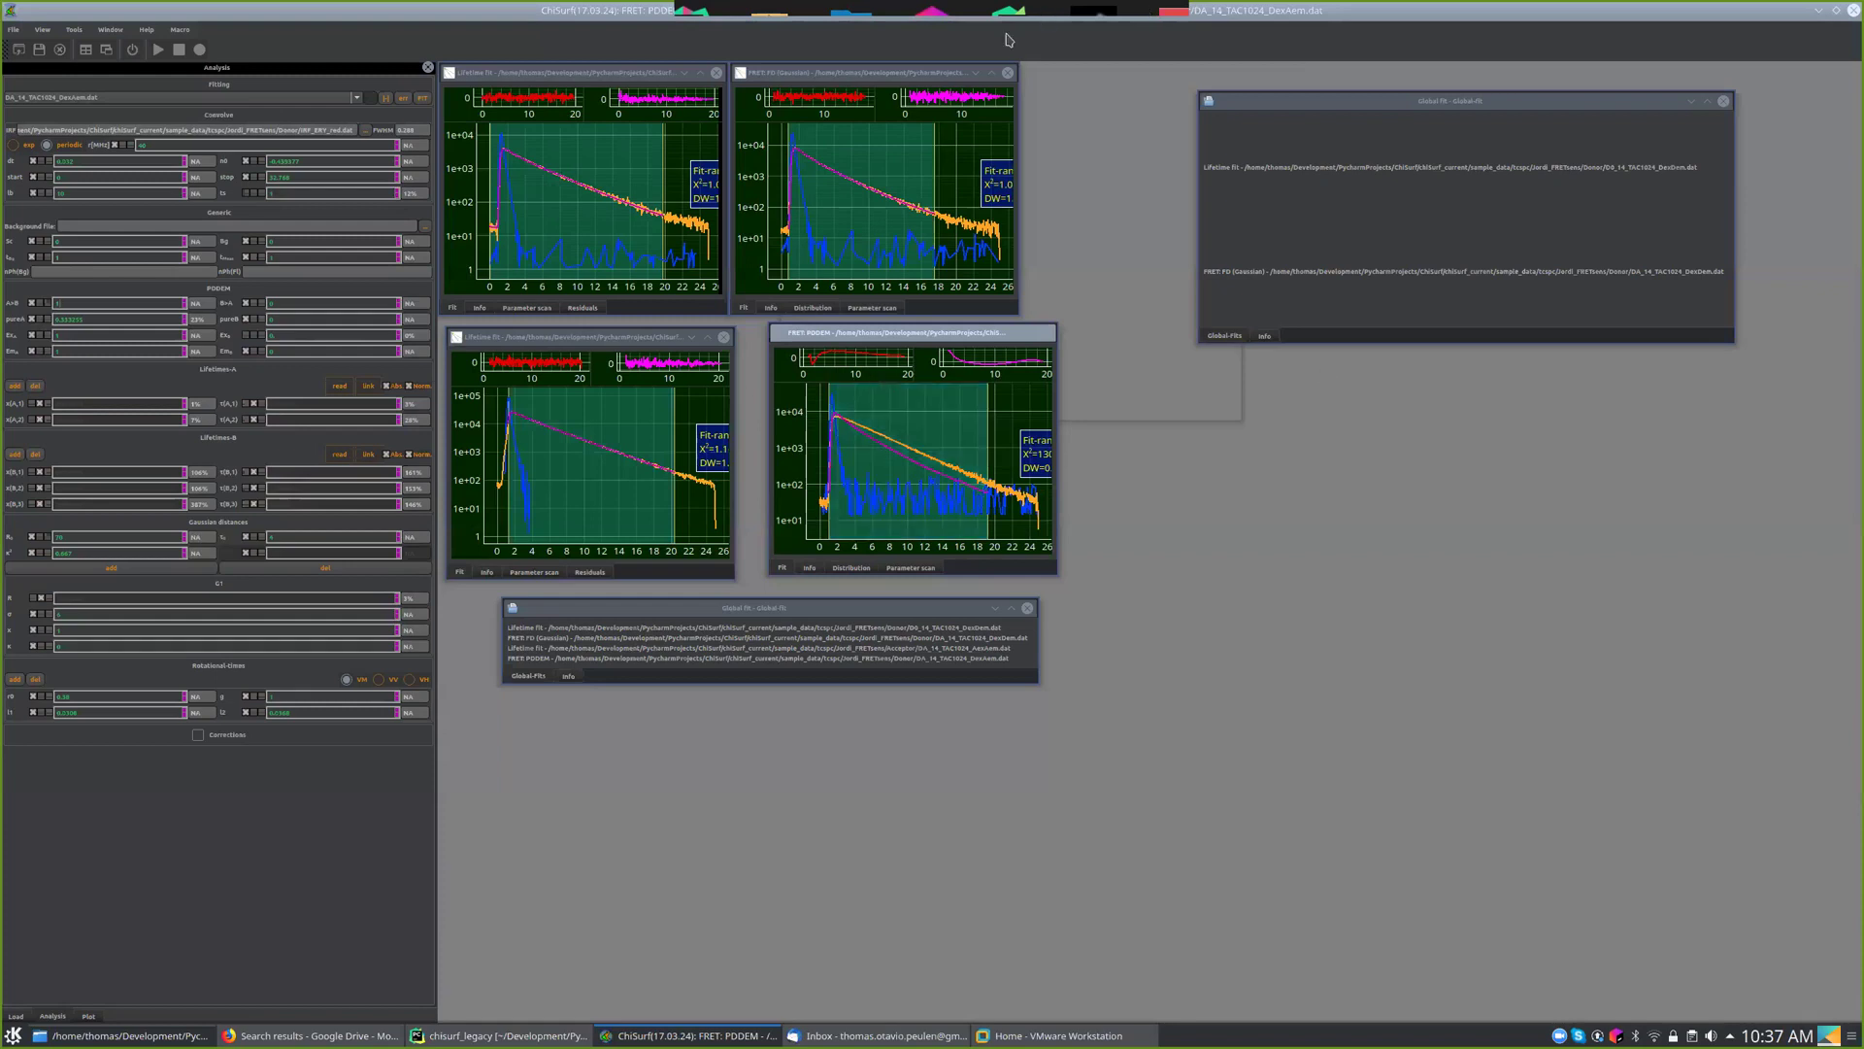
click(1170, 27)
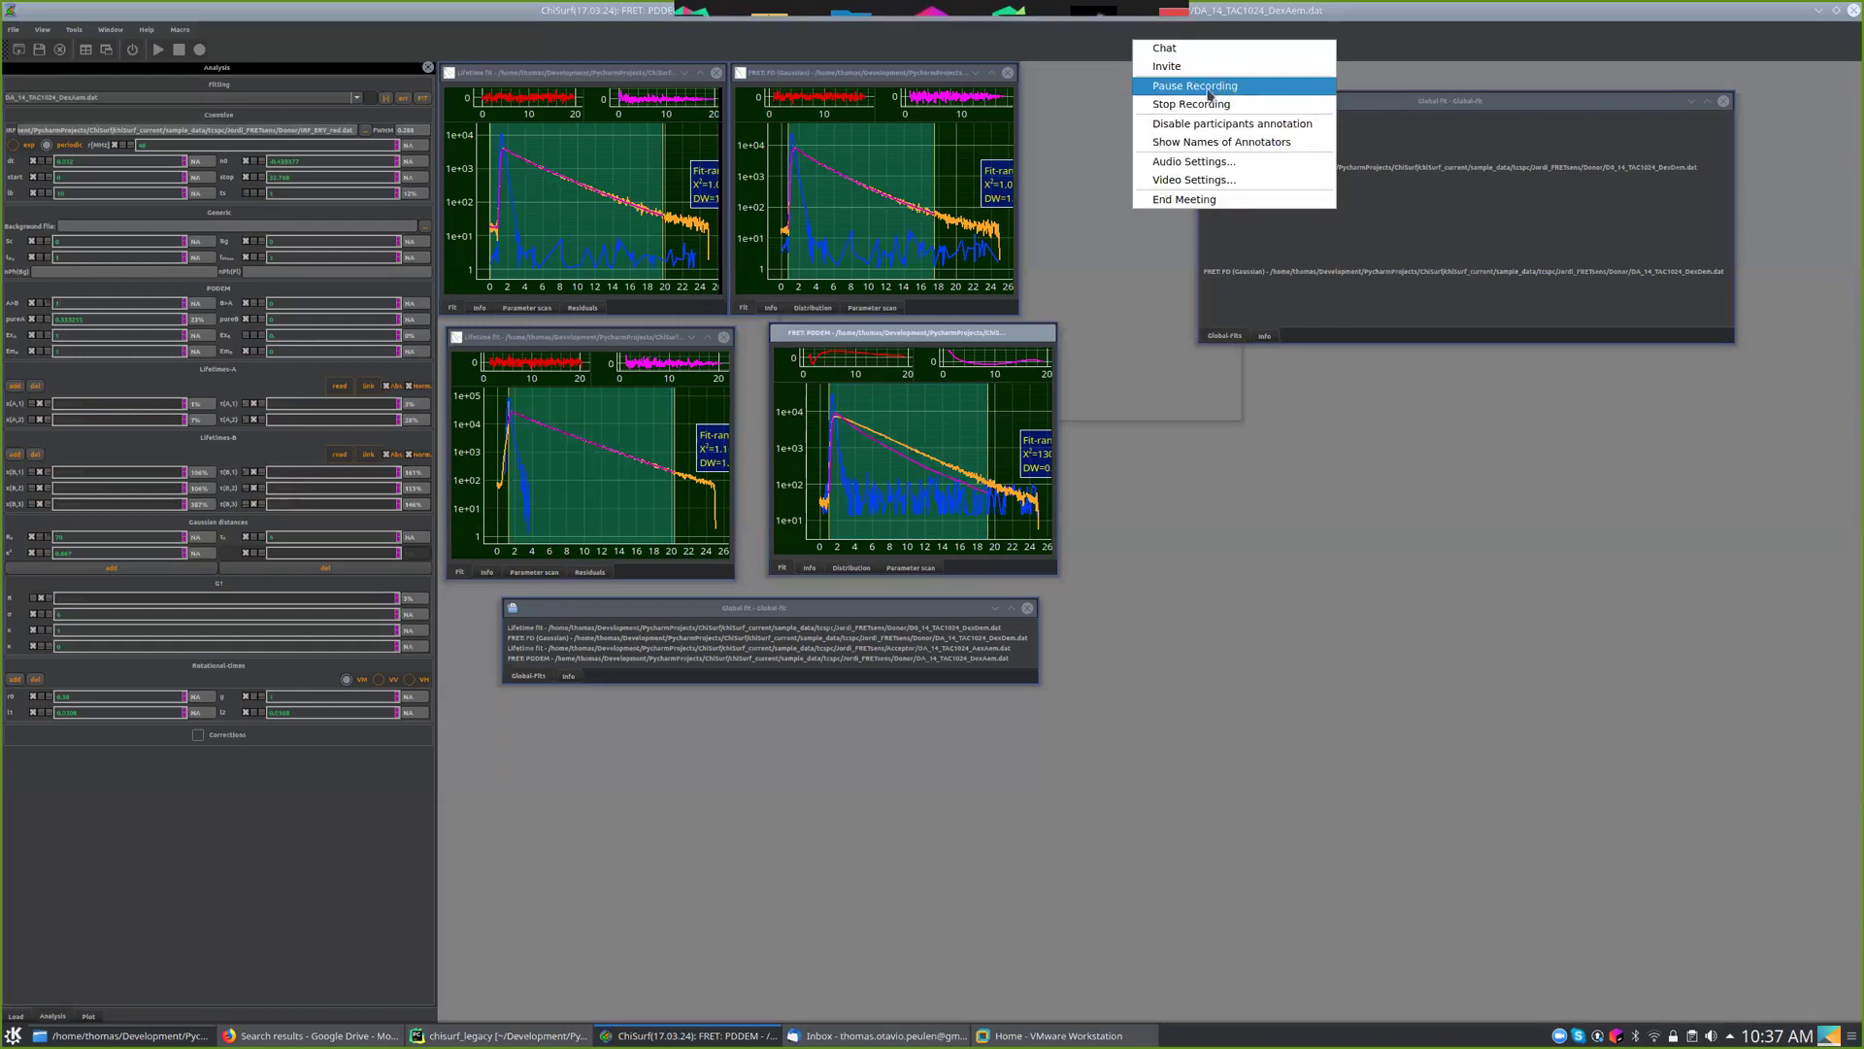